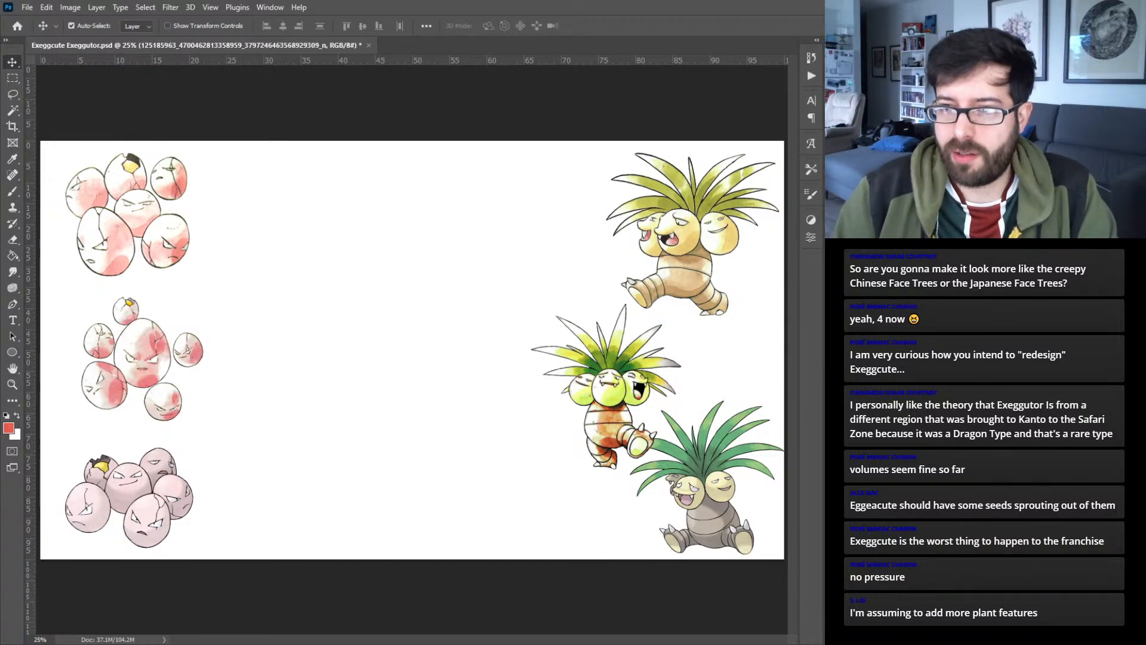
# - Paste the Alolan Exeggutor artwork into the document and move it next to the yellow Exeggutor reference near the canvas's upper edge
pyautogui.hotkey('ctrl', ',')
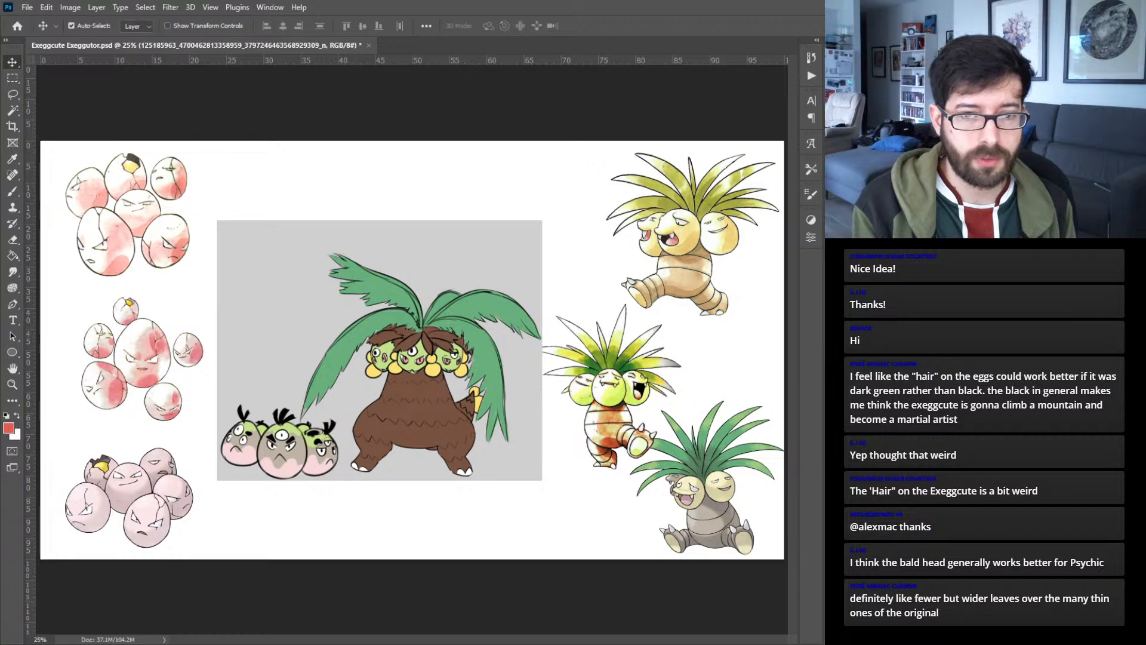
pyautogui.hotkey('ctrl', 'v')
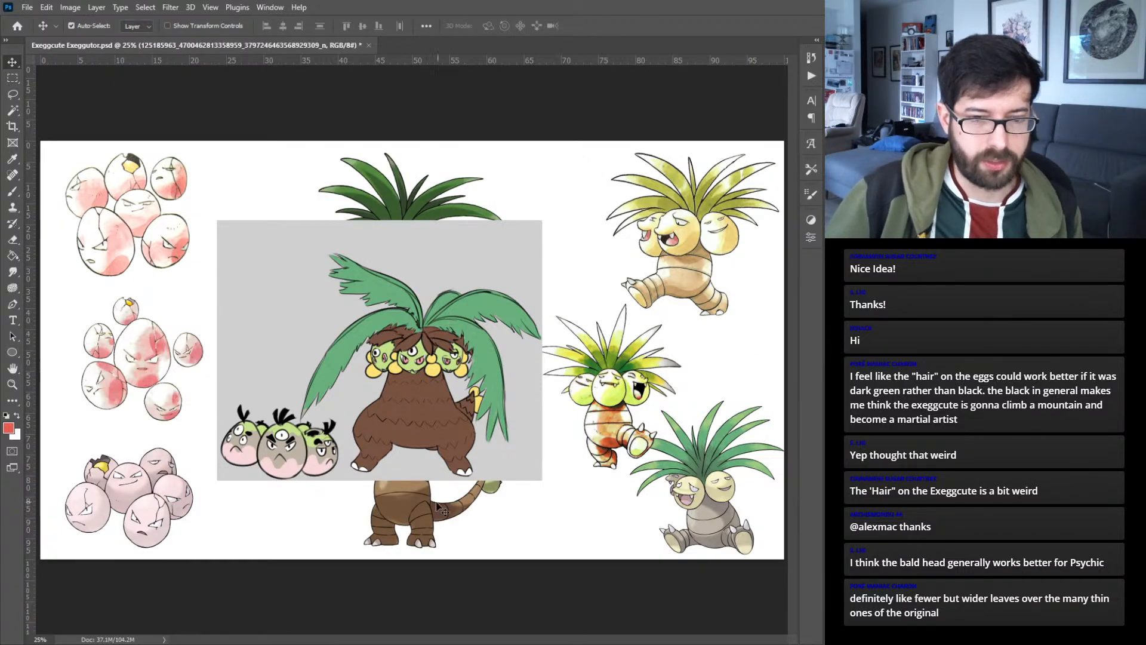
pyautogui.moveTo(416, 522); pyautogui.dragTo(608, 508)
pyautogui.moveTo(607, 508); pyautogui.dragTo(613, 517)
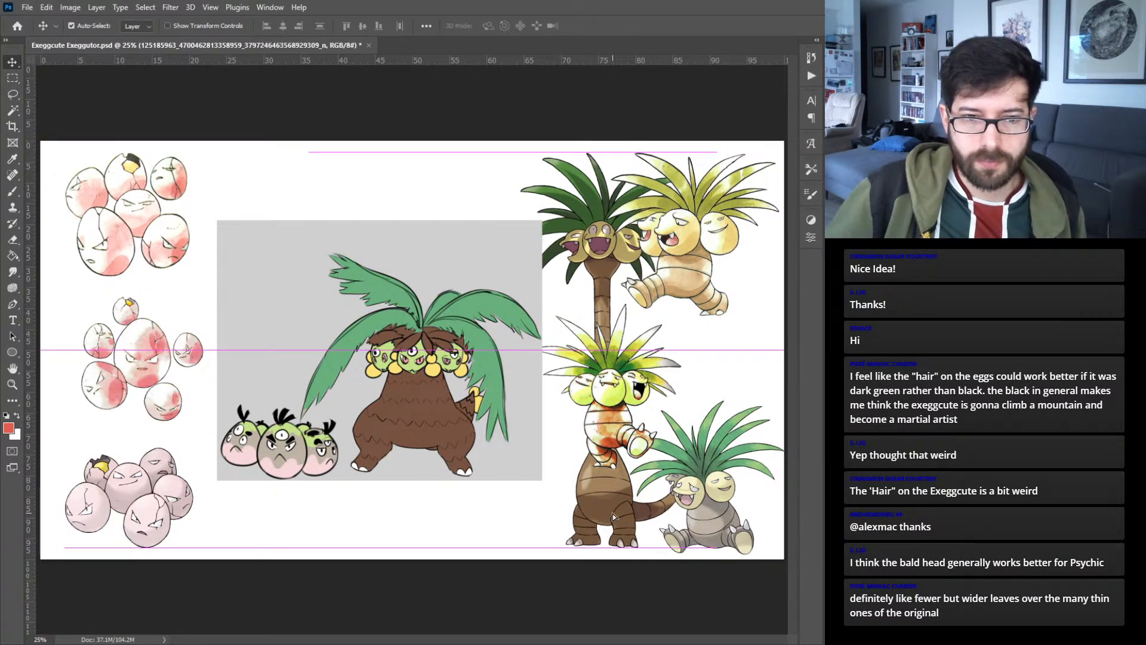
pyautogui.moveTo(613, 517); pyautogui.dragTo(605, 510)
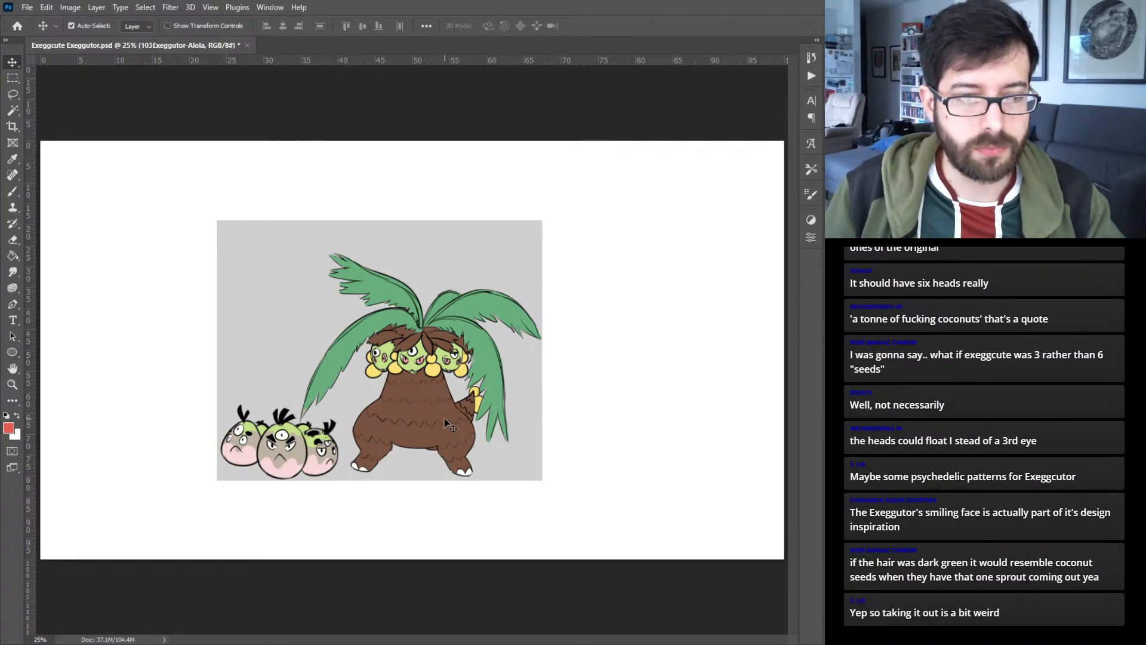
# - Move the grey fan-redesign image to the canvas's lower-right corner, leaving the other reference artworks hidden
pyautogui.moveTo(388, 422); pyautogui.dragTo(629, 500)
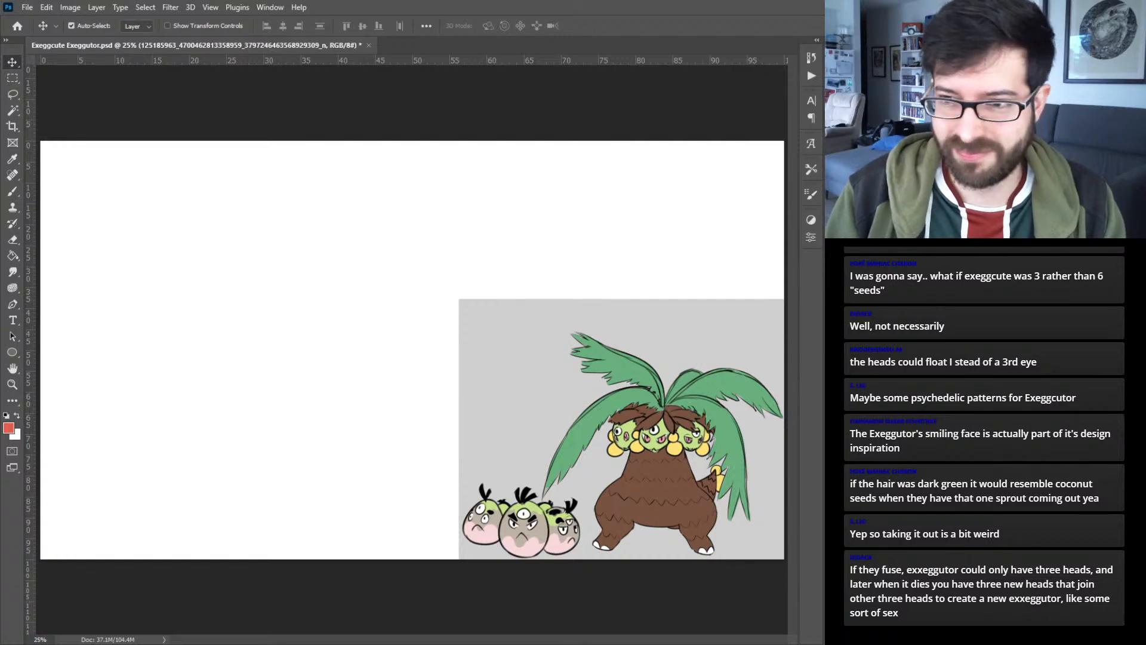
pyautogui.hotkey('ctrl', 'z')
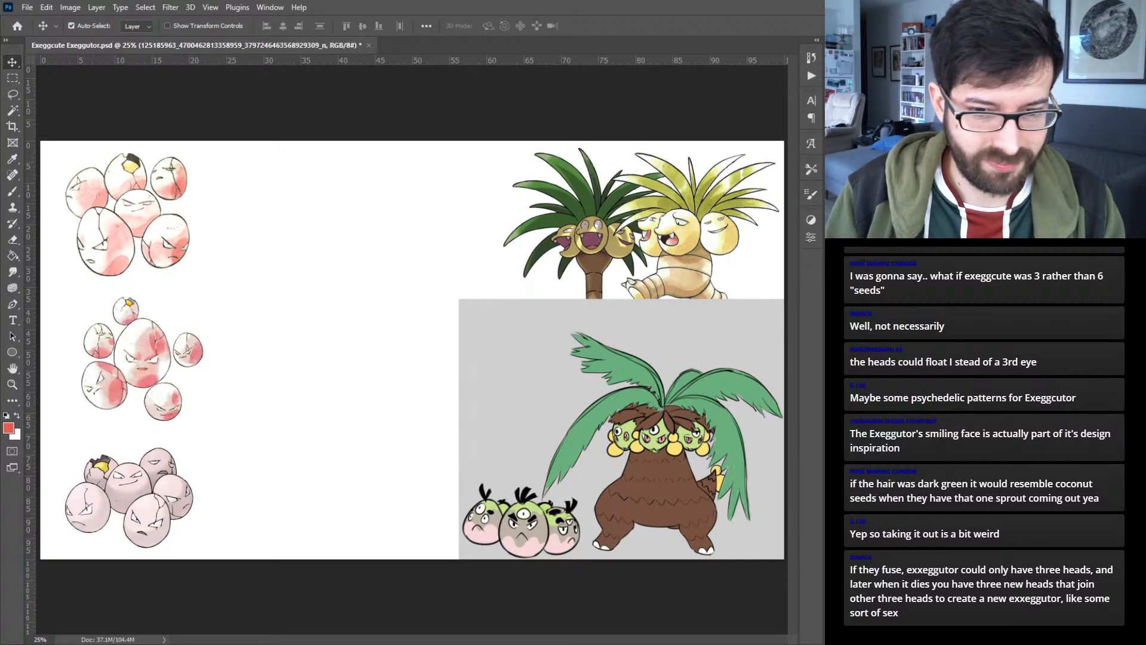
pyautogui.hotkey('ctrl', 'shift', 'z')
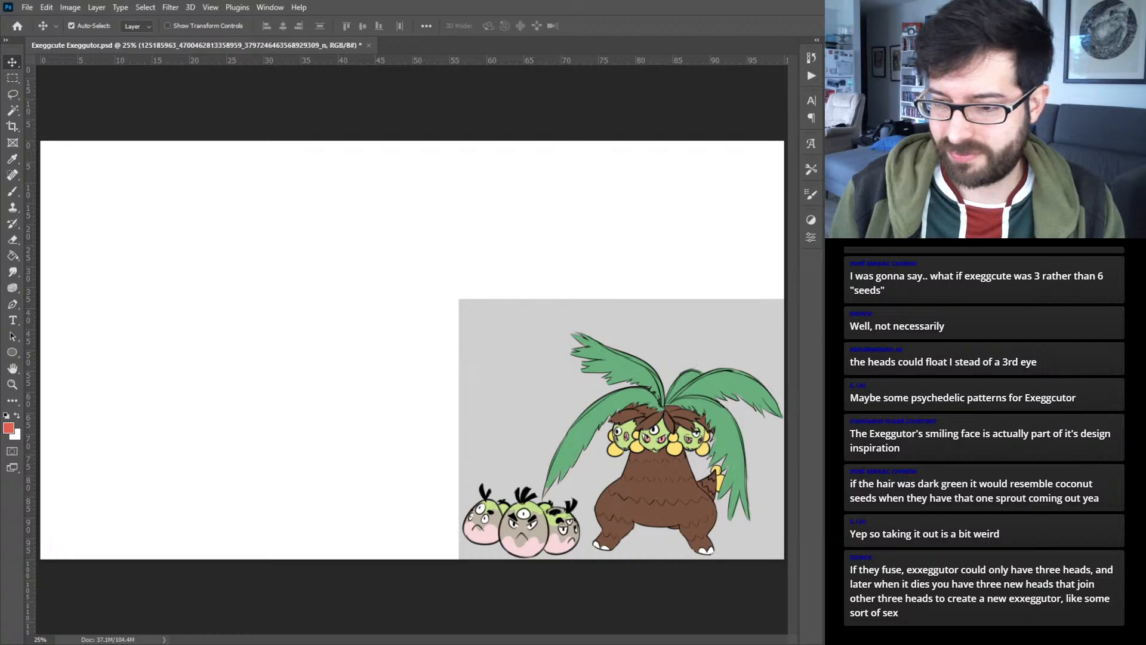
# - Sketch a large egg outline in black with the Mixer Brush on a new layer, in the empty area beside the fan redesign
pyautogui.click(1015, 637)
pyautogui.press('b')
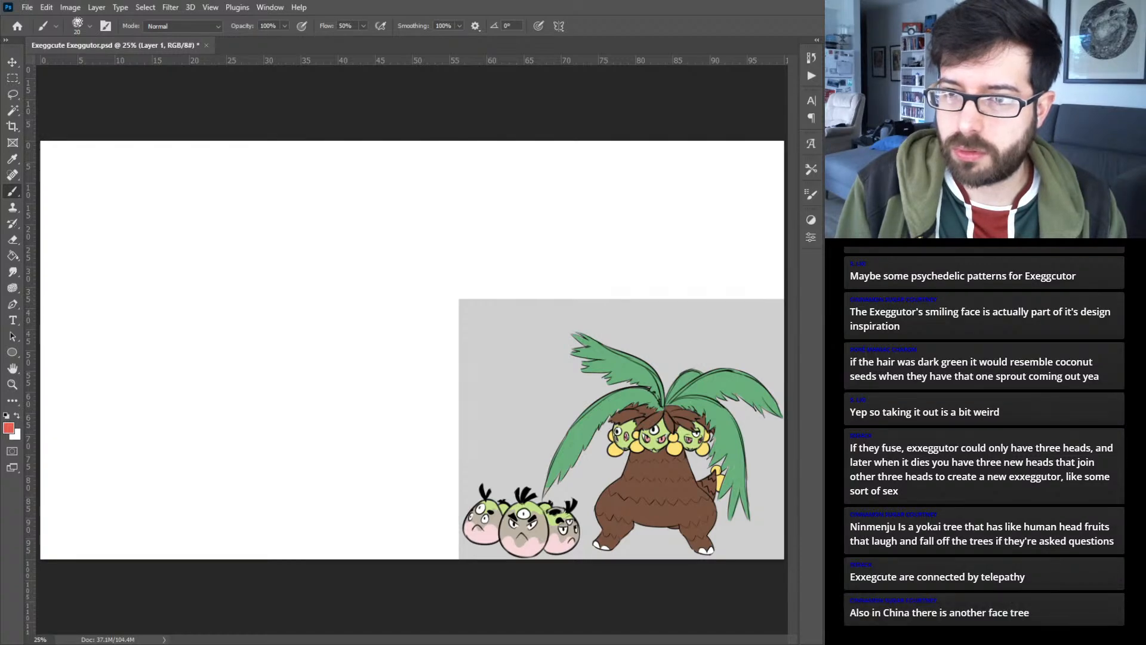
pyautogui.hotkey('shift', 'b')
pyautogui.press('d')
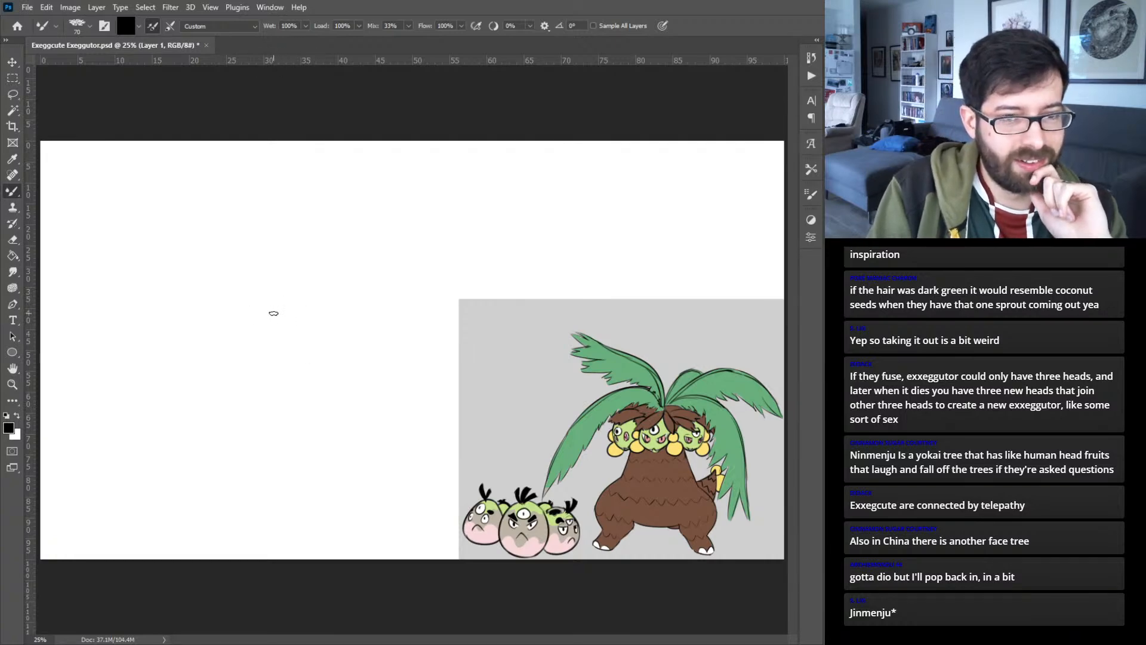
pyautogui.moveTo(291, 298)
pyautogui.mouseDown()
pyautogui.moveTo(257, 353)
pyautogui.moveTo(270, 425)
pyautogui.moveTo(350, 422)
pyautogui.moveTo(375, 369)
pyautogui.moveTo(357, 322)
pyautogui.moveTo(311, 296)
pyautogui.moveTo(262, 332)
pyautogui.moveTo(255, 409)
pyautogui.moveTo(251, 383)
pyautogui.moveTo(263, 423)
pyautogui.moveTo(332, 428)
pyautogui.moveTo(372, 389)
pyautogui.mouseUp()
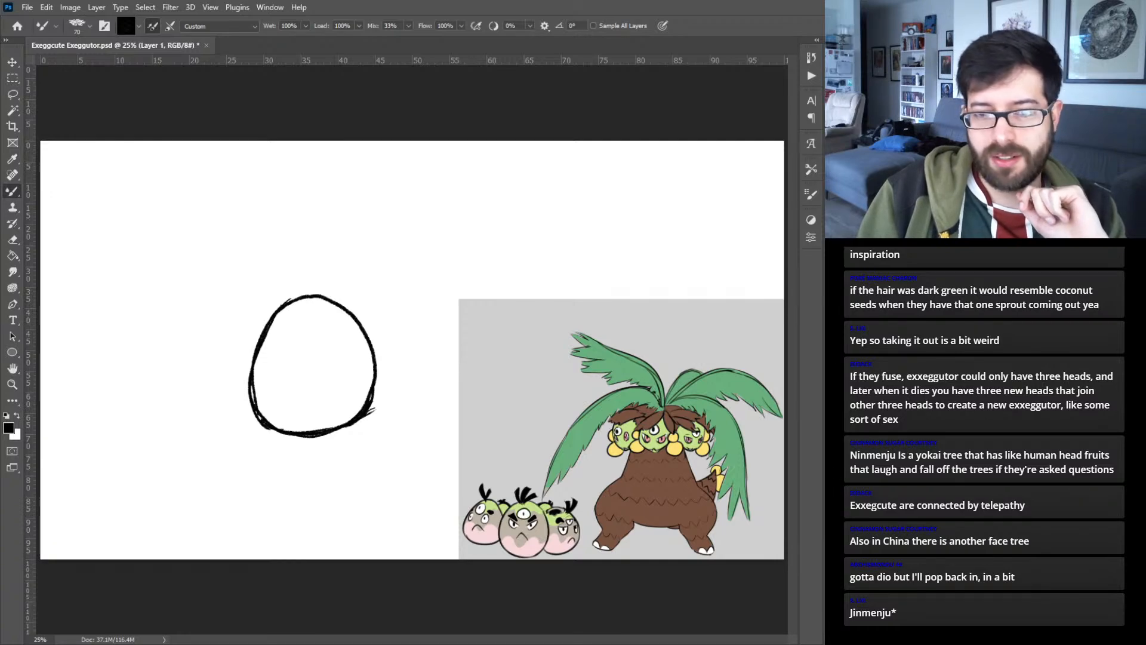
# - Briefly show the original Exeggcute and Exeggutor references in place of the egg sketch for comparison
pyautogui.hotkey('ctrl', 'z')
pyautogui.hotkey('ctrl', 'z')
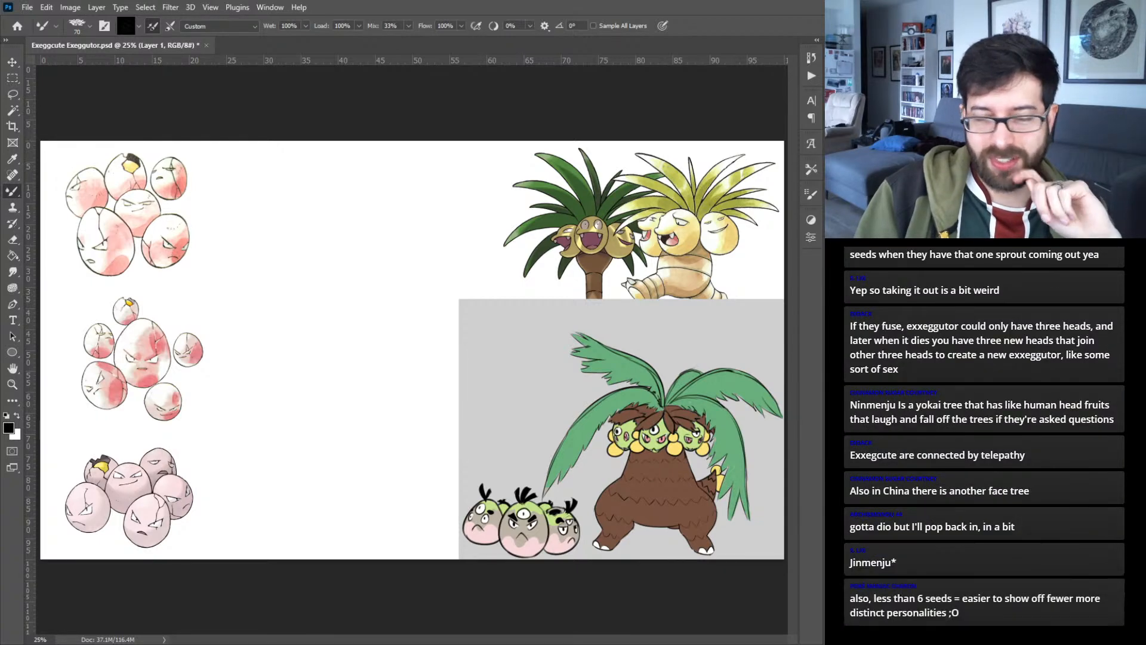
pyautogui.hotkey('ctrl', ',')
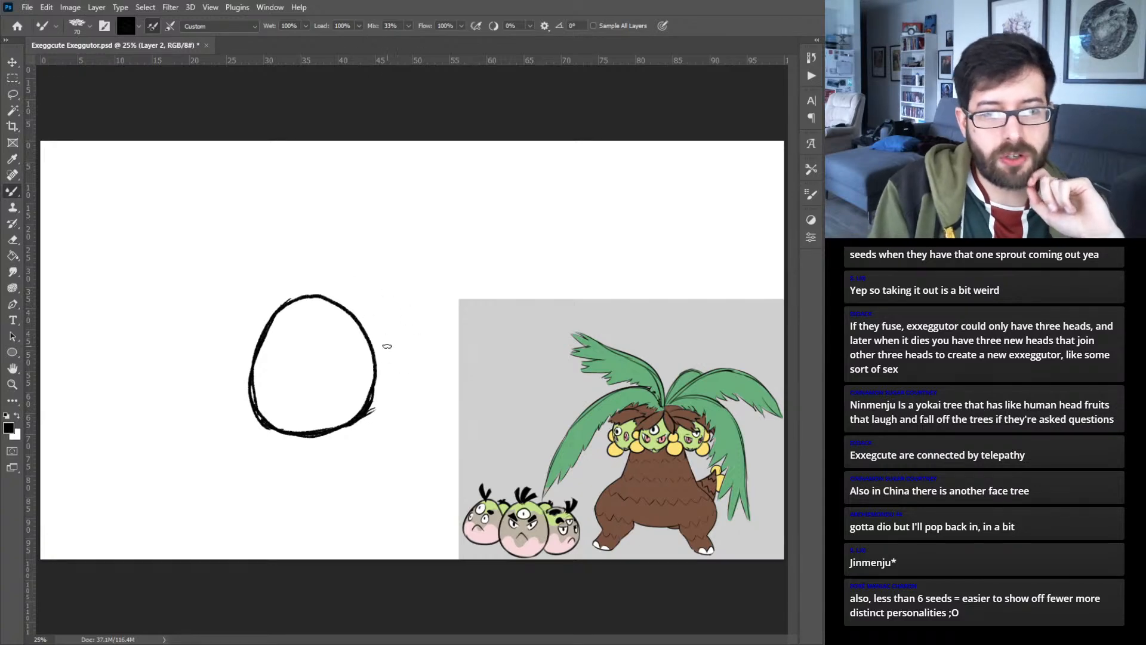
# - Try two stacked small eggs on each side of the large egg, with face guidelines and eyes, on a separate layer, and delete them
pyautogui.moveTo(375, 301); pyautogui.dragTo(395, 278)
pyautogui.moveTo(251, 304)
pyautogui.mouseDown()
pyautogui.moveTo(231, 323)
pyautogui.moveTo(239, 301)
pyautogui.moveTo(217, 310)
pyautogui.moveTo(251, 297)
pyautogui.mouseUp()
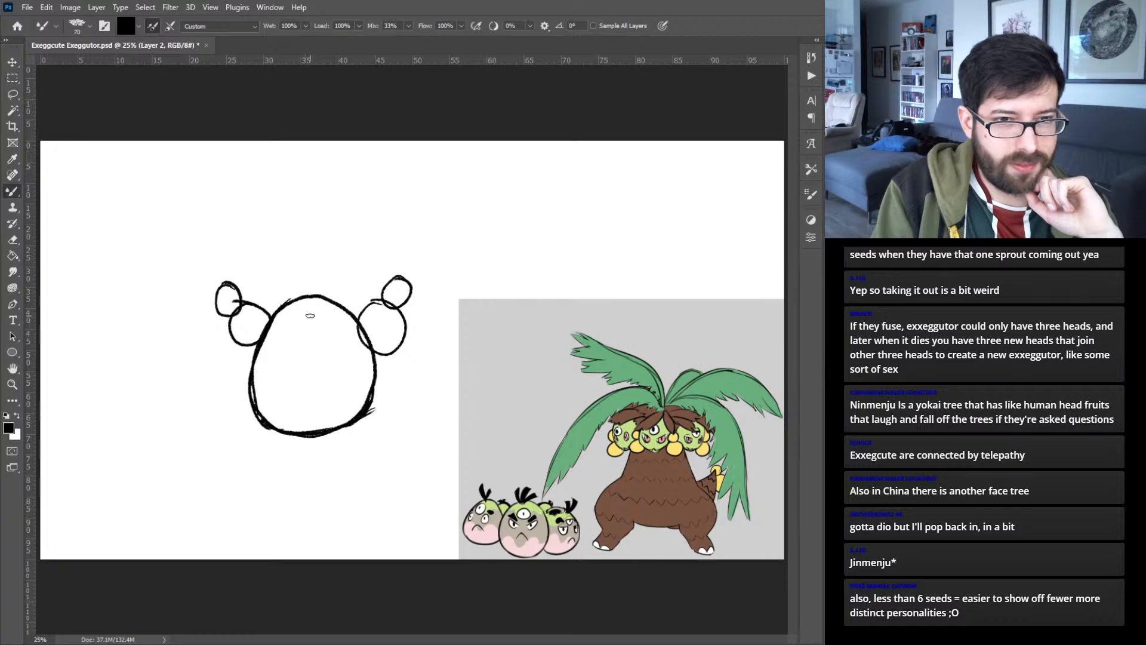
pyautogui.moveTo(308, 307); pyautogui.dragTo(309, 425)
pyautogui.moveTo(257, 369); pyautogui.dragTo(357, 352)
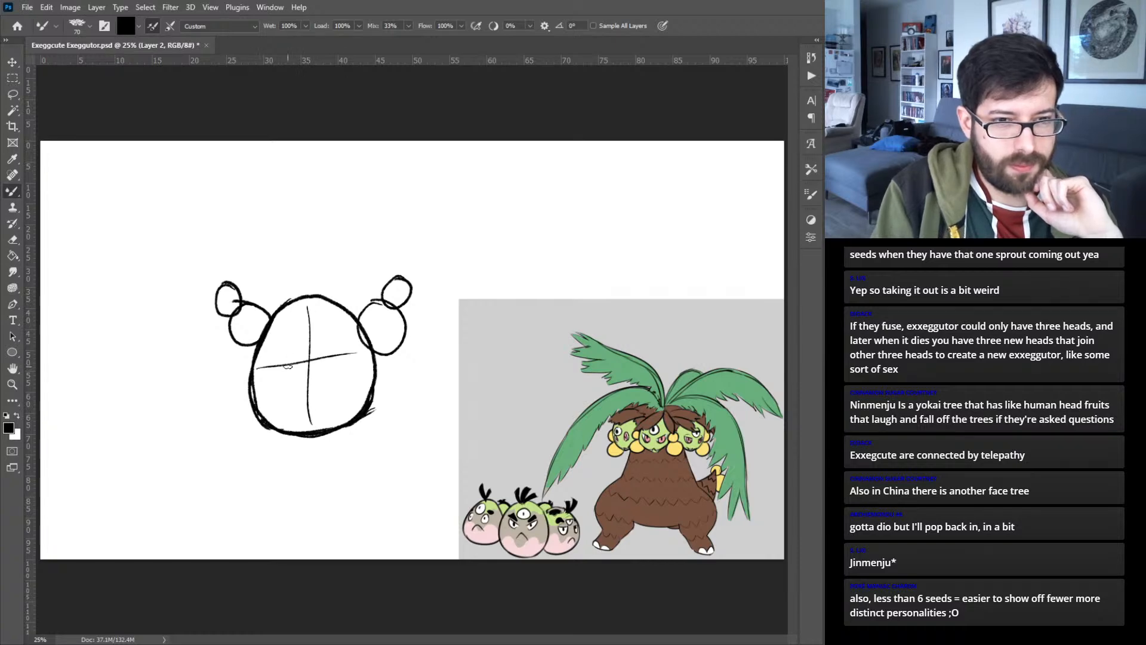
pyautogui.moveTo(277, 367); pyautogui.dragTo(336, 359)
pyautogui.moveTo(375, 308)
pyautogui.mouseDown()
pyautogui.moveTo(384, 335)
pyautogui.moveTo(371, 335)
pyautogui.moveTo(394, 323)
pyautogui.moveTo(412, 300)
pyautogui.mouseUp()
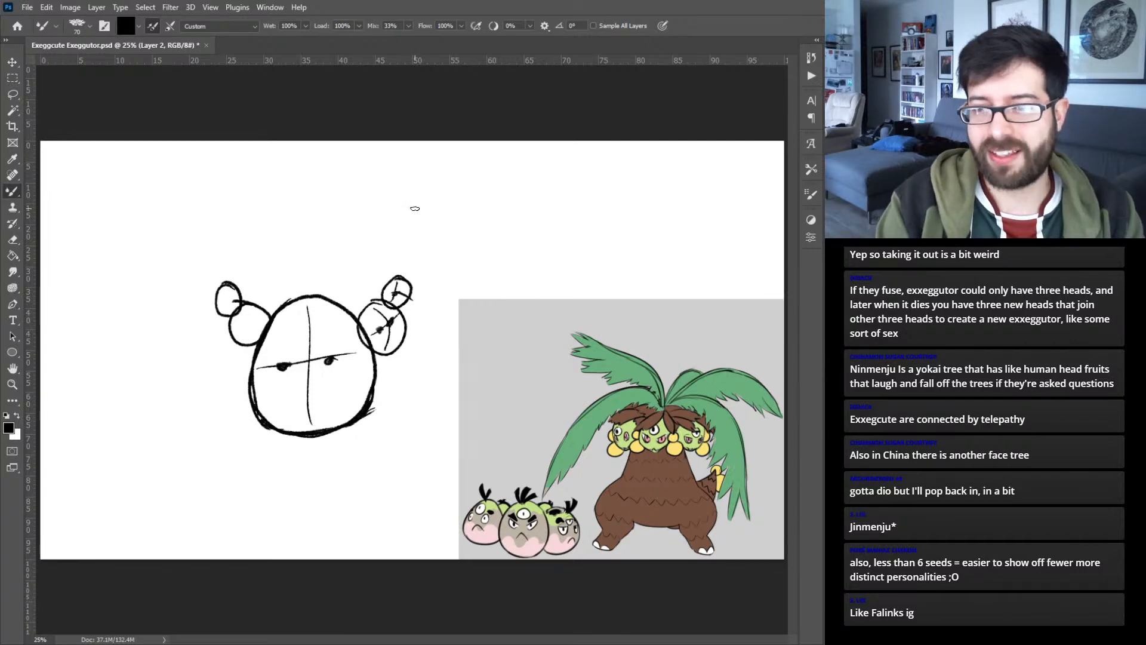
pyautogui.press('Delete')
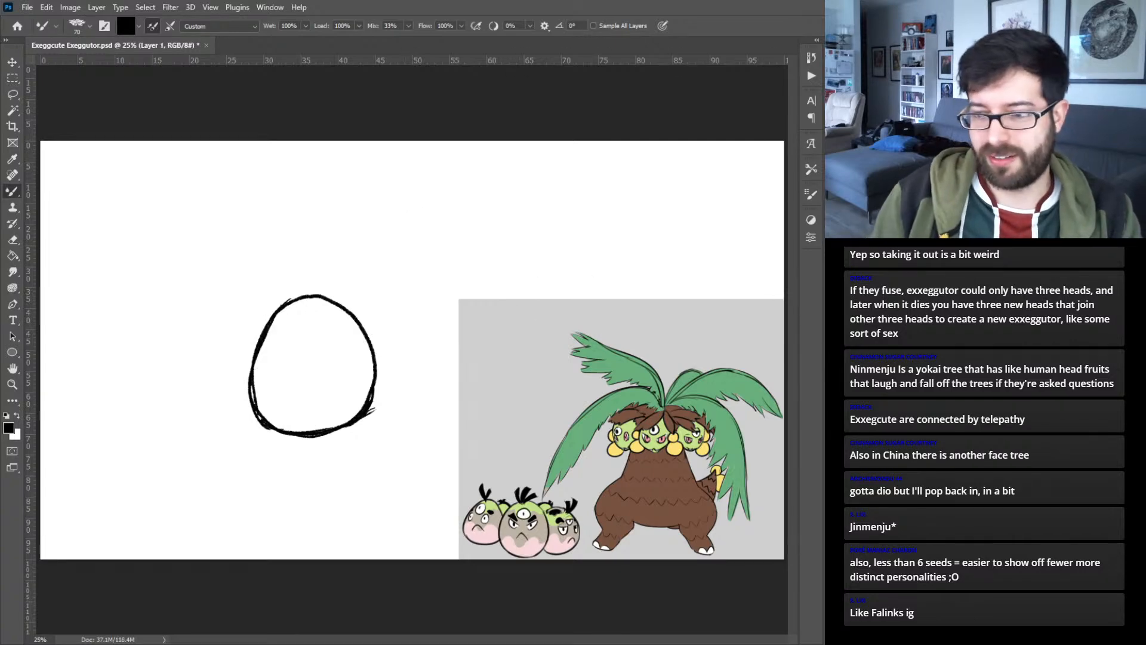
# - Try surrounding the large egg with five small round eggs on a separate layer, and delete them
pyautogui.moveTo(242, 422)
pyautogui.mouseDown()
pyautogui.moveTo(248, 465)
pyautogui.moveTo(271, 422)
pyautogui.mouseUp()
pyautogui.moveTo(407, 372)
pyautogui.mouseDown()
pyautogui.moveTo(375, 404)
pyautogui.moveTo(401, 369)
pyautogui.mouseUp()
pyautogui.moveTo(251, 317)
pyautogui.mouseDown()
pyautogui.moveTo(235, 366)
pyautogui.moveTo(254, 332)
pyautogui.mouseUp()
pyautogui.moveTo(374, 279); pyautogui.dragTo(382, 295)
pyautogui.moveTo(215, 284); pyautogui.dragTo(275, 281)
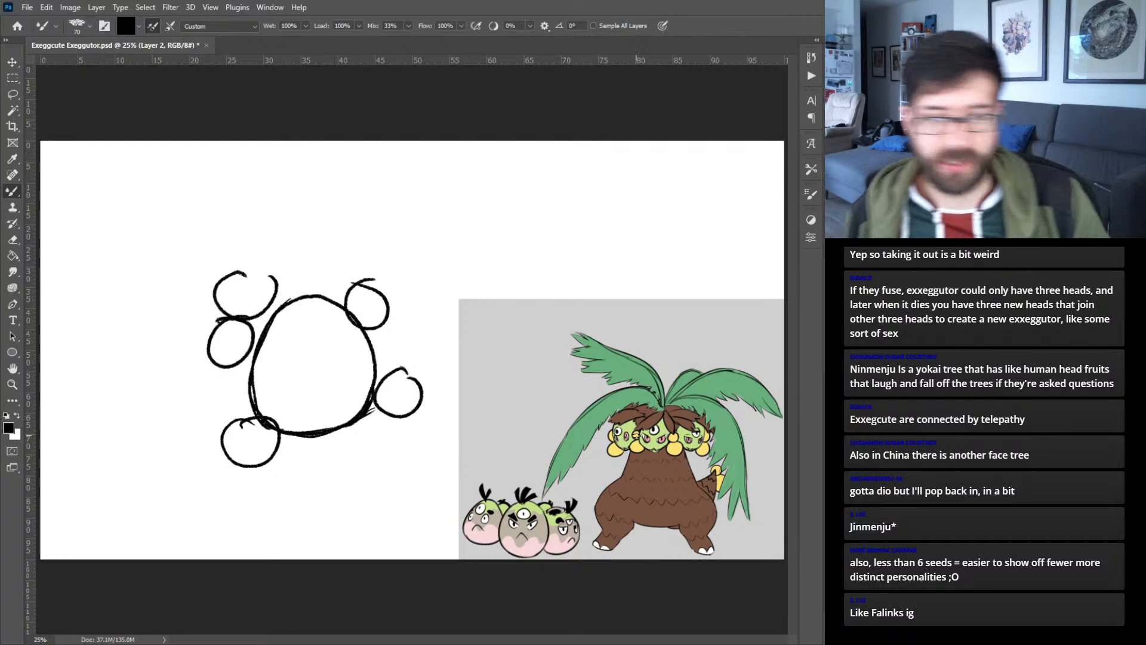
pyautogui.press('Delete')
# - Move the large egg sketch down and to the left on the canvas to make room for more eggs
pyautogui.hotkey('ctrl', 'alt', 'shift', 'n')
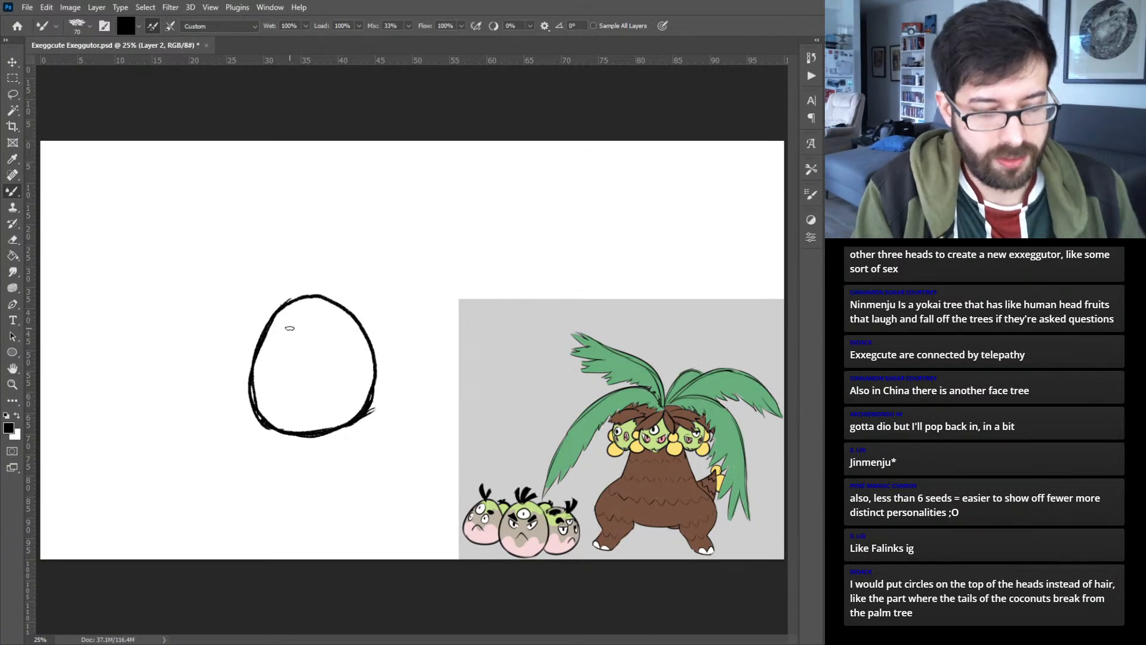
pyautogui.press('v')
pyautogui.moveTo(371, 348)
pyautogui.mouseDown()
pyautogui.moveTo(328, 378)
pyautogui.moveTo(308, 412)
pyautogui.mouseUp()
pyautogui.press('b')
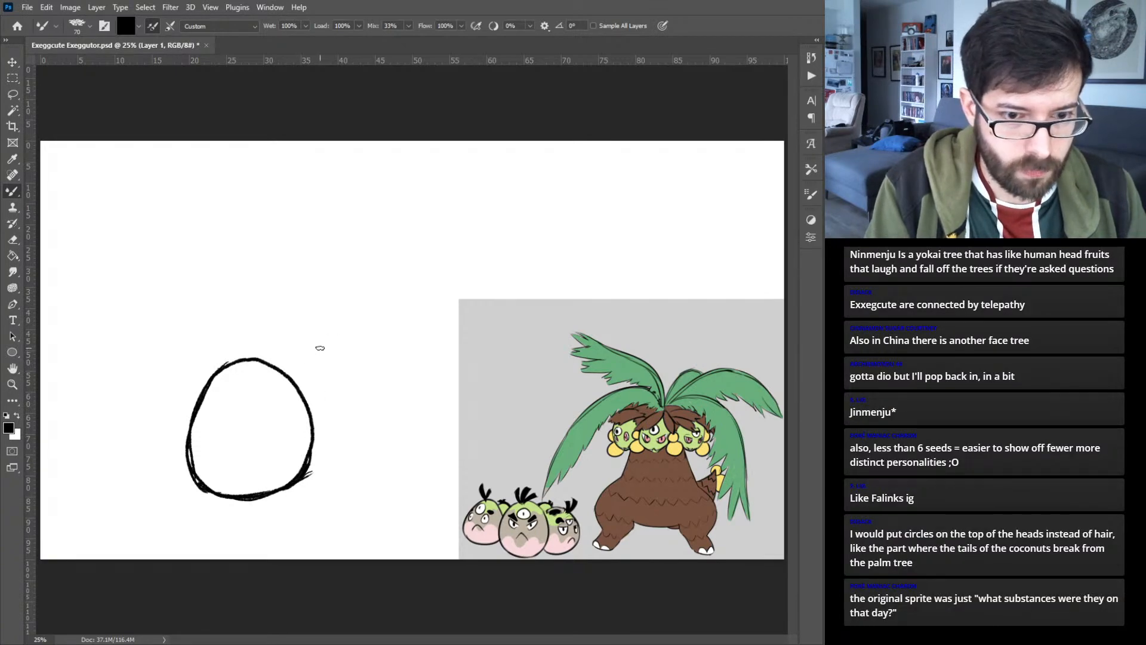
# - Try sketching a slightly smaller egg on each side of the large one, and shift the left egg outward and down
pyautogui.moveTo(327, 348)
pyautogui.mouseDown()
pyautogui.moveTo(303, 410)
pyautogui.moveTo(329, 414)
pyautogui.moveTo(313, 433)
pyautogui.moveTo(381, 432)
pyautogui.moveTo(392, 405)
pyautogui.moveTo(365, 344)
pyautogui.moveTo(342, 339)
pyautogui.moveTo(302, 386)
pyautogui.moveTo(319, 337)
pyautogui.moveTo(306, 416)
pyautogui.moveTo(351, 446)
pyautogui.mouseUp()
pyautogui.hotkey('ctrl', 'alt', 'shift', 'n')
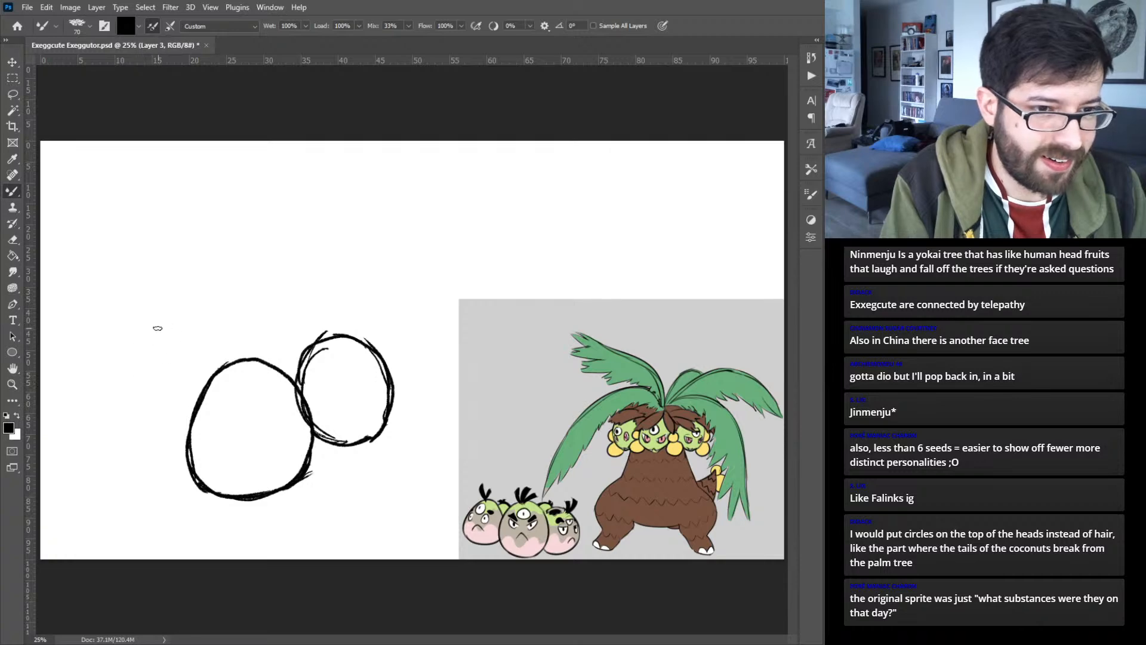
pyautogui.moveTo(165, 325)
pyautogui.mouseDown()
pyautogui.moveTo(135, 368)
pyautogui.moveTo(148, 350)
pyautogui.moveTo(135, 412)
pyautogui.moveTo(128, 399)
pyautogui.moveTo(180, 437)
pyautogui.moveTo(152, 425)
pyautogui.moveTo(217, 419)
pyautogui.moveTo(222, 377)
pyautogui.moveTo(204, 337)
pyautogui.moveTo(217, 356)
pyautogui.moveTo(203, 336)
pyautogui.moveTo(153, 332)
pyautogui.moveTo(166, 324)
pyautogui.moveTo(133, 359)
pyautogui.moveTo(130, 387)
pyautogui.mouseUp()
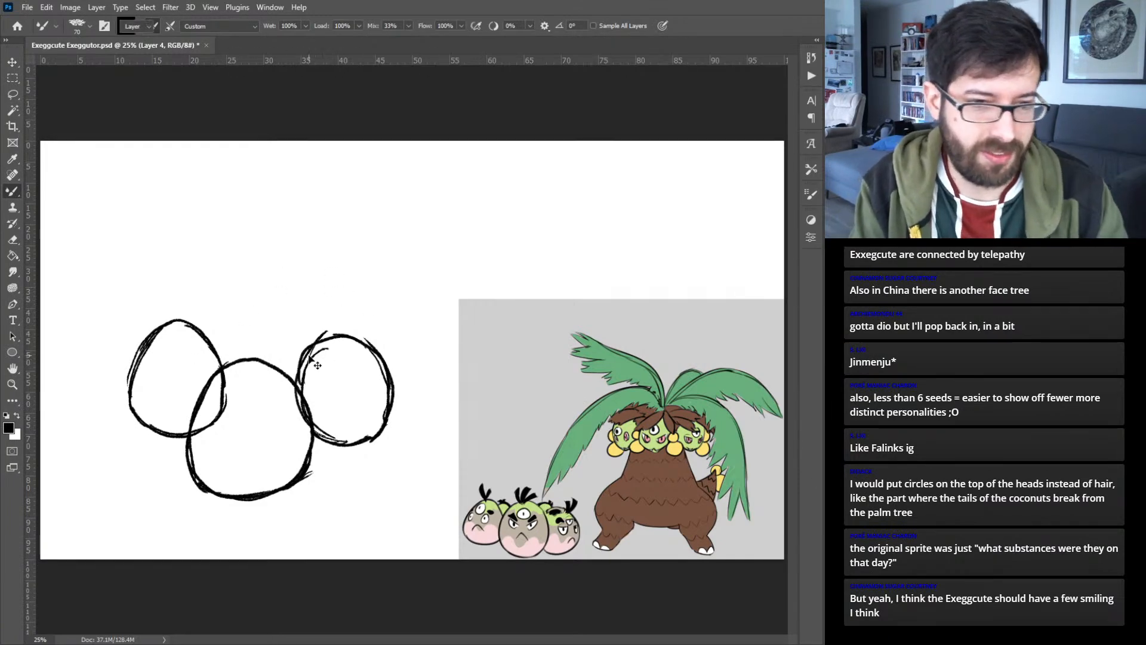
pyautogui.press('v')
pyautogui.moveTo(218, 356); pyautogui.dragTo(190, 378)
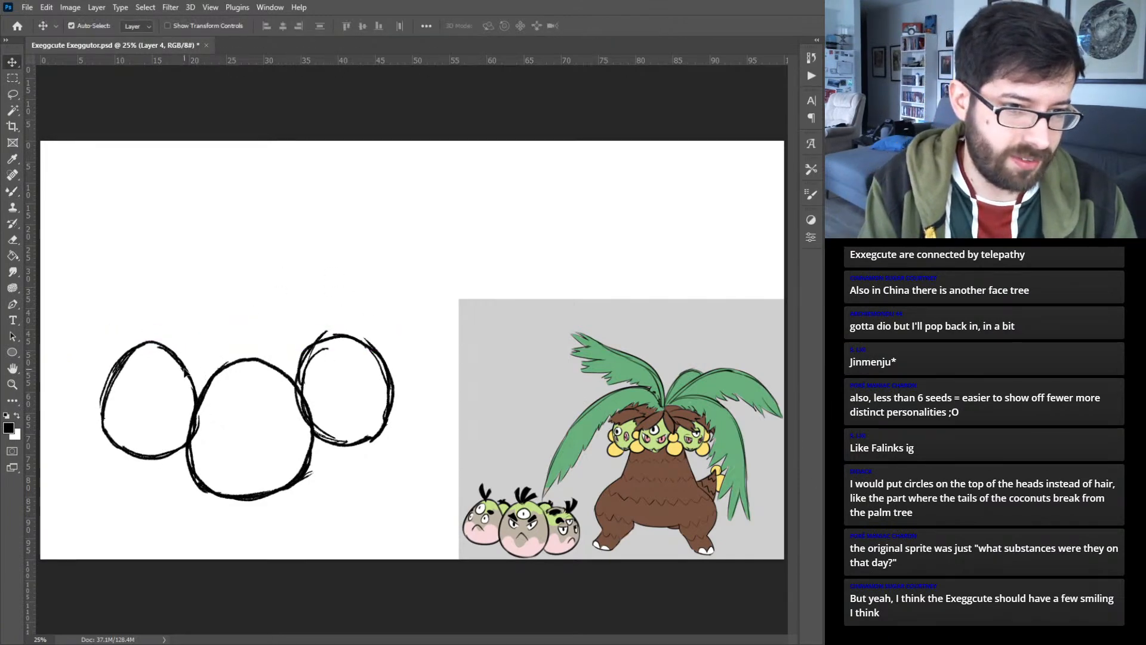
# - Try to reposition the right egg on its own, and undo the work back to the single large egg
pyautogui.moveTo(349, 345)
pyautogui.mouseDown()
pyautogui.moveTo(363, 357)
pyautogui.moveTo(350, 348)
pyautogui.mouseUp()
pyautogui.click(353, 314)
pyautogui.click(352, 351)
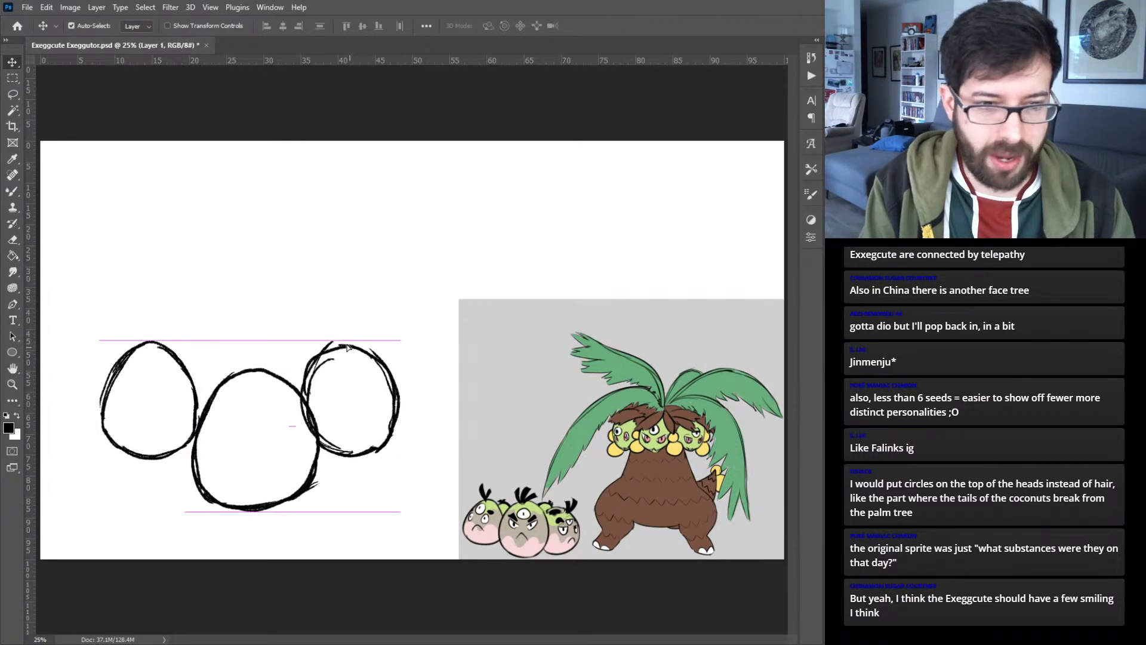
pyautogui.hotkey('ctrl', 'z')
pyautogui.hotkey('ctrl', 'z')
pyautogui.hotkey('ctrl', 'z')
pyautogui.hotkey('ctrl', 'z')
pyautogui.hotkey('ctrl', 'z')
pyautogui.hotkey('ctrl', 'z')
pyautogui.hotkey('ctrl', 'z')
pyautogui.hotkey('ctrl', 'z')
pyautogui.hotkey('ctrl', 'z')
pyautogui.hotkey('ctrl', 'z')
pyautogui.hotkey('ctrl', 'z')
pyautogui.hotkey('ctrl', 'z')
pyautogui.hotkey('ctrl', 'z')
pyautogui.hotkey('ctrl', 'z')
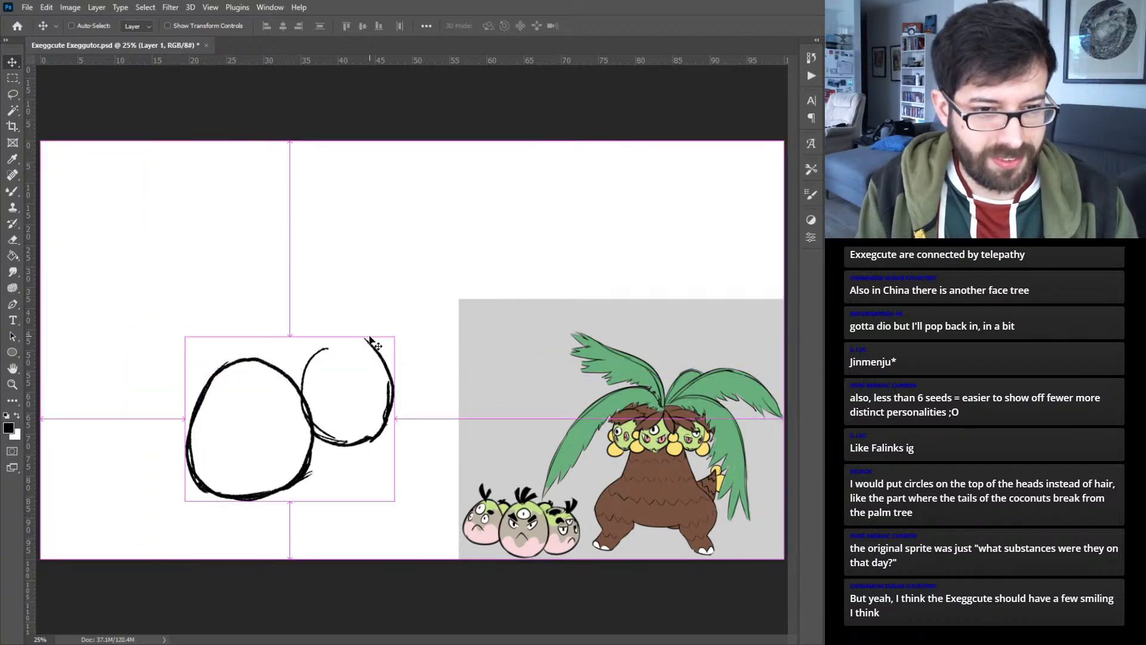
pyautogui.hotkey('ctrl', 'z')
pyautogui.hotkey('ctrl', 'z')
pyautogui.hotkey('ctrl', 'z')
pyautogui.hotkey('ctrl', 'z')
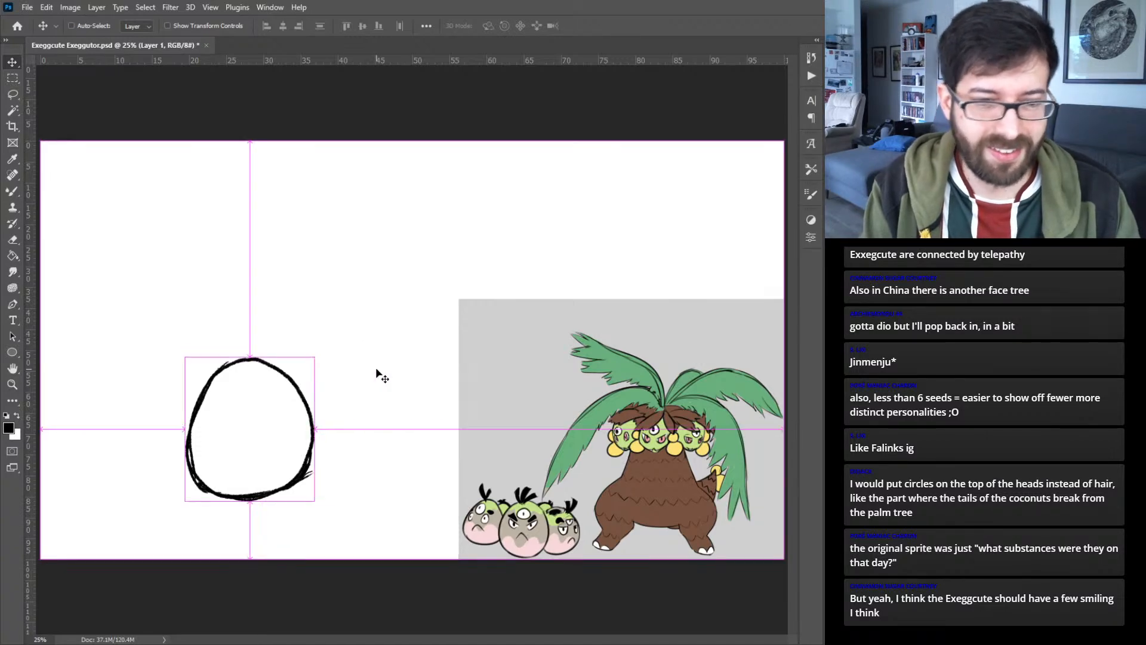
# - Sketch three smaller eggs on separate layers around the large one: one at its right, one at its left and one above it
pyautogui.press('b')
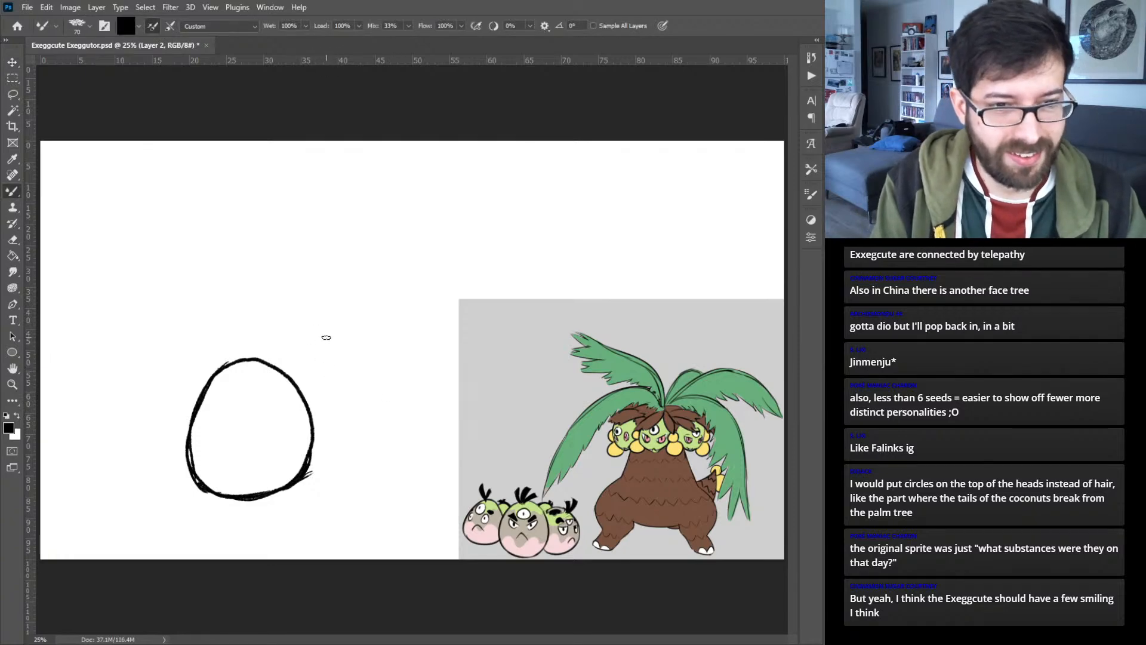
pyautogui.moveTo(326, 329)
pyautogui.mouseDown()
pyautogui.moveTo(296, 378)
pyautogui.moveTo(299, 428)
pyautogui.moveTo(294, 405)
pyautogui.moveTo(312, 443)
pyautogui.moveTo(335, 453)
pyautogui.moveTo(373, 442)
pyautogui.moveTo(344, 454)
pyautogui.moveTo(390, 424)
pyautogui.moveTo(392, 379)
pyautogui.moveTo(359, 340)
pyautogui.moveTo(305, 341)
pyautogui.moveTo(295, 385)
pyautogui.mouseUp()
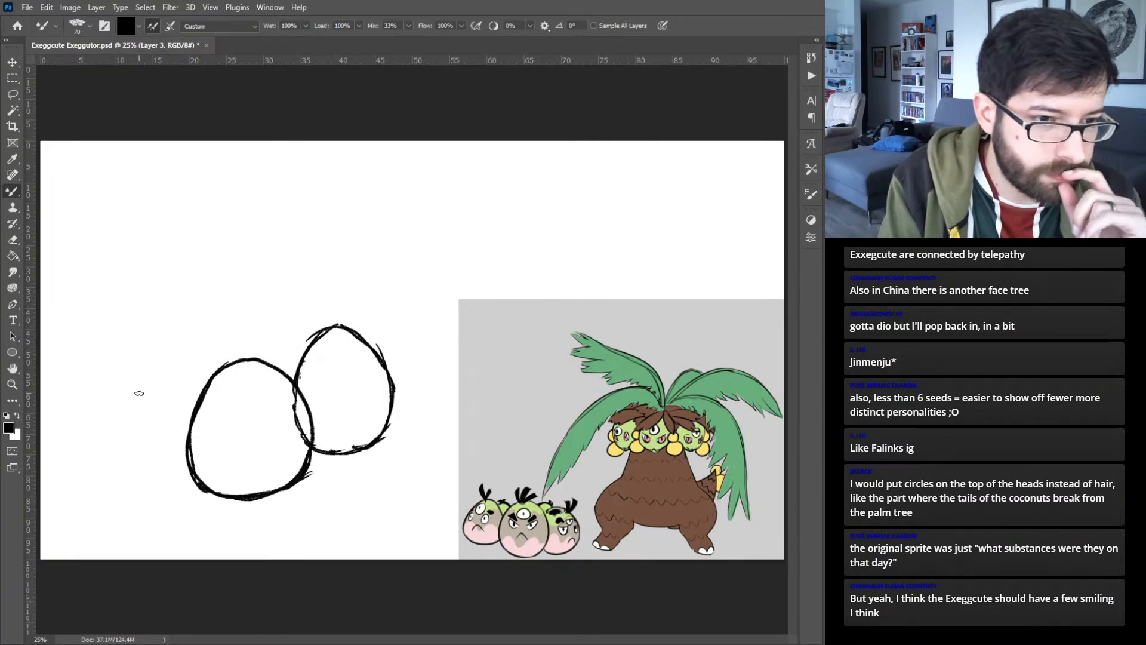
pyautogui.moveTo(158, 330)
pyautogui.mouseDown()
pyautogui.moveTo(120, 389)
pyautogui.moveTo(124, 422)
pyautogui.moveTo(170, 443)
pyautogui.moveTo(194, 429)
pyautogui.moveTo(212, 363)
pyautogui.moveTo(179, 327)
pyautogui.moveTo(137, 342)
pyautogui.moveTo(117, 395)
pyautogui.mouseUp()
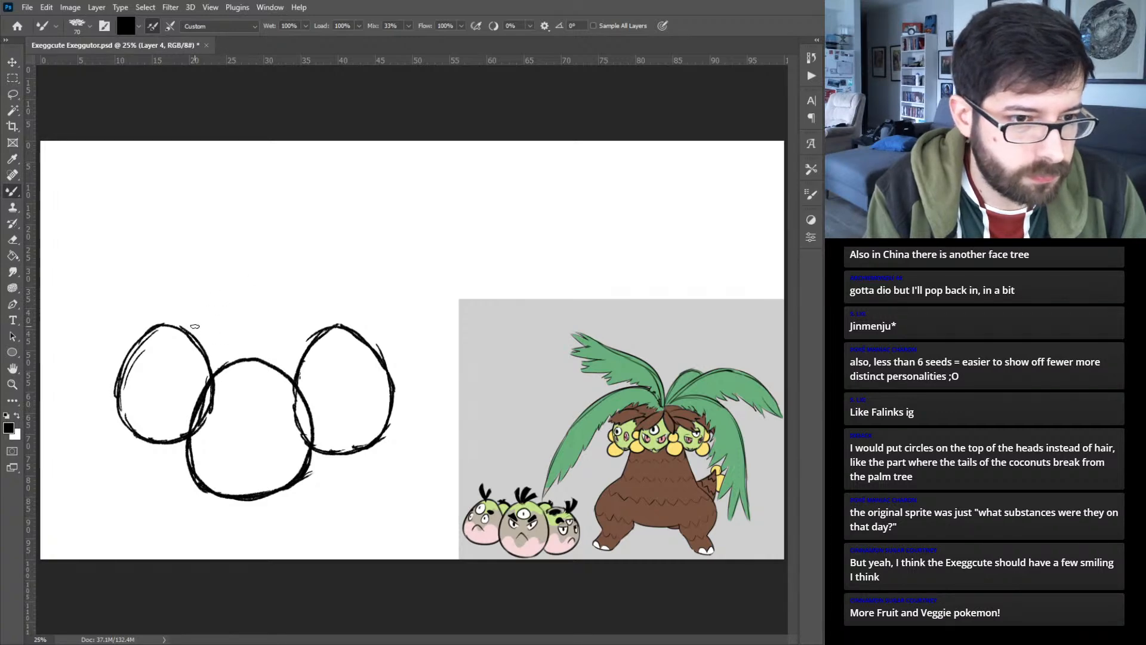
pyautogui.moveTo(211, 294)
pyautogui.mouseDown()
pyautogui.moveTo(184, 353)
pyautogui.moveTo(197, 309)
pyautogui.moveTo(201, 385)
pyautogui.moveTo(187, 356)
pyautogui.moveTo(215, 384)
pyautogui.moveTo(250, 385)
pyautogui.moveTo(262, 374)
pyautogui.moveTo(237, 385)
pyautogui.moveTo(270, 343)
pyautogui.moveTo(262, 375)
pyautogui.moveTo(266, 310)
pyautogui.moveTo(269, 330)
pyautogui.moveTo(224, 283)
pyautogui.moveTo(240, 289)
pyautogui.moveTo(203, 302)
pyautogui.moveTo(225, 285)
pyautogui.moveTo(201, 303)
pyautogui.mouseUp()
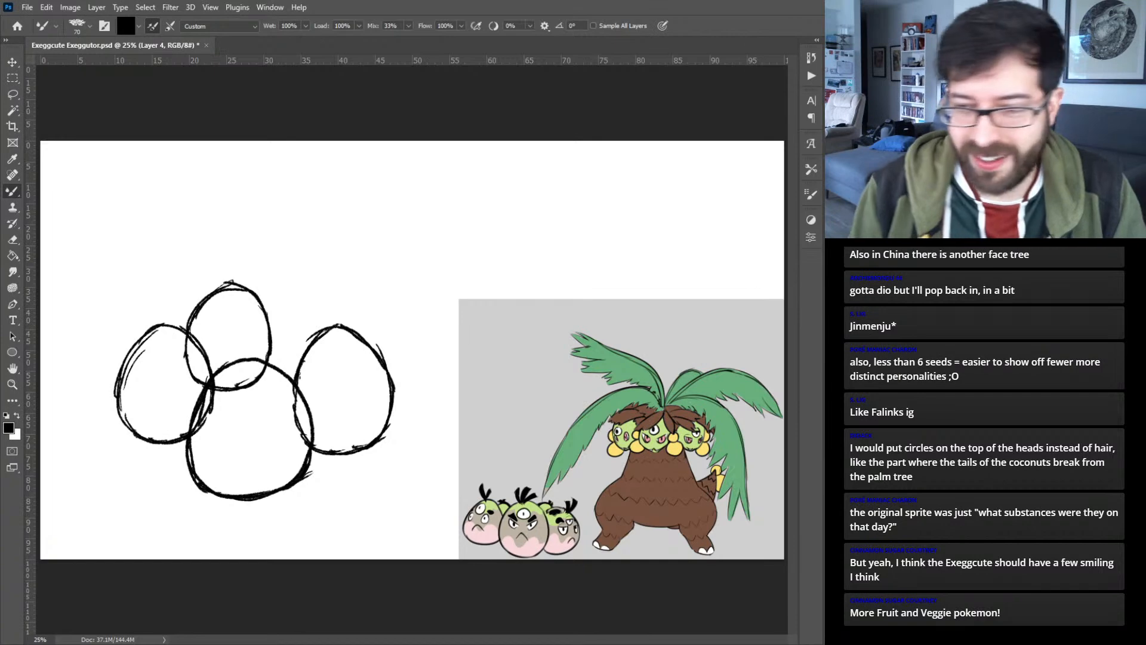
pyautogui.hotkey('ctrl', 'shift', 'alt', 'n')
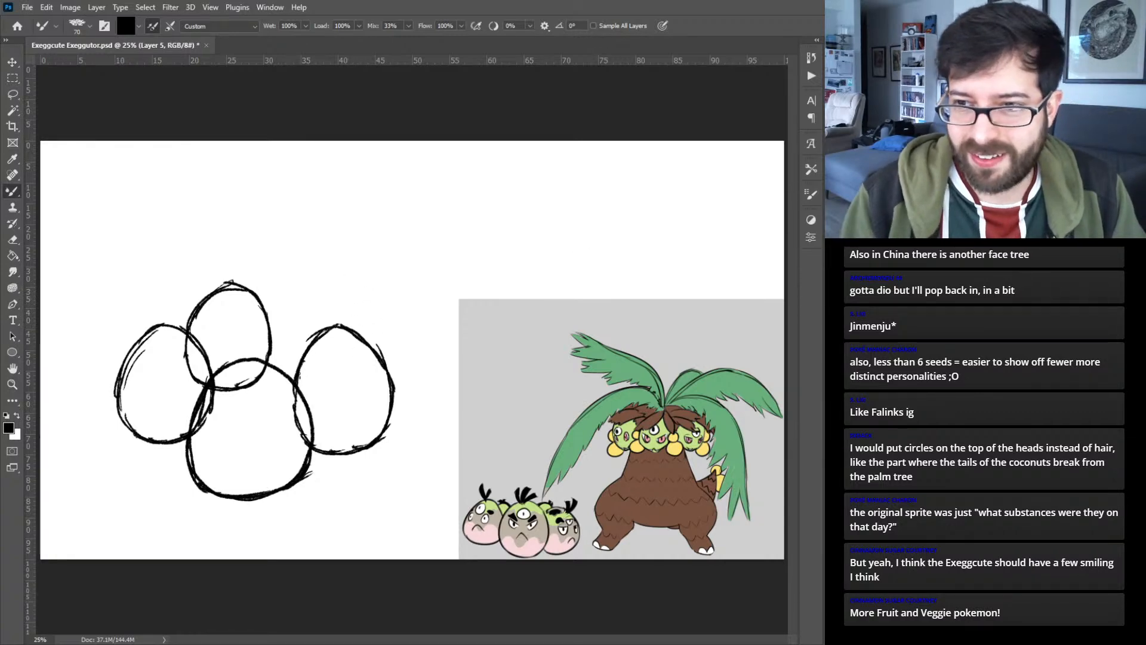
pyautogui.hotkey('ctrl', 'z')
pyautogui.hotkey('ctrl', 'shift', 'z')
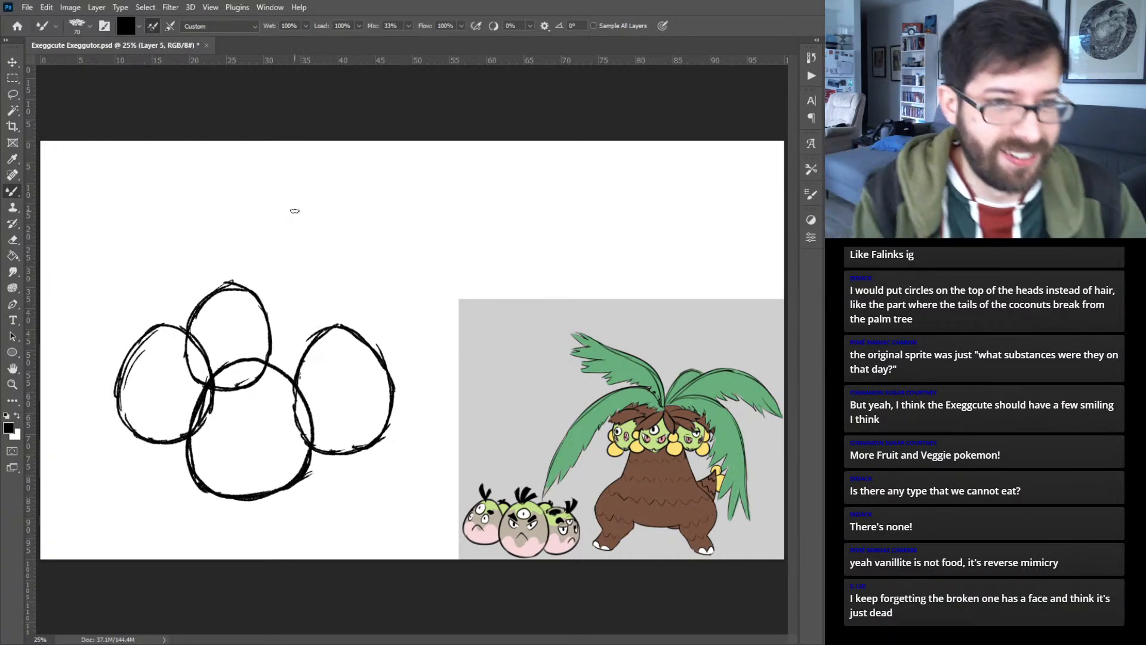
# - Move the left egg outward and slightly down, and shift the upper egg up and to the left, reducing their overlap with the large egg
pyautogui.press('v')
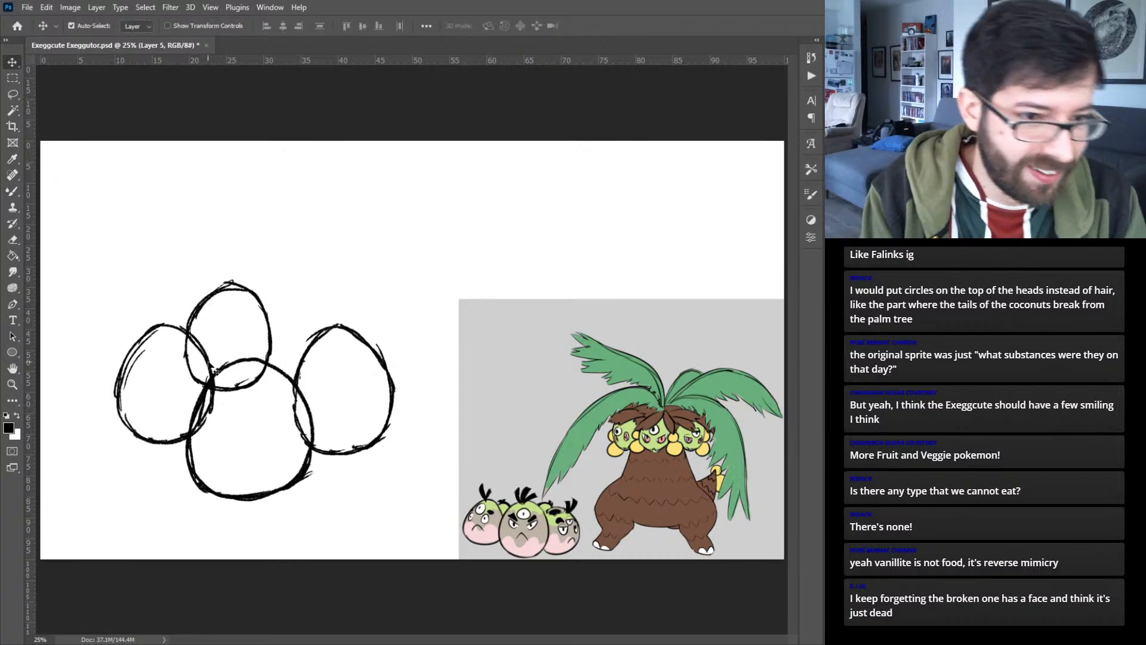
pyautogui.moveTo(213, 366)
pyautogui.mouseDown()
pyautogui.moveTo(191, 385)
pyautogui.moveTo(180, 376)
pyautogui.mouseUp()
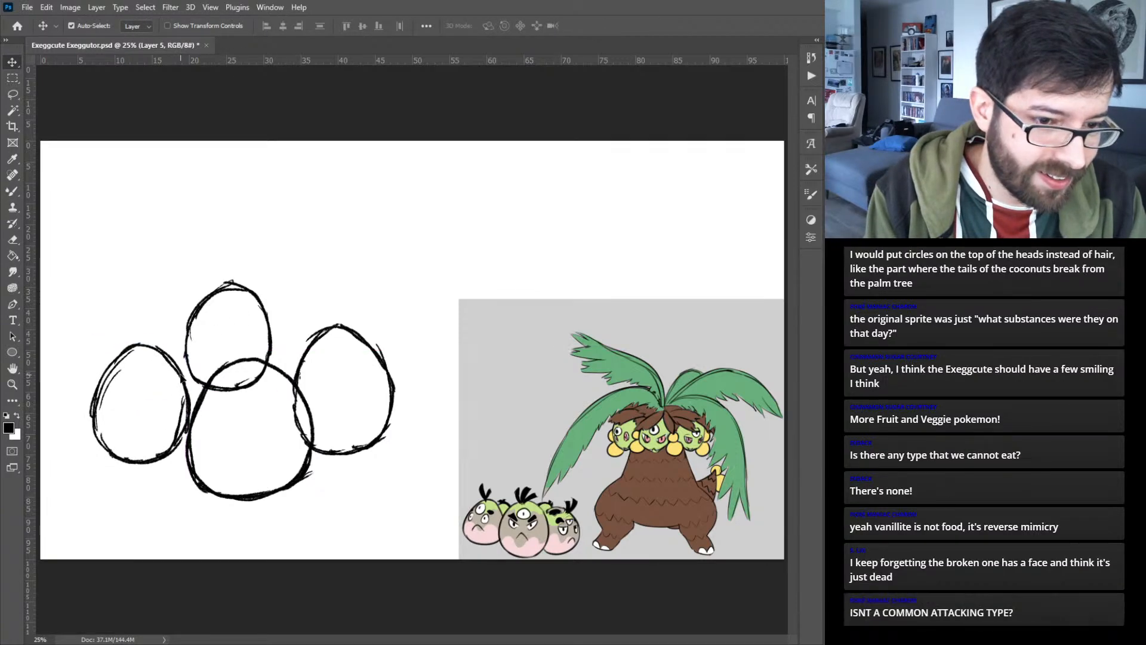
pyautogui.moveTo(183, 308); pyautogui.dragTo(166, 303)
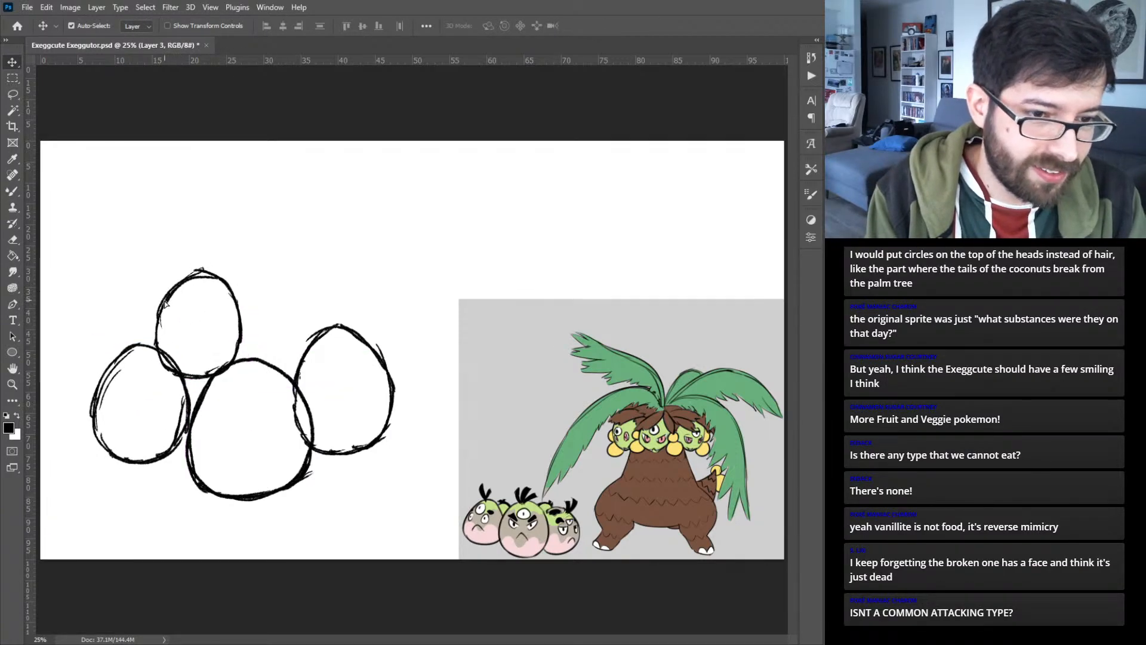
pyautogui.press('b')
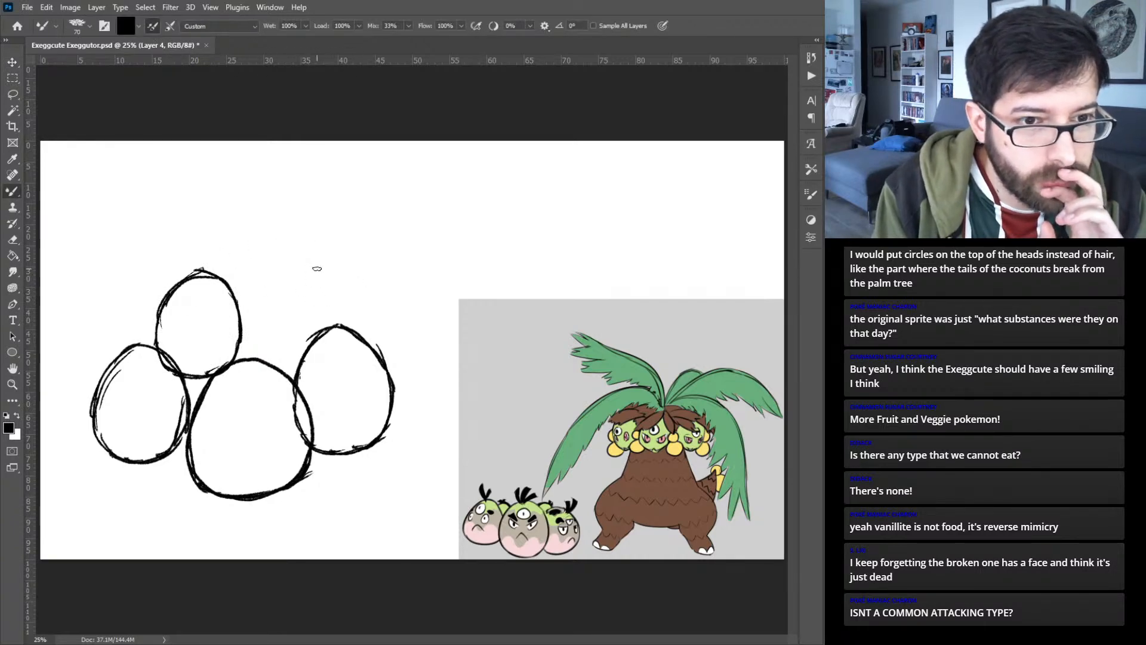
# - Sketch two more small eggs above the large one, one at its upper right and one in the middle, each on its own layer
pyautogui.moveTo(315, 270)
pyautogui.mouseDown()
pyautogui.moveTo(293, 291)
pyautogui.moveTo(309, 272)
pyautogui.moveTo(279, 341)
pyautogui.moveTo(289, 302)
pyautogui.moveTo(293, 375)
pyautogui.moveTo(279, 354)
pyautogui.moveTo(337, 386)
pyautogui.moveTo(372, 338)
pyautogui.moveTo(367, 360)
pyautogui.moveTo(361, 299)
pyautogui.moveTo(307, 270)
pyautogui.moveTo(330, 272)
pyautogui.moveTo(293, 285)
pyautogui.mouseUp()
pyautogui.click(979, 508)
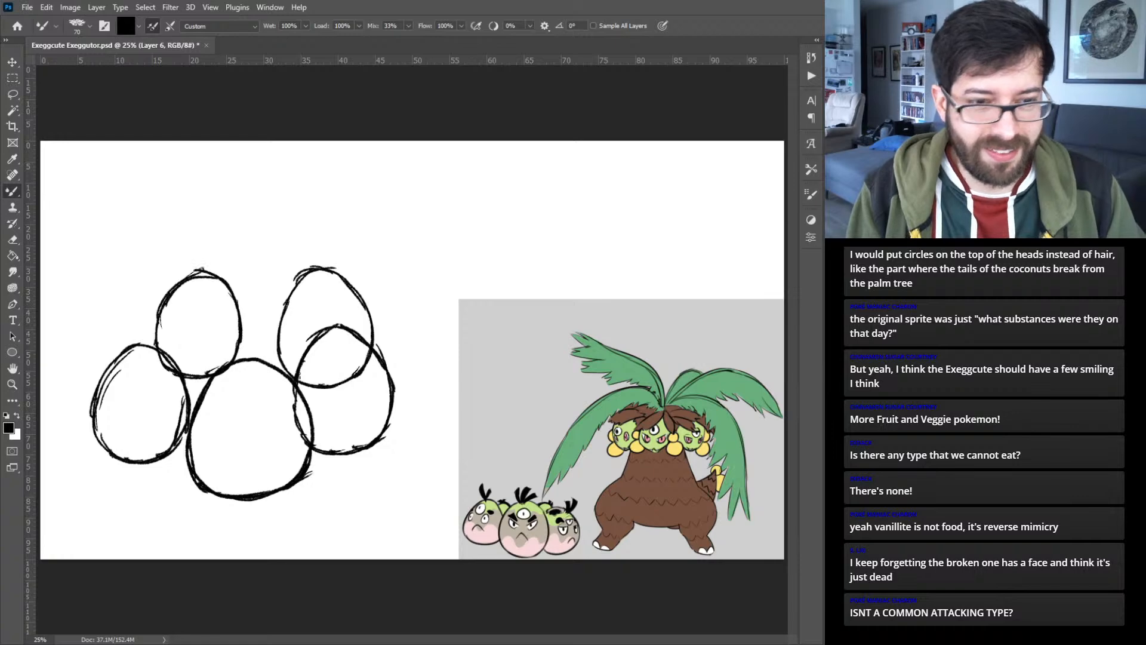
pyautogui.press('l')
pyautogui.moveTo(276, 230)
pyautogui.mouseDown()
pyautogui.moveTo(326, 428)
pyautogui.moveTo(414, 288)
pyautogui.moveTo(282, 225)
pyautogui.mouseUp()
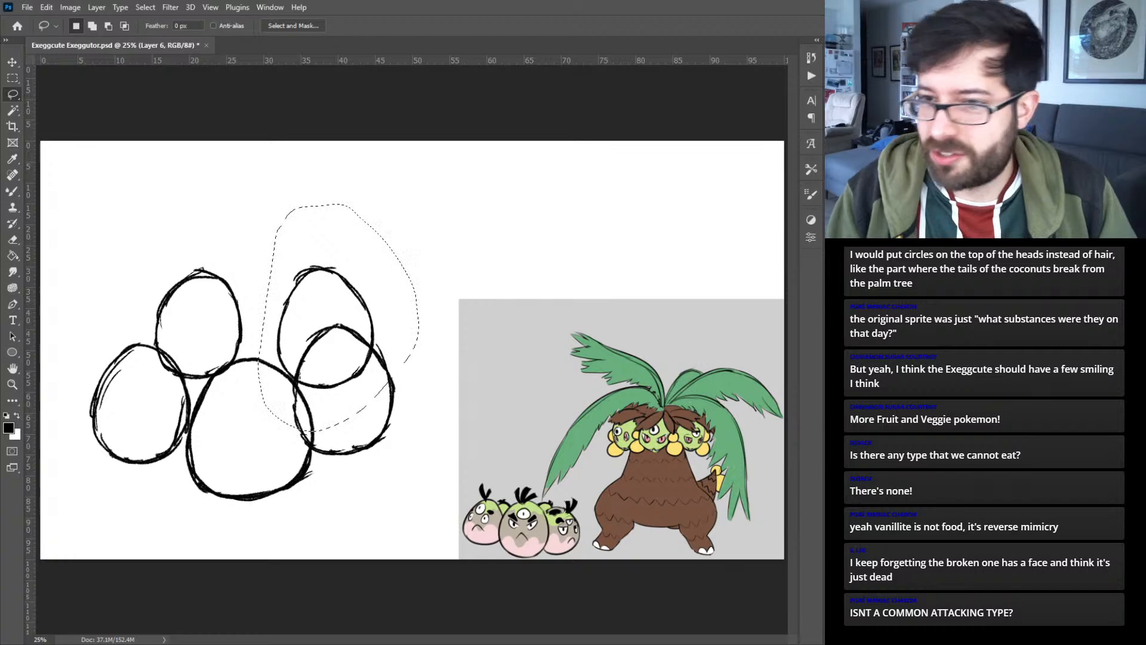
pyautogui.hotkey('ctrl', ',')
pyautogui.hotkey('ctrl', 'z')
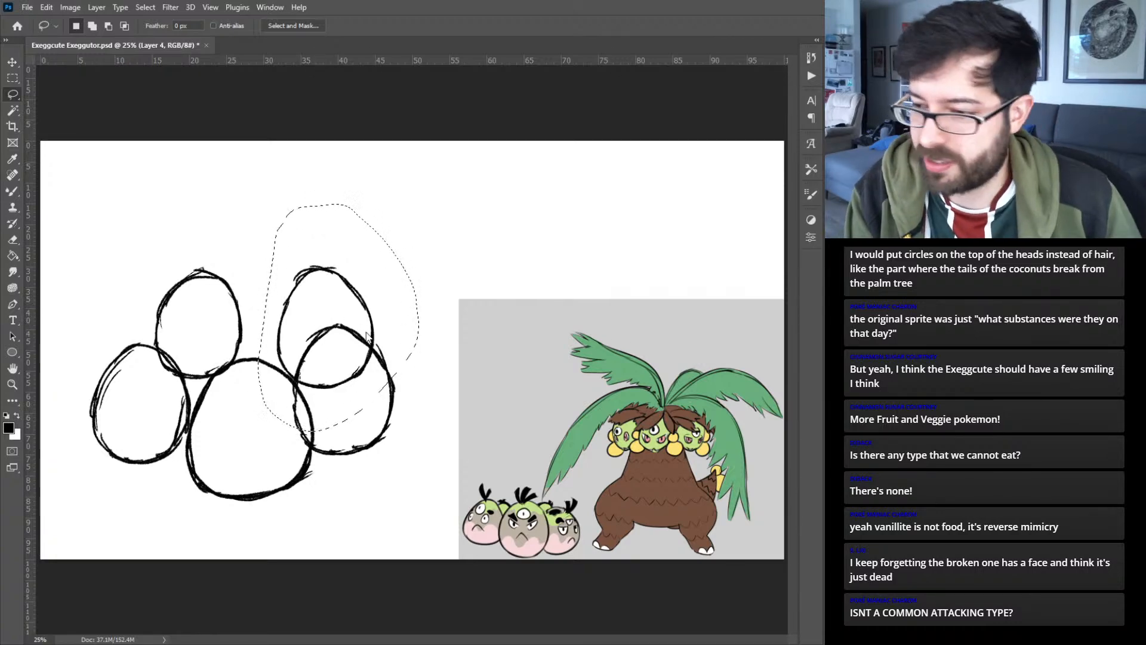
pyautogui.hotkey('ctrl', 'j')
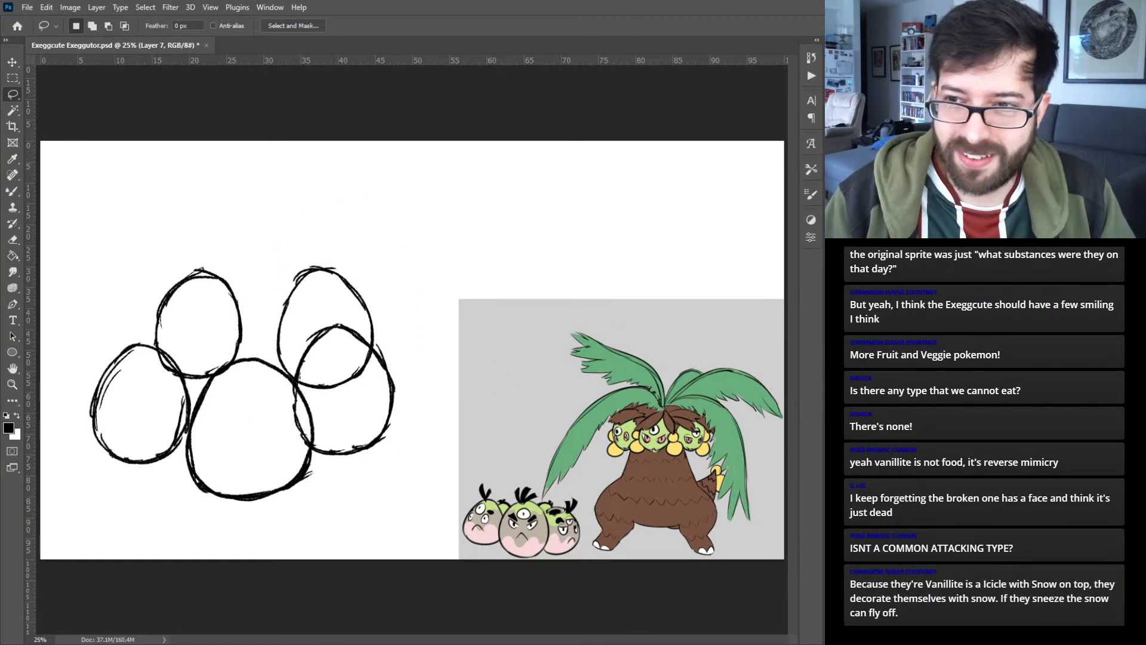
pyautogui.press('b')
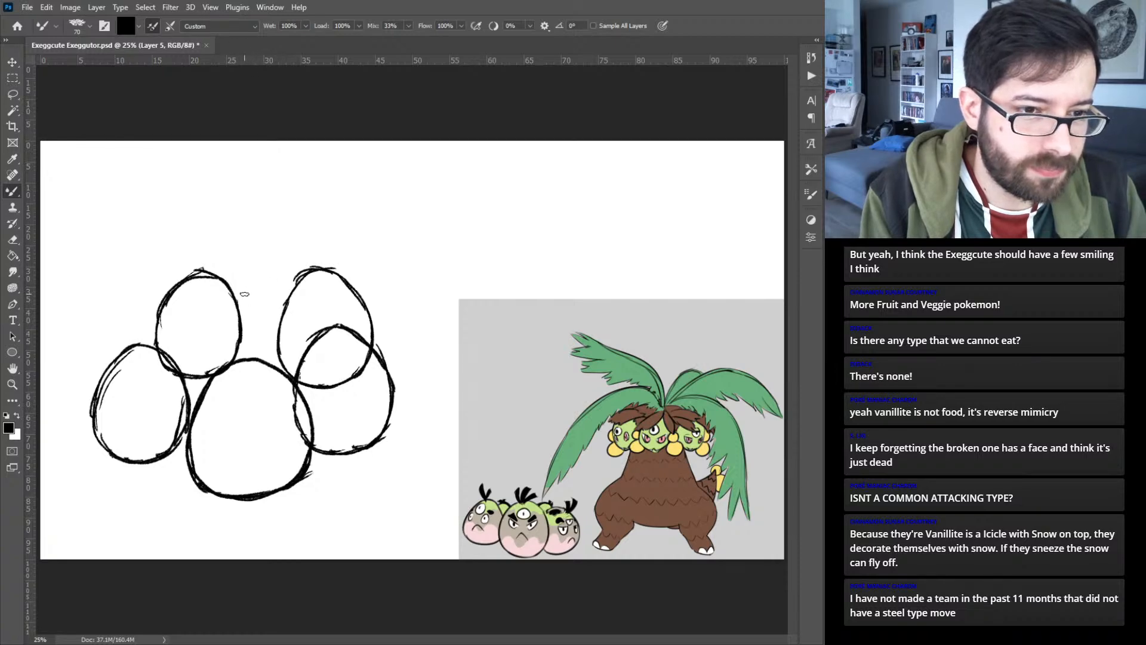
pyautogui.moveTo(259, 284)
pyautogui.mouseDown()
pyautogui.moveTo(229, 340)
pyautogui.moveTo(251, 372)
pyautogui.moveTo(240, 366)
pyautogui.moveTo(281, 376)
pyautogui.moveTo(308, 358)
pyautogui.moveTo(307, 301)
pyautogui.moveTo(314, 312)
pyautogui.moveTo(267, 281)
pyautogui.moveTo(287, 283)
pyautogui.moveTo(231, 328)
pyautogui.mouseUp()
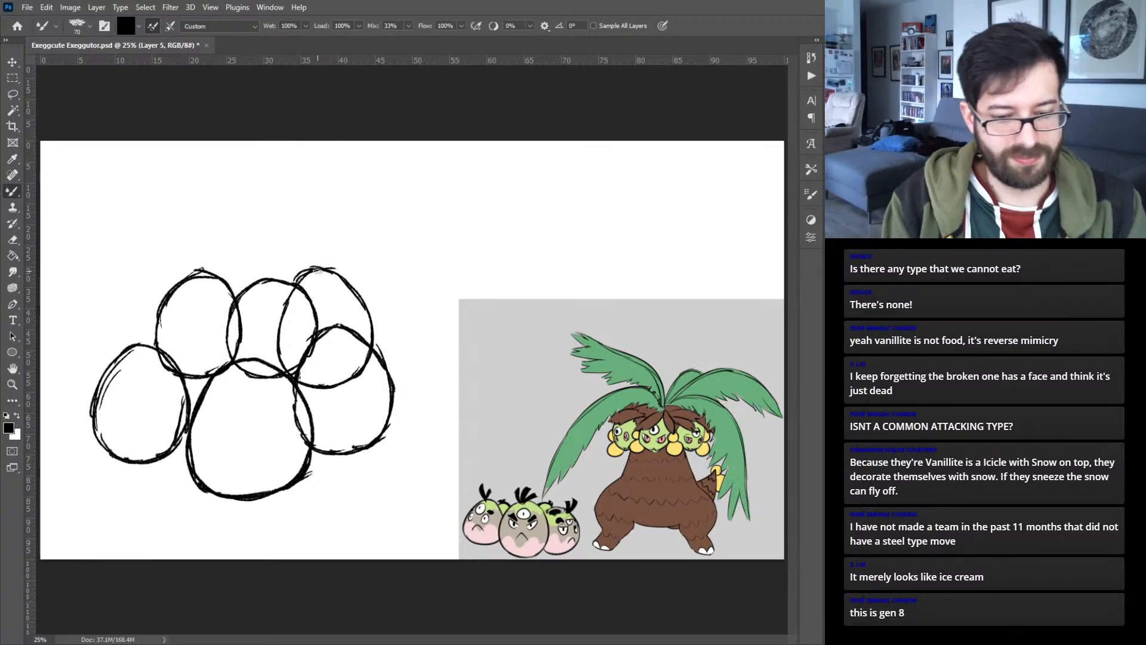
# - Enlarge the large front egg to about 113%, extending it downward and to the right
pyautogui.press('v')
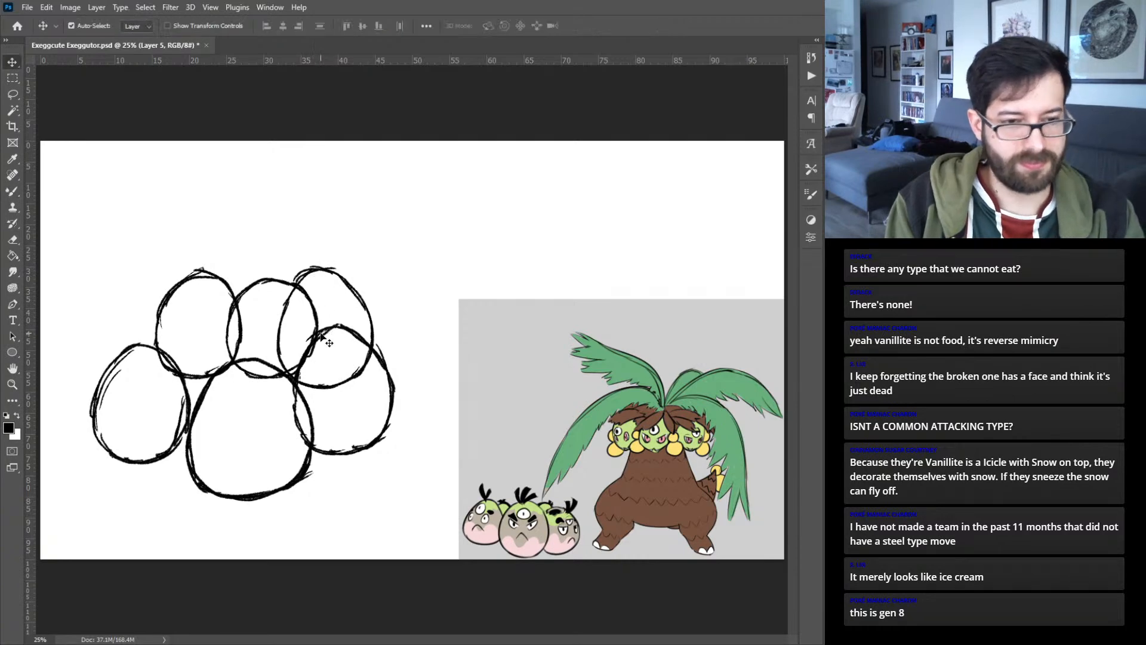
pyautogui.click(293, 463)
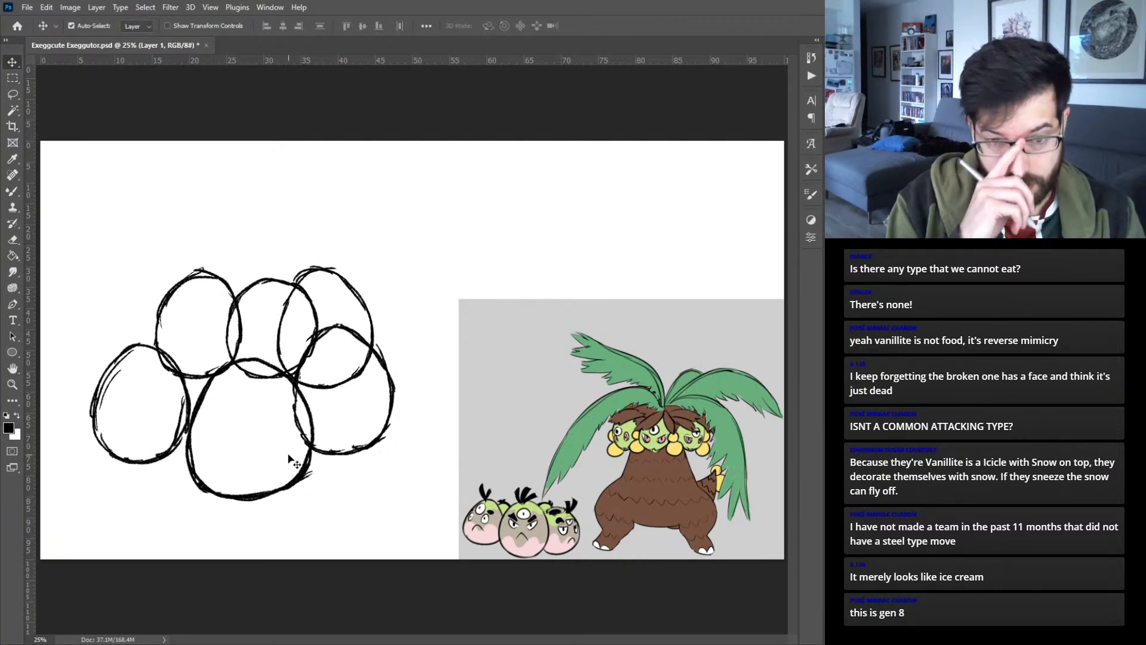
pyautogui.hotkey('ctrl', 't')
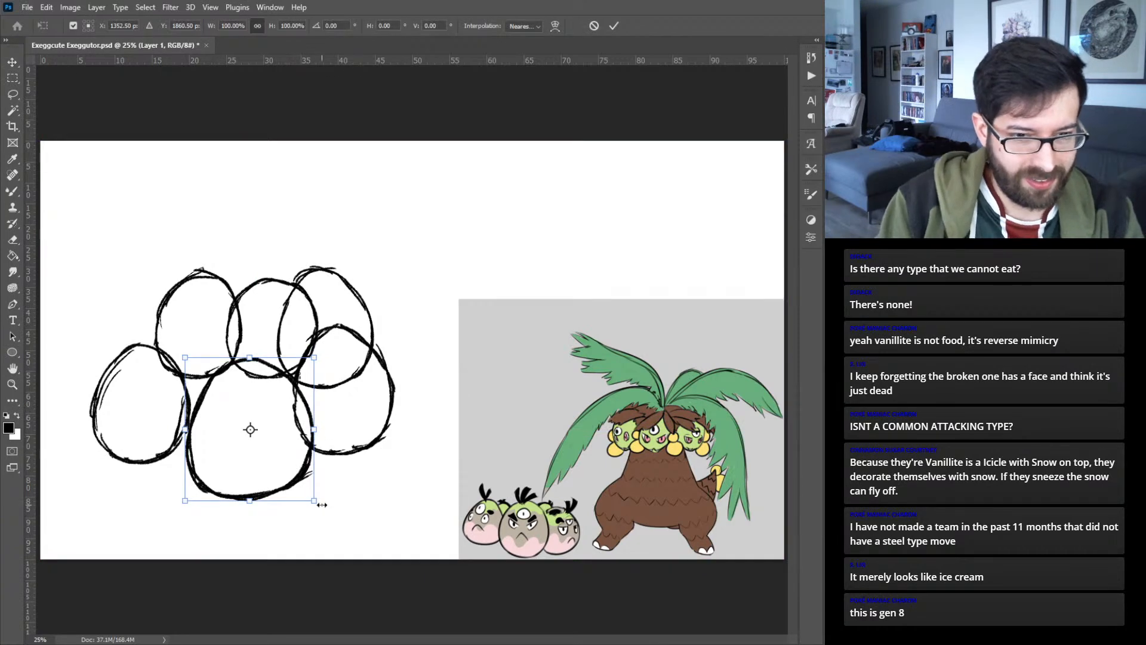
pyautogui.moveTo(315, 501); pyautogui.dragTo(335, 517)
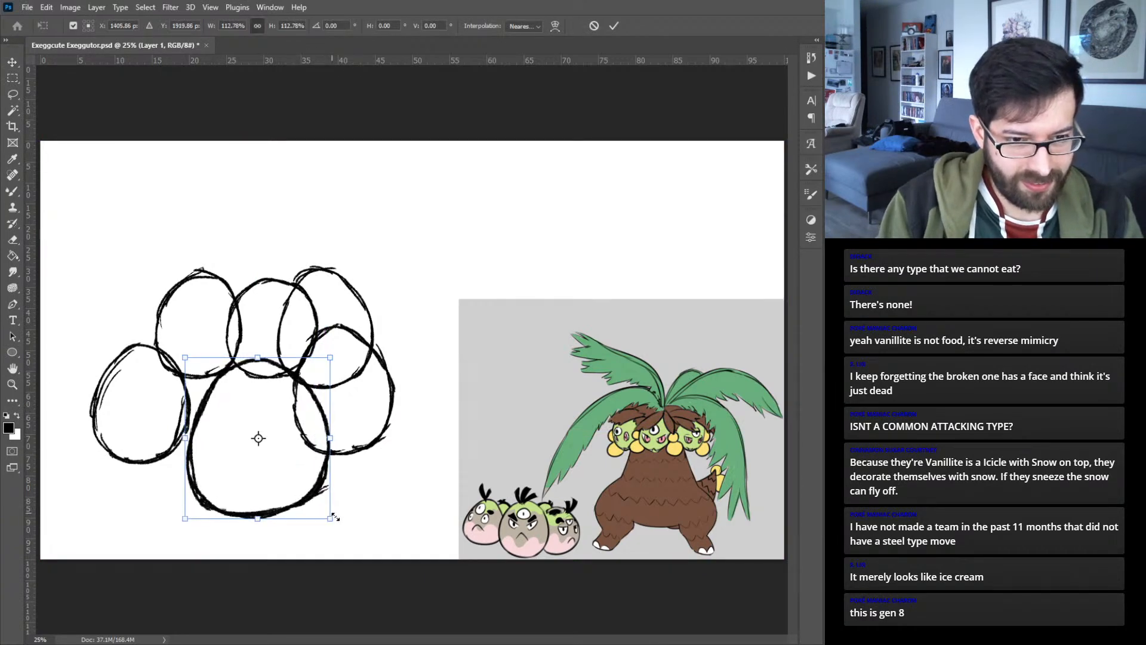
pyautogui.press('Return')
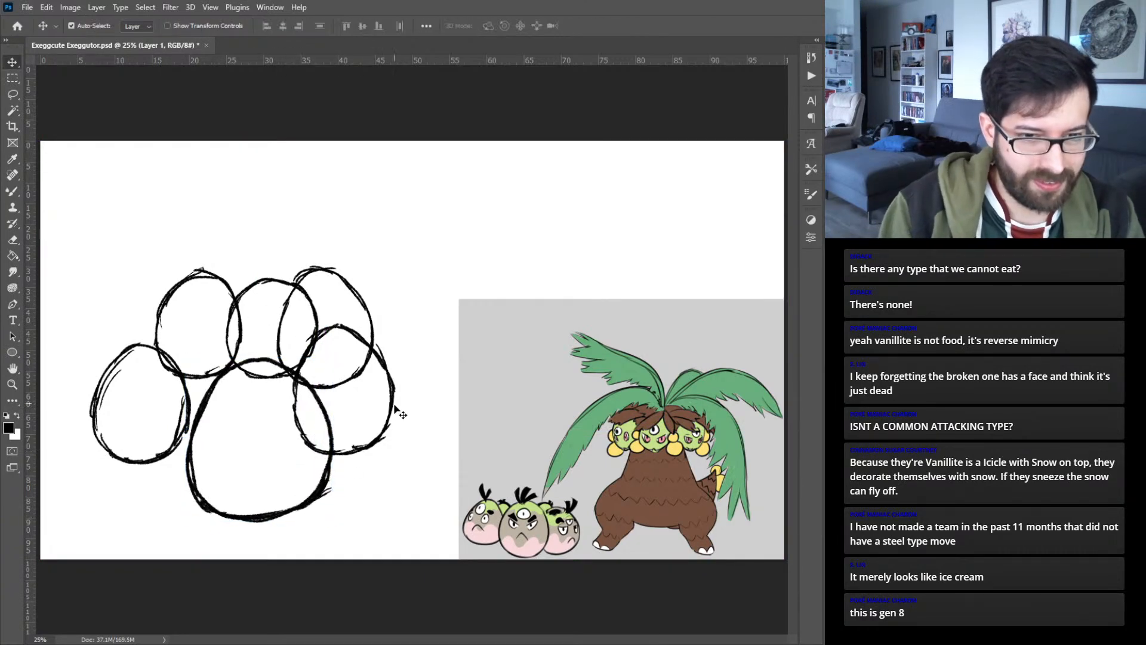
# - Move the lower right and lower left eggs outward and slightly down, and enlarge the left one to about 110%
pyautogui.moveTo(398, 392); pyautogui.dragTo(416, 402)
pyautogui.click(194, 401)
pyautogui.moveTo(194, 402)
pyautogui.mouseDown()
pyautogui.moveTo(197, 327)
pyautogui.moveTo(177, 428)
pyautogui.moveTo(180, 414)
pyautogui.mouseUp()
pyautogui.hotkey('ctrl', 't')
pyautogui.moveTo(83, 367); pyautogui.dragTo(72, 355)
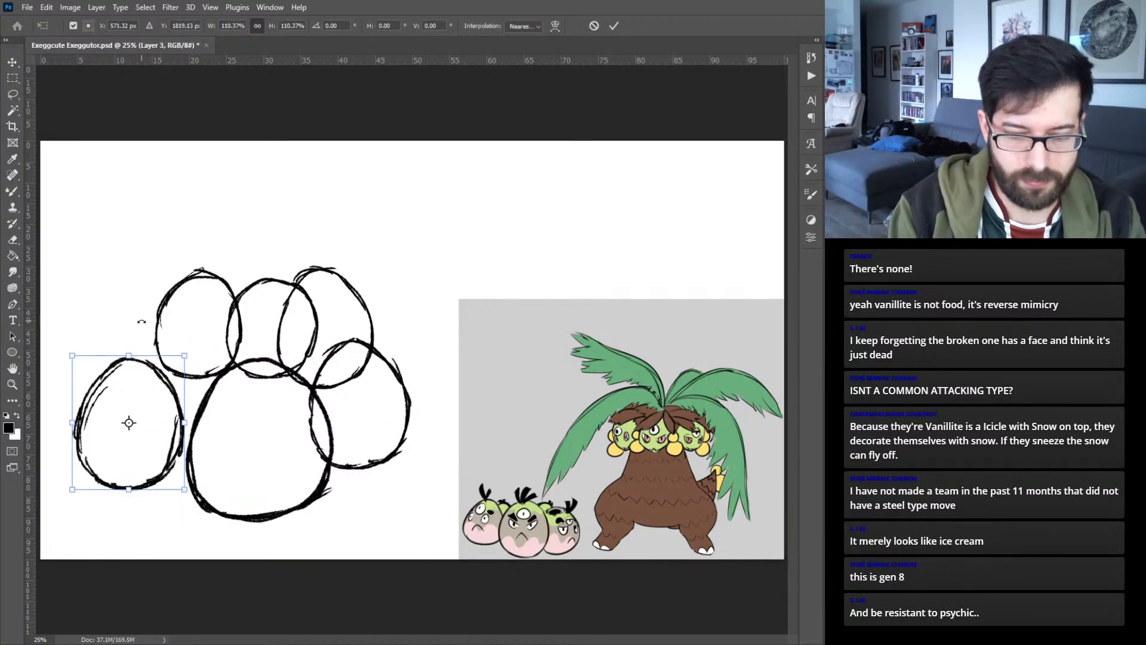
pyautogui.press('Return')
# - Reposition the three upper eggs into an arc behind the large egg, spreading the outer two and raising the middle one
pyautogui.moveTo(206, 282); pyautogui.dragTo(192, 295)
pyautogui.moveTo(267, 284); pyautogui.dragTo(255, 271)
pyautogui.click(176, 291)
pyautogui.moveTo(176, 292); pyautogui.dragTo(150, 315)
pyautogui.moveTo(264, 269)
pyautogui.mouseDown()
pyautogui.moveTo(241, 278)
pyautogui.moveTo(255, 279)
pyautogui.mouseUp()
pyautogui.moveTo(351, 289); pyautogui.dragTo(358, 291)
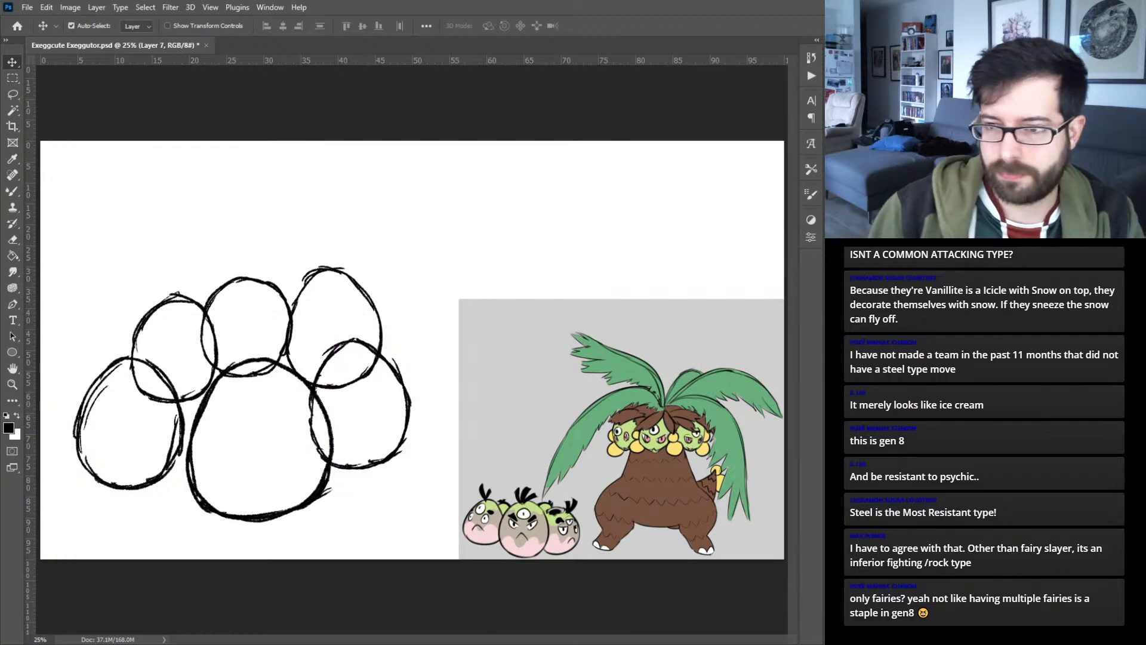
pyautogui.click(481, 252)
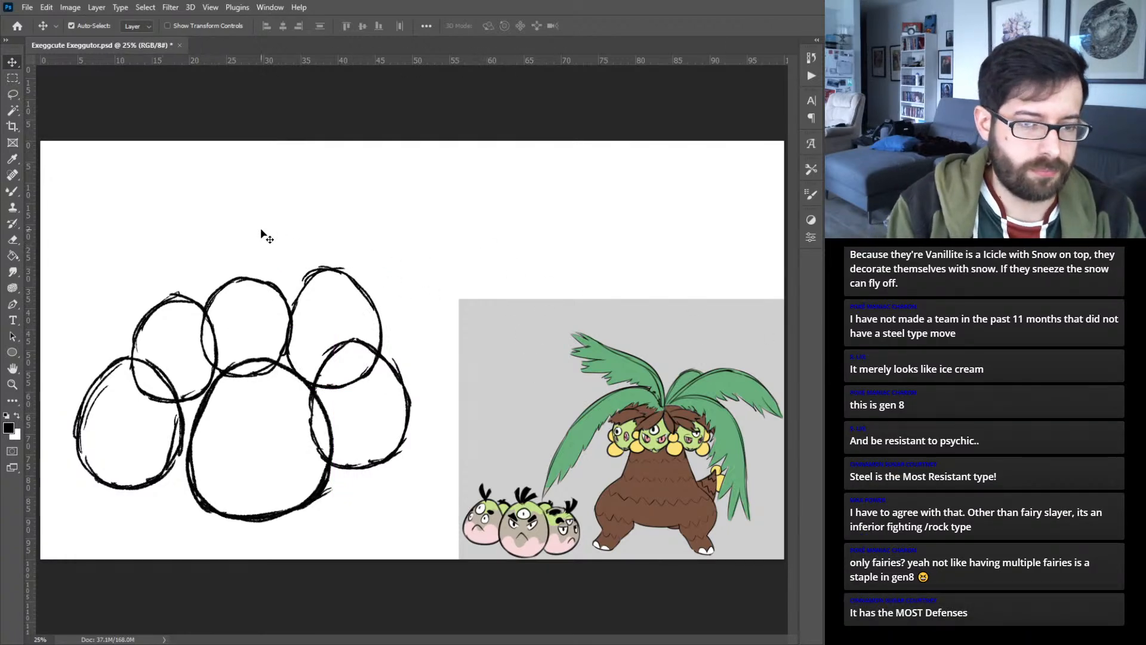
pyautogui.moveTo(271, 287); pyautogui.dragTo(270, 267)
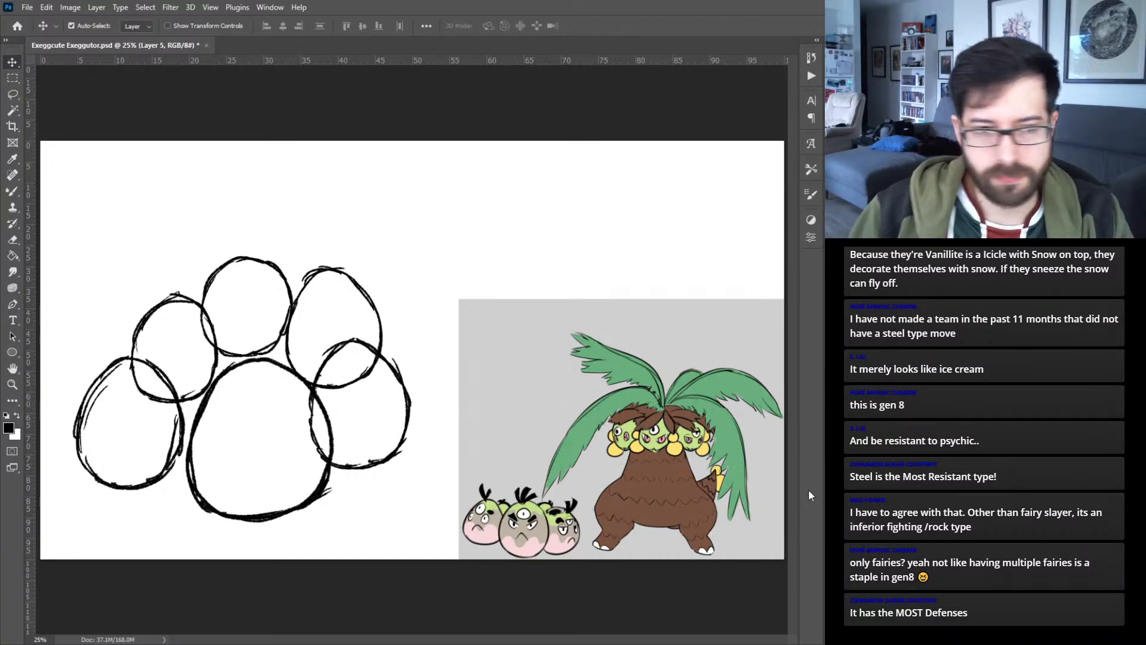
# - Draw curved vertical and horizontal face guide lines across the large egg on its own layer
pyautogui.click(497, 465)
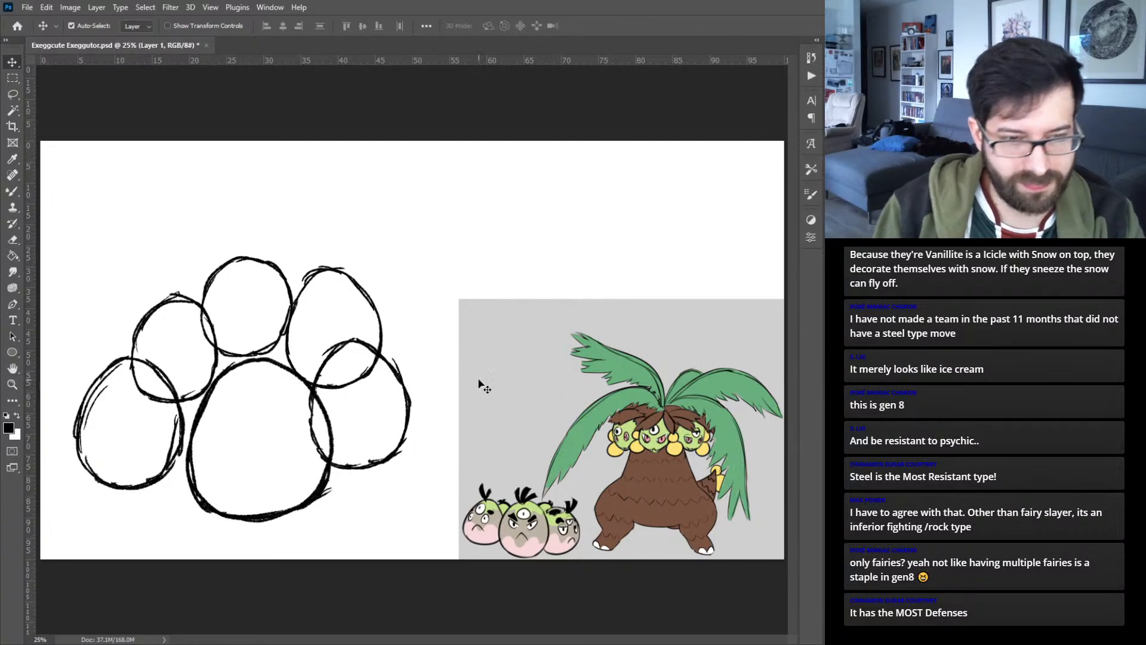
pyautogui.press('b')
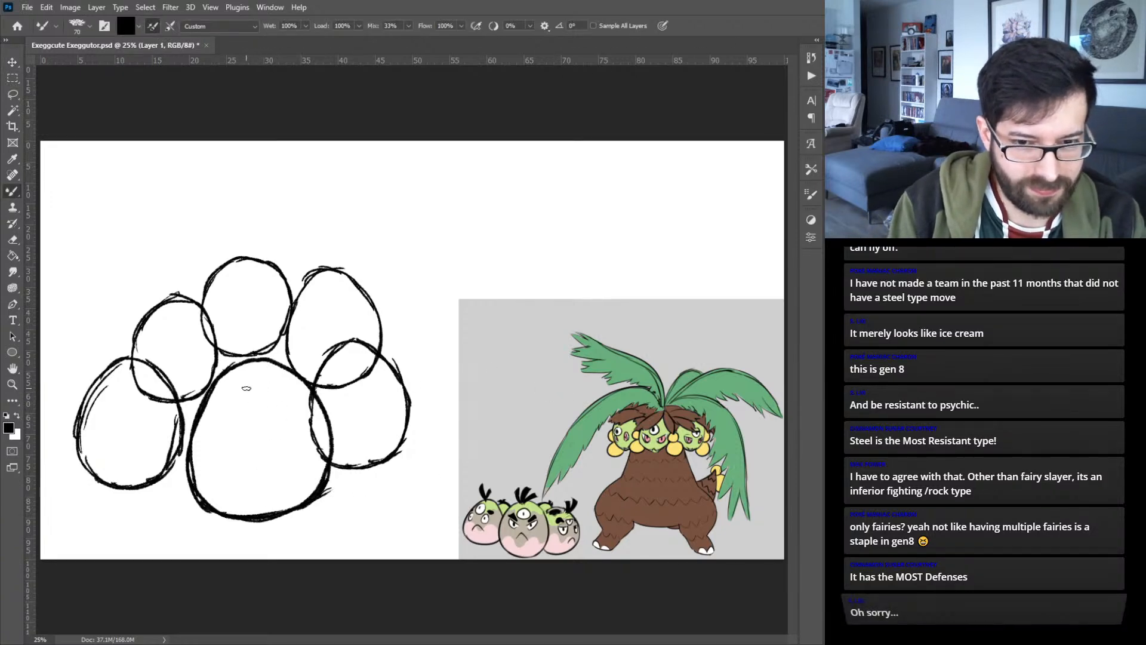
pyautogui.moveTo(252, 369); pyautogui.dragTo(239, 490)
pyautogui.moveTo(238, 421); pyautogui.dragTo(251, 509)
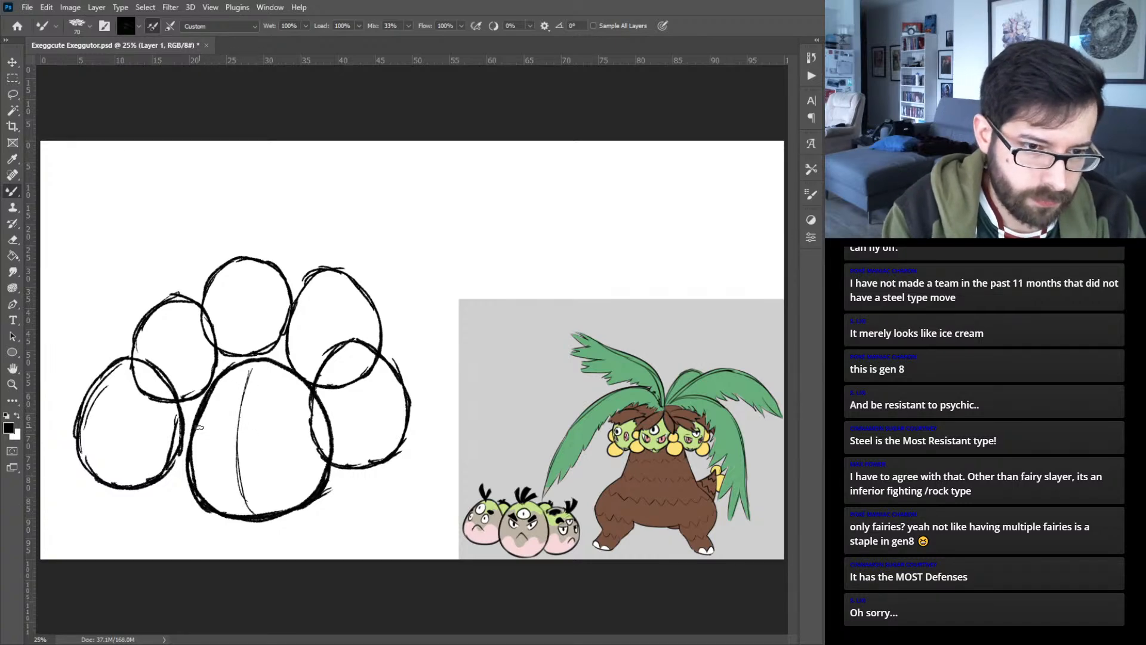
pyautogui.moveTo(203, 434); pyautogui.dragTo(304, 438)
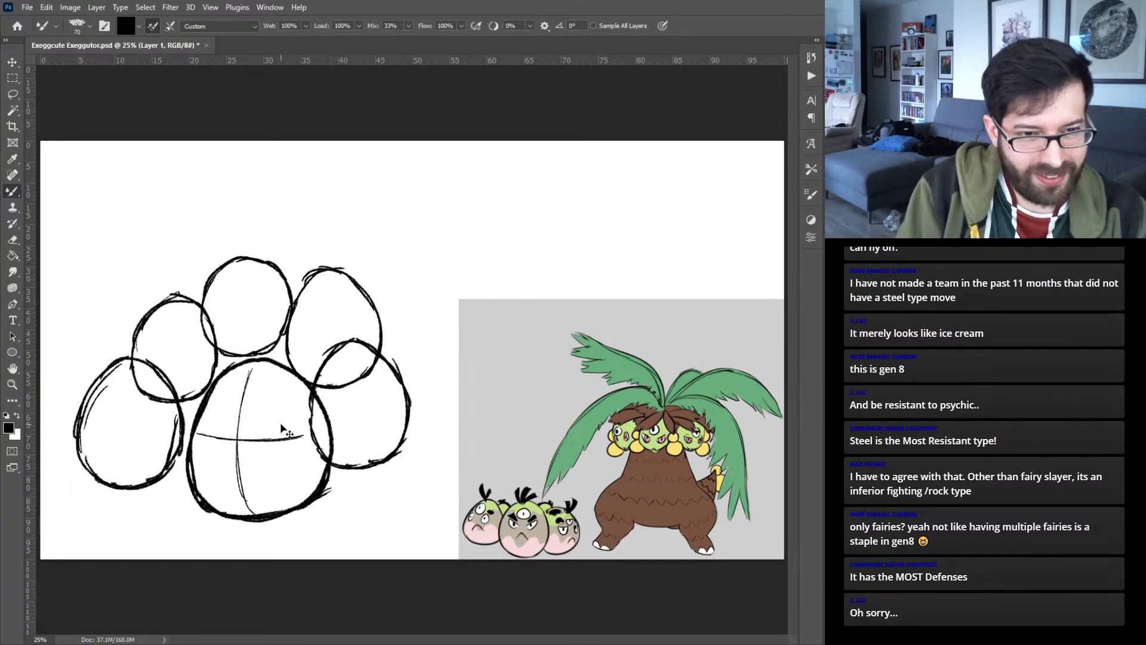
# - Try sketching a pair of angry, slanted eyes with thick eyebrows along the large egg's guide lines
pyautogui.moveTo(294, 421)
pyautogui.mouseDown()
pyautogui.moveTo(257, 434)
pyautogui.moveTo(278, 449)
pyautogui.mouseUp()
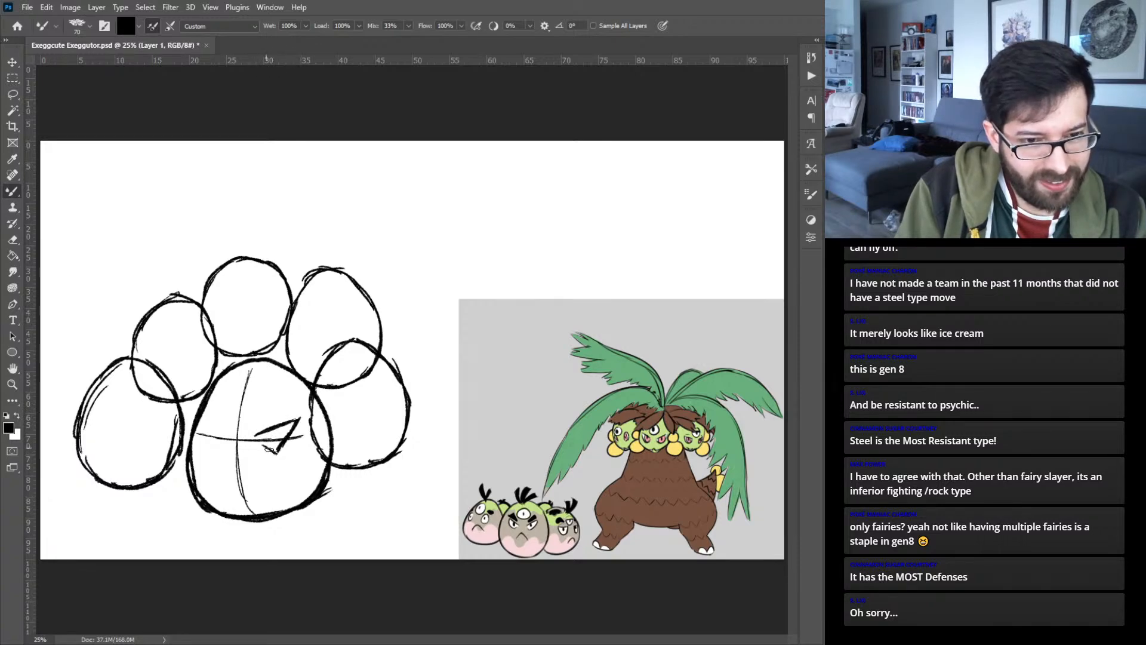
pyautogui.hotkey('ctrl', 'z')
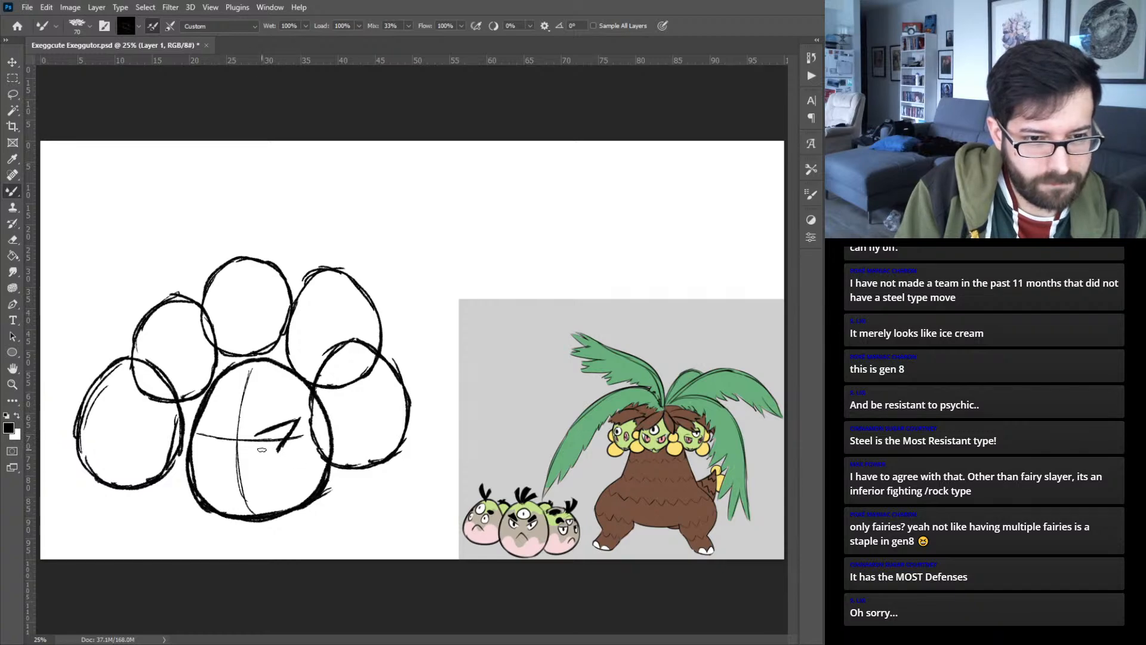
pyautogui.moveTo(268, 455)
pyautogui.mouseDown()
pyautogui.moveTo(287, 443)
pyautogui.moveTo(274, 439)
pyautogui.moveTo(296, 408)
pyautogui.moveTo(257, 423)
pyautogui.moveTo(262, 411)
pyautogui.mouseUp()
pyautogui.moveTo(272, 401)
pyautogui.mouseDown()
pyautogui.moveTo(292, 388)
pyautogui.moveTo(298, 406)
pyautogui.mouseUp()
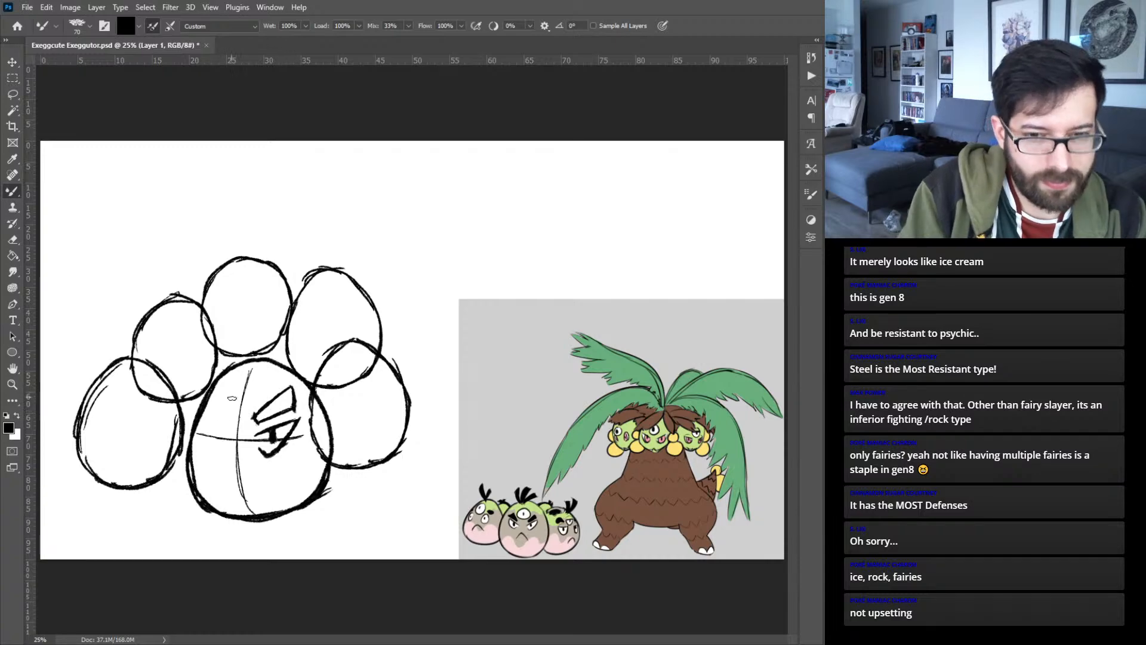
pyautogui.moveTo(203, 424); pyautogui.dragTo(223, 428)
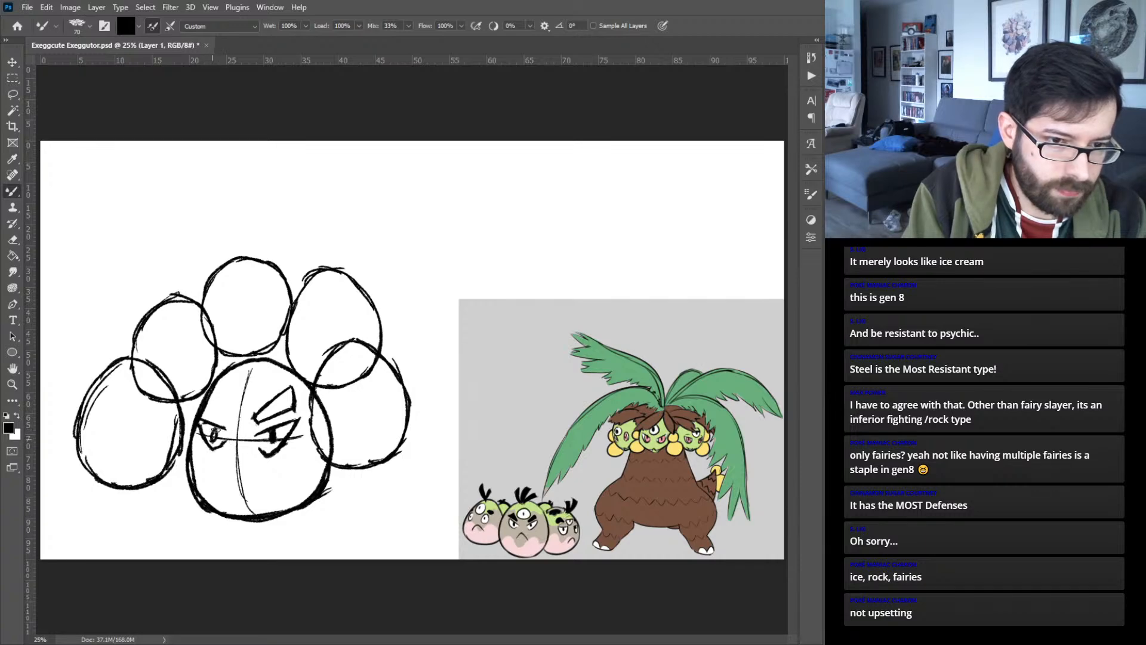
pyautogui.moveTo(230, 413); pyautogui.dragTo(210, 393)
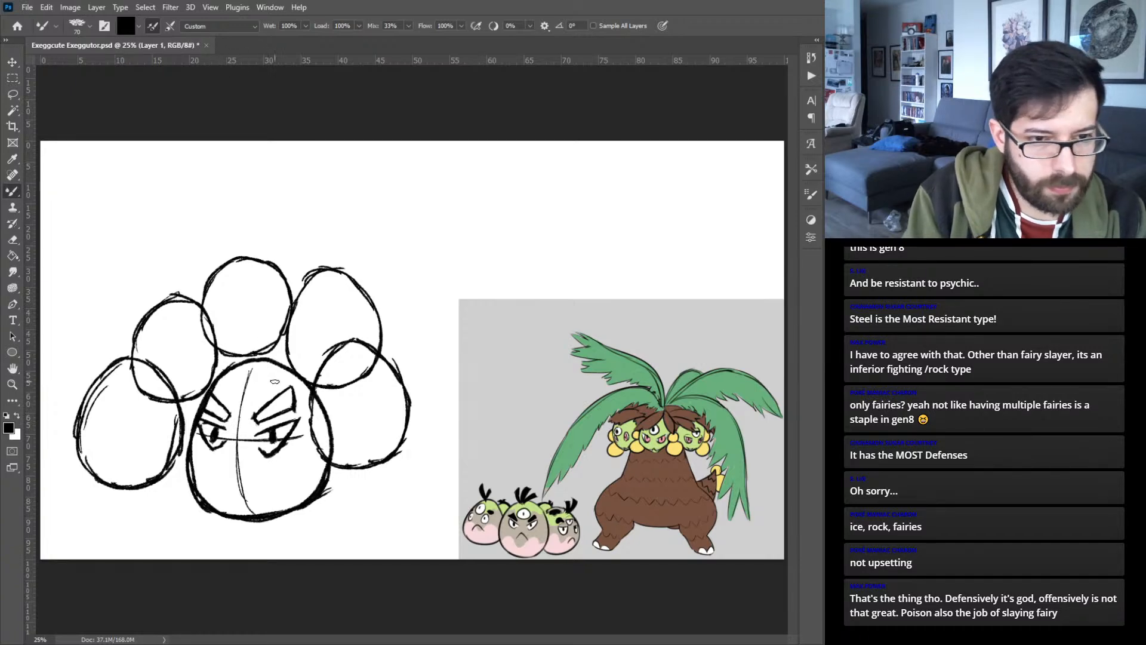
# - Undo the eyes and eyebrows on the large egg, back to its bare guide lines
pyautogui.hotkey('ctrl', 'z')
pyautogui.hotkey('ctrl', 'z')
pyautogui.hotkey('ctrl', 'z')
pyautogui.hotkey('ctrl', 'z')
pyautogui.hotkey('ctrl', 'z')
pyautogui.hotkey('ctrl', 'z')
pyautogui.hotkey('ctrl', 'z')
pyautogui.hotkey('ctrl', 'z')
pyautogui.hotkey('ctrl', 'z')
pyautogui.hotkey('ctrl', 'z')
pyautogui.hotkey('ctrl', 'z')
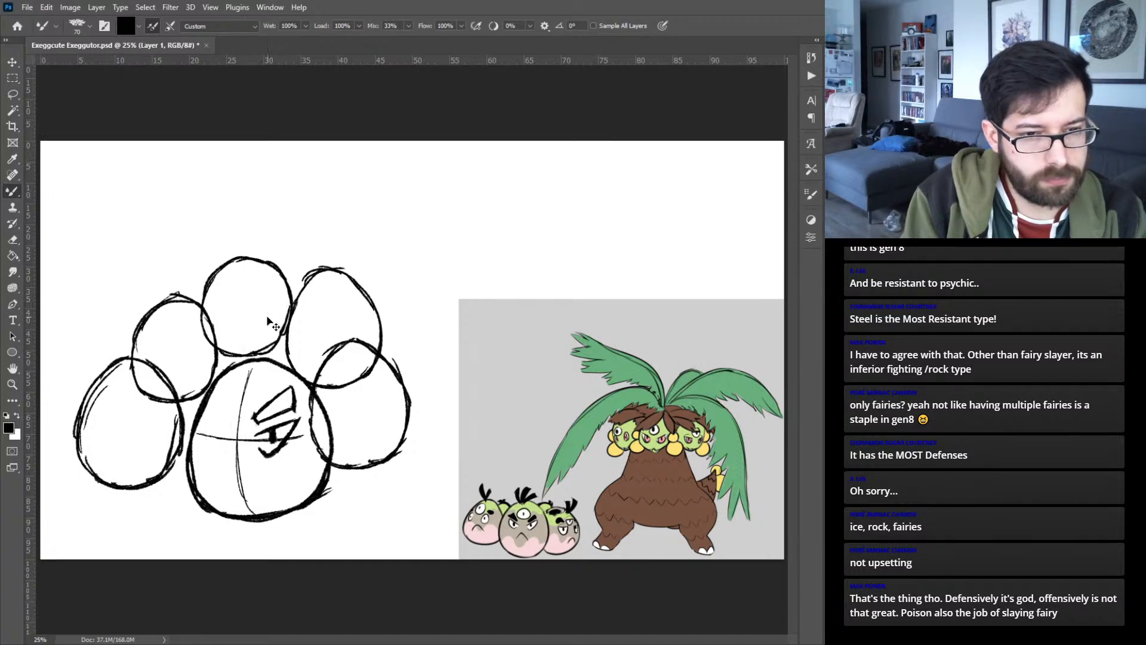
pyautogui.hotkey('ctrl', 'z')
pyautogui.hotkey('ctrl', 'z')
pyautogui.hotkey('ctrl', 'z')
pyautogui.hotkey('ctrl', 'z')
pyautogui.hotkey('ctrl', 'z')
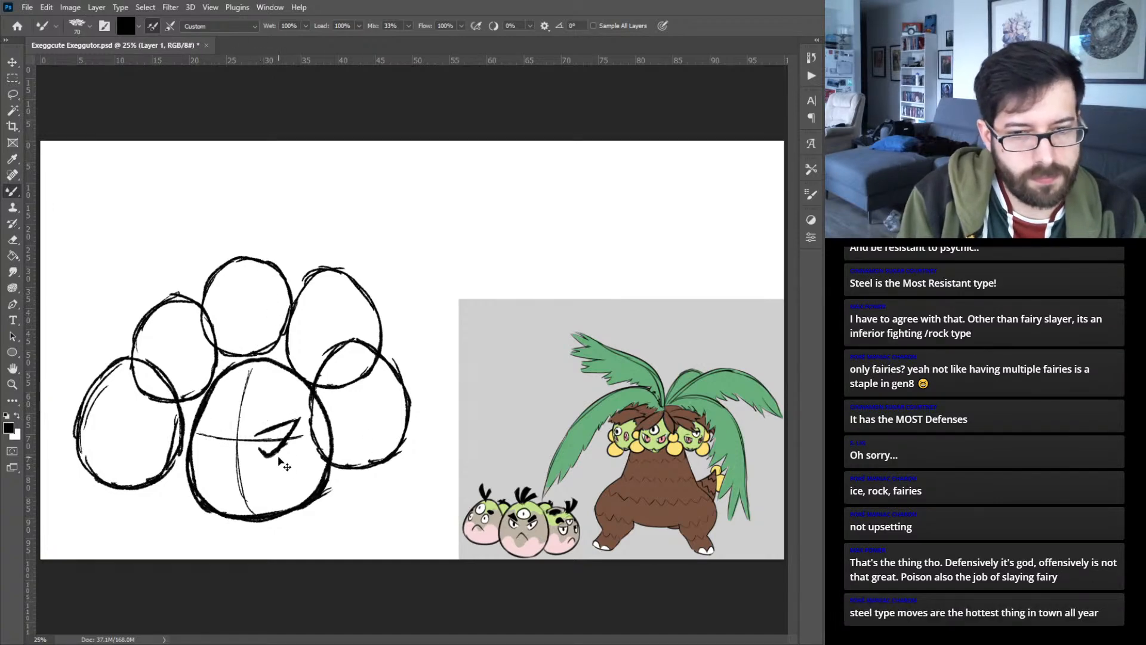
pyautogui.hotkey('ctrl', 'z')
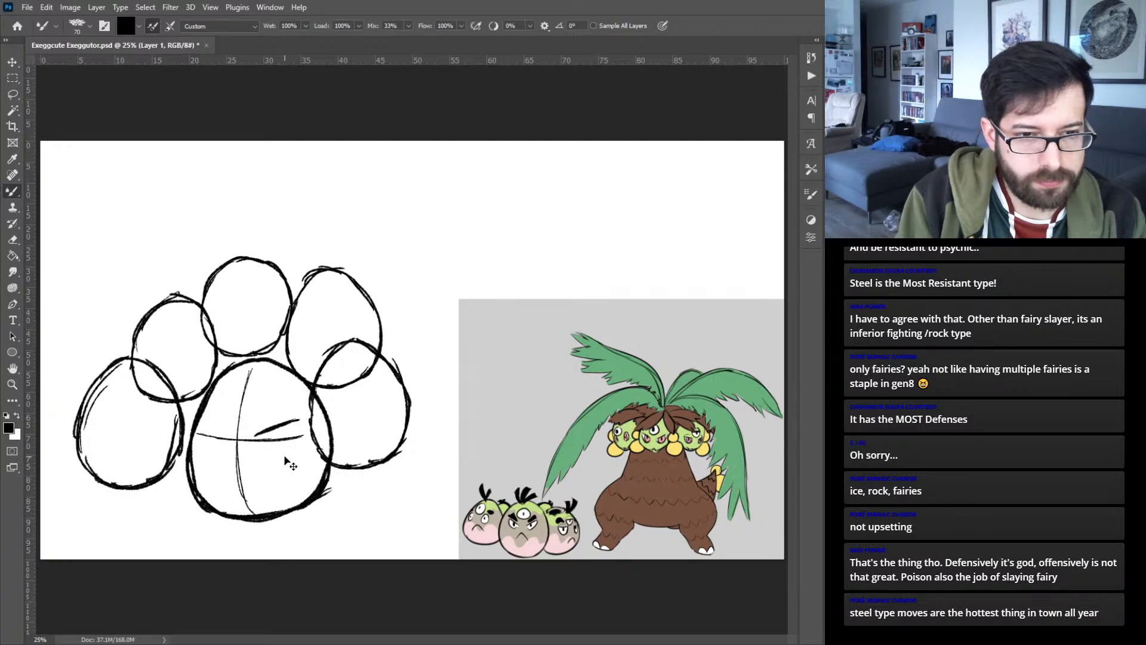
pyautogui.hotkey('ctrl', 'z')
pyautogui.hotkey('ctrl', 'z')
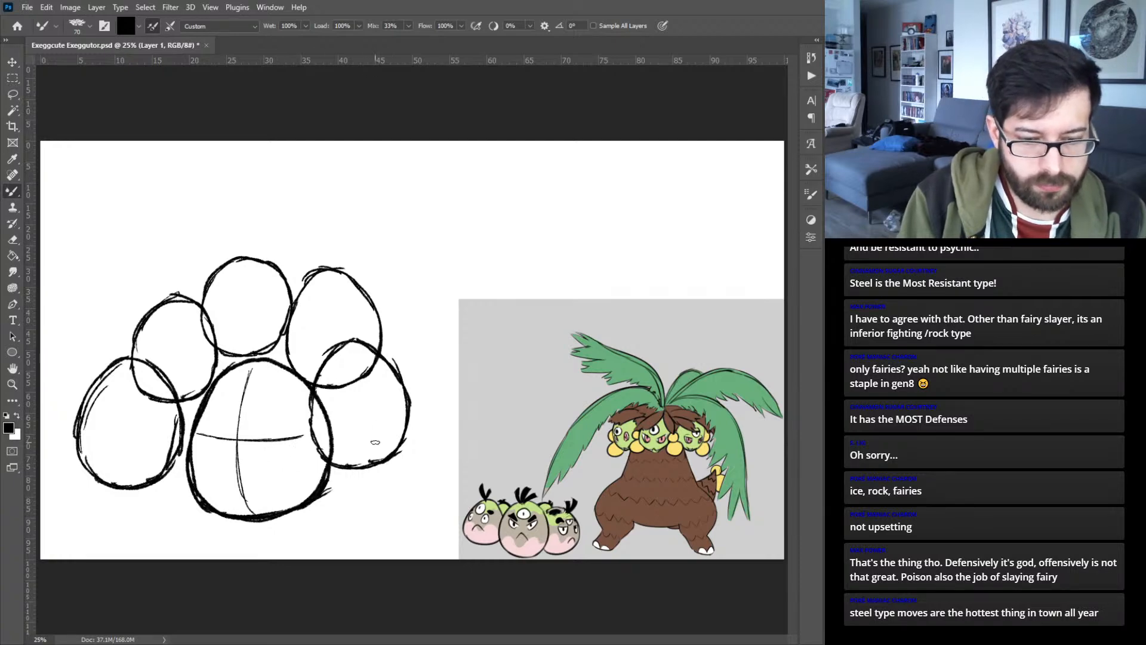
# - Draw tilted, crossing face guide lines on the lower right egg's layer, following its curved surface
pyautogui.press('v')
pyautogui.click(394, 458)
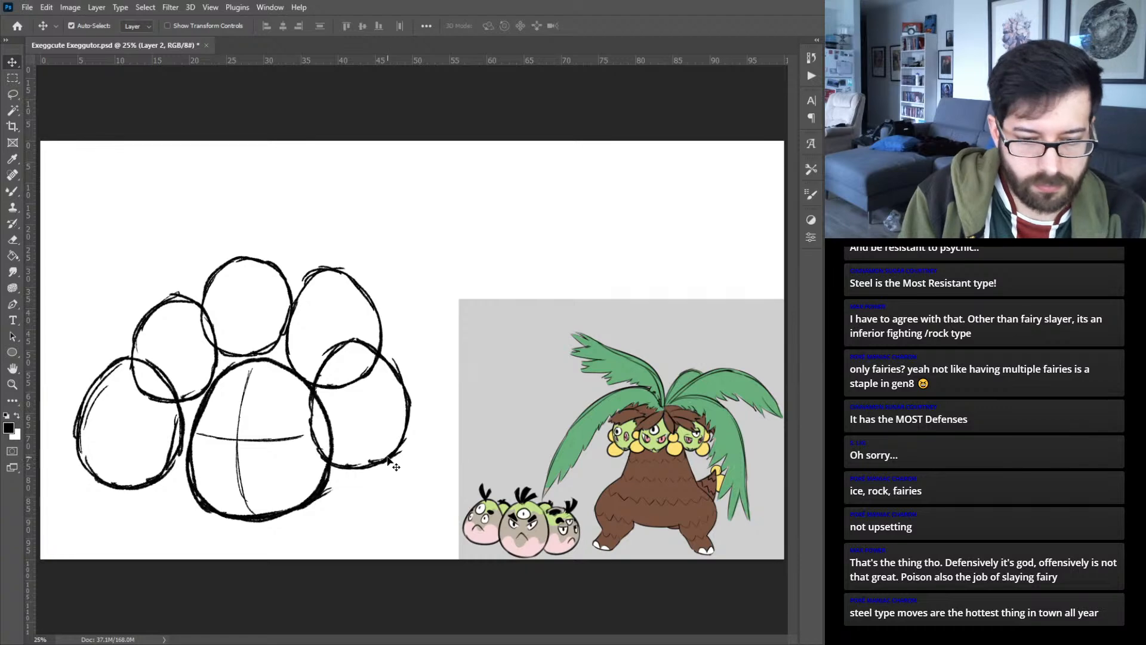
pyautogui.press('b')
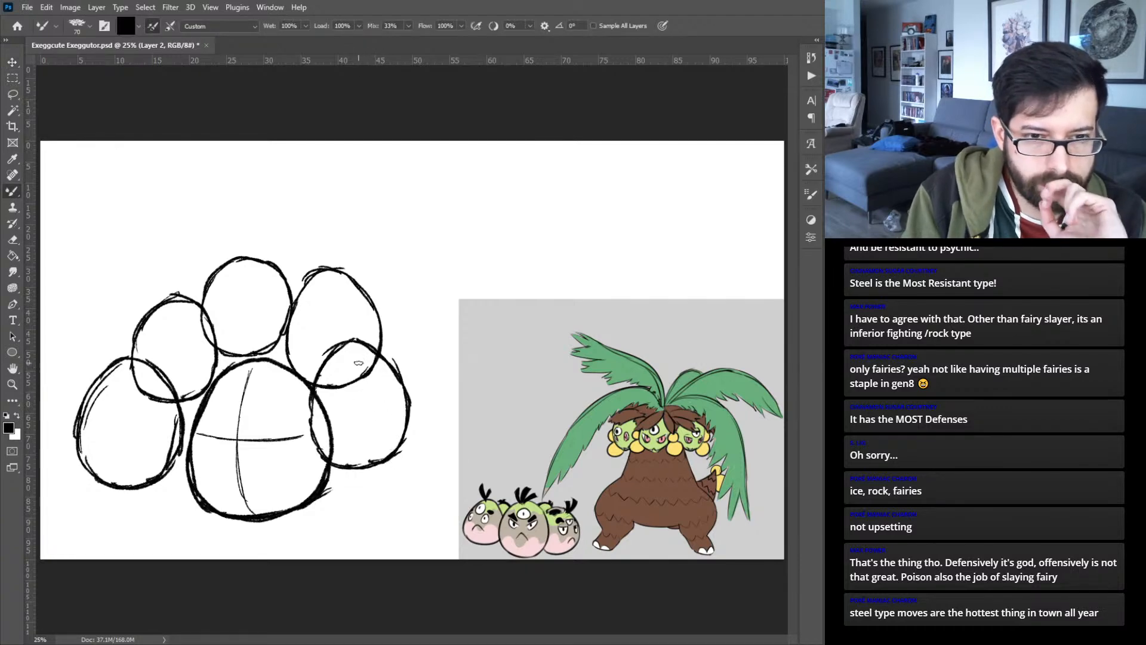
pyautogui.moveTo(351, 352)
pyautogui.mouseDown()
pyautogui.moveTo(379, 424)
pyautogui.moveTo(365, 390)
pyautogui.moveTo(373, 448)
pyautogui.mouseUp()
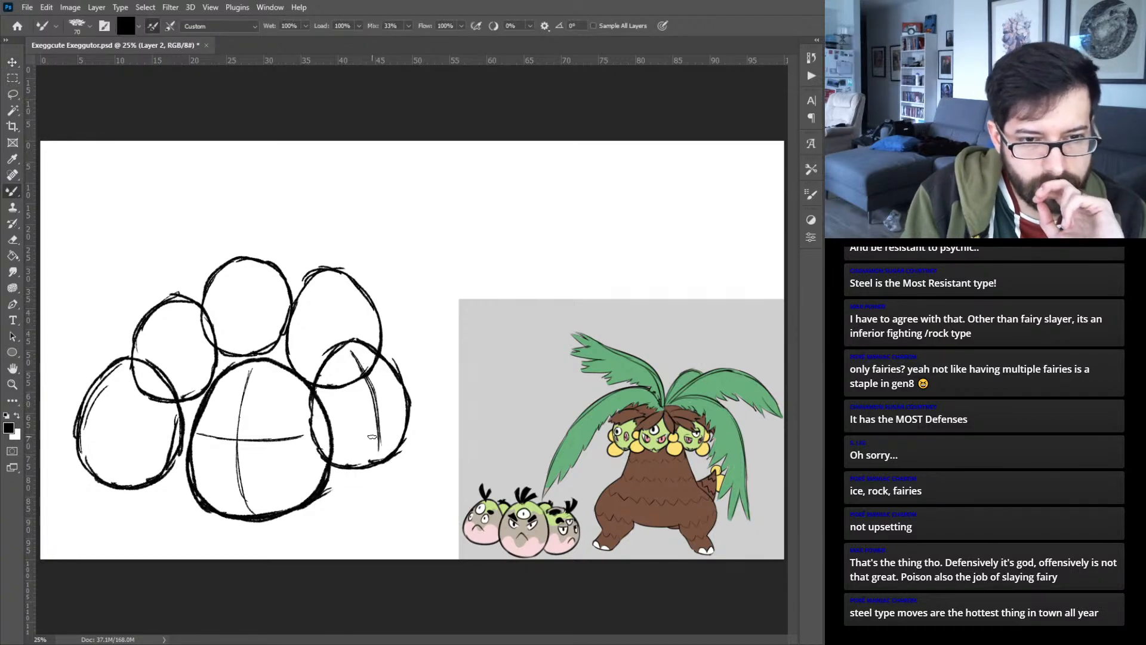
pyautogui.moveTo(336, 415); pyautogui.dragTo(389, 389)
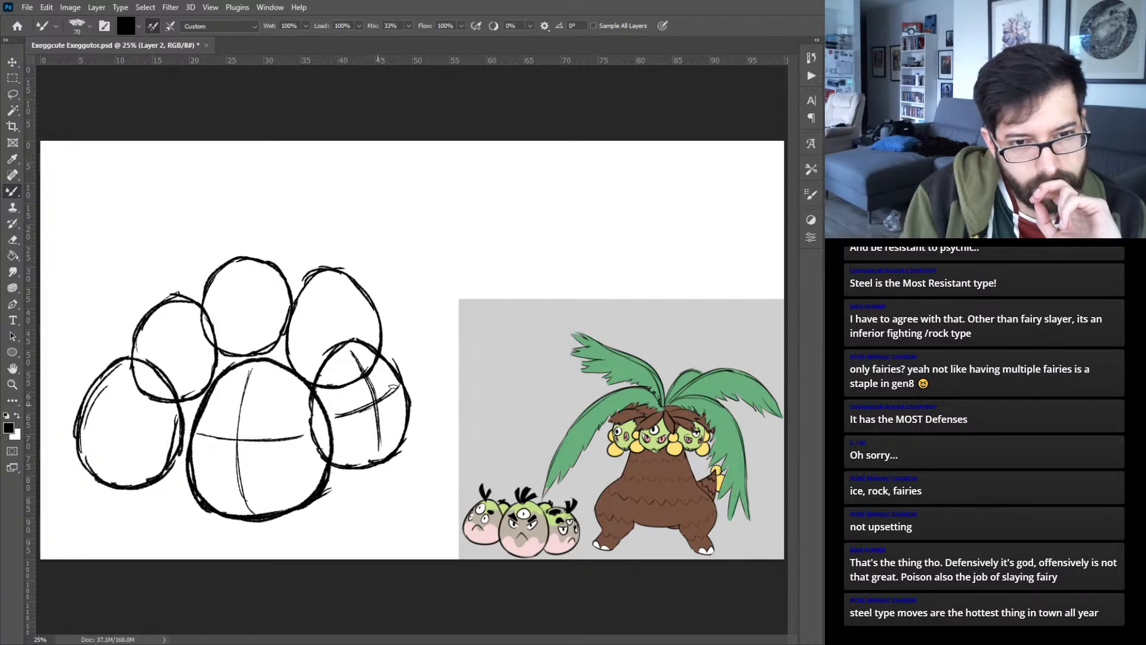
# - Draw curved, crossing face guide lines on the lower left egg's layer
pyautogui.press('v')
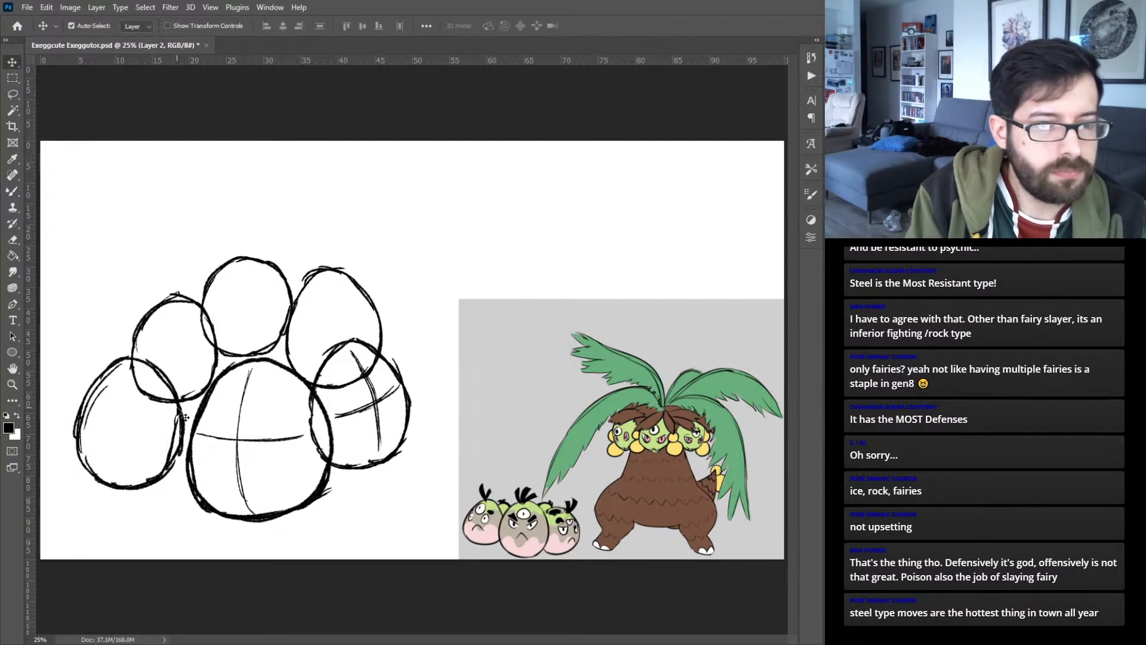
pyautogui.click(197, 406)
pyautogui.press('b')
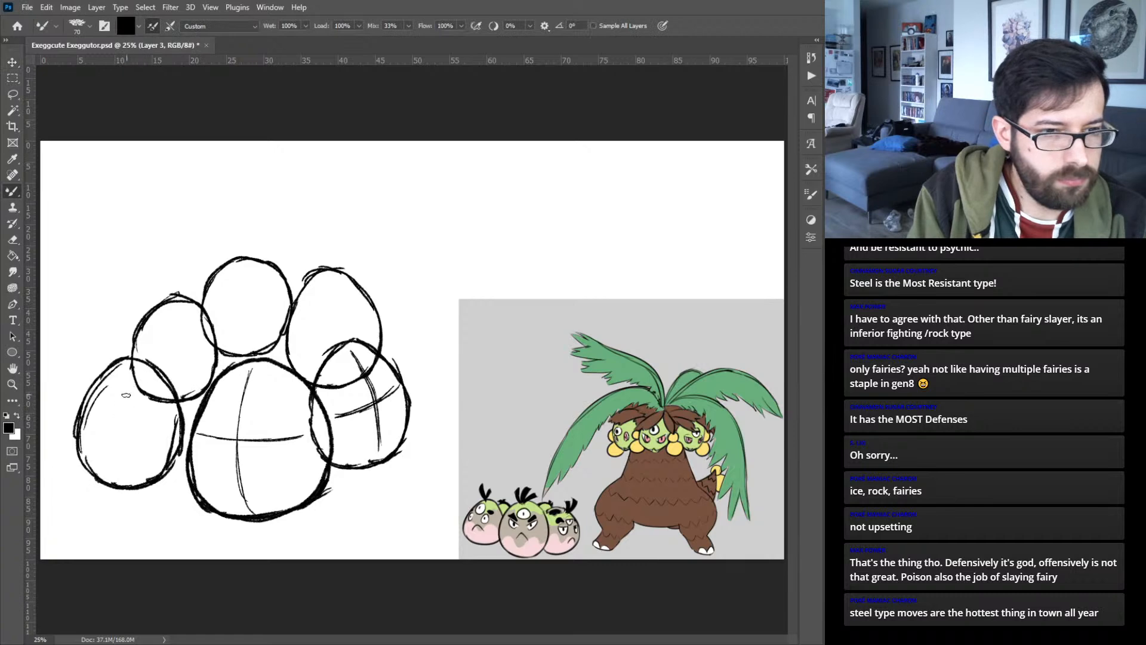
pyautogui.moveTo(116, 397)
pyautogui.mouseDown()
pyautogui.moveTo(112, 473)
pyautogui.moveTo(104, 444)
pyautogui.moveTo(125, 376)
pyautogui.moveTo(110, 472)
pyautogui.moveTo(125, 379)
pyautogui.moveTo(93, 395)
pyautogui.moveTo(106, 424)
pyautogui.moveTo(99, 402)
pyautogui.moveTo(92, 411)
pyautogui.moveTo(152, 425)
pyautogui.mouseUp()
# - Draw curved, crossing face guide lines on the top middle egg's layer, redoing the horizontal line as an arc that slopes down
pyautogui.press('v')
pyautogui.click(213, 371)
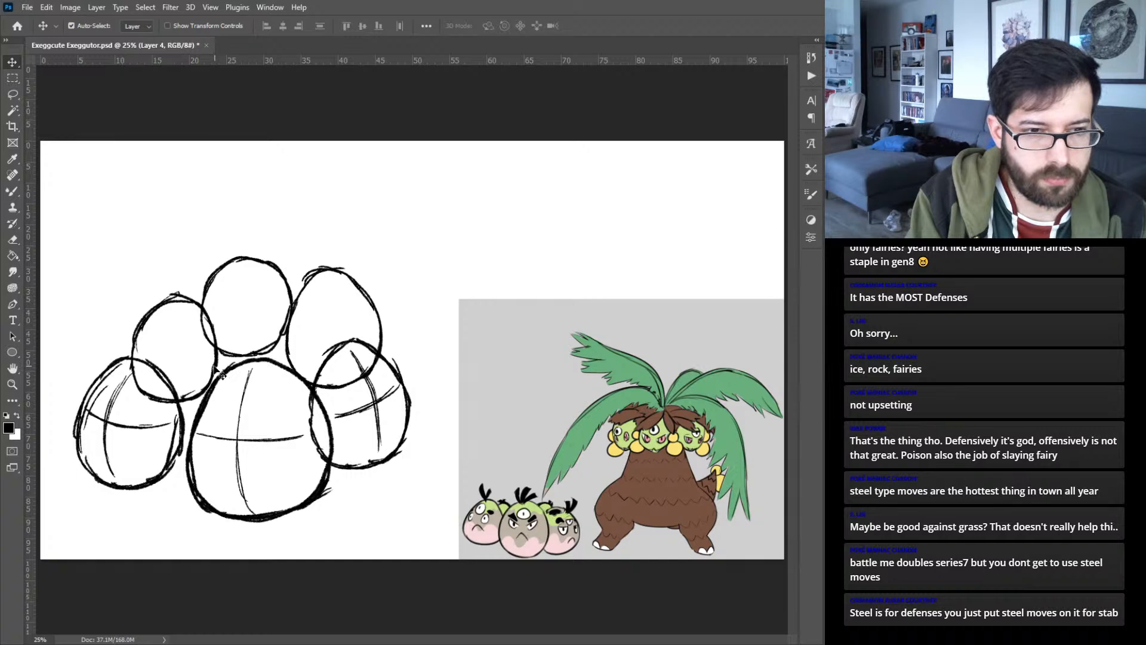
pyautogui.press('b')
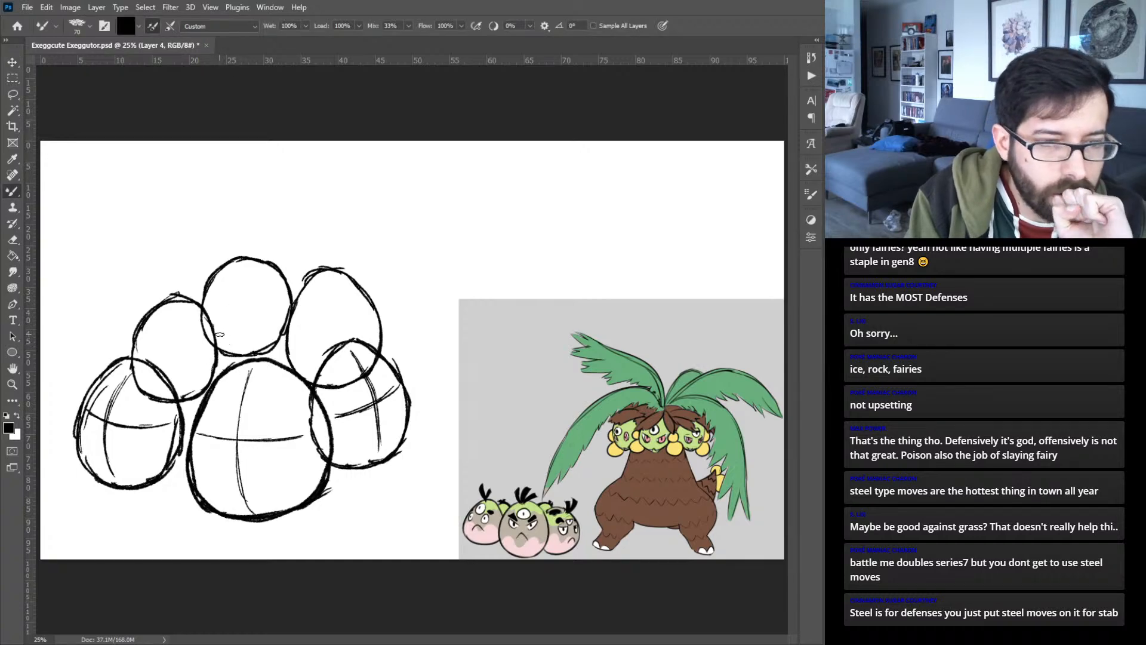
pyautogui.press('v')
pyautogui.click(277, 269)
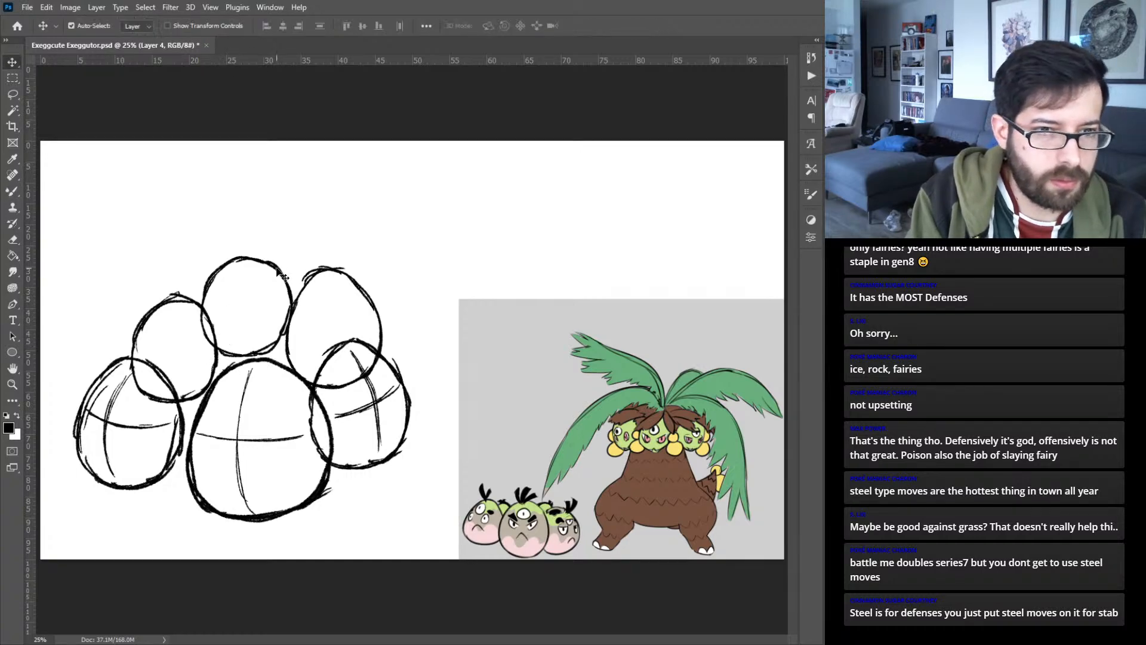
pyautogui.click(301, 291)
pyautogui.press('b')
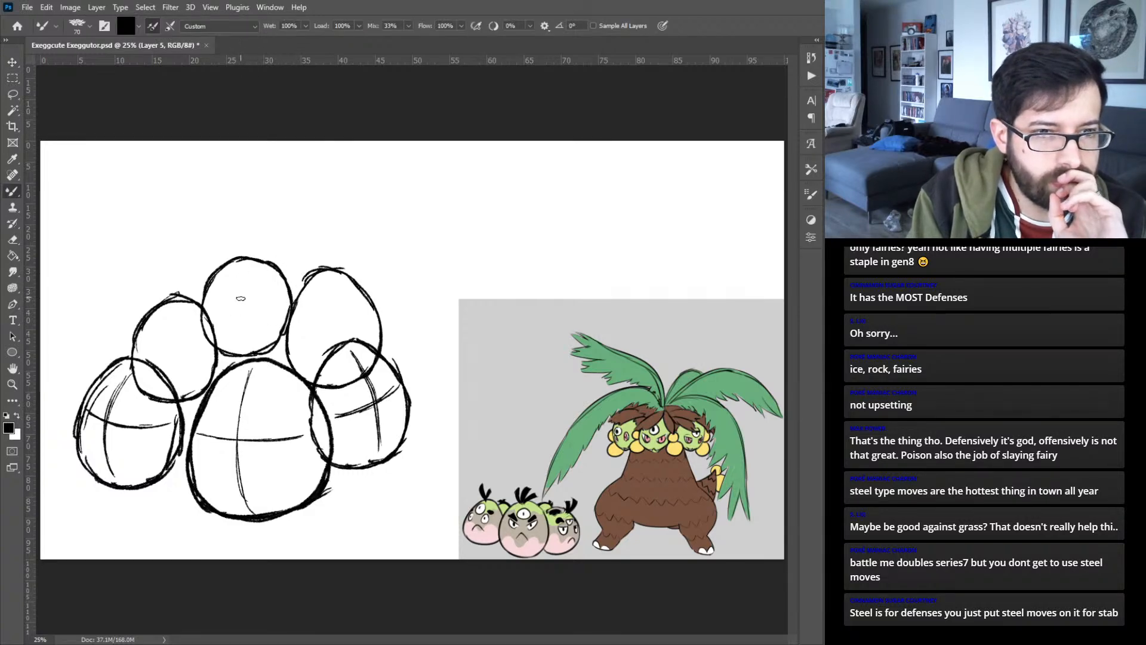
pyautogui.moveTo(245, 271)
pyautogui.mouseDown()
pyautogui.moveTo(233, 303)
pyautogui.moveTo(228, 331)
pyautogui.mouseUp()
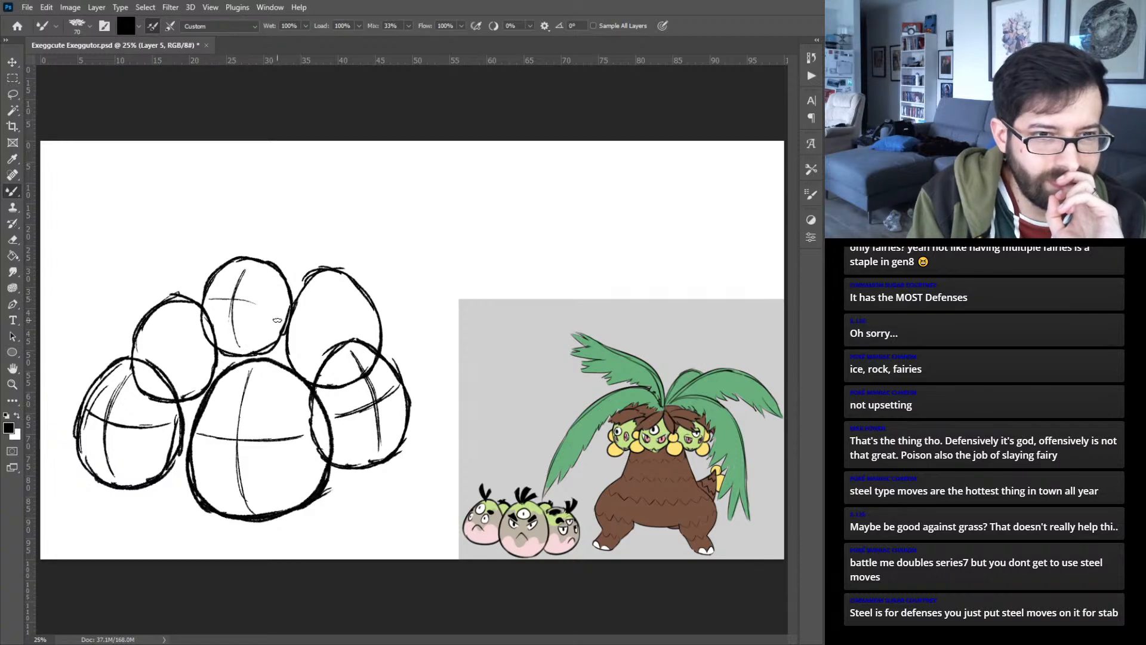
pyautogui.moveTo(214, 290)
pyautogui.mouseDown()
pyautogui.moveTo(270, 309)
pyautogui.moveTo(246, 287)
pyautogui.moveTo(281, 313)
pyautogui.mouseUp()
pyautogui.hotkey('ctrl', 'z')
pyautogui.hotkey('ctrl', 'z')
pyautogui.hotkey('ctrl', 'z')
pyautogui.moveTo(234, 290); pyautogui.dragTo(211, 294)
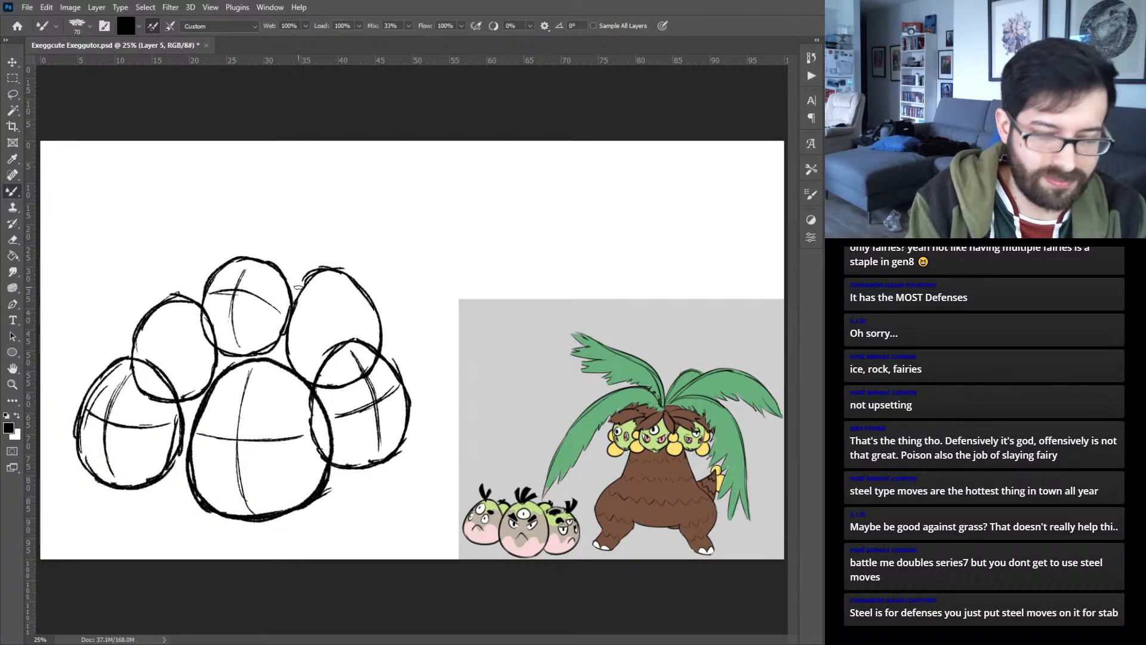
# - Add short curved guide lines near the outer edges of the upper right and upper left eggs, each on its own layer
pyautogui.press('v')
pyautogui.click(364, 294)
pyautogui.press('b')
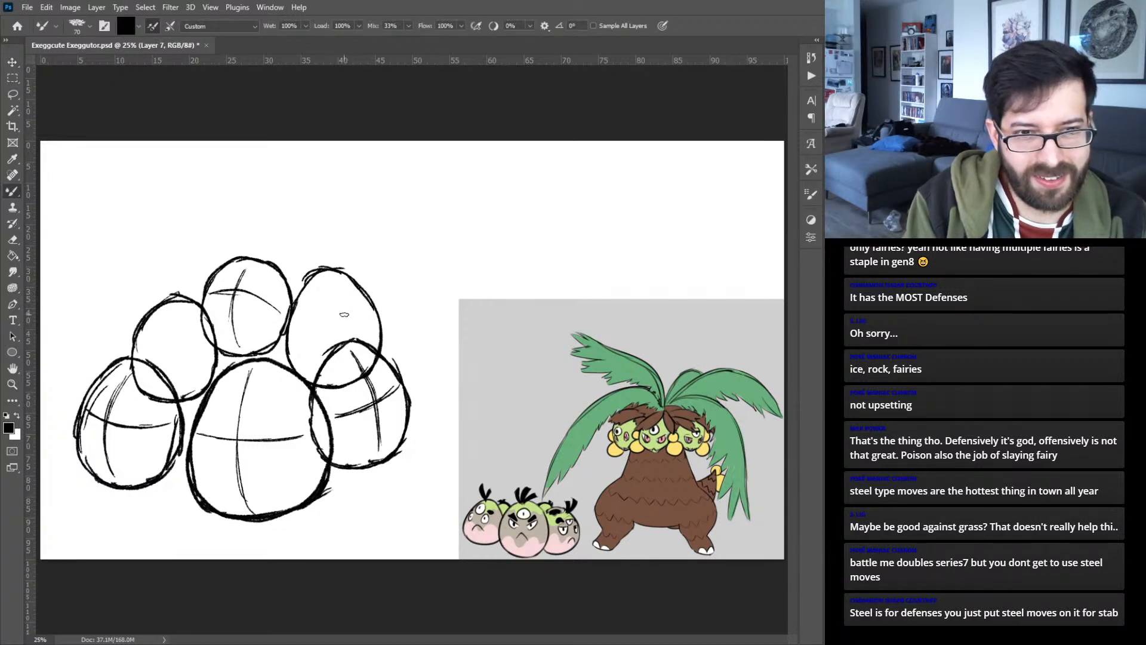
pyautogui.moveTo(341, 315); pyautogui.dragTo(368, 304)
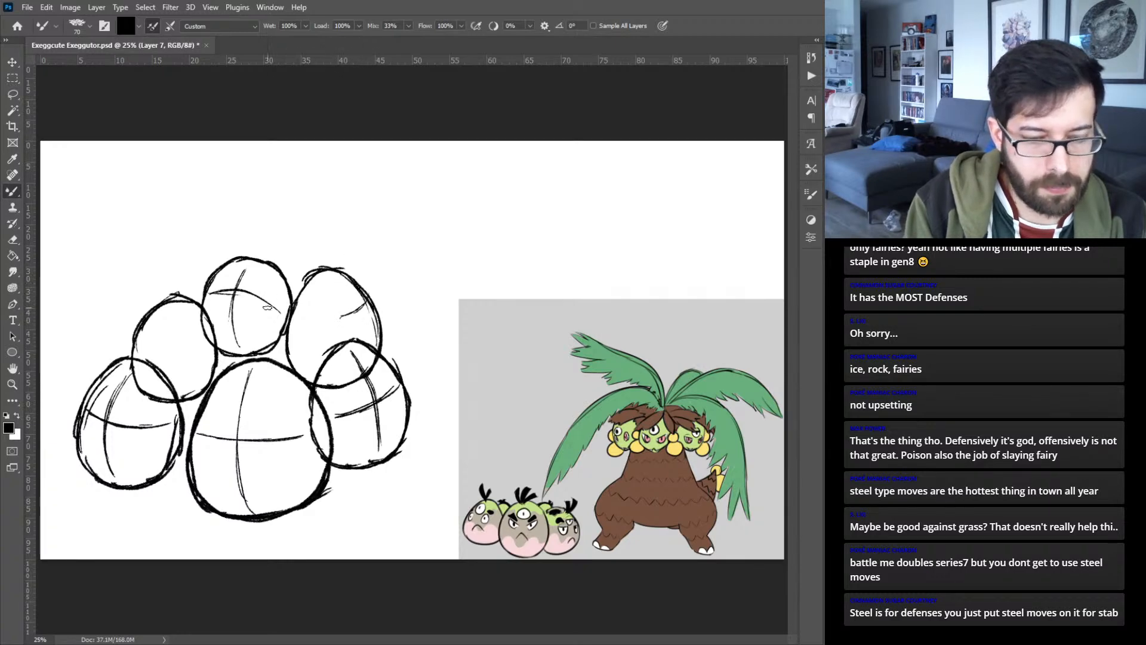
pyautogui.keyDown('ctrl'); pyautogui.click(222, 365); pyautogui.keyUp('ctrl')
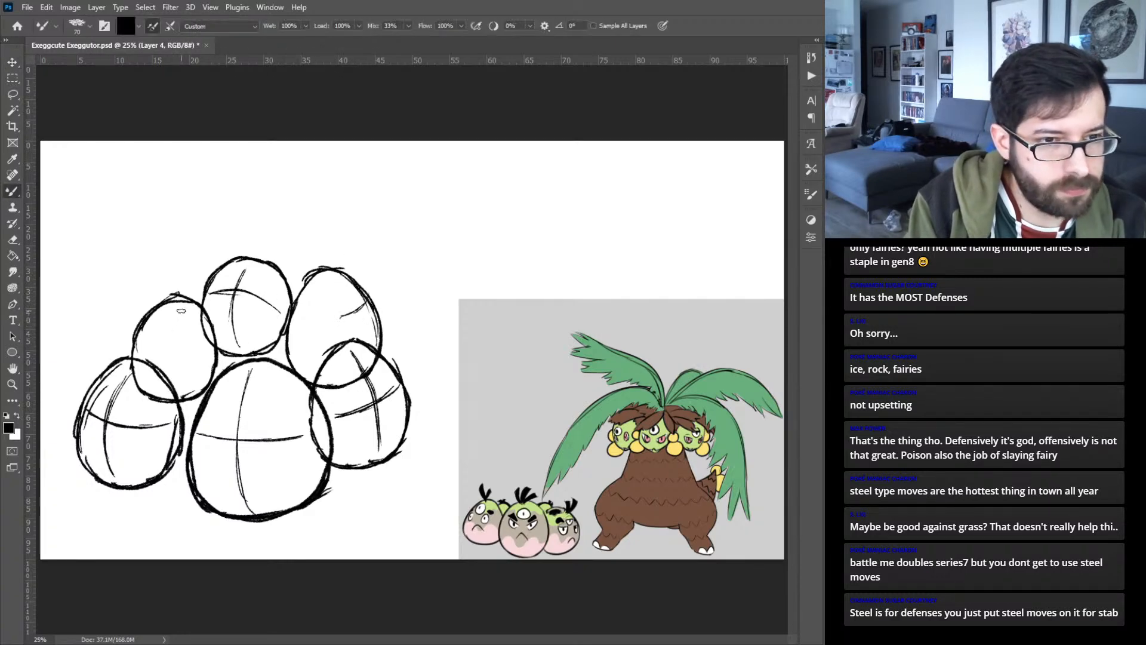
pyautogui.moveTo(181, 308); pyautogui.dragTo(155, 308)
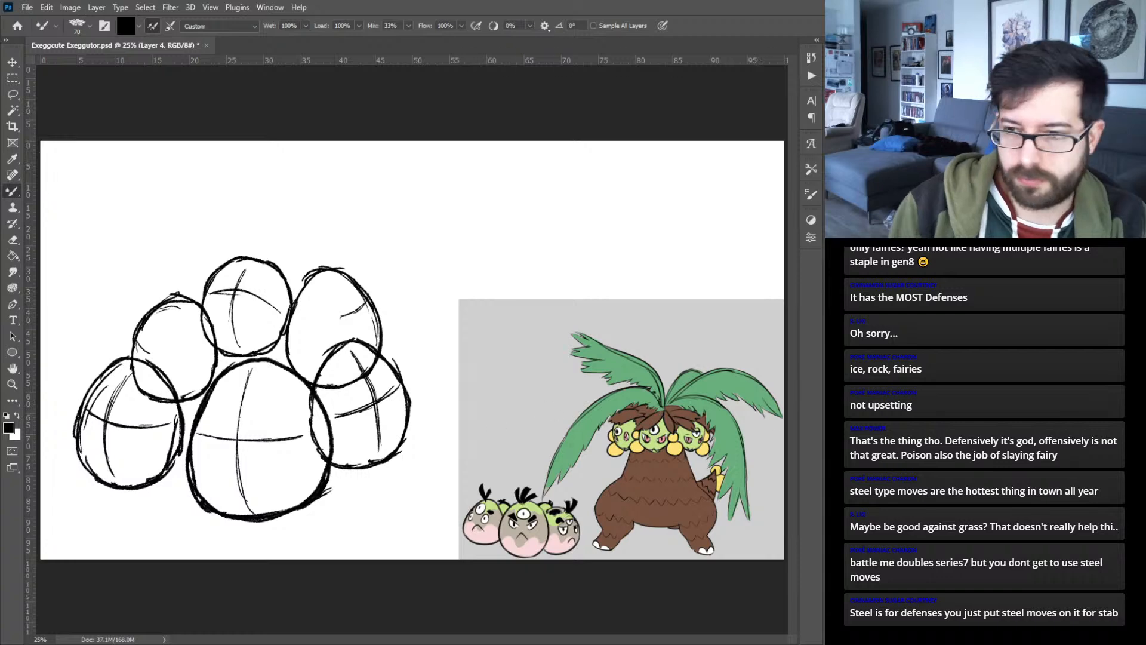
# - Sketch slanted, half-closed eyes with merged-in pupils and thick angry eyebrows over the large egg's guide lines, on a separate layer
pyautogui.press('v')
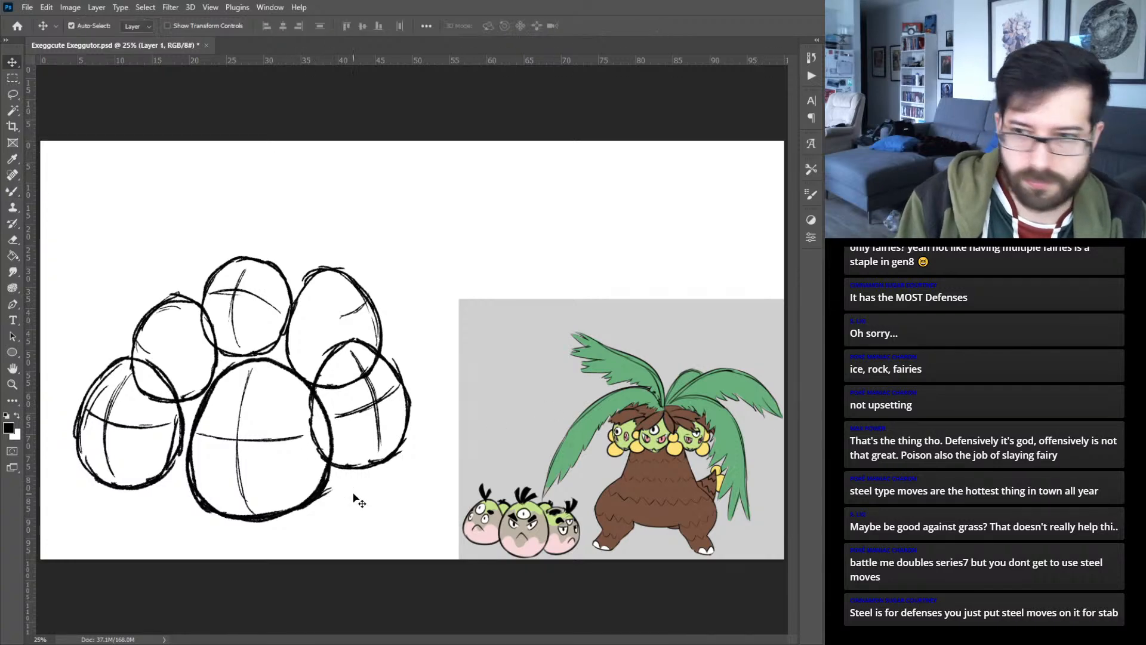
pyautogui.click(355, 340)
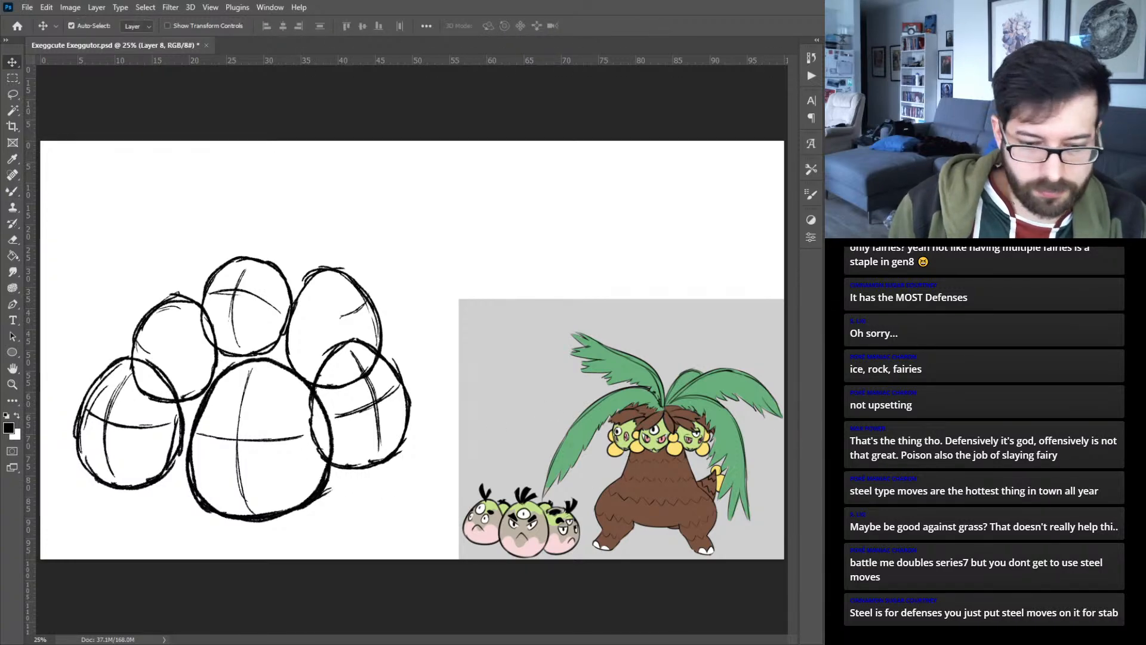
pyautogui.press('b')
pyautogui.hotkey('ctrl', '+')
pyautogui.moveTo(306, 415); pyautogui.dragTo(445, 355)
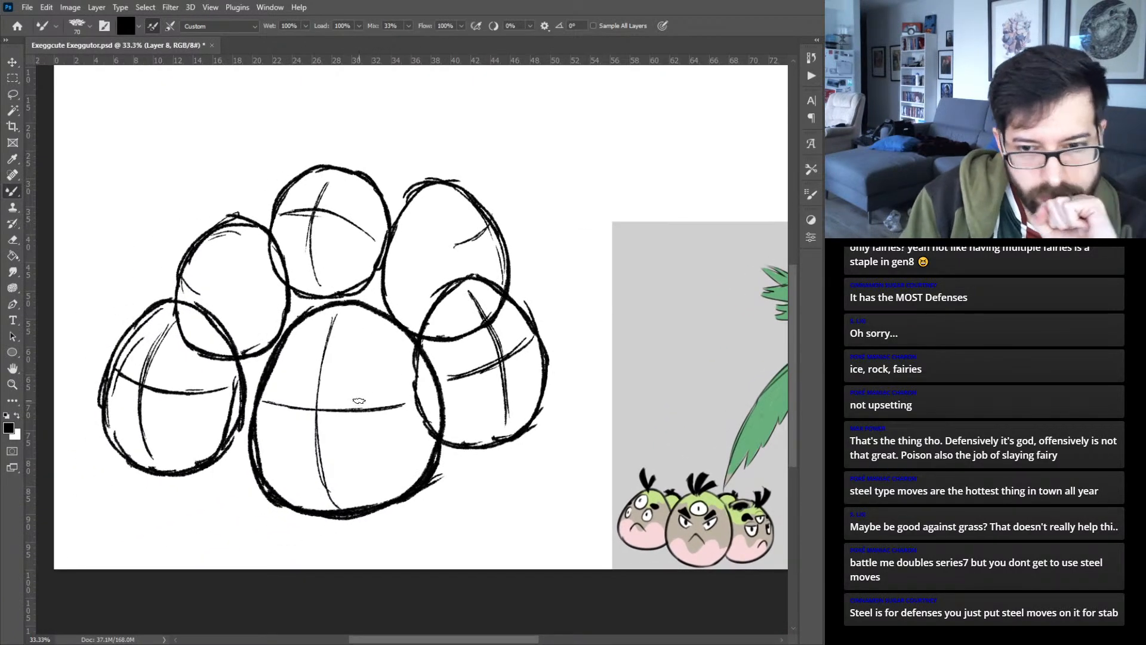
pyautogui.moveTo(340, 403)
pyautogui.mouseDown()
pyautogui.moveTo(392, 391)
pyautogui.moveTo(355, 425)
pyautogui.moveTo(374, 425)
pyautogui.moveTo(395, 392)
pyautogui.mouseUp()
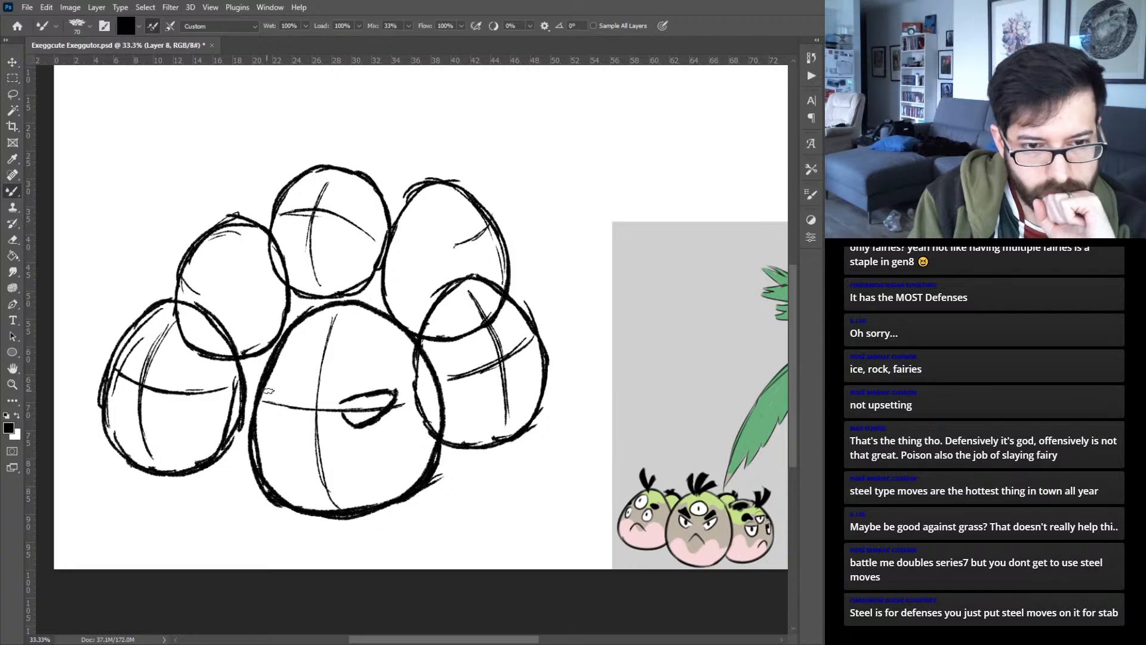
pyautogui.moveTo(303, 396)
pyautogui.mouseDown()
pyautogui.moveTo(263, 388)
pyautogui.moveTo(294, 425)
pyautogui.moveTo(364, 409)
pyautogui.moveTo(292, 409)
pyautogui.mouseUp()
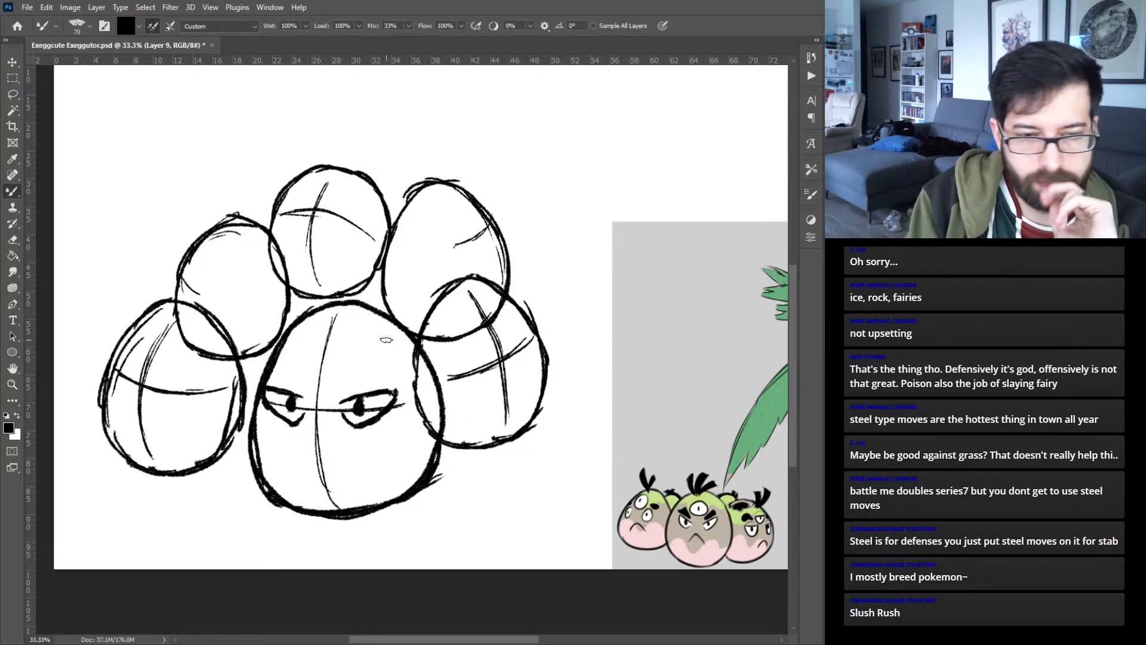
pyautogui.hotkey('ctrl', 'e')
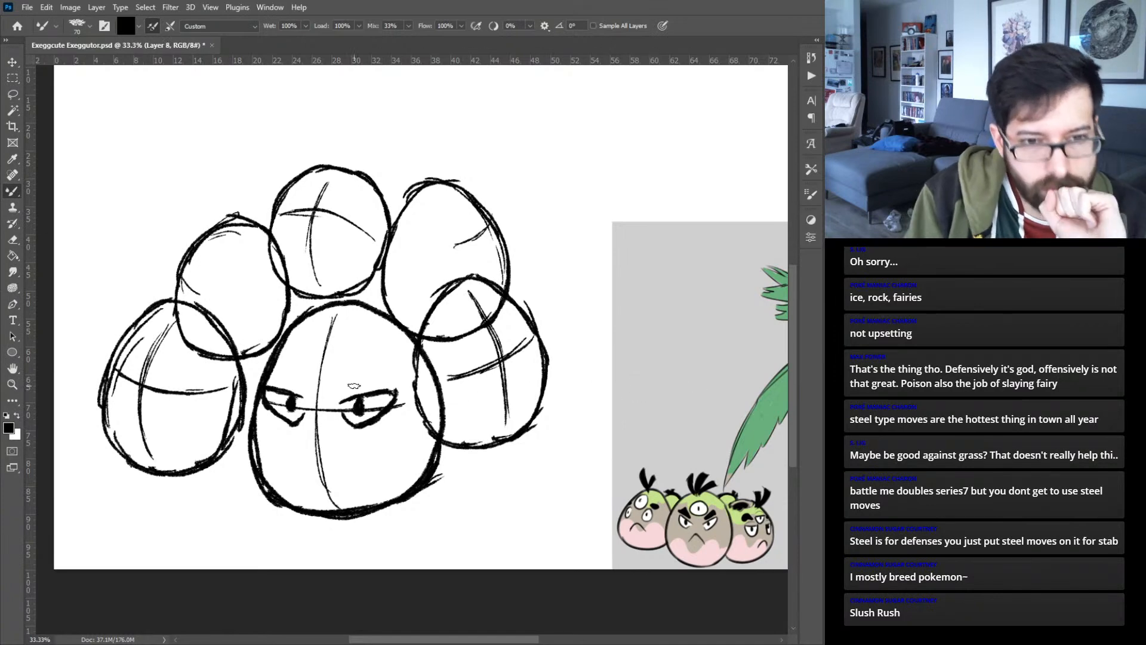
pyautogui.moveTo(339, 391)
pyautogui.mouseDown()
pyautogui.moveTo(390, 377)
pyautogui.moveTo(339, 392)
pyautogui.moveTo(382, 357)
pyautogui.moveTo(390, 374)
pyautogui.mouseUp()
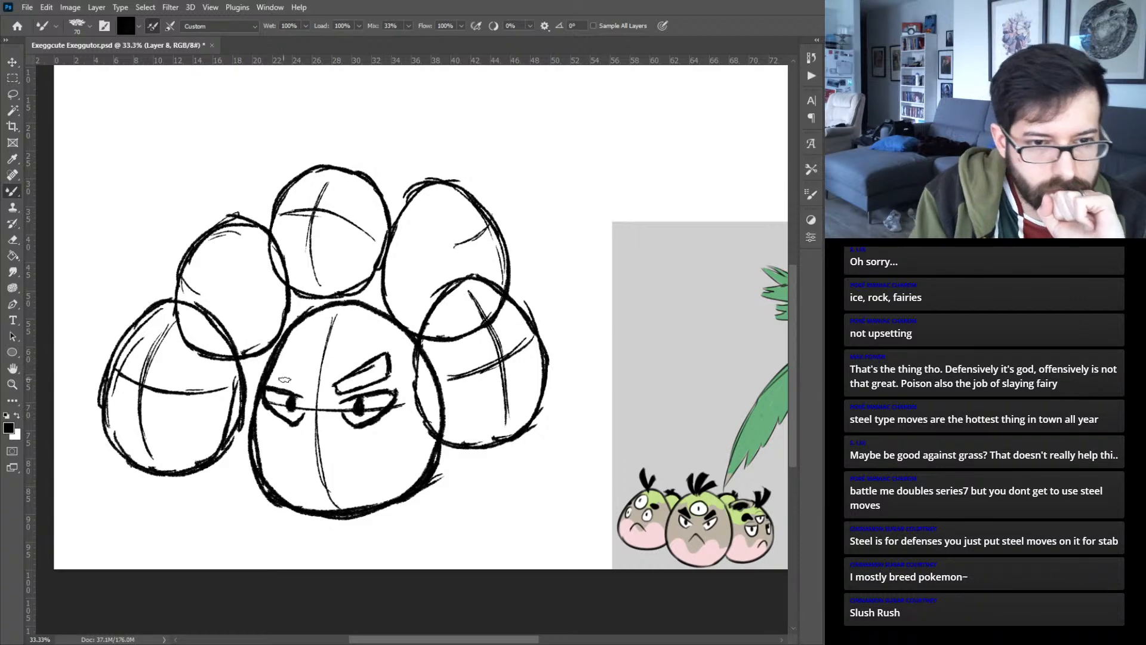
pyautogui.moveTo(302, 390)
pyautogui.mouseDown()
pyautogui.moveTo(270, 377)
pyautogui.moveTo(304, 391)
pyautogui.moveTo(307, 379)
pyautogui.moveTo(274, 360)
pyautogui.mouseUp()
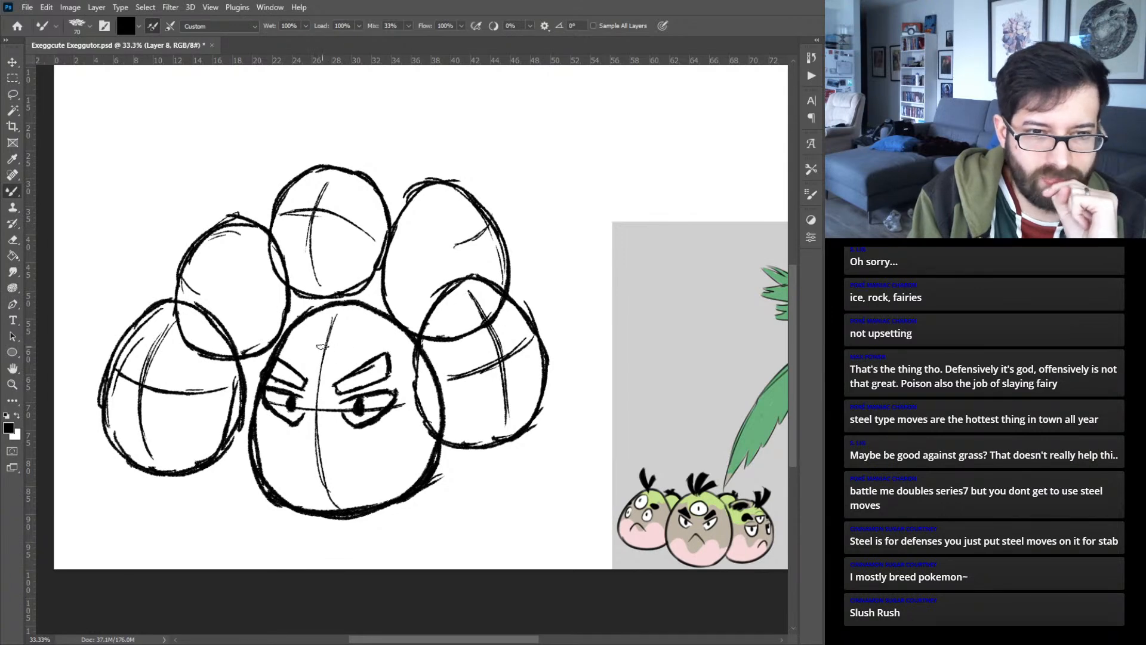
pyautogui.moveTo(321, 338)
pyautogui.mouseDown()
pyautogui.moveTo(310, 345)
pyautogui.moveTo(321, 374)
pyautogui.mouseUp()
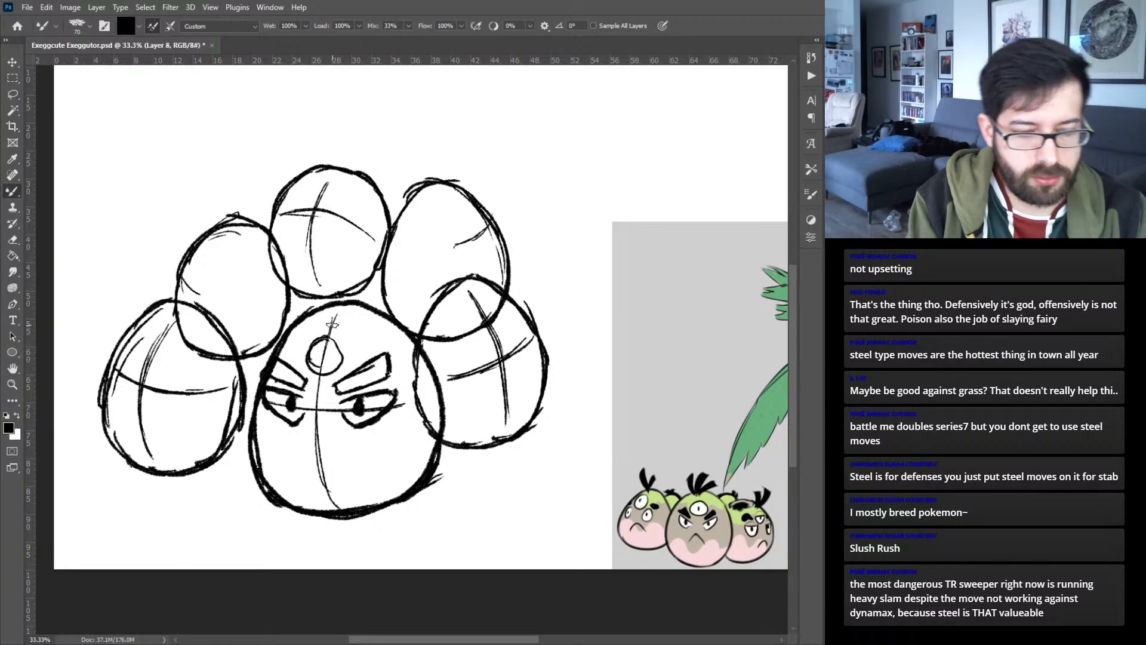
pyautogui.hotkey('ctrl', 'z')
pyautogui.hotkey('ctrl', 'z')
pyautogui.hotkey('ctrl', 'z')
pyautogui.hotkey('ctrl', 'z')
# - Complete the large egg's face with a round third eye on the forehead, a frowning mouth and a leafy tuft on top
pyautogui.moveTo(326, 338)
pyautogui.mouseDown()
pyautogui.moveTo(311, 365)
pyautogui.moveTo(338, 366)
pyautogui.moveTo(325, 342)
pyautogui.moveTo(323, 358)
pyautogui.mouseUp()
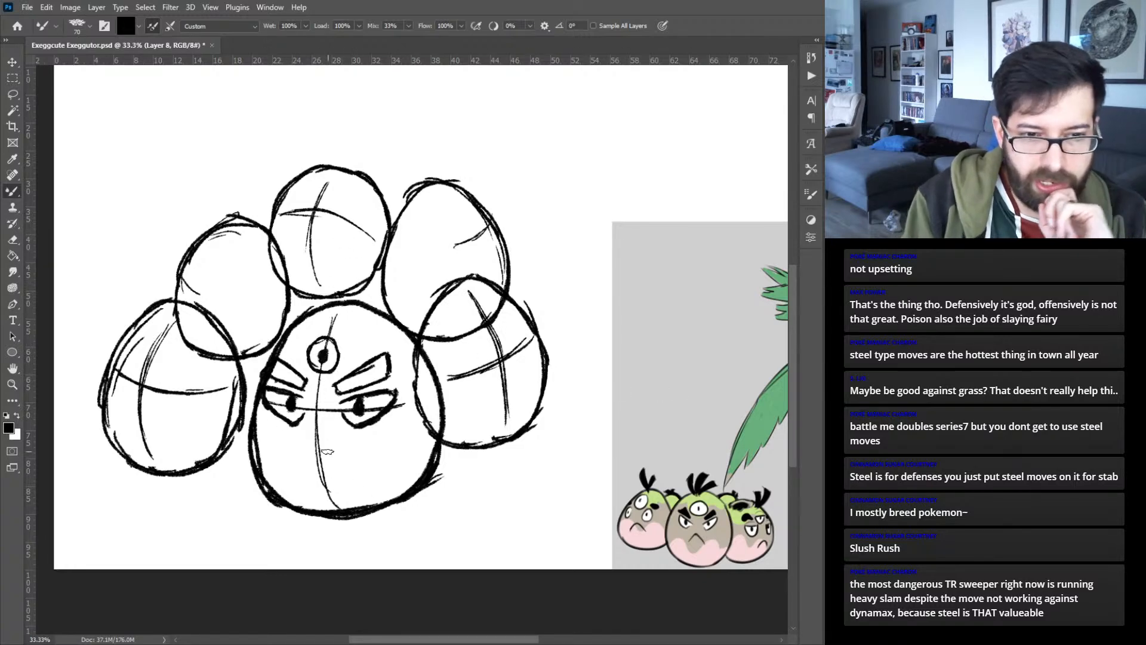
pyautogui.moveTo(318, 449)
pyautogui.mouseDown()
pyautogui.moveTo(355, 473)
pyautogui.moveTo(296, 471)
pyautogui.mouseUp()
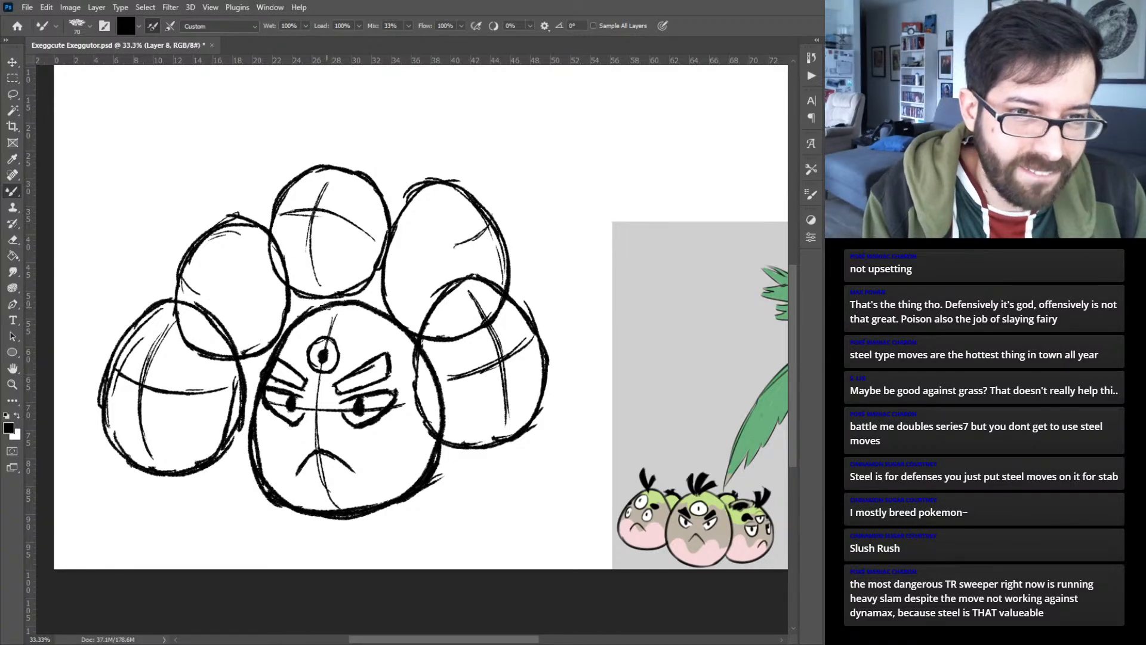
pyautogui.moveTo(335, 315)
pyautogui.mouseDown()
pyautogui.moveTo(311, 274)
pyautogui.moveTo(331, 268)
pyautogui.moveTo(336, 307)
pyautogui.moveTo(362, 269)
pyautogui.moveTo(377, 276)
pyautogui.moveTo(347, 306)
pyautogui.moveTo(376, 279)
pyautogui.moveTo(348, 309)
pyautogui.moveTo(379, 290)
pyautogui.moveTo(352, 322)
pyautogui.moveTo(383, 295)
pyautogui.mouseUp()
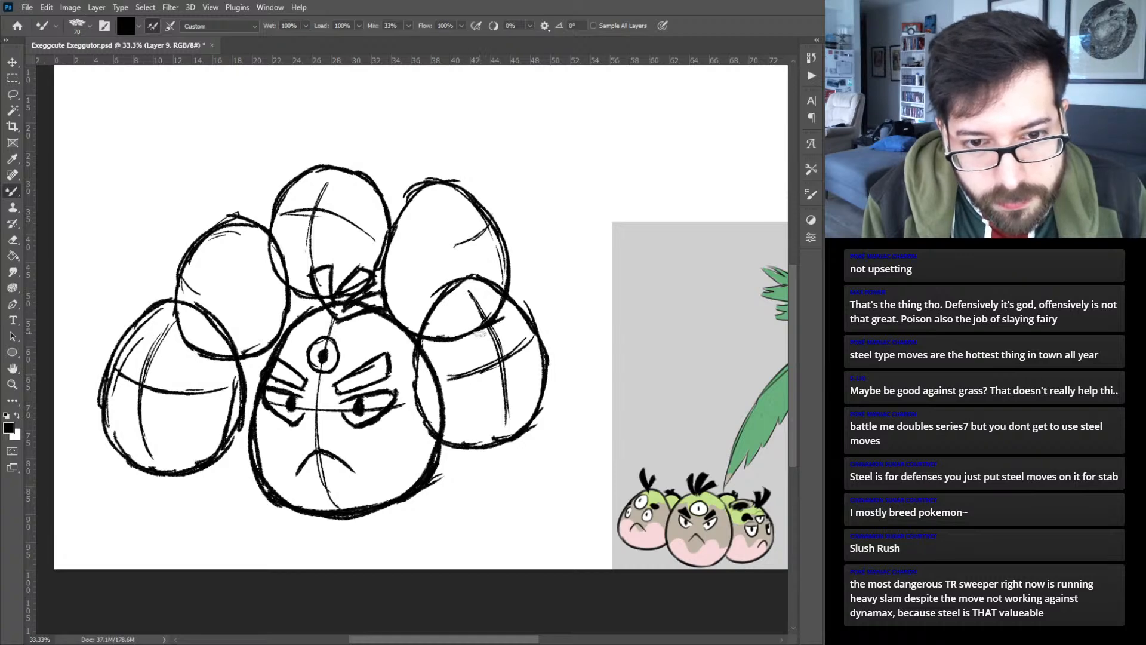
# - Draw three heavy-lidded eyes, arched eyebrows and a frown on the lower right egg, topped with an oval ring and a bent stem
pyautogui.moveTo(476, 335)
pyautogui.mouseDown()
pyautogui.moveTo(505, 339)
pyautogui.moveTo(507, 323)
pyautogui.moveTo(490, 343)
pyautogui.moveTo(506, 333)
pyautogui.mouseUp()
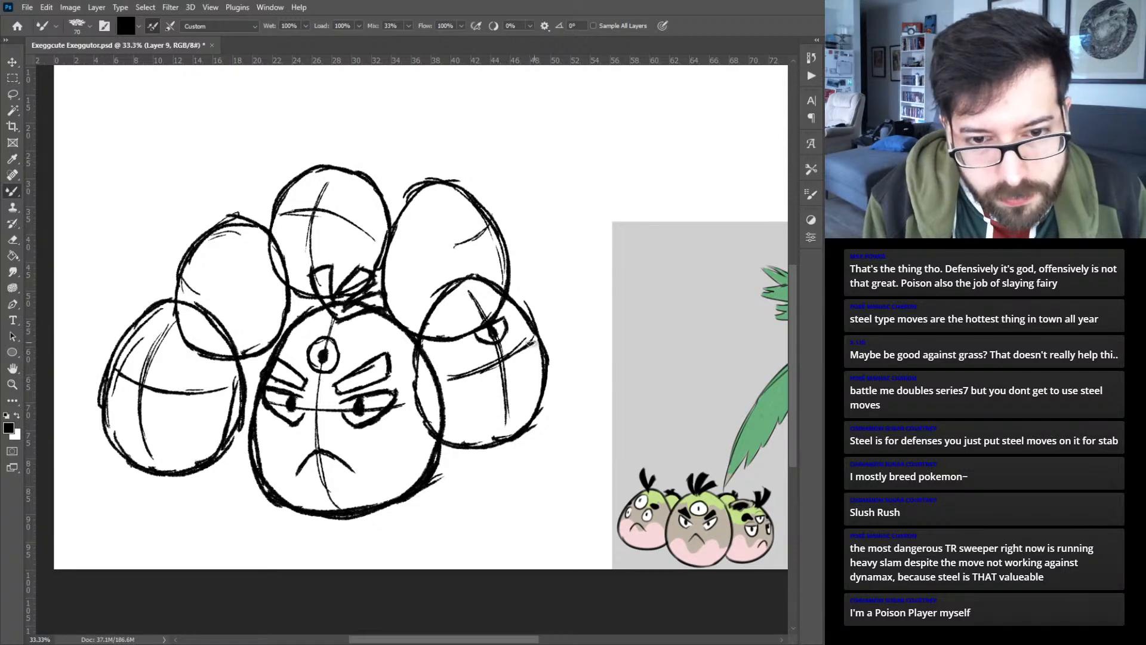
pyautogui.moveTo(515, 353)
pyautogui.mouseDown()
pyautogui.moveTo(525, 365)
pyautogui.moveTo(540, 346)
pyautogui.moveTo(514, 363)
pyautogui.moveTo(526, 349)
pyautogui.mouseUp()
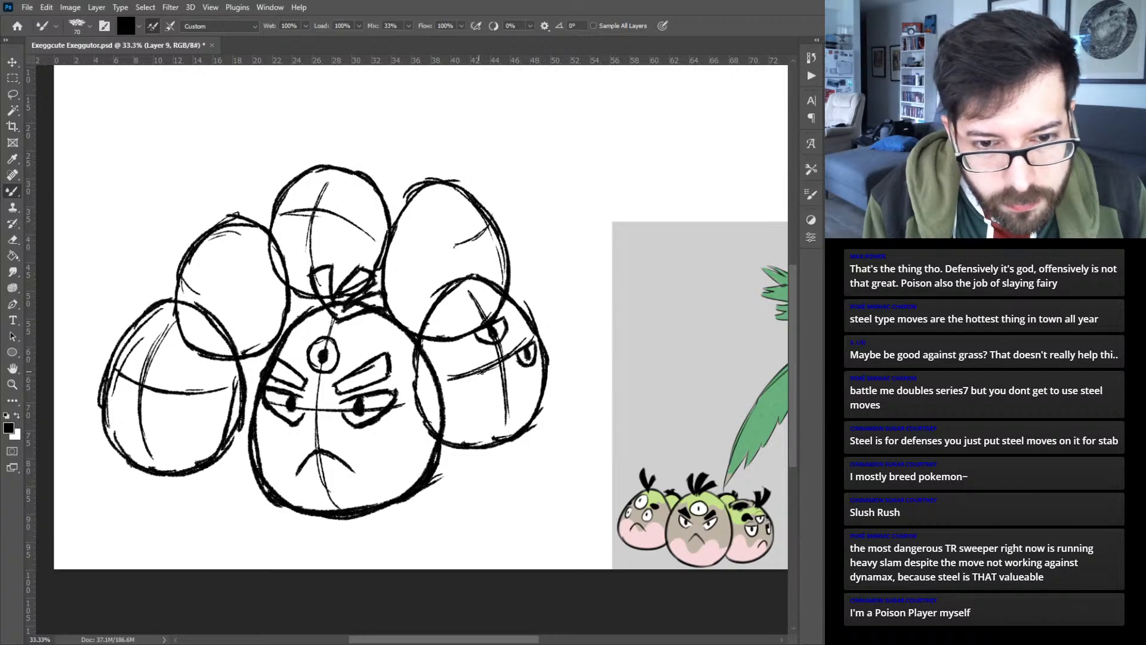
pyautogui.moveTo(454, 378)
pyautogui.mouseDown()
pyautogui.moveTo(484, 370)
pyautogui.moveTo(455, 379)
pyautogui.mouseUp()
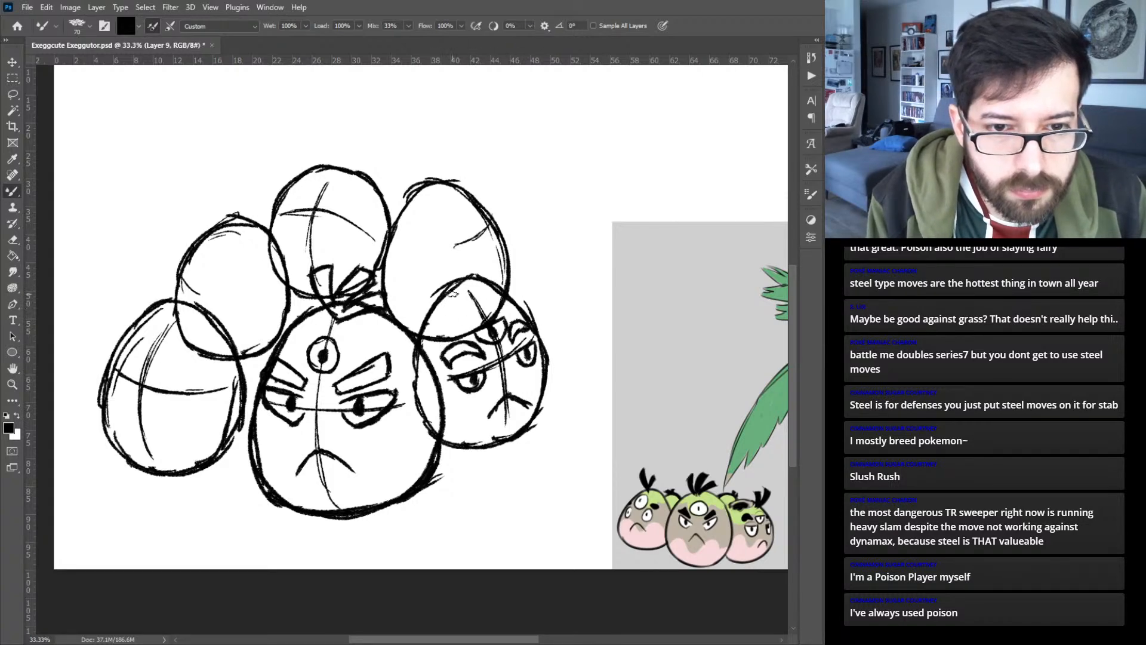
pyautogui.moveTo(449, 293); pyautogui.dragTo(472, 282)
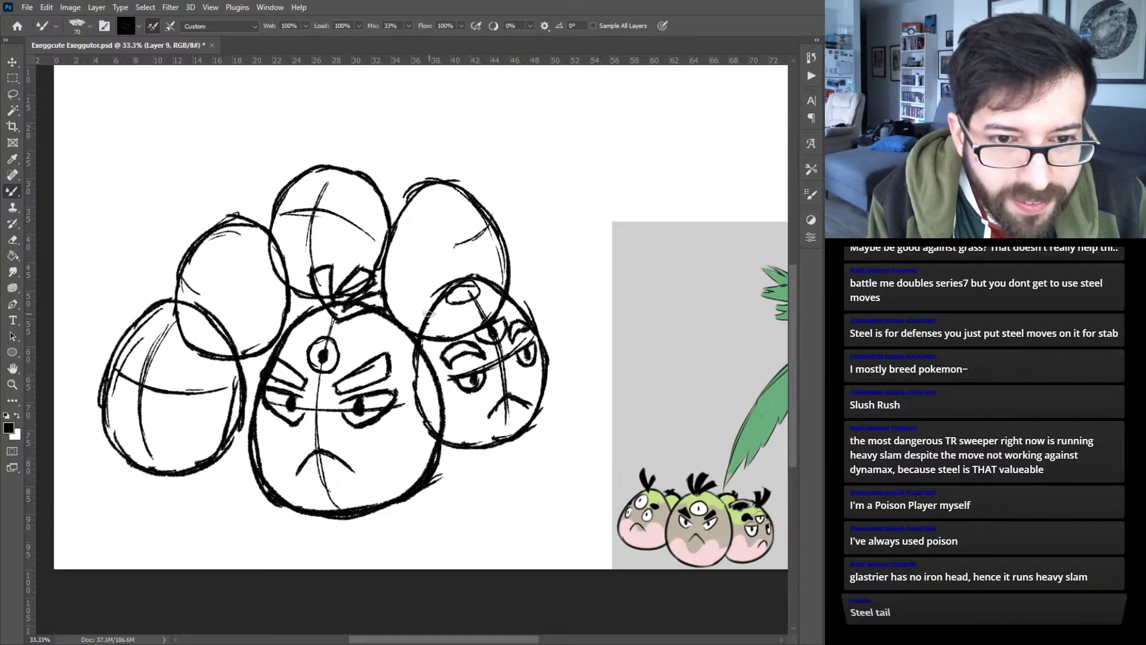
pyautogui.moveTo(434, 307)
pyautogui.mouseDown()
pyautogui.moveTo(486, 299)
pyautogui.moveTo(481, 284)
pyautogui.moveTo(431, 304)
pyautogui.moveTo(522, 239)
pyautogui.moveTo(488, 305)
pyautogui.moveTo(523, 257)
pyautogui.moveTo(543, 266)
pyautogui.moveTo(539, 241)
pyautogui.moveTo(543, 265)
pyautogui.mouseUp()
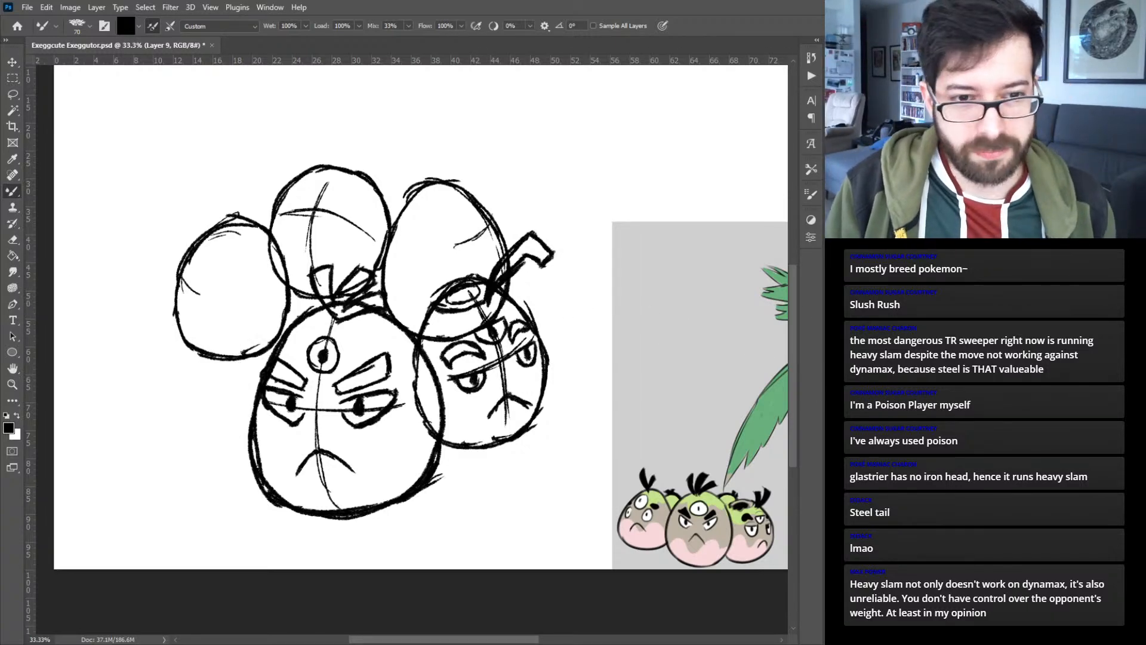
# - Draw three round, wide-open eyes with pupils and a small oval mouth on the lower left egg, on a new layer
pyautogui.hotkey('ctrl', 'alt', 'shift', 'n')
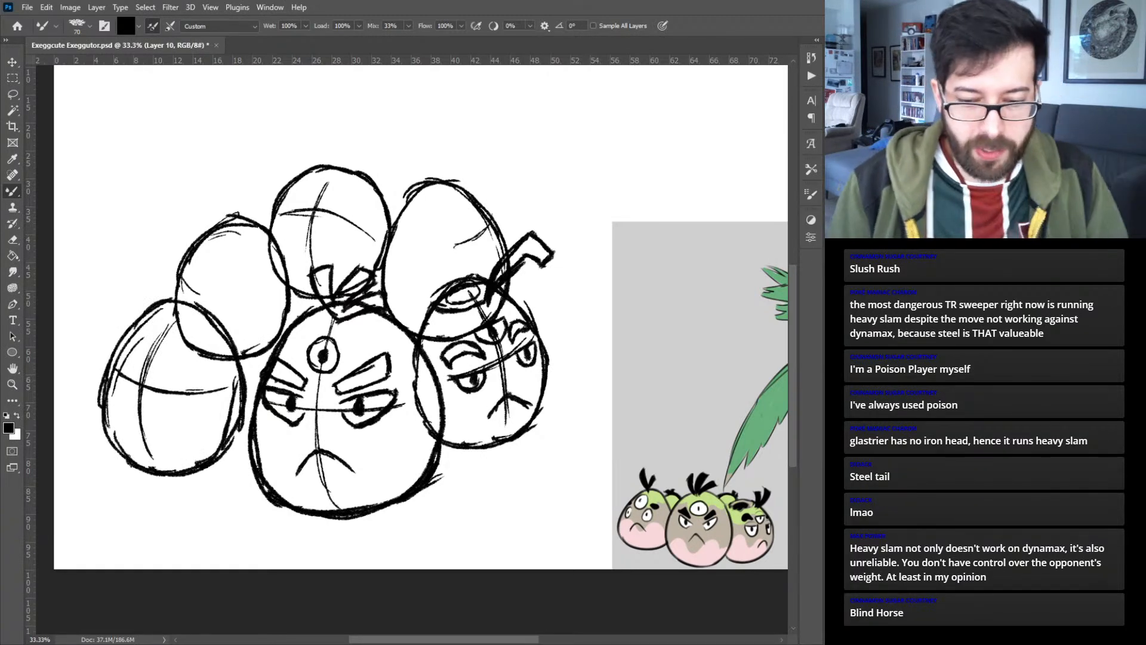
pyautogui.hotkey('ctrl', '+')
pyautogui.moveTo(348, 367)
pyautogui.mouseDown()
pyautogui.moveTo(590, 411)
pyautogui.moveTo(586, 339)
pyautogui.mouseUp()
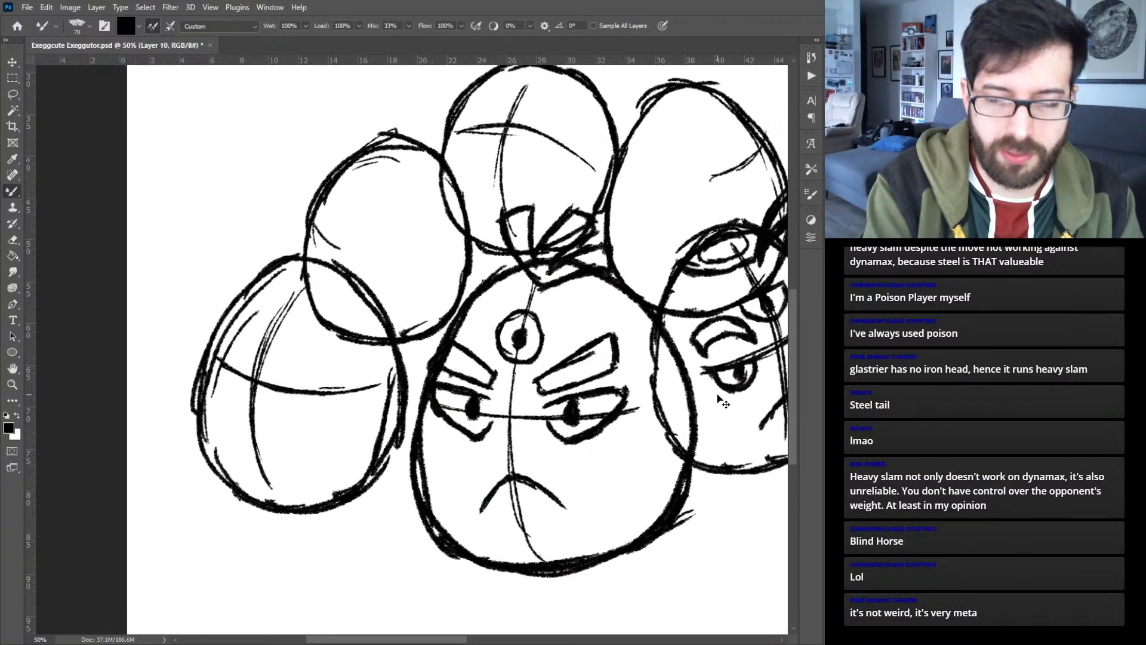
pyautogui.hotkey('ctrl', '-')
pyautogui.moveTo(719, 430); pyautogui.dragTo(517, 456)
pyautogui.moveTo(346, 432); pyautogui.dragTo(463, 465)
pyautogui.hotkey('ctrl', '+')
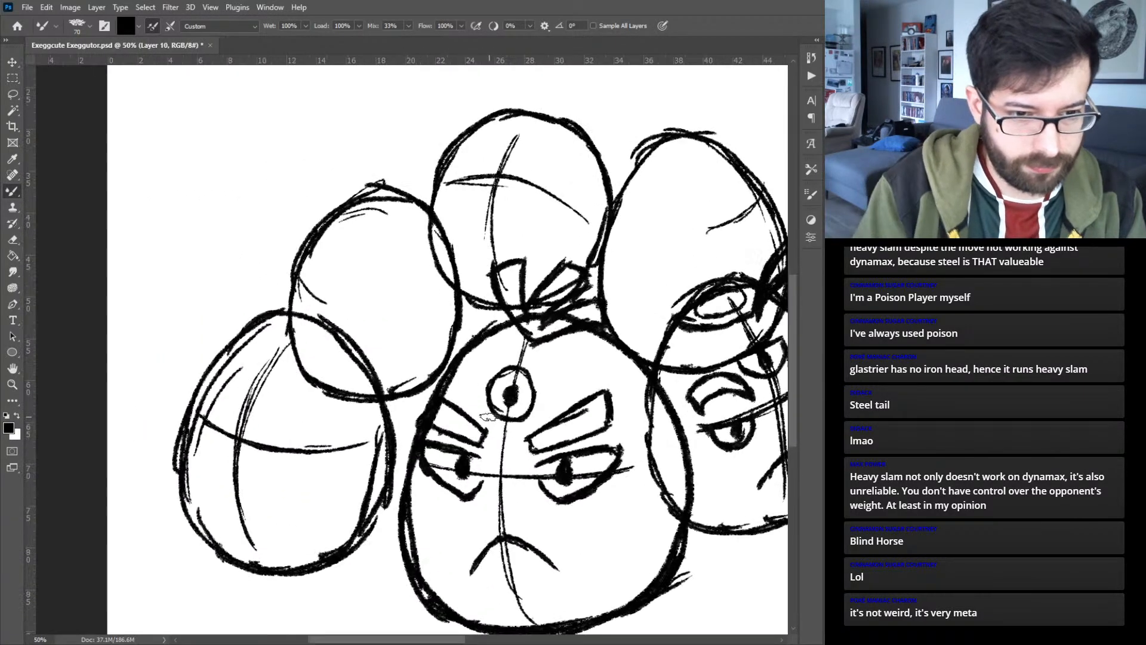
pyautogui.hotkey('ctrl', '+')
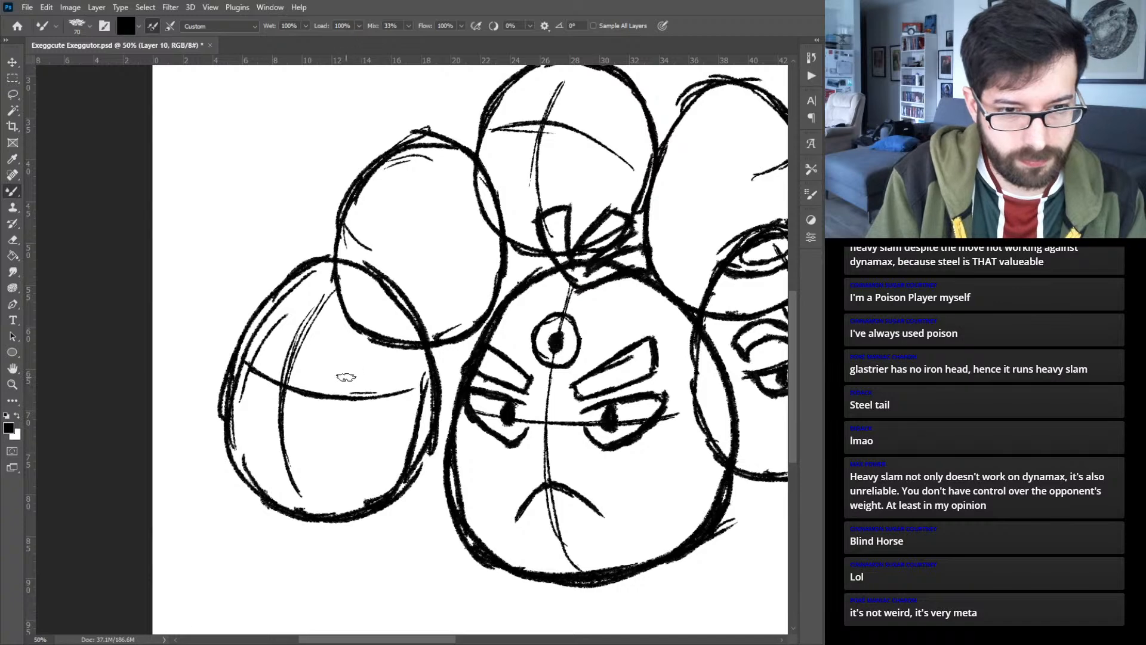
pyautogui.moveTo(343, 369)
pyautogui.mouseDown()
pyautogui.moveTo(321, 408)
pyautogui.moveTo(363, 390)
pyautogui.moveTo(333, 377)
pyautogui.moveTo(356, 419)
pyautogui.moveTo(338, 369)
pyautogui.moveTo(340, 397)
pyautogui.mouseUp()
pyautogui.moveTo(249, 351)
pyautogui.mouseDown()
pyautogui.moveTo(257, 388)
pyautogui.moveTo(253, 342)
pyautogui.moveTo(239, 355)
pyautogui.moveTo(246, 372)
pyautogui.mouseUp()
pyautogui.moveTo(308, 306)
pyautogui.mouseDown()
pyautogui.moveTo(283, 335)
pyautogui.moveTo(331, 334)
pyautogui.moveTo(301, 322)
pyautogui.mouseUp()
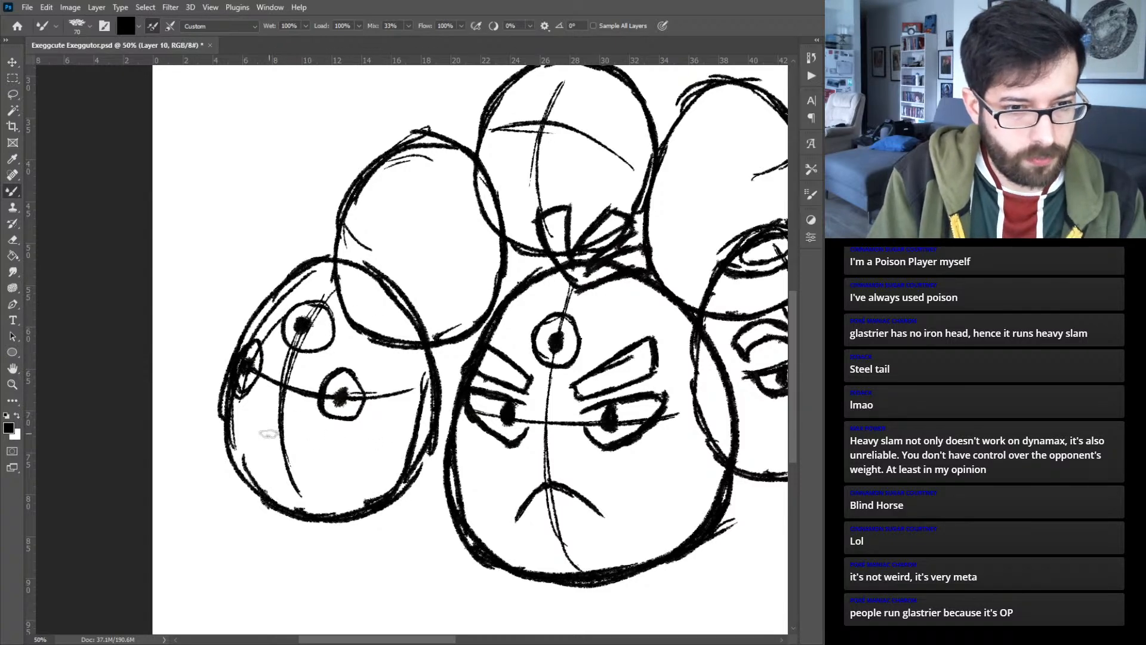
pyautogui.moveTo(266, 434)
pyautogui.mouseDown()
pyautogui.moveTo(296, 433)
pyautogui.moveTo(292, 456)
pyautogui.moveTo(260, 442)
pyautogui.moveTo(269, 431)
pyautogui.mouseUp()
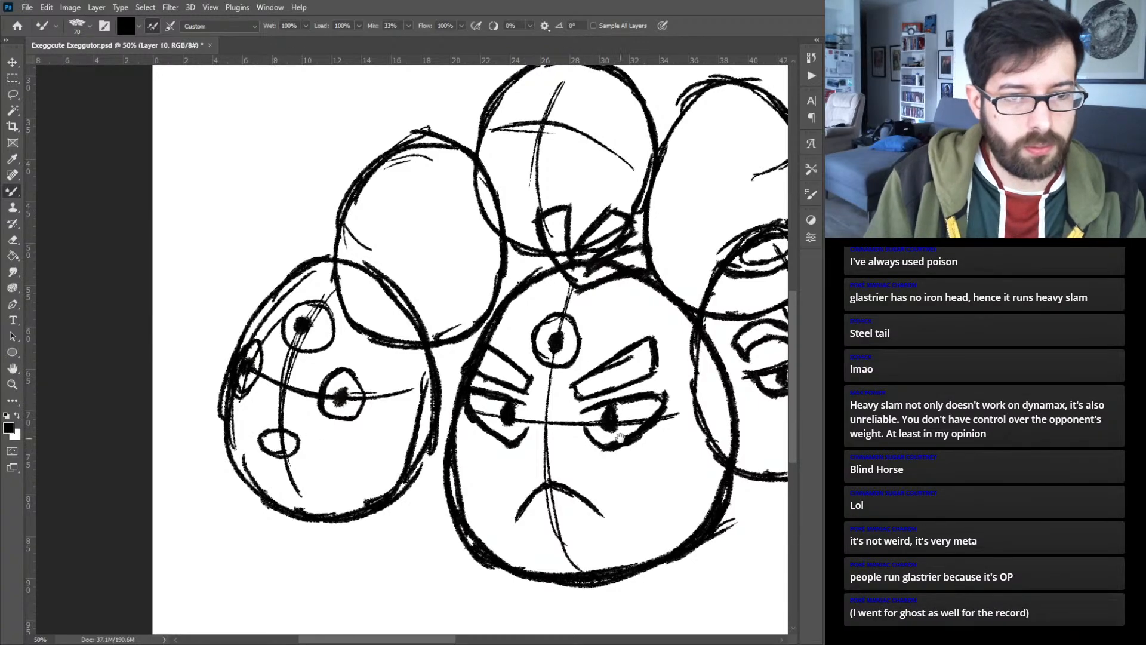
pyautogui.moveTo(610, 436); pyautogui.dragTo(282, 410)
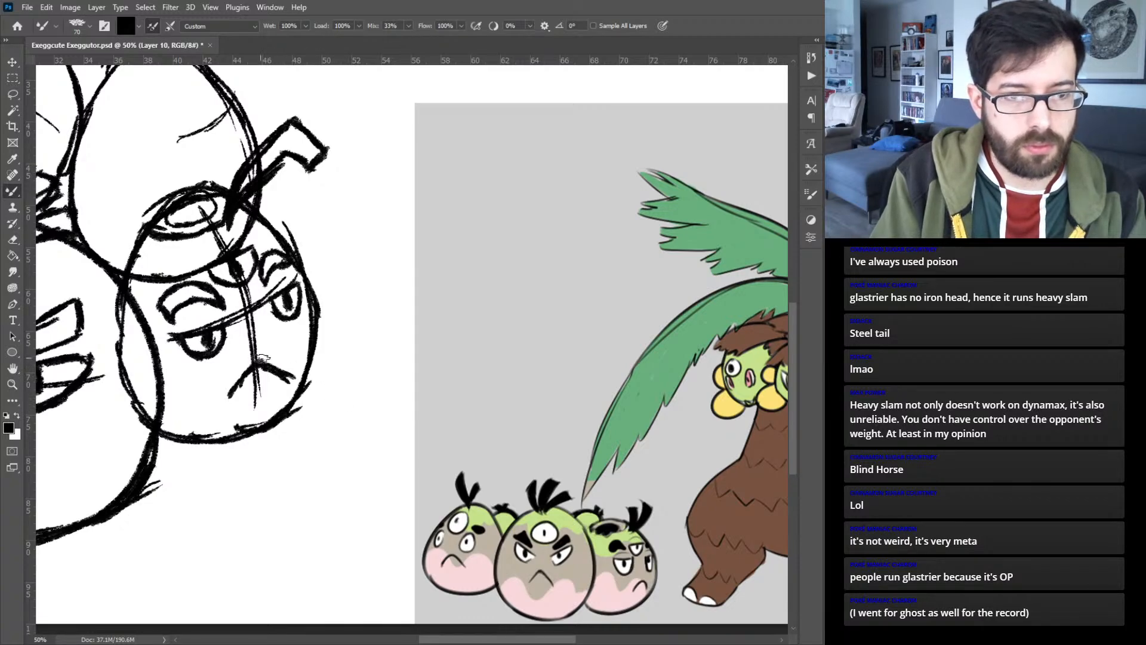
pyautogui.moveTo(200, 340); pyautogui.dragTo(668, 384)
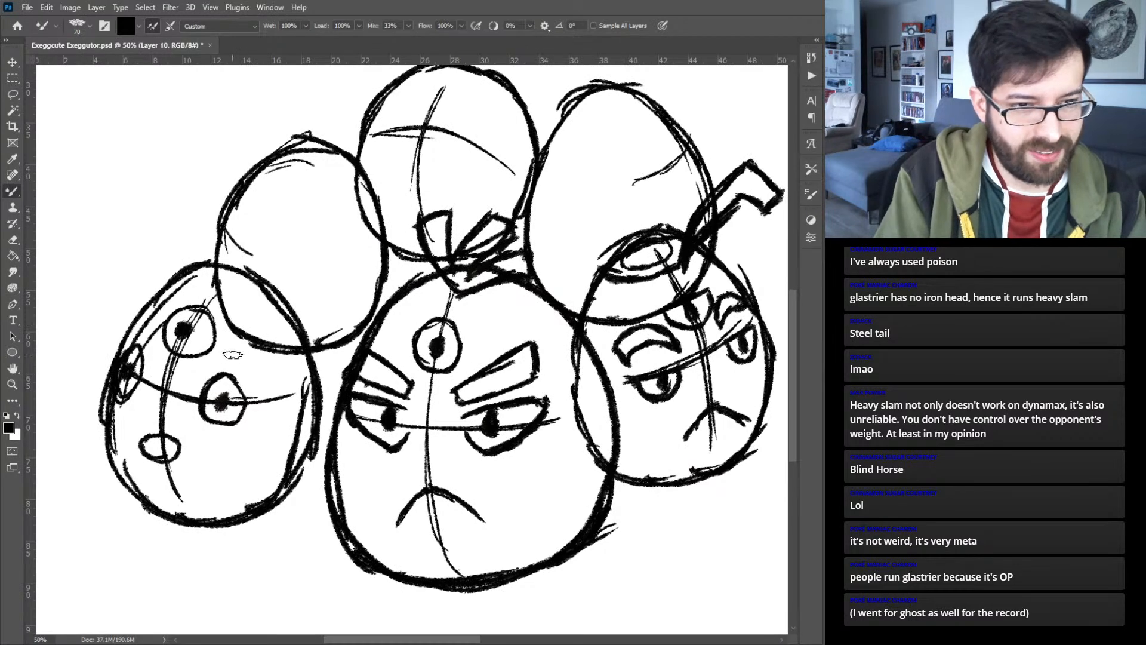
# - Add thick eyebrows to the lower left egg and sketch a two-leaf tuft on its top
pyautogui.moveTo(225, 360)
pyautogui.mouseDown()
pyautogui.moveTo(262, 375)
pyautogui.moveTo(228, 354)
pyautogui.moveTo(260, 351)
pyautogui.moveTo(248, 353)
pyautogui.moveTo(250, 373)
pyautogui.mouseUp()
pyautogui.moveTo(142, 341)
pyautogui.mouseDown()
pyautogui.moveTo(130, 322)
pyautogui.moveTo(148, 319)
pyautogui.moveTo(149, 330)
pyautogui.mouseUp()
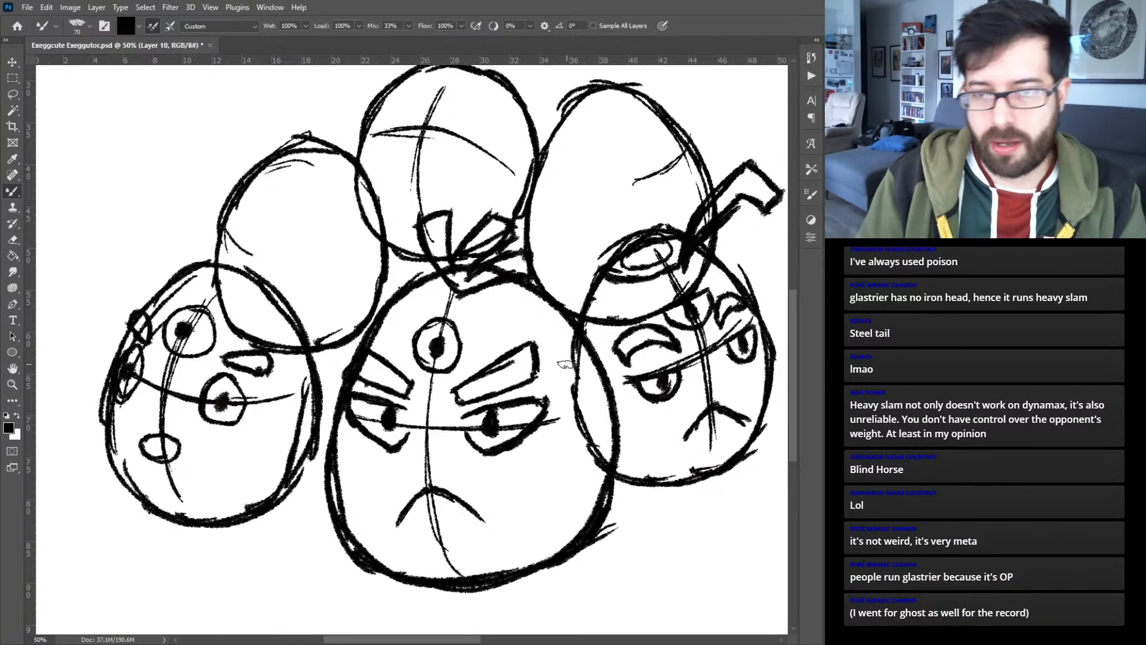
pyautogui.moveTo(684, 445); pyautogui.dragTo(451, 447)
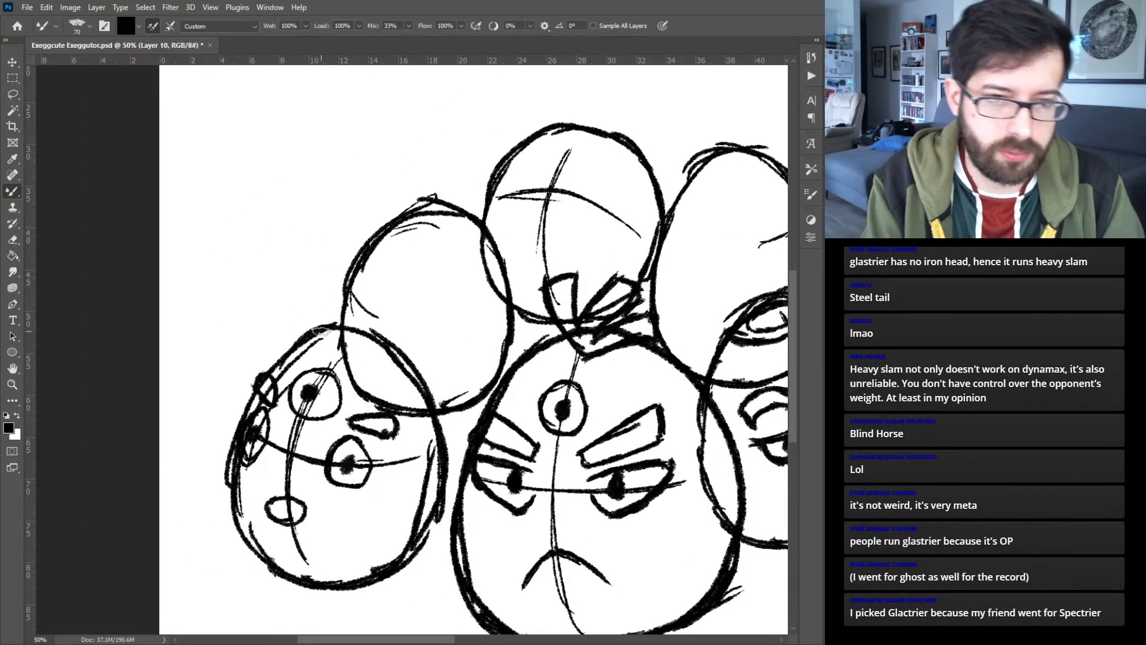
pyautogui.moveTo(337, 346)
pyautogui.mouseDown()
pyautogui.moveTo(300, 299)
pyautogui.moveTo(330, 284)
pyautogui.moveTo(352, 323)
pyautogui.moveTo(383, 294)
pyautogui.moveTo(354, 350)
pyautogui.moveTo(395, 328)
pyautogui.moveTo(388, 299)
pyautogui.mouseUp()
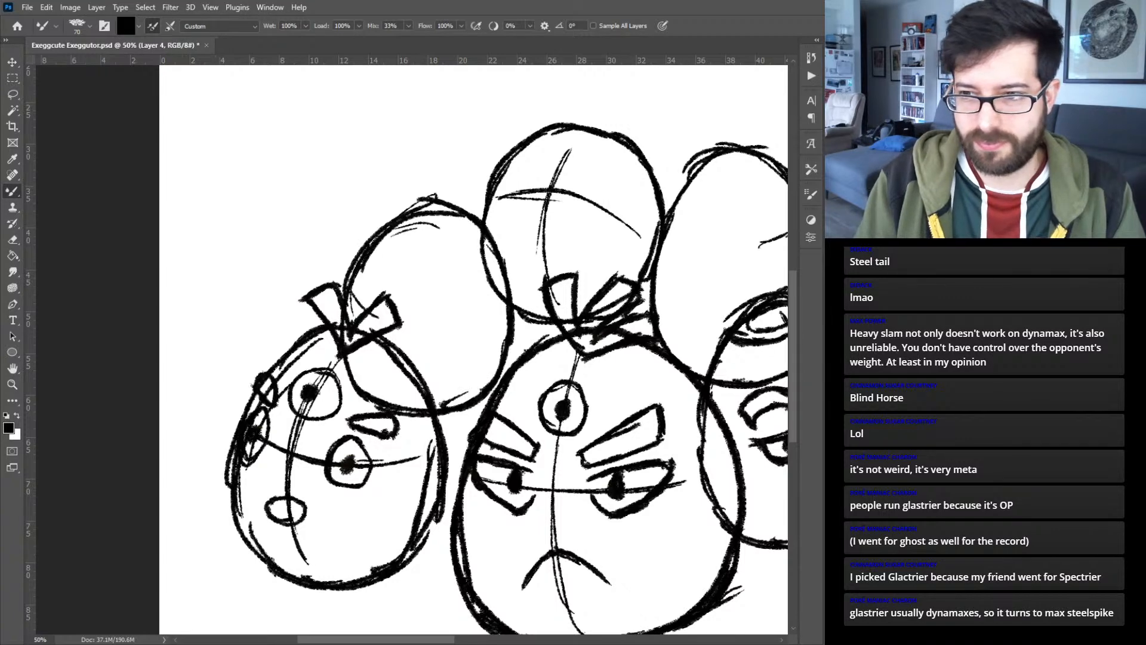
# - On a new layer, sketch a leafy tuft on the upper left egg and small rounded eyebrows along its outer edge
pyautogui.moveTo(612, 405); pyautogui.dragTo(614, 378)
pyautogui.moveTo(472, 371); pyautogui.dragTo(460, 416)
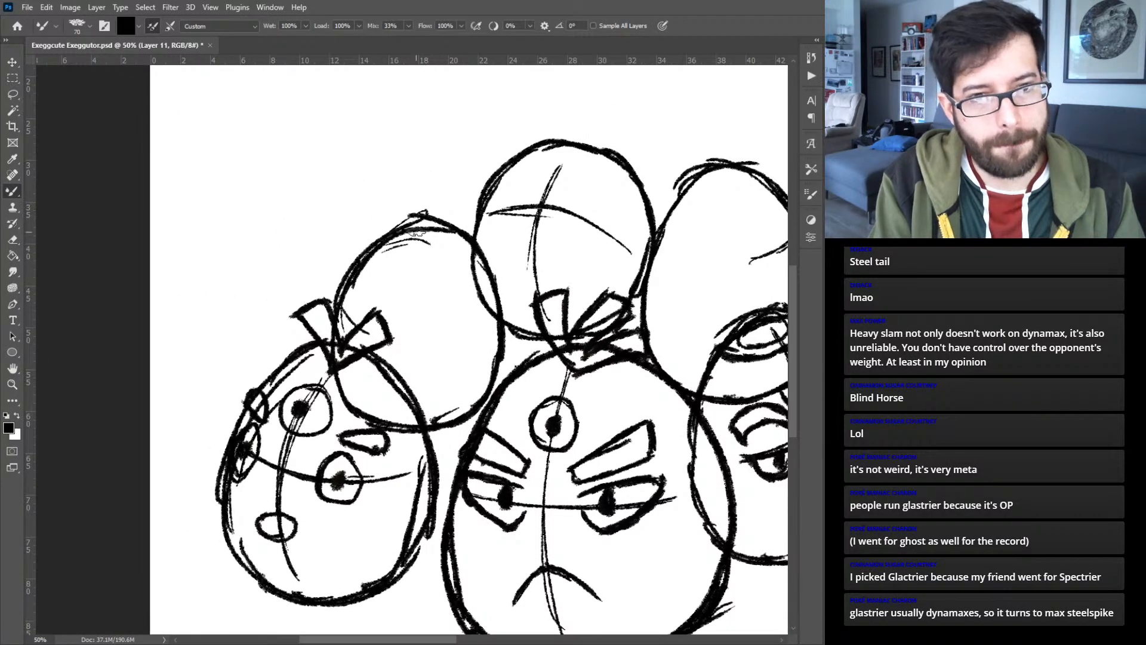
pyautogui.moveTo(412, 227); pyautogui.dragTo(439, 171)
pyautogui.moveTo(416, 233)
pyautogui.mouseDown()
pyautogui.moveTo(461, 208)
pyautogui.moveTo(463, 191)
pyautogui.moveTo(457, 209)
pyautogui.moveTo(410, 215)
pyautogui.moveTo(457, 181)
pyautogui.moveTo(440, 166)
pyautogui.moveTo(449, 178)
pyautogui.mouseUp()
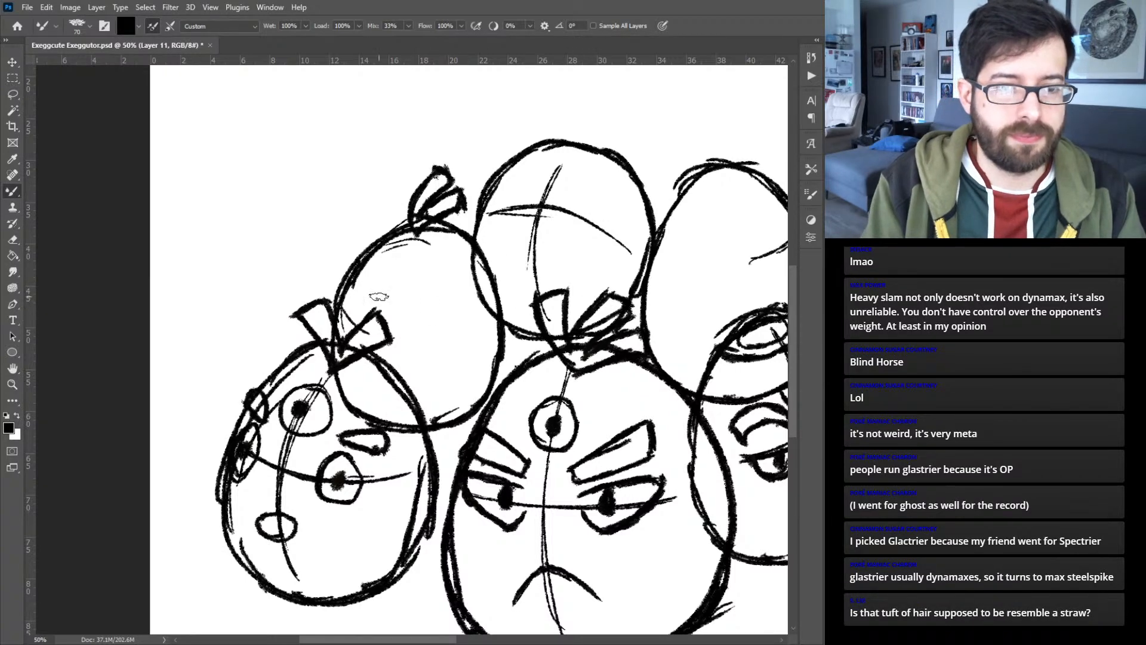
pyautogui.moveTo(563, 310)
pyautogui.mouseDown()
pyautogui.moveTo(439, 243)
pyautogui.moveTo(482, 257)
pyautogui.mouseUp()
pyautogui.moveTo(284, 228)
pyautogui.mouseDown()
pyautogui.moveTo(307, 223)
pyautogui.moveTo(294, 209)
pyautogui.moveTo(272, 222)
pyautogui.mouseUp()
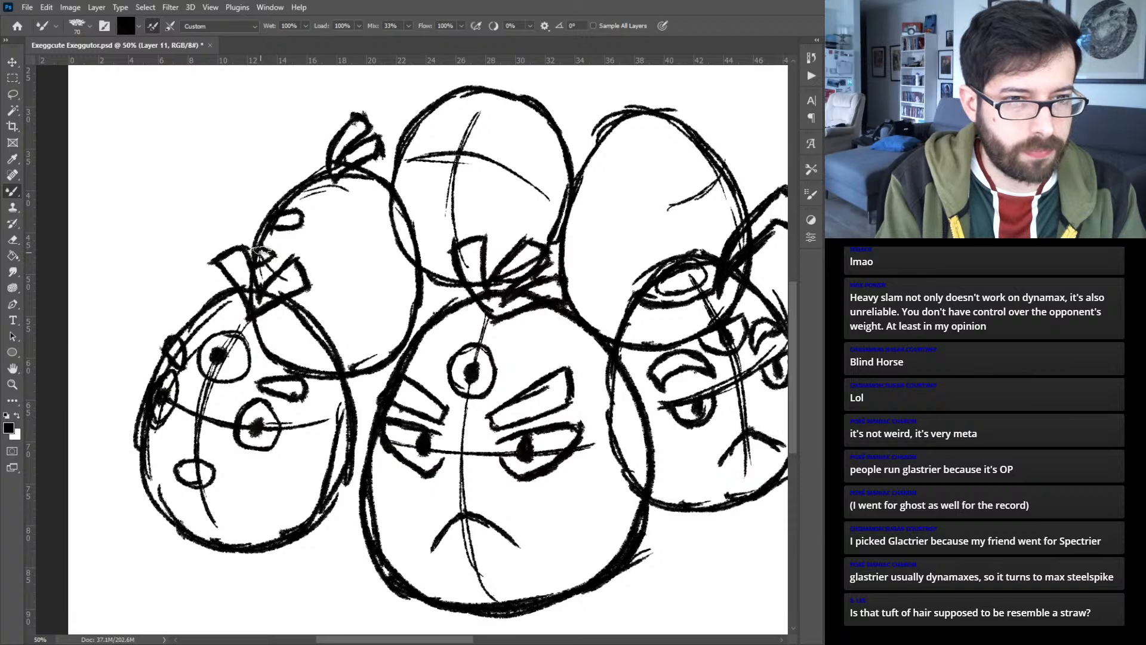
# - Fill the inner oval on top of the lower right egg solid black on that egg's own layer
pyautogui.moveTo(511, 232); pyautogui.dragTo(63, 224)
pyautogui.moveTo(507, 413)
pyautogui.mouseDown()
pyautogui.moveTo(573, 358)
pyautogui.moveTo(686, 451)
pyautogui.mouseUp()
pyautogui.moveTo(349, 279)
pyautogui.mouseDown()
pyautogui.moveTo(393, 312)
pyautogui.moveTo(519, 304)
pyautogui.mouseUp()
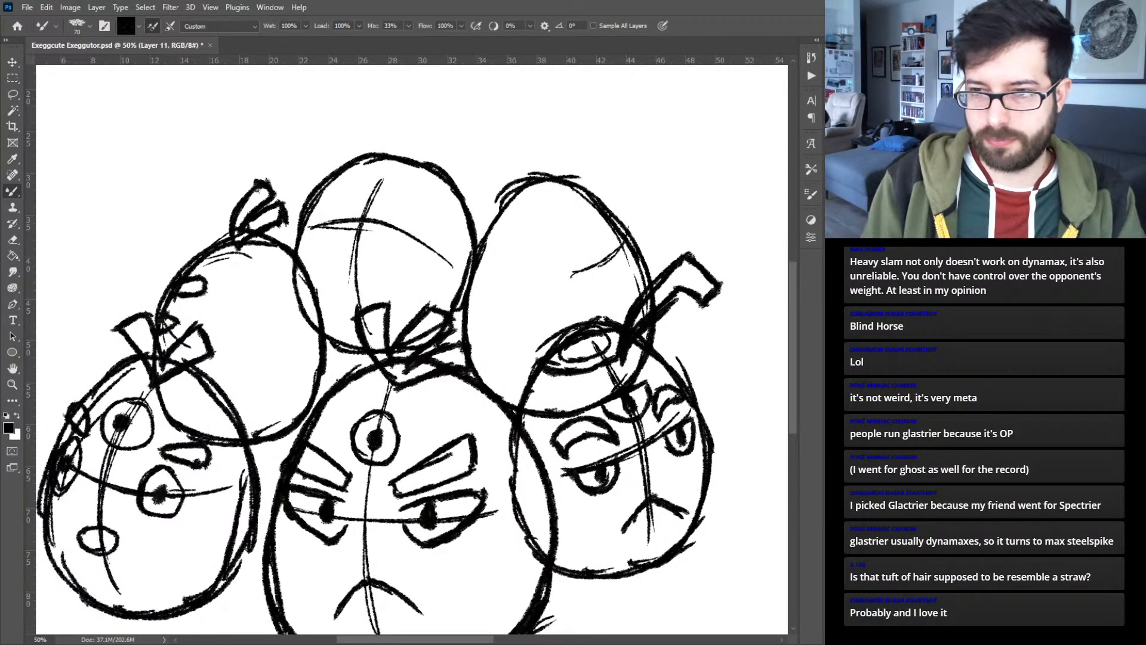
pyautogui.hotkey('alt', '[')
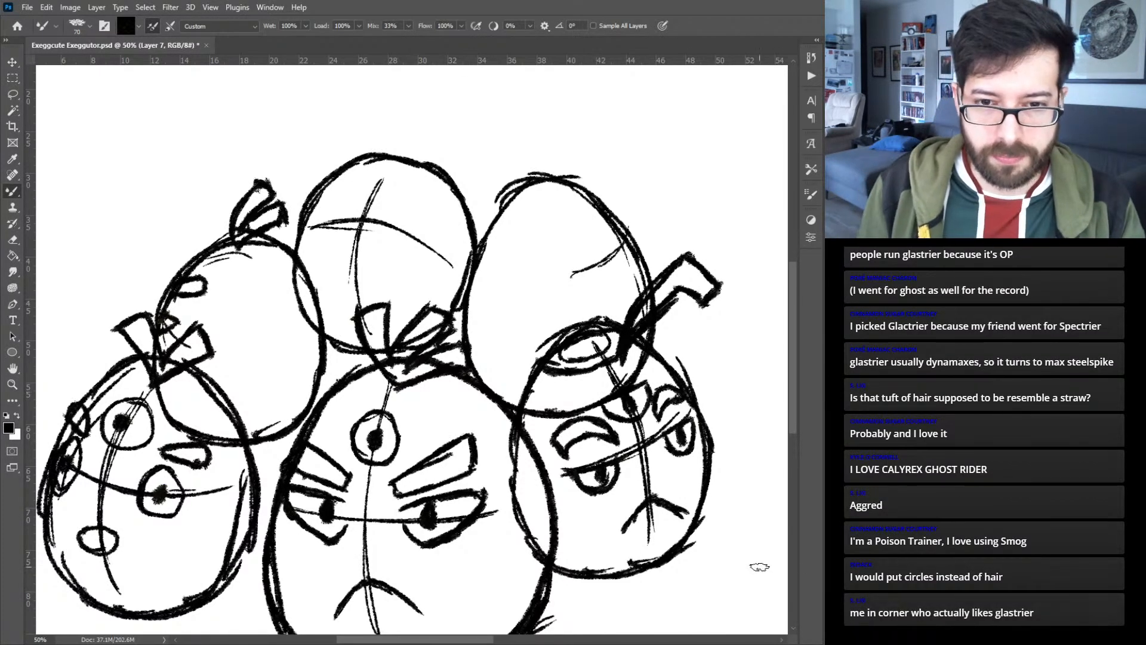
pyautogui.press('v')
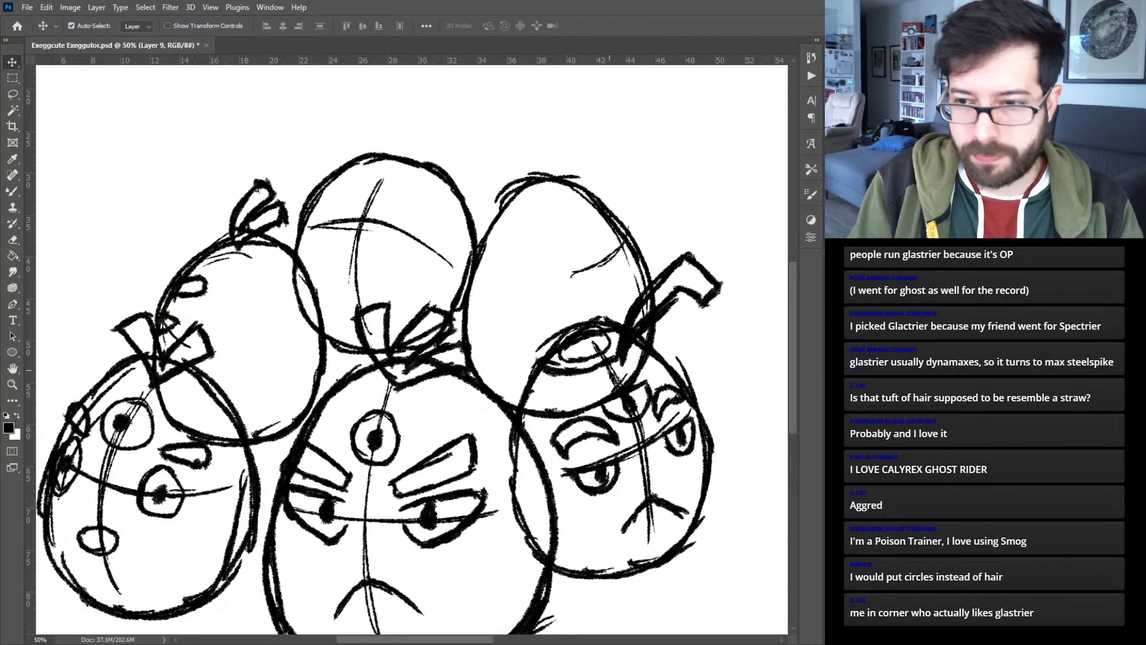
pyautogui.press('b')
pyautogui.moveTo(597, 350)
pyautogui.mouseDown()
pyautogui.moveTo(573, 343)
pyautogui.moveTo(591, 353)
pyautogui.moveTo(602, 339)
pyautogui.moveTo(588, 347)
pyautogui.mouseUp()
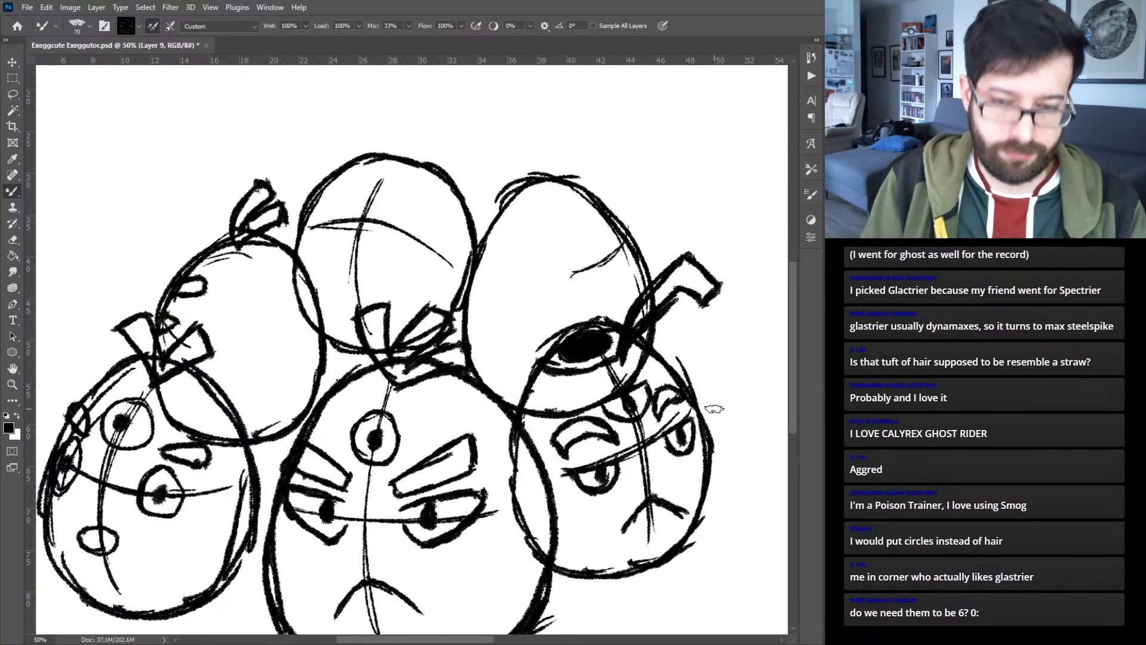
# - On a new layer, draw an eye with pupil and eyebrows near the upper right egg's outer edge, plus a curved leafy tuft on top
pyautogui.press('v')
pyautogui.click(635, 248)
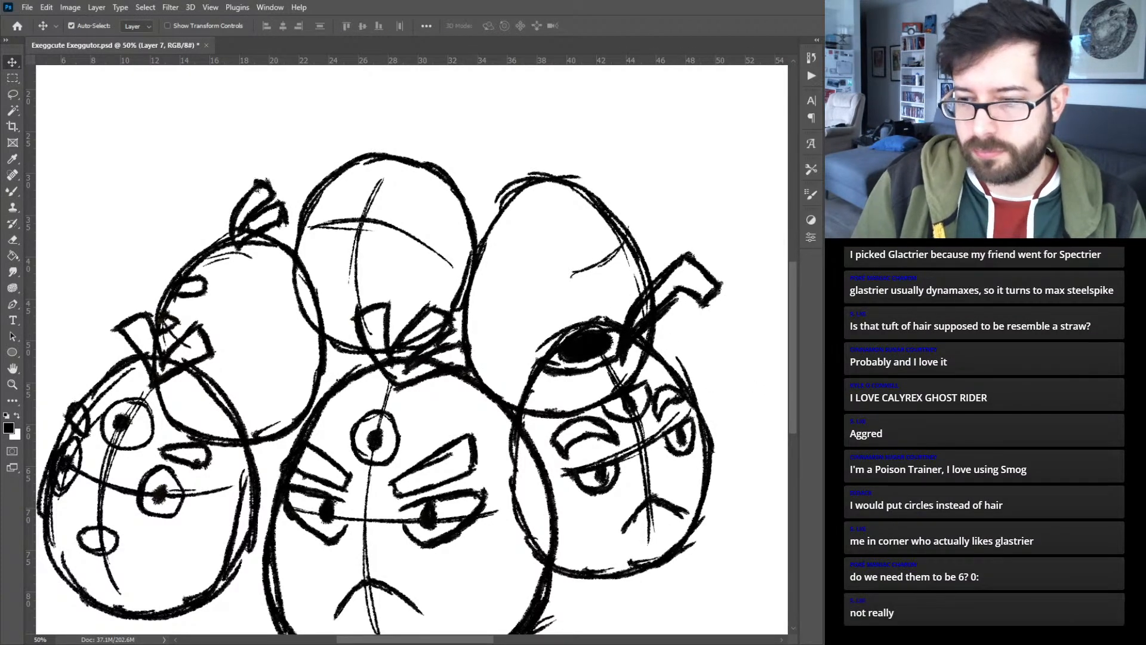
pyautogui.click(979, 465)
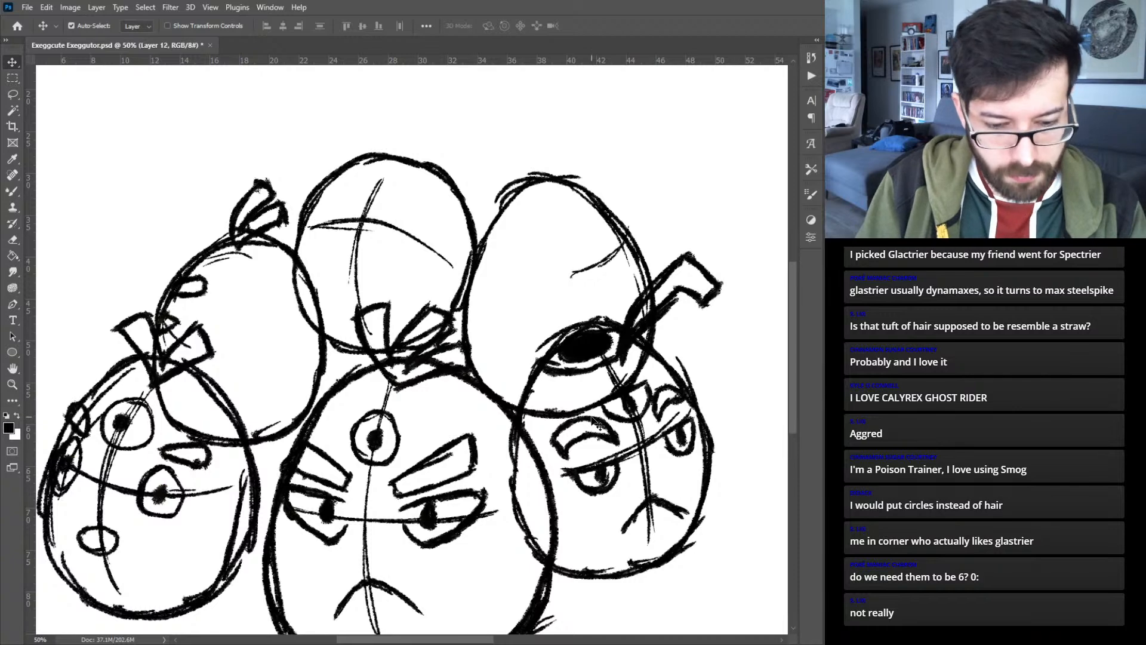
pyautogui.press('b')
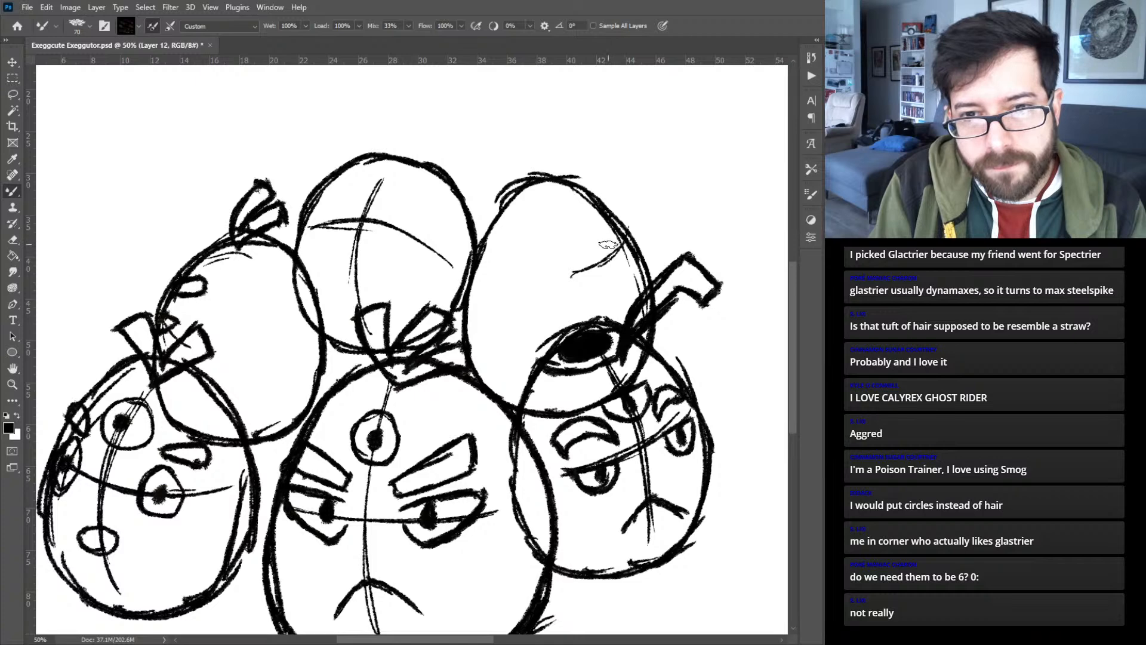
pyautogui.moveTo(615, 245)
pyautogui.mouseDown()
pyautogui.moveTo(597, 246)
pyautogui.moveTo(604, 271)
pyautogui.moveTo(625, 253)
pyautogui.moveTo(611, 257)
pyautogui.moveTo(583, 226)
pyautogui.moveTo(601, 238)
pyautogui.mouseUp()
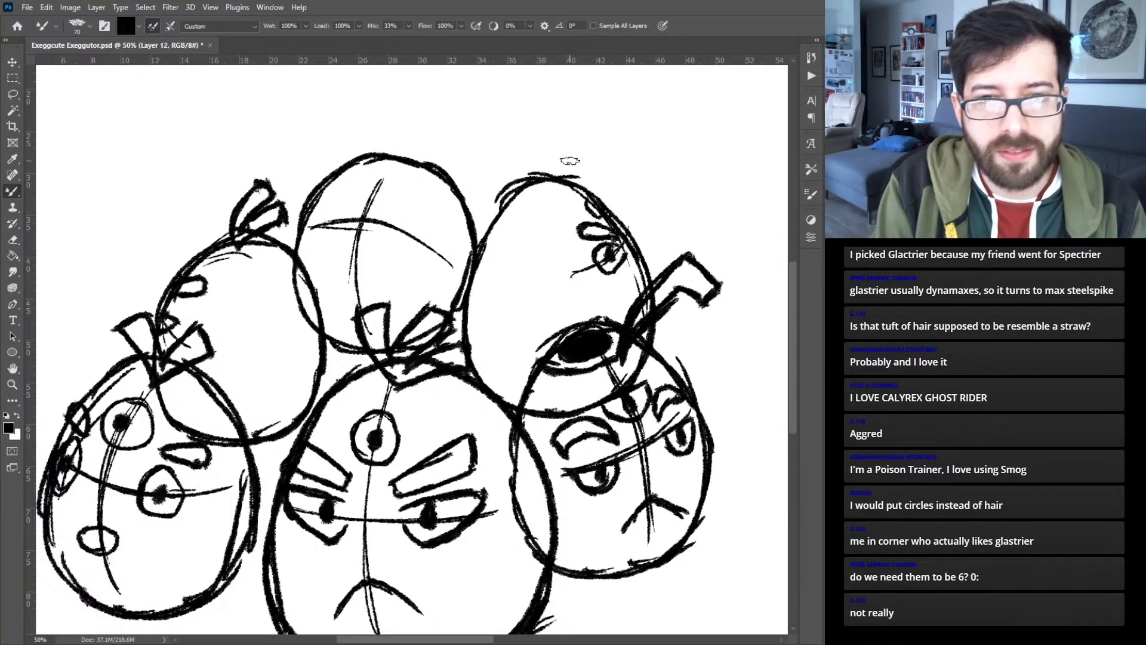
pyautogui.moveTo(531, 166)
pyautogui.mouseDown()
pyautogui.moveTo(536, 131)
pyautogui.moveTo(559, 104)
pyautogui.mouseUp()
pyautogui.moveTo(546, 177)
pyautogui.mouseDown()
pyautogui.moveTo(598, 162)
pyautogui.moveTo(578, 137)
pyautogui.moveTo(604, 161)
pyautogui.mouseUp()
pyautogui.moveTo(545, 151)
pyautogui.mouseDown()
pyautogui.moveTo(585, 123)
pyautogui.moveTo(556, 105)
pyautogui.mouseUp()
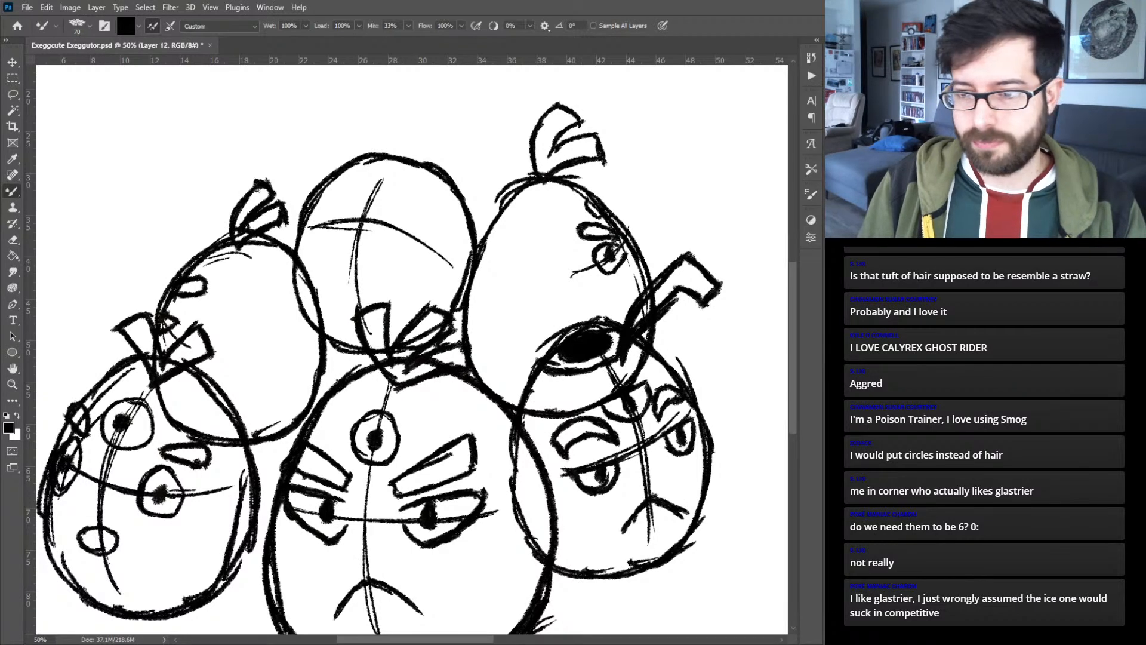
# - Draw two closed, arched eyes and an open, smiling mouth on the back middle egg, using that egg's layer
pyautogui.hotkey('ctrl', ',')
pyautogui.hotkey('ctrl', ',')
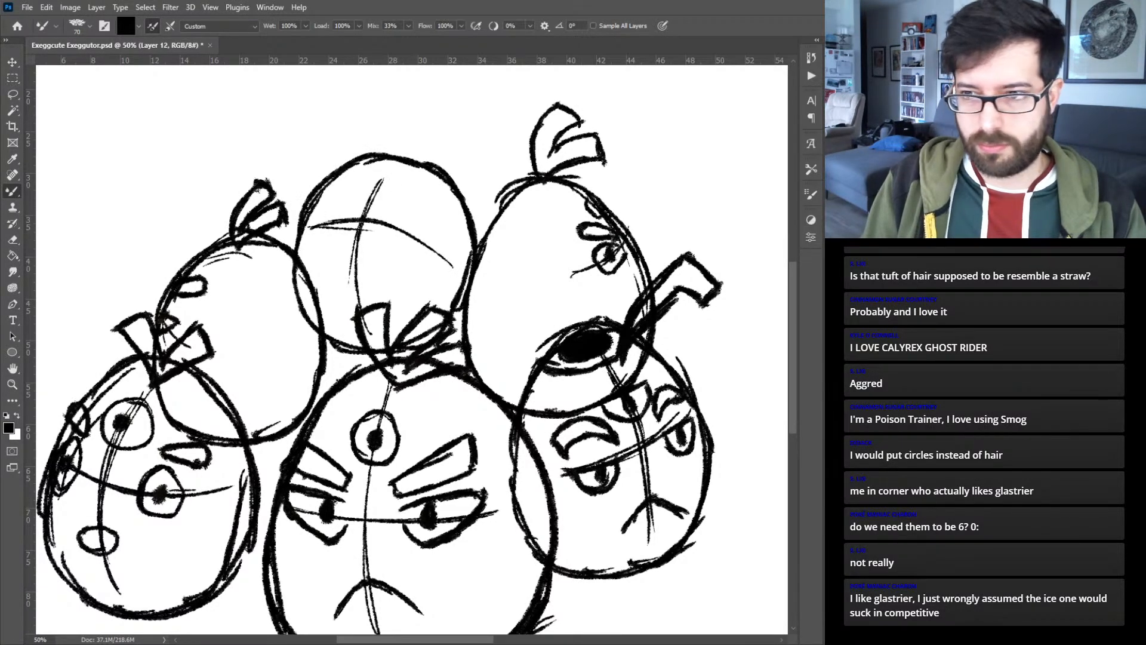
pyautogui.hotkey('alt', '[')
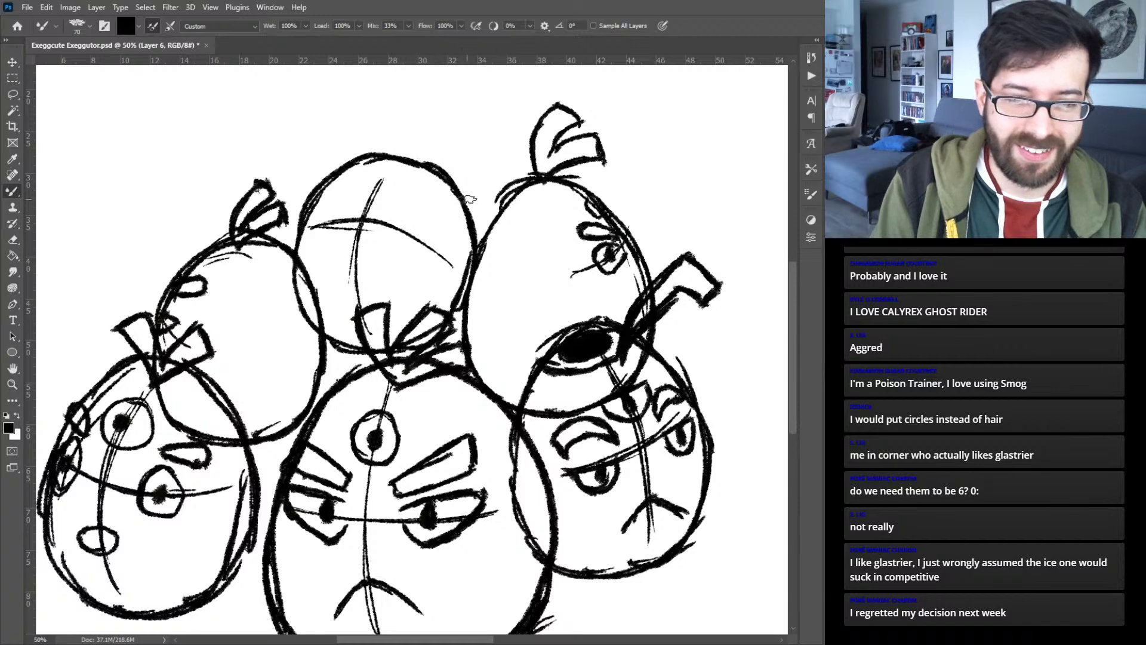
pyautogui.moveTo(380, 220); pyautogui.dragTo(417, 234)
pyautogui.moveTo(345, 223)
pyautogui.mouseDown()
pyautogui.moveTo(323, 216)
pyautogui.moveTo(314, 230)
pyautogui.moveTo(341, 212)
pyautogui.moveTo(364, 231)
pyautogui.moveTo(349, 231)
pyautogui.moveTo(350, 253)
pyautogui.moveTo(337, 247)
pyautogui.moveTo(374, 253)
pyautogui.moveTo(337, 265)
pyautogui.moveTo(344, 277)
pyautogui.moveTo(375, 255)
pyautogui.mouseUp()
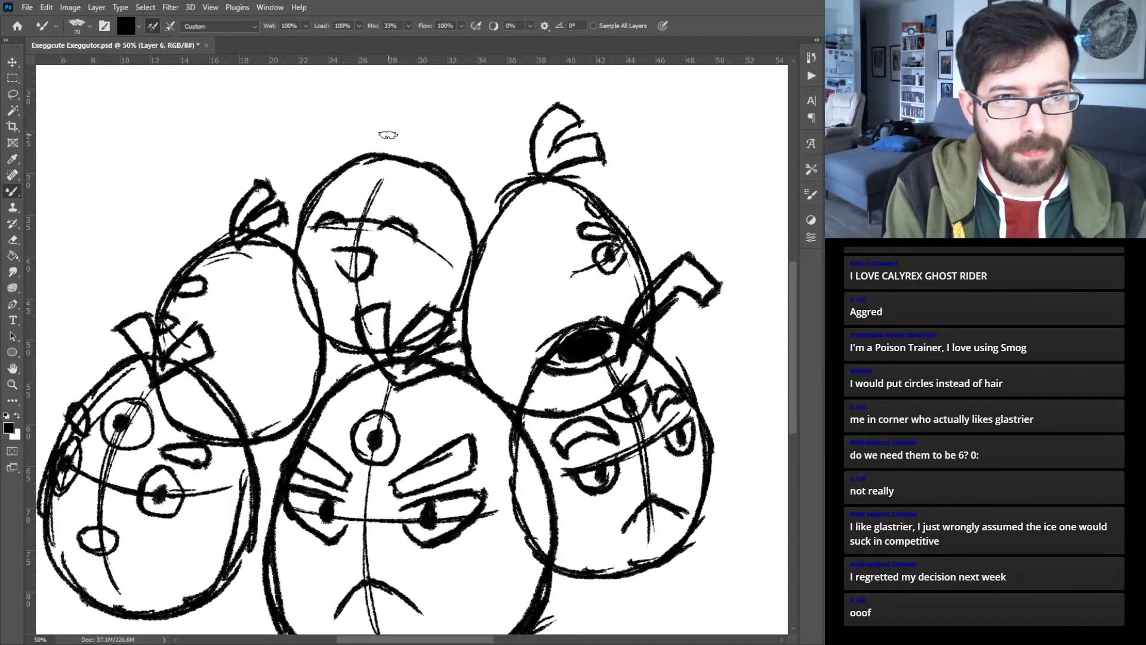
# - Sketch a curved, split leafy tuft on top of the back middle egg
pyautogui.moveTo(381, 153)
pyautogui.mouseDown()
pyautogui.moveTo(378, 128)
pyautogui.moveTo(381, 146)
pyautogui.moveTo(397, 95)
pyautogui.mouseUp()
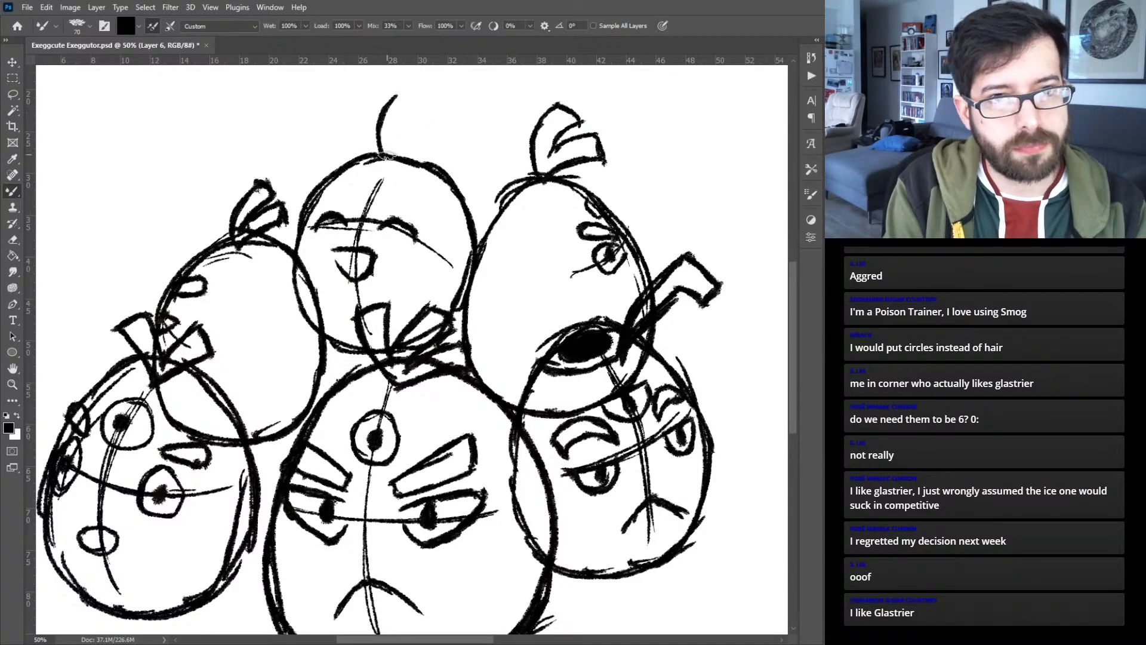
pyautogui.moveTo(391, 150)
pyautogui.mouseDown()
pyautogui.moveTo(410, 123)
pyautogui.moveTo(431, 113)
pyautogui.moveTo(437, 131)
pyautogui.moveTo(392, 133)
pyautogui.moveTo(409, 106)
pyautogui.moveTo(390, 131)
pyautogui.moveTo(420, 104)
pyautogui.mouseUp()
pyautogui.moveTo(421, 104); pyautogui.dragTo(395, 93)
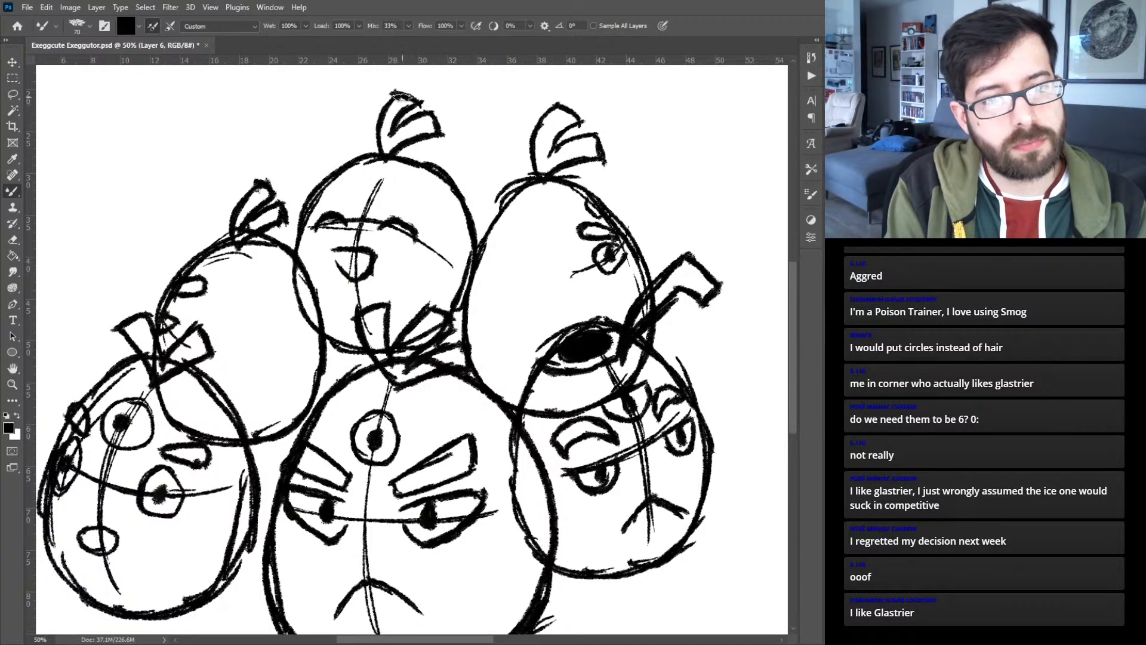
# - Add a closed, arched third eye to the back middle egg's forehead, flanked by two small oval eyebrows
pyautogui.moveTo(364, 182)
pyautogui.mouseDown()
pyautogui.moveTo(437, 227)
pyautogui.moveTo(434, 201)
pyautogui.moveTo(444, 218)
pyautogui.moveTo(434, 227)
pyautogui.mouseUp()
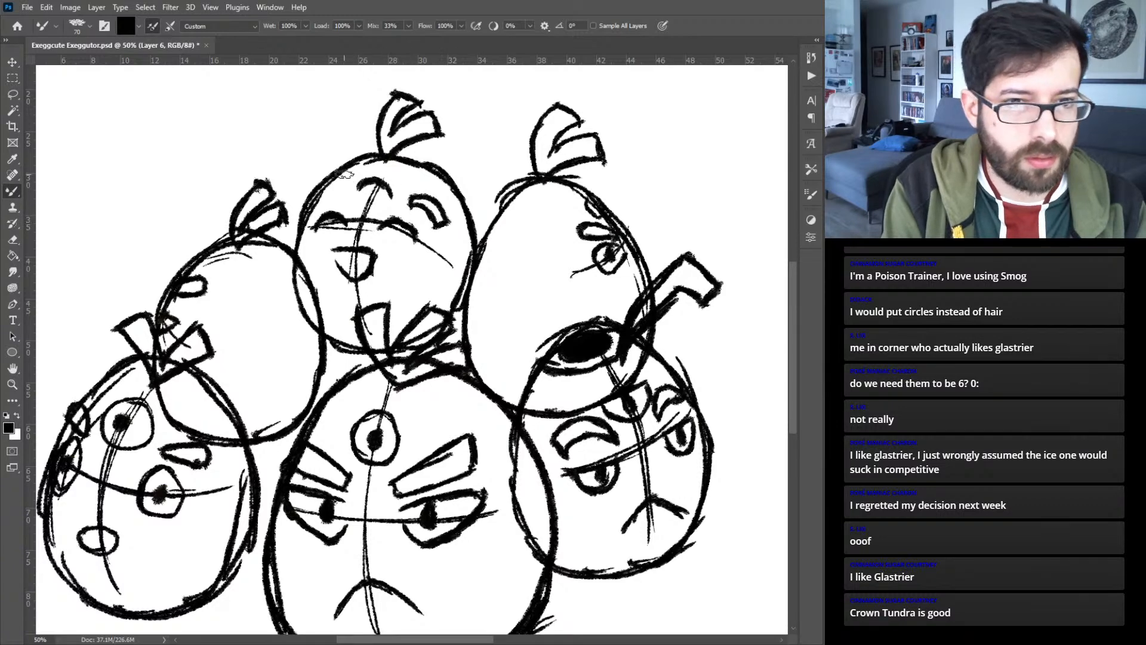
pyautogui.hotkey('ctrl', 'z')
pyautogui.hotkey('ctrl', 'z')
pyautogui.hotkey('ctrl', 'z')
pyautogui.hotkey('ctrl', 'z')
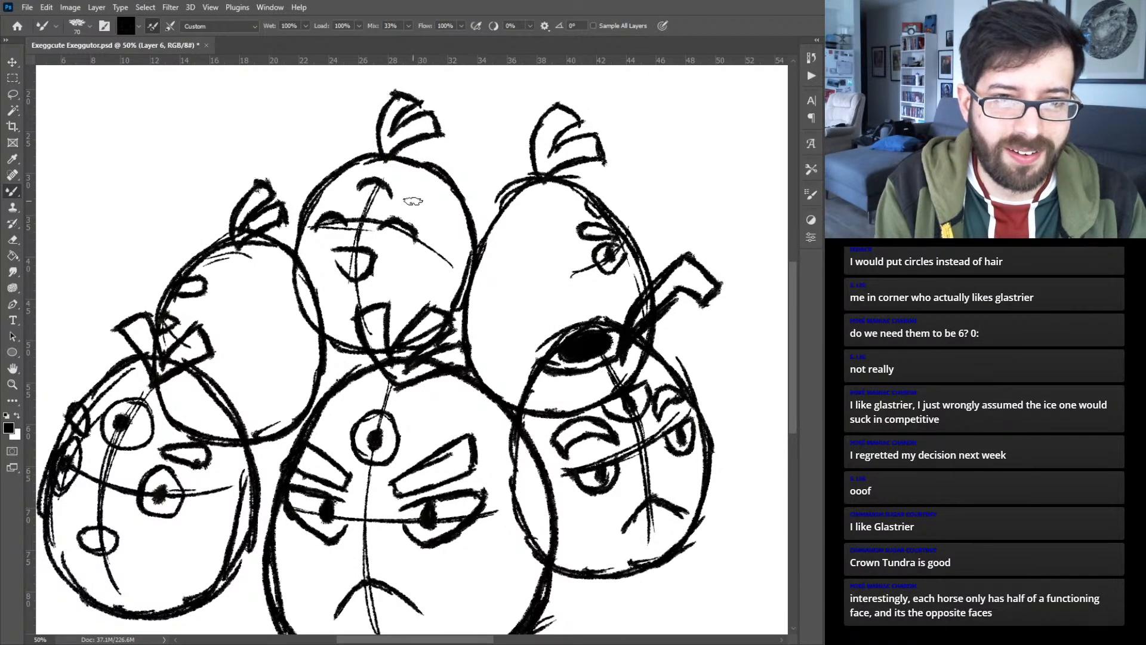
pyautogui.moveTo(410, 203)
pyautogui.mouseDown()
pyautogui.moveTo(401, 208)
pyautogui.moveTo(427, 209)
pyautogui.moveTo(403, 203)
pyautogui.mouseUp()
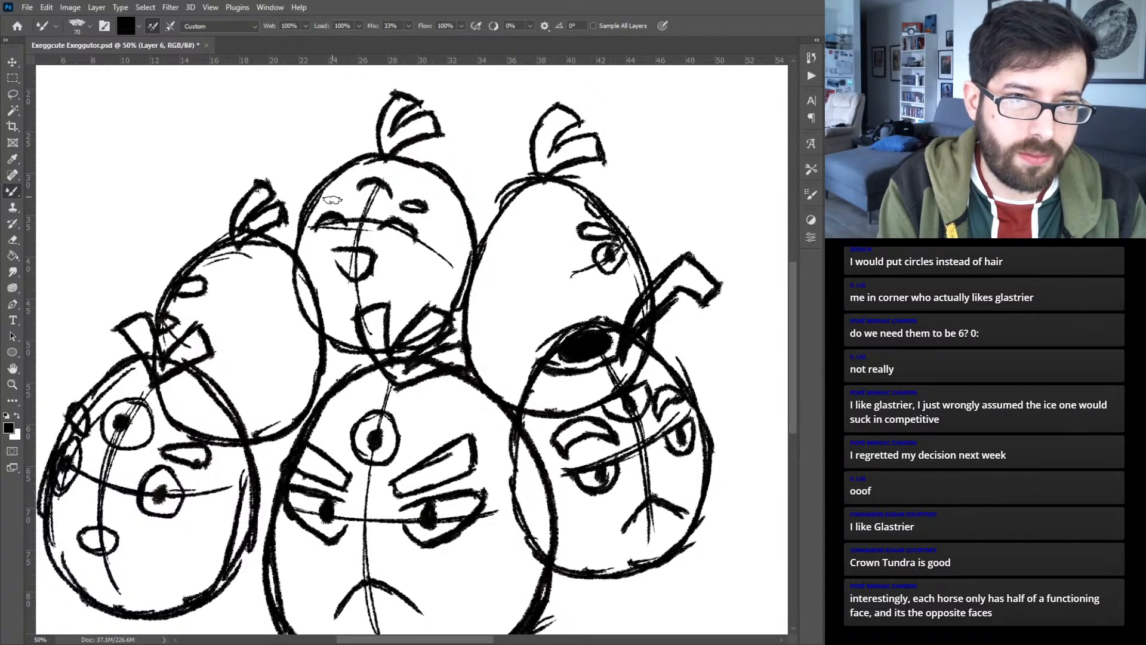
pyautogui.moveTo(327, 191)
pyautogui.mouseDown()
pyautogui.moveTo(344, 197)
pyautogui.moveTo(334, 201)
pyautogui.mouseUp()
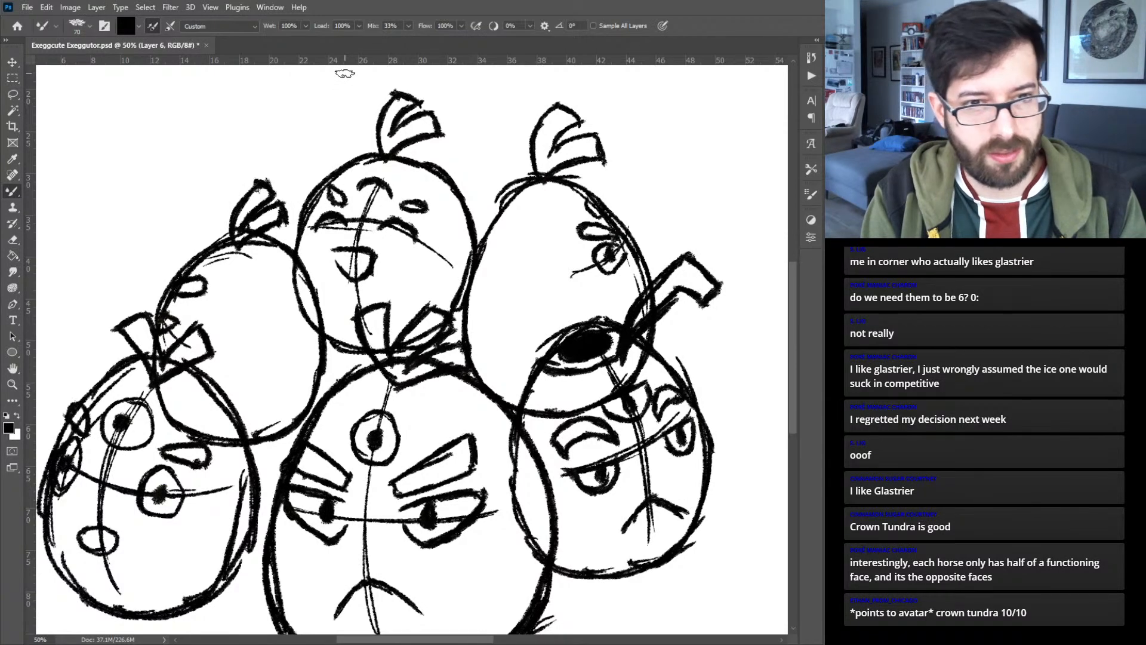
# - Shade the inside of the open mouths black on the back middle egg and the lower left egg
pyautogui.moveTo(334, 256)
pyautogui.mouseDown()
pyautogui.moveTo(347, 269)
pyautogui.moveTo(371, 260)
pyautogui.mouseUp()
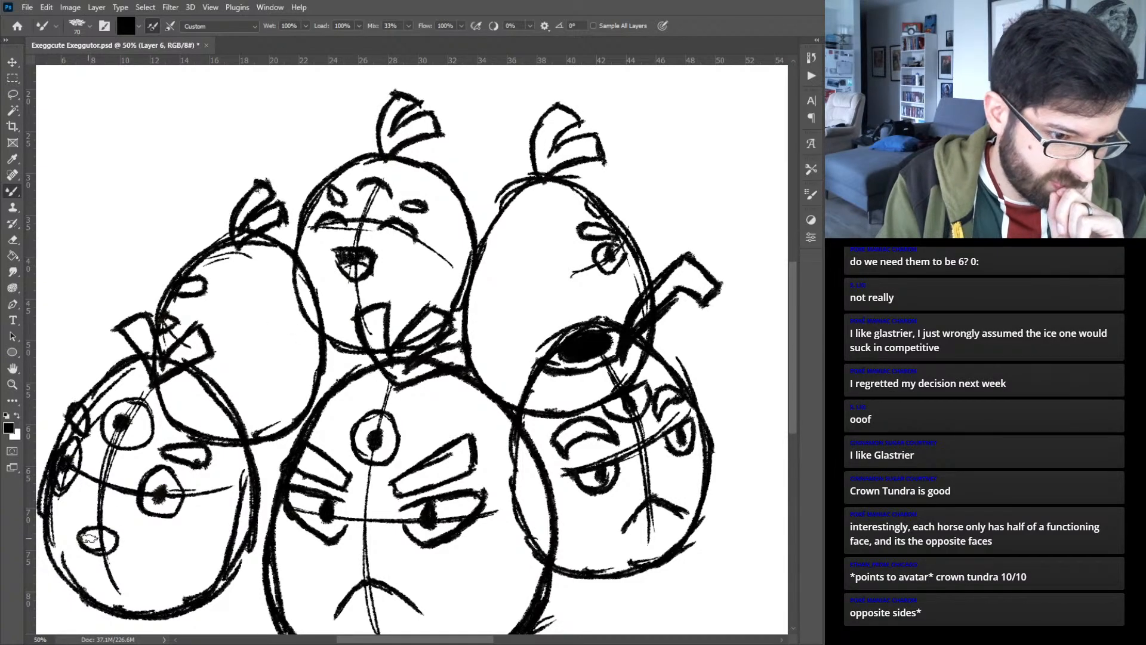
pyautogui.press('v')
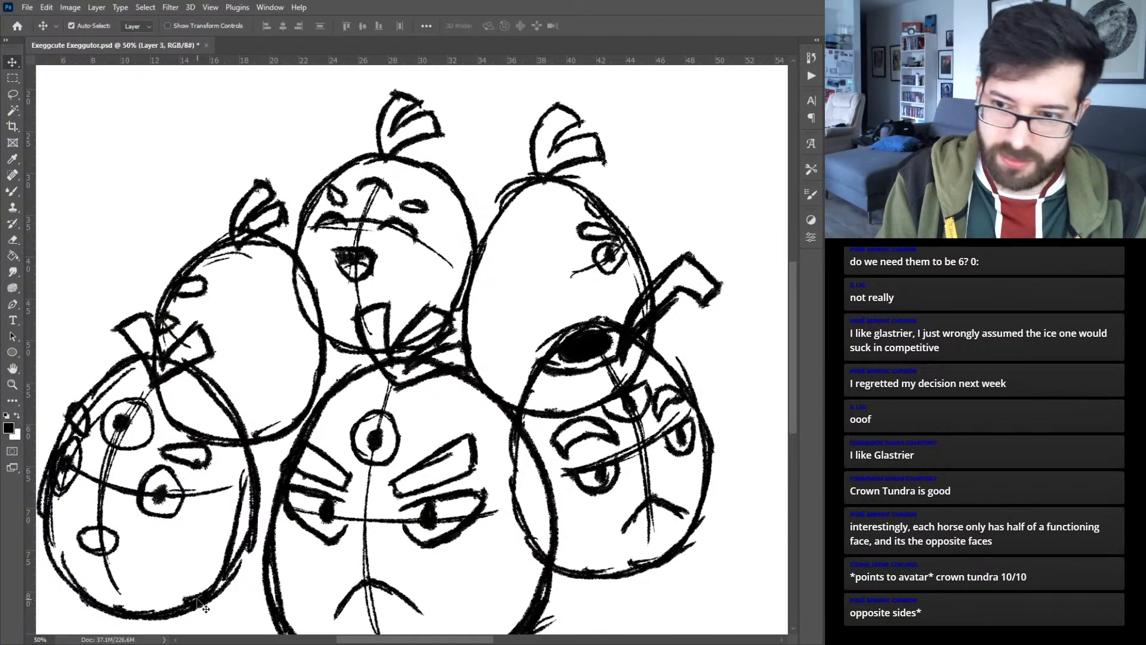
pyautogui.press('b')
pyautogui.moveTo(88, 539)
pyautogui.mouseDown()
pyautogui.moveTo(114, 544)
pyautogui.moveTo(84, 534)
pyautogui.moveTo(116, 537)
pyautogui.moveTo(100, 518)
pyautogui.mouseUp()
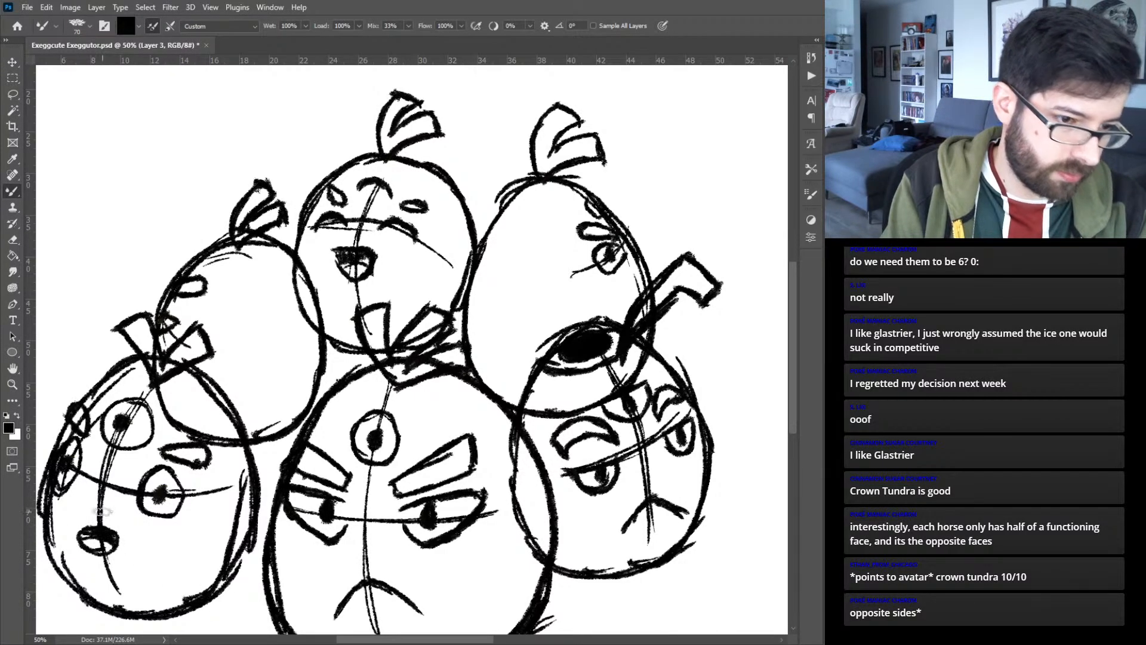
pyautogui.hotkey('ctrl', '-')
pyautogui.hotkey('ctrl', '-')
pyautogui.hotkey('ctrl', '-')
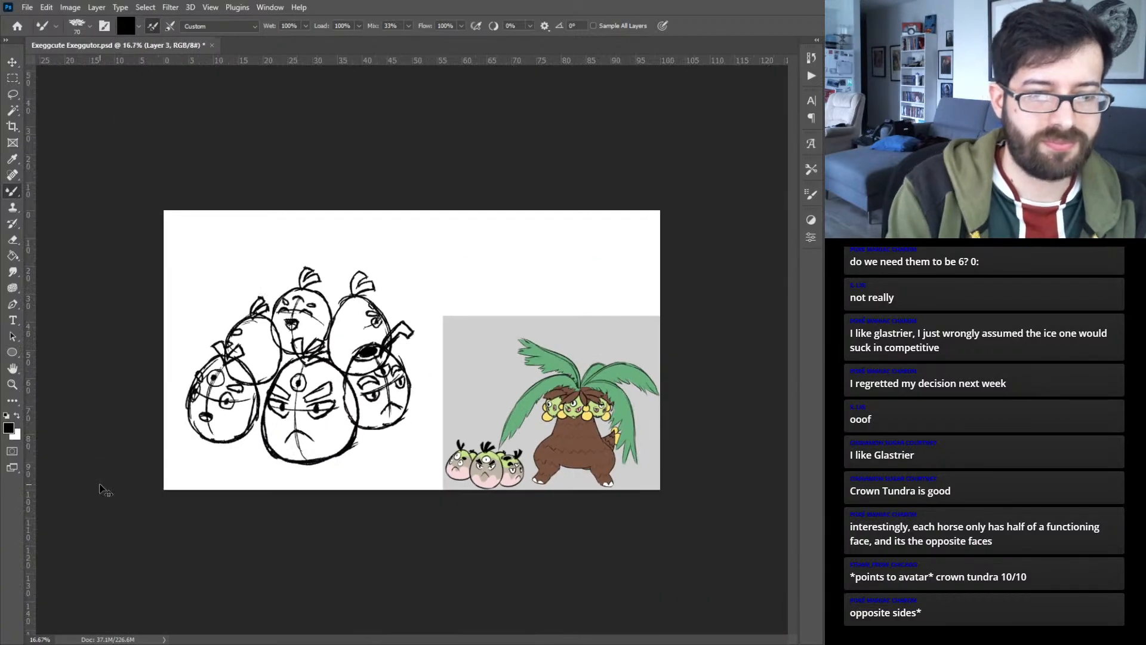
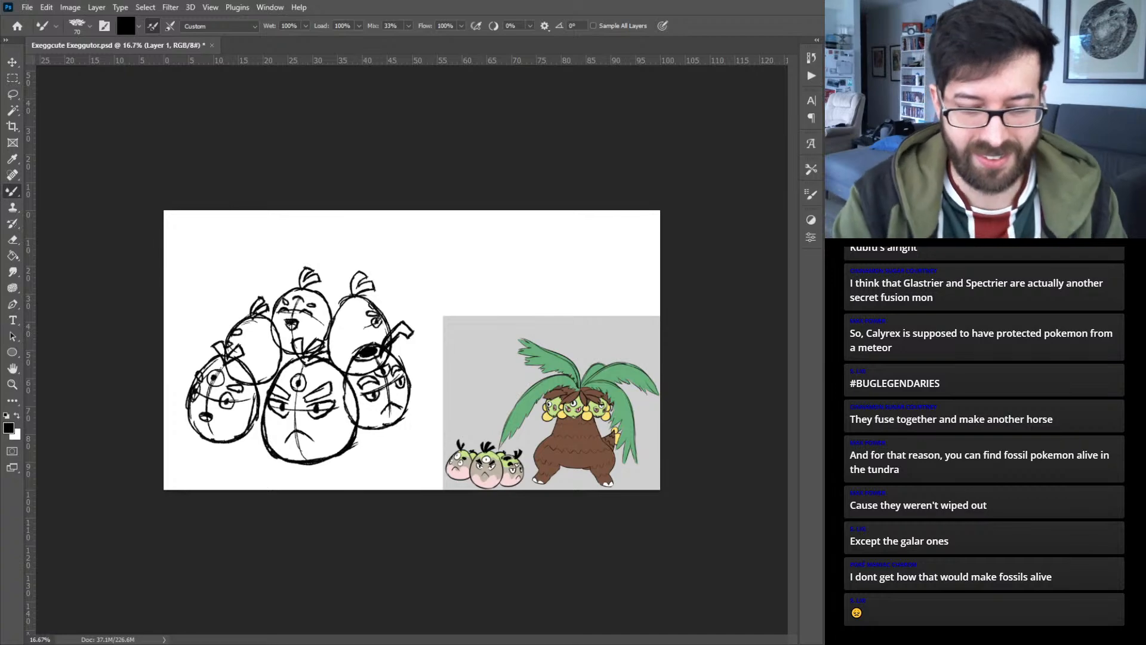
# - Spread out the egg cluster by moving the lower right, back middle and back left eggs outward
pyautogui.hotkey('ctrl', '+')
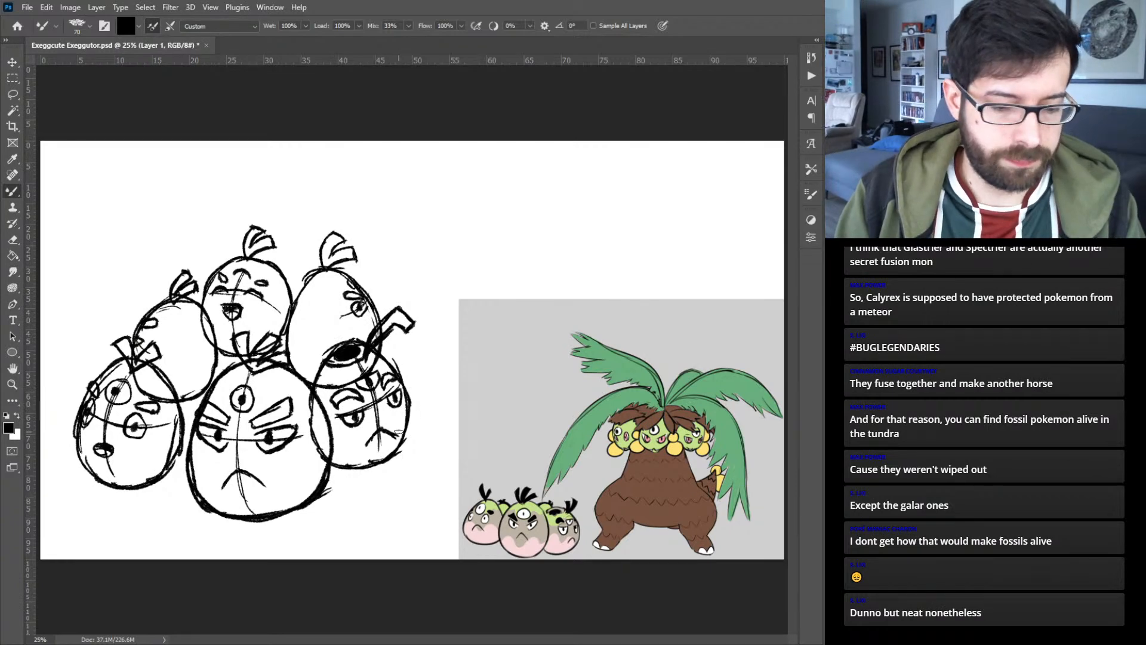
pyautogui.press('v')
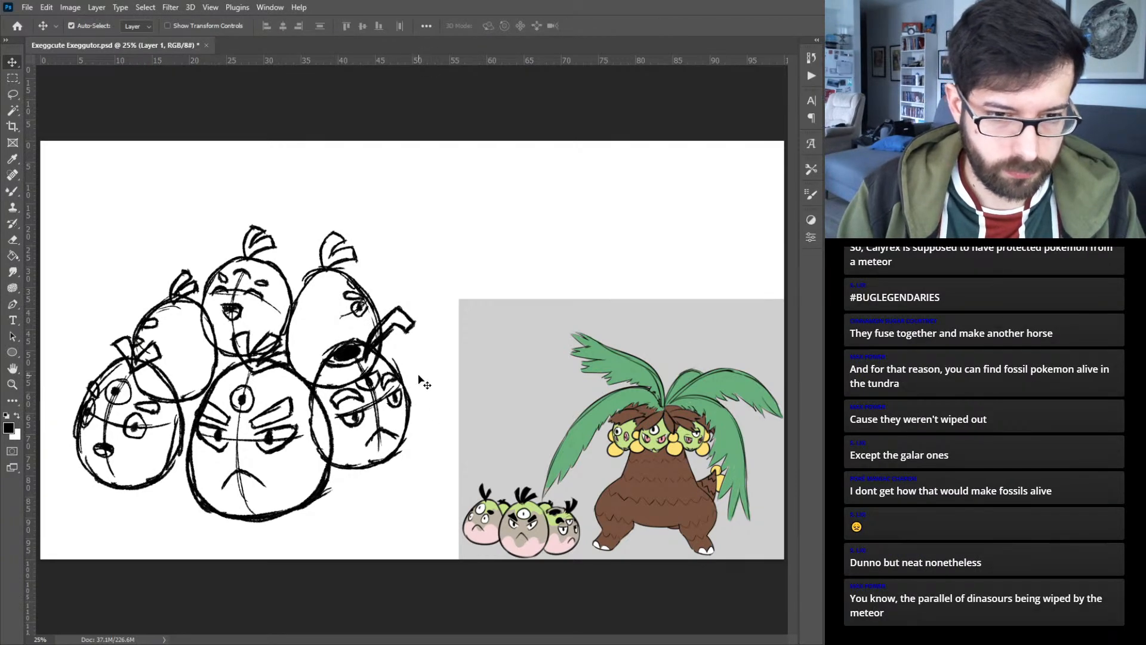
pyautogui.click(409, 401)
pyautogui.moveTo(407, 397); pyautogui.dragTo(411, 388)
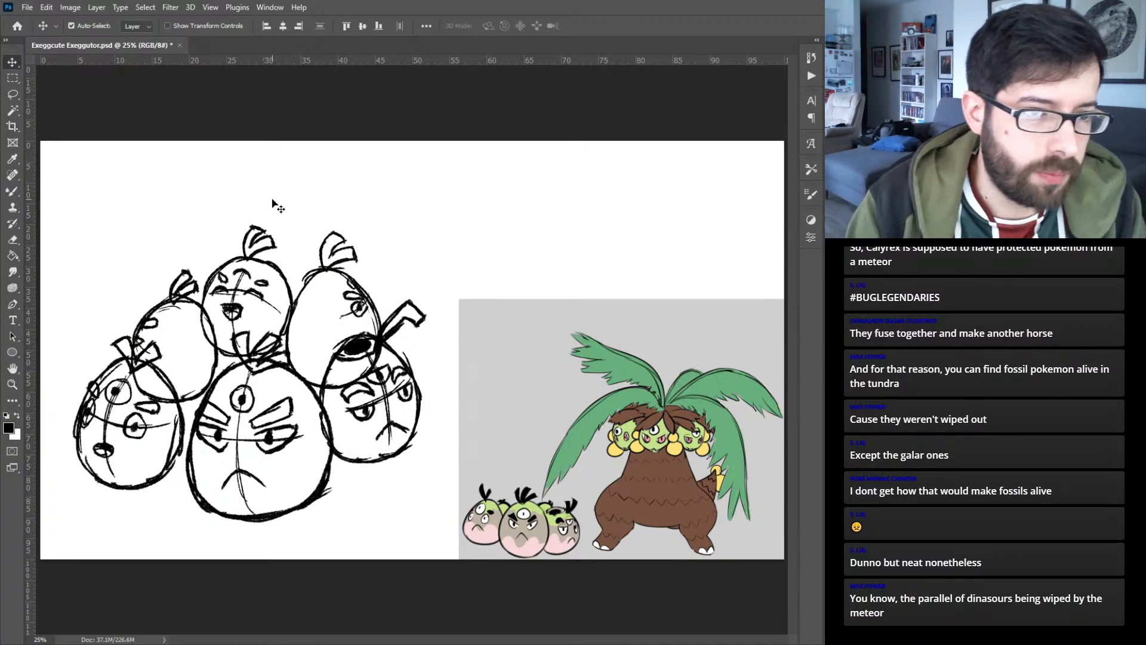
pyautogui.hotkey('ctrl', 'd')
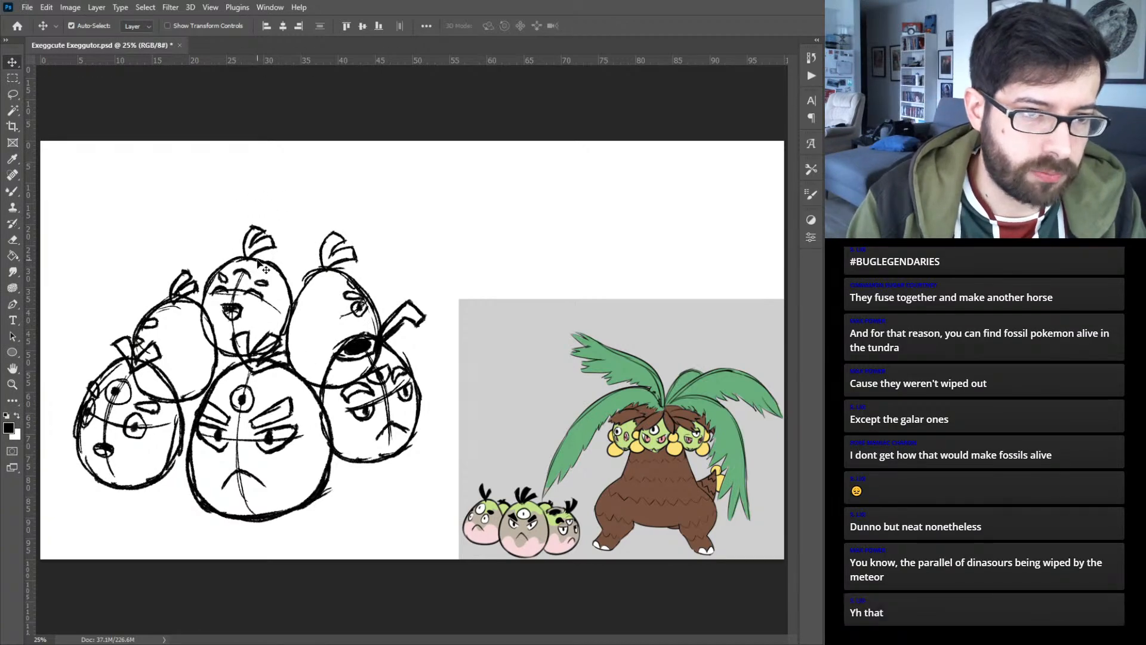
pyautogui.moveTo(272, 272); pyautogui.dragTo(268, 254)
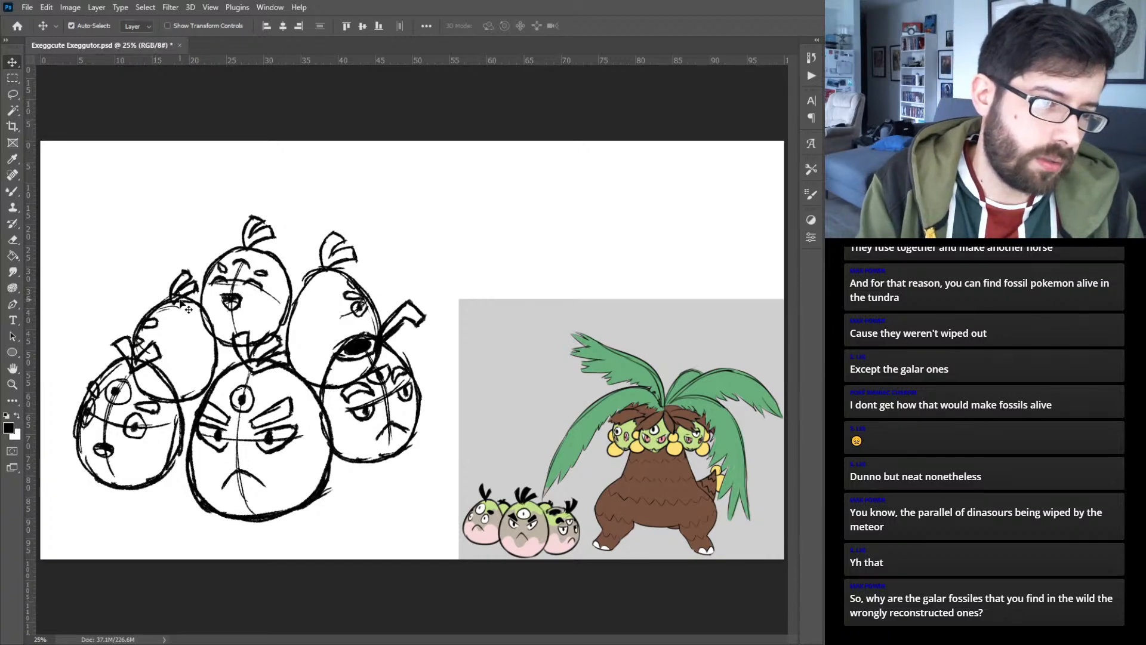
pyautogui.moveTo(188, 309); pyautogui.dragTo(175, 288)
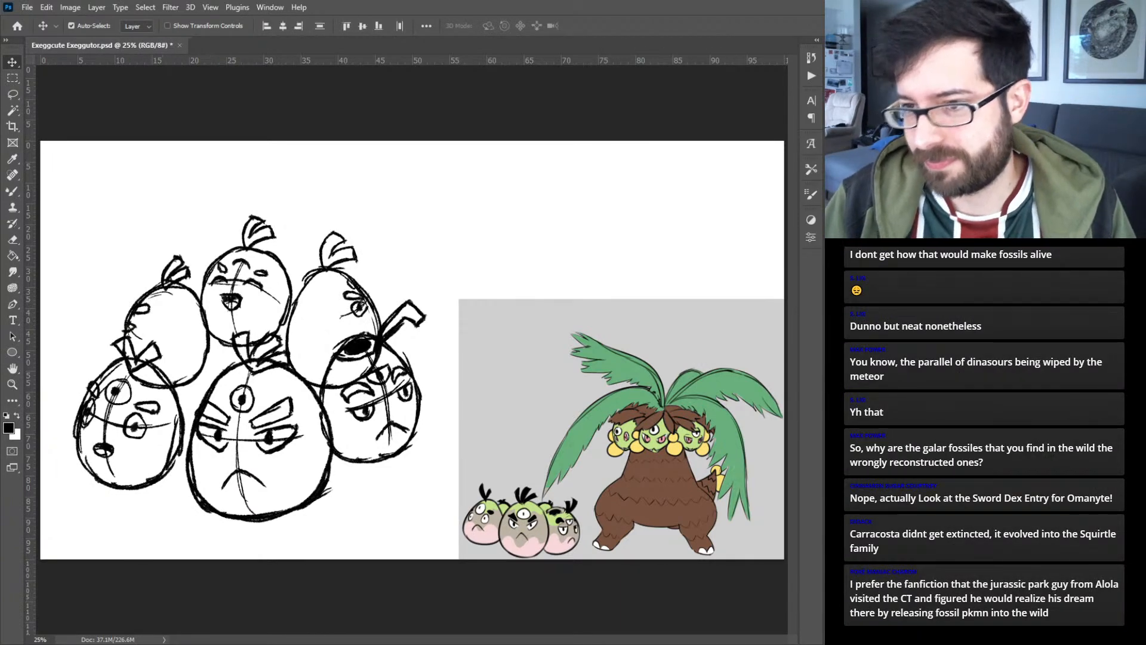
# - Combine the egg sketch layers as Sketch 1 at 30% opacity, with a new layer for the line art
pyautogui.hotkey('ctrl', 'g')
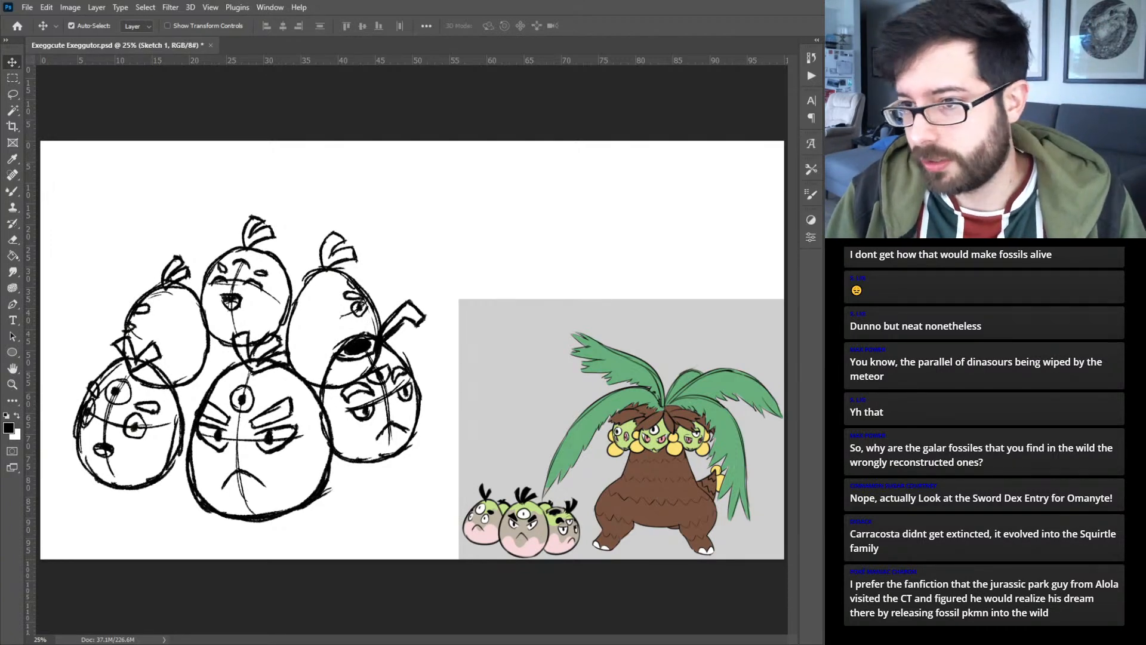
pyautogui.press('3')
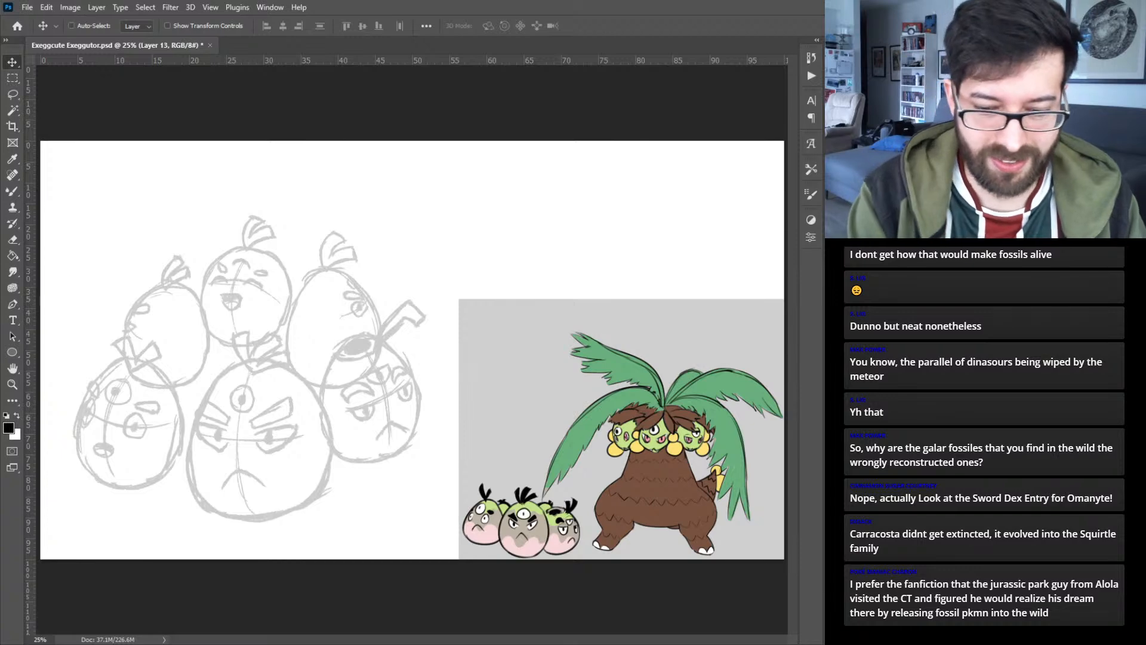
# - Ink the front egg's tuft as three squared leaves fanning out from a V-shaped base, following the faded sketch
pyautogui.hotkey('ctrl', '+')
pyautogui.hotkey('ctrl', '+')
pyautogui.moveTo(309, 342); pyautogui.dragTo(563, 205)
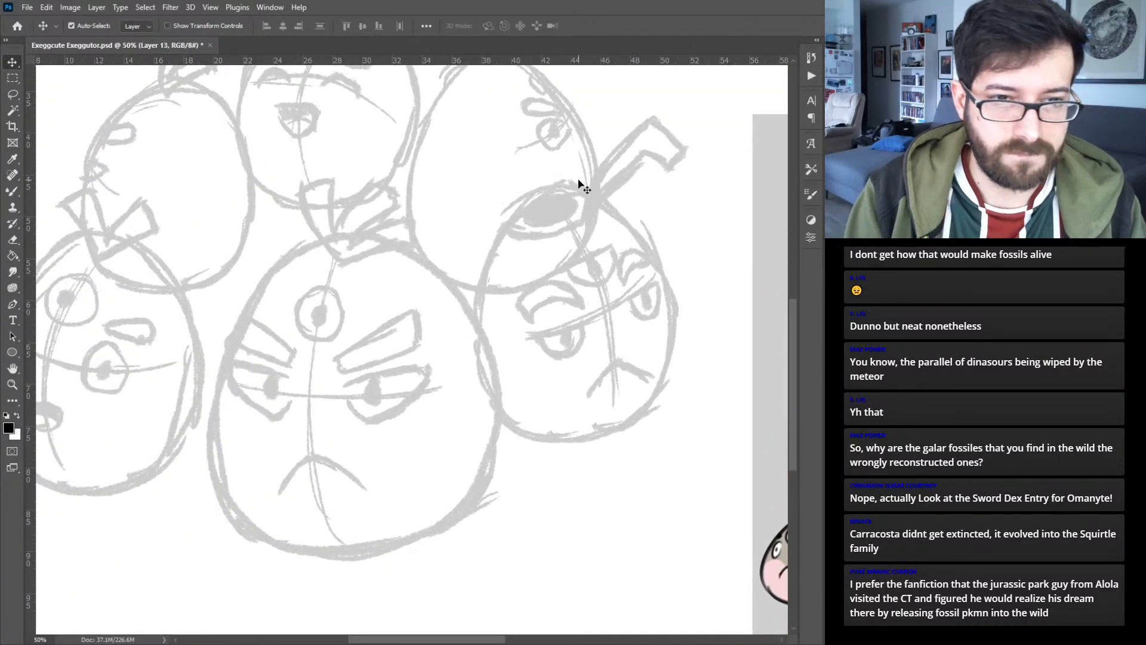
pyautogui.hotkey('ctrl', '+')
pyautogui.moveTo(442, 218); pyautogui.dragTo(452, 314)
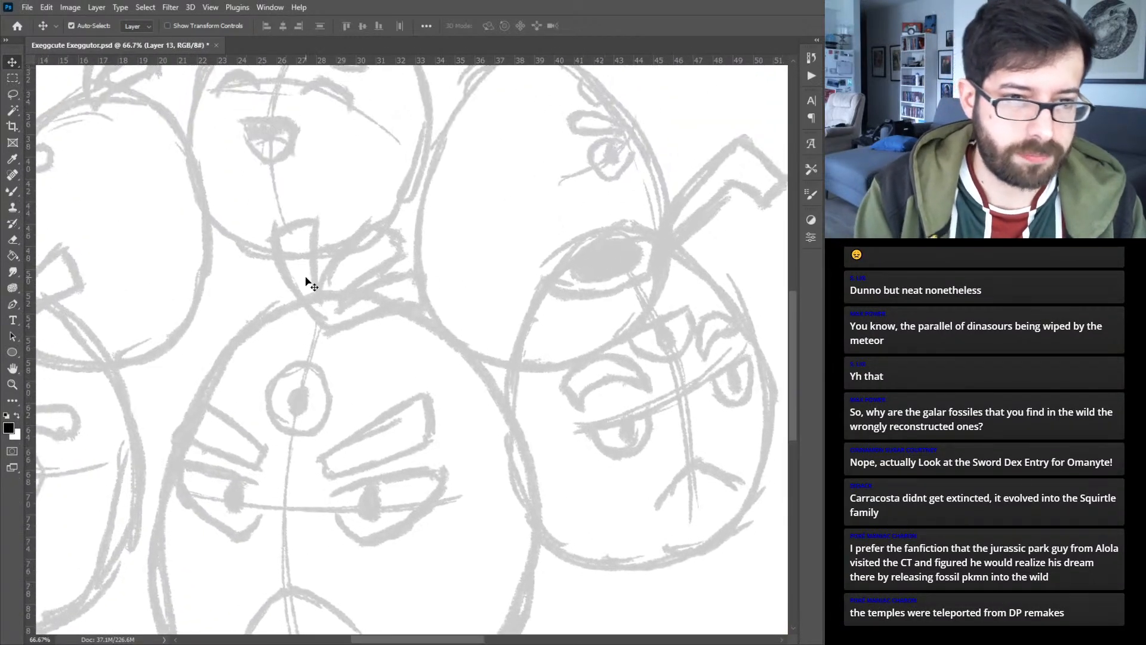
pyautogui.press('b')
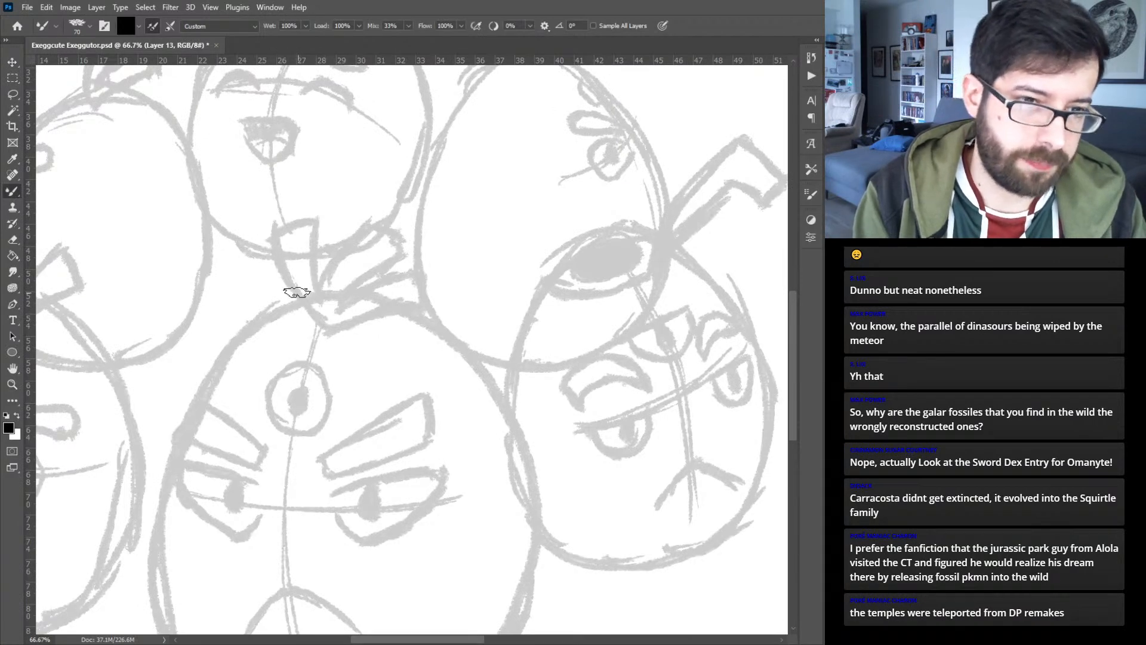
pyautogui.moveTo(252, 254)
pyautogui.mouseDown()
pyautogui.moveTo(317, 327)
pyautogui.moveTo(322, 312)
pyautogui.moveTo(352, 326)
pyautogui.moveTo(319, 331)
pyautogui.moveTo(385, 297)
pyautogui.mouseUp()
pyautogui.moveTo(316, 327); pyautogui.dragTo(423, 287)
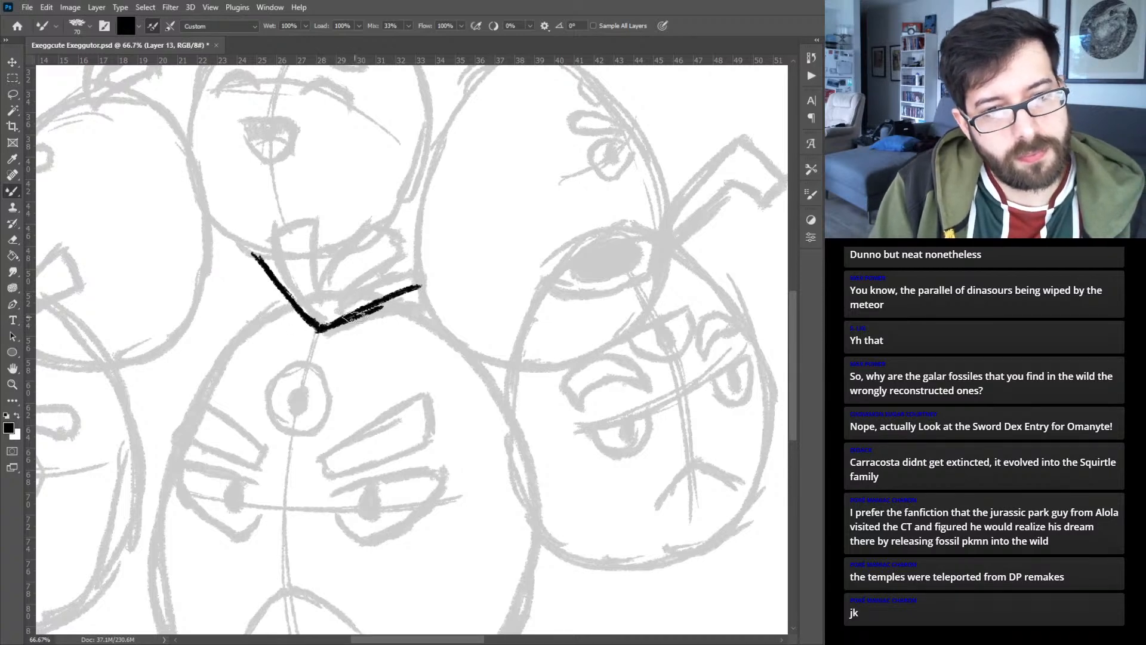
pyautogui.moveTo(345, 290)
pyautogui.mouseDown()
pyautogui.moveTo(400, 254)
pyautogui.moveTo(421, 251)
pyautogui.moveTo(423, 286)
pyautogui.mouseUp()
pyautogui.moveTo(323, 286); pyautogui.dragTo(348, 203)
pyautogui.moveTo(345, 288)
pyautogui.mouseDown()
pyautogui.moveTo(395, 226)
pyautogui.moveTo(346, 202)
pyautogui.moveTo(371, 217)
pyautogui.moveTo(334, 204)
pyautogui.mouseUp()
pyautogui.moveTo(325, 289)
pyautogui.mouseDown()
pyautogui.moveTo(299, 233)
pyautogui.moveTo(318, 275)
pyautogui.moveTo(288, 231)
pyautogui.moveTo(254, 255)
pyautogui.mouseUp()
pyautogui.moveTo(254, 258)
pyautogui.mouseDown()
pyautogui.moveTo(287, 238)
pyautogui.moveTo(323, 291)
pyautogui.mouseUp()
pyautogui.moveTo(289, 235); pyautogui.dragTo(323, 291)
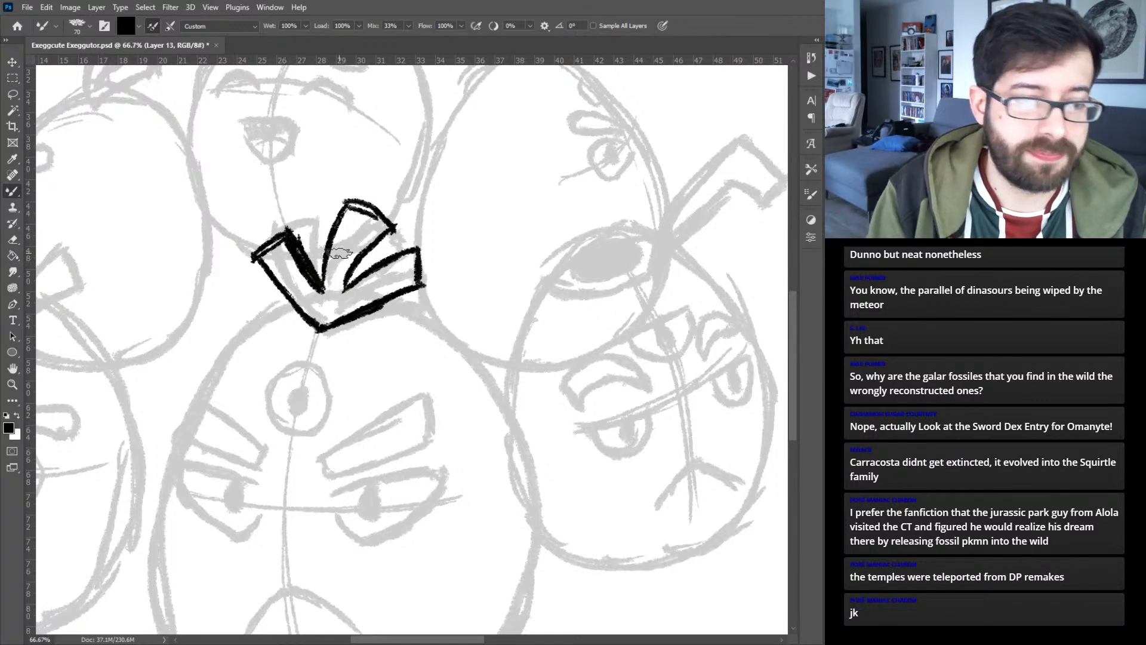
# - Ink the front egg's body outline as one closed contour from the tuft around the underside, refining the sketch
pyautogui.moveTo(351, 384); pyautogui.dragTo(448, 257)
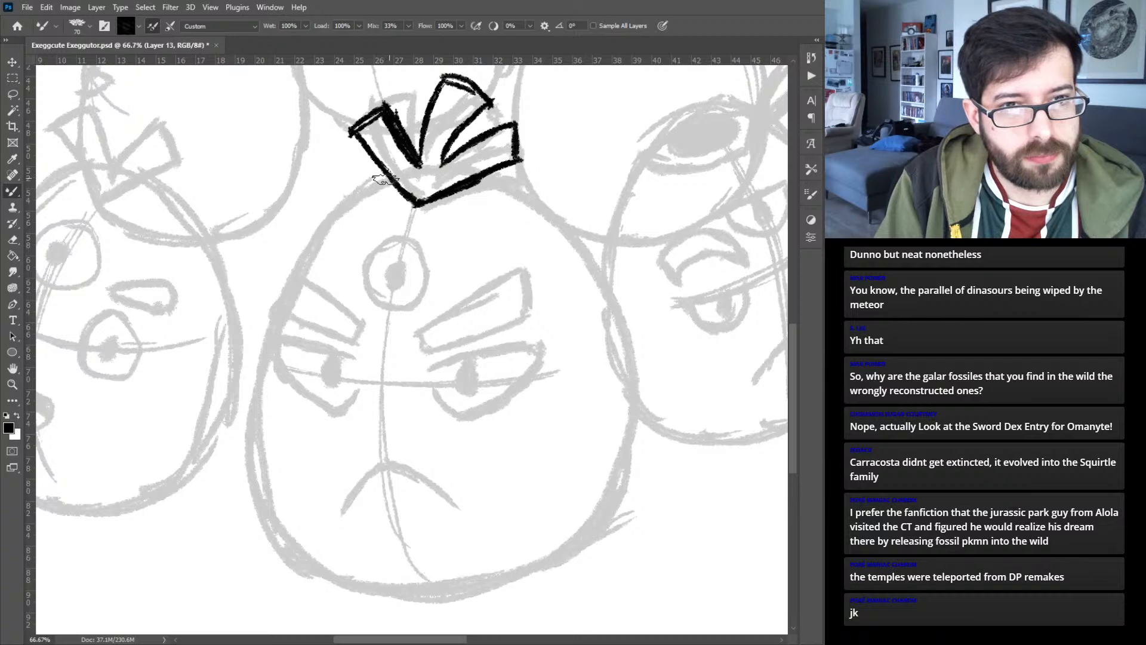
pyautogui.moveTo(377, 180)
pyautogui.mouseDown()
pyautogui.moveTo(335, 206)
pyautogui.moveTo(301, 263)
pyautogui.mouseUp()
pyautogui.moveTo(336, 213); pyautogui.dragTo(268, 321)
pyautogui.moveTo(316, 248); pyautogui.dragTo(258, 357)
pyautogui.moveTo(301, 275)
pyautogui.mouseDown()
pyautogui.moveTo(245, 400)
pyautogui.moveTo(250, 423)
pyautogui.mouseUp()
pyautogui.moveTo(280, 296)
pyautogui.mouseDown()
pyautogui.moveTo(246, 400)
pyautogui.moveTo(268, 513)
pyautogui.moveTo(251, 476)
pyautogui.moveTo(327, 568)
pyautogui.mouseUp()
pyautogui.moveTo(261, 509)
pyautogui.mouseDown()
pyautogui.moveTo(342, 579)
pyautogui.moveTo(384, 589)
pyautogui.mouseUp()
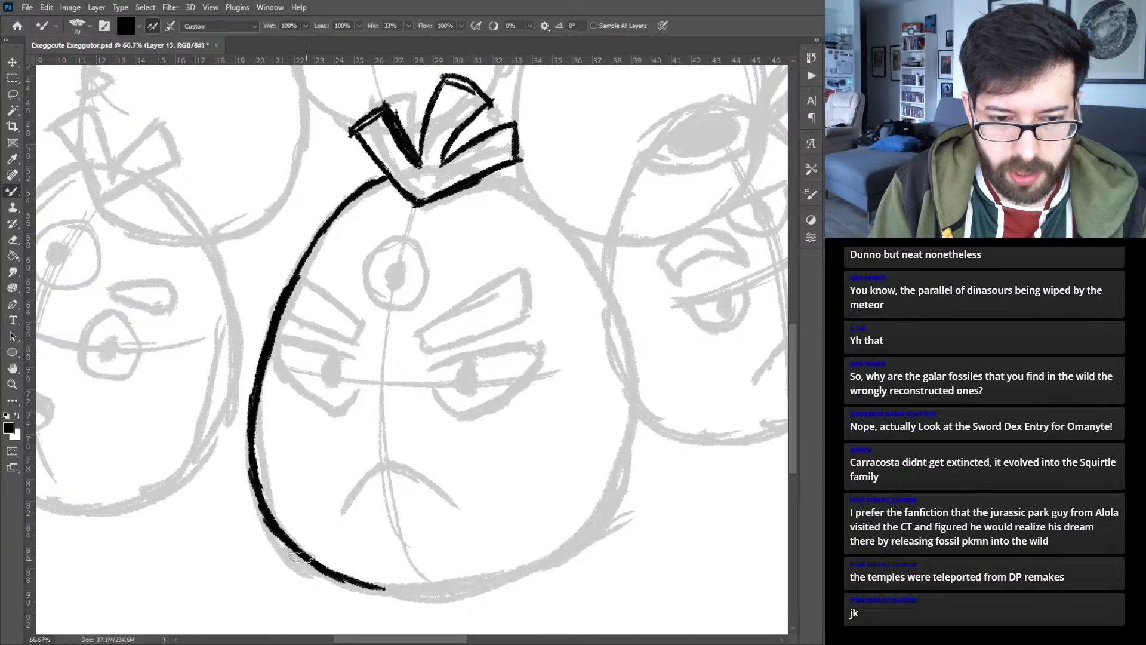
pyautogui.moveTo(312, 562); pyautogui.dragTo(408, 593)
pyautogui.moveTo(493, 178)
pyautogui.mouseDown()
pyautogui.moveTo(537, 199)
pyautogui.moveTo(525, 194)
pyautogui.moveTo(589, 259)
pyautogui.moveTo(579, 239)
pyautogui.moveTo(568, 233)
pyautogui.moveTo(605, 289)
pyautogui.mouseUp()
pyautogui.moveTo(568, 233); pyautogui.dragTo(628, 336)
pyautogui.moveTo(367, 587)
pyautogui.mouseDown()
pyautogui.moveTo(478, 590)
pyautogui.moveTo(550, 566)
pyautogui.moveTo(521, 575)
pyautogui.moveTo(597, 515)
pyautogui.moveTo(567, 548)
pyautogui.moveTo(627, 451)
pyautogui.moveTo(604, 509)
pyautogui.moveTo(634, 422)
pyautogui.moveTo(623, 477)
pyautogui.moveTo(629, 363)
pyautogui.moveTo(639, 424)
pyautogui.moveTo(634, 435)
pyautogui.moveTo(620, 315)
pyautogui.moveTo(632, 439)
pyautogui.moveTo(621, 339)
pyautogui.mouseUp()
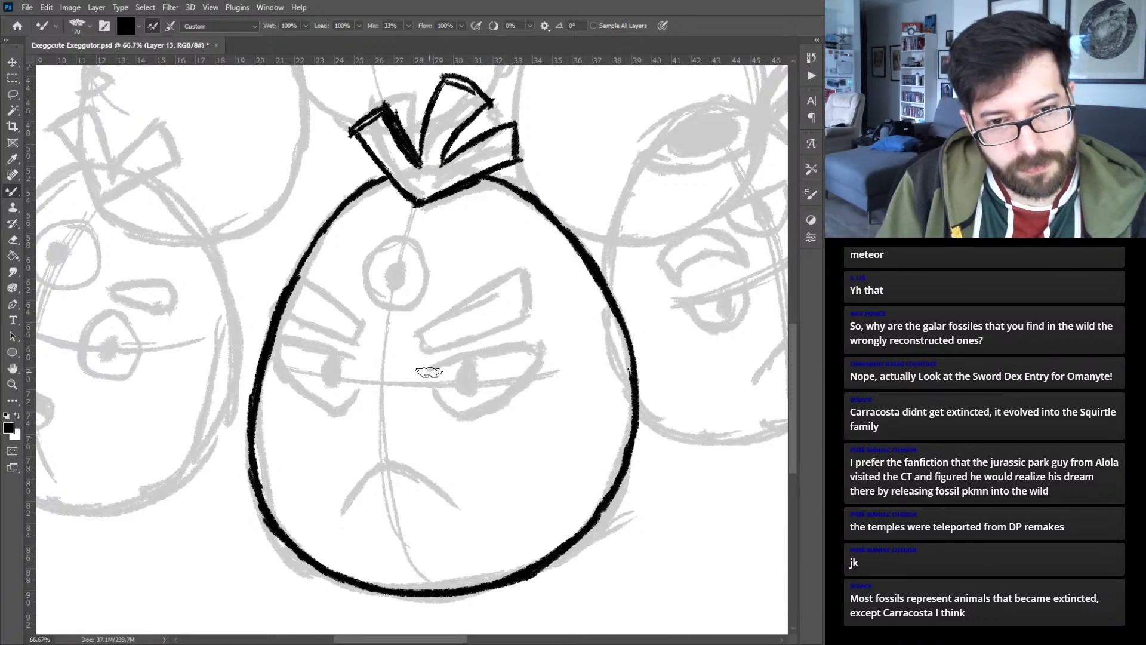
# - Ink the front egg's larger narrowed eye on the right side of its face, with an oval pupil and slanted eyebrow
pyautogui.moveTo(420, 373)
pyautogui.mouseDown()
pyautogui.moveTo(470, 354)
pyautogui.moveTo(427, 372)
pyautogui.moveTo(540, 352)
pyautogui.mouseUp()
pyautogui.moveTo(430, 394)
pyautogui.mouseDown()
pyautogui.moveTo(478, 415)
pyautogui.moveTo(453, 414)
pyautogui.moveTo(537, 377)
pyautogui.mouseUp()
pyautogui.moveTo(475, 408)
pyautogui.mouseDown()
pyautogui.moveTo(540, 370)
pyautogui.moveTo(526, 373)
pyautogui.moveTo(540, 355)
pyautogui.mouseUp()
pyautogui.moveTo(463, 366)
pyautogui.mouseDown()
pyautogui.moveTo(460, 385)
pyautogui.moveTo(469, 365)
pyautogui.mouseUp()
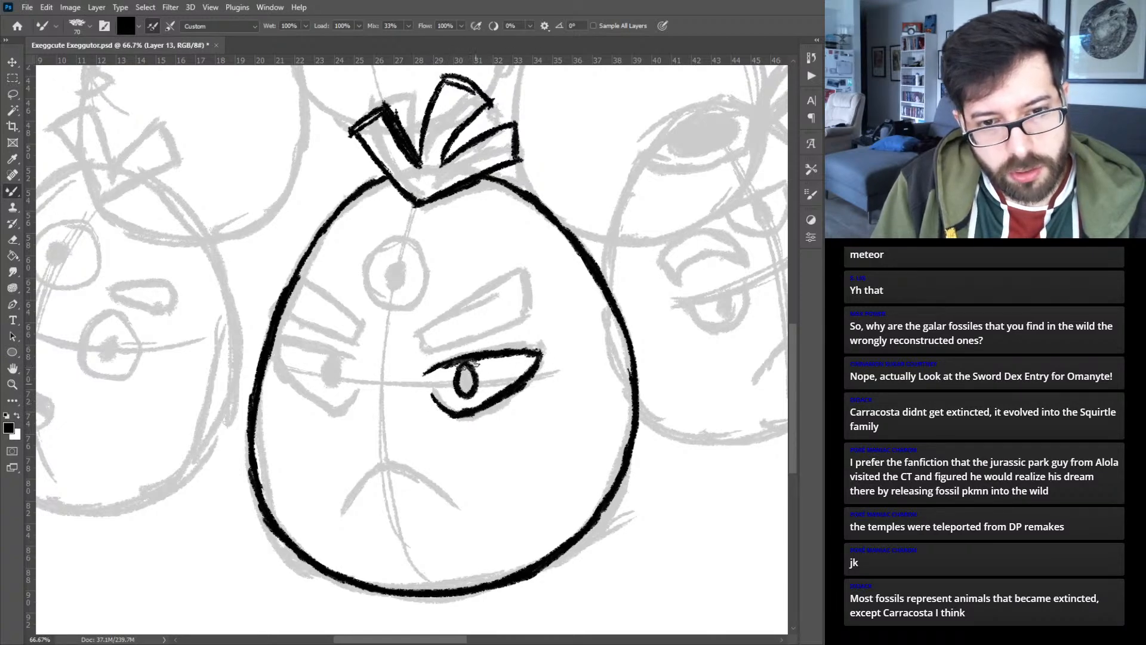
pyautogui.moveTo(409, 328)
pyautogui.mouseDown()
pyautogui.moveTo(423, 347)
pyautogui.moveTo(419, 334)
pyautogui.moveTo(455, 306)
pyautogui.moveTo(422, 329)
pyautogui.moveTo(510, 279)
pyautogui.moveTo(421, 344)
pyautogui.moveTo(514, 326)
pyautogui.moveTo(524, 278)
pyautogui.mouseUp()
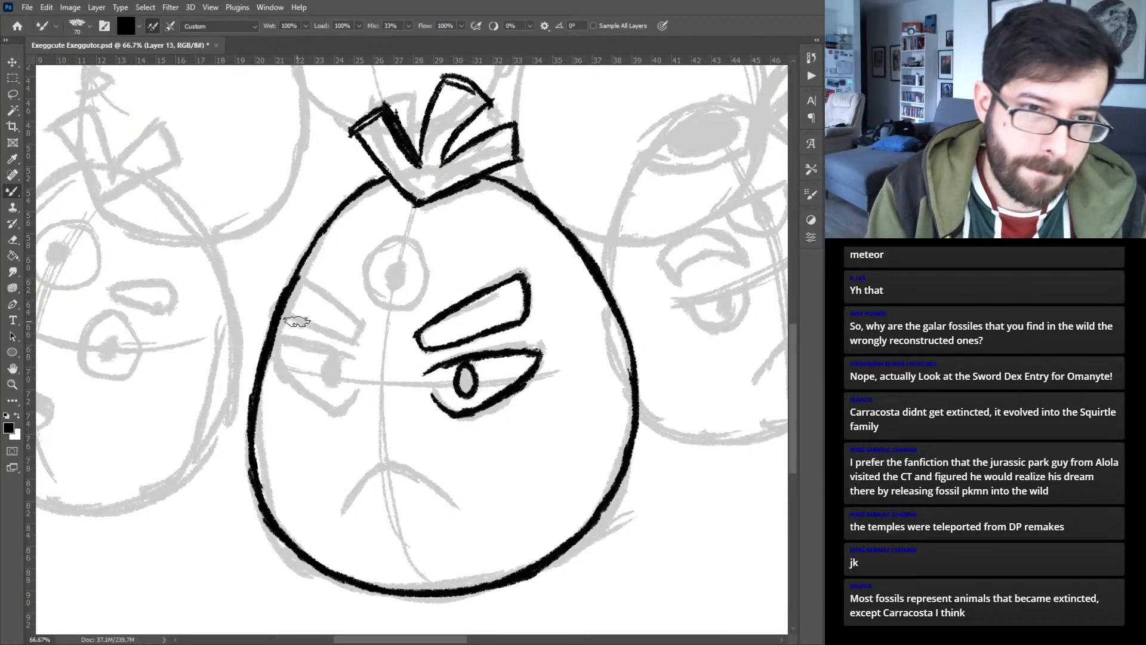
# - Ink the matching narrowed eye, oval pupil and slanted eyebrow on the left side of the front egg's face
pyautogui.moveTo(361, 363)
pyautogui.mouseDown()
pyautogui.moveTo(300, 341)
pyautogui.moveTo(321, 348)
pyautogui.moveTo(276, 347)
pyautogui.moveTo(312, 400)
pyautogui.moveTo(302, 390)
pyautogui.moveTo(325, 407)
pyautogui.moveTo(357, 392)
pyautogui.mouseUp()
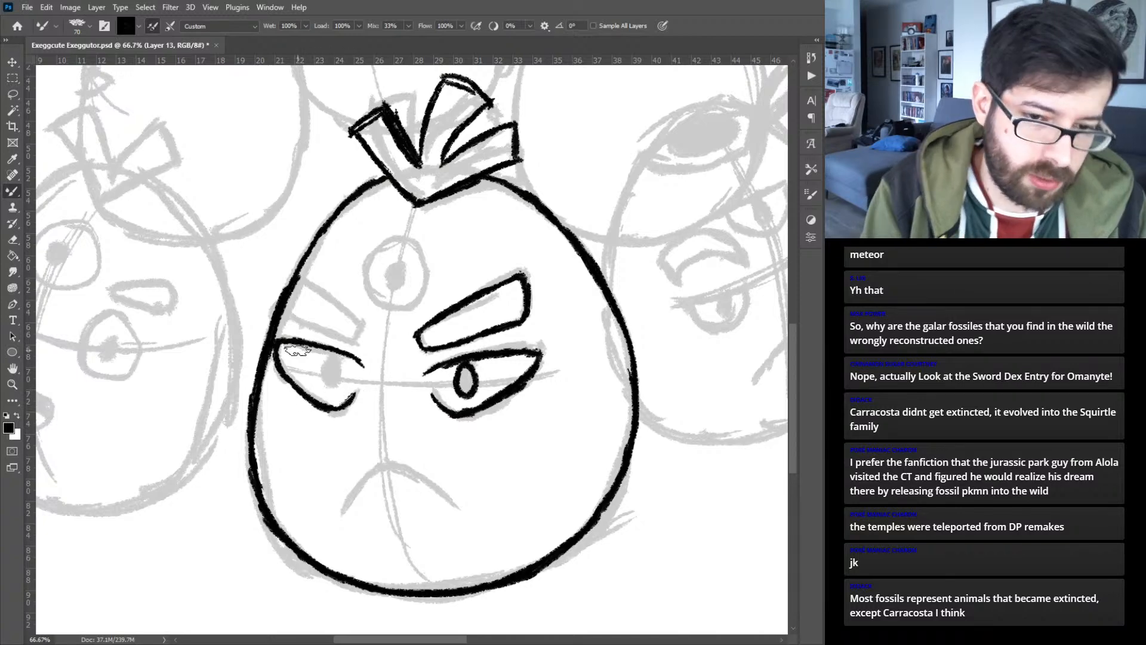
pyautogui.moveTo(336, 355); pyautogui.dragTo(331, 384)
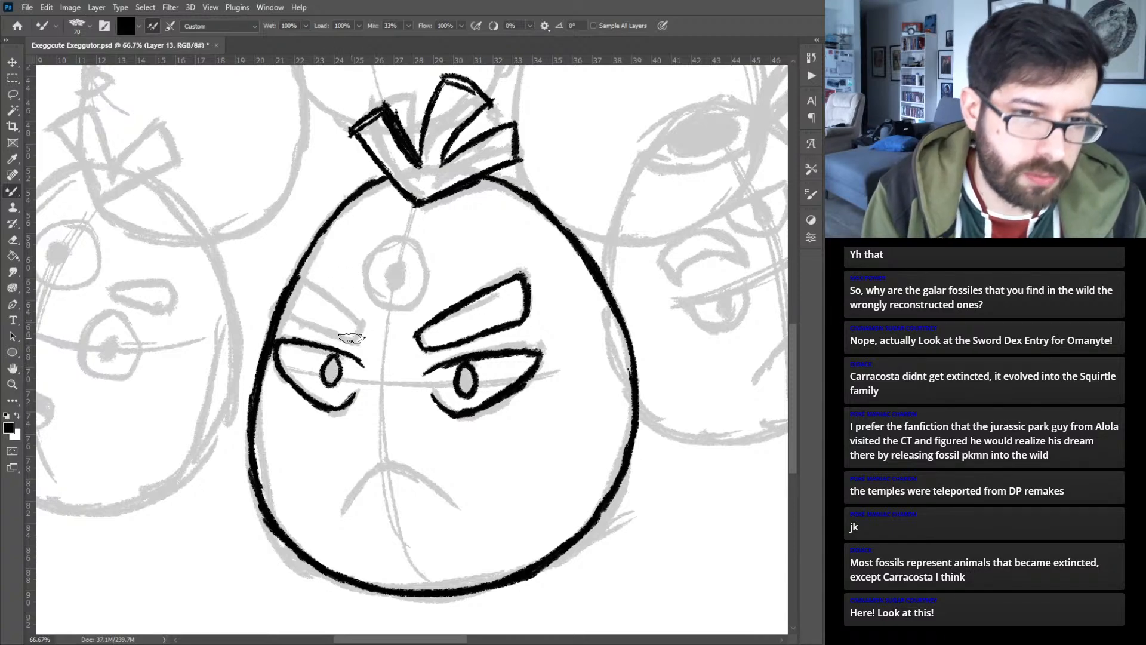
pyautogui.moveTo(357, 339)
pyautogui.mouseDown()
pyautogui.moveTo(316, 294)
pyautogui.moveTo(334, 300)
pyautogui.moveTo(293, 288)
pyautogui.moveTo(290, 316)
pyautogui.moveTo(360, 339)
pyautogui.mouseUp()
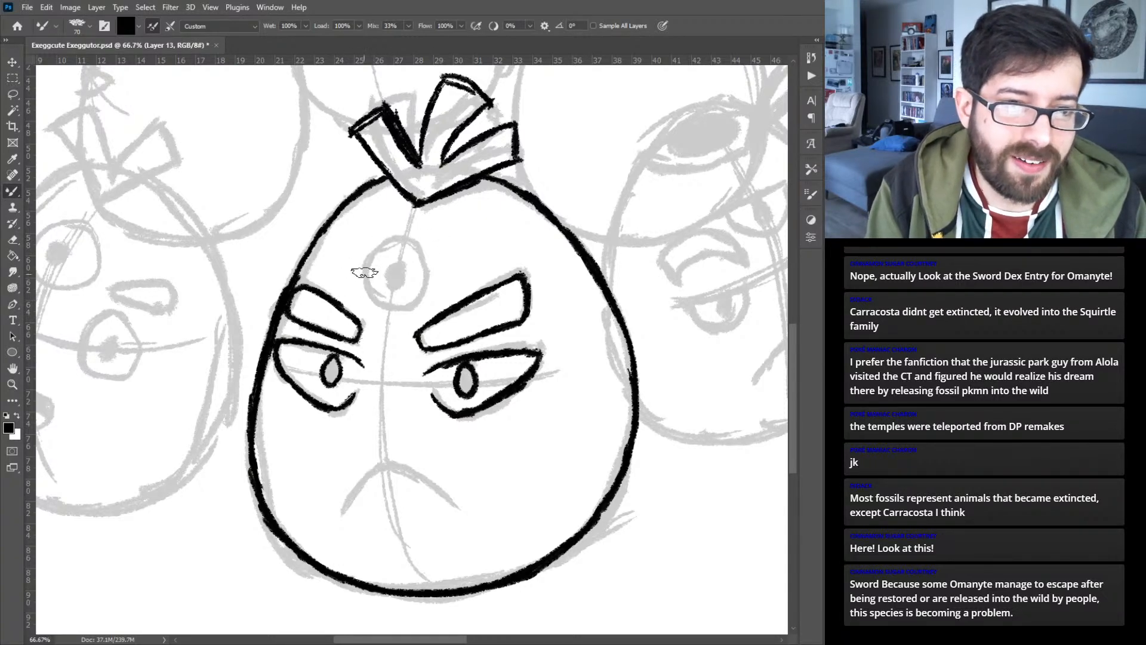
# - Ink the front egg's round forehead eye with its small pupil, and the arched frowning mouth
pyautogui.moveTo(397, 239)
pyautogui.mouseDown()
pyautogui.moveTo(372, 305)
pyautogui.moveTo(392, 307)
pyautogui.moveTo(371, 296)
pyautogui.moveTo(386, 242)
pyautogui.moveTo(361, 286)
pyautogui.moveTo(366, 300)
pyautogui.moveTo(399, 309)
pyautogui.moveTo(380, 309)
pyautogui.moveTo(415, 298)
pyautogui.moveTo(397, 310)
pyautogui.moveTo(425, 278)
pyautogui.moveTo(411, 302)
pyautogui.moveTo(421, 256)
pyautogui.moveTo(428, 278)
pyautogui.moveTo(418, 248)
pyautogui.mouseUp()
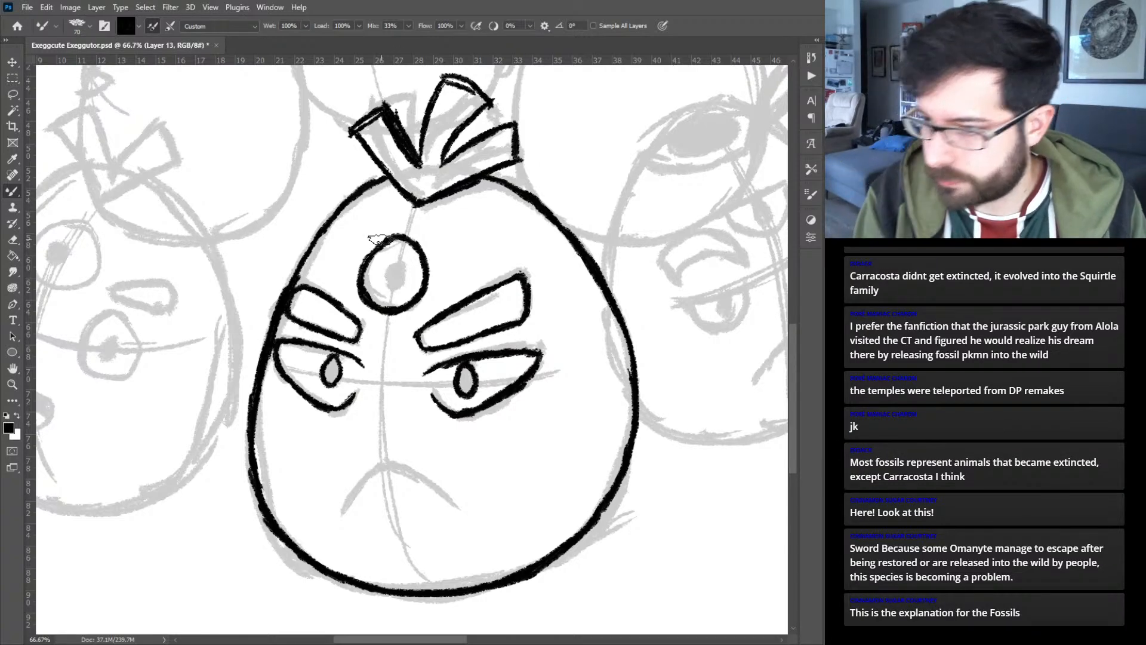
pyautogui.moveTo(393, 265); pyautogui.dragTo(385, 284)
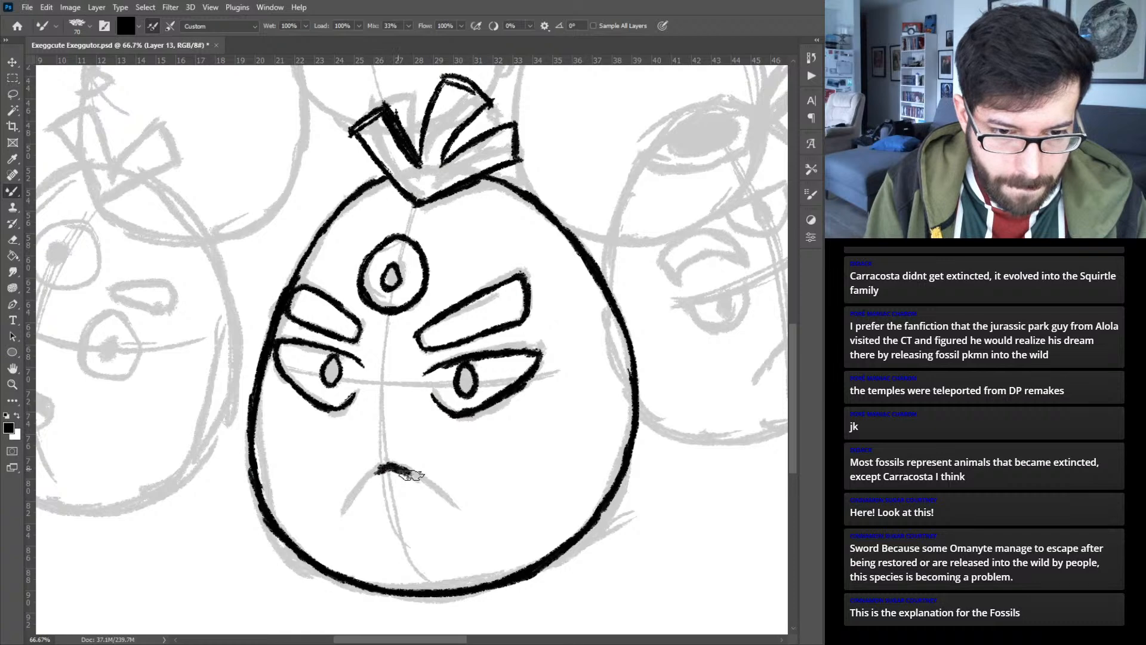
pyautogui.moveTo(408, 477); pyautogui.dragTo(458, 508)
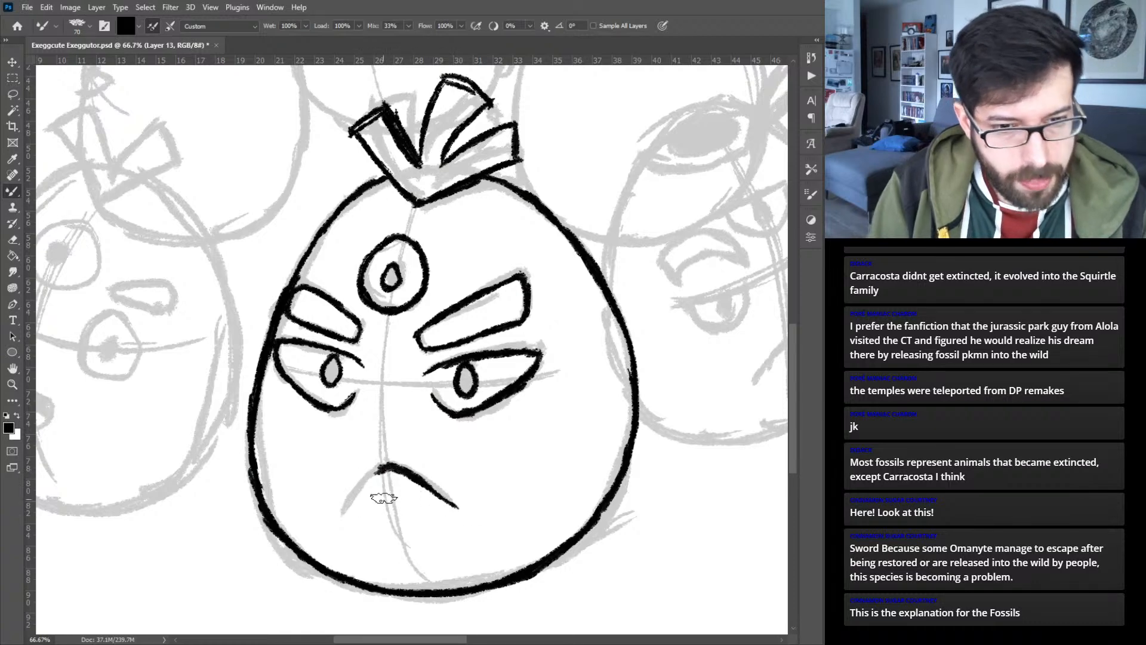
pyautogui.moveTo(385, 469); pyautogui.dragTo(351, 500)
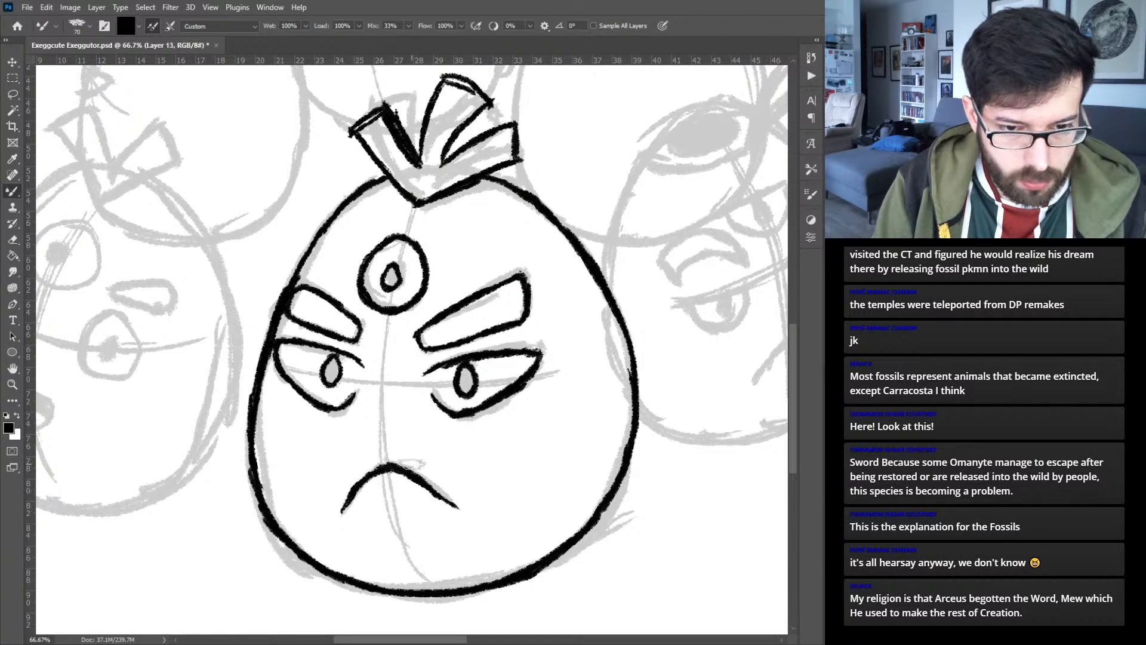
# - On a new layer, ink the upper curves of the double-ringed oval opening on top of the lower right egg
pyautogui.hotkey('ctrl', '0')
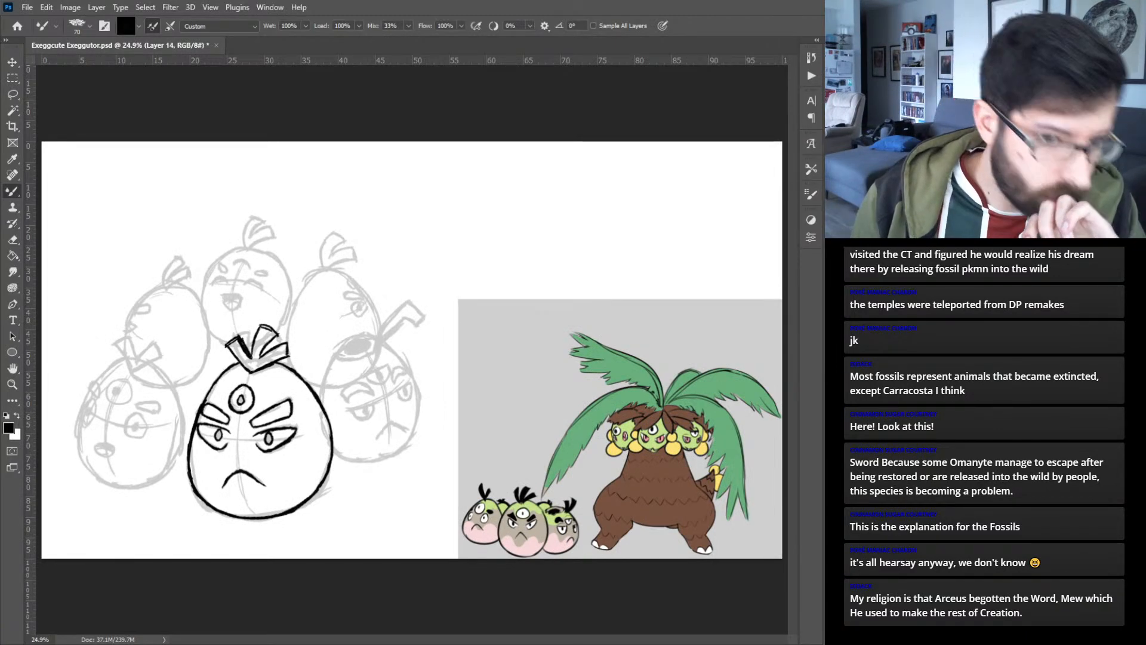
pyautogui.hotkey('ctrl', '+')
pyautogui.hotkey('ctrl', '+')
pyautogui.hotkey('ctrl', '+')
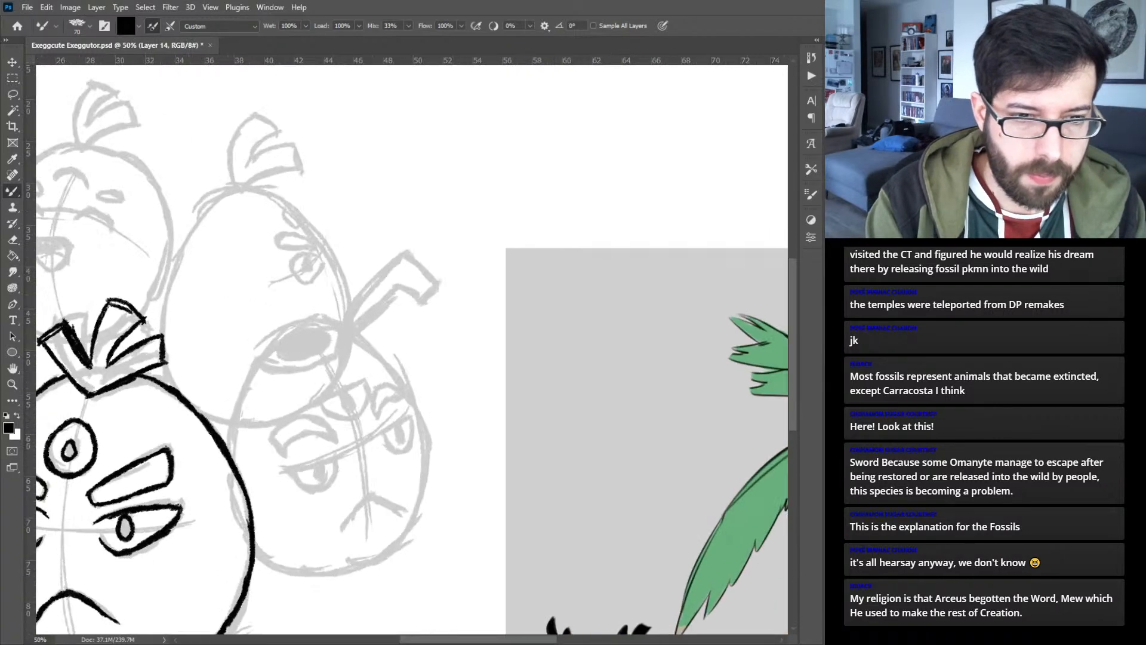
pyautogui.moveTo(356, 437); pyautogui.dragTo(401, 305)
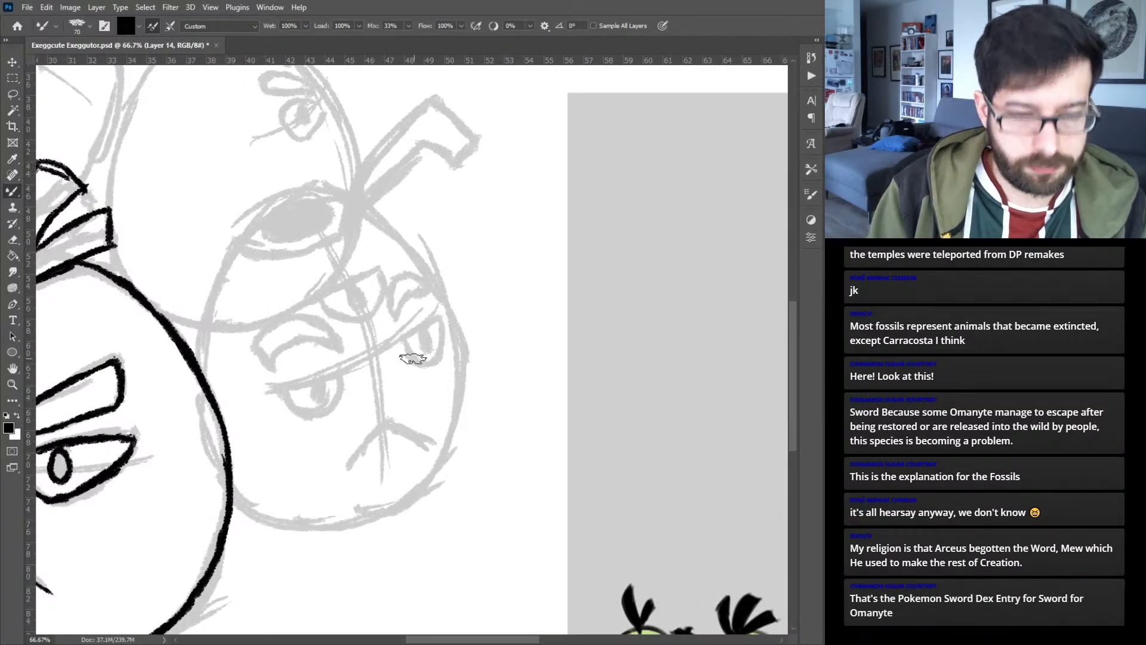
pyautogui.hotkey('ctrl', '+')
pyautogui.moveTo(315, 243); pyautogui.dragTo(395, 287)
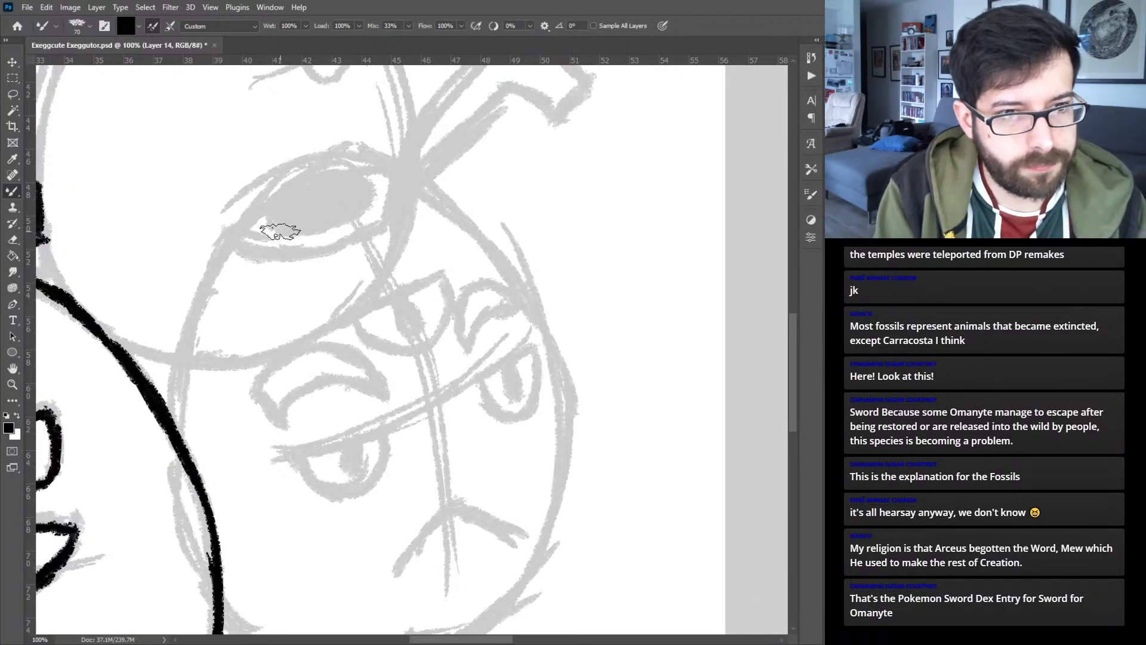
pyautogui.moveTo(277, 232)
pyautogui.mouseDown()
pyautogui.moveTo(273, 208)
pyautogui.moveTo(273, 221)
pyautogui.moveTo(313, 187)
pyautogui.moveTo(273, 212)
pyautogui.moveTo(323, 187)
pyautogui.moveTo(358, 210)
pyautogui.mouseUp()
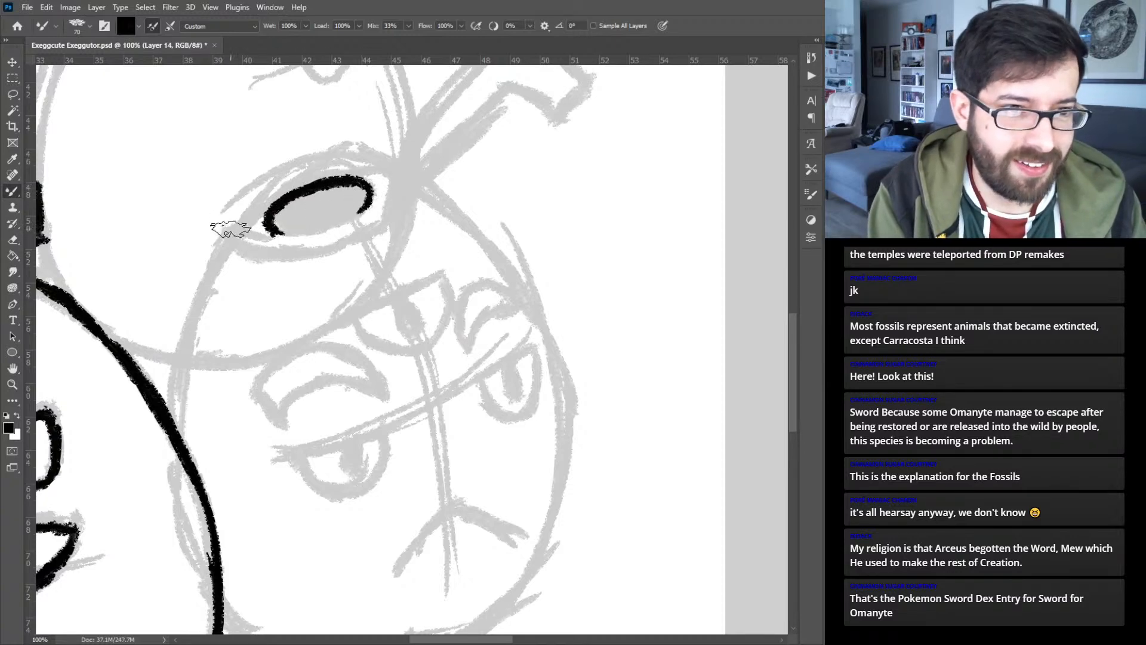
pyautogui.moveTo(233, 233)
pyautogui.mouseDown()
pyautogui.moveTo(294, 173)
pyautogui.moveTo(365, 160)
pyautogui.mouseUp()
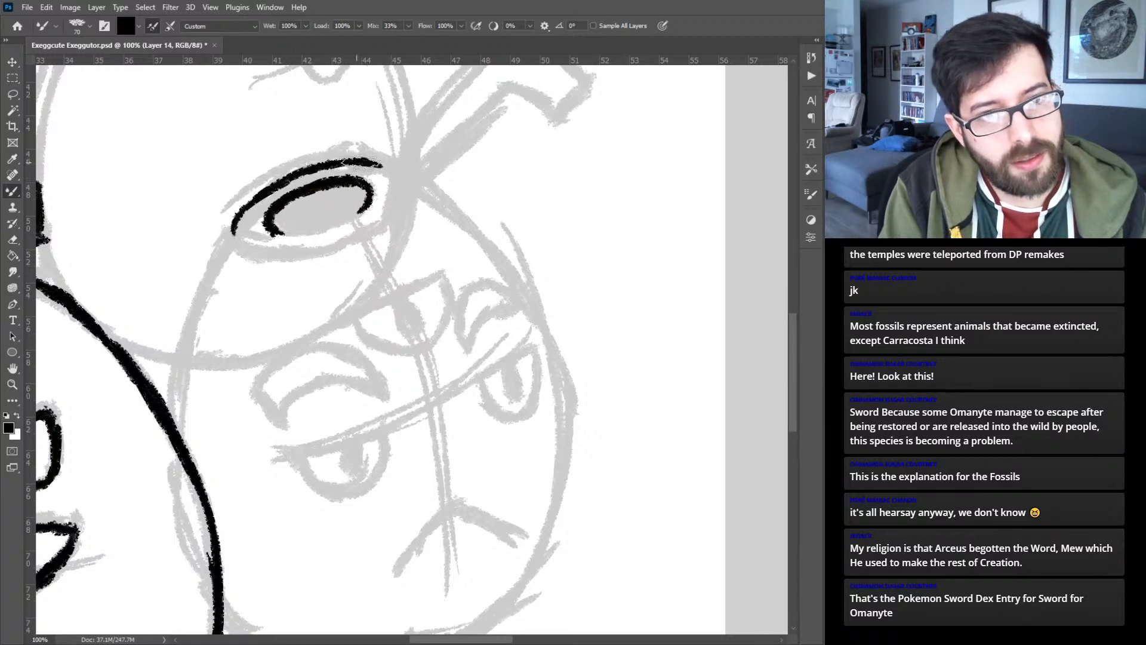
# - Ink the bent, square-tipped leaf rising from the edge of the lower right egg's oval opening
pyautogui.moveTo(464, 190)
pyautogui.mouseDown()
pyautogui.moveTo(429, 280)
pyautogui.moveTo(416, 285)
pyautogui.mouseUp()
pyautogui.moveTo(337, 336)
pyautogui.mouseDown()
pyautogui.moveTo(377, 239)
pyautogui.moveTo(411, 191)
pyautogui.mouseUp()
pyautogui.moveTo(362, 268); pyautogui.dragTo(475, 138)
pyautogui.moveTo(342, 330)
pyautogui.mouseDown()
pyautogui.moveTo(453, 200)
pyautogui.moveTo(443, 213)
pyautogui.moveTo(463, 198)
pyautogui.moveTo(500, 211)
pyautogui.moveTo(481, 203)
pyautogui.moveTo(508, 227)
pyautogui.mouseUp()
pyautogui.moveTo(471, 138); pyautogui.dragTo(544, 183)
pyautogui.moveTo(502, 223); pyautogui.dragTo(545, 191)
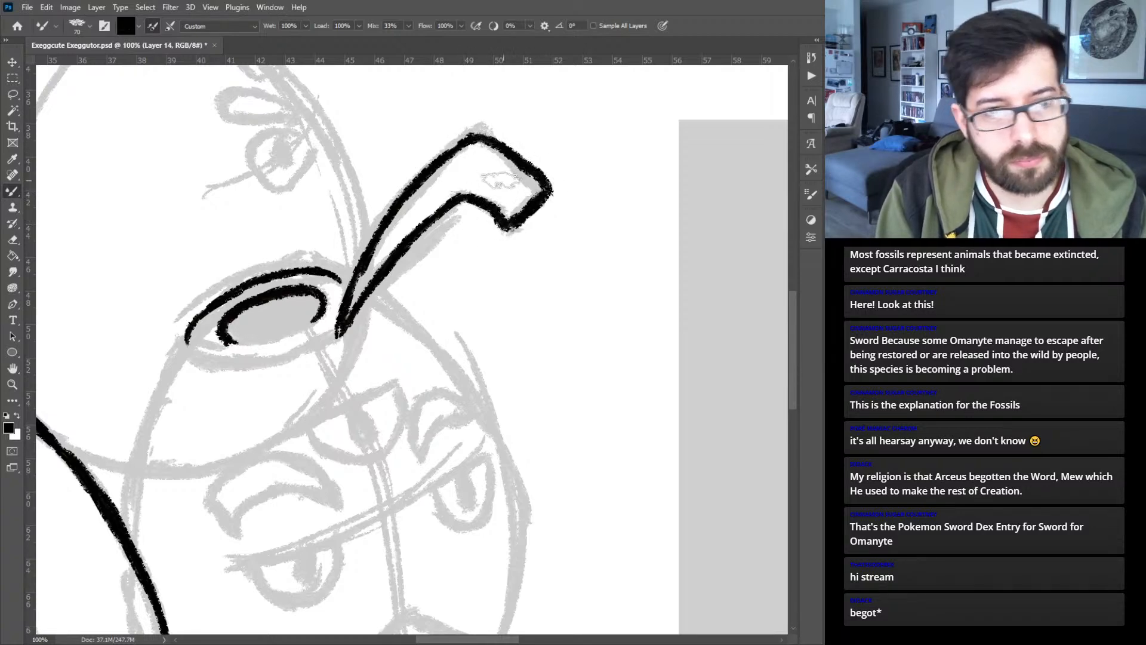
# - Close the outer and inner rings of the oval opening on the lower right egg
pyautogui.moveTo(187, 337)
pyautogui.mouseDown()
pyautogui.moveTo(203, 362)
pyautogui.moveTo(188, 339)
pyautogui.moveTo(243, 369)
pyautogui.moveTo(188, 352)
pyautogui.moveTo(282, 361)
pyautogui.moveTo(258, 361)
pyautogui.moveTo(337, 336)
pyautogui.mouseUp()
pyautogui.moveTo(289, 284)
pyautogui.mouseDown()
pyautogui.moveTo(328, 280)
pyautogui.moveTo(339, 297)
pyautogui.moveTo(340, 286)
pyautogui.mouseUp()
pyautogui.moveTo(239, 344)
pyautogui.mouseDown()
pyautogui.moveTo(310, 337)
pyautogui.moveTo(295, 329)
pyautogui.mouseUp()
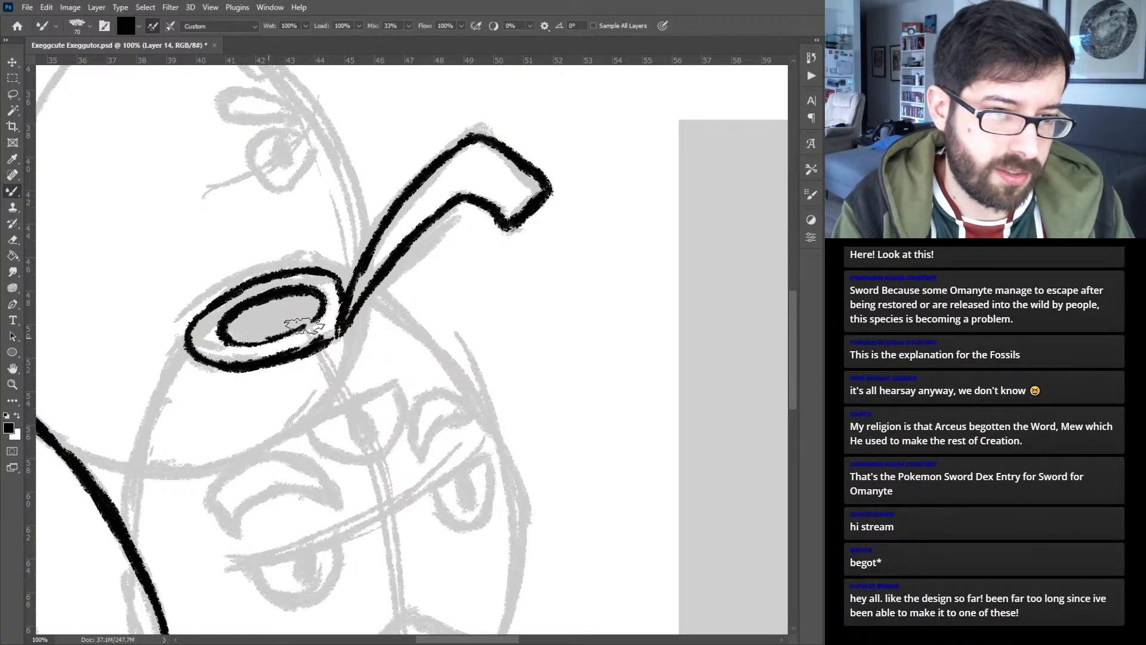
# - Ink the lower right egg's left side down to the front egg and its upper right shoulder below the leaf
pyautogui.moveTo(252, 369); pyautogui.dragTo(274, 318)
pyautogui.moveTo(199, 324); pyautogui.dragTo(238, 256)
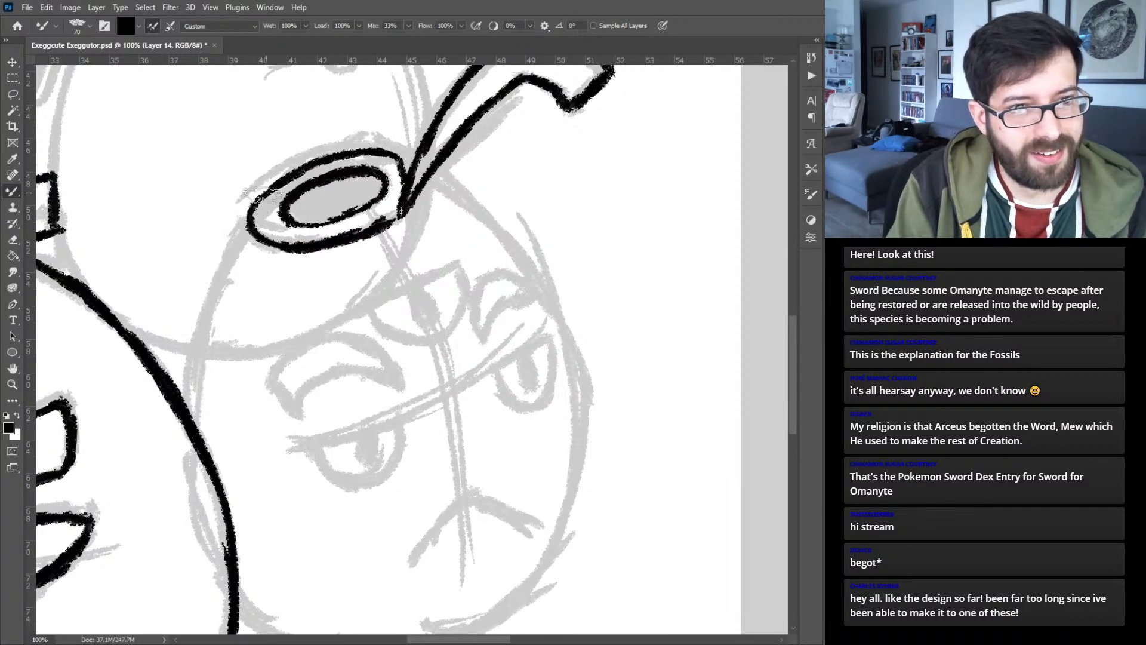
pyautogui.moveTo(251, 215)
pyautogui.mouseDown()
pyautogui.moveTo(209, 275)
pyautogui.moveTo(190, 337)
pyautogui.moveTo(197, 384)
pyautogui.moveTo(179, 412)
pyautogui.mouseUp()
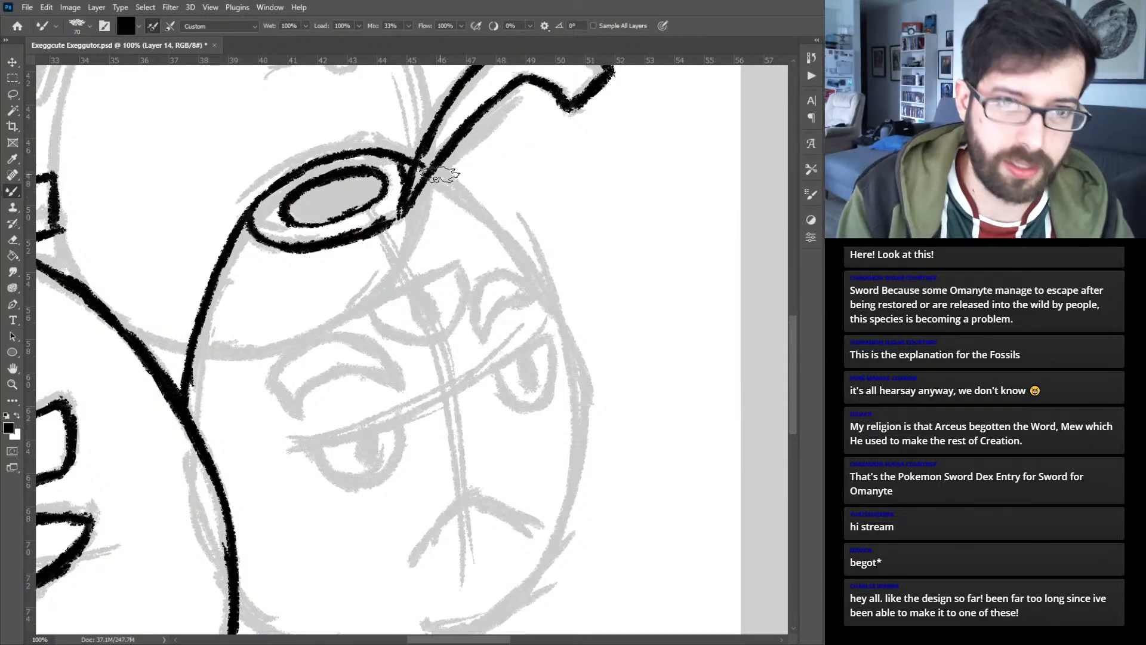
pyautogui.moveTo(431, 179); pyautogui.dragTo(523, 255)
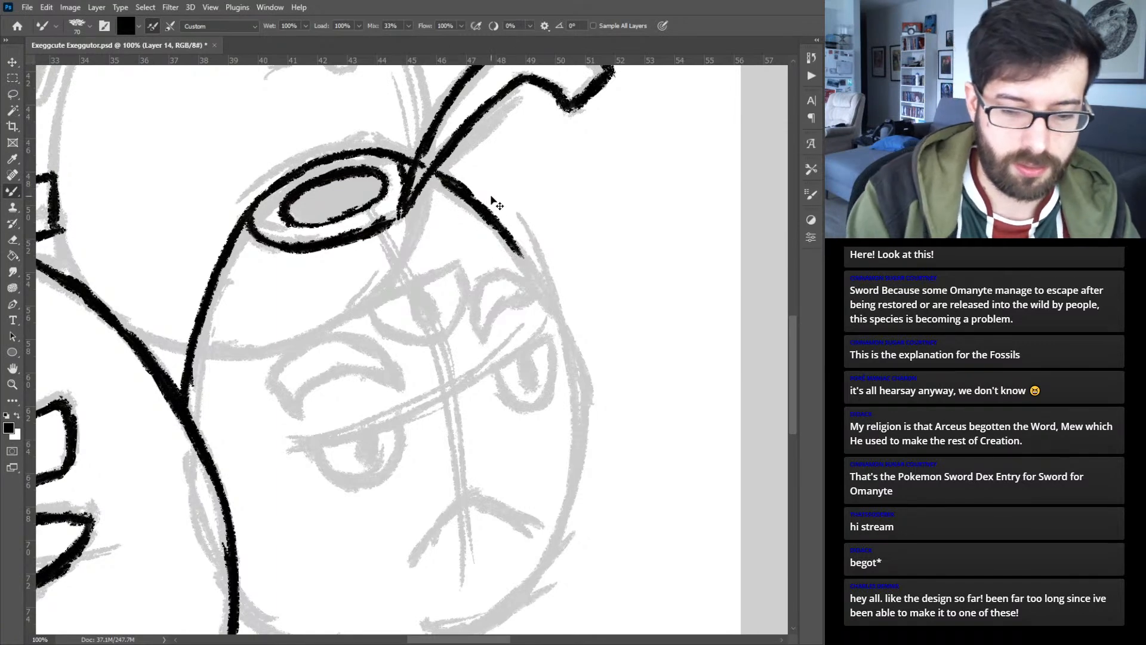
# - Ink the rounded bottom of the lower right egg and close its outline up along the right side
pyautogui.hotkey('ctrl', '-')
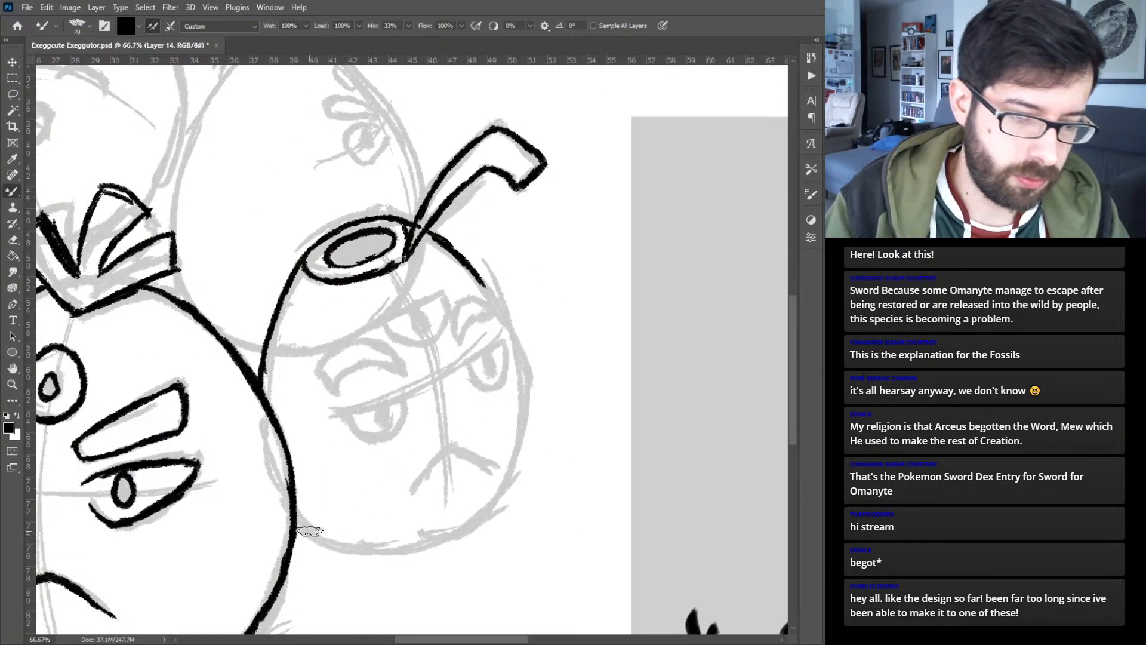
pyautogui.moveTo(296, 524)
pyautogui.mouseDown()
pyautogui.moveTo(346, 548)
pyautogui.moveTo(401, 548)
pyautogui.moveTo(364, 549)
pyautogui.moveTo(446, 537)
pyautogui.moveTo(393, 550)
pyautogui.moveTo(472, 521)
pyautogui.mouseUp()
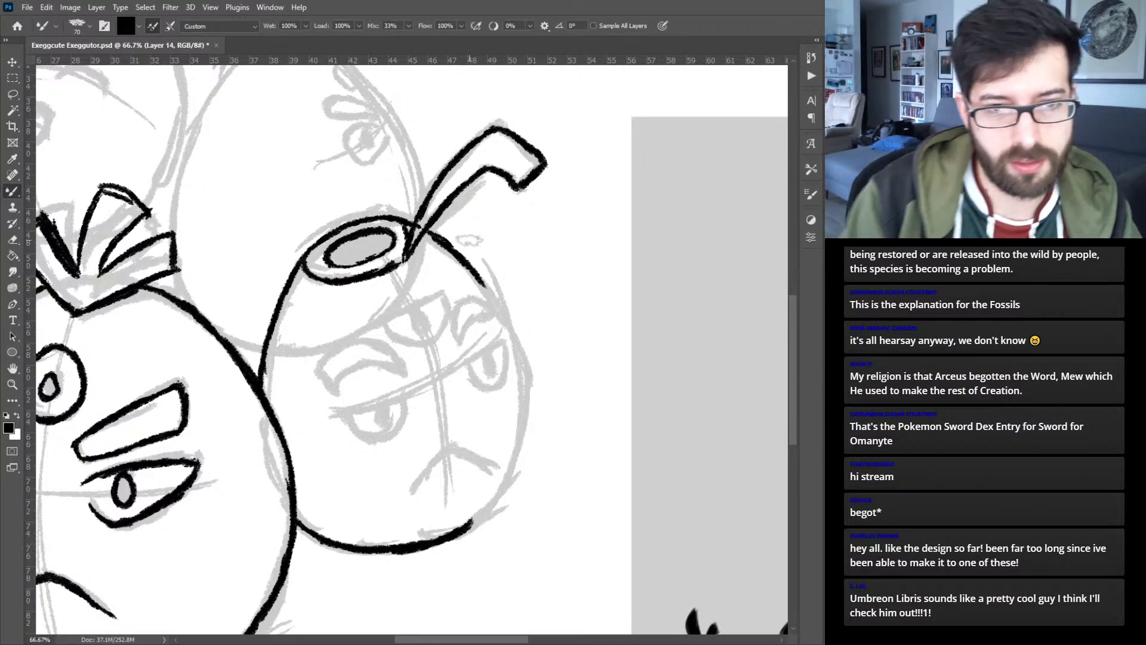
pyautogui.moveTo(504, 307); pyautogui.dragTo(519, 352)
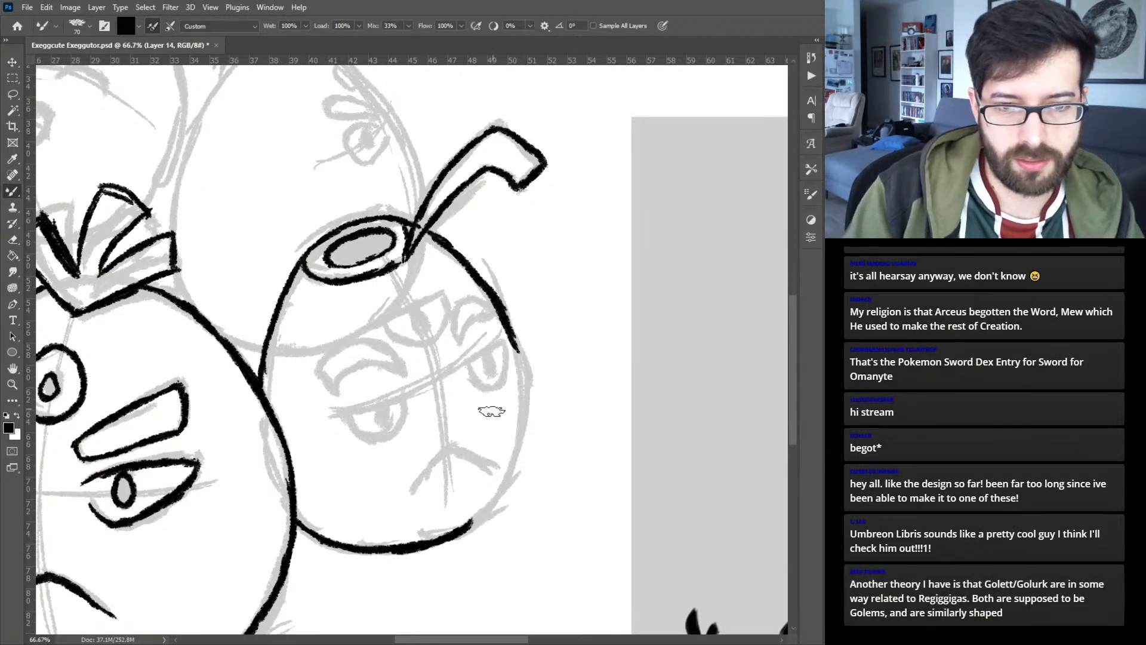
pyautogui.moveTo(496, 500); pyautogui.dragTo(503, 479)
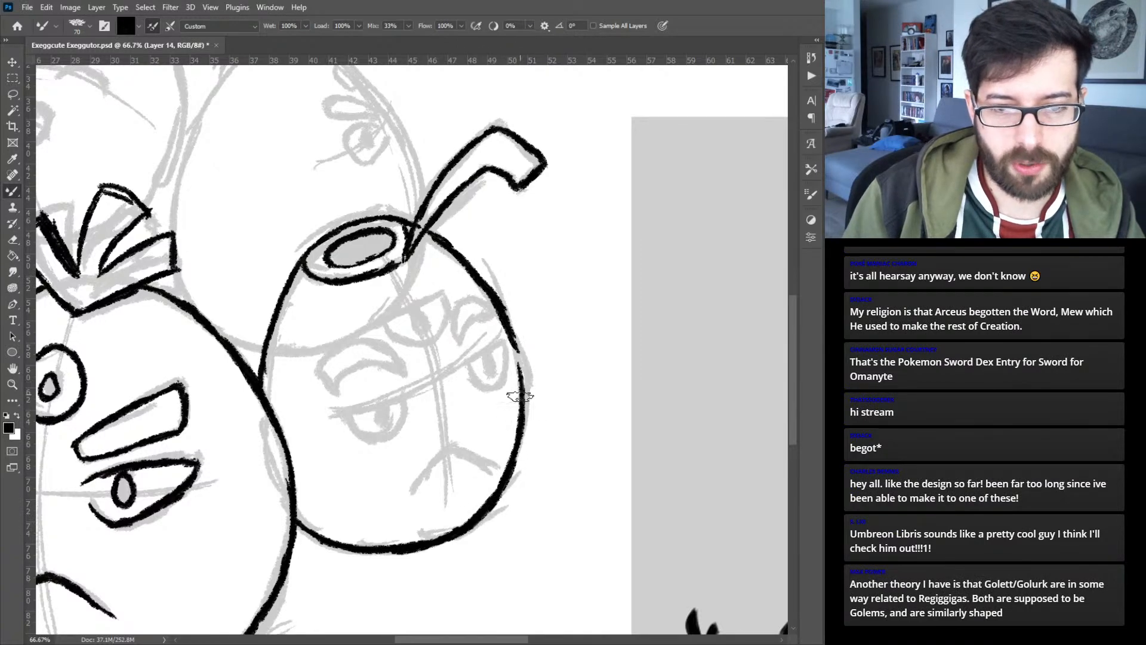
pyautogui.moveTo(517, 384); pyautogui.dragTo(518, 353)
# - Ink the arched frowning mouth of the lower right egg with two slanted strokes meeting at a peak
pyautogui.hotkey('ctrl', '+')
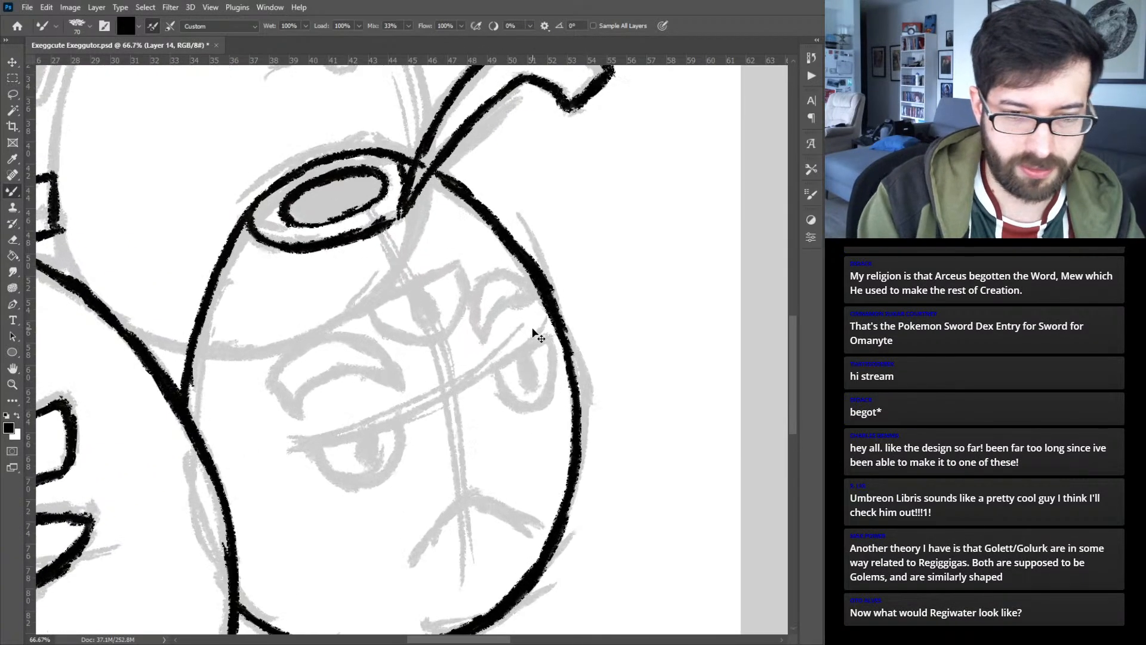
pyautogui.hotkey('ctrl', '+')
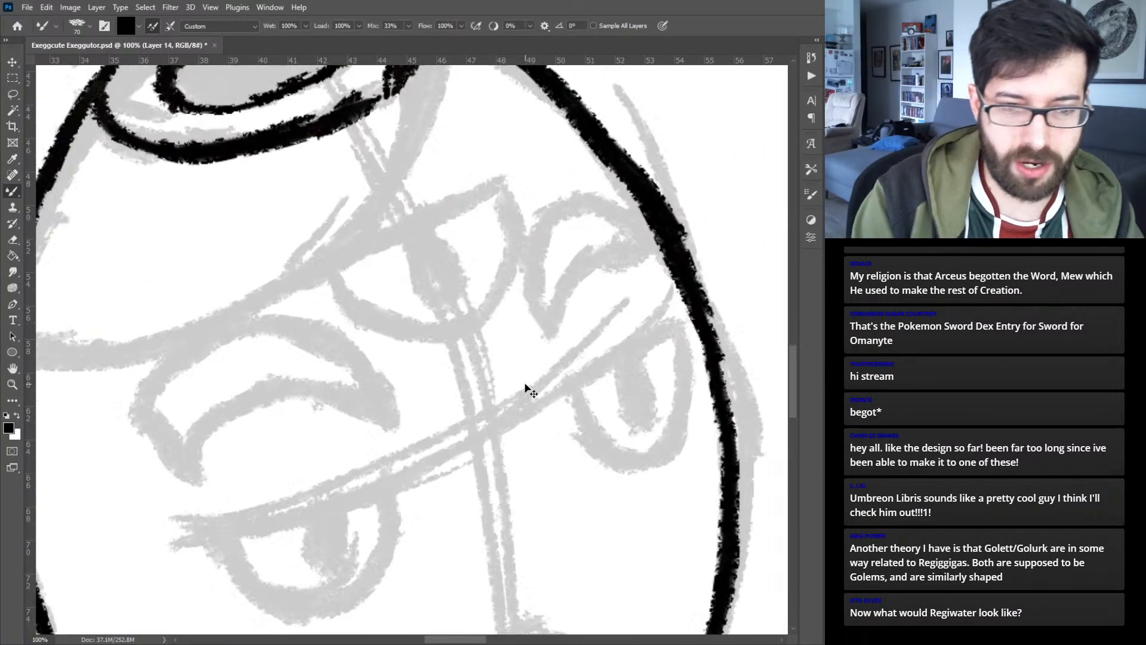
pyautogui.moveTo(486, 442); pyautogui.dragTo(478, 277)
pyautogui.moveTo(457, 391); pyautogui.dragTo(582, 442)
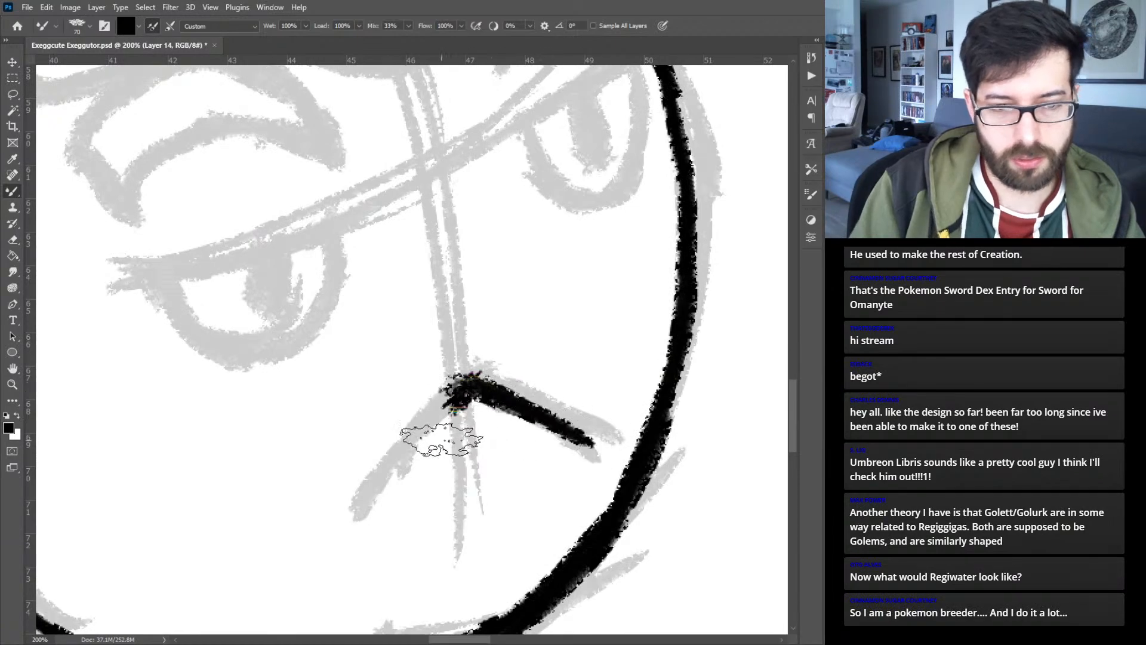
pyautogui.moveTo(472, 382)
pyautogui.mouseDown()
pyautogui.moveTo(419, 424)
pyautogui.moveTo(365, 507)
pyautogui.mouseUp()
pyautogui.moveTo(397, 453); pyautogui.dragTo(355, 519)
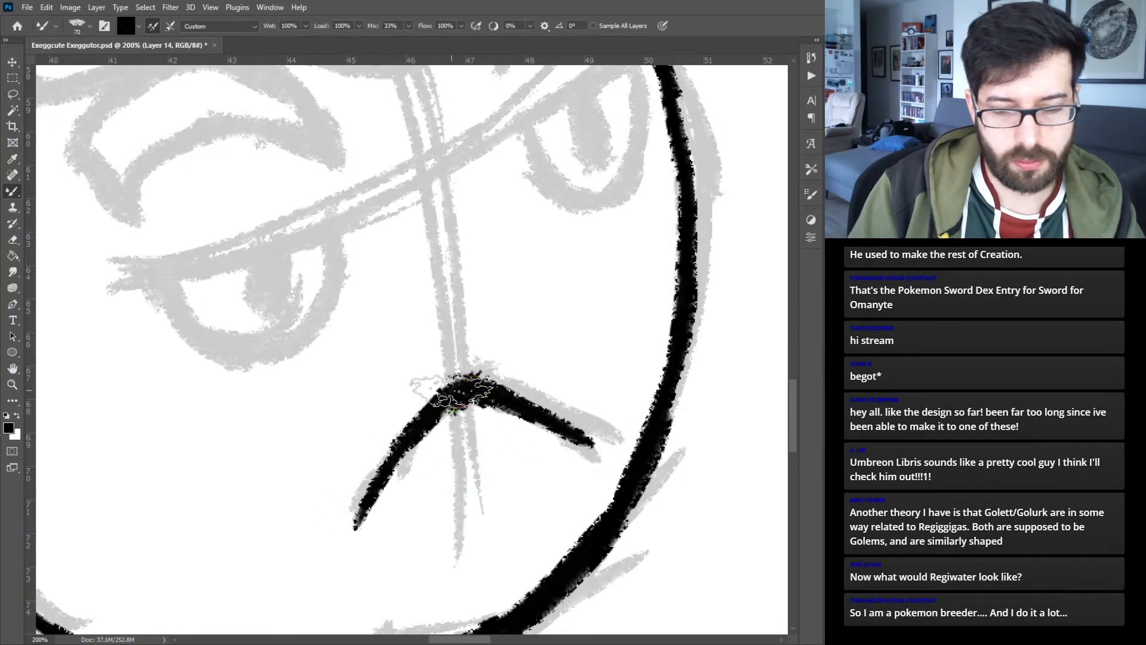
# - Ink the lower right egg's half-lidded right eye with a slanted lid line, and undo its first pupil
pyautogui.hotkey('ctrl', '-')
pyautogui.moveTo(477, 307)
pyautogui.mouseDown()
pyautogui.moveTo(496, 340)
pyautogui.moveTo(532, 288)
pyautogui.moveTo(509, 303)
pyautogui.moveTo(559, 270)
pyautogui.mouseUp()
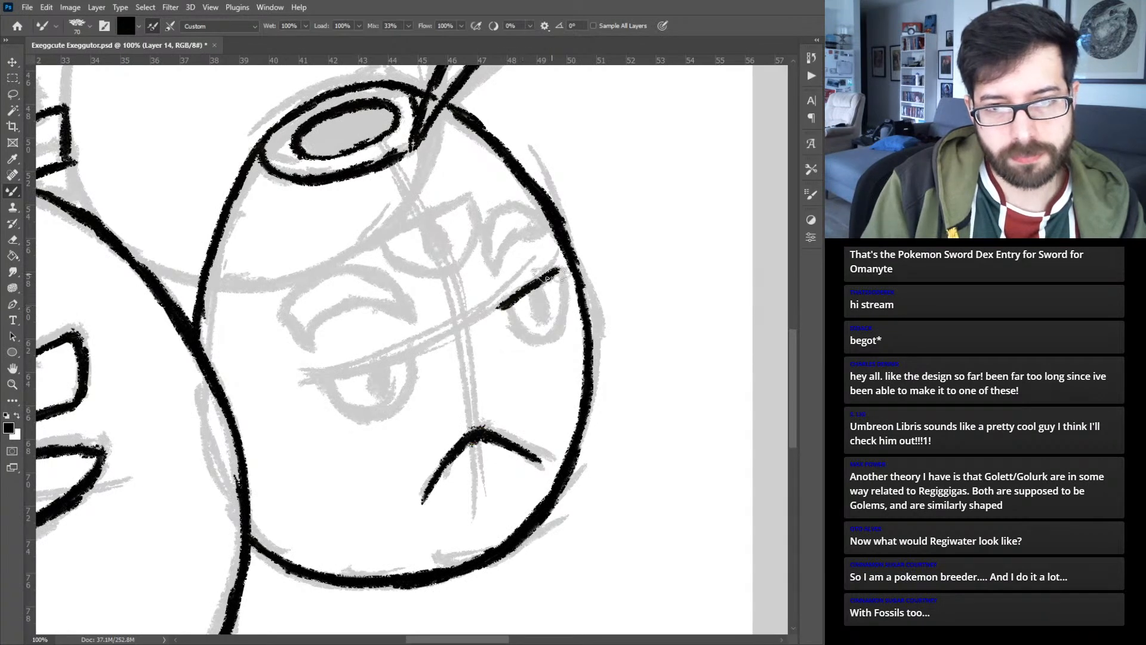
pyautogui.moveTo(501, 306)
pyautogui.mouseDown()
pyautogui.moveTo(516, 327)
pyautogui.moveTo(542, 343)
pyautogui.moveTo(565, 334)
pyautogui.moveTo(567, 296)
pyautogui.mouseUp()
pyautogui.moveTo(560, 334)
pyautogui.mouseDown()
pyautogui.moveTo(558, 273)
pyautogui.moveTo(541, 321)
pyautogui.moveTo(545, 306)
pyautogui.mouseUp()
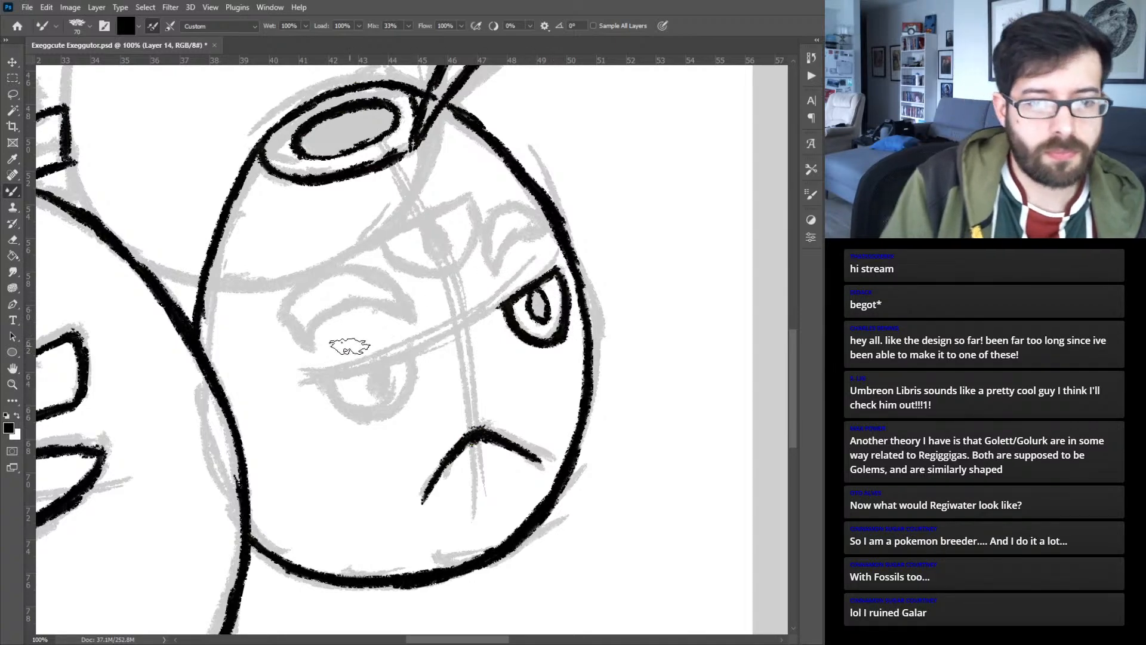
pyautogui.hotkey('ctrl', 'z')
pyautogui.hotkey('ctrl', 'z')
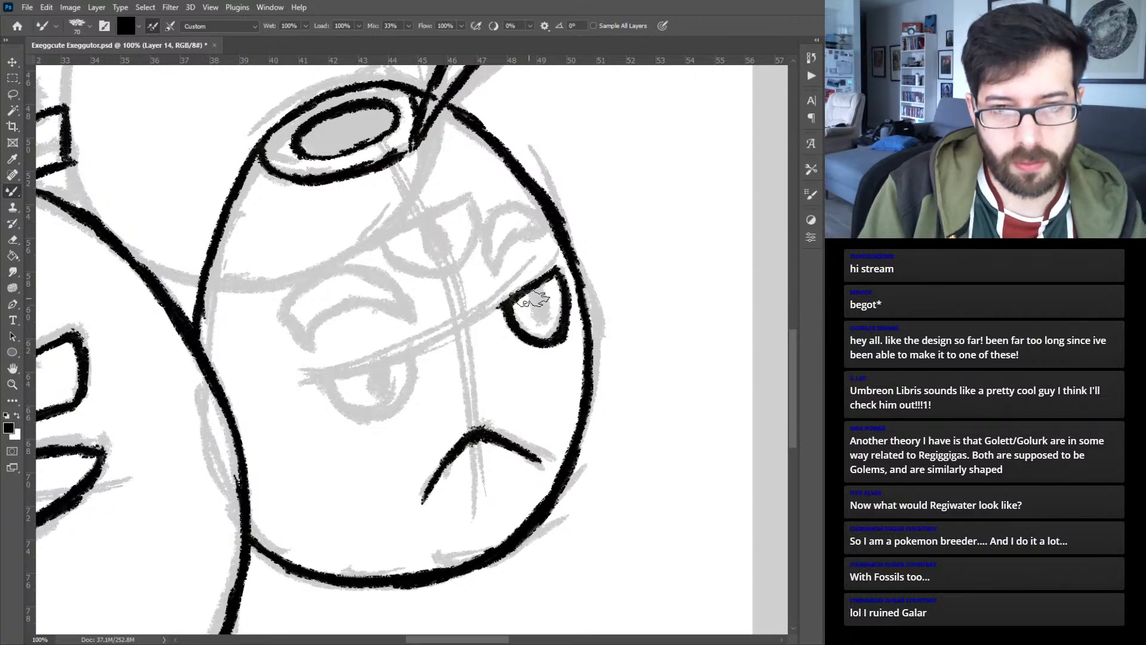
# - Redraw the right eye's pupil, add its lid crease, and ink the curved eyebrows on both sides of the lower right egg's face
pyautogui.moveTo(525, 295)
pyautogui.mouseDown()
pyautogui.moveTo(538, 316)
pyautogui.moveTo(519, 300)
pyautogui.moveTo(520, 256)
pyautogui.moveTo(546, 260)
pyautogui.moveTo(496, 256)
pyautogui.moveTo(491, 268)
pyautogui.moveTo(529, 231)
pyautogui.mouseUp()
pyautogui.moveTo(493, 273)
pyautogui.mouseDown()
pyautogui.moveTo(483, 231)
pyautogui.moveTo(483, 270)
pyautogui.moveTo(497, 206)
pyautogui.moveTo(483, 233)
pyautogui.moveTo(519, 203)
pyautogui.moveTo(536, 209)
pyautogui.moveTo(533, 235)
pyautogui.mouseUp()
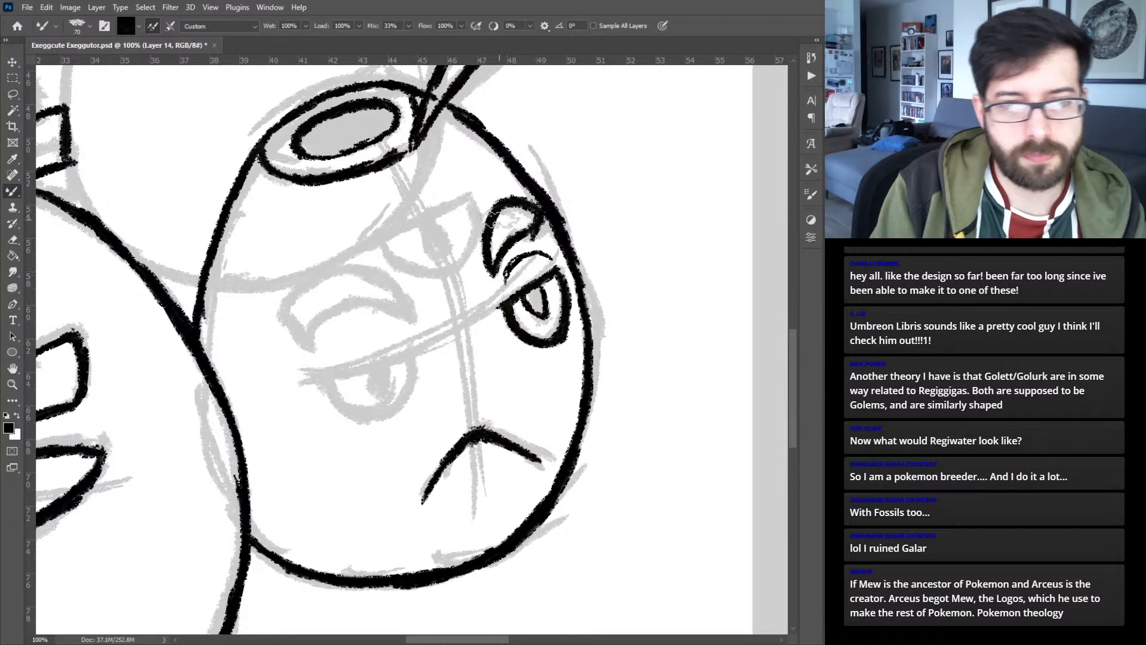
pyautogui.moveTo(413, 319)
pyautogui.mouseDown()
pyautogui.moveTo(352, 302)
pyautogui.moveTo(392, 307)
pyautogui.moveTo(326, 312)
pyautogui.moveTo(352, 301)
pyautogui.moveTo(304, 330)
pyautogui.moveTo(281, 307)
pyautogui.moveTo(301, 276)
pyautogui.moveTo(287, 297)
pyautogui.moveTo(340, 272)
pyautogui.moveTo(399, 289)
pyautogui.mouseUp()
pyautogui.moveTo(343, 266); pyautogui.dragTo(427, 316)
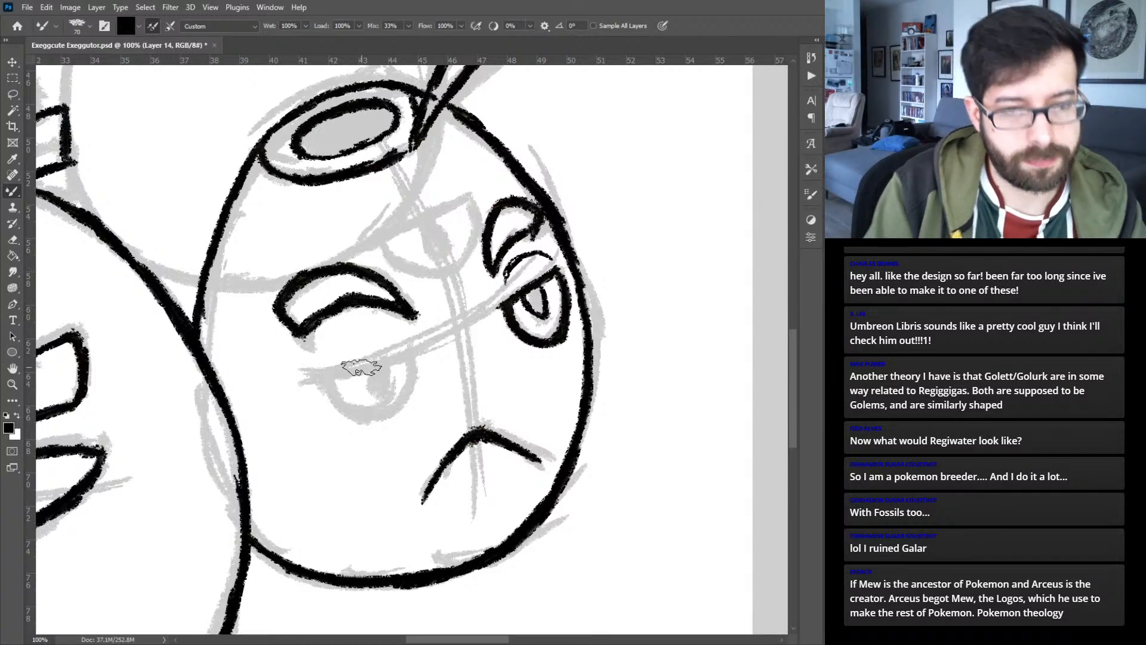
# - Ink the lower right egg's half-lidded left and forehead eyes, each with a pupil and a thin lid crease above
pyautogui.moveTo(314, 380); pyautogui.dragTo(412, 351)
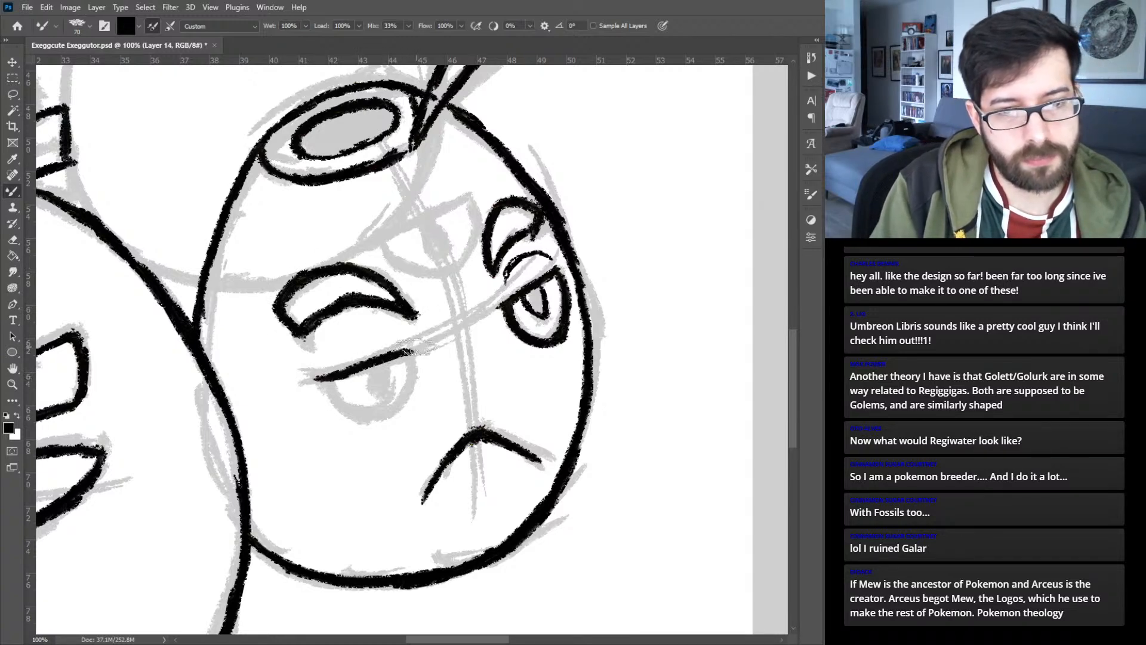
pyautogui.moveTo(316, 379)
pyautogui.mouseDown()
pyautogui.moveTo(329, 401)
pyautogui.moveTo(343, 404)
pyautogui.moveTo(323, 392)
pyautogui.moveTo(391, 406)
pyautogui.moveTo(352, 413)
pyautogui.moveTo(397, 401)
pyautogui.moveTo(388, 417)
pyautogui.moveTo(411, 374)
pyautogui.moveTo(403, 383)
pyautogui.moveTo(391, 360)
pyautogui.moveTo(361, 381)
pyautogui.moveTo(361, 371)
pyautogui.moveTo(364, 384)
pyautogui.moveTo(385, 371)
pyautogui.mouseUp()
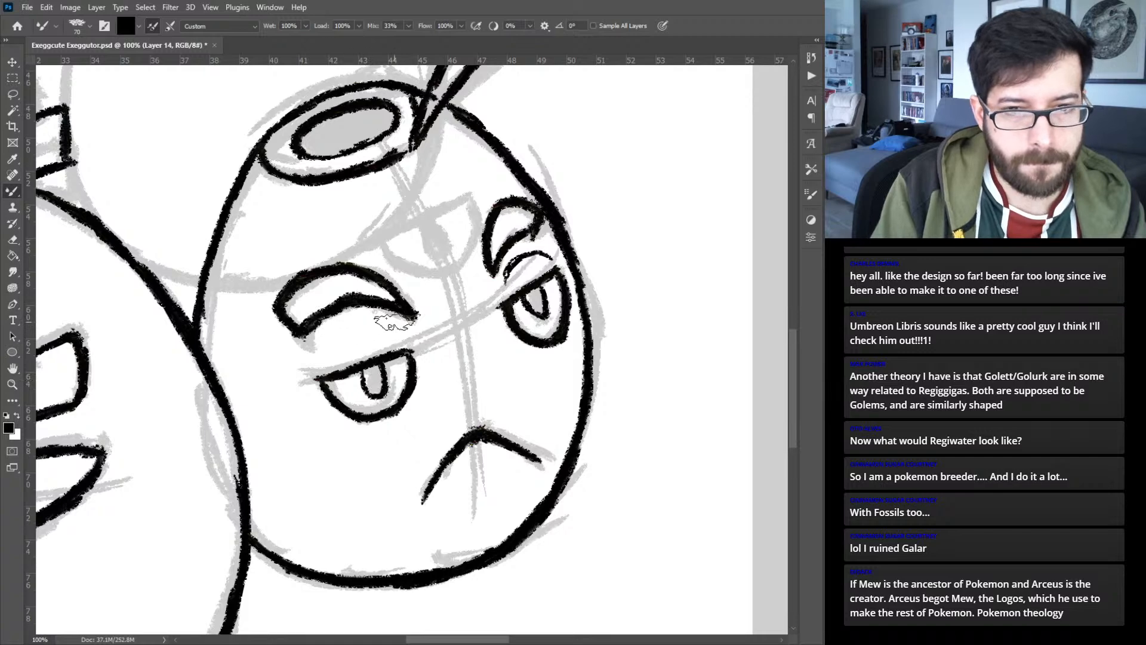
pyautogui.moveTo(324, 349); pyautogui.dragTo(400, 338)
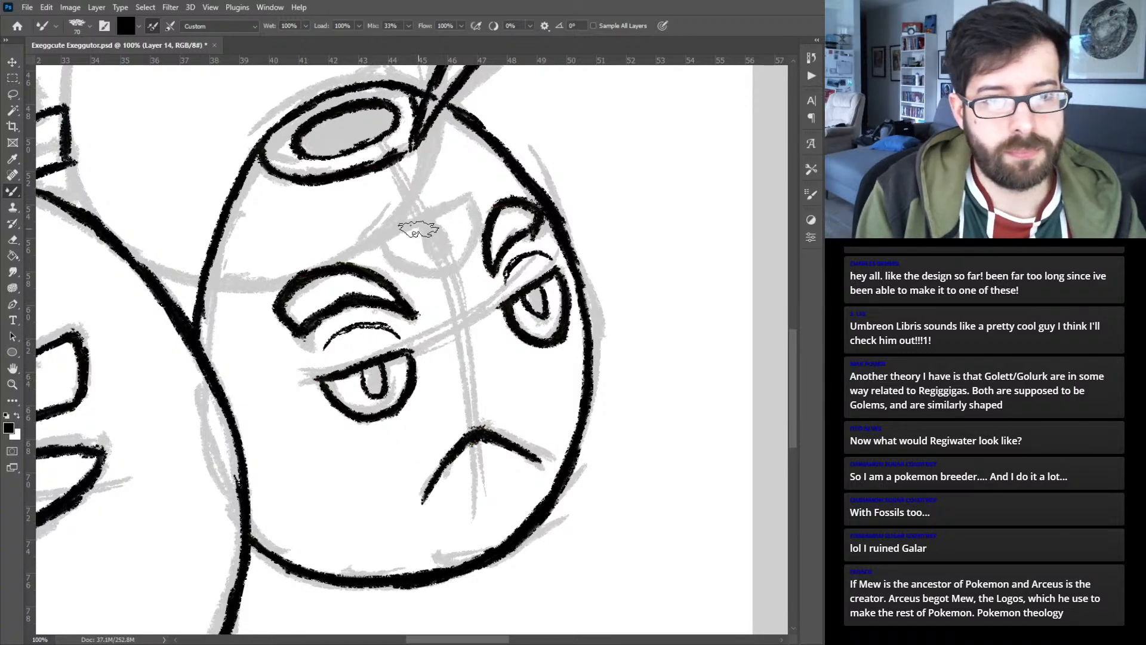
pyautogui.moveTo(392, 238); pyautogui.dragTo(465, 201)
pyautogui.moveTo(394, 241)
pyautogui.mouseDown()
pyautogui.moveTo(425, 271)
pyautogui.moveTo(452, 266)
pyautogui.moveTo(465, 203)
pyautogui.moveTo(428, 249)
pyautogui.moveTo(442, 223)
pyautogui.moveTo(436, 245)
pyautogui.moveTo(415, 178)
pyautogui.moveTo(445, 189)
pyautogui.mouseUp()
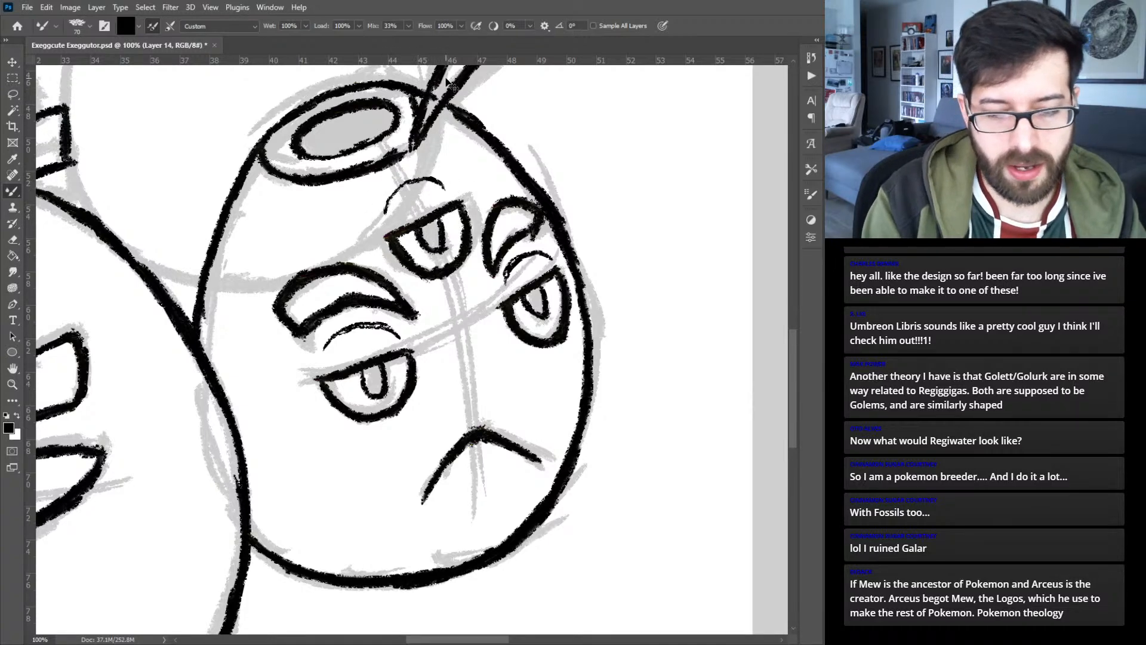
# - On a new layer, ink the V-shaped tuft of two square-tipped leaves on top of the lower left egg
pyautogui.hotkey('ctrl', '0')
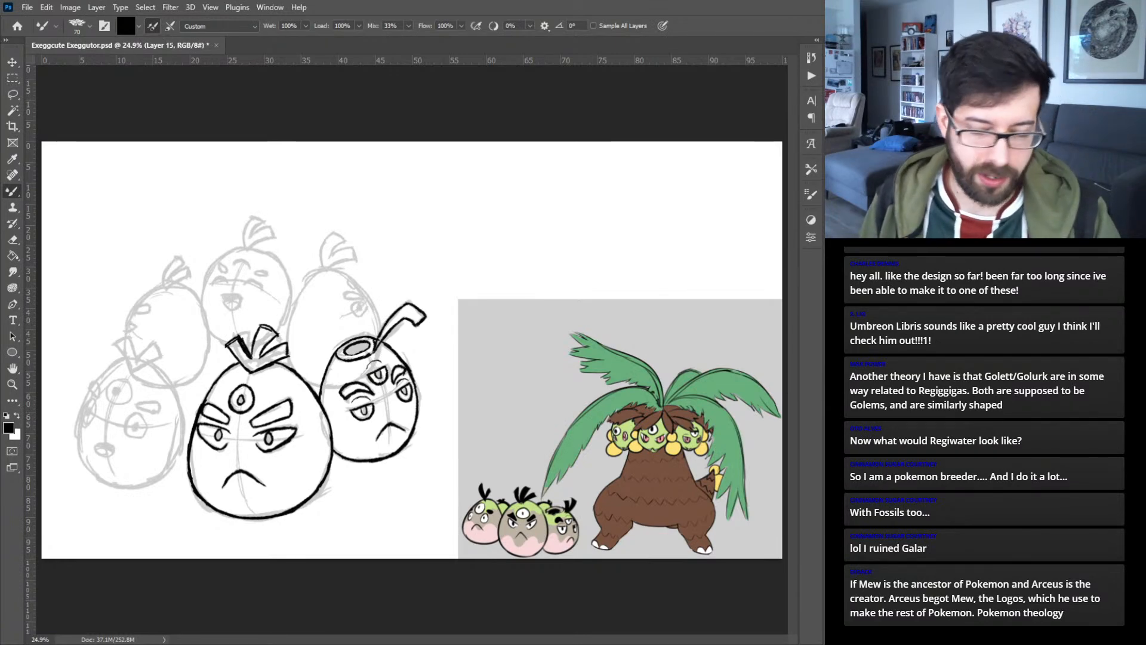
pyautogui.hotkey('ctrl', '+')
pyautogui.hotkey('ctrl', '+')
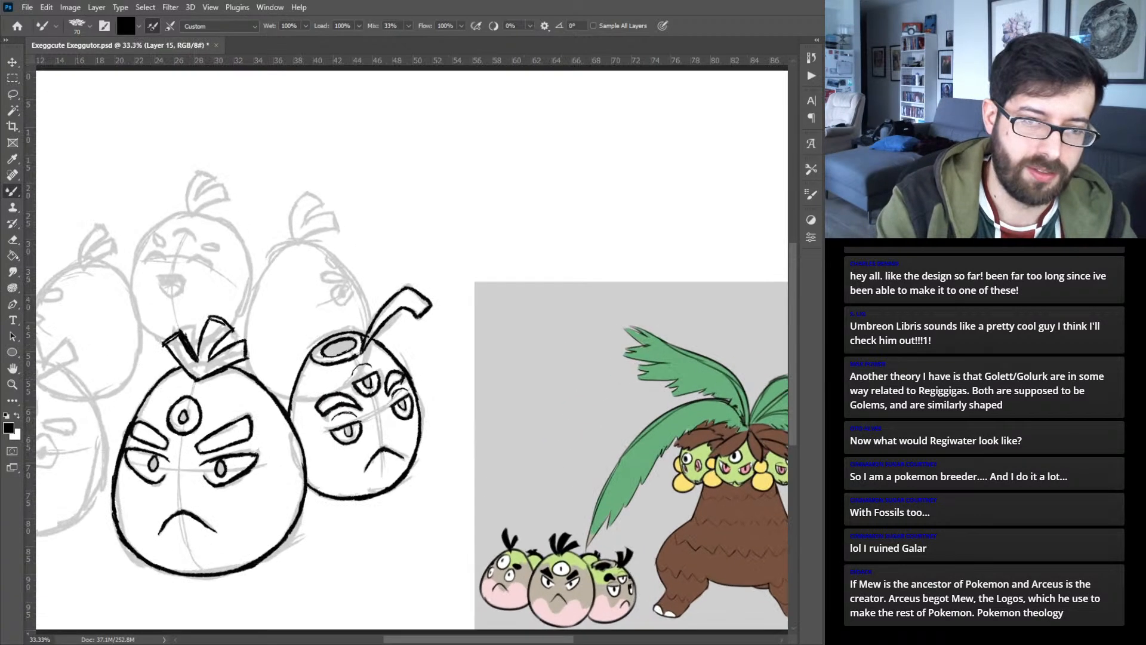
pyautogui.moveTo(197, 407); pyautogui.dragTo(691, 291)
pyautogui.hotkey('ctrl', '+')
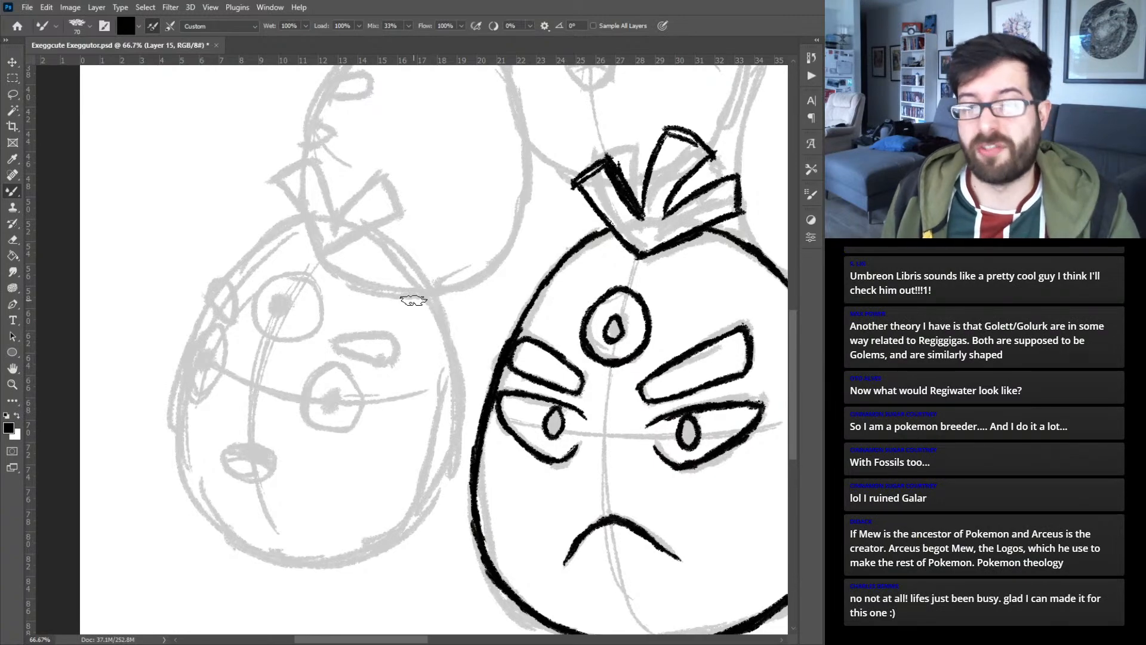
pyautogui.hotkey('ctrl', '+')
pyautogui.moveTo(337, 269); pyautogui.dragTo(282, 486)
pyautogui.moveTo(216, 410); pyautogui.dragTo(144, 295)
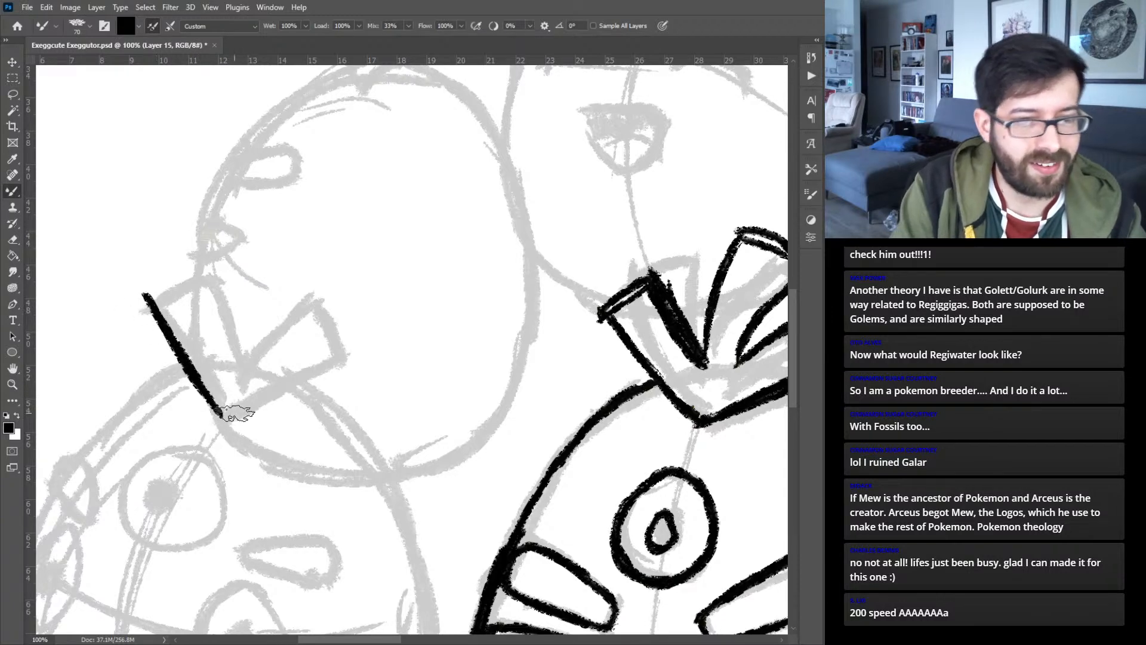
pyautogui.moveTo(219, 416); pyautogui.dragTo(356, 345)
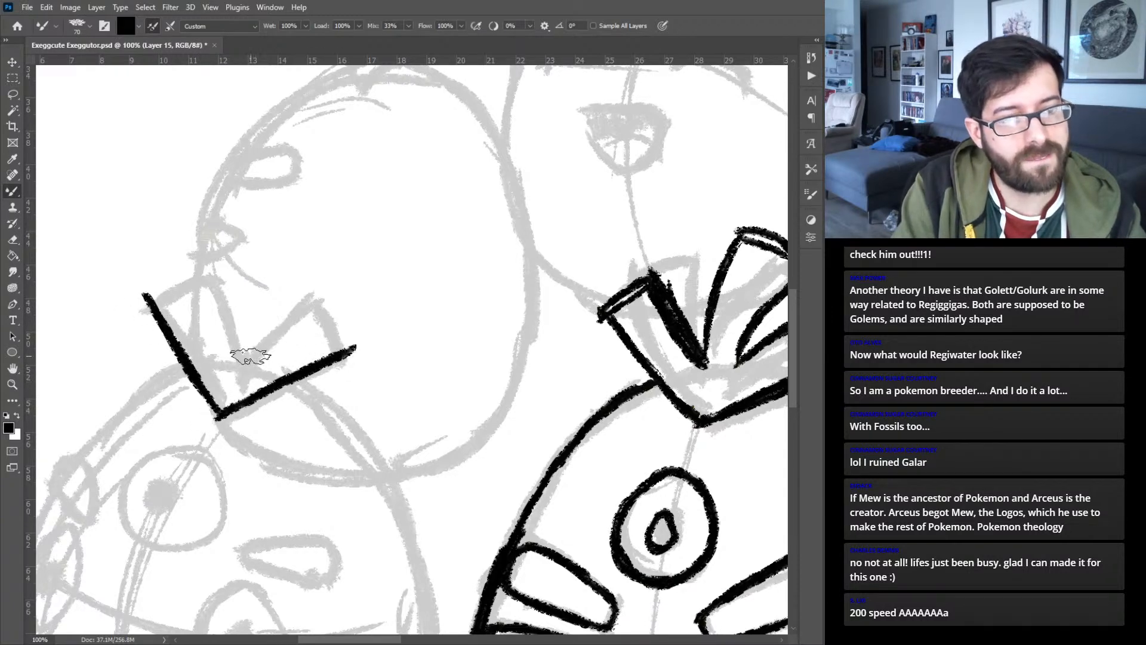
pyautogui.moveTo(280, 330)
pyautogui.mouseDown()
pyautogui.moveTo(322, 308)
pyautogui.moveTo(351, 346)
pyautogui.mouseUp()
pyautogui.moveTo(225, 370)
pyautogui.mouseDown()
pyautogui.moveTo(194, 273)
pyautogui.moveTo(166, 278)
pyautogui.mouseUp()
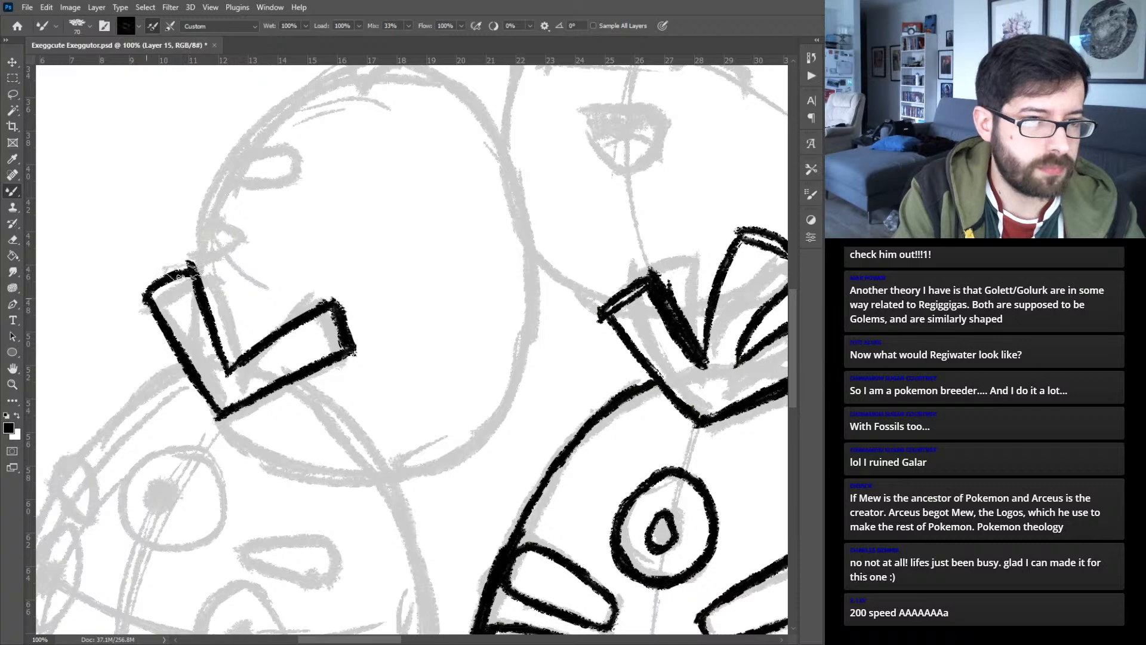
# - Ink the lower left egg's two eyebrows, a small teardrop at the left edge and a wider rounded wedge at right
pyautogui.moveTo(214, 442); pyautogui.dragTo(340, 247)
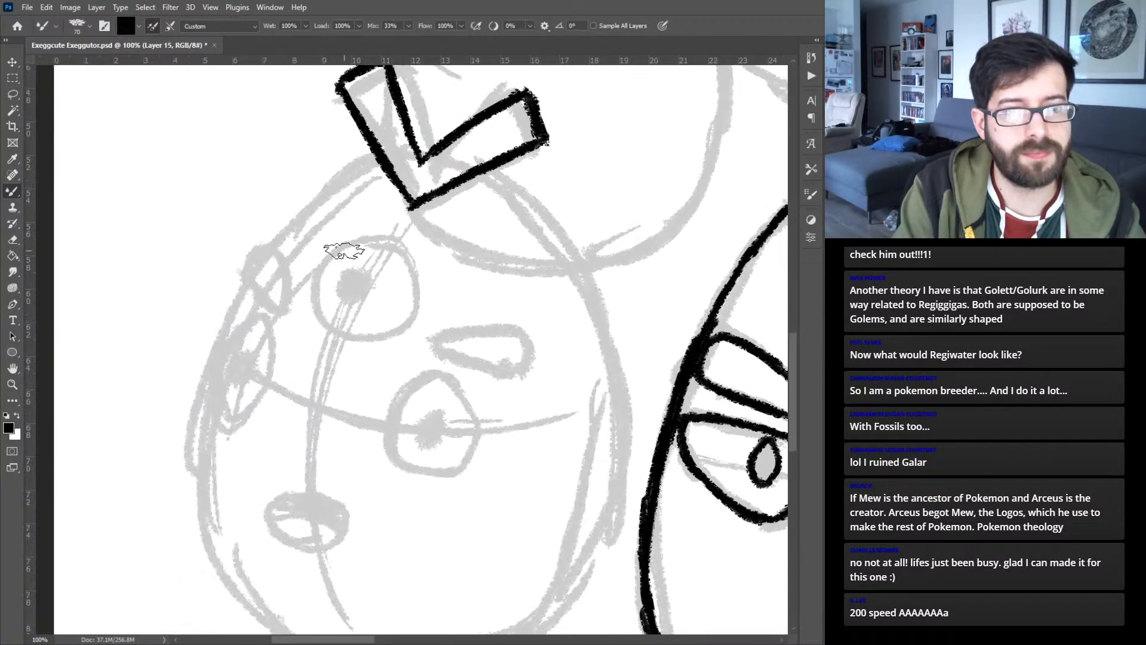
pyautogui.moveTo(274, 313)
pyautogui.mouseDown()
pyautogui.moveTo(248, 271)
pyautogui.moveTo(258, 251)
pyautogui.moveTo(286, 276)
pyautogui.moveTo(282, 262)
pyautogui.moveTo(272, 311)
pyautogui.mouseUp()
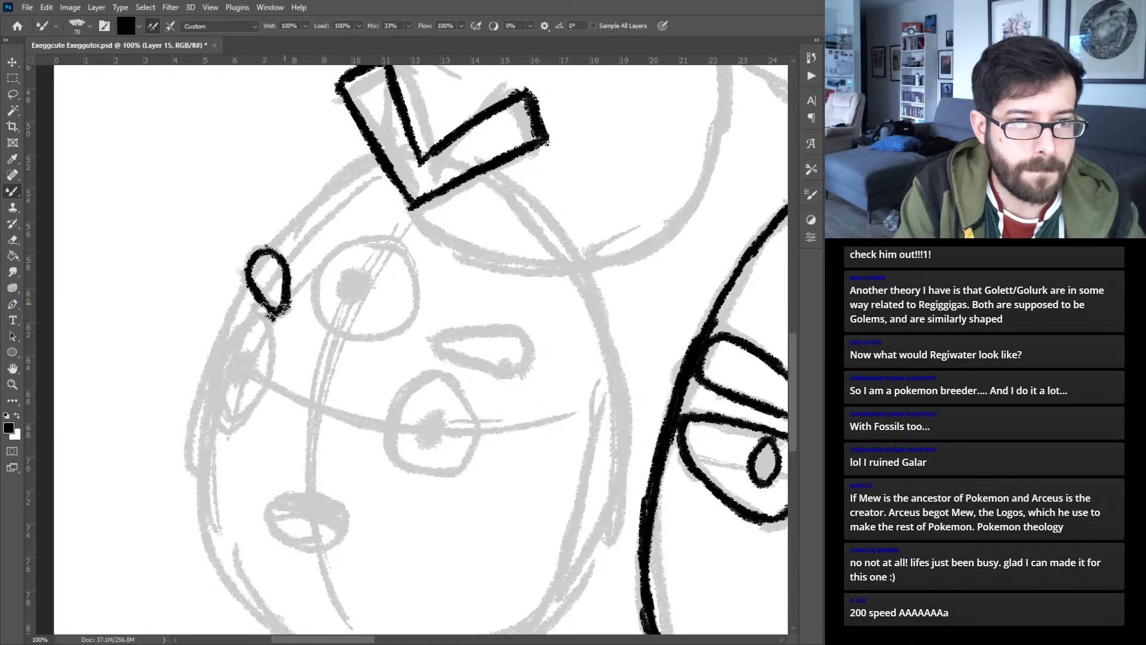
pyautogui.moveTo(449, 338)
pyautogui.mouseDown()
pyautogui.moveTo(436, 347)
pyautogui.moveTo(529, 378)
pyautogui.mouseUp()
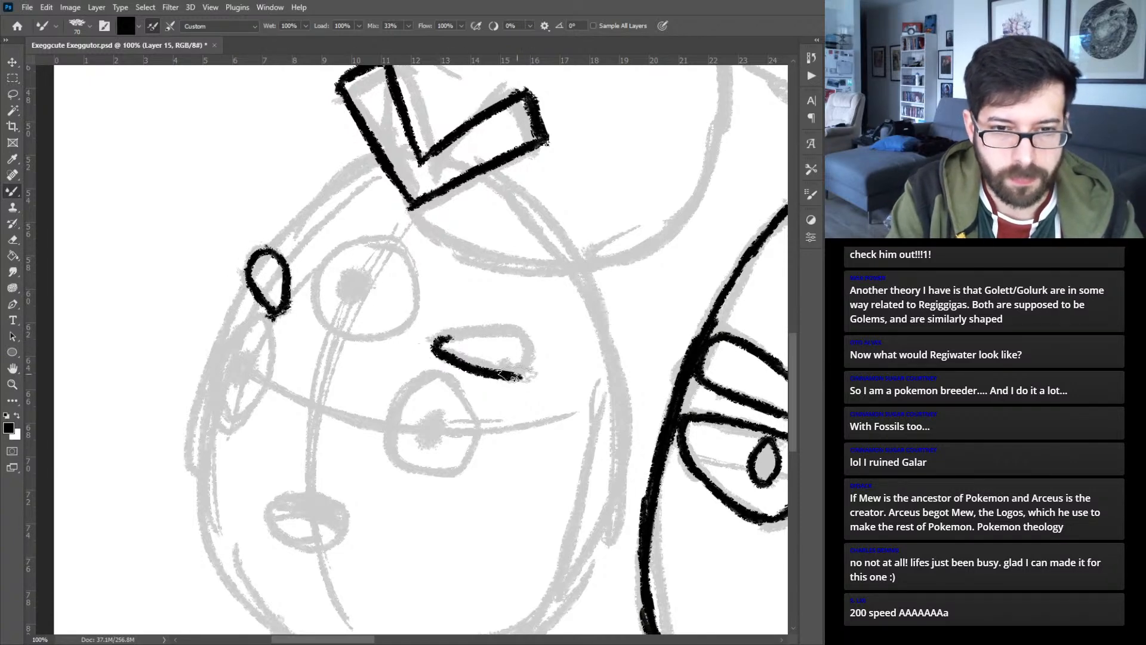
pyautogui.moveTo(435, 345)
pyautogui.mouseDown()
pyautogui.moveTo(514, 330)
pyautogui.moveTo(490, 336)
pyautogui.moveTo(532, 365)
pyautogui.moveTo(500, 378)
pyautogui.mouseUp()
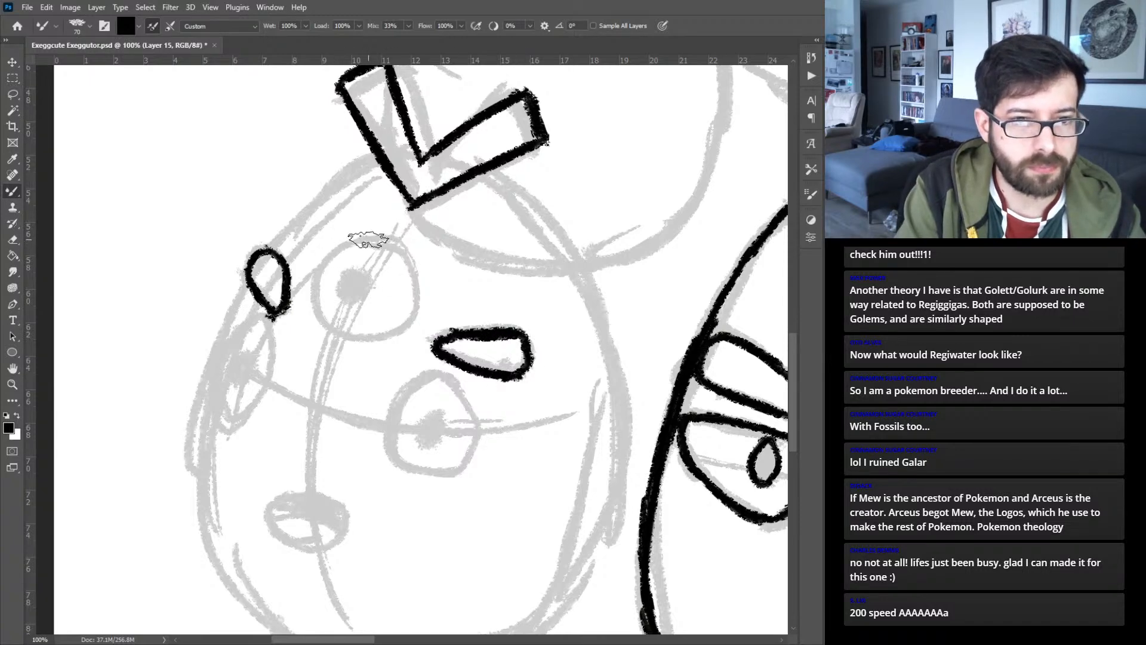
# - Ink the lower left egg's round forehead eye with a small circular pupil, redoing the top arc and the first pupil stroke
pyautogui.moveTo(353, 245)
pyautogui.mouseDown()
pyautogui.moveTo(315, 292)
pyautogui.moveTo(336, 328)
pyautogui.moveTo(315, 312)
pyautogui.moveTo(381, 333)
pyautogui.moveTo(330, 327)
pyautogui.moveTo(390, 330)
pyautogui.moveTo(348, 339)
pyautogui.moveTo(405, 318)
pyautogui.moveTo(416, 285)
pyautogui.moveTo(397, 246)
pyautogui.moveTo(412, 273)
pyautogui.moveTo(372, 231)
pyautogui.moveTo(394, 246)
pyautogui.moveTo(355, 239)
pyautogui.mouseUp()
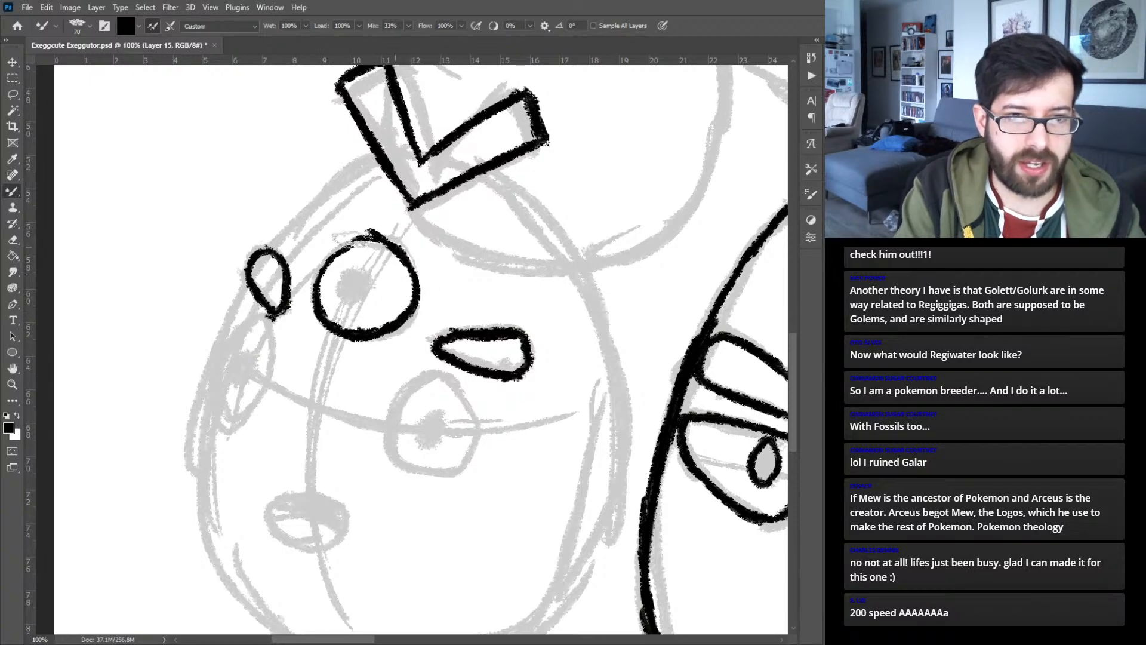
pyautogui.hotkey('ctrl', 'z')
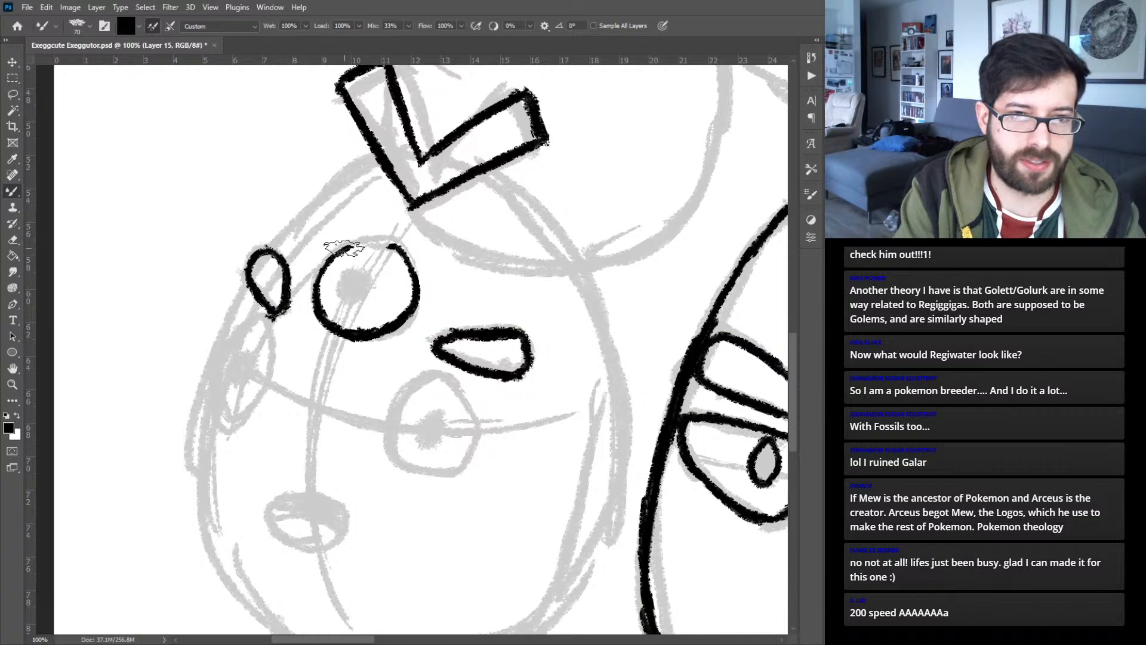
pyautogui.moveTo(345, 246)
pyautogui.mouseDown()
pyautogui.moveTo(394, 239)
pyautogui.moveTo(418, 262)
pyautogui.mouseUp()
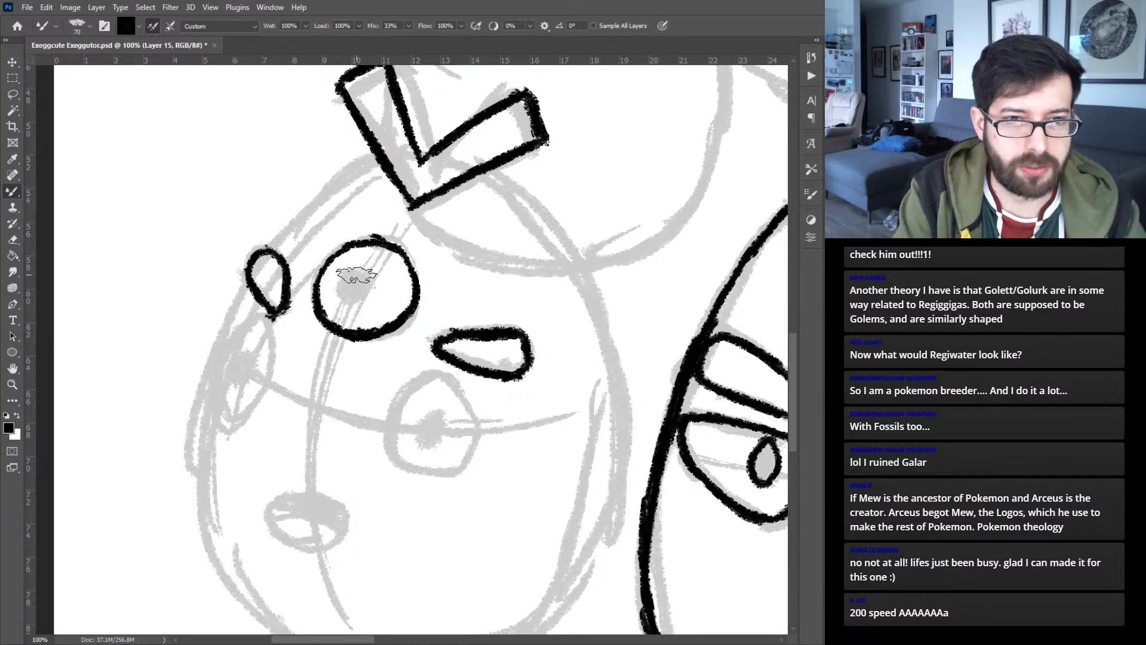
pyautogui.moveTo(362, 272)
pyautogui.mouseDown()
pyautogui.moveTo(350, 301)
pyautogui.moveTo(341, 287)
pyautogui.mouseUp()
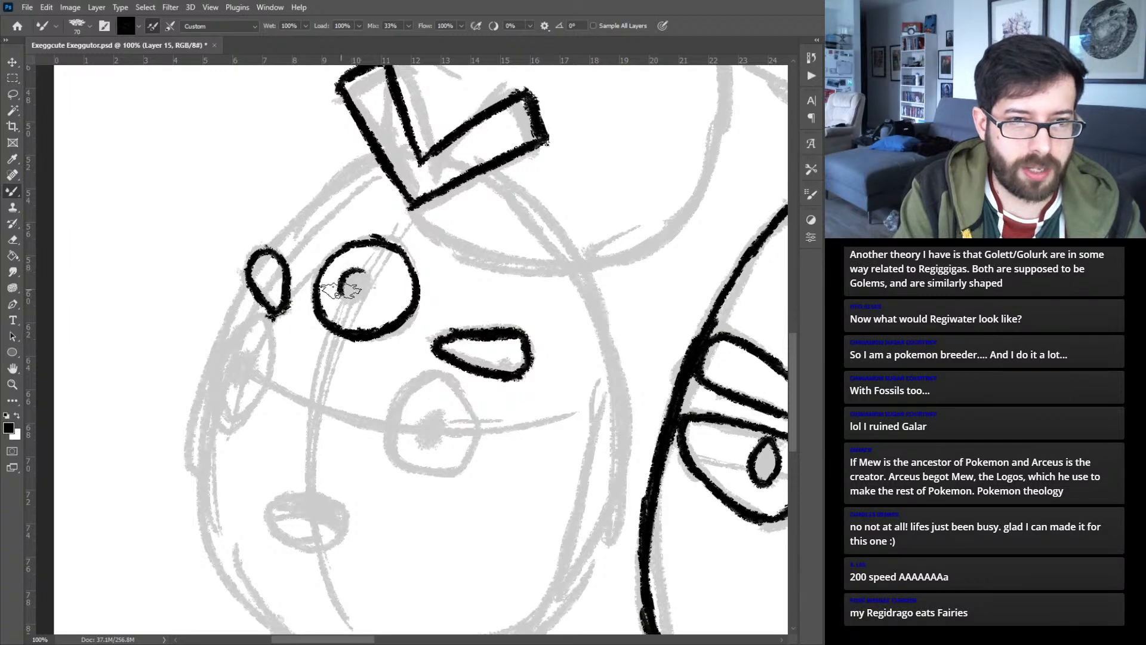
pyautogui.hotkey('ctrl', 'z')
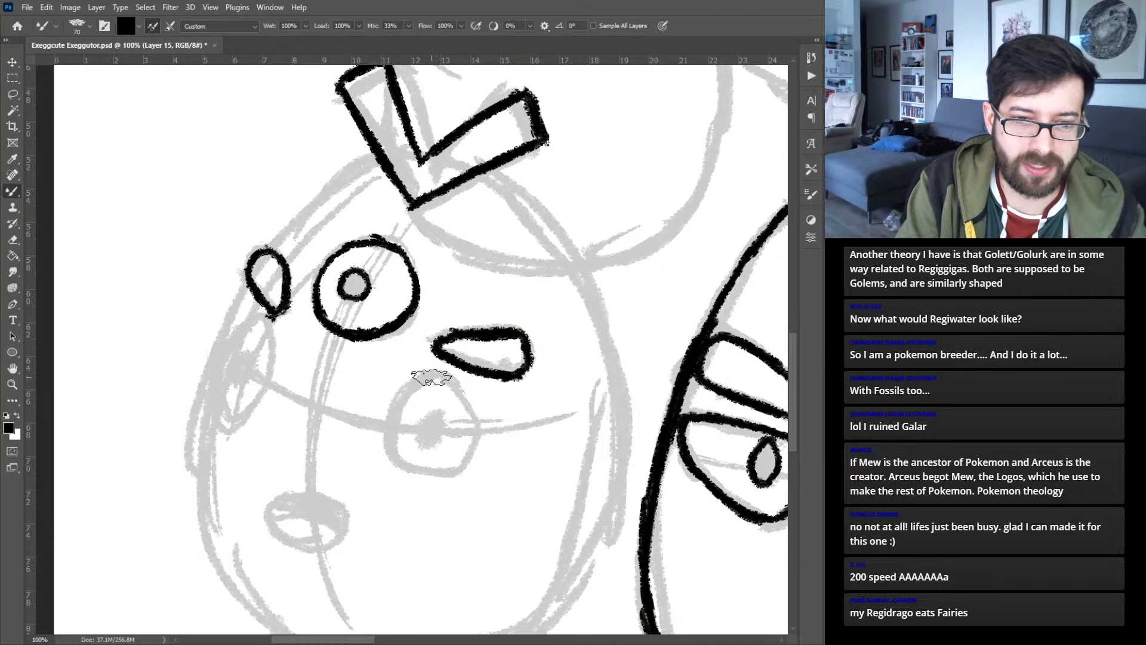
# - Ink the lower left egg's round right eye and narrow oval left eye, each with a small oval pupil
pyautogui.moveTo(452, 382)
pyautogui.mouseDown()
pyautogui.moveTo(389, 452)
pyautogui.moveTo(412, 474)
pyautogui.moveTo(445, 481)
pyautogui.moveTo(471, 469)
pyautogui.moveTo(481, 412)
pyautogui.moveTo(460, 382)
pyautogui.moveTo(437, 380)
pyautogui.mouseUp()
pyautogui.moveTo(416, 434)
pyautogui.mouseDown()
pyautogui.moveTo(440, 437)
pyautogui.moveTo(435, 418)
pyautogui.moveTo(426, 442)
pyautogui.moveTo(446, 424)
pyautogui.moveTo(421, 425)
pyautogui.mouseUp()
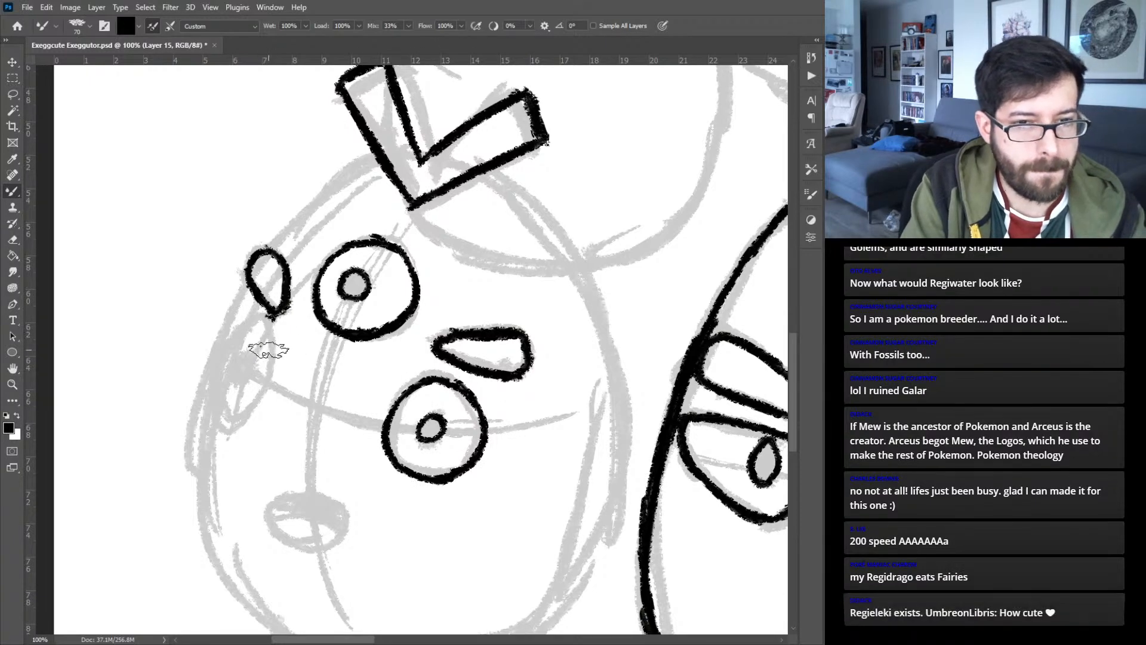
pyautogui.moveTo(264, 385)
pyautogui.mouseDown()
pyautogui.moveTo(259, 321)
pyautogui.moveTo(234, 334)
pyautogui.moveTo(251, 325)
pyautogui.moveTo(221, 370)
pyautogui.moveTo(243, 326)
pyautogui.moveTo(231, 342)
pyautogui.moveTo(216, 398)
pyautogui.moveTo(224, 358)
pyautogui.moveTo(217, 404)
pyautogui.moveTo(245, 419)
pyautogui.moveTo(226, 418)
pyautogui.moveTo(263, 386)
pyautogui.moveTo(254, 393)
pyautogui.moveTo(244, 365)
pyautogui.mouseUp()
# - Ink the lower left egg's small open oval mouth with a curved tongue line inside
pyautogui.moveTo(320, 434); pyautogui.dragTo(362, 320)
pyautogui.moveTo(319, 376)
pyautogui.mouseDown()
pyautogui.moveTo(373, 381)
pyautogui.moveTo(385, 399)
pyautogui.moveTo(375, 422)
pyautogui.moveTo(345, 430)
pyautogui.mouseUp()
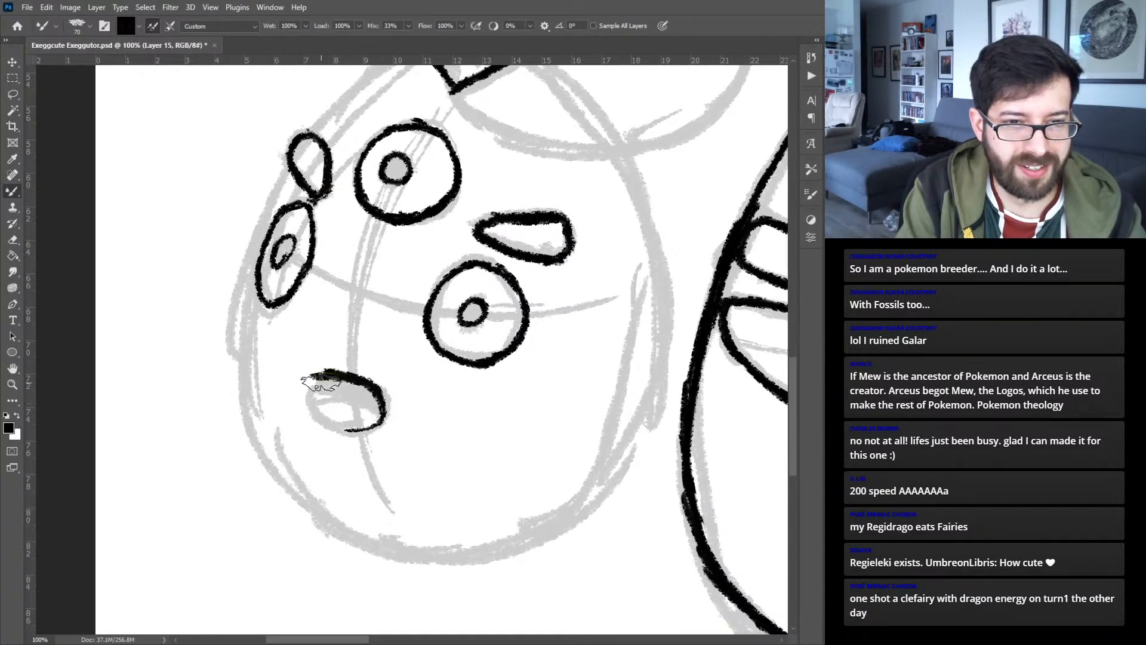
pyautogui.moveTo(313, 377)
pyautogui.mouseDown()
pyautogui.moveTo(308, 406)
pyautogui.moveTo(338, 435)
pyautogui.moveTo(315, 416)
pyautogui.moveTo(370, 431)
pyautogui.moveTo(316, 409)
pyautogui.moveTo(385, 414)
pyautogui.mouseUp()
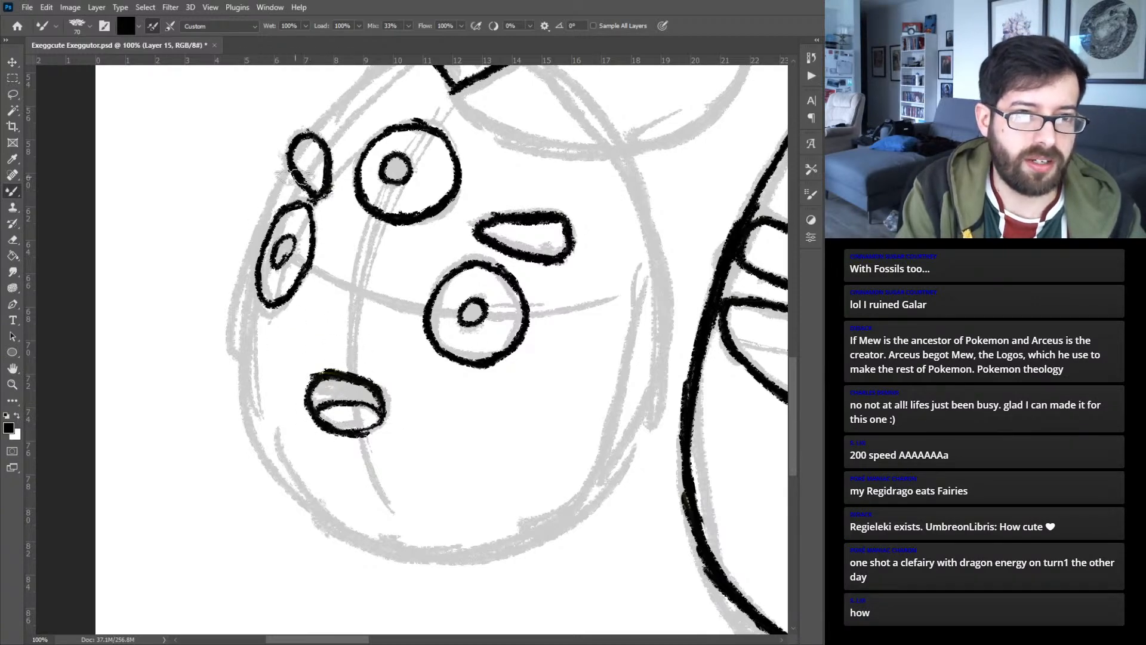
# - Ink the lower left egg's outline from the left eyebrow down the left side and around to the bottom
pyautogui.moveTo(291, 175); pyautogui.dragTo(257, 260)
pyautogui.moveTo(264, 219); pyautogui.dragTo(248, 310)
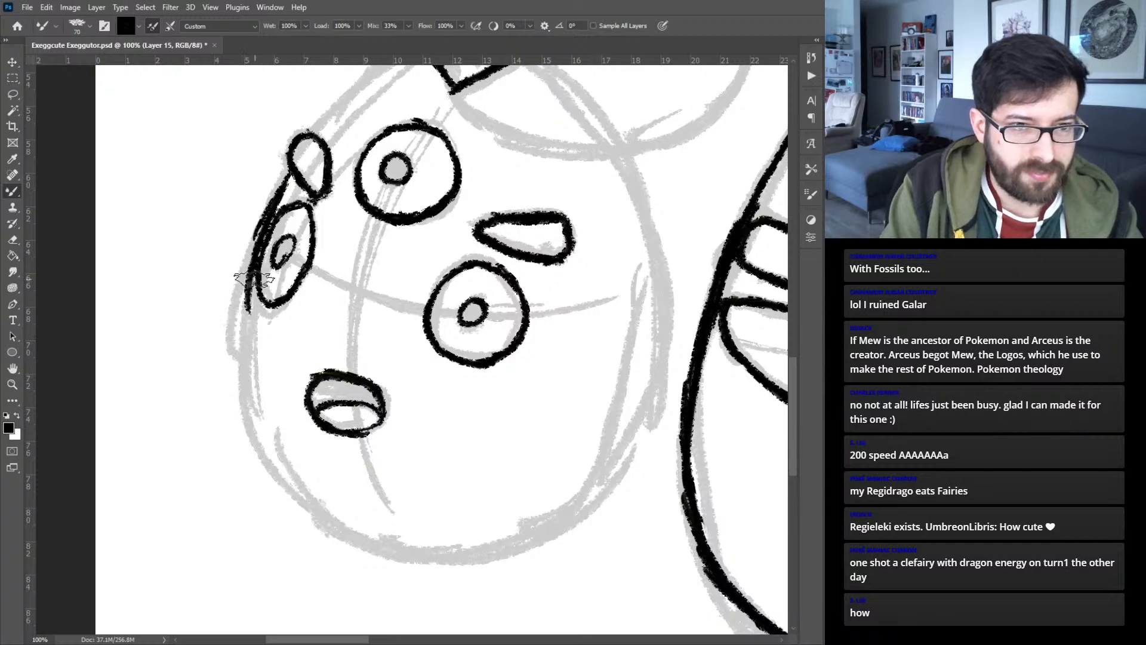
pyautogui.moveTo(251, 276); pyautogui.dragTo(241, 365)
pyautogui.moveTo(245, 299)
pyautogui.mouseDown()
pyautogui.moveTo(258, 419)
pyautogui.moveTo(279, 464)
pyautogui.mouseUp()
pyautogui.moveTo(246, 339); pyautogui.dragTo(316, 504)
pyautogui.moveTo(244, 397)
pyautogui.mouseDown()
pyautogui.moveTo(352, 528)
pyautogui.moveTo(375, 537)
pyautogui.mouseUp()
pyautogui.moveTo(250, 435); pyautogui.dragTo(415, 555)
pyautogui.moveTo(269, 478); pyautogui.dragTo(441, 557)
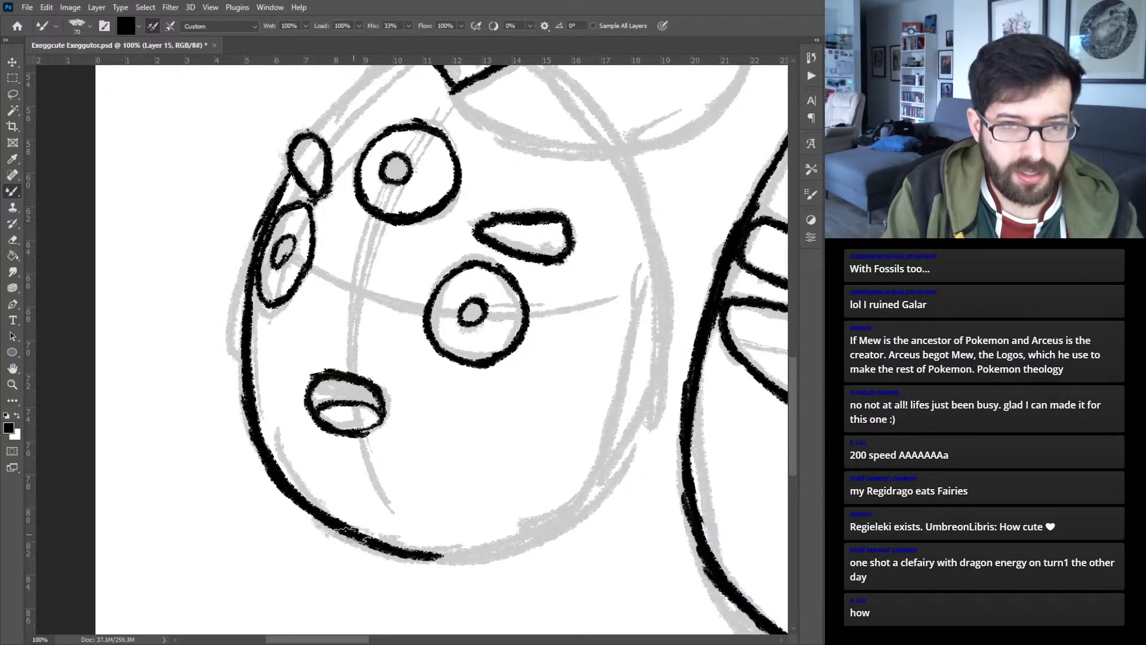
# - Ink the lower left egg's upper outline on both sides of the leaf tuft, redoing the left arc
pyautogui.moveTo(408, 168); pyautogui.dragTo(431, 354)
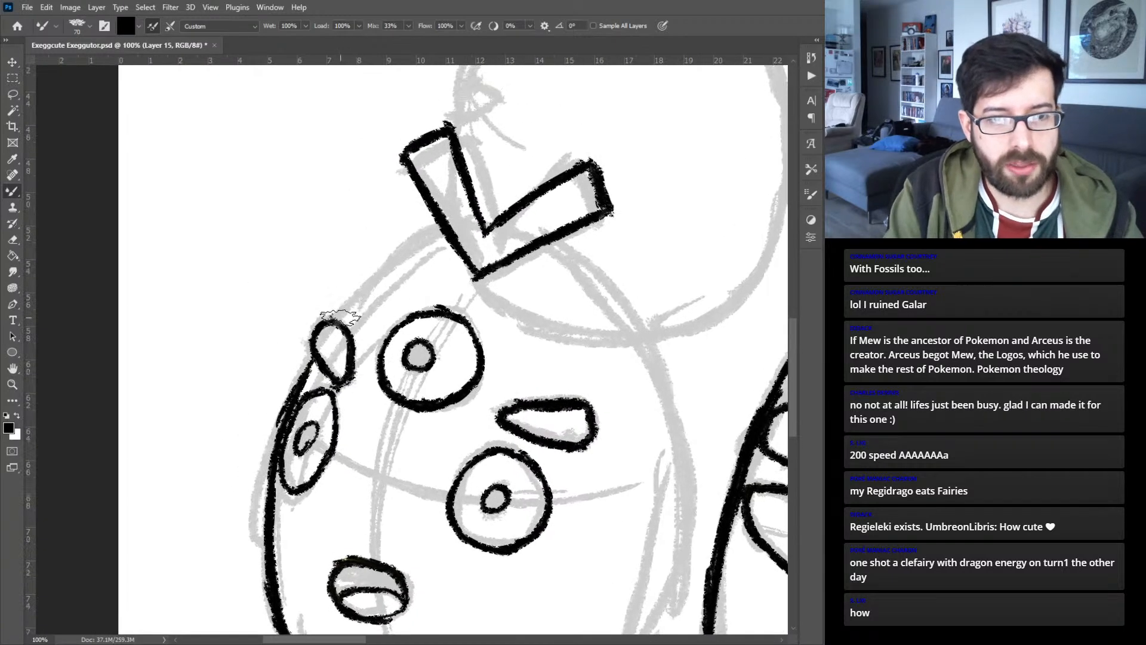
pyautogui.moveTo(334, 316); pyautogui.dragTo(419, 246)
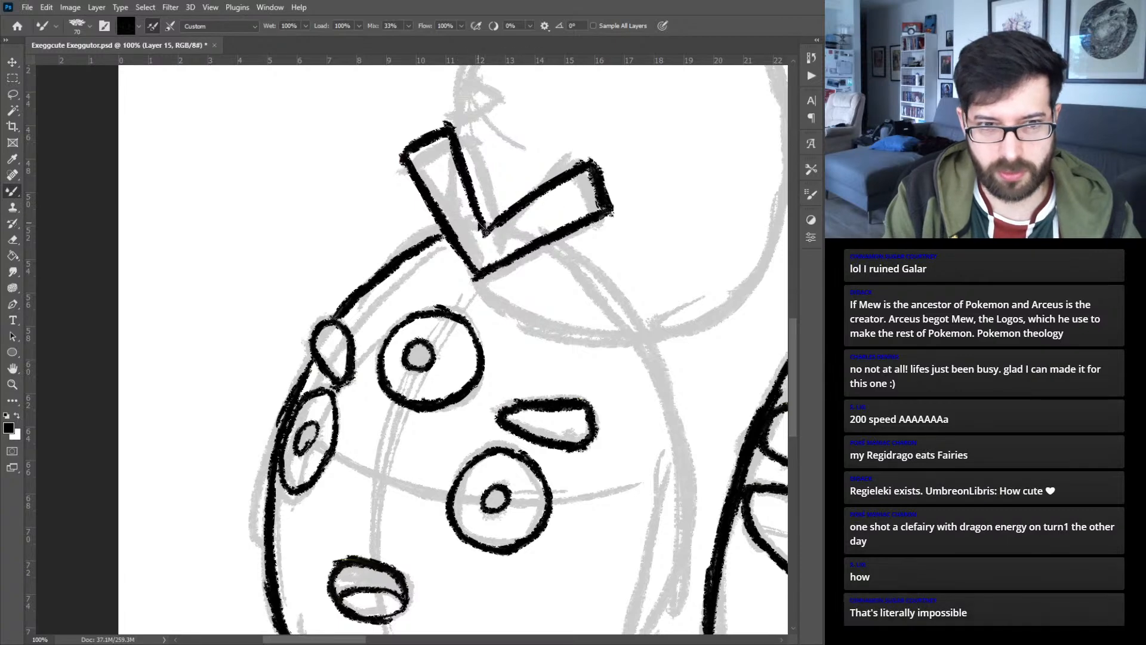
pyautogui.hotkey('ctrl', 'z')
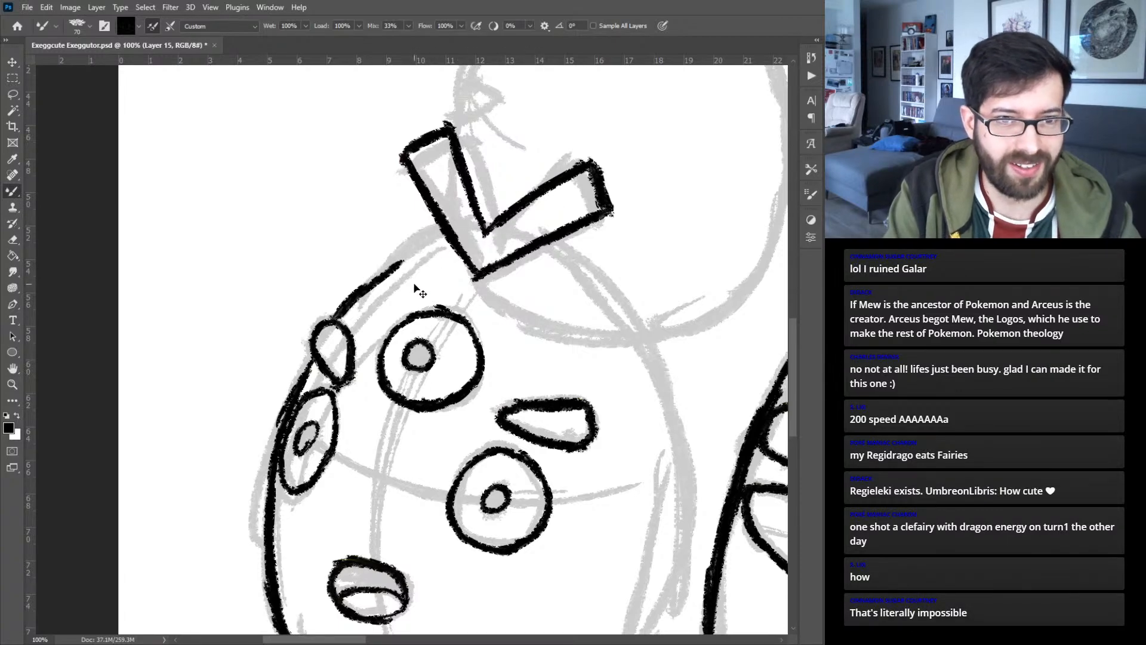
pyautogui.moveTo(336, 318)
pyautogui.mouseDown()
pyautogui.moveTo(405, 250)
pyautogui.moveTo(363, 288)
pyautogui.moveTo(435, 240)
pyautogui.mouseUp()
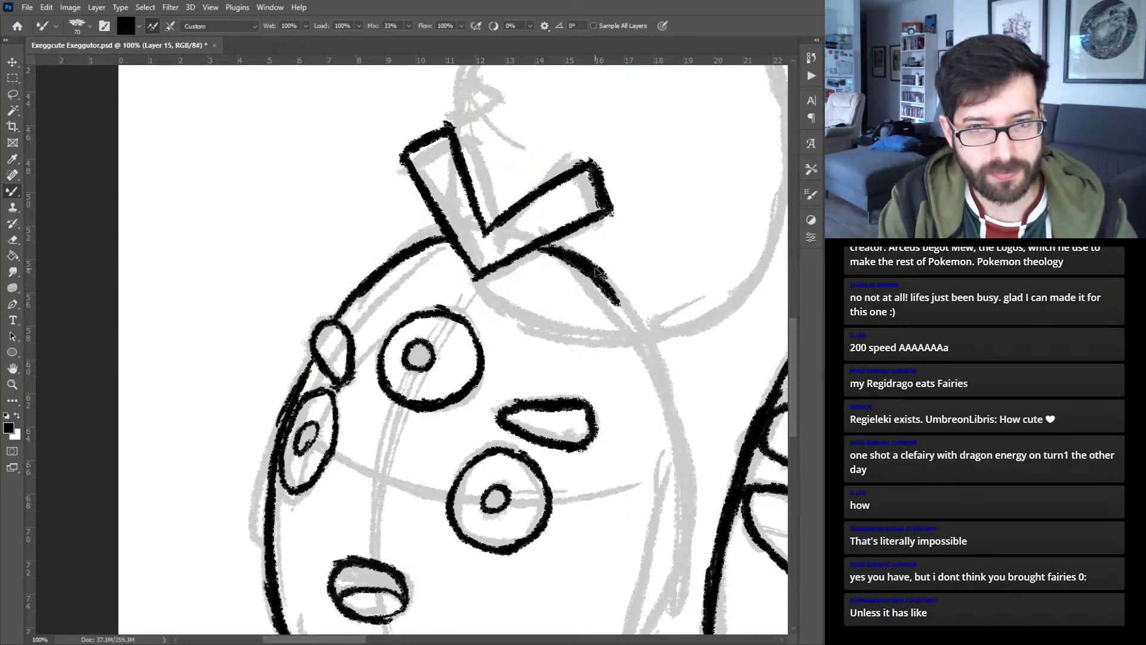
pyautogui.moveTo(546, 245); pyautogui.dragTo(647, 345)
# - Close the lower left egg's outline by inking its lower right curve and right side in overlapping strokes
pyautogui.moveTo(597, 403); pyautogui.dragTo(581, 254)
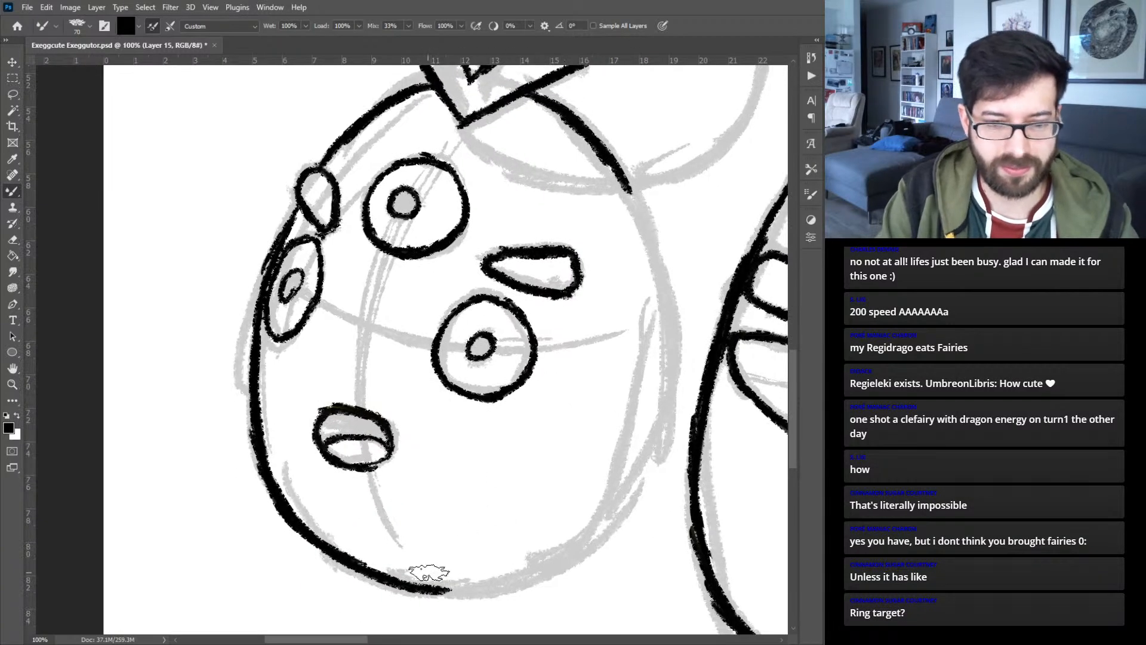
pyautogui.moveTo(382, 580)
pyautogui.mouseDown()
pyautogui.moveTo(462, 591)
pyautogui.moveTo(445, 593)
pyautogui.moveTo(511, 586)
pyautogui.moveTo(570, 556)
pyautogui.moveTo(642, 473)
pyautogui.mouseUp()
pyautogui.moveTo(594, 535); pyautogui.dragTo(658, 428)
pyautogui.moveTo(637, 490); pyautogui.dragTo(669, 406)
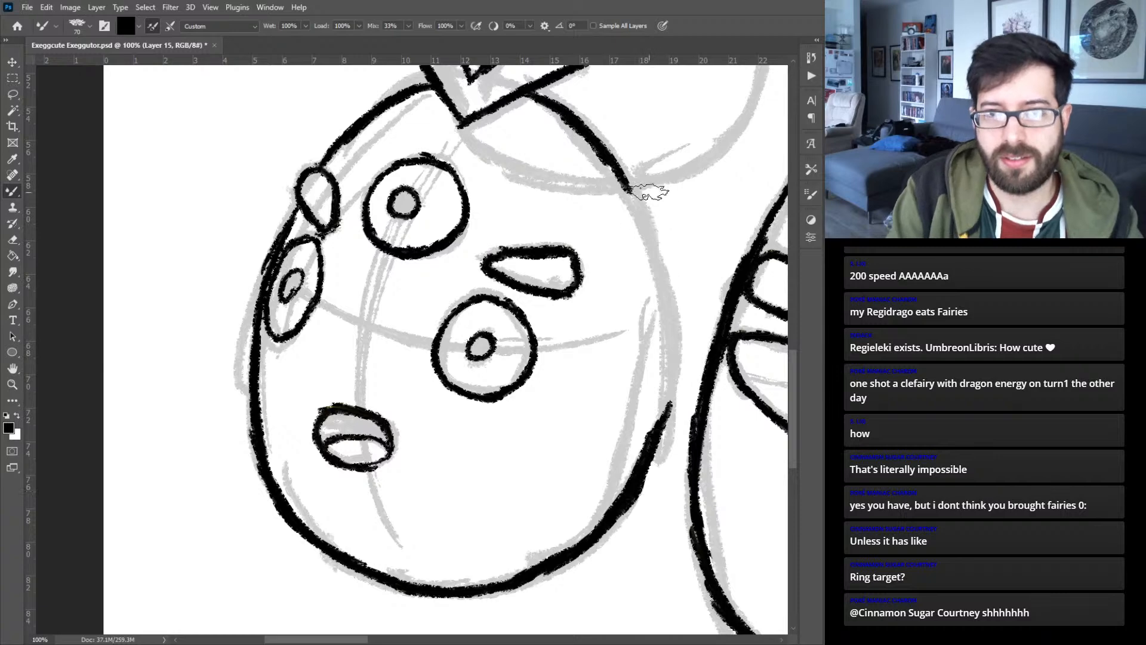
pyautogui.moveTo(615, 167); pyautogui.dragTo(662, 279)
pyautogui.moveTo(643, 230); pyautogui.dragTo(659, 385)
pyautogui.moveTo(655, 303); pyautogui.dragTo(664, 373)
pyautogui.moveTo(652, 431); pyautogui.dragTo(658, 361)
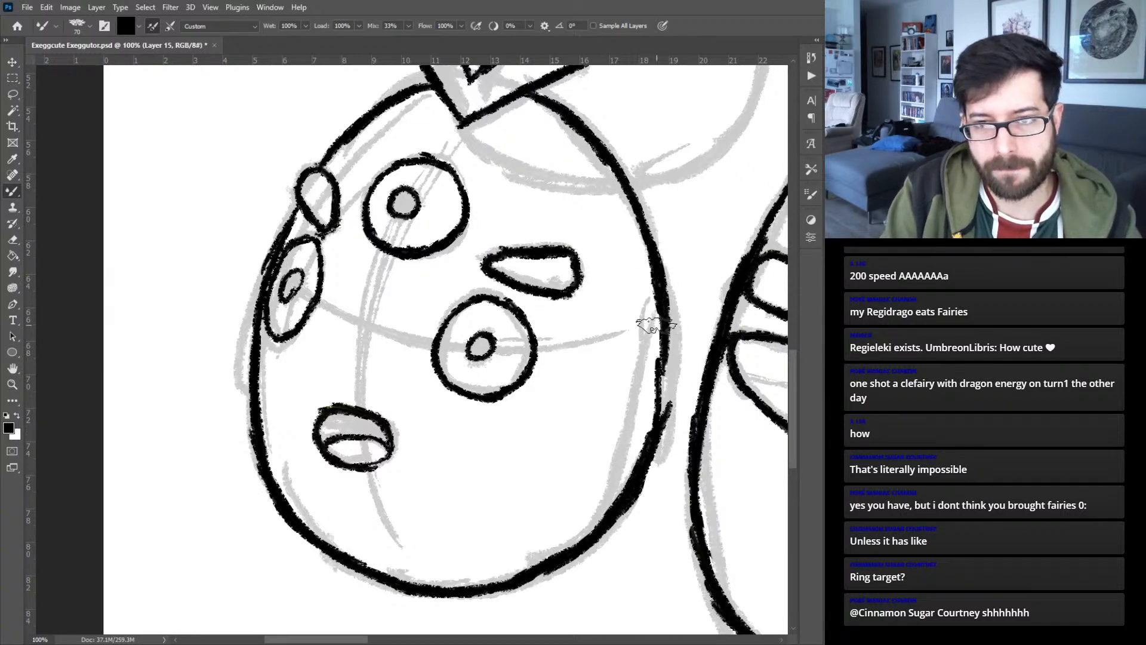
pyautogui.moveTo(658, 416); pyautogui.dragTo(659, 293)
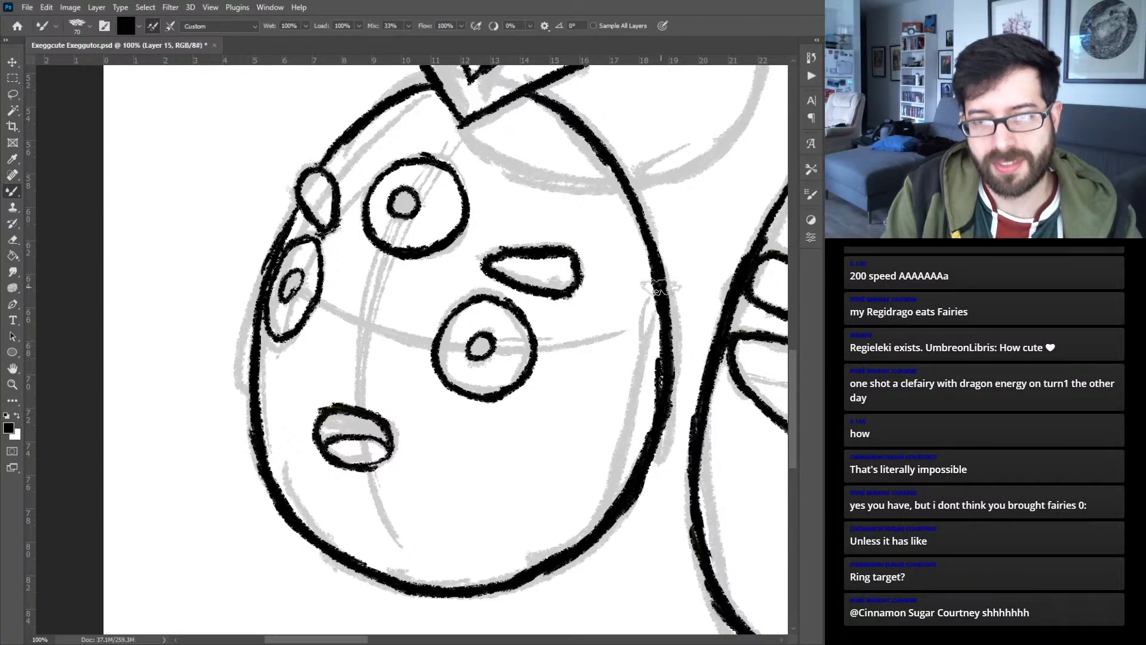
# - On a new layer, ink the upper left egg's small tuft of two curved leaves leaning right
pyautogui.moveTo(601, 246); pyautogui.dragTo(435, 400)
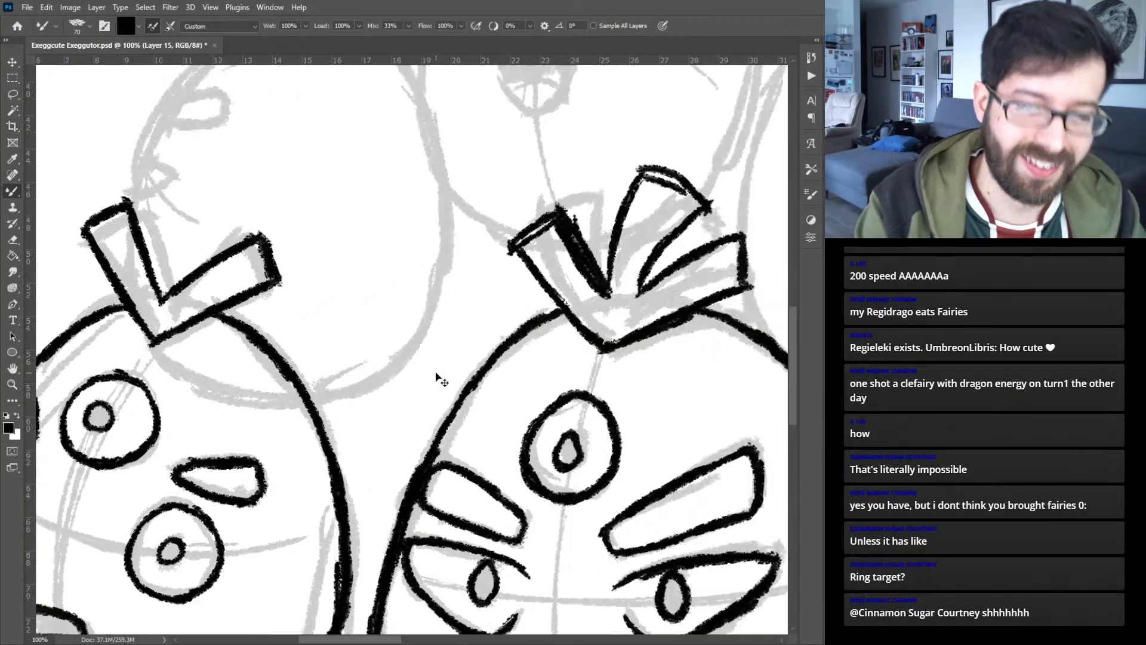
pyautogui.hotkey('ctrl', '0')
pyautogui.hotkey('ctrl', 'shift', 'alt', 'n')
pyautogui.hotkey('ctrl', '+')
pyautogui.hotkey('ctrl', '+')
pyautogui.hotkey('ctrl', '+')
pyautogui.moveTo(231, 262); pyautogui.dragTo(673, 248)
pyautogui.hotkey('ctrl', '+')
pyautogui.hotkey('ctrl', '+')
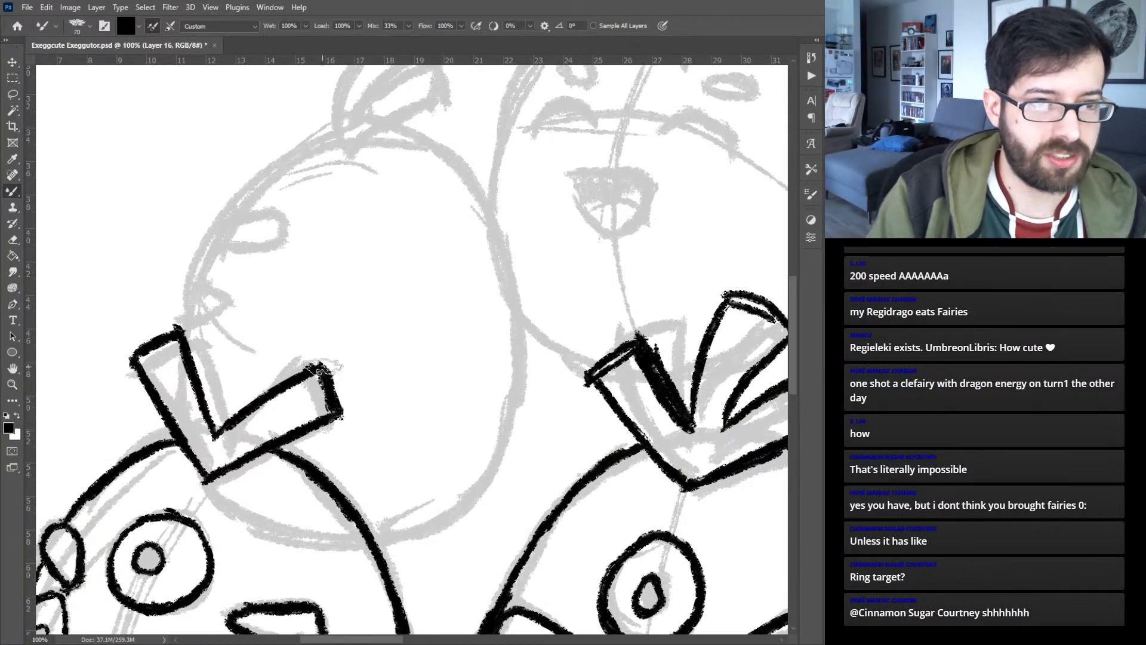
pyautogui.hotkey('ctrl', '+')
pyautogui.moveTo(158, 234); pyautogui.dragTo(476, 263)
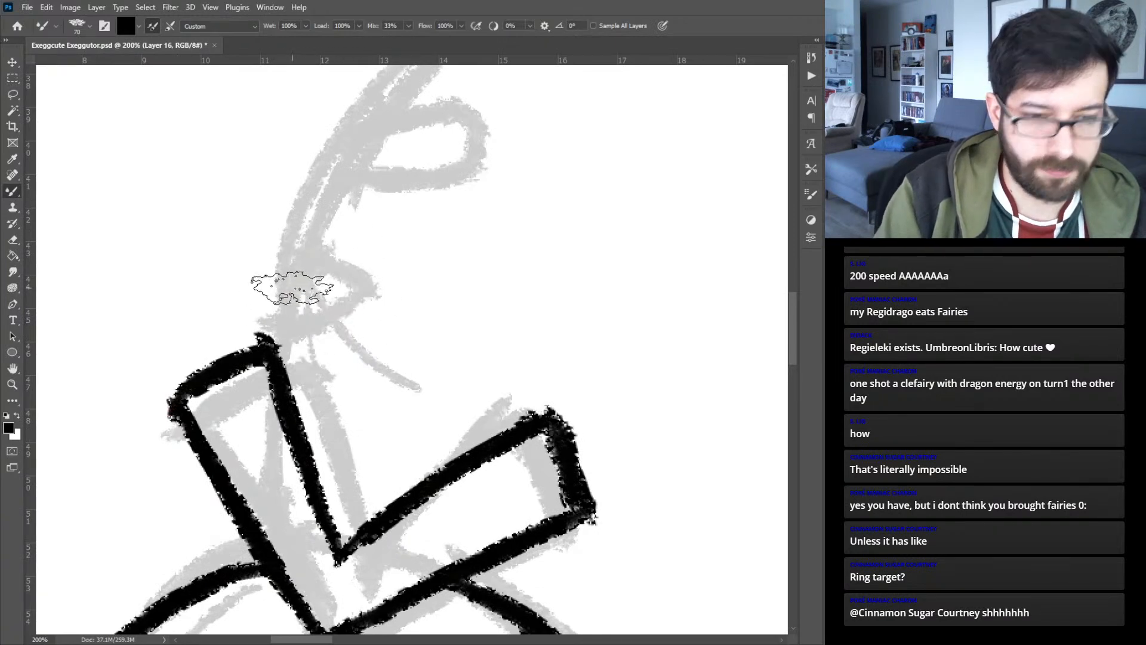
pyautogui.hotkey('ctrl', '-')
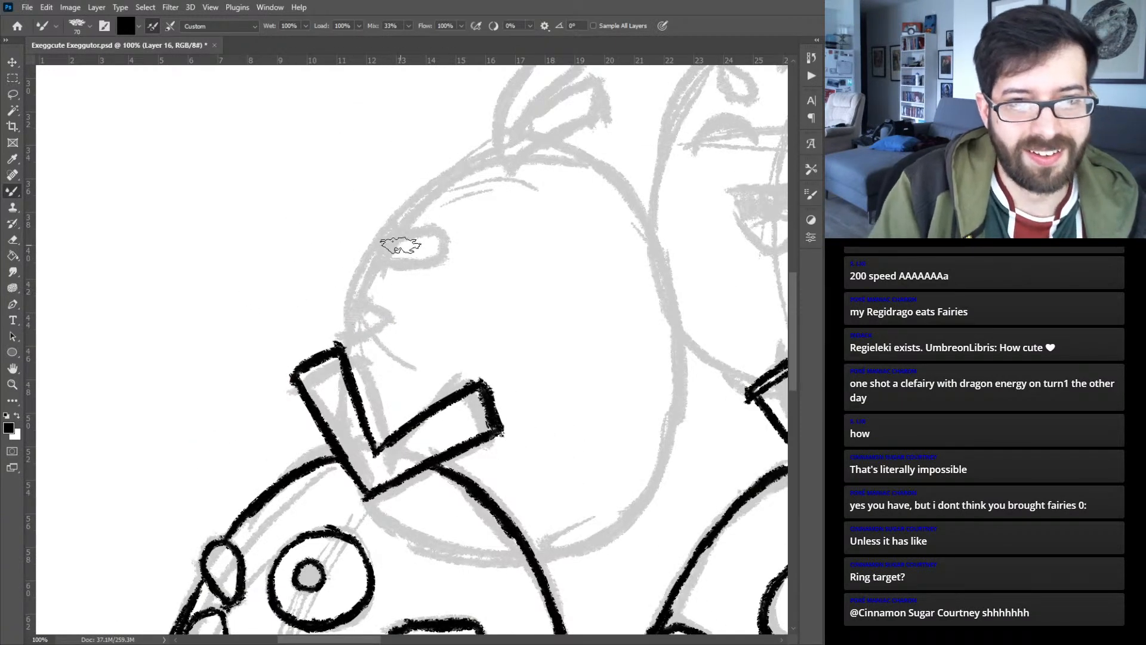
pyautogui.moveTo(509, 166)
pyautogui.mouseDown()
pyautogui.moveTo(430, 296)
pyautogui.moveTo(475, 228)
pyautogui.moveTo(442, 268)
pyautogui.moveTo(518, 220)
pyautogui.mouseUp()
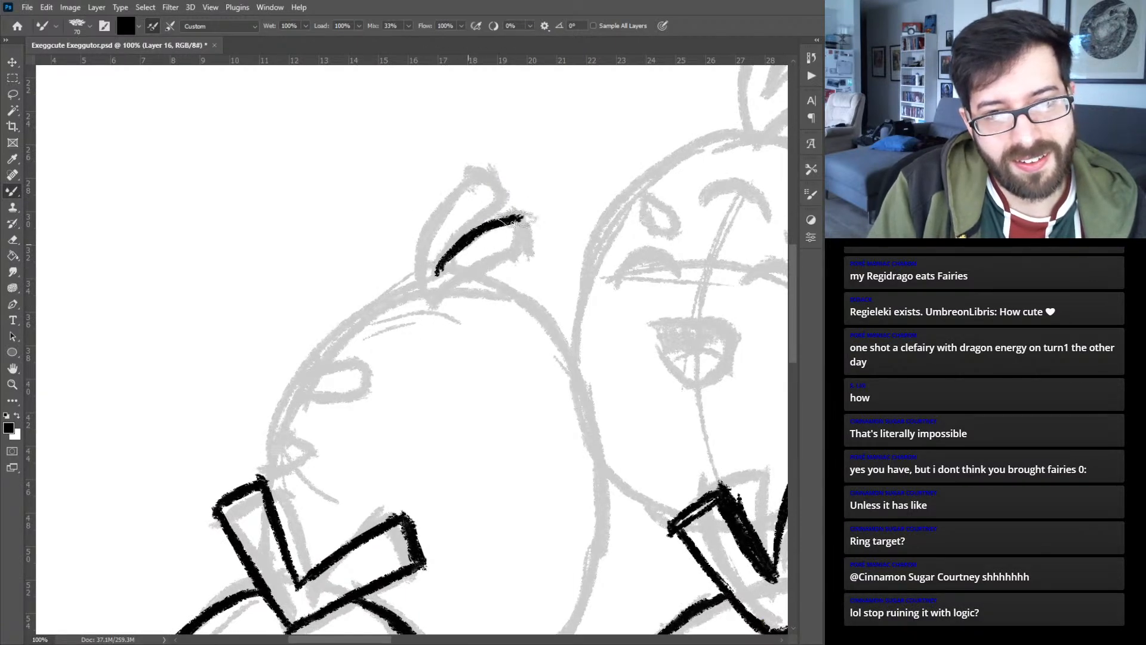
pyautogui.moveTo(432, 308)
pyautogui.mouseDown()
pyautogui.moveTo(463, 275)
pyautogui.moveTo(444, 296)
pyautogui.moveTo(488, 263)
pyautogui.moveTo(461, 280)
pyautogui.moveTo(526, 258)
pyautogui.mouseUp()
pyautogui.moveTo(430, 306)
pyautogui.mouseDown()
pyautogui.moveTo(419, 245)
pyautogui.moveTo(440, 199)
pyautogui.moveTo(472, 175)
pyautogui.moveTo(501, 204)
pyautogui.moveTo(475, 226)
pyautogui.mouseUp()
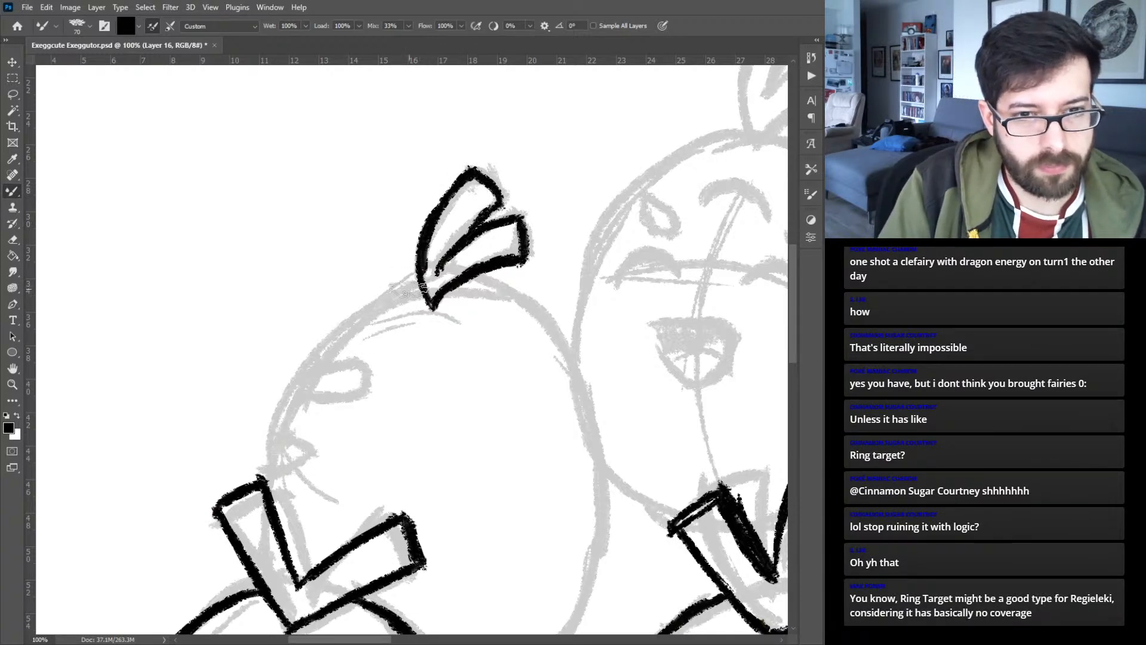
# - Ink the upper left egg's outline from the tuft down both sides, ending where it meets the lower left egg
pyautogui.moveTo(414, 288)
pyautogui.mouseDown()
pyautogui.moveTo(353, 322)
pyautogui.moveTo(322, 358)
pyautogui.moveTo(263, 481)
pyautogui.mouseUp()
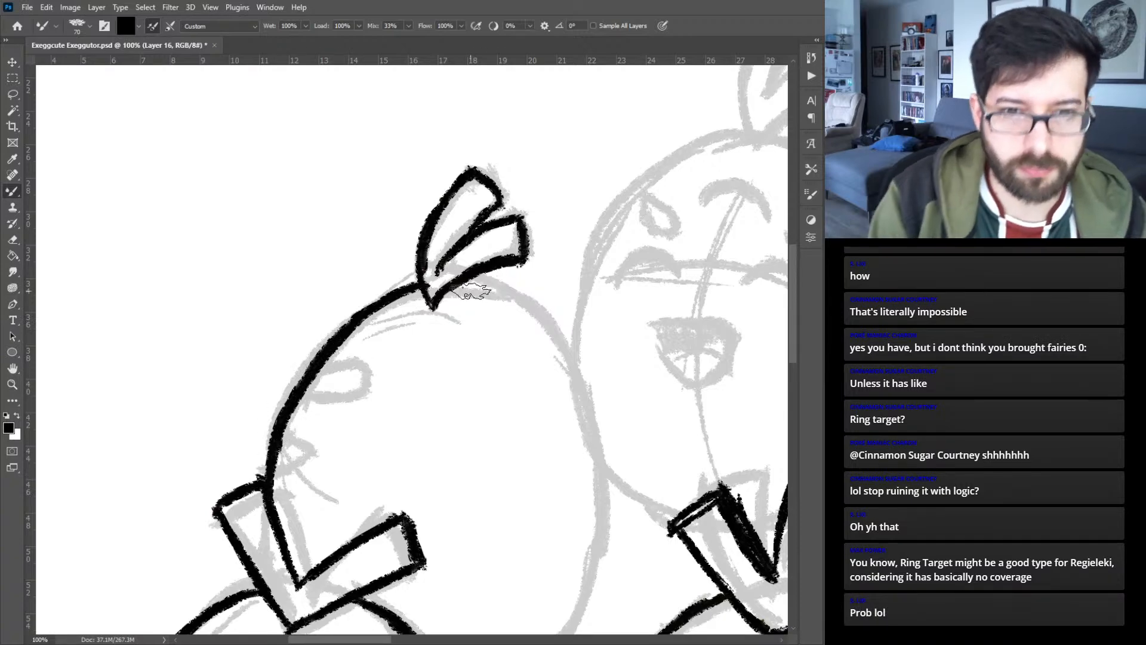
pyautogui.moveTo(464, 280)
pyautogui.mouseDown()
pyautogui.moveTo(541, 315)
pyautogui.moveTo(513, 300)
pyautogui.moveTo(558, 337)
pyautogui.mouseUp()
pyautogui.moveTo(486, 528); pyautogui.dragTo(430, 342)
pyautogui.moveTo(416, 497)
pyautogui.mouseDown()
pyautogui.moveTo(508, 469)
pyautogui.moveTo(540, 425)
pyautogui.mouseUp()
pyautogui.moveTo(502, 465); pyautogui.dragTo(555, 382)
pyautogui.moveTo(523, 444); pyautogui.dragTo(557, 347)
pyautogui.moveTo(549, 404); pyautogui.dragTo(549, 315)
pyautogui.moveTo(568, 355); pyautogui.dragTo(561, 318)
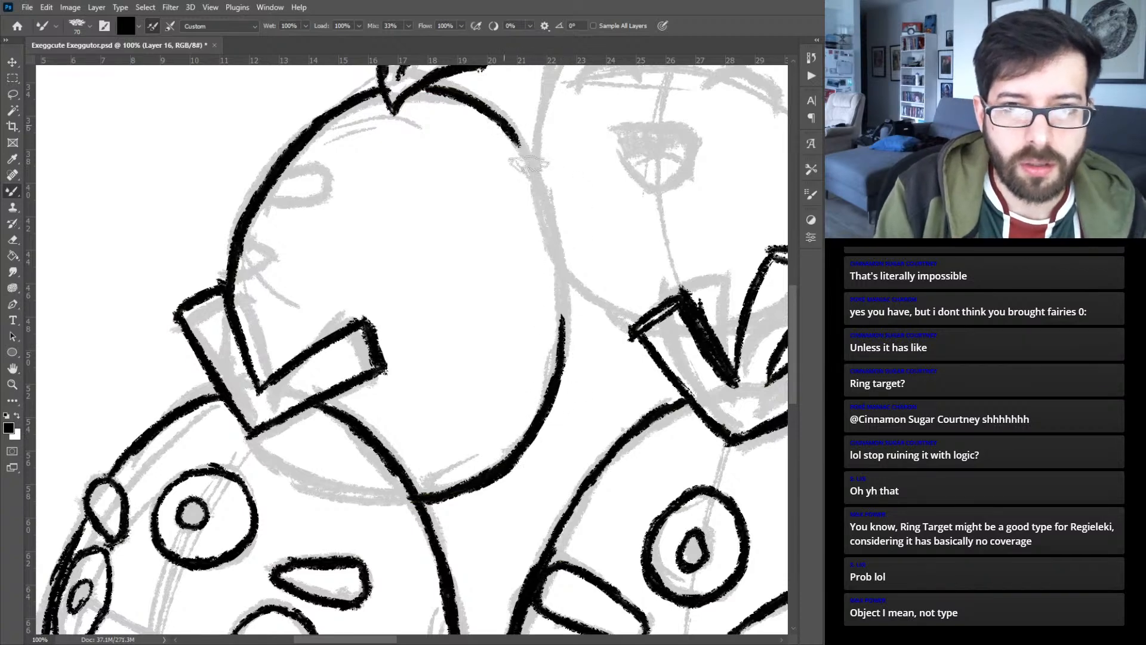
pyautogui.moveTo(514, 132)
pyautogui.mouseDown()
pyautogui.moveTo(552, 206)
pyautogui.moveTo(559, 267)
pyautogui.mouseUp()
pyautogui.moveTo(540, 198); pyautogui.dragTo(565, 334)
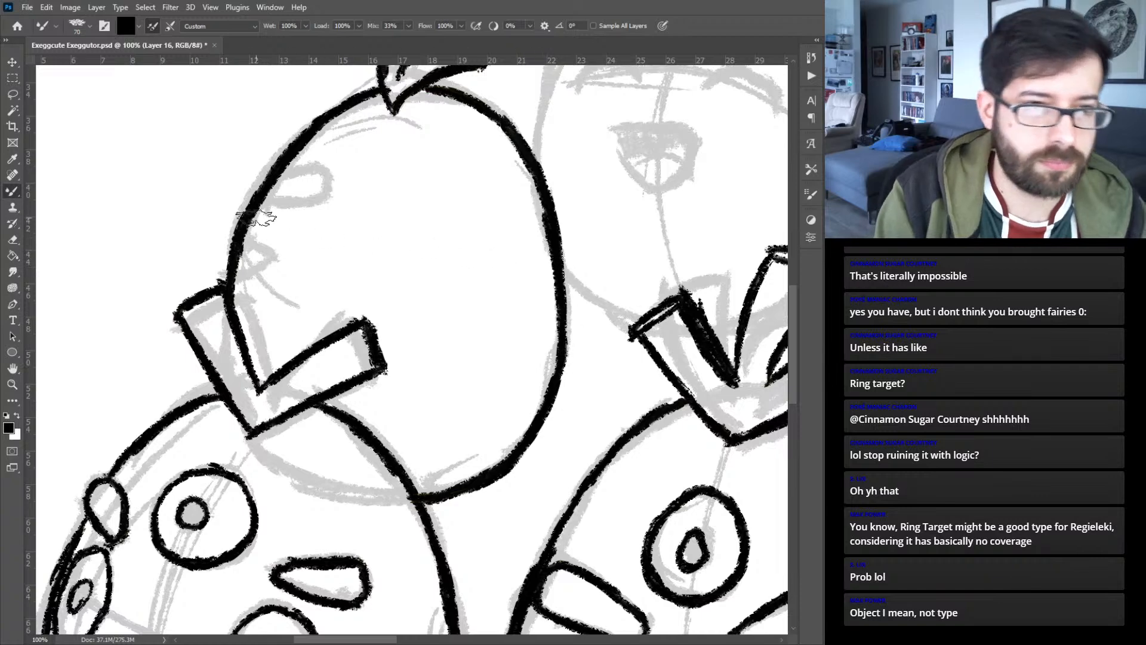
# - Ink the upper left egg's side-view features along its left edge: a small eye, a rounded eyebrow and a half-hidden forehead eye
pyautogui.moveTo(233, 242)
pyautogui.mouseDown()
pyautogui.moveTo(275, 262)
pyautogui.moveTo(243, 274)
pyautogui.moveTo(236, 255)
pyautogui.moveTo(321, 204)
pyautogui.moveTo(302, 173)
pyautogui.moveTo(335, 177)
pyautogui.moveTo(325, 204)
pyautogui.mouseUp()
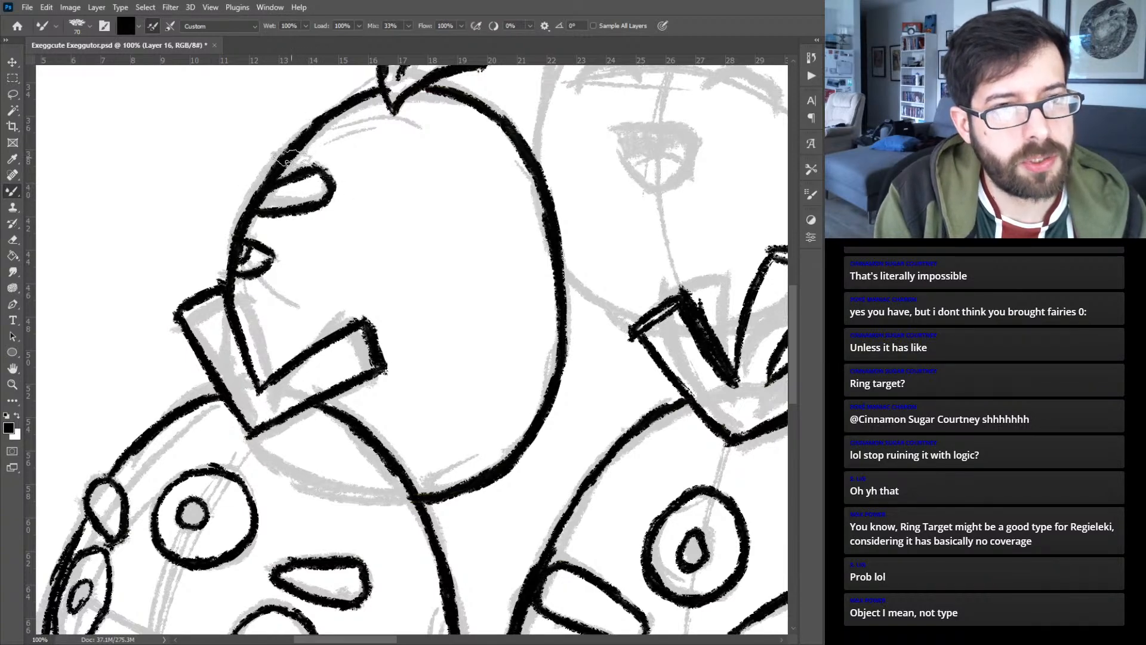
pyautogui.moveTo(323, 124)
pyautogui.mouseDown()
pyautogui.moveTo(318, 156)
pyautogui.moveTo(292, 159)
pyautogui.mouseUp()
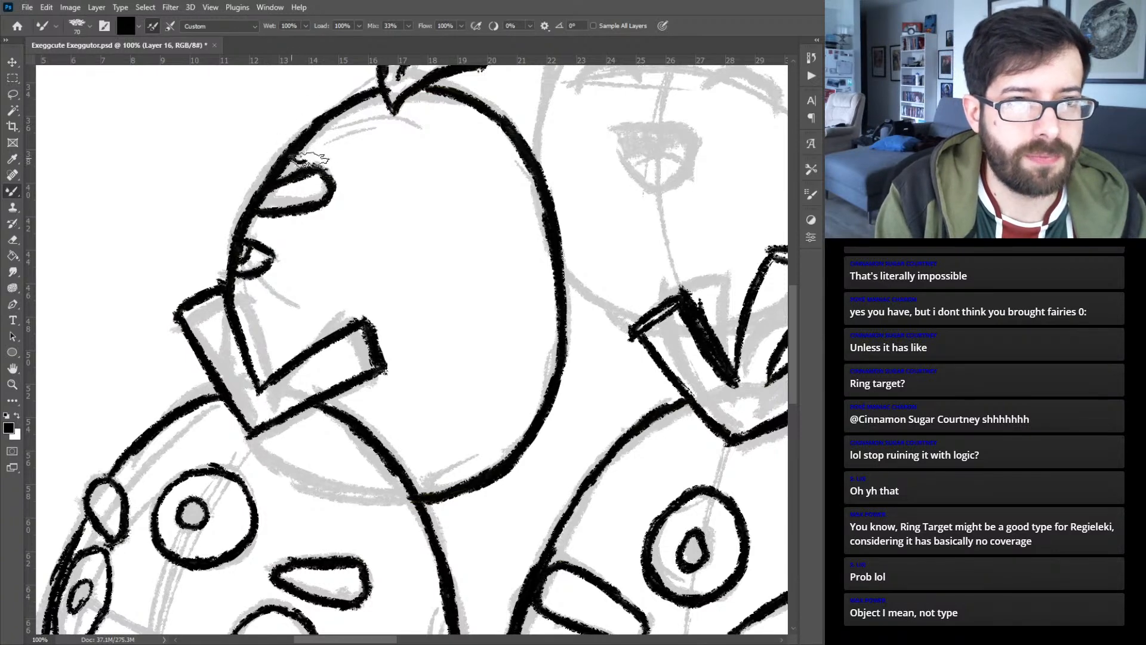
pyautogui.moveTo(323, 124); pyautogui.dragTo(305, 162)
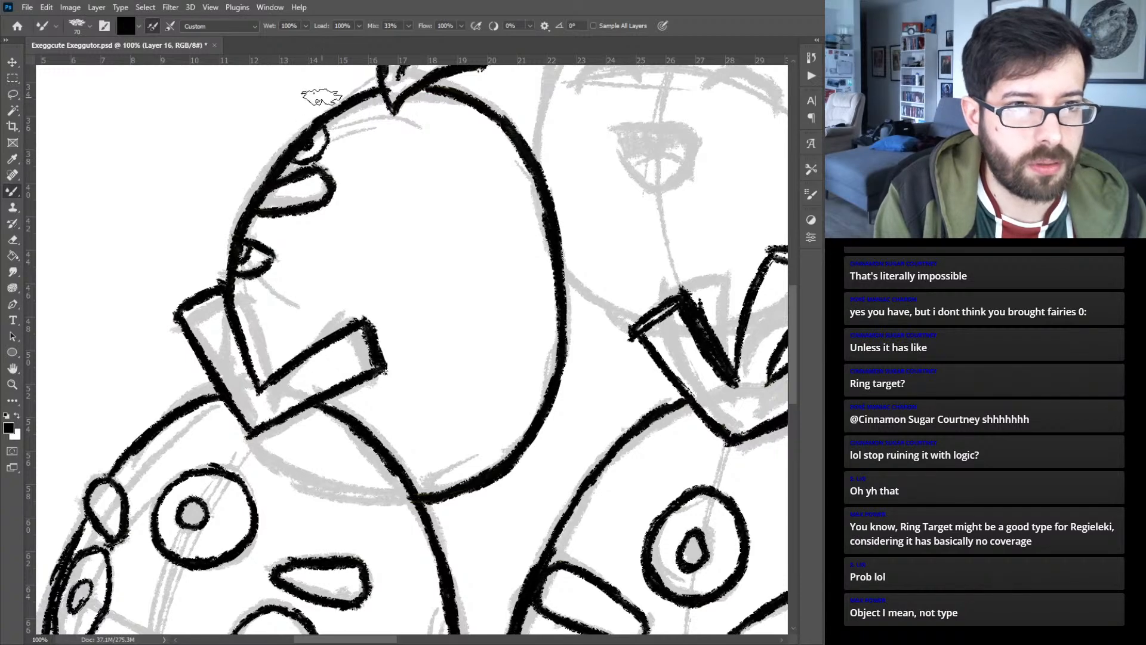
# - On a new layer, ink the upper right egg's lower edge where it shows between the lower middle and lower right eggs
pyautogui.moveTo(621, 262); pyautogui.dragTo(353, 417)
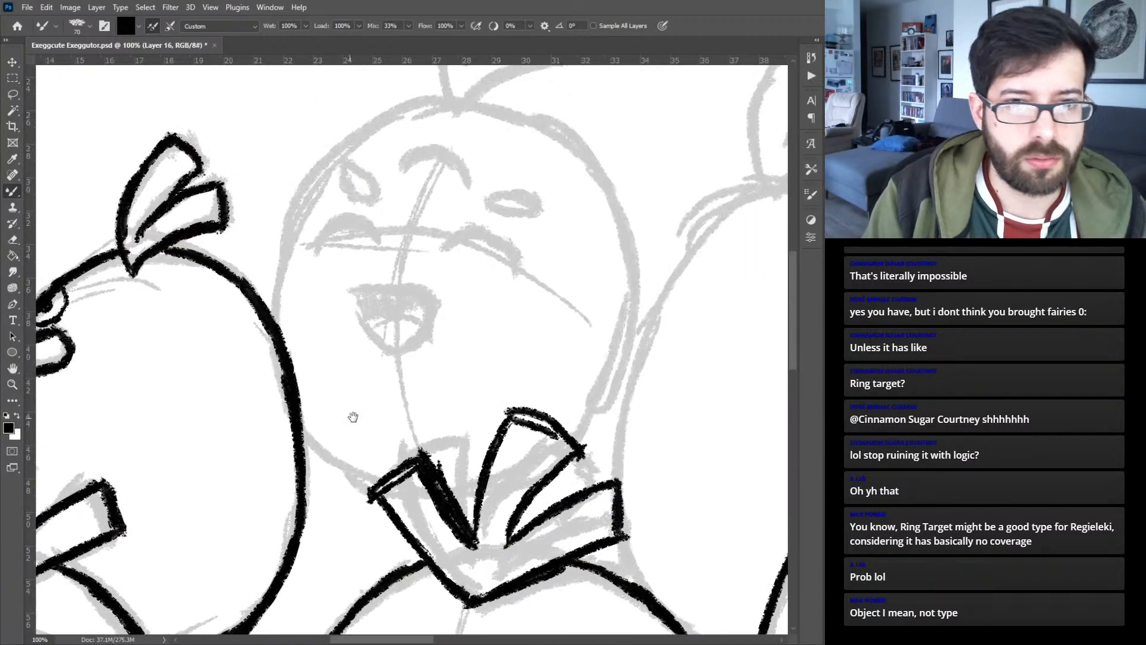
pyautogui.press('v')
pyautogui.moveTo(596, 461); pyautogui.dragTo(412, 307)
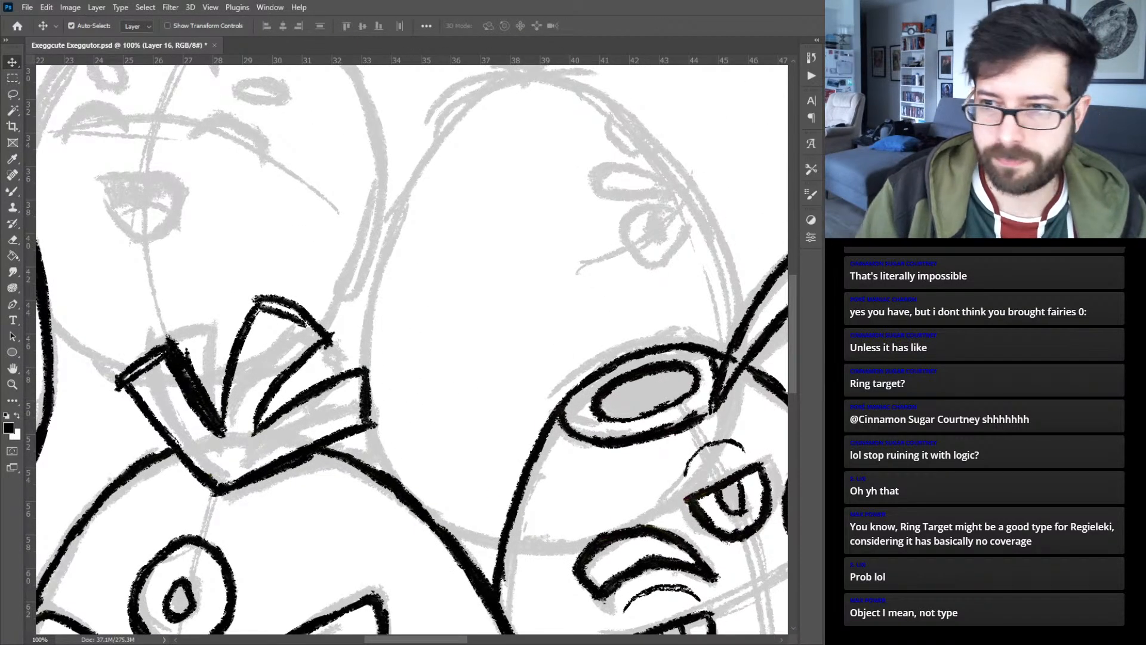
pyautogui.press('b')
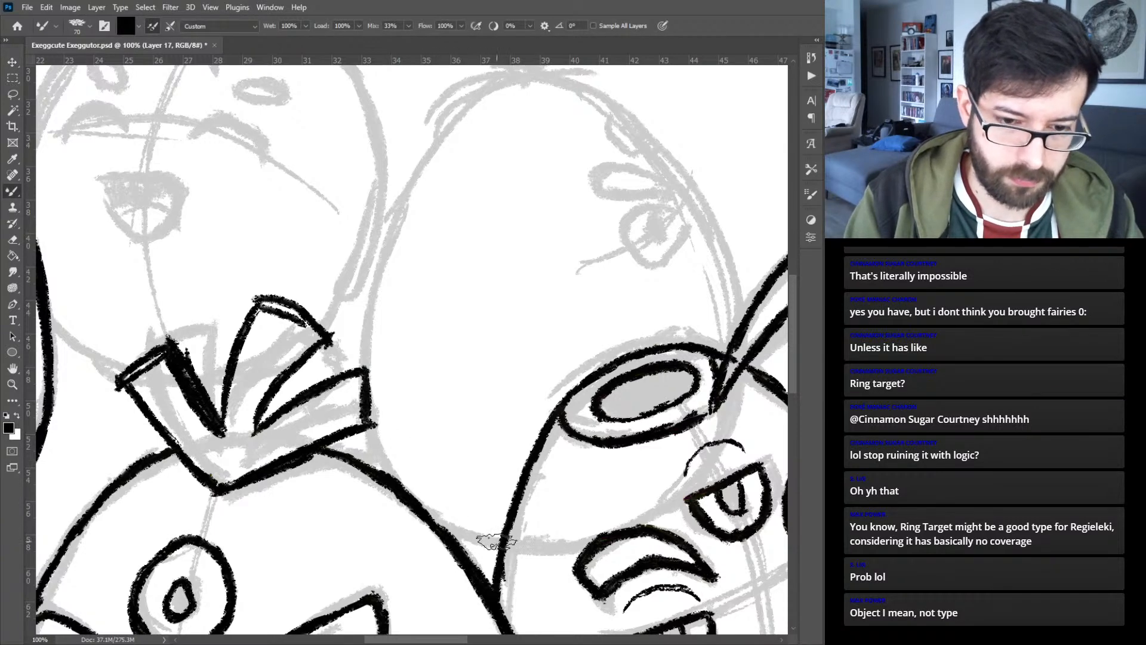
pyautogui.moveTo(498, 544)
pyautogui.mouseDown()
pyautogui.moveTo(424, 521)
pyautogui.moveTo(495, 541)
pyautogui.mouseUp()
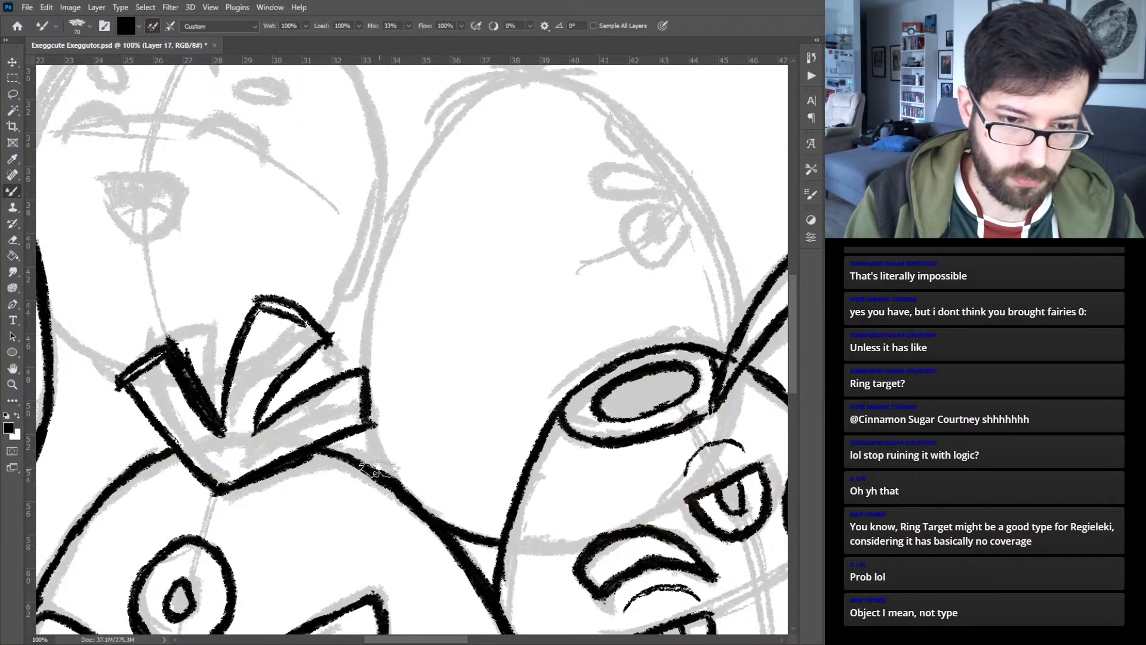
pyautogui.moveTo(371, 458)
pyautogui.mouseDown()
pyautogui.moveTo(388, 478)
pyautogui.moveTo(359, 437)
pyautogui.moveTo(370, 460)
pyautogui.mouseUp()
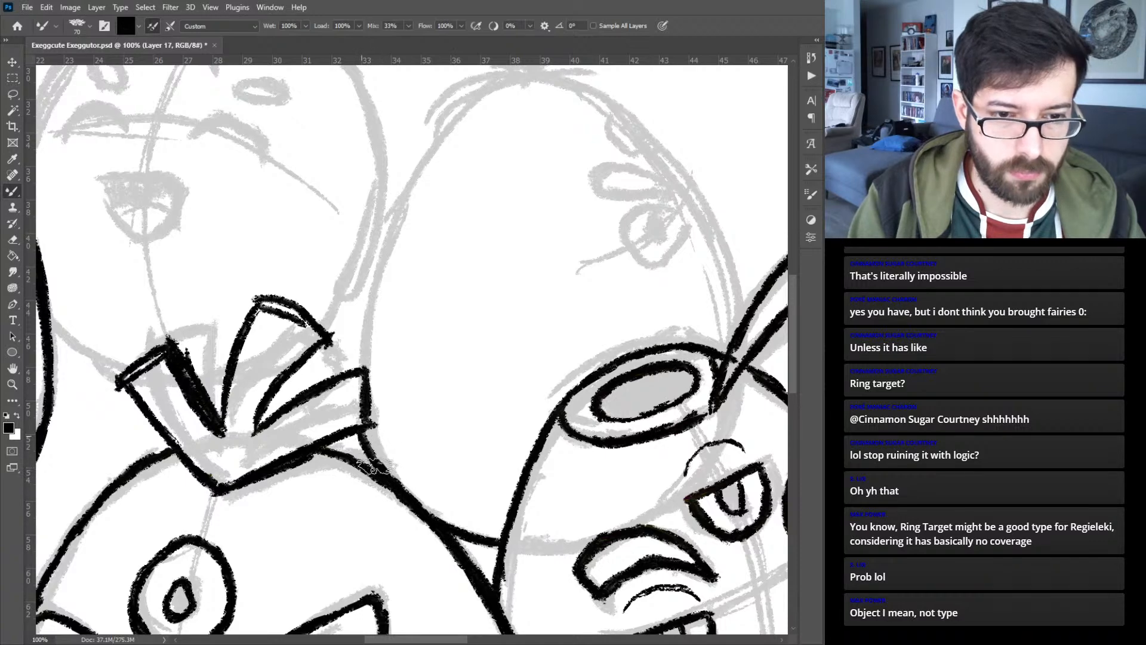
# - Ink the upper right egg's outline up the left side, over the top and down the right side to the lower right egg's leaves
pyautogui.moveTo(353, 363); pyautogui.dragTo(372, 281)
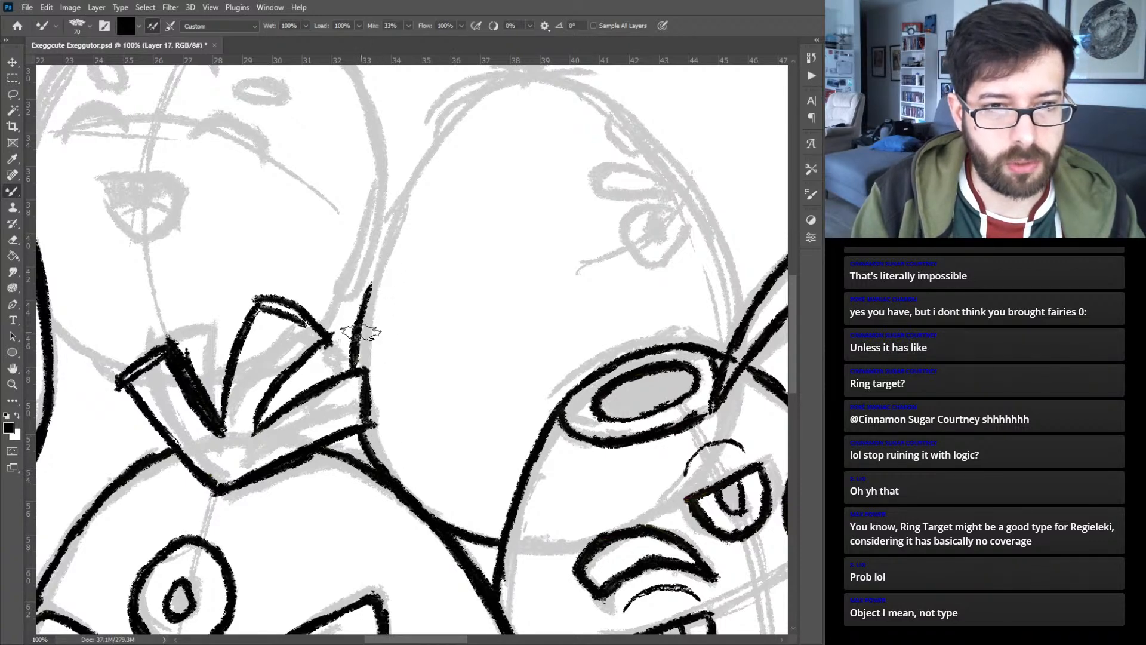
pyautogui.moveTo(361, 354)
pyautogui.mouseDown()
pyautogui.moveTo(380, 257)
pyautogui.moveTo(417, 176)
pyautogui.moveTo(446, 135)
pyautogui.moveTo(504, 96)
pyautogui.mouseUp()
pyautogui.moveTo(561, 222); pyautogui.dragTo(502, 272)
pyautogui.moveTo(459, 138)
pyautogui.mouseDown()
pyautogui.moveTo(467, 226)
pyautogui.moveTo(449, 290)
pyautogui.moveTo(435, 291)
pyautogui.moveTo(501, 281)
pyautogui.moveTo(561, 299)
pyautogui.moveTo(656, 416)
pyautogui.moveTo(658, 438)
pyautogui.moveTo(622, 364)
pyautogui.moveTo(671, 452)
pyautogui.moveTo(686, 508)
pyautogui.mouseUp()
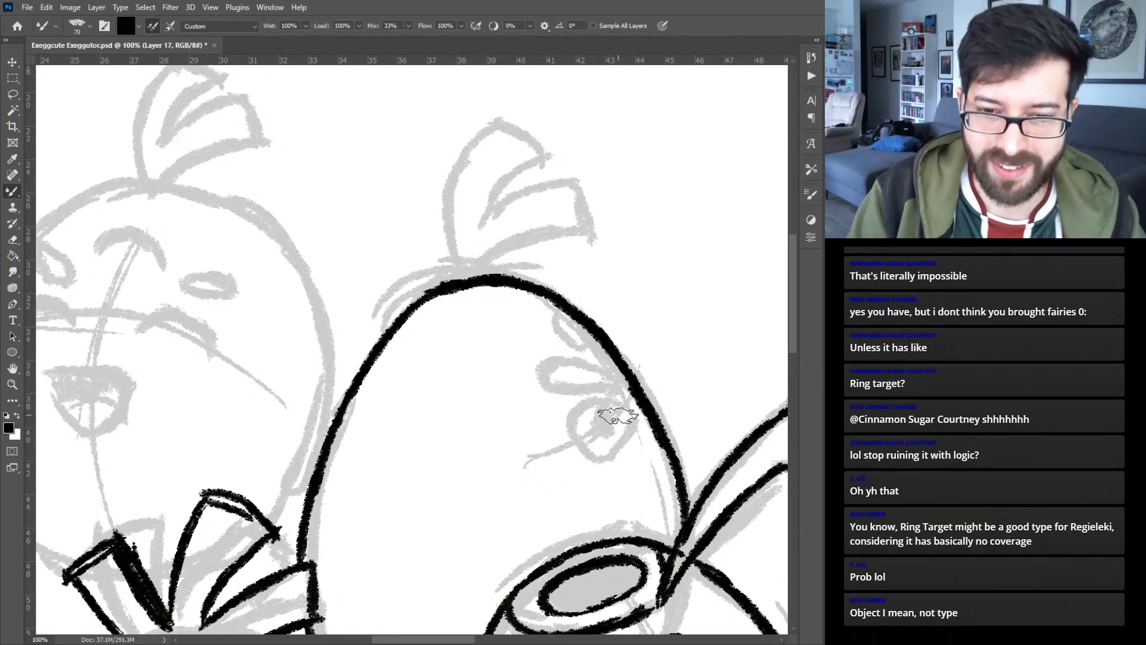
# - Ink the upper right egg's half-lidded eye with pupil, rounded eyebrow above and partly hidden forehead eye along its right edge
pyautogui.moveTo(620, 400)
pyautogui.mouseDown()
pyautogui.moveTo(564, 426)
pyautogui.moveTo(566, 441)
pyautogui.moveTo(594, 464)
pyautogui.moveTo(630, 427)
pyautogui.mouseUp()
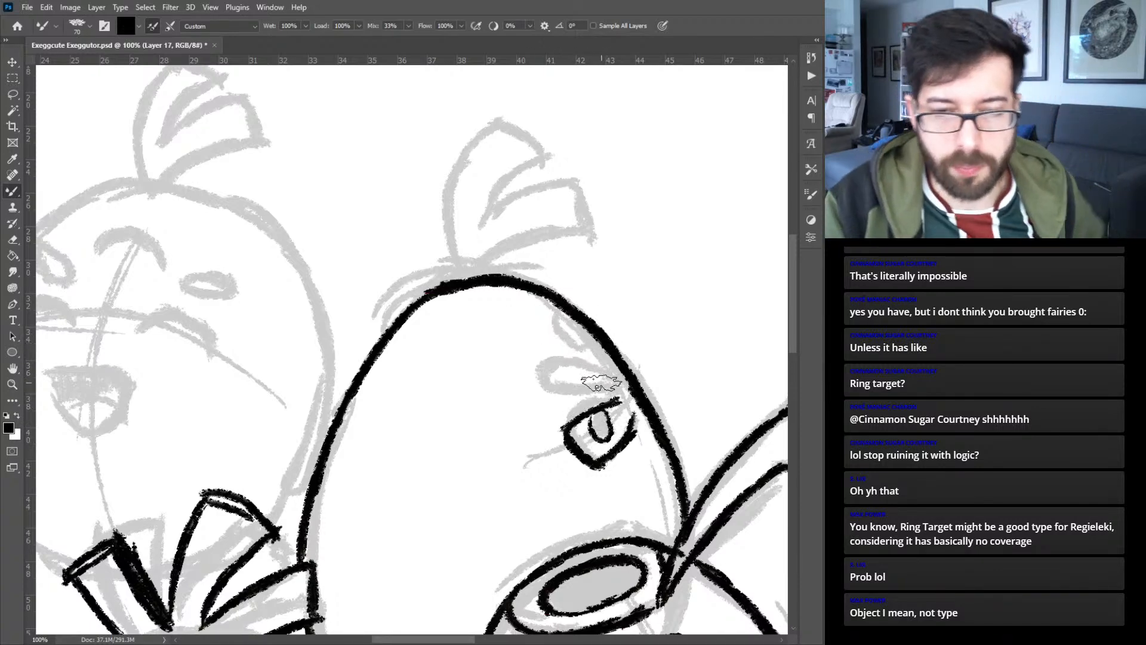
pyautogui.moveTo(600, 391)
pyautogui.mouseDown()
pyautogui.moveTo(530, 384)
pyautogui.moveTo(534, 363)
pyautogui.moveTo(608, 373)
pyautogui.mouseUp()
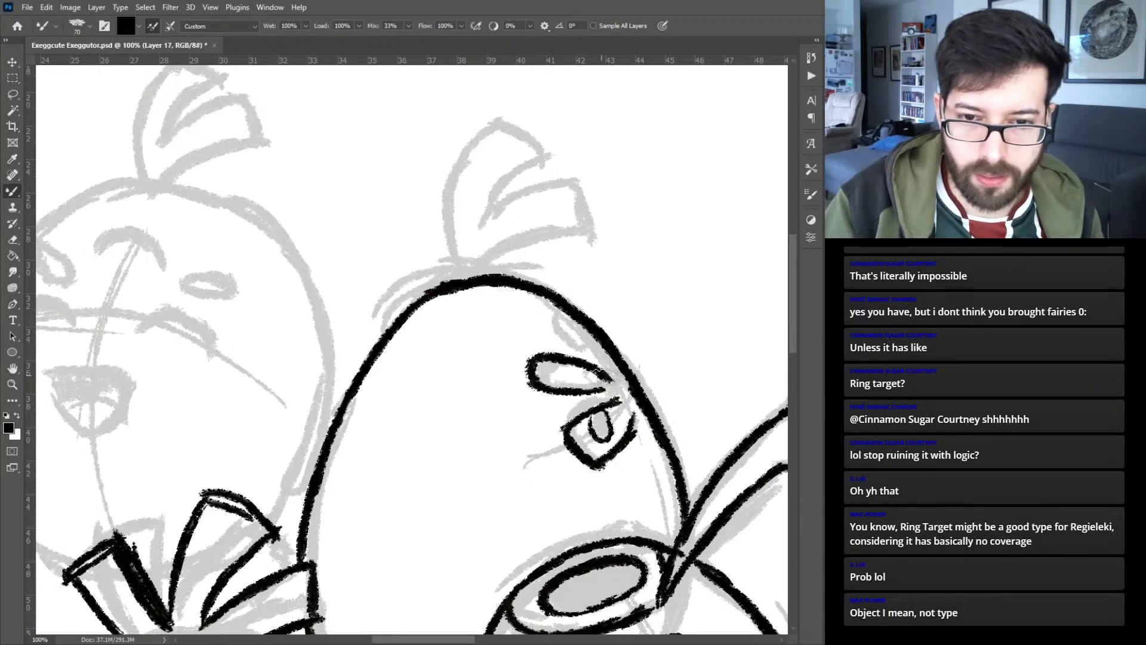
pyautogui.moveTo(555, 306); pyautogui.dragTo(597, 349)
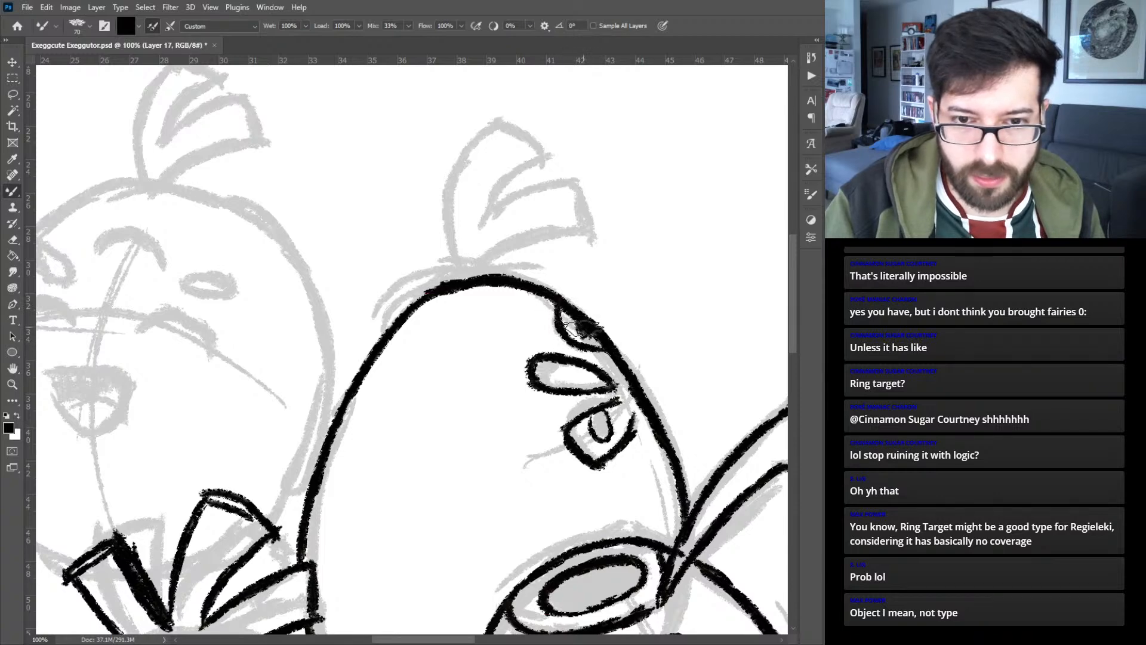
# - Ink the two-lobed leaf tuft on top of the upper right egg, redrawing its left edge with a bolder curve up to the tip
pyautogui.moveTo(480, 276)
pyautogui.mouseDown()
pyautogui.moveTo(512, 241)
pyautogui.moveTo(591, 237)
pyautogui.mouseUp()
pyautogui.moveTo(459, 278); pyautogui.dragTo(459, 194)
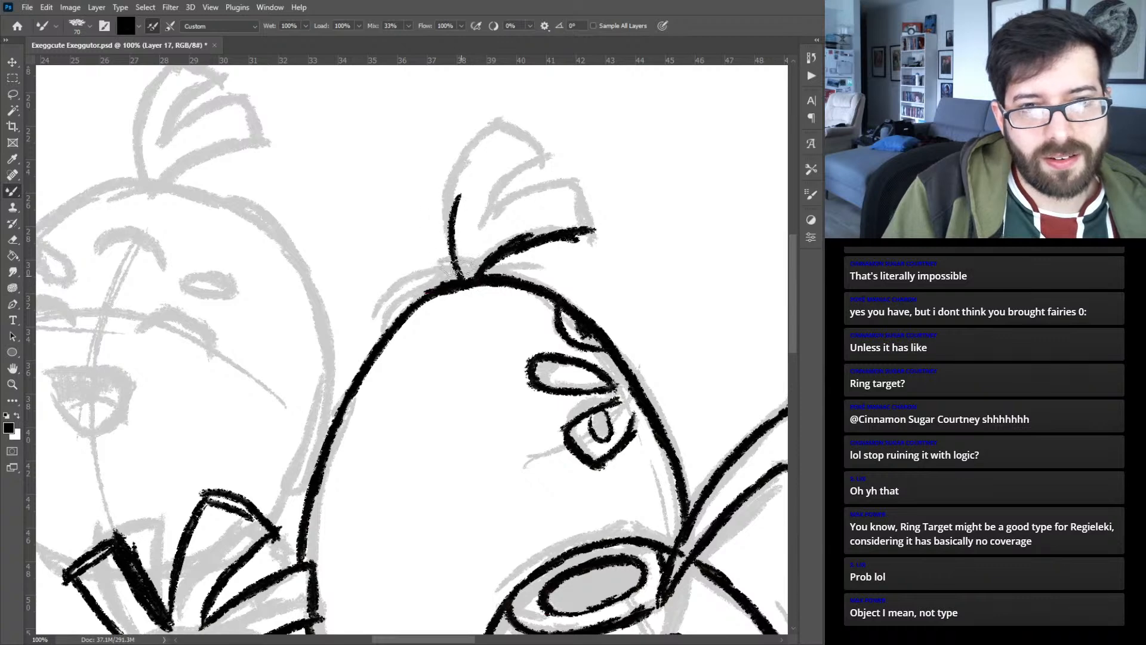
pyautogui.hotkey('ctrl', 'z')
pyautogui.moveTo(464, 286)
pyautogui.mouseDown()
pyautogui.moveTo(451, 206)
pyautogui.moveTo(459, 153)
pyautogui.moveTo(478, 117)
pyautogui.moveTo(534, 142)
pyautogui.mouseUp()
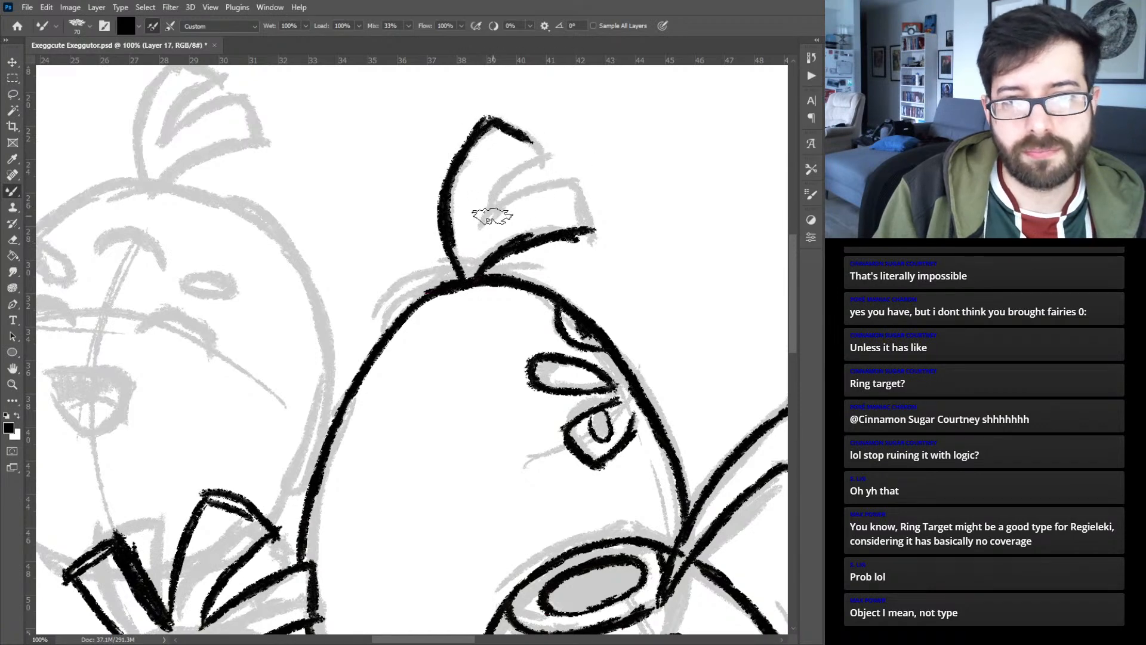
pyautogui.moveTo(477, 228)
pyautogui.mouseDown()
pyautogui.moveTo(573, 184)
pyautogui.moveTo(585, 192)
pyautogui.moveTo(593, 234)
pyautogui.mouseUp()
pyautogui.moveTo(498, 202)
pyautogui.mouseDown()
pyautogui.moveTo(552, 152)
pyautogui.moveTo(549, 140)
pyautogui.mouseUp()
pyautogui.hotkey('ctrl', '0')
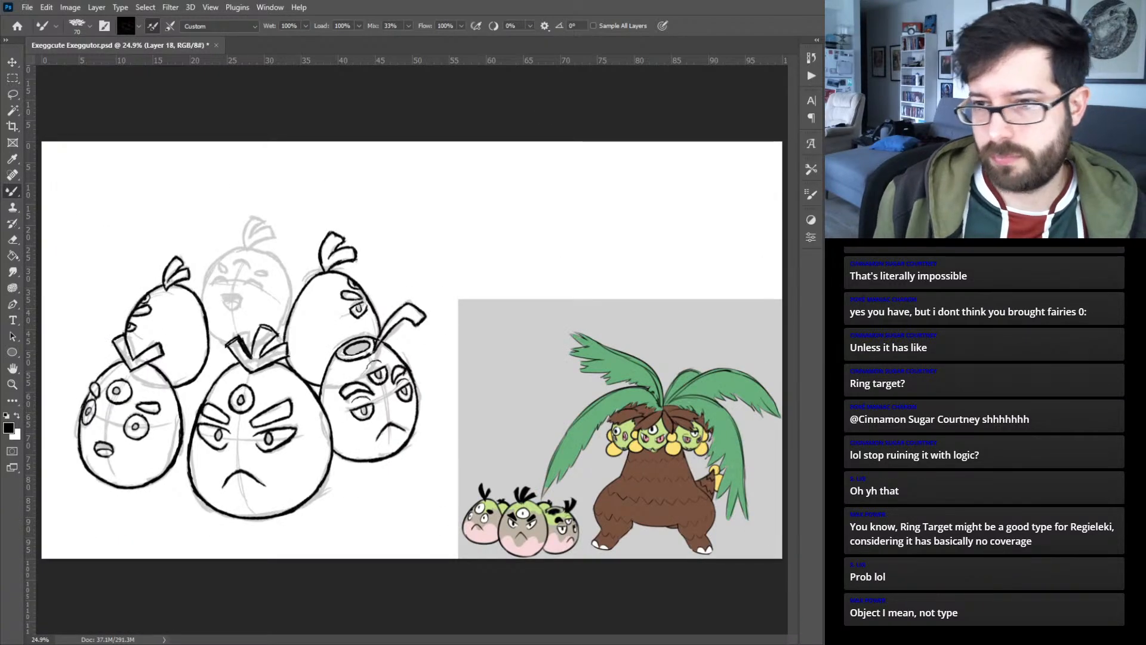
# - Ink the top middle egg's outline between the neighbouring eggs, from its lower edge up the left side, over the top and down the right
pyautogui.hotkey('ctrl', '+')
pyautogui.hotkey('ctrl', '+')
pyautogui.hotkey('ctrl', '+')
pyautogui.hotkey('ctrl', '+')
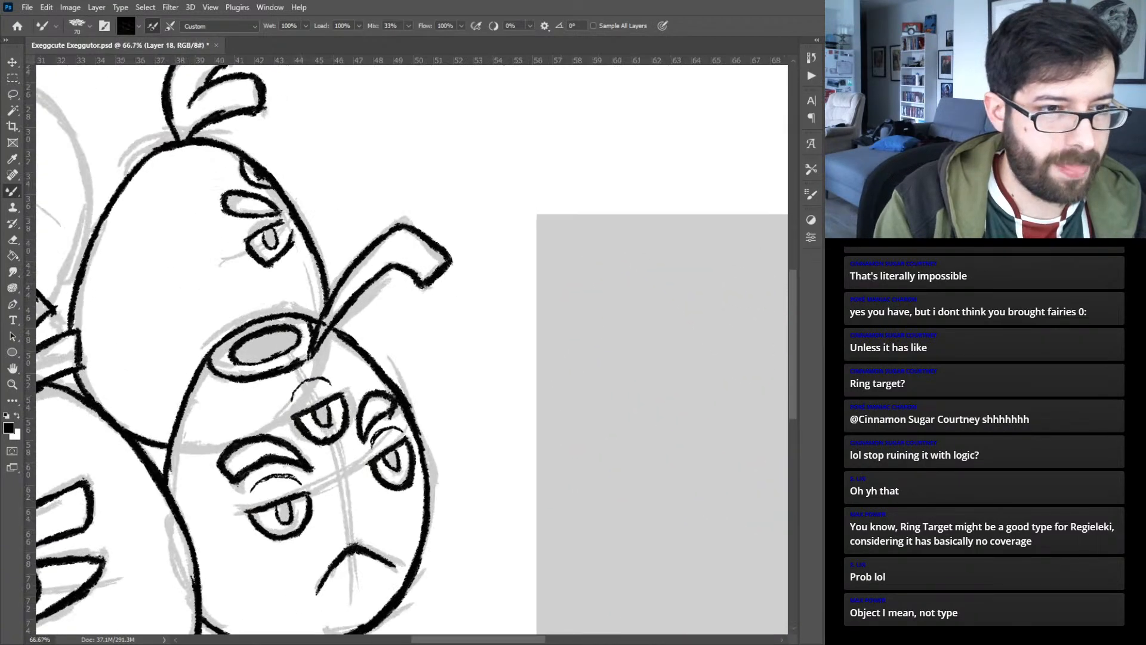
pyautogui.moveTo(180, 246); pyautogui.dragTo(583, 232)
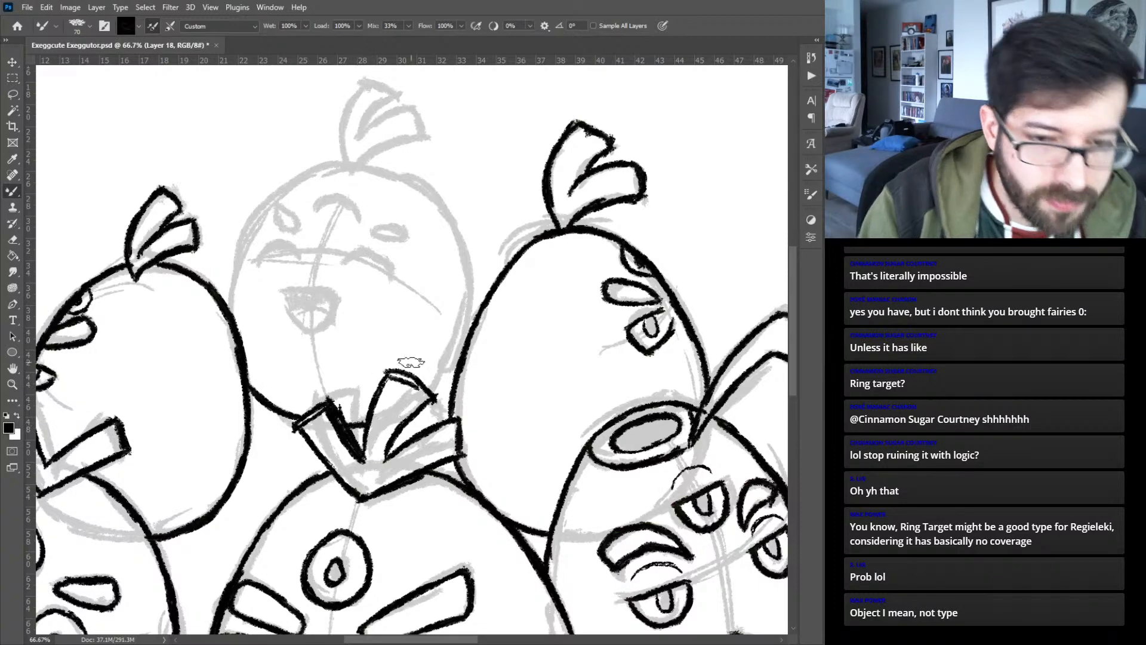
pyautogui.moveTo(226, 274)
pyautogui.mouseDown()
pyautogui.moveTo(246, 230)
pyautogui.moveTo(243, 242)
pyautogui.moveTo(294, 179)
pyautogui.moveTo(268, 206)
pyautogui.moveTo(314, 172)
pyautogui.moveTo(387, 175)
pyautogui.moveTo(369, 161)
pyautogui.moveTo(340, 169)
pyautogui.moveTo(436, 206)
pyautogui.mouseUp()
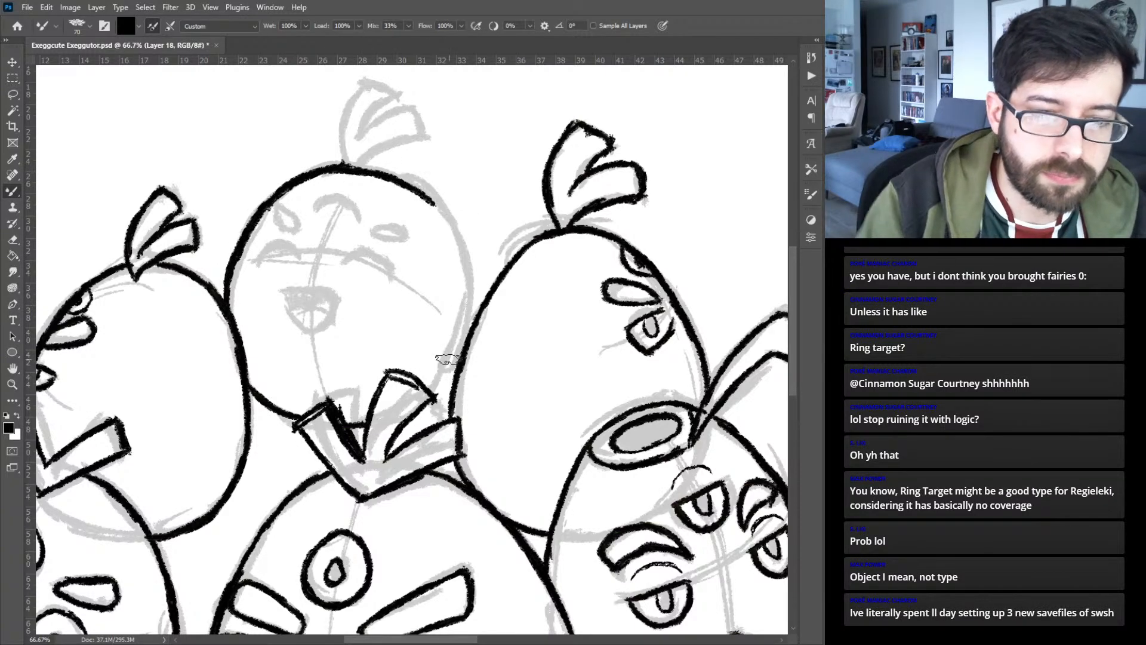
pyautogui.moveTo(466, 305); pyautogui.dragTo(451, 364)
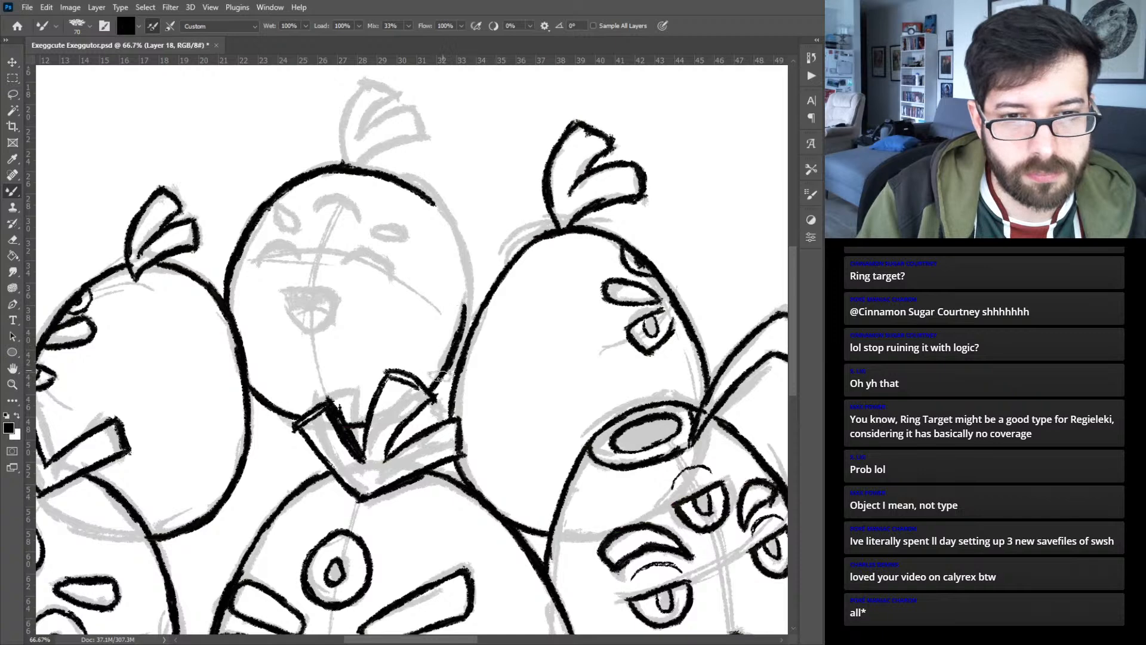
pyautogui.moveTo(465, 302)
pyautogui.mouseDown()
pyautogui.moveTo(467, 244)
pyautogui.moveTo(448, 210)
pyautogui.mouseUp()
pyautogui.moveTo(466, 266); pyautogui.dragTo(423, 192)
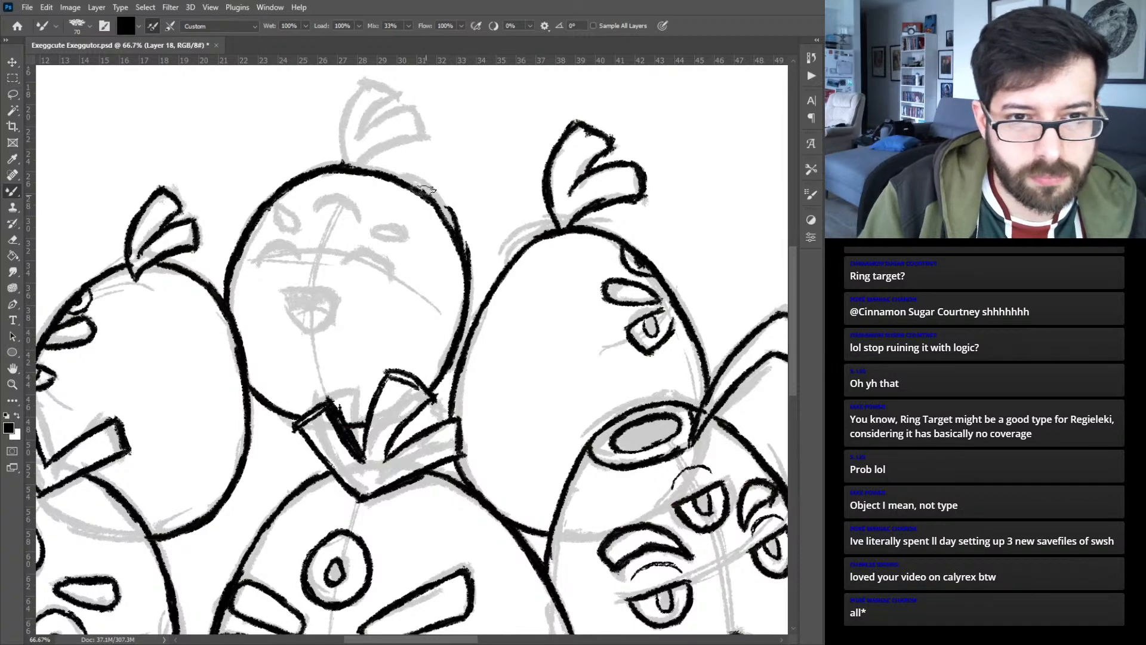
pyautogui.hotkey('ctrl', 'z')
pyautogui.hotkey('ctrl', 'z')
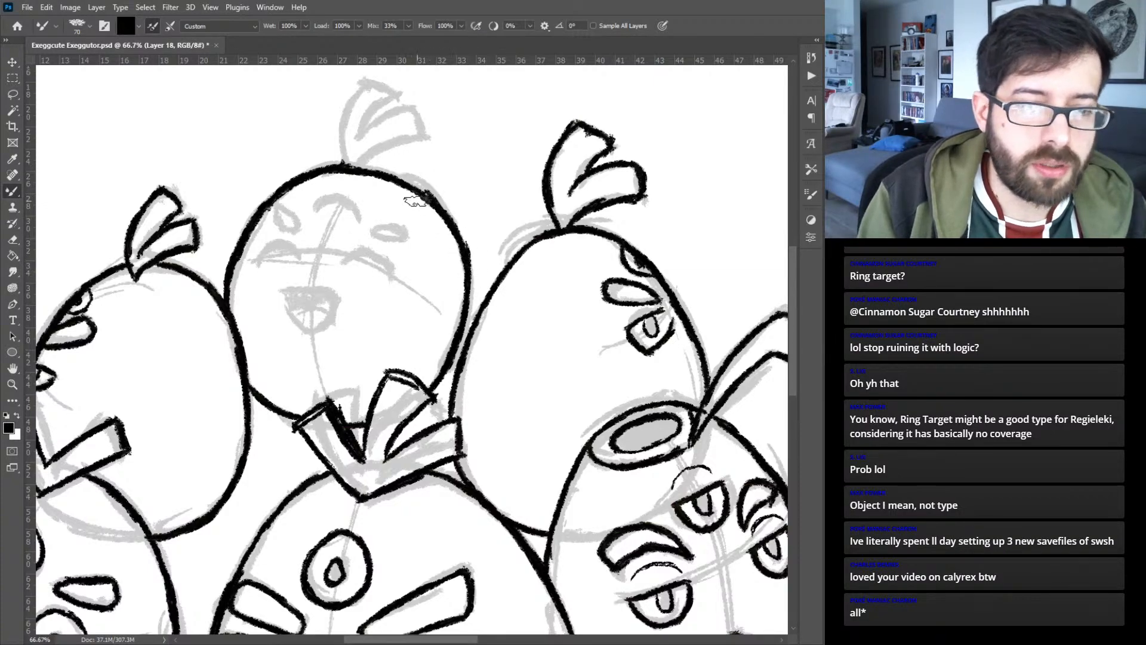
# - Ink the top middle egg's open smiling mouth with a curved tongue line inside it
pyautogui.hotkey('ctrl', '+')
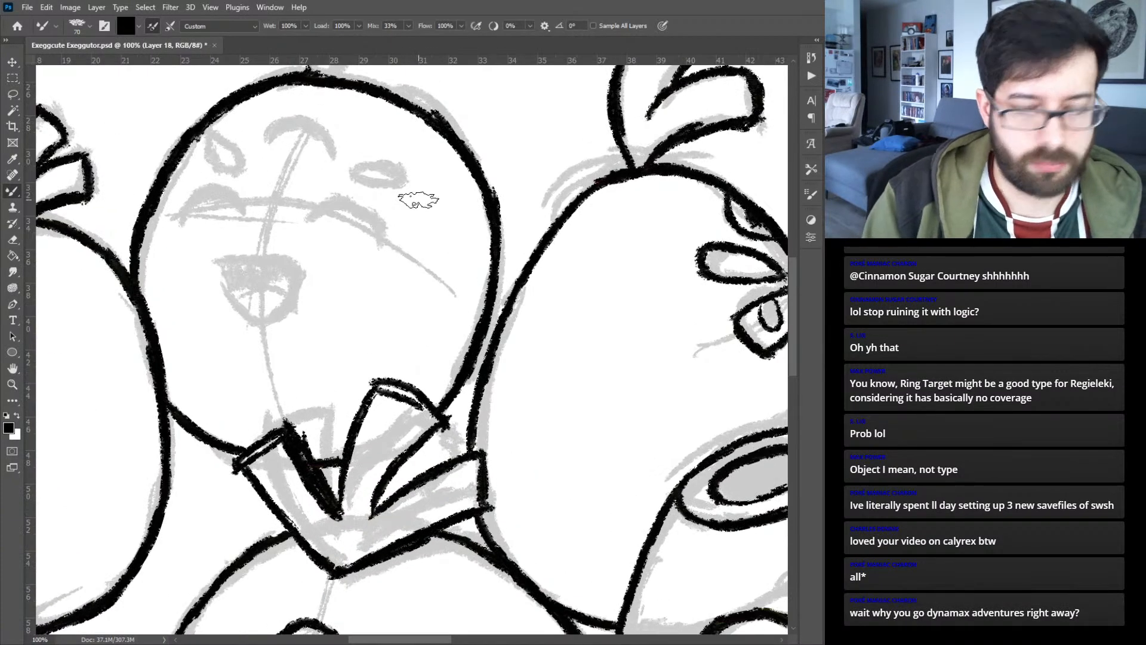
pyautogui.hotkey('ctrl', '+')
pyautogui.moveTo(226, 250); pyautogui.dragTo(546, 312)
pyautogui.moveTo(346, 243)
pyautogui.mouseDown()
pyautogui.moveTo(406, 230)
pyautogui.moveTo(349, 236)
pyautogui.moveTo(467, 242)
pyautogui.moveTo(403, 230)
pyautogui.moveTo(475, 243)
pyautogui.mouseUp()
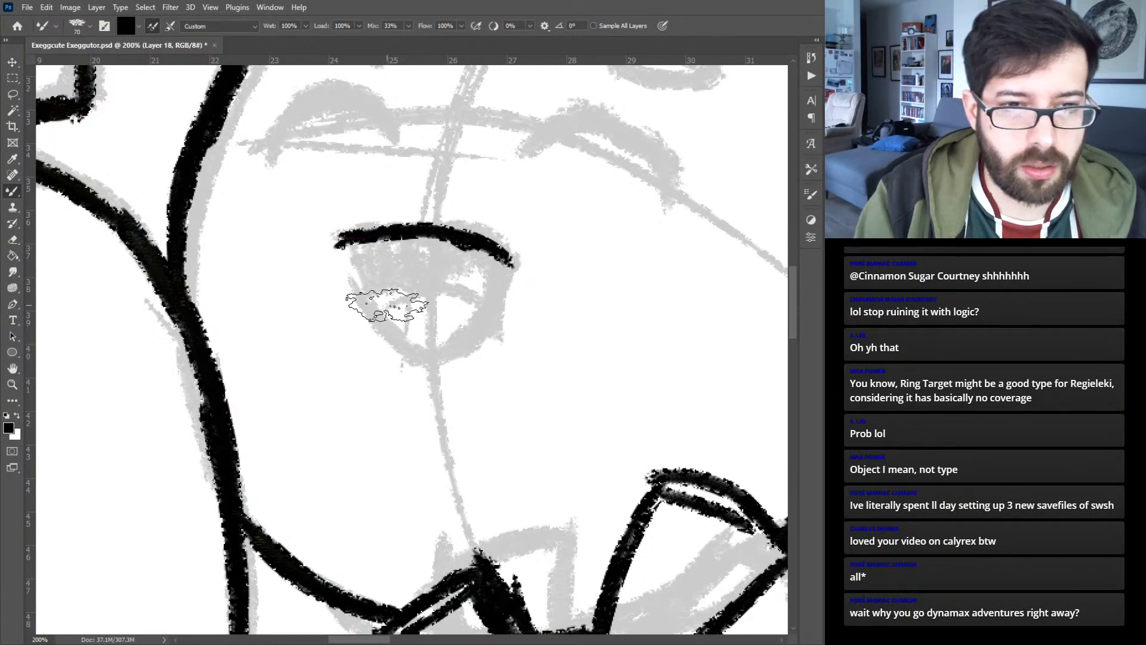
pyautogui.moveTo(353, 280); pyautogui.dragTo(387, 335)
pyautogui.moveTo(339, 245)
pyautogui.mouseDown()
pyautogui.moveTo(361, 308)
pyautogui.moveTo(351, 270)
pyautogui.moveTo(372, 317)
pyautogui.moveTo(415, 361)
pyautogui.moveTo(396, 348)
pyautogui.moveTo(440, 359)
pyautogui.moveTo(506, 284)
pyautogui.moveTo(495, 305)
pyautogui.mouseUp()
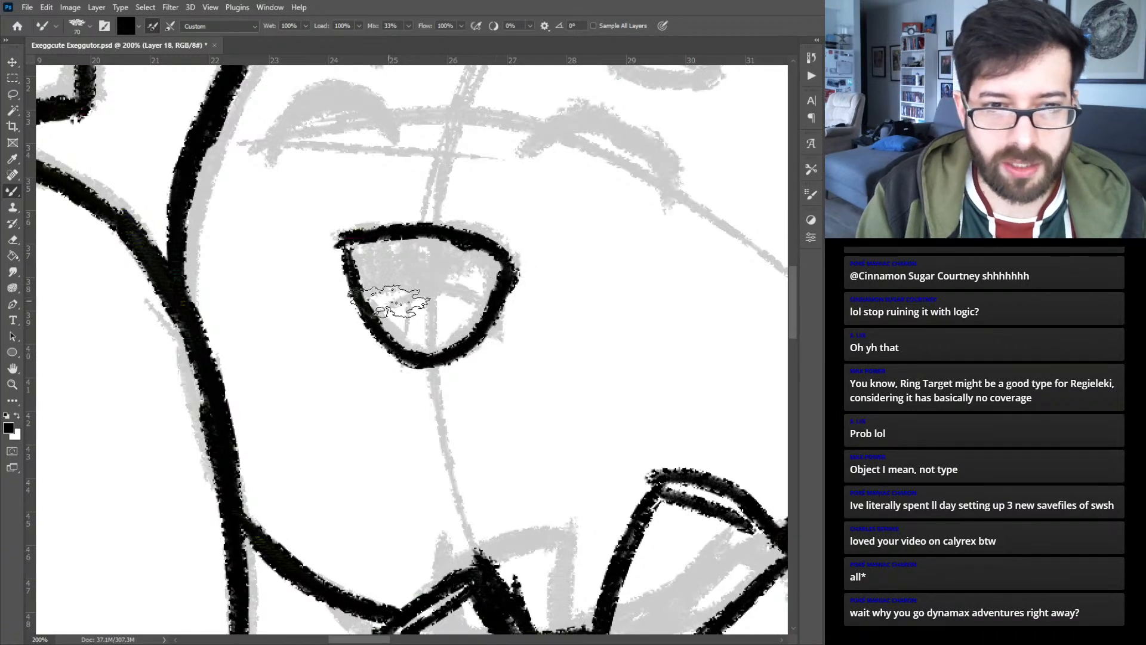
pyautogui.moveTo(373, 323)
pyautogui.mouseDown()
pyautogui.moveTo(414, 296)
pyautogui.moveTo(429, 296)
pyautogui.moveTo(406, 303)
pyautogui.moveTo(478, 311)
pyautogui.mouseUp()
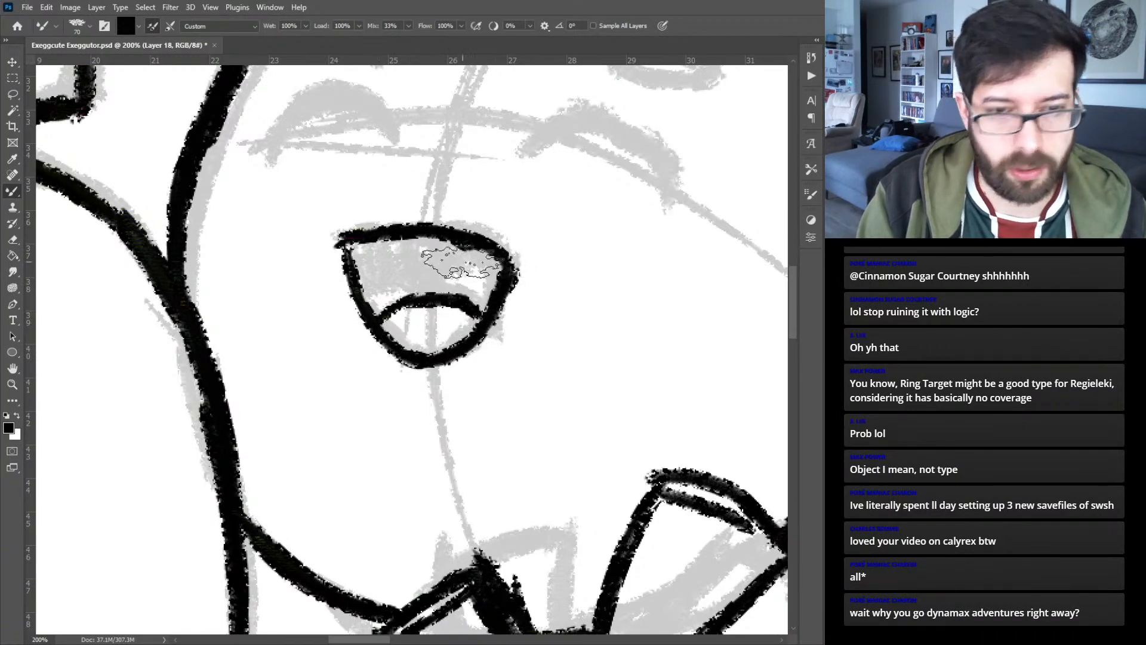
# - Ink the top middle egg's three closed, arched eyes, one on the forehead, and two small teardrop-shaped eyebrows
pyautogui.hotkey('ctrl', '-')
pyautogui.hotkey('ctrl', '+')
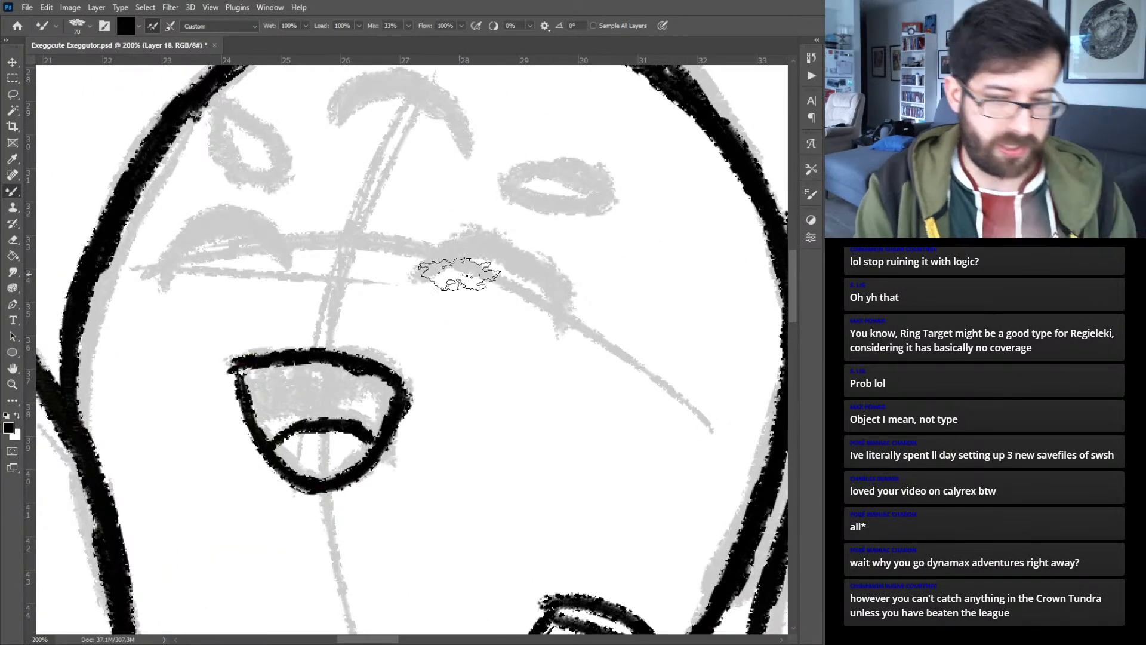
pyautogui.moveTo(409, 280)
pyautogui.mouseDown()
pyautogui.moveTo(463, 257)
pyautogui.moveTo(452, 260)
pyautogui.moveTo(537, 276)
pyautogui.moveTo(573, 340)
pyautogui.mouseUp()
pyautogui.moveTo(291, 274)
pyautogui.mouseDown()
pyautogui.moveTo(262, 242)
pyautogui.moveTo(198, 232)
pyautogui.moveTo(145, 285)
pyautogui.mouseUp()
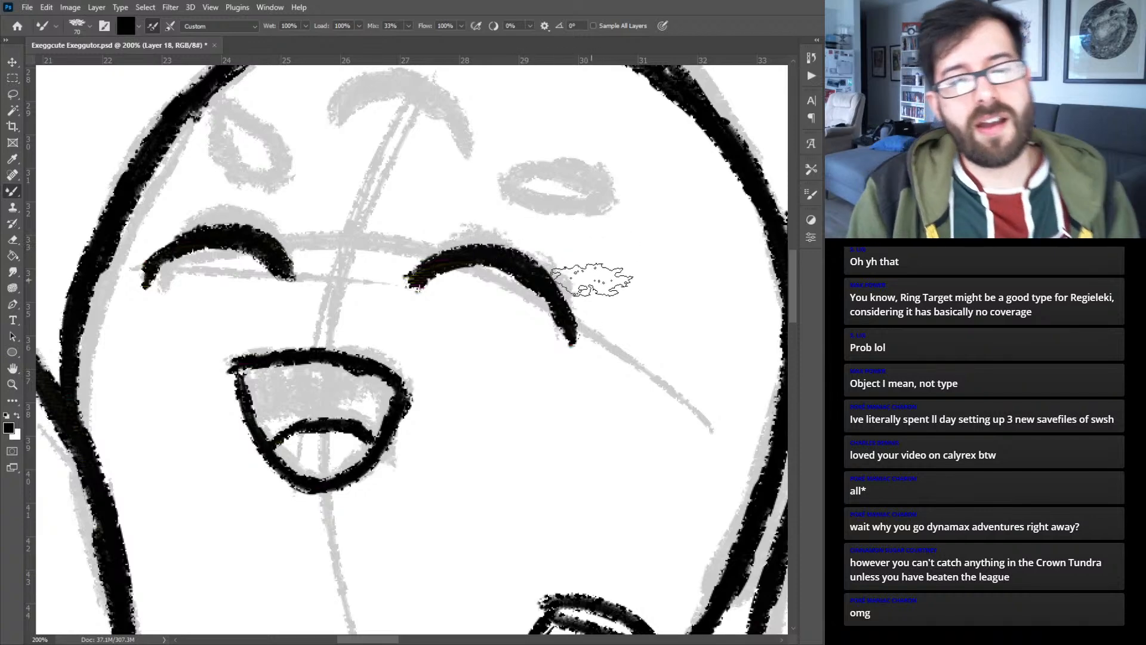
pyautogui.moveTo(454, 235); pyautogui.dragTo(490, 319)
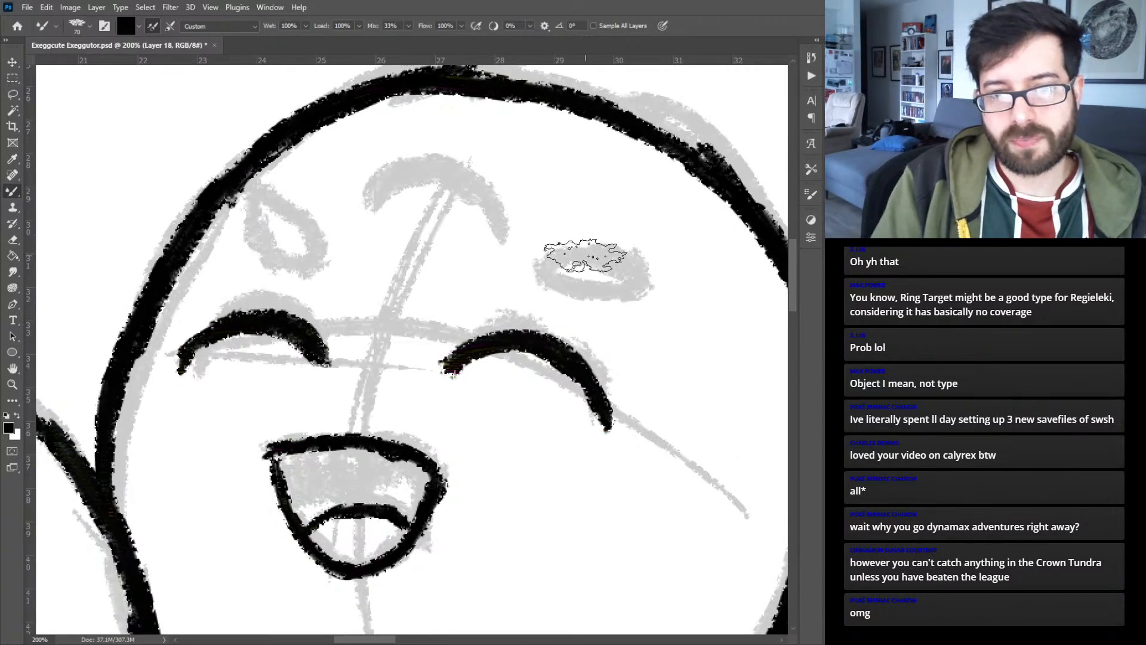
pyautogui.moveTo(577, 253)
pyautogui.mouseDown()
pyautogui.moveTo(563, 288)
pyautogui.moveTo(550, 287)
pyautogui.moveTo(616, 289)
pyautogui.moveTo(579, 291)
pyautogui.moveTo(611, 278)
pyautogui.moveTo(568, 257)
pyautogui.moveTo(642, 271)
pyautogui.mouseUp()
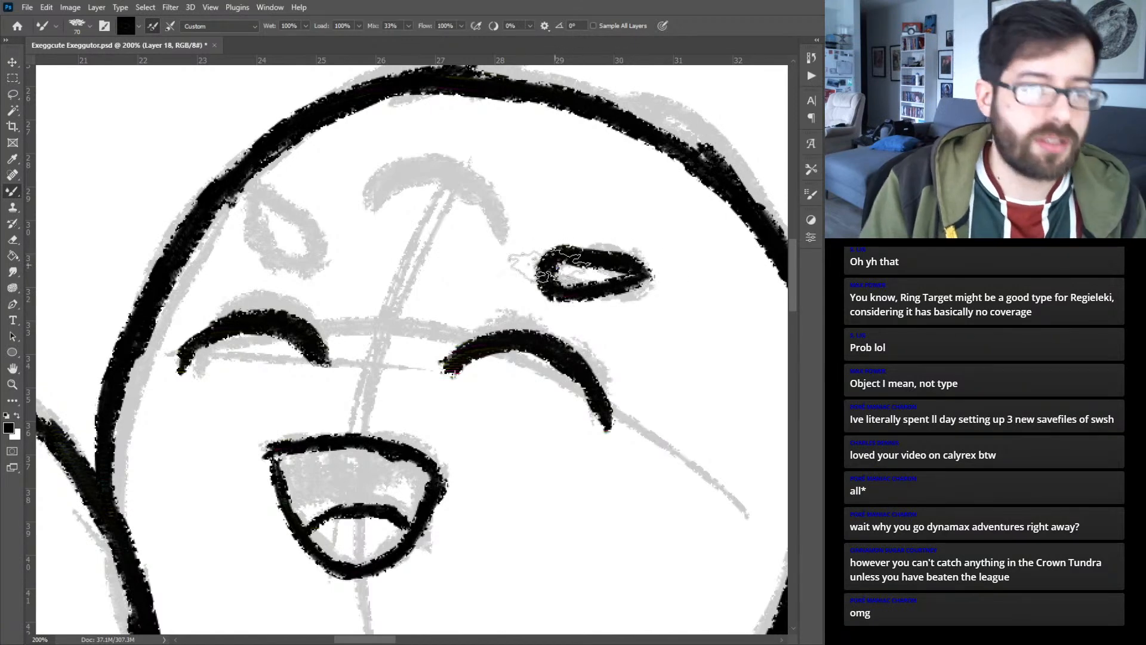
pyautogui.moveTo(259, 248)
pyautogui.mouseDown()
pyautogui.moveTo(300, 267)
pyautogui.moveTo(303, 232)
pyautogui.moveTo(268, 219)
pyautogui.moveTo(197, 225)
pyautogui.moveTo(280, 263)
pyautogui.moveTo(319, 255)
pyautogui.mouseUp()
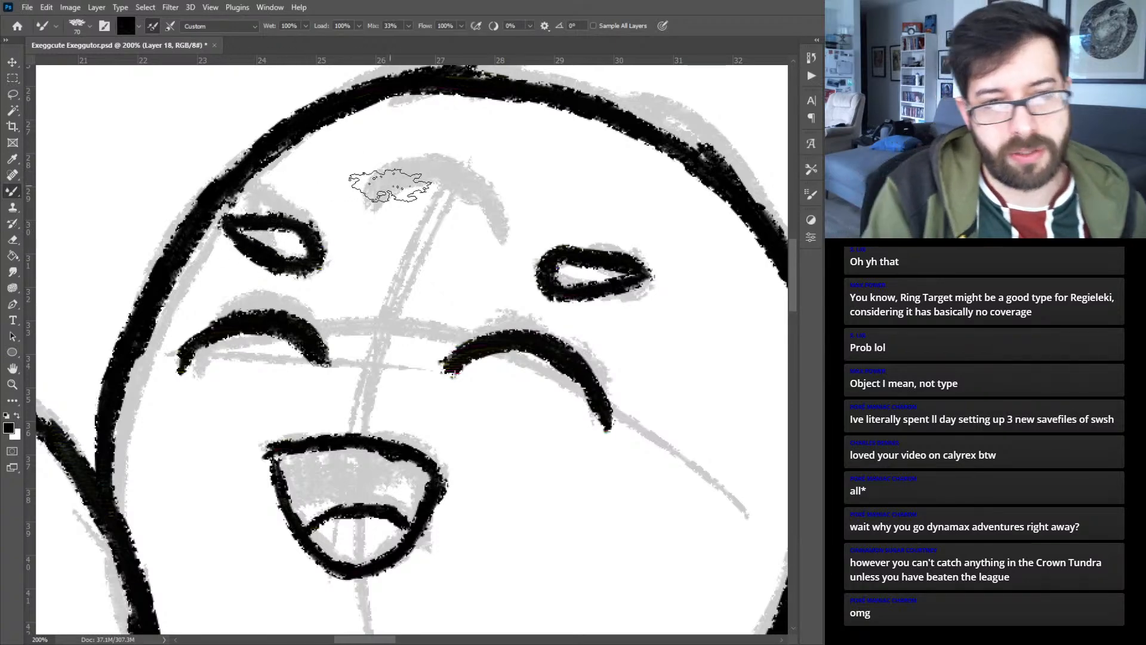
pyautogui.moveTo(360, 201)
pyautogui.mouseDown()
pyautogui.moveTo(433, 174)
pyautogui.moveTo(486, 225)
pyautogui.moveTo(459, 197)
pyautogui.mouseUp()
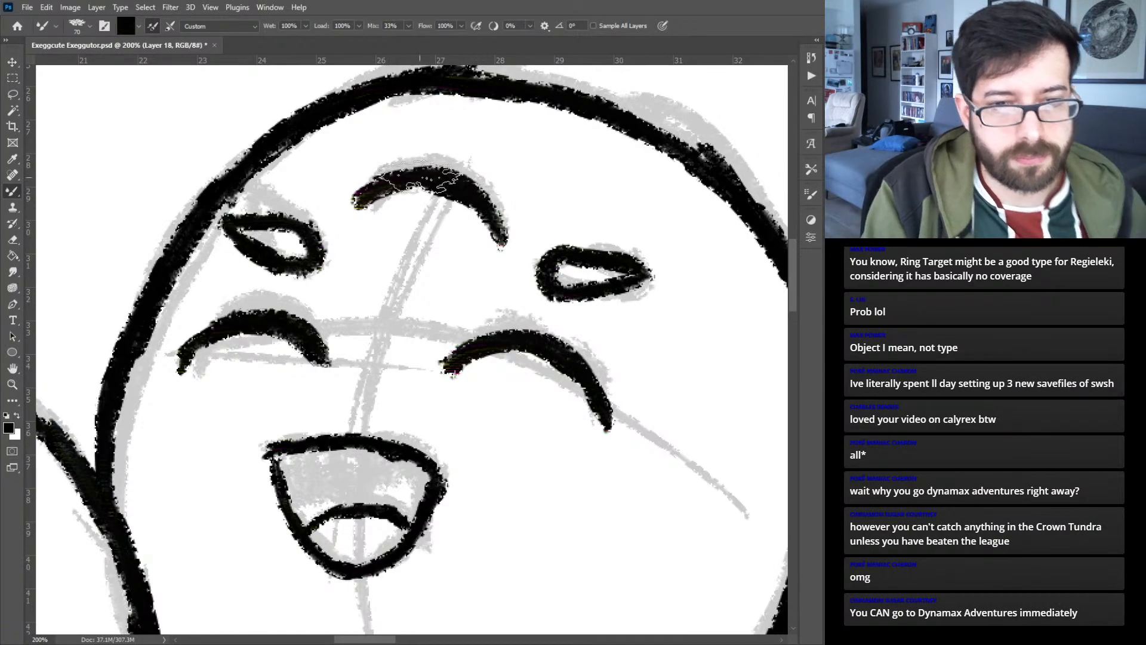
# - Ink the two-lobed leaf tuft on top of the top middle egg over the faded sketch
pyautogui.scroll(-10, 415, 152)
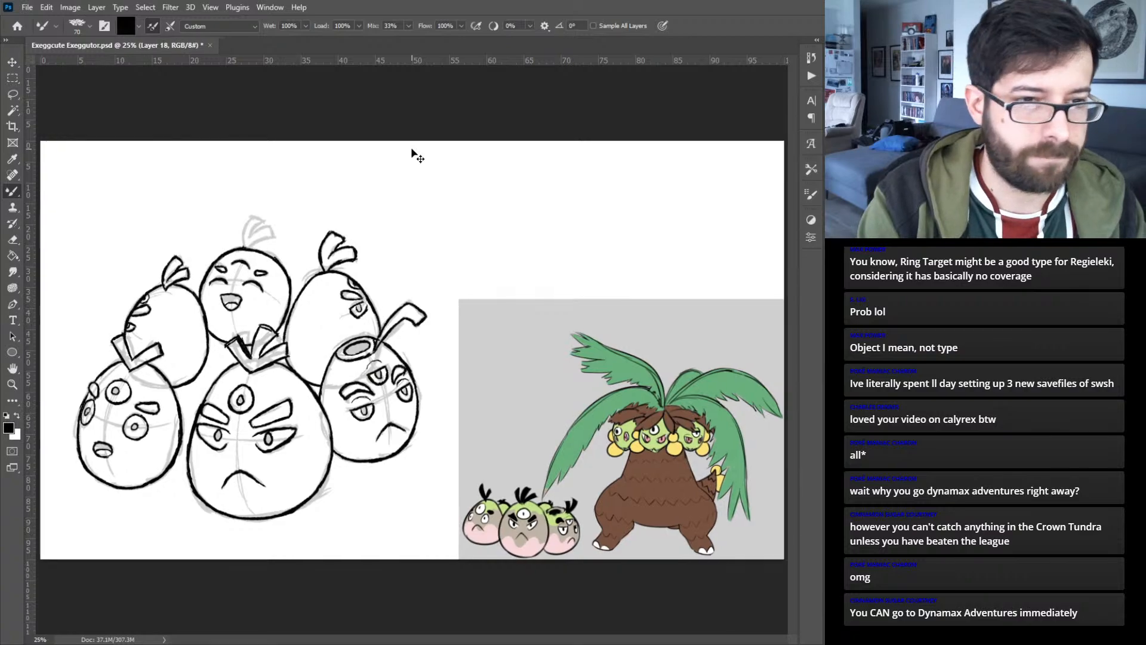
pyautogui.scroll(4, 411, 149)
pyautogui.moveTo(207, 258); pyautogui.dragTo(613, 568)
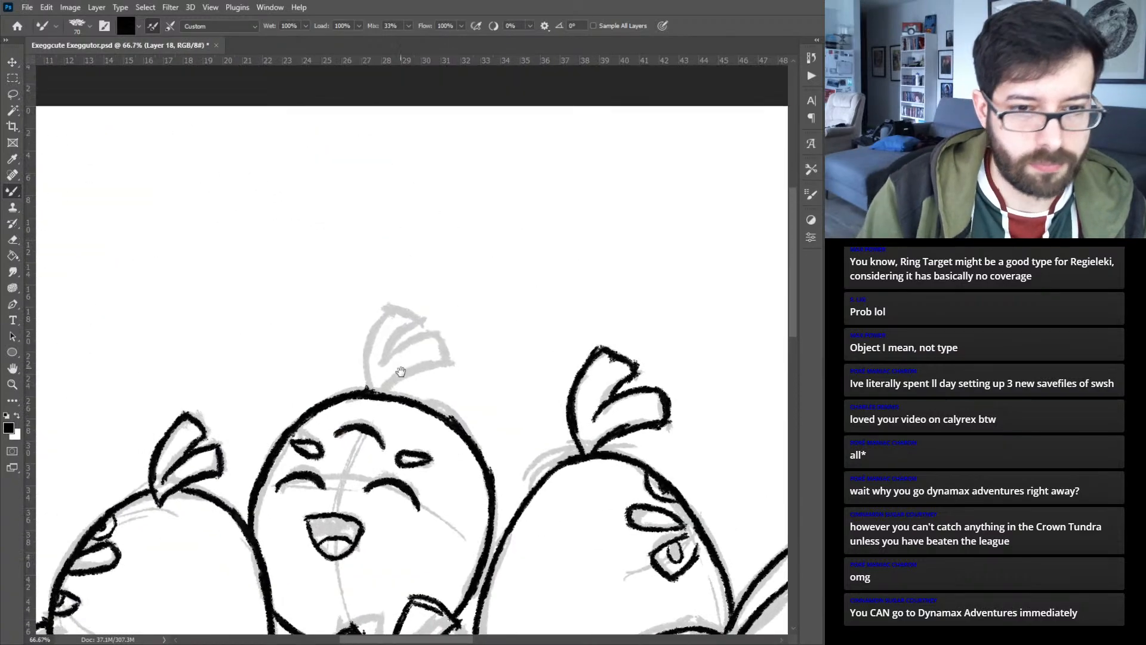
pyautogui.hotkey('ctrl', '+')
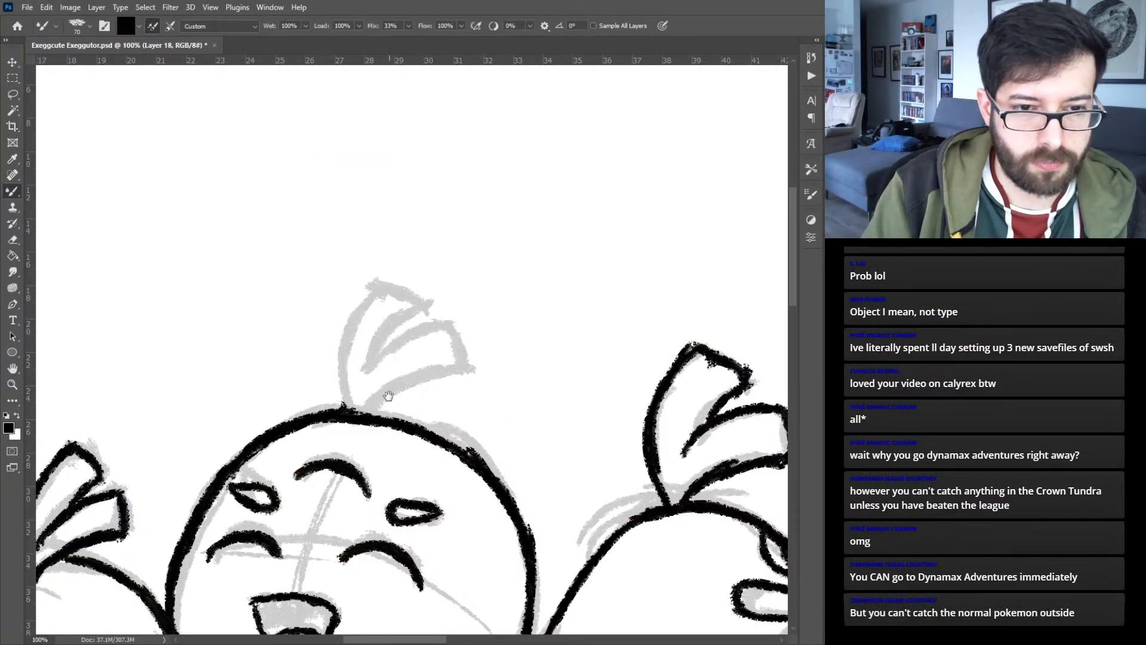
pyautogui.moveTo(343, 397)
pyautogui.mouseDown()
pyautogui.moveTo(352, 322)
pyautogui.moveTo(385, 281)
pyautogui.mouseUp()
pyautogui.moveTo(367, 415); pyautogui.dragTo(470, 370)
pyautogui.moveTo(375, 372)
pyautogui.mouseDown()
pyautogui.moveTo(453, 323)
pyautogui.moveTo(475, 349)
pyautogui.moveTo(465, 361)
pyautogui.mouseUp()
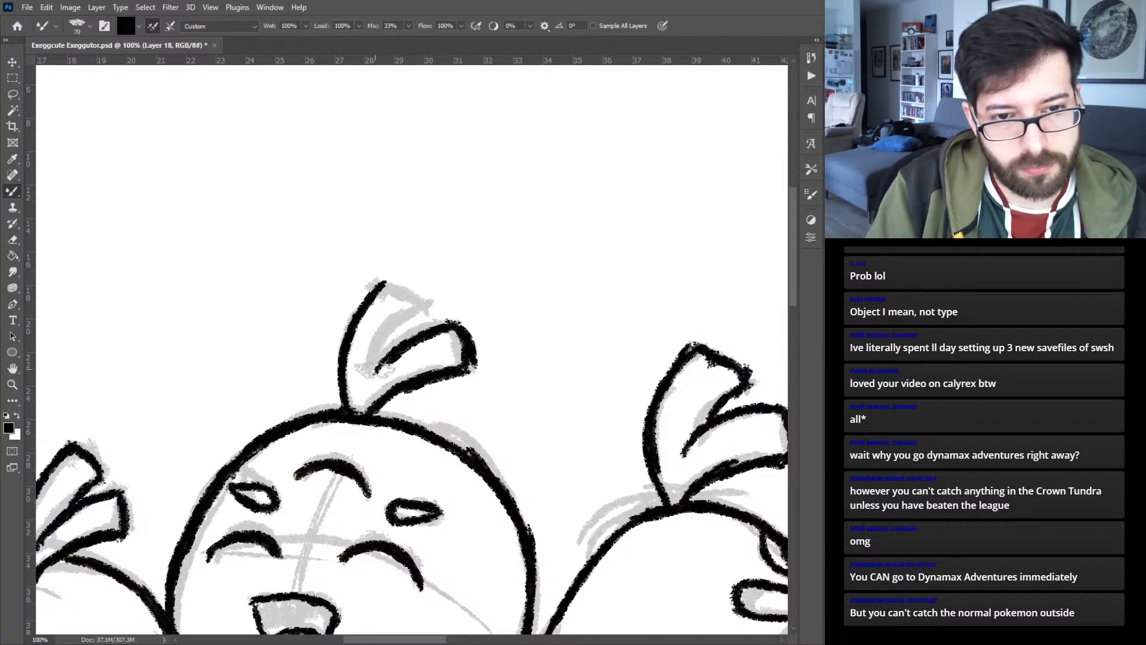
pyautogui.moveTo(373, 371)
pyautogui.mouseDown()
pyautogui.moveTo(424, 308)
pyautogui.moveTo(378, 280)
pyautogui.mouseUp()
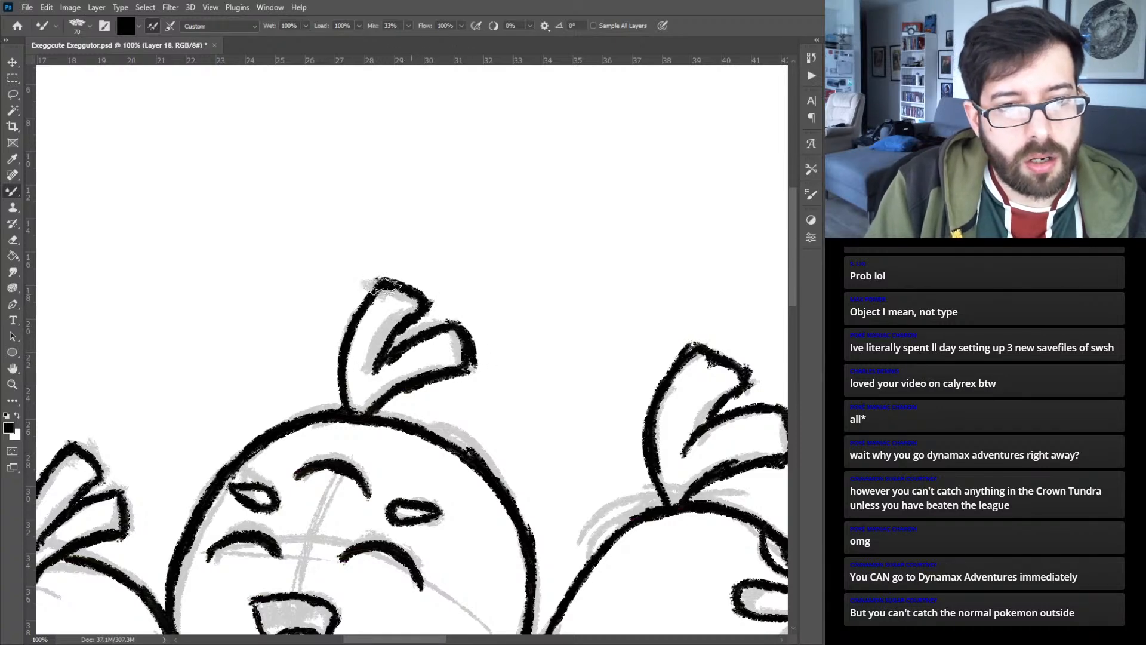
pyautogui.hotkey('ctrl', '0')
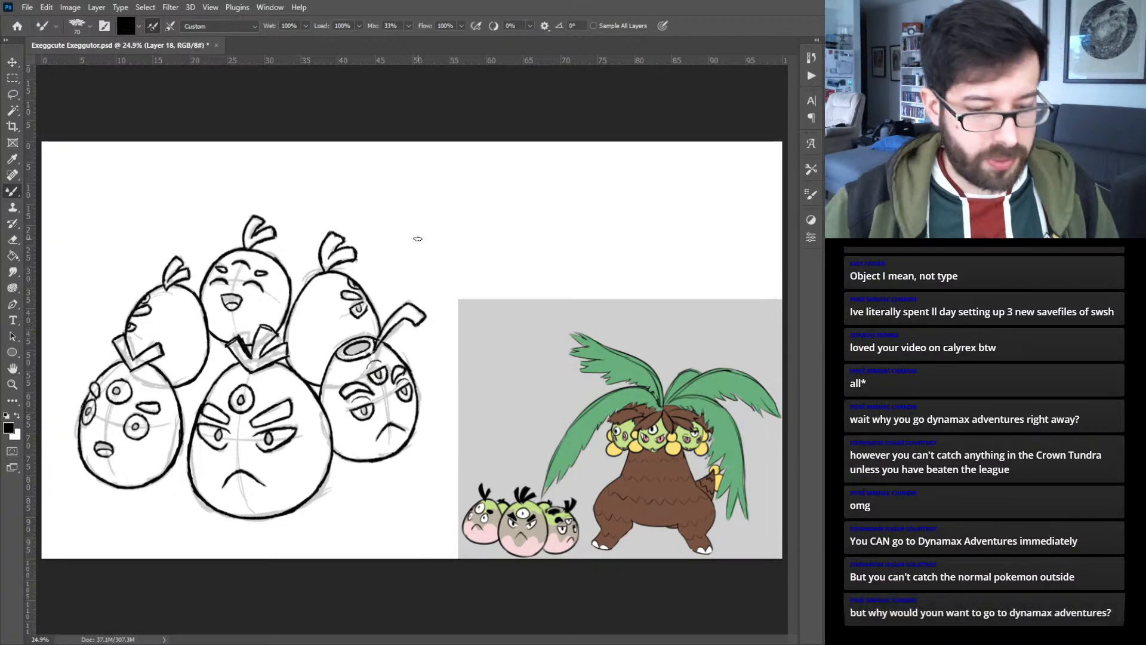
# - Move the lower left egg's line art slightly toward the lower middle egg so their outlines meet
pyautogui.press('v')
pyautogui.moveTo(182, 438); pyautogui.dragTo(190, 436)
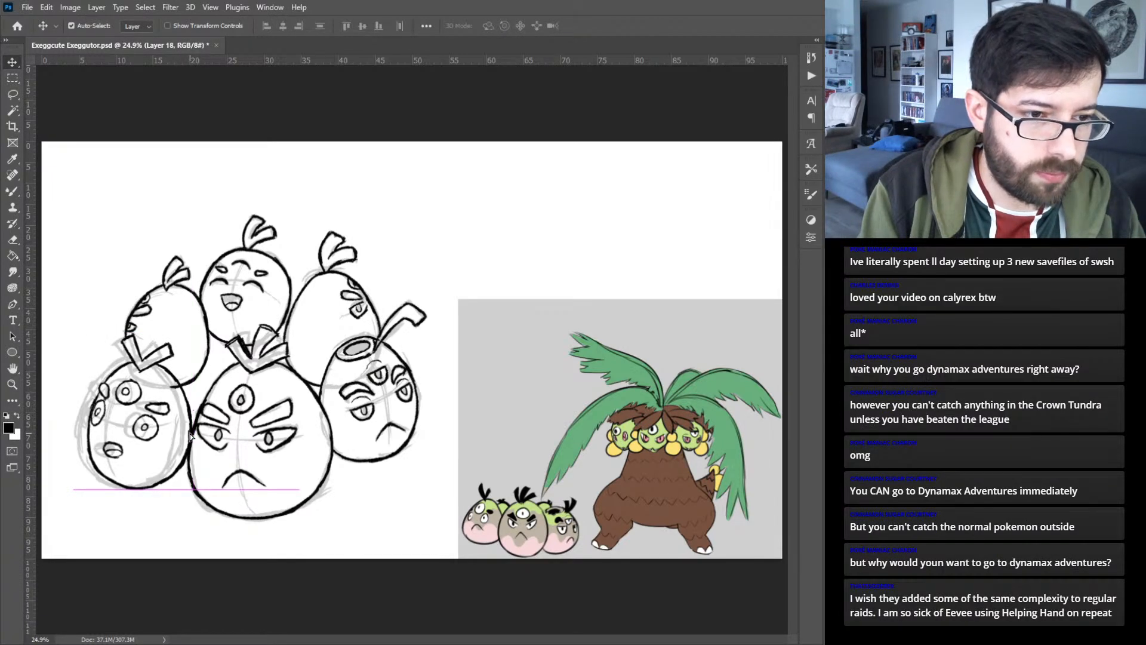
pyautogui.hotkey('ctrl', '+')
pyautogui.hotkey('ctrl', '+')
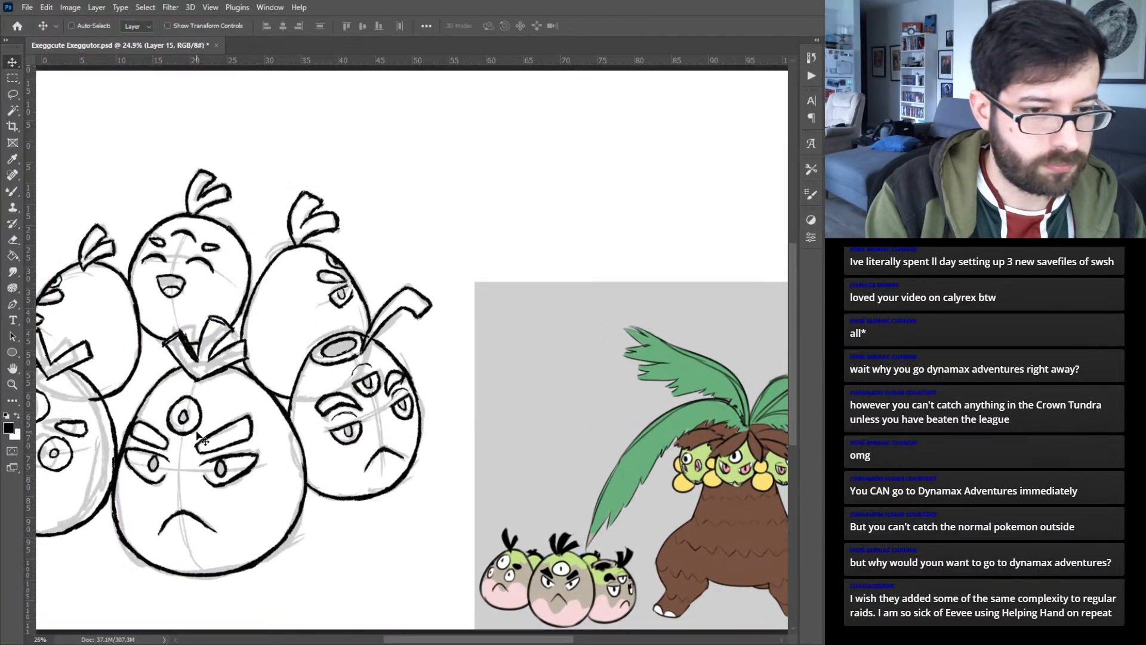
pyautogui.moveTo(527, 297); pyautogui.dragTo(770, 280)
pyautogui.moveTo(647, 301); pyautogui.dragTo(261, 330)
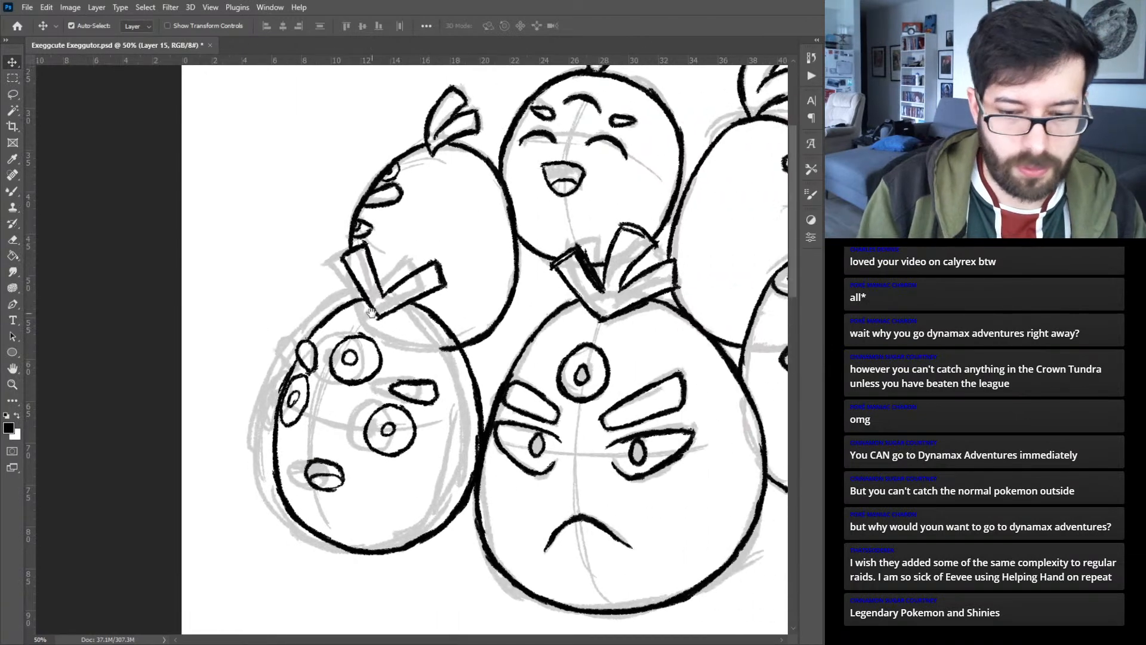
# - Save the Exeggcute Exeggutor.psd document, close it and reopen it
pyautogui.hotkey('ctrl', '+')
pyautogui.press('b')
pyautogui.hotkey('ctrl', '+')
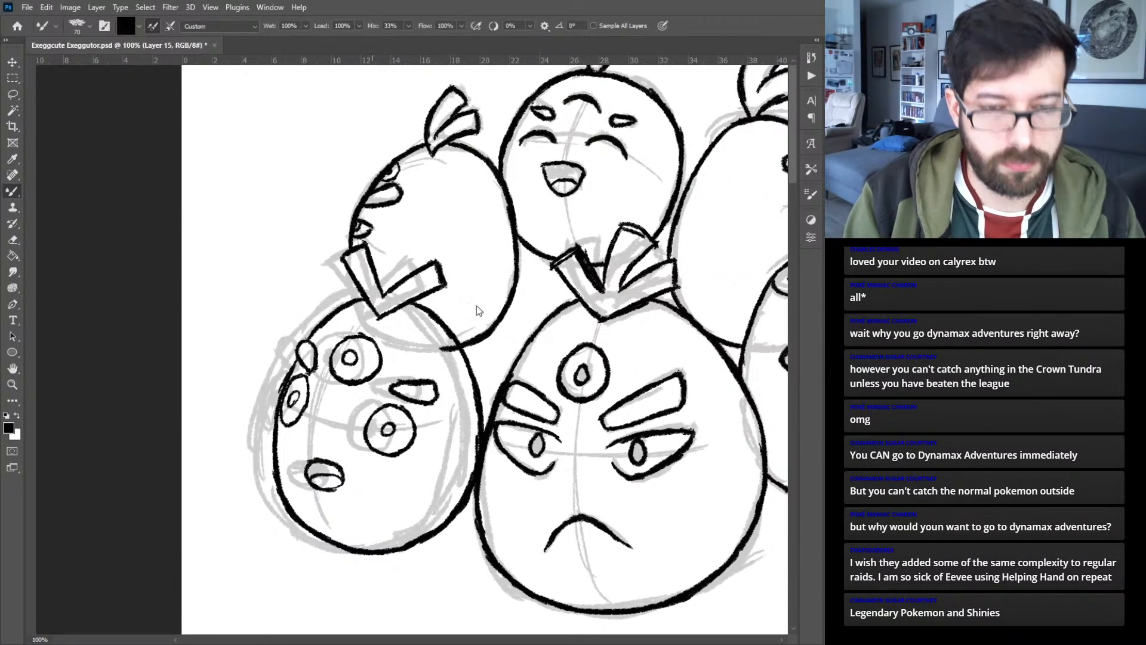
pyautogui.hotkey('ctrl', 's')
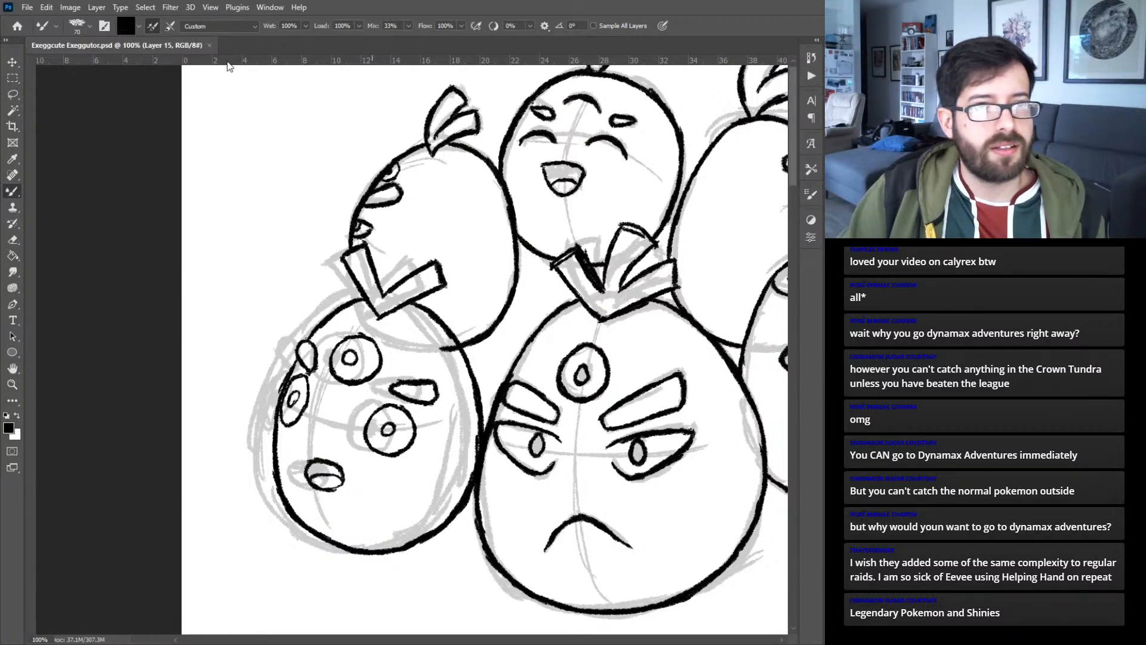
pyautogui.click(209, 44)
pyautogui.click(257, 445)
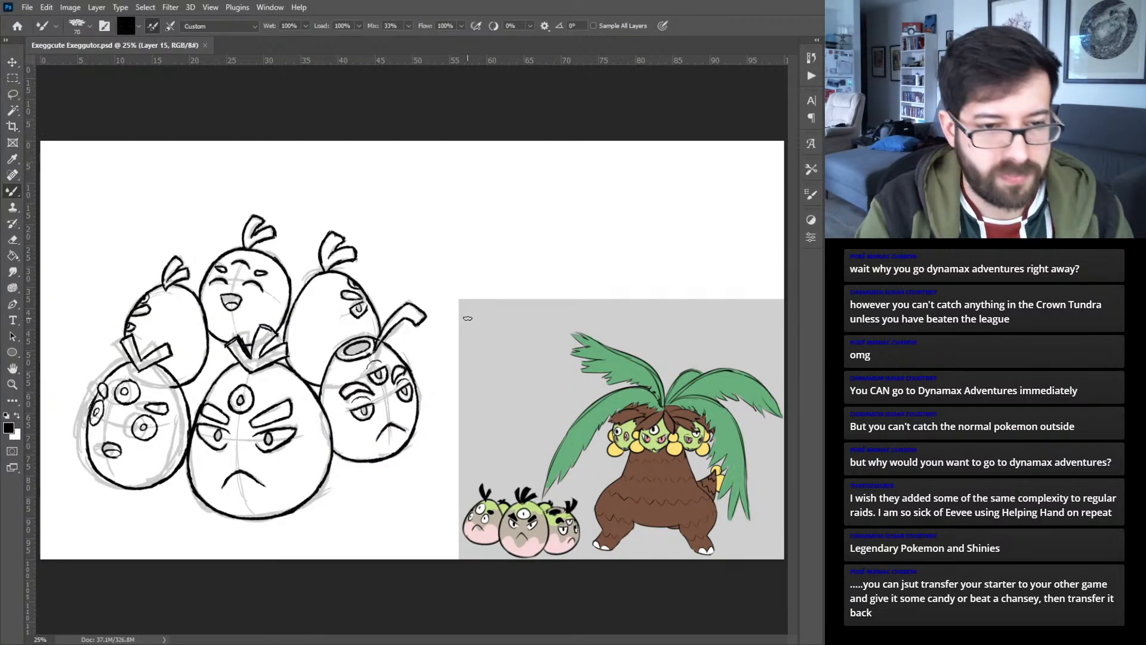
# - Select the upper left egg's line layer and erase the end of its lower edge that overlaps the lower left egg
pyautogui.hotkey('ctrl', '1')
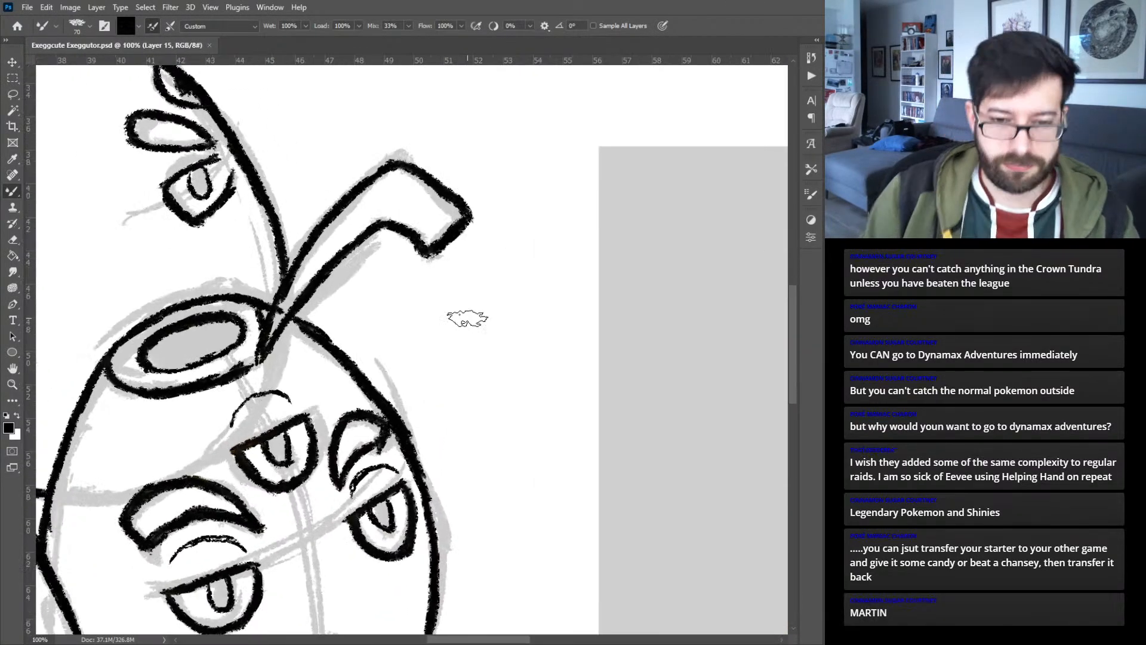
pyautogui.moveTo(482, 640); pyautogui.dragTo(337, 633)
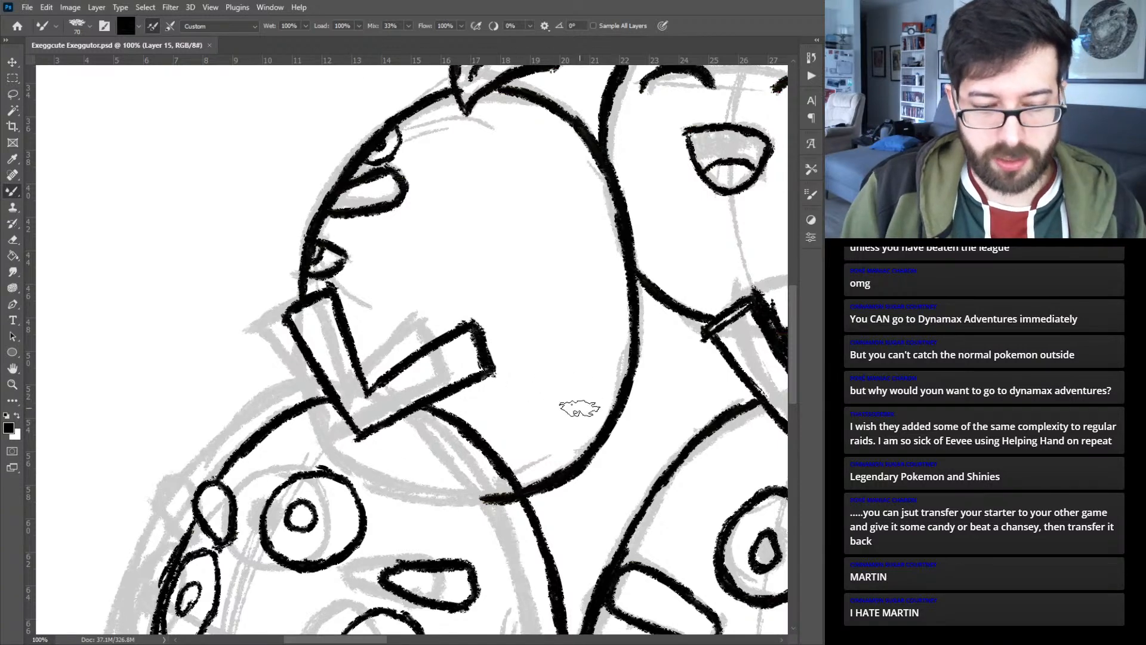
pyautogui.press('v')
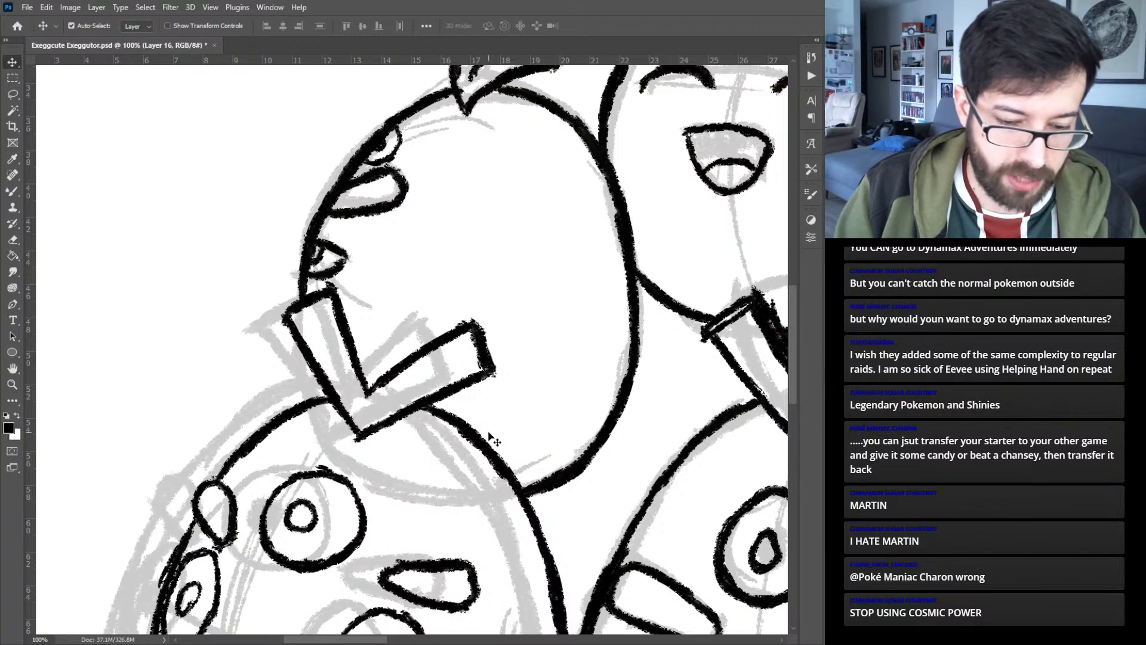
pyautogui.press('b')
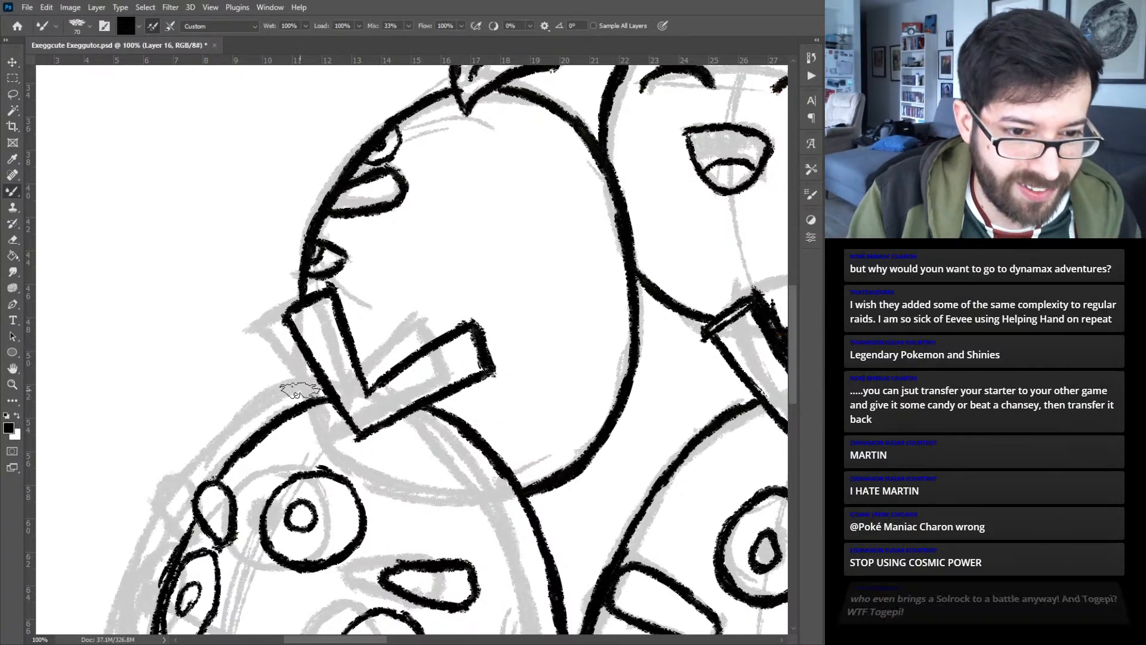
# - Ink the missing lower outer edge of the upper left egg behind the leaf tuft and hide the faded sketch
pyautogui.moveTo(301, 400); pyautogui.dragTo(292, 377)
pyautogui.moveTo(292, 376); pyautogui.dragTo(290, 346)
pyautogui.moveTo(301, 400); pyautogui.dragTo(297, 266)
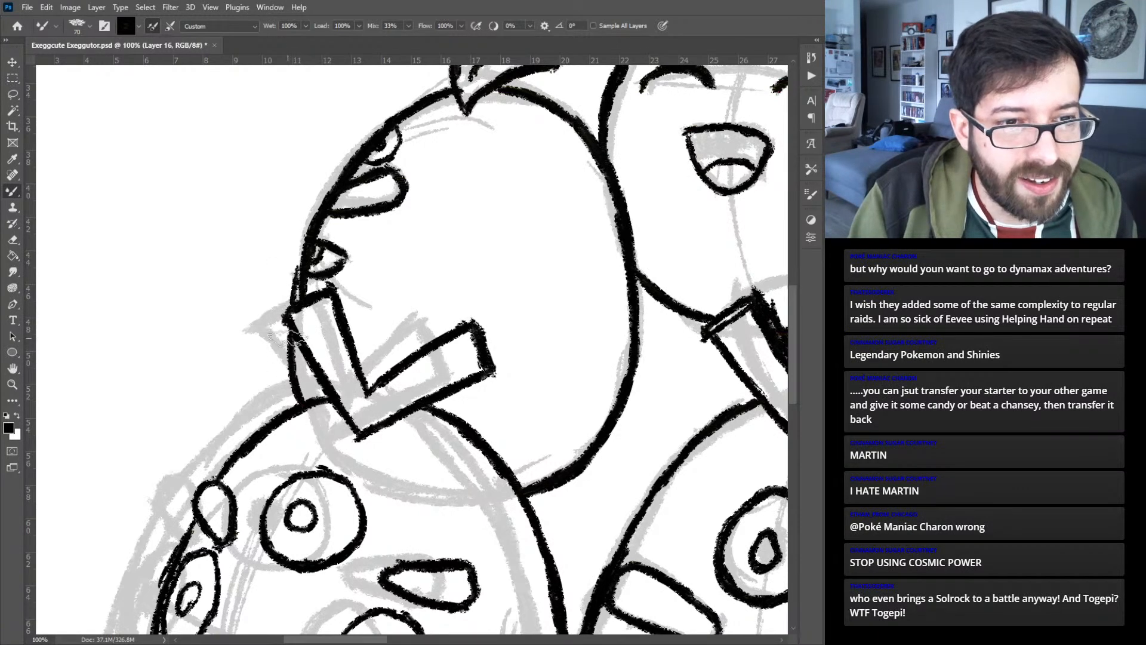
pyautogui.moveTo(293, 391)
pyautogui.mouseDown()
pyautogui.moveTo(285, 314)
pyautogui.moveTo(304, 236)
pyautogui.mouseUp()
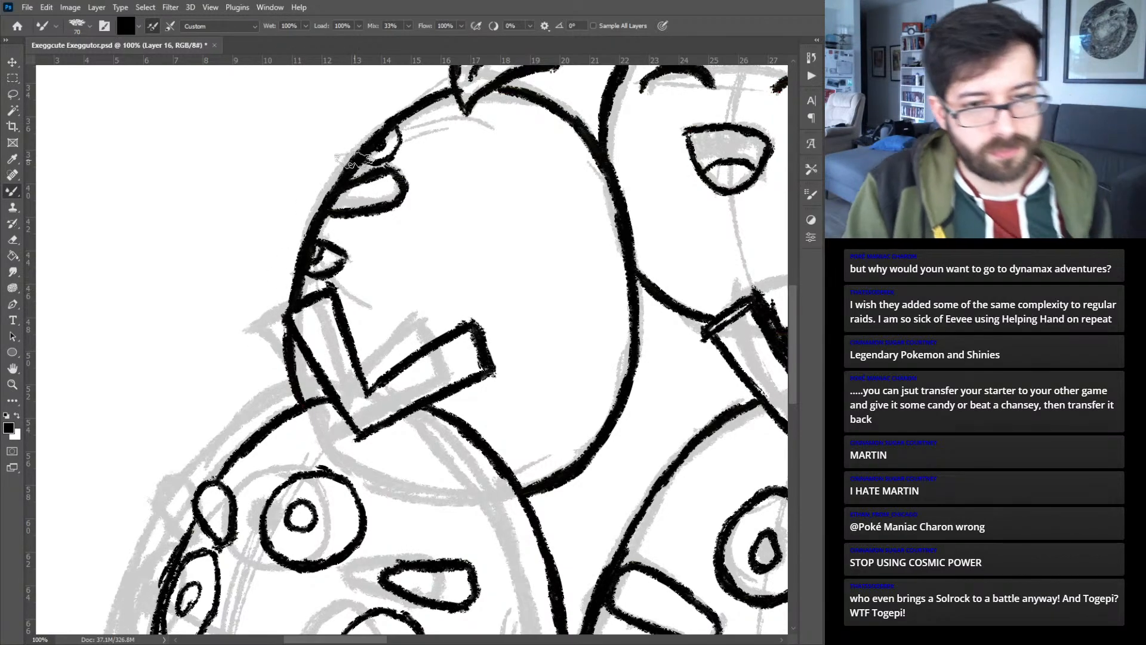
pyautogui.hotkey('ctrl', '0')
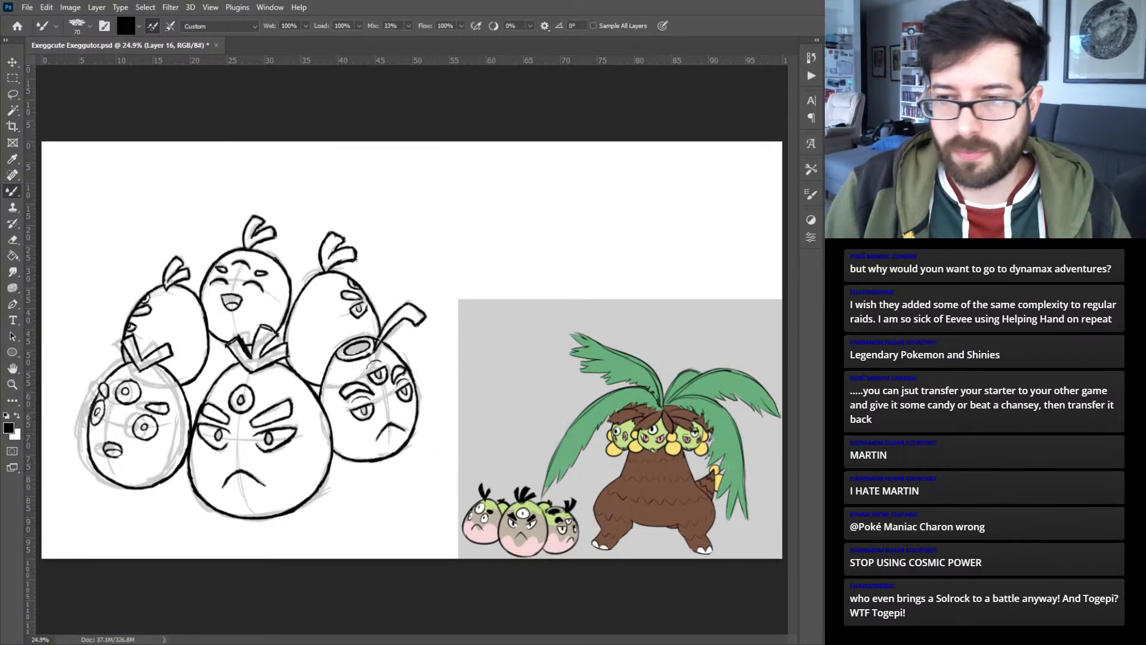
pyautogui.hotkey('ctrl', ',')
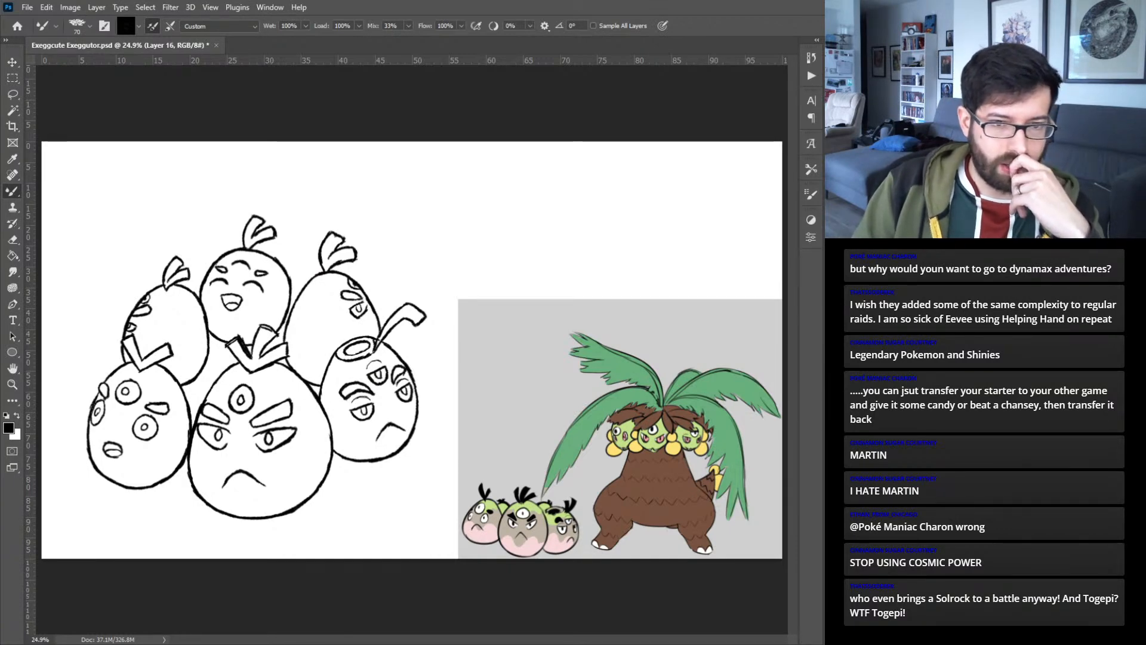
# - Make a freehand selection around the lower right egg's bent stem and ringed opening
pyautogui.hotkey('ctrl', '+')
pyautogui.hotkey('ctrl', '+')
pyautogui.hotkey('ctrl', '+')
pyautogui.hotkey('ctrl', '+')
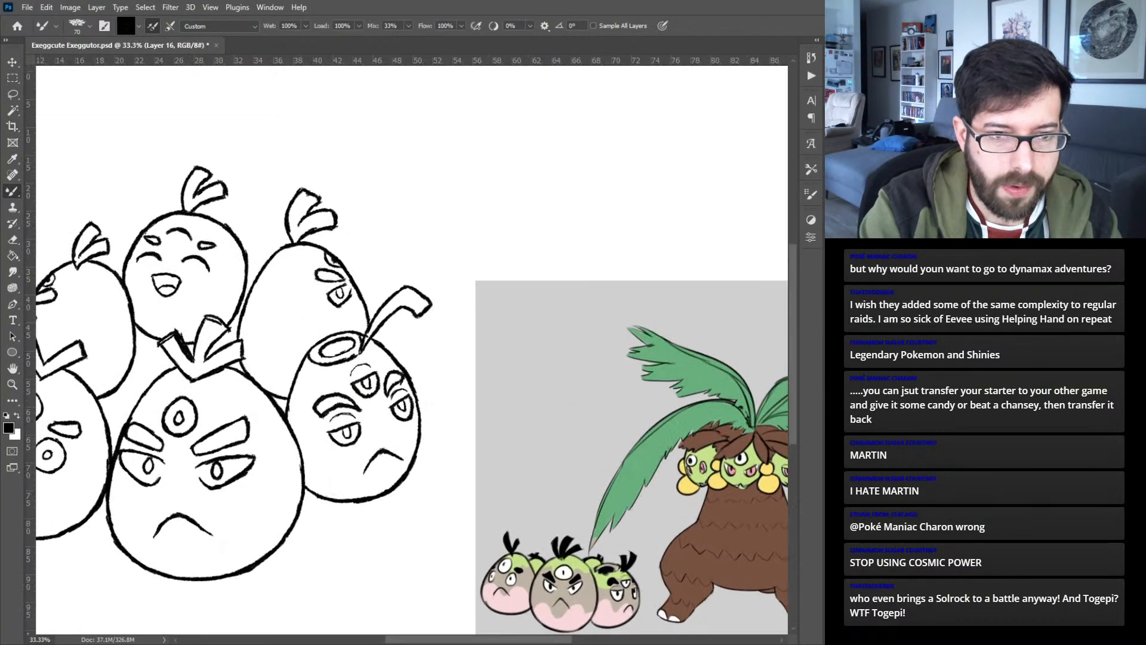
pyautogui.moveTo(334, 339); pyautogui.dragTo(446, 405)
pyautogui.press('l')
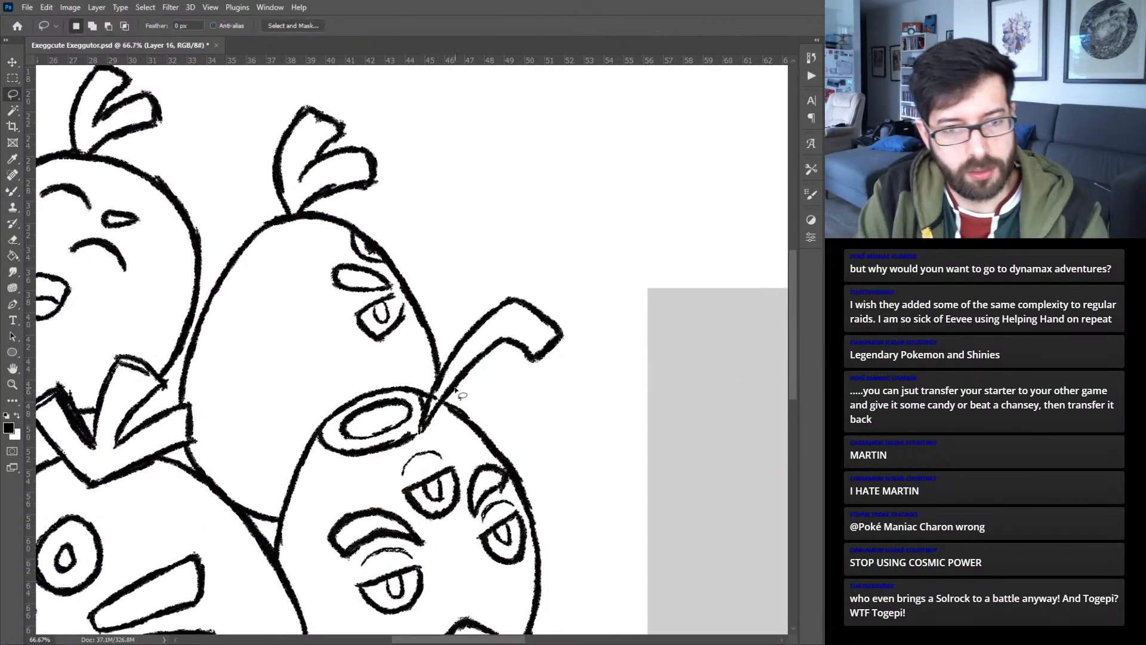
pyautogui.moveTo(446, 412)
pyautogui.mouseDown()
pyautogui.moveTo(477, 389)
pyautogui.moveTo(545, 383)
pyautogui.moveTo(592, 348)
pyautogui.moveTo(537, 265)
pyautogui.moveTo(464, 294)
pyautogui.moveTo(441, 336)
pyautogui.moveTo(436, 382)
pyautogui.moveTo(357, 364)
pyautogui.moveTo(317, 399)
pyautogui.mouseUp()
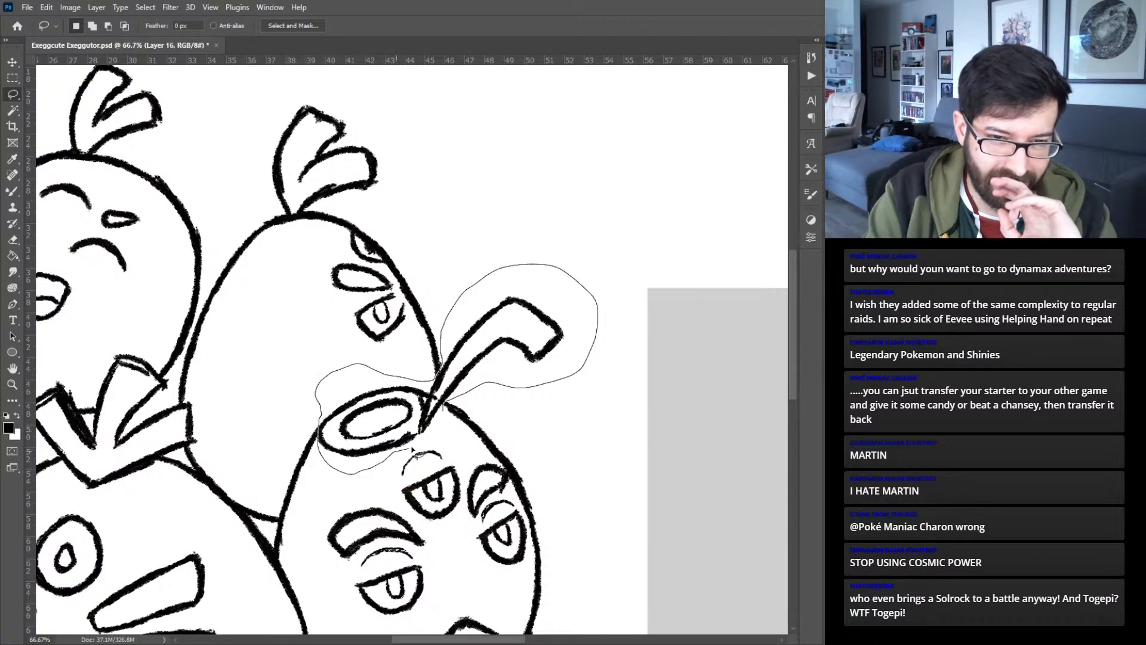
pyautogui.moveTo(446, 429); pyautogui.dragTo(447, 431)
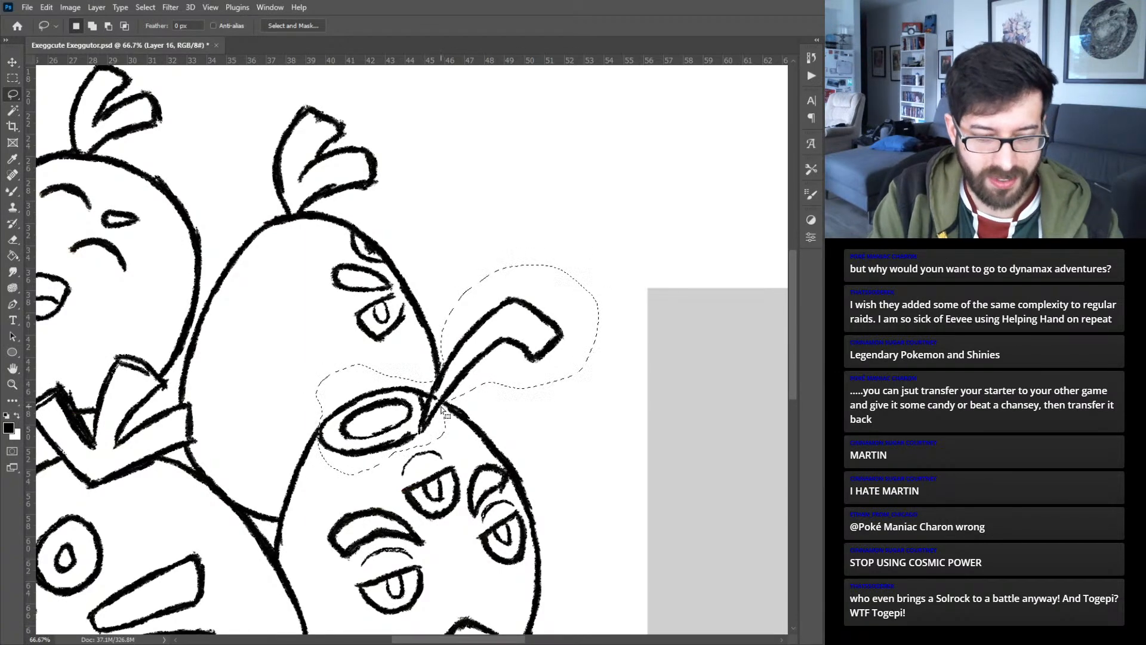
# - Enlarge the selected stem and ringed opening slightly and seat them on the top of the lower right egg
pyautogui.press('v')
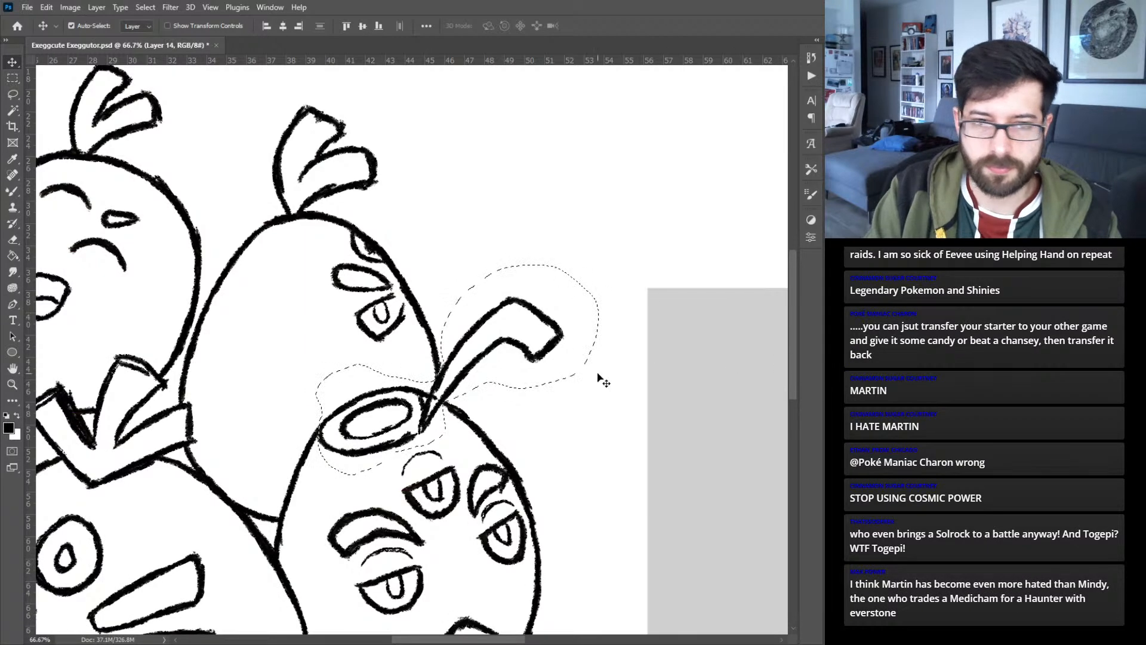
pyautogui.moveTo(477, 363); pyautogui.dragTo(481, 366)
pyautogui.hotkey('ctrl', 'z')
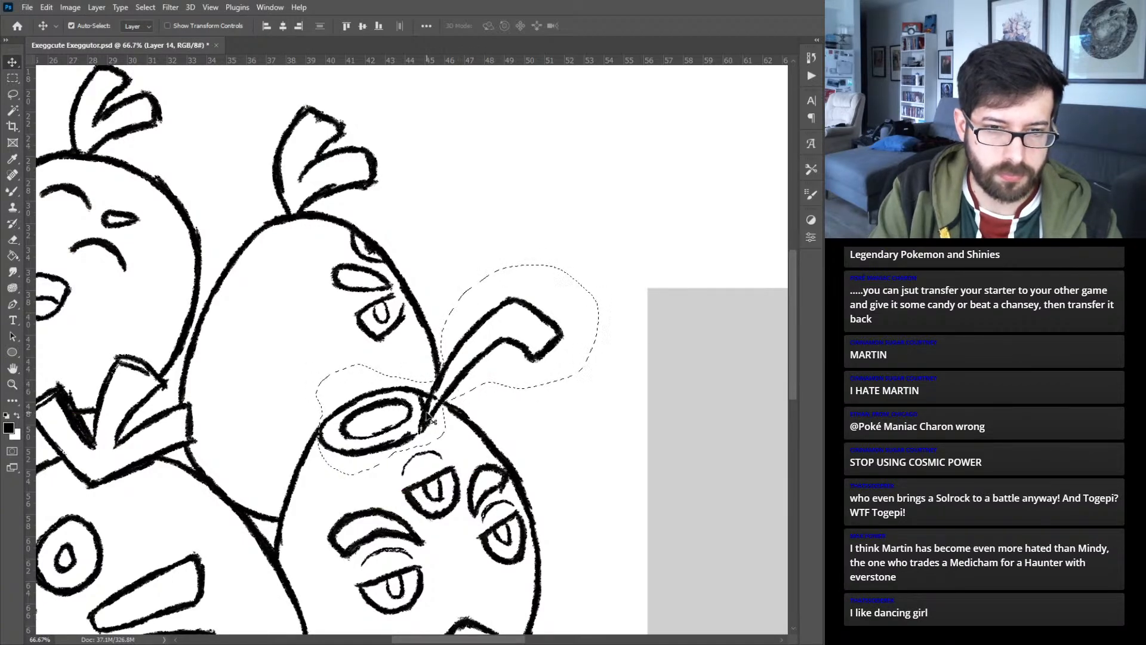
pyautogui.hotkey('ctrl', 't')
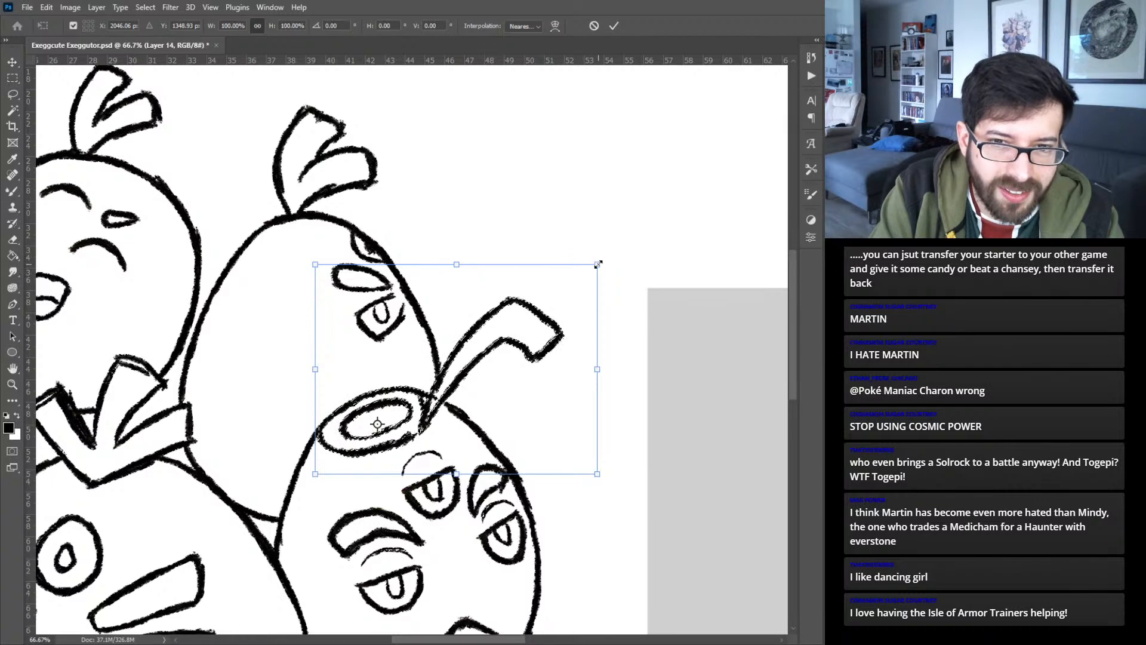
pyautogui.moveTo(597, 264); pyautogui.dragTo(617, 235)
pyautogui.moveTo(425, 401); pyautogui.dragTo(427, 410)
pyautogui.press('Return')
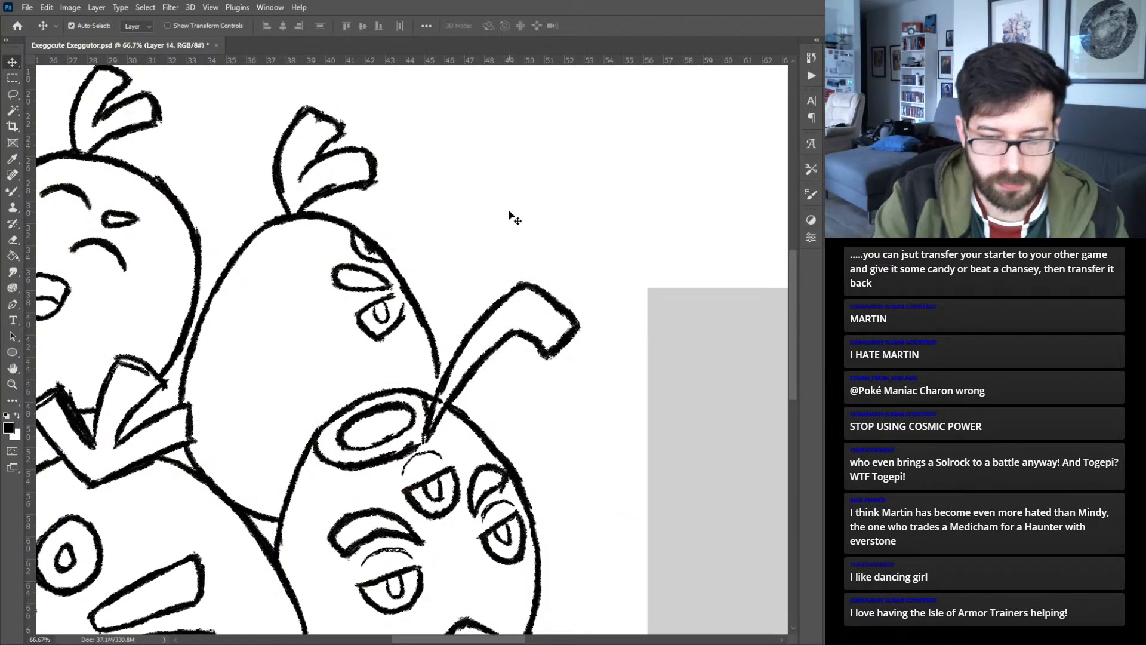
# - Select the inner ring of the lower right egg's opening, nudge it slightly toward the stem, and clear the selection
pyautogui.hotkey('ctrl', '+')
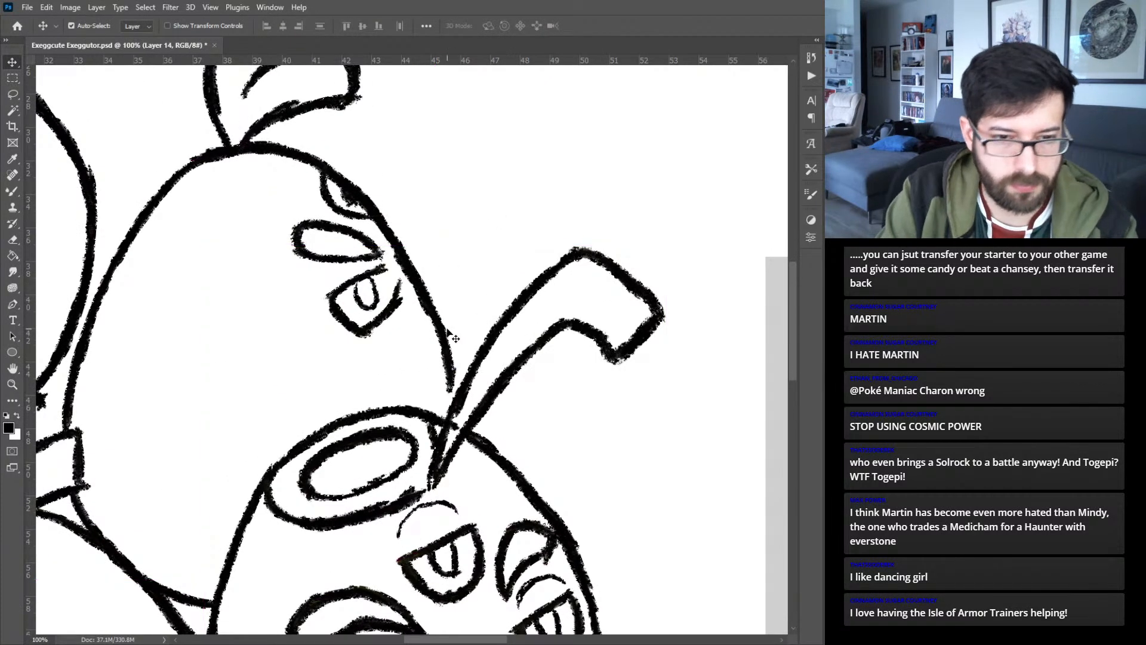
pyautogui.press('l')
pyautogui.moveTo(416, 427)
pyautogui.mouseDown()
pyautogui.moveTo(326, 439)
pyautogui.moveTo(293, 469)
pyautogui.moveTo(288, 490)
pyautogui.moveTo(327, 510)
pyautogui.moveTo(398, 487)
pyautogui.moveTo(429, 449)
pyautogui.moveTo(404, 406)
pyautogui.mouseUp()
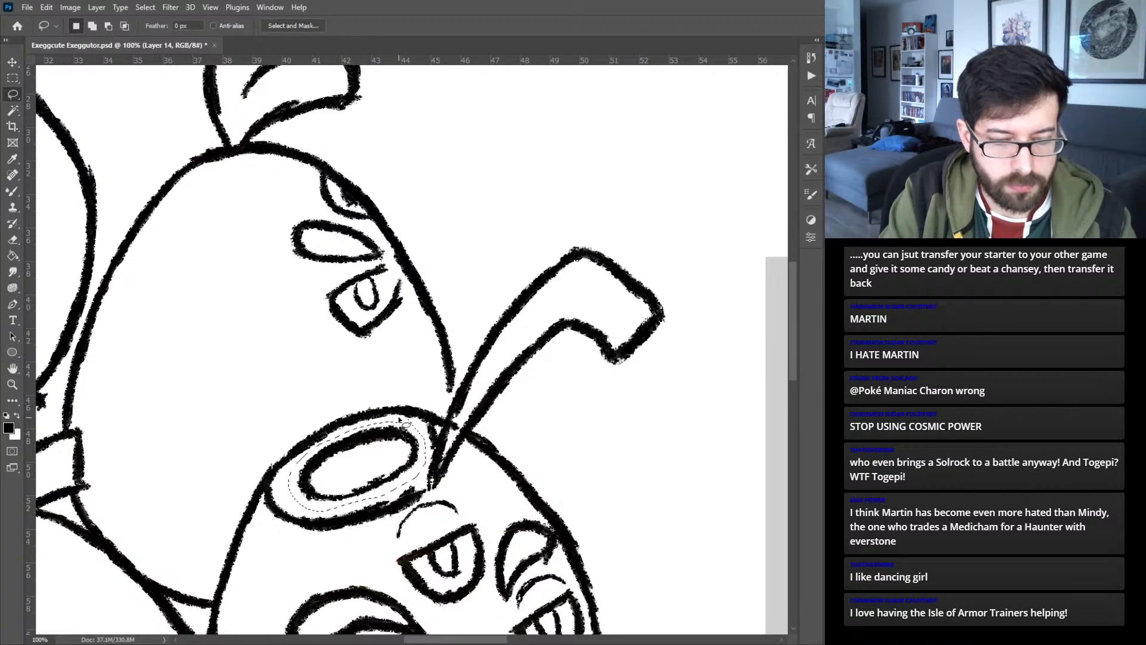
pyautogui.press('v')
pyautogui.moveTo(395, 474); pyautogui.dragTo(399, 476)
pyautogui.hotkey('ctrl', 'd')
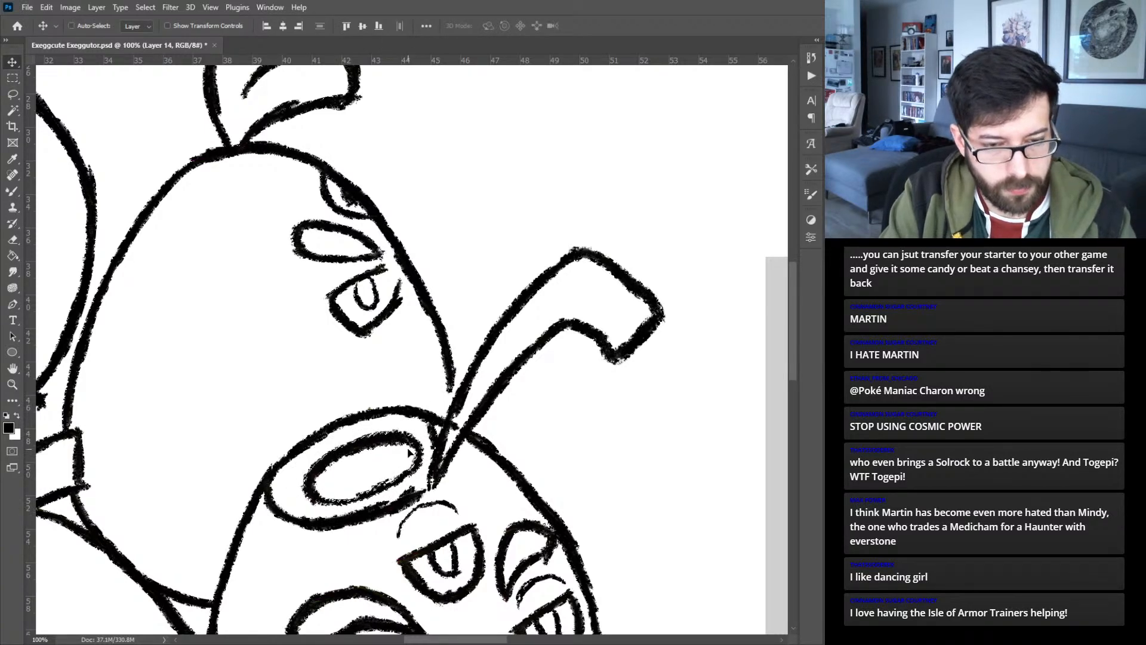
# - Try to taper the whole top middle egg, tuft included, with a perspective transform that narrows its top and widens its base
pyautogui.hotkey('ctrl', '0')
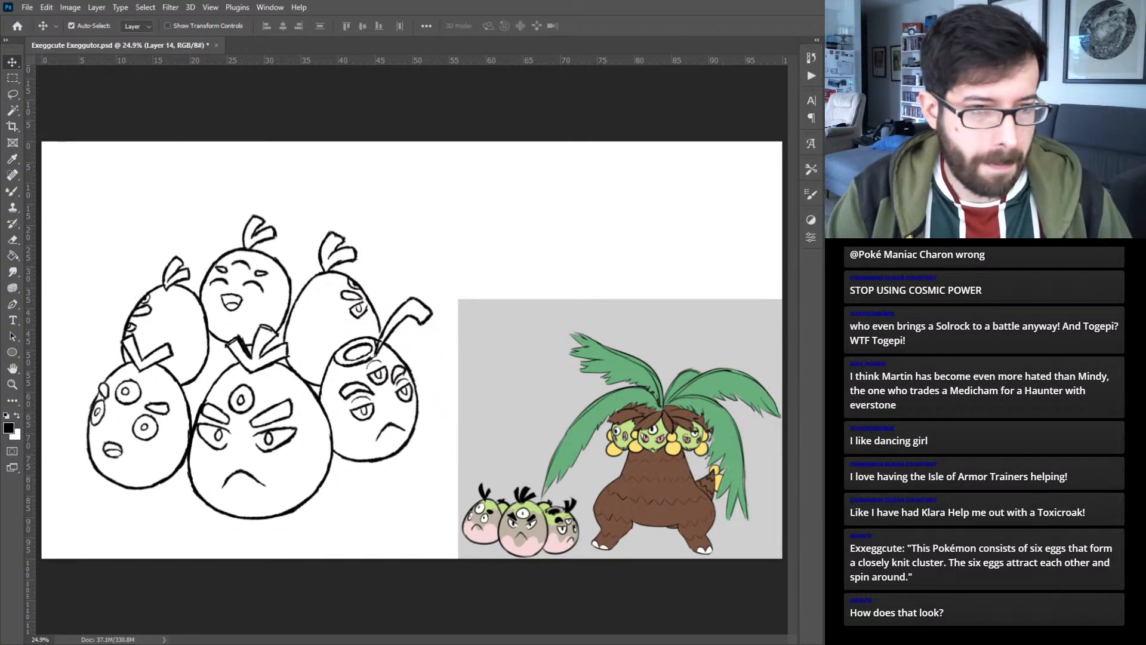
pyautogui.hotkey('ctrl', '+')
pyautogui.hotkey('ctrl', '+')
pyautogui.moveTo(250, 253); pyautogui.dragTo(414, 310)
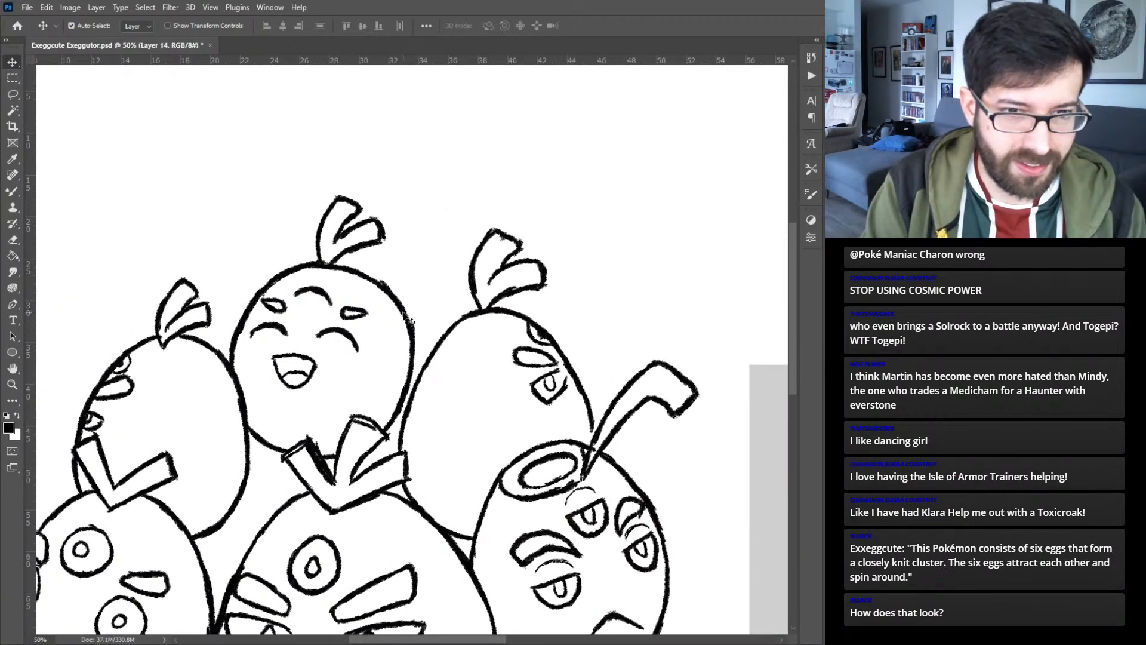
pyautogui.click(411, 330)
pyautogui.hotkey('ctrl', 't')
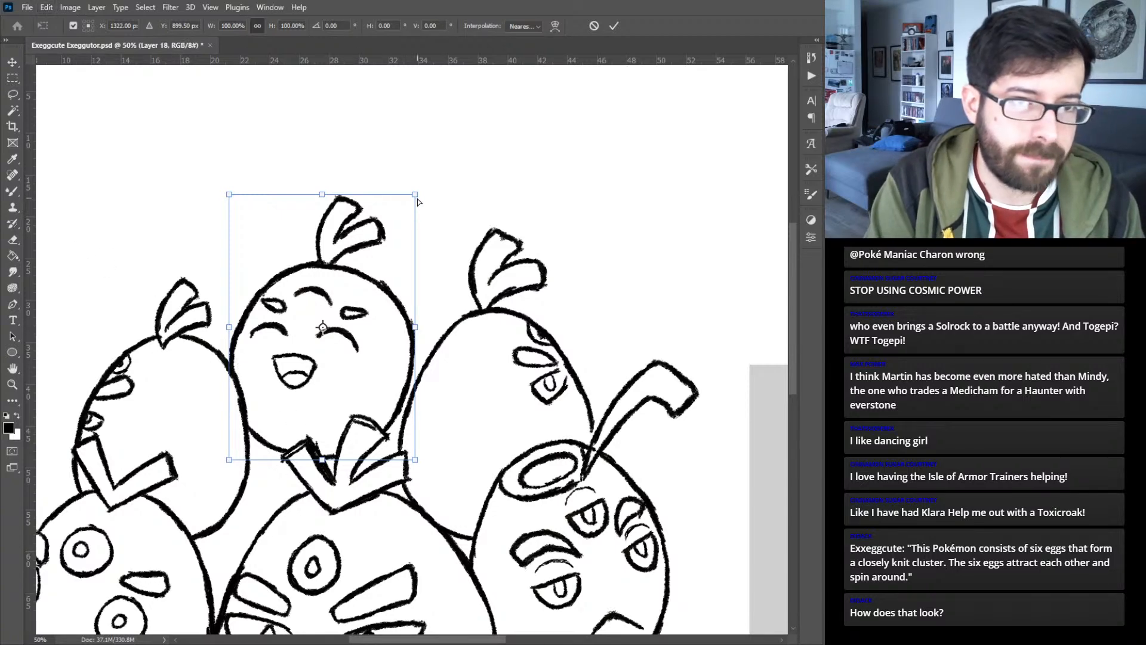
pyautogui.moveTo(416, 197); pyautogui.dragTo(406, 196)
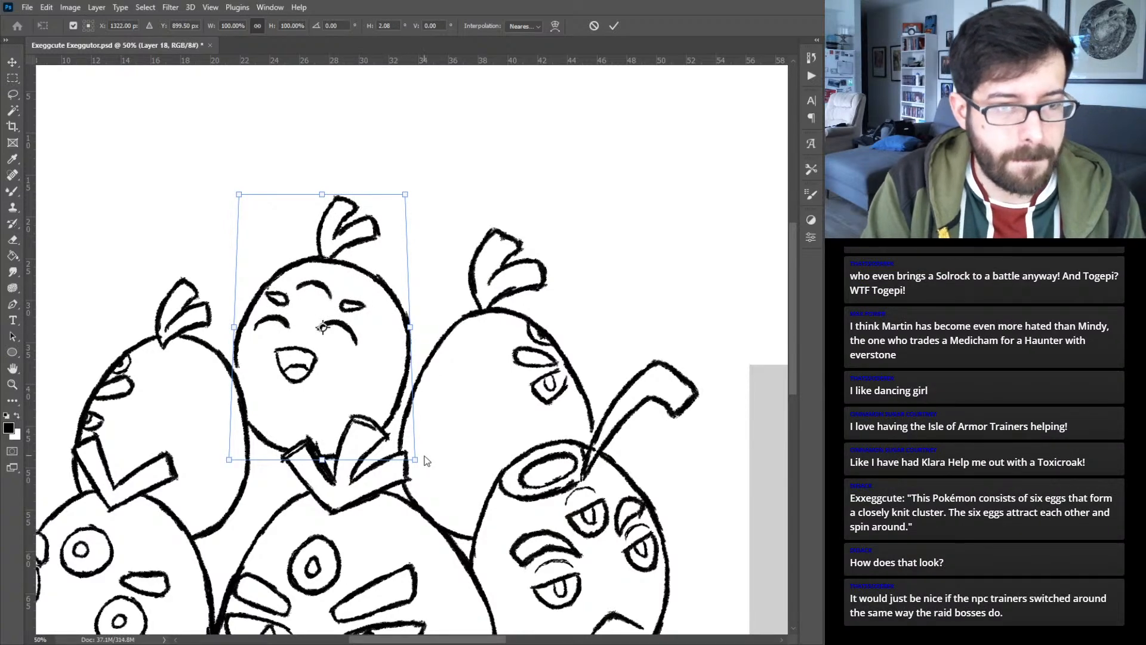
pyautogui.moveTo(416, 461); pyautogui.dragTo(419, 459)
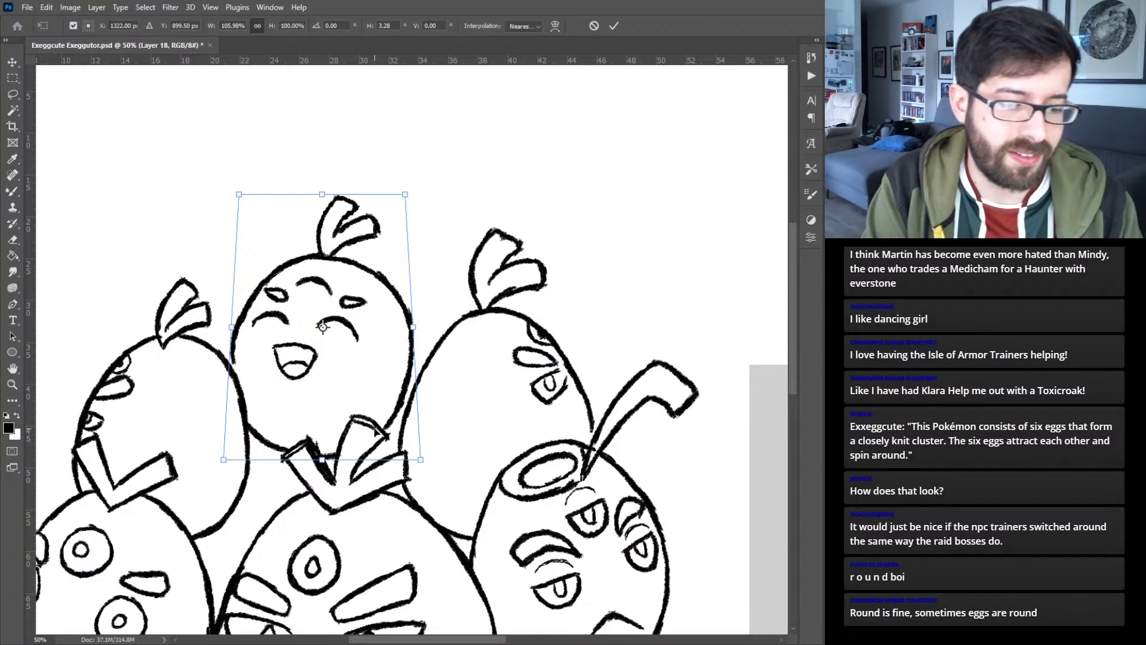
pyautogui.press('Return')
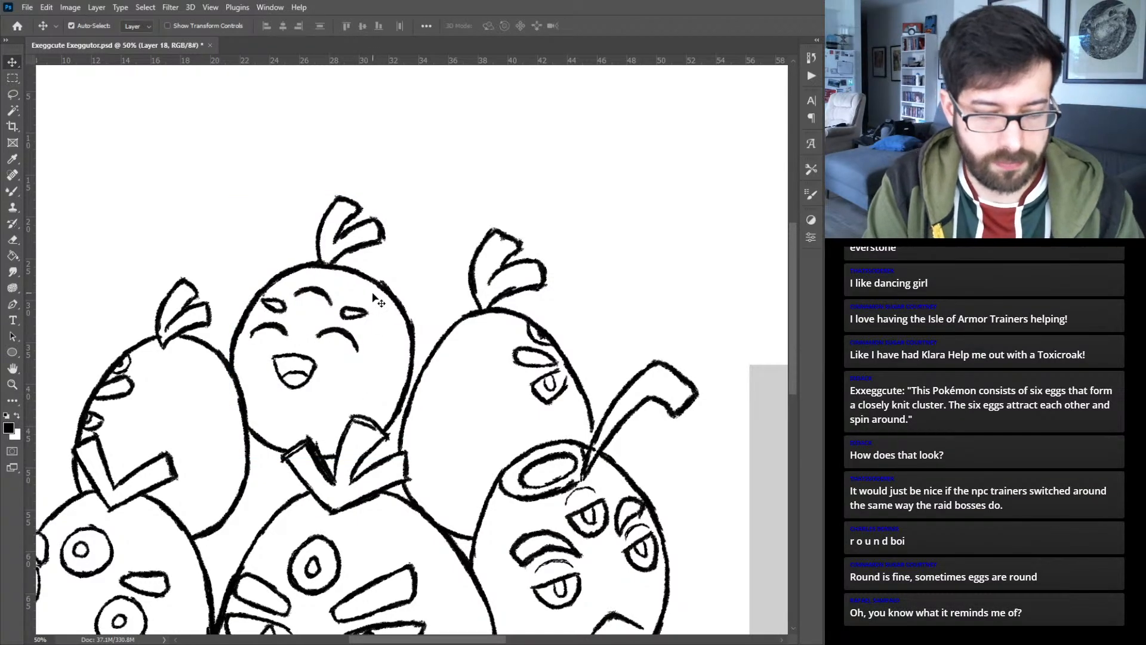
# - Select the leaf tuft of the top middle egg freehand and separate it onto its own layer
pyautogui.press('l')
pyautogui.moveTo(323, 266)
pyautogui.mouseDown()
pyautogui.moveTo(392, 265)
pyautogui.moveTo(422, 224)
pyautogui.moveTo(406, 166)
pyautogui.moveTo(367, 143)
pyautogui.moveTo(297, 189)
pyautogui.mouseUp()
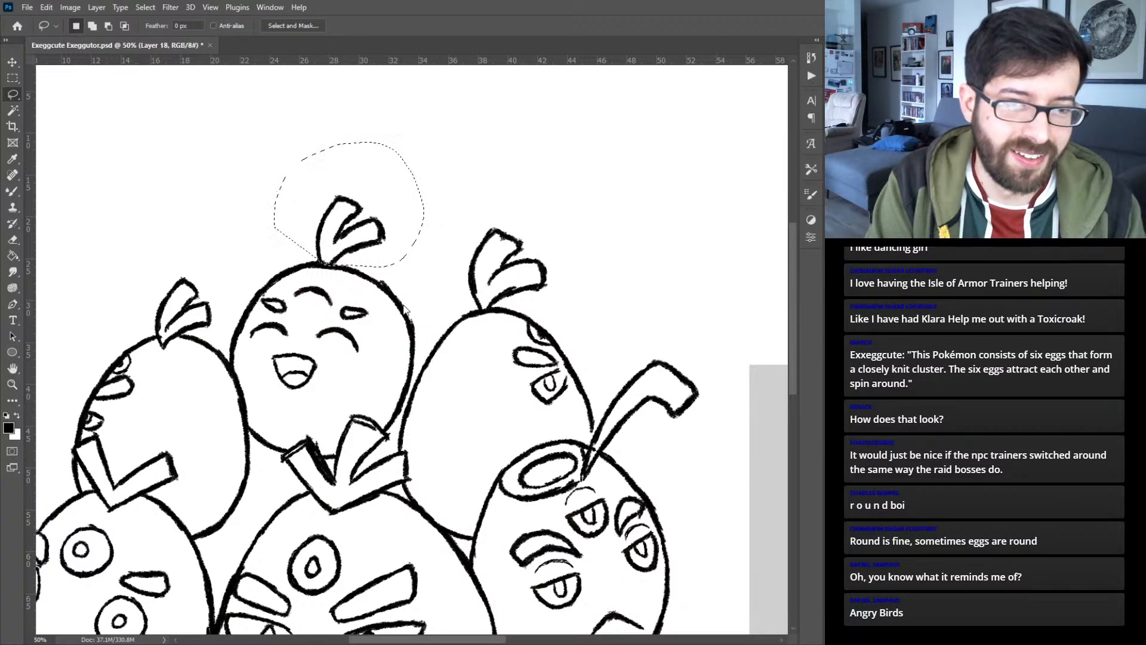
pyautogui.hotkey('ctrl', 'j')
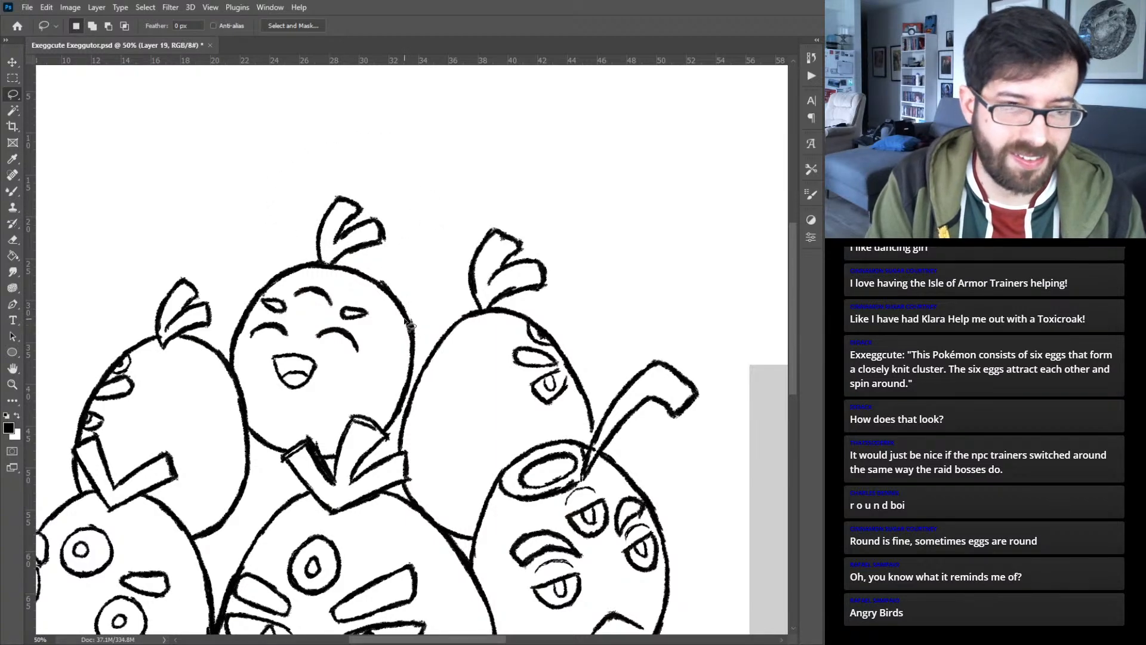
pyautogui.hotkey('ctrl', 't')
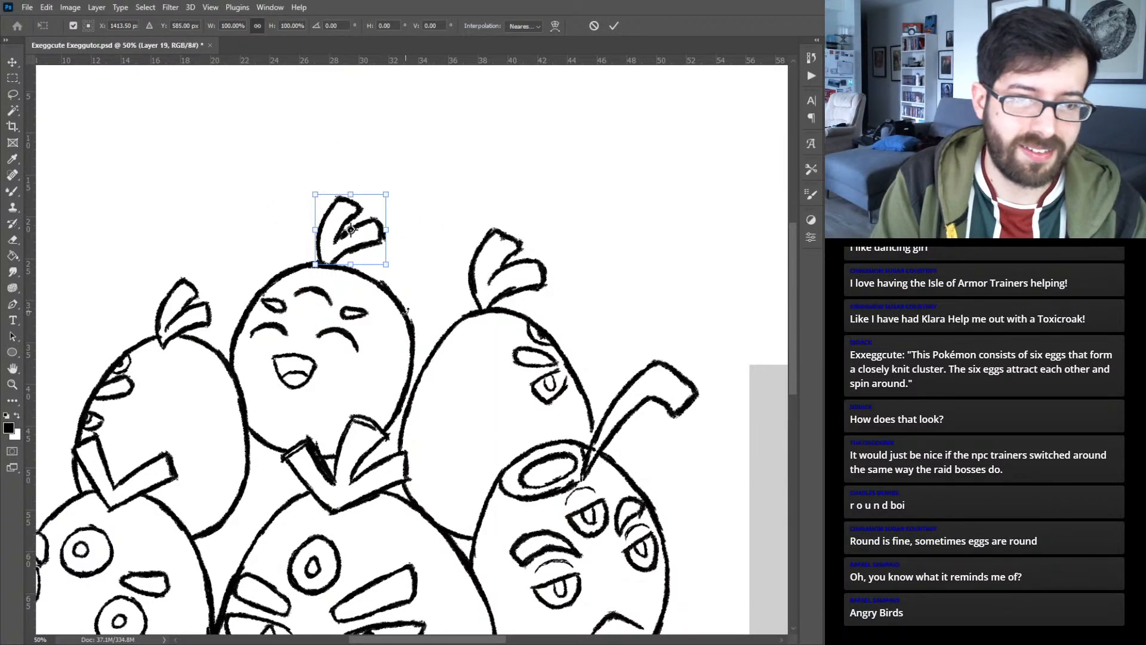
pyautogui.press('Return')
pyautogui.press('v')
pyautogui.hotkey('ctrl', 'e')
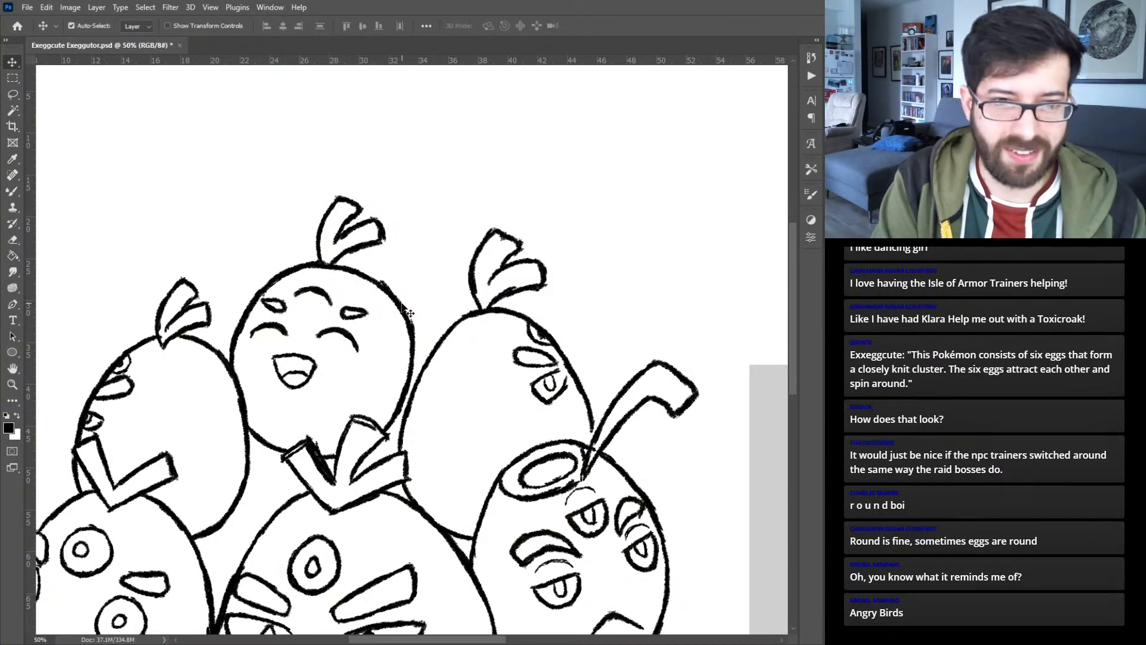
# - Warp the top middle egg's body, pulling its upper corners inward and bulging its upper sides outward for a pointier top
pyautogui.click(406, 313)
pyautogui.hotkey('ctrl', 't')
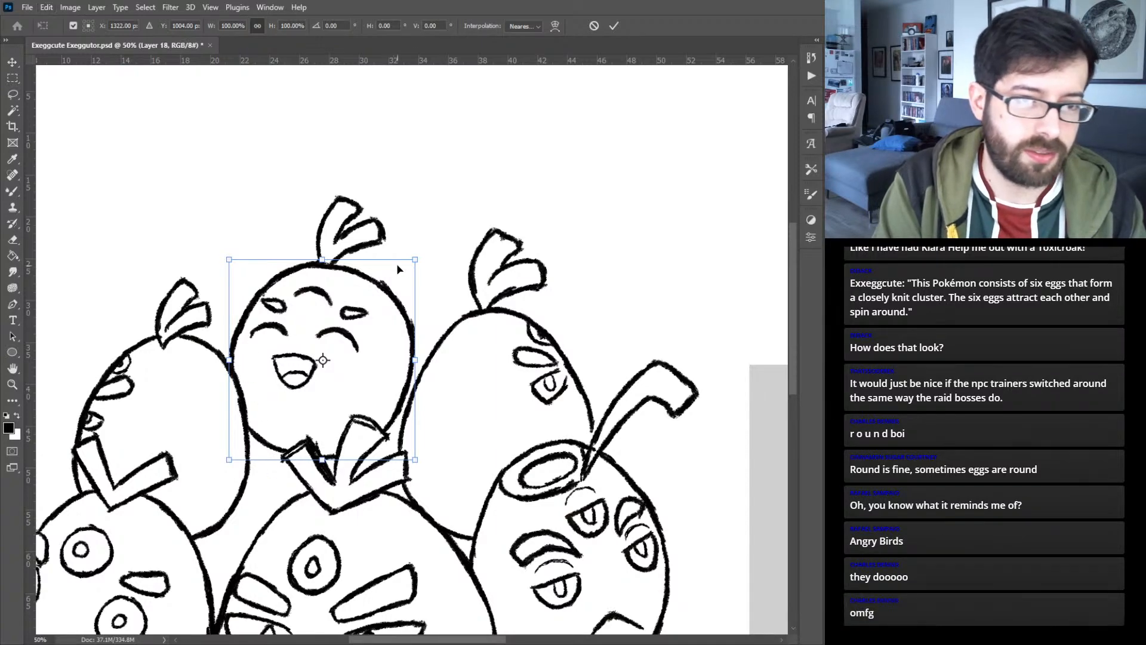
pyautogui.moveTo(417, 261); pyautogui.dragTo(401, 252)
pyautogui.hotkey('ctrl', 'z')
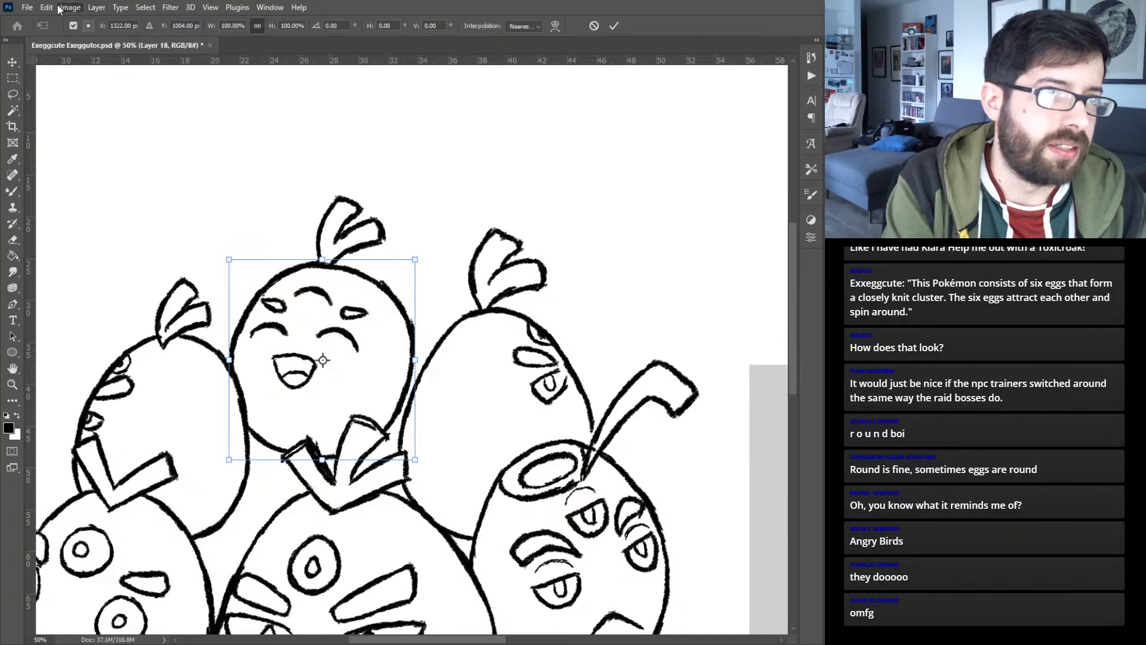
pyautogui.click(240, 374)
pyautogui.moveTo(391, 292); pyautogui.dragTo(407, 324)
pyautogui.moveTo(253, 282); pyautogui.dragTo(266, 285)
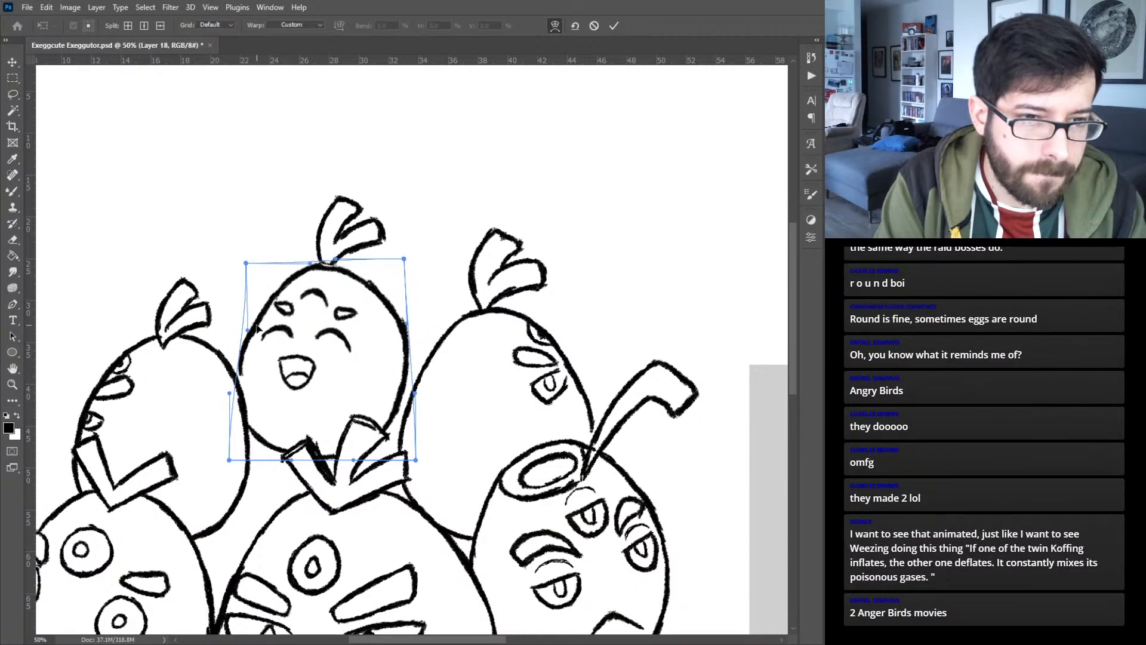
pyautogui.moveTo(246, 329); pyautogui.dragTo(235, 329)
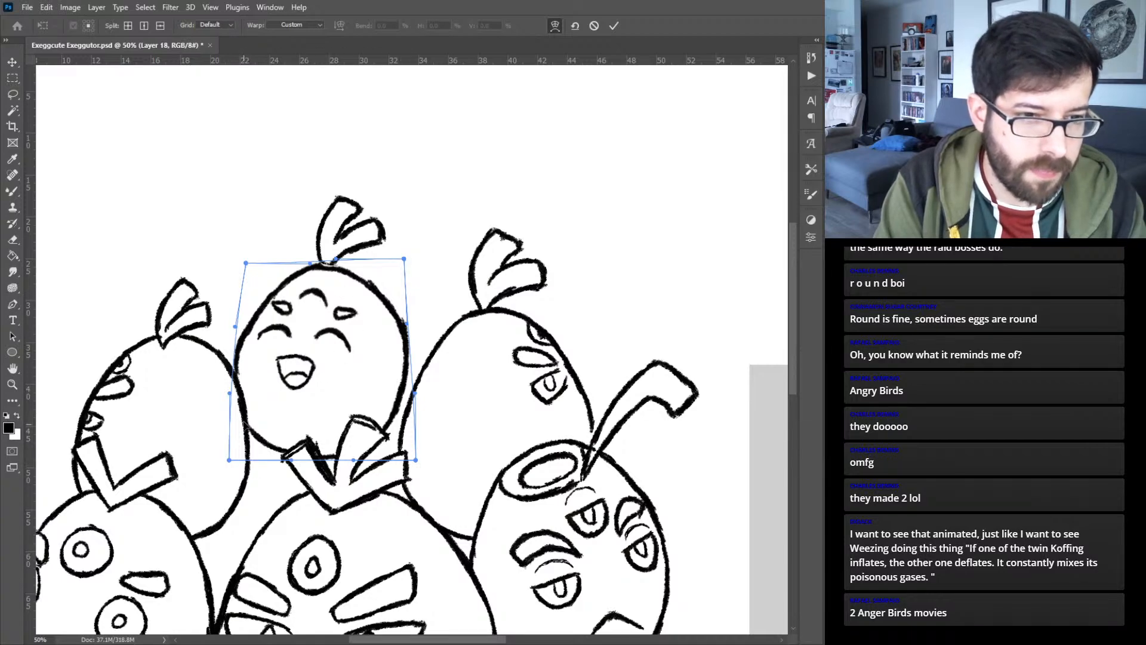
pyautogui.moveTo(234, 327); pyautogui.dragTo(229, 333)
pyautogui.moveTo(406, 325); pyautogui.dragTo(410, 330)
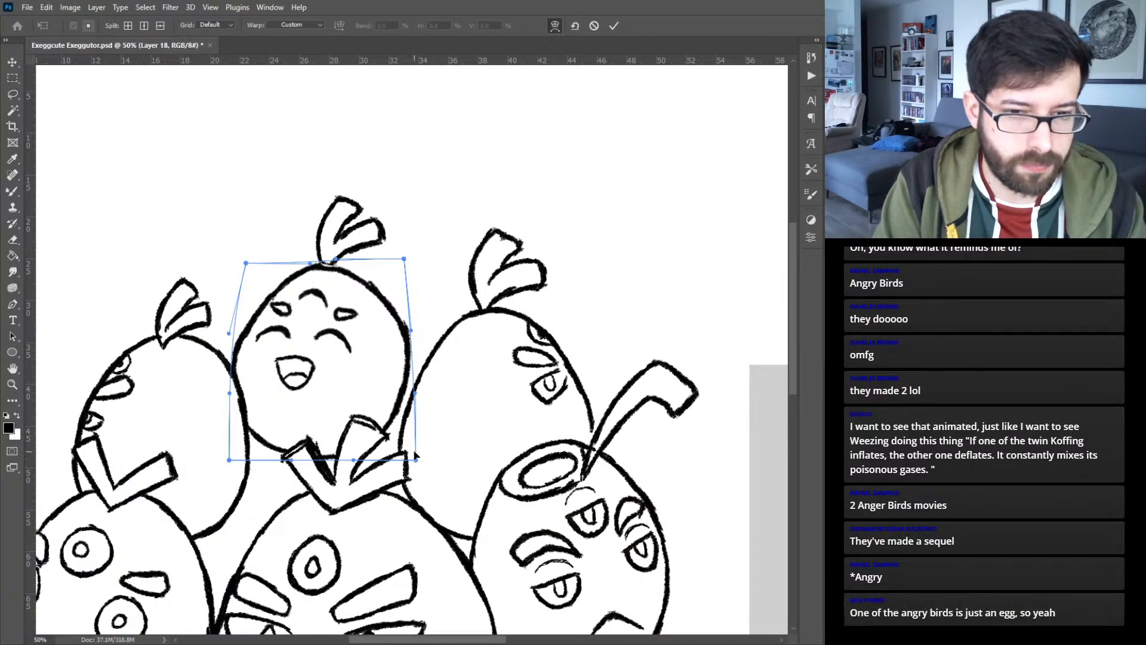
# - Pull the warp's lower corners inward to round the base of the top middle egg and apply the warp
pyautogui.moveTo(415, 393); pyautogui.dragTo(393, 460)
pyautogui.moveTo(230, 460); pyautogui.dragTo(246, 457)
pyautogui.moveTo(230, 393); pyautogui.dragTo(230, 404)
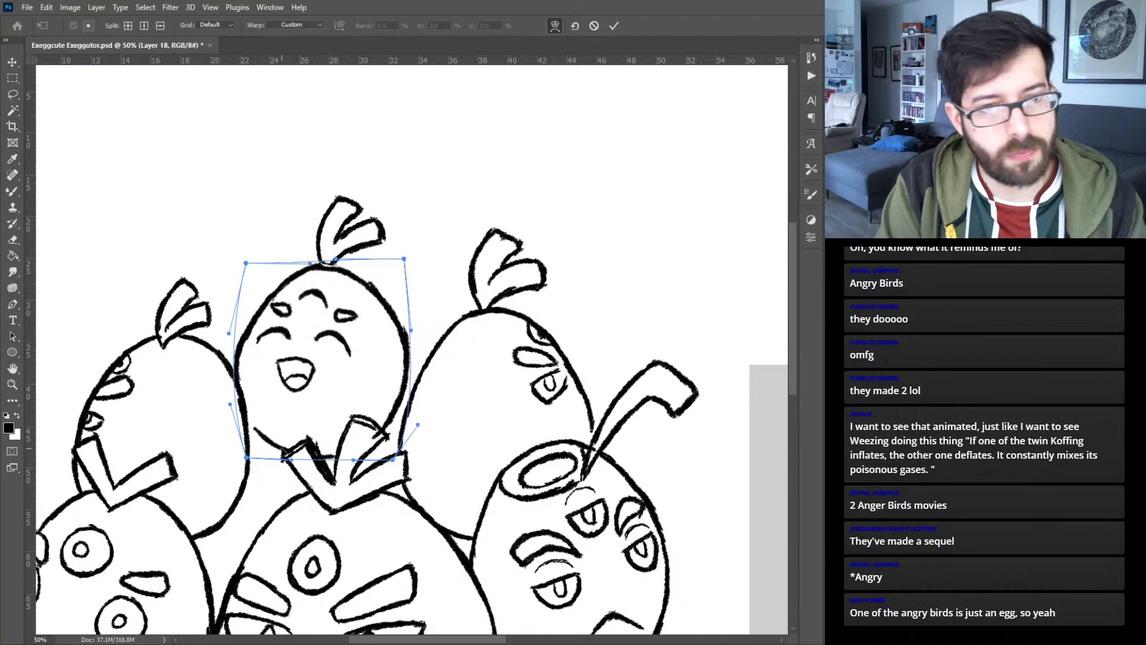
pyautogui.press('Return')
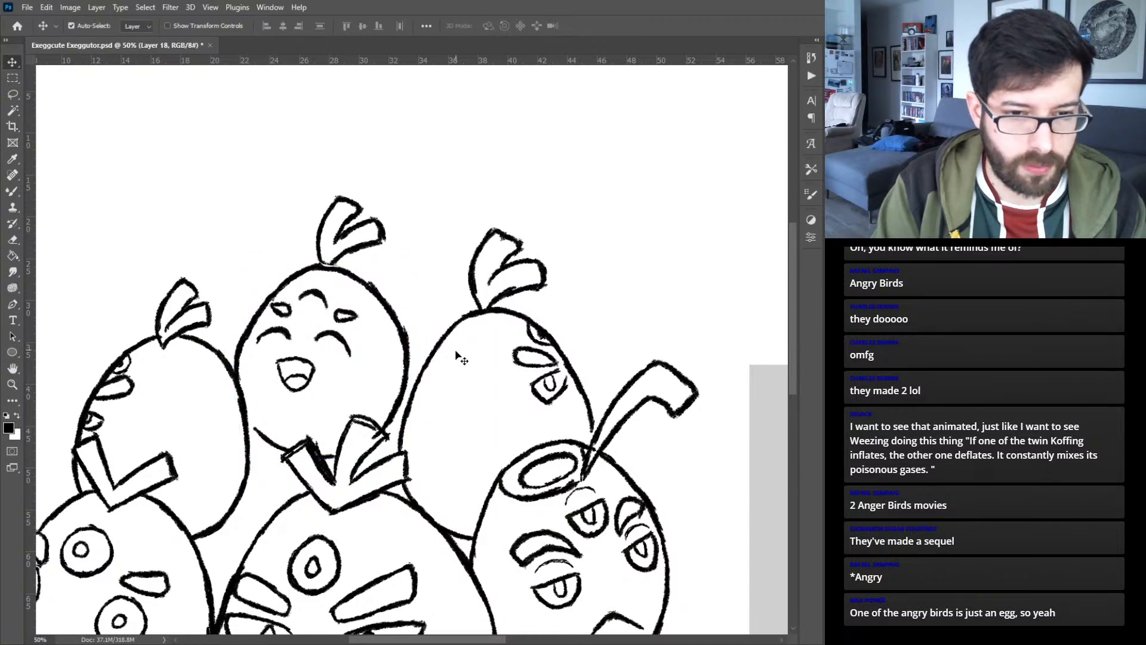
# - Repair the broken lower outline of the top middle egg with the brush where it meets the front egg's leaves
pyautogui.press('b')
pyautogui.press('v')
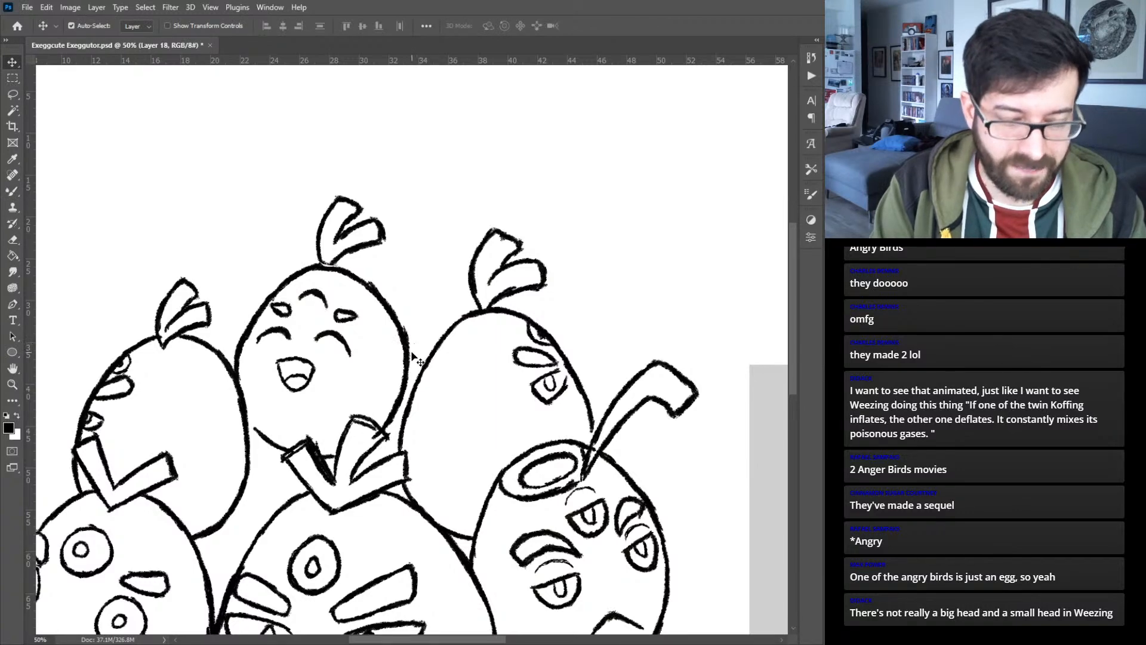
pyautogui.press('b')
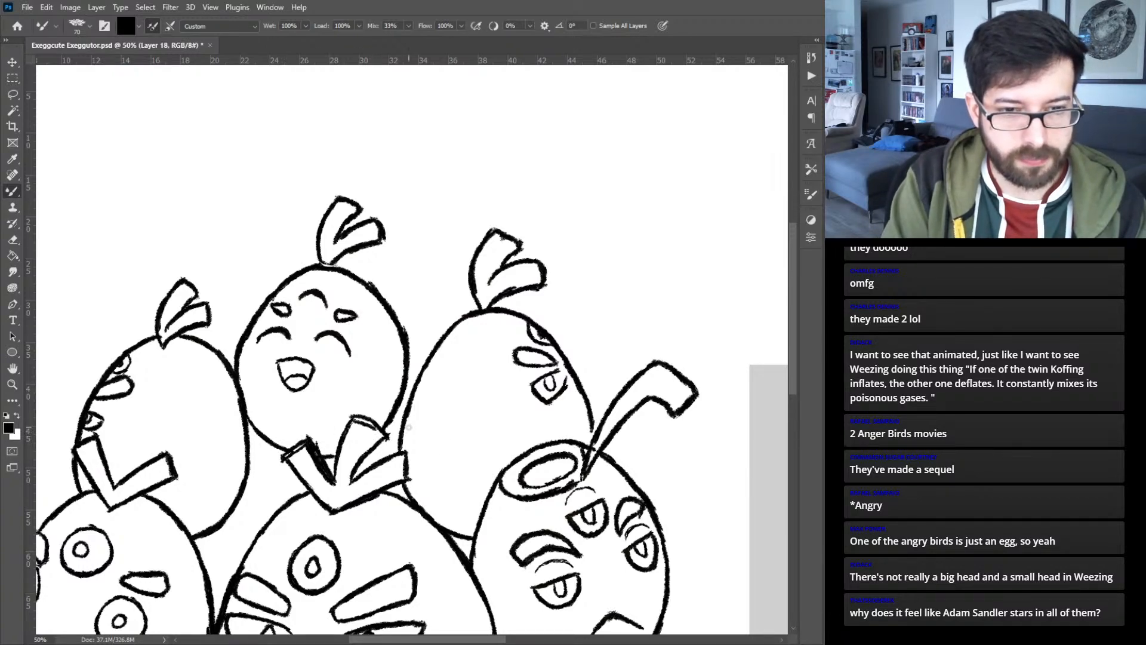
pyautogui.press('v')
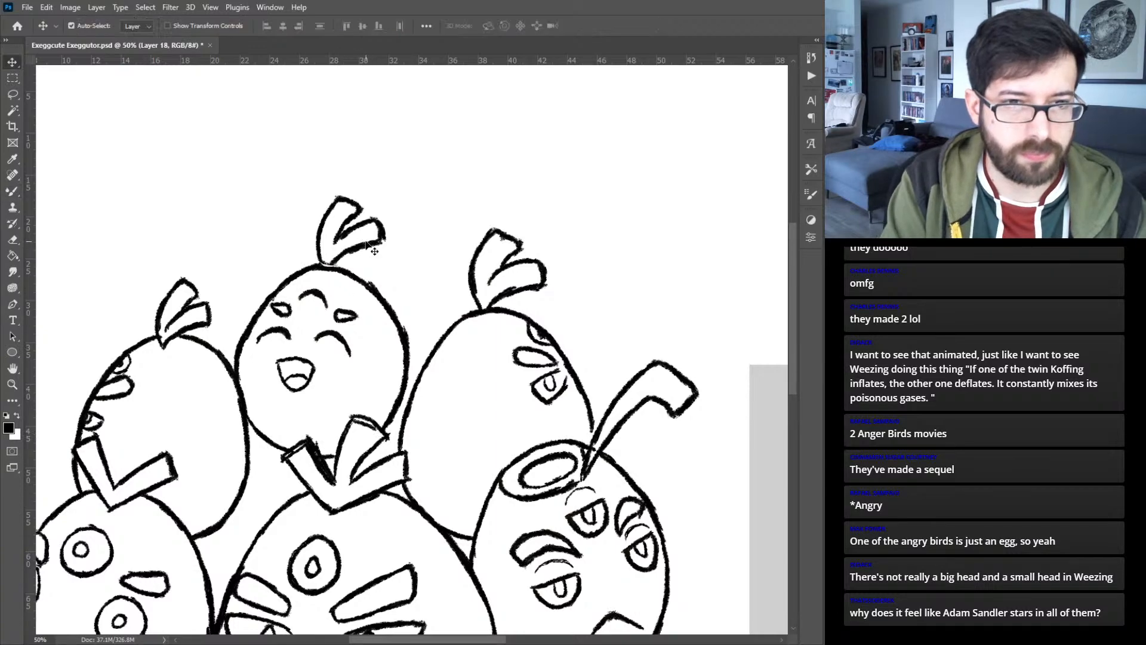
# - Flip the top middle egg's leaf tuft, rotate it to -154.8° so it leans the opposite way, and seat it on the egg's tip
pyautogui.keyDown('ctrl'); pyautogui.click(356, 210); pyautogui.keyUp('ctrl')
pyautogui.hotkey('ctrl', 't')
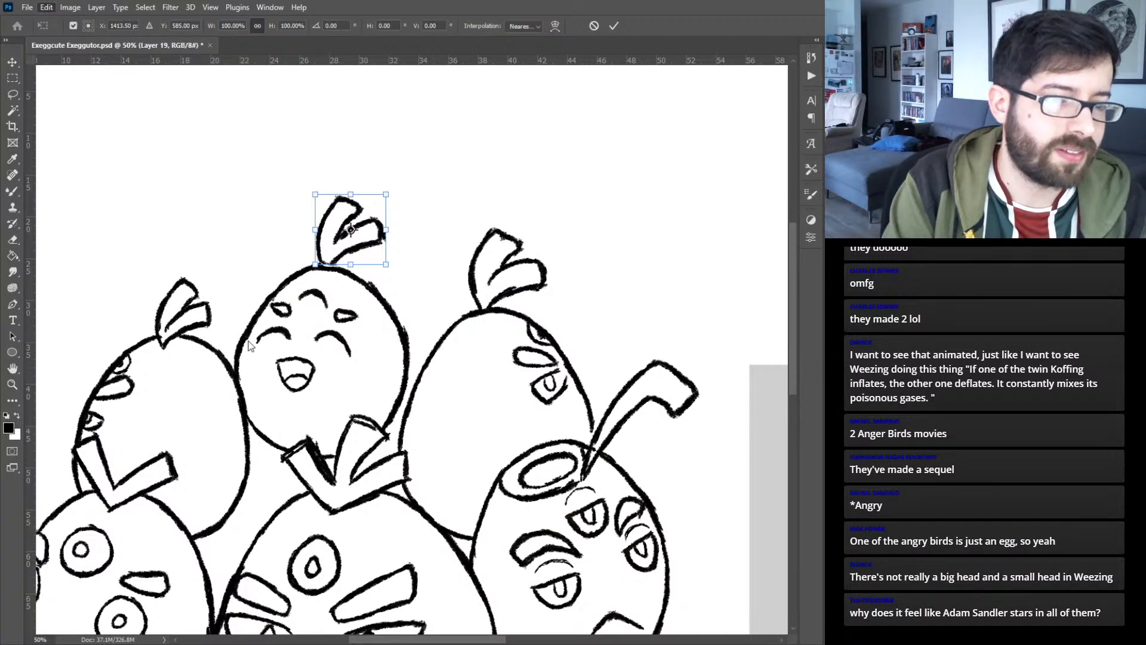
pyautogui.click(259, 479)
pyautogui.moveTo(379, 232); pyautogui.dragTo(332, 235)
pyautogui.moveTo(360, 185); pyautogui.dragTo(388, 206)
pyautogui.moveTo(333, 233); pyautogui.dragTo(350, 224)
pyautogui.press('Return')
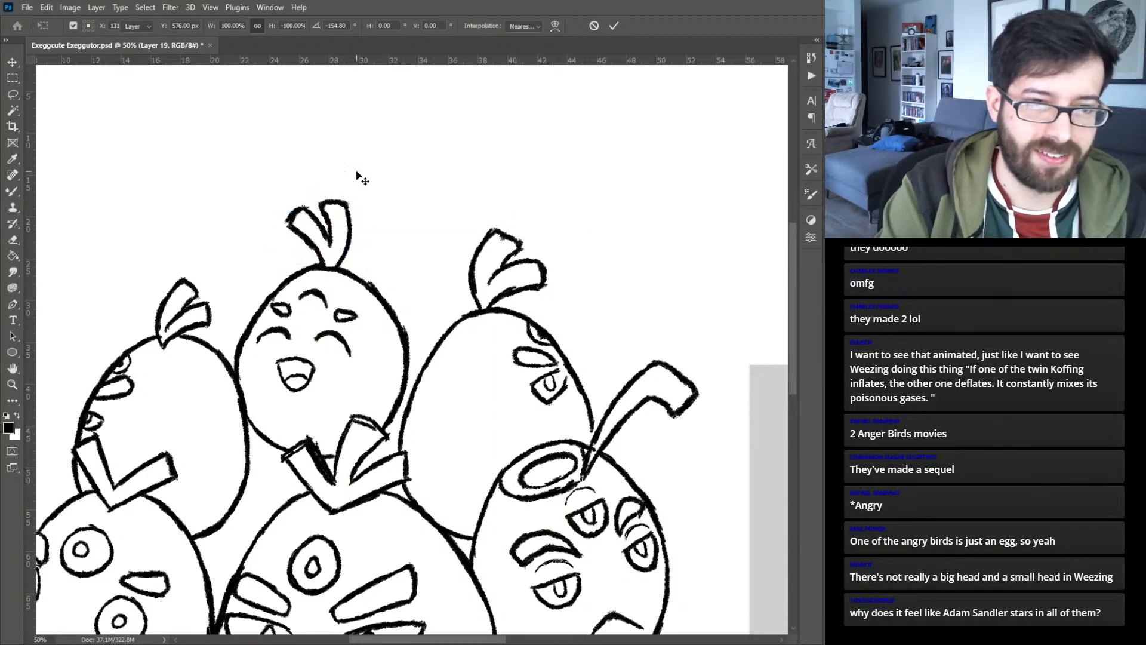
pyautogui.hotkey('ctrl', '0')
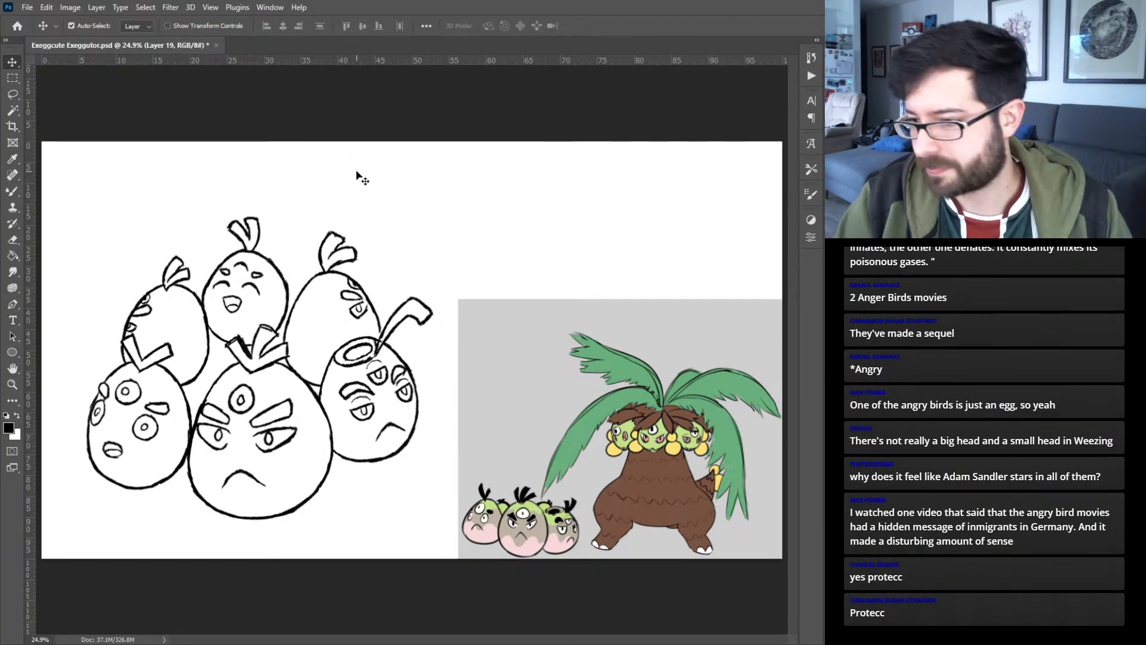
pyautogui.hotkey('ctrl', '0')
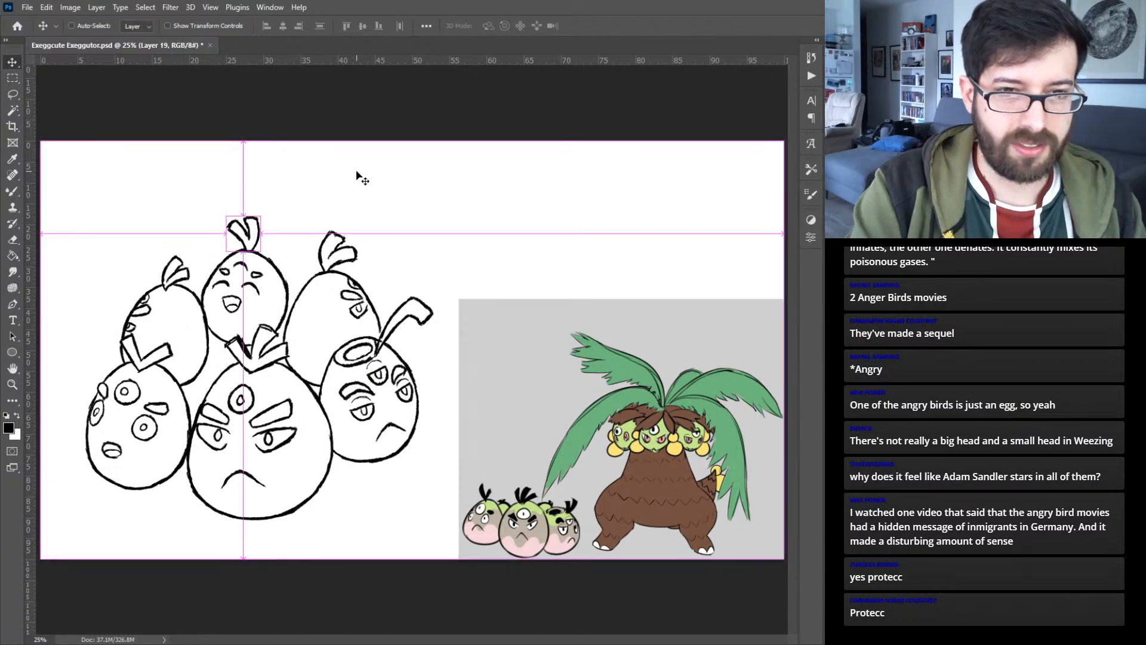
# - Group all the egg line-art layers and name the group Sketch 2
pyautogui.hotkey('ctrl', '+')
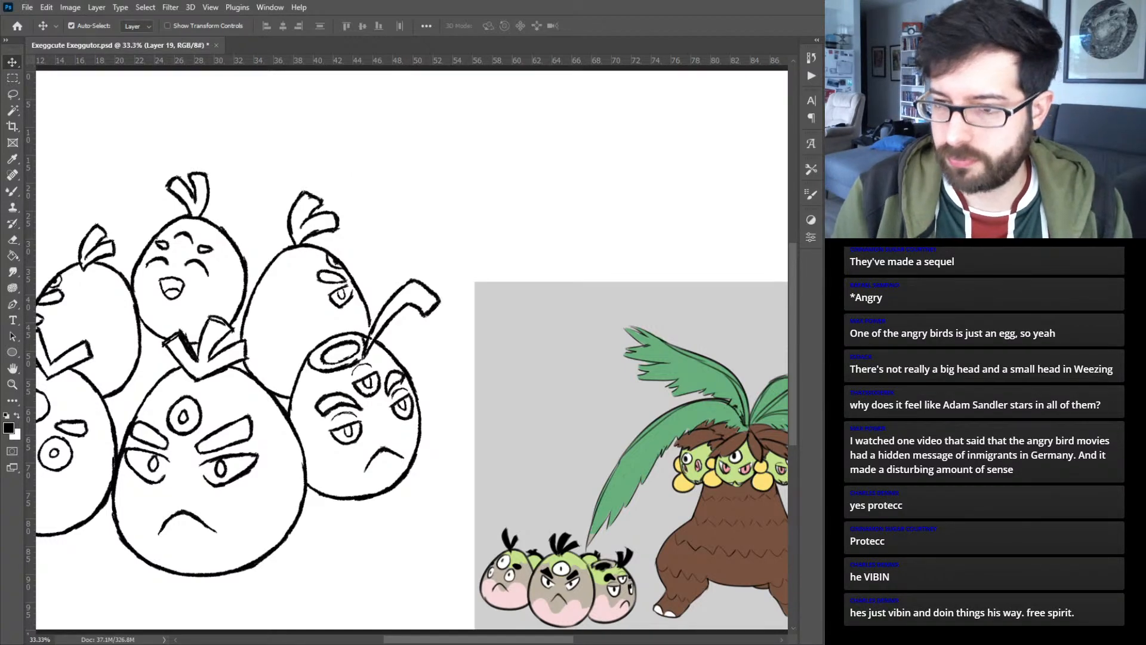
pyautogui.hotkey('ctrl', 'alt', 'a')
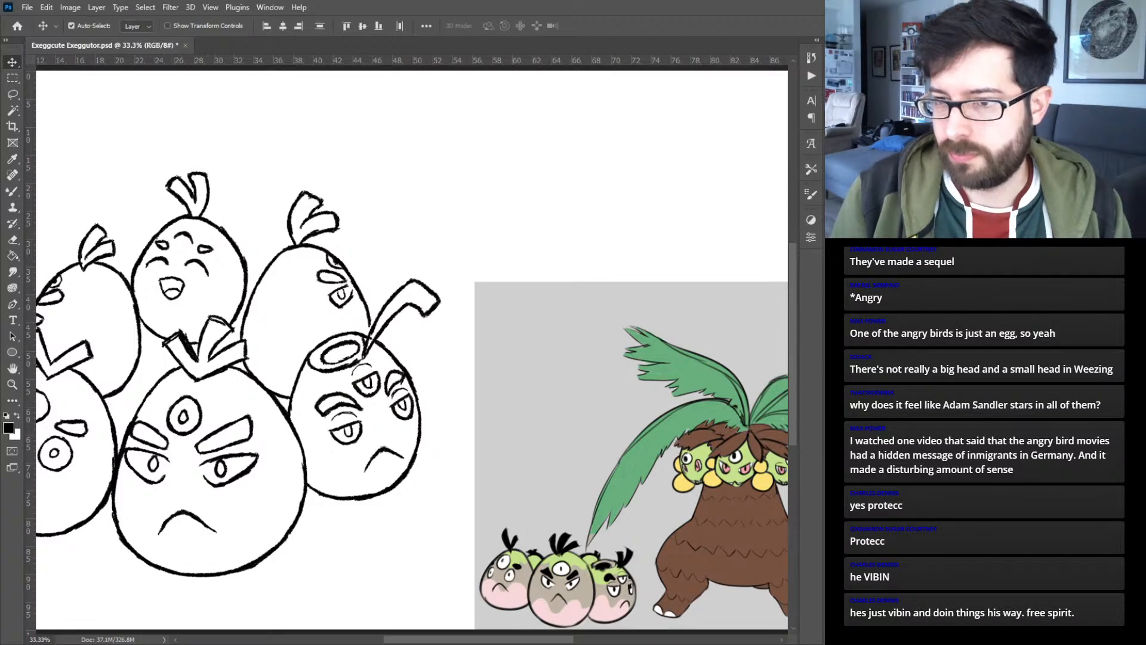
pyautogui.hotkey('ctrl', 'g')
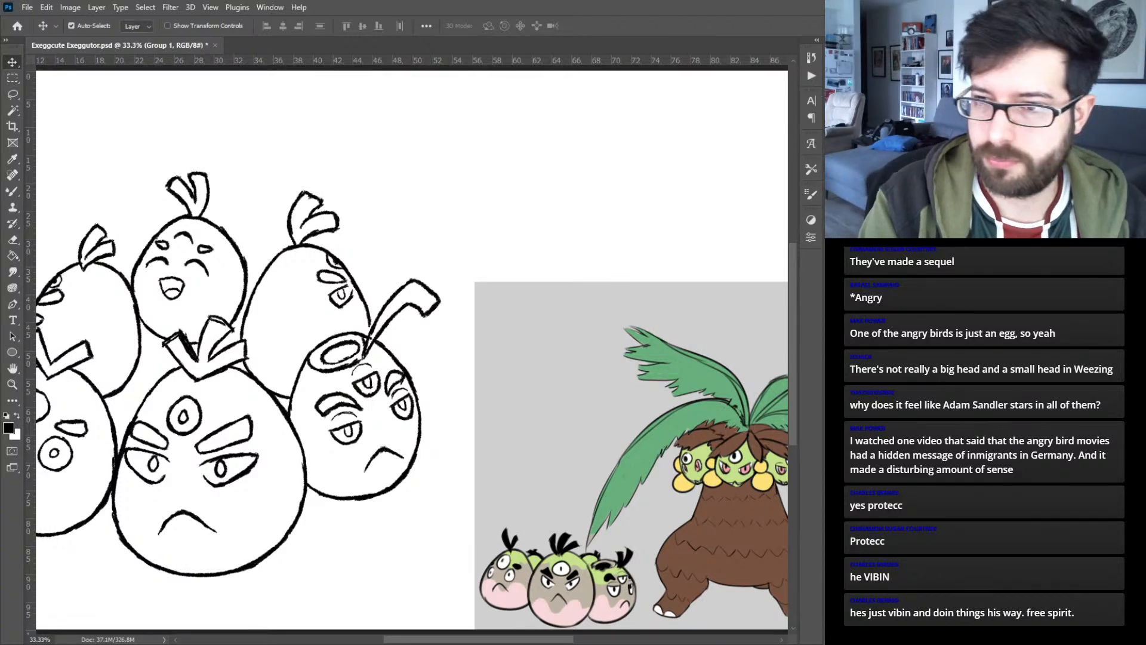
pyautogui.press('Return')
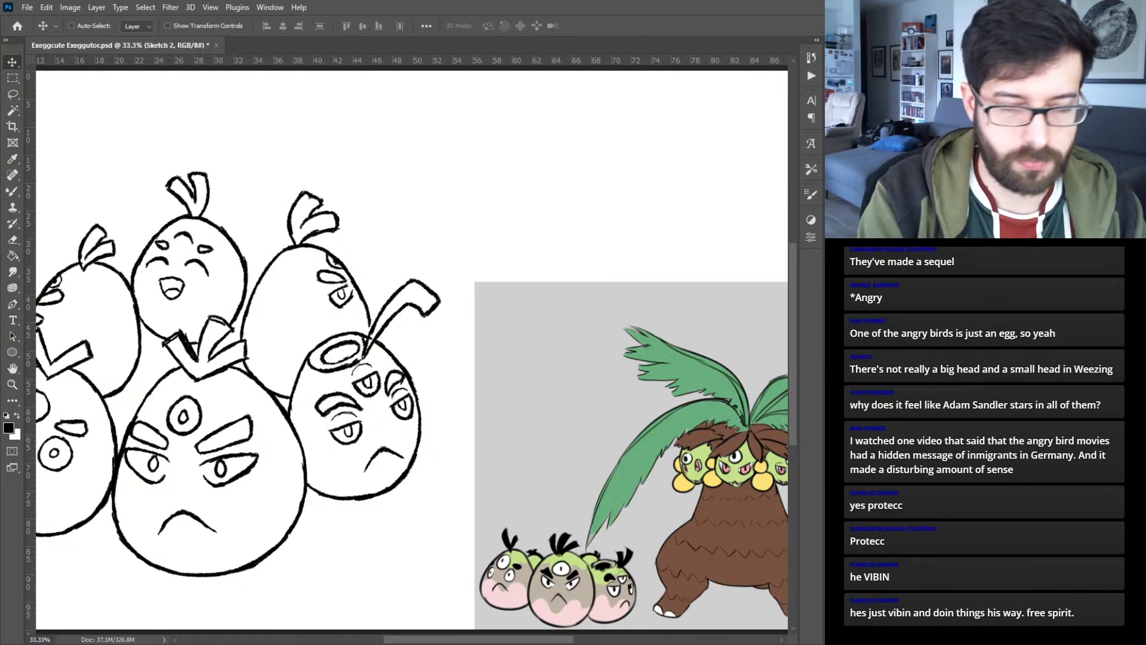
pyautogui.hotkey('ctrl', '-')
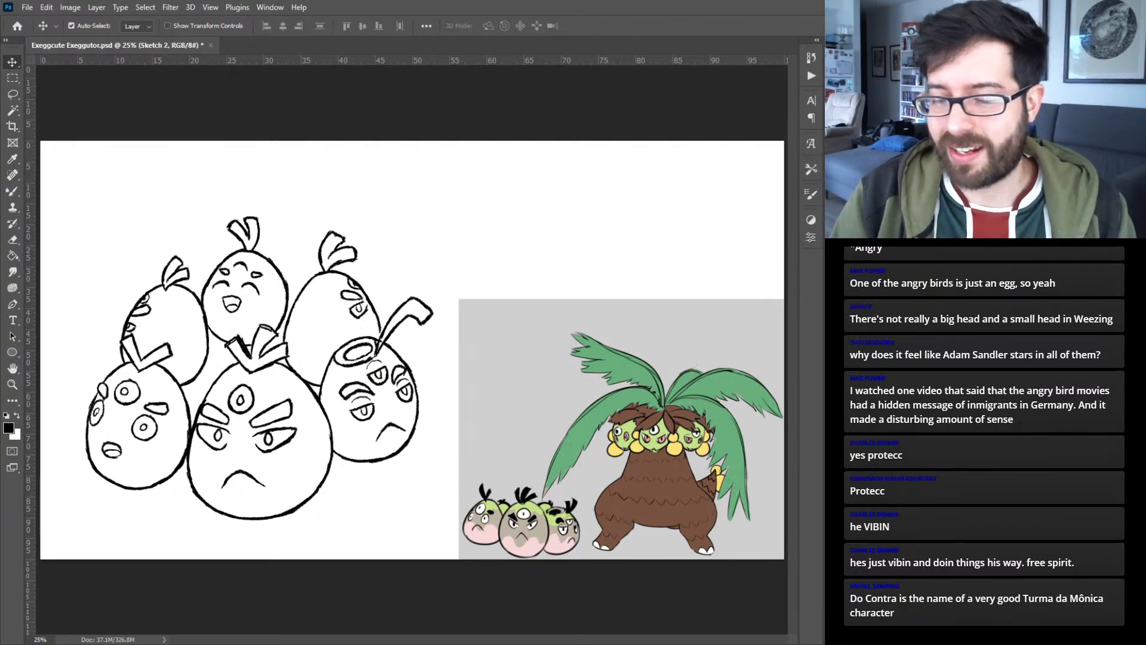
# - Hide the Sketch 2 group and add a new empty layer for the Exeggutor sketch
pyautogui.press('b')
pyautogui.press('v')
pyautogui.hotkey('ctrl', ',')
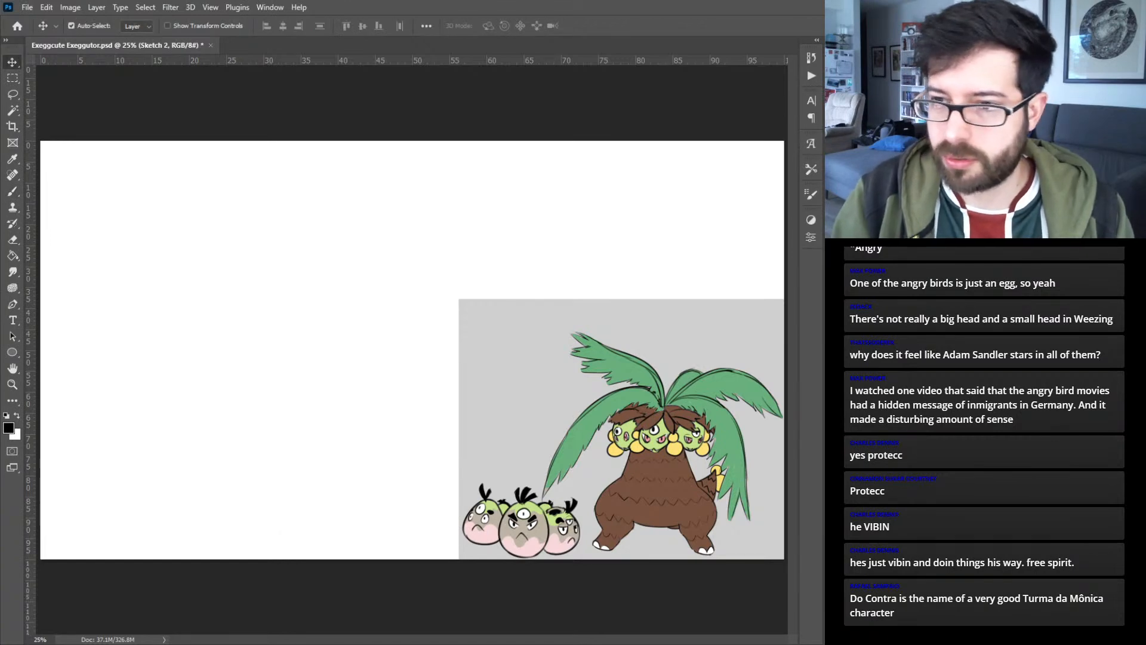
pyautogui.hotkey('ctrl', 'alt', 'shift', 'n')
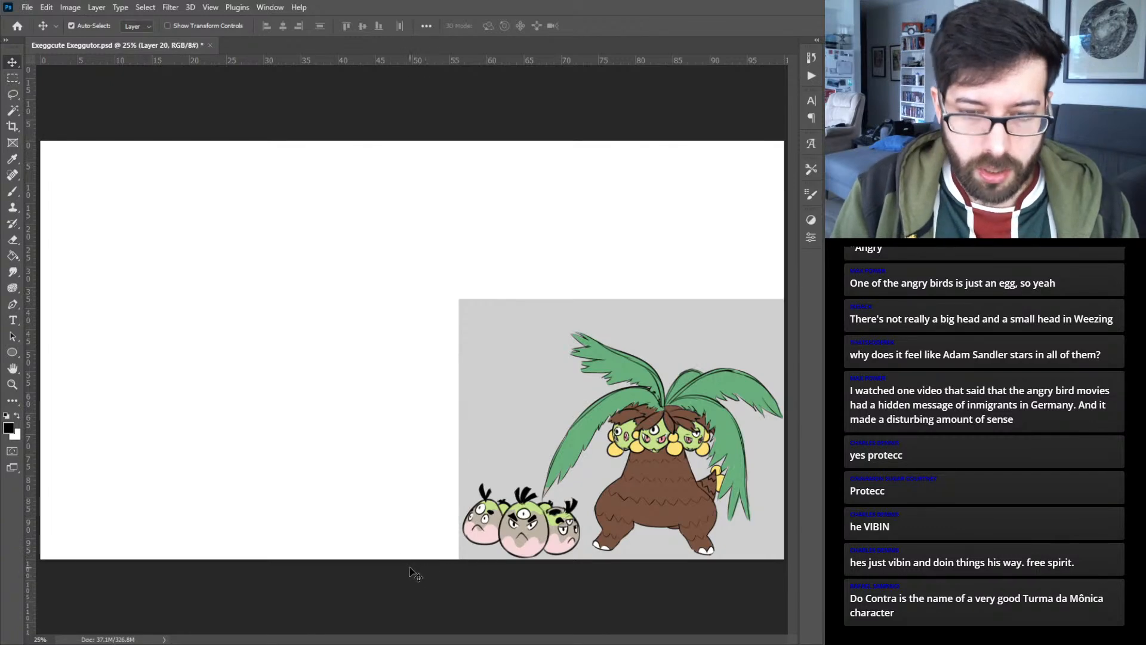
# - Sketch Exeggutor's large oval body with the Mixer Brush, adding a round thigh and a short angled leg on its left side
pyautogui.press('b')
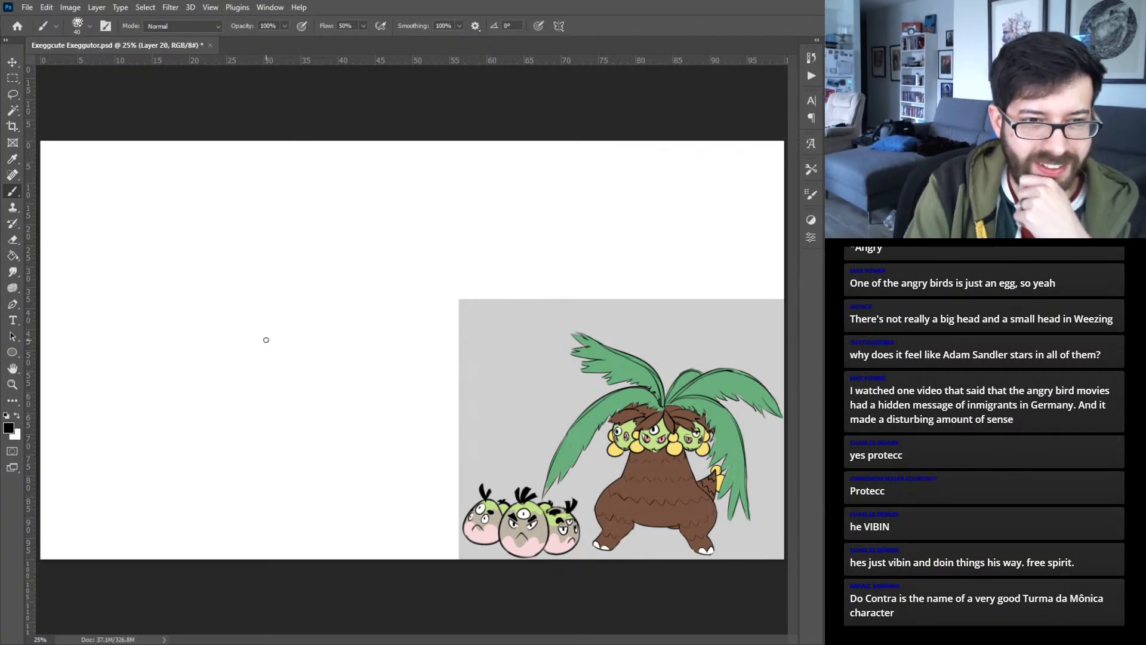
pyautogui.hotkey('shift', 'b')
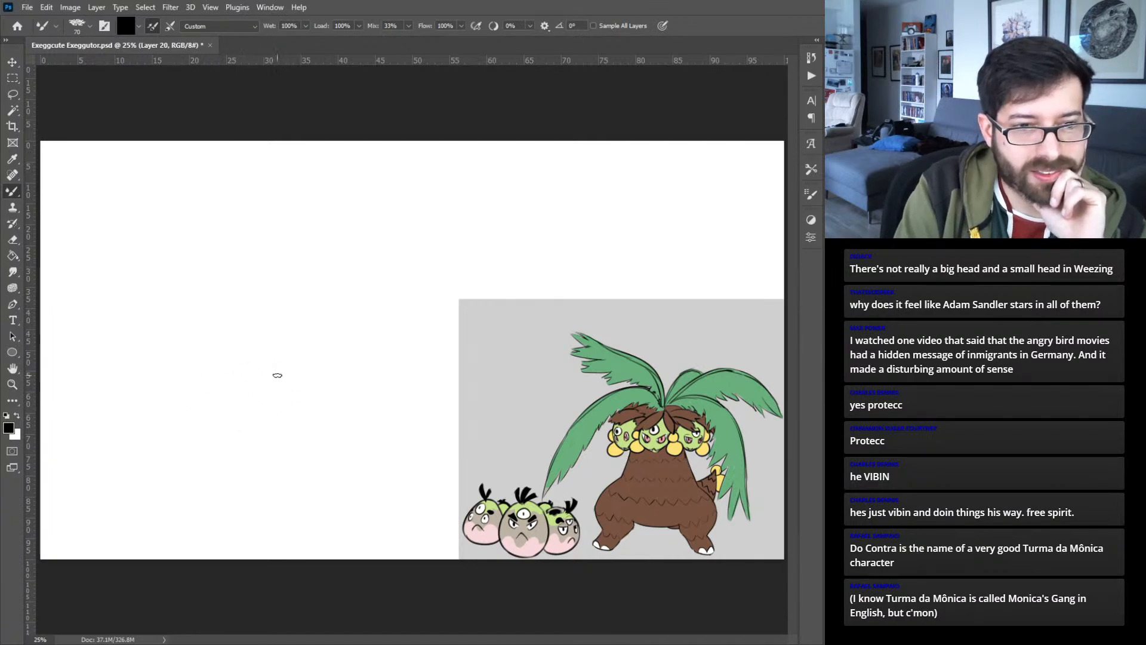
pyautogui.moveTo(261, 370)
pyautogui.mouseDown()
pyautogui.moveTo(311, 434)
pyautogui.moveTo(239, 375)
pyautogui.moveTo(339, 416)
pyautogui.moveTo(228, 459)
pyautogui.moveTo(196, 402)
pyautogui.moveTo(222, 395)
pyautogui.moveTo(241, 440)
pyautogui.moveTo(235, 407)
pyautogui.mouseUp()
pyautogui.moveTo(193, 473)
pyautogui.mouseDown()
pyautogui.moveTo(182, 505)
pyautogui.moveTo(210, 502)
pyautogui.moveTo(178, 510)
pyautogui.moveTo(216, 505)
pyautogui.moveTo(245, 469)
pyautogui.mouseUp()
pyautogui.moveTo(185, 496)
pyautogui.mouseDown()
pyautogui.moveTo(194, 475)
pyautogui.moveTo(183, 445)
pyautogui.mouseUp()
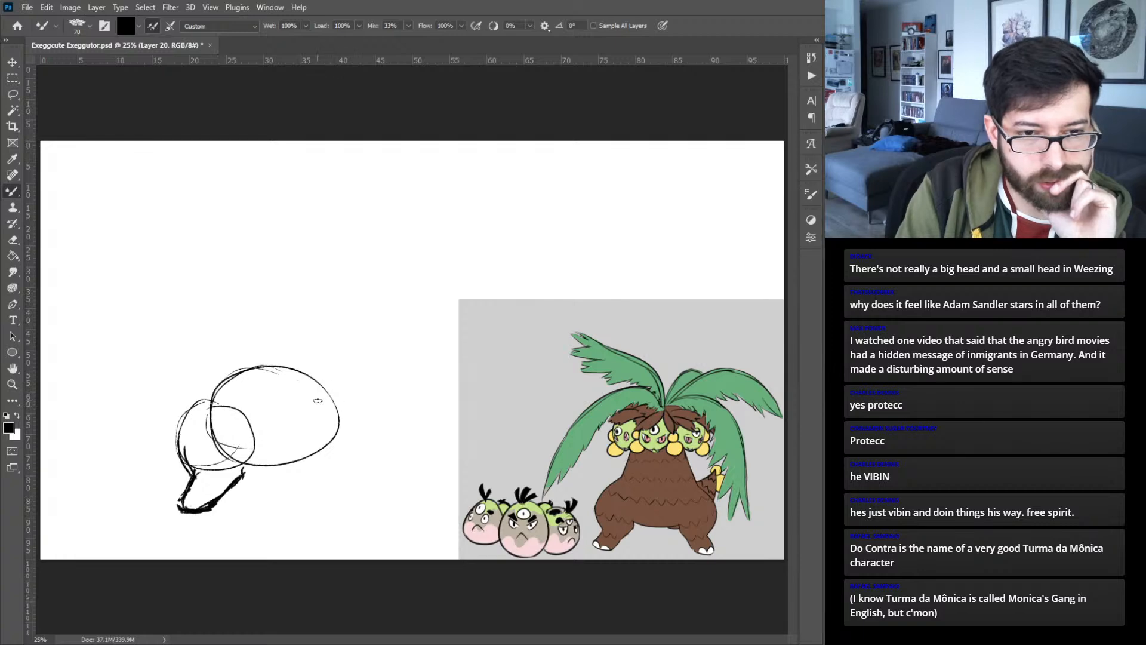
# - Sketch the round right thigh and its outward-slanting leg, and add toes to both feet
pyautogui.moveTo(320, 405)
pyautogui.mouseDown()
pyautogui.moveTo(359, 419)
pyautogui.moveTo(297, 448)
pyautogui.moveTo(307, 403)
pyautogui.moveTo(340, 394)
pyautogui.moveTo(367, 436)
pyautogui.moveTo(360, 454)
pyautogui.moveTo(378, 489)
pyautogui.mouseUp()
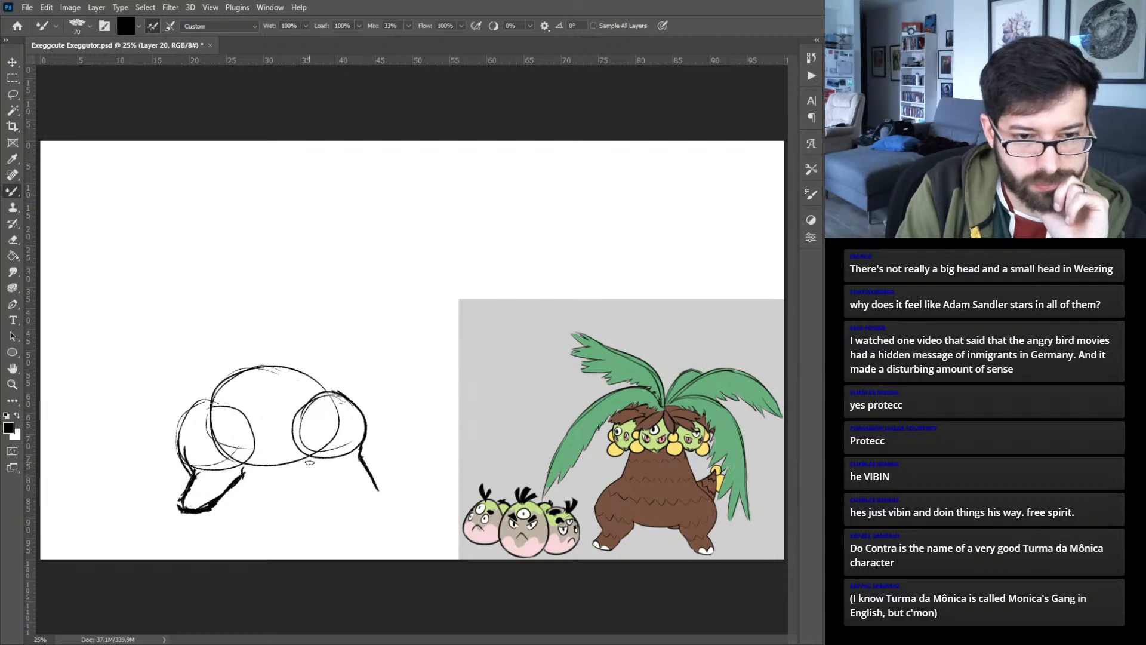
pyautogui.moveTo(313, 467)
pyautogui.mouseDown()
pyautogui.moveTo(344, 501)
pyautogui.moveTo(380, 502)
pyautogui.moveTo(378, 490)
pyautogui.mouseUp()
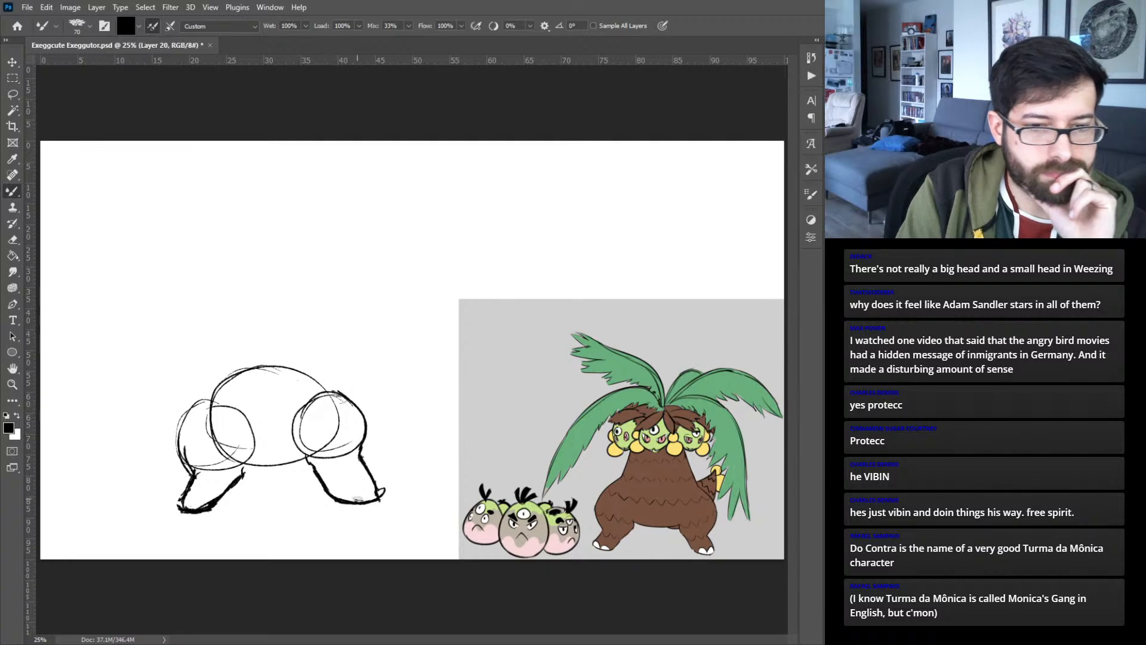
pyautogui.moveTo(194, 507)
pyautogui.mouseDown()
pyautogui.moveTo(183, 504)
pyautogui.moveTo(194, 504)
pyautogui.mouseUp()
pyautogui.moveTo(349, 498); pyautogui.dragTo(361, 495)
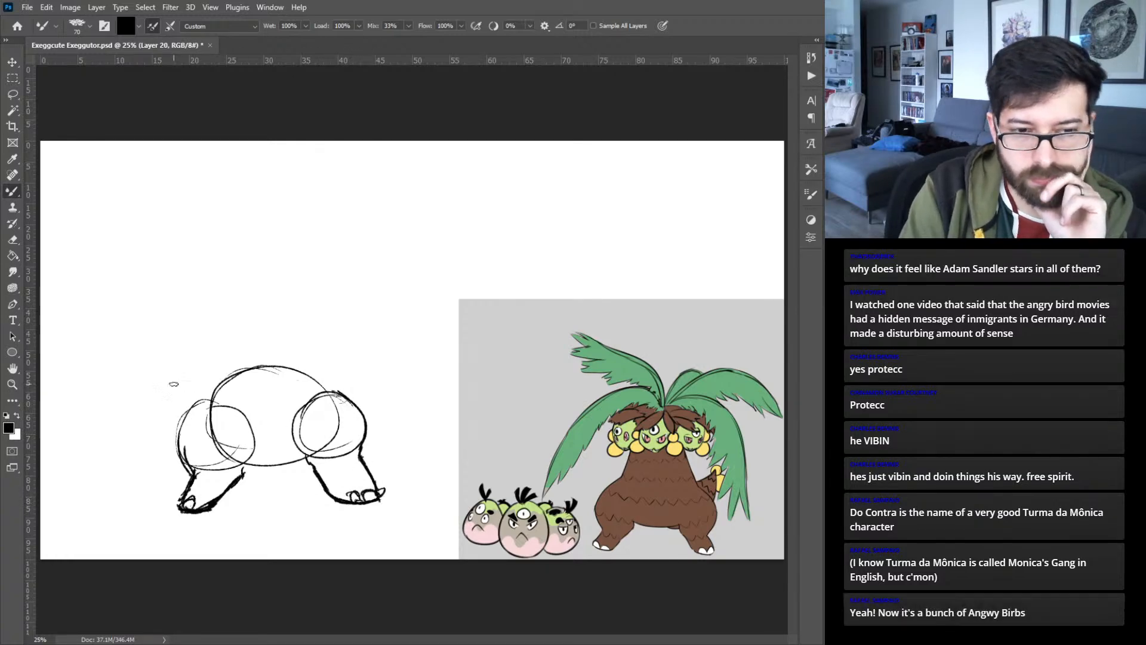
# - Sketch the belly line and a tapered tail pointing right, with small overlapping circles at its tip
pyautogui.moveTo(264, 471); pyautogui.dragTo(313, 466)
pyautogui.moveTo(365, 439); pyautogui.dragTo(400, 388)
pyautogui.moveTo(307, 372)
pyautogui.mouseDown()
pyautogui.moveTo(401, 380)
pyautogui.moveTo(395, 395)
pyautogui.moveTo(412, 383)
pyautogui.mouseUp()
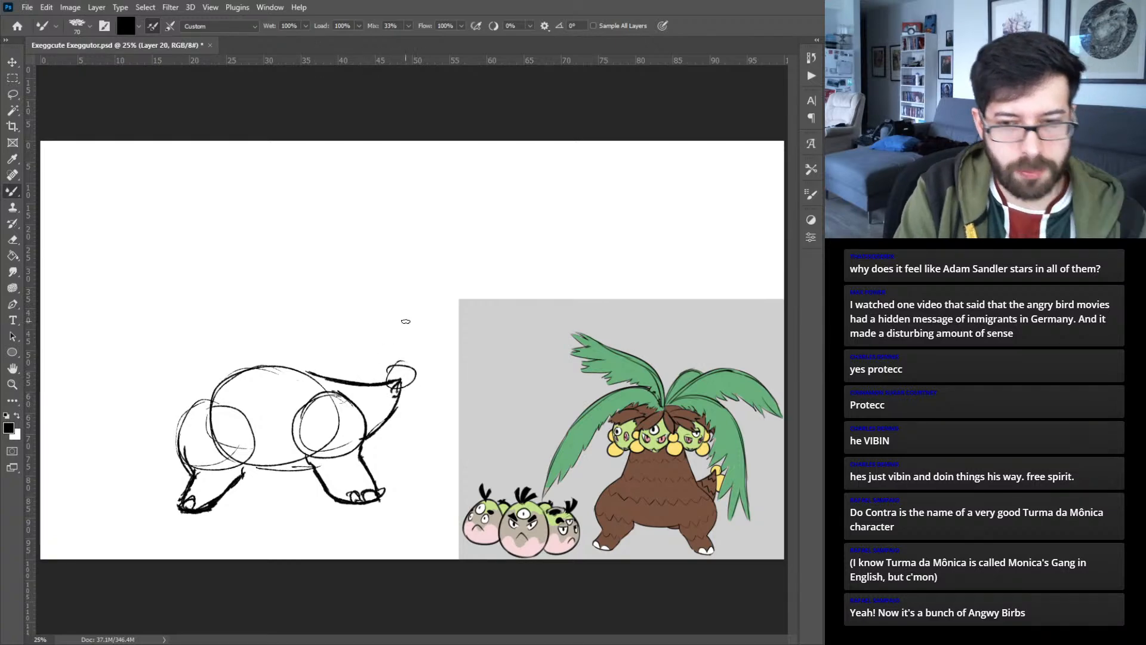
pyautogui.hotkey('ctrl', 'z')
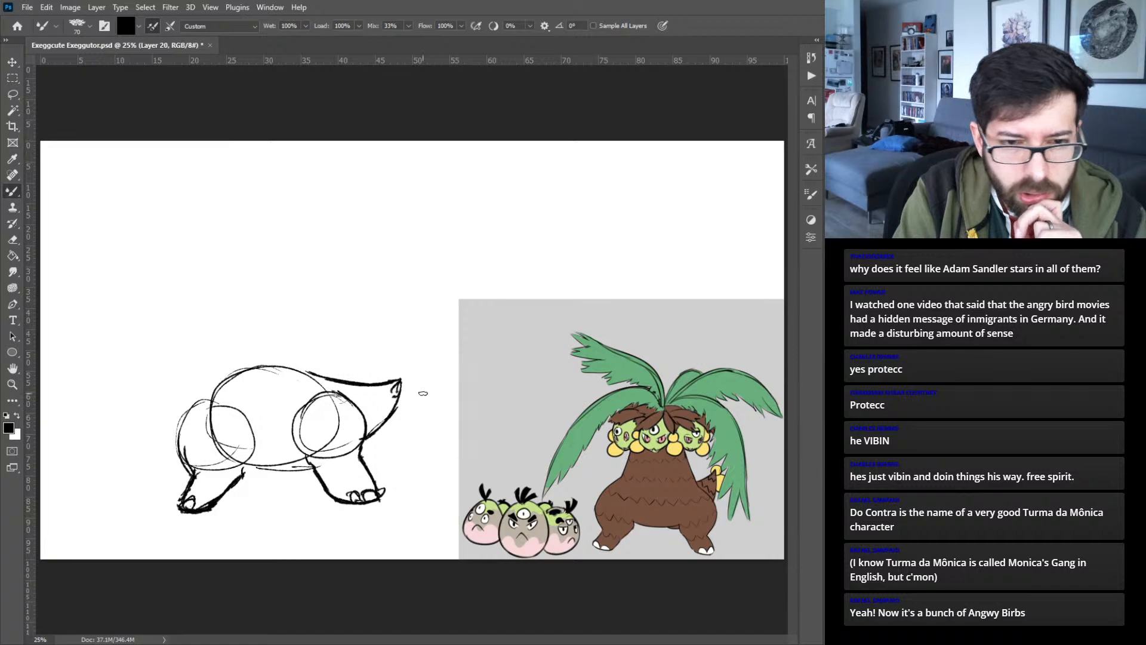
pyautogui.moveTo(394, 376)
pyautogui.mouseDown()
pyautogui.moveTo(410, 382)
pyautogui.moveTo(404, 394)
pyautogui.moveTo(419, 389)
pyautogui.moveTo(398, 400)
pyautogui.mouseUp()
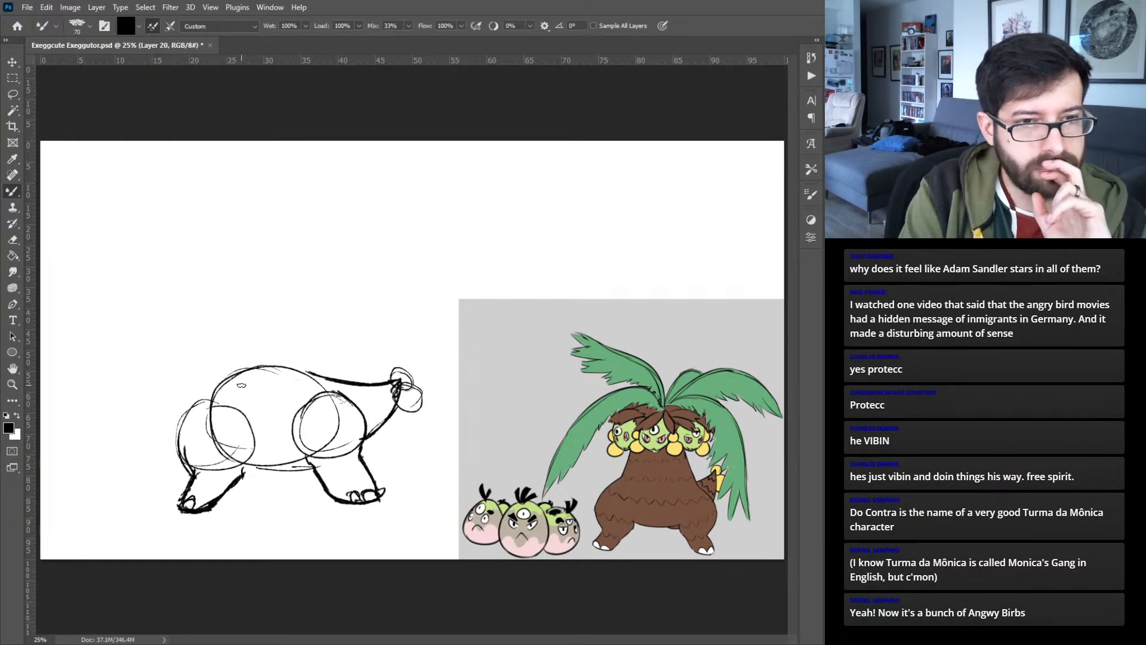
pyautogui.moveTo(215, 392); pyautogui.dragTo(235, 309)
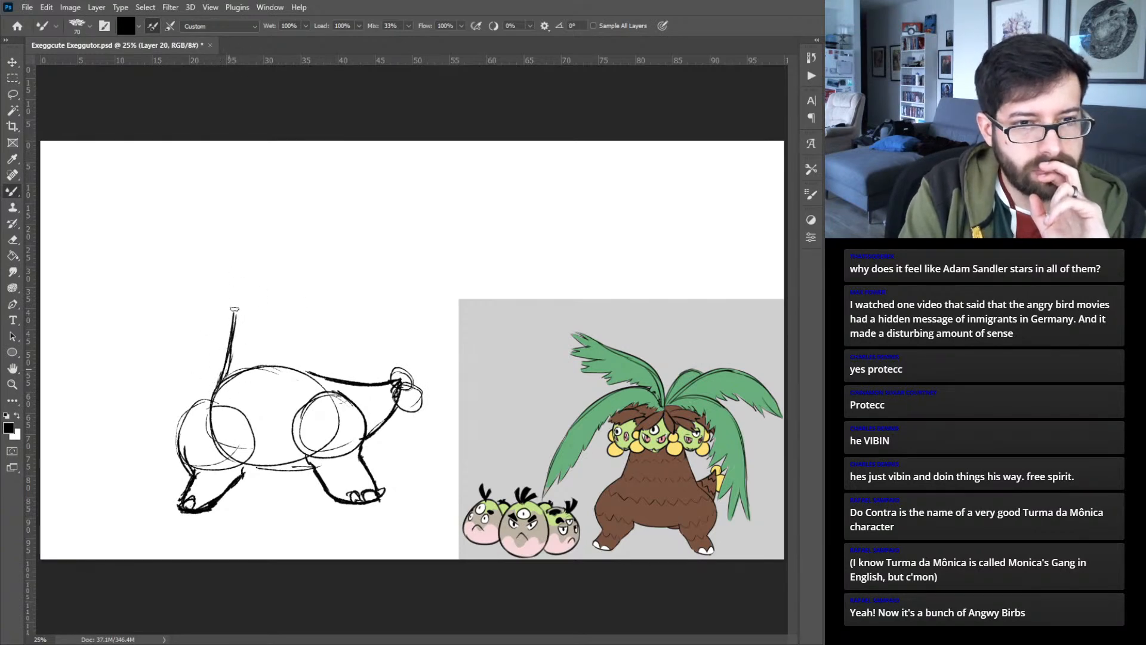
pyautogui.moveTo(327, 382); pyautogui.dragTo(298, 297)
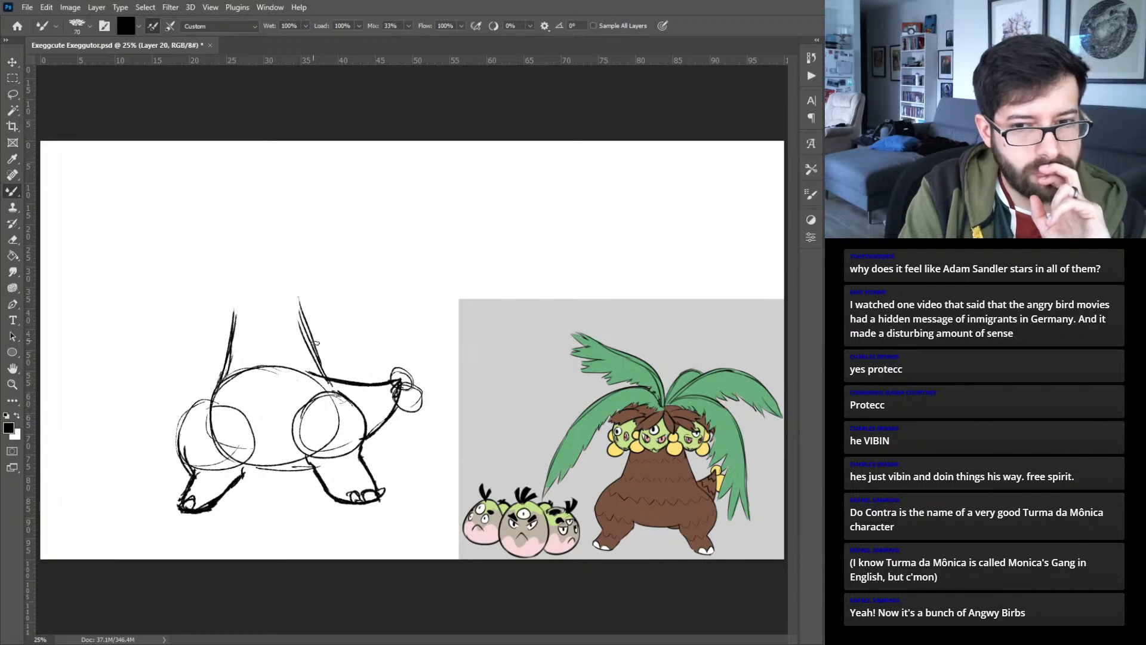
pyautogui.moveTo(199, 401)
pyautogui.mouseDown()
pyautogui.moveTo(230, 336)
pyautogui.moveTo(225, 304)
pyautogui.mouseUp()
pyautogui.hotkey('ctrl', 'z')
pyautogui.hotkey('ctrl', 'z')
pyautogui.hotkey('ctrl', 'z')
pyautogui.hotkey('ctrl', 'z')
pyautogui.hotkey('ctrl', 'z')
pyautogui.hotkey('ctrl', 'z')
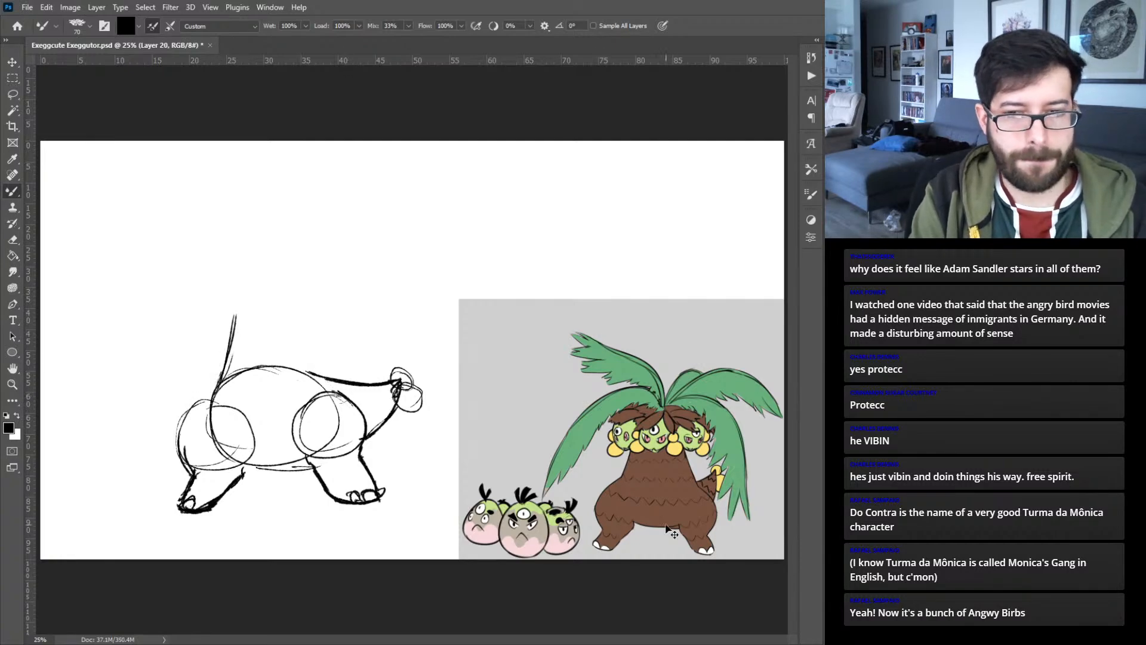
pyautogui.hotkey('ctrl', 'z')
pyautogui.hotkey('ctrl', 'z')
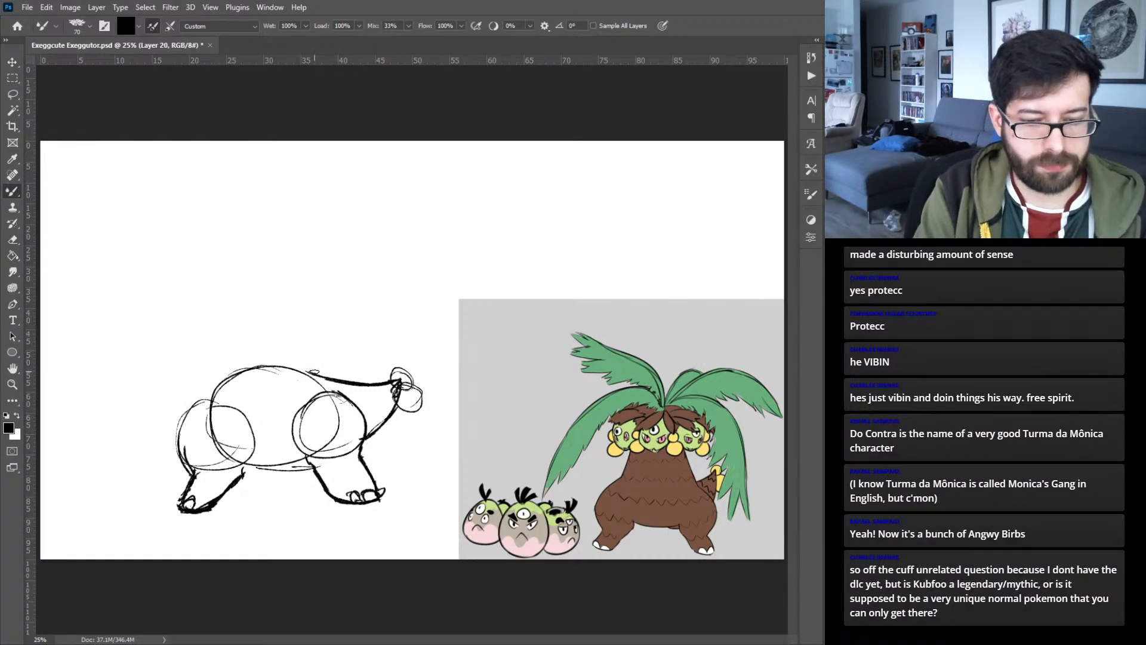
# - Sketch the trunk's two flared sides rising wide from the hips and a slightly pointed egg-shaped head above them
pyautogui.moveTo(336, 391); pyautogui.dragTo(314, 302)
pyautogui.moveTo(194, 399)
pyautogui.mouseDown()
pyautogui.moveTo(222, 330)
pyautogui.moveTo(218, 357)
pyautogui.moveTo(225, 306)
pyautogui.moveTo(225, 317)
pyautogui.mouseUp()
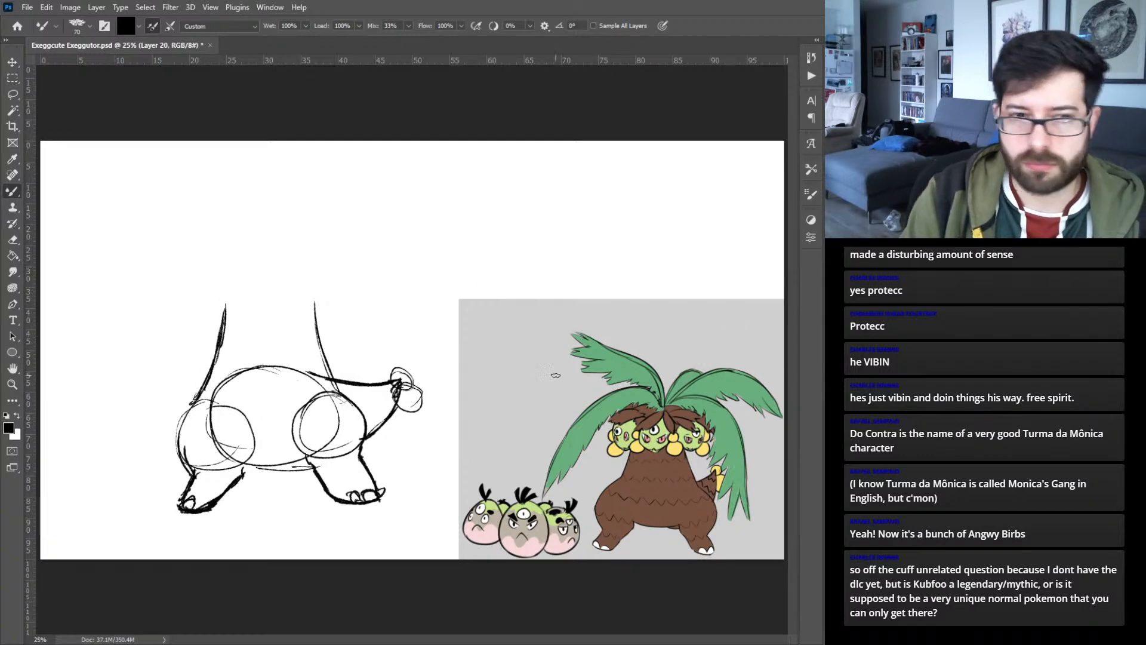
pyautogui.hotkey('ctrl', '+')
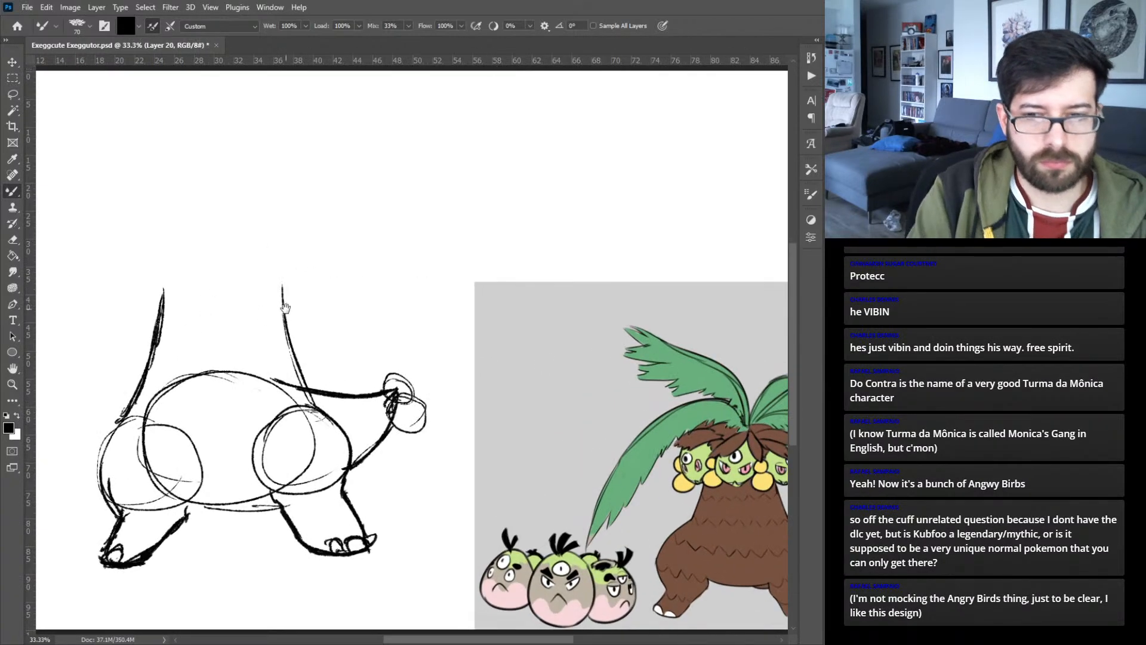
pyautogui.moveTo(282, 304); pyautogui.dragTo(348, 364)
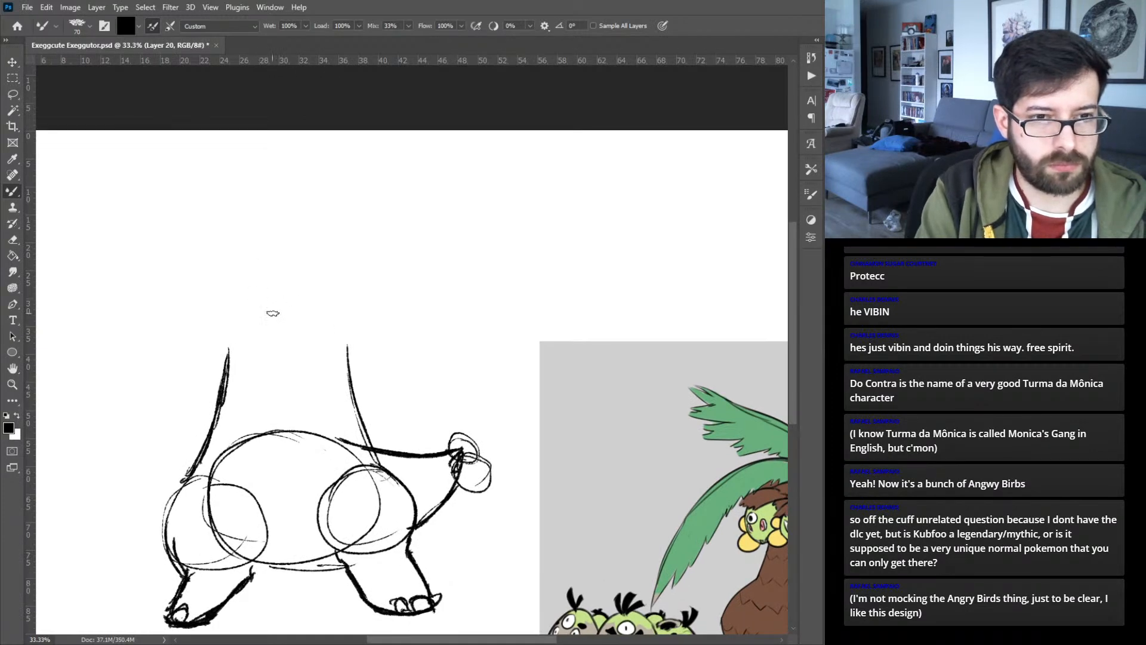
pyautogui.moveTo(263, 287)
pyautogui.mouseDown()
pyautogui.moveTo(281, 287)
pyautogui.moveTo(256, 350)
pyautogui.moveTo(280, 296)
pyautogui.mouseUp()
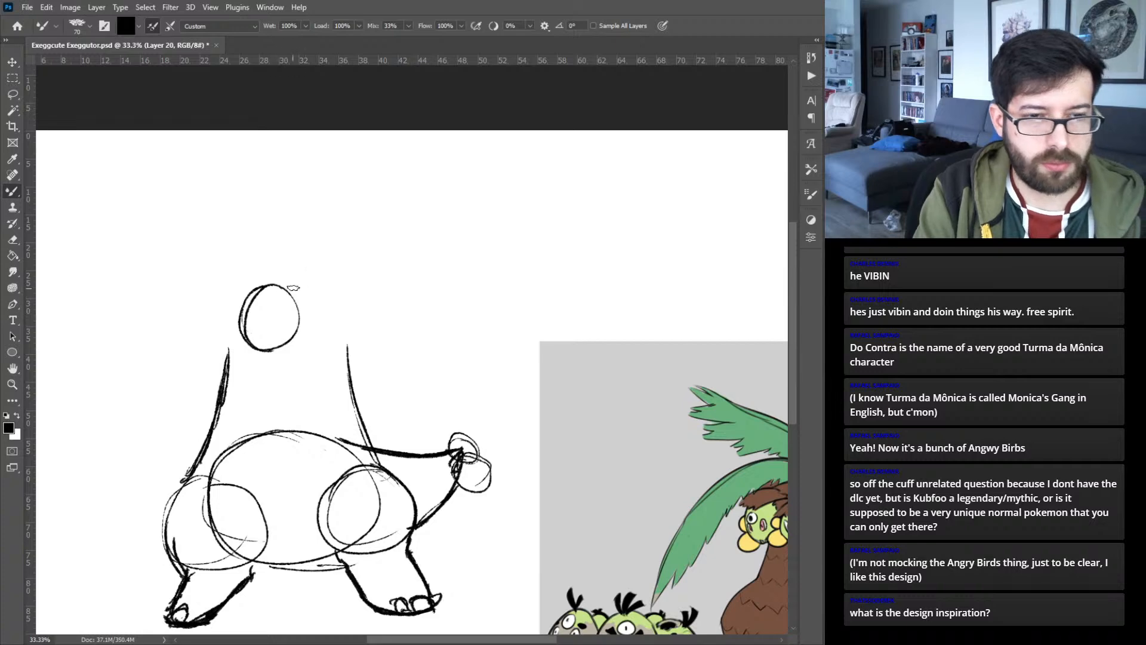
pyautogui.hotkey('ctrl', '-')
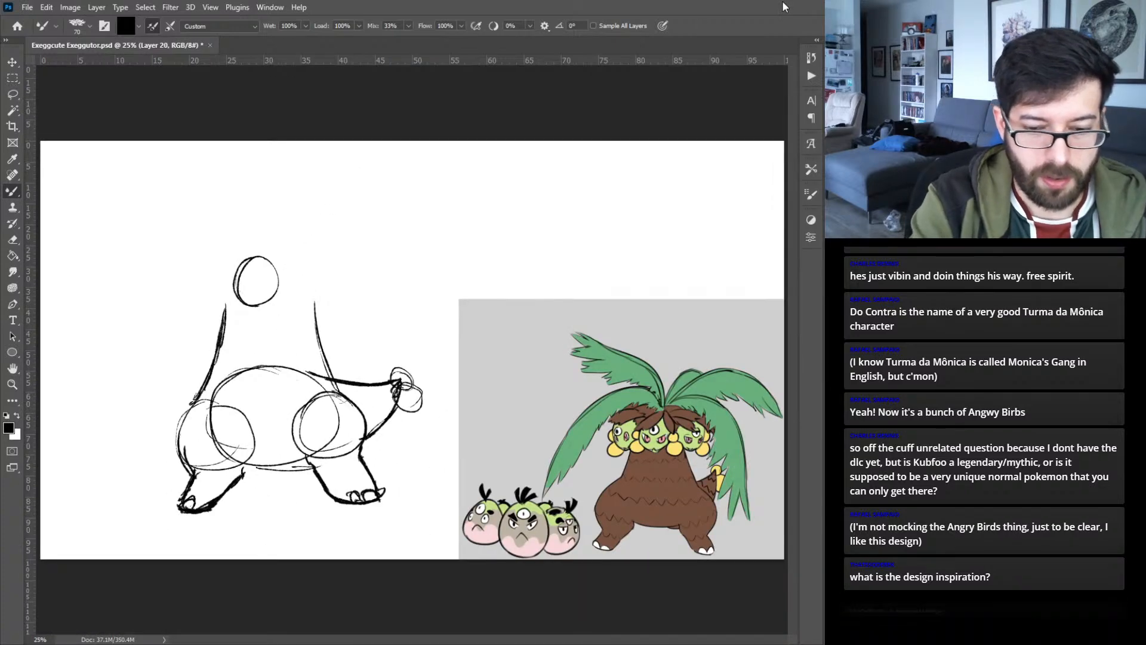
pyautogui.hotkey('ctrl', '+')
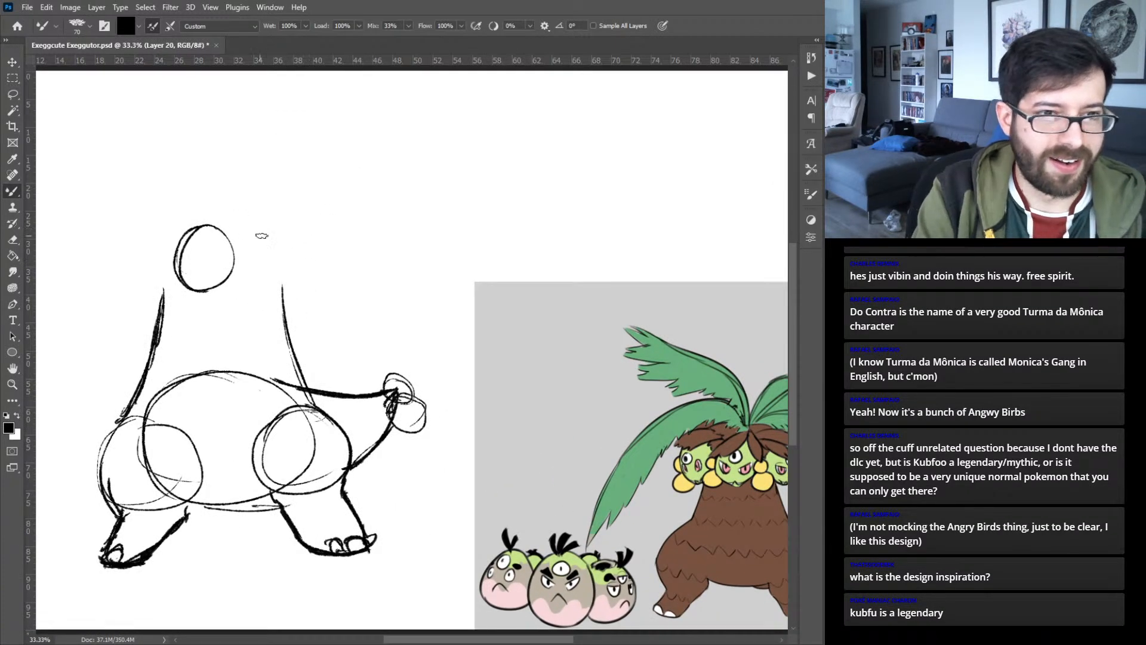
pyautogui.moveTo(301, 313)
pyautogui.mouseDown()
pyautogui.moveTo(203, 335)
pyautogui.moveTo(289, 320)
pyautogui.mouseUp()
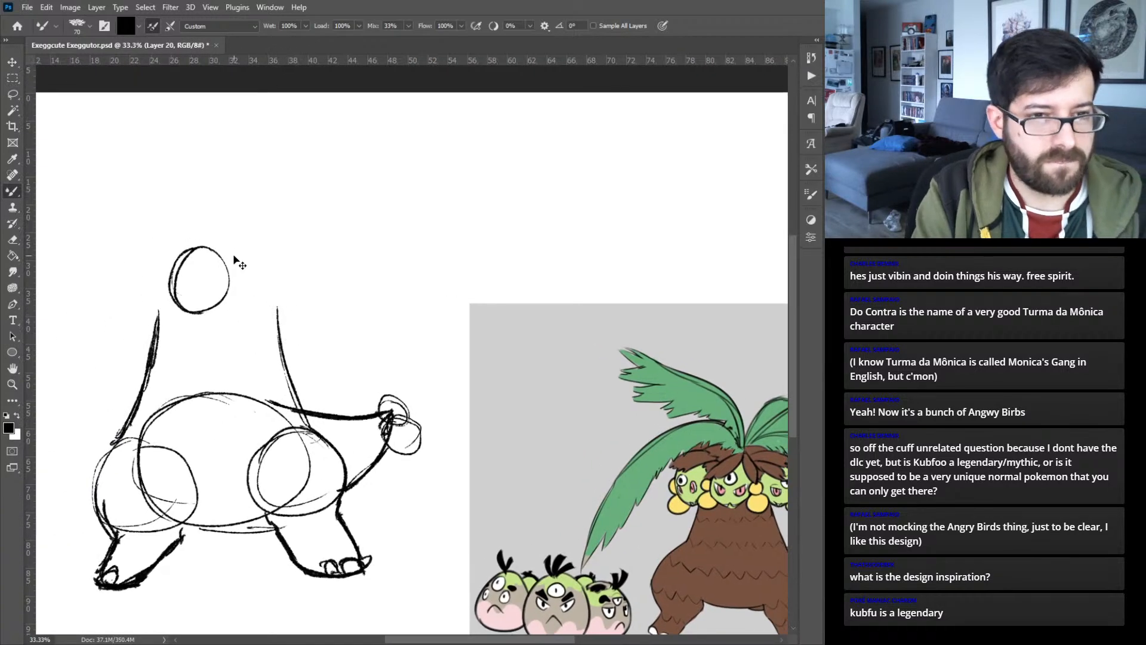
pyautogui.moveTo(237, 248)
pyautogui.mouseDown()
pyautogui.moveTo(200, 263)
pyautogui.moveTo(202, 253)
pyautogui.moveTo(237, 279)
pyautogui.moveTo(215, 319)
pyautogui.mouseUp()
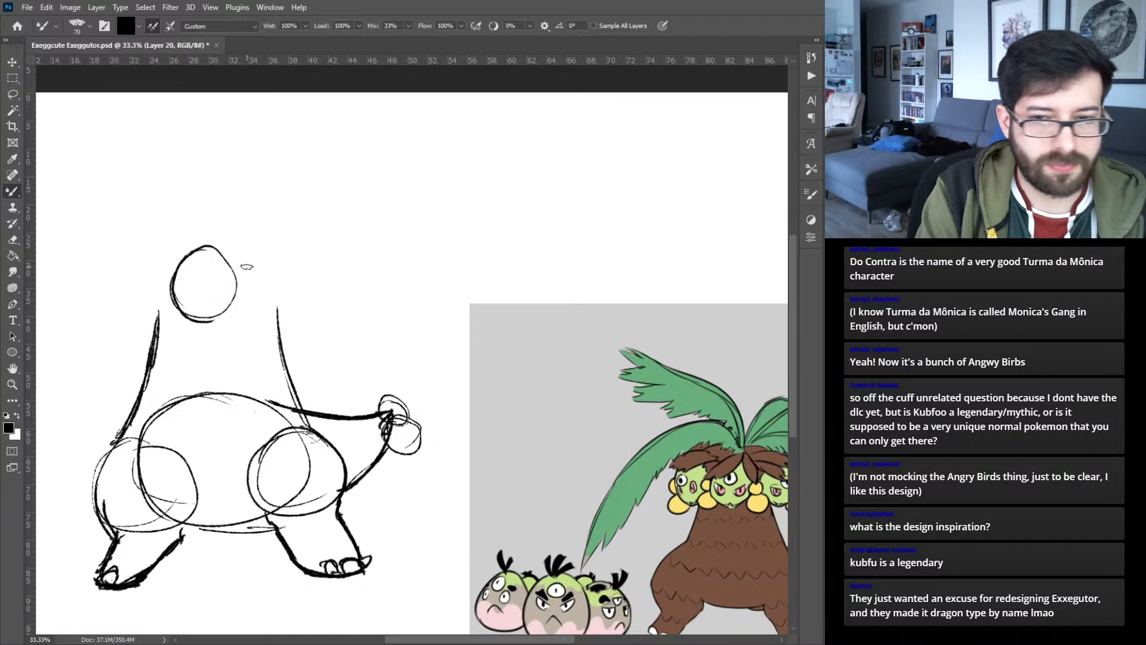
pyautogui.moveTo(156, 256)
pyautogui.mouseDown()
pyautogui.moveTo(123, 275)
pyautogui.moveTo(135, 309)
pyautogui.moveTo(158, 319)
pyautogui.moveTo(183, 253)
pyautogui.mouseUp()
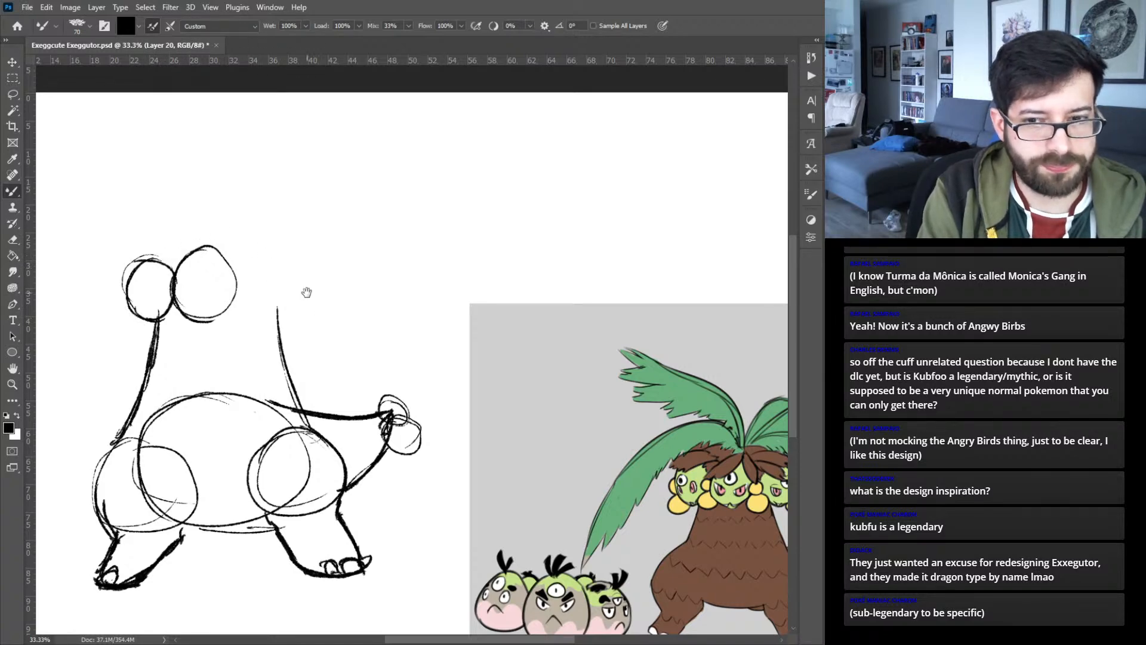
pyautogui.moveTo(312, 273); pyautogui.dragTo(225, 258)
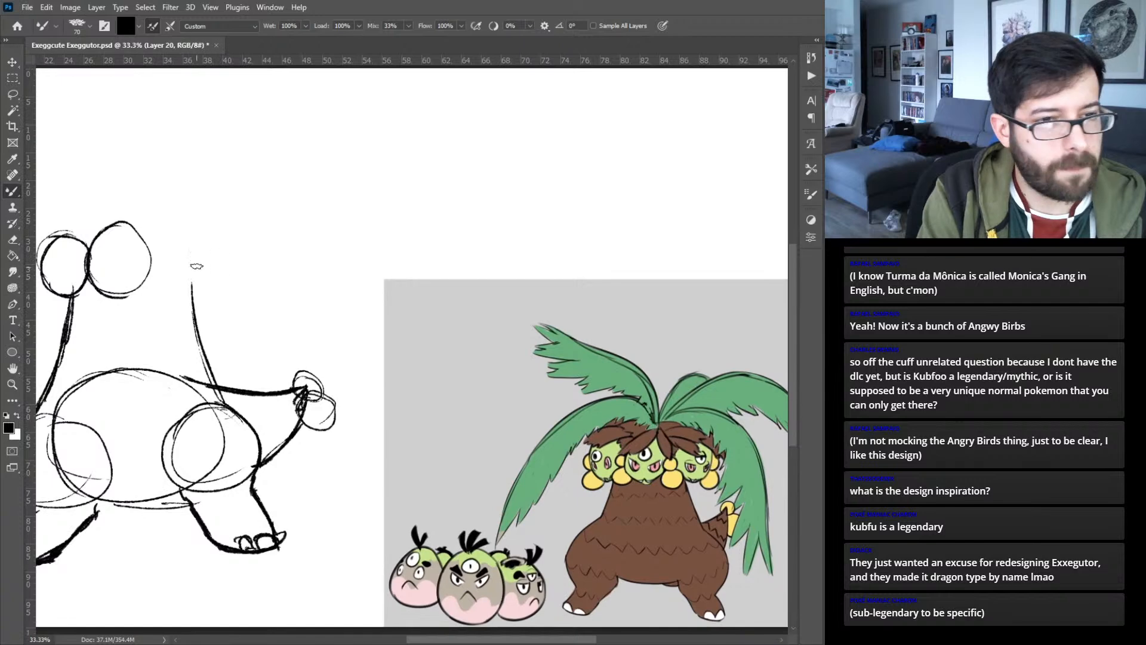
pyautogui.hotkey('ctrl', 'z')
pyautogui.hotkey('ctrl', 'z')
pyautogui.hotkey('ctrl', 'z')
pyautogui.hotkey('ctrl', 'z')
pyautogui.hotkey('ctrl', 'z')
pyautogui.hotkey('ctrl', 'z')
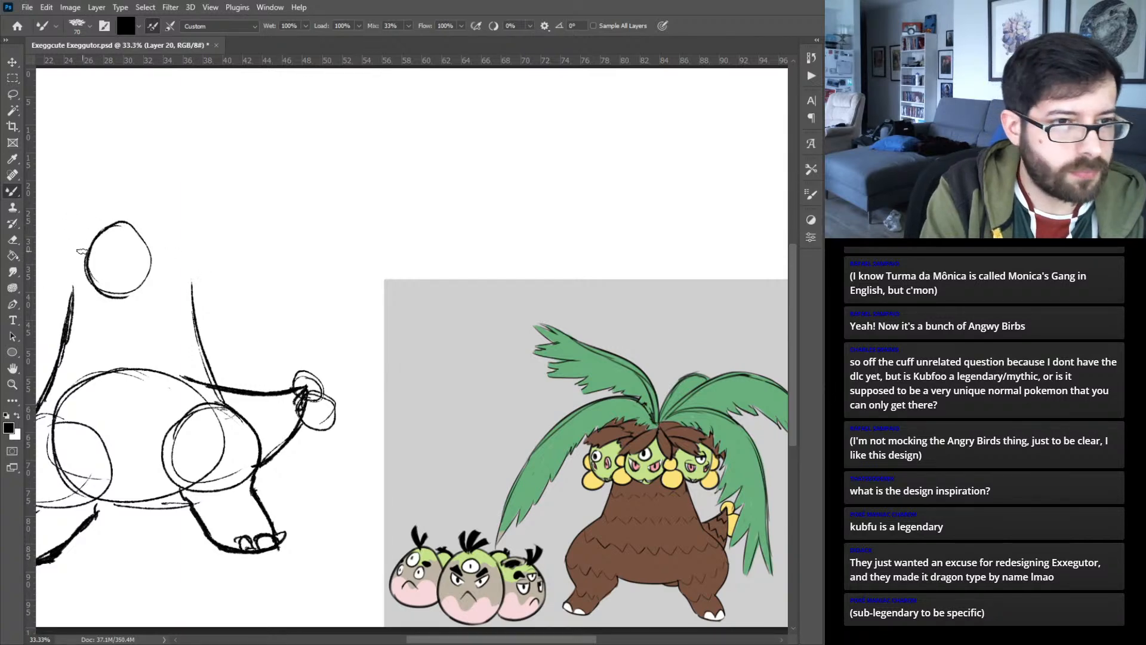
# - Sketch pairs of small overlapping circles on both sides of Exeggutor's egg-shaped head and add curved facial guide lines
pyautogui.moveTo(78, 248)
pyautogui.mouseDown()
pyautogui.moveTo(76, 269)
pyautogui.moveTo(84, 250)
pyautogui.moveTo(160, 263)
pyautogui.mouseUp()
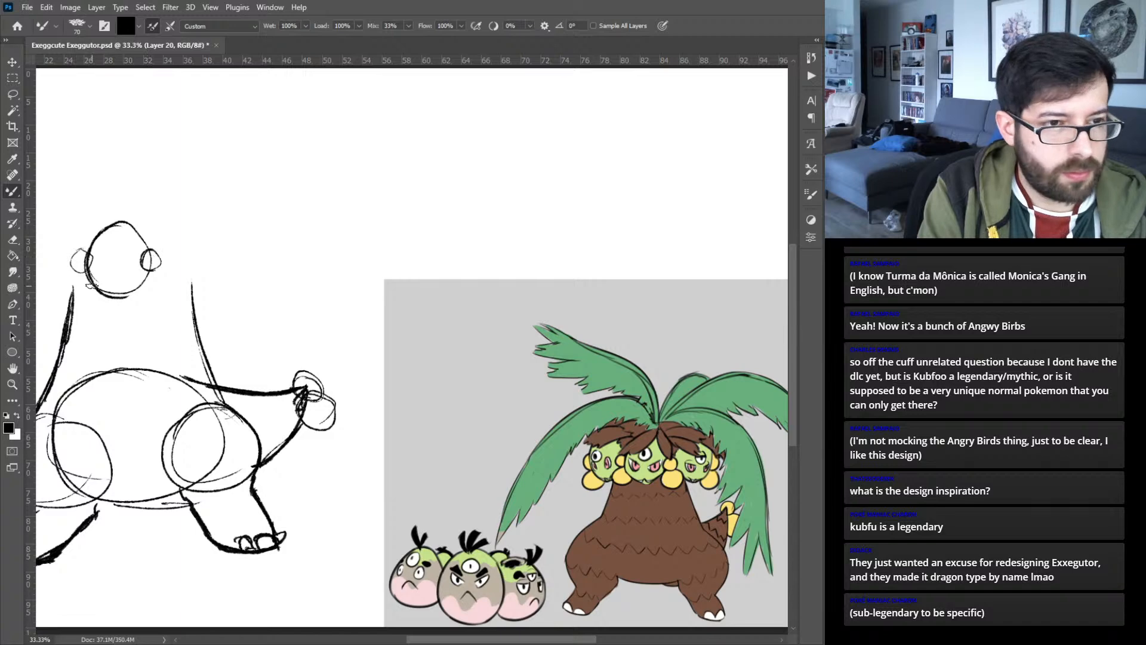
pyautogui.moveTo(88, 272); pyautogui.dragTo(74, 277)
pyautogui.moveTo(154, 270)
pyautogui.mouseDown()
pyautogui.moveTo(109, 273)
pyautogui.moveTo(108, 255)
pyautogui.moveTo(108, 272)
pyautogui.moveTo(119, 231)
pyautogui.mouseUp()
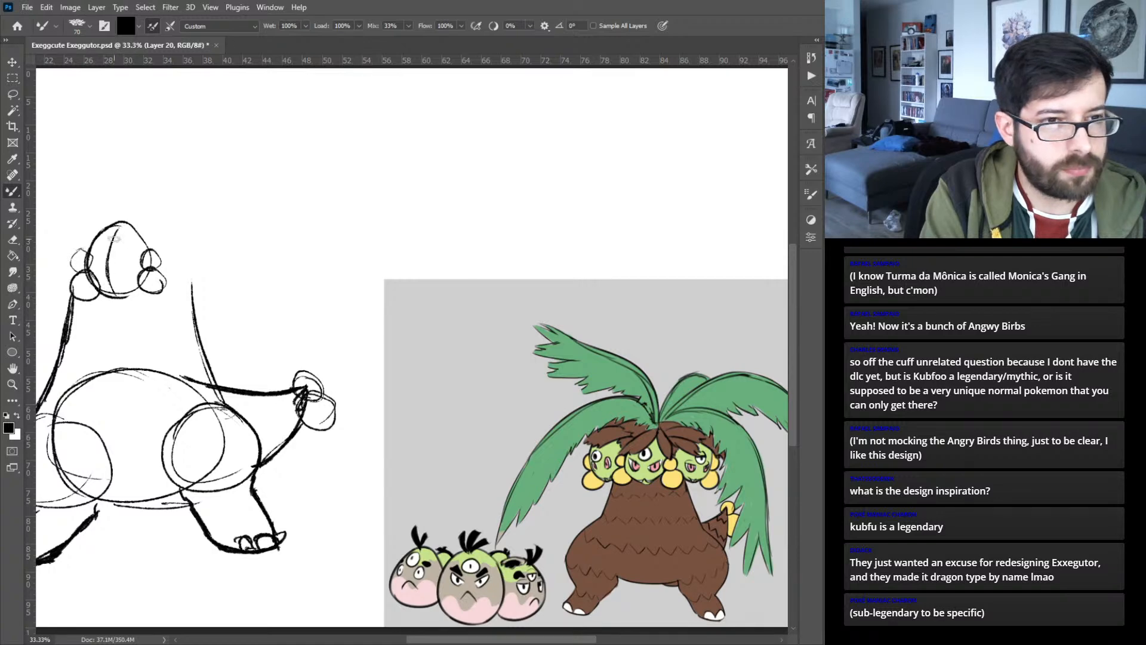
pyautogui.moveTo(87, 270)
pyautogui.mouseDown()
pyautogui.moveTo(122, 273)
pyautogui.moveTo(145, 254)
pyautogui.moveTo(265, 253)
pyautogui.mouseUp()
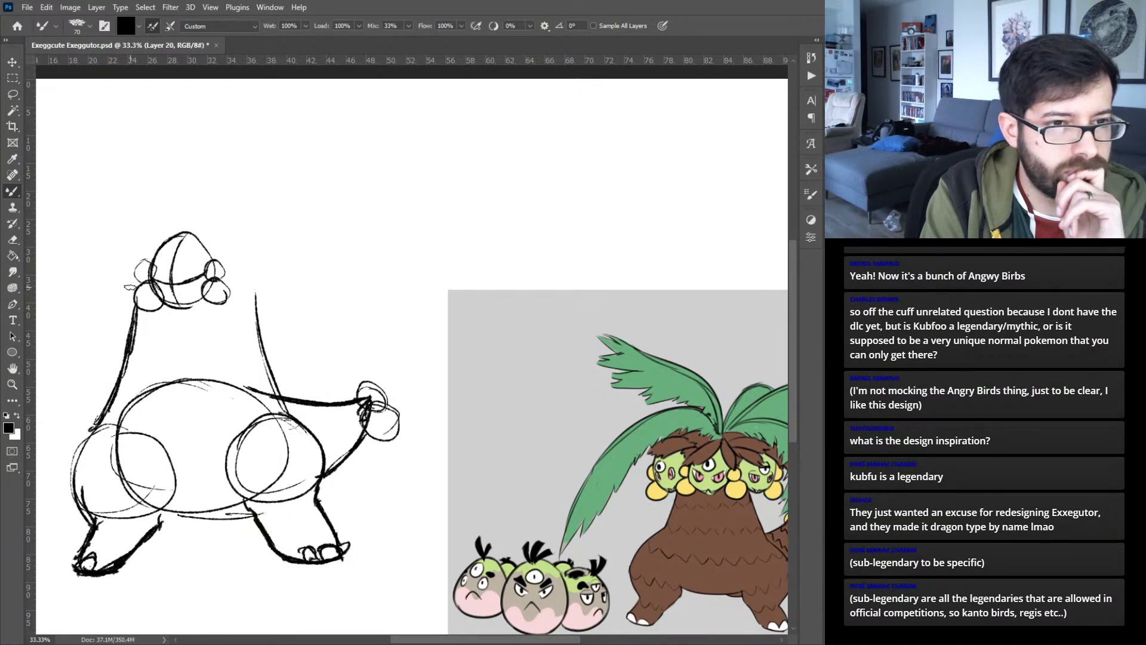
# - Sketch a second head partly hidden behind the left of the first, with rough facial features and two small hanging circles
pyautogui.moveTo(122, 256)
pyautogui.mouseDown()
pyautogui.moveTo(160, 239)
pyautogui.moveTo(123, 245)
pyautogui.moveTo(117, 265)
pyautogui.mouseUp()
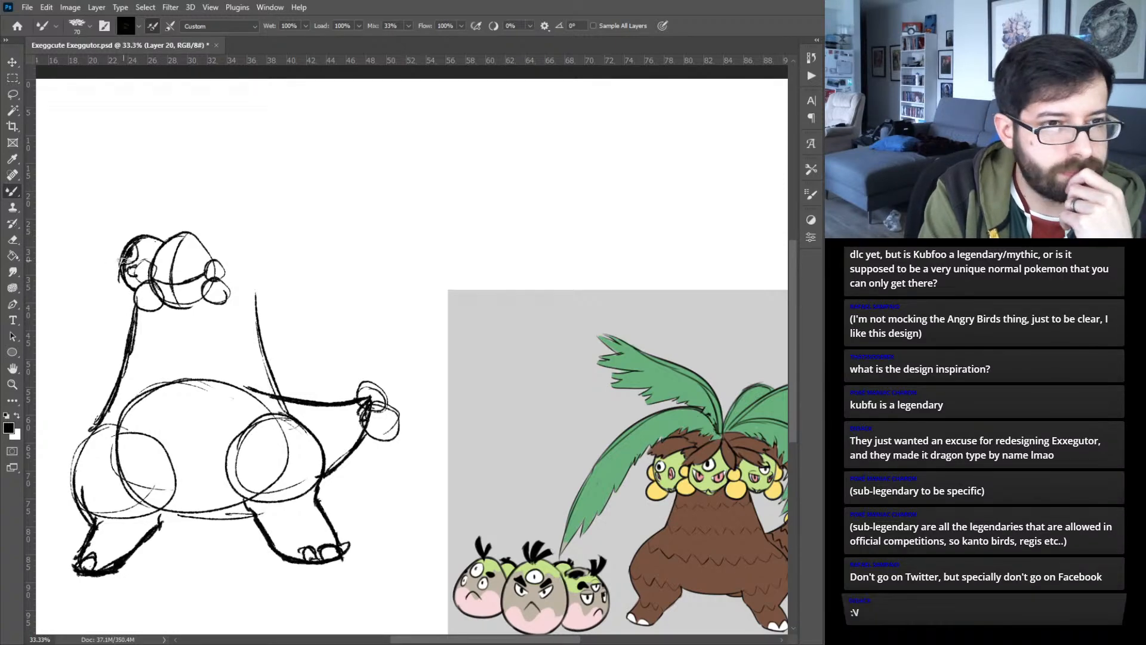
pyautogui.moveTo(119, 270)
pyautogui.mouseDown()
pyautogui.moveTo(134, 293)
pyautogui.moveTo(127, 279)
pyautogui.mouseUp()
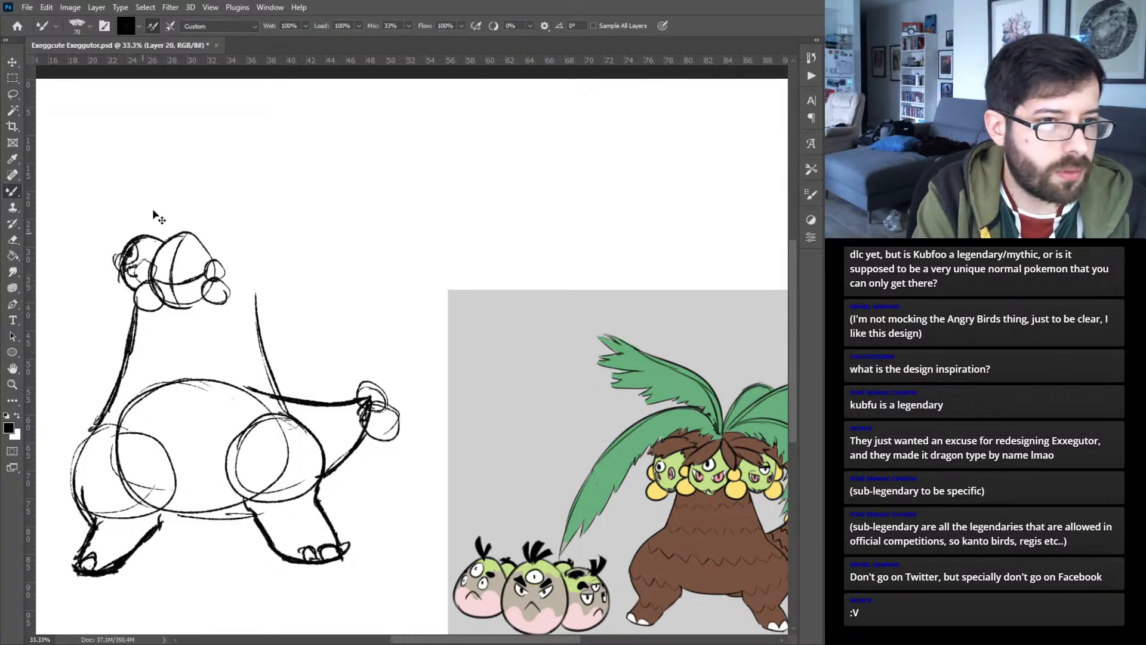
pyautogui.moveTo(115, 269)
pyautogui.mouseDown()
pyautogui.moveTo(116, 289)
pyautogui.moveTo(141, 305)
pyautogui.mouseUp()
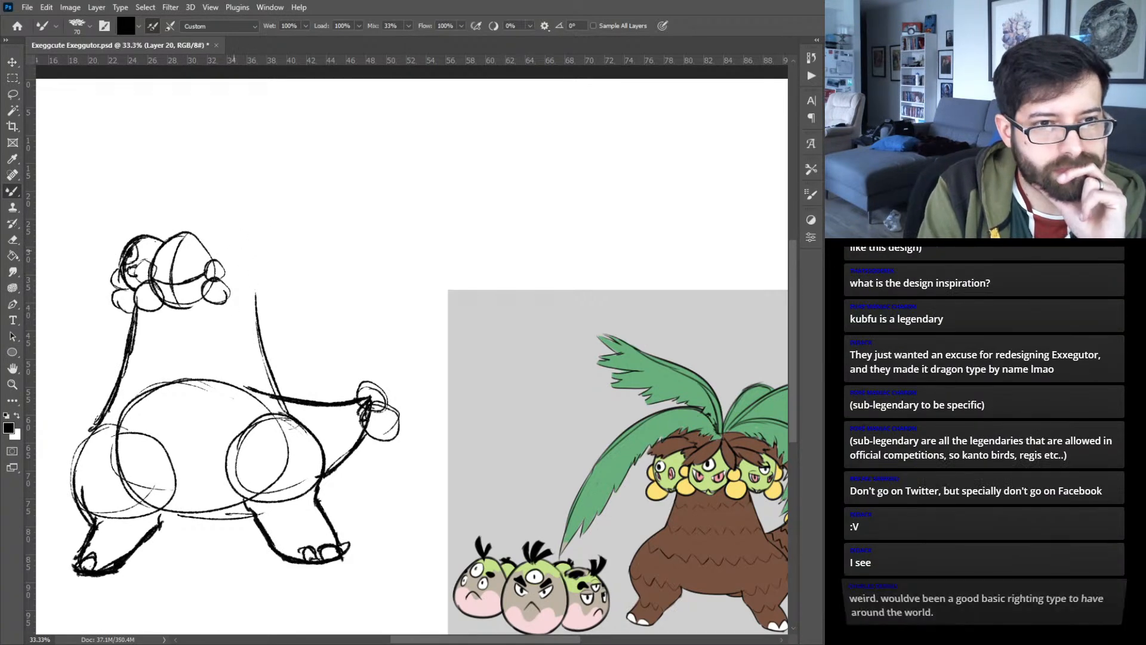
pyautogui.moveTo(254, 238)
pyautogui.mouseDown()
pyautogui.moveTo(223, 271)
pyautogui.moveTo(243, 239)
pyautogui.moveTo(237, 297)
pyautogui.moveTo(231, 286)
pyautogui.moveTo(257, 299)
pyautogui.moveTo(278, 240)
pyautogui.moveTo(286, 267)
pyautogui.moveTo(233, 251)
pyautogui.mouseUp()
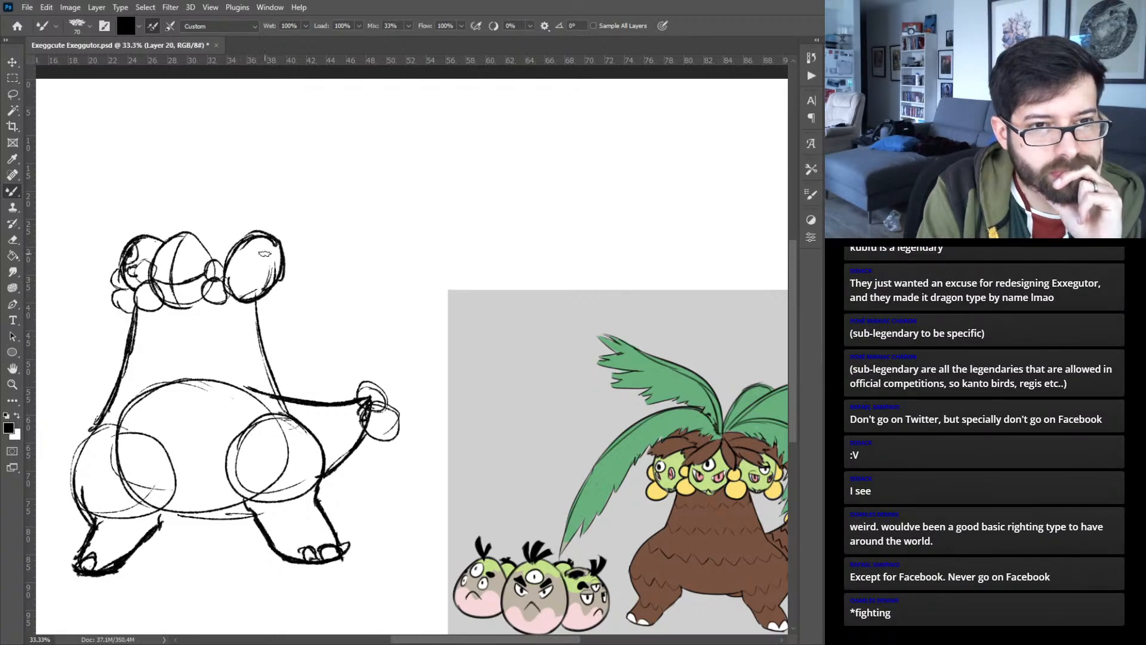
pyautogui.hotkey('ctrl', 'z')
pyautogui.hotkey('ctrl', 'z')
pyautogui.hotkey('ctrl', 'z')
pyautogui.hotkey('ctrl', 'z')
pyautogui.hotkey('ctrl', 'z')
pyautogui.hotkey('ctrl', 'z')
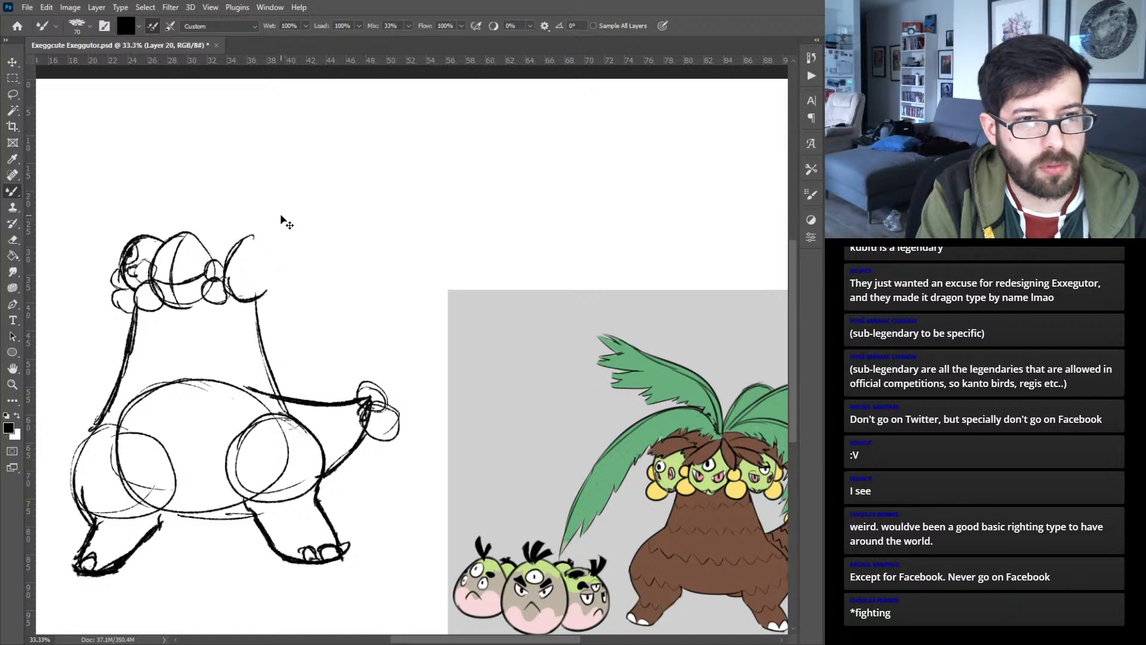
pyautogui.hotkey('ctrl', 'z')
pyautogui.hotkey('ctrl', 'z')
pyautogui.hotkey('ctrl', 'z')
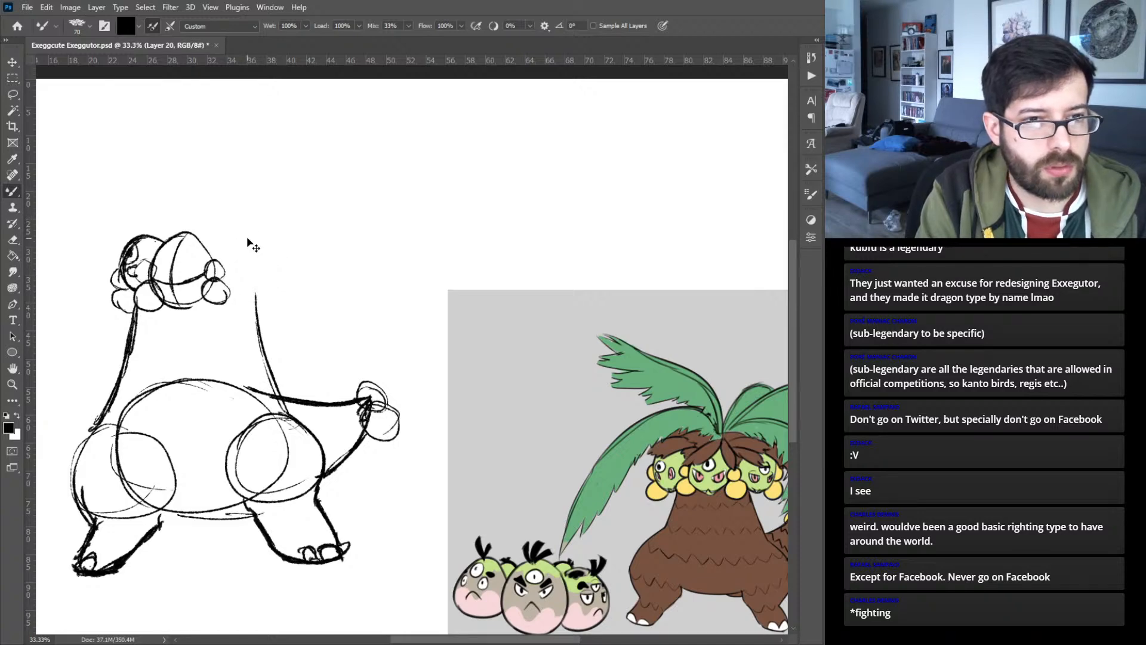
# - Sketch a round third head above the trunk's right side and add its curved vertical and horizontal facial guide lines
pyautogui.moveTo(239, 231)
pyautogui.mouseDown()
pyautogui.moveTo(228, 251)
pyautogui.moveTo(254, 234)
pyautogui.moveTo(285, 251)
pyautogui.moveTo(249, 300)
pyautogui.moveTo(249, 235)
pyautogui.mouseUp()
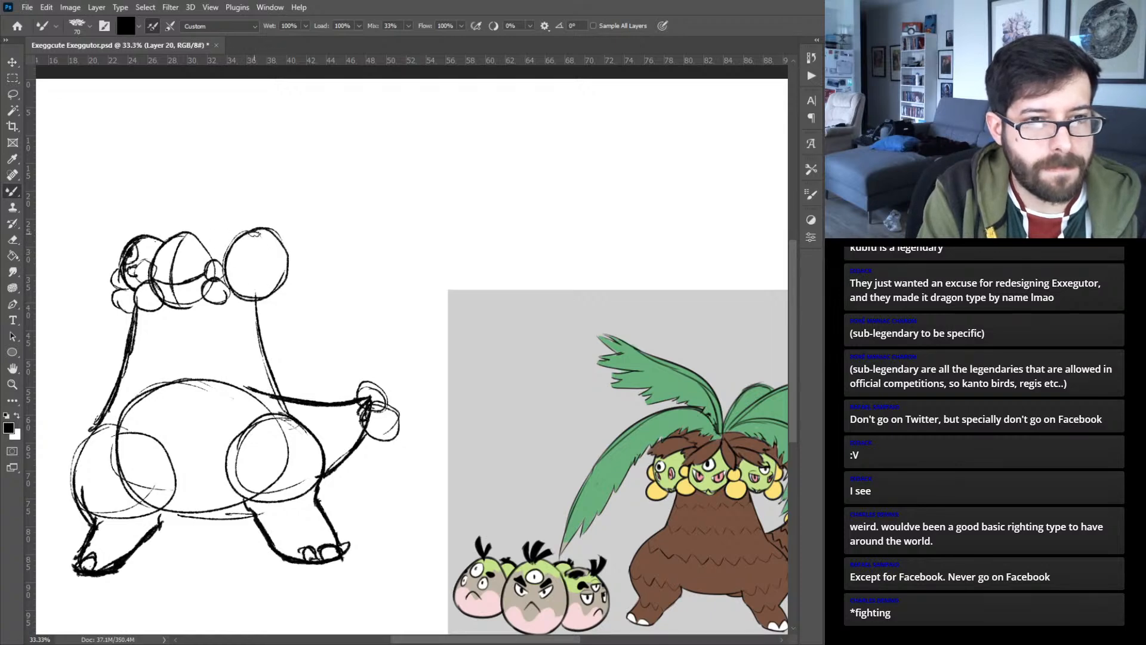
pyautogui.moveTo(260, 297)
pyautogui.mouseDown()
pyautogui.moveTo(274, 264)
pyautogui.moveTo(262, 231)
pyautogui.mouseUp()
pyautogui.moveTo(262, 231)
pyautogui.mouseDown()
pyautogui.moveTo(251, 298)
pyautogui.moveTo(279, 275)
pyautogui.moveTo(258, 276)
pyautogui.moveTo(291, 260)
pyautogui.moveTo(272, 278)
pyautogui.mouseUp()
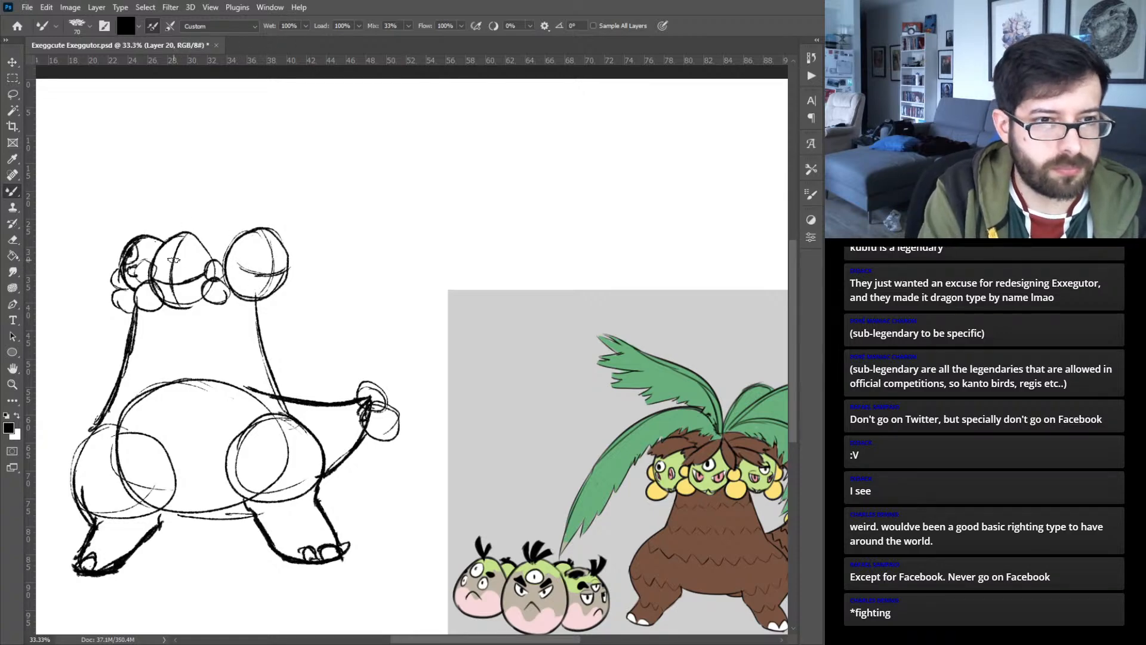
# - Sketch the middle and right heads' faces, each with a large round upper eye, angry lower eyes and a mouth
pyautogui.moveTo(179, 278); pyautogui.dragTo(199, 278)
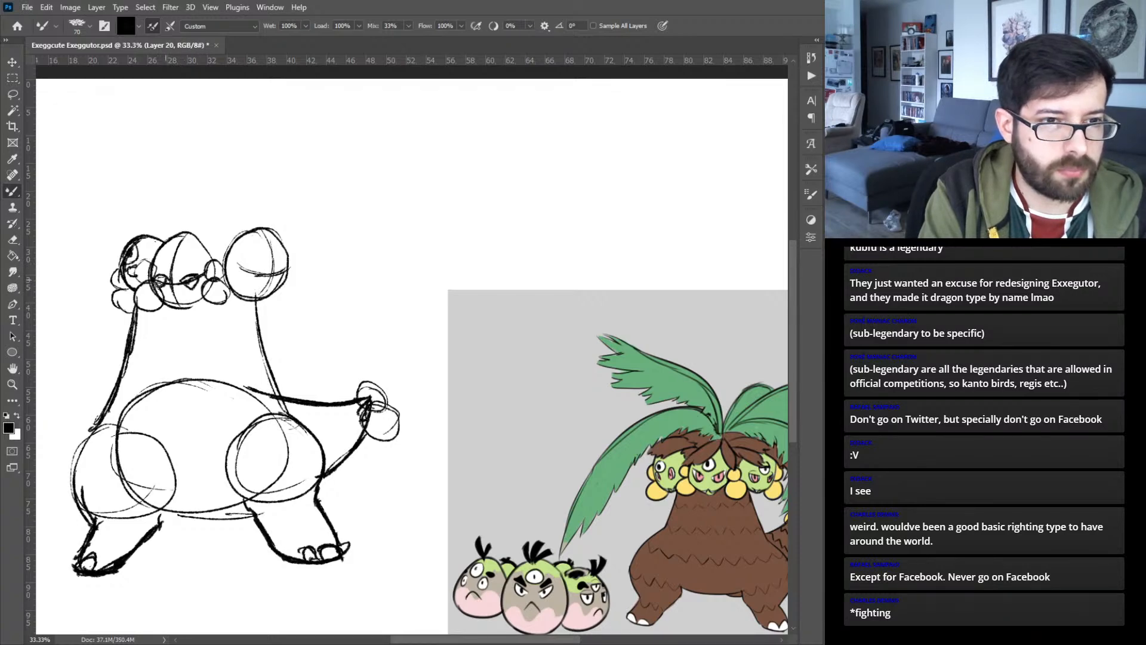
pyautogui.moveTo(176, 253)
pyautogui.mouseDown()
pyautogui.moveTo(181, 265)
pyautogui.moveTo(173, 258)
pyautogui.mouseUp()
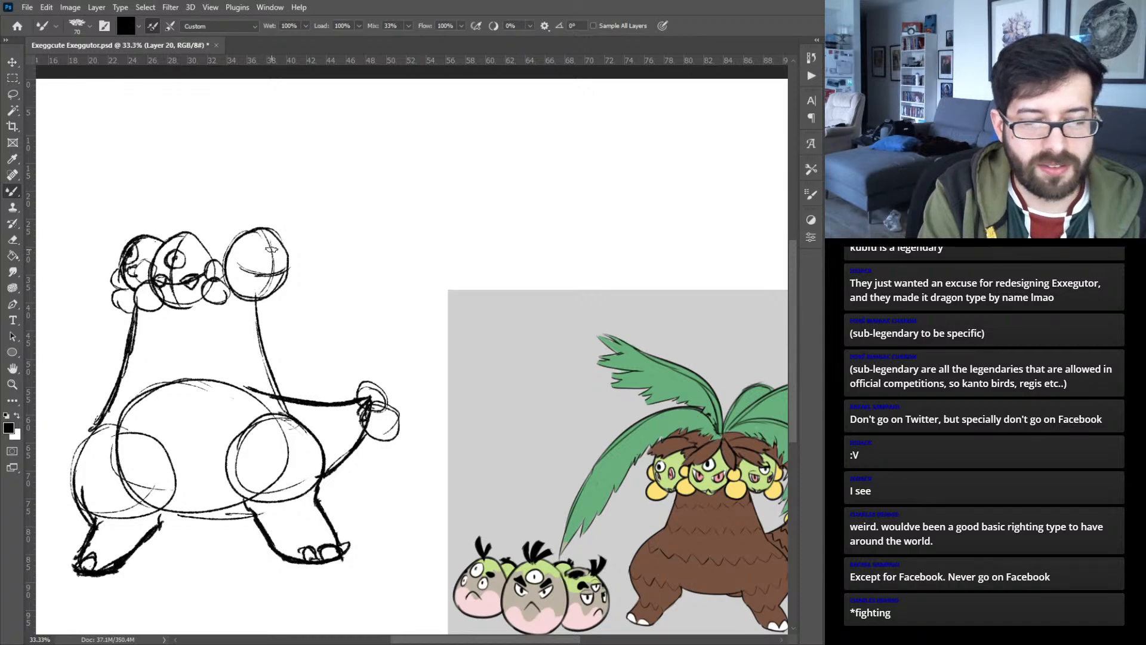
pyautogui.moveTo(269, 246)
pyautogui.mouseDown()
pyautogui.moveTo(253, 282)
pyautogui.moveTo(264, 273)
pyautogui.mouseUp()
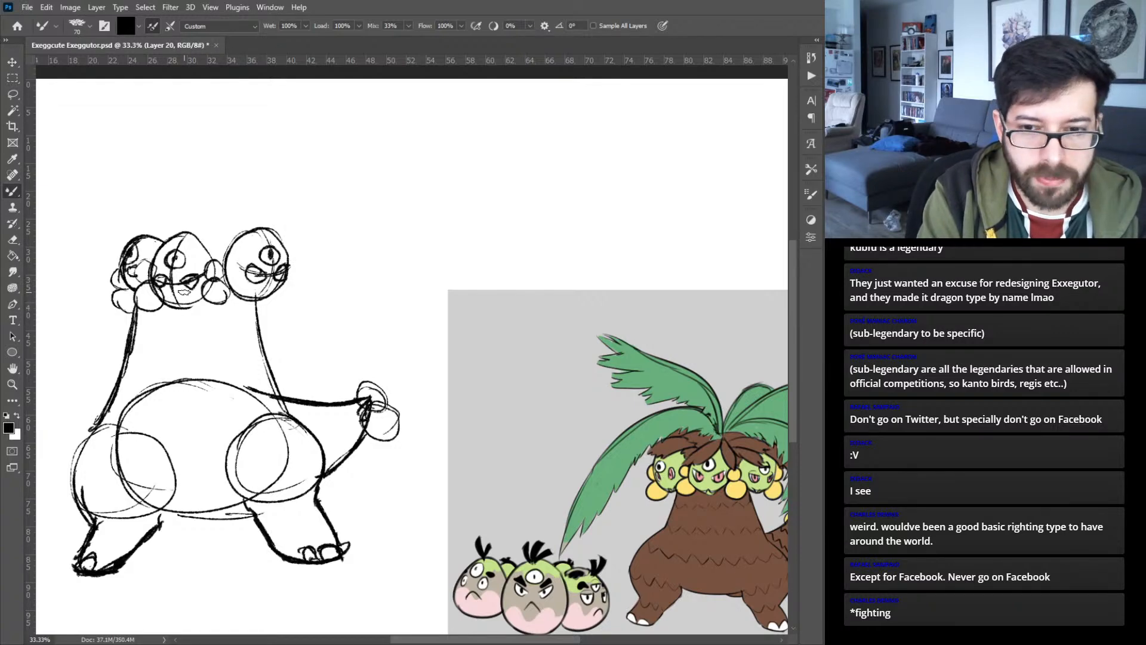
pyautogui.moveTo(172, 293); pyautogui.dragTo(188, 297)
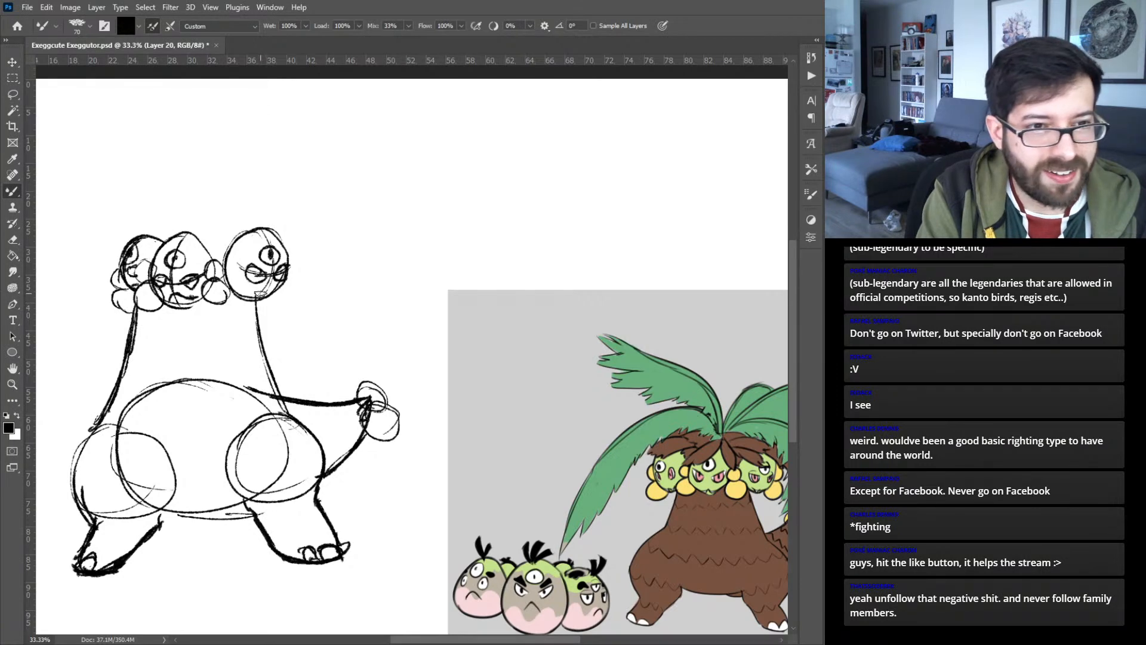
pyautogui.moveTo(185, 280); pyautogui.dragTo(191, 285)
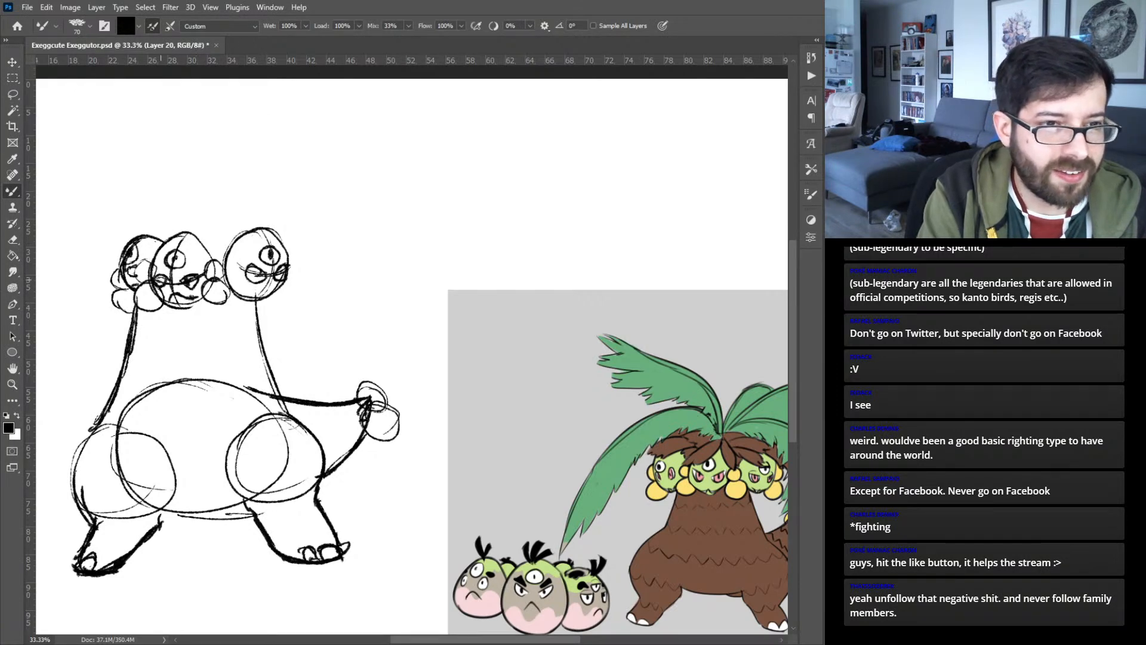
pyautogui.moveTo(256, 274); pyautogui.dragTo(279, 269)
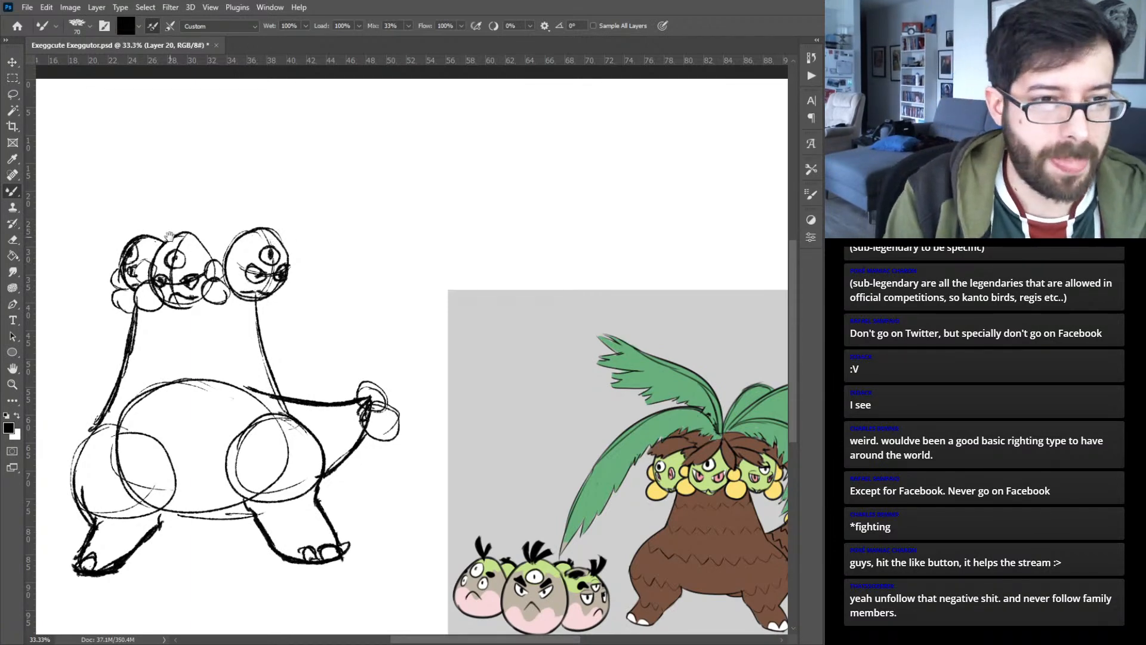
# - Sketch a pointed, leafy fringe of hair across the tops of the three heads
pyautogui.moveTo(169, 236); pyautogui.dragTo(264, 258)
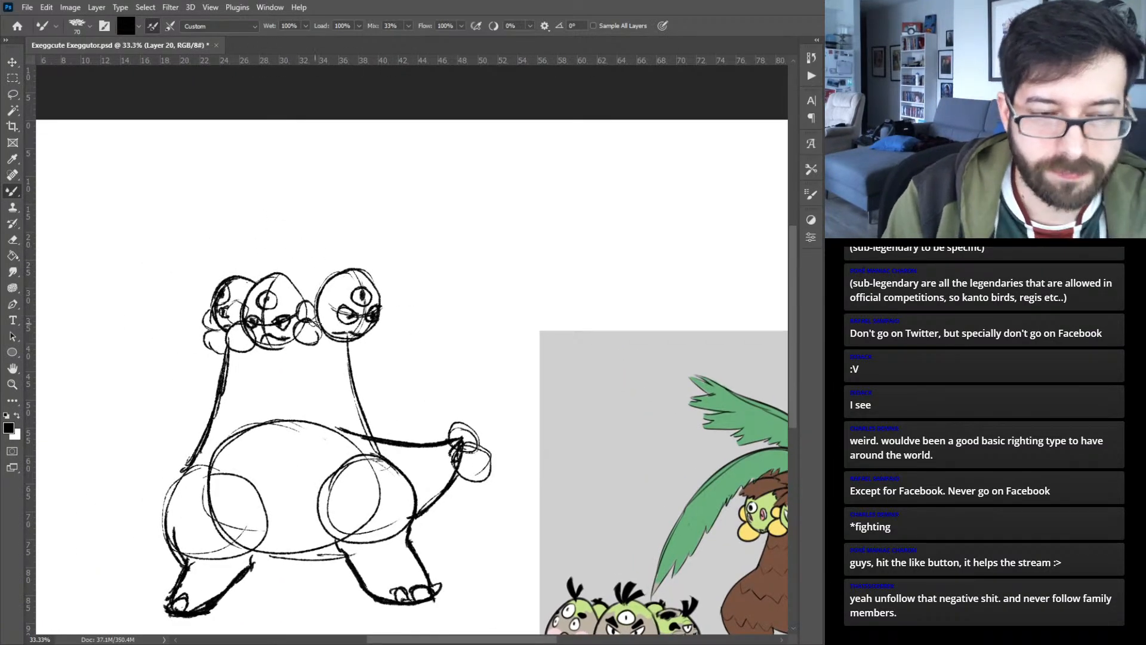
pyautogui.moveTo(348, 317); pyautogui.dragTo(281, 315)
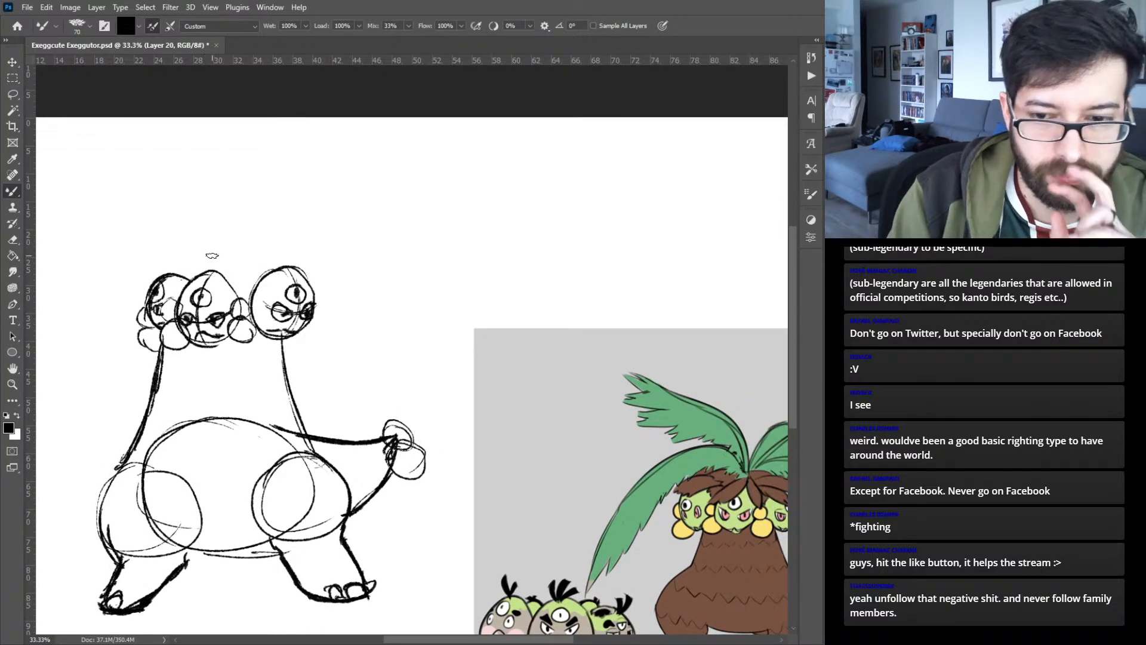
pyautogui.moveTo(182, 279)
pyautogui.mouseDown()
pyautogui.moveTo(222, 265)
pyautogui.moveTo(236, 296)
pyautogui.moveTo(245, 262)
pyautogui.moveTo(252, 278)
pyautogui.moveTo(286, 285)
pyautogui.mouseUp()
pyautogui.moveTo(253, 261); pyautogui.dragTo(269, 266)
pyautogui.moveTo(472, 338); pyautogui.dragTo(325, 313)
pyautogui.moveTo(185, 295); pyautogui.dragTo(258, 303)
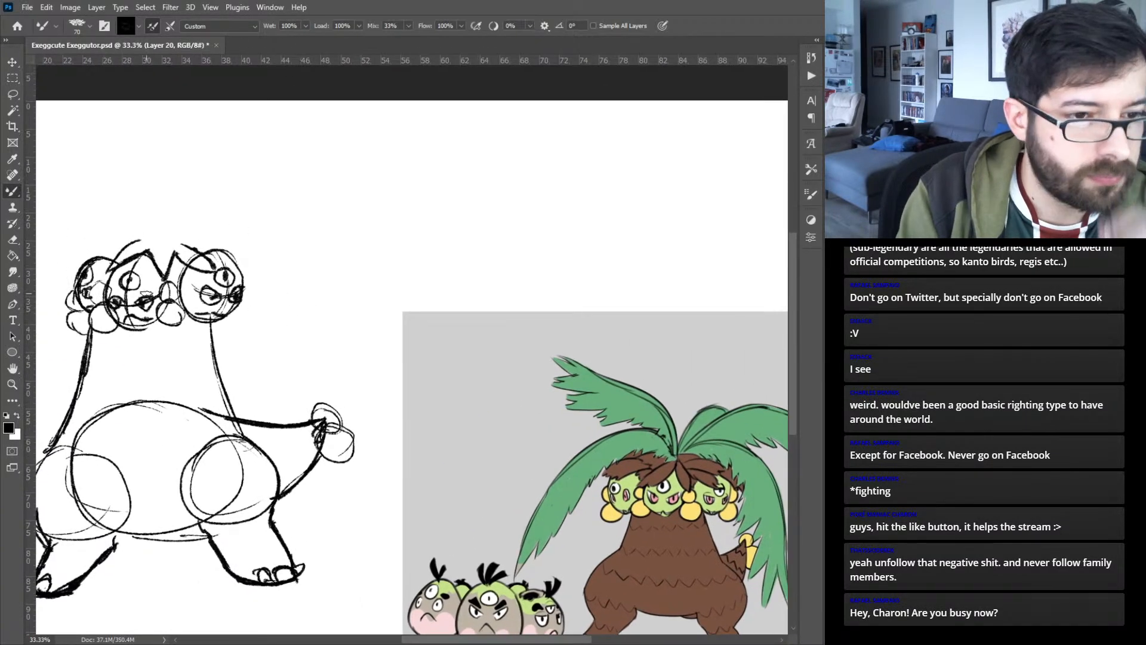
pyautogui.moveTo(242, 259); pyautogui.dragTo(179, 235)
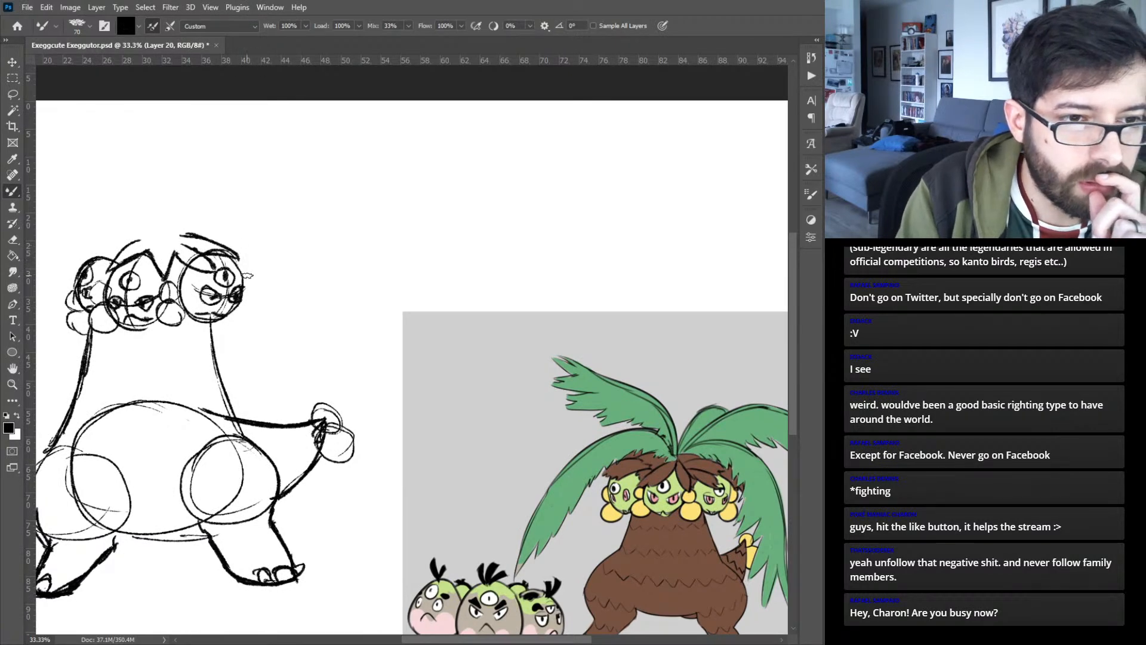
pyautogui.moveTo(112, 266)
pyautogui.mouseDown()
pyautogui.moveTo(229, 295)
pyautogui.moveTo(286, 284)
pyautogui.mouseUp()
pyautogui.moveTo(395, 326); pyautogui.dragTo(225, 307)
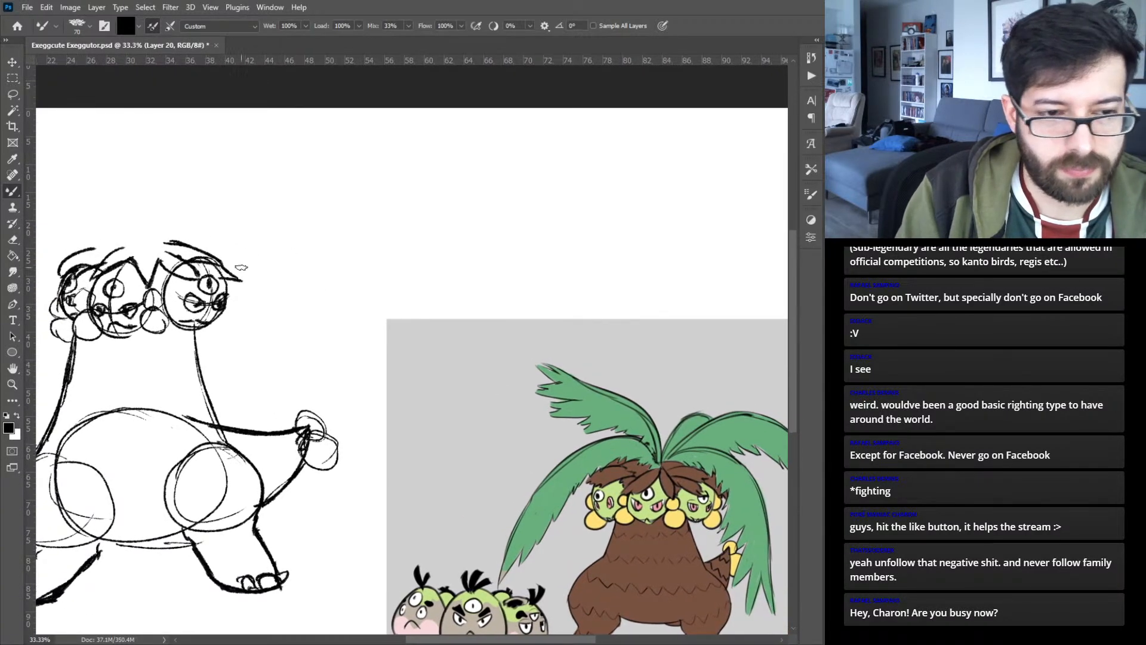
# - Add a new layer and move the Exeggutor sketch on Layer 20 slightly lower on the canvas
pyautogui.hotkey('ctrl', '-')
pyautogui.hotkey('ctrl', 'shift', 'alt', 'n')
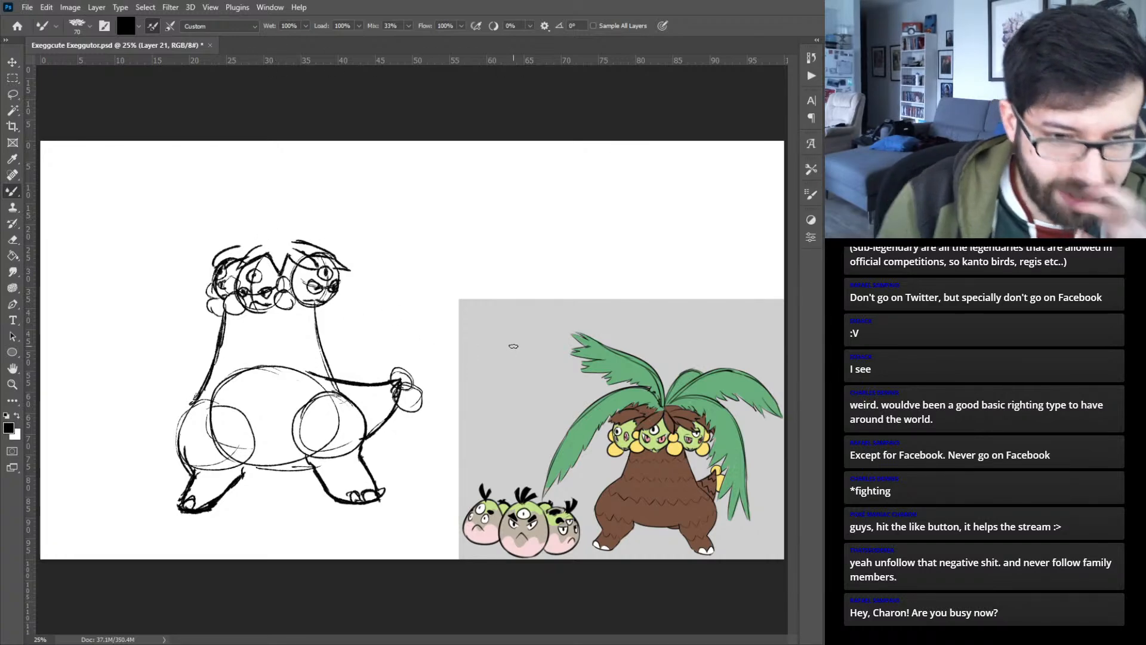
pyautogui.press('v')
pyautogui.moveTo(364, 436); pyautogui.dragTo(357, 466)
pyautogui.press('b')
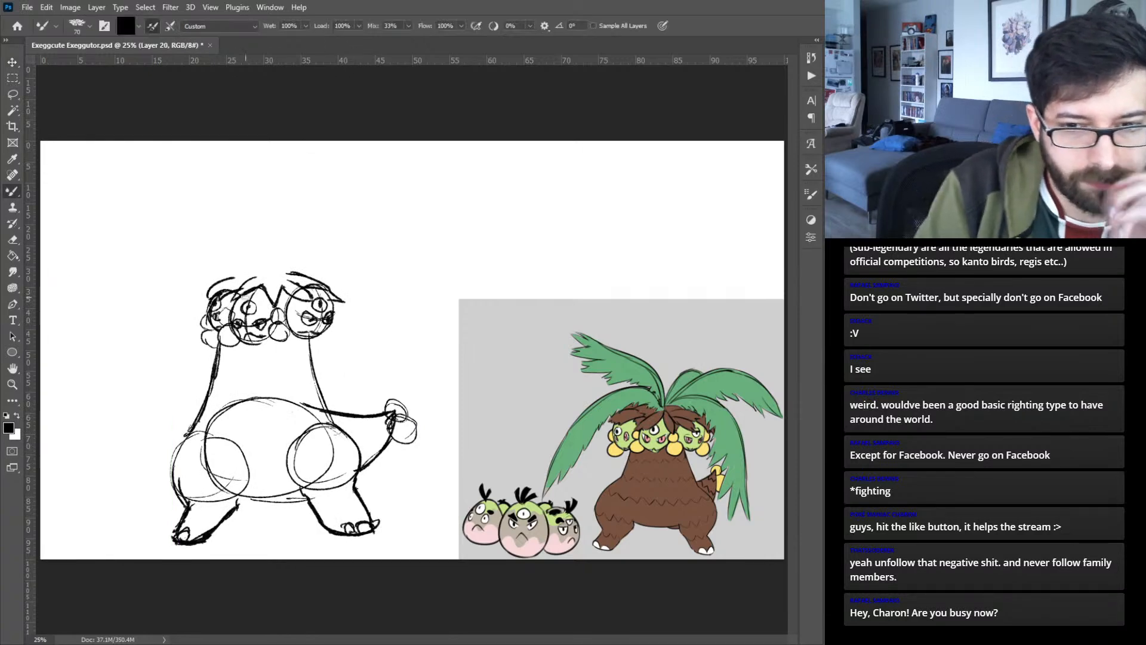
pyautogui.moveTo(257, 256); pyautogui.dragTo(118, 343)
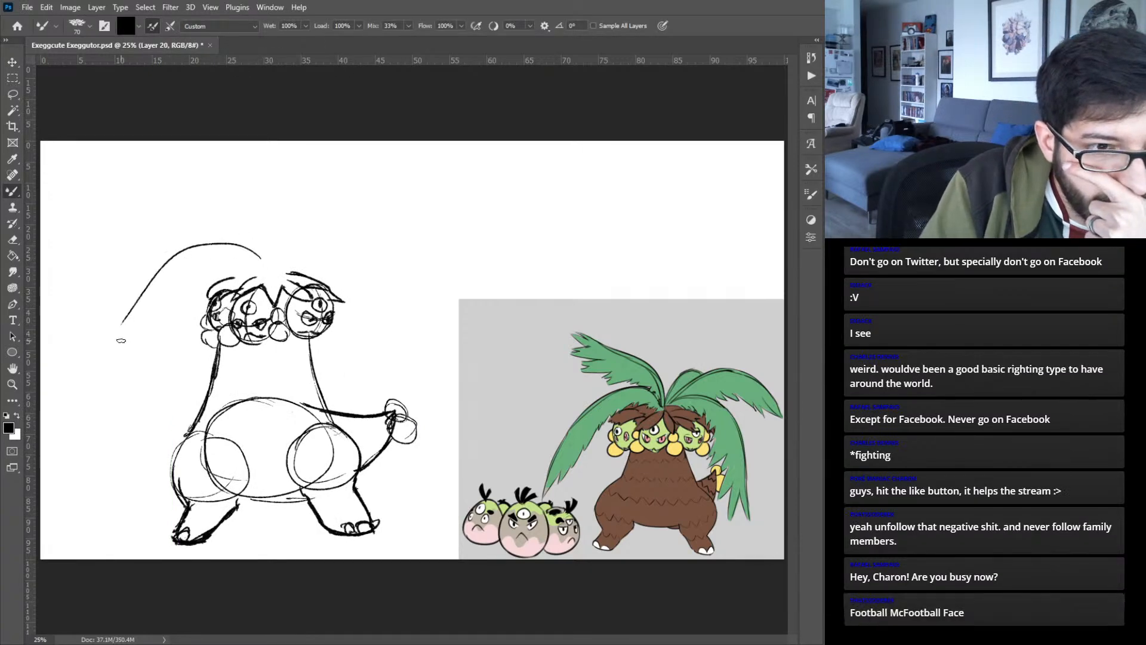
pyautogui.hotkey('ctrl', 'z')
pyautogui.moveTo(83, 473)
pyautogui.mouseDown()
pyautogui.moveTo(109, 354)
pyautogui.moveTo(155, 288)
pyautogui.mouseUp()
pyautogui.moveTo(104, 376)
pyautogui.mouseDown()
pyautogui.moveTo(202, 261)
pyautogui.moveTo(241, 264)
pyautogui.moveTo(264, 268)
pyautogui.mouseUp()
pyautogui.hotkey('ctrl', 'z')
pyautogui.hotkey('ctrl', 'z')
pyautogui.hotkey('ctrl', 'z')
pyautogui.hotkey('ctrl', 'z')
pyautogui.hotkey('ctrl', 'z')
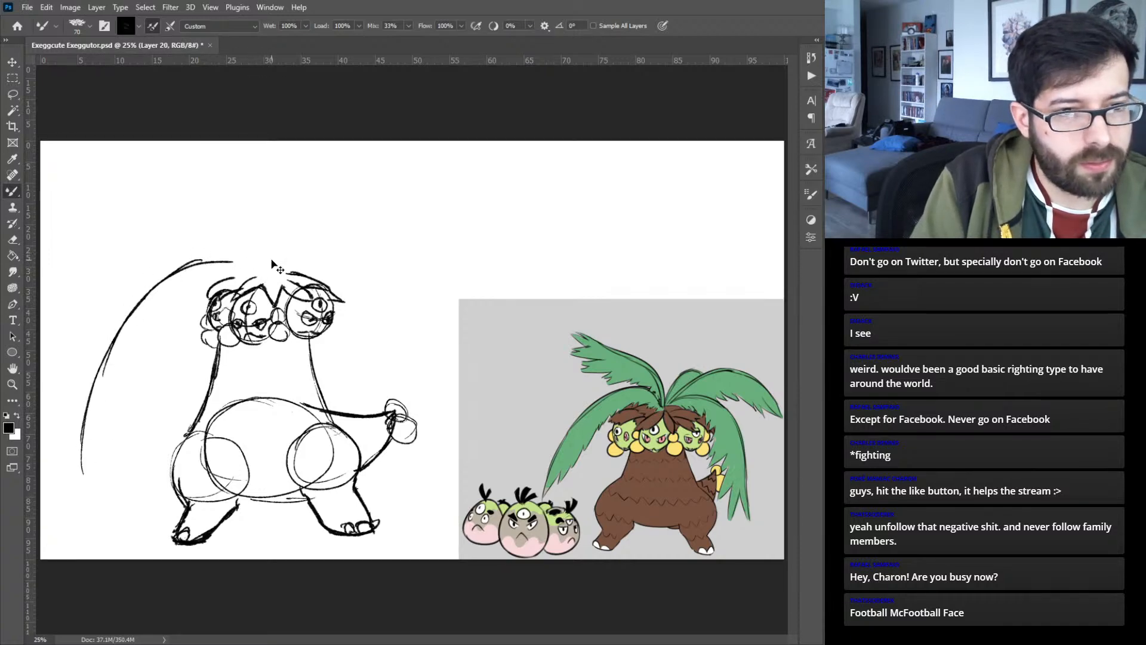
pyautogui.hotkey('ctrl', 'z')
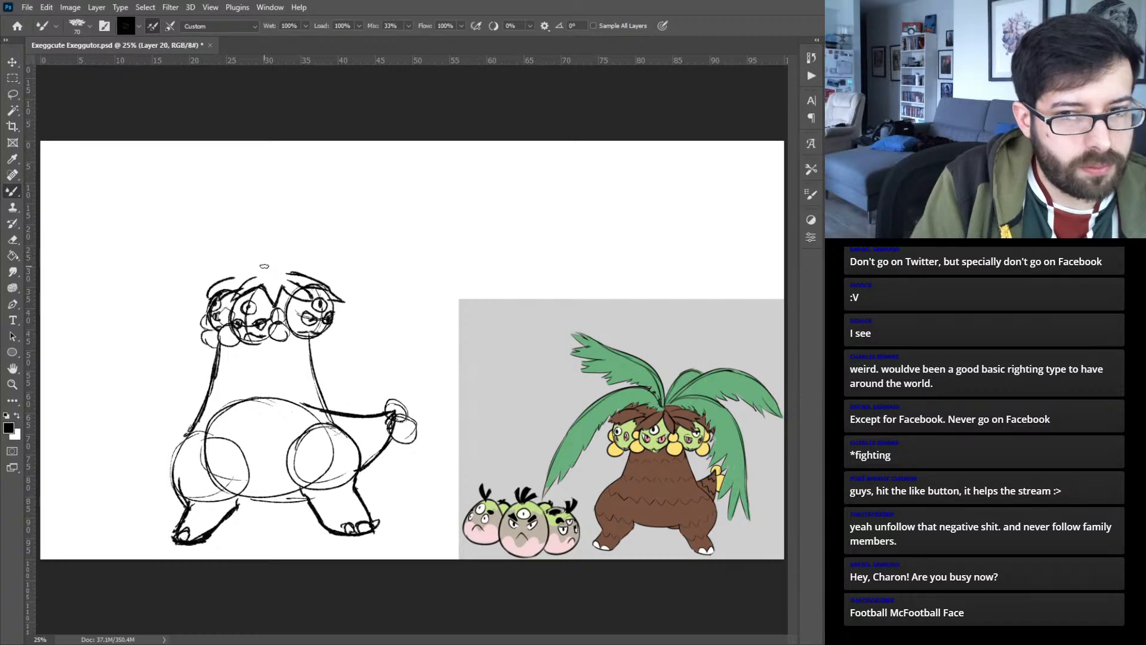
pyautogui.moveTo(265, 269)
pyautogui.mouseDown()
pyautogui.moveTo(210, 250)
pyautogui.moveTo(107, 358)
pyautogui.mouseUp()
pyautogui.hotkey('ctrl', 'z')
# - Sketch a long palm frond arching from the crown down the left side, with a jagged inner edge and pointed tip
pyautogui.moveTo(262, 270)
pyautogui.mouseDown()
pyautogui.moveTo(122, 300)
pyautogui.moveTo(68, 458)
pyautogui.mouseUp()
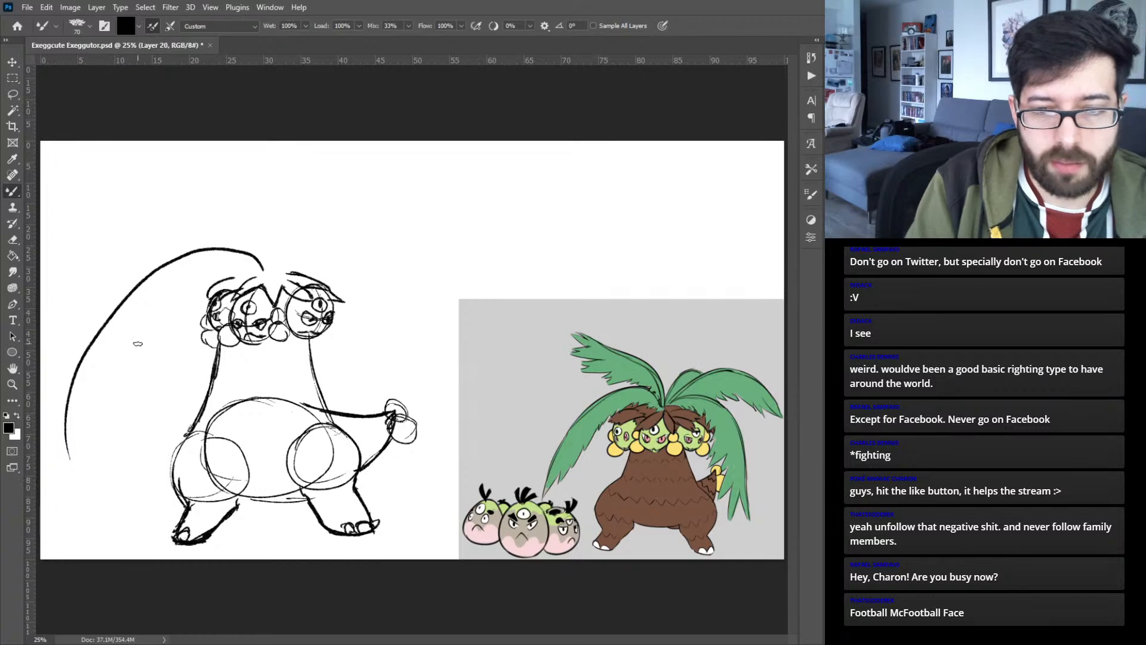
pyautogui.moveTo(74, 461); pyautogui.dragTo(86, 410)
pyautogui.hotkey('ctrl', 'z')
pyautogui.moveTo(71, 460)
pyautogui.mouseDown()
pyautogui.moveTo(89, 409)
pyautogui.moveTo(97, 424)
pyautogui.moveTo(108, 394)
pyautogui.moveTo(109, 409)
pyautogui.moveTo(118, 365)
pyautogui.mouseUp()
pyautogui.moveTo(118, 365)
pyautogui.mouseDown()
pyautogui.moveTo(142, 324)
pyautogui.moveTo(138, 362)
pyautogui.moveTo(131, 338)
pyautogui.moveTo(140, 349)
pyautogui.moveTo(157, 305)
pyautogui.moveTo(160, 319)
pyautogui.moveTo(182, 284)
pyautogui.moveTo(178, 298)
pyautogui.moveTo(206, 272)
pyautogui.moveTo(245, 277)
pyautogui.mouseUp()
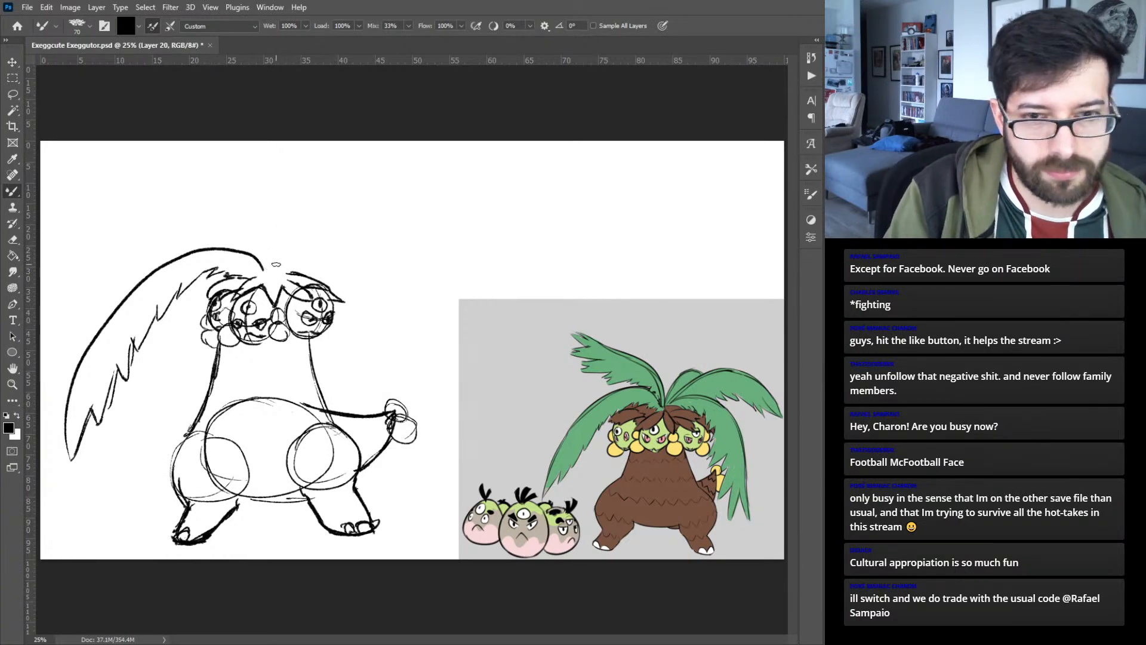
# - Sketch a jagged frond drooping from the crown to the tail and another sweeping toward the canvas's upper-left corner
pyautogui.moveTo(265, 271)
pyautogui.mouseDown()
pyautogui.moveTo(319, 232)
pyautogui.moveTo(362, 262)
pyautogui.moveTo(409, 405)
pyautogui.mouseUp()
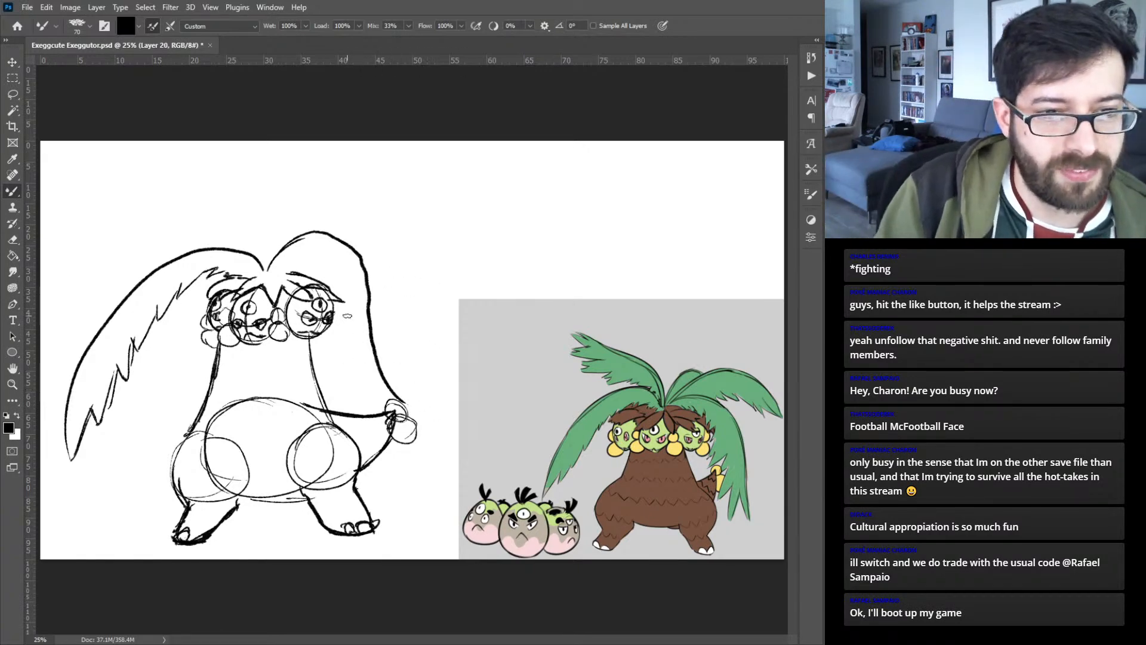
pyautogui.moveTo(275, 277)
pyautogui.mouseDown()
pyautogui.moveTo(301, 274)
pyautogui.moveTo(295, 263)
pyautogui.moveTo(340, 273)
pyautogui.moveTo(359, 422)
pyautogui.moveTo(393, 444)
pyautogui.moveTo(409, 430)
pyautogui.moveTo(452, 439)
pyautogui.moveTo(418, 408)
pyautogui.moveTo(438, 409)
pyautogui.mouseUp()
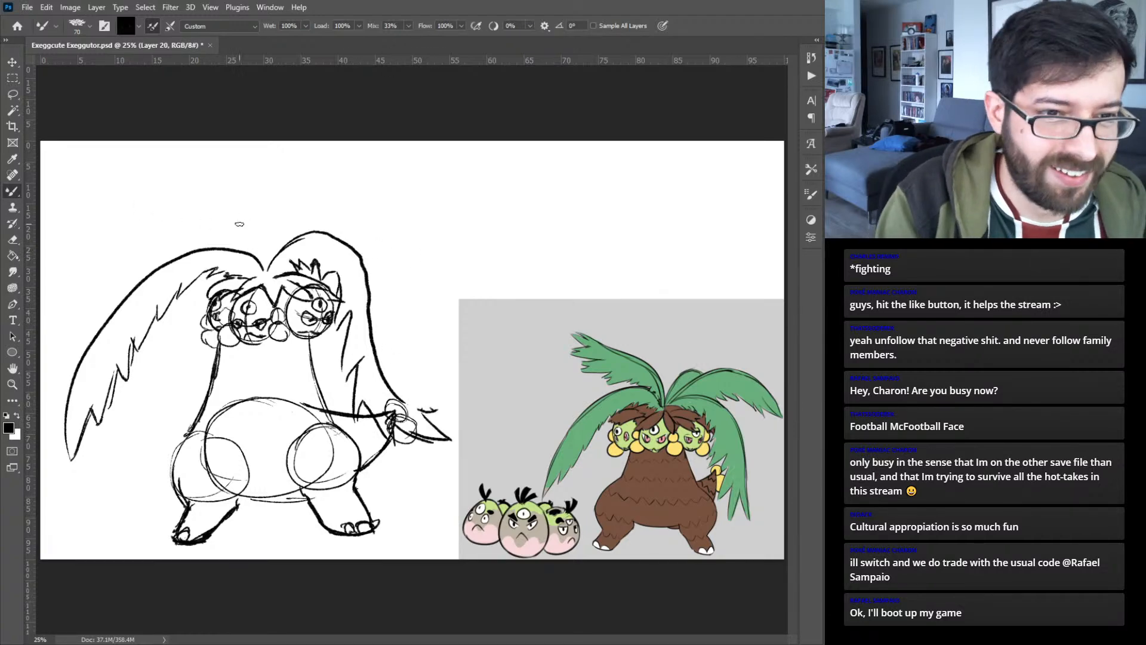
pyautogui.moveTo(271, 250)
pyautogui.mouseDown()
pyautogui.moveTo(218, 208)
pyautogui.moveTo(95, 164)
pyautogui.moveTo(103, 184)
pyautogui.moveTo(127, 193)
pyautogui.moveTo(53, 169)
pyautogui.moveTo(78, 200)
pyautogui.moveTo(77, 188)
pyautogui.moveTo(63, 198)
pyautogui.moveTo(85, 205)
pyautogui.moveTo(68, 220)
pyautogui.moveTo(98, 225)
pyautogui.moveTo(88, 244)
pyautogui.moveTo(192, 256)
pyautogui.mouseUp()
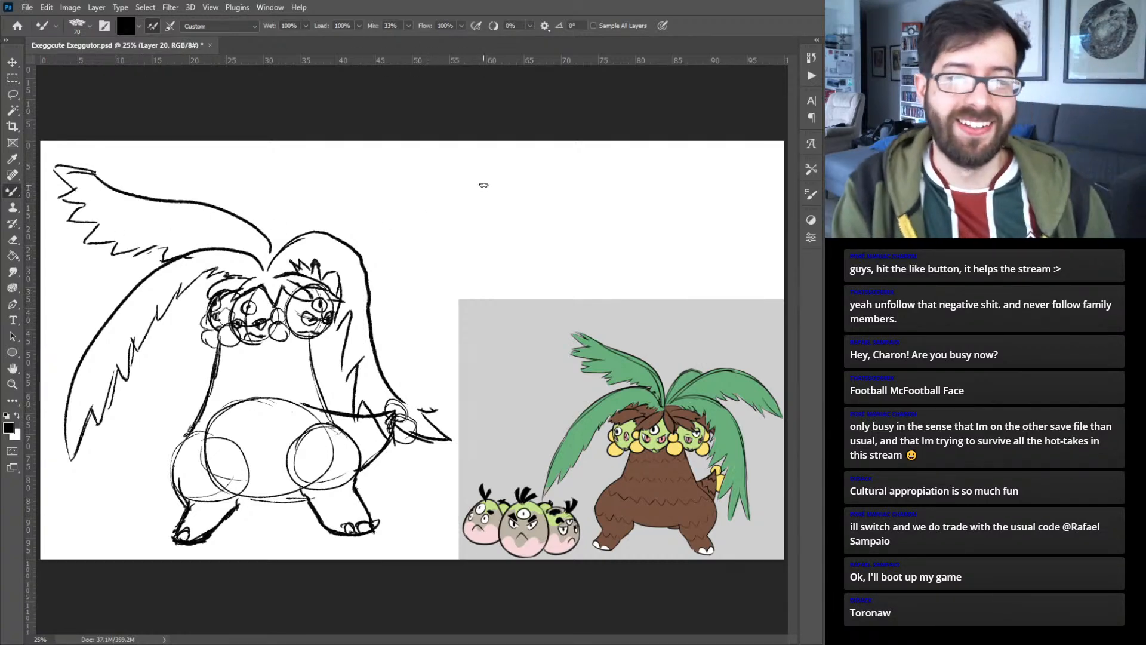
pyautogui.moveTo(103, 191); pyautogui.dragTo(182, 209)
# - Sketch a frond arching outward to the upper right with a ragged underside, plus a short rounded frond behind it
pyautogui.moveTo(154, 205)
pyautogui.mouseDown()
pyautogui.moveTo(229, 224)
pyautogui.moveTo(268, 264)
pyautogui.moveTo(335, 187)
pyautogui.moveTo(378, 191)
pyautogui.moveTo(447, 291)
pyautogui.mouseUp()
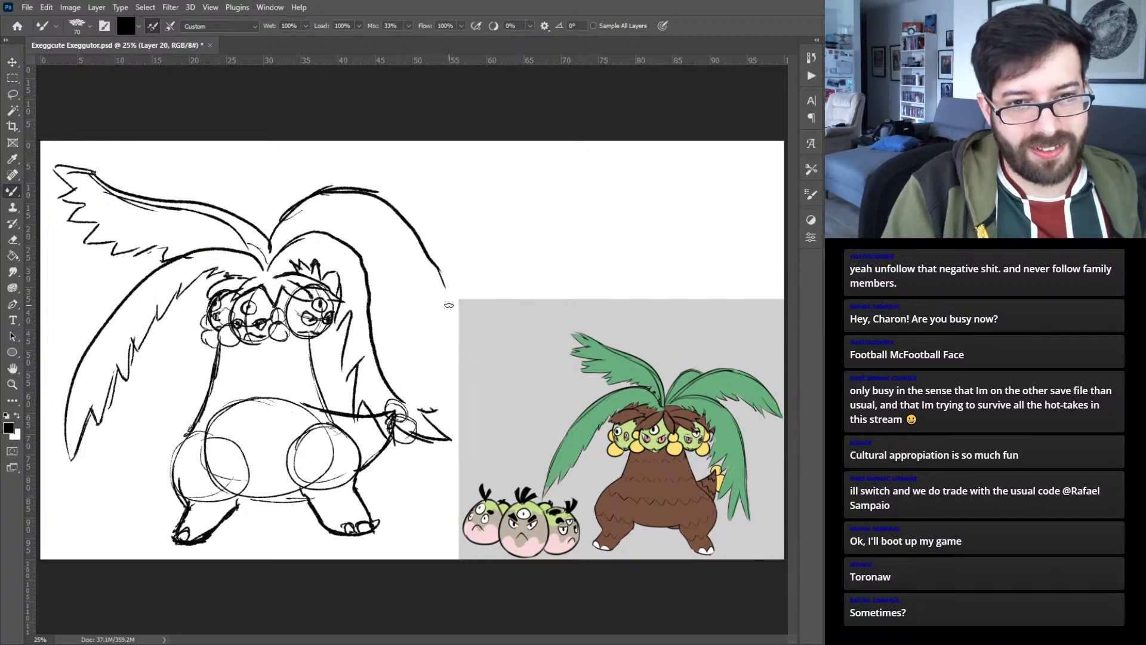
pyautogui.moveTo(356, 252)
pyautogui.mouseDown()
pyautogui.moveTo(461, 318)
pyautogui.moveTo(452, 290)
pyautogui.mouseUp()
pyautogui.moveTo(267, 239)
pyautogui.mouseDown()
pyautogui.moveTo(272, 172)
pyautogui.moveTo(260, 214)
pyautogui.moveTo(258, 200)
pyautogui.moveTo(271, 165)
pyautogui.moveTo(327, 166)
pyautogui.moveTo(346, 187)
pyautogui.mouseUp()
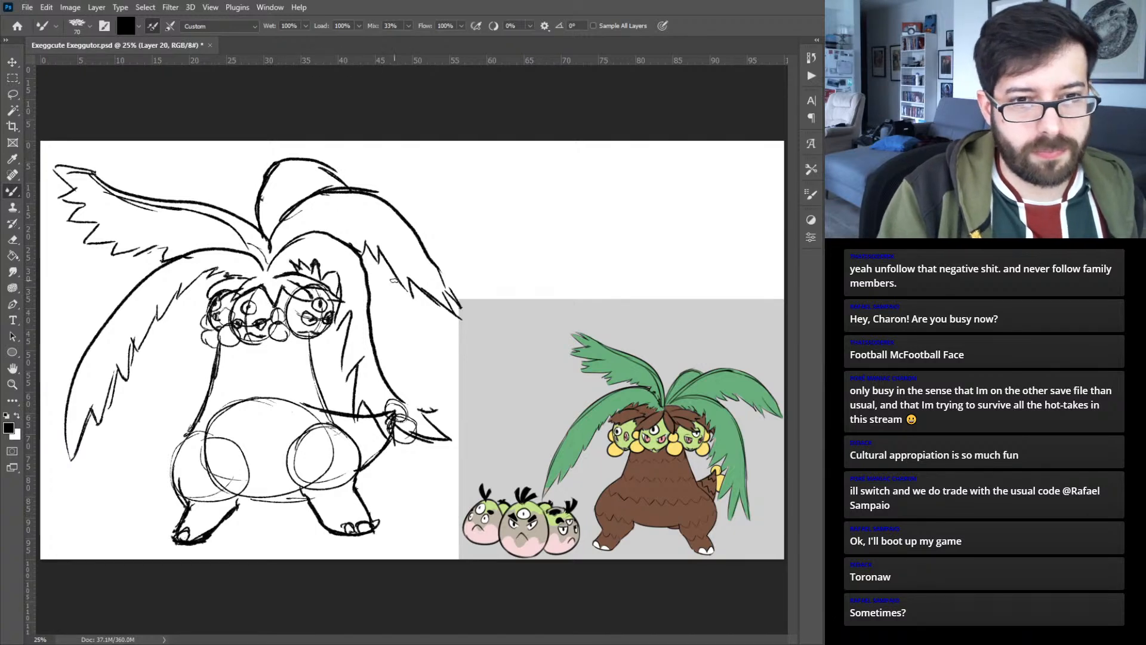
pyautogui.moveTo(365, 256); pyautogui.dragTo(402, 289)
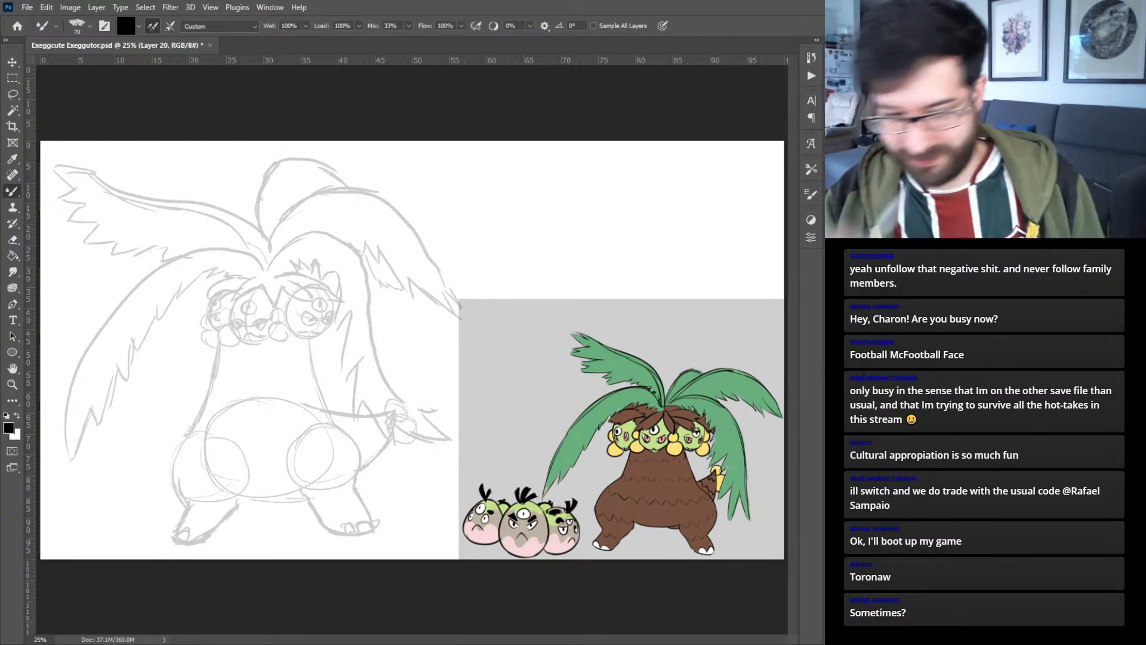
# - Add a new layer above the sketch and ink the middle head's egg-shaped outline in thick black strokes
pyautogui.hotkey('ctrl', 'shift', 'alt', 'n')
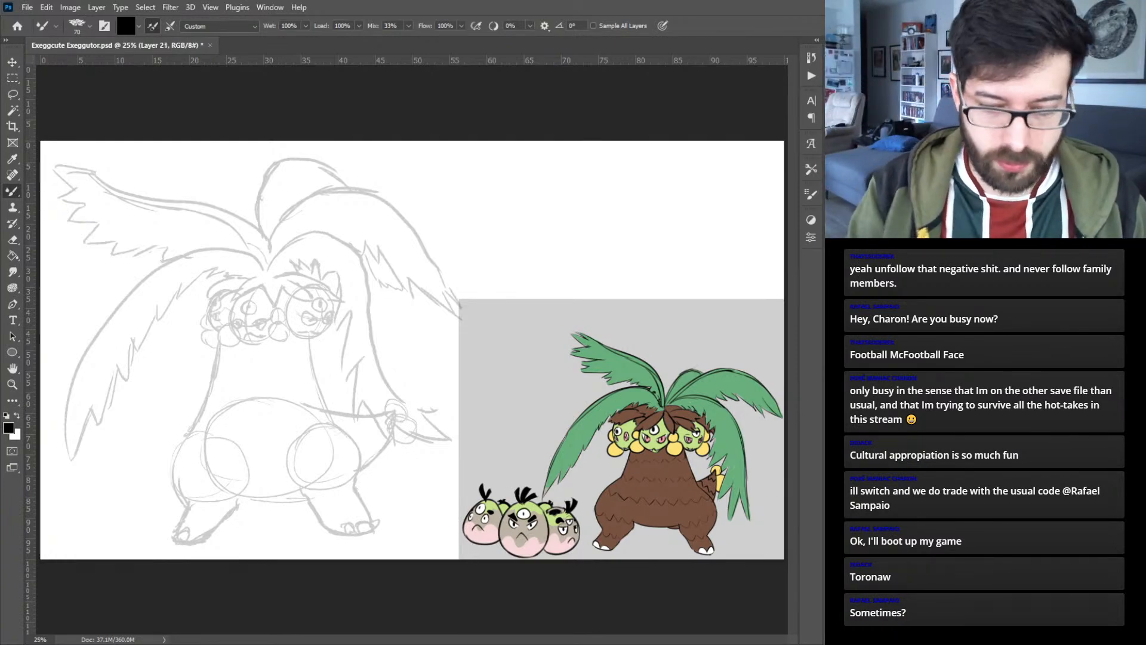
pyautogui.hotkey('ctrl', '+')
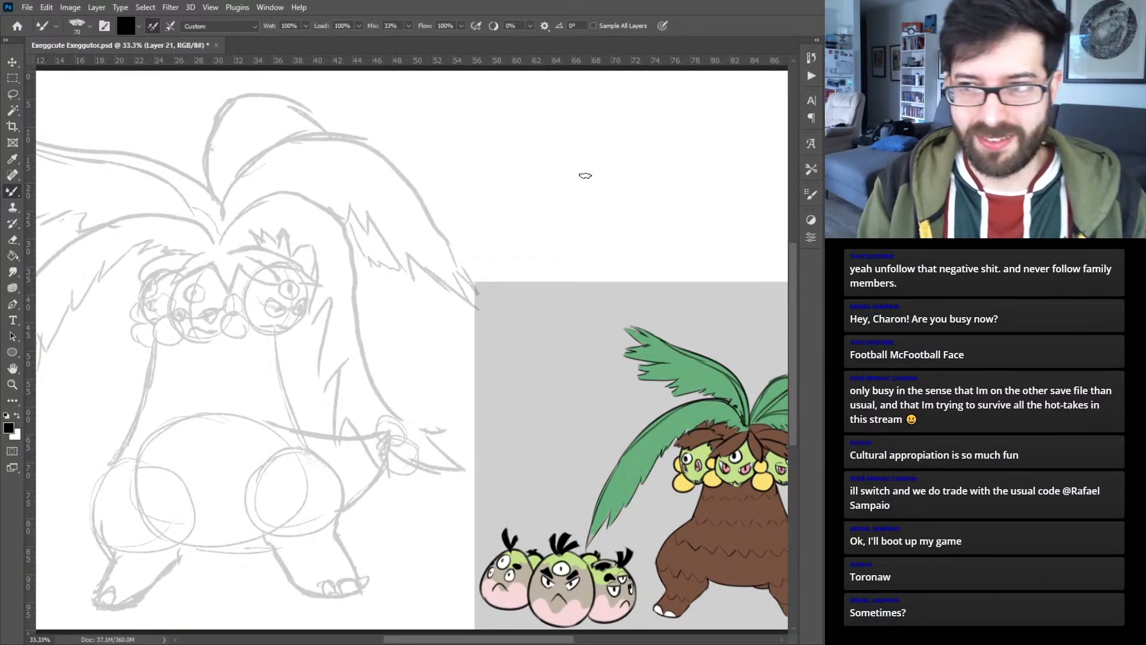
pyautogui.hotkey('ctrl', '+')
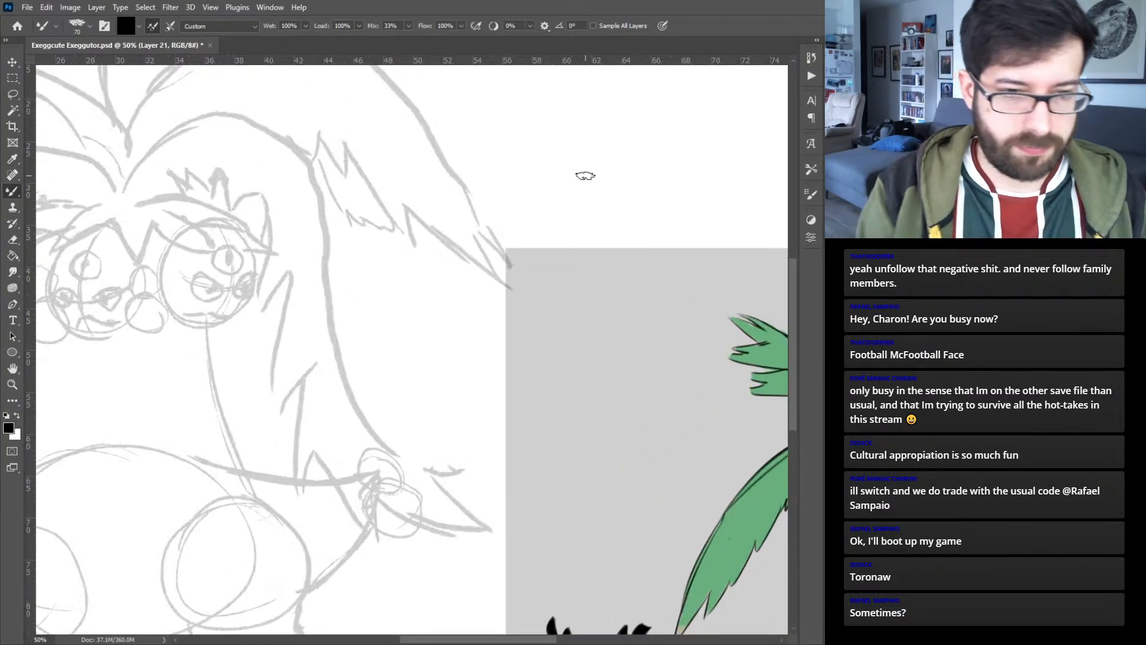
pyautogui.scroll(-5, 584, 177)
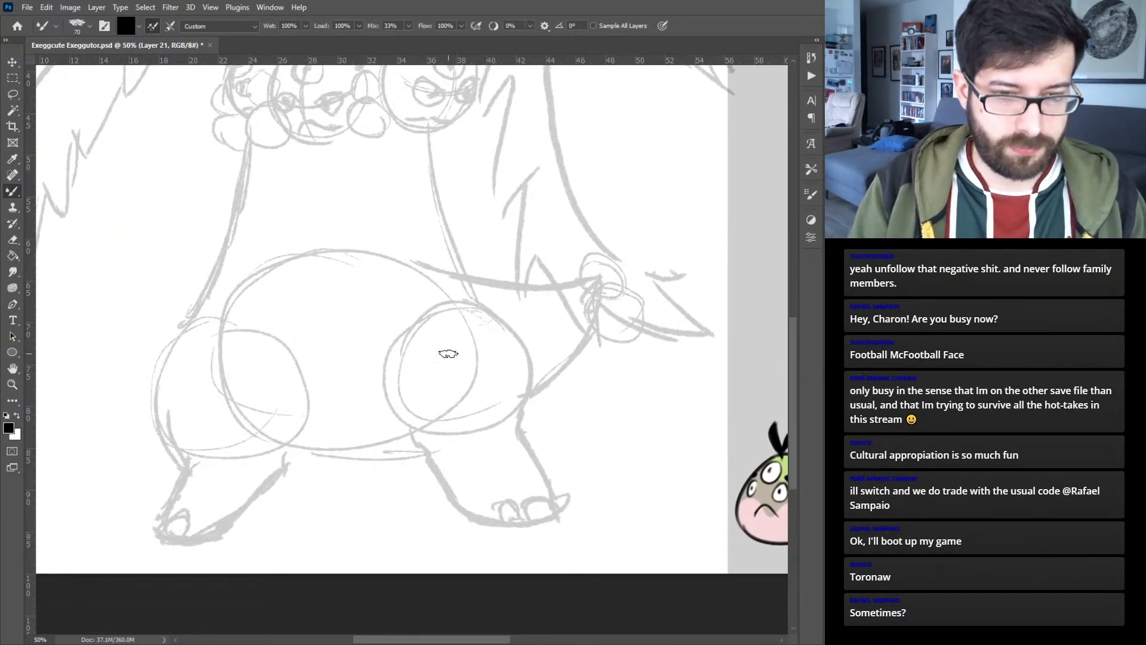
pyautogui.hotkey('ctrl', '-')
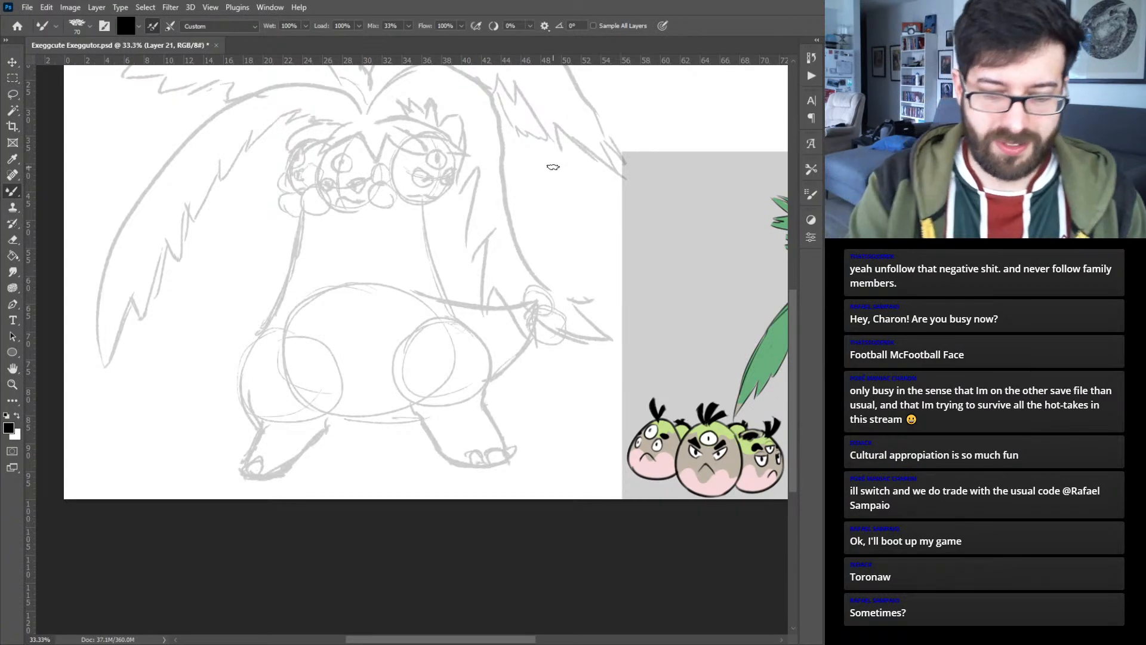
pyautogui.hotkey('ctrl', '+')
pyautogui.moveTo(383, 250); pyautogui.dragTo(402, 377)
pyautogui.hotkey('ctrl', '+')
pyautogui.hotkey('ctrl', '+')
pyautogui.moveTo(320, 232)
pyautogui.mouseDown()
pyautogui.moveTo(388, 365)
pyautogui.moveTo(508, 449)
pyautogui.mouseUp()
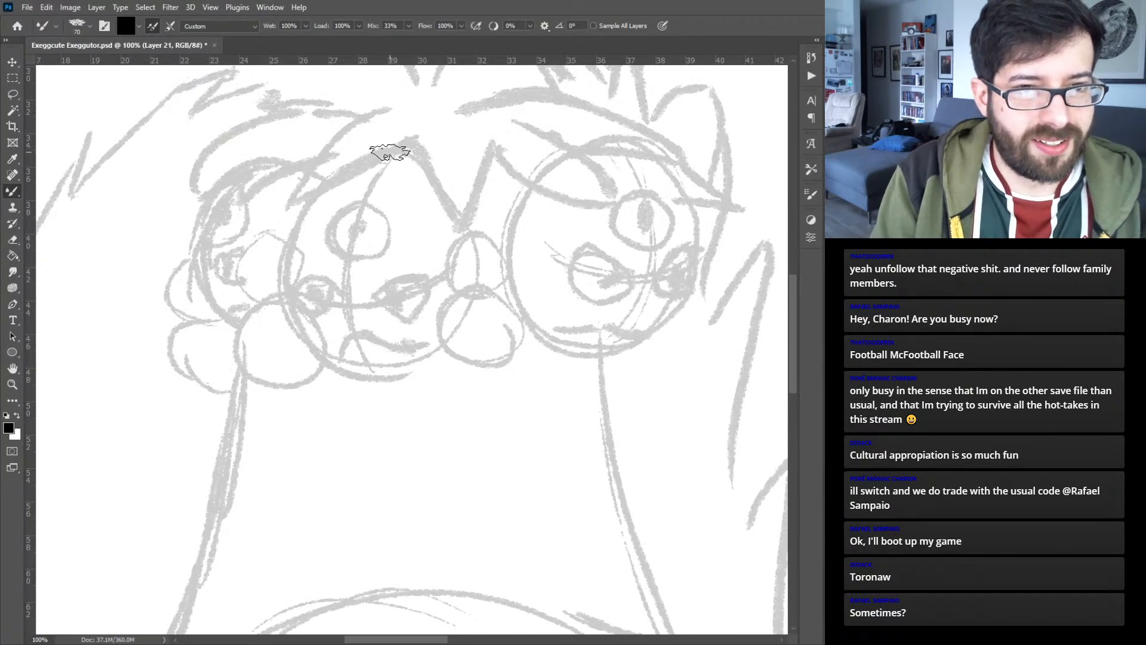
pyautogui.moveTo(394, 154)
pyautogui.mouseDown()
pyautogui.moveTo(302, 203)
pyautogui.moveTo(282, 242)
pyautogui.moveTo(281, 291)
pyautogui.moveTo(288, 341)
pyautogui.moveTo(358, 382)
pyautogui.moveTo(392, 387)
pyautogui.mouseUp()
pyautogui.moveTo(378, 151)
pyautogui.mouseDown()
pyautogui.moveTo(432, 173)
pyautogui.moveTo(406, 154)
pyautogui.moveTo(471, 234)
pyautogui.mouseUp()
pyautogui.moveTo(370, 387)
pyautogui.mouseDown()
pyautogui.moveTo(417, 379)
pyautogui.moveTo(472, 335)
pyautogui.moveTo(481, 247)
pyautogui.moveTo(471, 224)
pyautogui.mouseUp()
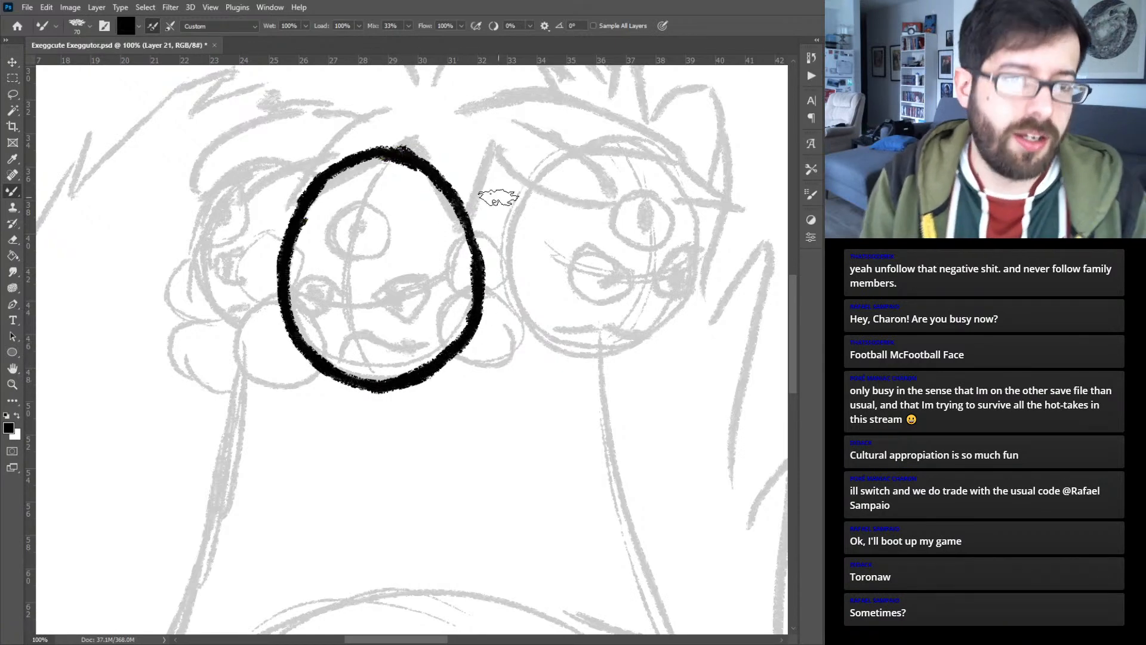
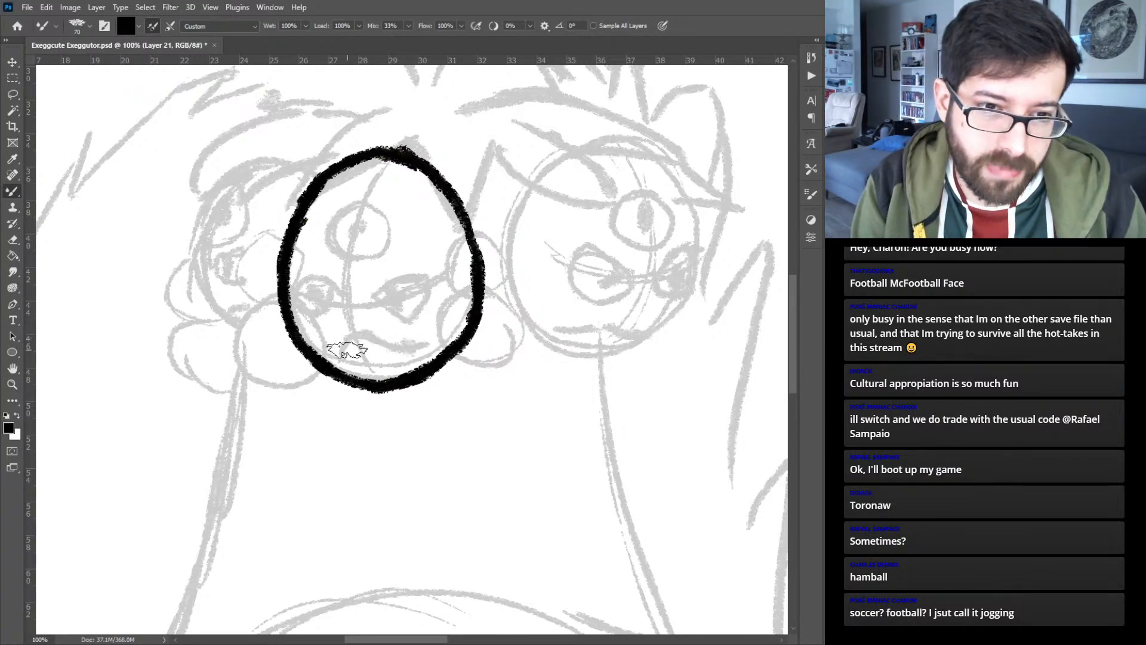
# - Ink the middle head's crooked mouth and its slanted right-hand eye with iris and pupil, checking the coloured reference design
pyautogui.moveTo(343, 364)
pyautogui.mouseDown()
pyautogui.moveTo(358, 331)
pyautogui.moveTo(380, 350)
pyautogui.moveTo(416, 352)
pyautogui.mouseUp()
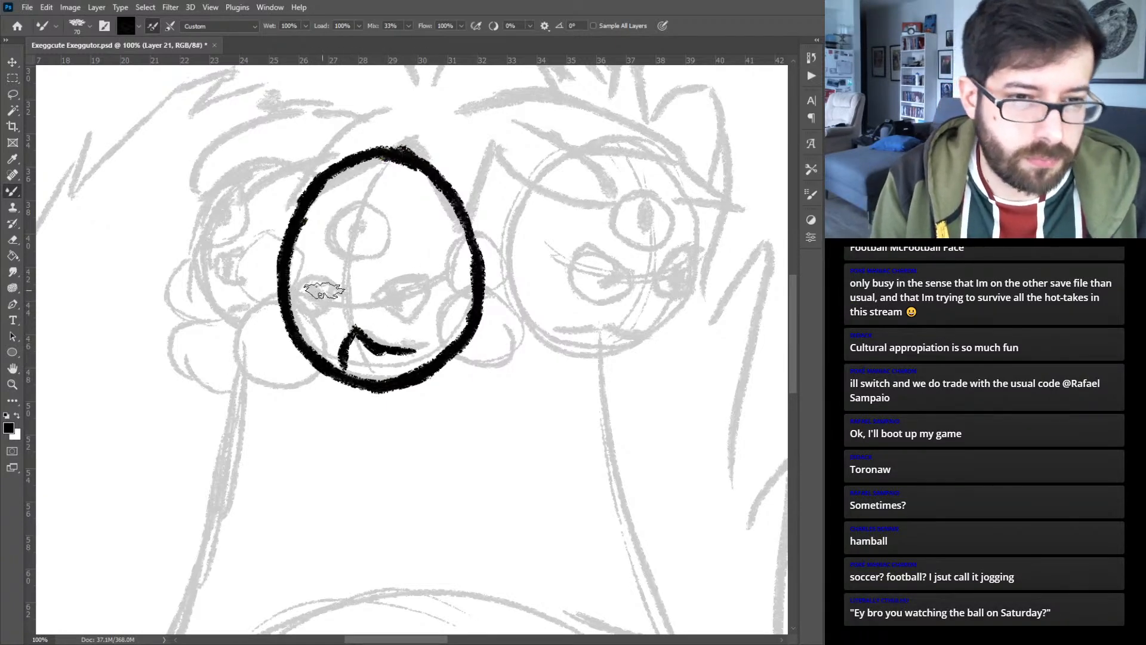
pyautogui.moveTo(377, 301); pyautogui.dragTo(436, 278)
pyautogui.moveTo(384, 310)
pyautogui.mouseDown()
pyautogui.moveTo(423, 303)
pyautogui.moveTo(410, 318)
pyautogui.moveTo(430, 289)
pyautogui.moveTo(426, 304)
pyautogui.moveTo(399, 298)
pyautogui.mouseUp()
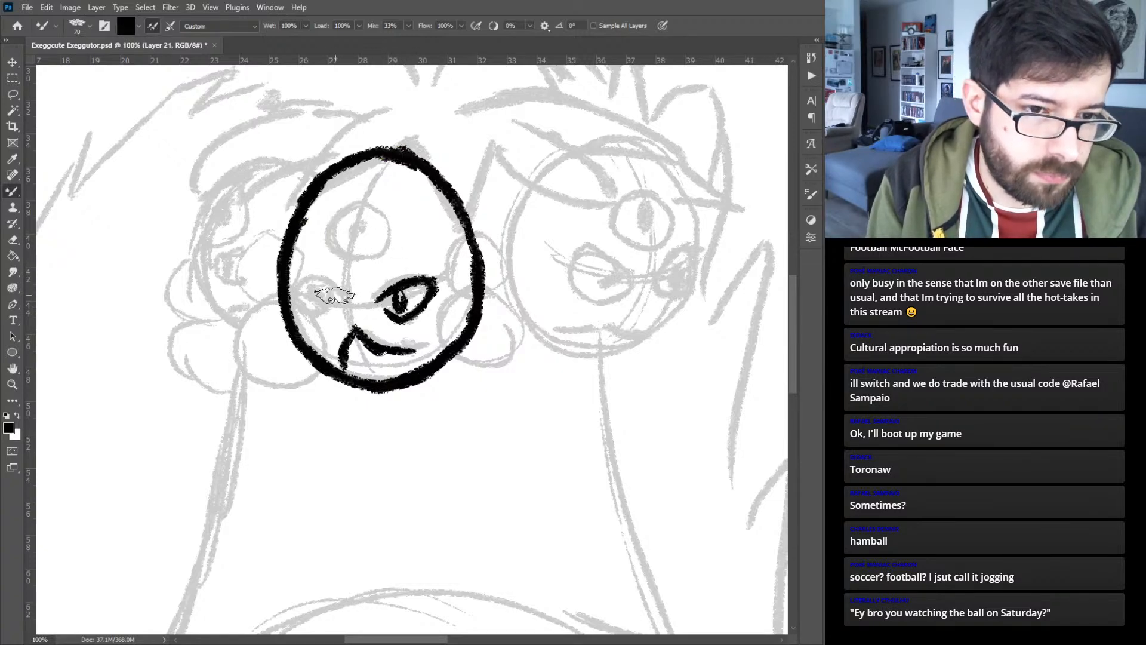
pyautogui.hotkey('ctrl', 'z')
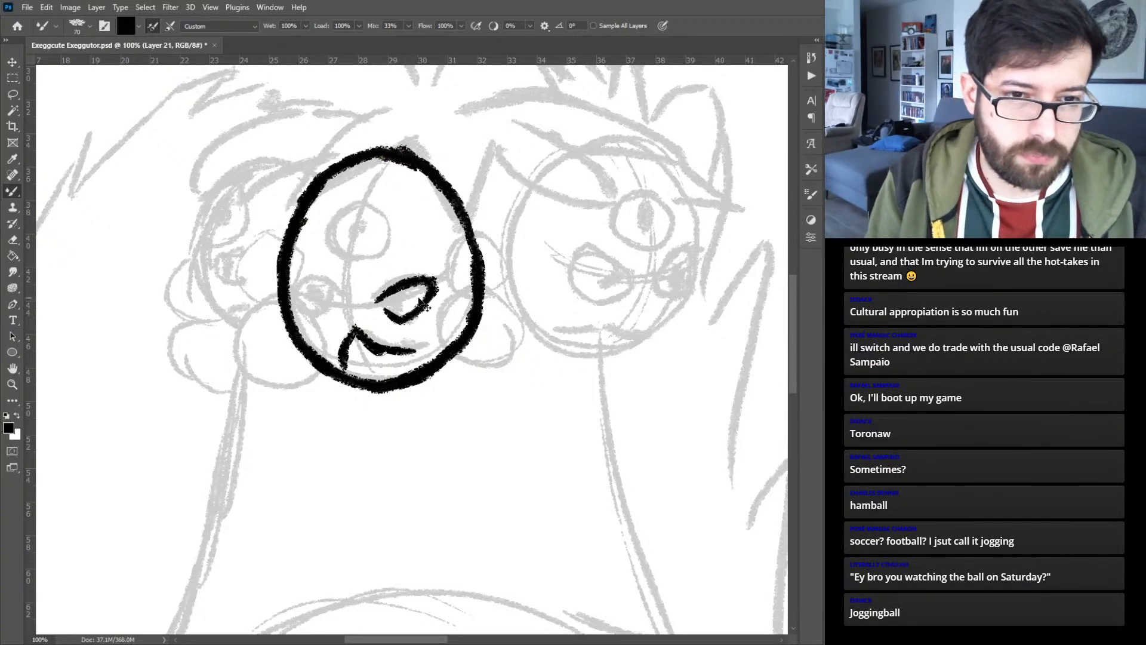
pyautogui.moveTo(664, 428); pyautogui.dragTo(317, 323)
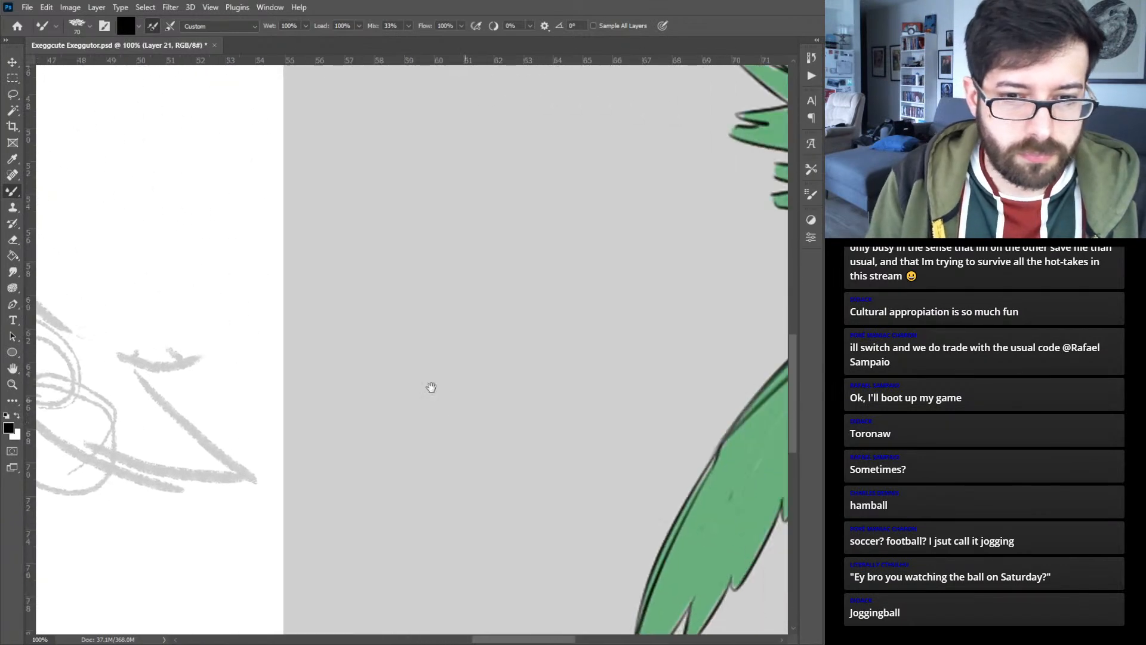
pyautogui.moveTo(453, 397); pyautogui.dragTo(97, 373)
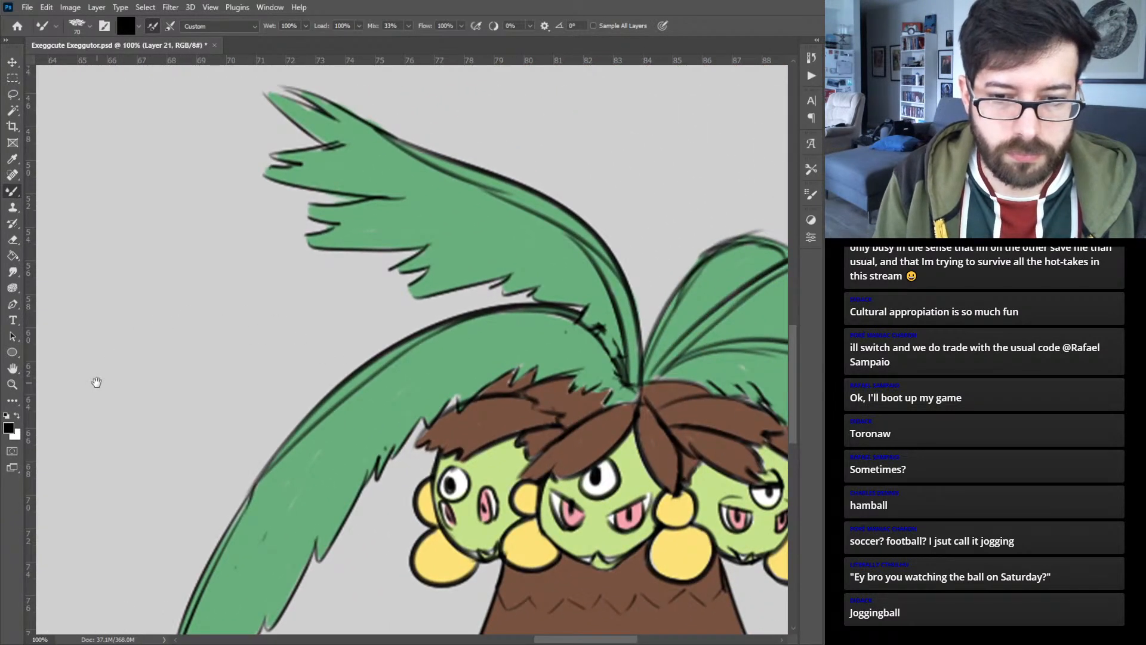
pyautogui.moveTo(198, 291); pyautogui.dragTo(650, 455)
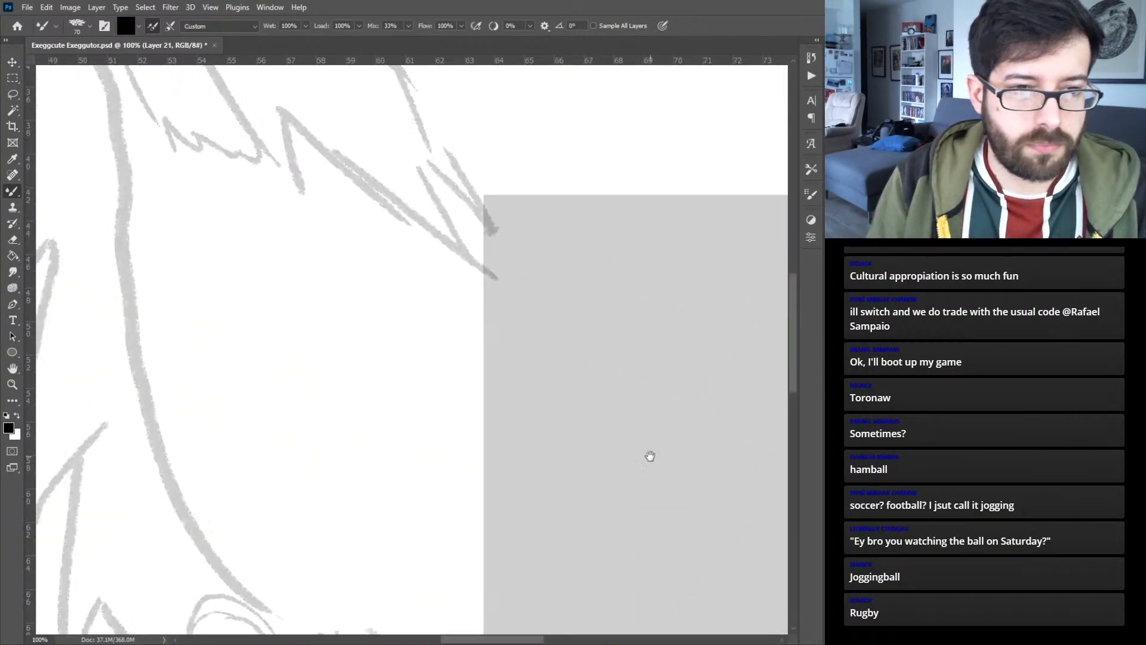
pyautogui.moveTo(455, 367); pyautogui.dragTo(556, 286)
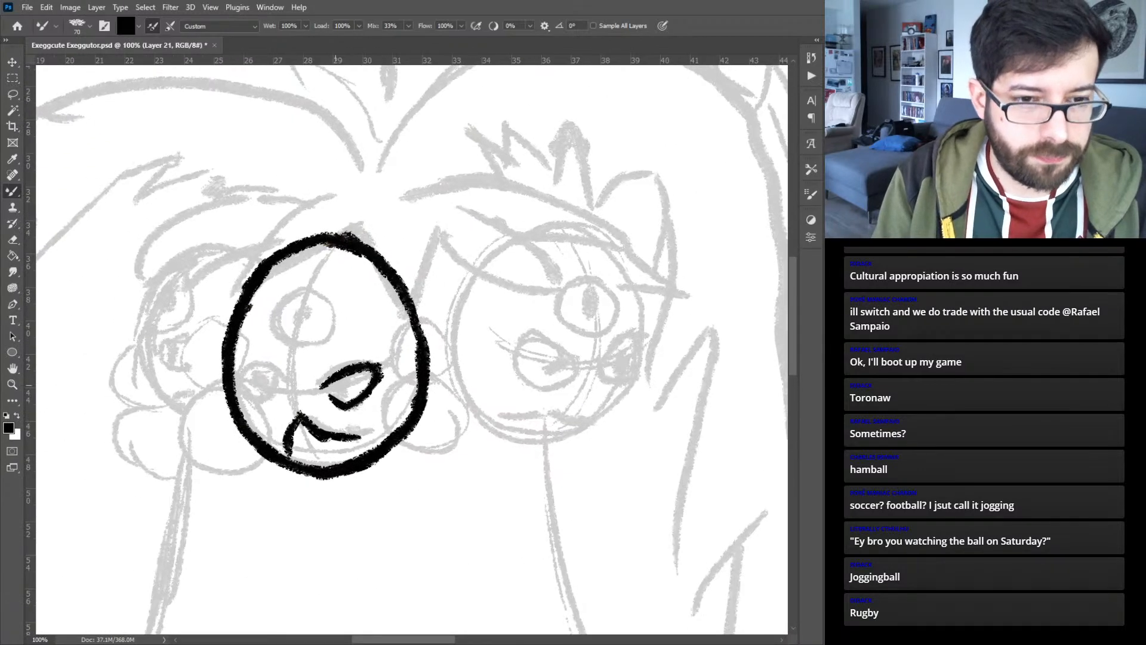
pyautogui.moveTo(353, 384)
pyautogui.mouseDown()
pyautogui.moveTo(365, 395)
pyautogui.moveTo(323, 387)
pyautogui.moveTo(343, 380)
pyautogui.mouseUp()
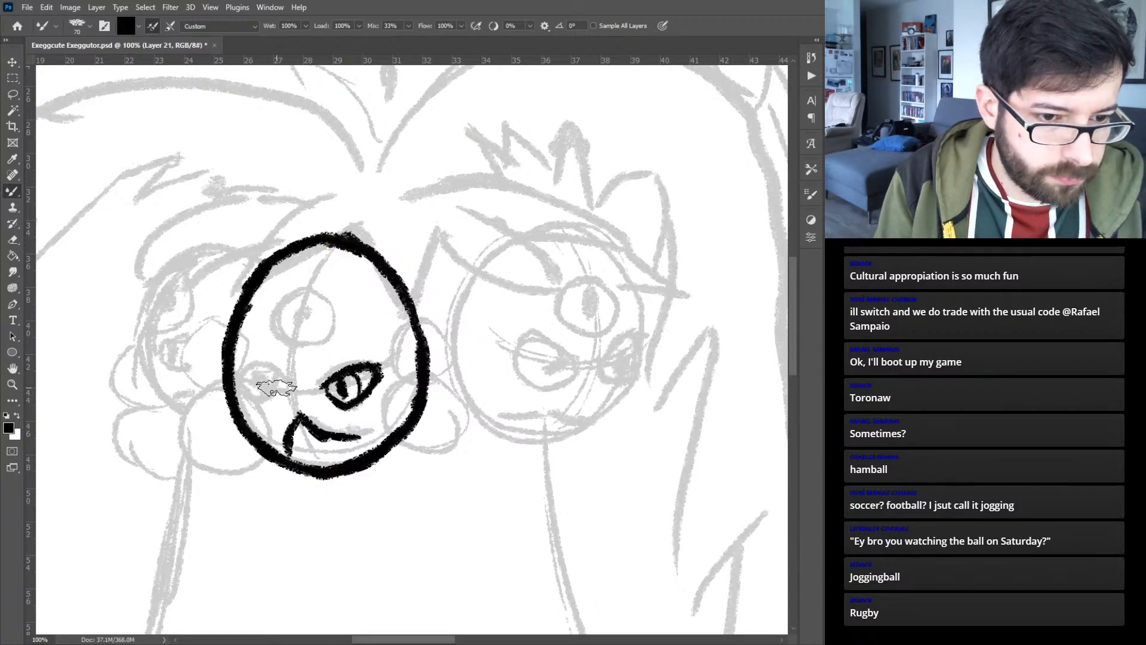
# - Ink the middle head's slanted left-hand eye and a round third eye with a small pupil on its forehead
pyautogui.moveTo(276, 388); pyautogui.dragTo(268, 398)
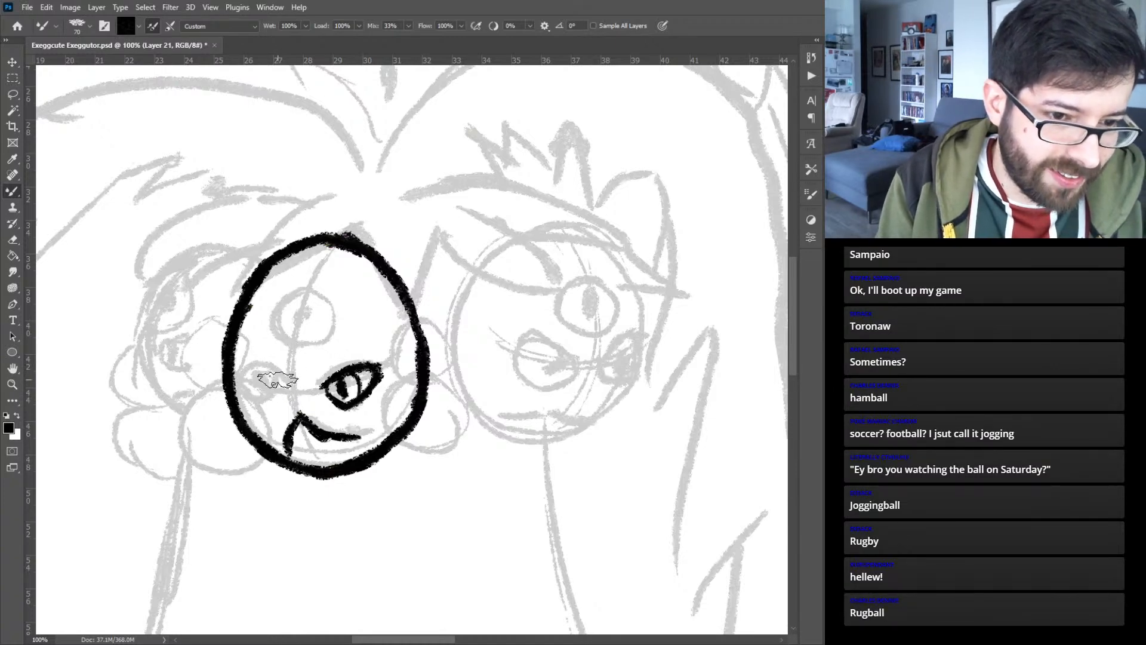
pyautogui.moveTo(276, 382)
pyautogui.mouseDown()
pyautogui.moveTo(239, 369)
pyautogui.moveTo(233, 381)
pyautogui.moveTo(254, 408)
pyautogui.moveTo(290, 380)
pyautogui.moveTo(278, 400)
pyautogui.moveTo(234, 384)
pyautogui.moveTo(266, 387)
pyautogui.mouseUp()
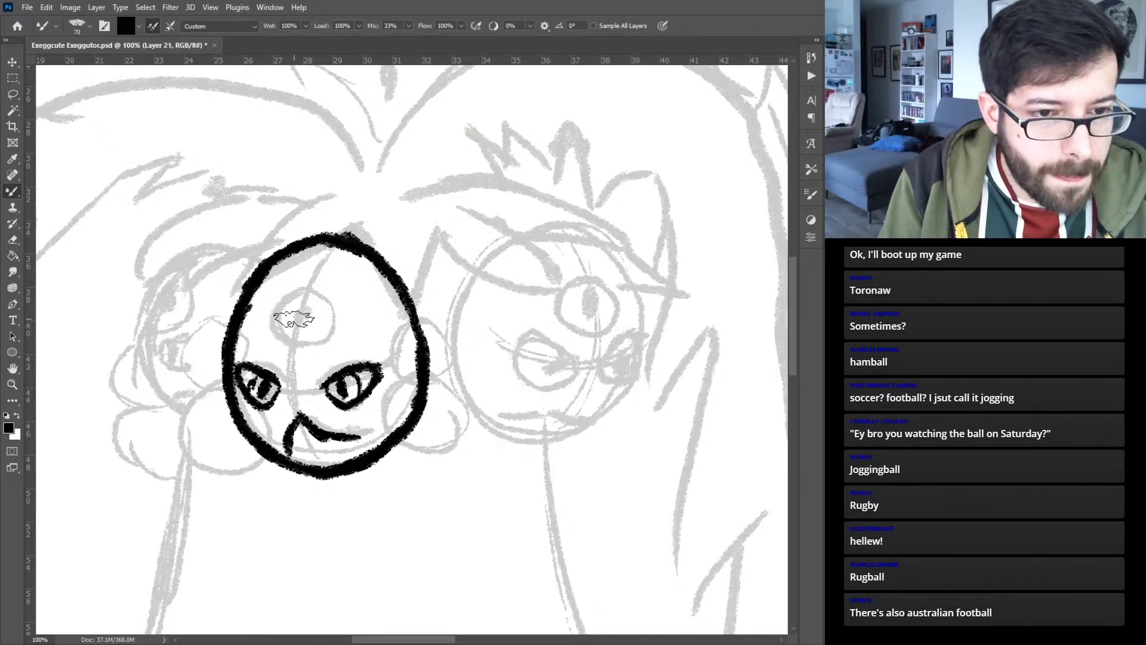
pyautogui.moveTo(313, 307)
pyautogui.mouseDown()
pyautogui.moveTo(281, 306)
pyautogui.moveTo(291, 332)
pyautogui.mouseUp()
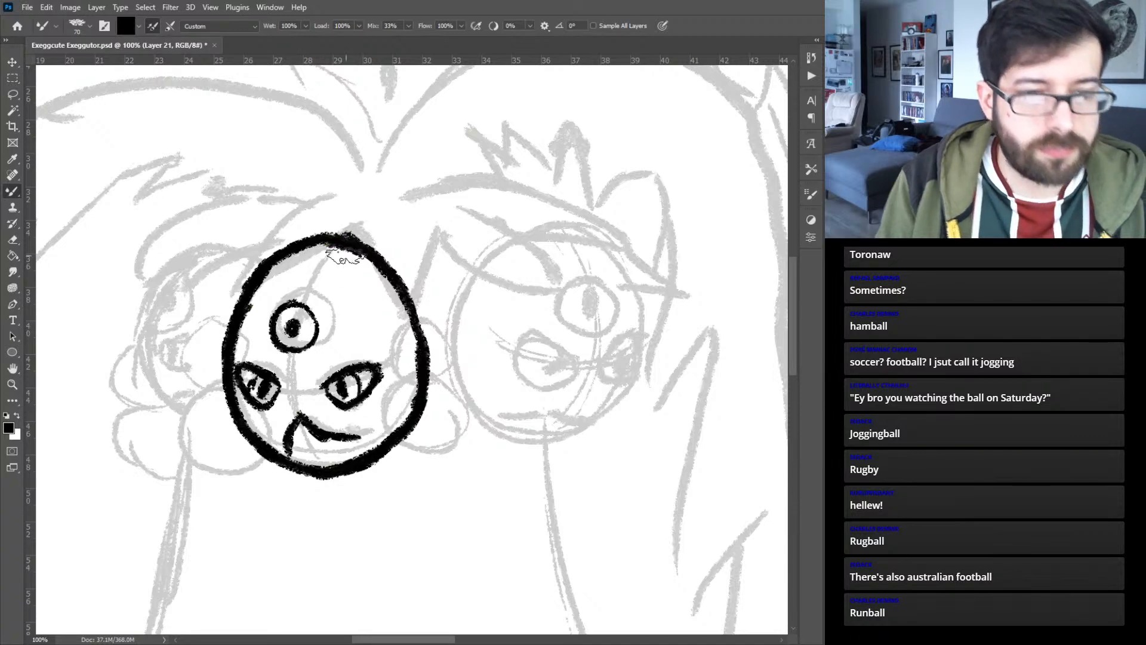
# - Add a new layer and ink the right head's wavy frown and egg-shaped outline in thick black strokes
pyautogui.hotkey('ctrl', 'shift', 'alt', 'n')
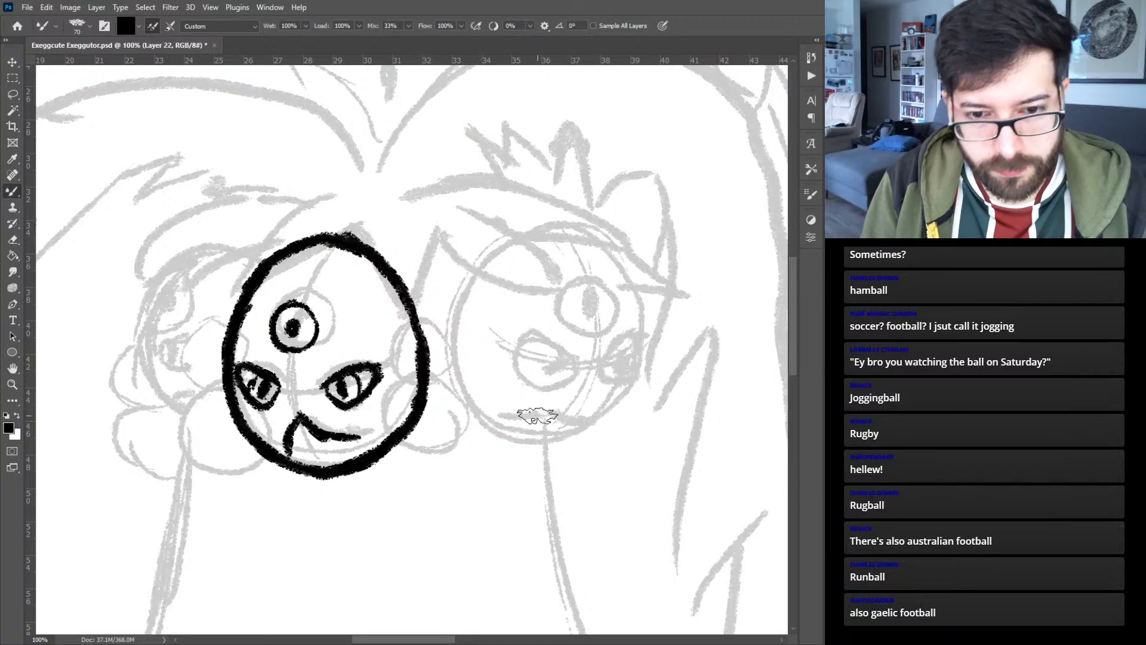
pyautogui.moveTo(500, 416)
pyautogui.mouseDown()
pyautogui.moveTo(600, 425)
pyautogui.moveTo(634, 394)
pyautogui.moveTo(643, 355)
pyautogui.mouseUp()
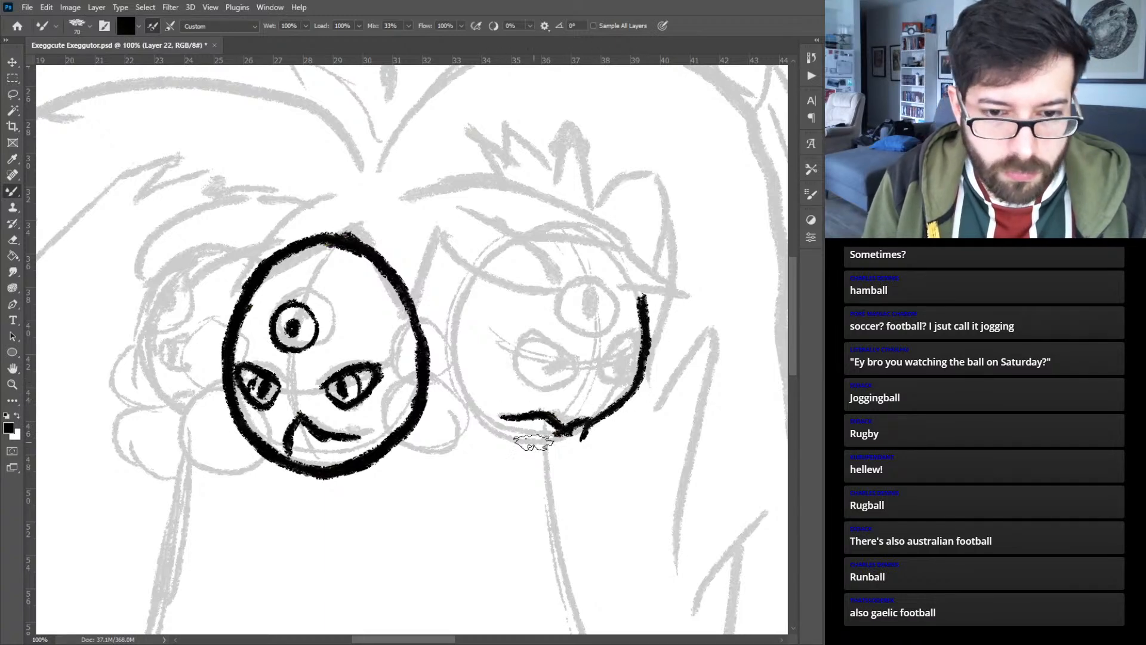
pyautogui.moveTo(582, 437)
pyautogui.mouseDown()
pyautogui.moveTo(521, 446)
pyautogui.moveTo(468, 398)
pyautogui.moveTo(497, 434)
pyautogui.moveTo(459, 366)
pyautogui.moveTo(474, 411)
pyautogui.moveTo(458, 359)
pyautogui.moveTo(477, 279)
pyautogui.mouseUp()
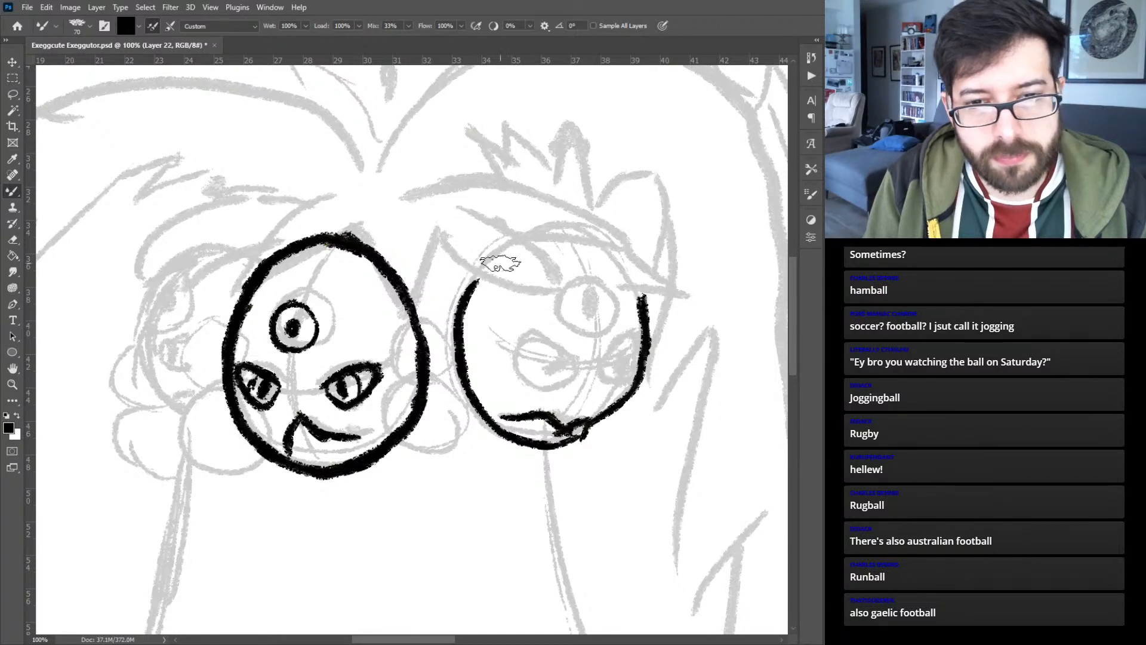
pyautogui.moveTo(643, 302)
pyautogui.mouseDown()
pyautogui.moveTo(600, 235)
pyautogui.moveTo(602, 247)
pyautogui.moveTo(556, 222)
pyautogui.mouseUp()
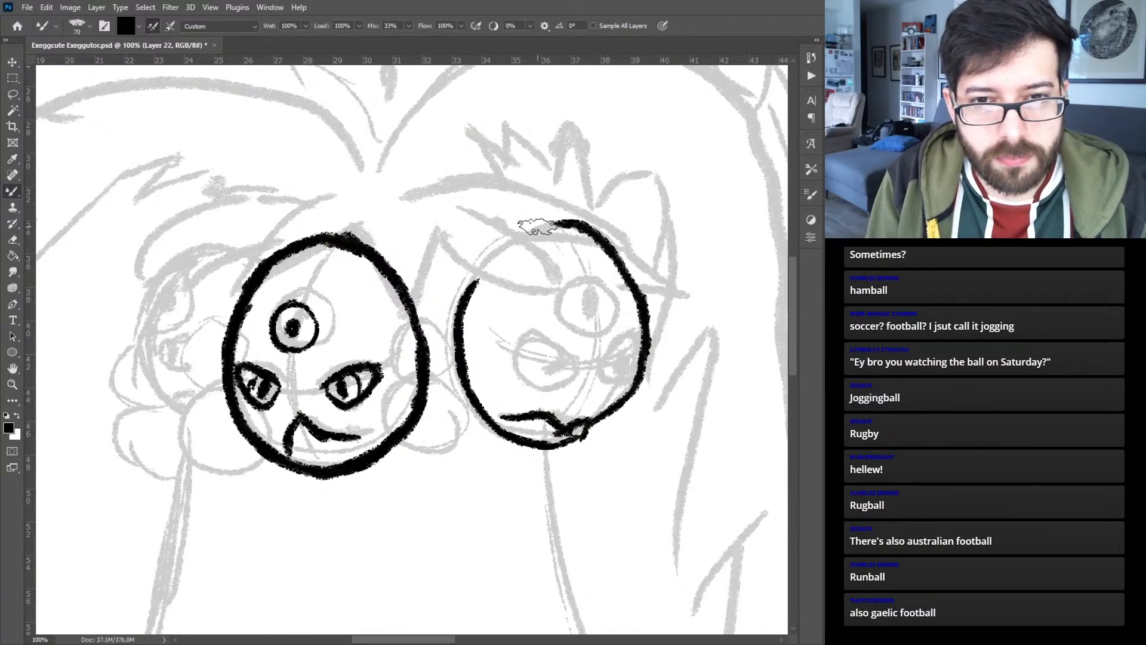
pyautogui.moveTo(474, 284)
pyautogui.mouseDown()
pyautogui.moveTo(531, 238)
pyautogui.moveTo(516, 239)
pyautogui.moveTo(564, 224)
pyautogui.mouseUp()
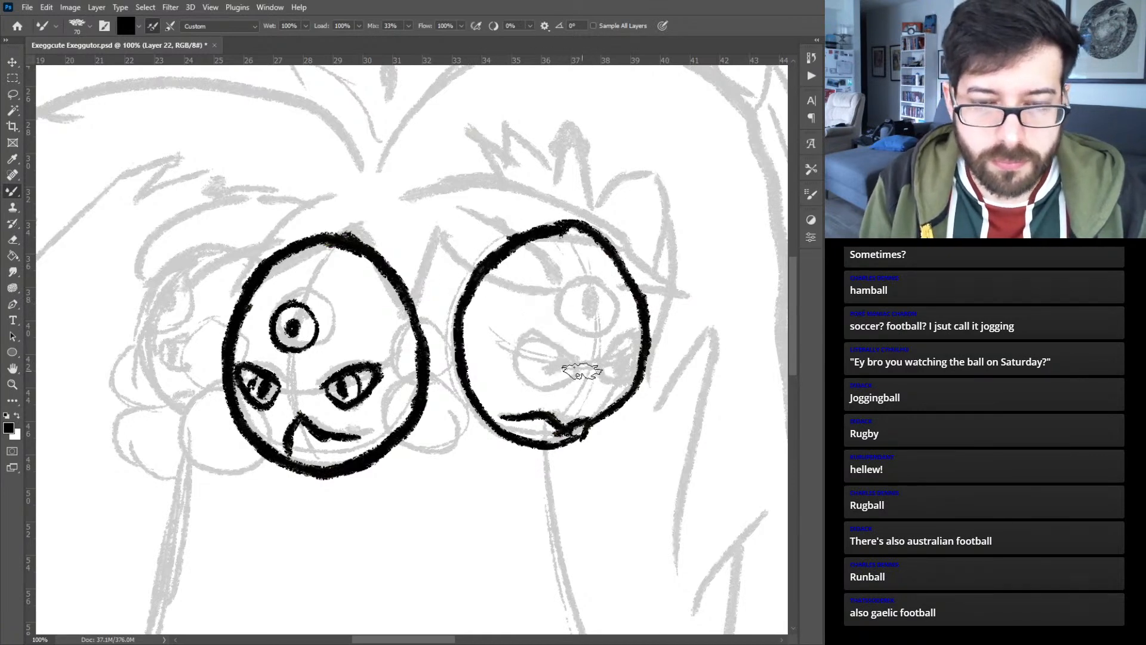
# - Ink two glaring, slanted eyes with irises and pupils on the right head, redoing the upper lid of the larger eye
pyautogui.moveTo(582, 371); pyautogui.dragTo(505, 340)
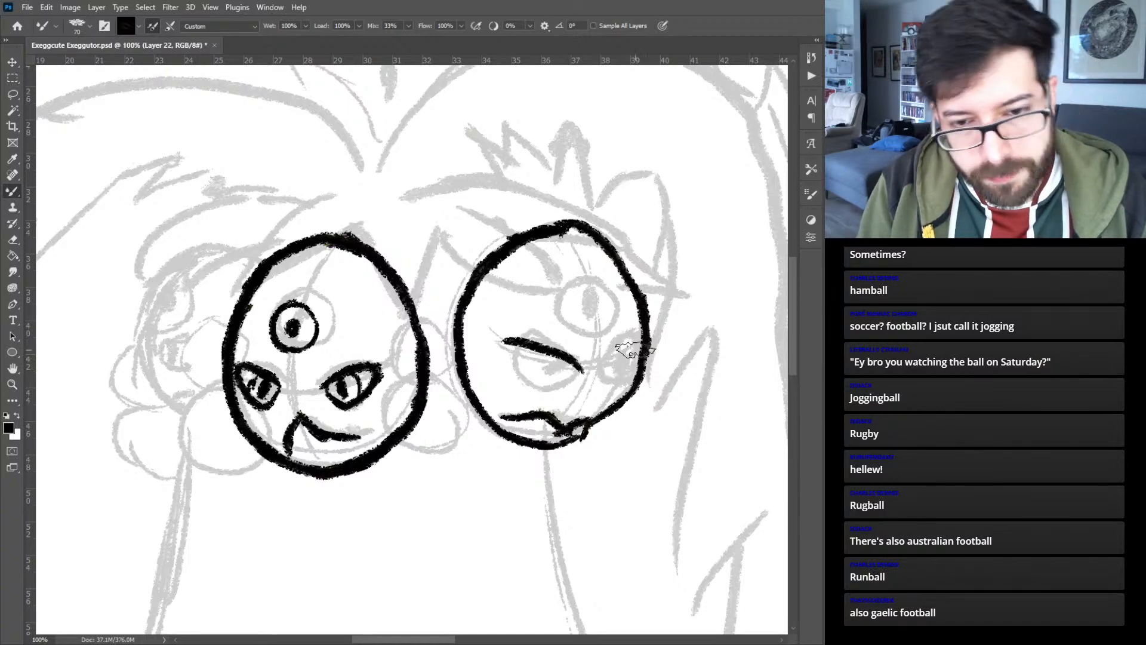
pyautogui.hotkey('ctrl', 'z')
pyautogui.hotkey('ctrl', 'z')
pyautogui.moveTo(580, 366)
pyautogui.mouseDown()
pyautogui.moveTo(528, 344)
pyautogui.moveTo(499, 352)
pyautogui.moveTo(522, 382)
pyautogui.moveTo(561, 381)
pyautogui.moveTo(541, 386)
pyautogui.moveTo(558, 378)
pyautogui.moveTo(519, 366)
pyautogui.moveTo(541, 385)
pyautogui.moveTo(555, 365)
pyautogui.mouseUp()
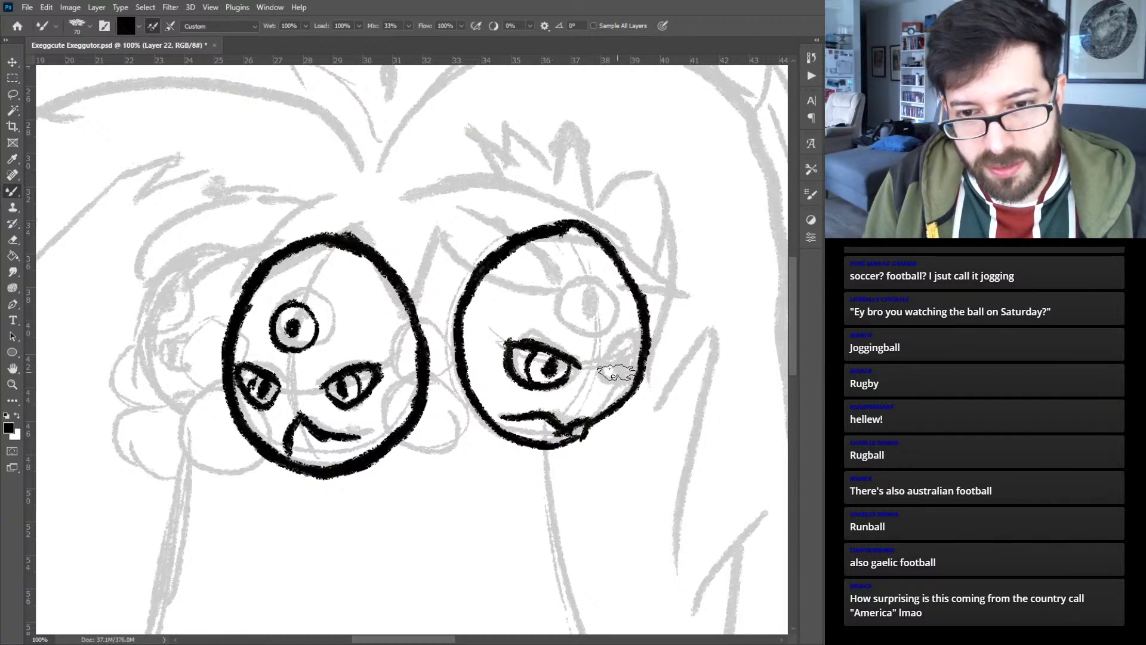
pyautogui.moveTo(642, 345)
pyautogui.mouseDown()
pyautogui.moveTo(600, 371)
pyautogui.moveTo(628, 381)
pyautogui.mouseUp()
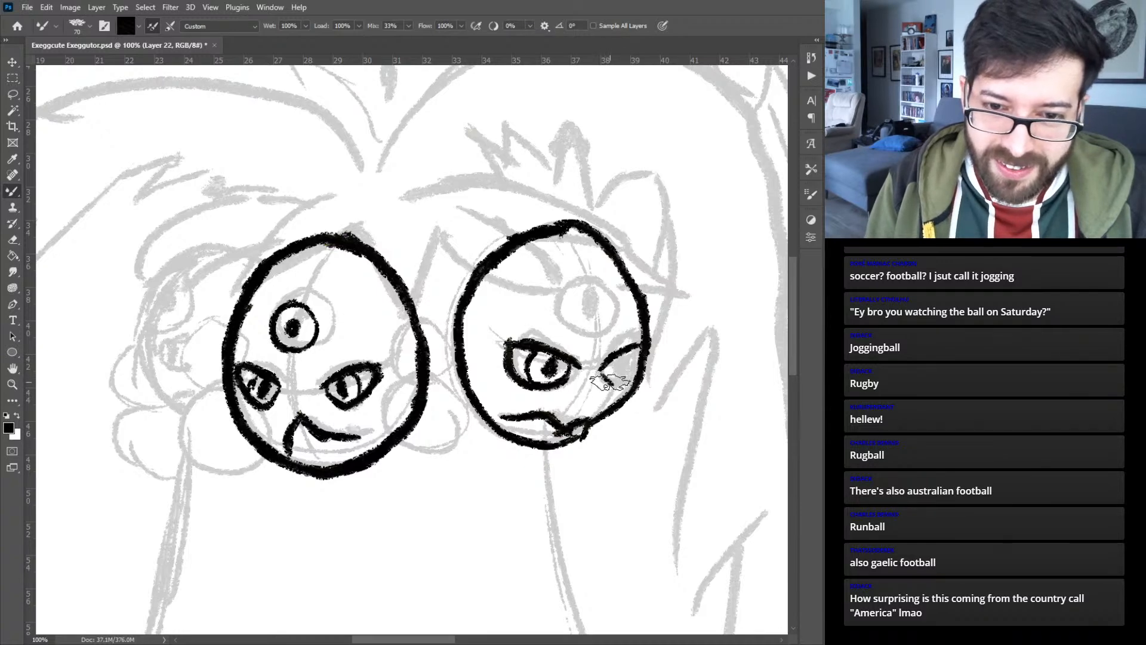
pyautogui.moveTo(615, 386)
pyautogui.mouseDown()
pyautogui.moveTo(628, 358)
pyautogui.moveTo(636, 376)
pyautogui.mouseUp()
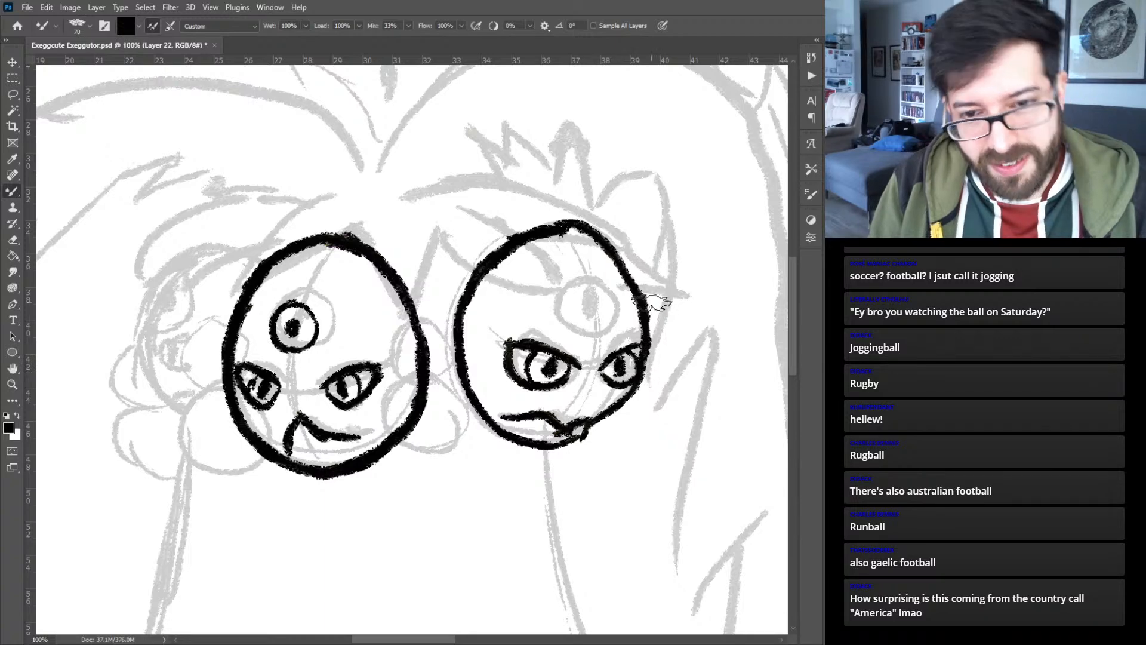
# - Ink a round third eye with a dark pupil on the right head's forehead, undoing unsatisfactory strokes
pyautogui.moveTo(599, 297)
pyautogui.mouseDown()
pyautogui.moveTo(583, 287)
pyautogui.moveTo(576, 312)
pyautogui.moveTo(612, 282)
pyautogui.moveTo(573, 319)
pyautogui.moveTo(615, 323)
pyautogui.moveTo(593, 289)
pyautogui.moveTo(570, 316)
pyautogui.moveTo(615, 308)
pyautogui.moveTo(598, 316)
pyautogui.mouseUp()
pyautogui.hotkey('ctrl', 'z')
pyautogui.hotkey('ctrl', 'z')
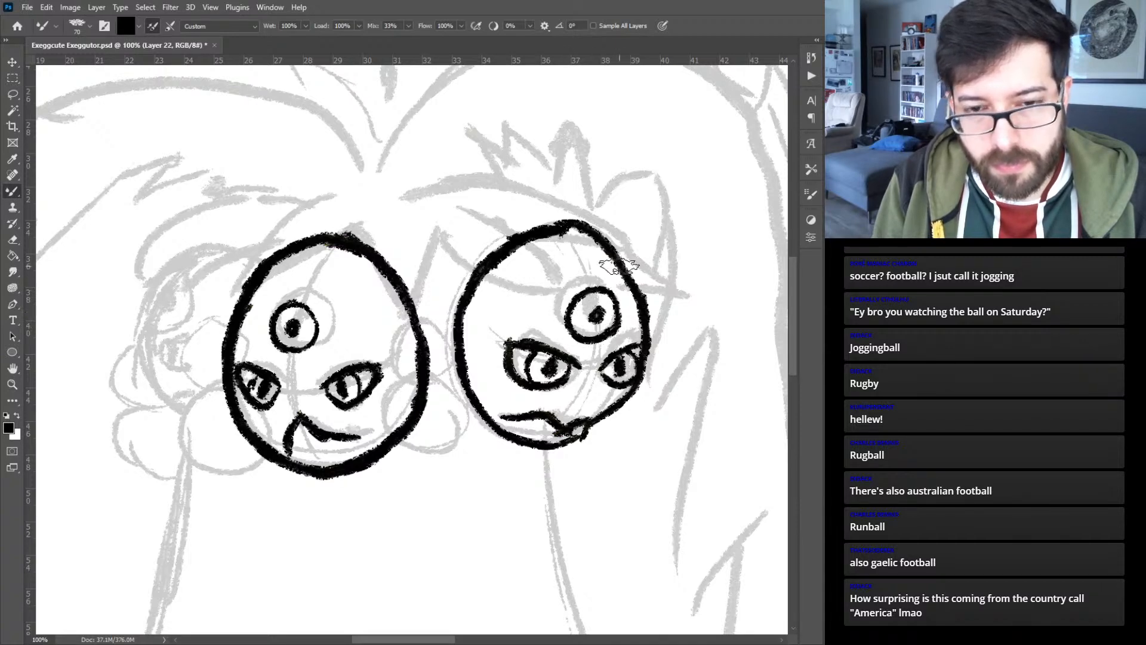
# - On a new layer, ink the left head's outline tucked behind the middle head, and scale it up to 129.6%
pyautogui.moveTo(179, 311); pyautogui.dragTo(574, 291)
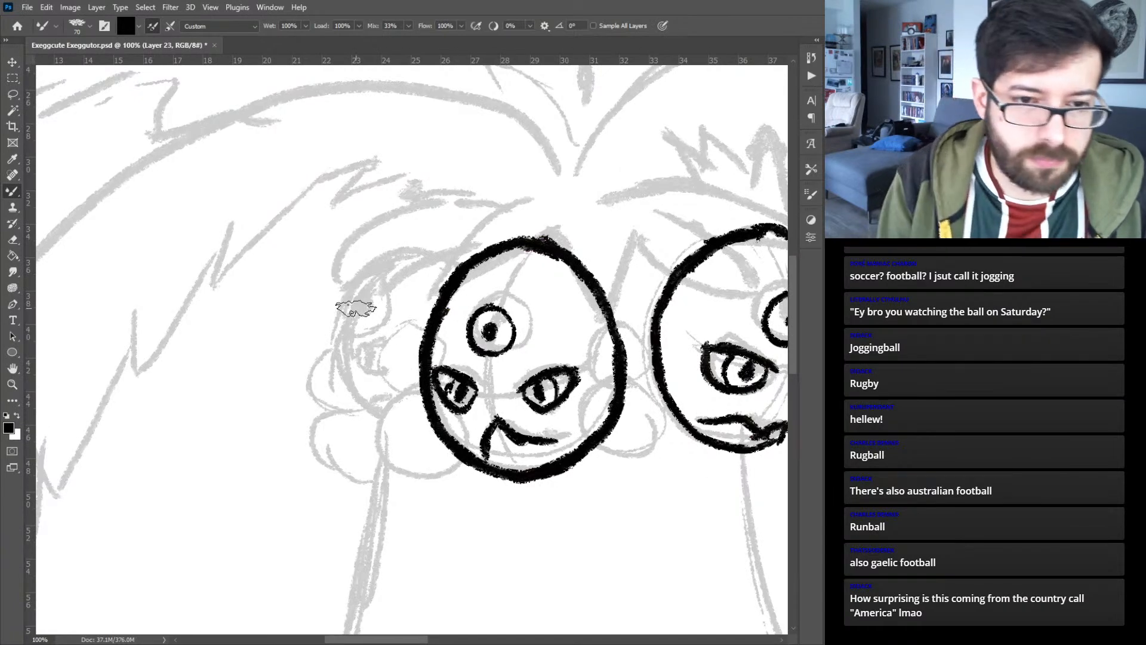
pyautogui.moveTo(425, 413)
pyautogui.mouseDown()
pyautogui.moveTo(397, 423)
pyautogui.moveTo(354, 407)
pyautogui.moveTo(388, 421)
pyautogui.moveTo(340, 374)
pyautogui.moveTo(367, 413)
pyautogui.moveTo(343, 321)
pyautogui.moveTo(346, 379)
pyautogui.moveTo(374, 268)
pyautogui.moveTo(346, 313)
pyautogui.moveTo(385, 260)
pyautogui.moveTo(461, 269)
pyautogui.mouseUp()
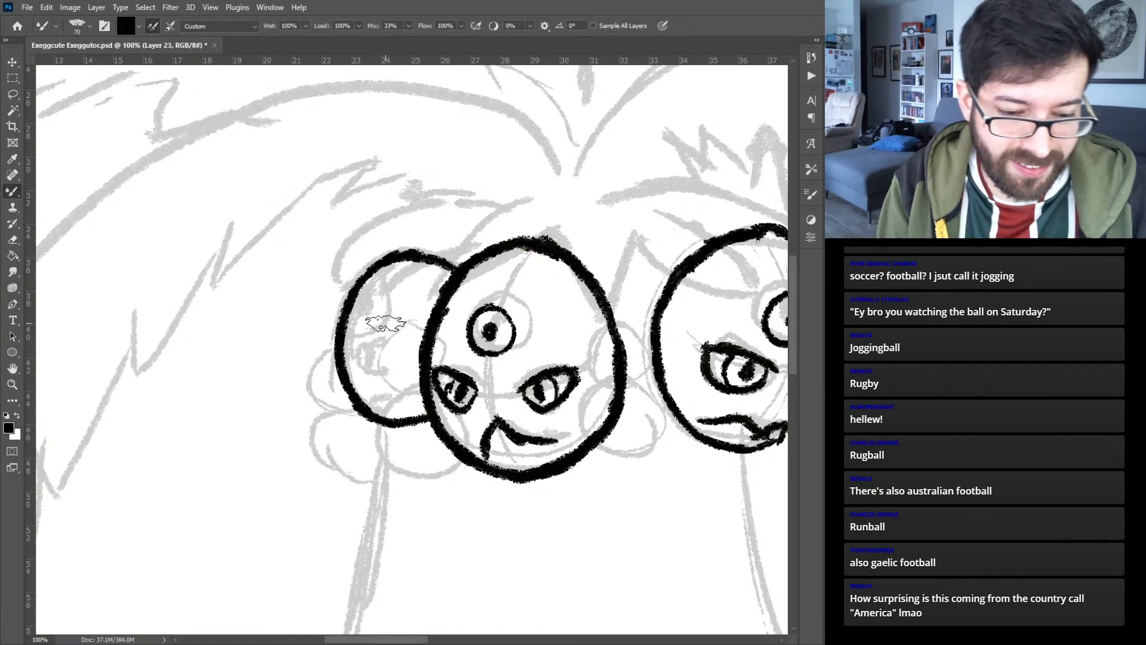
pyautogui.hotkey('ctrl', 't')
pyautogui.moveTo(333, 339); pyautogui.dragTo(303, 326)
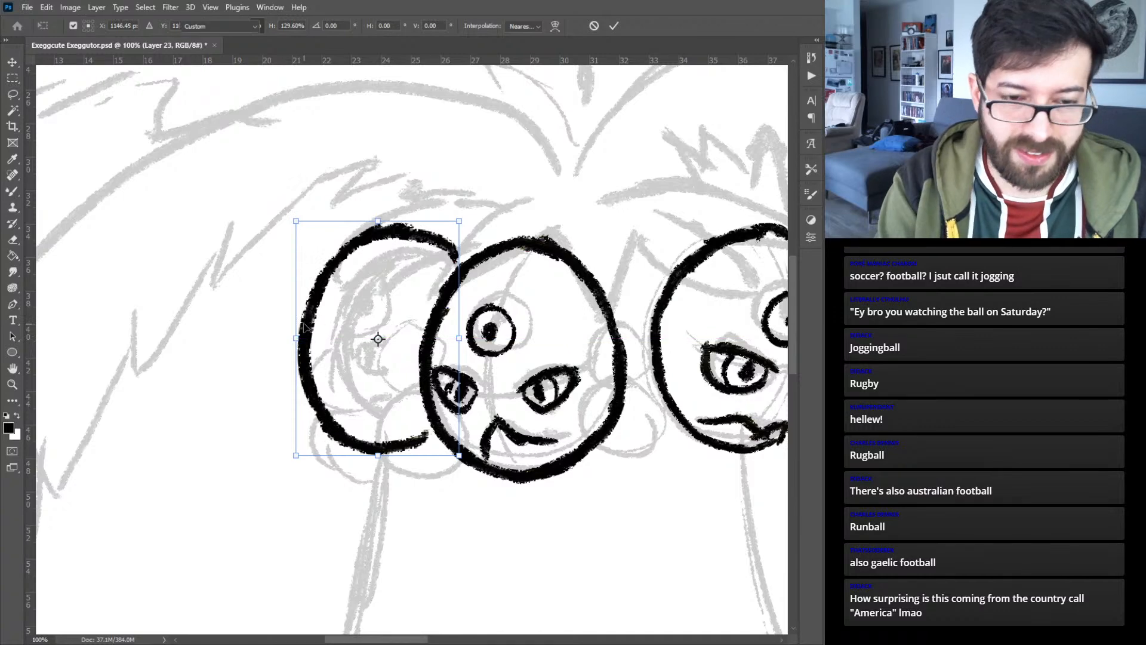
pyautogui.press('Return')
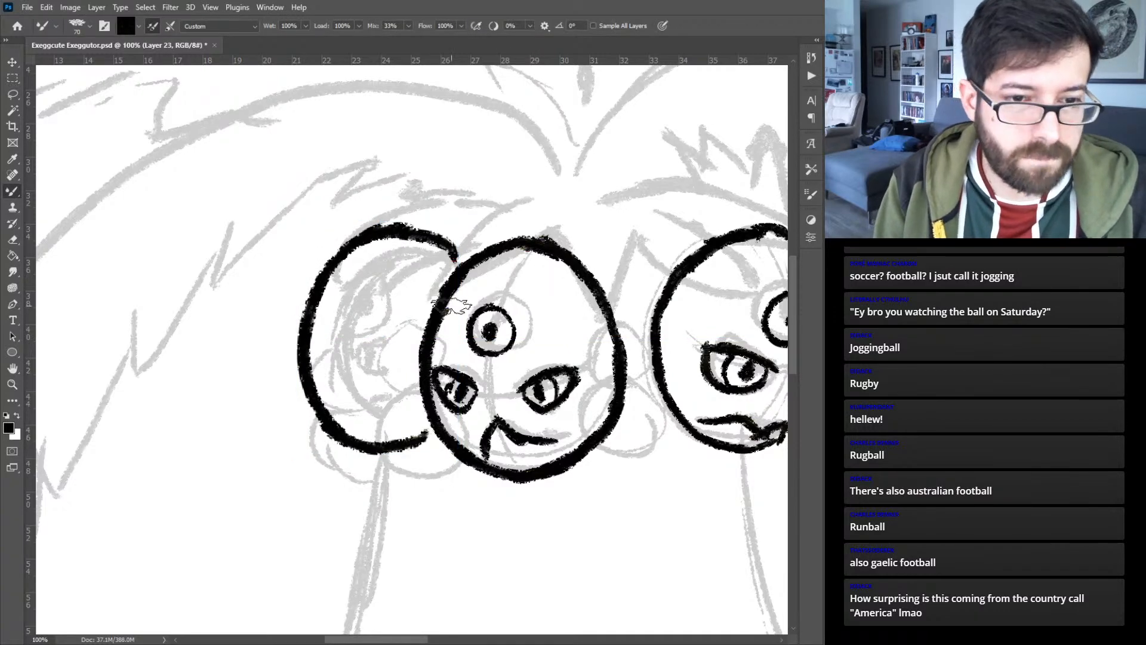
# - Ink the left head's round upper eye at its outer edge, a slanted eye below it, and a wavy mouth
pyautogui.moveTo(342, 259)
pyautogui.mouseDown()
pyautogui.moveTo(360, 277)
pyautogui.moveTo(338, 315)
pyautogui.moveTo(322, 285)
pyautogui.moveTo(341, 287)
pyautogui.moveTo(328, 285)
pyautogui.mouseUp()
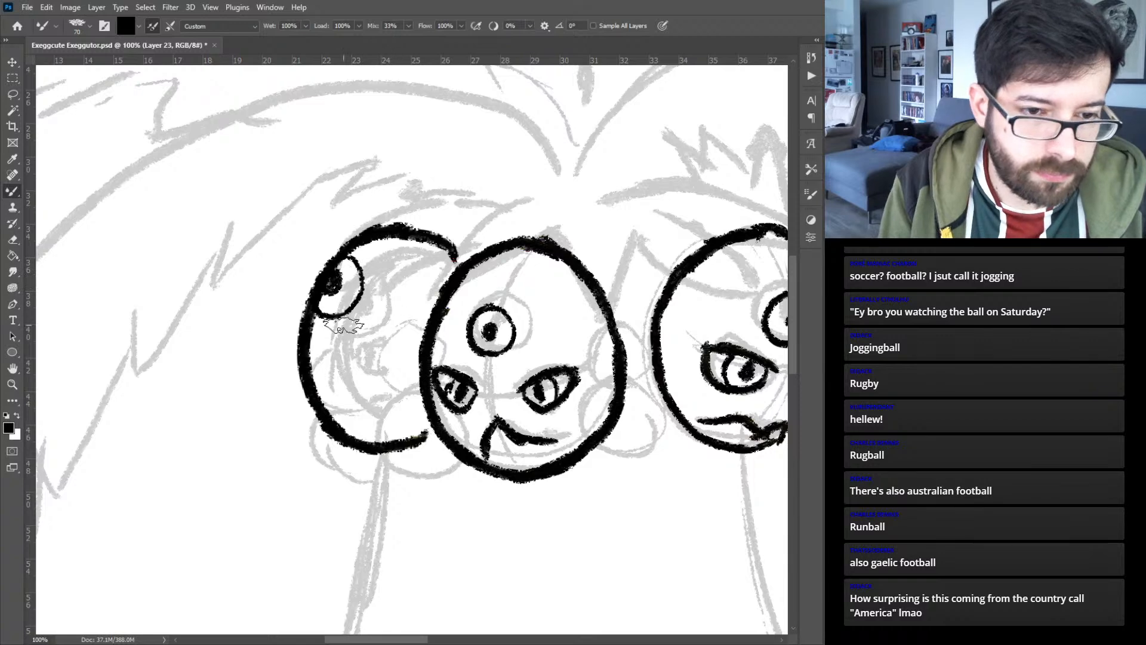
pyautogui.moveTo(327, 344); pyautogui.dragTo(396, 335)
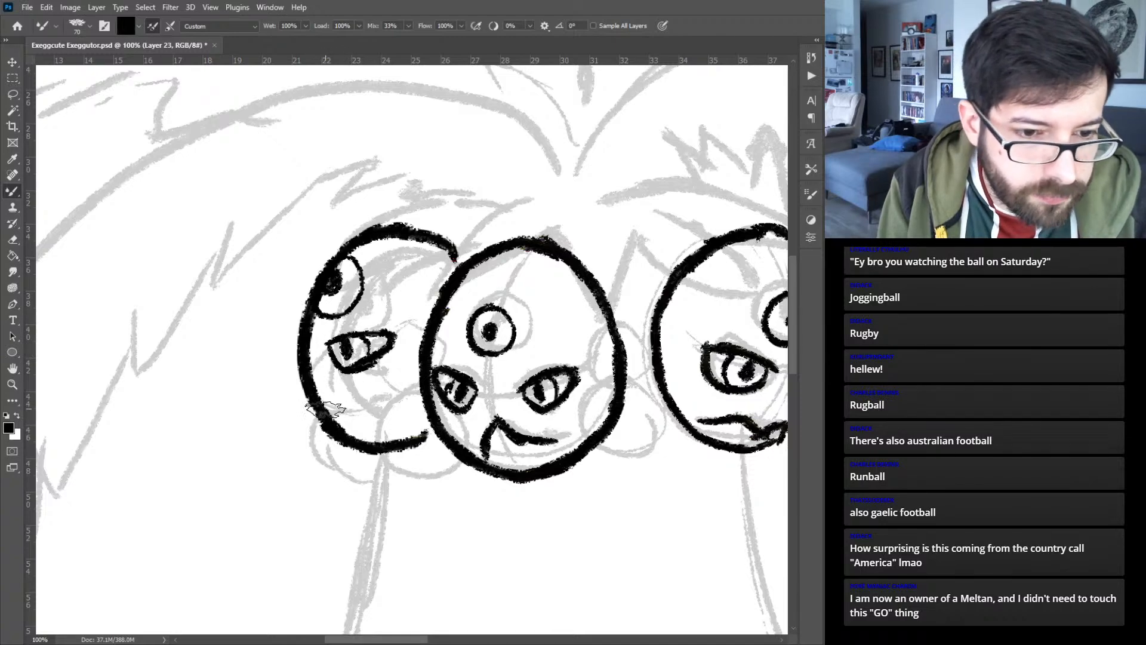
pyautogui.moveTo(325, 410)
pyautogui.mouseDown()
pyautogui.moveTo(391, 422)
pyautogui.moveTo(368, 418)
pyautogui.moveTo(412, 409)
pyautogui.mouseUp()
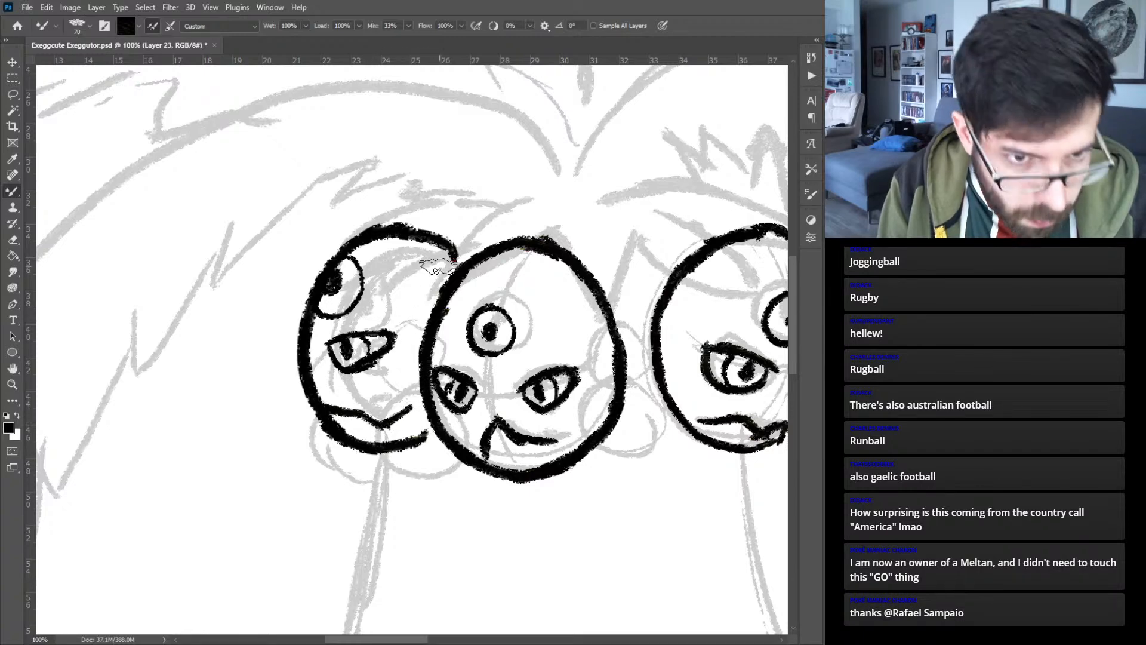
# - Scale the middle head up to 110.32% and nudge it slightly toward the left head
pyautogui.hotkey('ctrl', '0')
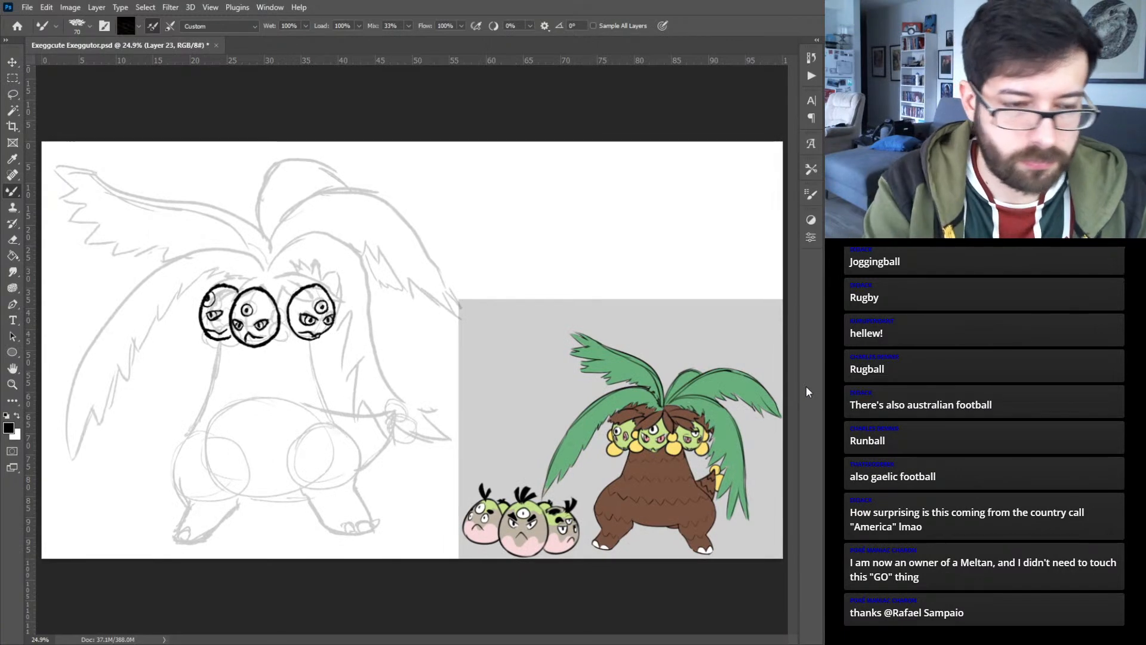
pyautogui.hotkey('ctrl', '+')
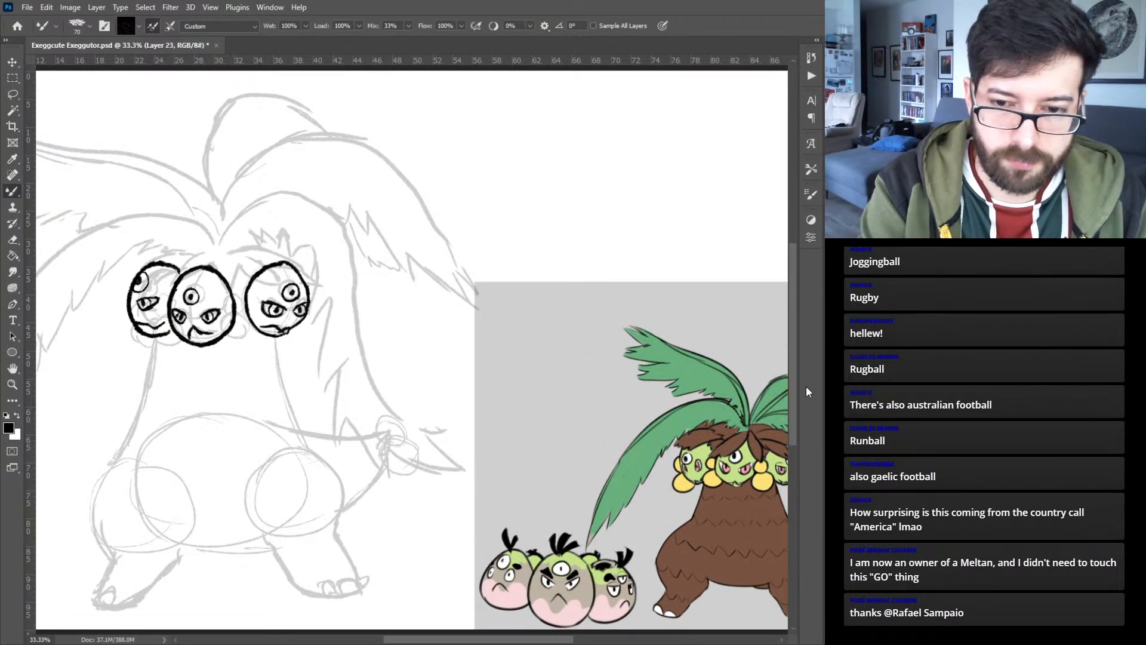
pyautogui.hotkey('ctrl', '+')
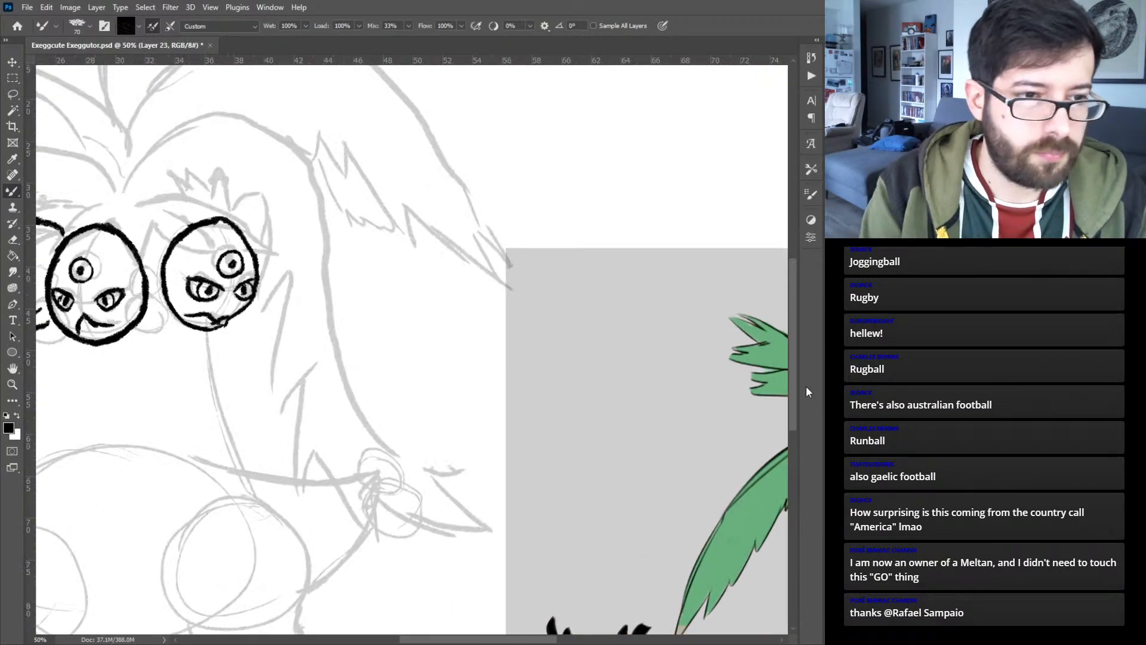
pyautogui.press('v')
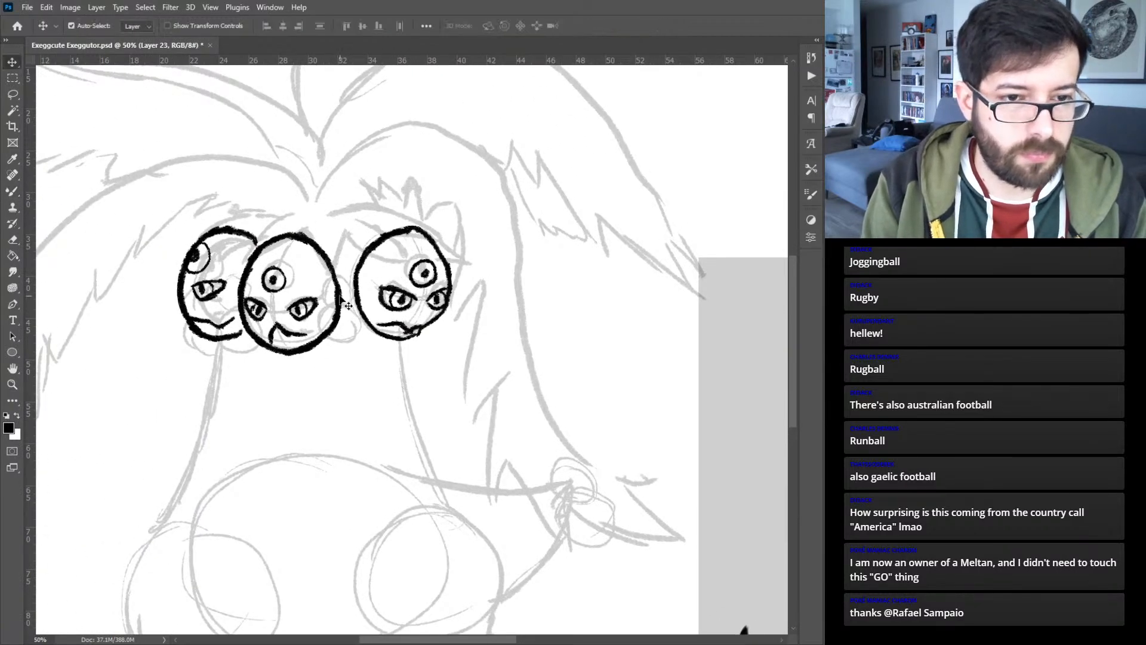
pyautogui.hotkey('ctrl', 't')
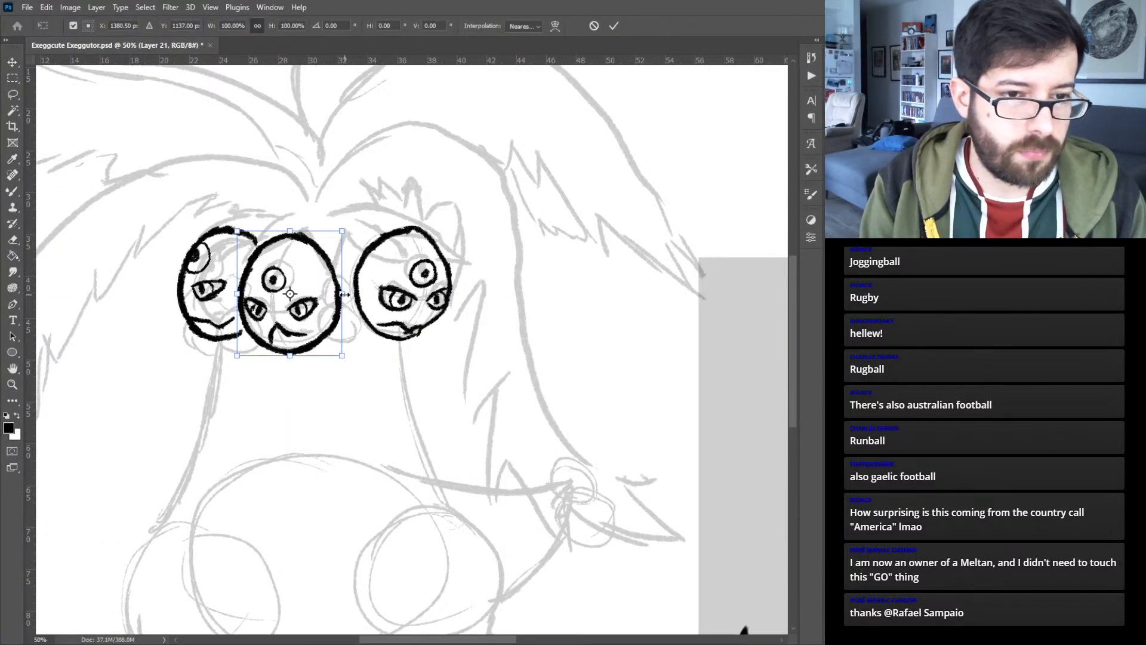
pyautogui.moveTo(345, 294); pyautogui.dragTo(353, 295)
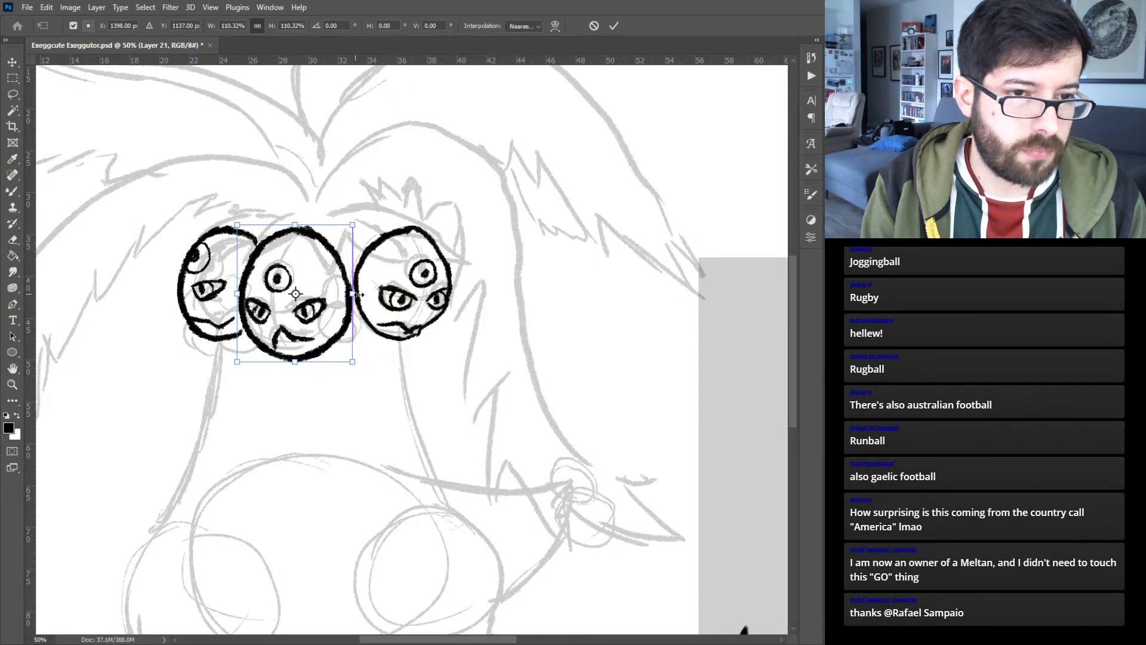
pyautogui.press('Left')
pyautogui.hotkey('shift', 'Left')
pyautogui.press('Left')
pyautogui.press('Right')
pyautogui.press('Right')
pyautogui.press('Right')
pyautogui.press('Right')
pyautogui.press('Right')
pyautogui.press('Right')
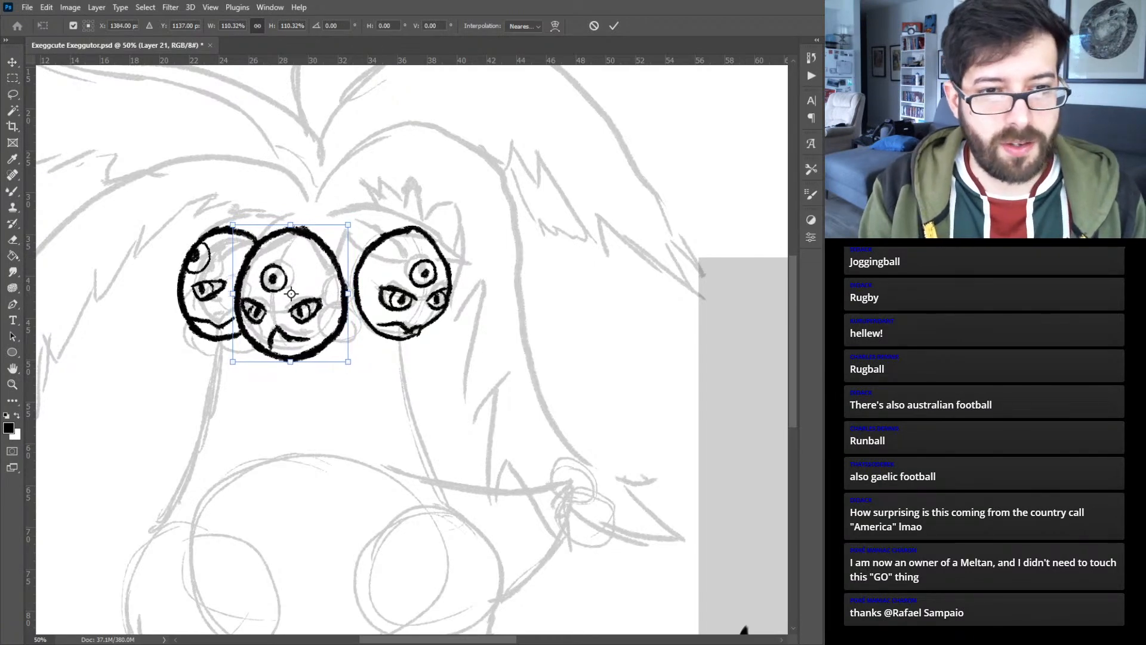
pyautogui.press('Return')
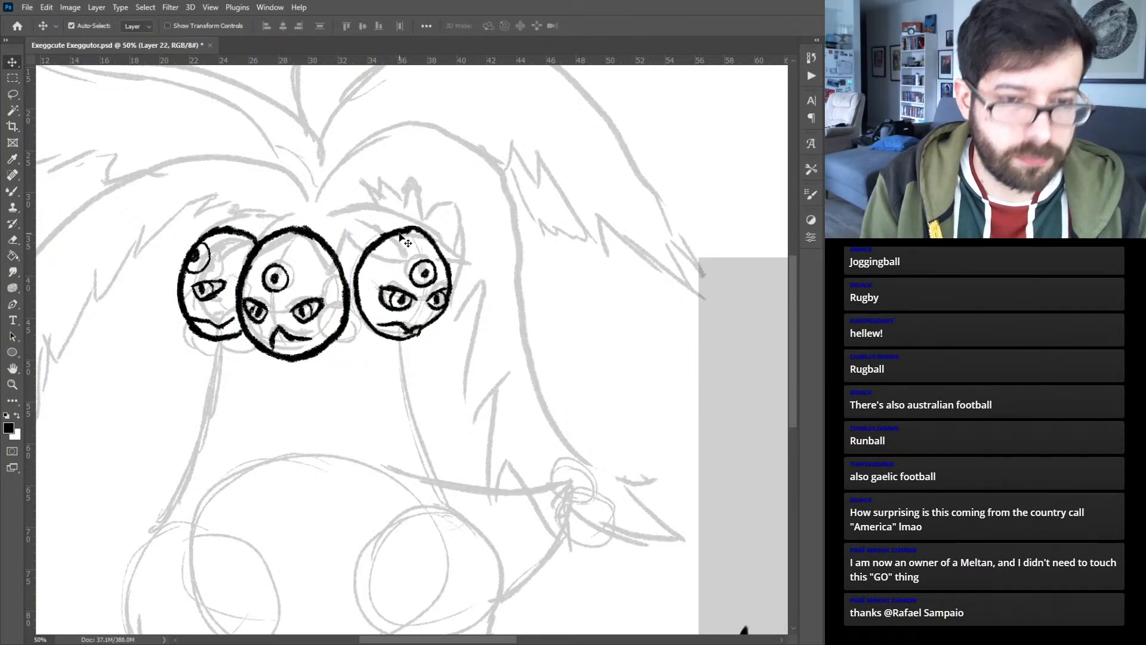
# - Enlarge the right head slightly, and shift the left head up and outward from the middle head
pyautogui.moveTo(401, 235); pyautogui.dragTo(391, 232)
pyautogui.hotkey('ctrl', 't')
pyautogui.moveTo(453, 285); pyautogui.dragTo(442, 246)
pyautogui.press('Return')
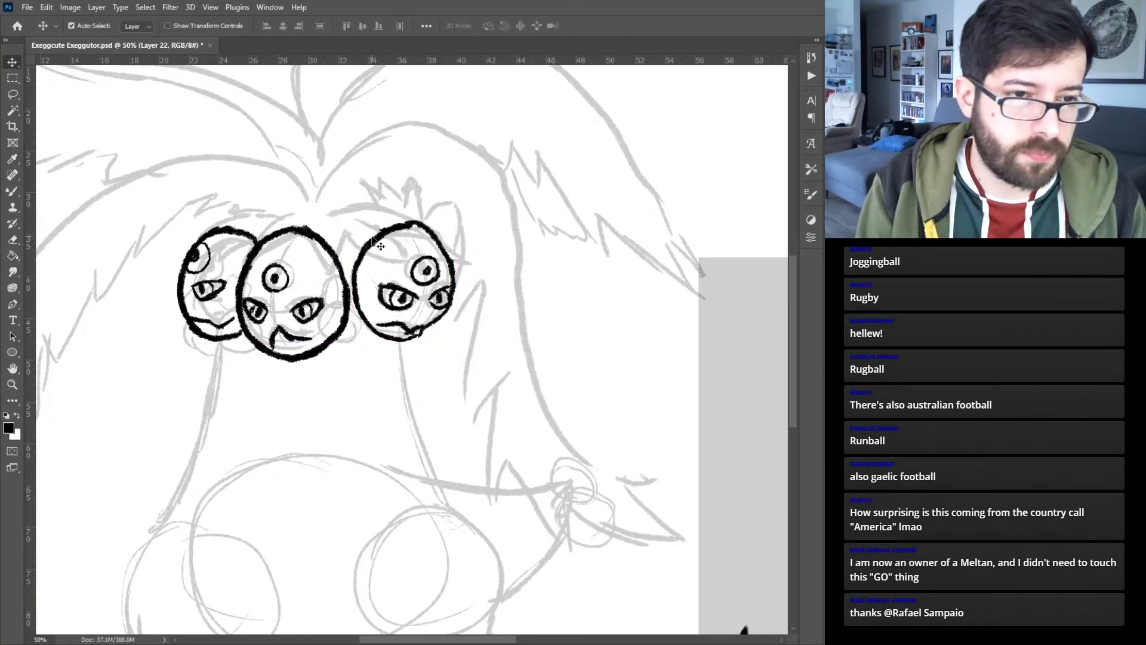
pyautogui.moveTo(231, 229); pyautogui.dragTo(224, 224)
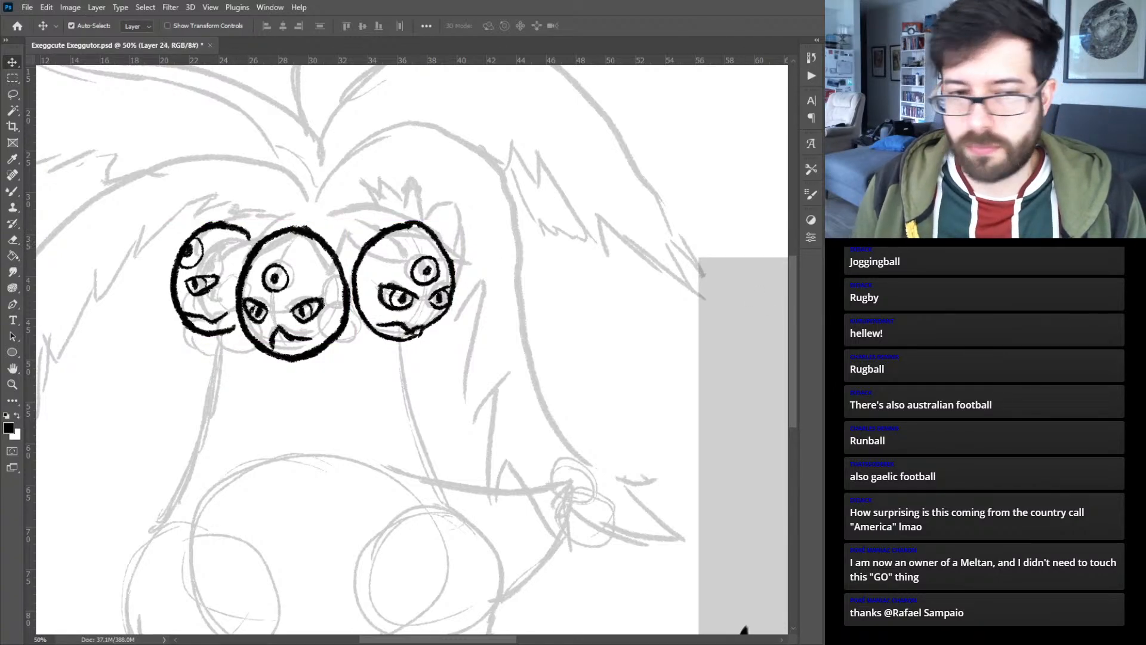
# - On a new layer, ink two stacked round fruits between the middle and right heads, undoing an unsatisfactory stroke
pyautogui.press('b')
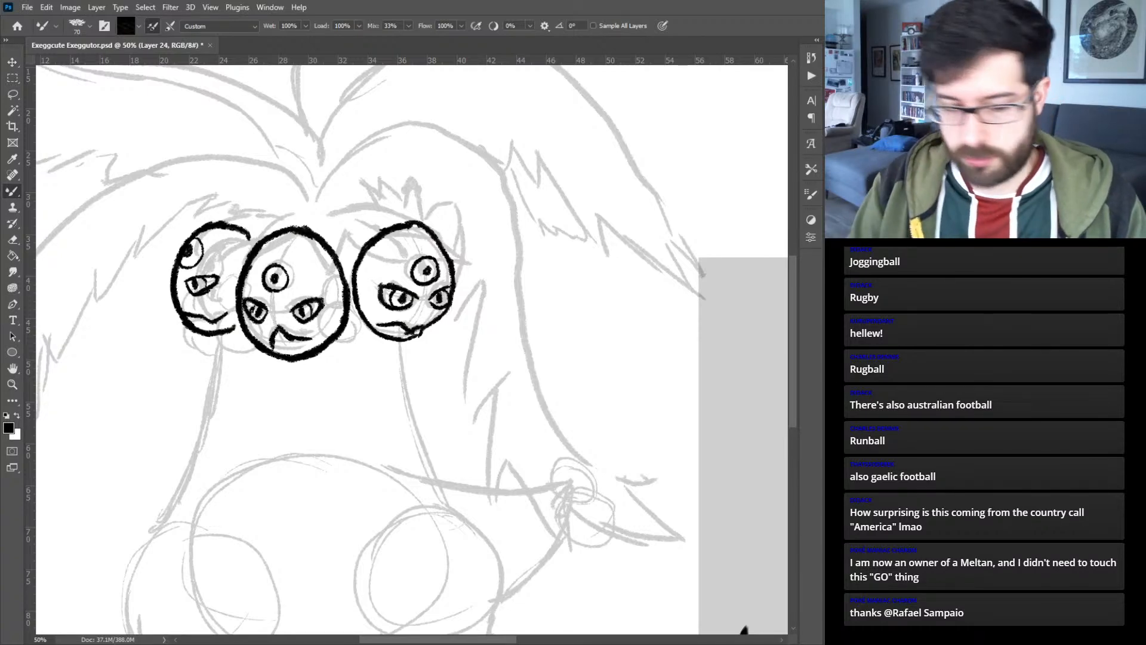
pyautogui.hotkey('ctrl', '+')
pyautogui.moveTo(257, 344); pyautogui.dragTo(437, 410)
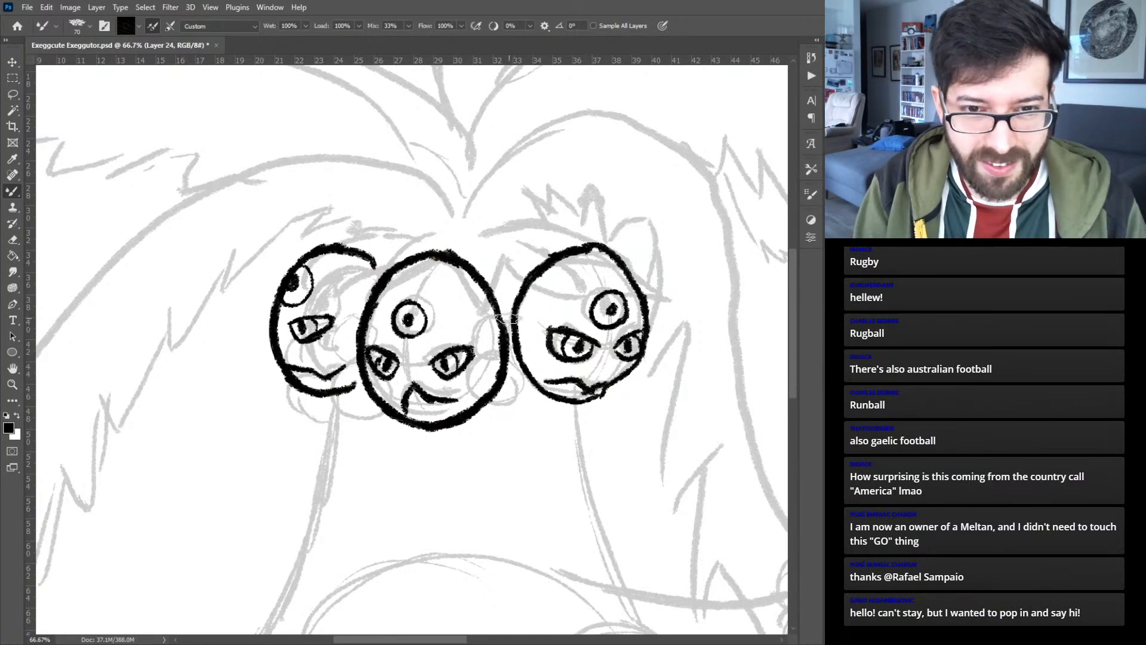
pyautogui.moveTo(507, 315)
pyautogui.mouseDown()
pyautogui.moveTo(514, 341)
pyautogui.moveTo(502, 315)
pyautogui.moveTo(482, 402)
pyautogui.moveTo(526, 374)
pyautogui.moveTo(531, 338)
pyautogui.moveTo(481, 387)
pyautogui.moveTo(538, 391)
pyautogui.moveTo(520, 352)
pyautogui.mouseUp()
pyautogui.hotkey('ctrl', 'z')
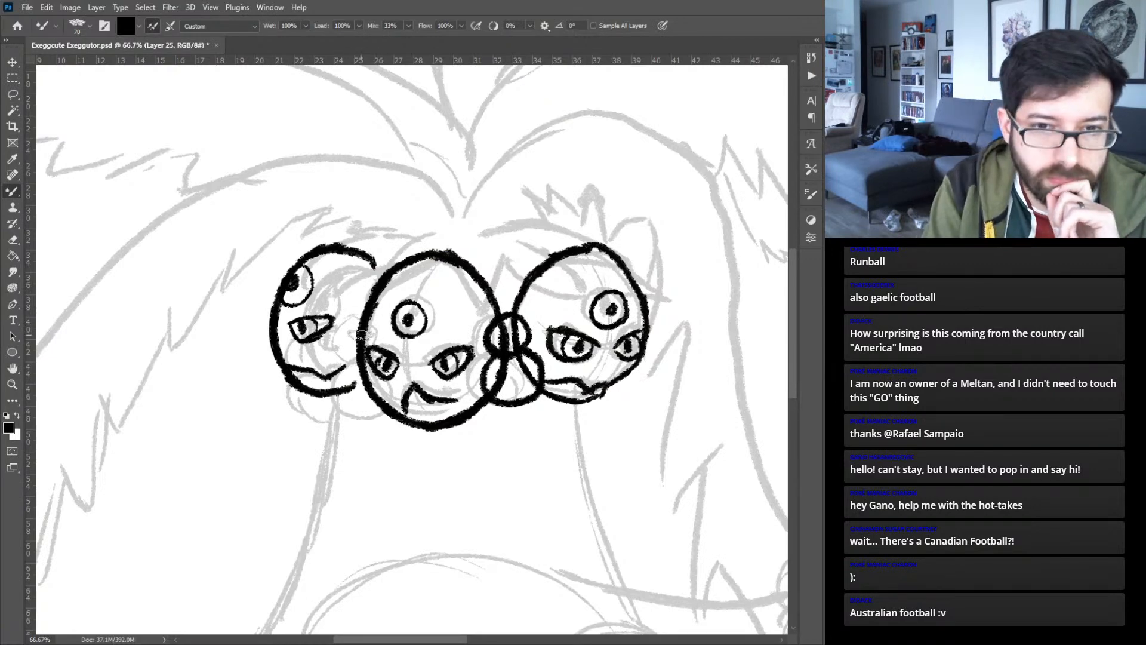
# - On a new layer, ink two round fruits in the gap between the left and middle heads, redoing the lower one's curve
pyautogui.moveTo(358, 358)
pyautogui.mouseDown()
pyautogui.moveTo(332, 326)
pyautogui.moveTo(353, 324)
pyautogui.mouseUp()
pyautogui.moveTo(355, 365)
pyautogui.mouseDown()
pyautogui.moveTo(326, 385)
pyautogui.moveTo(373, 408)
pyautogui.mouseUp()
pyautogui.hotkey('ctrl', 'z')
pyautogui.moveTo(357, 357)
pyautogui.mouseDown()
pyautogui.moveTo(332, 365)
pyautogui.moveTo(358, 405)
pyautogui.moveTo(377, 405)
pyautogui.mouseUp()
pyautogui.hotkey('ctrl', 'z')
pyautogui.moveTo(353, 362)
pyautogui.mouseDown()
pyautogui.moveTo(362, 412)
pyautogui.moveTo(383, 409)
pyautogui.moveTo(339, 369)
pyautogui.mouseUp()
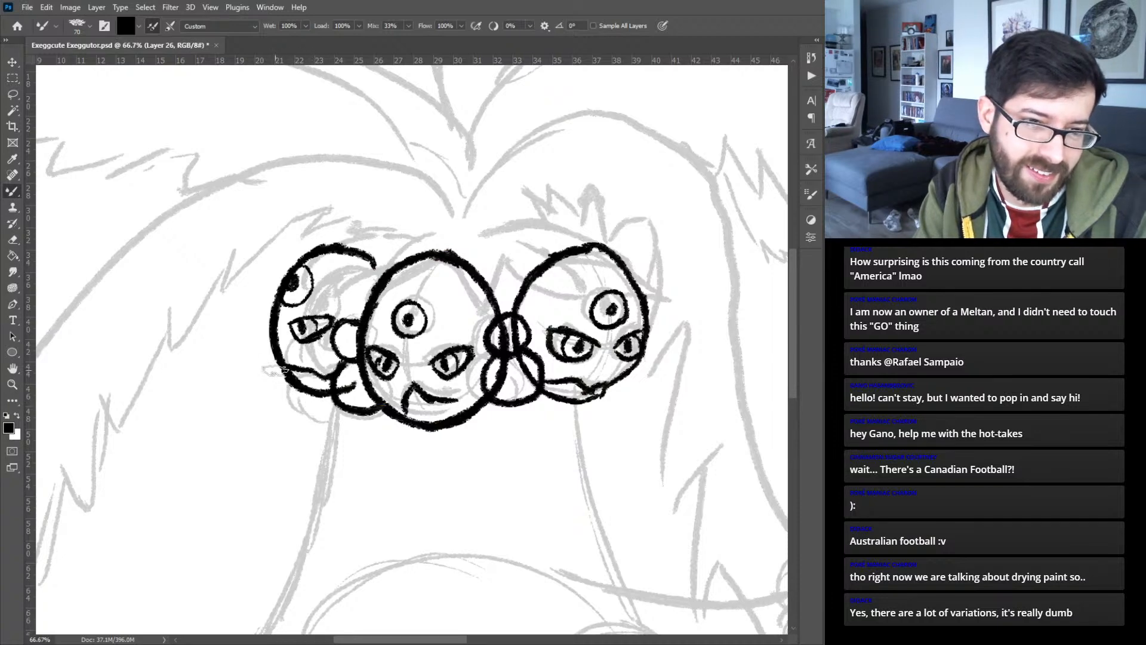
# - Ink a round fruit below the left head, and two more along the right head's outer edge on a new layer
pyautogui.moveTo(291, 385)
pyautogui.mouseDown()
pyautogui.moveTo(288, 403)
pyautogui.moveTo(334, 423)
pyautogui.mouseUp()
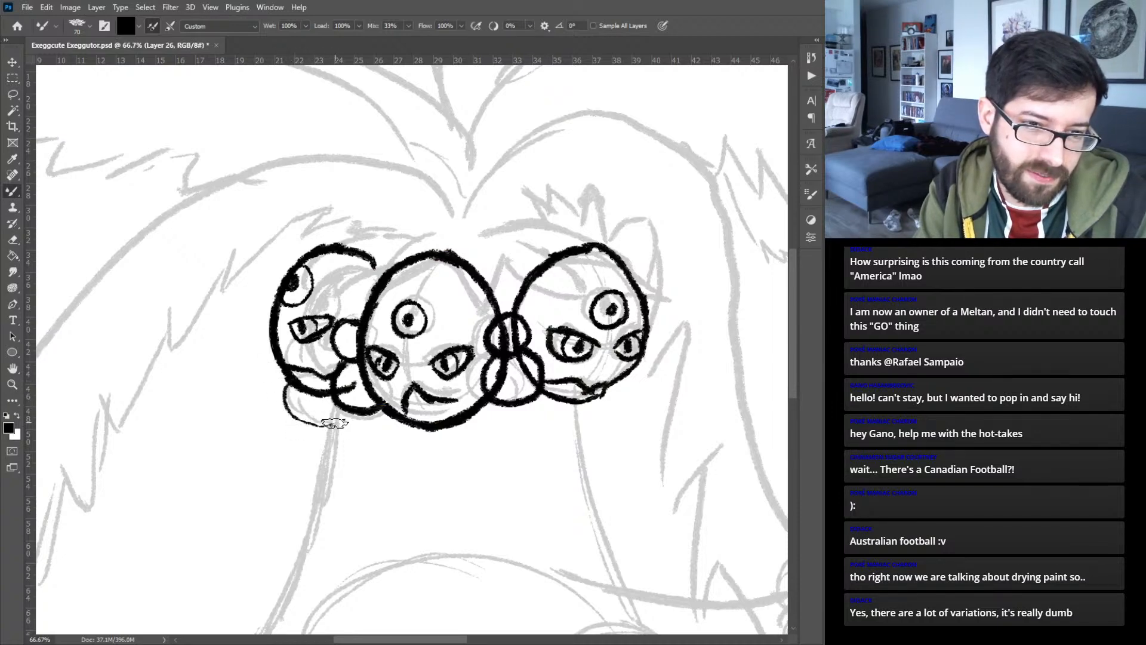
pyautogui.moveTo(291, 386); pyautogui.dragTo(319, 423)
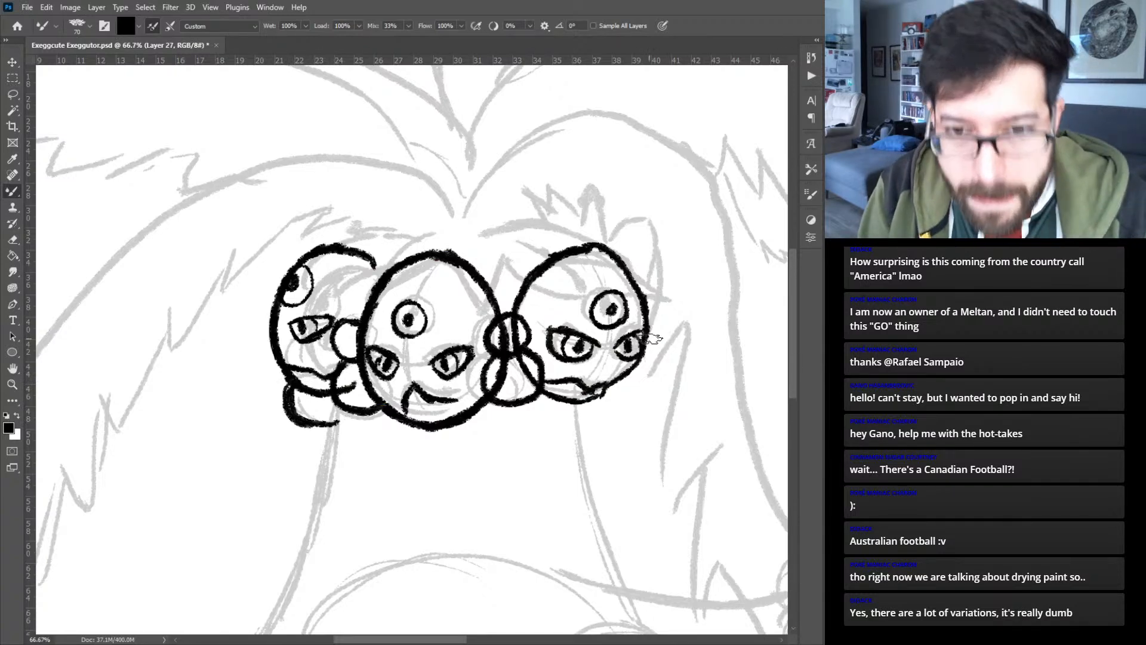
pyautogui.moveTo(647, 324)
pyautogui.mouseDown()
pyautogui.moveTo(660, 345)
pyautogui.moveTo(636, 366)
pyautogui.moveTo(658, 352)
pyautogui.moveTo(646, 365)
pyautogui.moveTo(651, 379)
pyautogui.moveTo(633, 407)
pyautogui.moveTo(610, 393)
pyautogui.moveTo(615, 383)
pyautogui.moveTo(621, 402)
pyautogui.moveTo(651, 396)
pyautogui.moveTo(644, 368)
pyautogui.moveTo(648, 394)
pyautogui.moveTo(605, 387)
pyautogui.mouseUp()
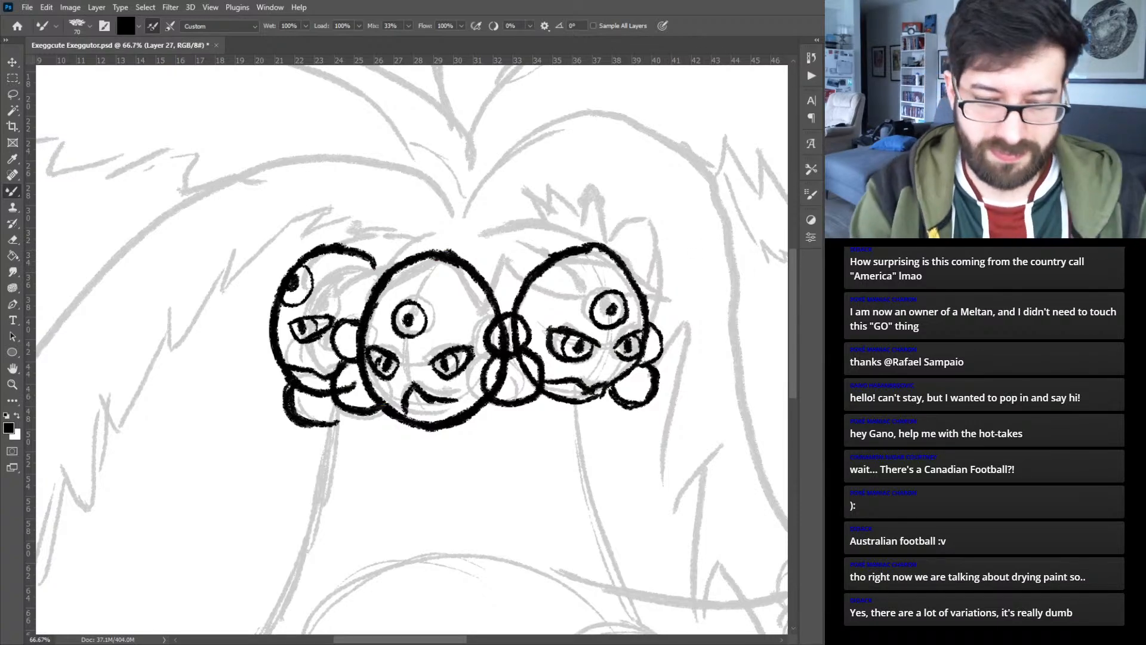
# - On a new layer, ink the body's right contour from the neck over the hip, plus the right leg and foot outline
pyautogui.hotkey('ctrl', '-')
pyautogui.moveTo(508, 469); pyautogui.dragTo(461, 287)
pyautogui.hotkey('ctrl', 'shift', 'alt', 'n')
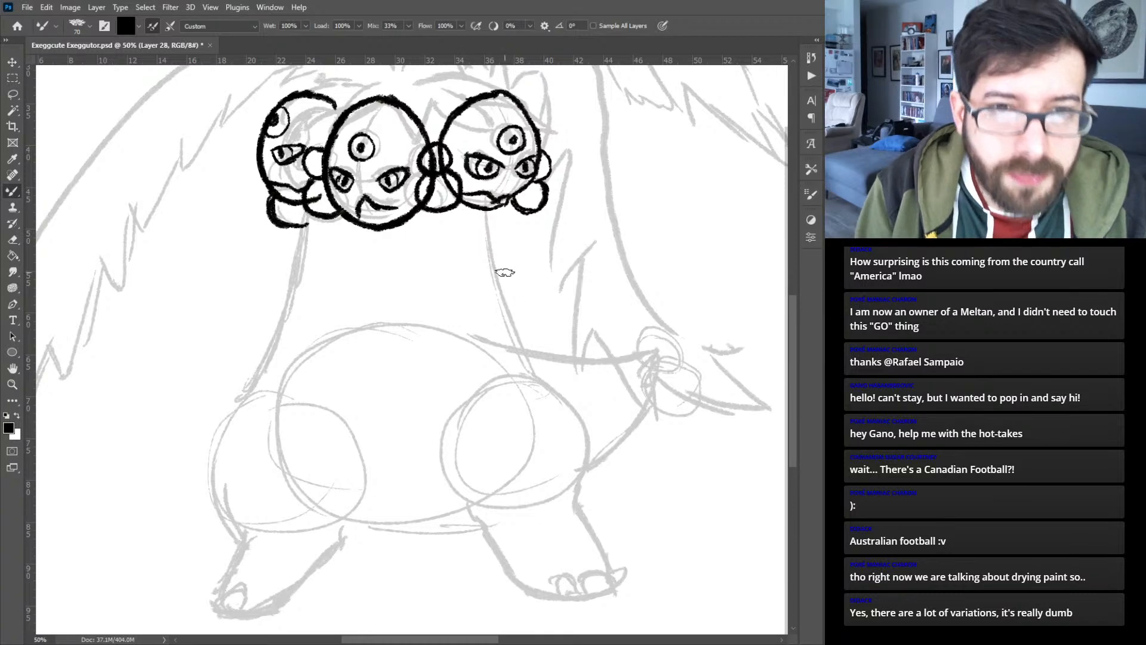
pyautogui.moveTo(480, 212)
pyautogui.mouseDown()
pyautogui.moveTo(486, 301)
pyautogui.moveTo(522, 375)
pyautogui.mouseUp()
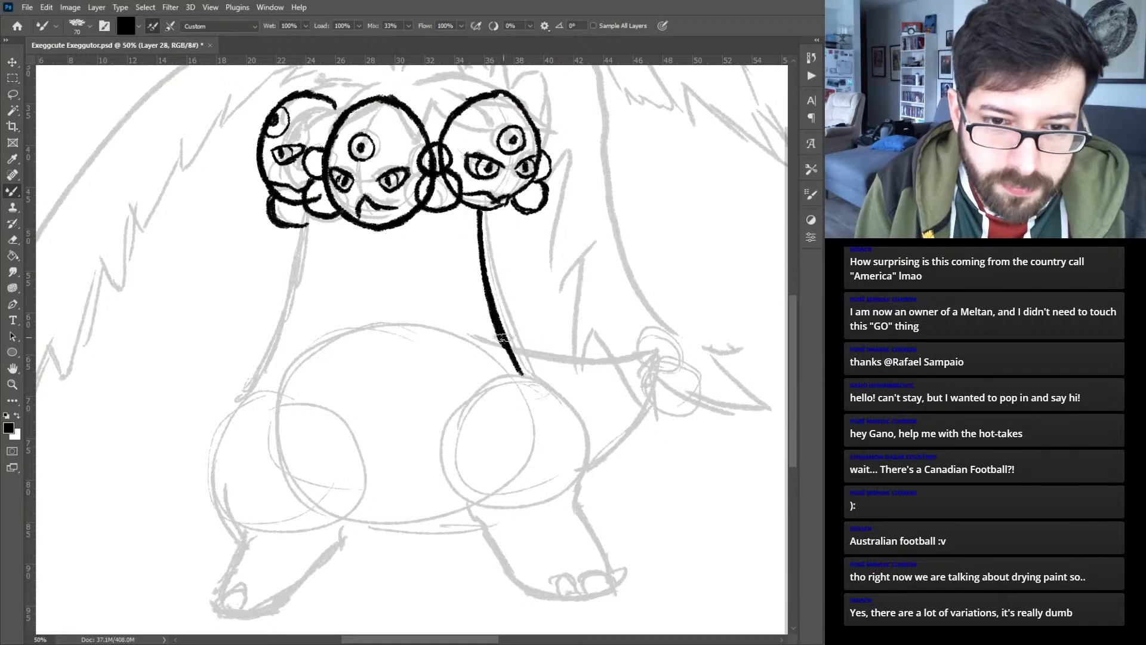
pyautogui.moveTo(512, 362)
pyautogui.mouseDown()
pyautogui.moveTo(564, 401)
pyautogui.moveTo(486, 287)
pyautogui.moveTo(504, 312)
pyautogui.moveTo(486, 375)
pyautogui.mouseUp()
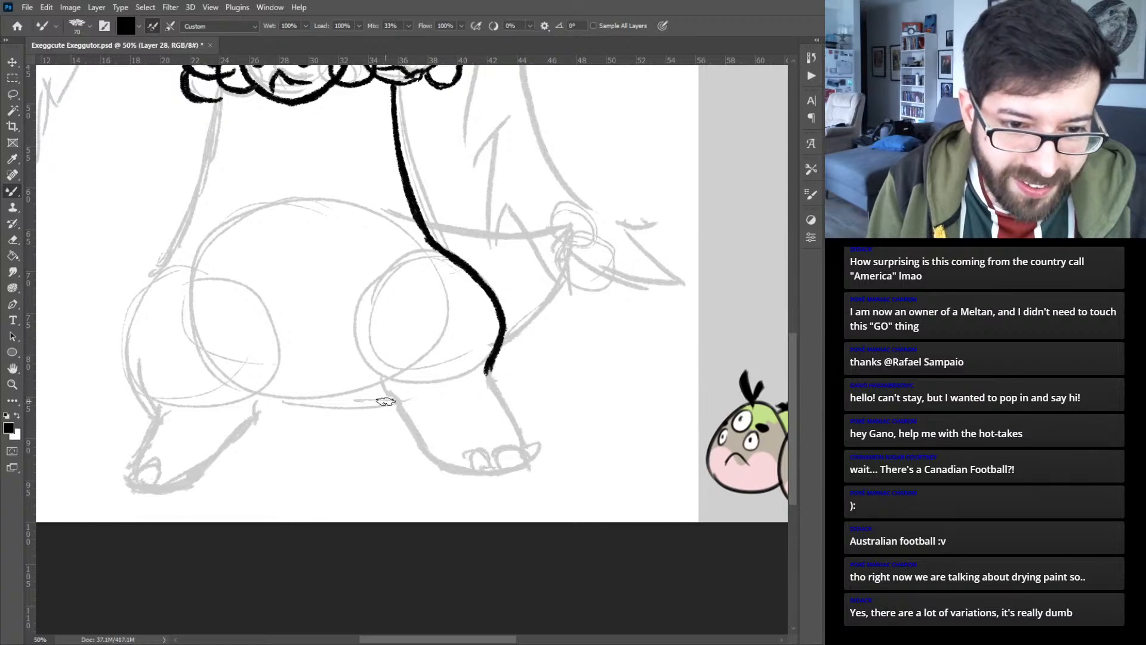
pyautogui.moveTo(391, 403)
pyautogui.mouseDown()
pyautogui.moveTo(435, 469)
pyautogui.moveTo(513, 470)
pyautogui.moveTo(532, 456)
pyautogui.moveTo(488, 370)
pyautogui.mouseUp()
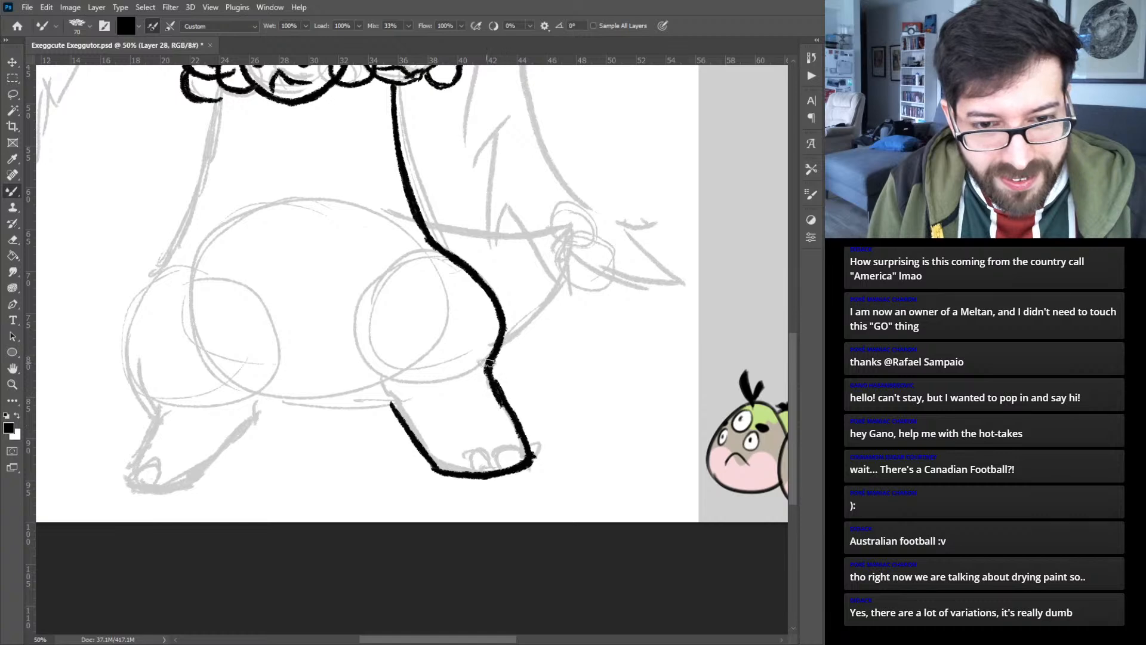
pyautogui.moveTo(391, 406); pyautogui.dragTo(398, 385)
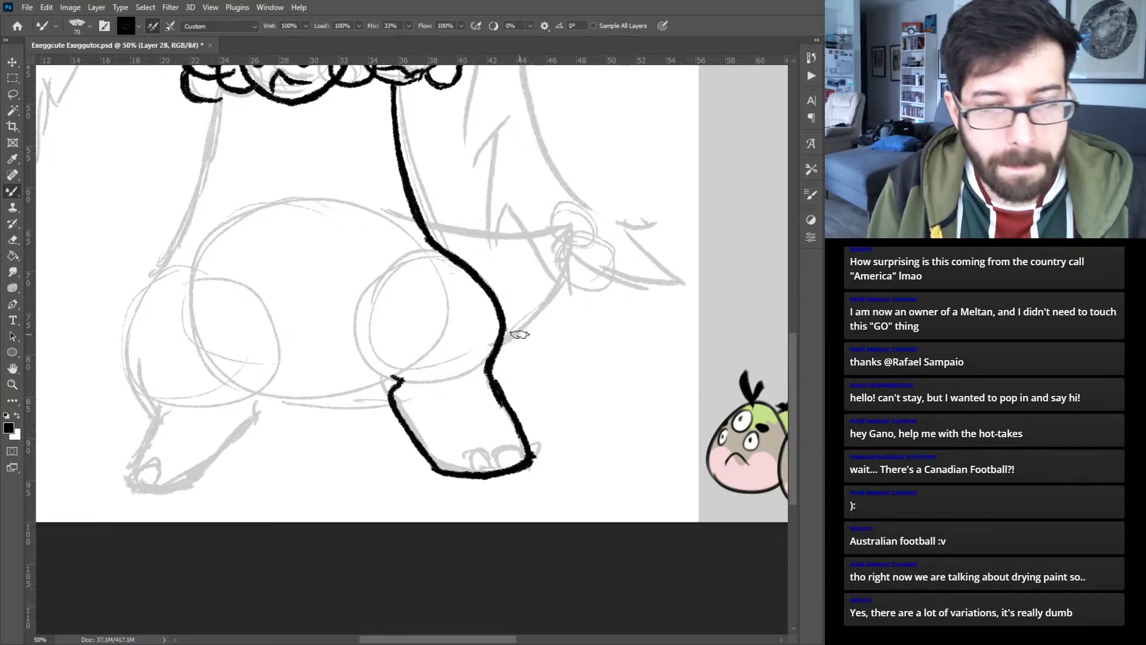
# - On a new layer, ink the left side of the neck down to the top of the hip, undoing the last thigh strokes
pyautogui.moveTo(237, 292); pyautogui.dragTo(428, 304)
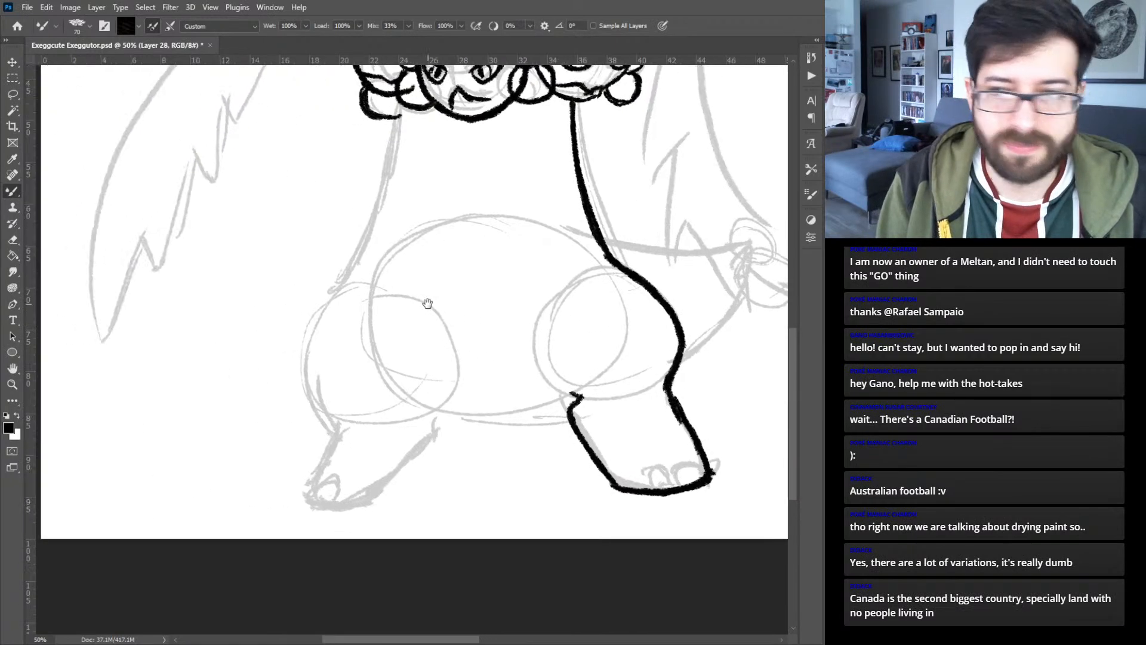
pyautogui.hotkey('ctrl', 'shift', 'alt', 'n')
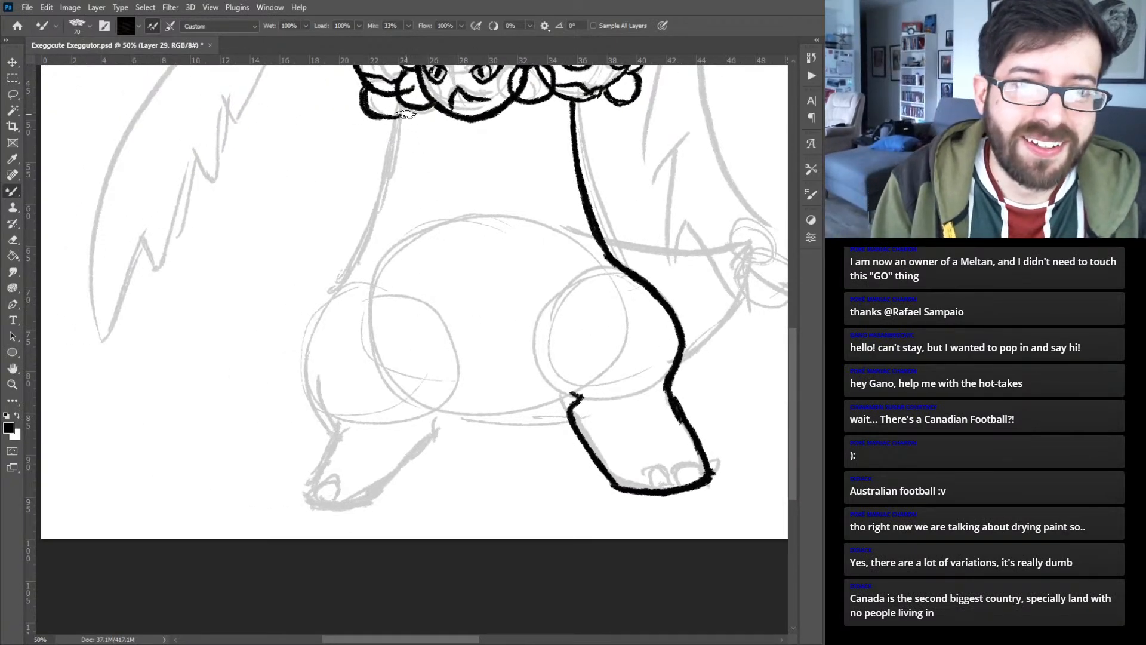
pyautogui.moveTo(399, 106); pyautogui.dragTo(382, 197)
pyautogui.moveTo(394, 139); pyautogui.dragTo(365, 236)
pyautogui.moveTo(388, 167); pyautogui.dragTo(360, 263)
pyautogui.moveTo(379, 222)
pyautogui.mouseDown()
pyautogui.moveTo(352, 268)
pyautogui.moveTo(355, 253)
pyautogui.moveTo(369, 259)
pyautogui.moveTo(327, 290)
pyautogui.moveTo(301, 331)
pyautogui.mouseUp()
pyautogui.moveTo(339, 287); pyautogui.dragTo(305, 357)
pyautogui.moveTo(318, 314); pyautogui.dragTo(306, 357)
pyautogui.hotkey('ctrl', 'z')
pyautogui.hotkey('ctrl', 'z')
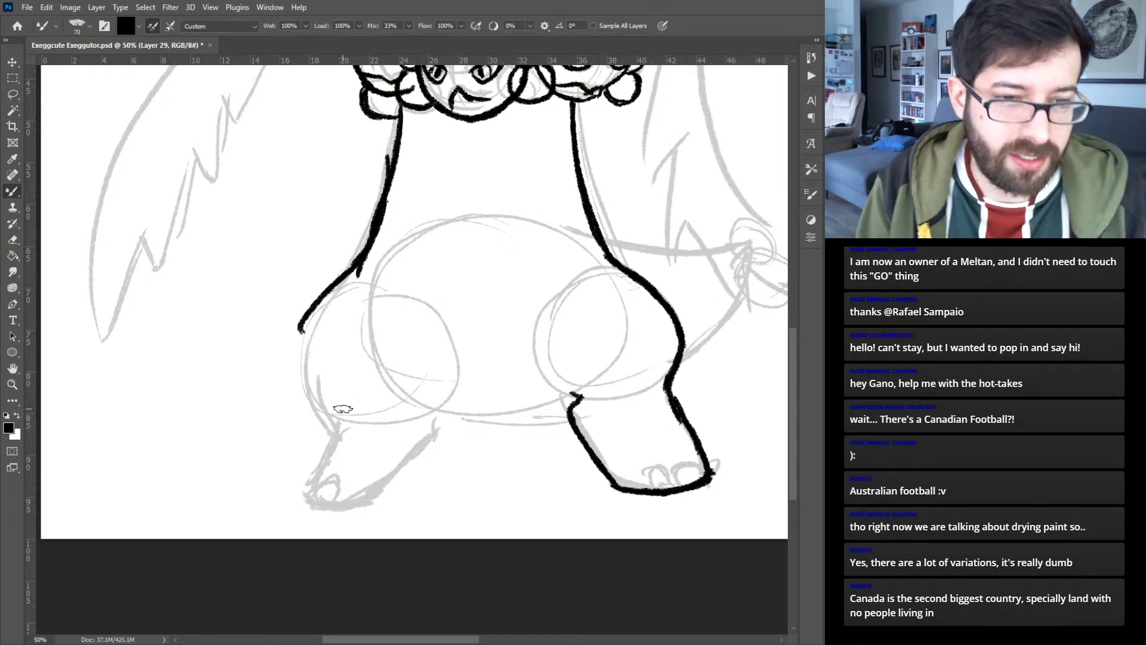
# - Ink the rounded outer edge of the left hip and continue it down the outer side of the left leg
pyautogui.moveTo(335, 427)
pyautogui.mouseDown()
pyautogui.moveTo(304, 376)
pyautogui.moveTo(311, 323)
pyautogui.mouseUp()
pyautogui.moveTo(306, 369)
pyautogui.mouseDown()
pyautogui.moveTo(317, 299)
pyautogui.moveTo(357, 267)
pyautogui.mouseUp()
pyautogui.moveTo(338, 426)
pyautogui.mouseDown()
pyautogui.moveTo(307, 481)
pyautogui.moveTo(317, 466)
pyautogui.mouseUp()
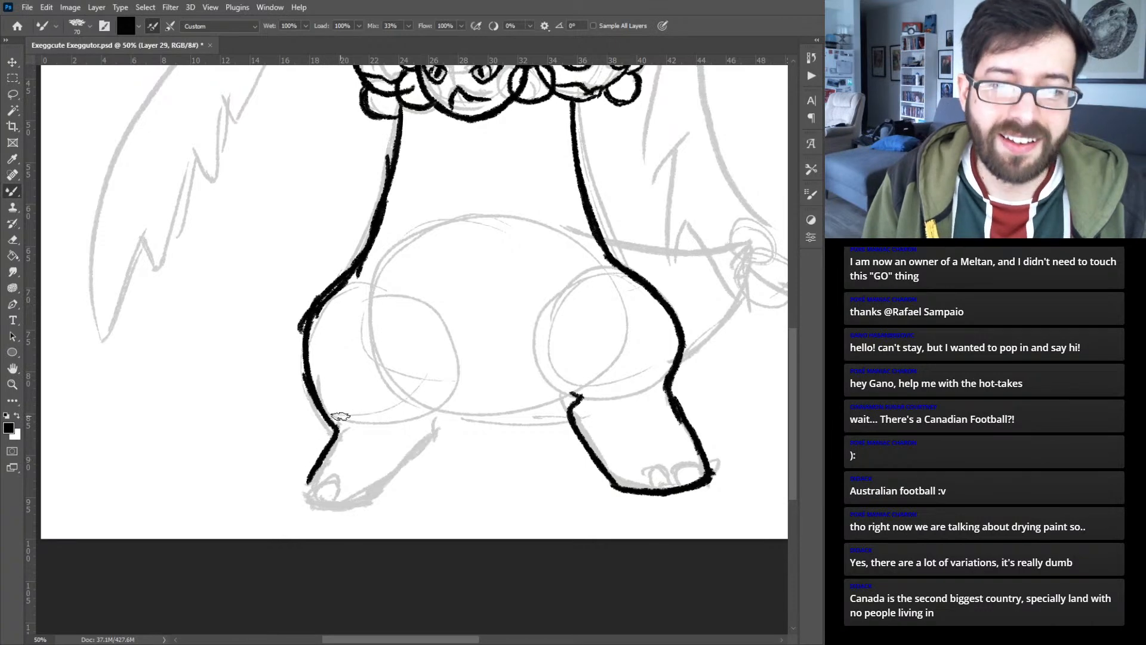
# - Move the right body and leg line art down and outward, and ink the left foot's sole and inner leg edge
pyautogui.press('v')
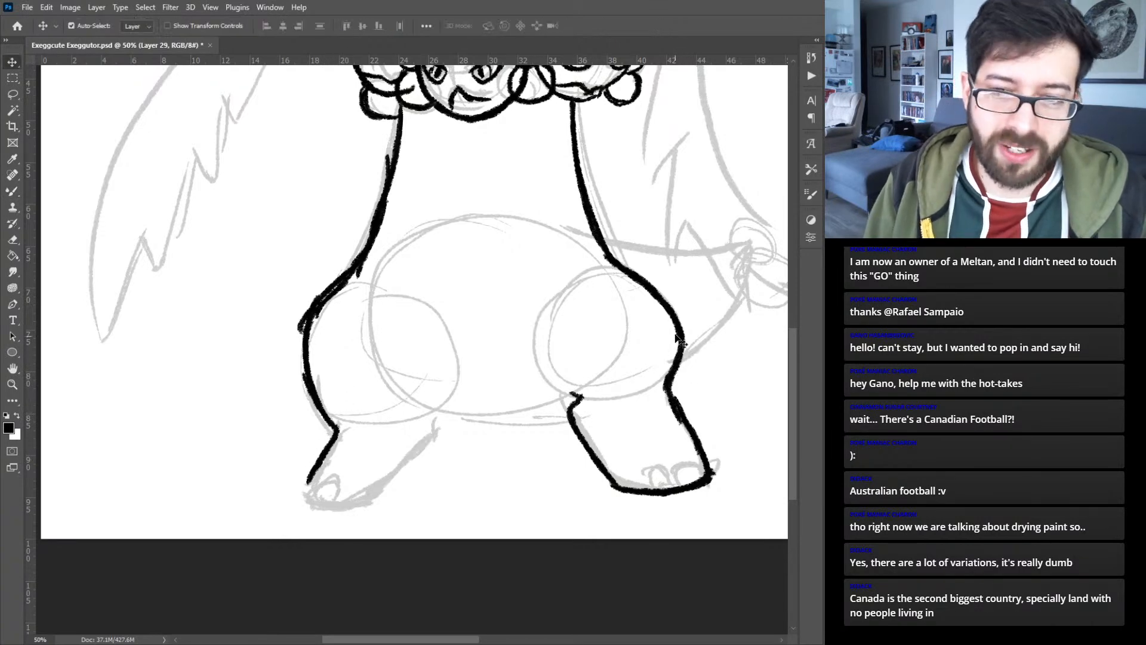
pyautogui.moveTo(686, 339); pyautogui.dragTo(703, 360)
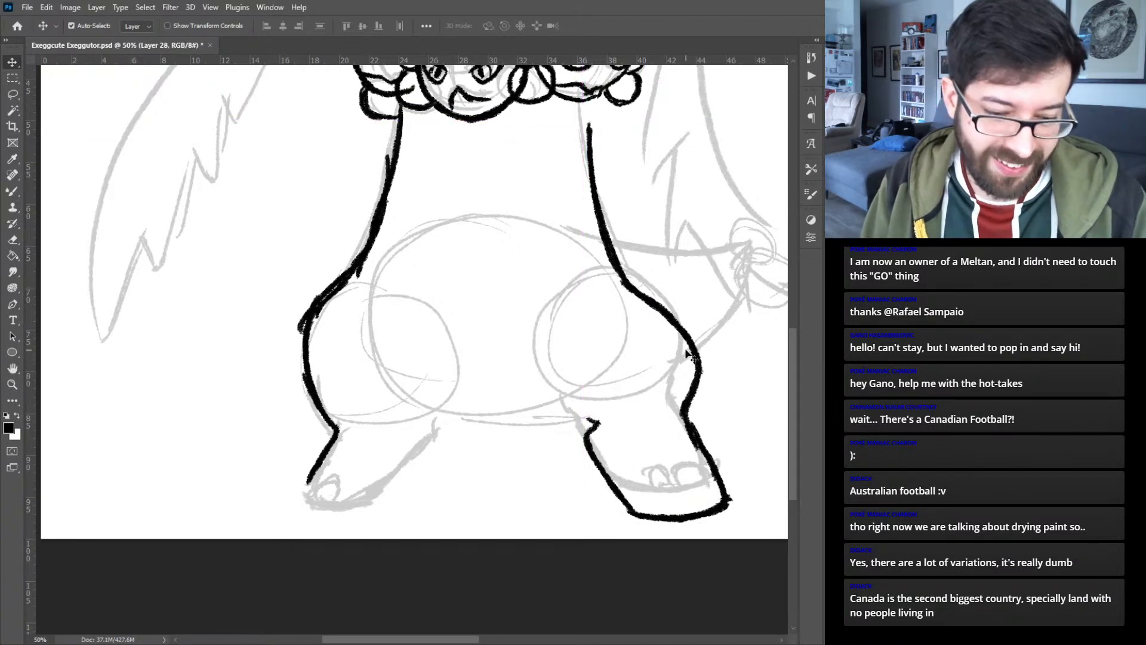
pyautogui.press('b')
pyautogui.moveTo(313, 478)
pyautogui.mouseDown()
pyautogui.moveTo(305, 498)
pyautogui.moveTo(334, 508)
pyautogui.moveTo(392, 493)
pyautogui.moveTo(441, 441)
pyautogui.moveTo(425, 408)
pyautogui.mouseUp()
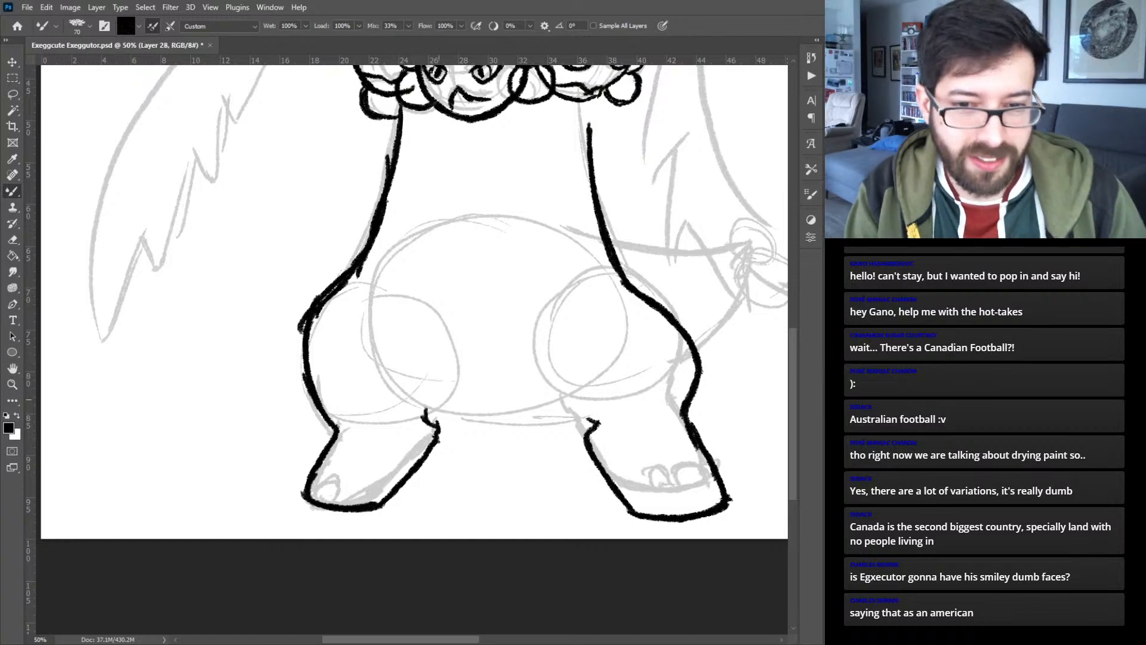
# - Ink the curved underside of the belly between the legs and the right inner thigh crease, undoing unsatisfactory strokes
pyautogui.moveTo(377, 351)
pyautogui.mouseDown()
pyautogui.moveTo(403, 394)
pyautogui.moveTo(432, 409)
pyautogui.moveTo(505, 413)
pyautogui.mouseUp()
pyautogui.hotkey('ctrl', 'z')
pyautogui.hotkey('ctrl', 'z')
pyautogui.hotkey('ctrl', 'z')
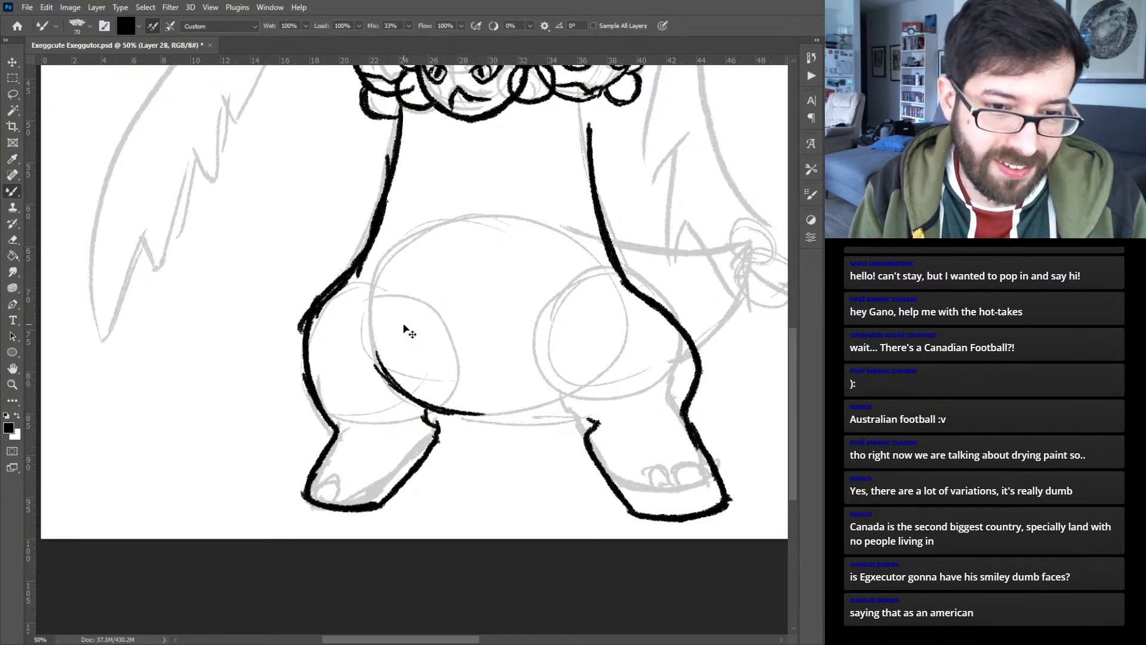
pyautogui.moveTo(389, 382)
pyautogui.mouseDown()
pyautogui.moveTo(471, 415)
pyautogui.moveTo(523, 414)
pyautogui.moveTo(582, 391)
pyautogui.moveTo(587, 371)
pyautogui.mouseUp()
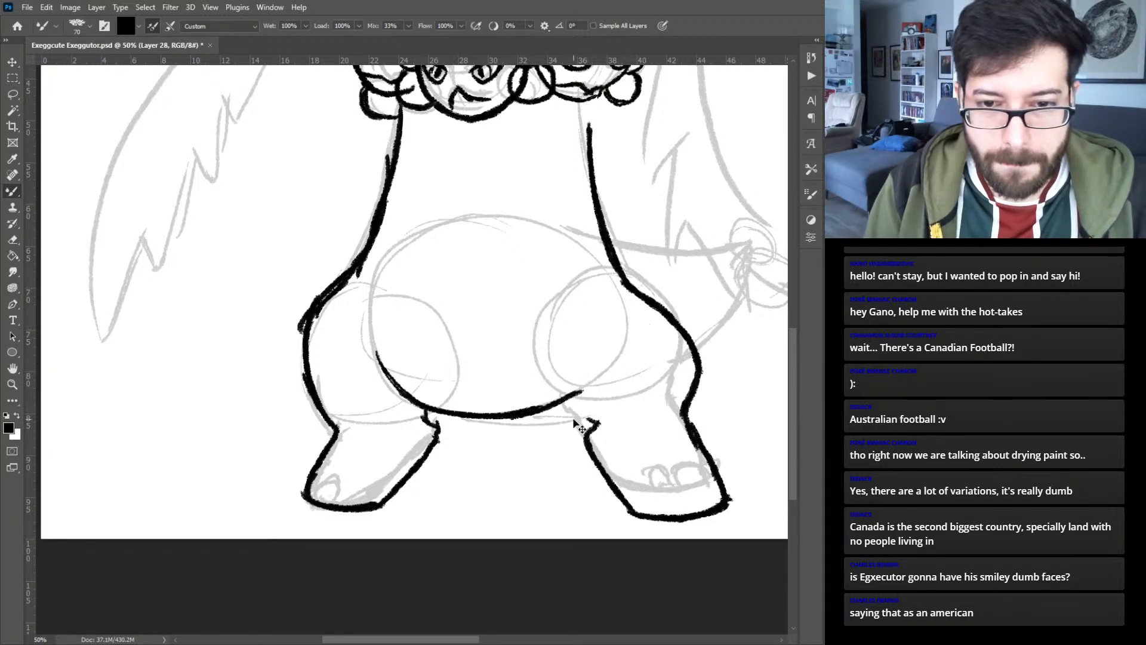
pyautogui.hotkey('ctrl', 'z')
pyautogui.hotkey('ctrl', 'z')
pyautogui.moveTo(576, 330)
pyautogui.mouseDown()
pyautogui.moveTo(562, 355)
pyautogui.moveTo(564, 401)
pyautogui.mouseUp()
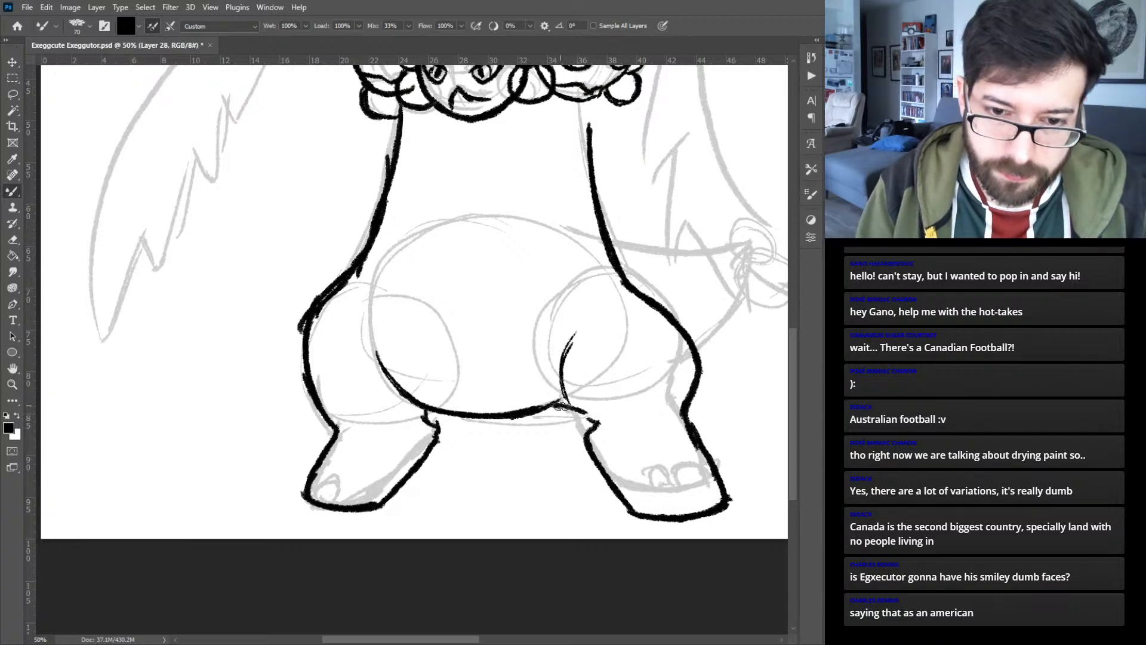
# - Ink two rounded toenails on the left foot and three on the right foot, redrawing the first one on the right foot
pyautogui.moveTo(651, 373)
pyautogui.mouseDown()
pyautogui.moveTo(103, 394)
pyautogui.moveTo(358, 345)
pyautogui.mouseUp()
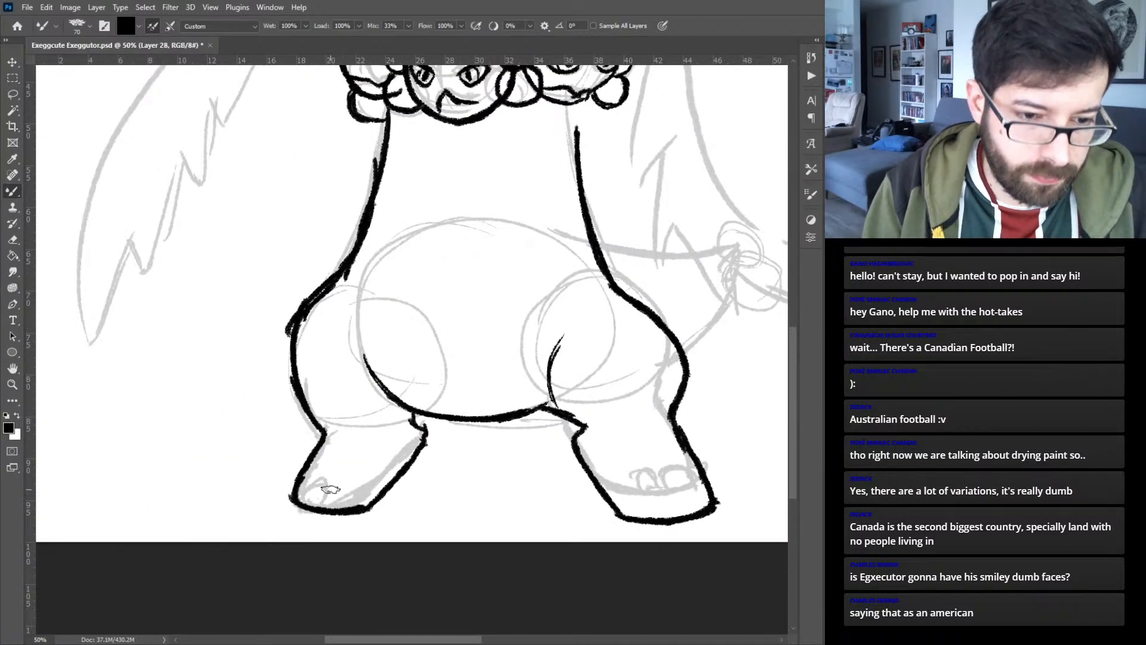
pyautogui.moveTo(304, 500)
pyautogui.mouseDown()
pyautogui.moveTo(306, 476)
pyautogui.moveTo(326, 506)
pyautogui.moveTo(322, 486)
pyautogui.moveTo(306, 501)
pyautogui.mouseUp()
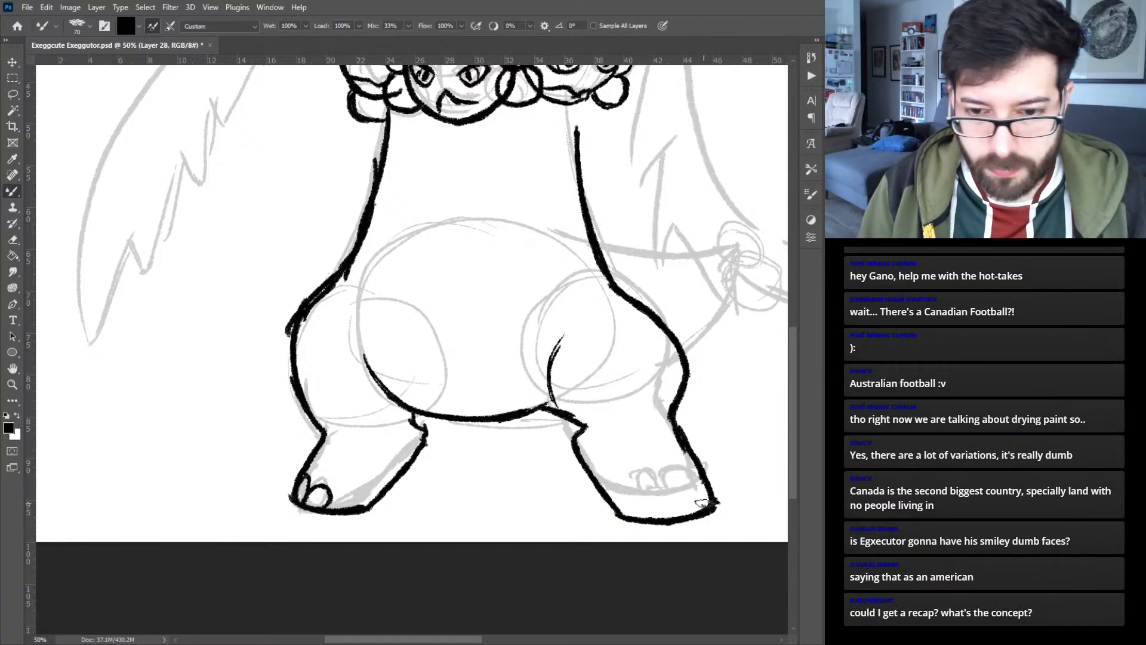
pyautogui.moveTo(704, 488); pyautogui.dragTo(681, 497)
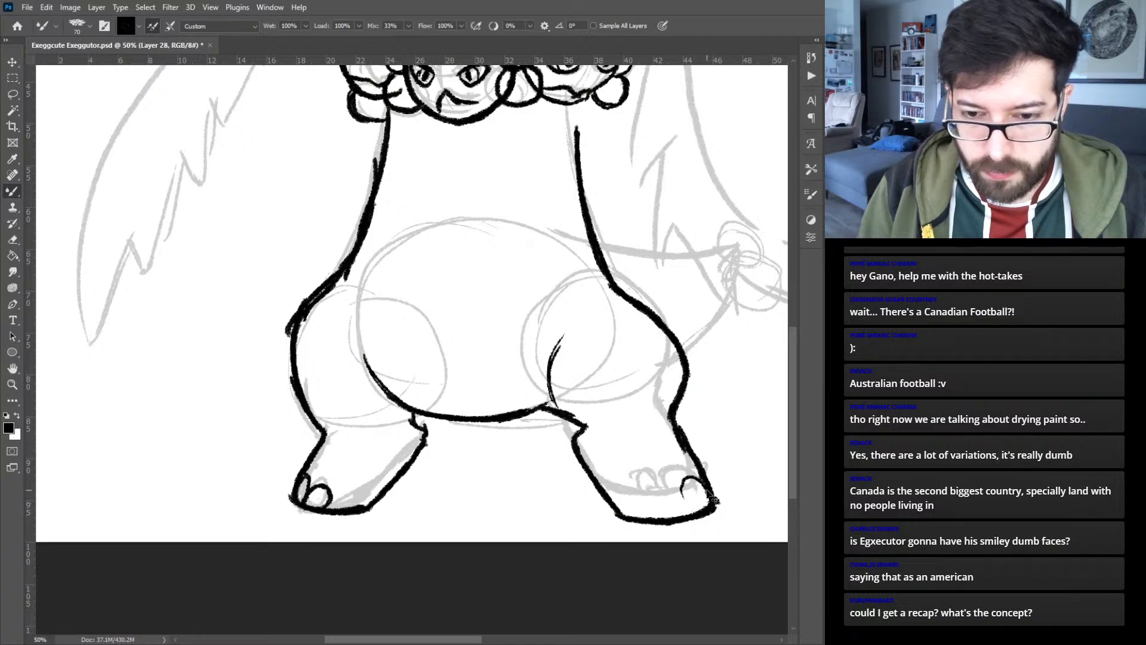
pyautogui.hotkey('ctrl', 'z')
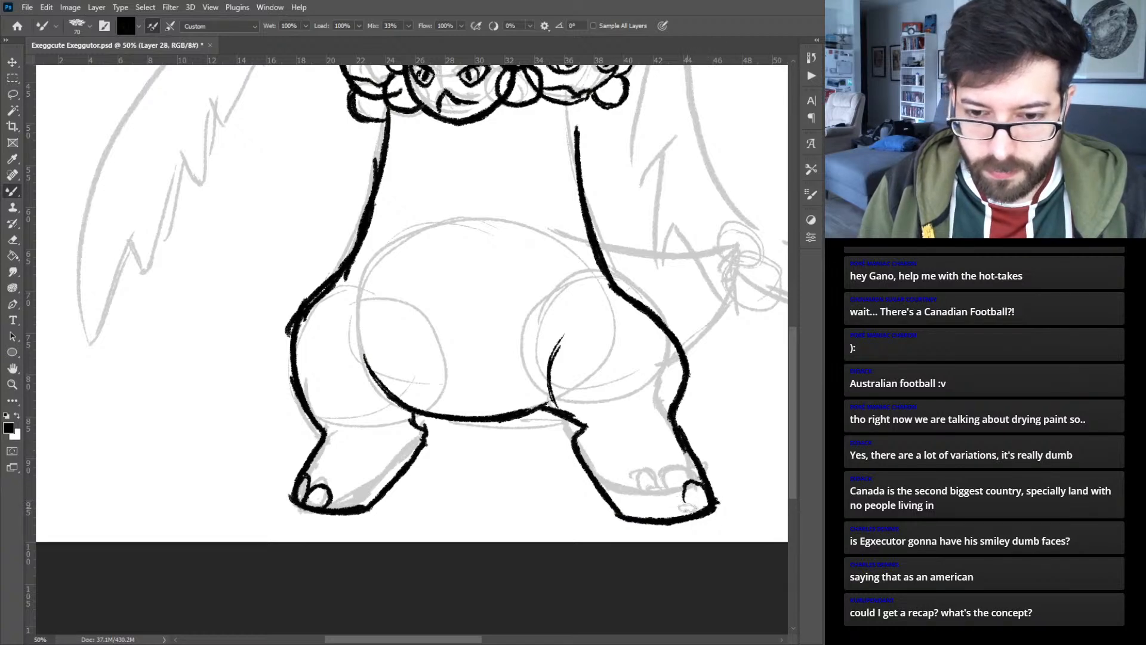
pyautogui.moveTo(706, 487)
pyautogui.mouseDown()
pyautogui.moveTo(665, 502)
pyautogui.moveTo(669, 517)
pyautogui.moveTo(686, 498)
pyautogui.mouseUp()
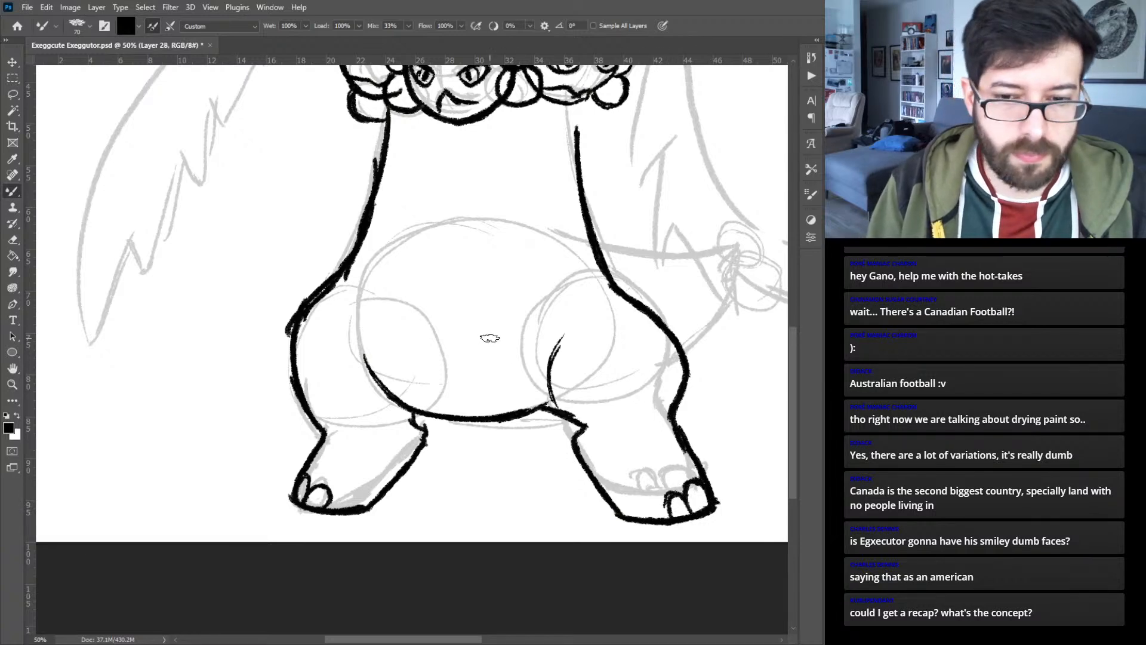
# - Select the line art of the right hip, leg and foot and cut it onto its own layer
pyautogui.moveTo(583, 293)
pyautogui.mouseDown()
pyautogui.moveTo(386, 329)
pyautogui.moveTo(431, 406)
pyautogui.mouseUp()
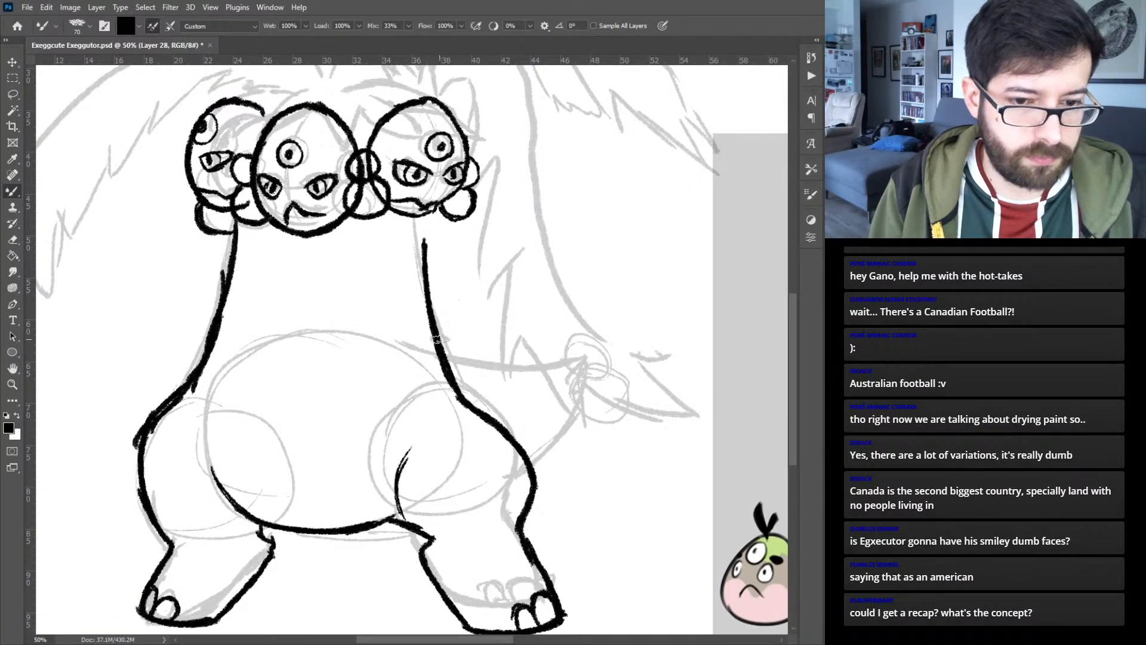
pyautogui.hotkey('ctrl', '0')
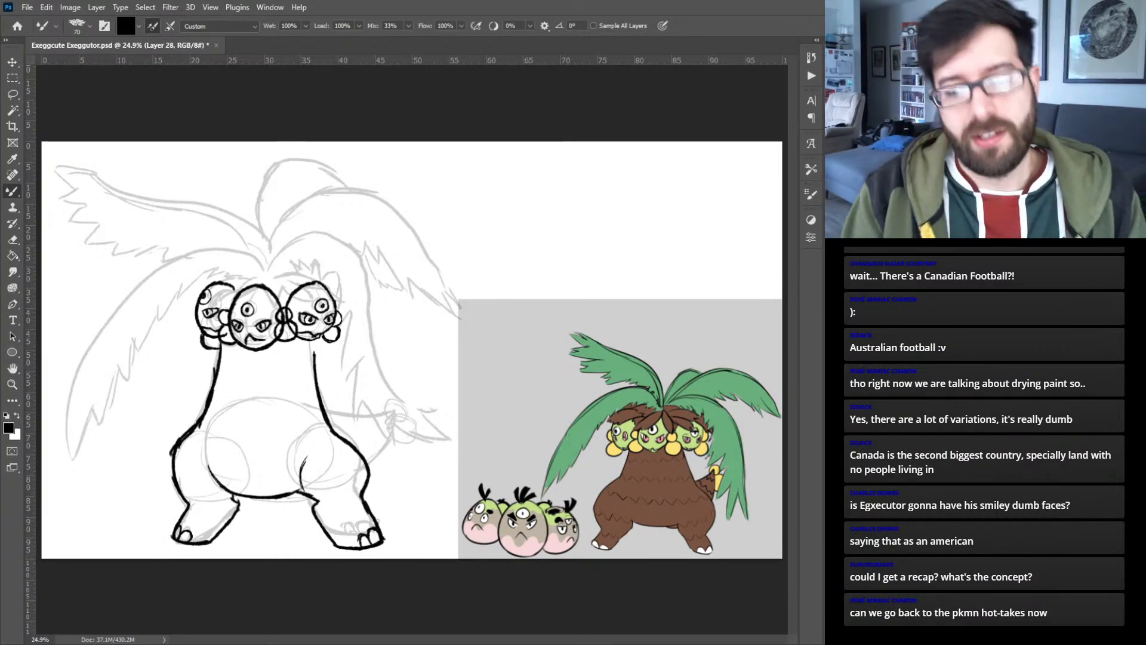
pyautogui.hotkey('ctrl', '+')
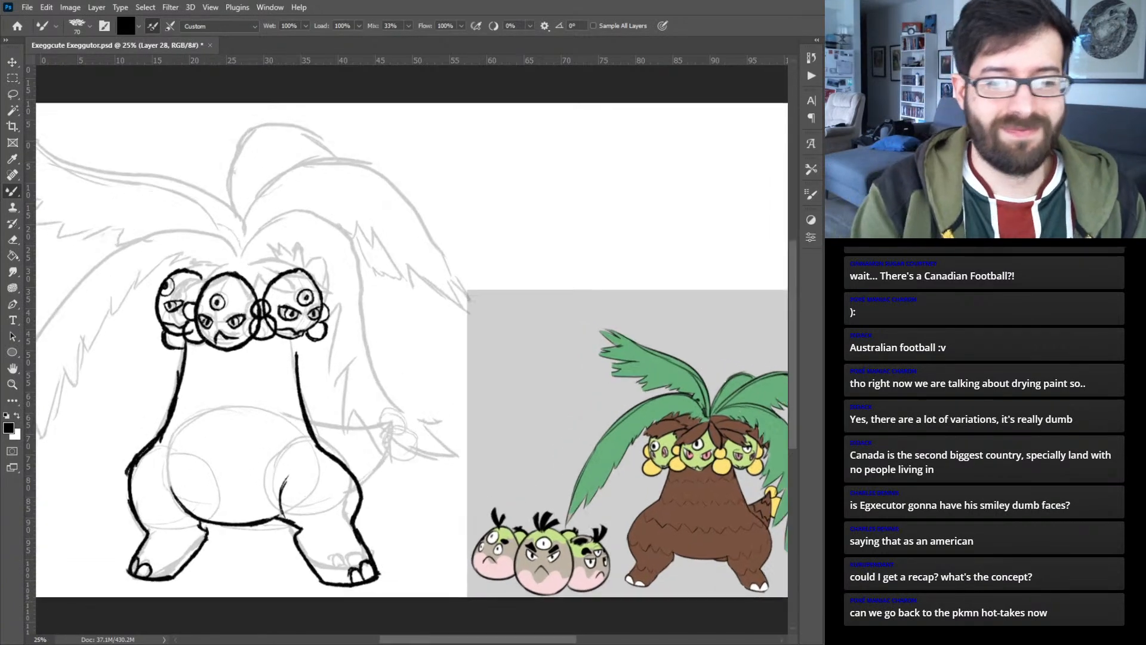
pyautogui.moveTo(256, 391); pyautogui.dragTo(462, 266)
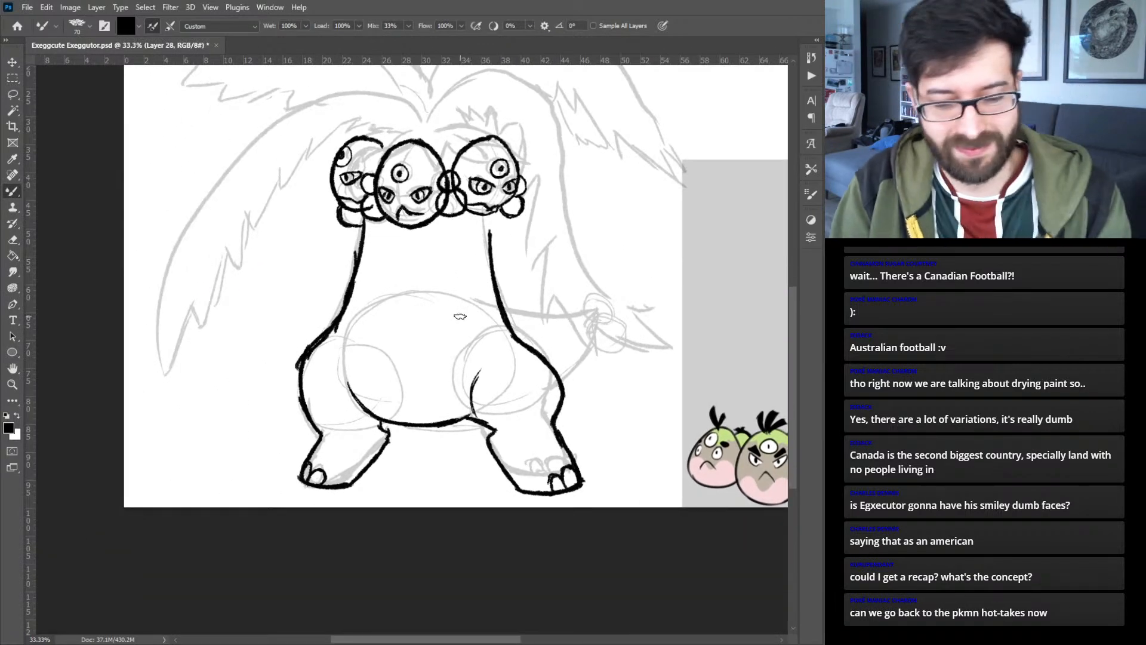
pyautogui.press('l')
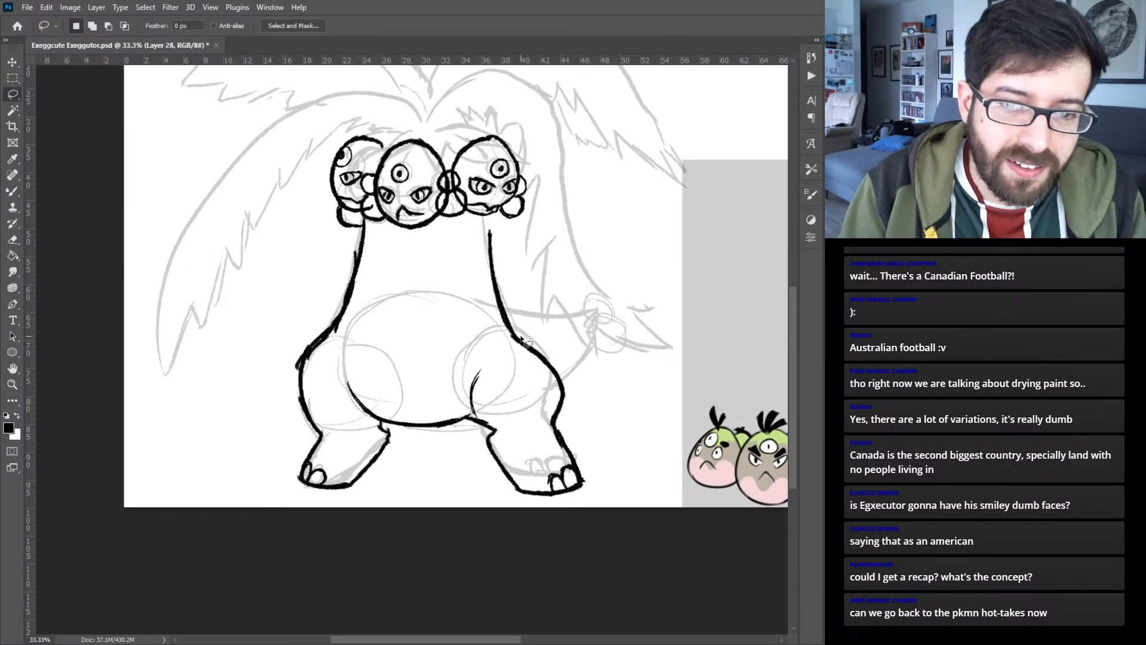
pyautogui.moveTo(524, 328)
pyautogui.mouseDown()
pyautogui.moveTo(462, 354)
pyautogui.moveTo(453, 373)
pyautogui.moveTo(473, 416)
pyautogui.moveTo(461, 474)
pyautogui.moveTo(604, 527)
pyautogui.moveTo(576, 350)
pyautogui.mouseUp()
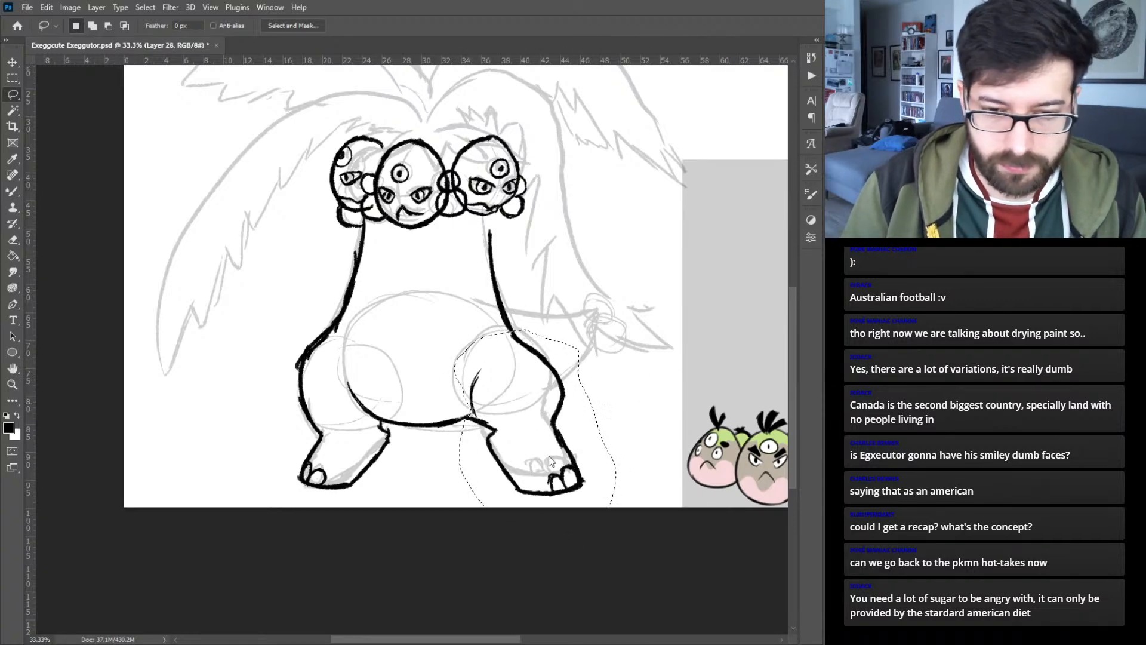
pyautogui.hotkey('ctrl', 'j')
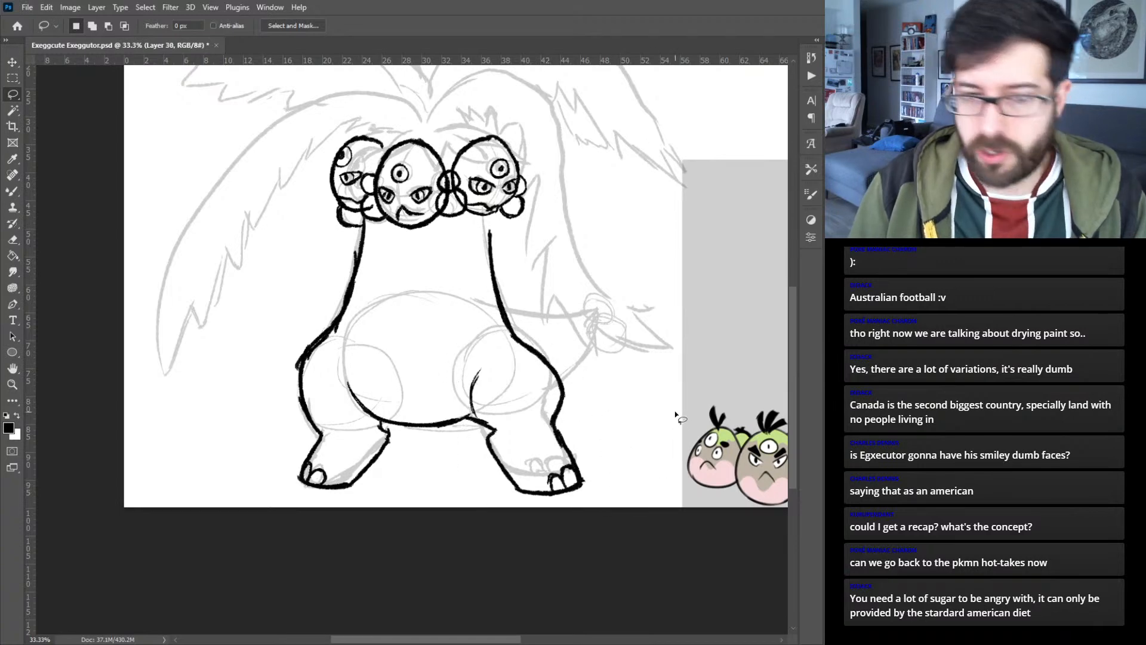
pyautogui.moveTo(749, 366)
pyautogui.mouseDown()
pyautogui.moveTo(597, 337)
pyautogui.moveTo(350, 328)
pyautogui.moveTo(331, 358)
pyautogui.moveTo(291, 345)
pyautogui.mouseUp()
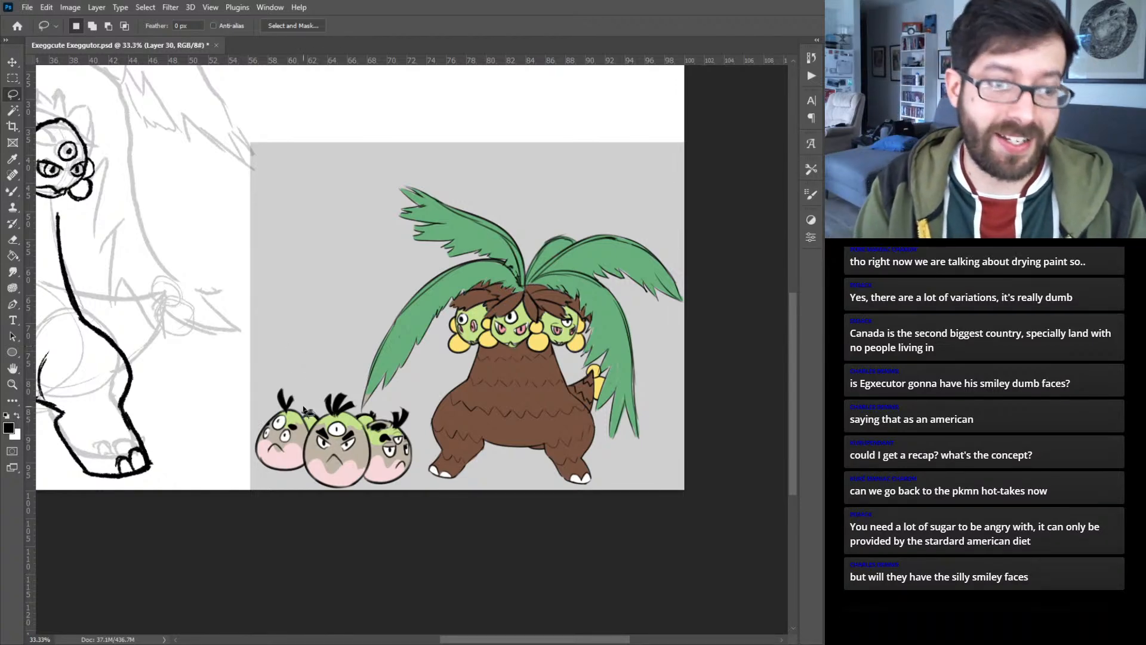
pyautogui.moveTo(223, 329); pyautogui.dragTo(587, 353)
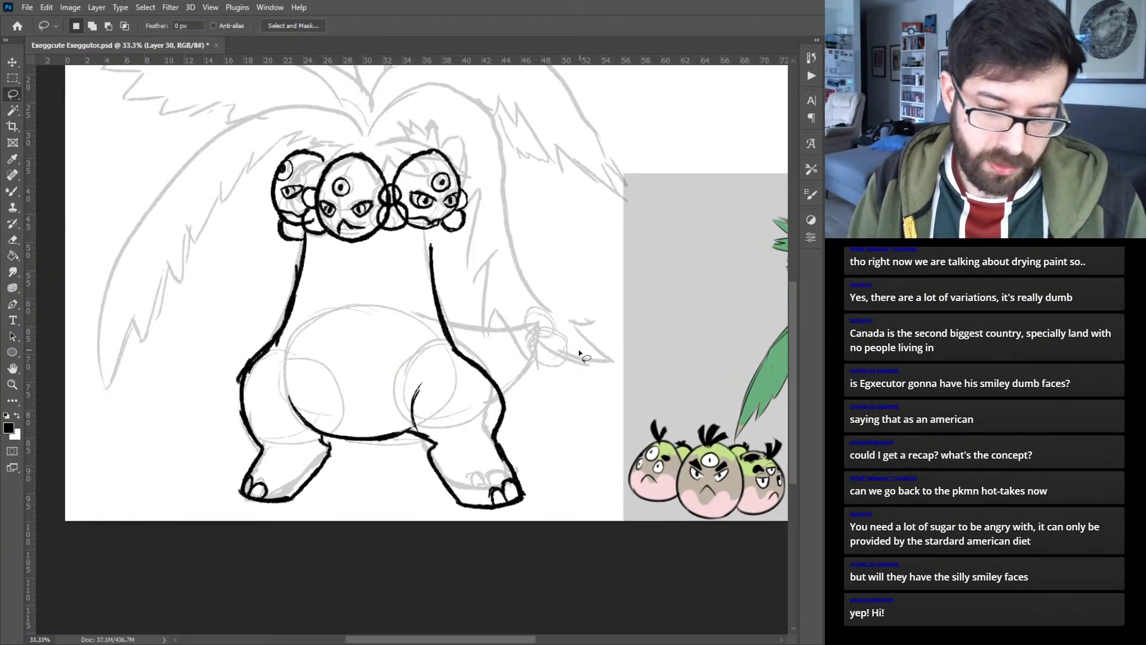
pyautogui.press('v')
pyautogui.moveTo(480, 366)
pyautogui.mouseDown()
pyautogui.moveTo(502, 371)
pyautogui.moveTo(452, 335)
pyautogui.mouseUp()
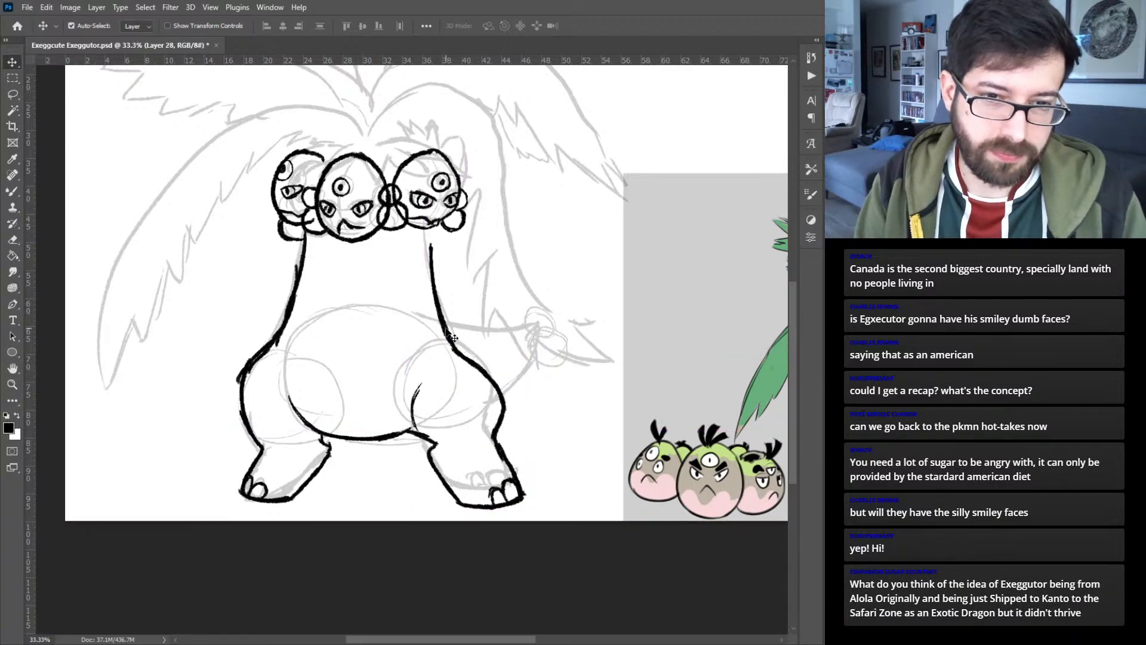
pyautogui.hotkey('ctrl', 'z')
pyautogui.hotkey('ctrl', 'z')
pyautogui.hotkey('ctrl', 'z')
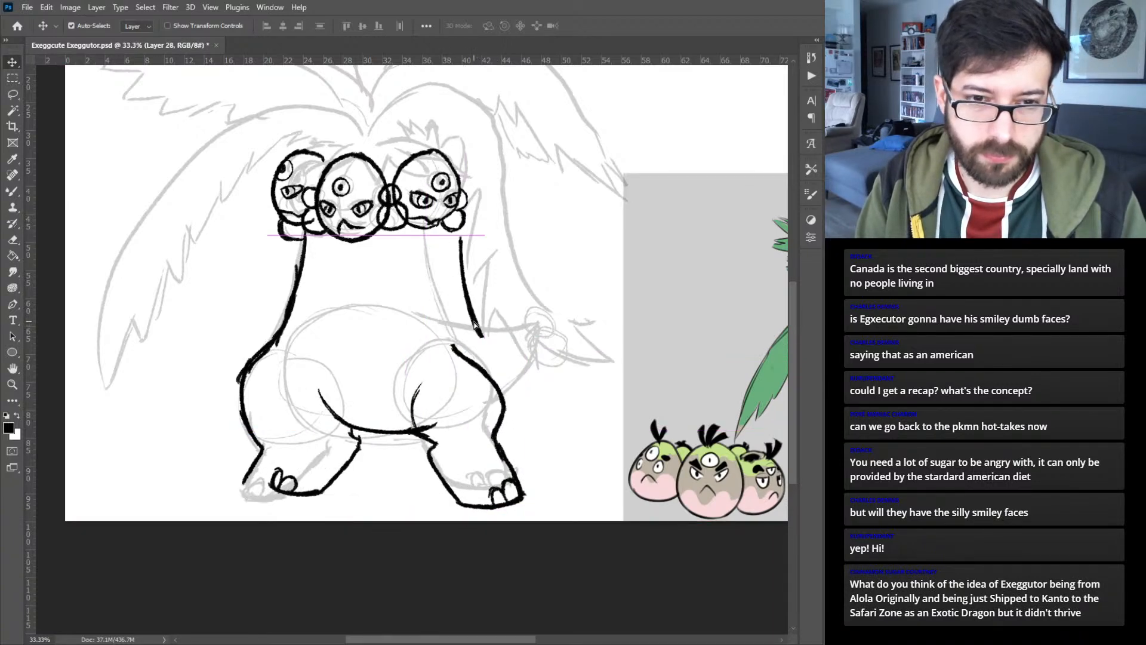
pyautogui.hotkey('ctrl', 'z')
pyautogui.hotkey('ctrl', 'shift', 'z')
pyautogui.hotkey('ctrl', 'shift', 'z')
pyautogui.hotkey('ctrl', 'shift', 'z')
pyautogui.hotkey('ctrl', 'shift', 'z')
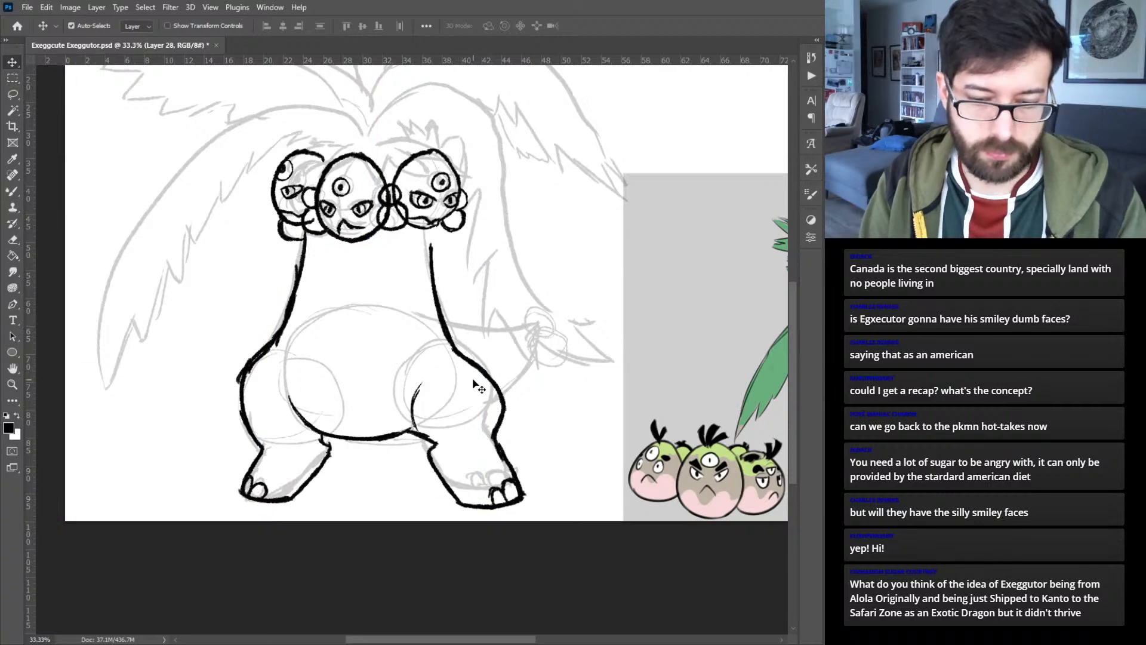
# - Select the inked line on the right side of the neck, delete it and clear the selection
pyautogui.press('l')
pyautogui.moveTo(445, 232)
pyautogui.mouseDown()
pyautogui.moveTo(507, 364)
pyautogui.moveTo(469, 238)
pyautogui.mouseUp()
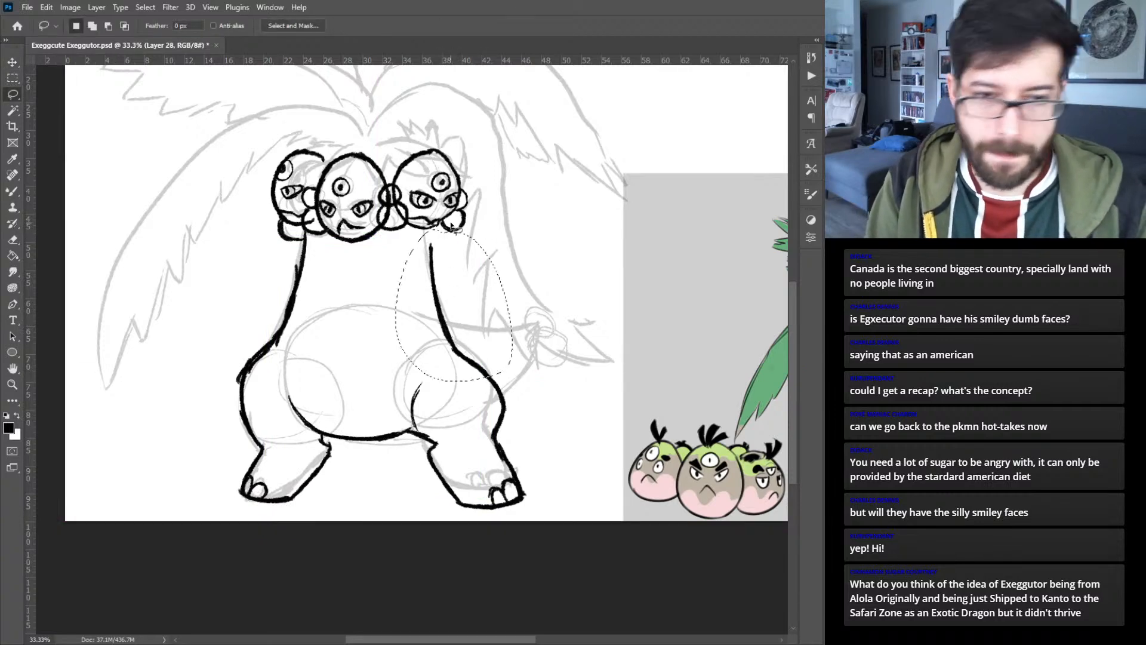
pyautogui.press('Delete')
pyautogui.hotkey('ctrl', 'd')
# - On the left hip's layer, select the inked line of the left side of the neck, delete it and deselect
pyautogui.press('v')
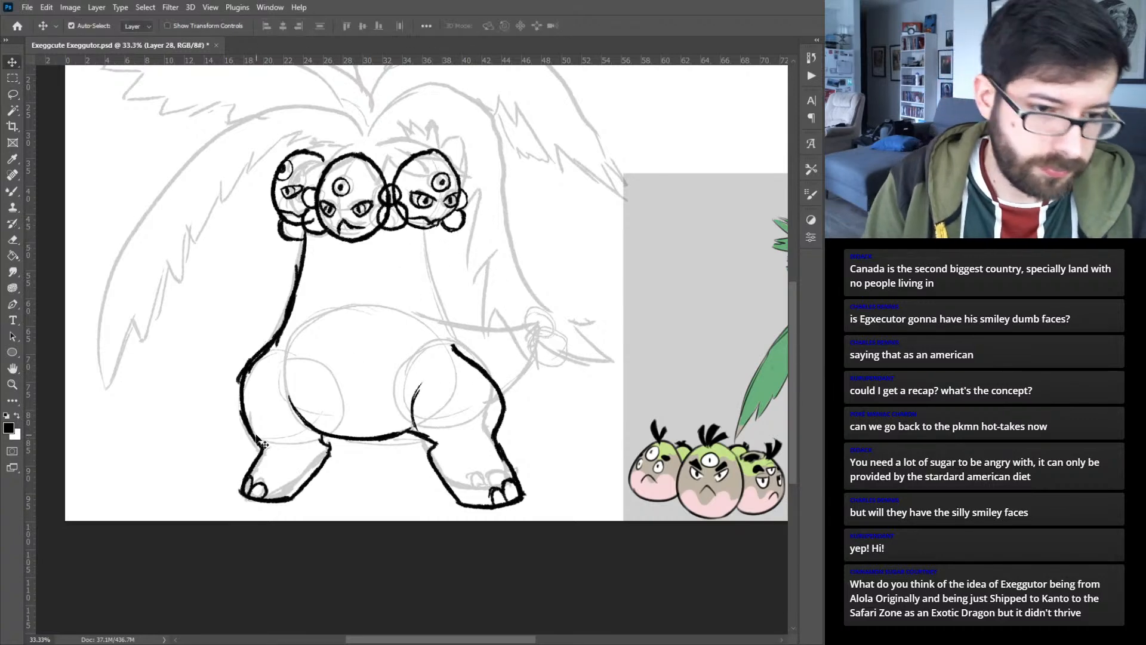
pyautogui.press('l')
pyautogui.moveTo(282, 357)
pyautogui.mouseDown()
pyautogui.moveTo(308, 216)
pyautogui.moveTo(370, 290)
pyautogui.moveTo(343, 352)
pyautogui.mouseUp()
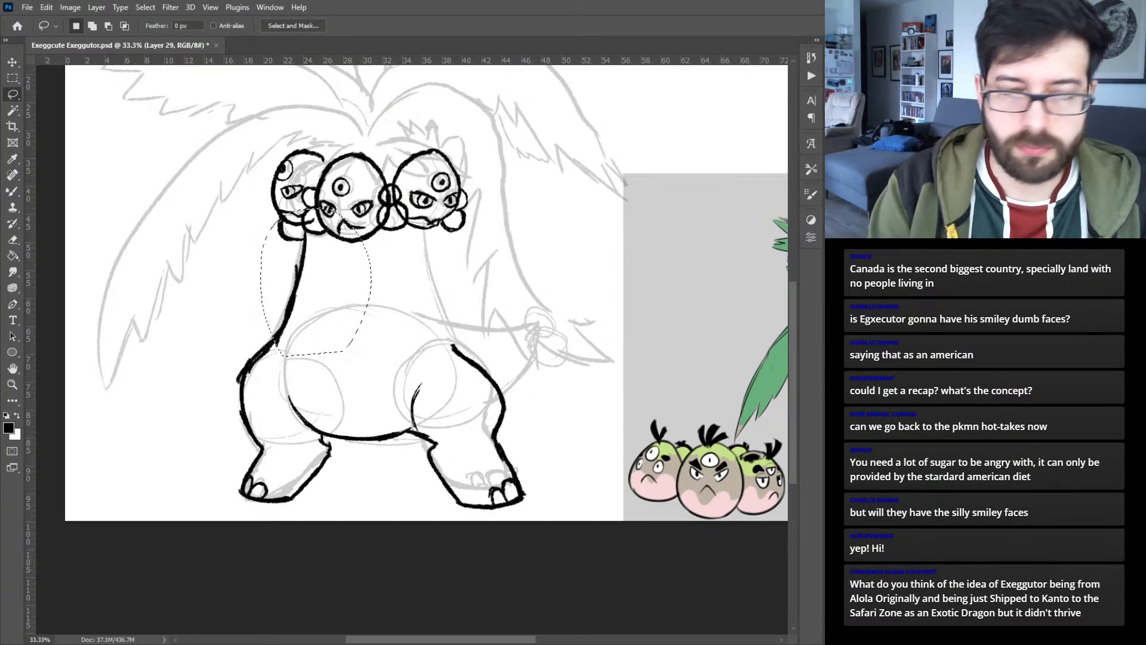
pyautogui.press('Delete')
pyautogui.hotkey('ctrl', 'd')
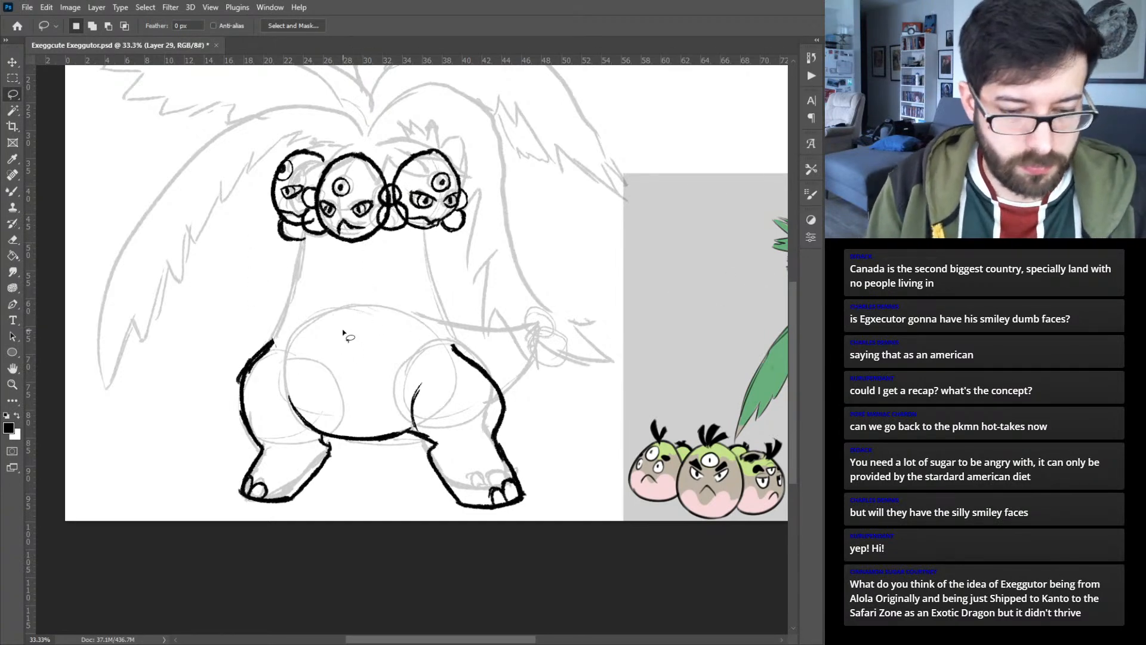
# - Merge the left hip's outer line layer with the layer holding the left foot and belly line art
pyautogui.press('v')
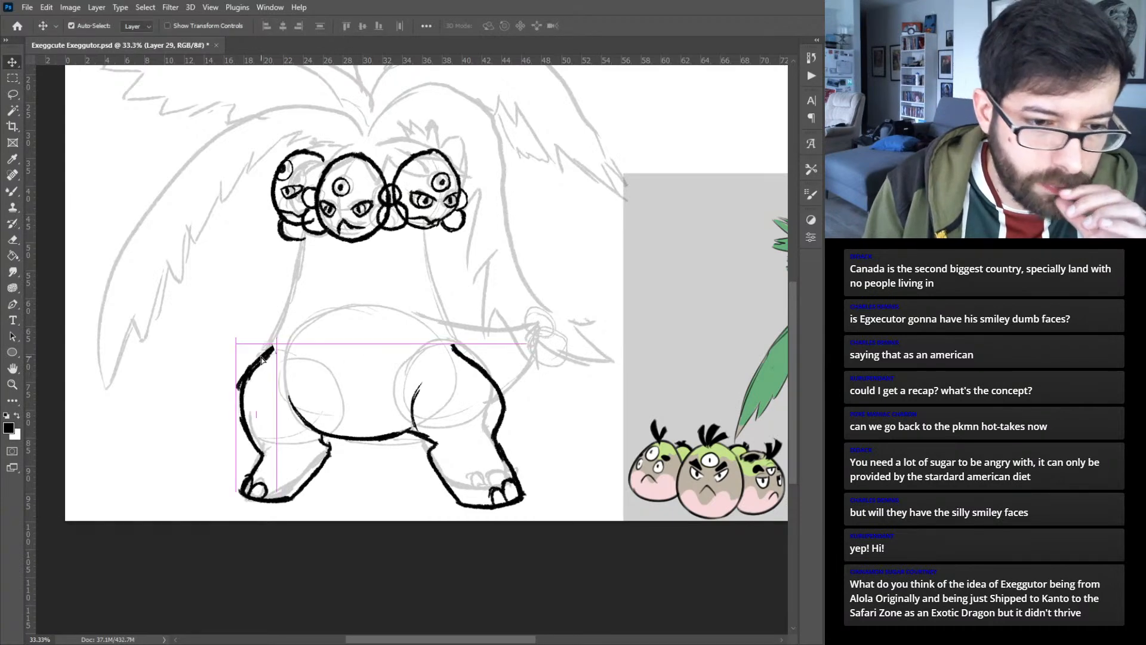
pyautogui.moveTo(219, 466); pyautogui.dragTo(275, 503)
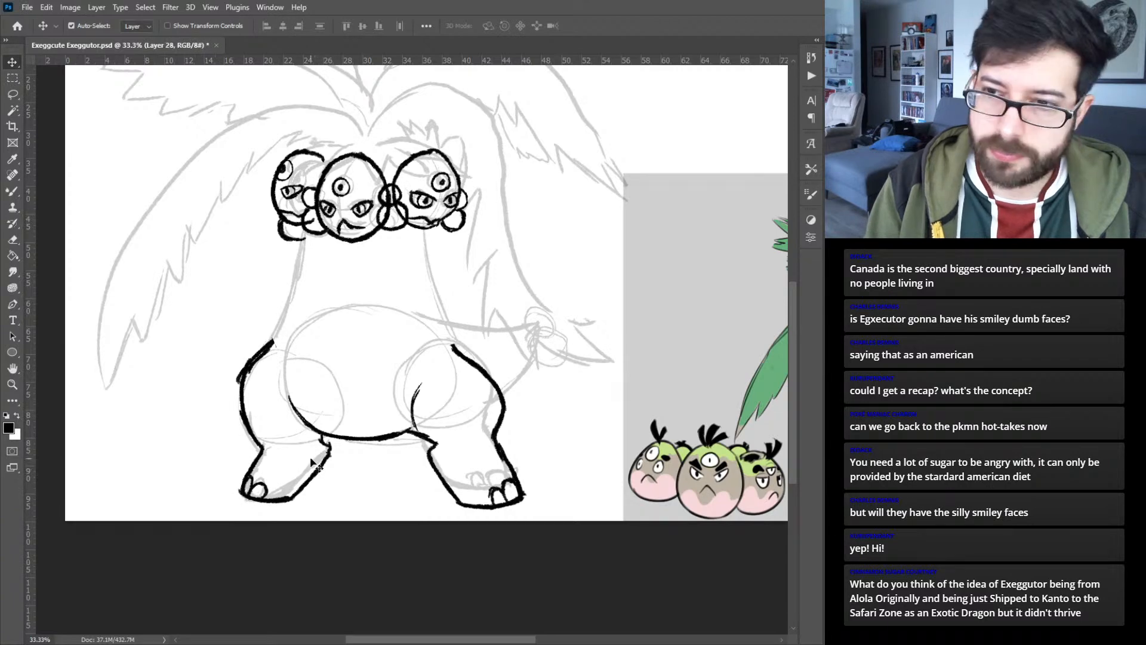
pyautogui.keyDown('ctrl'); pyautogui.click(271, 327); pyautogui.keyUp('ctrl')
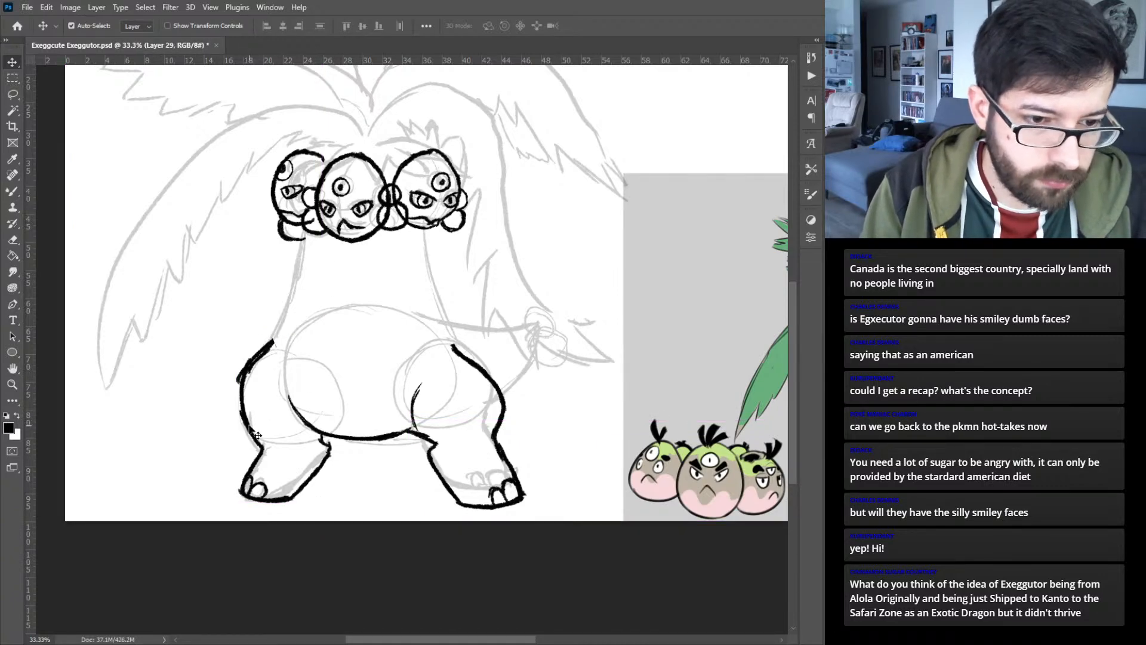
pyautogui.moveTo(257, 434); pyautogui.dragTo(276, 399)
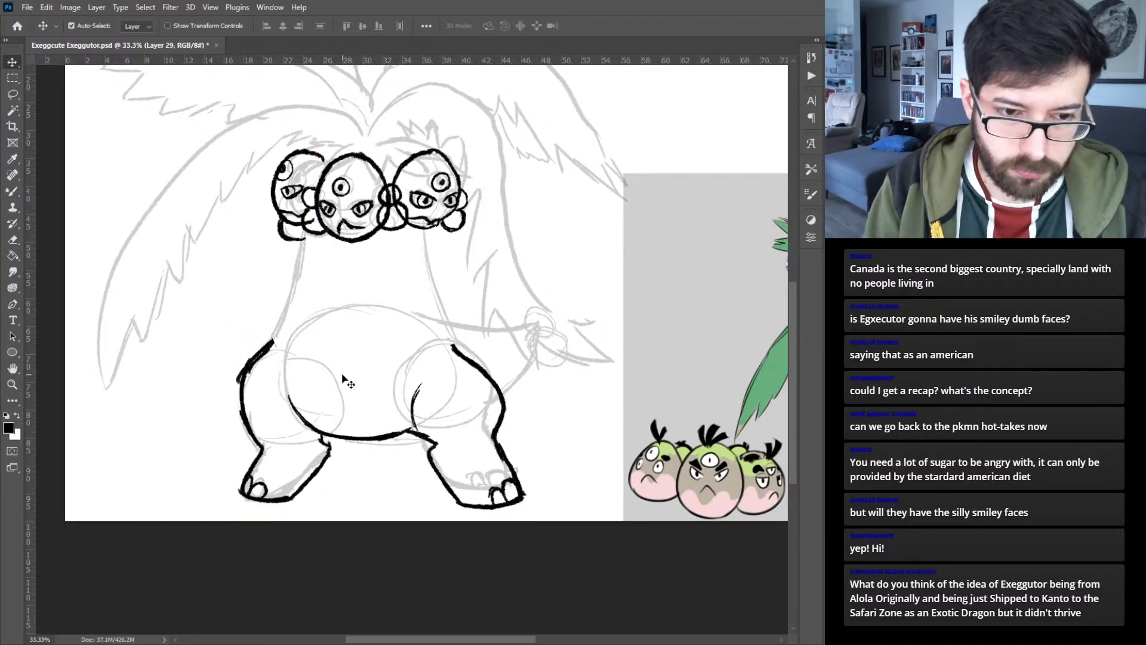
# - Select the curved belly underside between the legs and cut it onto its own layer
pyautogui.press('l')
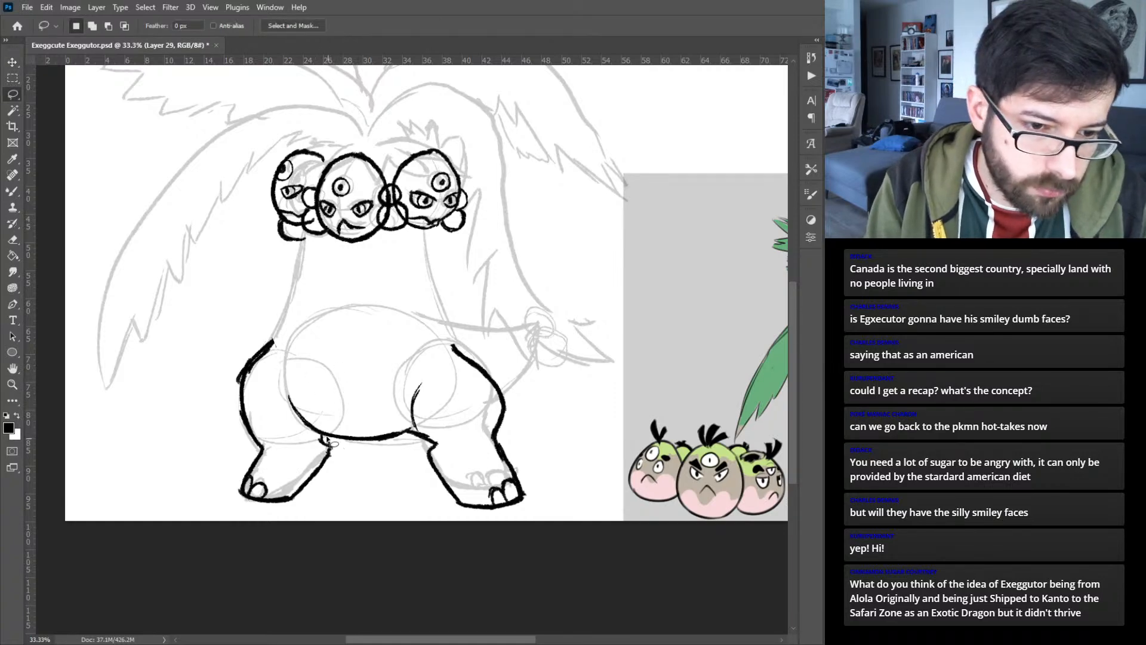
pyautogui.moveTo(322, 438)
pyautogui.mouseDown()
pyautogui.moveTo(283, 423)
pyautogui.moveTo(274, 381)
pyautogui.moveTo(439, 415)
pyautogui.moveTo(387, 478)
pyautogui.moveTo(348, 465)
pyautogui.mouseUp()
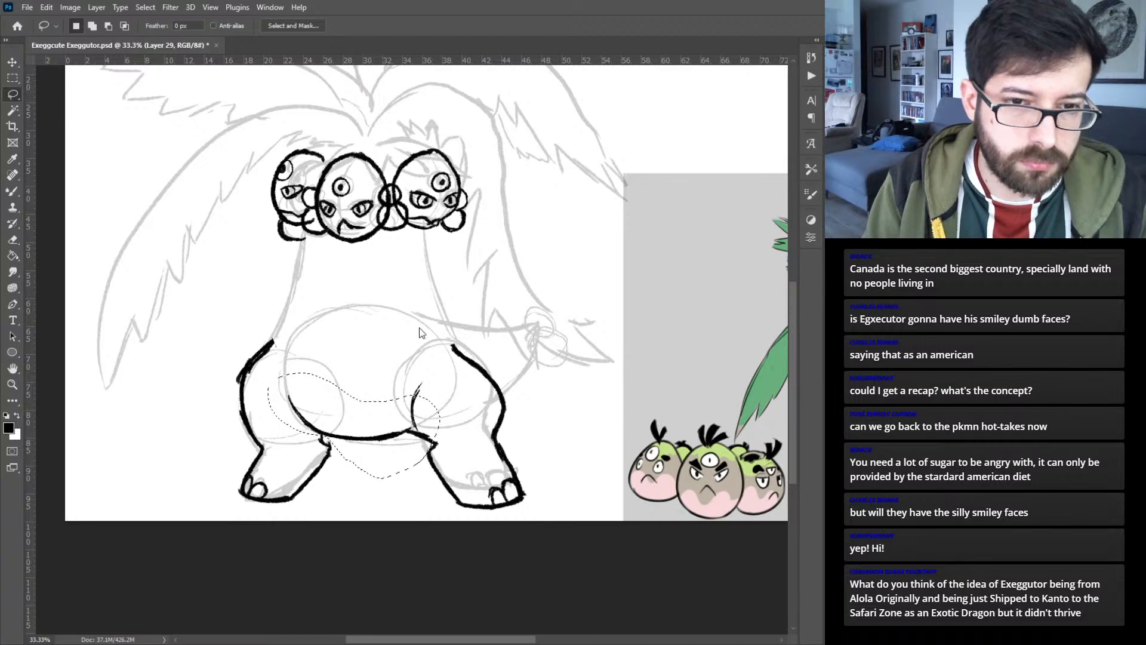
pyautogui.hotkey('ctrl', 'shift', 'j')
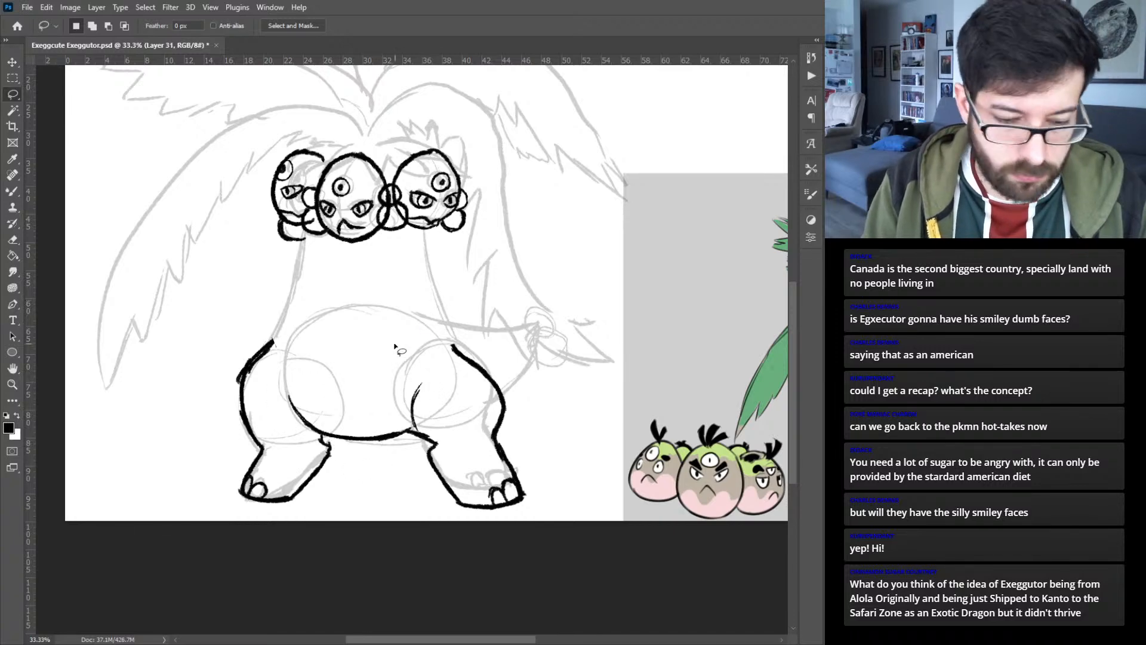
# - Shift the right leg line art slightly inward, and nudge the left leg line art outward and up
pyautogui.press('v')
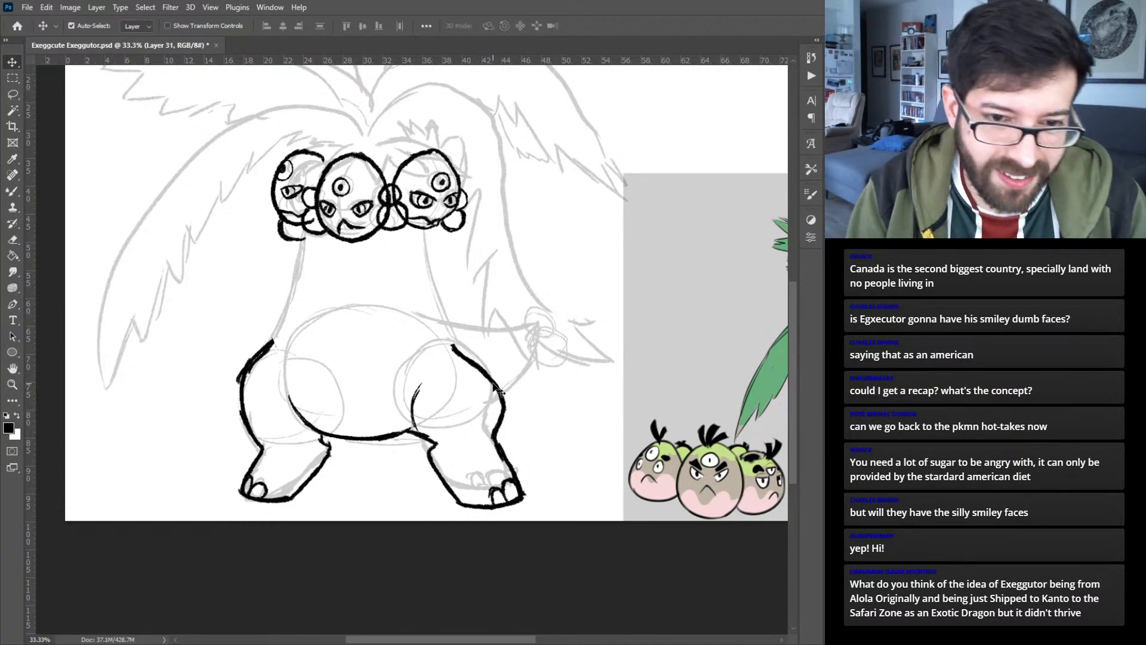
pyautogui.moveTo(495, 387); pyautogui.dragTo(484, 380)
pyautogui.moveTo(267, 354); pyautogui.dragTo(261, 351)
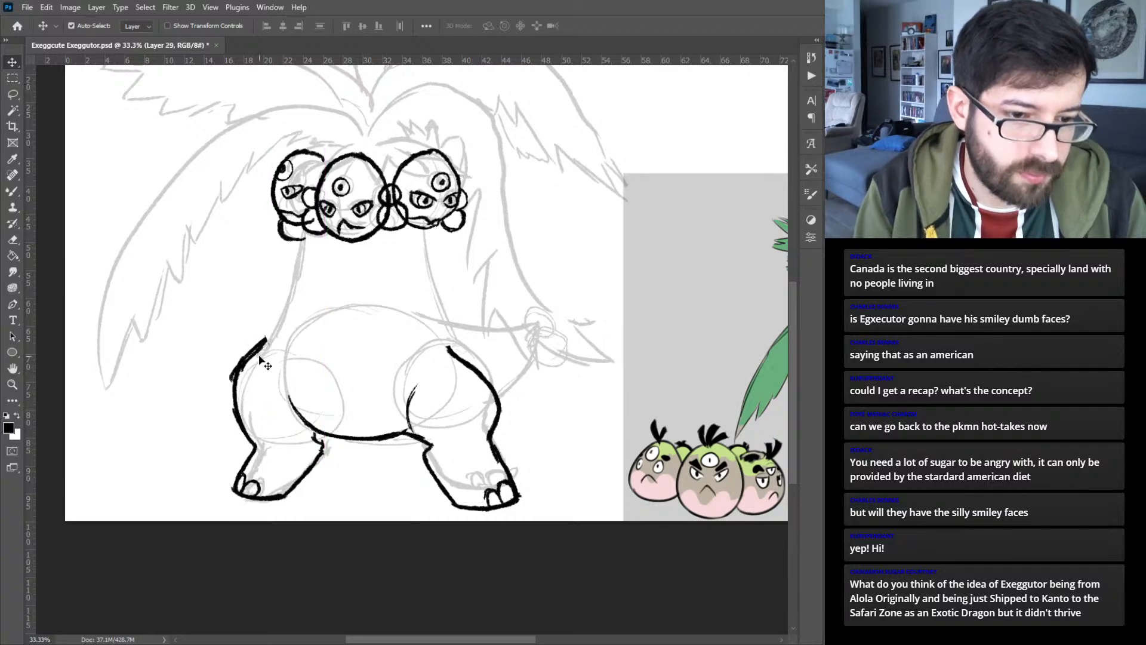
pyautogui.moveTo(279, 497)
pyautogui.mouseDown()
pyautogui.moveTo(269, 491)
pyautogui.moveTo(283, 497)
pyautogui.mouseUp()
pyautogui.press('Left')
pyautogui.press('Left')
pyautogui.press('Left')
pyautogui.press('Left')
pyautogui.press('Left')
pyautogui.press('Left')
pyautogui.press('Left')
pyautogui.press('Left')
pyautogui.press('Left')
pyautogui.press('Left')
pyautogui.press('Left')
pyautogui.press('Left')
pyautogui.press('Left')
pyautogui.press('Left')
pyautogui.press('Left')
pyautogui.press('Left')
pyautogui.press('Left')
pyautogui.press('Left')
pyautogui.press('Up')
pyautogui.press('Up')
pyautogui.press('Up')
pyautogui.press('Up')
pyautogui.press('Up')
pyautogui.press('Up')
pyautogui.press('Up')
pyautogui.press('Up')
pyautogui.press('Up')
pyautogui.press('Up')
pyautogui.press('Up')
pyautogui.press('Up')
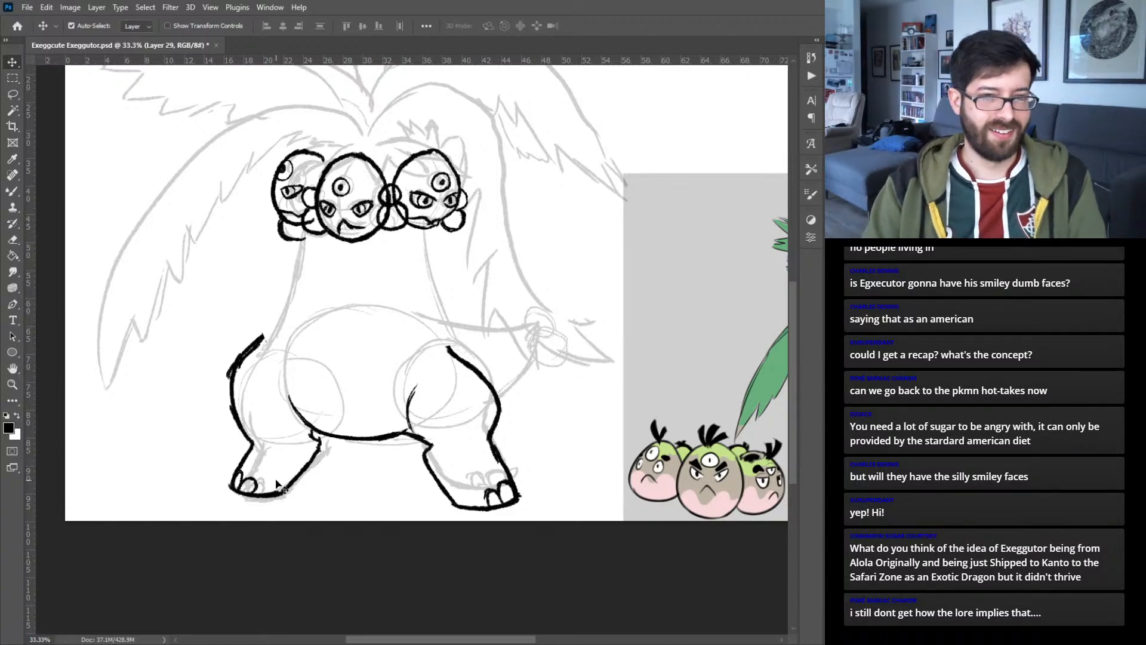
# - On the belly line's layer, ink the left side of the neck between the heads and the left hip
pyautogui.press('b')
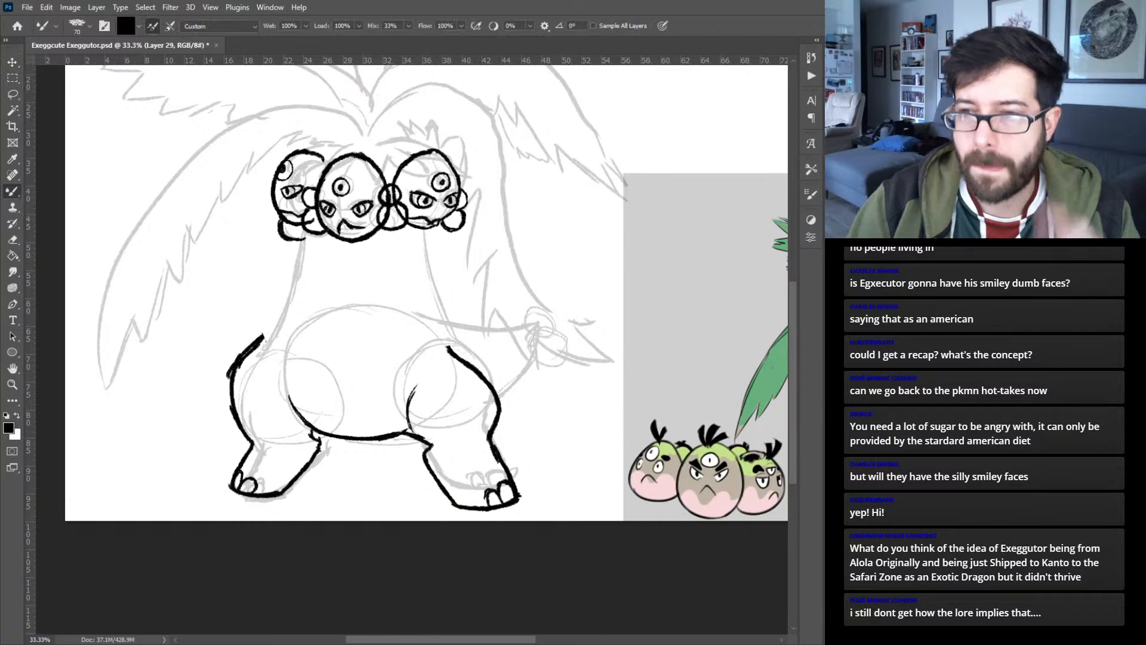
pyautogui.press('v')
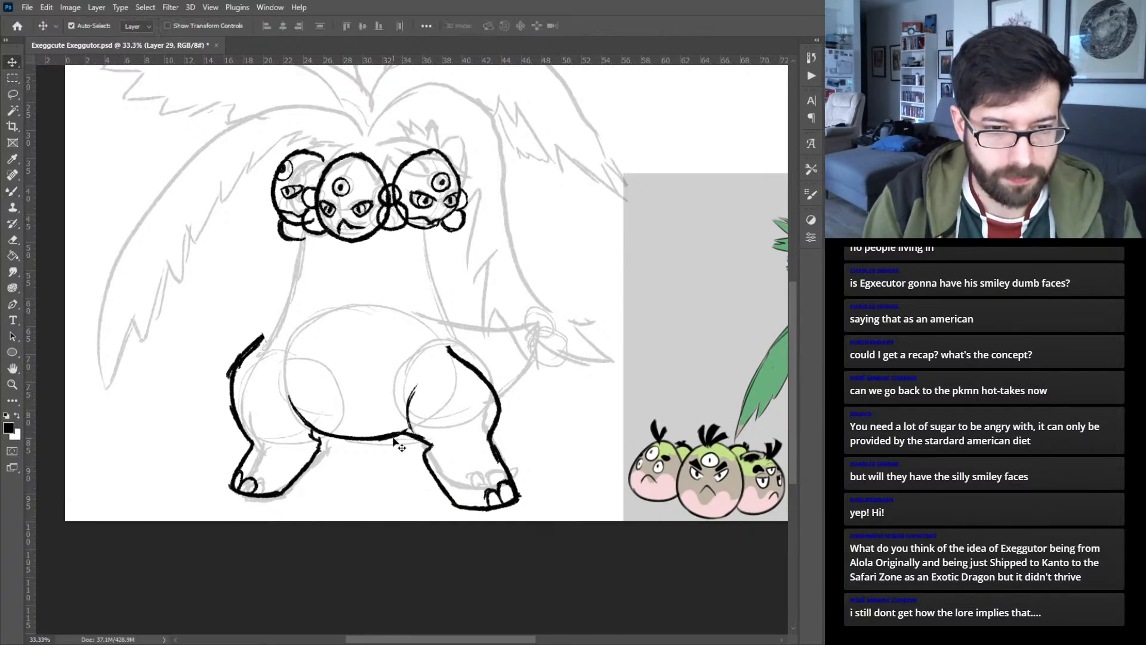
pyautogui.press('b')
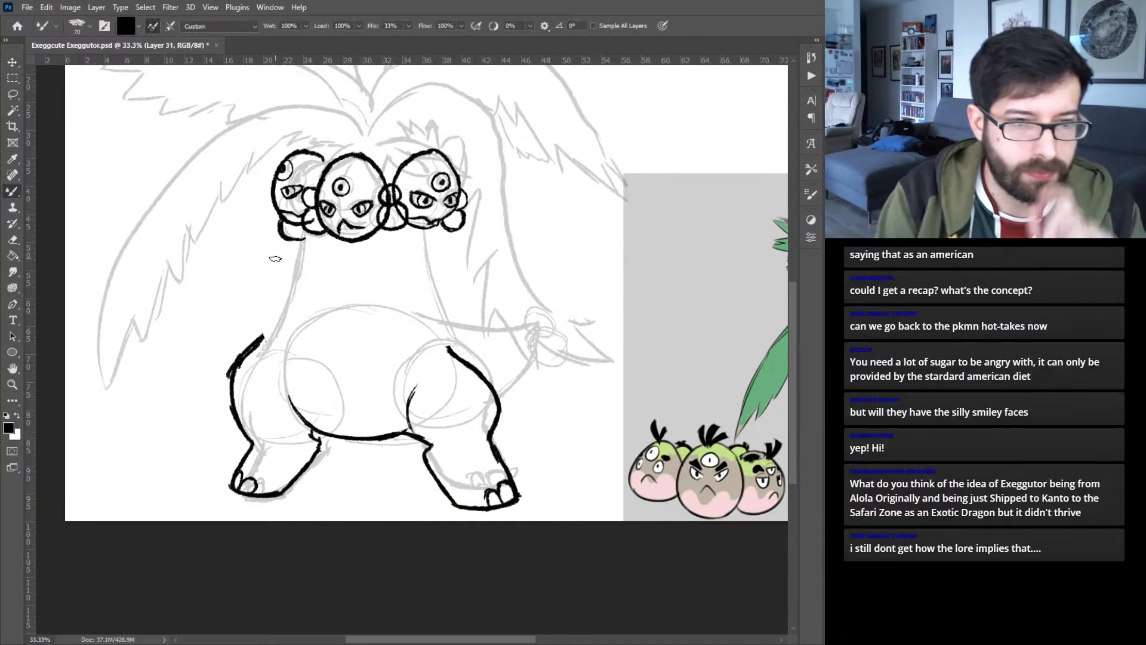
pyautogui.moveTo(276, 332); pyautogui.dragTo(308, 258)
pyautogui.moveTo(292, 308); pyautogui.dragTo(311, 243)
pyautogui.moveTo(300, 285); pyautogui.dragTo(311, 238)
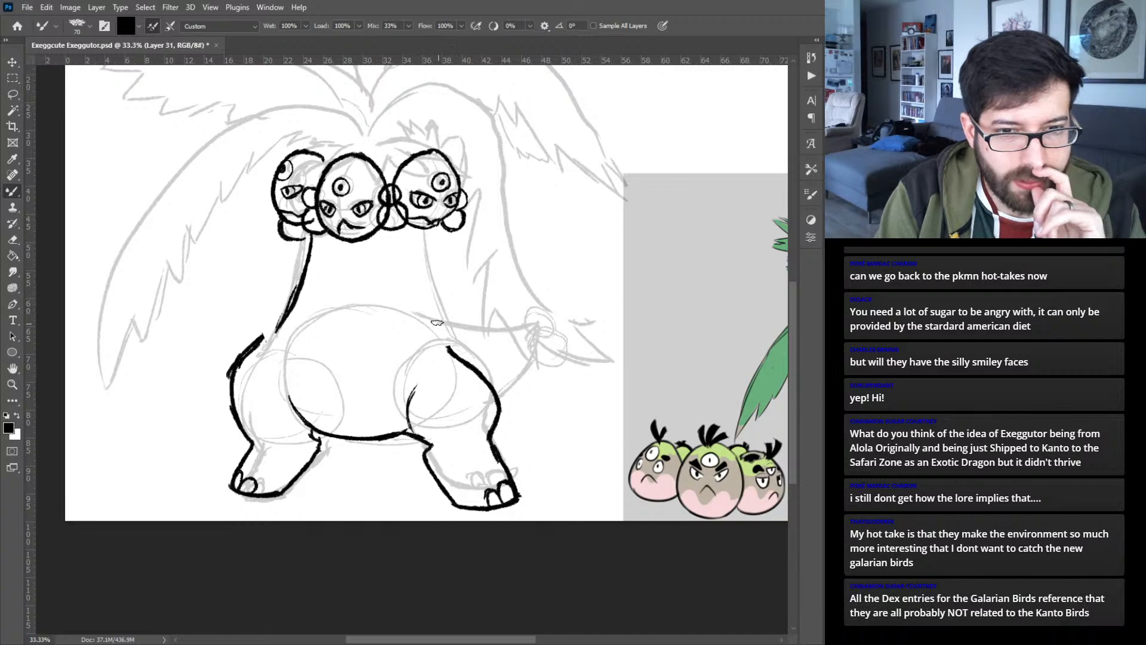
# - Ink the right side of the neck as a curved line from the right head down to the hip
pyautogui.moveTo(440, 325)
pyautogui.mouseDown()
pyautogui.moveTo(413, 260)
pyautogui.moveTo(429, 298)
pyautogui.moveTo(417, 236)
pyautogui.moveTo(421, 279)
pyautogui.mouseUp()
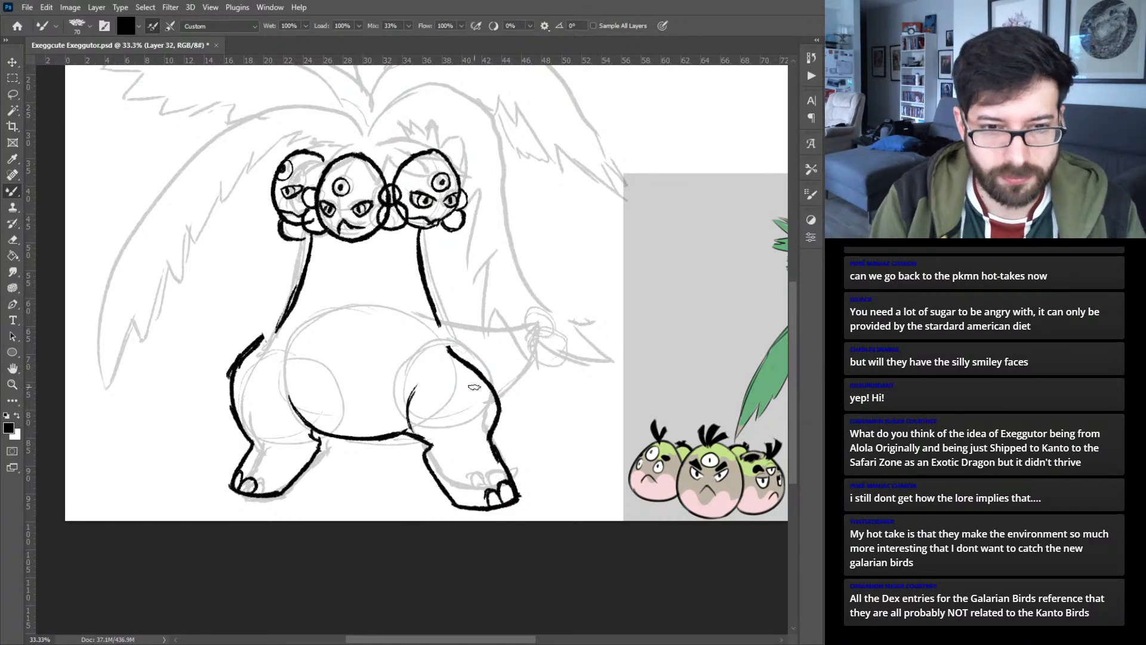
pyautogui.moveTo(585, 394)
pyautogui.mouseDown()
pyautogui.moveTo(276, 340)
pyautogui.moveTo(397, 405)
pyautogui.moveTo(219, 454)
pyautogui.moveTo(257, 474)
pyautogui.mouseUp()
pyautogui.moveTo(179, 462)
pyautogui.mouseDown()
pyautogui.moveTo(278, 472)
pyautogui.moveTo(268, 471)
pyautogui.mouseUp()
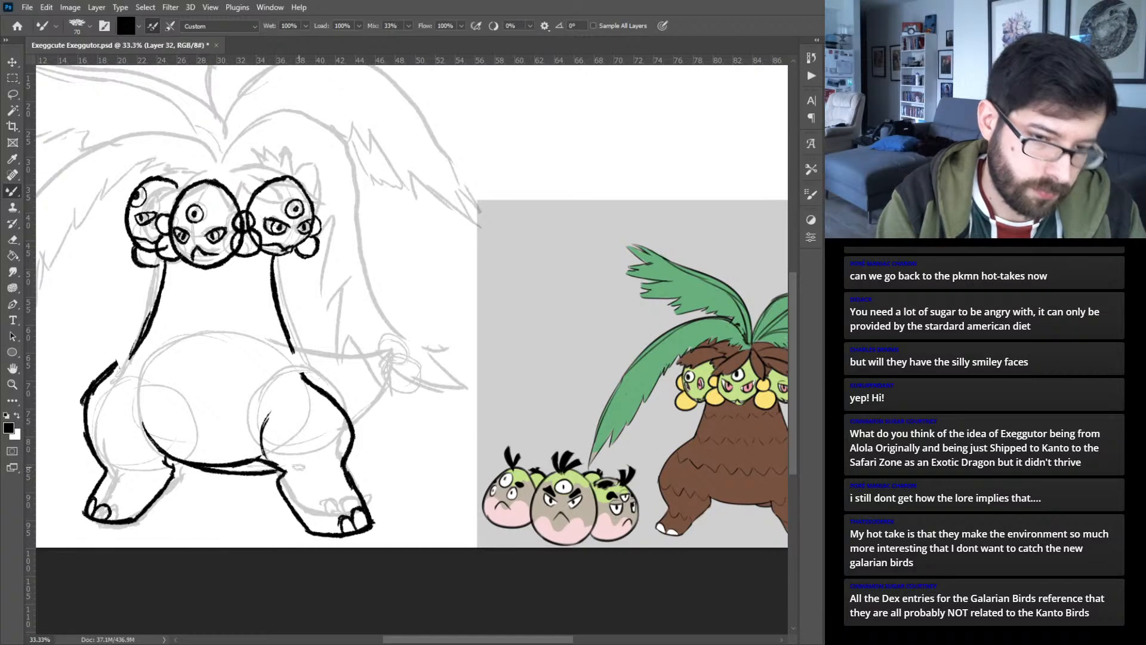
pyautogui.moveTo(372, 430); pyautogui.dragTo(377, 427)
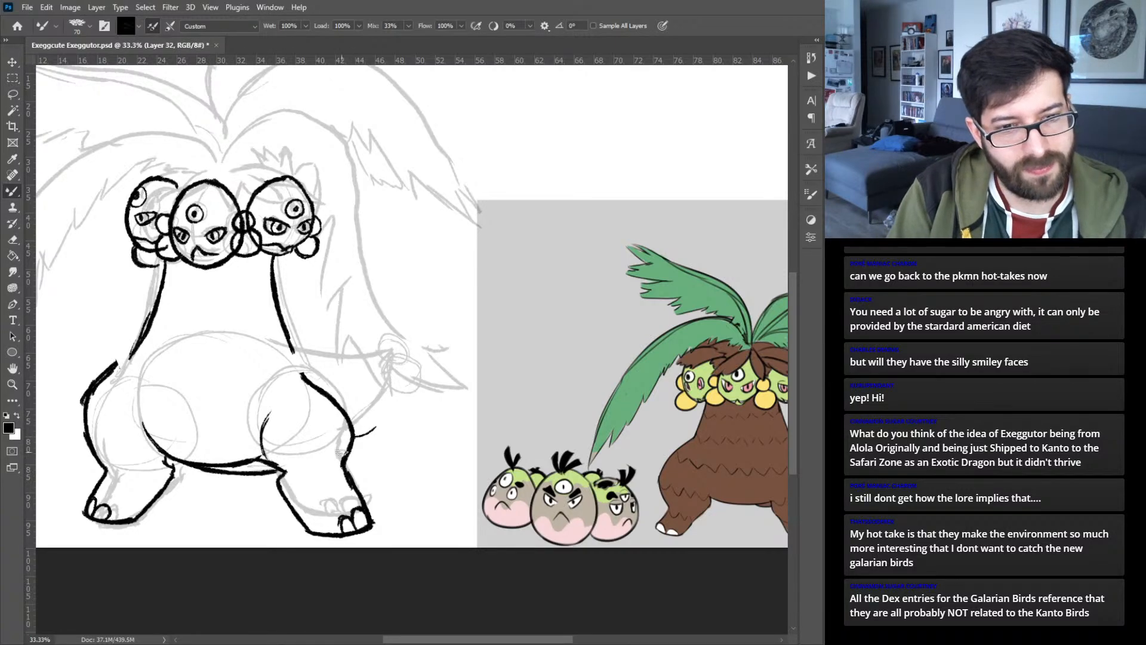
pyautogui.hotkey('ctrl', 'z')
pyautogui.hotkey('ctrl', 'z')
pyautogui.hotkey('ctrl', 'z')
pyautogui.hotkey('ctrl', 'z')
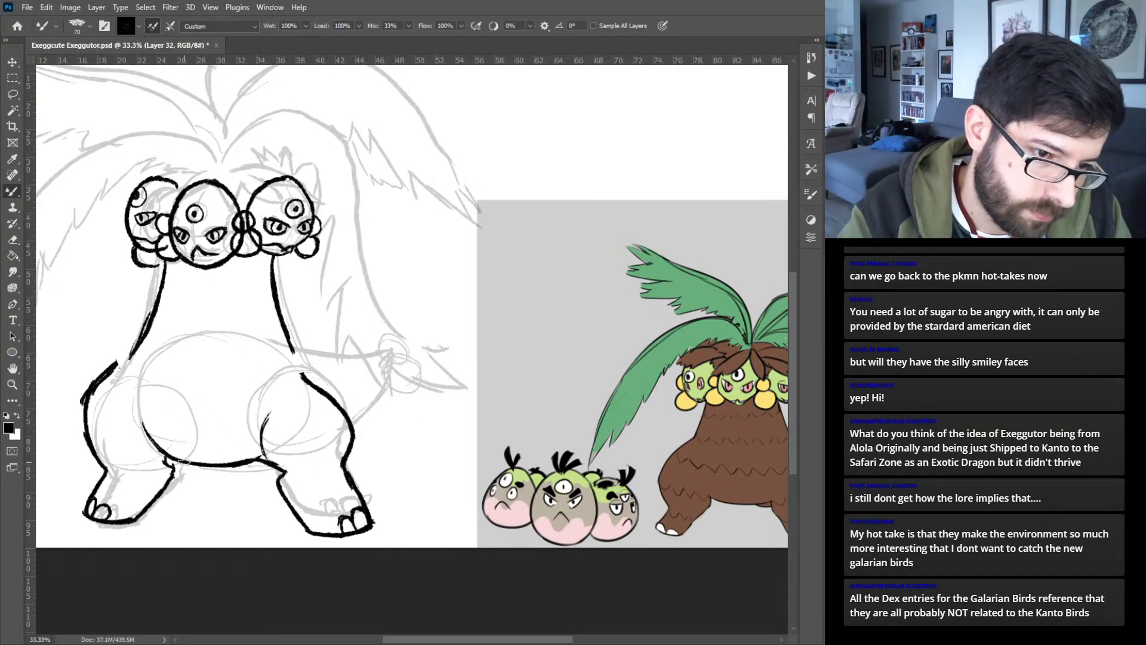
# - Ink the tail's underside, continuing the belly curve behind the right leg, and its upper edge from the neck base, meeting in a point
pyautogui.moveTo(177, 460)
pyautogui.mouseDown()
pyautogui.moveTo(241, 471)
pyautogui.moveTo(190, 465)
pyautogui.moveTo(243, 471)
pyautogui.moveTo(223, 470)
pyautogui.moveTo(337, 444)
pyautogui.mouseUp()
pyautogui.moveTo(266, 467); pyautogui.dragTo(383, 417)
pyautogui.moveTo(309, 461); pyautogui.dragTo(398, 400)
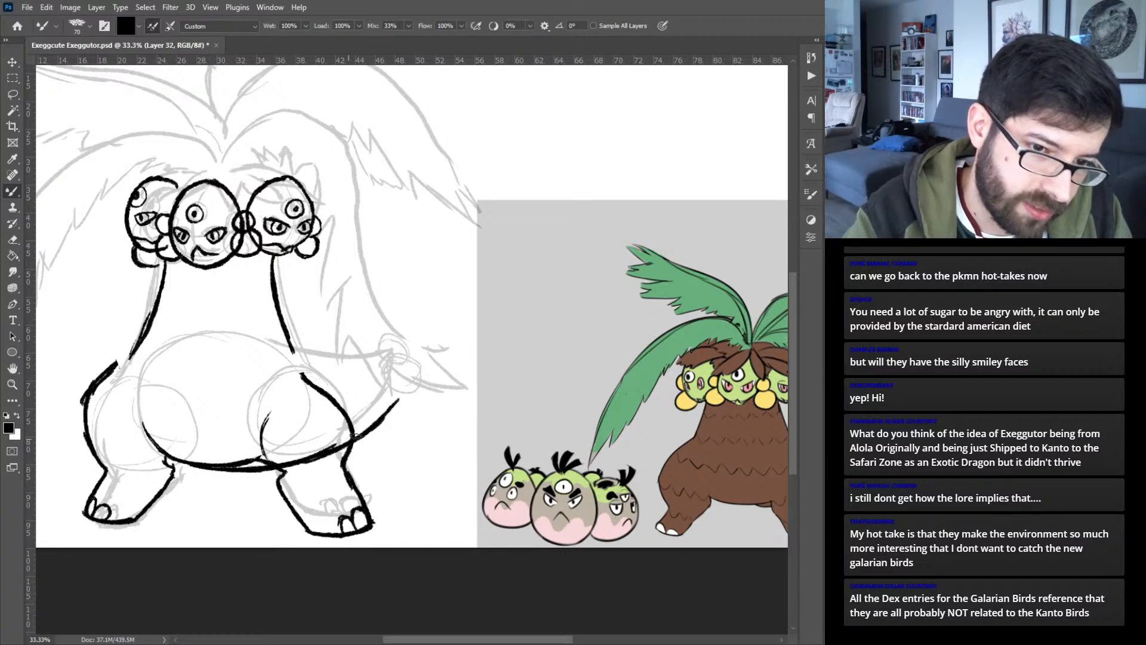
pyautogui.moveTo(350, 439); pyautogui.dragTo(396, 401)
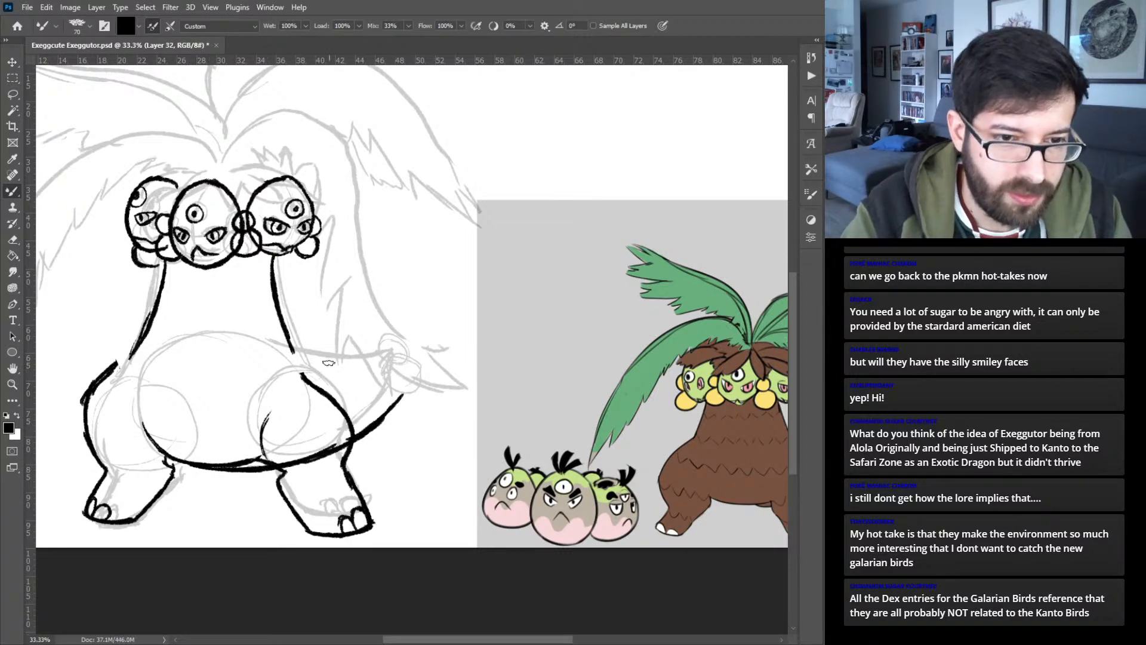
pyautogui.moveTo(295, 352); pyautogui.dragTo(411, 380)
pyautogui.moveTo(343, 372)
pyautogui.mouseDown()
pyautogui.moveTo(412, 380)
pyautogui.moveTo(397, 407)
pyautogui.moveTo(409, 380)
pyautogui.mouseUp()
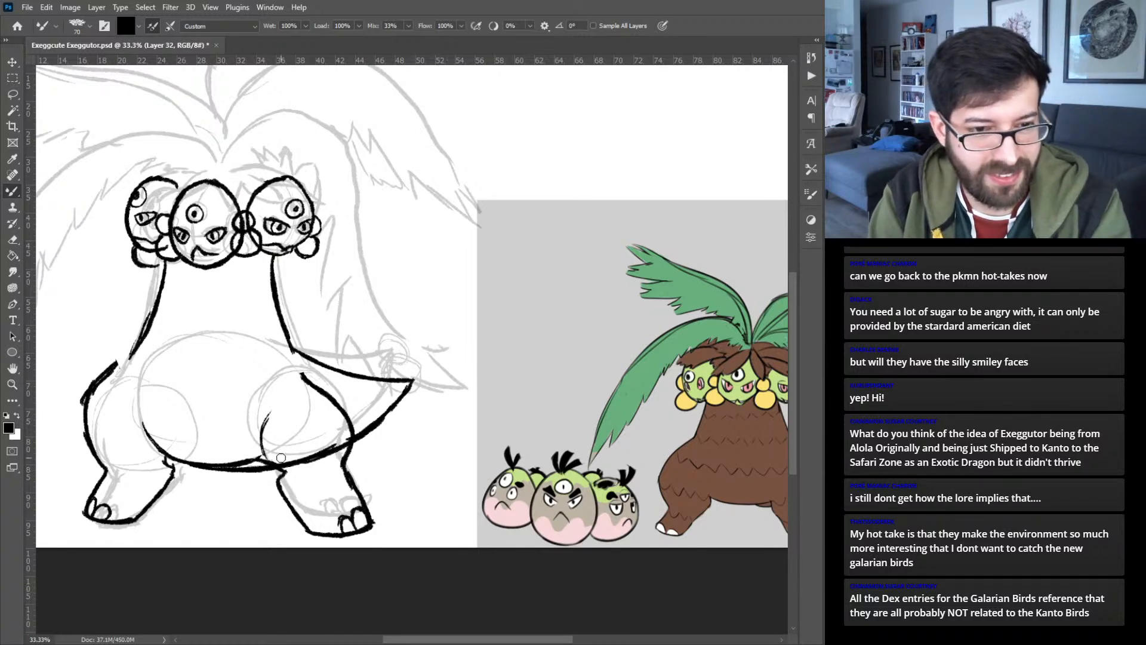
# - Erase the tail line crossing the right leg, and ink two round coconuts at the tail's tip on a separate layer
pyautogui.moveTo(299, 468); pyautogui.dragTo(345, 438)
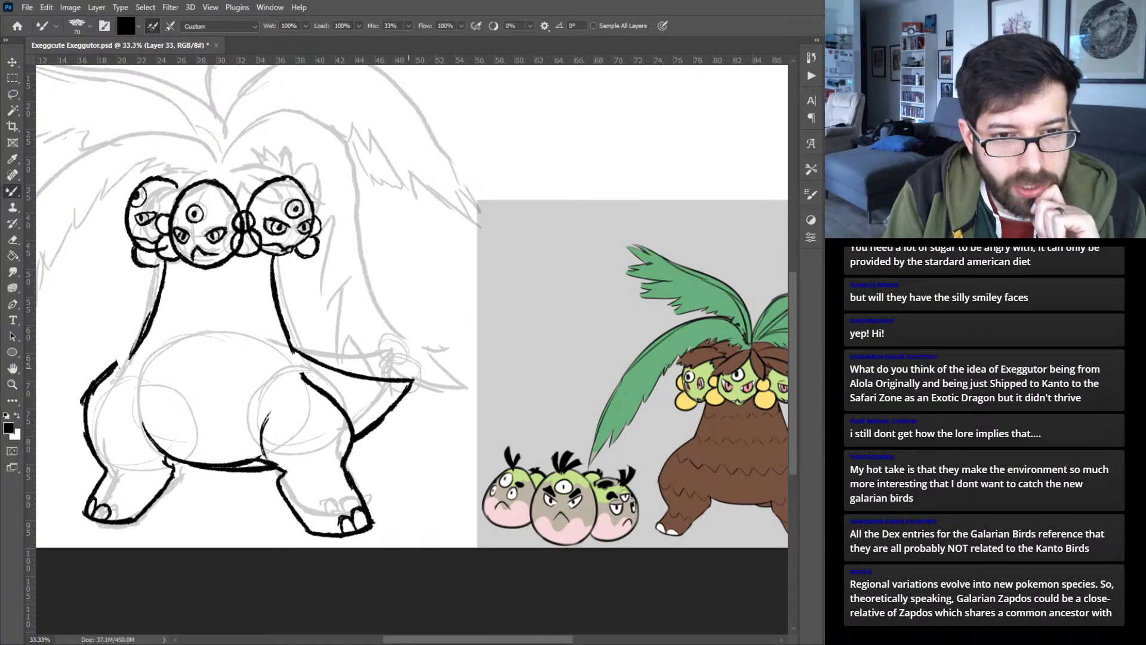
pyautogui.moveTo(411, 369)
pyautogui.mouseDown()
pyautogui.moveTo(417, 396)
pyautogui.moveTo(422, 369)
pyautogui.moveTo(424, 394)
pyautogui.moveTo(406, 398)
pyautogui.moveTo(407, 414)
pyautogui.moveTo(434, 410)
pyautogui.moveTo(428, 393)
pyautogui.moveTo(412, 412)
pyautogui.mouseUp()
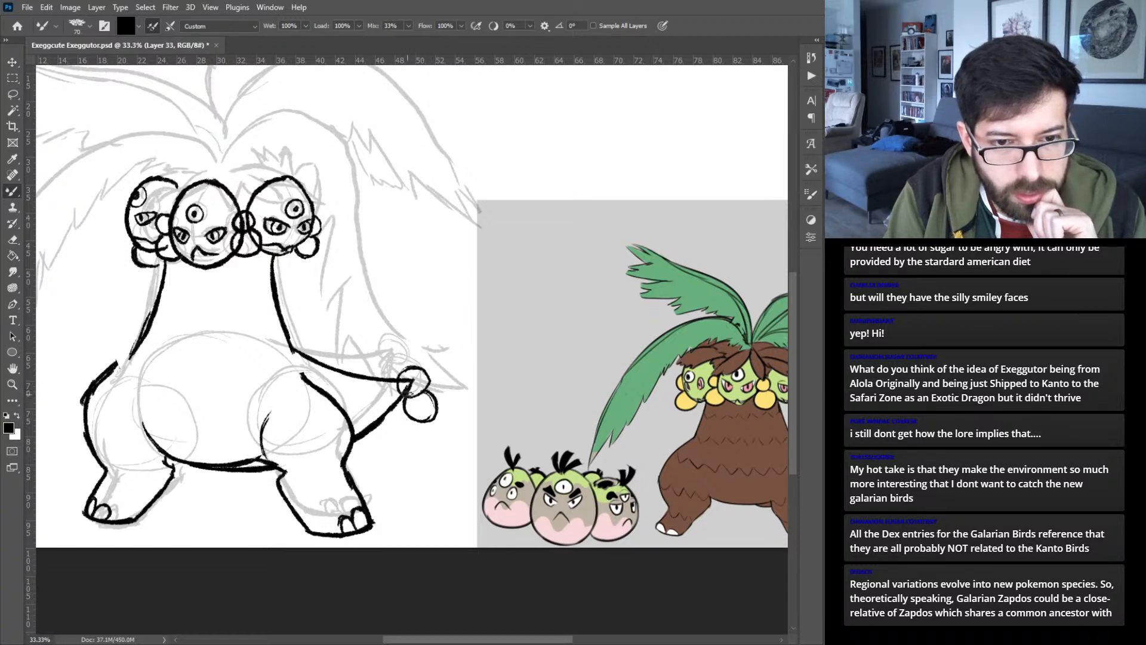
# - On another layer, ink shaggy hair tufts over the foreheads of the middle and right heads
pyautogui.moveTo(238, 302); pyautogui.dragTo(366, 404)
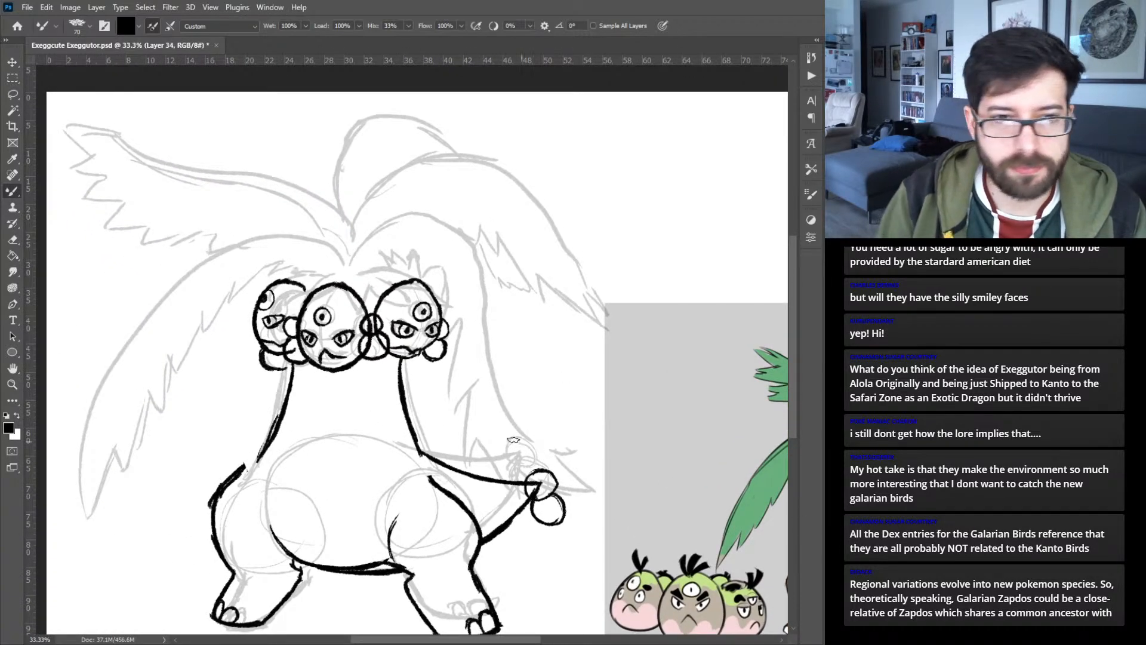
pyautogui.moveTo(303, 344); pyautogui.dragTo(463, 309)
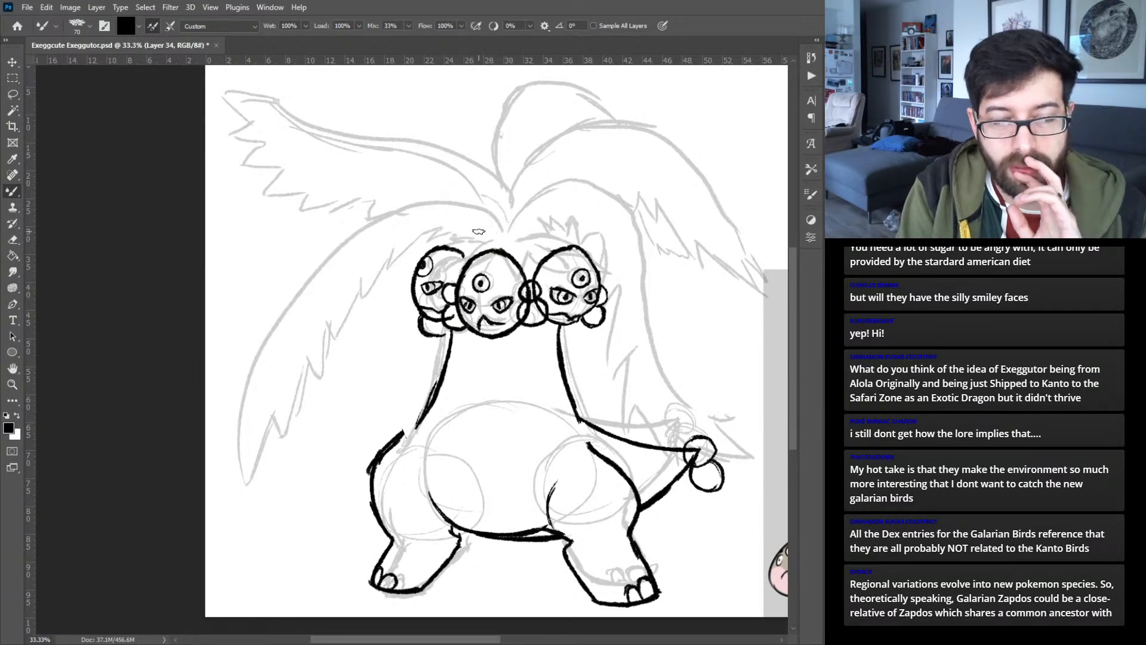
pyautogui.moveTo(657, 370)
pyautogui.mouseDown()
pyautogui.moveTo(361, 404)
pyautogui.moveTo(403, 424)
pyautogui.moveTo(397, 433)
pyautogui.moveTo(531, 433)
pyautogui.mouseUp()
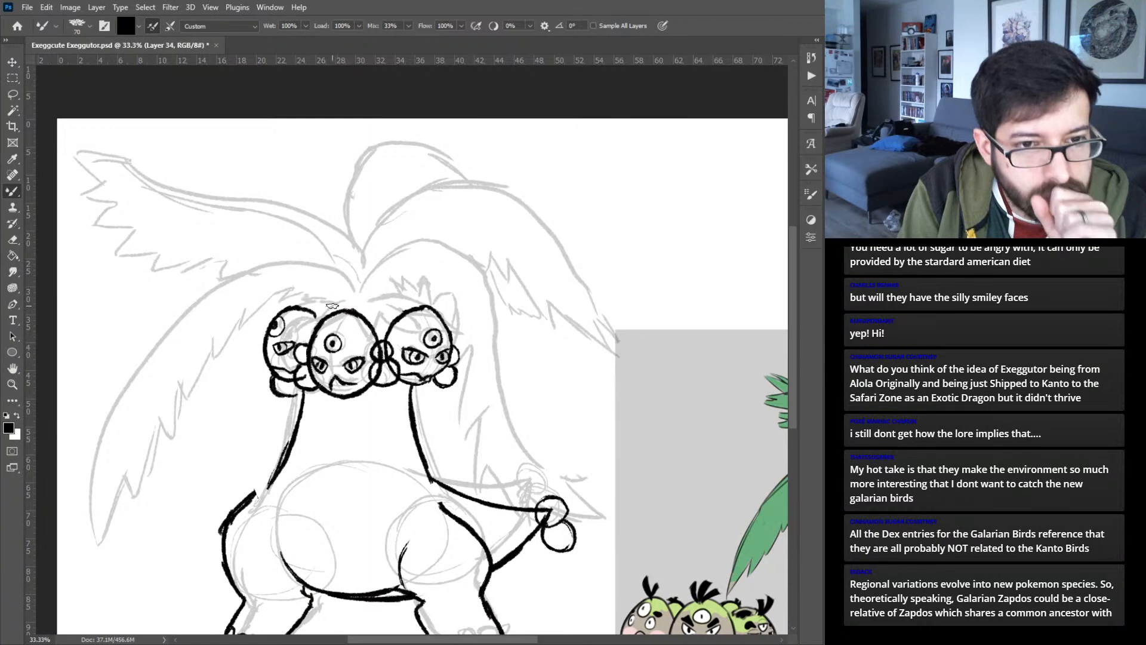
pyautogui.moveTo(346, 296)
pyautogui.mouseDown()
pyautogui.moveTo(313, 332)
pyautogui.moveTo(357, 303)
pyautogui.moveTo(379, 330)
pyautogui.mouseUp()
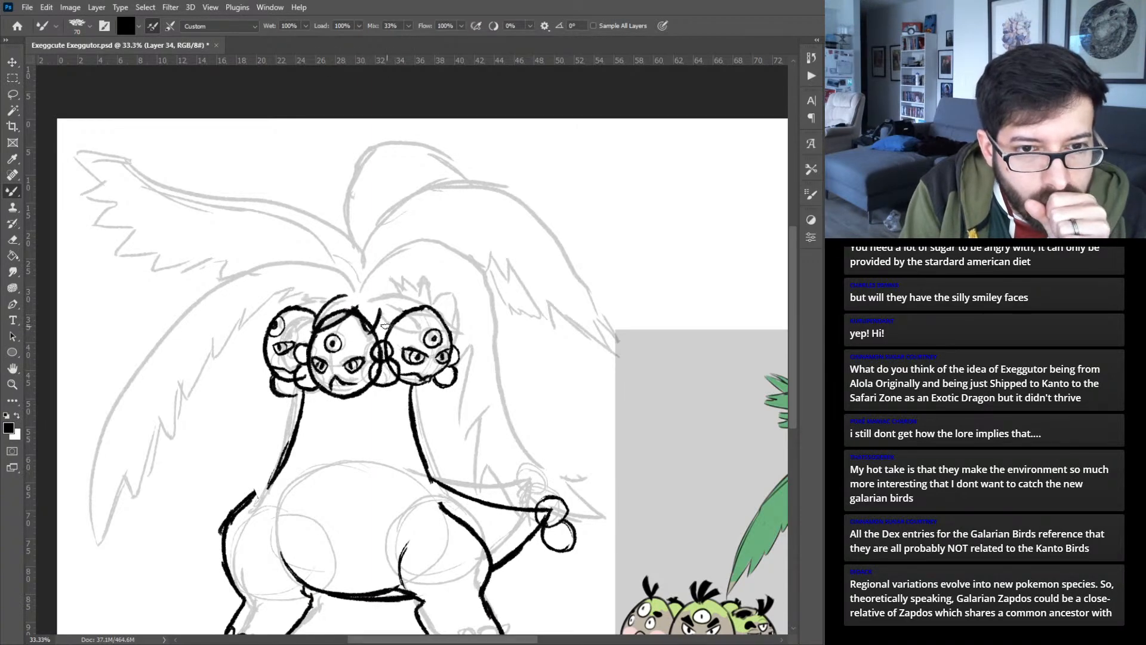
pyautogui.moveTo(389, 307); pyautogui.dragTo(452, 309)
pyautogui.moveTo(455, 311)
pyautogui.mouseDown()
pyautogui.moveTo(437, 295)
pyautogui.moveTo(403, 295)
pyautogui.moveTo(456, 332)
pyautogui.mouseUp()
pyautogui.moveTo(456, 333)
pyautogui.mouseDown()
pyautogui.moveTo(463, 344)
pyautogui.moveTo(453, 340)
pyautogui.mouseUp()
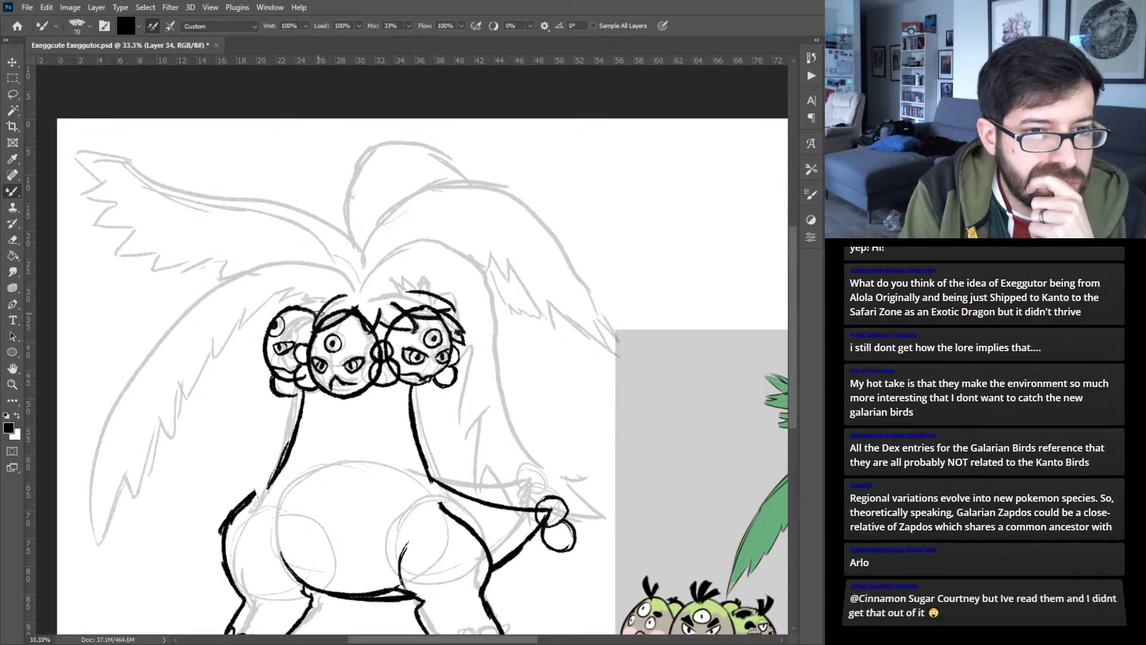
# - Ink matching shaggy hair strands over the top of the left head, redoing unsatisfactory strokes
pyautogui.moveTo(317, 315)
pyautogui.mouseDown()
pyautogui.moveTo(292, 317)
pyautogui.moveTo(305, 304)
pyautogui.moveTo(256, 317)
pyautogui.moveTo(296, 313)
pyautogui.moveTo(266, 318)
pyautogui.mouseUp()
pyautogui.hotkey('ctrl', 'z')
pyautogui.hotkey('ctrl', 'z')
pyautogui.hotkey('ctrl', 'z')
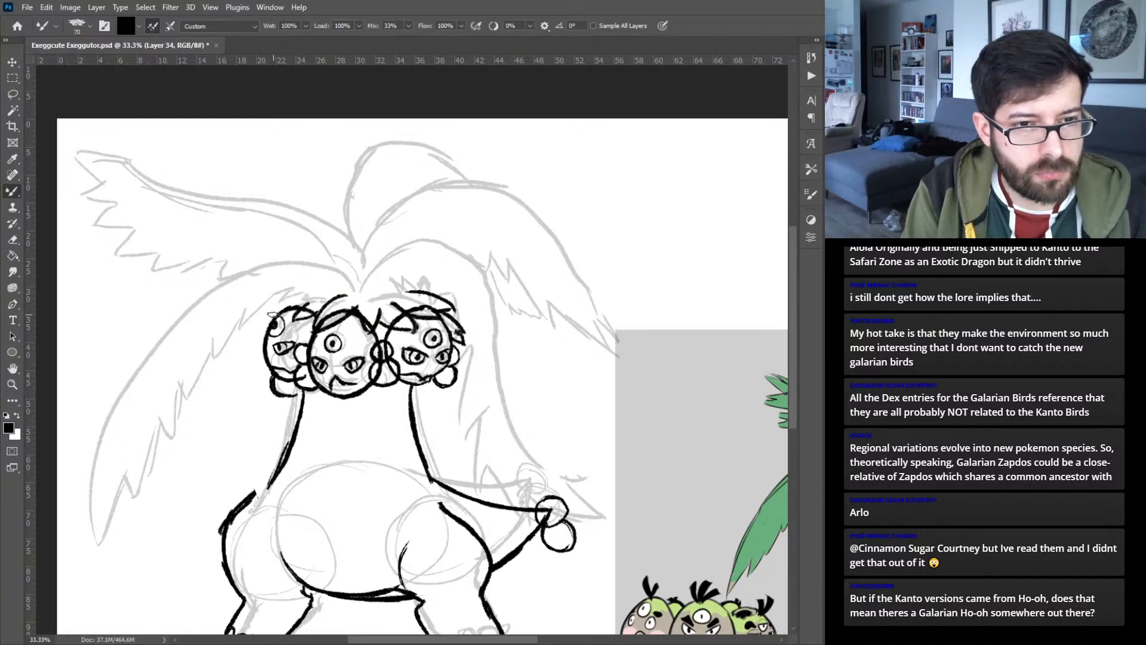
pyautogui.moveTo(303, 311)
pyautogui.mouseDown()
pyautogui.moveTo(267, 317)
pyautogui.moveTo(307, 296)
pyautogui.mouseUp()
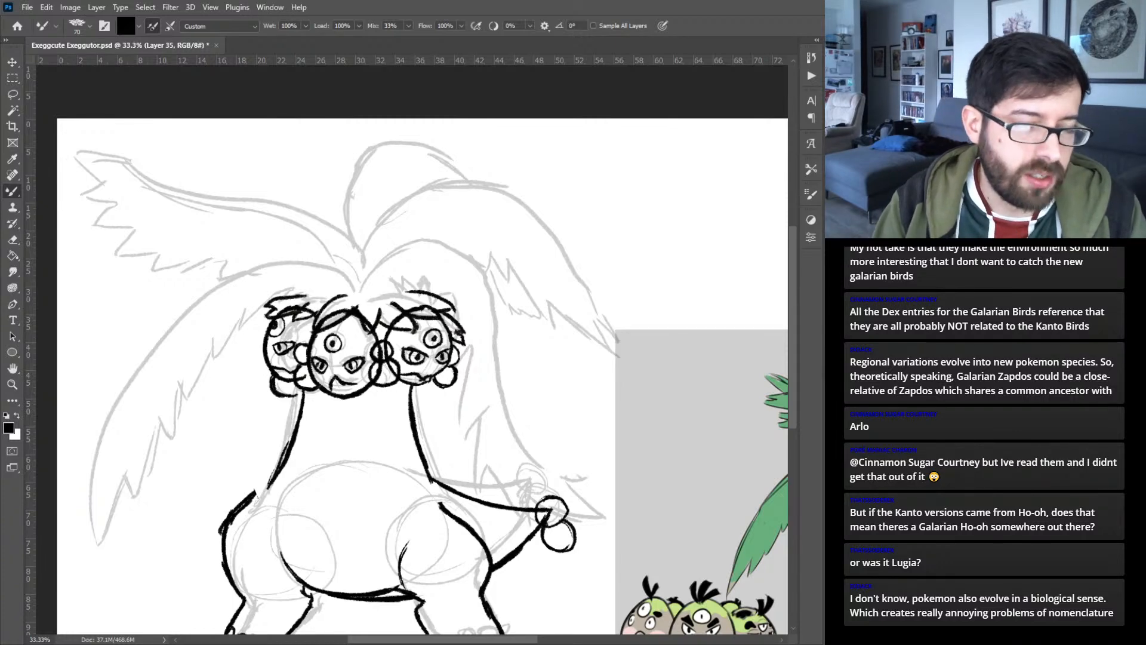
# - On a separate layer, ink the long arching spine of the lower left palm frond from its tip up to the crown
pyautogui.moveTo(253, 360); pyautogui.dragTo(339, 335)
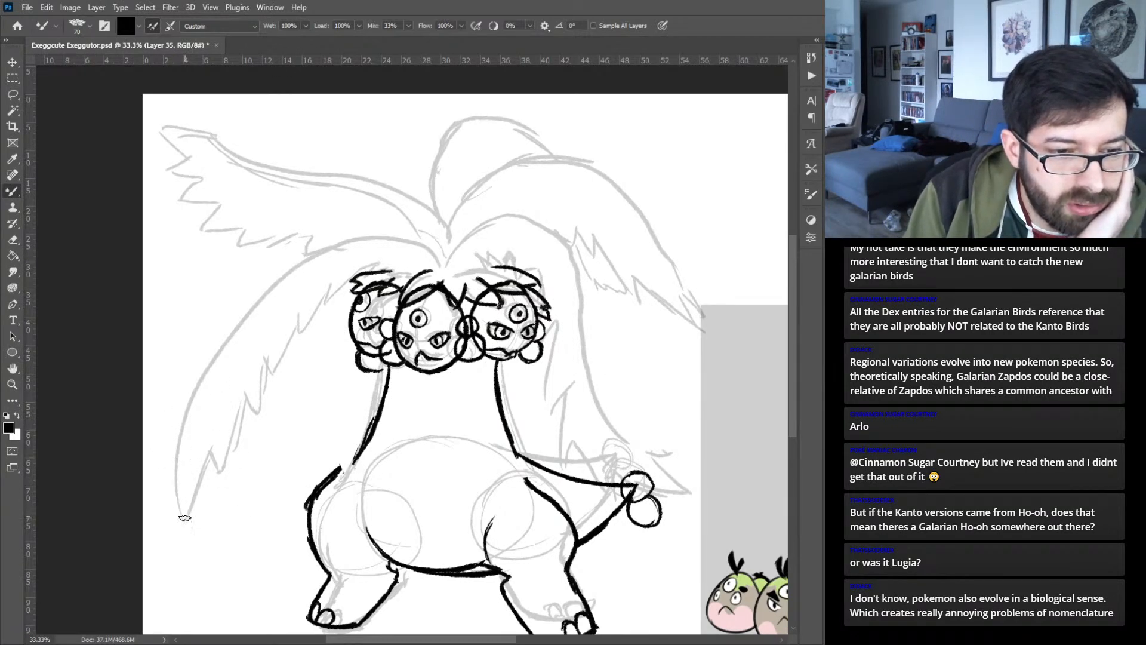
pyautogui.moveTo(674, 432)
pyautogui.mouseDown()
pyautogui.moveTo(326, 380)
pyautogui.moveTo(390, 382)
pyautogui.moveTo(662, 340)
pyautogui.mouseUp()
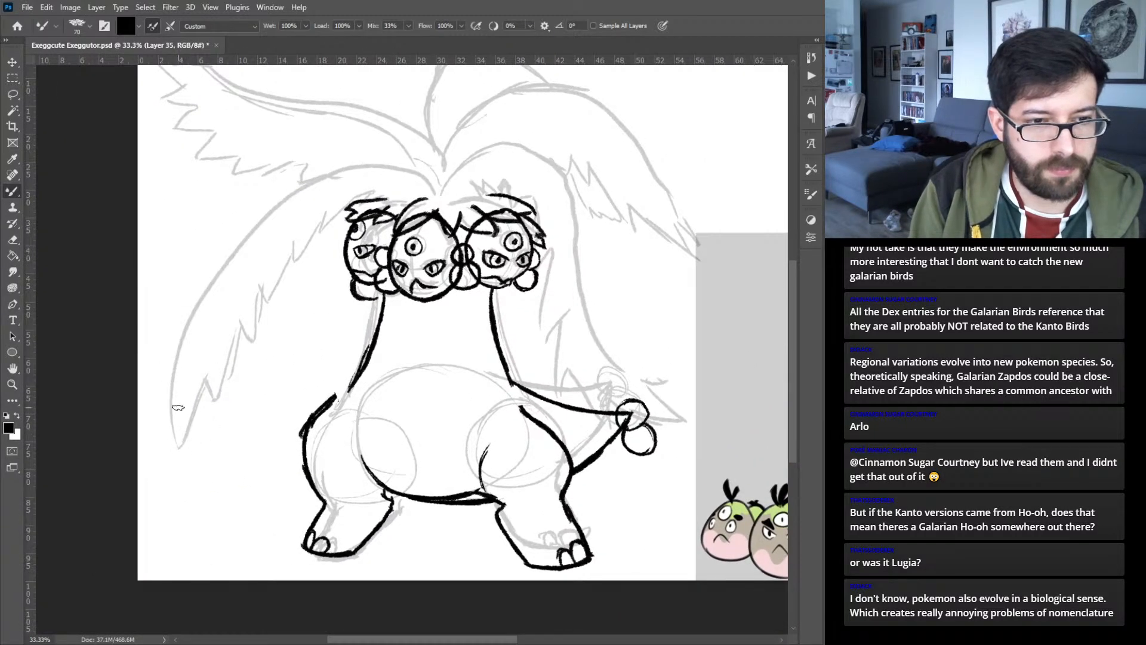
pyautogui.moveTo(178, 446); pyautogui.dragTo(187, 385)
pyautogui.hotkey('ctrl', 'z')
pyautogui.moveTo(177, 445)
pyautogui.mouseDown()
pyautogui.moveTo(181, 374)
pyautogui.moveTo(212, 300)
pyautogui.mouseUp()
pyautogui.hotkey('ctrl', 'z')
pyautogui.hotkey('ctrl', 'z')
pyautogui.hotkey('ctrl', 'z')
pyautogui.moveTo(177, 444)
pyautogui.mouseDown()
pyautogui.moveTo(182, 399)
pyautogui.moveTo(258, 237)
pyautogui.mouseUp()
pyautogui.hotkey('ctrl', 'z')
pyautogui.moveTo(177, 443)
pyautogui.mouseDown()
pyautogui.moveTo(182, 393)
pyautogui.moveTo(278, 208)
pyautogui.moveTo(298, 197)
pyautogui.mouseUp()
pyautogui.hotkey('ctrl', 'z')
pyautogui.moveTo(177, 443)
pyautogui.mouseDown()
pyautogui.moveTo(218, 272)
pyautogui.moveTo(320, 184)
pyautogui.moveTo(384, 178)
pyautogui.moveTo(416, 188)
pyautogui.mouseUp()
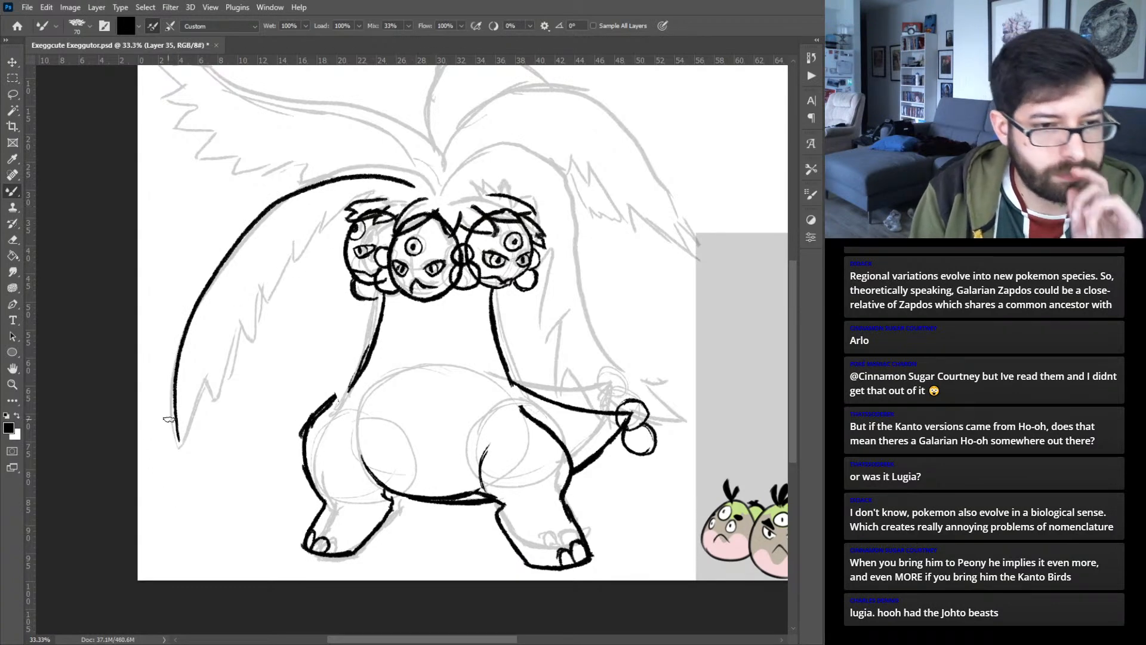
# - Ink the lower left frond's pointed tip and jagged inner leaf edge up to the left head
pyautogui.moveTo(178, 467)
pyautogui.mouseDown()
pyautogui.moveTo(192, 472)
pyautogui.moveTo(189, 452)
pyautogui.mouseUp()
pyautogui.hotkey('ctrl', 'z')
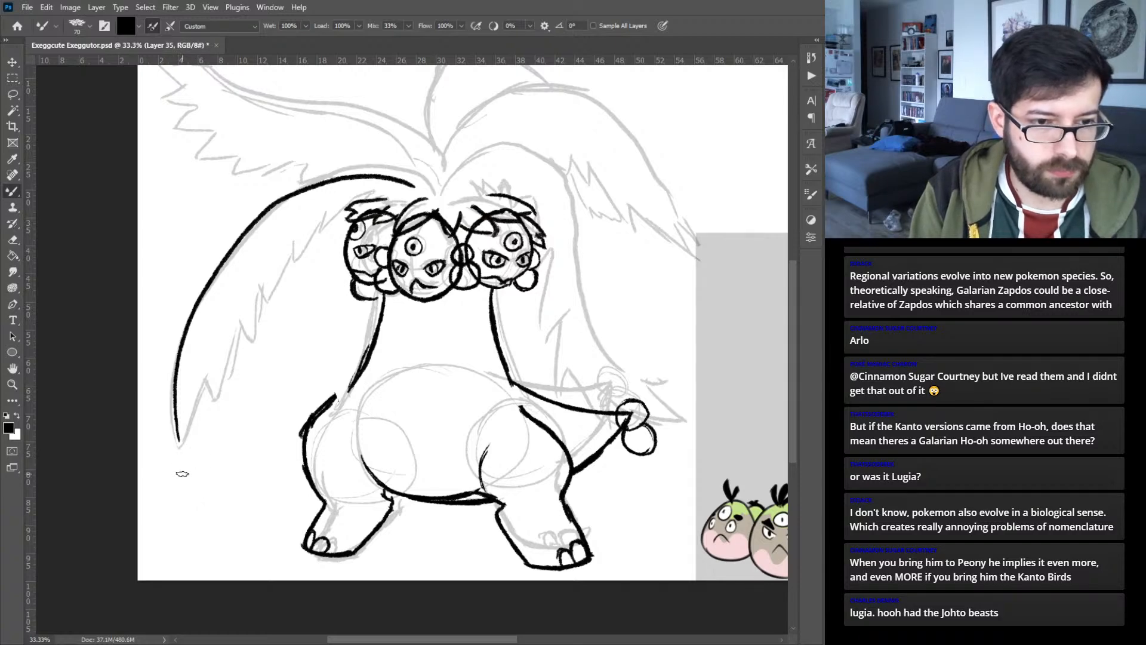
pyautogui.moveTo(174, 457)
pyautogui.mouseDown()
pyautogui.moveTo(200, 492)
pyautogui.moveTo(202, 386)
pyautogui.moveTo(210, 434)
pyautogui.moveTo(199, 419)
pyautogui.moveTo(215, 439)
pyautogui.moveTo(230, 343)
pyautogui.moveTo(236, 370)
pyautogui.moveTo(295, 239)
pyautogui.moveTo(293, 261)
pyautogui.moveTo(324, 208)
pyautogui.moveTo(322, 228)
pyautogui.moveTo(355, 200)
pyautogui.mouseUp()
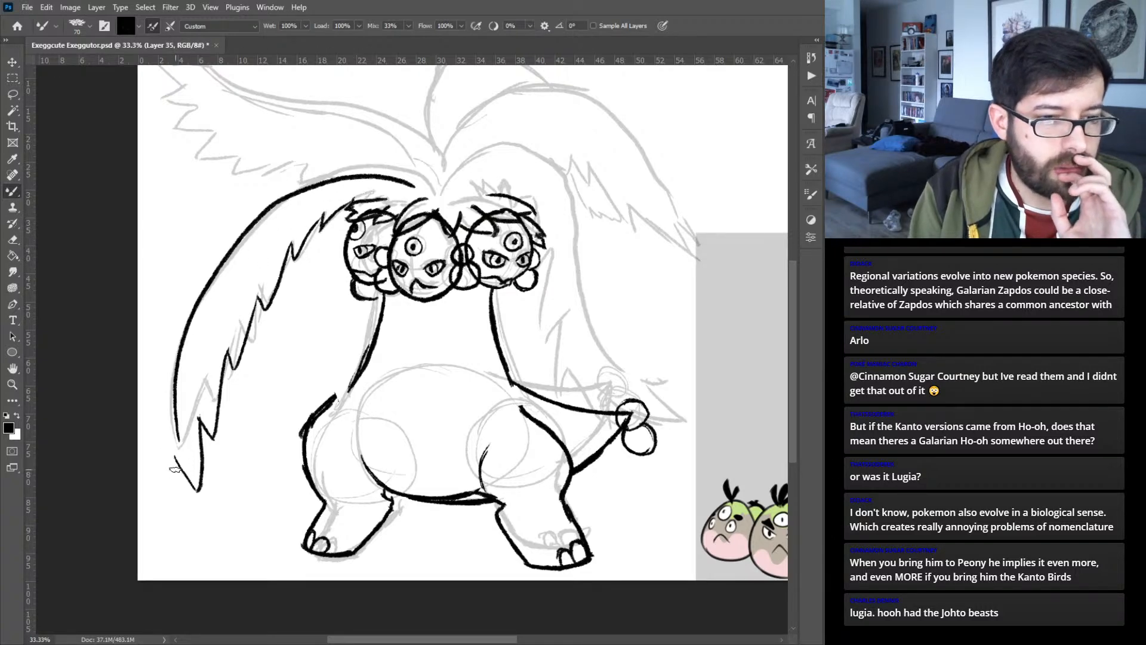
# - Ink the lower left frond's outer leaf edge outside the spine, with small points toward the tip
pyautogui.moveTo(179, 478)
pyautogui.mouseDown()
pyautogui.moveTo(157, 404)
pyautogui.moveTo(188, 293)
pyautogui.mouseUp()
pyautogui.moveTo(170, 347); pyautogui.dragTo(239, 236)
pyautogui.moveTo(194, 295); pyautogui.dragTo(246, 229)
pyautogui.moveTo(217, 264); pyautogui.dragTo(282, 198)
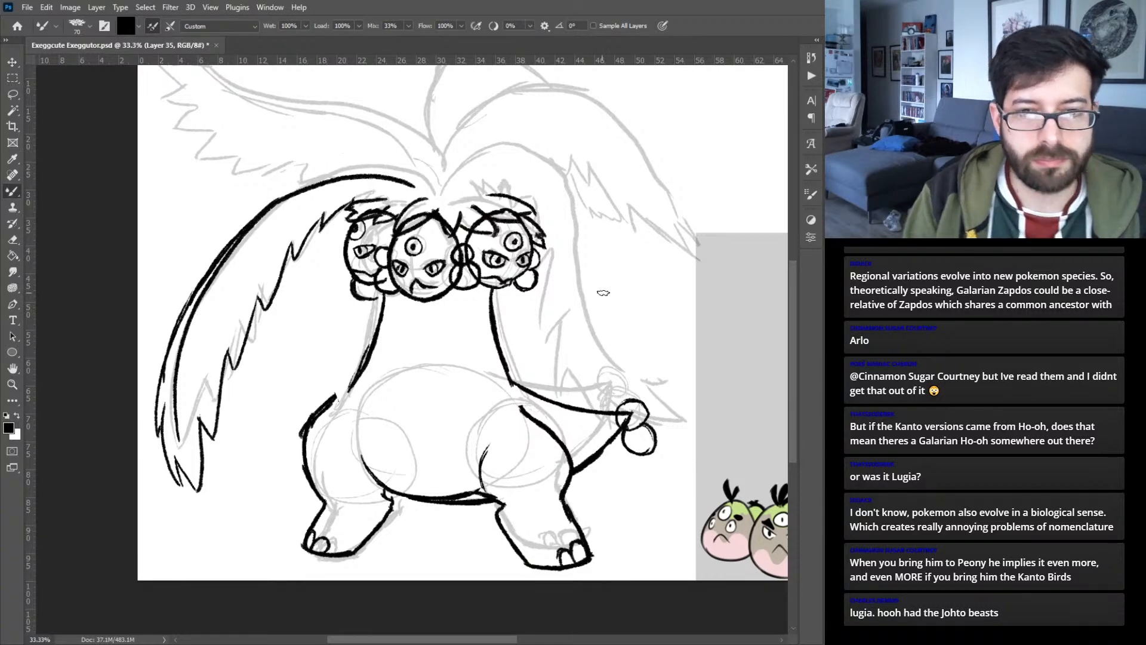
# - Move the inked lower left frond slightly inward and up toward the crown
pyautogui.moveTo(551, 277)
pyautogui.mouseDown()
pyautogui.moveTo(492, 303)
pyautogui.moveTo(436, 306)
pyautogui.mouseUp()
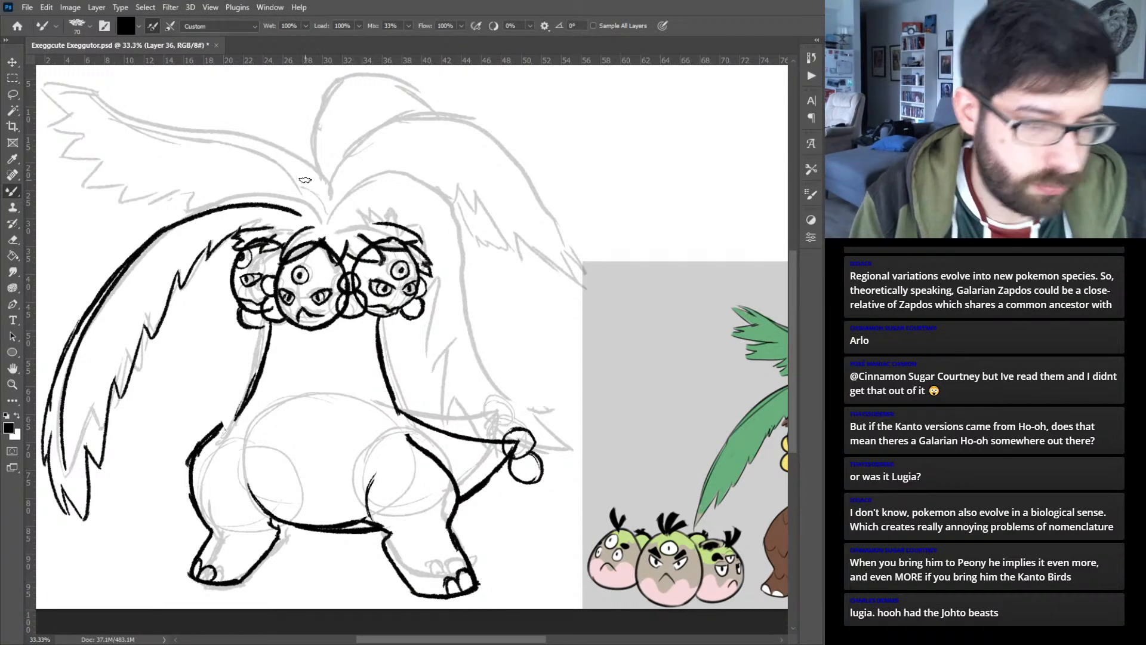
pyautogui.press('v')
pyautogui.moveTo(263, 206); pyautogui.dragTo(273, 199)
pyautogui.press('b')
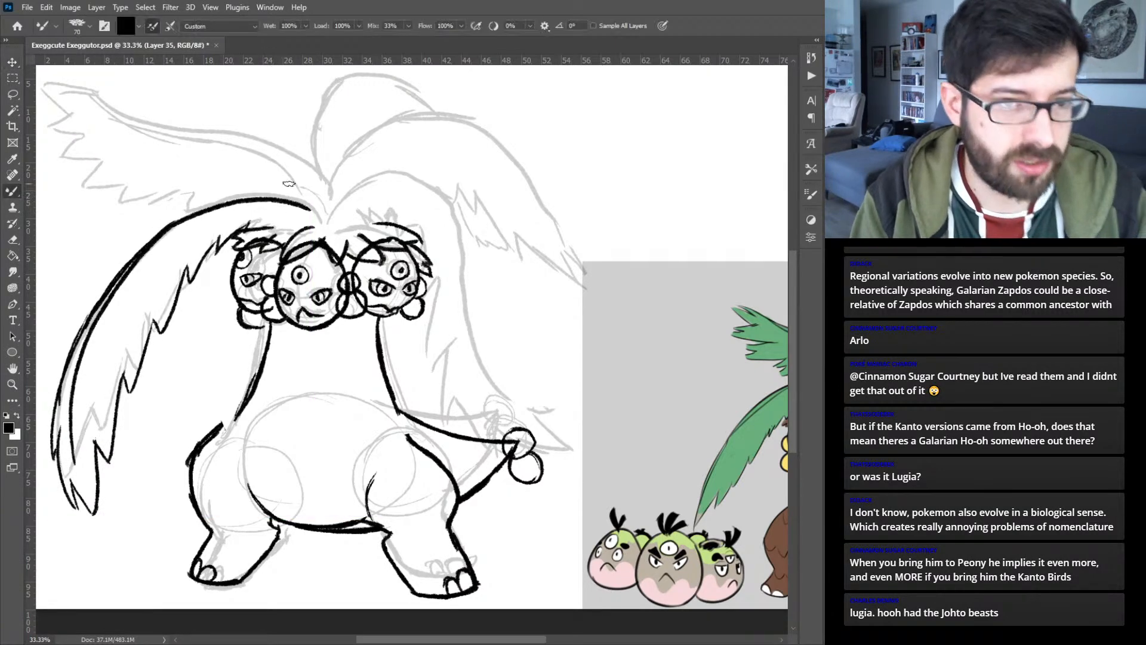
# - Ink the lower right palm frond's spine as an arch from the crown, sweeping outward and down past the tail
pyautogui.moveTo(557, 370)
pyautogui.mouseDown()
pyautogui.moveTo(378, 348)
pyautogui.moveTo(476, 350)
pyautogui.mouseUp()
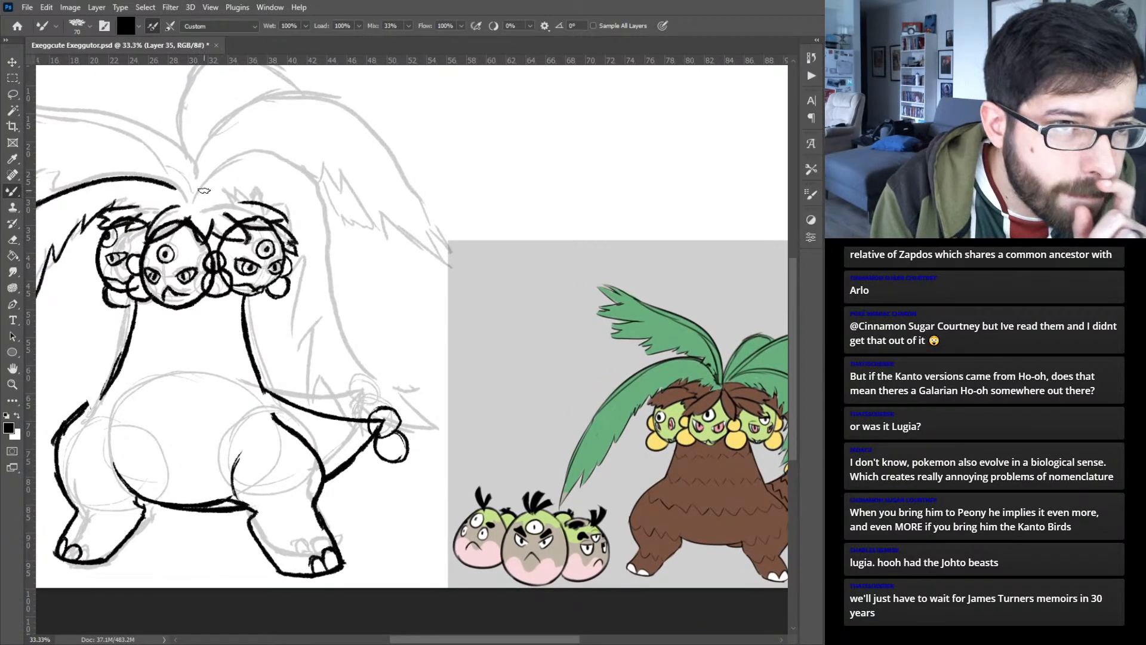
pyautogui.moveTo(198, 192)
pyautogui.mouseDown()
pyautogui.moveTo(244, 159)
pyautogui.moveTo(301, 167)
pyautogui.moveTo(334, 197)
pyautogui.moveTo(368, 293)
pyautogui.mouseUp()
pyautogui.hotkey('ctrl', 'z')
pyautogui.moveTo(201, 187)
pyautogui.mouseDown()
pyautogui.moveTo(301, 163)
pyautogui.moveTo(425, 382)
pyautogui.mouseUp()
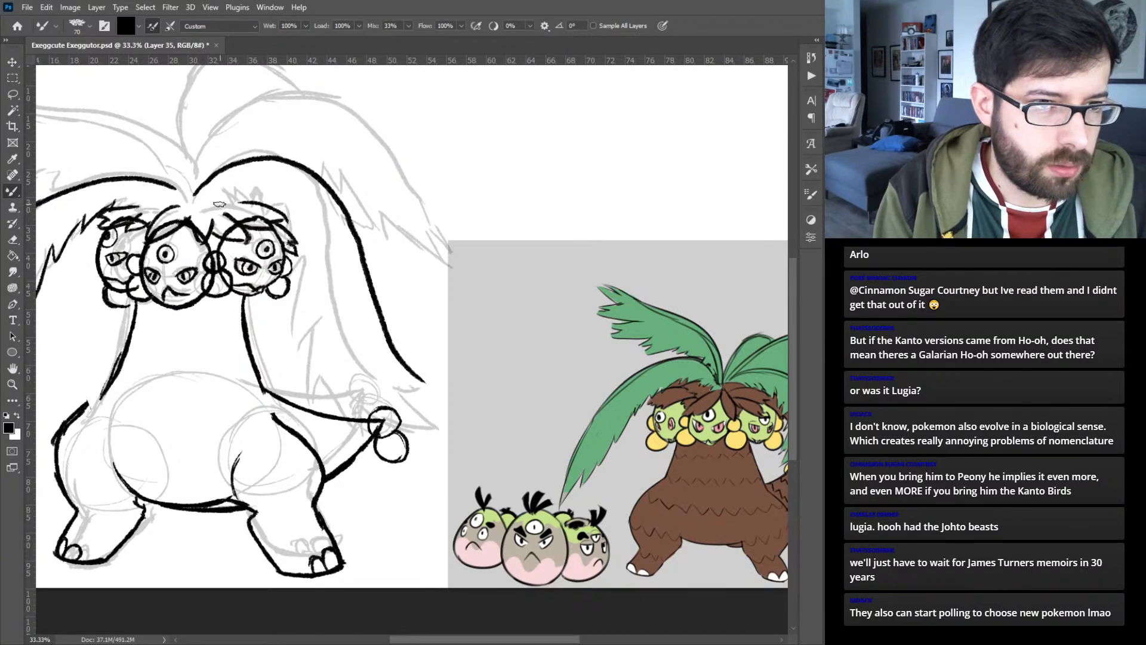
# - Ink the lower right frond's jagged inner leaf edge, its pointed tip and the spiky outer edge
pyautogui.moveTo(207, 211)
pyautogui.mouseDown()
pyautogui.moveTo(233, 207)
pyautogui.moveTo(225, 199)
pyautogui.moveTo(262, 203)
pyautogui.moveTo(251, 194)
pyautogui.moveTo(293, 211)
pyautogui.moveTo(309, 262)
pyautogui.moveTo(309, 244)
pyautogui.moveTo(298, 304)
pyautogui.moveTo(310, 296)
pyautogui.moveTo(317, 327)
pyautogui.moveTo(320, 303)
pyautogui.moveTo(310, 296)
pyautogui.moveTo(304, 352)
pyautogui.moveTo(318, 341)
pyautogui.moveTo(355, 432)
pyautogui.moveTo(339, 344)
pyautogui.moveTo(391, 360)
pyautogui.moveTo(409, 424)
pyautogui.moveTo(341, 392)
pyautogui.moveTo(343, 382)
pyautogui.moveTo(462, 441)
pyautogui.mouseUp()
pyautogui.moveTo(423, 392); pyautogui.dragTo(457, 431)
pyautogui.moveTo(427, 392); pyautogui.dragTo(461, 411)
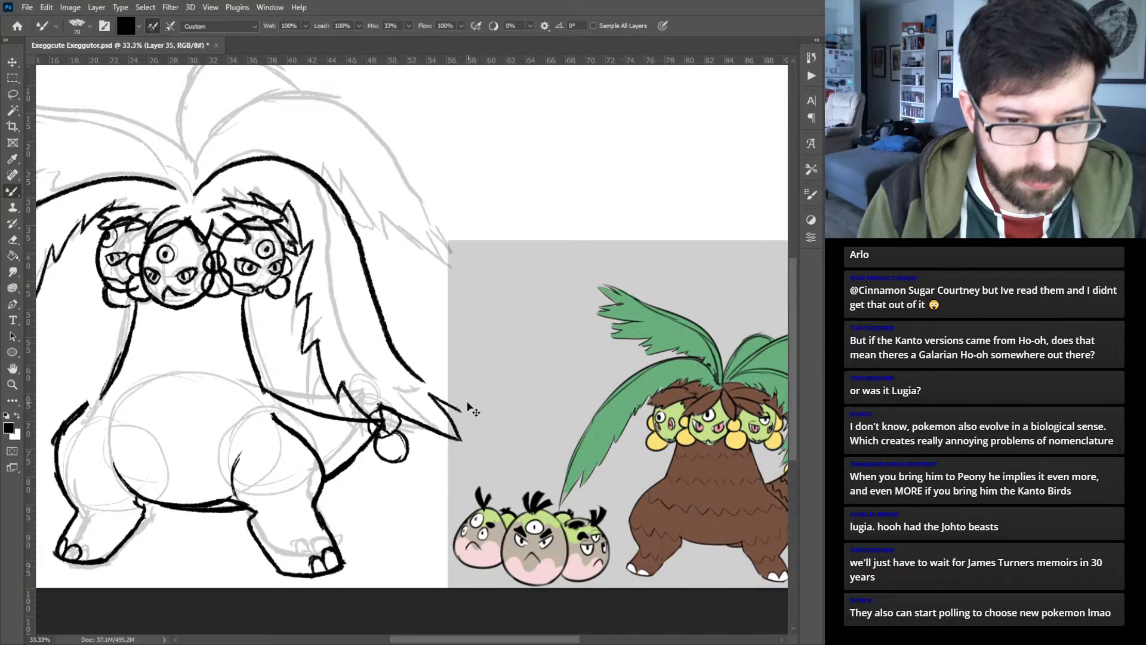
pyautogui.moveTo(461, 410)
pyautogui.mouseDown()
pyautogui.moveTo(426, 370)
pyautogui.moveTo(444, 376)
pyautogui.mouseUp()
pyautogui.moveTo(444, 375)
pyautogui.mouseDown()
pyautogui.moveTo(399, 328)
pyautogui.moveTo(360, 242)
pyautogui.mouseUp()
# - Select the lower right palm frond with a freehand outline and put it onto its own layer
pyautogui.moveTo(197, 233); pyautogui.dragTo(414, 332)
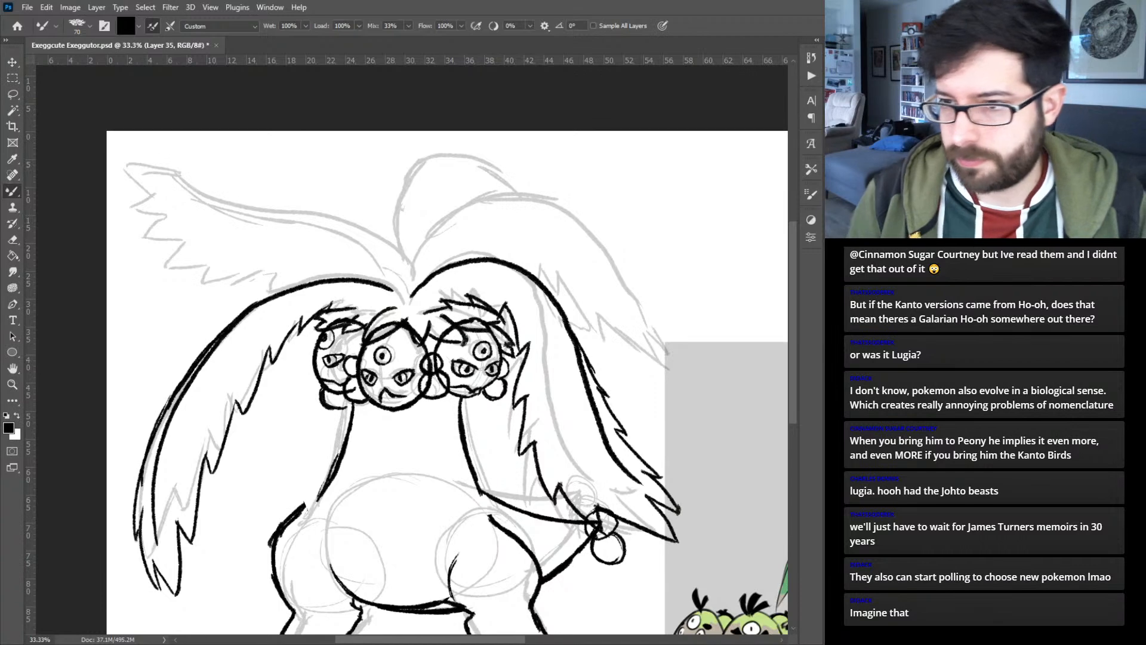
pyautogui.hotkey('ctrl', ',')
pyautogui.hotkey('ctrl', ',')
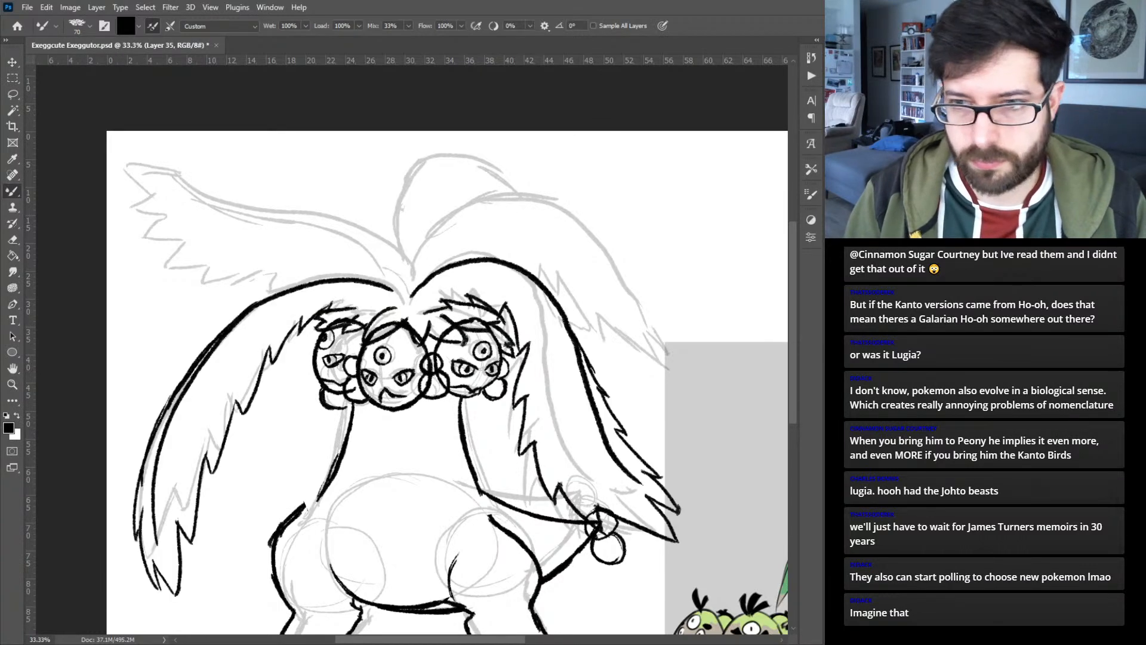
pyautogui.press('l')
pyautogui.moveTo(409, 250)
pyautogui.mouseDown()
pyautogui.moveTo(397, 358)
pyautogui.moveTo(591, 597)
pyautogui.moveTo(634, 270)
pyautogui.moveTo(464, 192)
pyautogui.mouseUp()
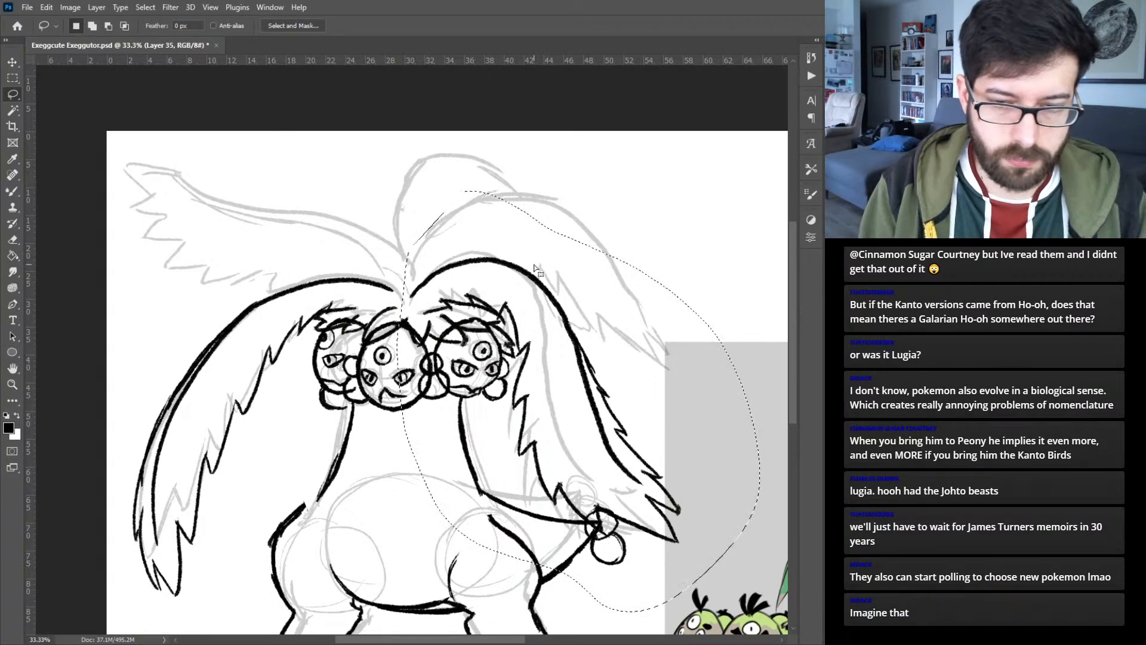
pyautogui.hotkey('ctrl', 'j')
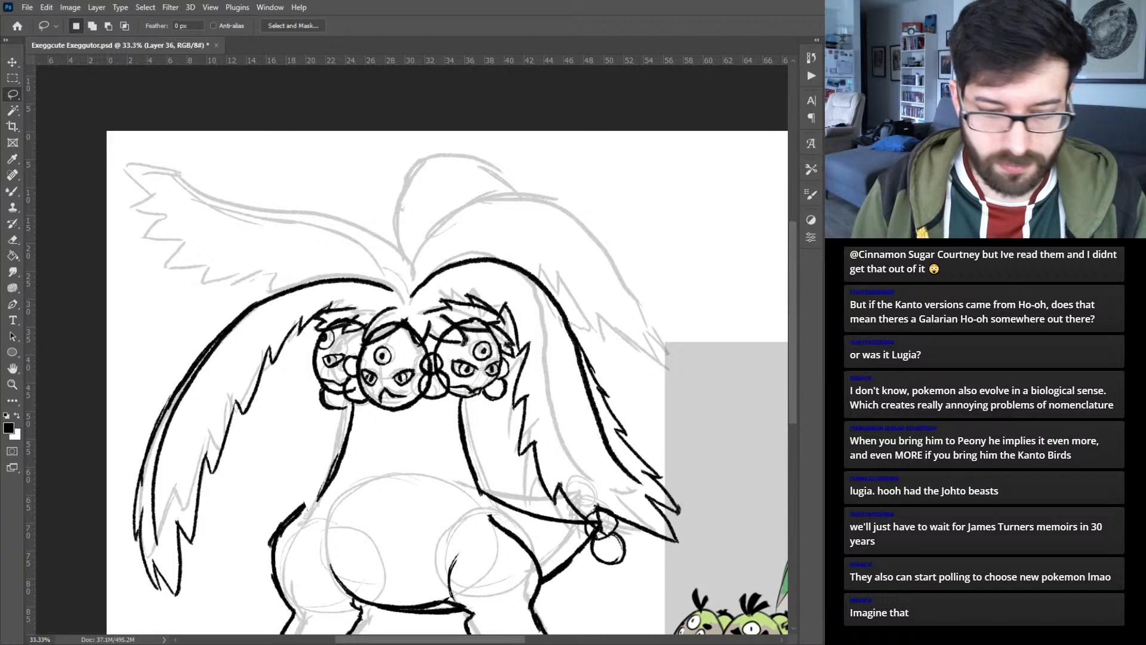
# - Ink the raised upper left palm frond, with its curved spine from the crown, pointed tip and jagged lower edge
pyautogui.press('b')
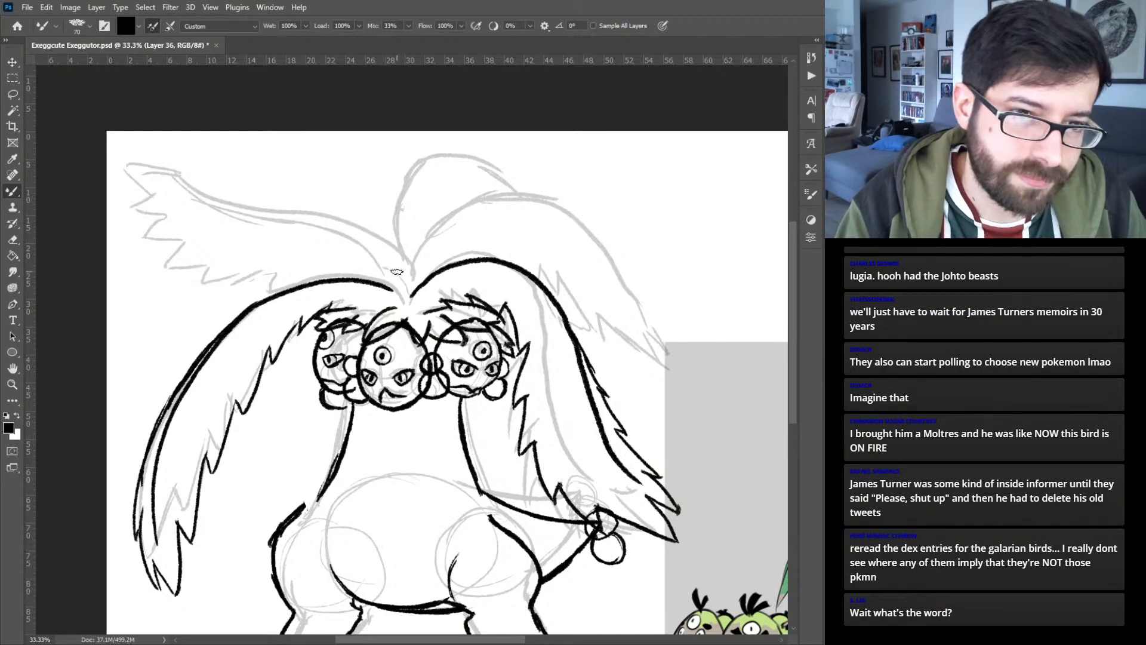
pyautogui.moveTo(400, 280)
pyautogui.mouseDown()
pyautogui.moveTo(385, 258)
pyautogui.moveTo(234, 209)
pyautogui.moveTo(185, 178)
pyautogui.mouseUp()
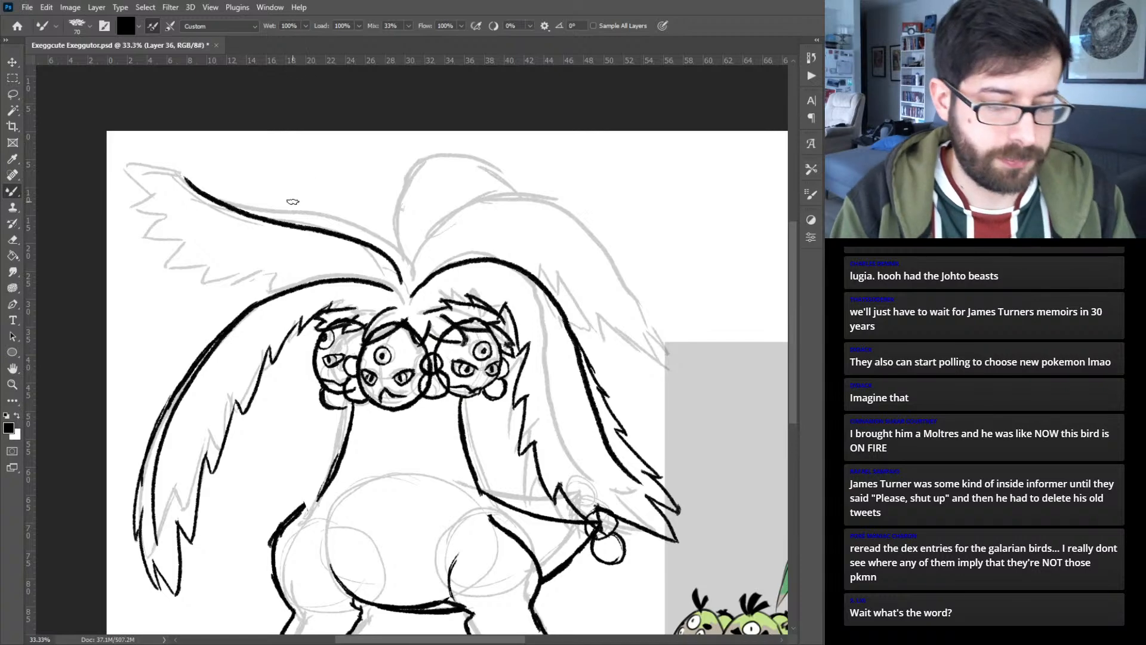
pyautogui.hotkey('ctrl', 'z')
pyautogui.moveTo(401, 277)
pyautogui.mouseDown()
pyautogui.moveTo(337, 234)
pyautogui.moveTo(168, 167)
pyautogui.mouseUp()
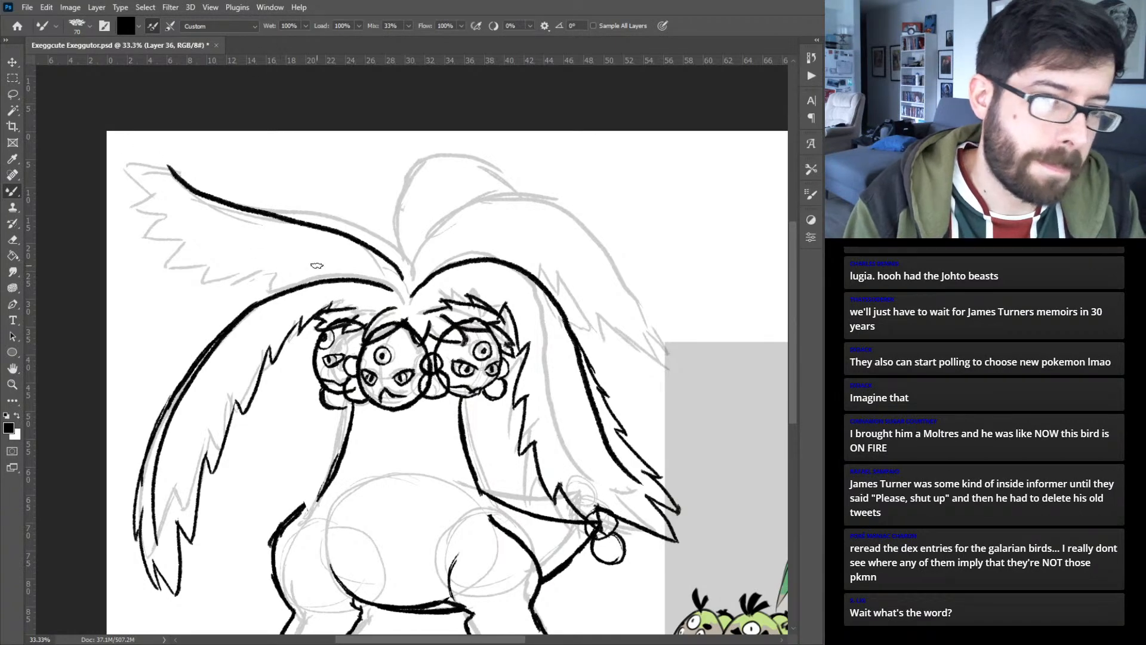
pyautogui.moveTo(323, 280)
pyautogui.mouseDown()
pyautogui.moveTo(242, 272)
pyautogui.moveTo(265, 264)
pyautogui.moveTo(208, 254)
pyautogui.moveTo(152, 222)
pyautogui.moveTo(185, 228)
pyautogui.moveTo(123, 172)
pyautogui.moveTo(139, 178)
pyautogui.moveTo(164, 162)
pyautogui.moveTo(150, 152)
pyautogui.moveTo(173, 166)
pyautogui.moveTo(156, 141)
pyautogui.moveTo(214, 188)
pyautogui.mouseUp()
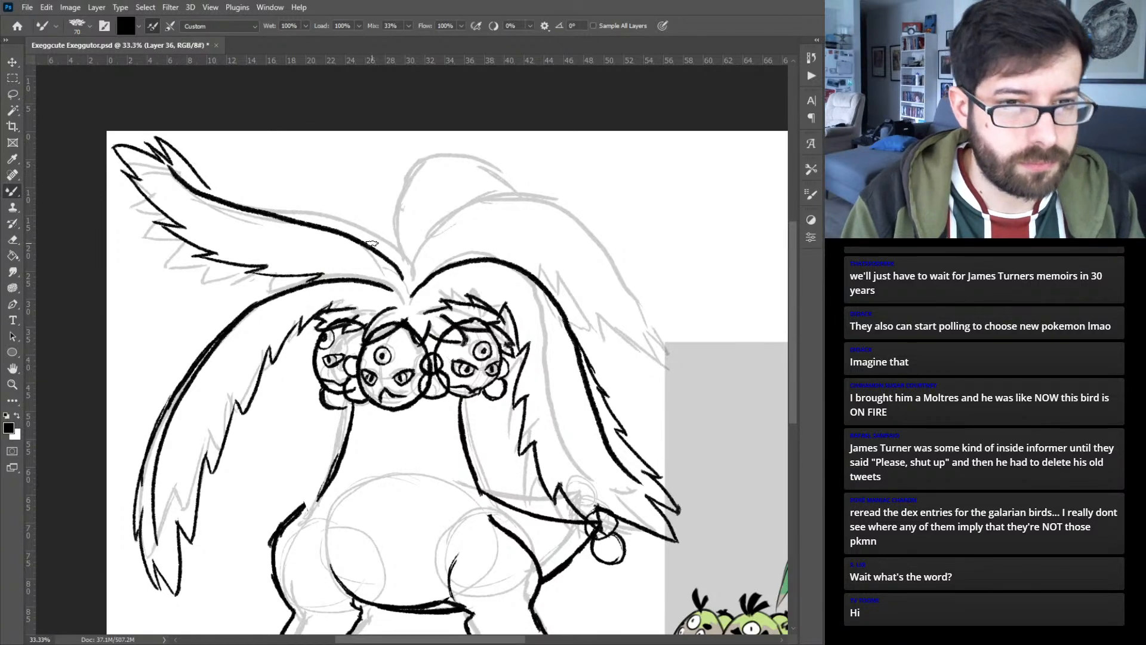
# - Ink short leaf spikes along the upper edge of the raised upper left frond, between its tip and the middle
pyautogui.moveTo(373, 243); pyautogui.dragTo(272, 203)
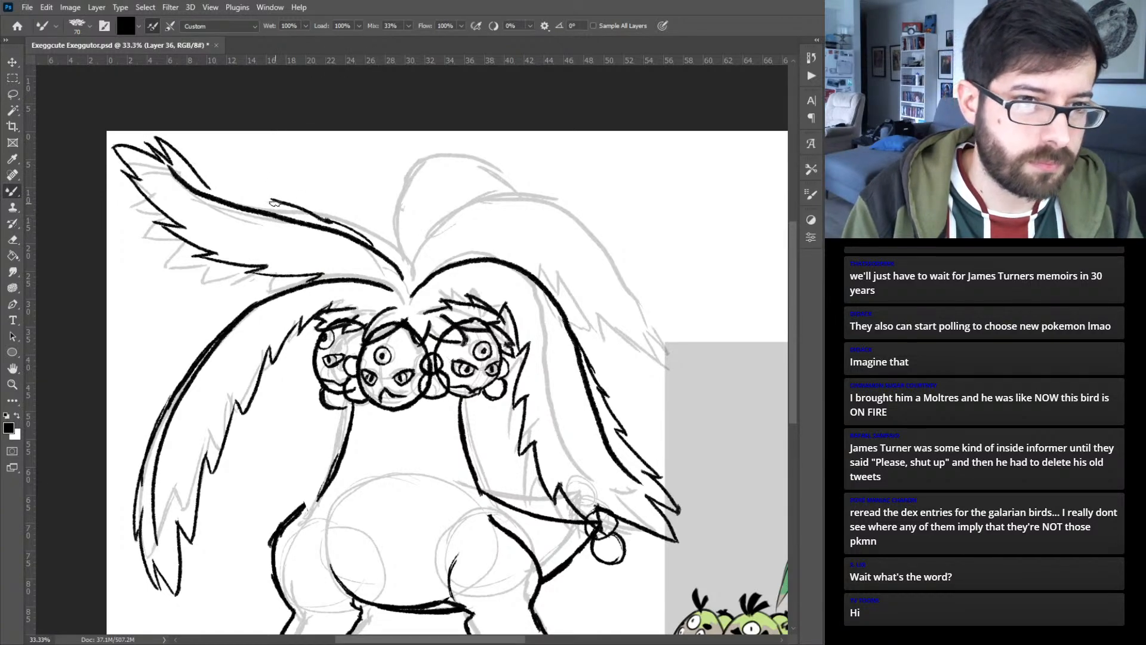
pyautogui.hotkey('ctrl', 'z')
pyautogui.hotkey('ctrl', 'z')
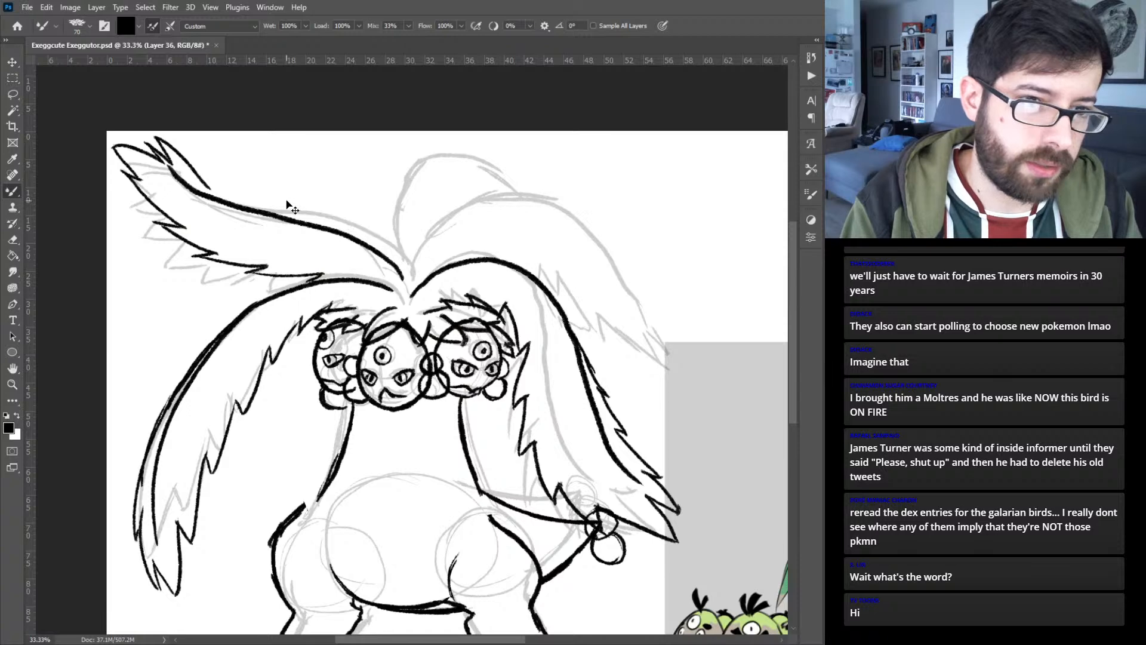
pyautogui.moveTo(209, 189); pyautogui.dragTo(270, 212)
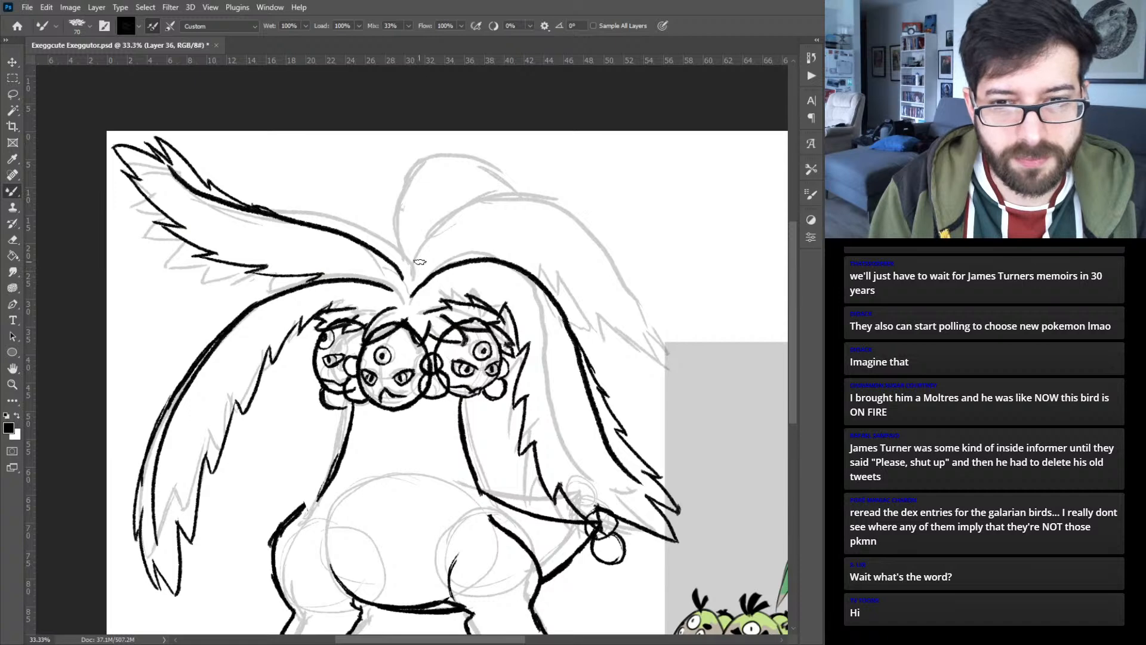
# - Ink the upper right palm frond with an arched spine from the crown, a pointed drooping tip and a jagged lower edge
pyautogui.moveTo(412, 273)
pyautogui.mouseDown()
pyautogui.moveTo(442, 227)
pyautogui.moveTo(520, 206)
pyautogui.moveTo(612, 262)
pyautogui.moveTo(670, 354)
pyautogui.mouseUp()
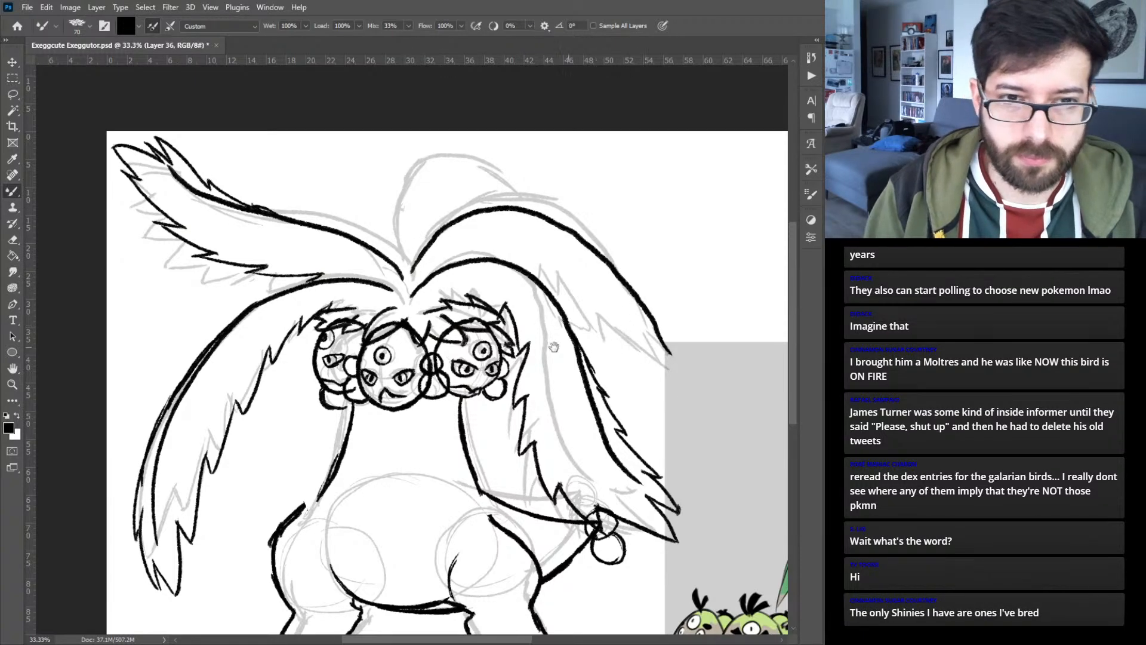
pyautogui.moveTo(596, 348); pyautogui.dragTo(388, 365)
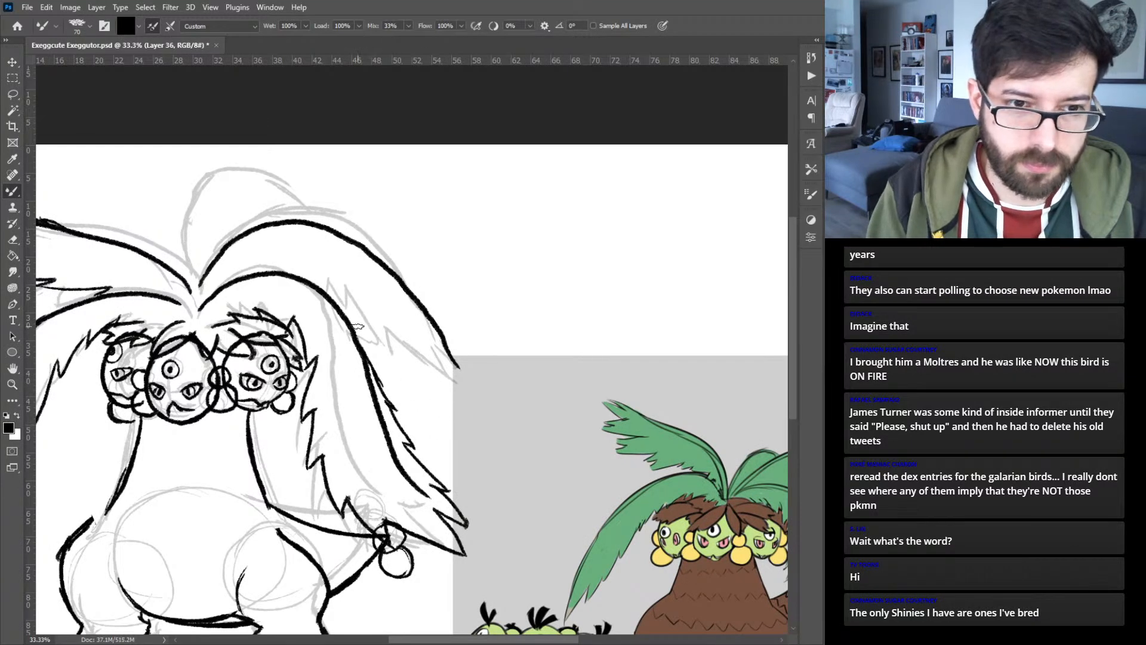
pyautogui.moveTo(349, 322)
pyautogui.mouseDown()
pyautogui.moveTo(390, 373)
pyautogui.moveTo(379, 343)
pyautogui.moveTo(428, 383)
pyautogui.moveTo(425, 372)
pyautogui.moveTo(462, 420)
pyautogui.moveTo(485, 410)
pyautogui.moveTo(465, 418)
pyautogui.moveTo(458, 357)
pyautogui.mouseUp()
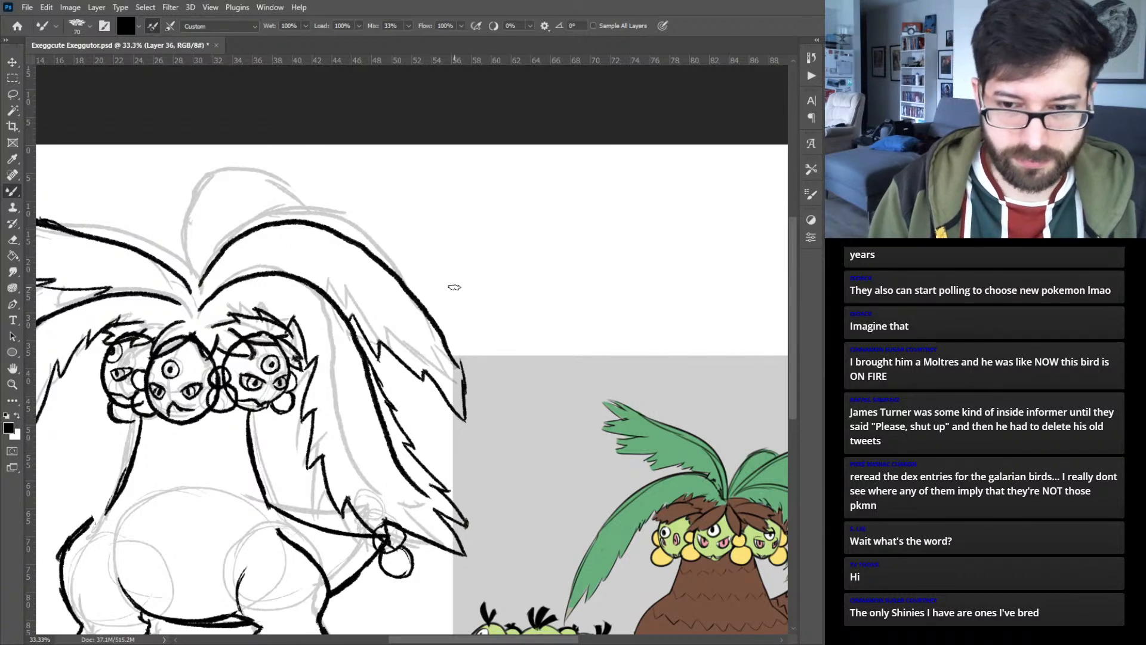
pyautogui.moveTo(220, 231)
pyautogui.mouseDown()
pyautogui.moveTo(277, 267)
pyautogui.moveTo(138, 252)
pyautogui.moveTo(309, 307)
pyautogui.mouseUp()
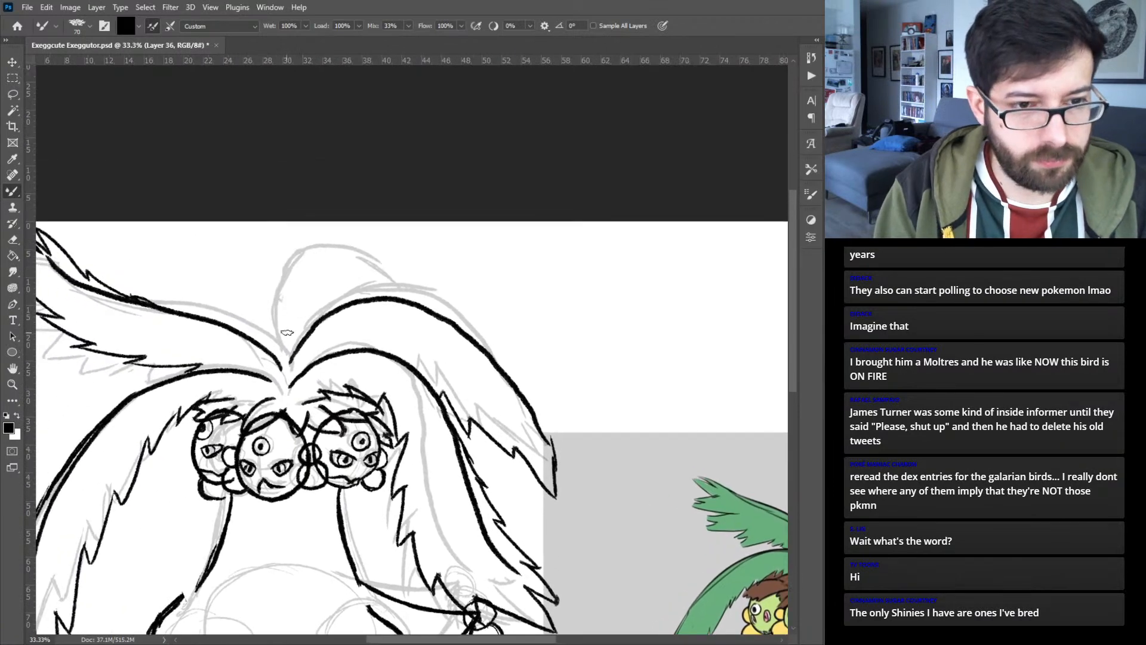
# - Ink the short rear frond's spine as a rounded arch from the crown, ending behind the upper right frond
pyautogui.moveTo(282, 360)
pyautogui.mouseDown()
pyautogui.moveTo(320, 277)
pyautogui.moveTo(358, 267)
pyautogui.moveTo(417, 280)
pyautogui.mouseUp()
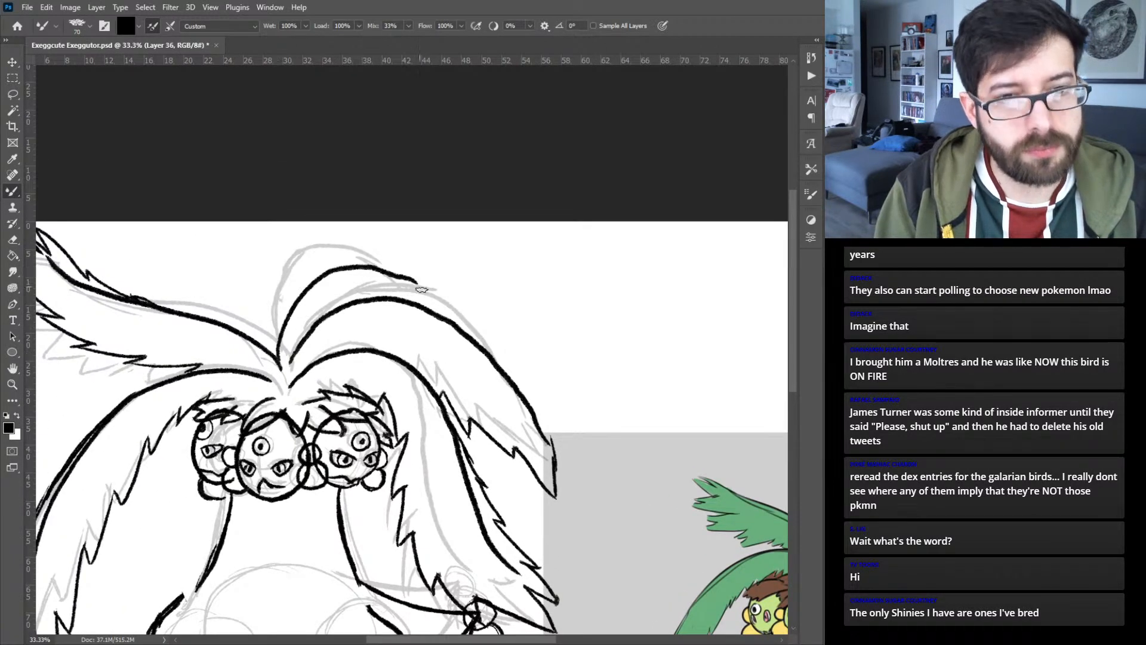
pyautogui.hotkey('ctrl', 'z')
pyautogui.moveTo(560, 408); pyautogui.dragTo(365, 347)
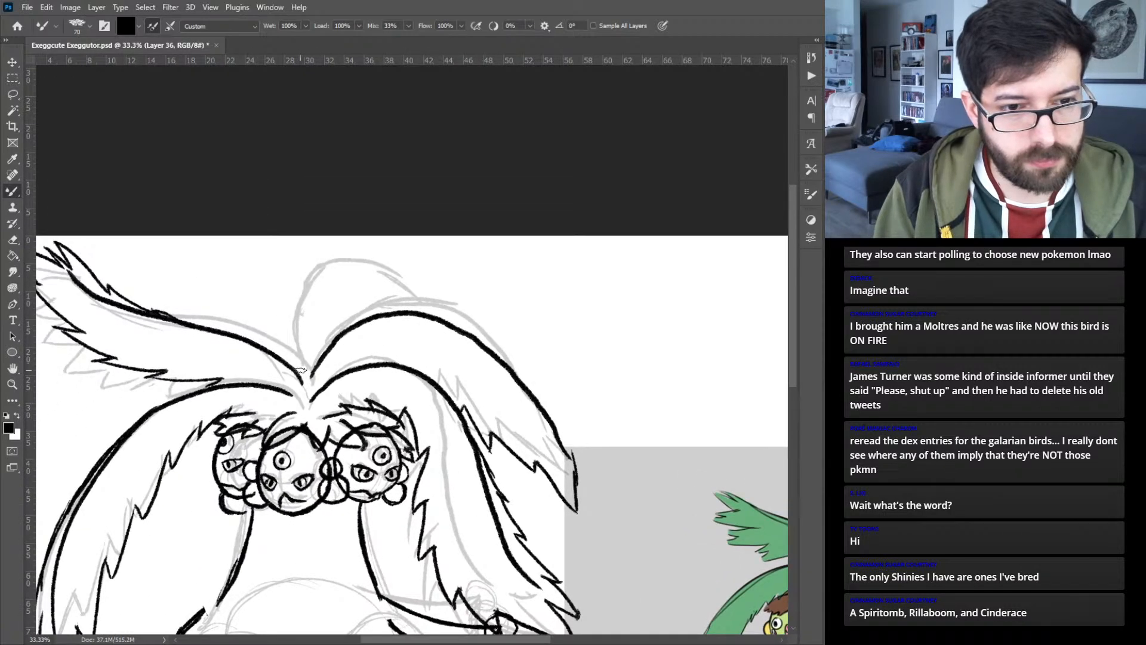
pyautogui.moveTo(297, 373)
pyautogui.mouseDown()
pyautogui.moveTo(326, 317)
pyautogui.moveTo(372, 291)
pyautogui.moveTo(414, 292)
pyautogui.moveTo(483, 345)
pyautogui.mouseUp()
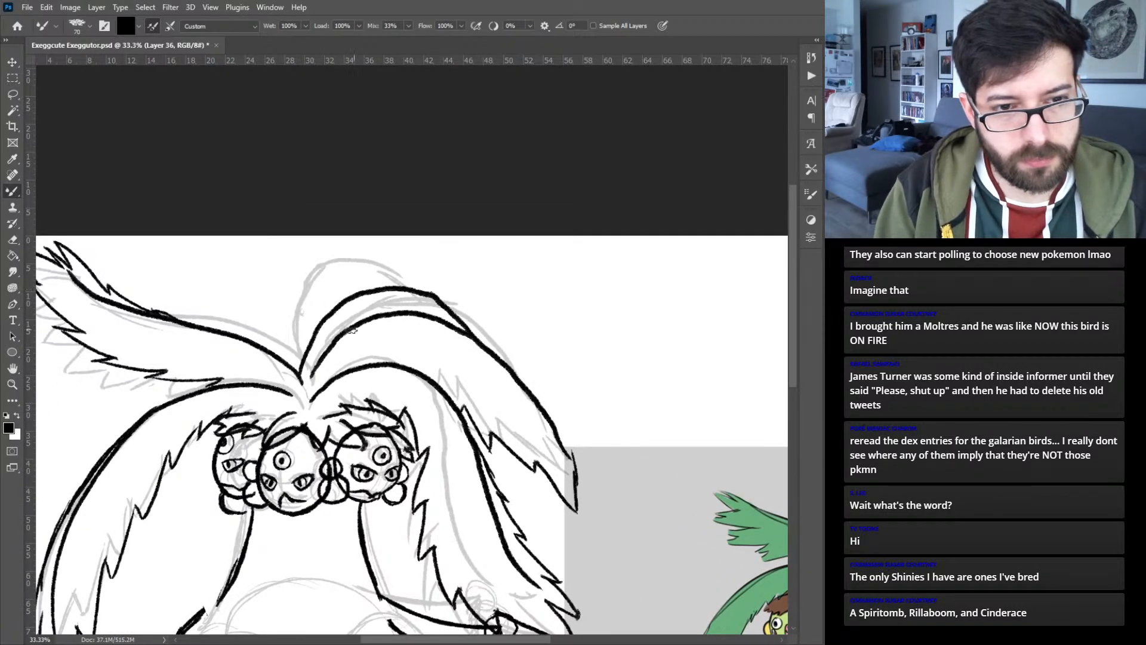
pyautogui.hotkey('ctrl', 'z')
pyautogui.moveTo(298, 371)
pyautogui.mouseDown()
pyautogui.moveTo(332, 303)
pyautogui.moveTo(419, 296)
pyautogui.moveTo(474, 335)
pyautogui.mouseUp()
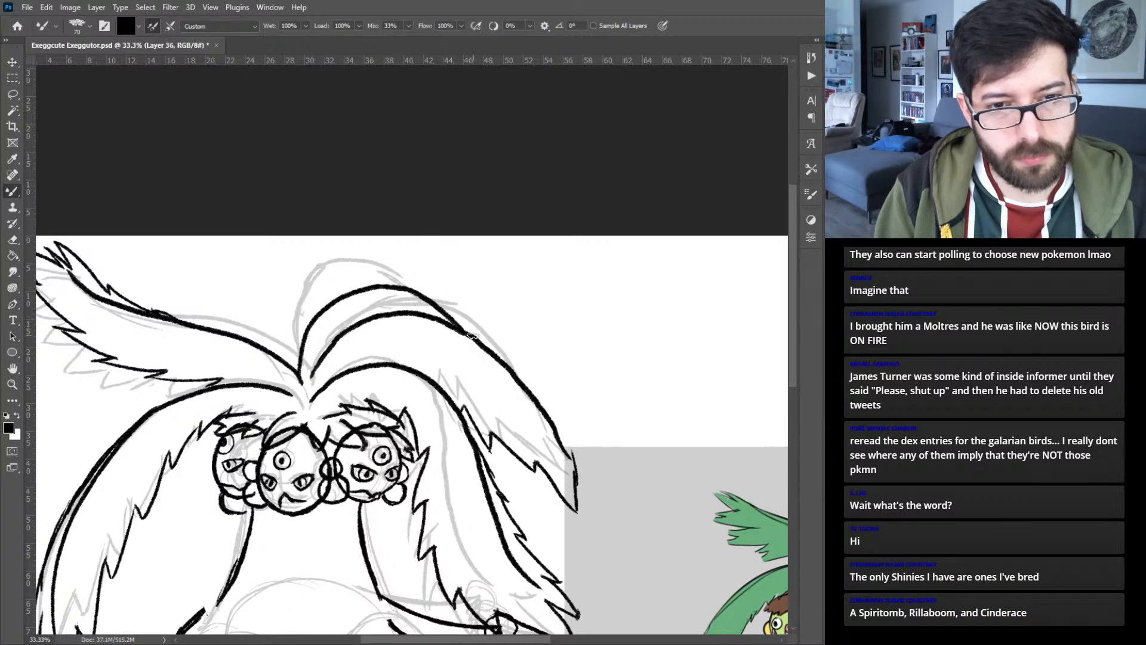
# - Finish the upper right frond's jagged lower edge where it meets the lower frond, and hide the rough sketch
pyautogui.moveTo(601, 464)
pyautogui.mouseDown()
pyautogui.moveTo(347, 373)
pyautogui.moveTo(435, 418)
pyautogui.mouseUp()
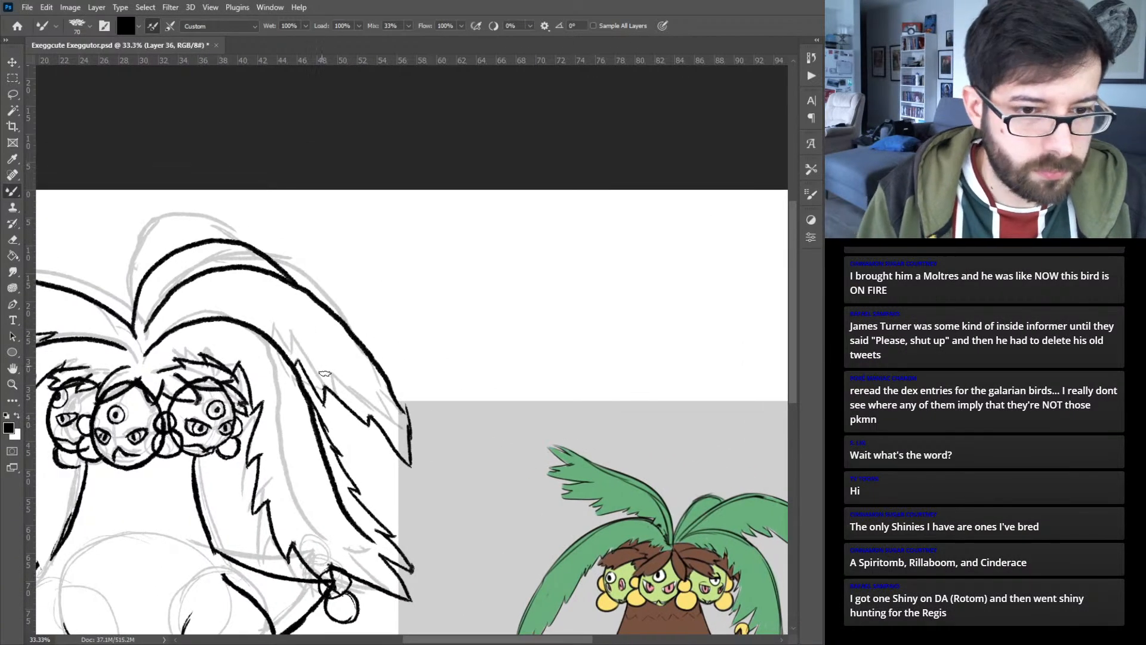
pyautogui.moveTo(343, 406)
pyautogui.mouseDown()
pyautogui.moveTo(351, 436)
pyautogui.moveTo(326, 421)
pyautogui.mouseUp()
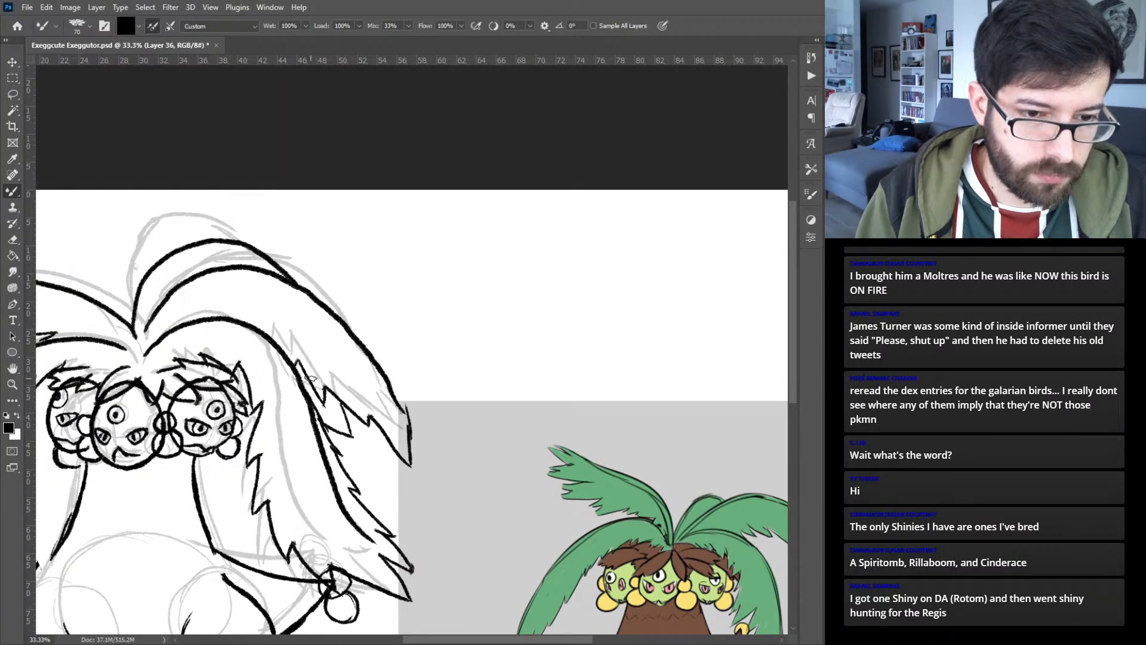
pyautogui.hotkey('ctrl', '0')
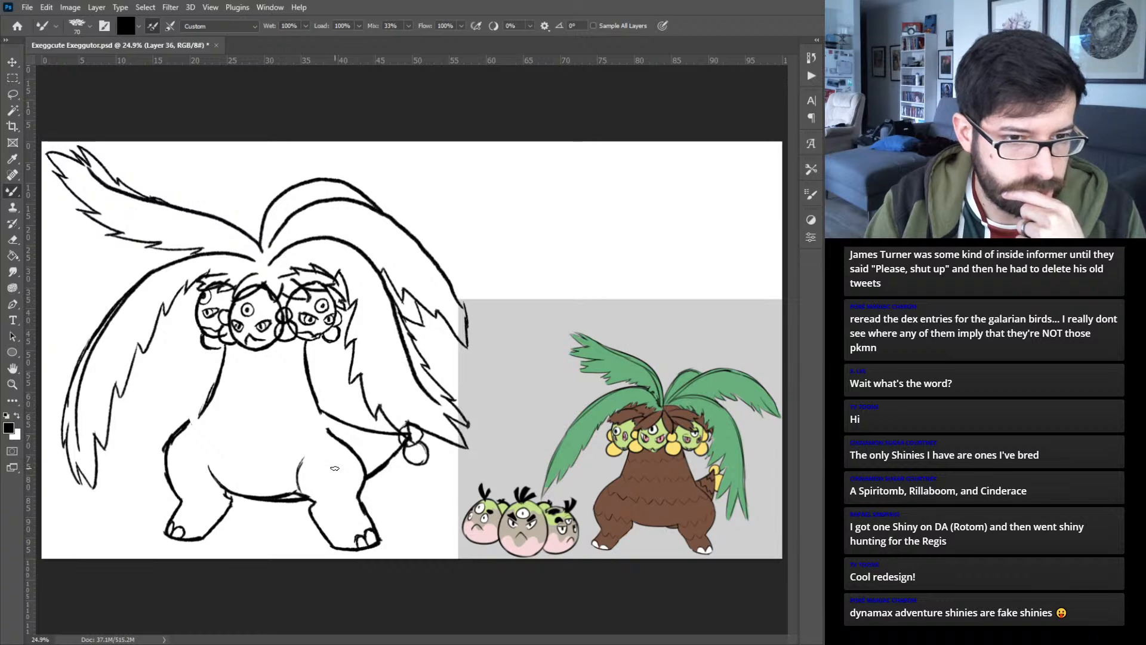
# - Move the right leg's line art slightly up beneath the body
pyautogui.press('v')
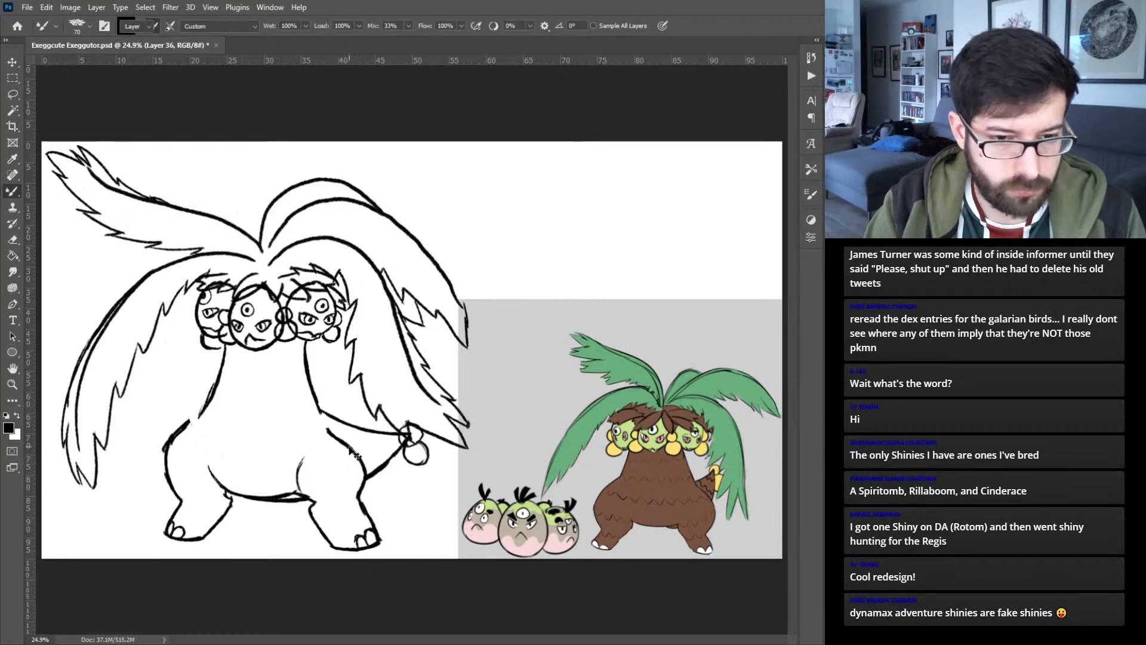
pyautogui.click(367, 471)
pyautogui.moveTo(367, 470); pyautogui.dragTo(364, 457)
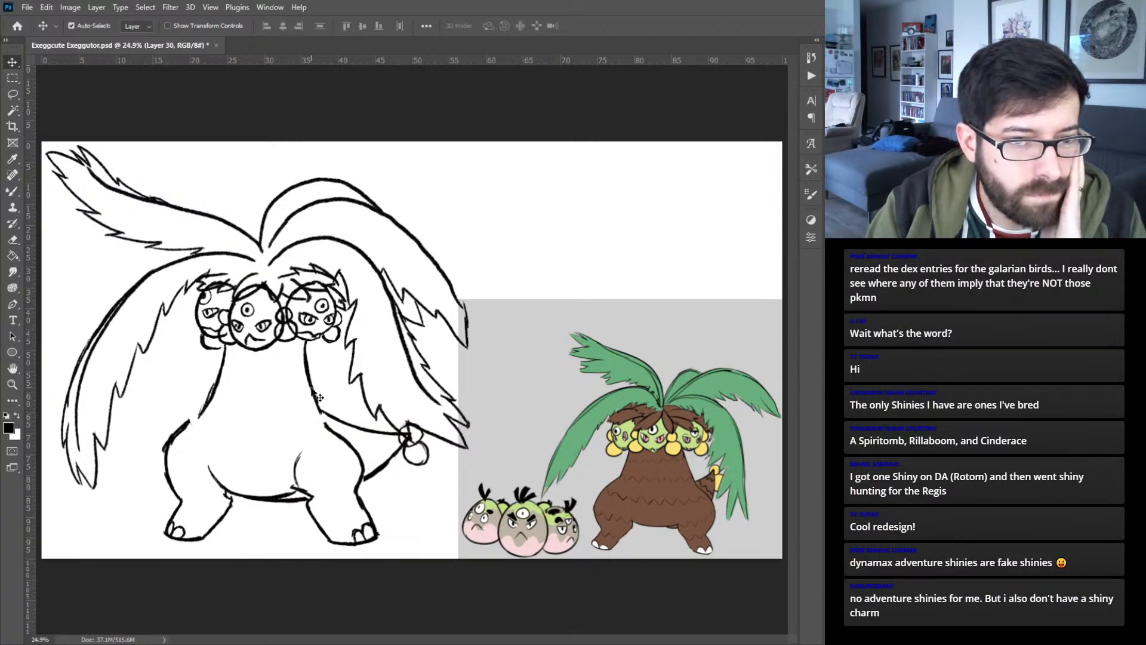
pyautogui.hotkey('ctrl', 'j')
pyautogui.hotkey('ctrl', 't')
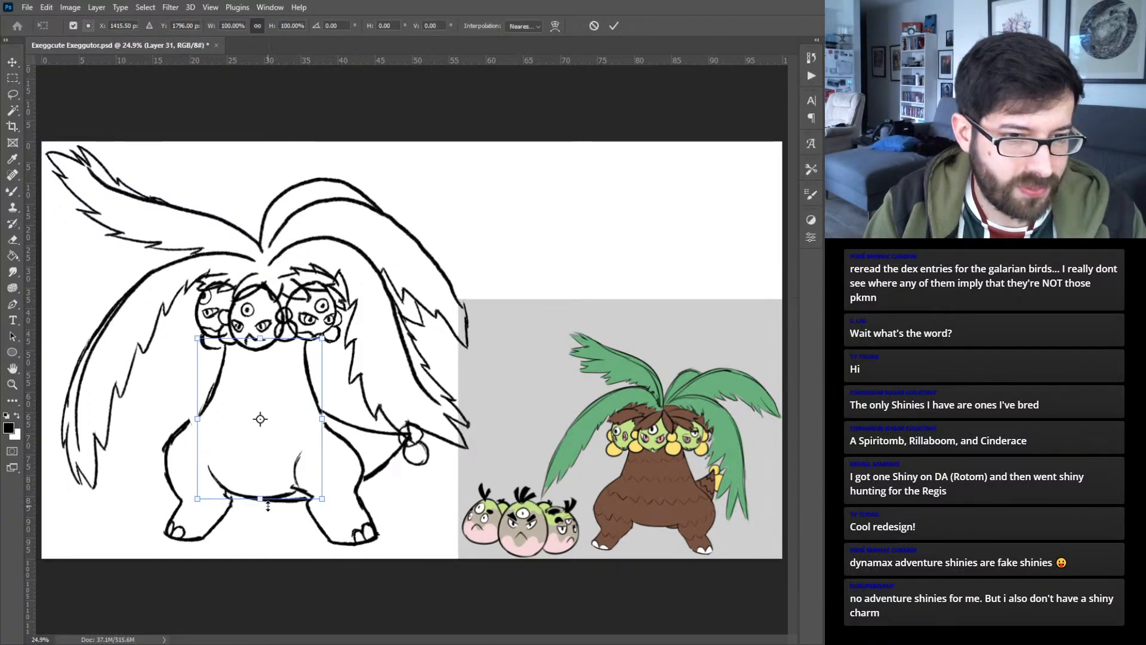
pyautogui.press('Return')
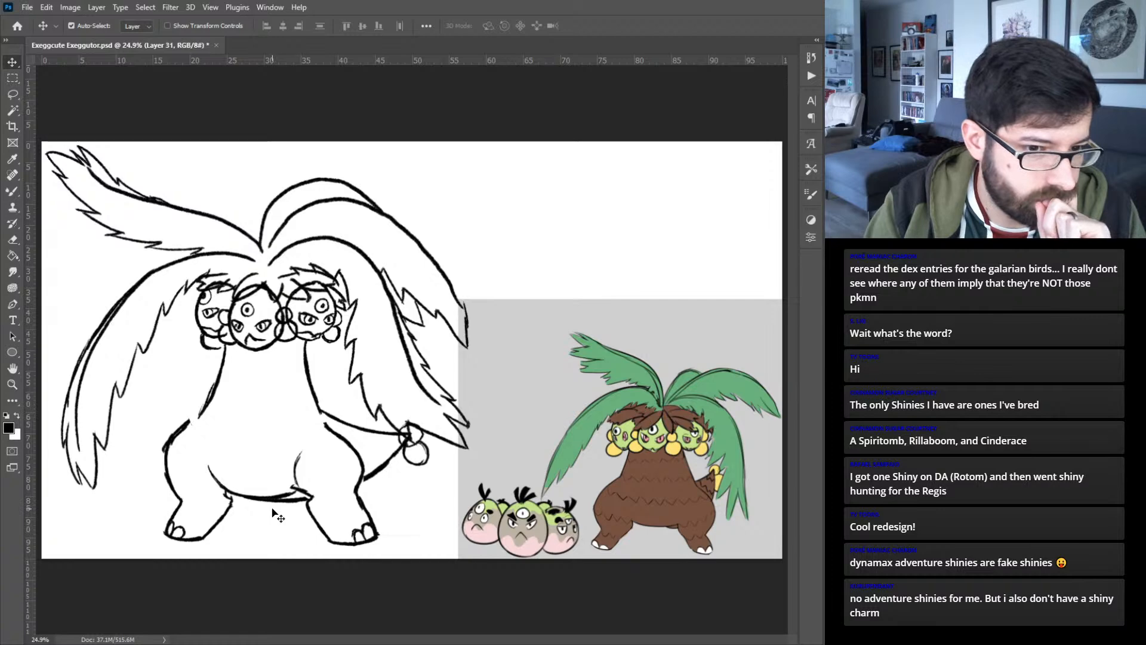
# - Spread the two leg layers outward from the belly, shifting the left leg farther, to widen Exeggutor's stance
pyautogui.moveTo(186, 437); pyautogui.dragTo(171, 429)
pyautogui.moveTo(366, 502); pyautogui.dragTo(363, 498)
pyautogui.click(221, 503)
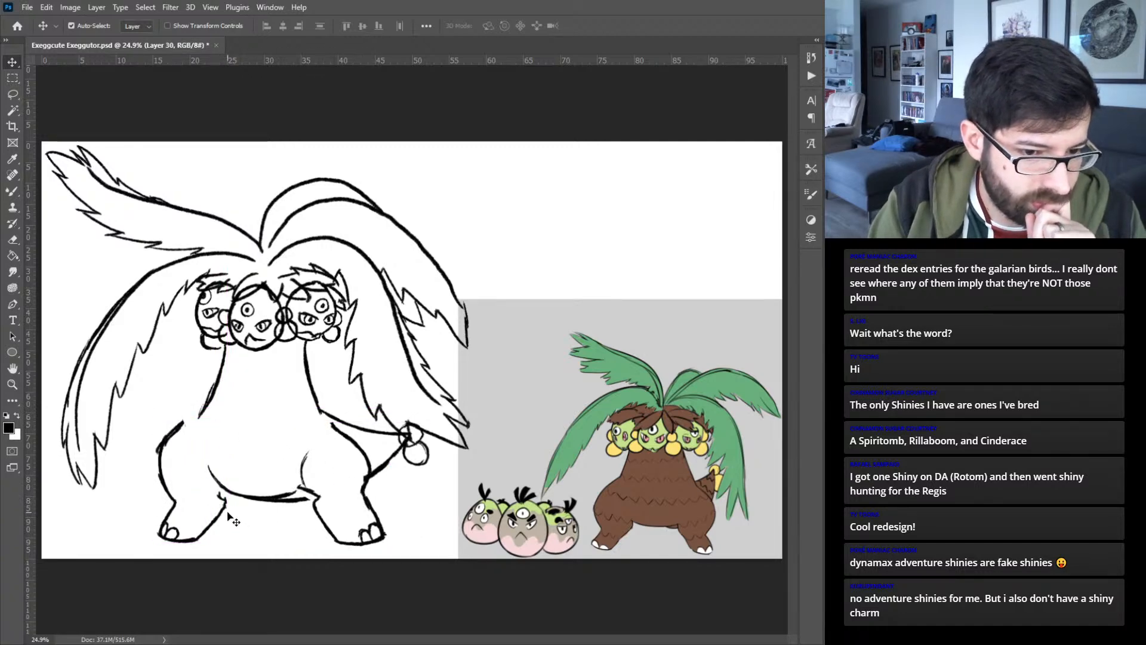
pyautogui.moveTo(213, 524); pyautogui.dragTo(204, 520)
pyautogui.click(208, 494)
pyautogui.press('Left')
pyautogui.press('Left')
pyautogui.press('Left')
pyautogui.press('Left')
pyautogui.press('Left')
pyautogui.press('Left')
pyautogui.press('Left')
pyautogui.press('Left')
pyautogui.press('Left')
pyautogui.press('Left')
pyautogui.press('Left')
pyautogui.press('Left')
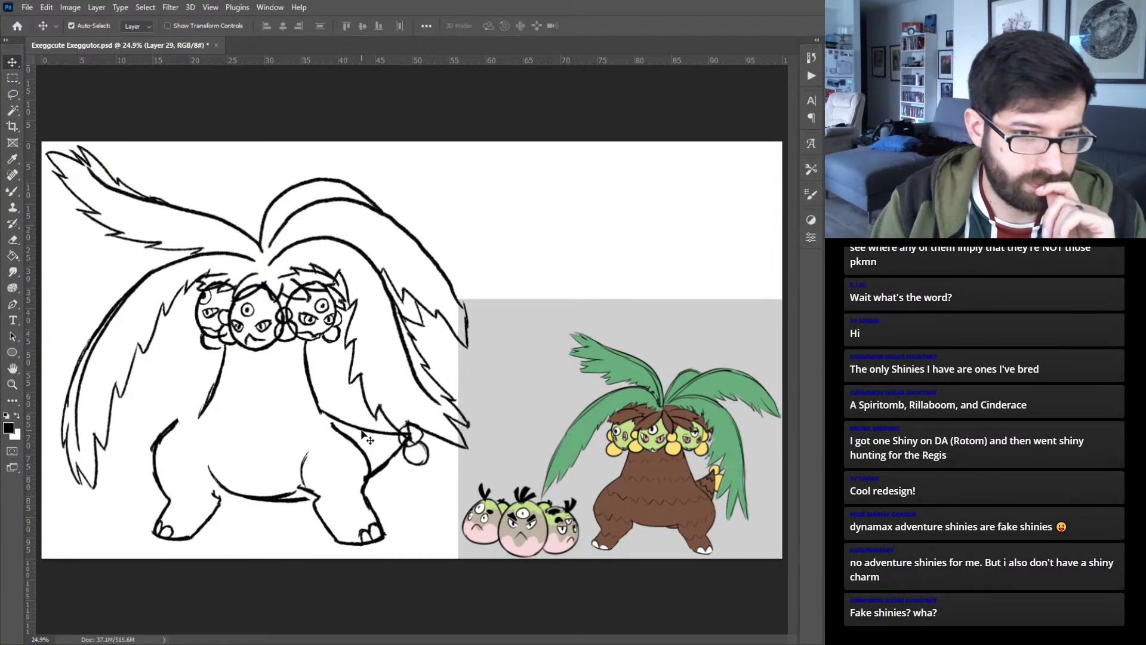
pyautogui.moveTo(361, 450); pyautogui.dragTo(360, 448)
pyautogui.click(381, 424)
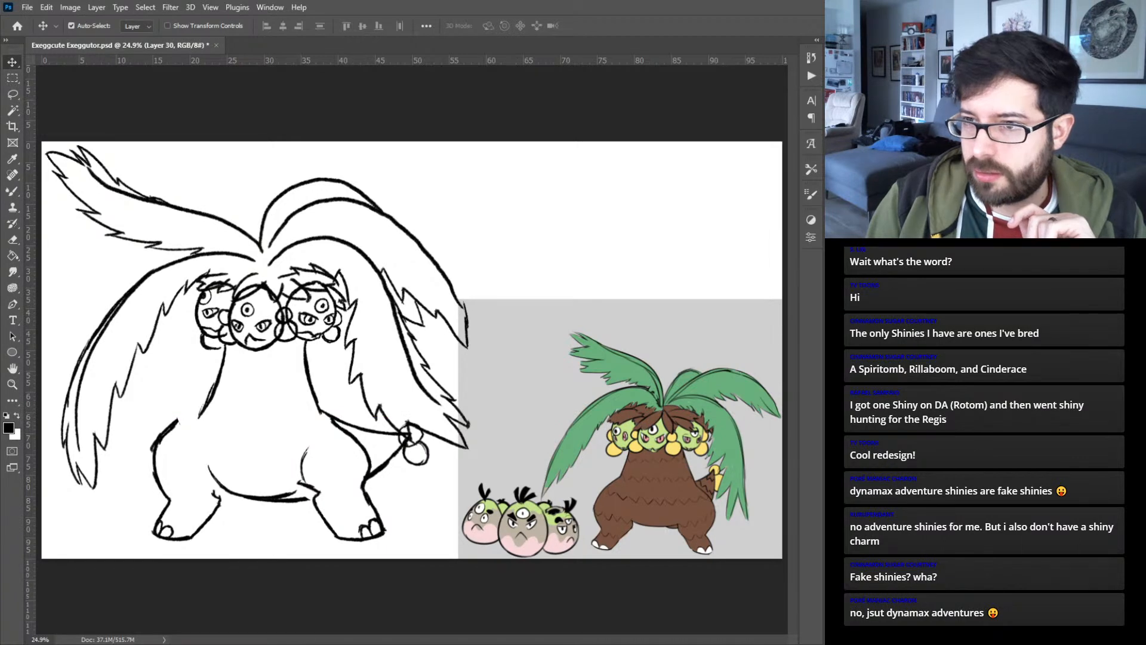
# - Fade the right leg's layer to 30% opacity and add a new layer for redrawing the leg
pyautogui.press('3')
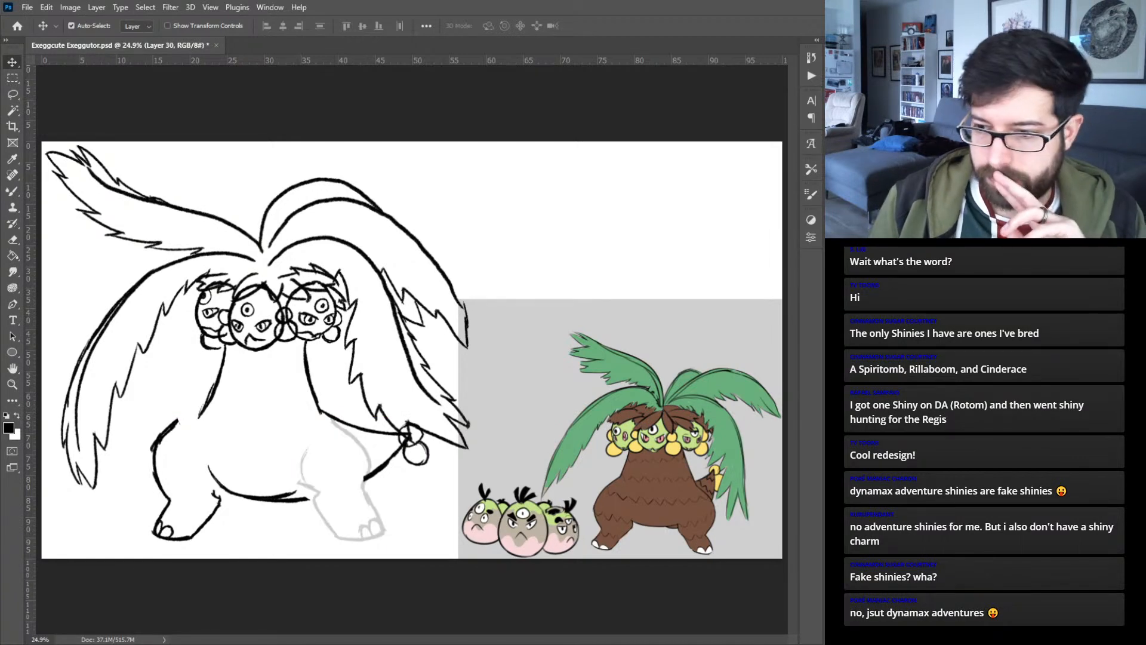
pyautogui.hotkey('ctrl', '+')
pyautogui.hotkey('ctrl', '+')
pyautogui.hotkey('ctrl', '+')
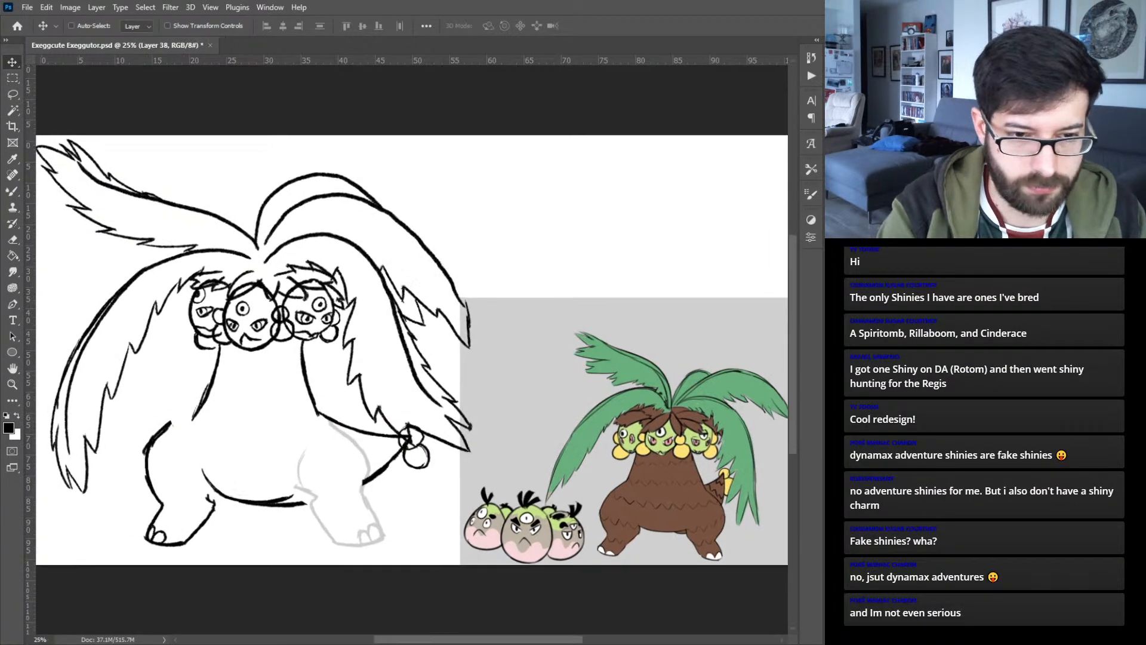
pyautogui.moveTo(310, 478); pyautogui.dragTo(453, 233)
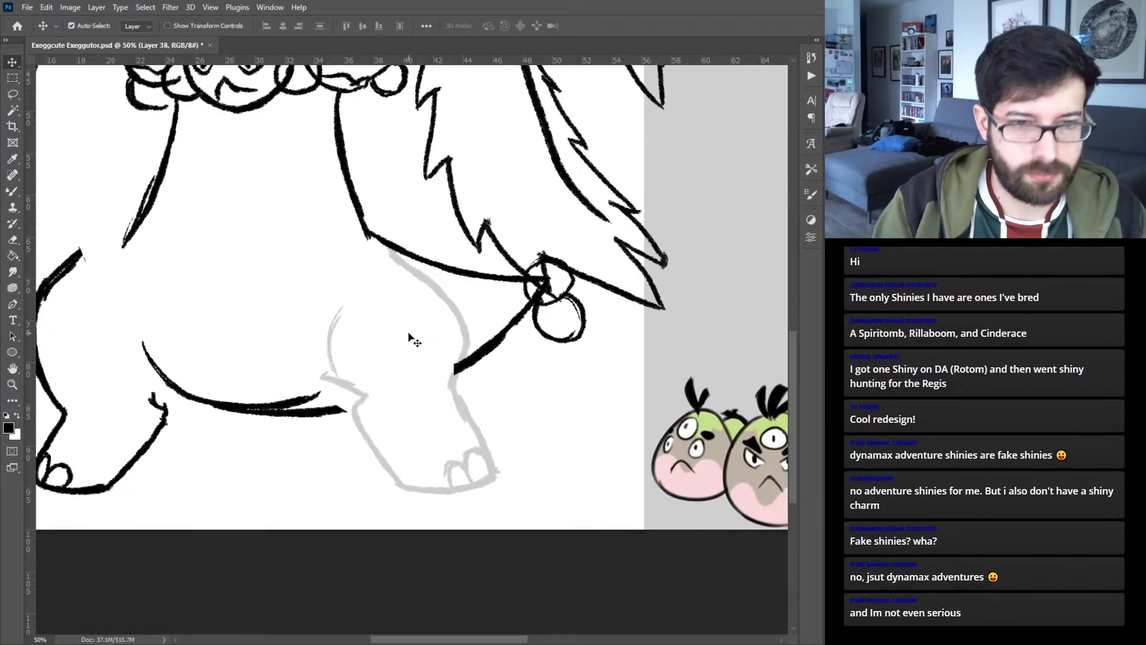
# - Ink a replacement right leg just inside the faded one, with the thigh curve, inner shin, sole and outer shin
pyautogui.press('b')
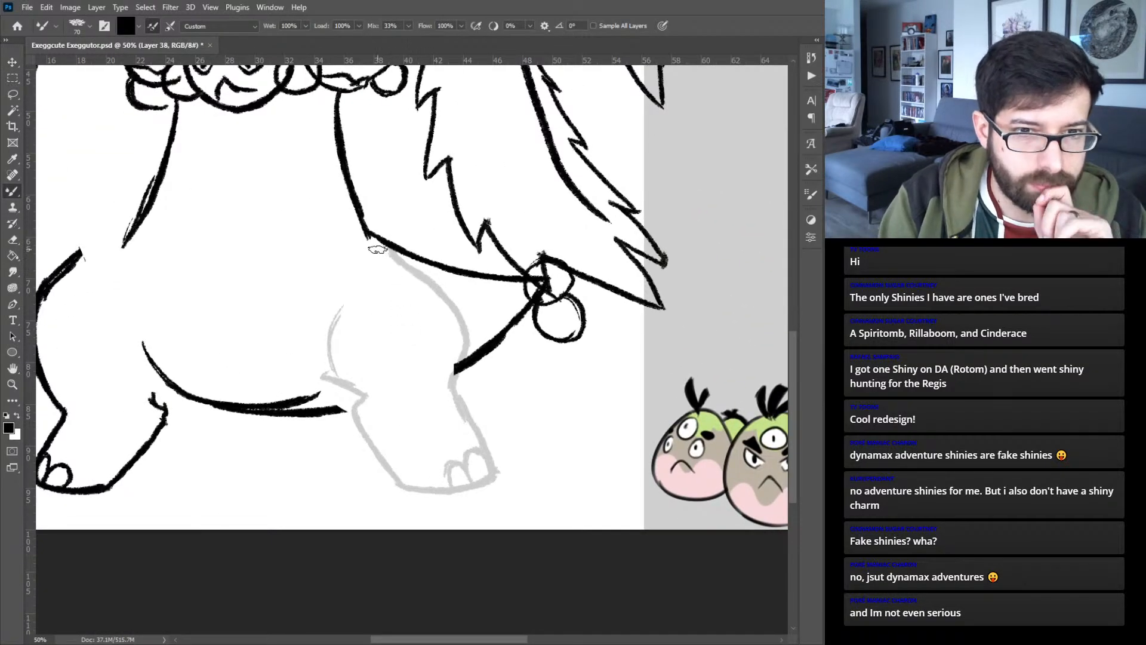
pyautogui.moveTo(373, 249)
pyautogui.mouseDown()
pyautogui.moveTo(452, 333)
pyautogui.moveTo(441, 391)
pyautogui.mouseUp()
pyautogui.moveTo(321, 389)
pyautogui.mouseDown()
pyautogui.moveTo(349, 404)
pyautogui.moveTo(332, 412)
pyautogui.moveTo(339, 431)
pyautogui.moveTo(362, 466)
pyautogui.mouseUp()
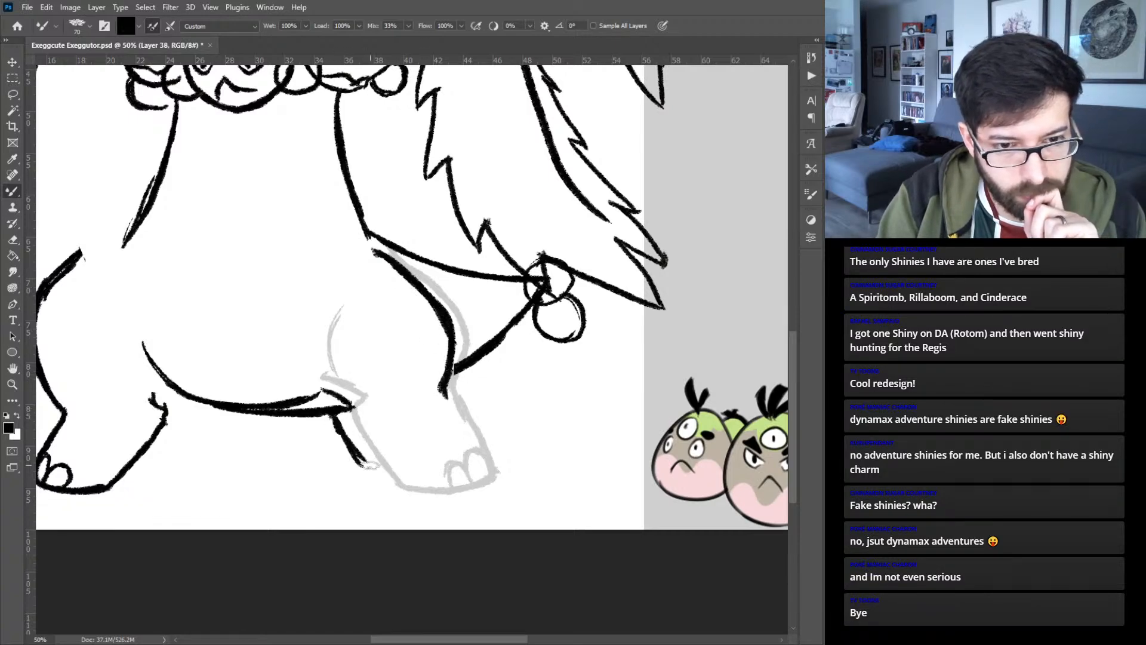
pyautogui.hotkey('ctrl', 'z')
pyautogui.hotkey('ctrl', 'z')
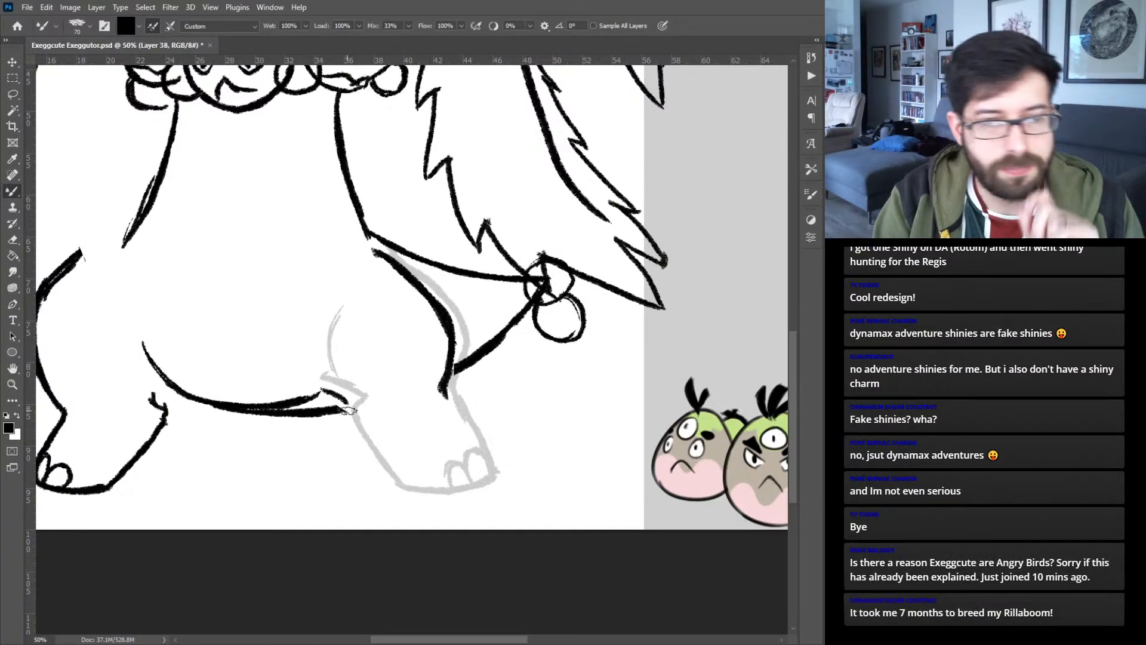
pyautogui.moveTo(335, 399)
pyautogui.mouseDown()
pyautogui.moveTo(338, 429)
pyautogui.moveTo(376, 489)
pyautogui.moveTo(430, 496)
pyautogui.moveTo(395, 496)
pyautogui.moveTo(473, 487)
pyautogui.moveTo(451, 412)
pyautogui.mouseUp()
pyautogui.moveTo(475, 460); pyautogui.dragTo(440, 395)
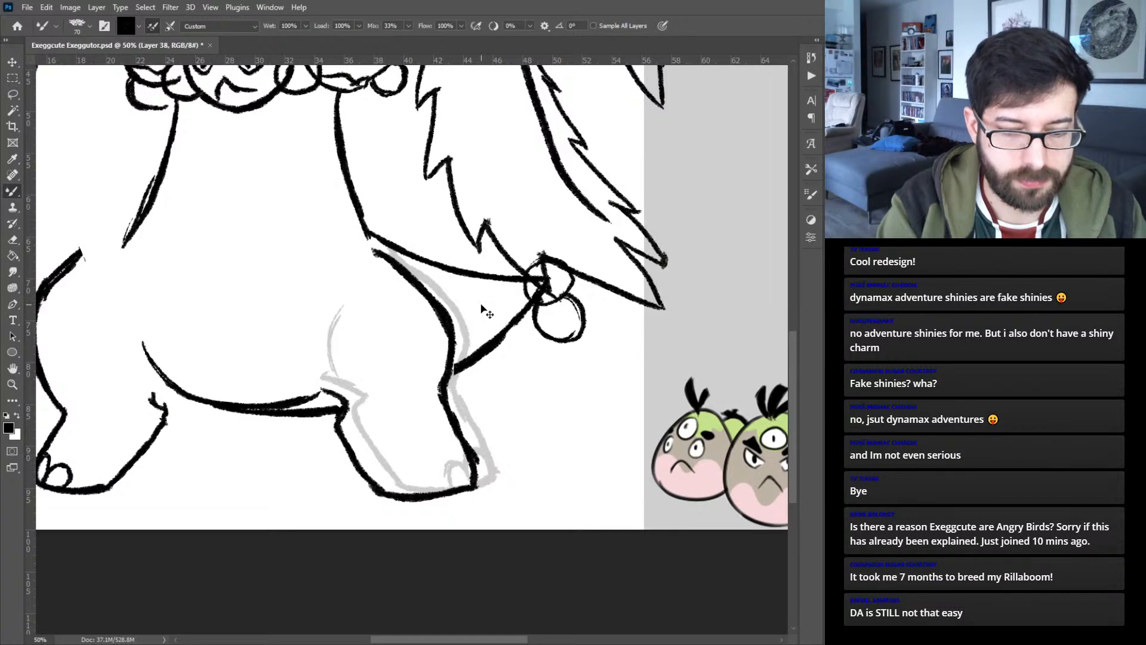
# - Discard the redrawn right leg and restore the original leg layer to 100% opacity
pyautogui.hotkey('ctrl', '0')
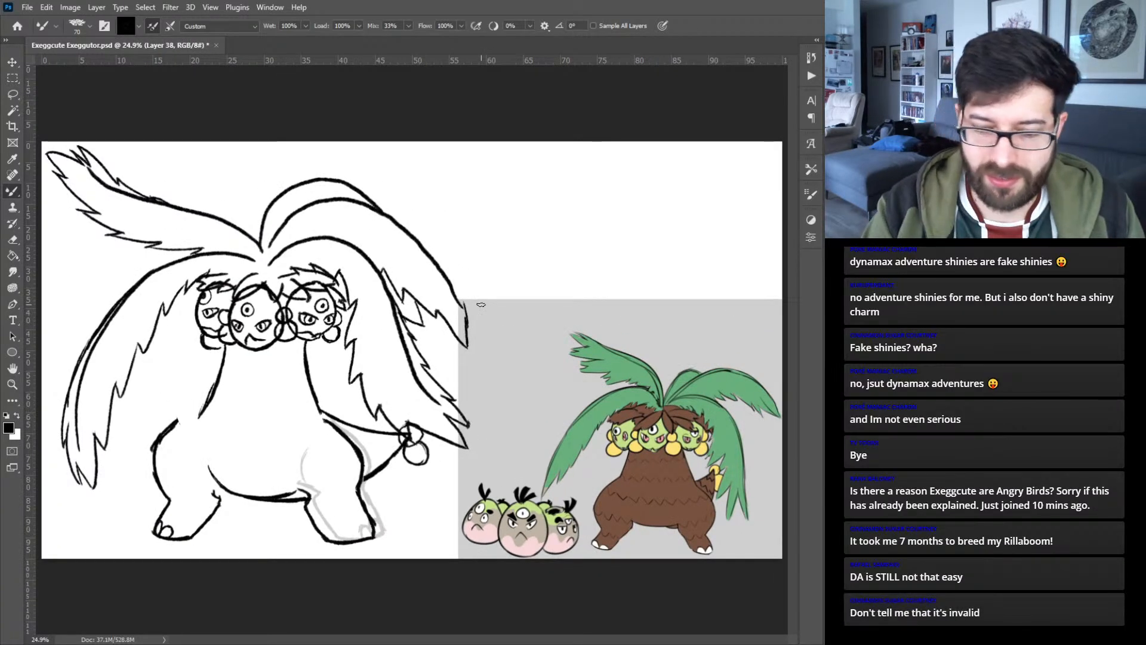
pyautogui.press('Delete')
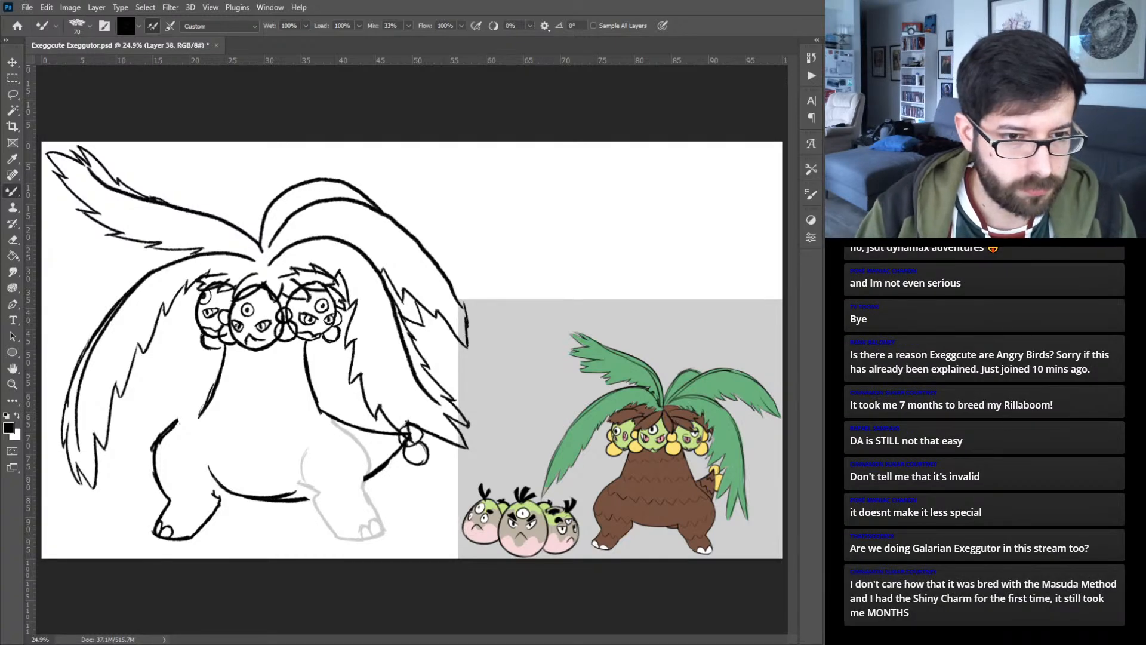
pyautogui.hotkey('ctrl', '+')
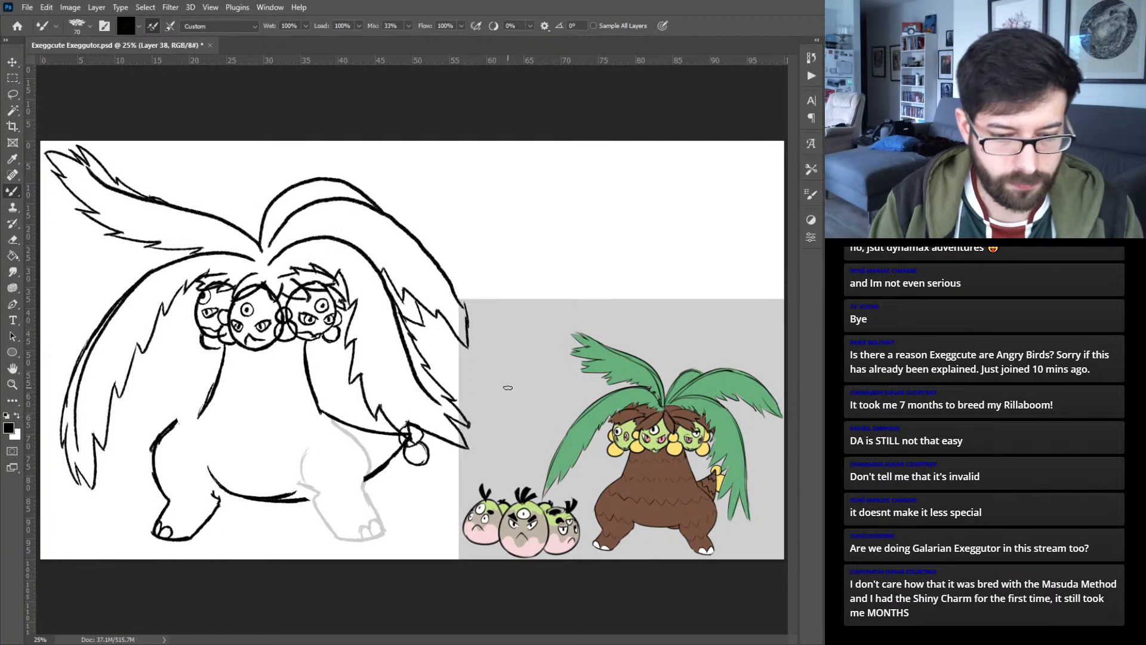
pyautogui.press('v')
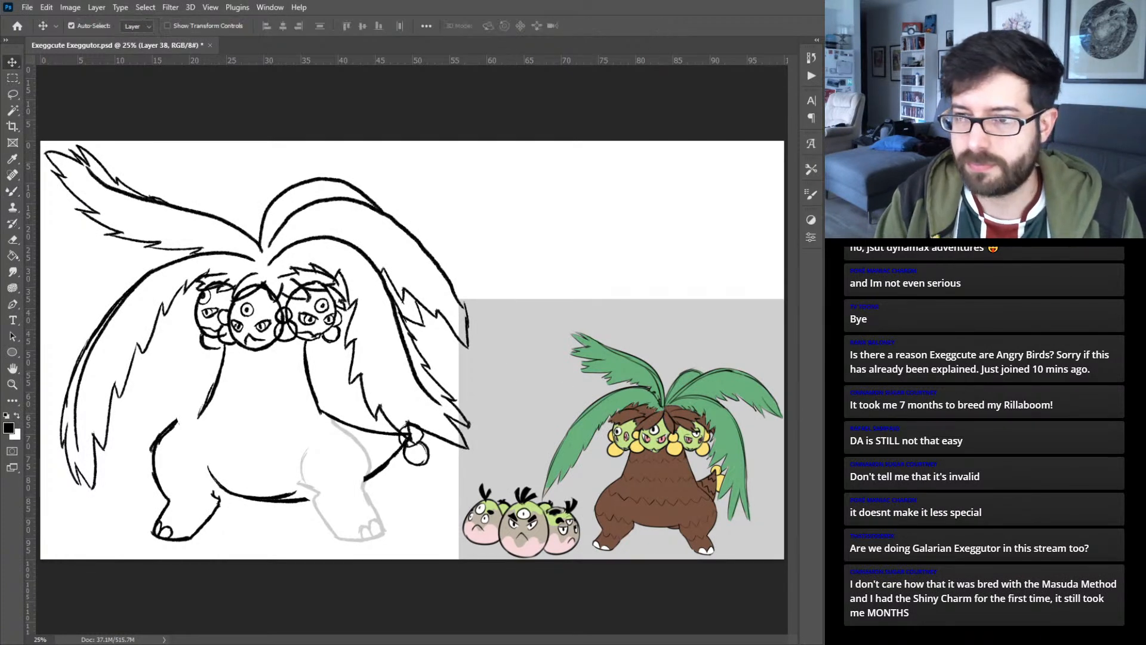
pyautogui.press('0')
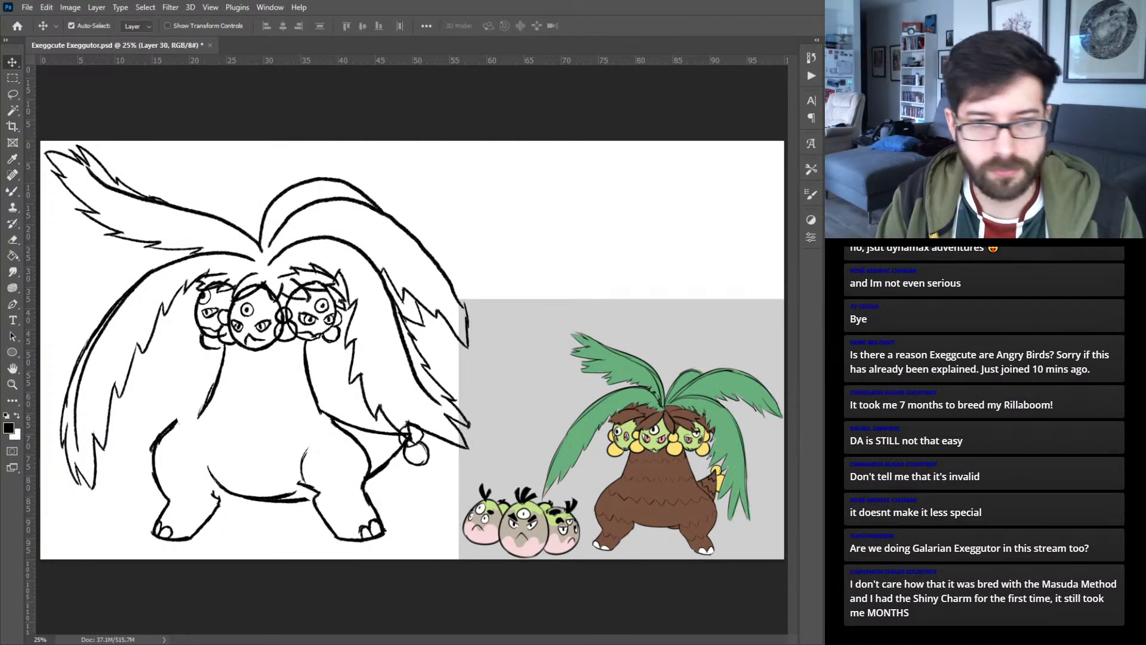
# - Shift both legs slightly down and bring the left leg a little inward toward the belly
pyautogui.moveTo(378, 501); pyautogui.dragTo(369, 508)
pyautogui.moveTo(172, 428); pyautogui.dragTo(175, 427)
pyautogui.click(177, 416)
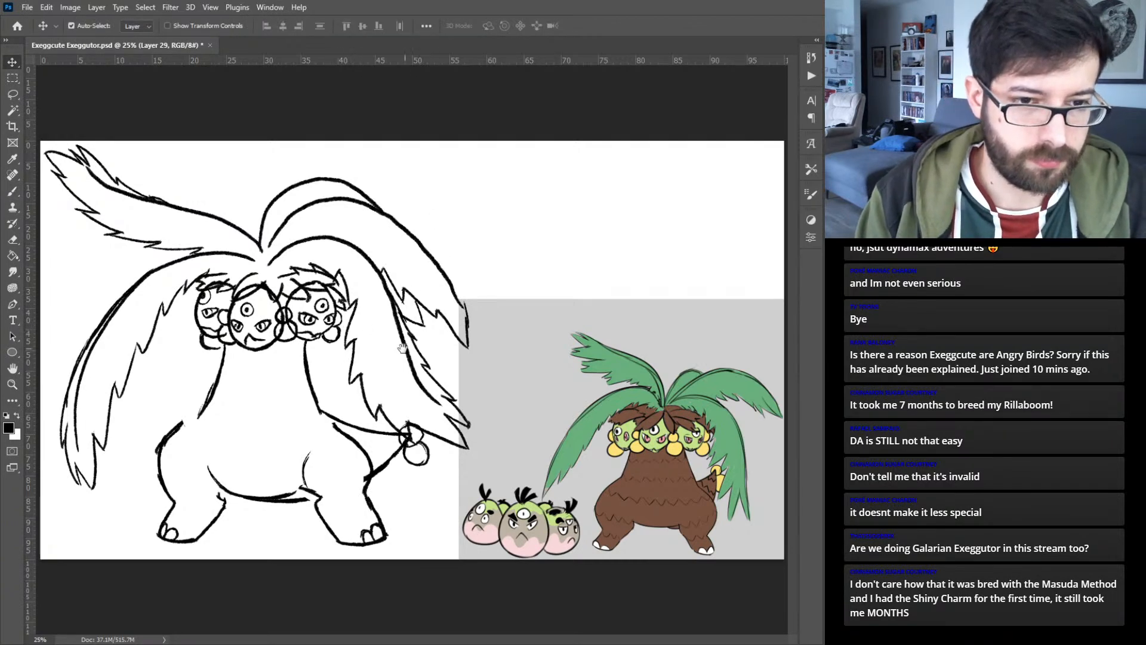
pyautogui.hotkey('ctrl', '+')
pyautogui.moveTo(292, 363)
pyautogui.mouseDown()
pyautogui.moveTo(495, 329)
pyautogui.moveTo(585, 344)
pyautogui.moveTo(411, 324)
pyautogui.mouseUp()
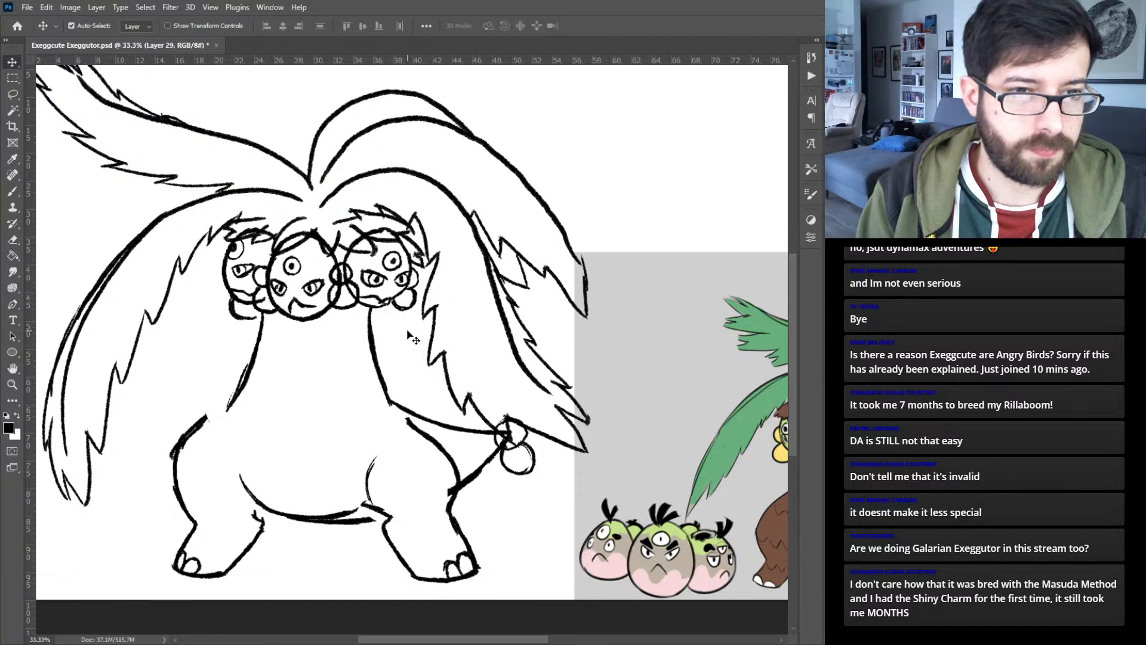
# - Fade the right leg's layer to 10% opacity and set up the Mixer Brush on a new layer
pyautogui.click(377, 358)
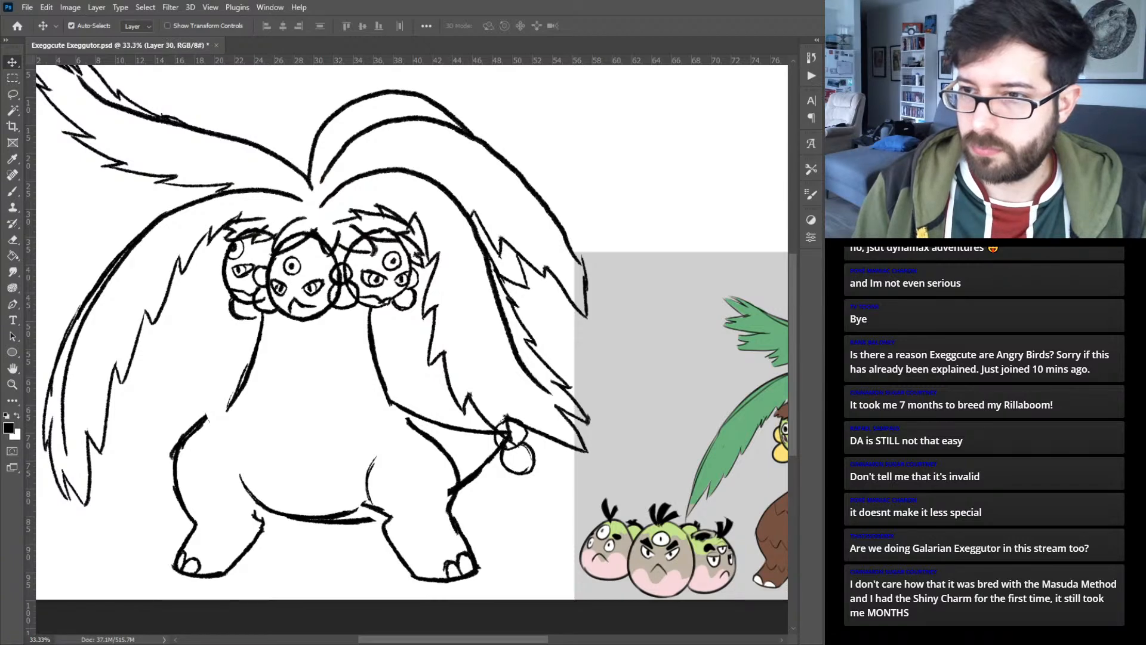
pyautogui.press('1')
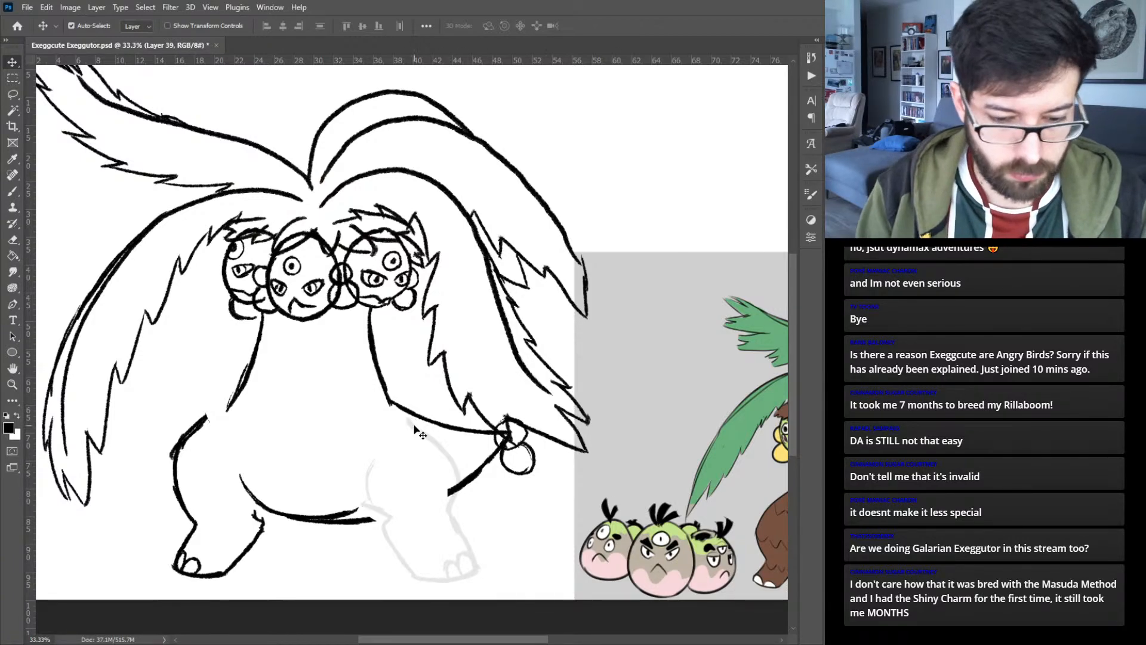
pyautogui.press('b')
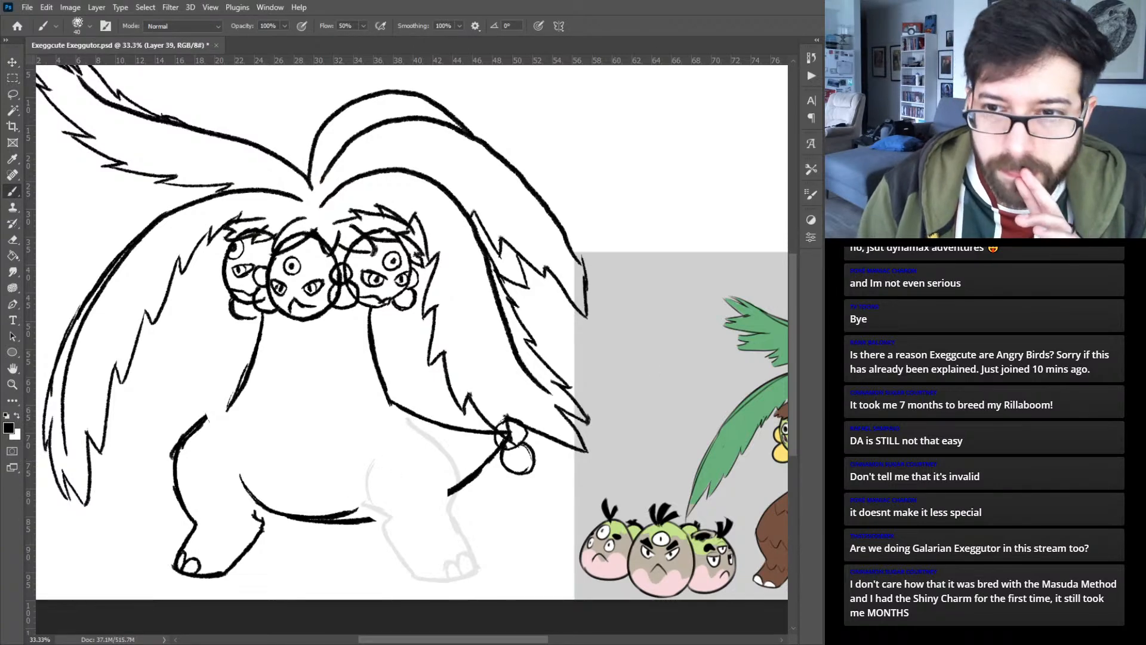
pyautogui.hotkey('shift', 'b')
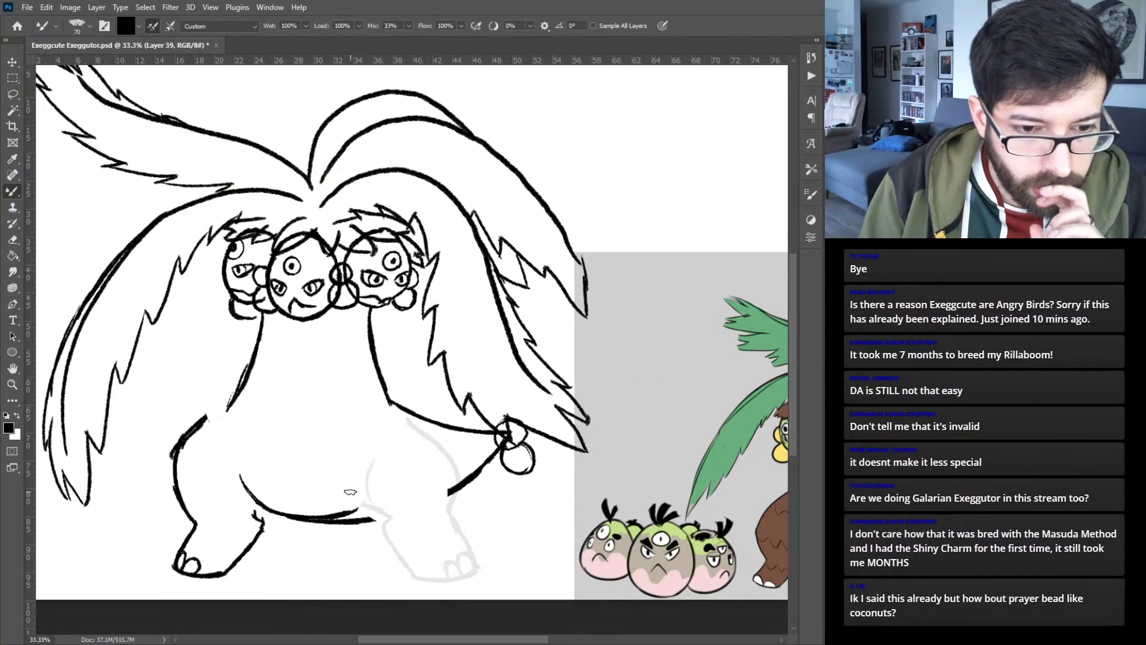
# - Ink a narrower right leg inside the faded one, with the outer thigh, belly fold, shins, knee crease, sole and toenails
pyautogui.moveTo(403, 421)
pyautogui.mouseDown()
pyautogui.moveTo(436, 453)
pyautogui.moveTo(447, 492)
pyautogui.mouseUp()
pyautogui.moveTo(431, 449); pyautogui.dragTo(445, 513)
pyautogui.moveTo(357, 497)
pyautogui.mouseDown()
pyautogui.moveTo(370, 522)
pyautogui.moveTo(354, 492)
pyautogui.mouseUp()
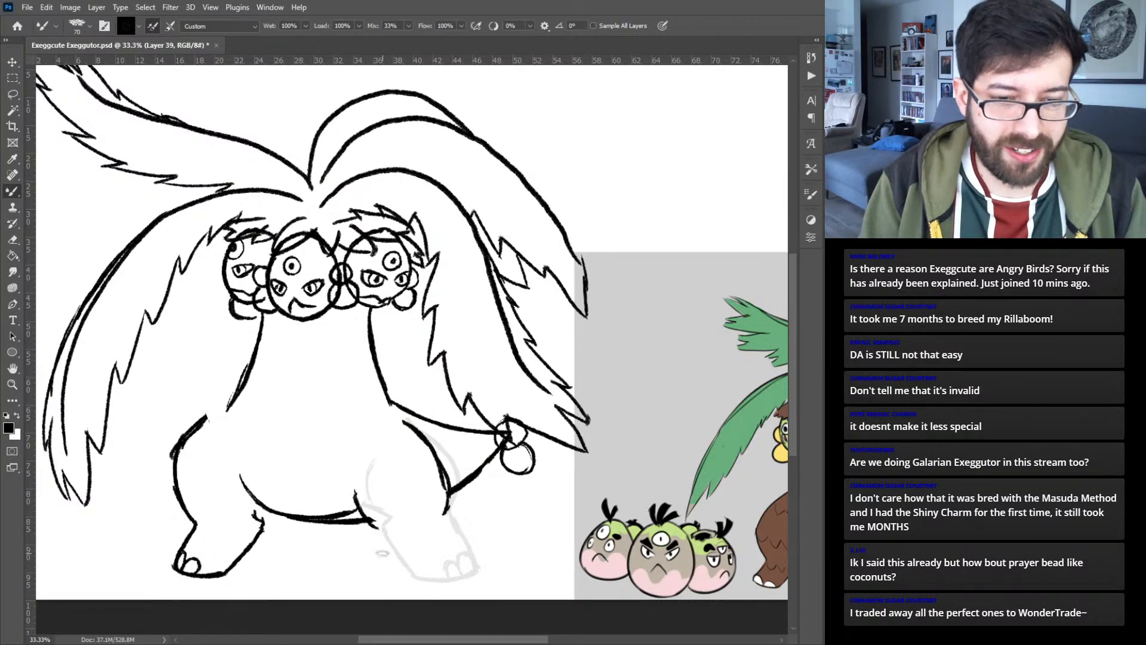
pyautogui.moveTo(378, 546)
pyautogui.mouseDown()
pyautogui.moveTo(393, 576)
pyautogui.moveTo(441, 580)
pyautogui.moveTo(431, 579)
pyautogui.moveTo(451, 567)
pyautogui.moveTo(449, 542)
pyautogui.moveTo(406, 532)
pyautogui.moveTo(435, 527)
pyautogui.moveTo(448, 507)
pyautogui.mouseUp()
pyautogui.moveTo(374, 528); pyautogui.dragTo(387, 535)
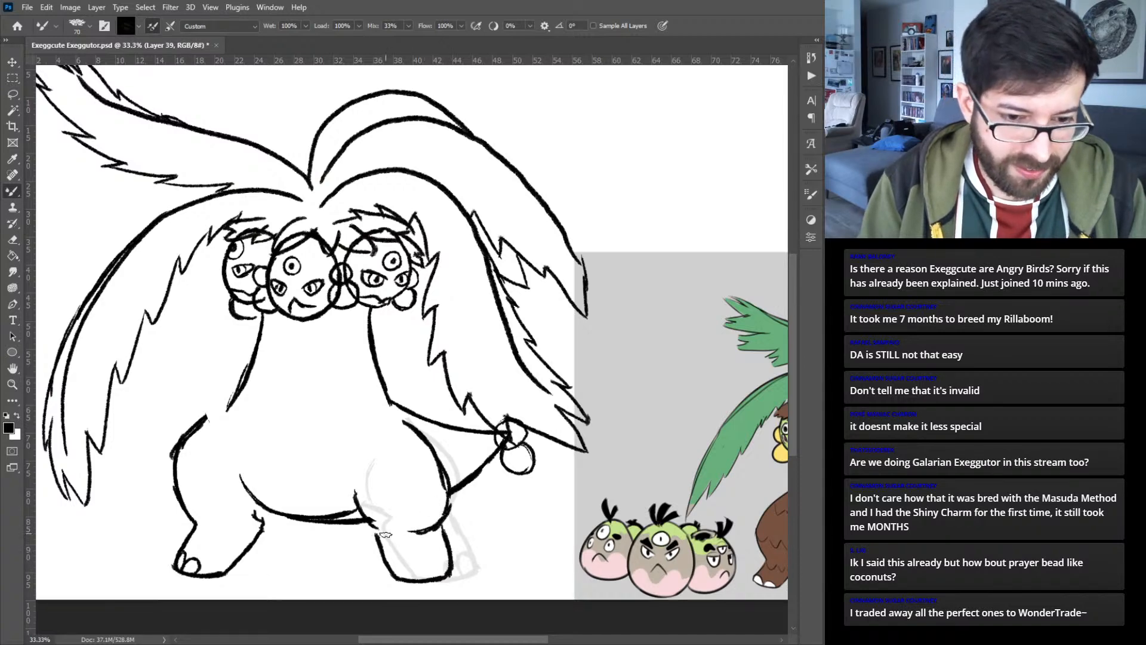
pyautogui.moveTo(430, 574)
pyautogui.mouseDown()
pyautogui.moveTo(446, 561)
pyautogui.moveTo(436, 576)
pyautogui.moveTo(432, 563)
pyautogui.moveTo(412, 572)
pyautogui.moveTo(425, 566)
pyautogui.moveTo(417, 559)
pyautogui.mouseUp()
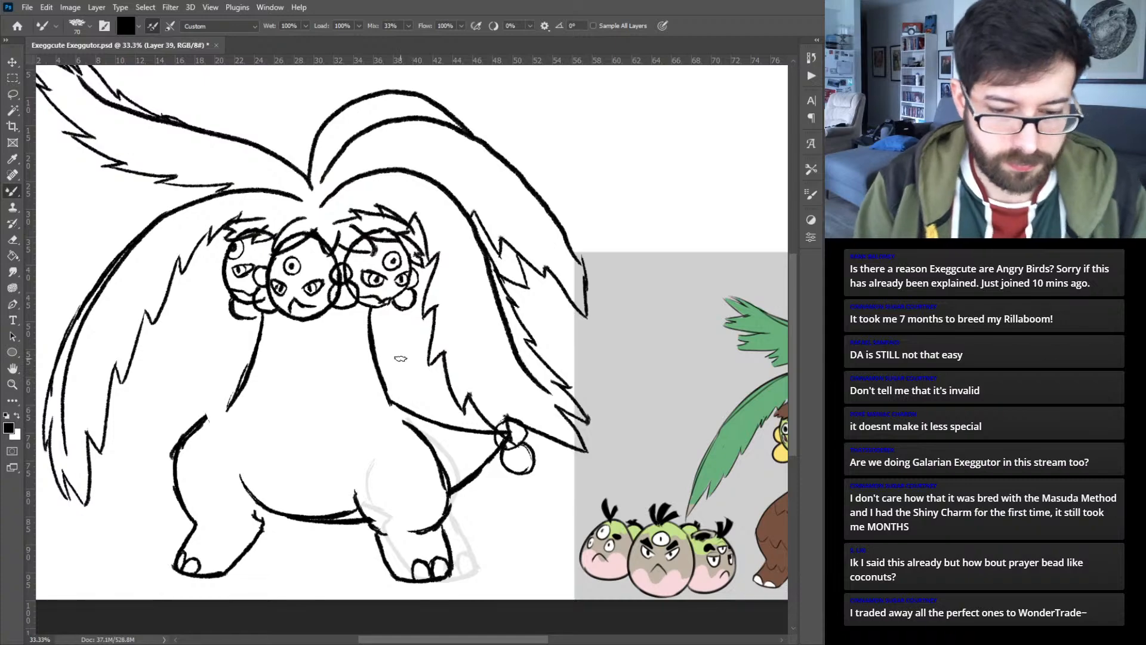
# - Nudge the newly inked right leg slightly inward and up against the belly
pyautogui.hotkey('ctrl', '-')
pyautogui.hotkey('ctrl', '-')
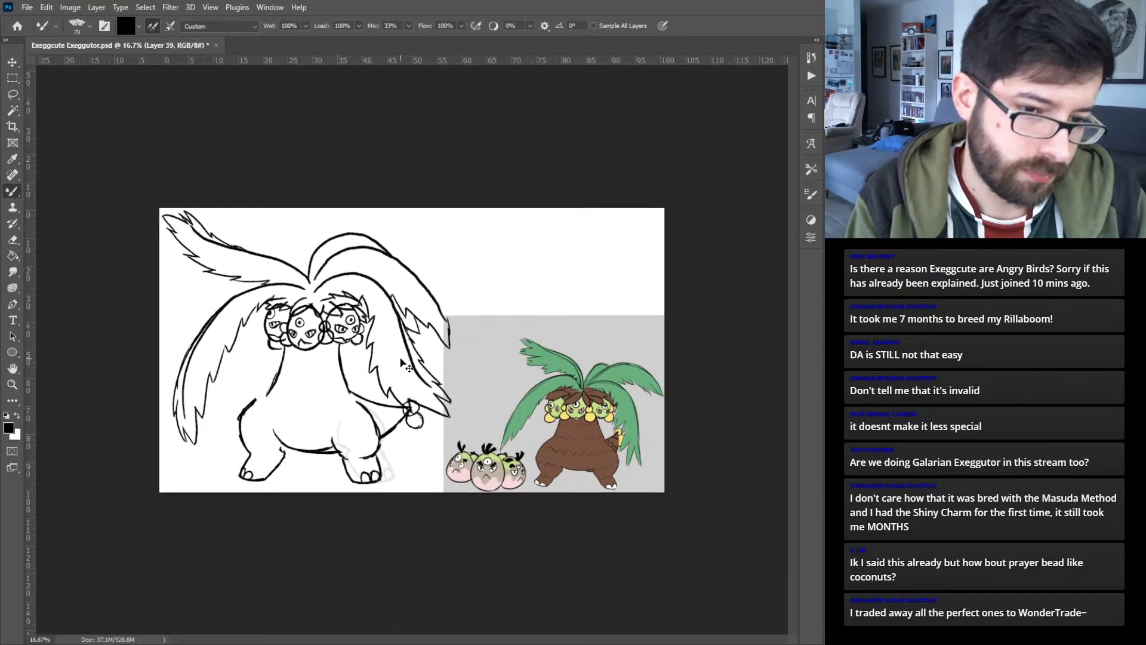
pyautogui.hotkey('ctrl', '+')
pyautogui.hotkey('ctrl', '+')
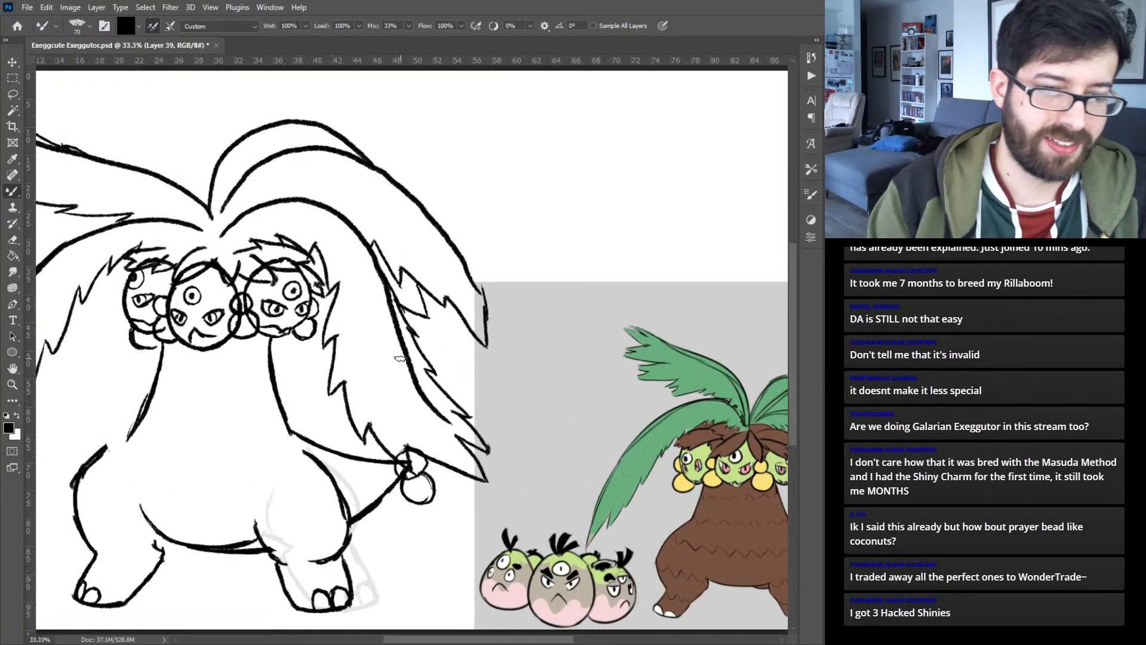
pyautogui.press('v')
pyautogui.moveTo(345, 506); pyautogui.dragTo(338, 499)
# - Shift the left leg slightly outward and down, and rotate it about -2.28°
pyautogui.moveTo(191, 438); pyautogui.dragTo(321, 400)
pyautogui.click(234, 435)
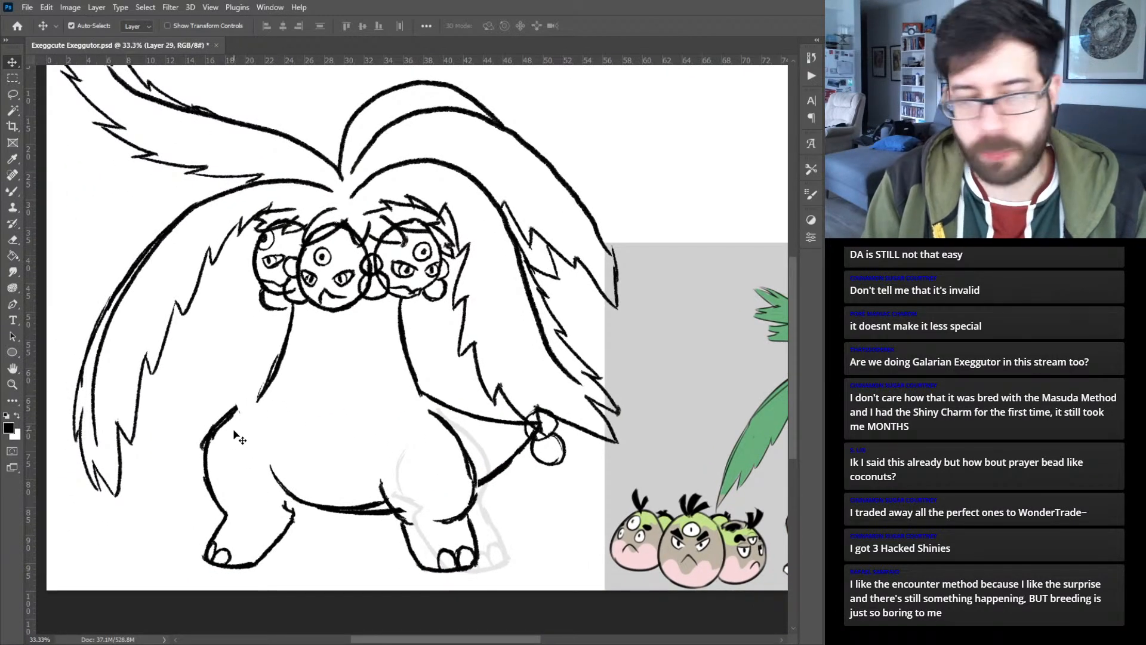
pyautogui.moveTo(230, 420); pyautogui.dragTo(225, 425)
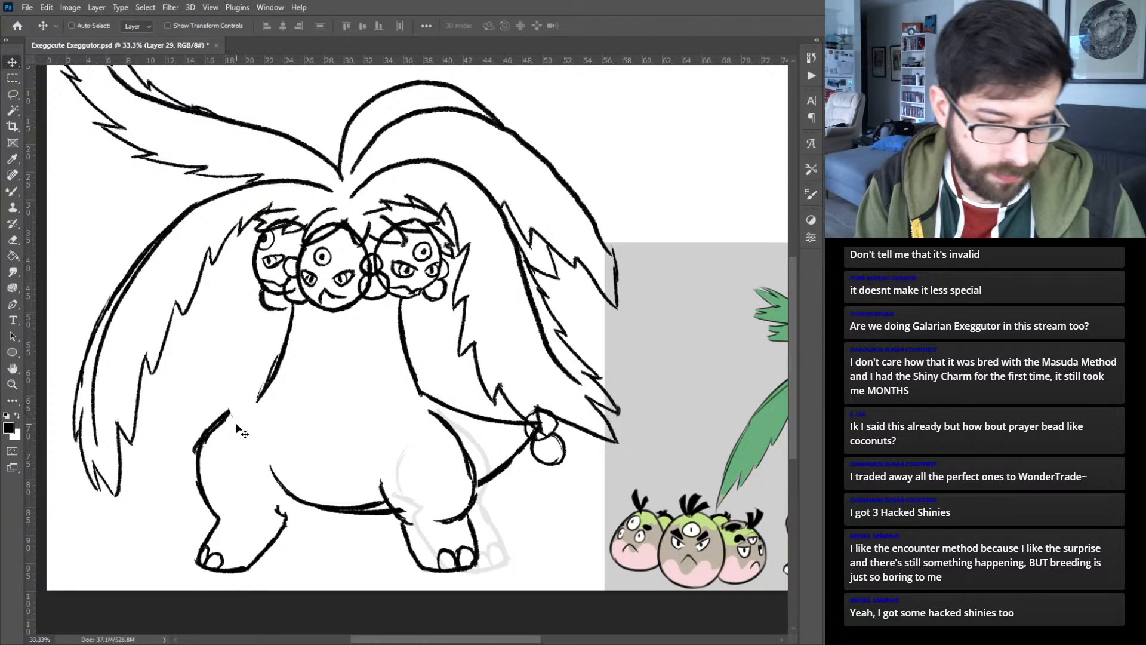
pyautogui.hotkey('ctrl', 't')
pyautogui.moveTo(309, 574); pyautogui.dragTo(283, 530)
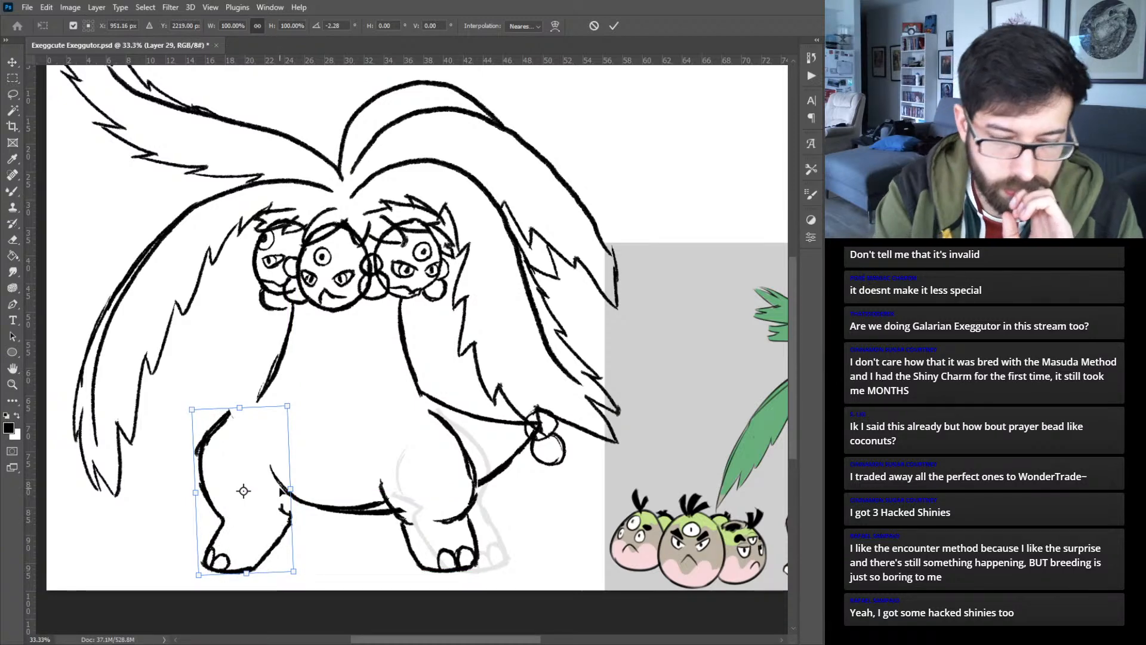
pyautogui.press('Return')
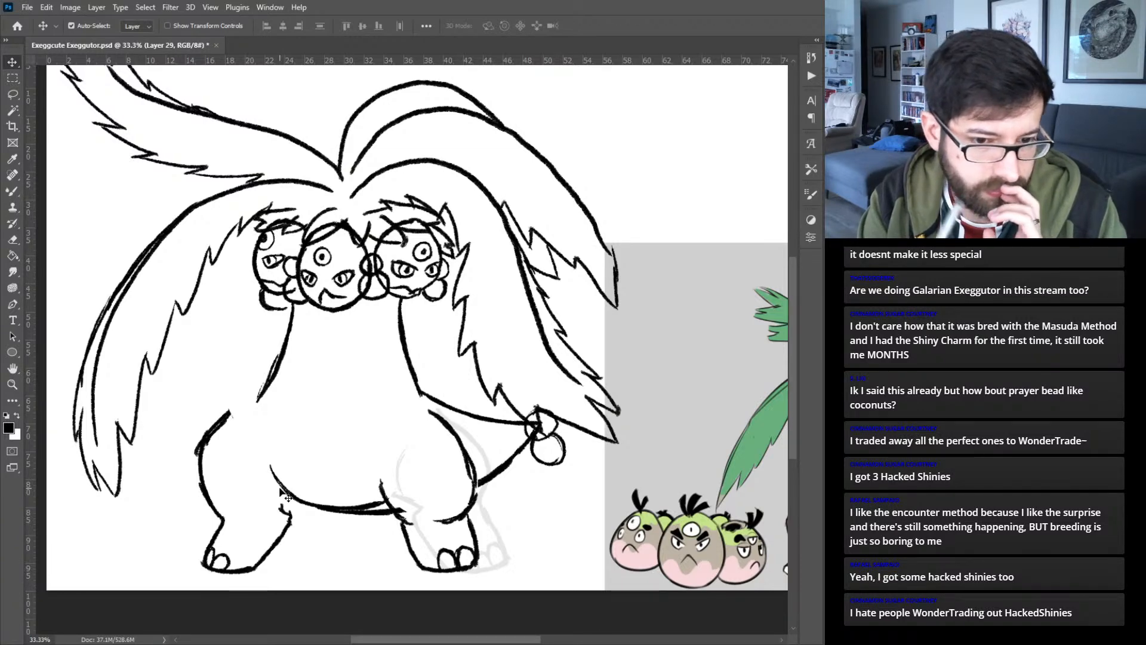
# - Move the whole Exeggutor line art right toward the canvas centre, and spread the palm fronds slightly outward and up
pyautogui.scroll(-2, 287, 498)
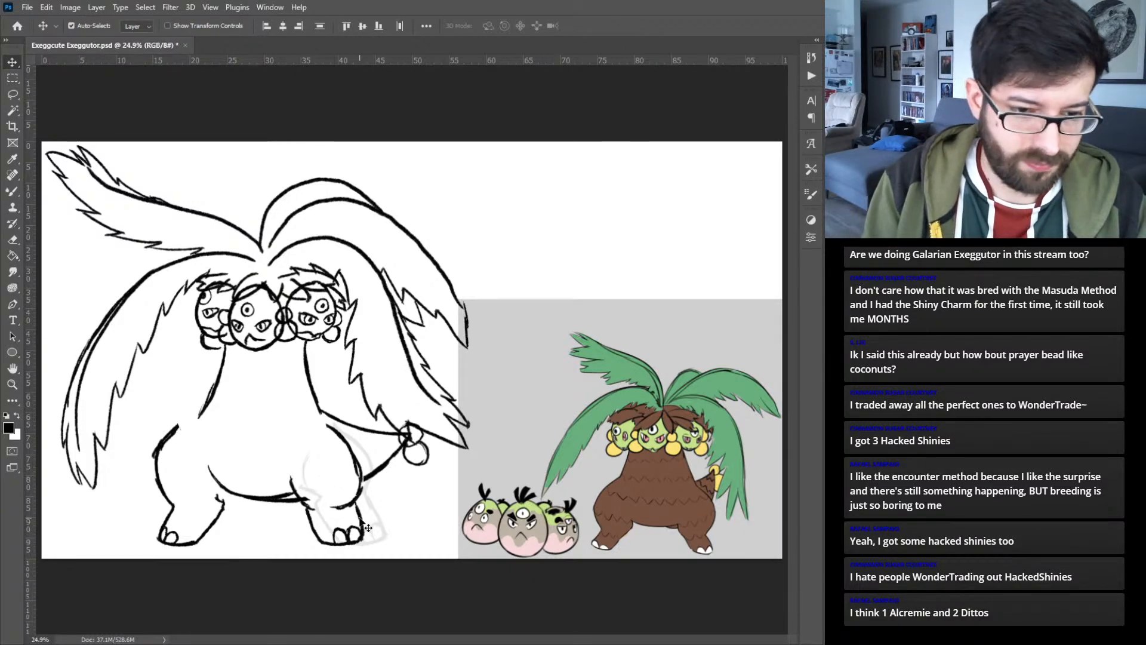
pyautogui.moveTo(363, 518); pyautogui.dragTo(460, 513)
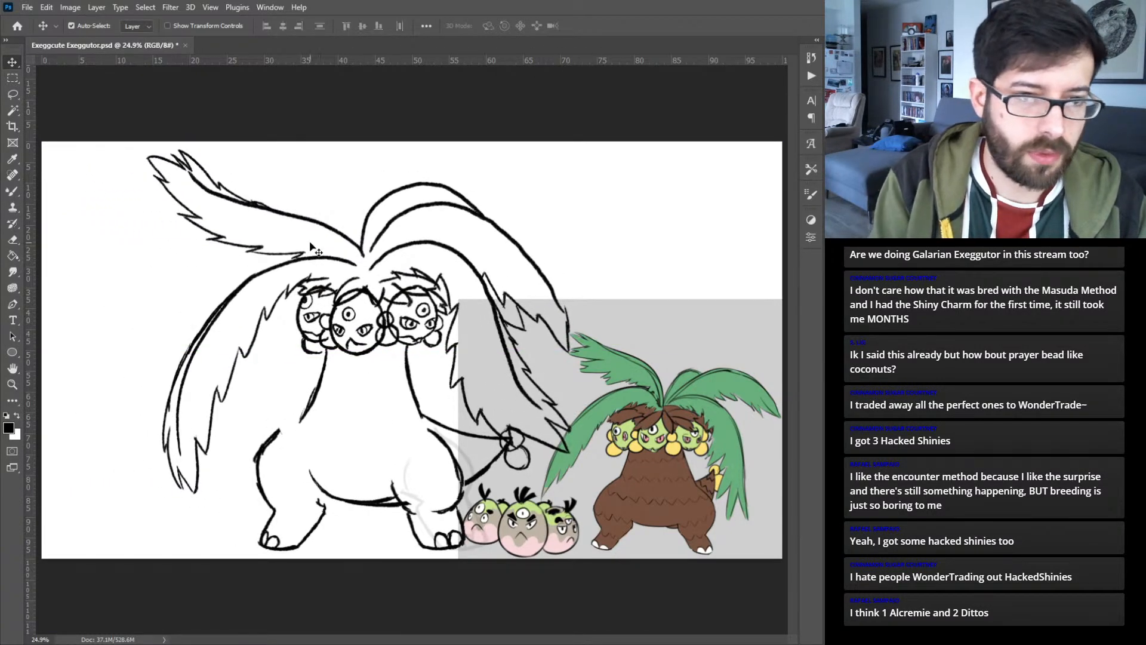
pyautogui.moveTo(336, 260); pyautogui.dragTo(326, 256)
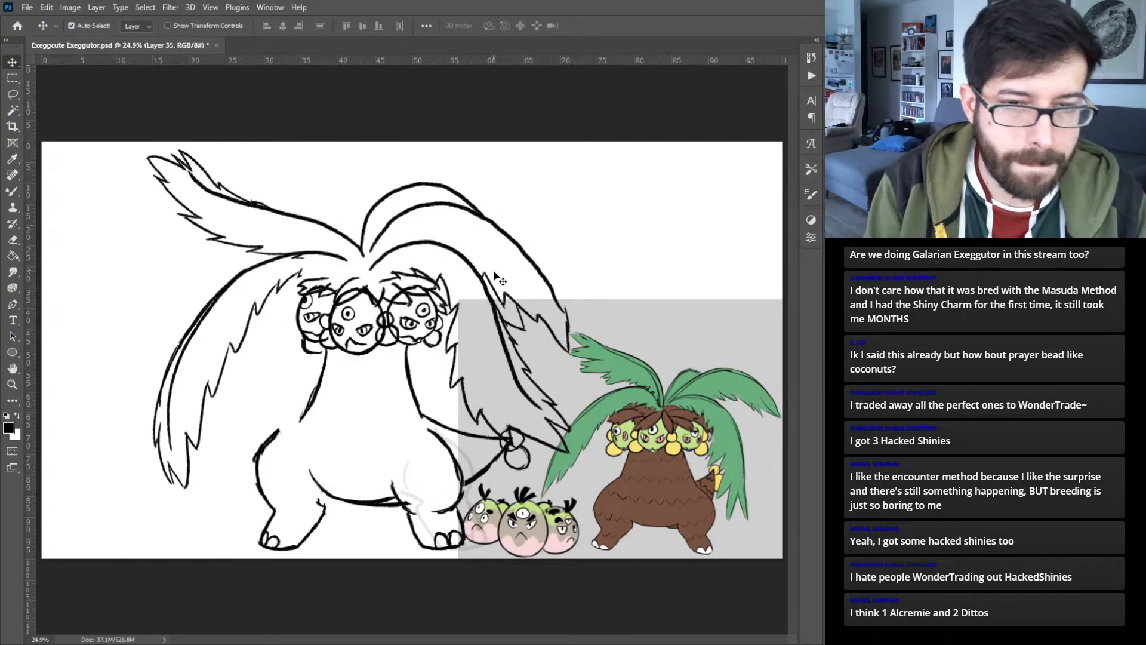
pyautogui.moveTo(474, 266); pyautogui.dragTo(479, 267)
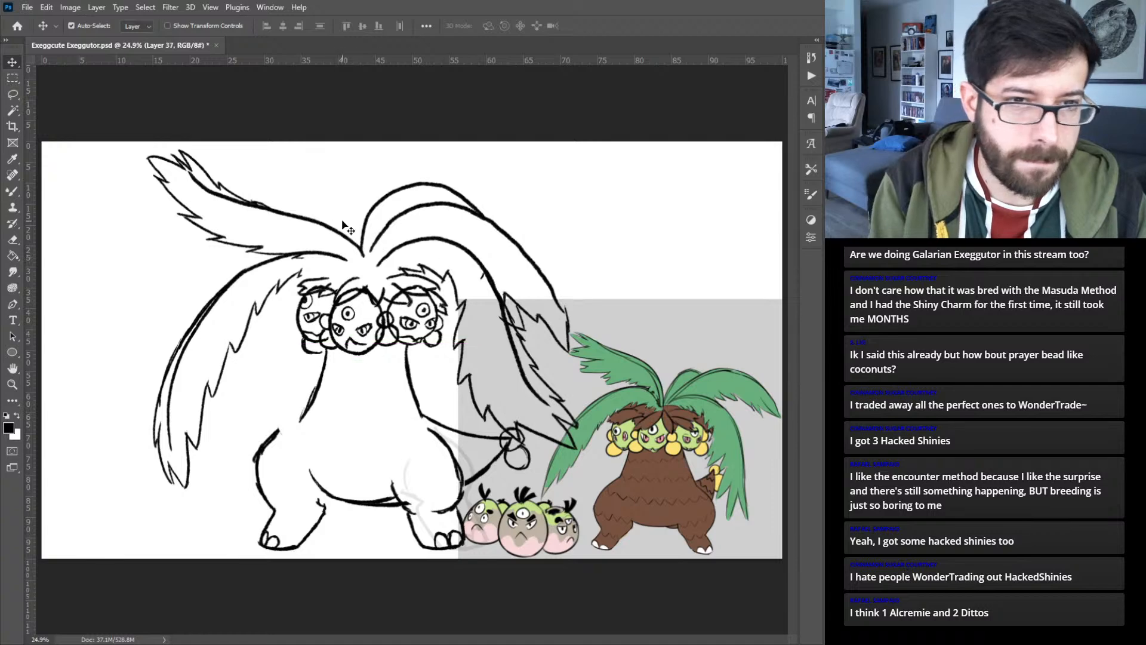
pyautogui.moveTo(338, 234); pyautogui.dragTo(346, 232)
# - Scale the jagged hair over the three heads to 110.75% and nudge it slightly left and down
pyautogui.click(365, 289)
pyautogui.hotkey('ctrl', 't')
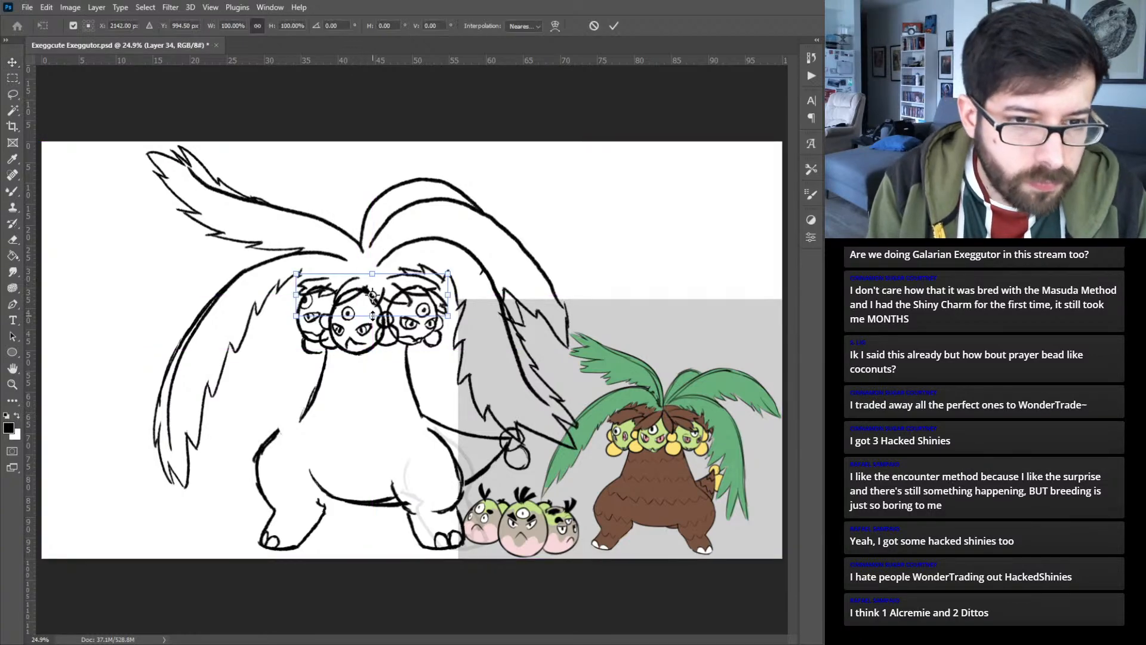
pyautogui.moveTo(372, 316); pyautogui.dragTo(373, 320)
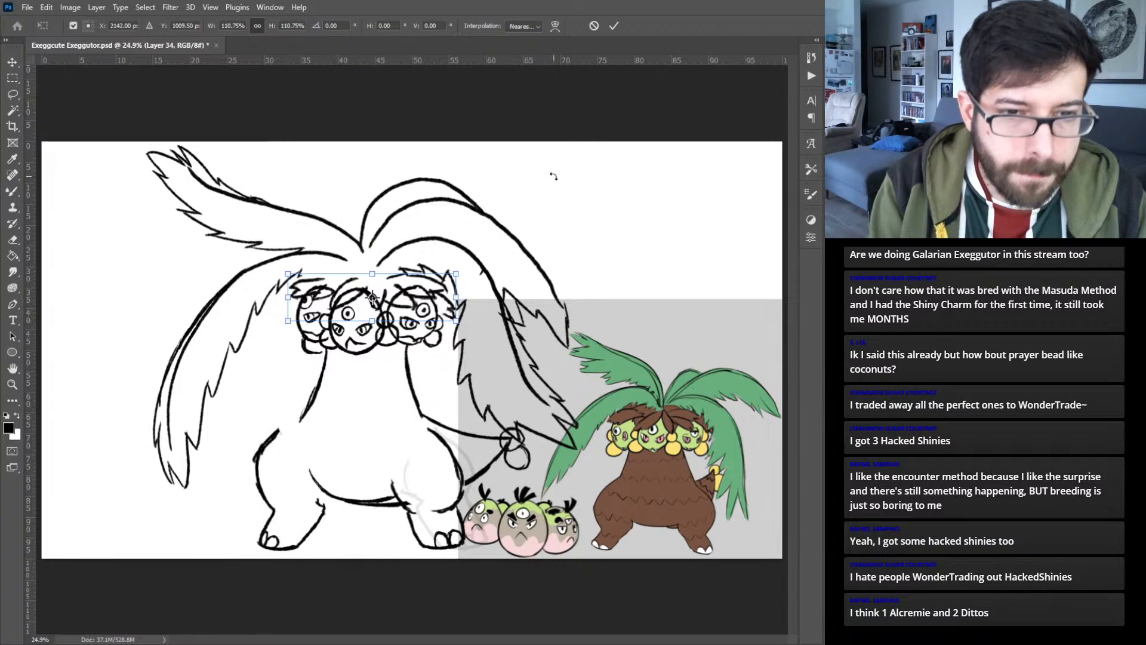
pyautogui.press('Left')
pyautogui.press('Left')
pyautogui.press('Left')
pyautogui.press('Left')
pyautogui.press('Left')
pyautogui.press('Left')
pyautogui.press('Left')
pyautogui.press('Left')
pyautogui.press('Left')
pyautogui.press('Down')
pyautogui.press('Down')
pyautogui.press('Down')
pyautogui.press('Right')
pyautogui.press('Right')
pyautogui.press('Right')
pyautogui.press('Down')
pyautogui.press('Down')
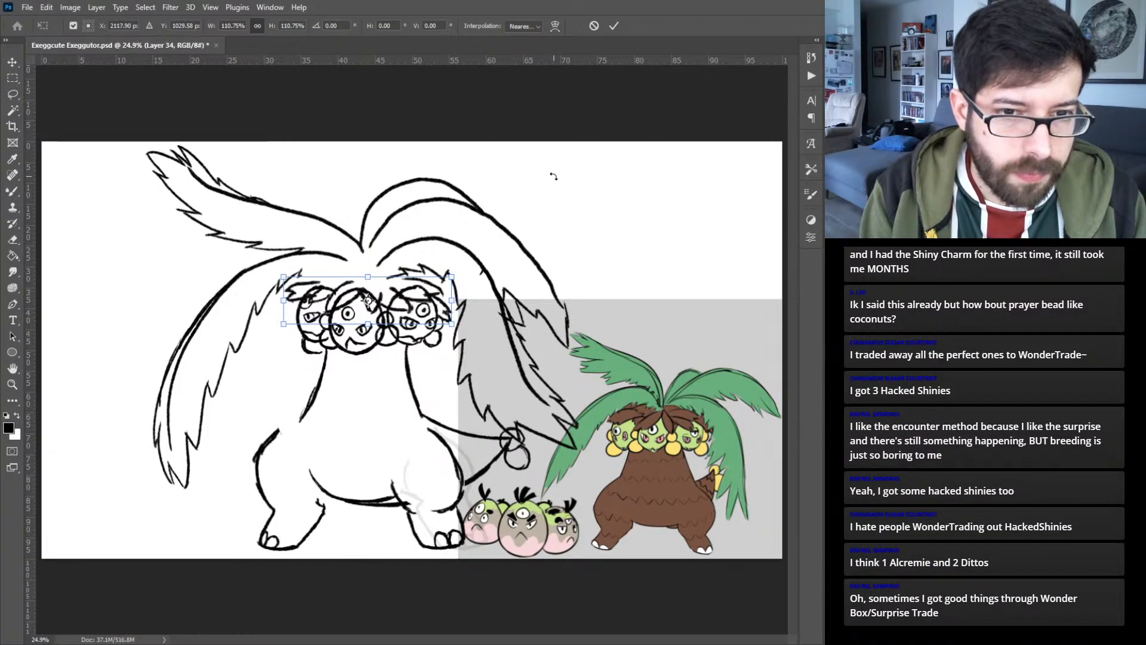
pyautogui.press('Down')
pyautogui.press('Down')
pyautogui.press('Down')
pyautogui.press('Down')
pyautogui.press('Down')
pyautogui.press('Down')
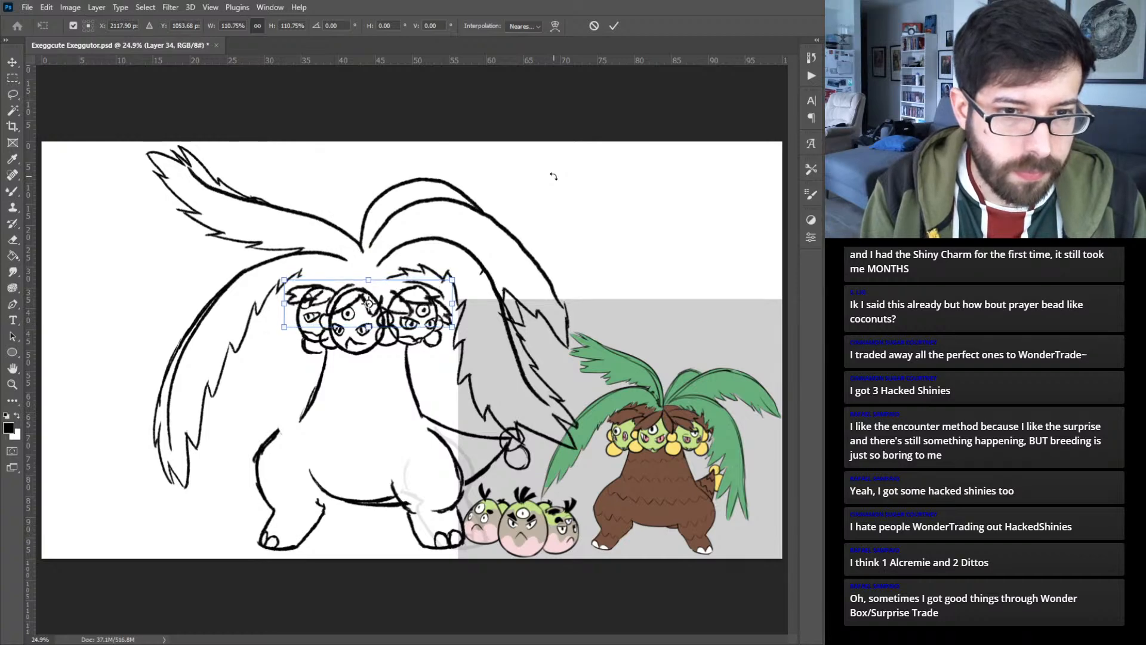
pyautogui.press('Return')
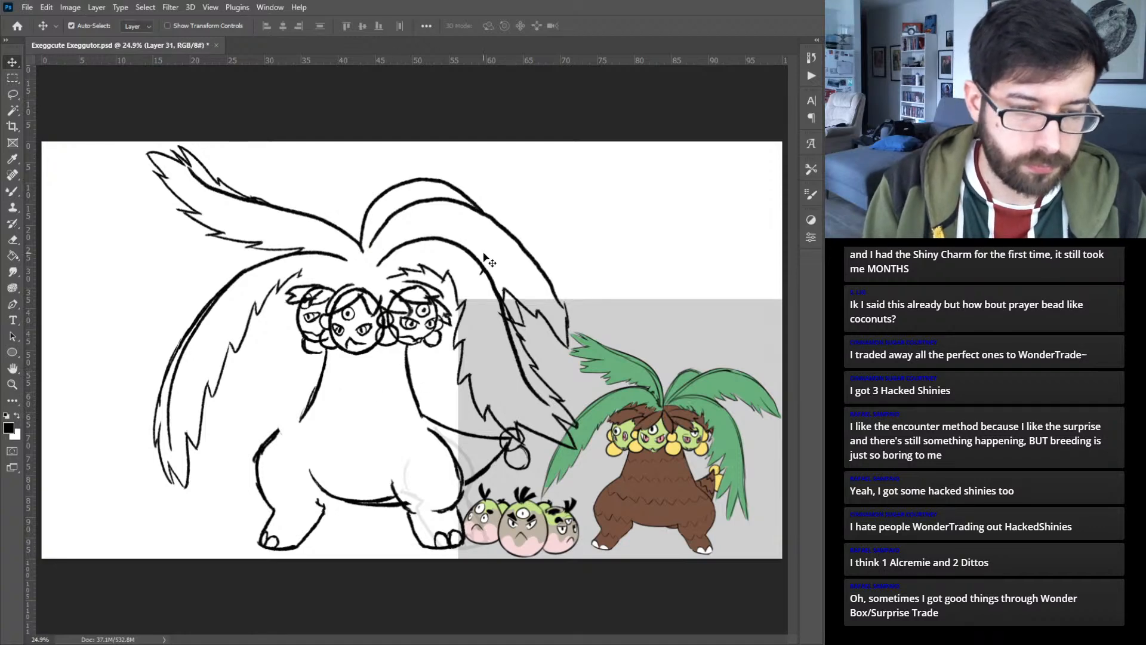
# - Slightly enlarge the right head together with its earrings and move them outward, away from the middle head
pyautogui.click(439, 347)
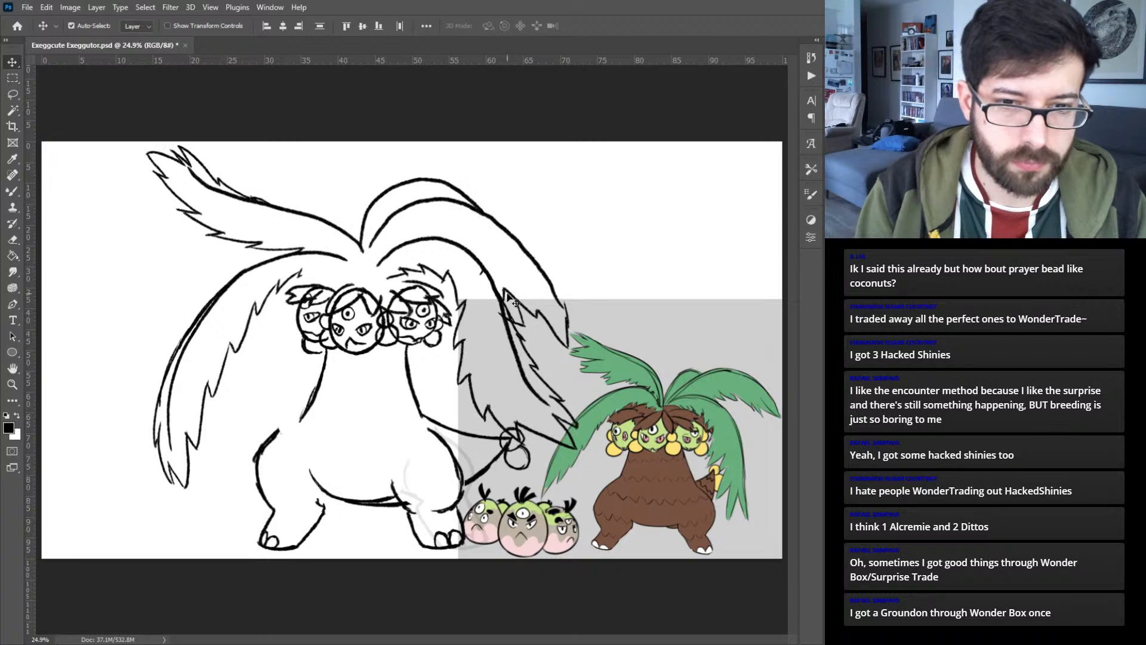
pyautogui.click(435, 340)
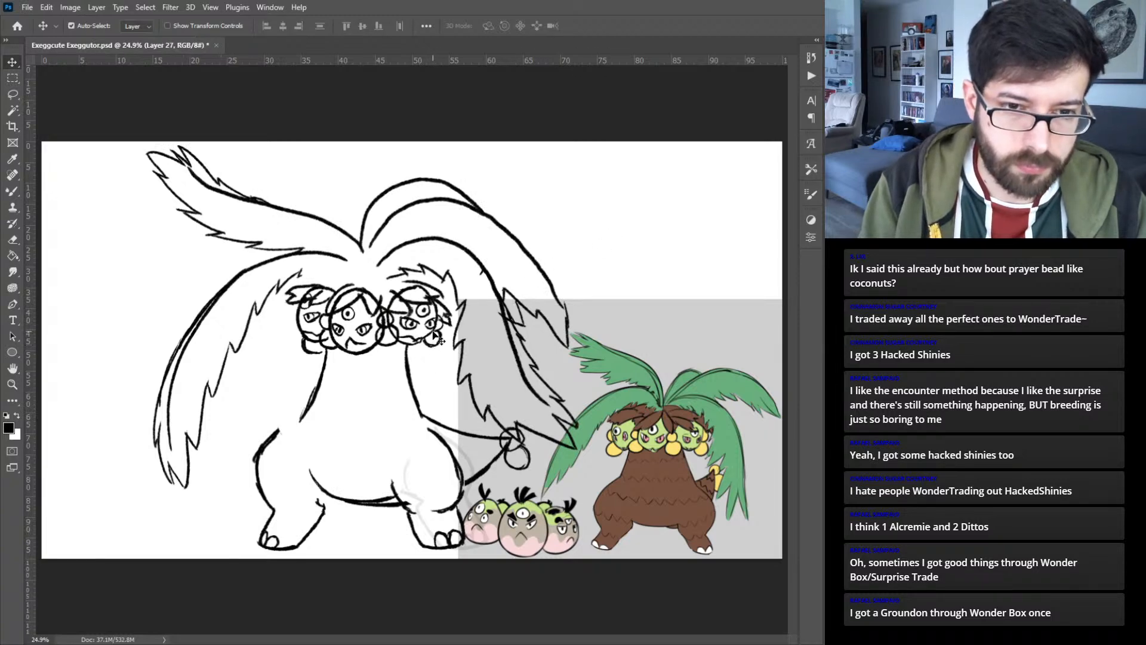
pyautogui.click(435, 330)
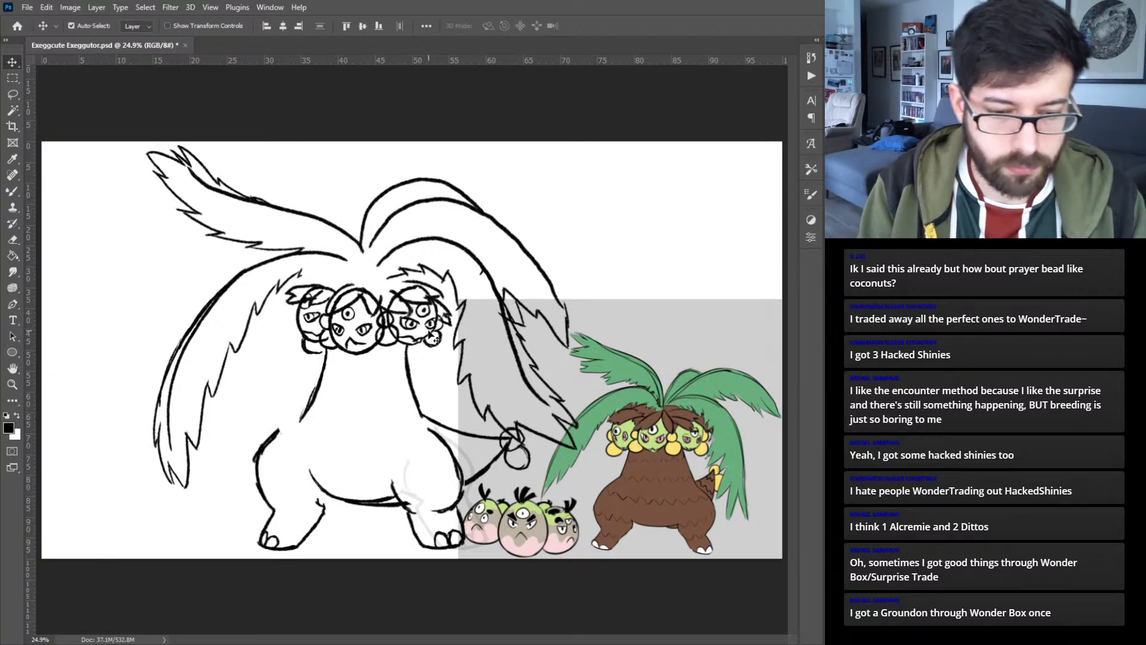
pyautogui.hotkey('ctrl', 't')
pyautogui.moveTo(445, 348); pyautogui.dragTo(424, 318)
pyautogui.press('Return')
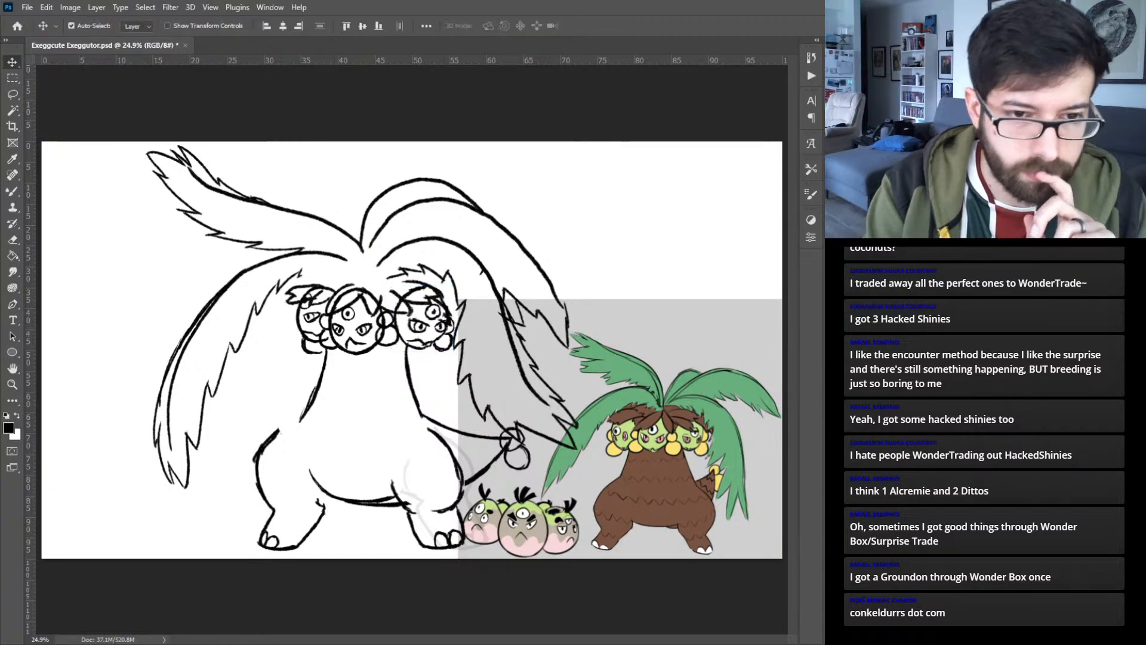
# - Scale the middle head and its earring to 106.76%
pyautogui.click(399, 354)
pyautogui.hotkey('ctrl', 't')
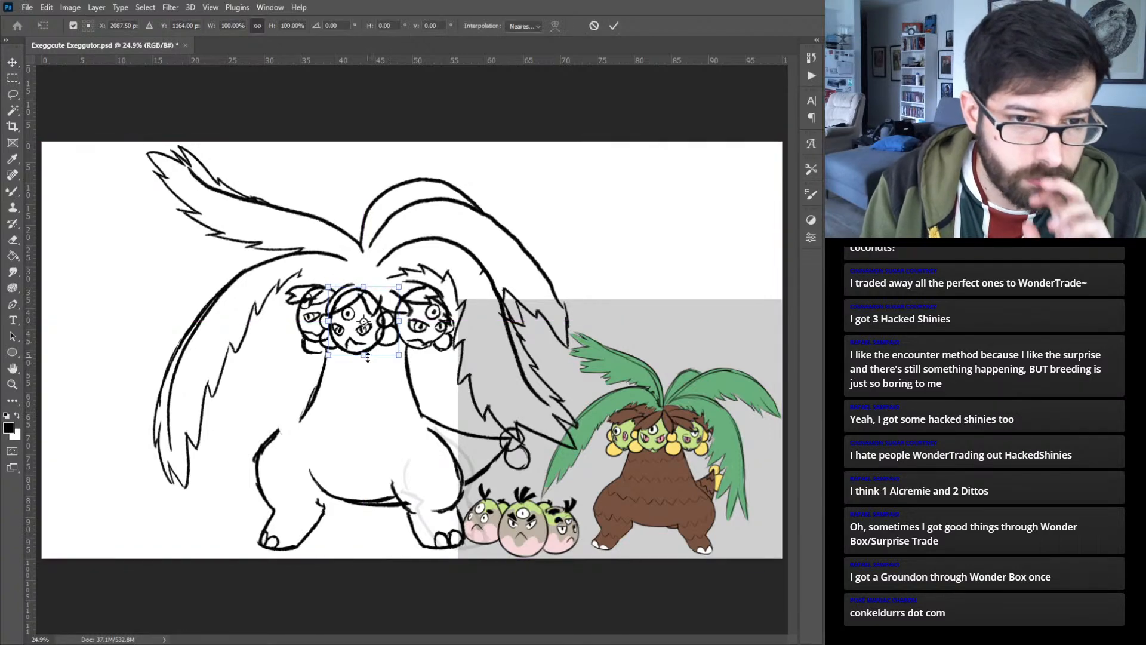
pyautogui.moveTo(365, 356); pyautogui.dragTo(365, 361)
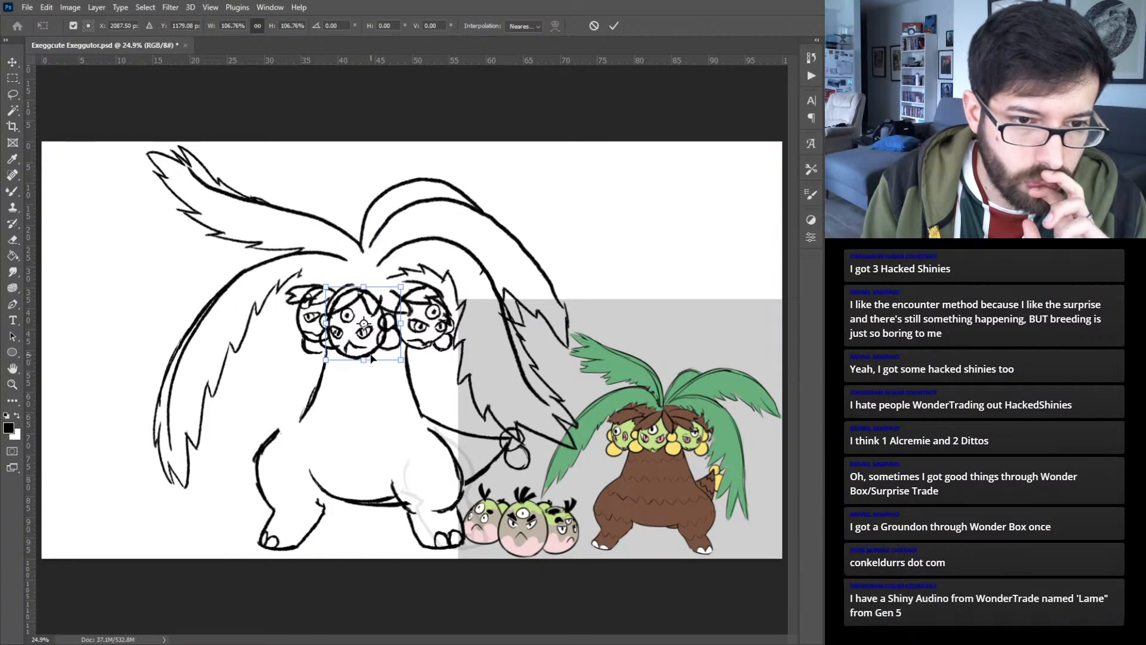
pyautogui.press('Return')
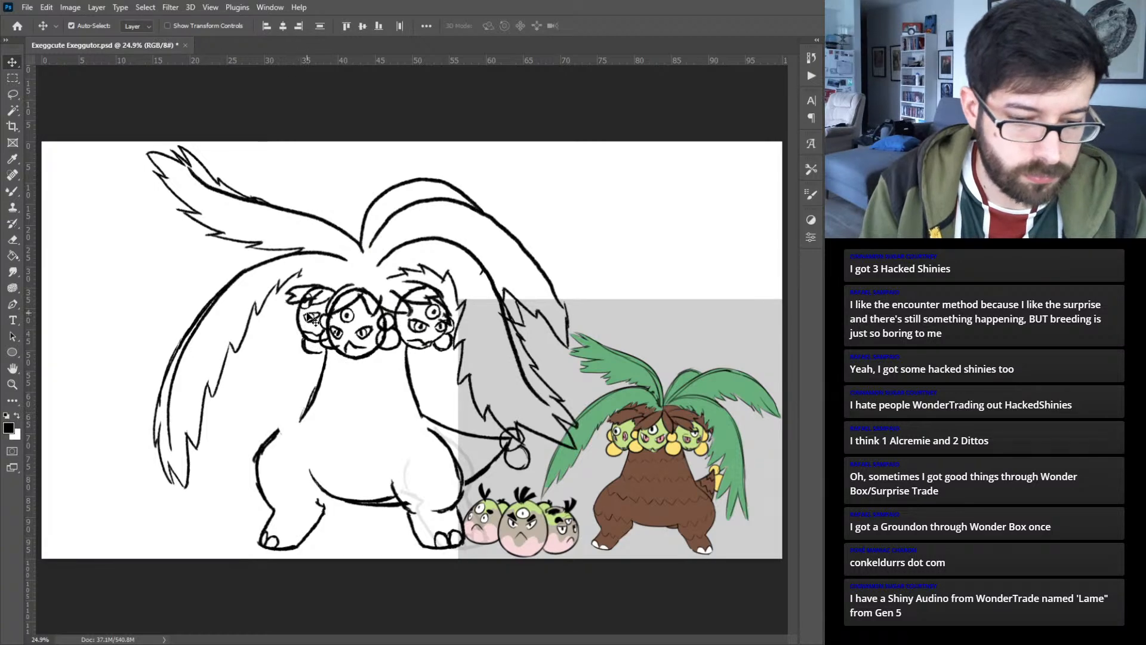
# - Move the left head slightly outward and down at 100.29% scale, and shift its lower outer earring further outward
pyautogui.hotkey('ctrl', 't')
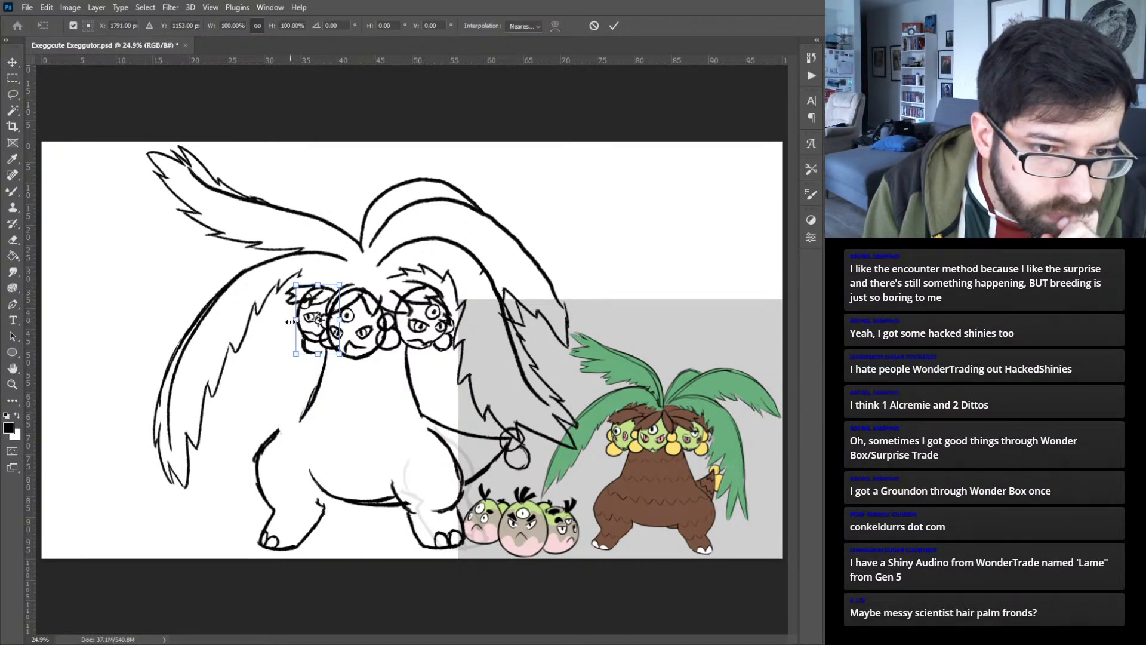
pyautogui.moveTo(289, 322); pyautogui.dragTo(319, 320)
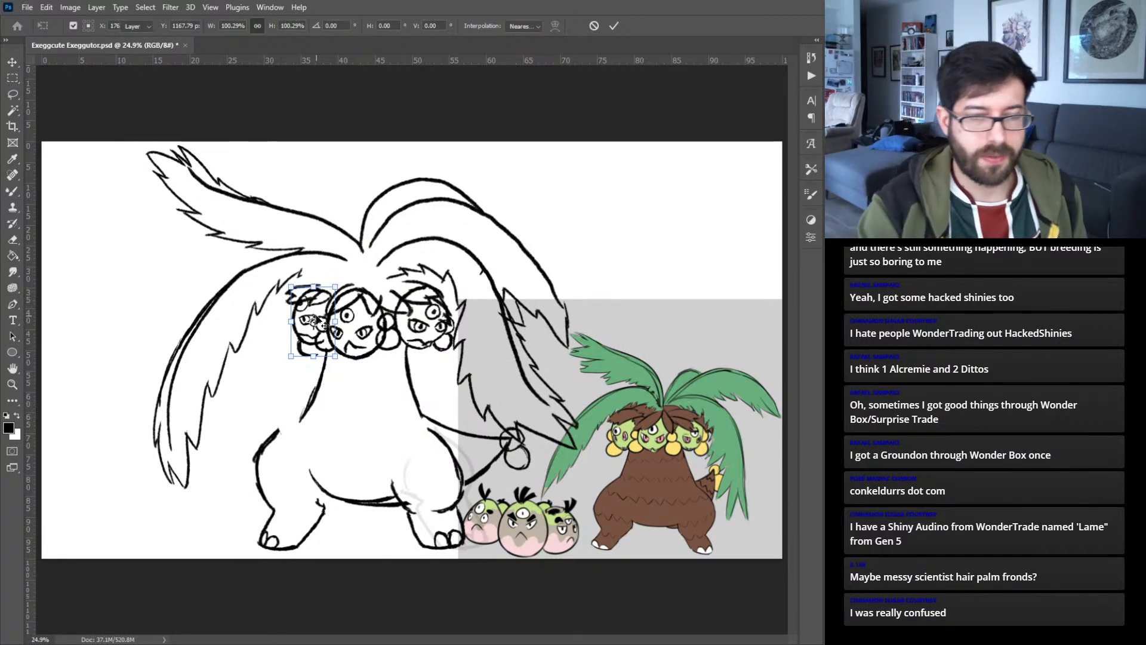
pyautogui.press('Return')
pyautogui.moveTo(311, 355); pyautogui.dragTo(304, 346)
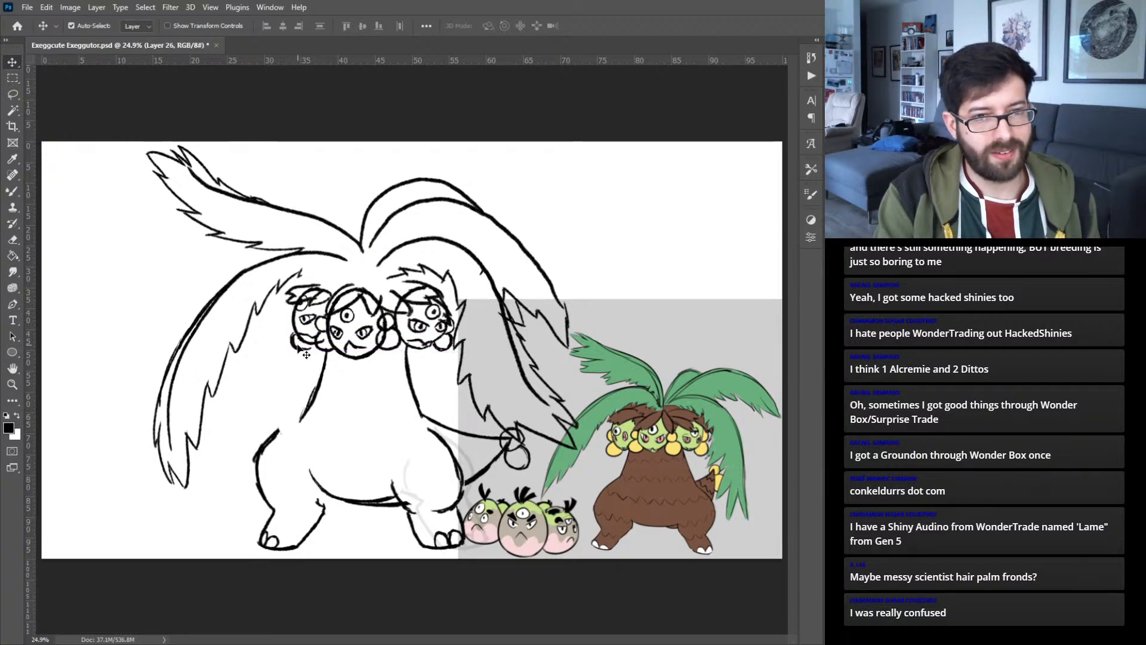
pyautogui.click(297, 358)
pyautogui.moveTo(297, 347); pyautogui.dragTo(294, 350)
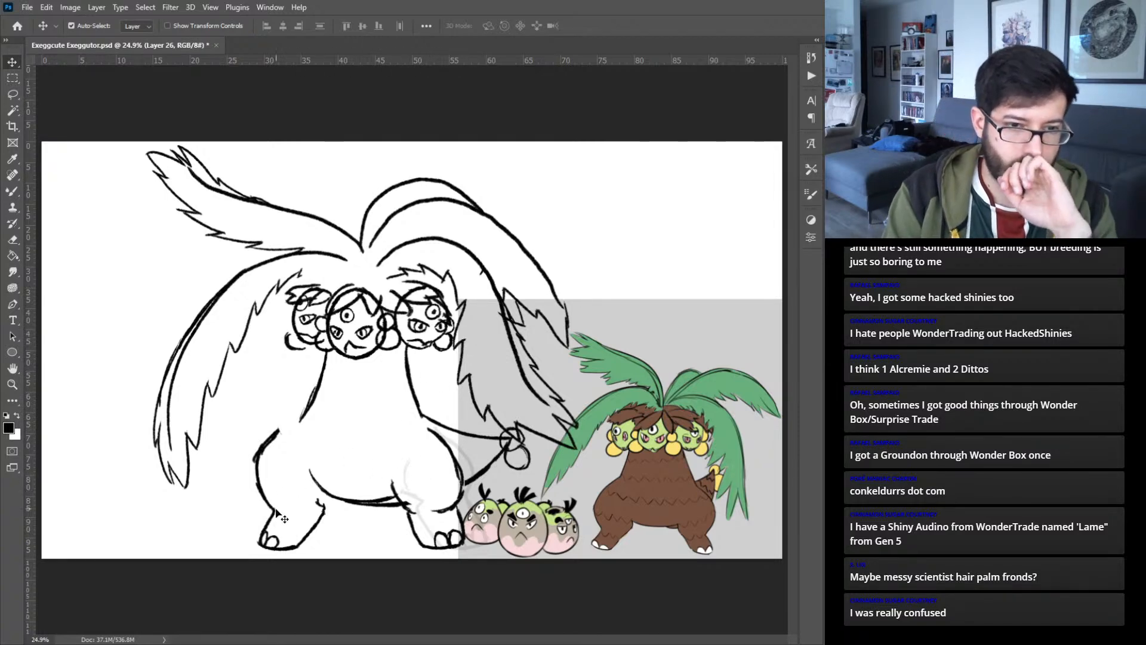
# - Lasso the curved belly line between the legs and cut it onto its own layer, separate from the torso sides
pyautogui.click(389, 496)
pyautogui.click(399, 502)
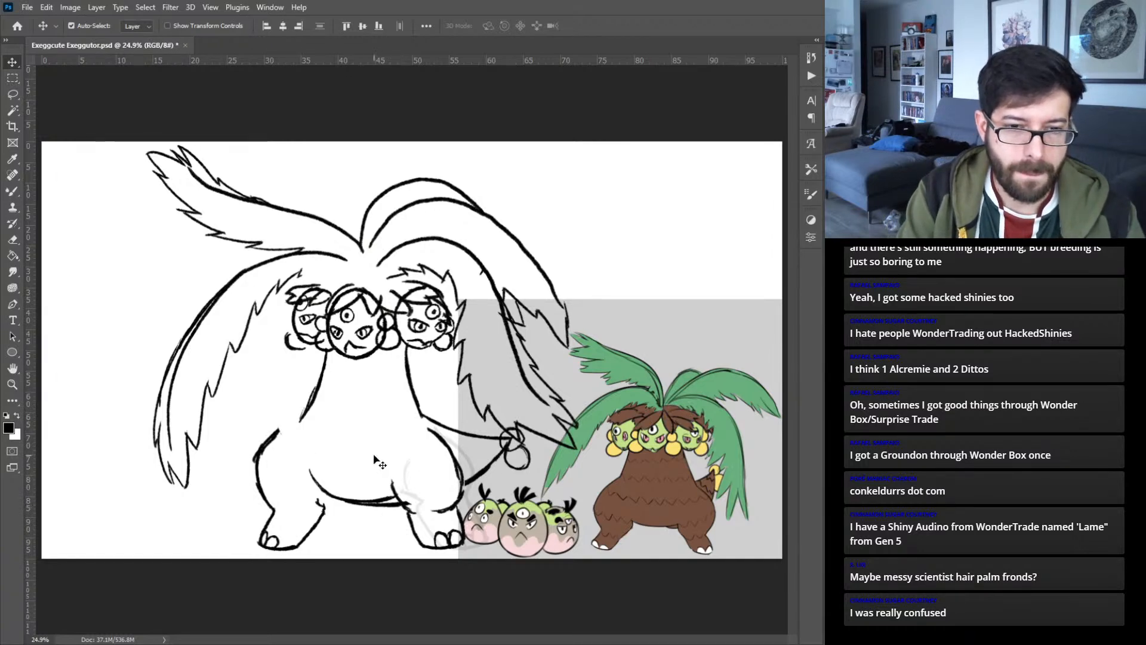
pyautogui.click(390, 499)
pyautogui.press('l')
pyautogui.moveTo(343, 444)
pyautogui.mouseDown()
pyautogui.moveTo(364, 552)
pyautogui.moveTo(382, 445)
pyautogui.mouseUp()
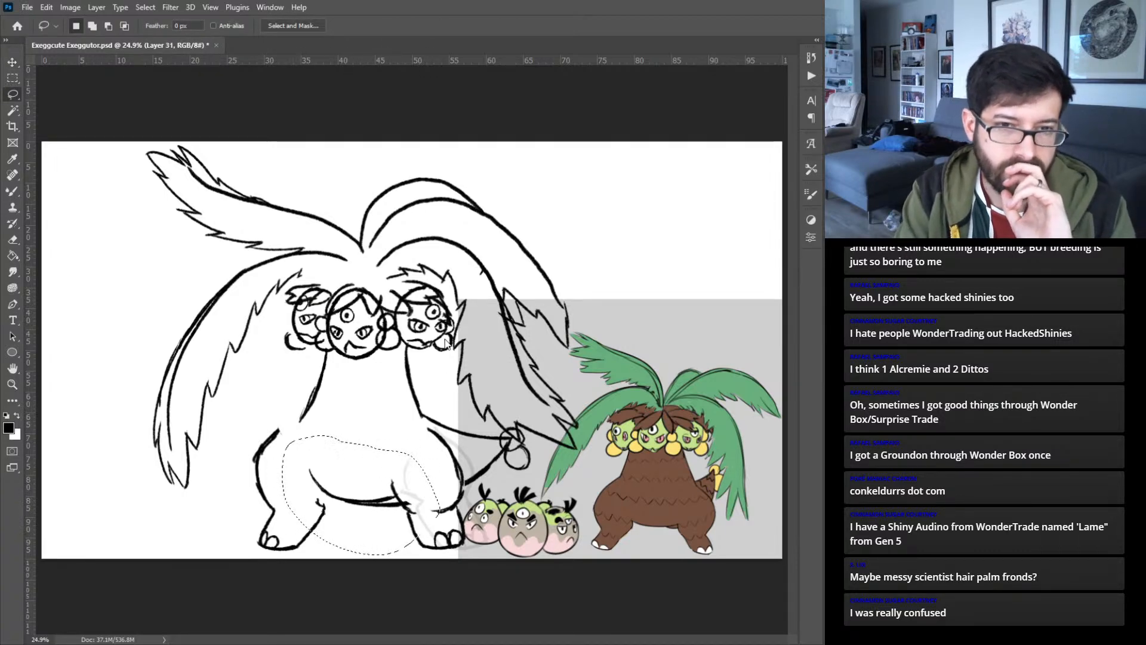
pyautogui.hotkey('ctrl', 'shift', 'j')
pyautogui.press('v')
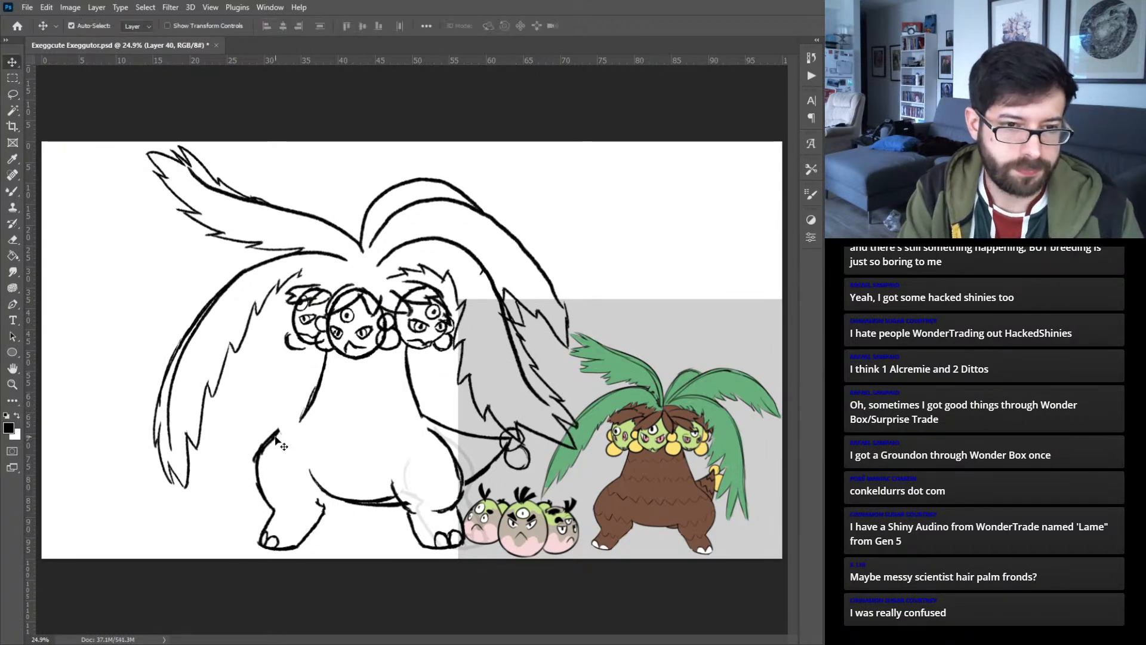
# - Shift both legs and the tail outline together slightly to the right, leaving the belly line and tail tip in place
pyautogui.click(388, 499)
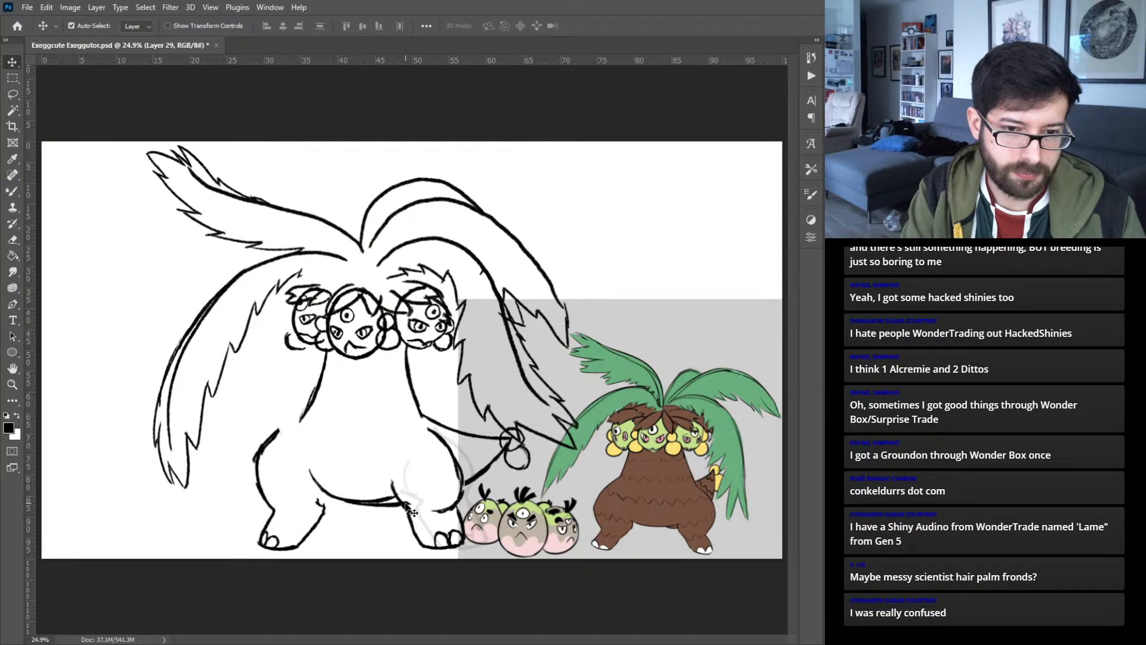
pyautogui.keyDown('shift'); pyautogui.click(482, 473); pyautogui.keyUp('shift')
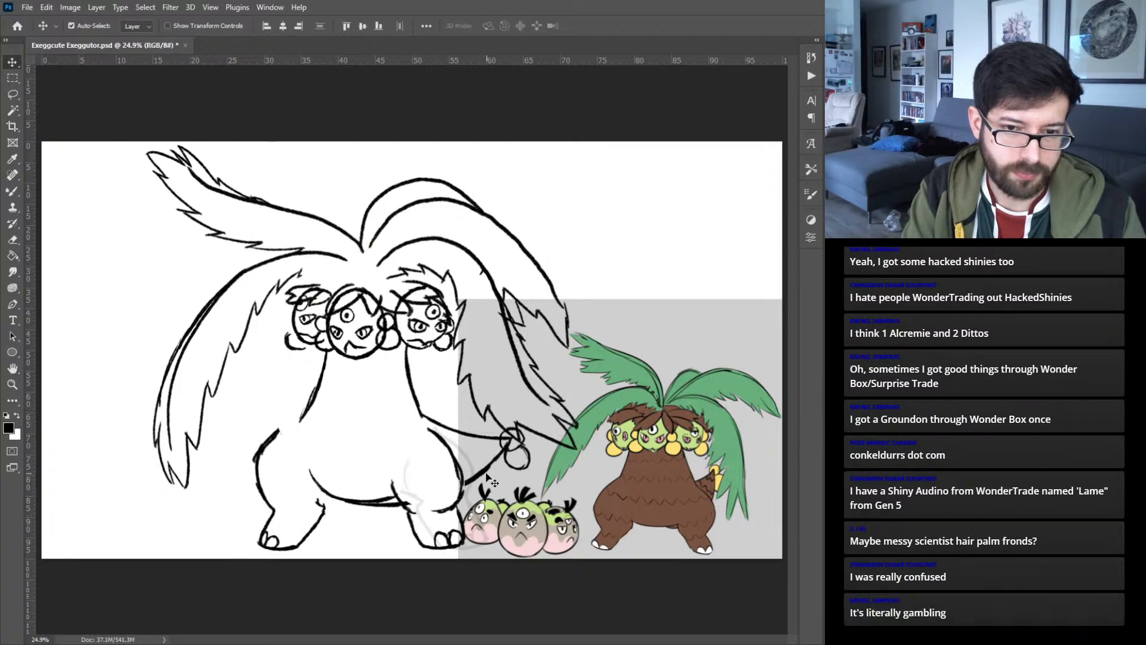
pyautogui.hotkey('shift', 'Right')
pyautogui.hotkey('shift', 'Right')
pyautogui.hotkey('shift', 'Right')
pyautogui.hotkey('shift', 'Right')
pyautogui.hotkey('shift', 'Right')
pyautogui.hotkey('shift', 'Right')
pyautogui.hotkey('shift', 'Right')
pyautogui.hotkey('shift', 'Right')
pyautogui.hotkey('shift', 'Right')
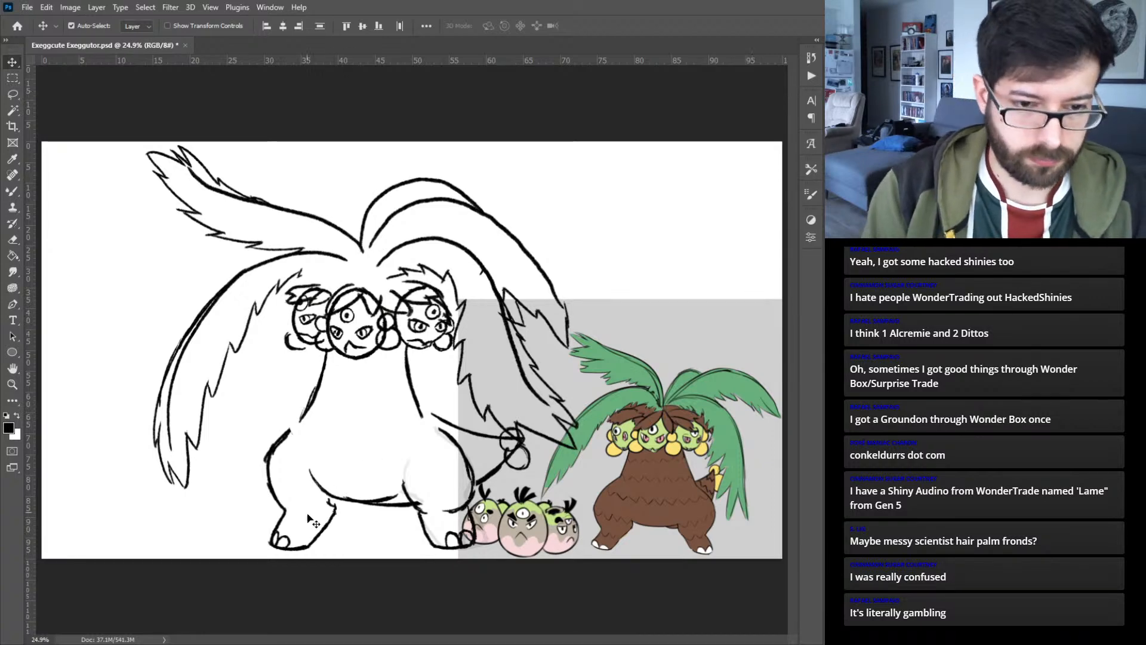
# - Scale the belly line between the legs to 114.95% and nudge it slightly left
pyautogui.click(333, 497)
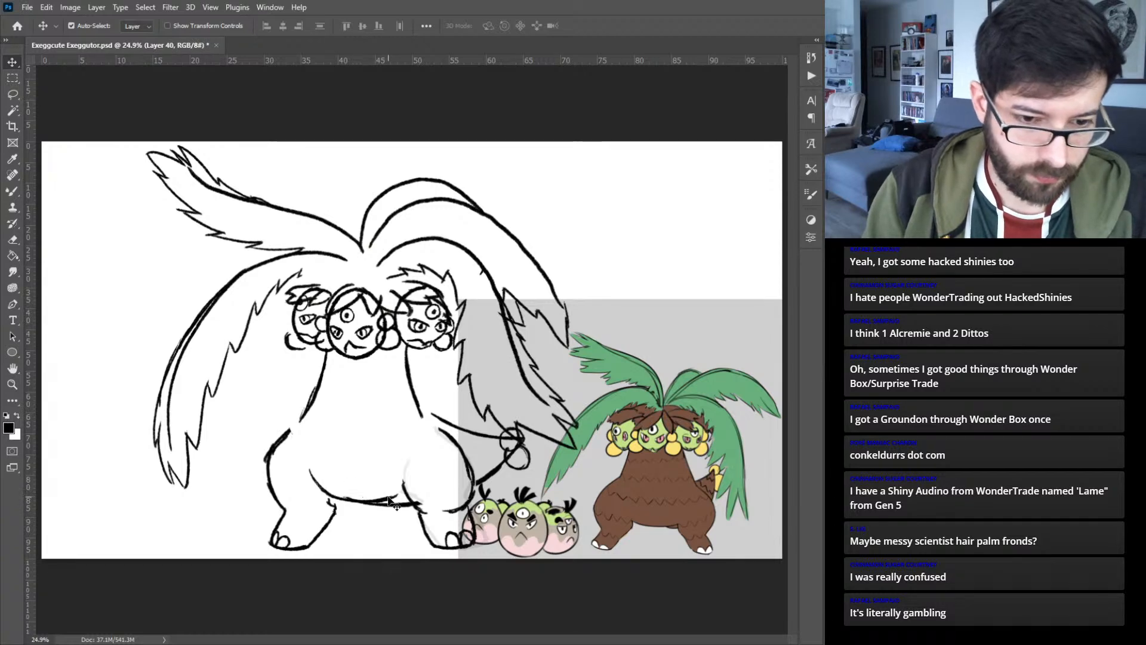
pyautogui.click(401, 508)
pyautogui.click(400, 506)
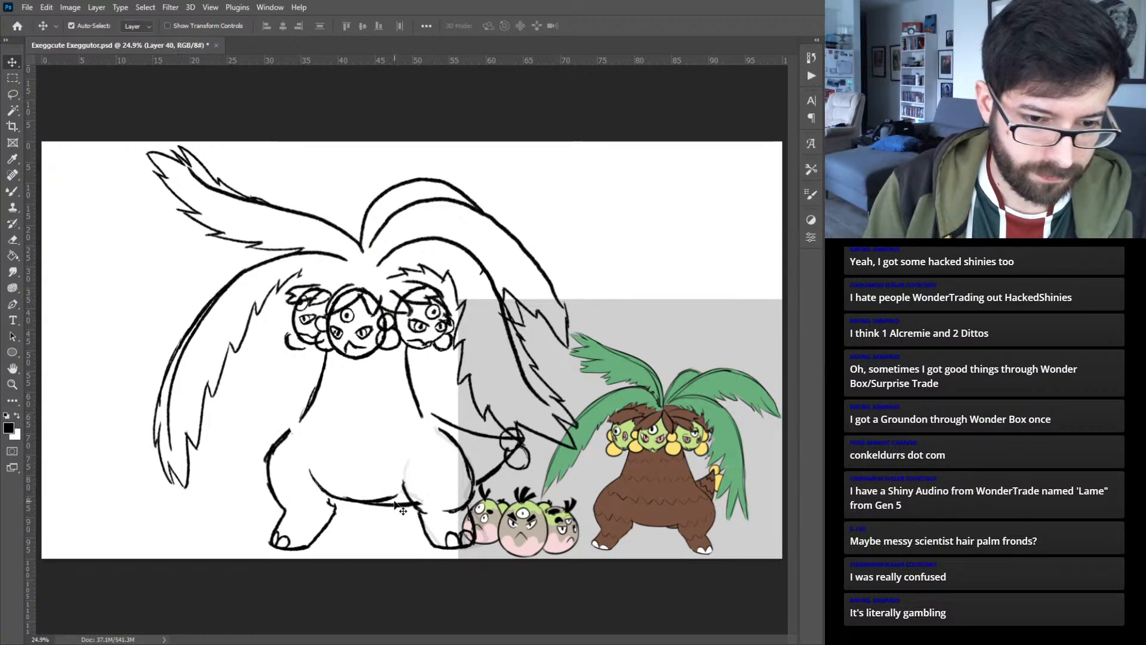
pyautogui.hotkey('ctrl', 't')
pyautogui.moveTo(402, 488); pyautogui.dragTo(408, 487)
pyautogui.press('Left')
pyautogui.press('Left')
pyautogui.press('Left')
pyautogui.press('Left')
pyautogui.press('Left')
pyautogui.press('Left')
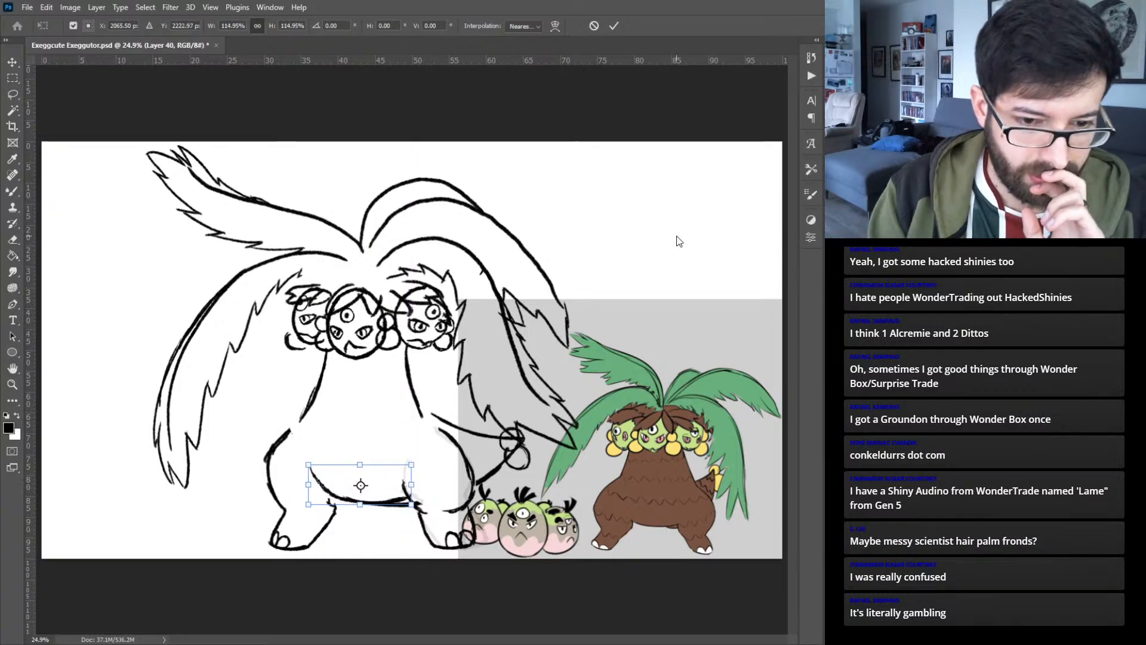
# - Nudge the belly line slightly up and left, and narrow it from its left end to 106.87% width and 114.91% height
pyautogui.press('Up')
pyautogui.press('Up')
pyautogui.press('Up')
pyautogui.press('Up')
pyautogui.press('Left')
pyautogui.press('Up')
pyautogui.press('Down')
pyautogui.press('Down')
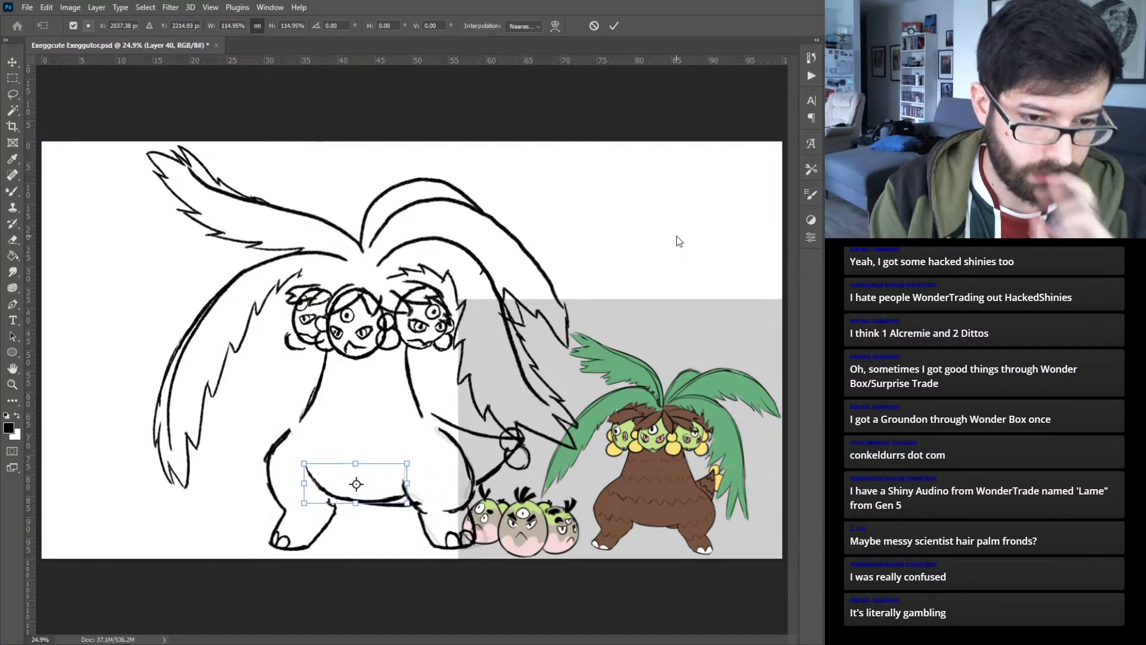
pyautogui.moveTo(304, 482); pyautogui.dragTo(310, 483)
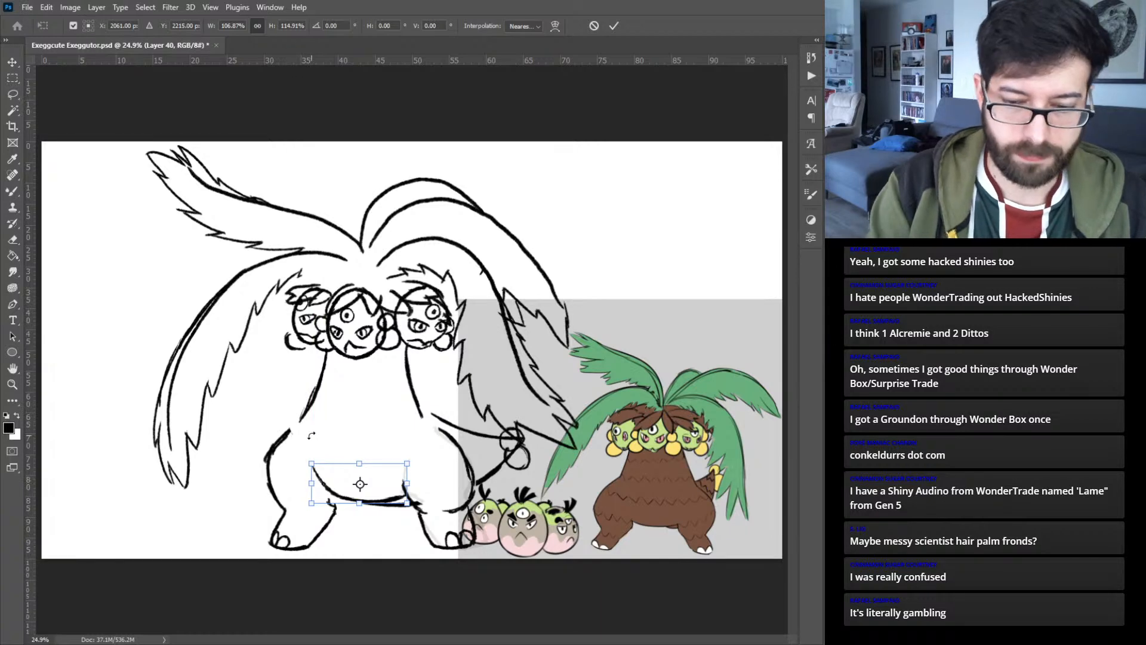
pyautogui.press('Return')
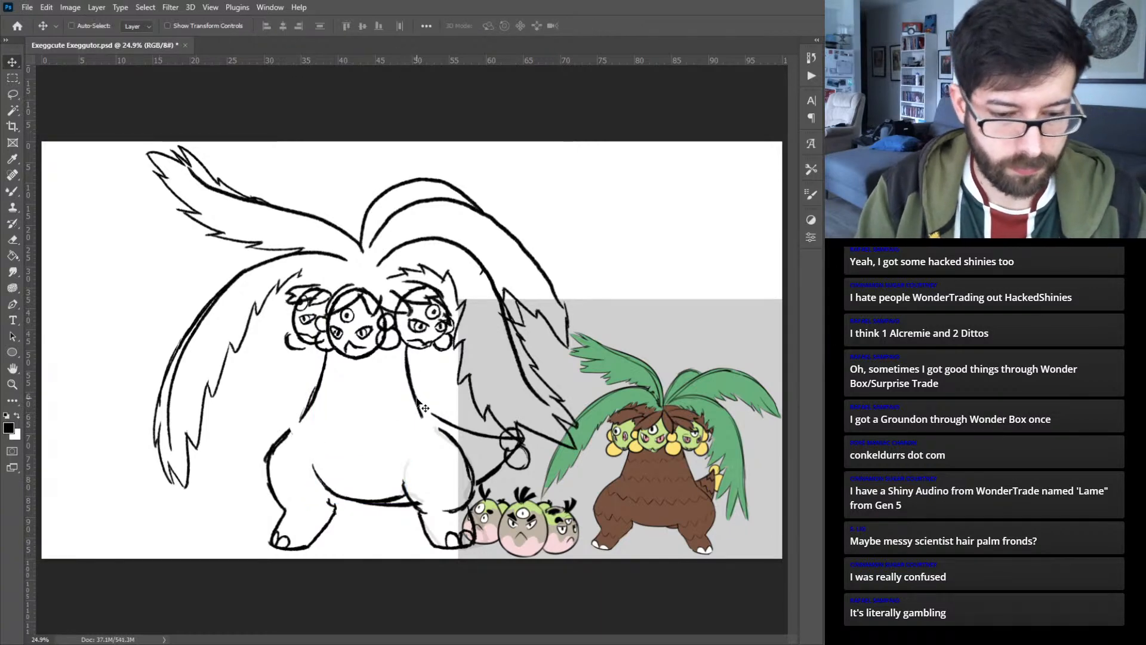
# - Rotate the torso side lines by -3.19° about a pivot at their upper end, swinging the lower ends toward the right
pyautogui.click(409, 376)
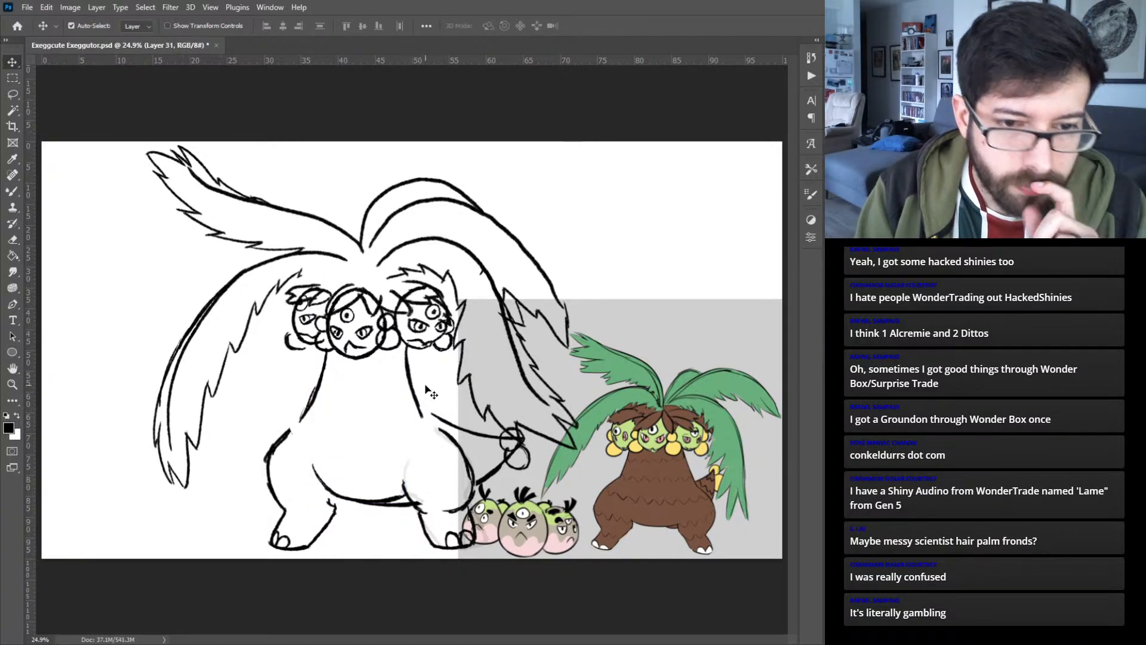
pyautogui.hotkey('ctrl', 't')
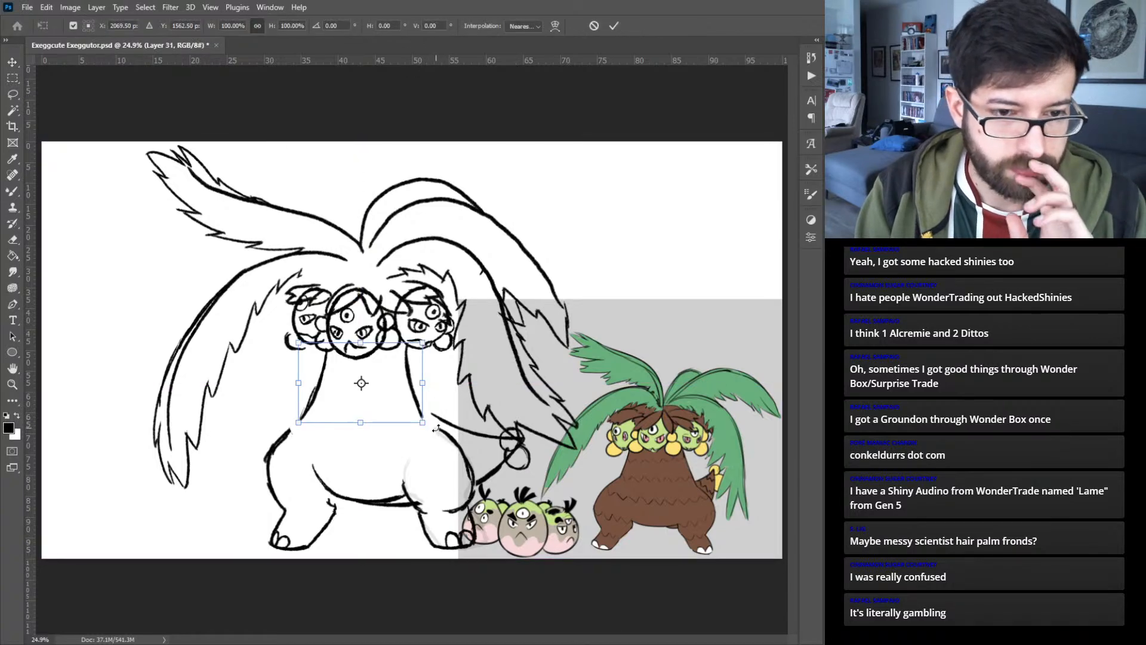
pyautogui.moveTo(361, 383); pyautogui.dragTo(362, 344)
pyautogui.moveTo(437, 432); pyautogui.dragTo(446, 428)
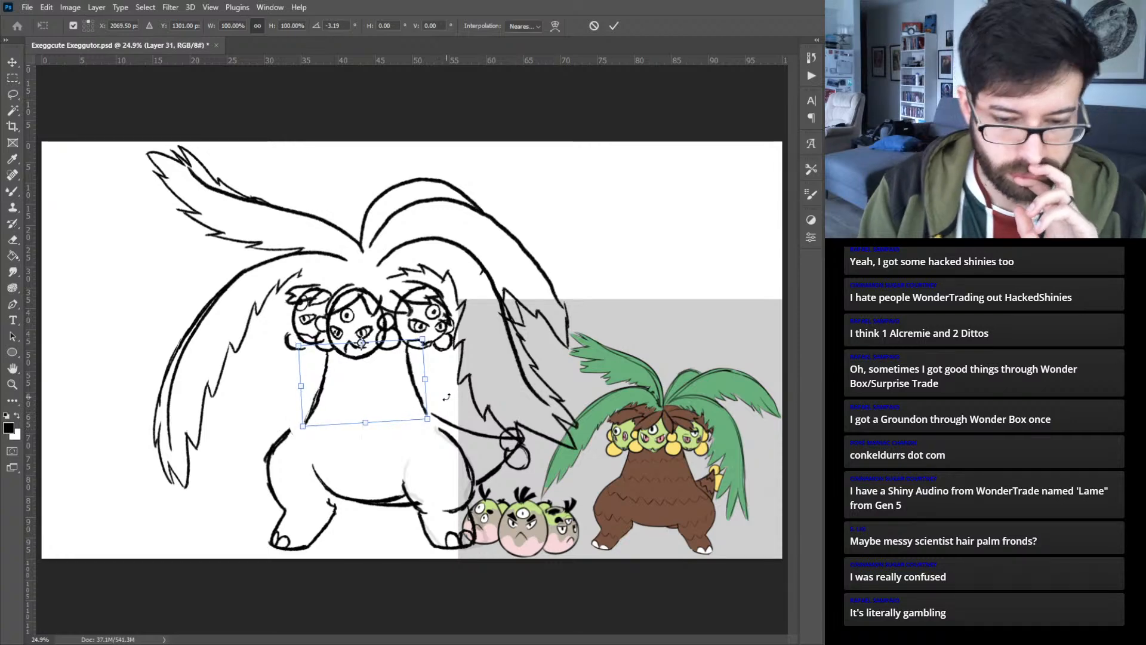
pyautogui.press('Return')
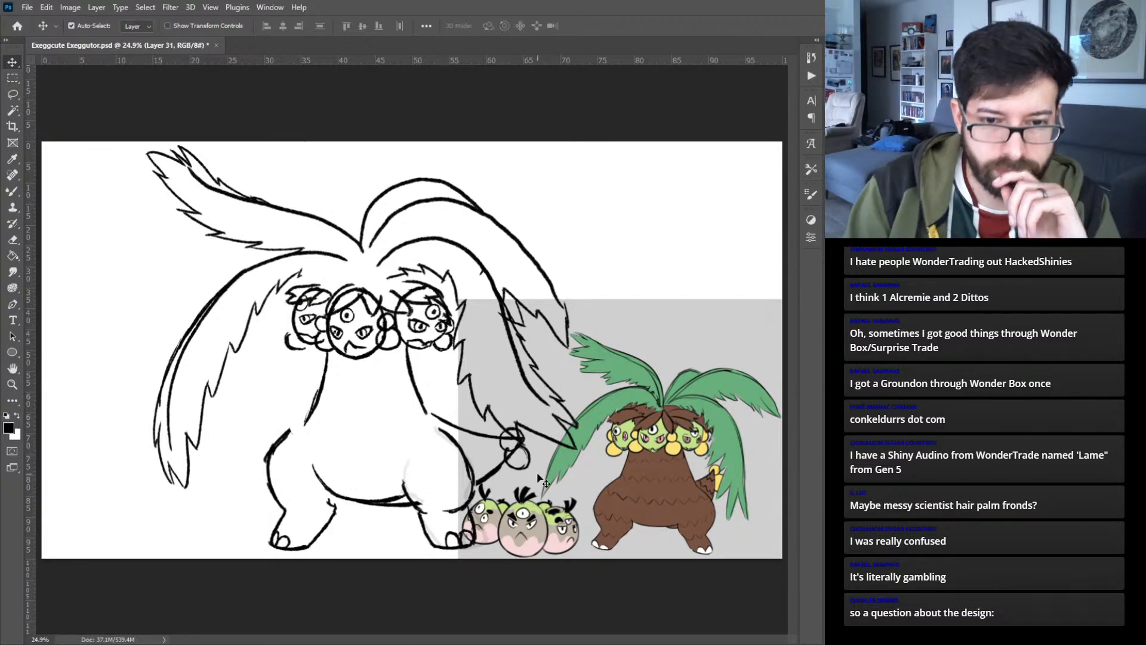
# - Move the round tail tip slightly outward to match the shifted tail outline
pyautogui.moveTo(530, 457); pyautogui.dragTo(541, 456)
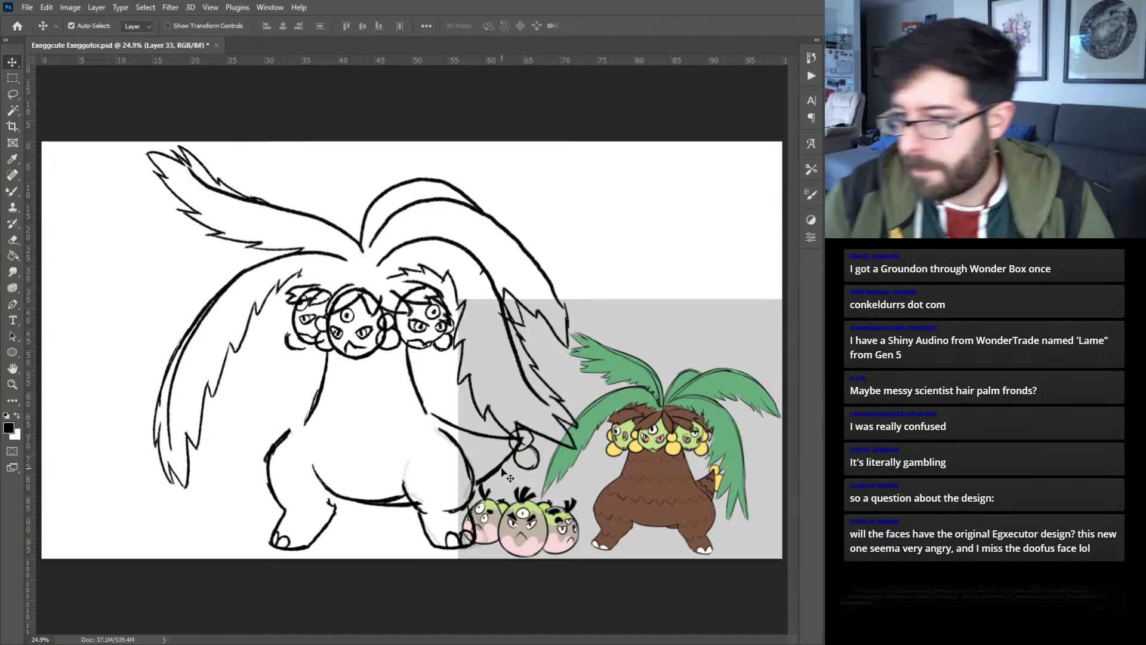
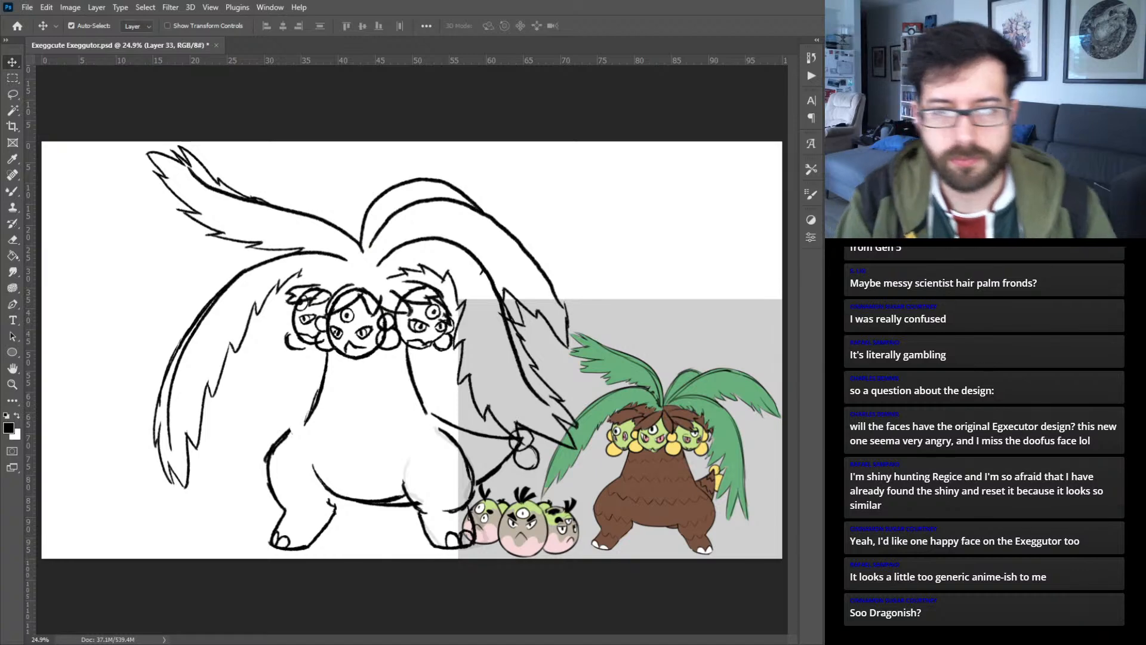
# - Group Exeggutor's face layers as "Faces" and set the group's opacity to 20%
pyautogui.click(293, 352)
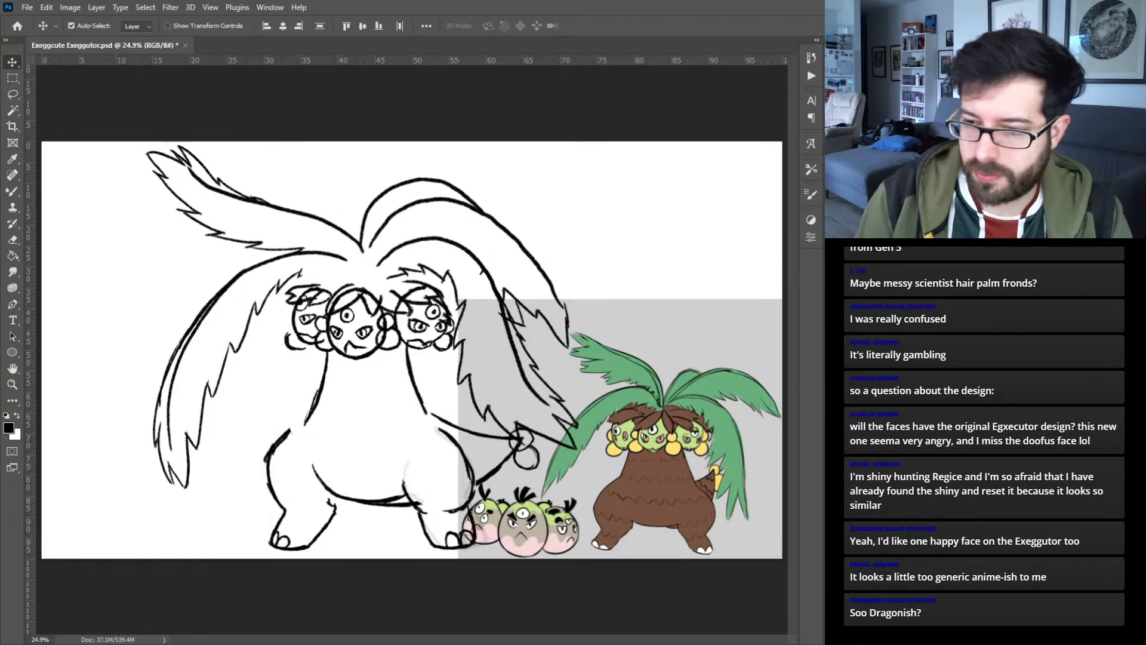
pyautogui.hotkey('ctrl', 'g')
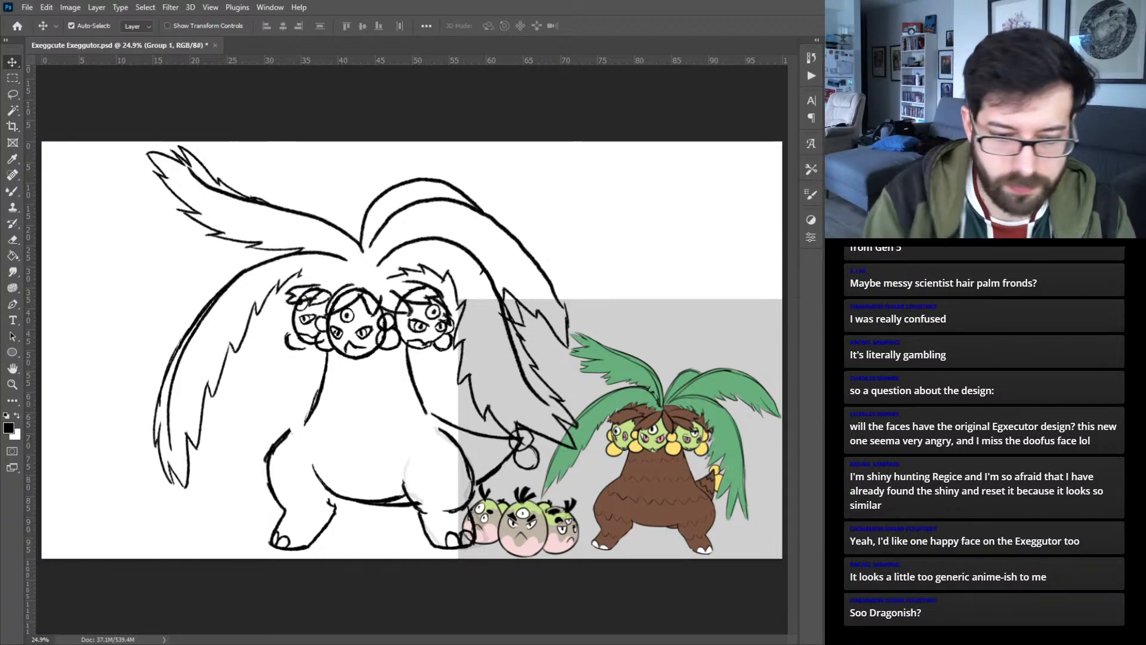
pyautogui.write('Faces')
pyautogui.press('Return')
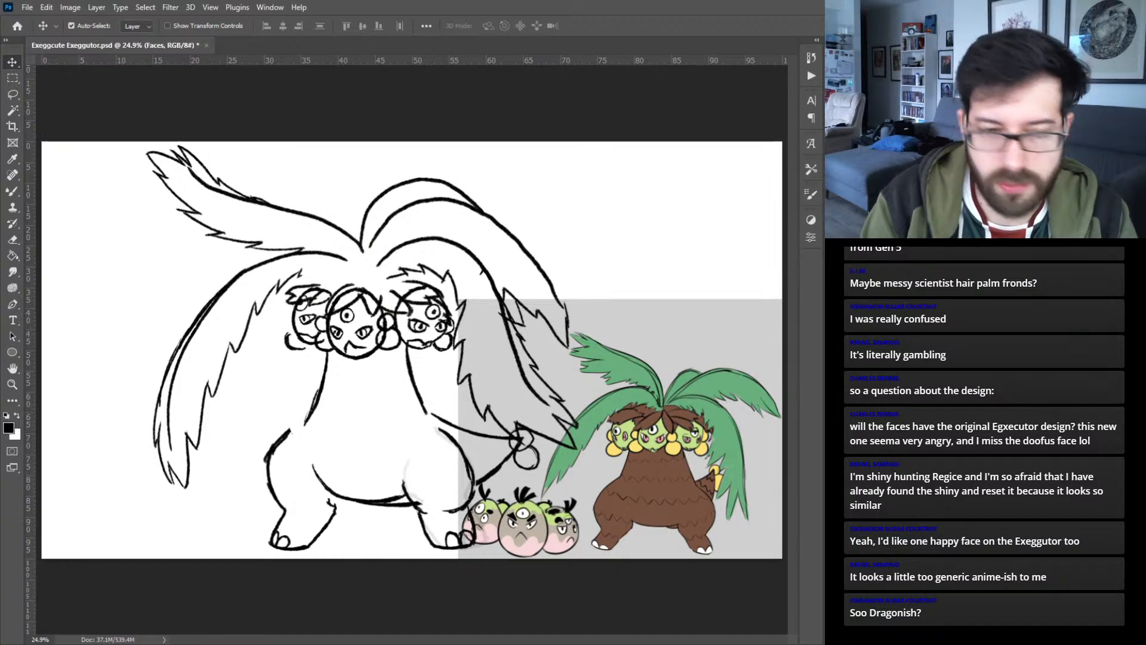
pyautogui.press('2')
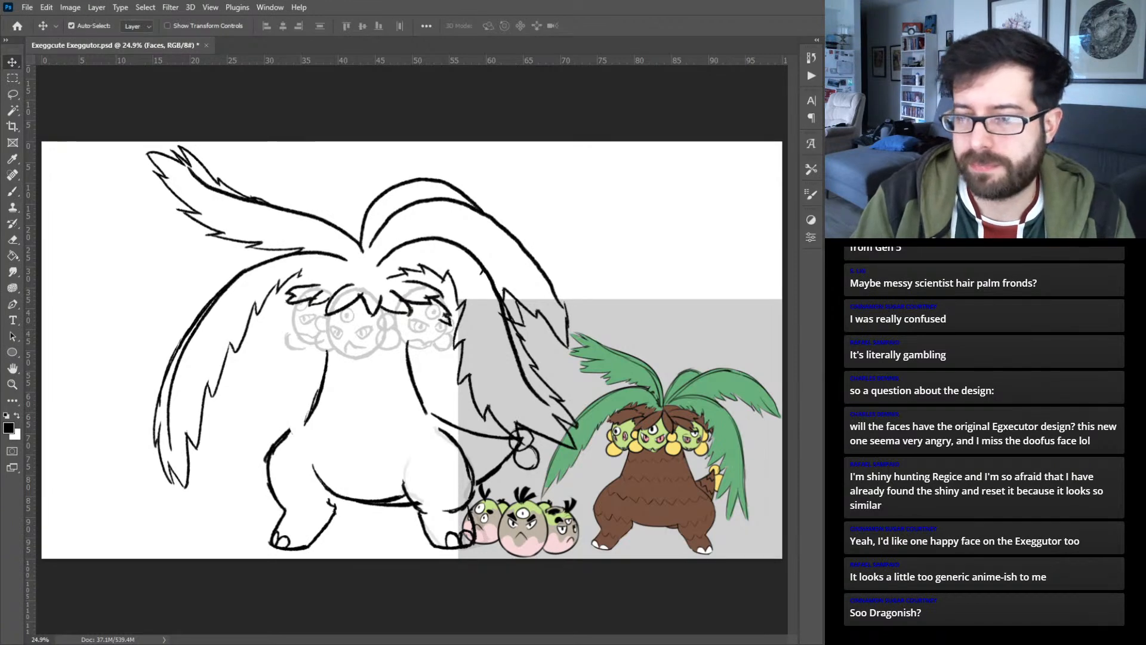
# - Group the Exeggcute drawing's layers and name the group "Exeggcute"
pyautogui.hotkey('ctrl', 'shift', 'alt', 'n')
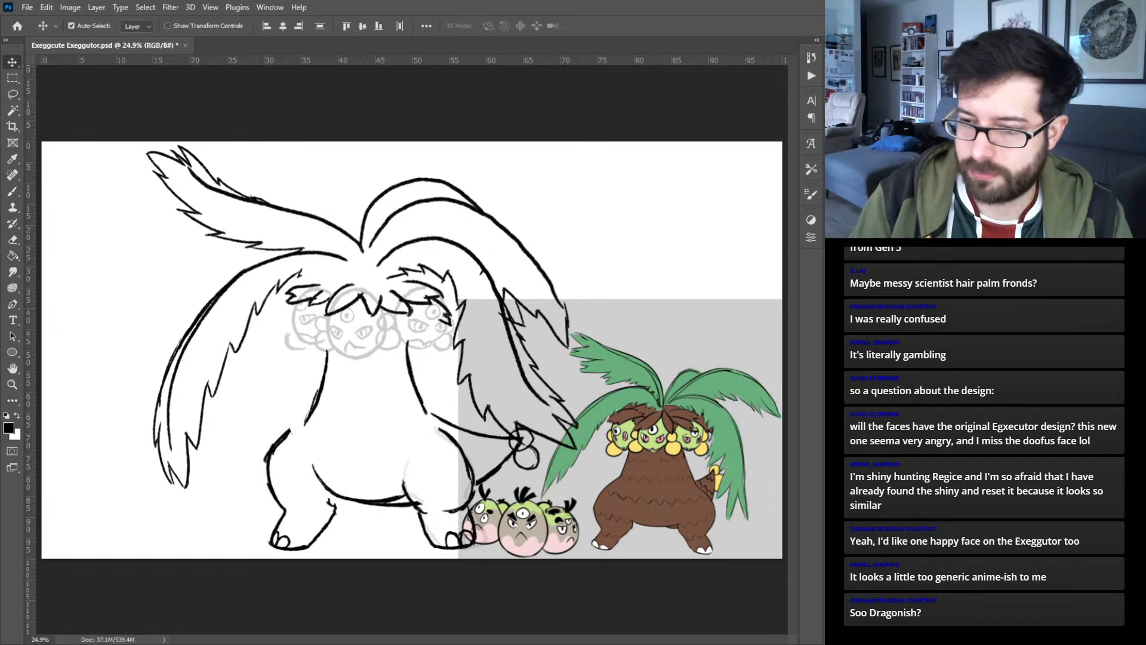
pyautogui.hotkey('ctrl', 'g')
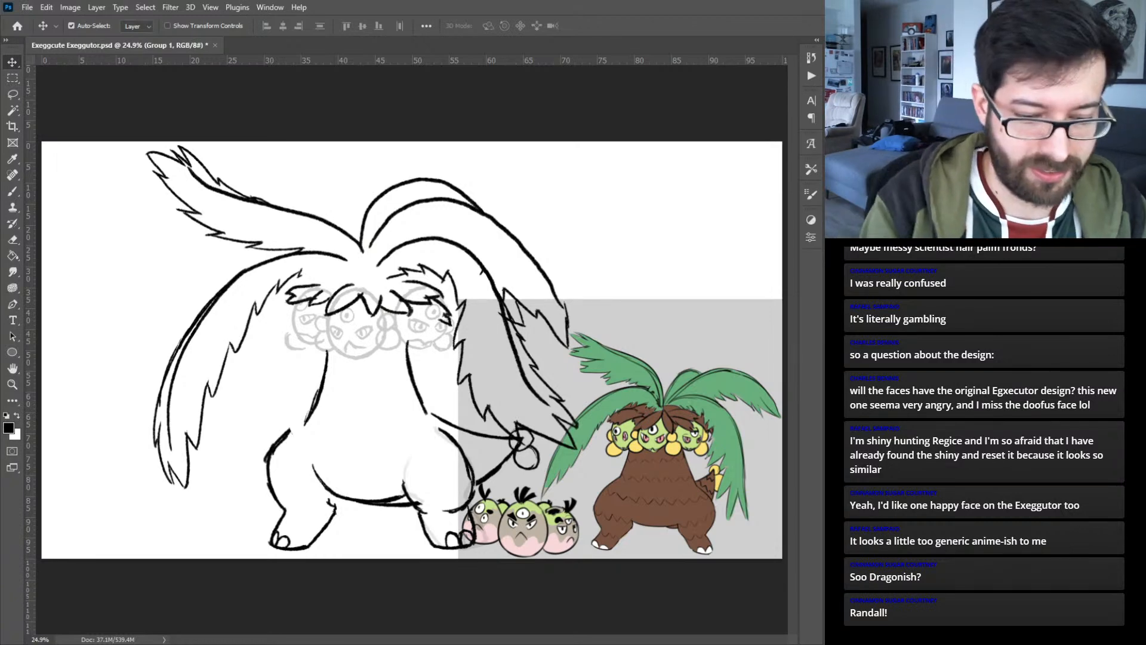
pyautogui.press('Return')
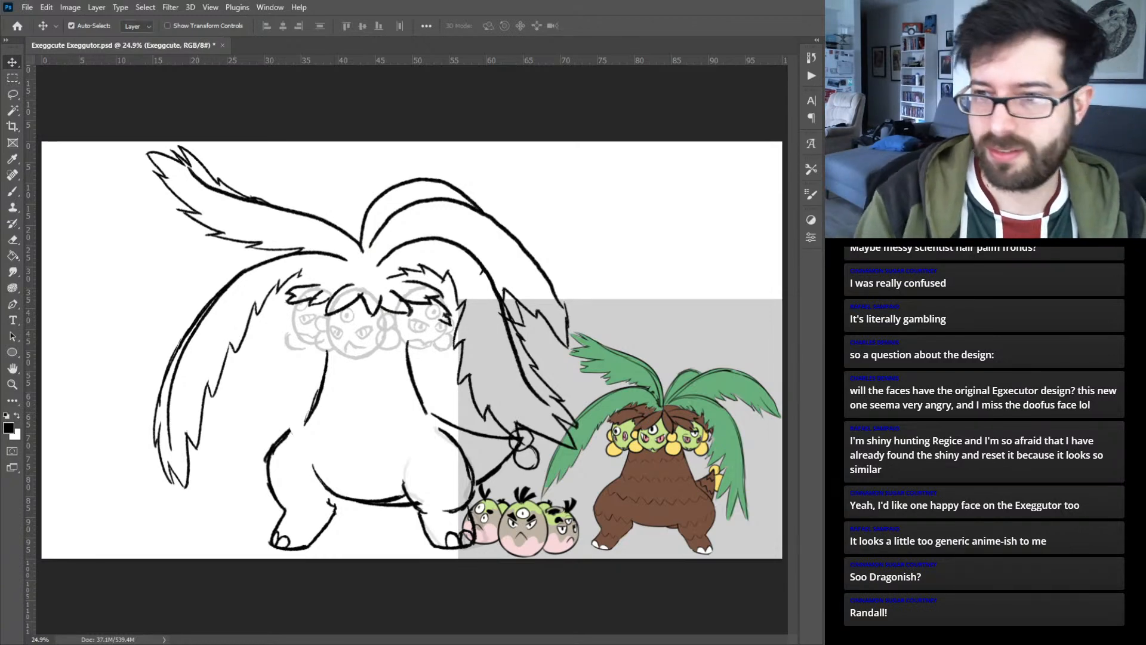
# - Nudge the line art of Exeggutor's leg and foot on the tail side to refine its alignment with the body
pyautogui.hotkey('alt', '[')
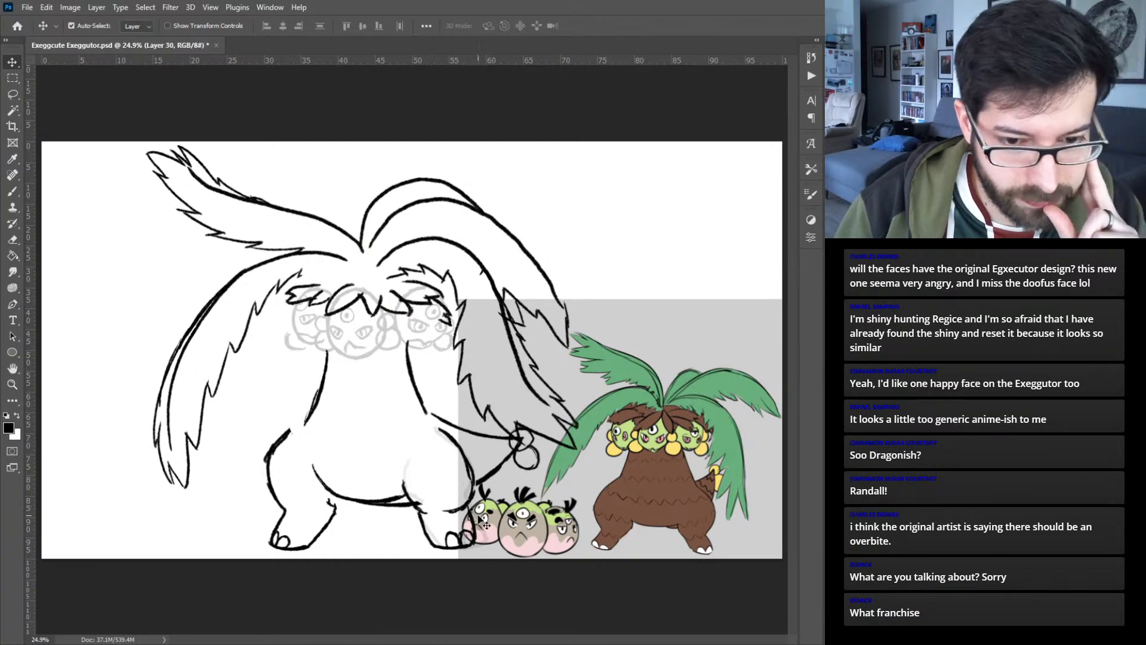
pyautogui.moveTo(472, 510); pyautogui.dragTo(472, 507)
pyautogui.hotkey('shift', 'Up')
pyautogui.hotkey('shift', 'Up')
pyautogui.hotkey('shift', 'Left')
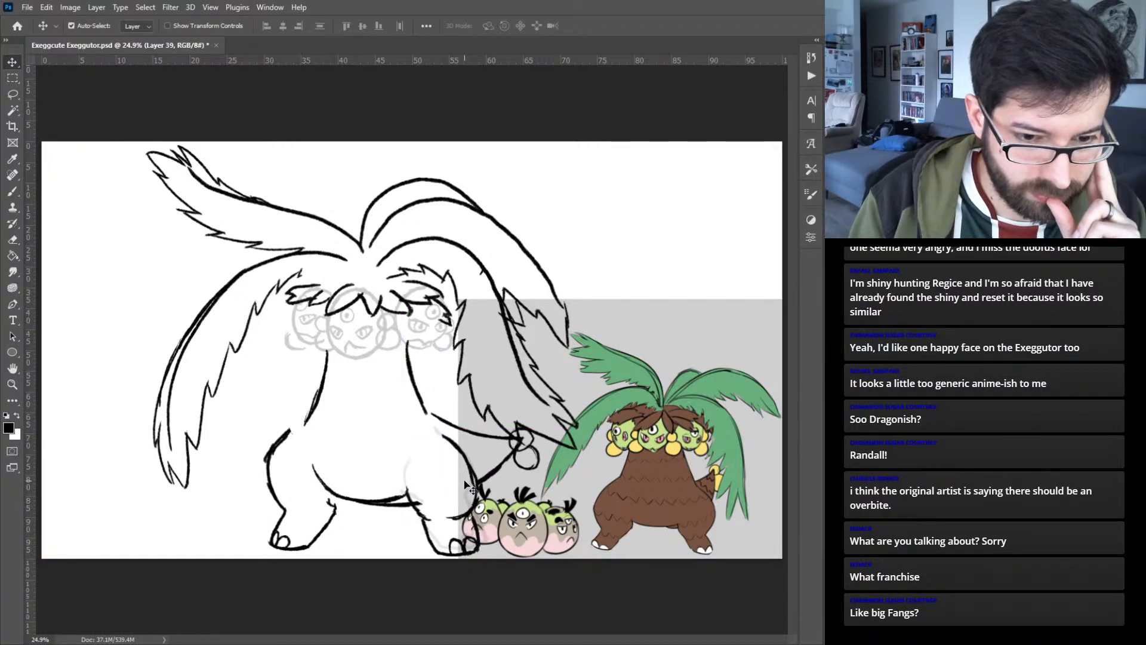
pyautogui.hotkey('shift', 'Right')
pyautogui.hotkey('shift', 'Right')
pyautogui.hotkey('shift', 'Left')
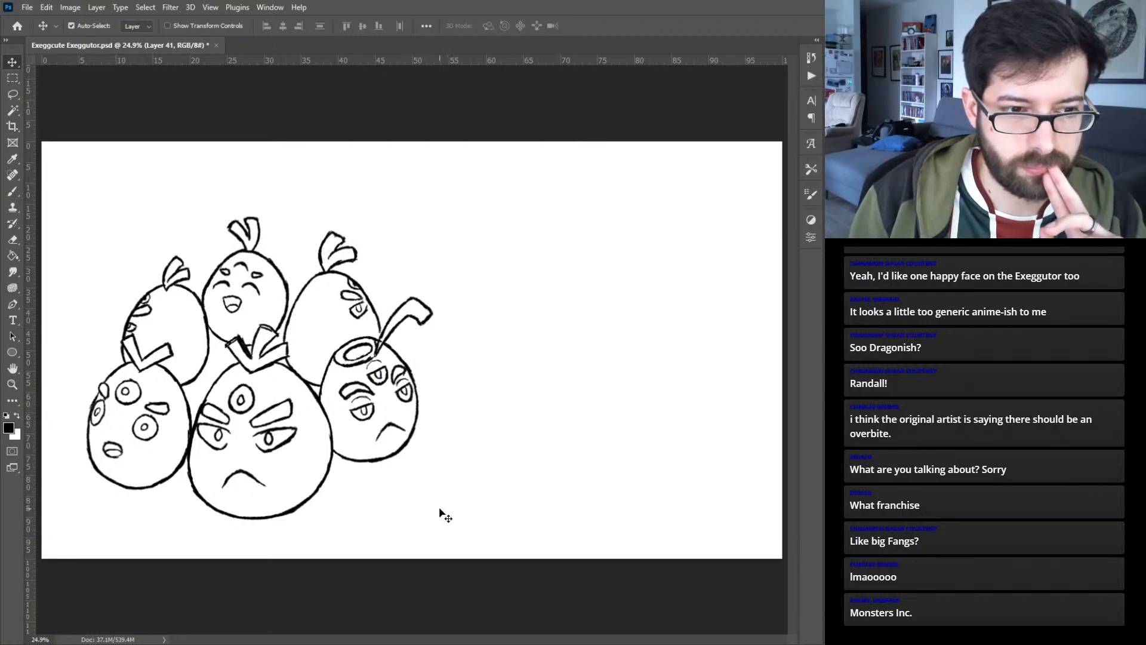
# - Sample the pale pink from the reference eggs and flood-fill the three front eggs plus the back-left and back-middle eggs
pyautogui.press('b')
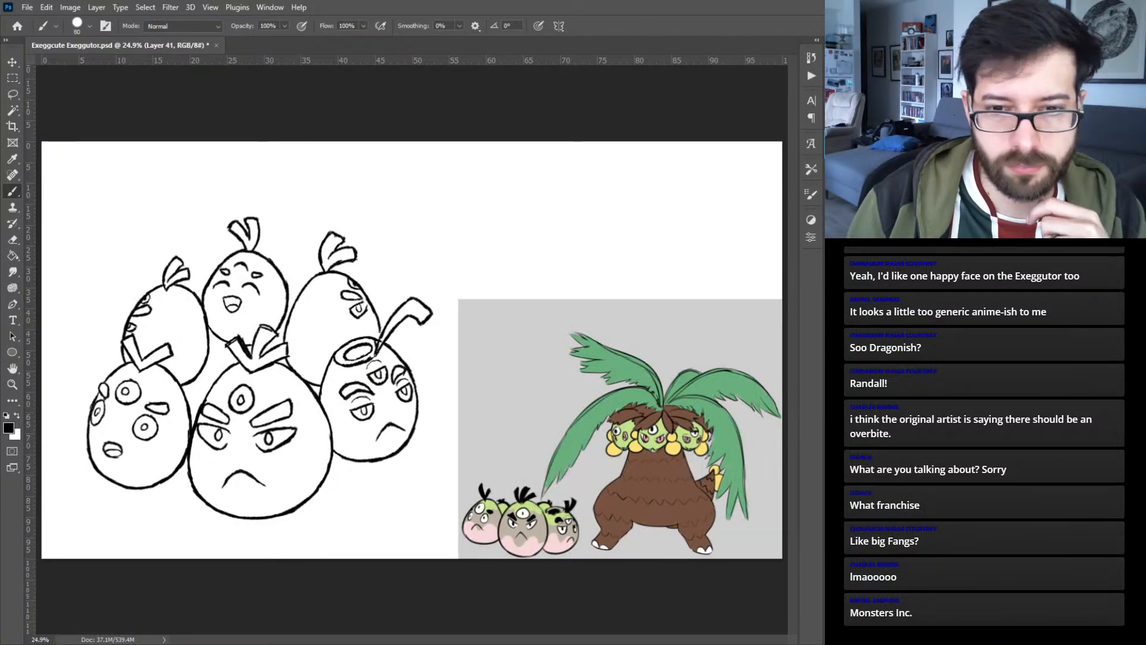
pyautogui.keyDown('alt'); pyautogui.click(539, 540); pyautogui.keyUp('alt')
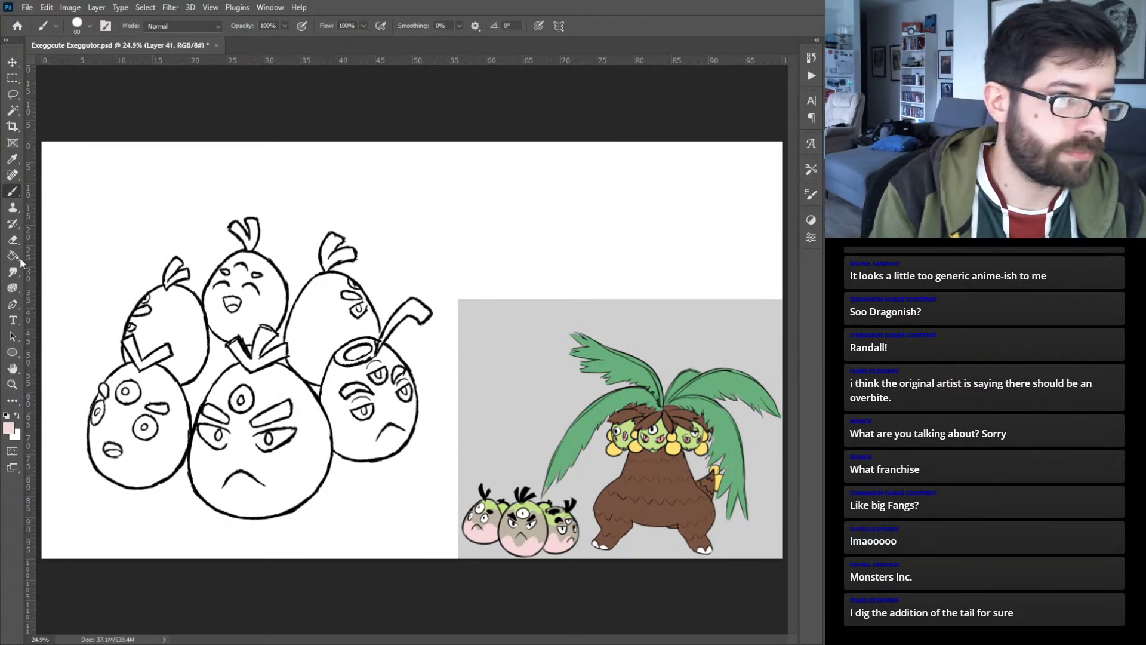
pyautogui.press('g')
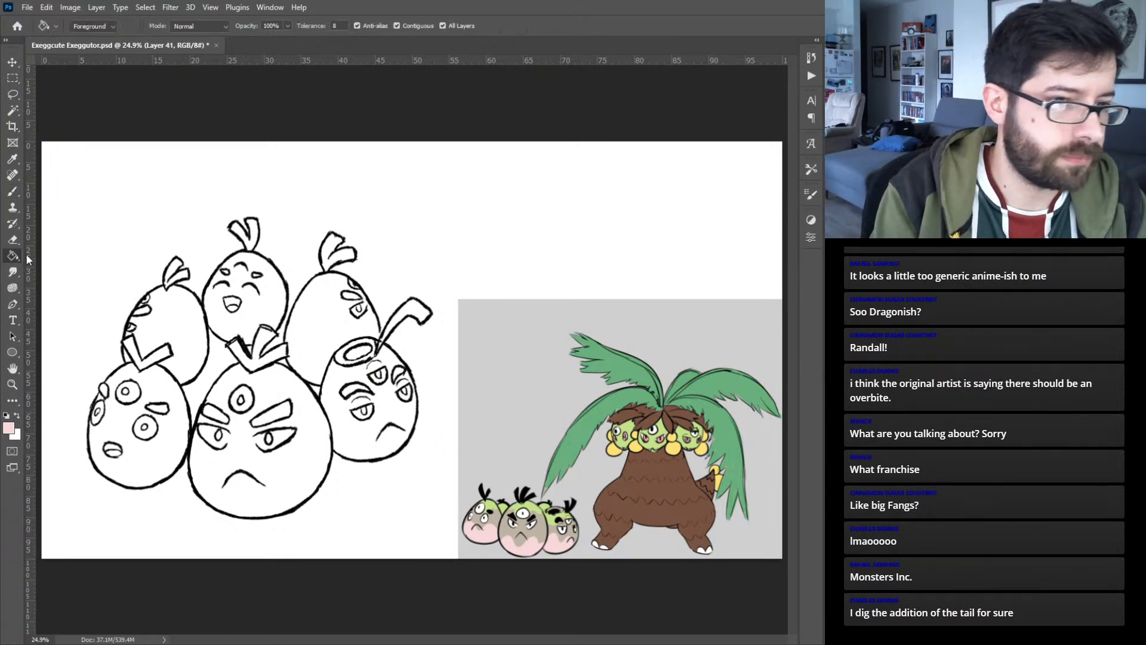
pyautogui.click(279, 392)
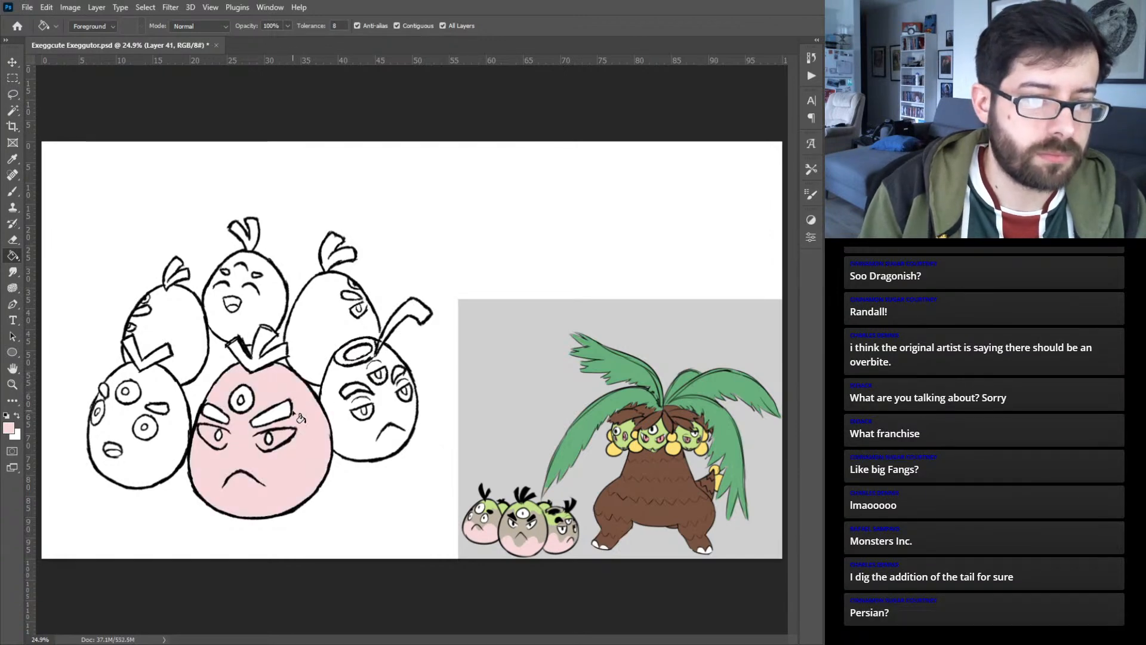
pyautogui.click(360, 429)
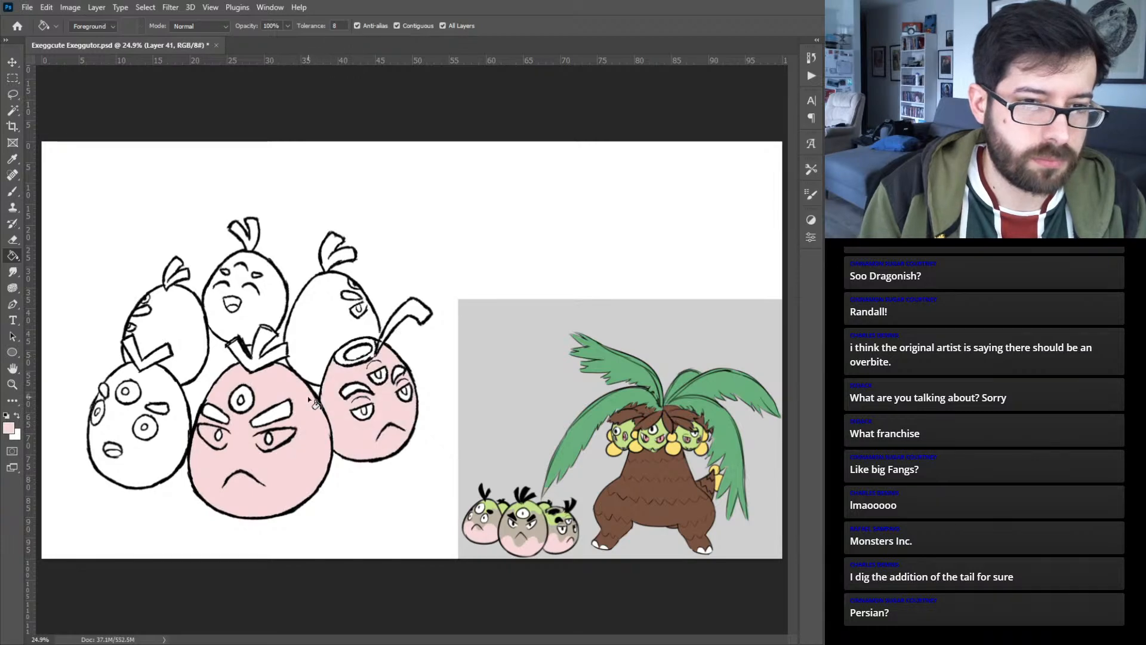
pyautogui.click(306, 394)
pyautogui.hotkey('ctrl', 'z')
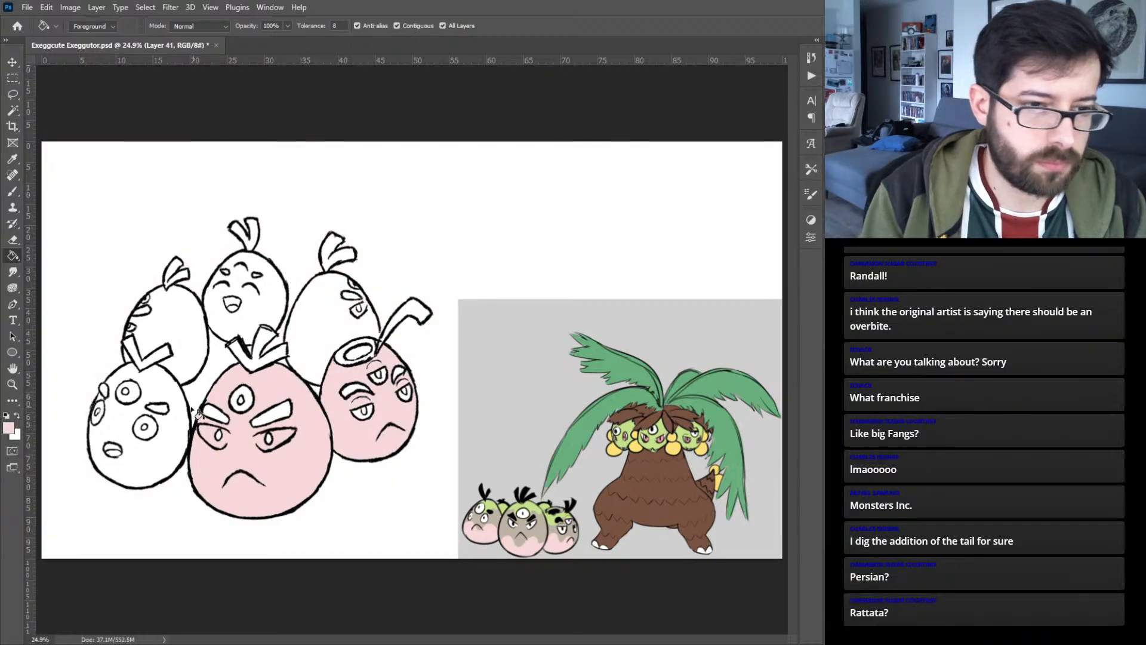
pyautogui.click(177, 391)
pyautogui.click(191, 370)
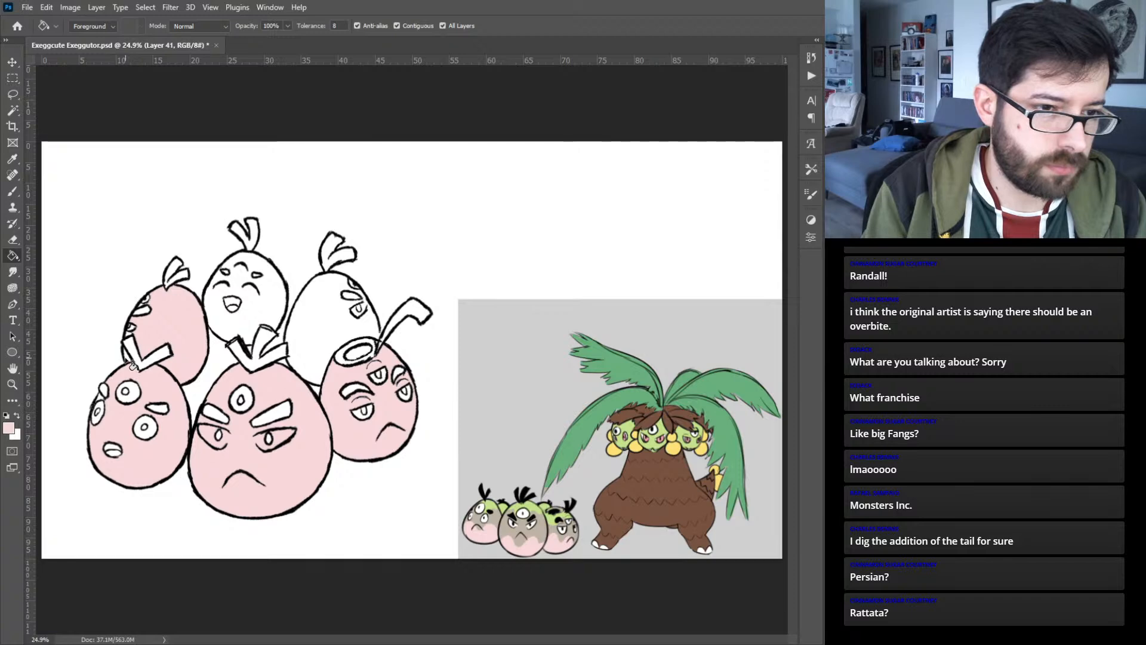
pyautogui.click(253, 335)
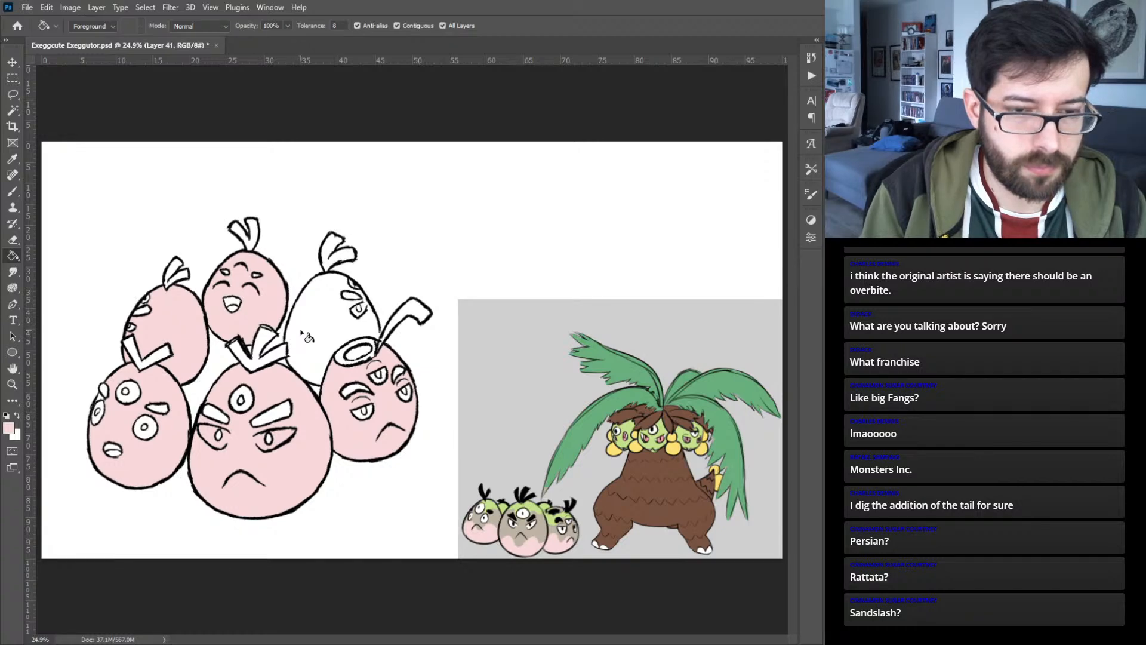
# - Brush the same pale pink over the body of the back-right egg
pyautogui.press('b')
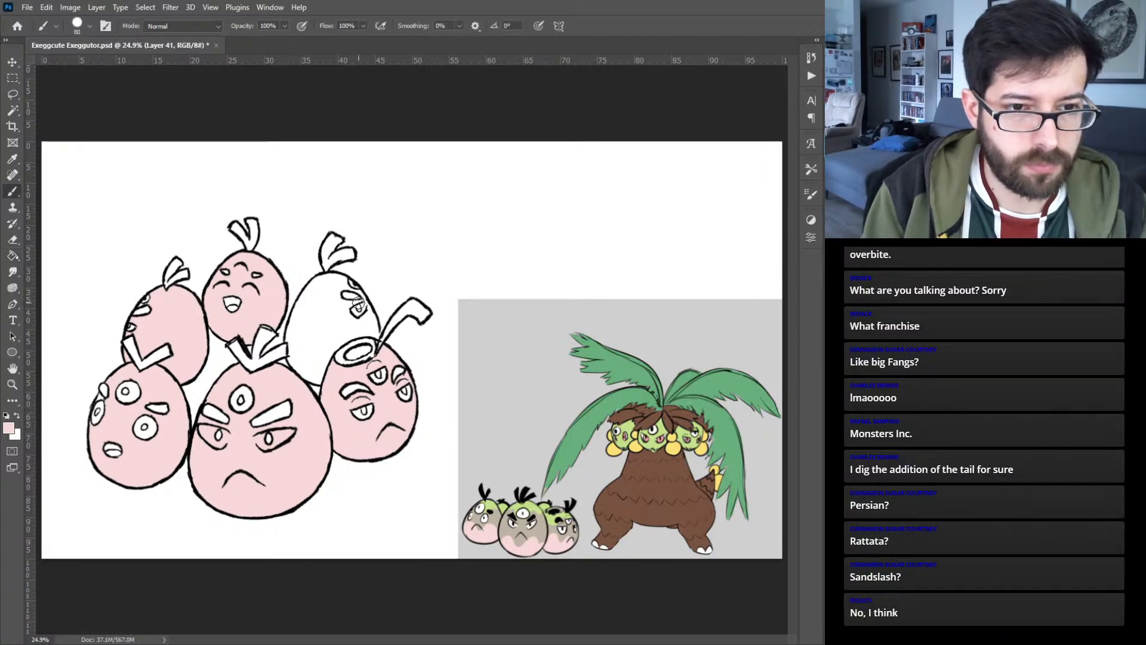
pyautogui.moveTo(324, 298)
pyautogui.mouseDown()
pyautogui.moveTo(322, 278)
pyautogui.moveTo(305, 297)
pyautogui.moveTo(292, 354)
pyautogui.moveTo(323, 379)
pyautogui.mouseUp()
pyautogui.moveTo(372, 334)
pyautogui.mouseDown()
pyautogui.moveTo(327, 280)
pyautogui.moveTo(349, 286)
pyautogui.moveTo(370, 322)
pyautogui.moveTo(357, 307)
pyautogui.moveTo(367, 333)
pyautogui.moveTo(340, 320)
pyautogui.moveTo(348, 296)
pyautogui.moveTo(324, 291)
pyautogui.moveTo(302, 343)
pyautogui.moveTo(308, 320)
pyautogui.moveTo(311, 365)
pyautogui.moveTo(370, 352)
pyautogui.moveTo(315, 359)
pyautogui.moveTo(308, 343)
pyautogui.moveTo(326, 296)
pyautogui.moveTo(365, 330)
pyautogui.moveTo(366, 354)
pyautogui.moveTo(314, 354)
pyautogui.moveTo(333, 304)
pyautogui.moveTo(331, 358)
pyautogui.moveTo(344, 345)
pyautogui.moveTo(341, 294)
pyautogui.moveTo(364, 348)
pyautogui.moveTo(333, 281)
pyautogui.mouseUp()
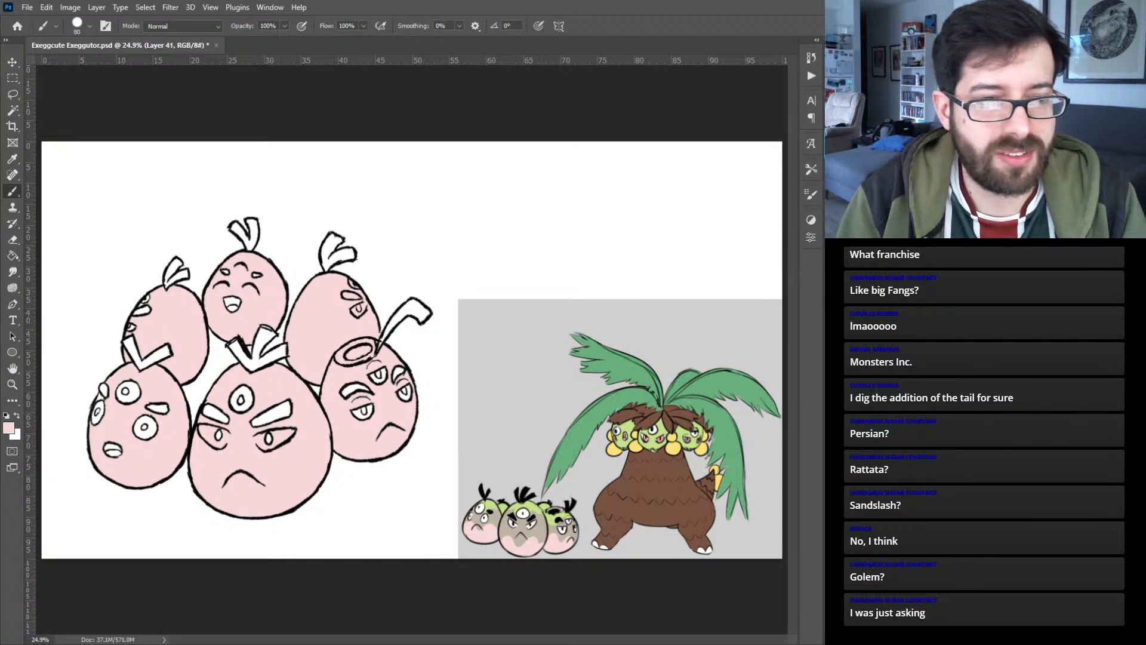
# - Sample green from the reference fronds, enable pressure-controlled brush size, and paint the sprouts of the front-right and back-right eggs
pyautogui.keyDown('alt'); pyautogui.click(590, 414); pyautogui.keyUp('alt')
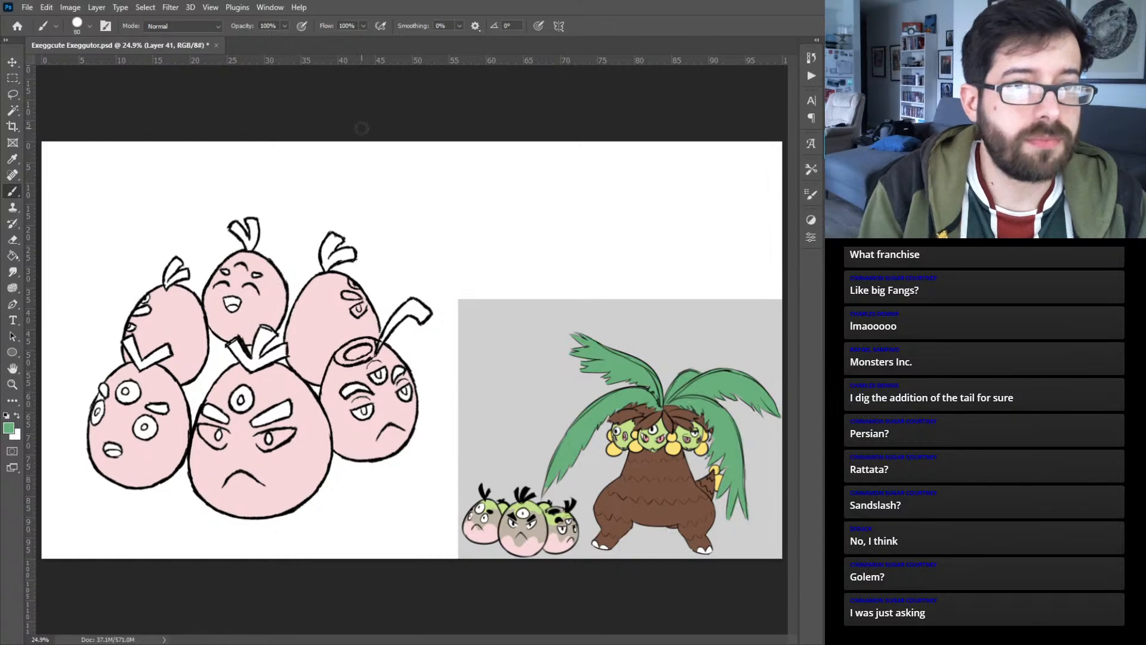
pyautogui.click(538, 26)
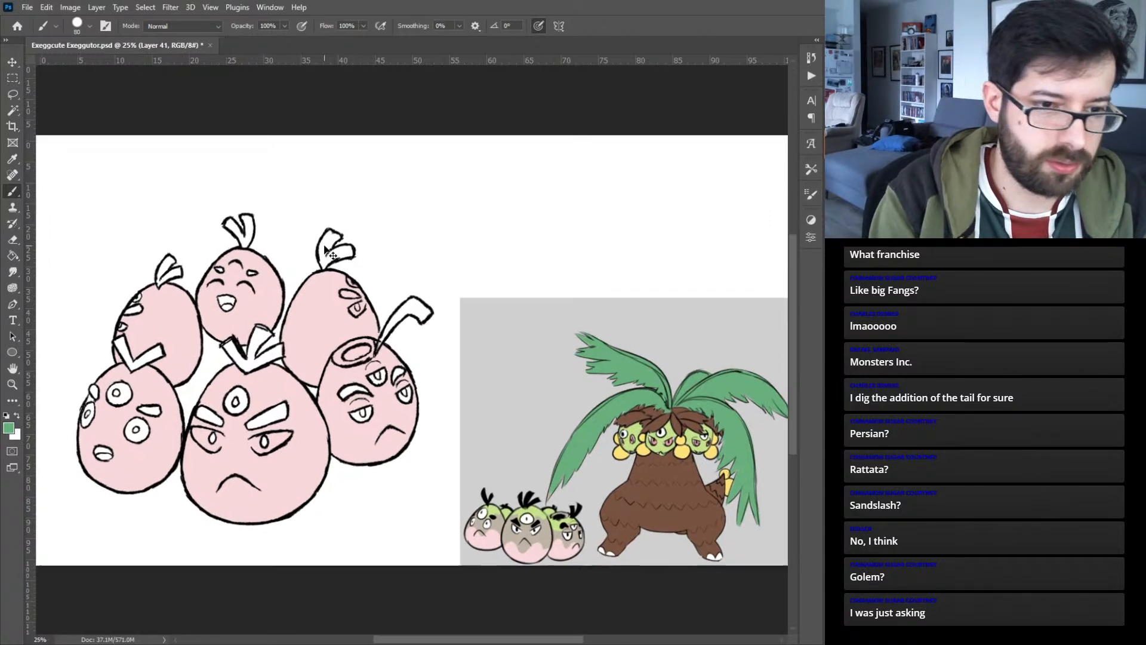
pyautogui.hotkey('ctrl', '+')
pyautogui.hotkey('ctrl', '+')
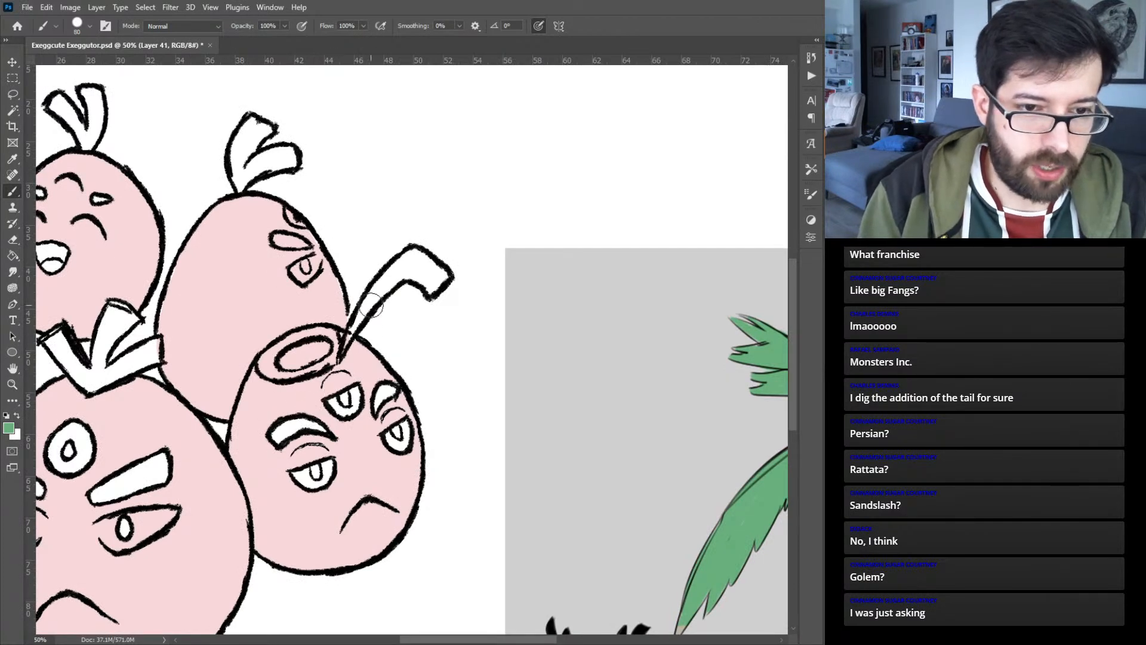
pyautogui.moveTo(408, 264)
pyautogui.mouseDown()
pyautogui.moveTo(340, 353)
pyautogui.moveTo(406, 261)
pyautogui.moveTo(417, 253)
pyautogui.moveTo(430, 270)
pyautogui.moveTo(411, 275)
pyautogui.moveTo(427, 277)
pyautogui.moveTo(439, 263)
pyautogui.moveTo(425, 284)
pyautogui.moveTo(434, 290)
pyautogui.moveTo(445, 273)
pyautogui.moveTo(432, 276)
pyautogui.mouseUp()
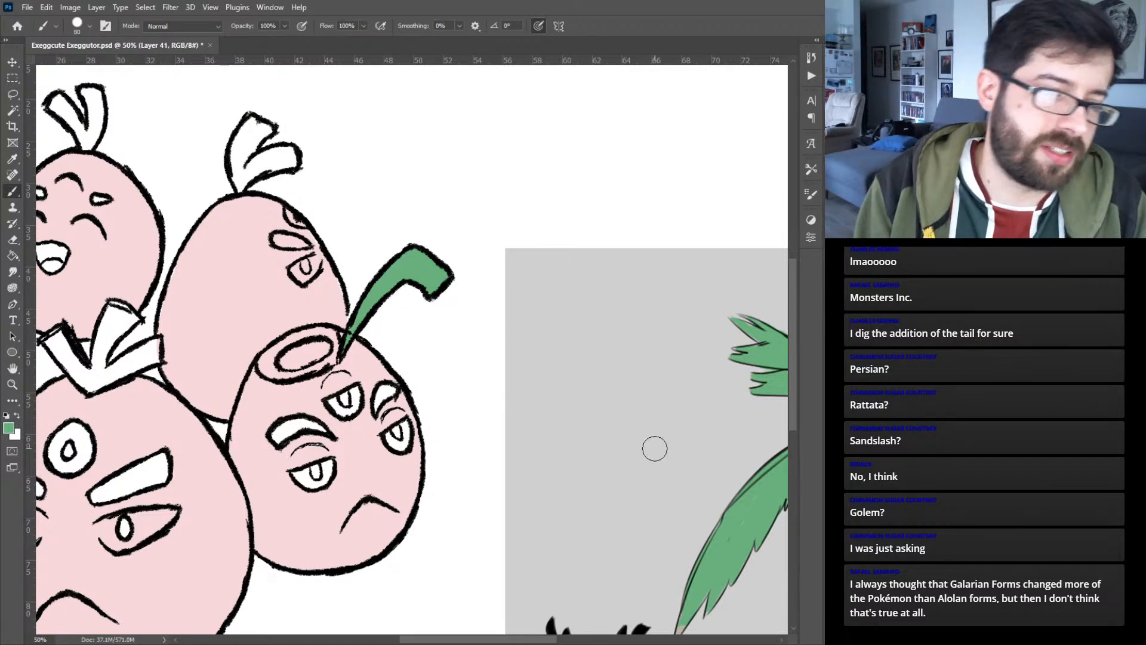
pyautogui.moveTo(246, 127)
pyautogui.mouseDown()
pyautogui.moveTo(267, 126)
pyautogui.moveTo(242, 162)
pyautogui.moveTo(237, 143)
pyautogui.moveTo(241, 191)
pyautogui.moveTo(251, 138)
pyautogui.moveTo(252, 164)
pyautogui.moveTo(276, 160)
pyautogui.mouseUp()
pyautogui.moveTo(274, 162); pyautogui.dragTo(292, 161)
# - Paint both eyebrows of the front-right egg green with a smaller brush
pyautogui.moveTo(231, 304); pyautogui.dragTo(538, 275)
pyautogui.moveTo(352, 314); pyautogui.dragTo(320, 309)
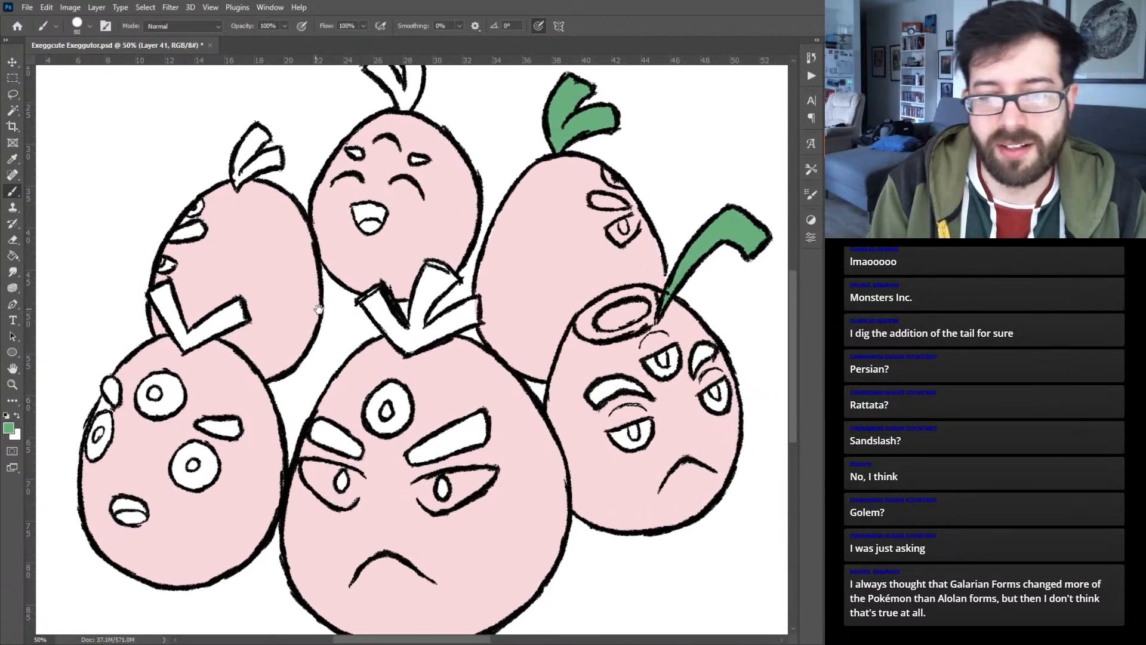
pyautogui.press('[')
pyautogui.press('[')
pyautogui.press('[')
pyautogui.moveTo(707, 346)
pyautogui.mouseDown()
pyautogui.moveTo(693, 370)
pyautogui.moveTo(708, 350)
pyautogui.mouseUp()
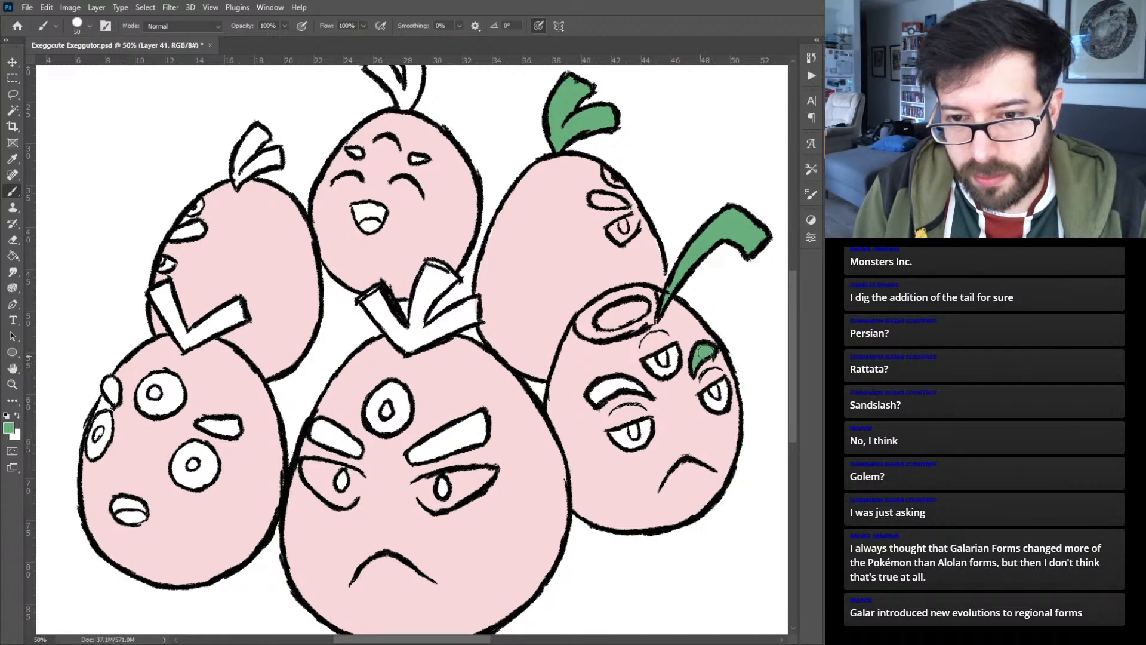
pyautogui.moveTo(607, 389)
pyautogui.mouseDown()
pyautogui.moveTo(597, 394)
pyautogui.moveTo(645, 386)
pyautogui.mouseUp()
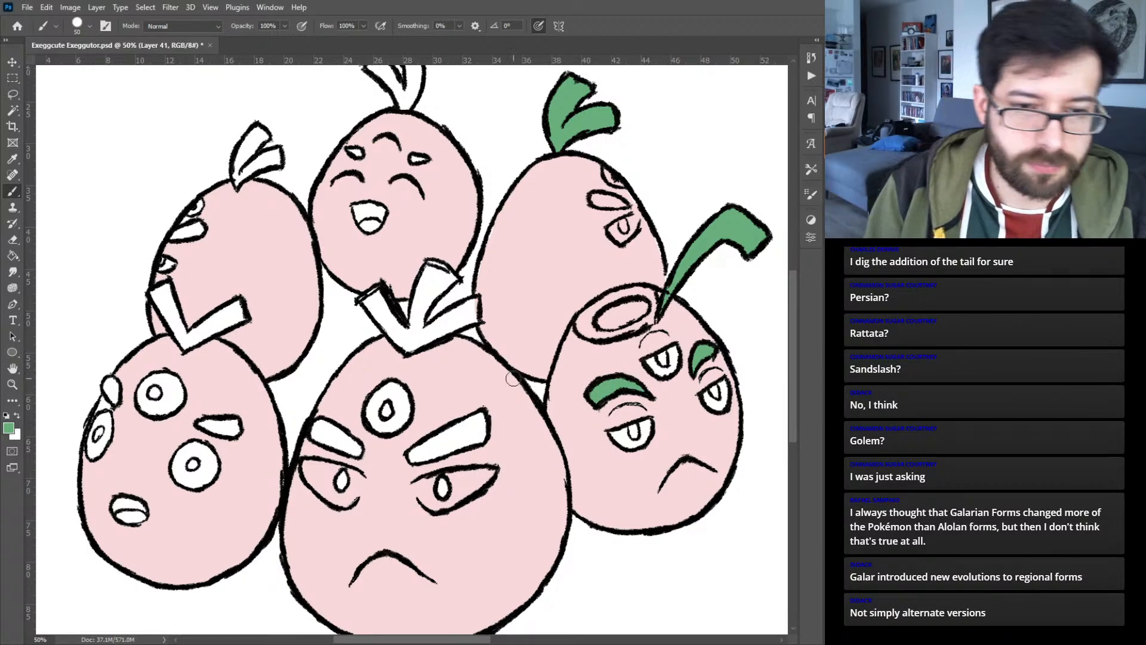
# - Paint the sprouts of the front-middle and front-left eggs and the front-left egg's eyebrows green, touching up the pink edge
pyautogui.moveTo(381, 302)
pyautogui.mouseDown()
pyautogui.moveTo(401, 339)
pyautogui.moveTo(420, 311)
pyautogui.moveTo(420, 327)
pyautogui.moveTo(412, 334)
pyautogui.moveTo(419, 296)
pyautogui.moveTo(412, 336)
pyautogui.moveTo(431, 268)
pyautogui.moveTo(448, 278)
pyautogui.moveTo(426, 293)
pyautogui.moveTo(445, 283)
pyautogui.moveTo(428, 294)
pyautogui.moveTo(413, 347)
pyautogui.moveTo(478, 300)
pyautogui.moveTo(477, 317)
pyautogui.moveTo(447, 331)
pyautogui.mouseUp()
pyautogui.moveTo(159, 302)
pyautogui.mouseDown()
pyautogui.moveTo(175, 323)
pyautogui.moveTo(159, 297)
pyautogui.moveTo(184, 344)
pyautogui.moveTo(237, 306)
pyautogui.moveTo(226, 323)
pyautogui.moveTo(203, 323)
pyautogui.mouseUp()
pyautogui.moveTo(111, 383); pyautogui.dragTo(106, 382)
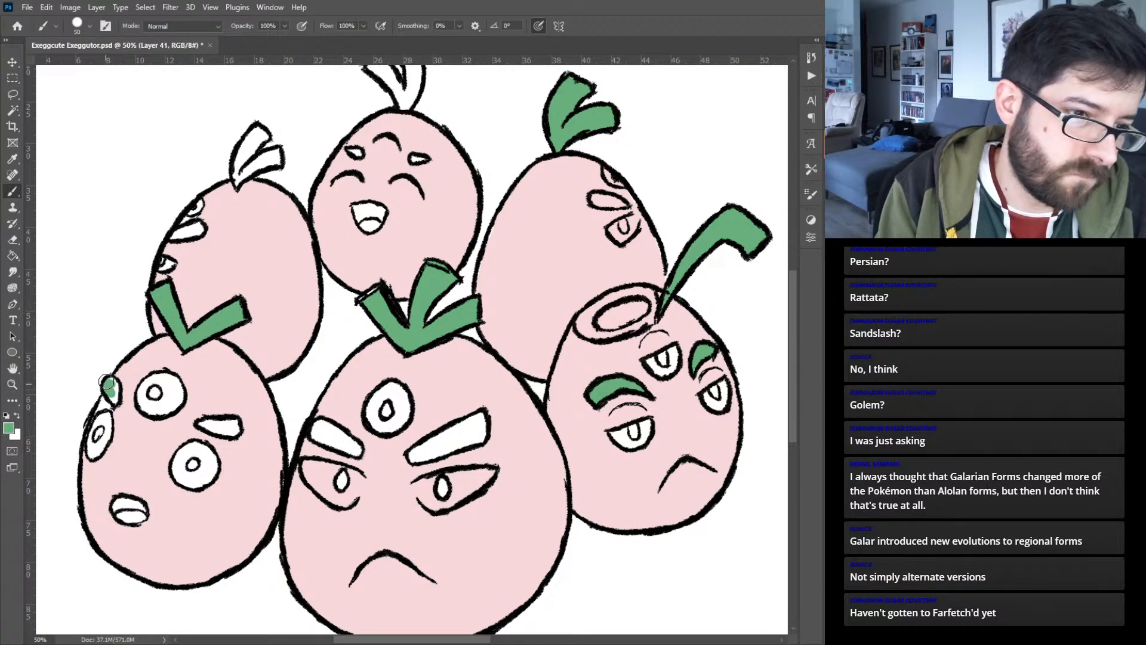
pyautogui.moveTo(227, 418)
pyautogui.mouseDown()
pyautogui.moveTo(203, 423)
pyautogui.moveTo(234, 430)
pyautogui.moveTo(212, 424)
pyautogui.mouseUp()
pyautogui.keyDown('alt'); pyautogui.click(138, 423); pyautogui.keyUp('alt')
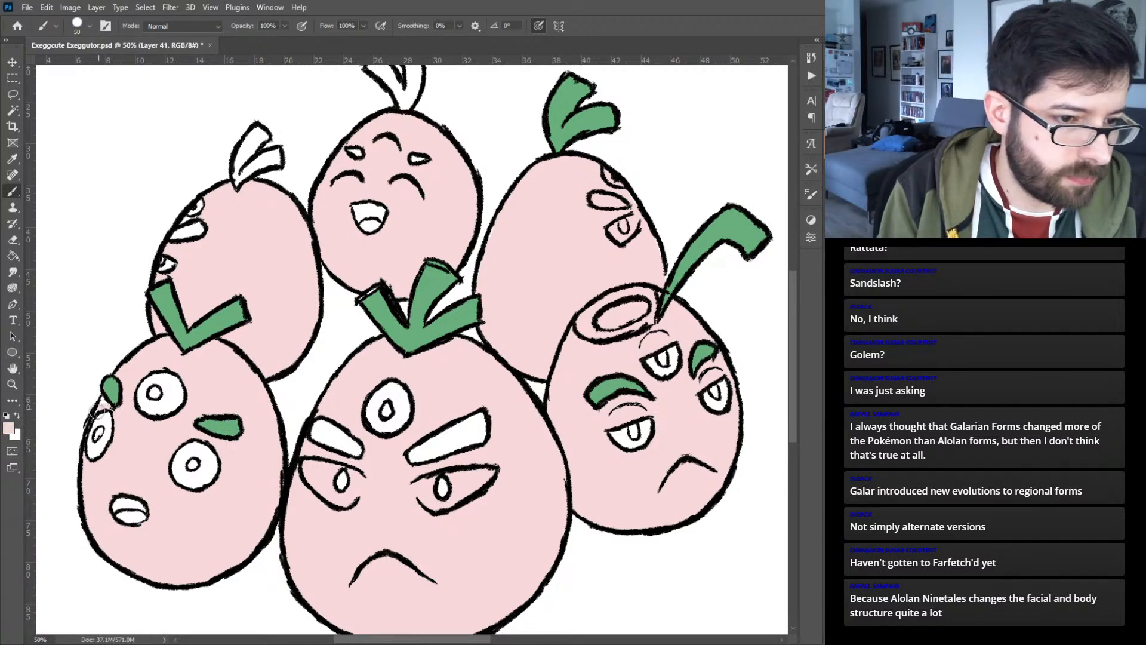
pyautogui.keyDown('alt'); pyautogui.click(120, 380); pyautogui.keyUp('alt')
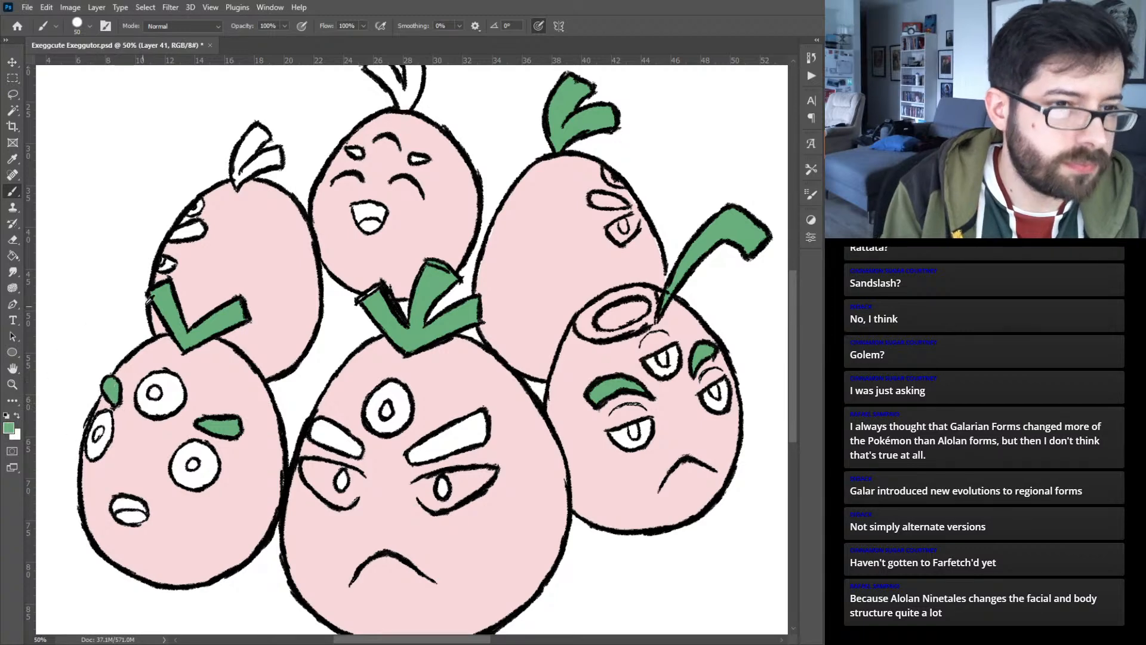
# - Paint the sprouts and eyebrows of the back-left and back-middle eggs green
pyautogui.moveTo(184, 232)
pyautogui.mouseDown()
pyautogui.moveTo(170, 236)
pyautogui.moveTo(202, 230)
pyautogui.mouseUp()
pyautogui.moveTo(259, 132)
pyautogui.mouseDown()
pyautogui.moveTo(236, 181)
pyautogui.moveTo(272, 157)
pyautogui.mouseUp()
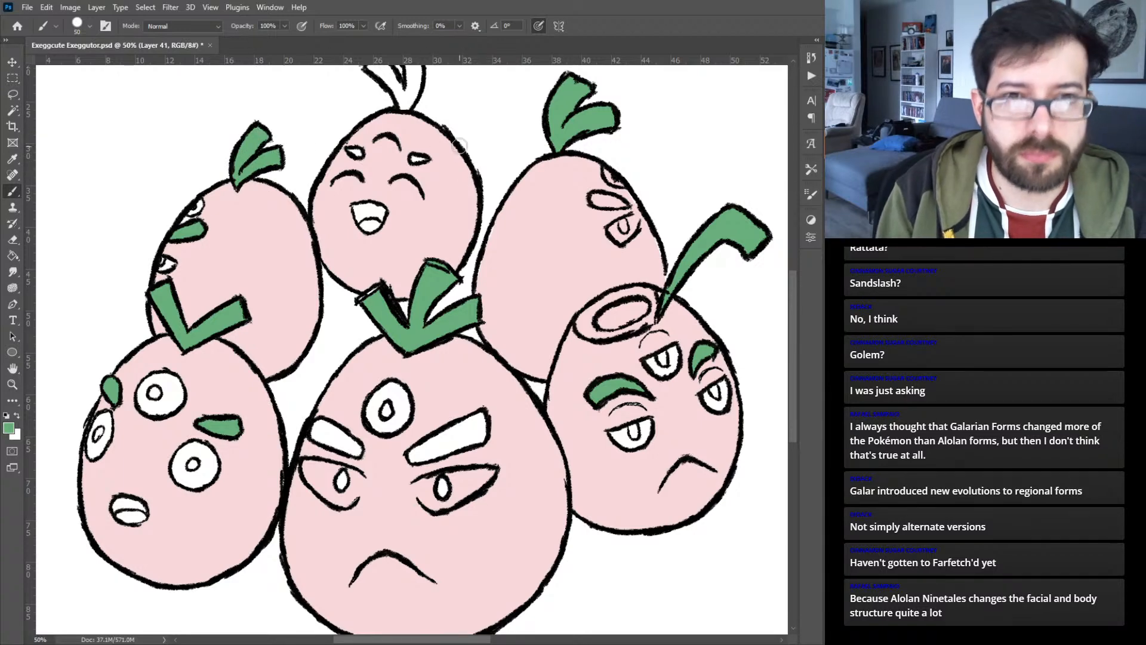
pyautogui.moveTo(471, 152); pyautogui.dragTo(478, 239)
pyautogui.moveTo(395, 160)
pyautogui.mouseDown()
pyautogui.moveTo(415, 190)
pyautogui.moveTo(424, 160)
pyautogui.moveTo(415, 184)
pyautogui.moveTo(409, 137)
pyautogui.moveTo(424, 139)
pyautogui.moveTo(425, 168)
pyautogui.moveTo(419, 139)
pyautogui.mouseUp()
pyautogui.moveTo(432, 245); pyautogui.dragTo(422, 245)
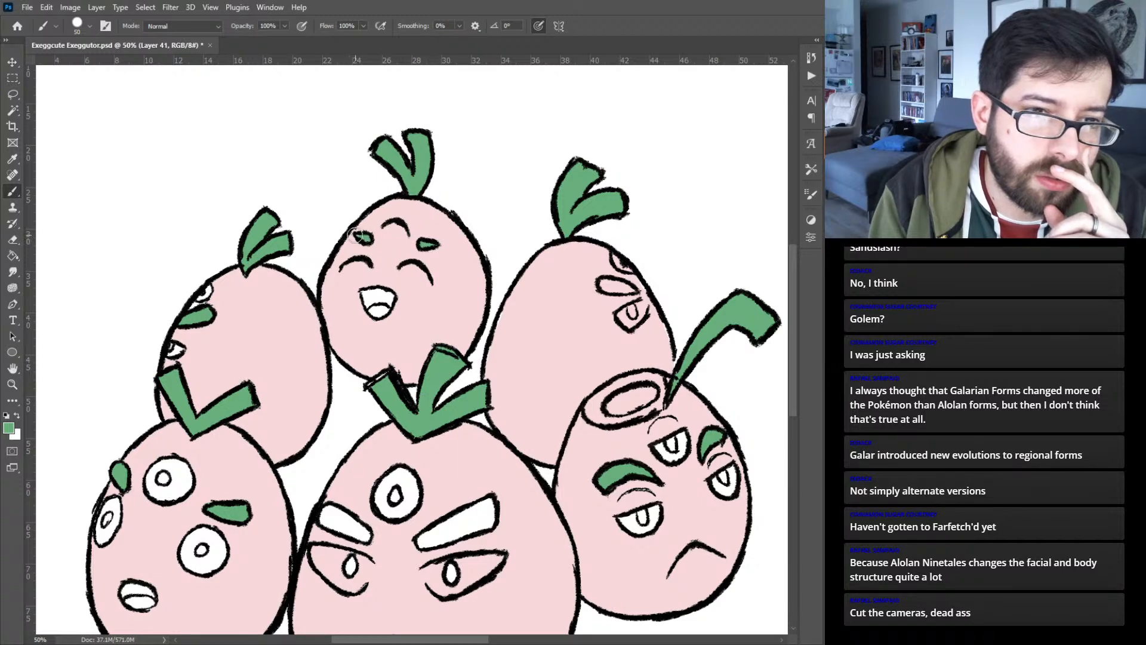
pyautogui.moveTo(363, 237); pyautogui.dragTo(366, 240)
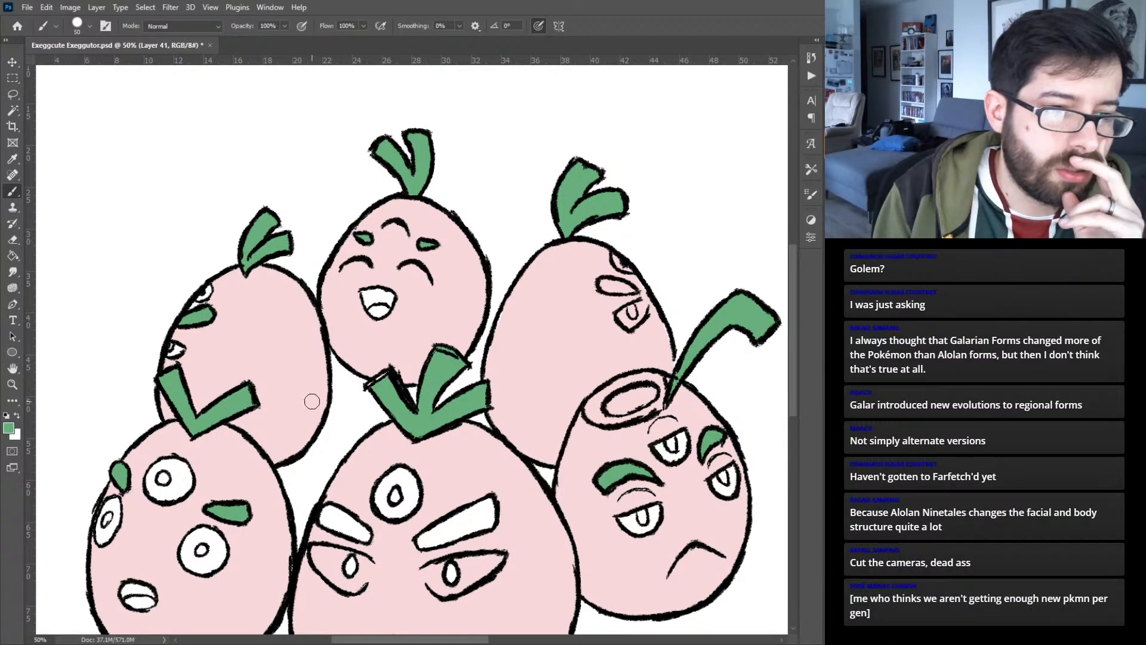
# - Resample the sprout green and paint the back-right egg's eyebrow with it
pyautogui.keyDown('alt'); pyautogui.click(246, 314); pyautogui.keyUp('alt')
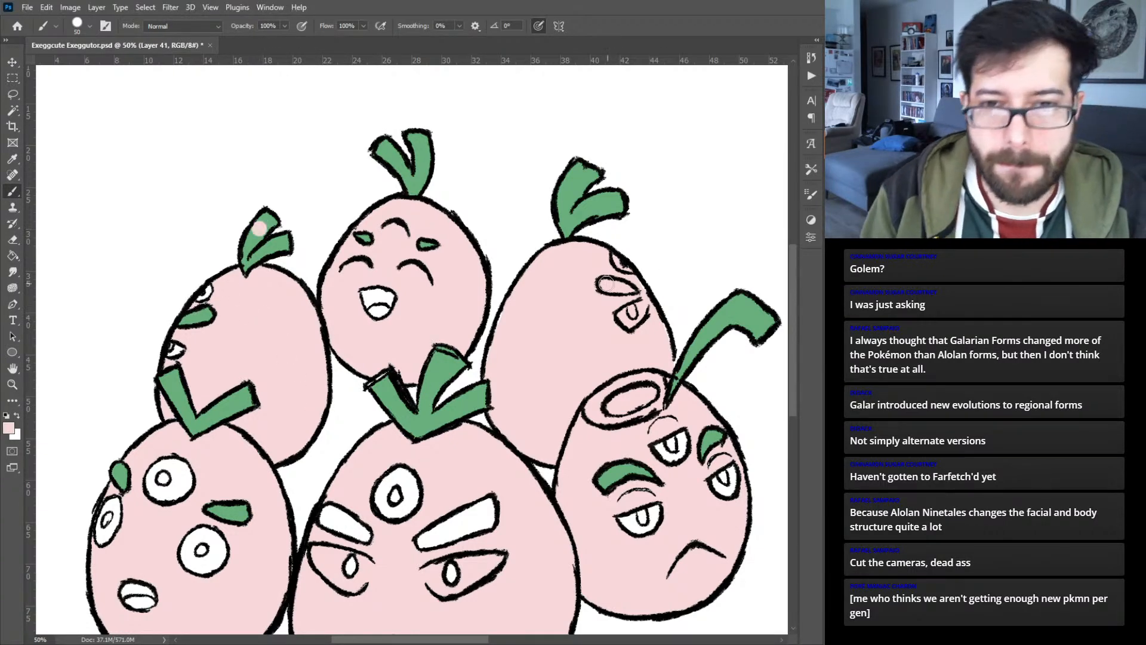
pyautogui.keyDown('alt'); pyautogui.click(746, 314); pyautogui.keyUp('alt')
pyautogui.moveTo(605, 285); pyautogui.dragTo(617, 287)
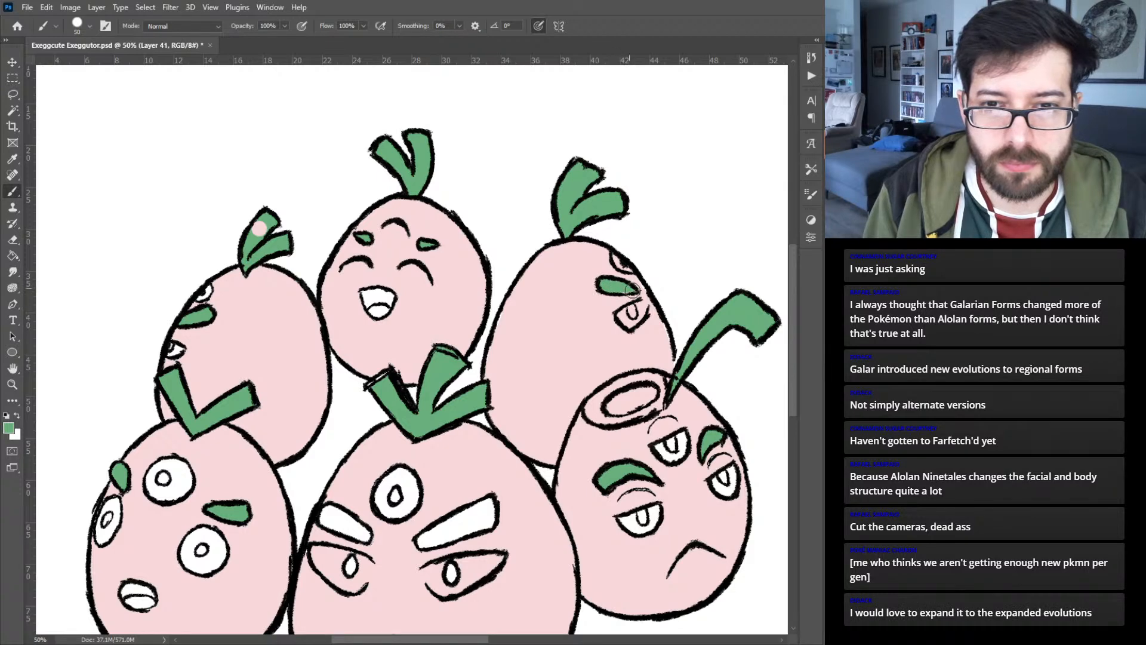
# - Fill the pupils of the front-left egg and the front-middle egg's three eyes with black
pyautogui.moveTo(463, 497)
pyautogui.mouseDown()
pyautogui.moveTo(472, 413)
pyautogui.moveTo(496, 394)
pyautogui.mouseUp()
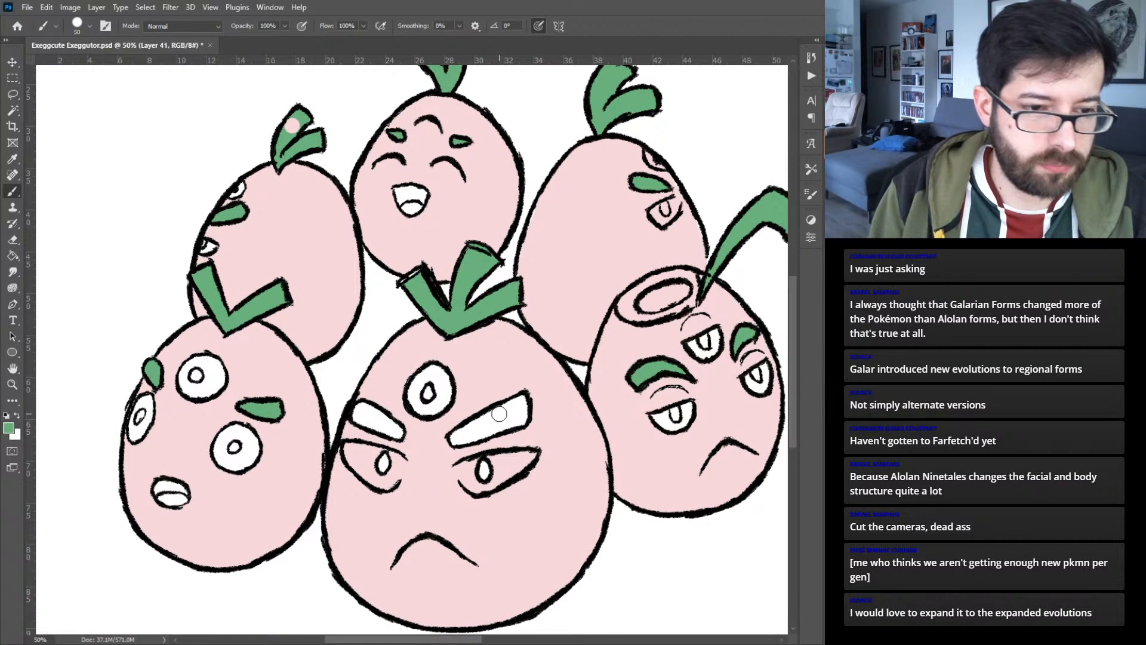
pyautogui.press('d')
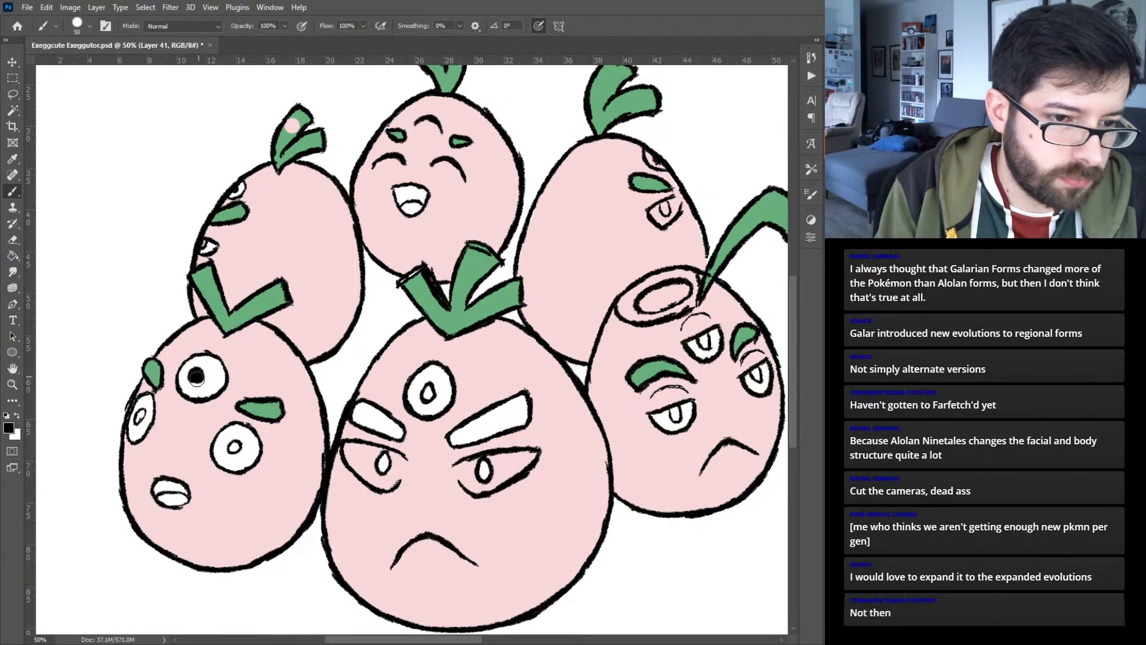
pyautogui.click(140, 417)
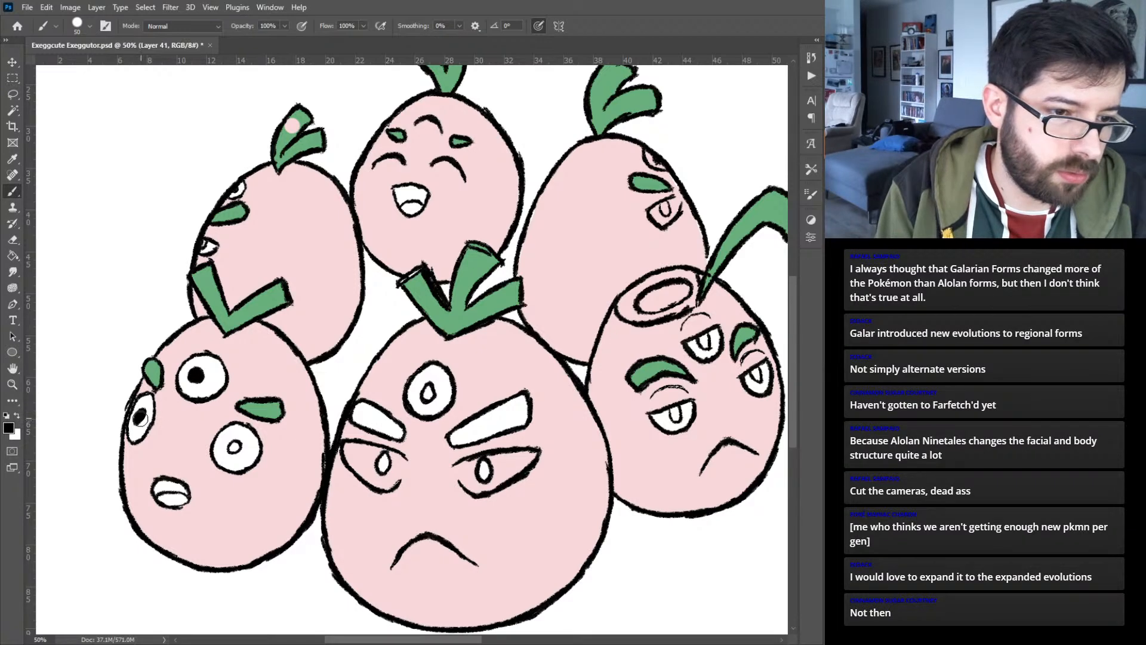
pyautogui.click(235, 446)
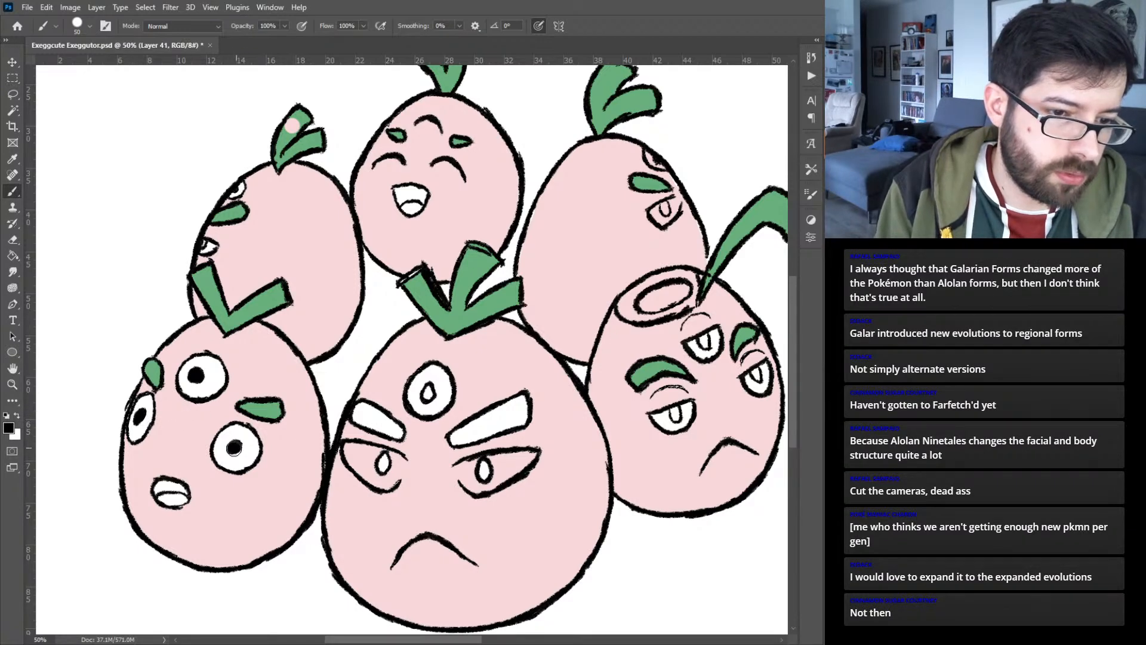
pyautogui.moveTo(428, 392); pyautogui.dragTo(429, 391)
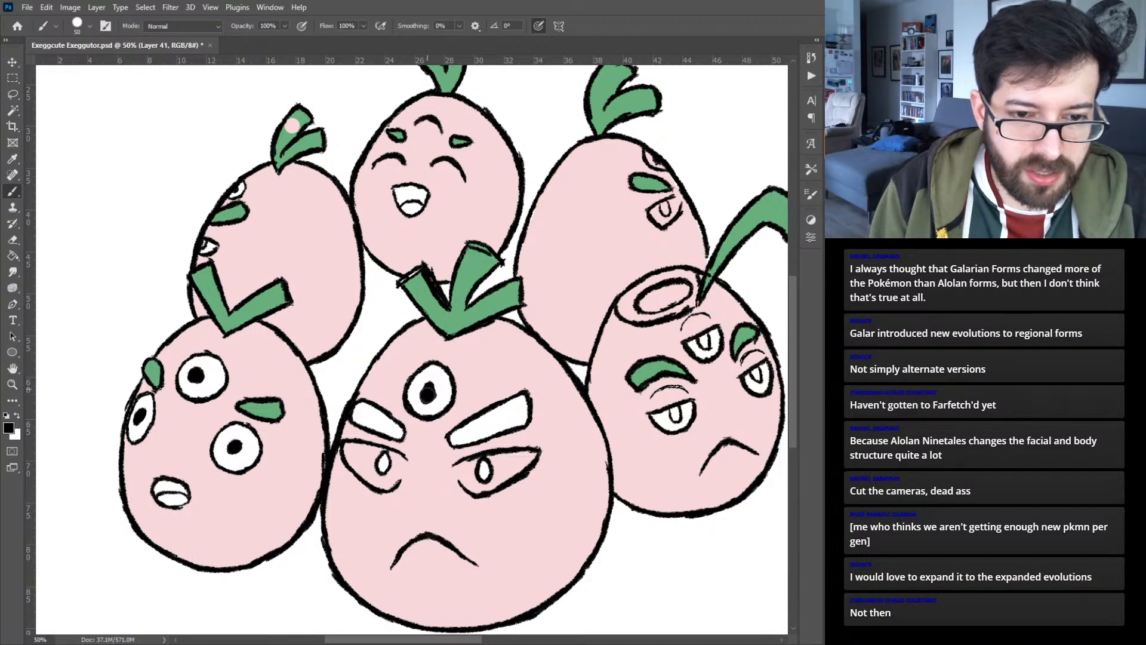
pyautogui.moveTo(382, 463); pyautogui.dragTo(382, 467)
pyautogui.moveTo(482, 457); pyautogui.dragTo(485, 468)
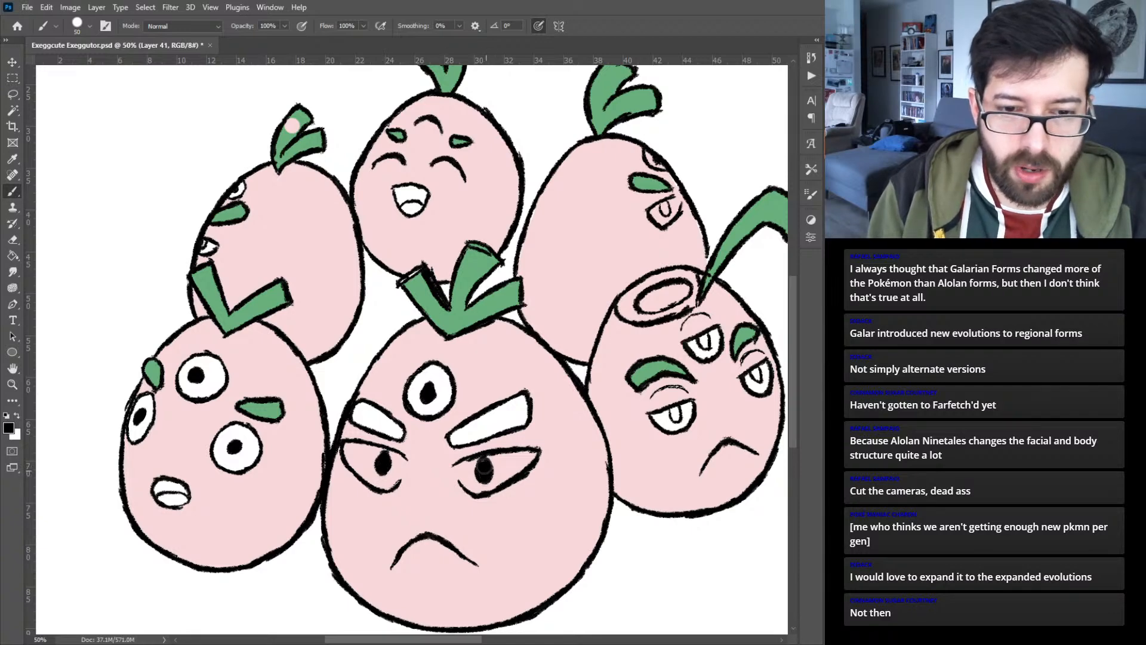
# - Paint the front-middle egg's eyebrows green and fill the whites of its two lower eyes
pyautogui.moveTo(370, 400)
pyautogui.mouseDown()
pyautogui.moveTo(365, 421)
pyautogui.moveTo(399, 435)
pyautogui.moveTo(388, 418)
pyautogui.mouseUp()
pyautogui.moveTo(471, 434)
pyautogui.mouseDown()
pyautogui.moveTo(458, 436)
pyautogui.moveTo(521, 401)
pyautogui.moveTo(521, 418)
pyautogui.moveTo(466, 441)
pyautogui.moveTo(518, 413)
pyautogui.mouseUp()
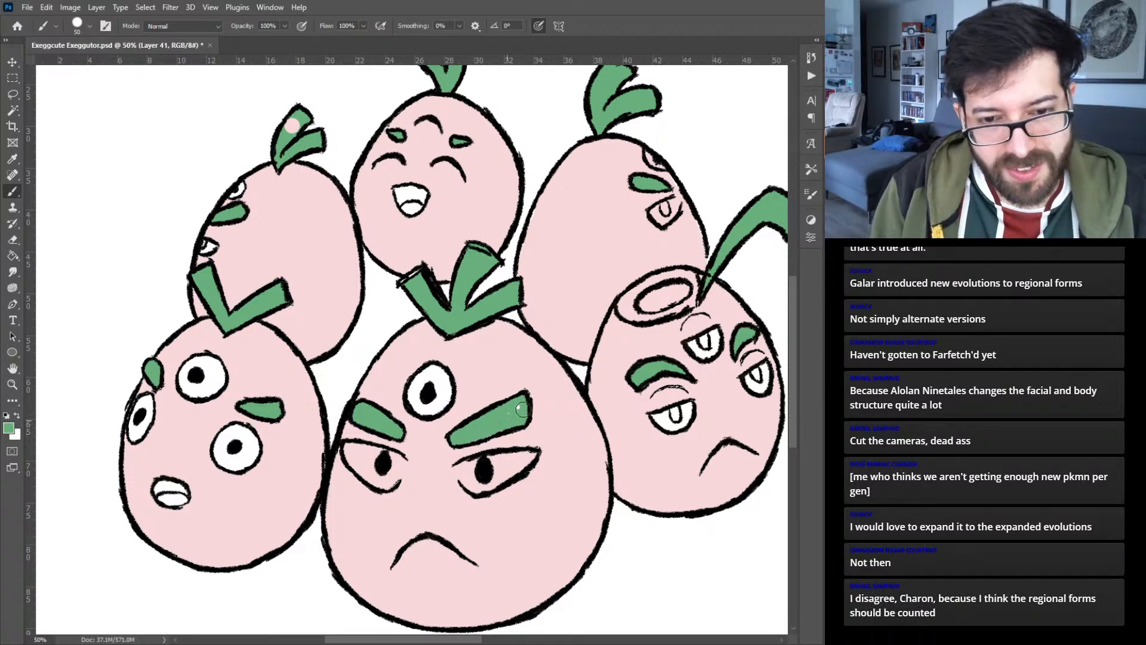
pyautogui.keyDown('alt'); pyautogui.click(454, 388); pyautogui.keyUp('alt')
pyautogui.moveTo(360, 452); pyautogui.dragTo(348, 447)
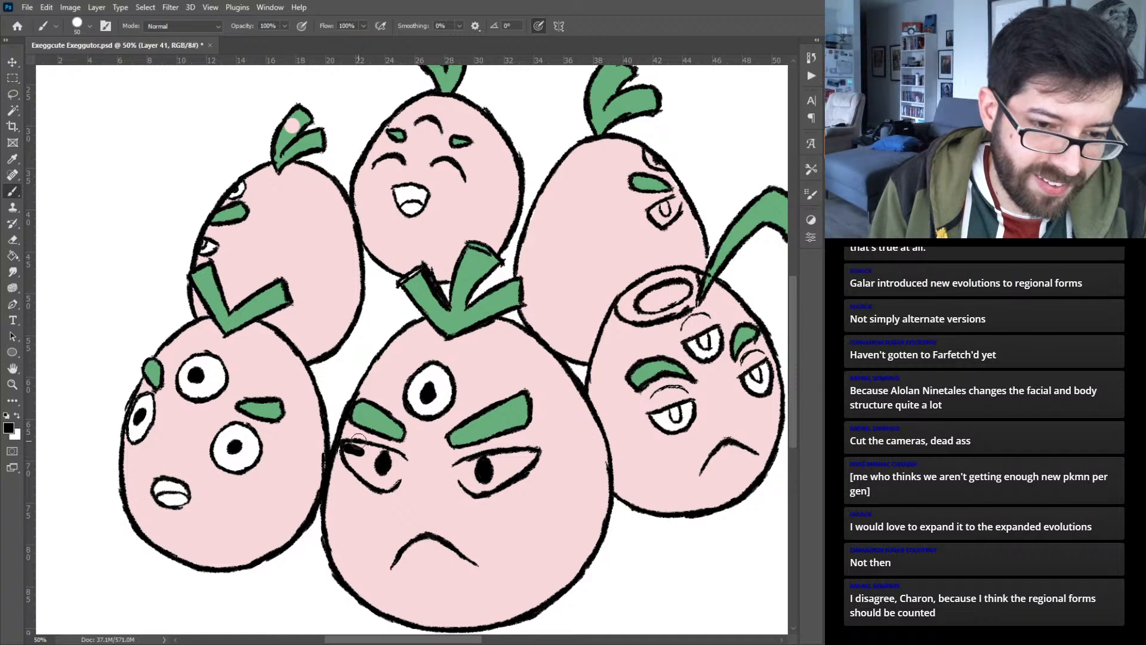
pyautogui.hotkey('ctrl', 'z')
pyautogui.keyDown('alt'); pyautogui.click(399, 382); pyautogui.keyUp('alt')
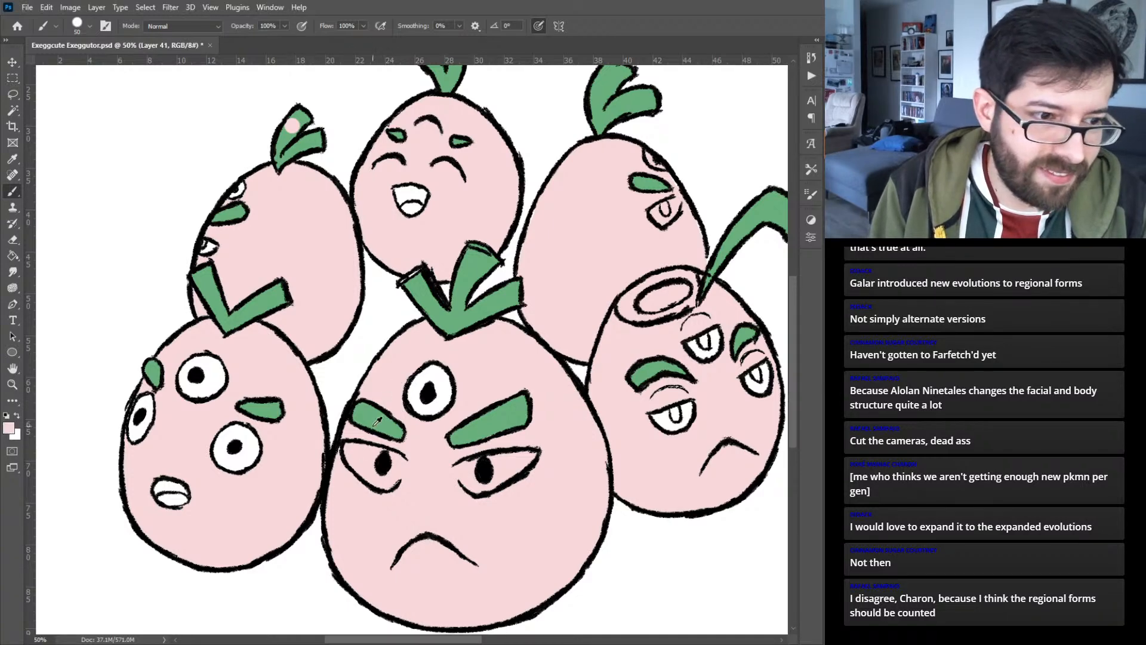
pyautogui.keyDown('alt'); pyautogui.click(447, 382); pyautogui.keyUp('alt')
pyautogui.moveTo(355, 451)
pyautogui.mouseDown()
pyautogui.moveTo(367, 474)
pyautogui.moveTo(350, 450)
pyautogui.moveTo(380, 450)
pyautogui.moveTo(366, 468)
pyautogui.moveTo(361, 456)
pyautogui.moveTo(385, 482)
pyautogui.moveTo(396, 475)
pyautogui.moveTo(387, 450)
pyautogui.moveTo(390, 480)
pyautogui.moveTo(398, 459)
pyautogui.mouseUp()
pyautogui.moveTo(461, 478)
pyautogui.mouseDown()
pyautogui.moveTo(472, 486)
pyautogui.moveTo(470, 469)
pyautogui.moveTo(474, 486)
pyautogui.moveTo(495, 482)
pyautogui.moveTo(486, 485)
pyautogui.moveTo(507, 472)
pyautogui.moveTo(497, 476)
pyautogui.moveTo(489, 458)
pyautogui.moveTo(514, 468)
pyautogui.mouseUp()
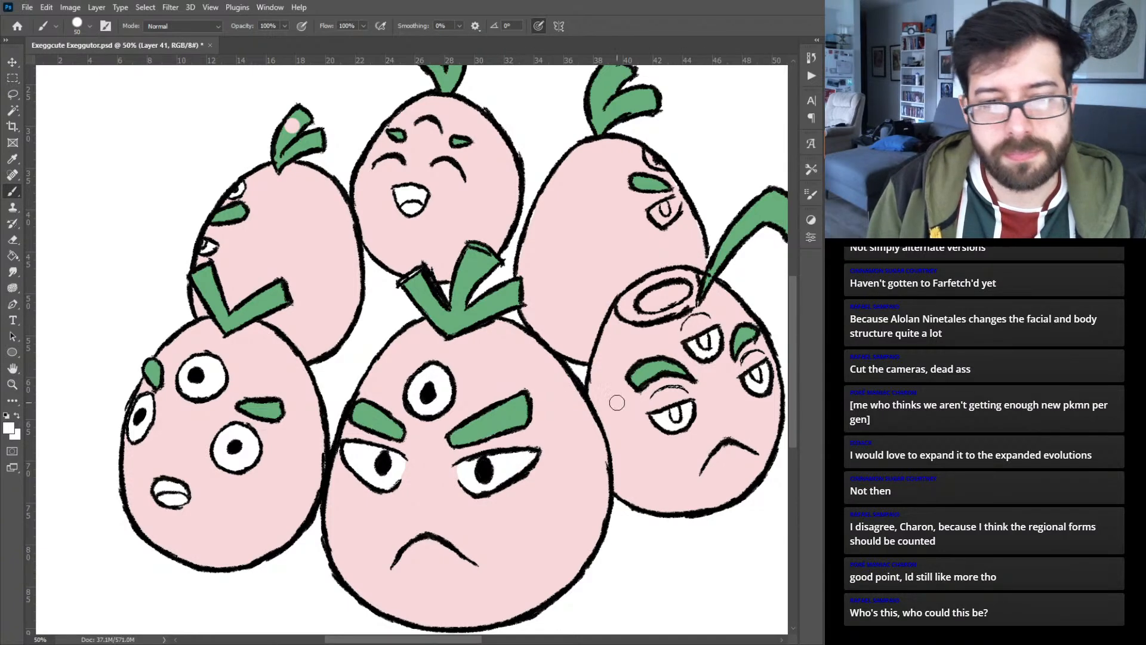
# - Fill the pupils of the back-right egg's lower eye and the front-right egg's three eyes with black
pyautogui.press('x')
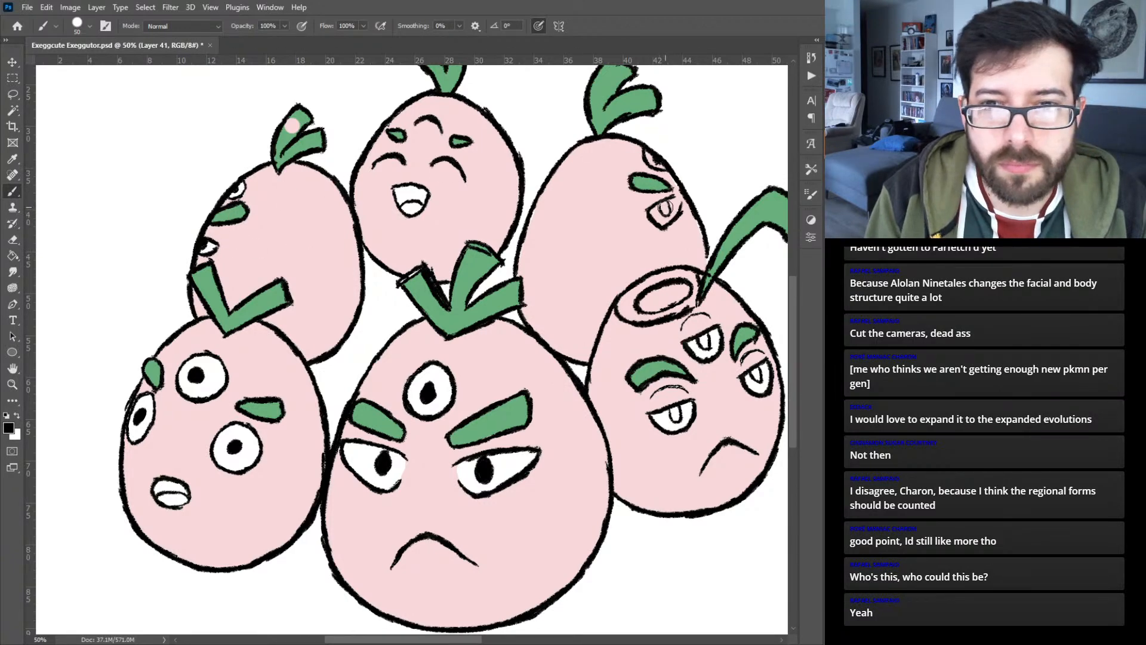
pyautogui.click(665, 209)
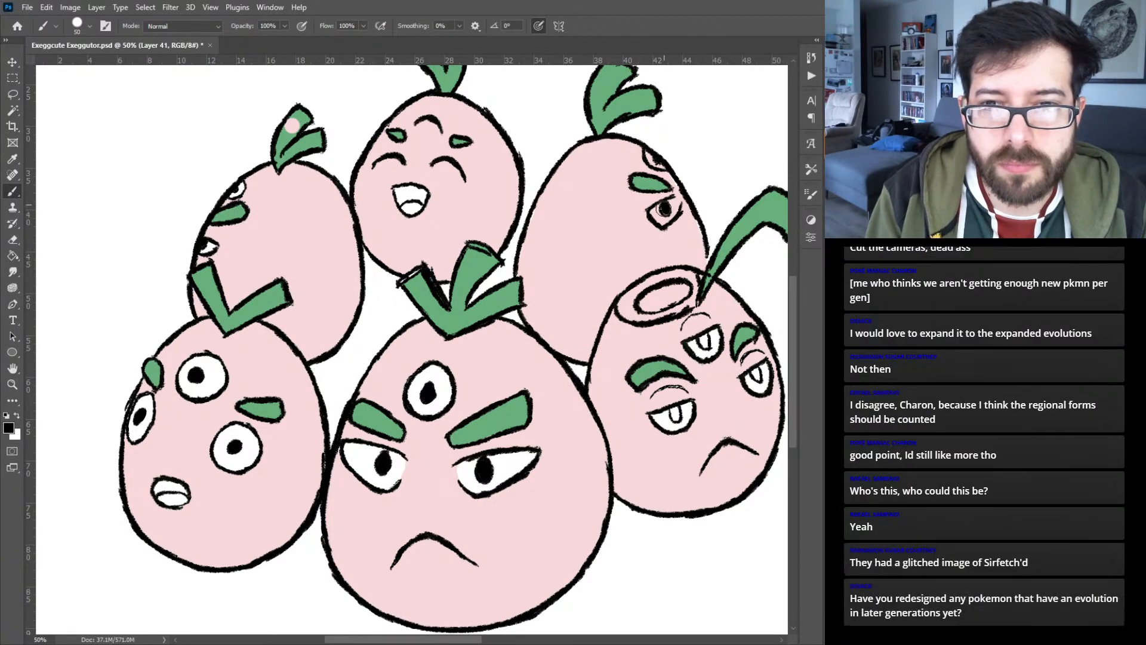
pyautogui.click(704, 339)
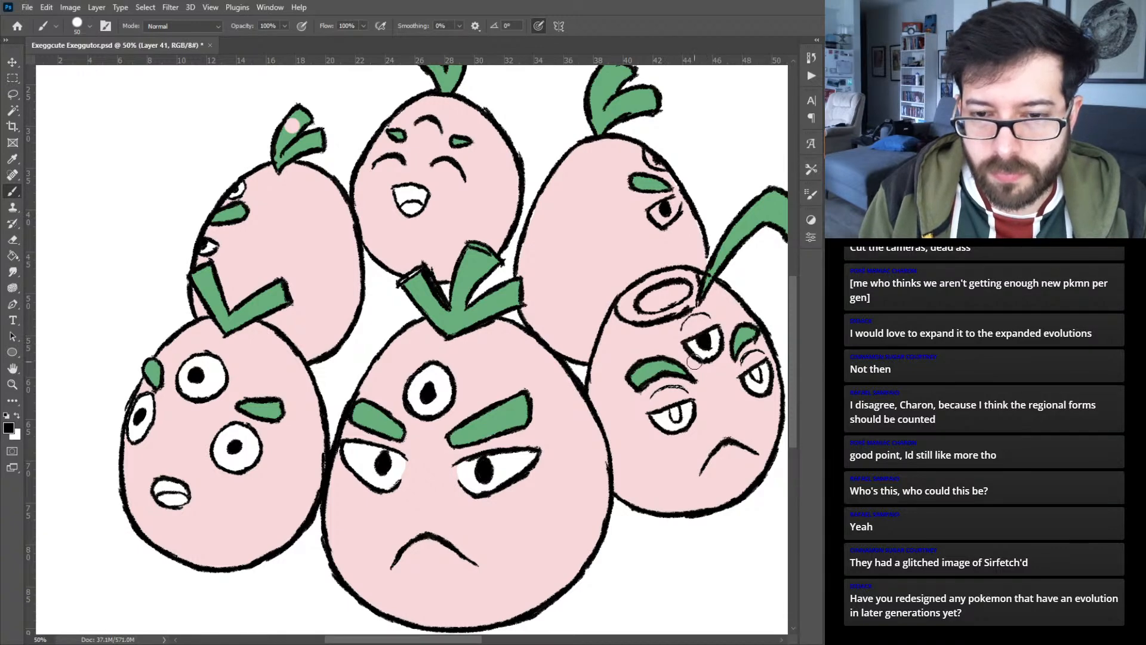
pyautogui.click(676, 414)
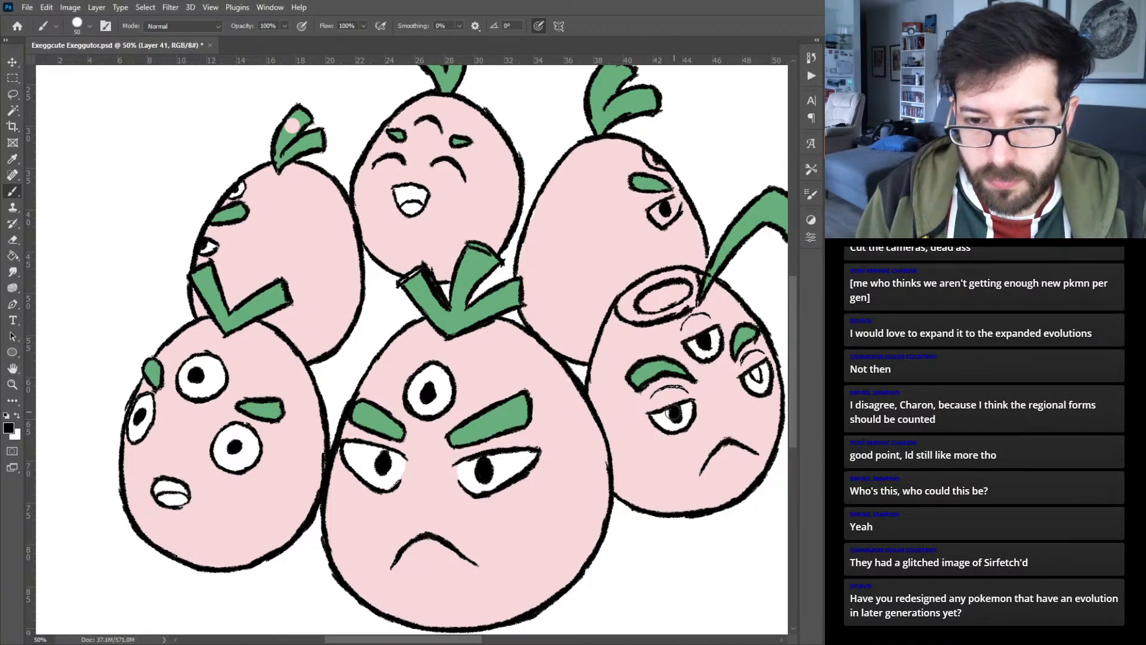
pyautogui.click(755, 373)
pyautogui.click(756, 376)
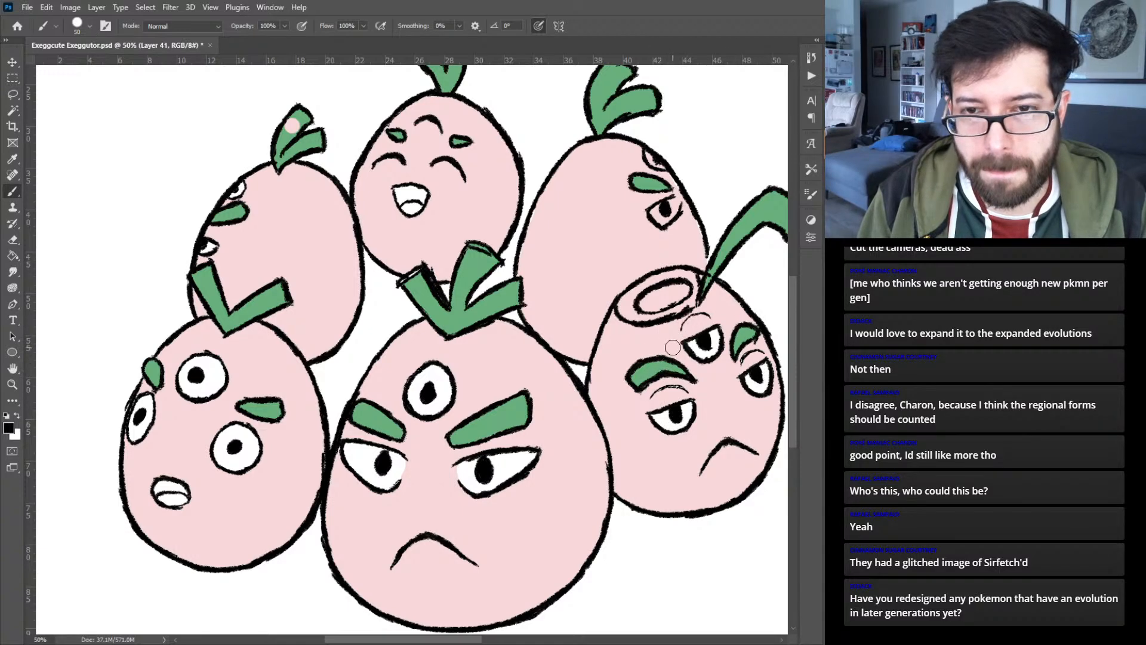
# - Paint the back-right egg's eyes white and repaint the lower eye's pupil black
pyautogui.press('x')
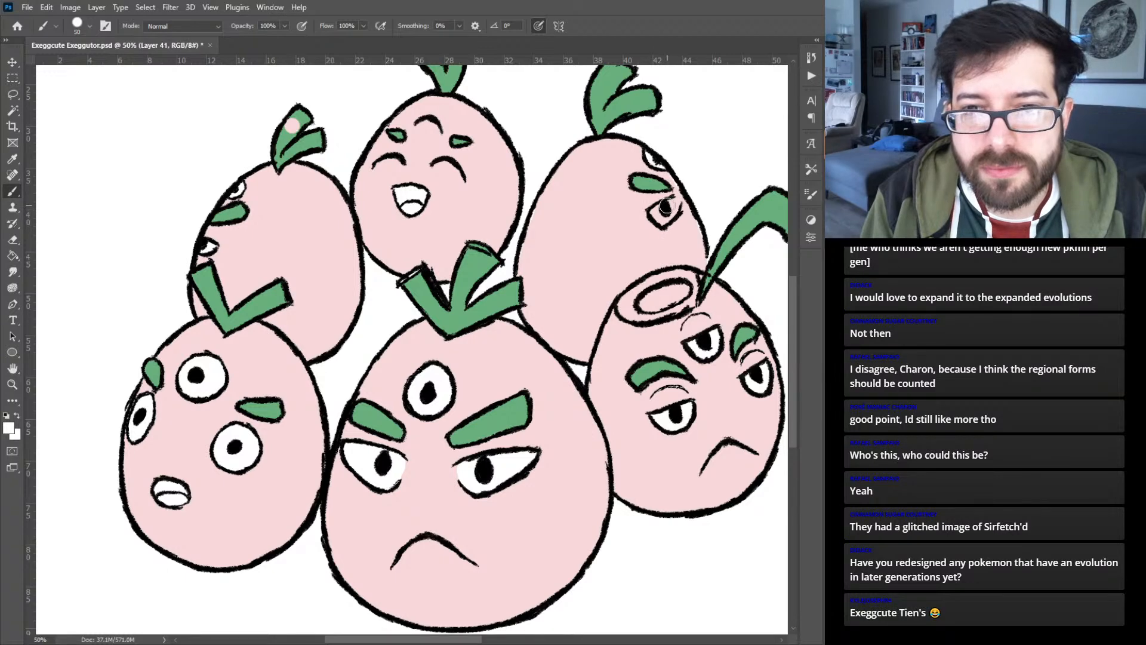
pyautogui.moveTo(654, 213)
pyautogui.mouseDown()
pyautogui.moveTo(662, 220)
pyautogui.moveTo(674, 203)
pyautogui.mouseUp()
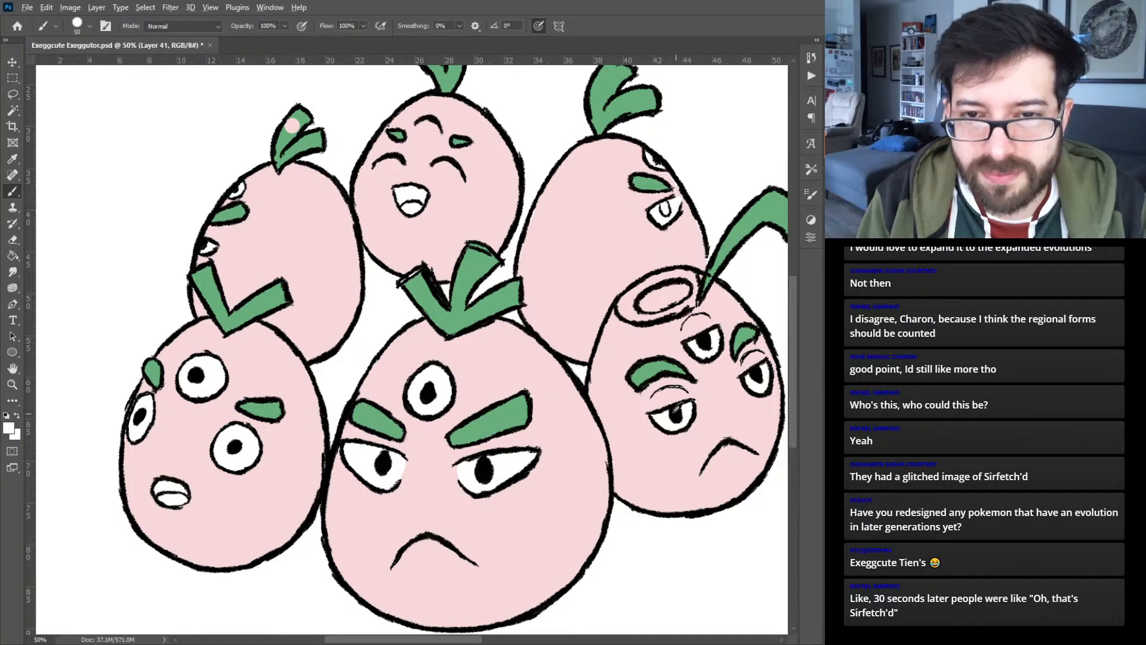
pyautogui.press('x')
pyautogui.moveTo(664, 207); pyautogui.dragTo(665, 209)
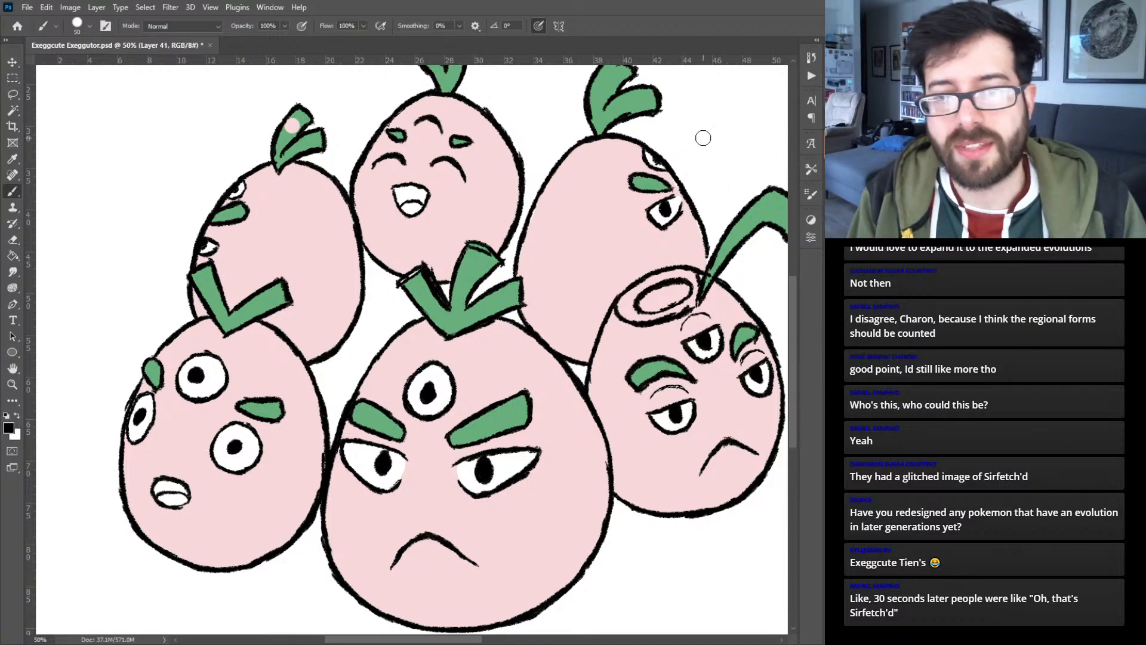
pyautogui.keyDown('alt'); pyautogui.click(695, 236); pyautogui.keyUp('alt')
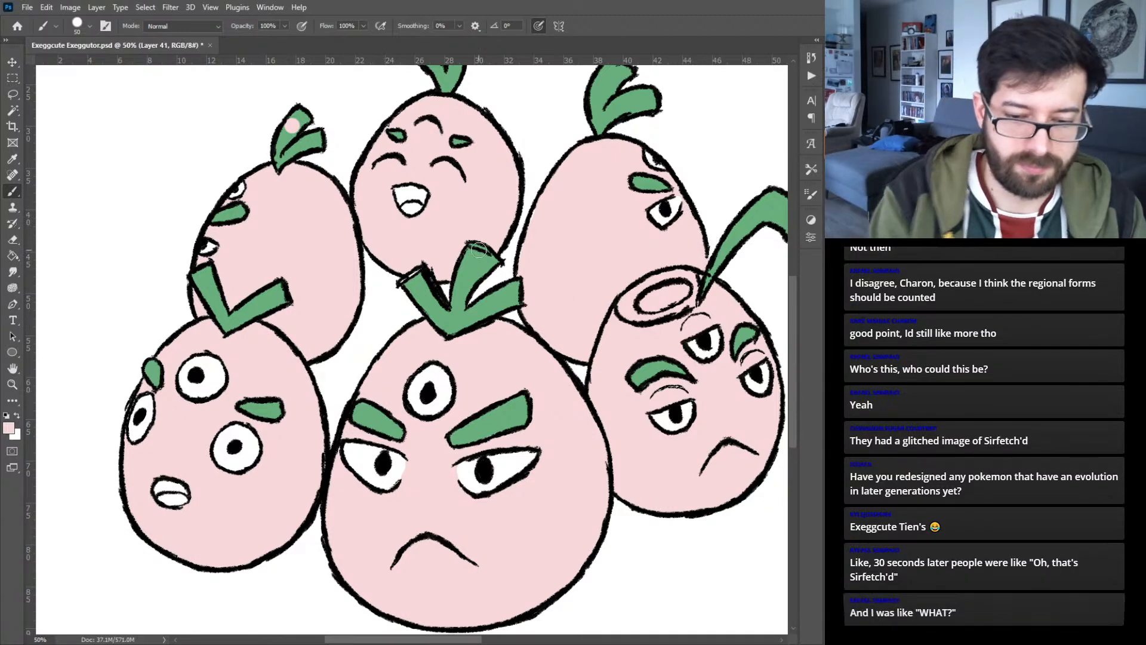
# - Undo the beige test stroke on the front-left egg and enlarge the brush to 100
pyautogui.hotkey('ctrl', '-')
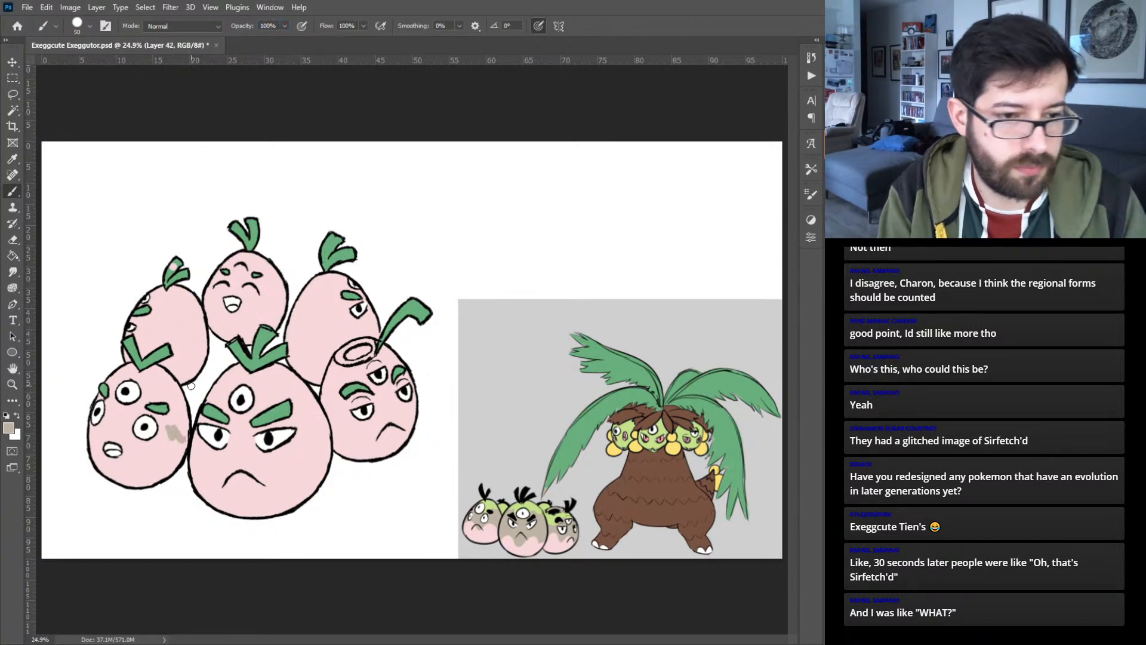
pyautogui.hotkey('ctrl', 'z')
pyautogui.press(']')
pyautogui.press(']')
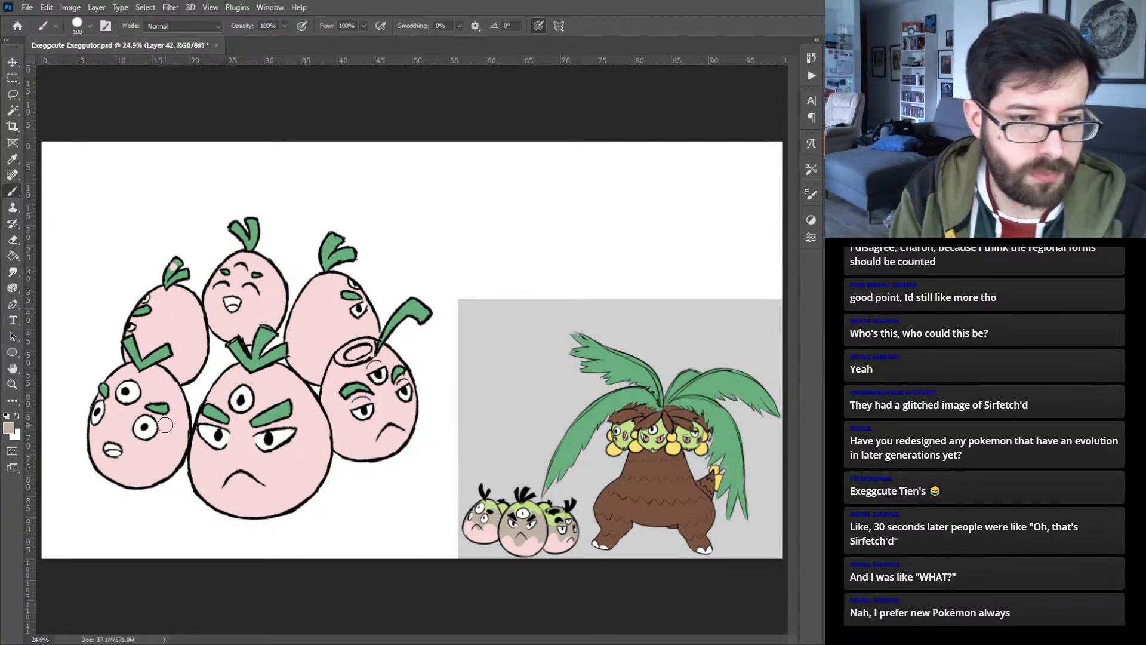
# - Try painting a wavy beige band across the lower part of each of the three front eggs
pyautogui.moveTo(86, 442)
pyautogui.mouseDown()
pyautogui.moveTo(113, 437)
pyautogui.moveTo(141, 457)
pyautogui.moveTo(204, 442)
pyautogui.mouseUp()
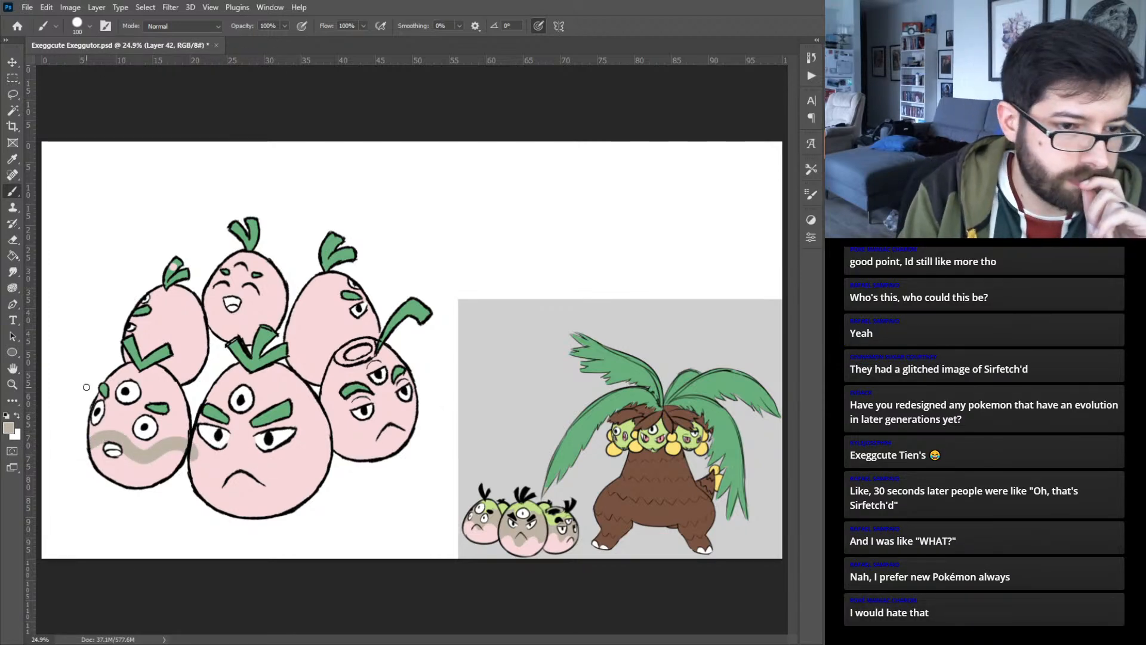
pyautogui.hotkey('ctrl', 'z')
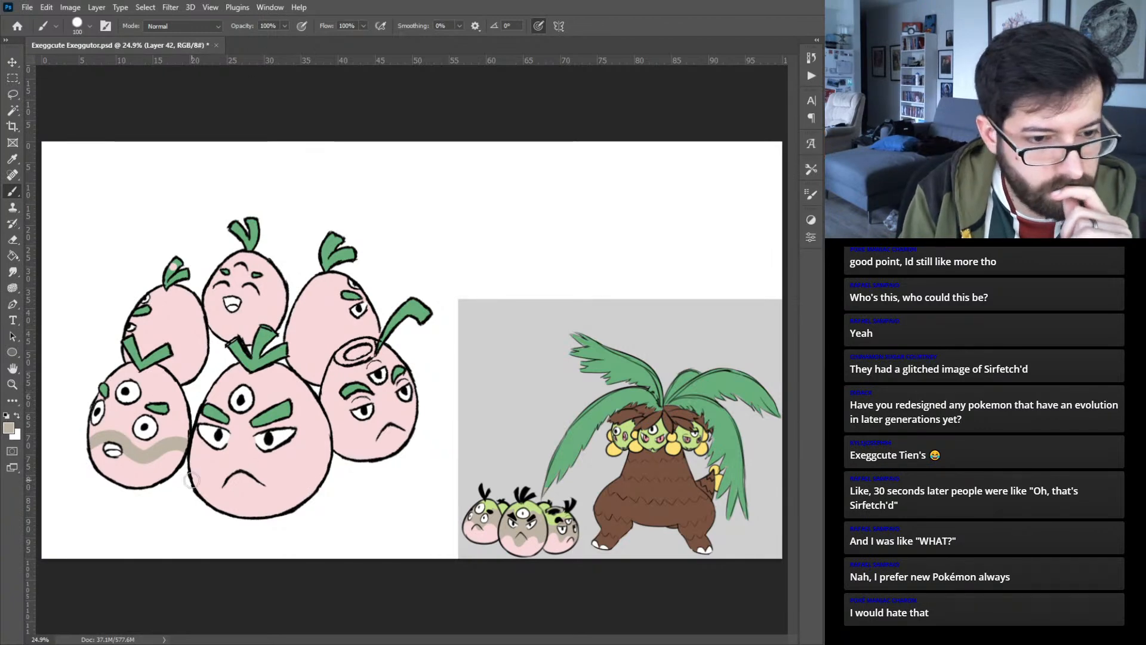
pyautogui.moveTo(186, 486)
pyautogui.mouseDown()
pyautogui.moveTo(263, 477)
pyautogui.moveTo(282, 453)
pyautogui.moveTo(304, 450)
pyautogui.moveTo(344, 471)
pyautogui.mouseUp()
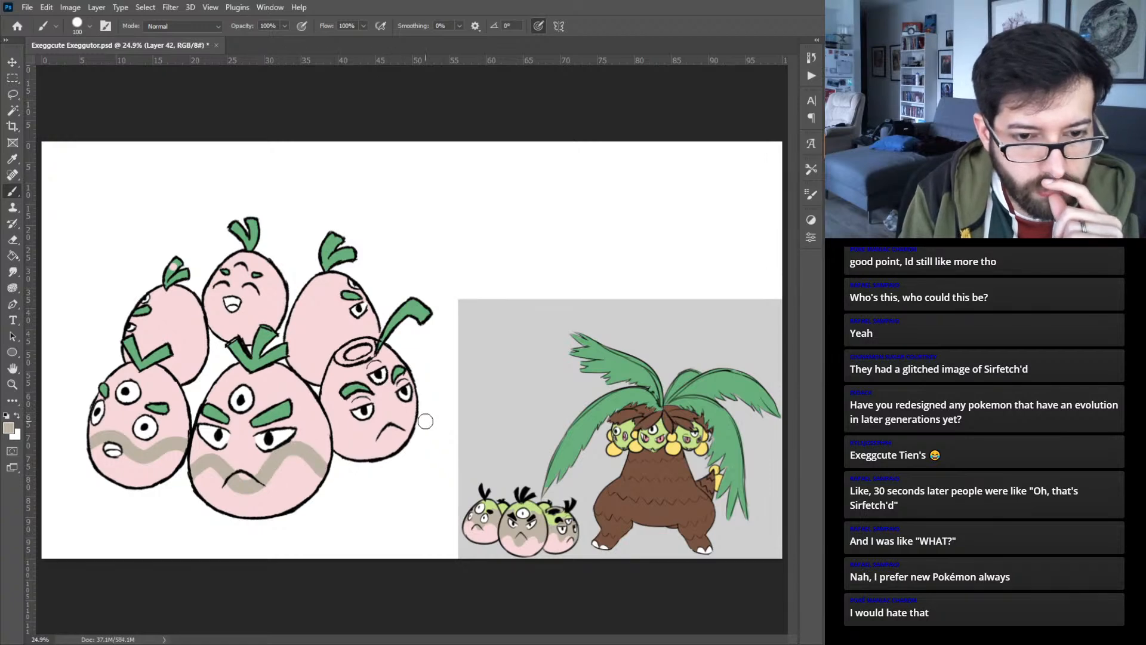
pyautogui.moveTo(410, 410)
pyautogui.mouseDown()
pyautogui.moveTo(384, 437)
pyautogui.moveTo(337, 422)
pyautogui.mouseUp()
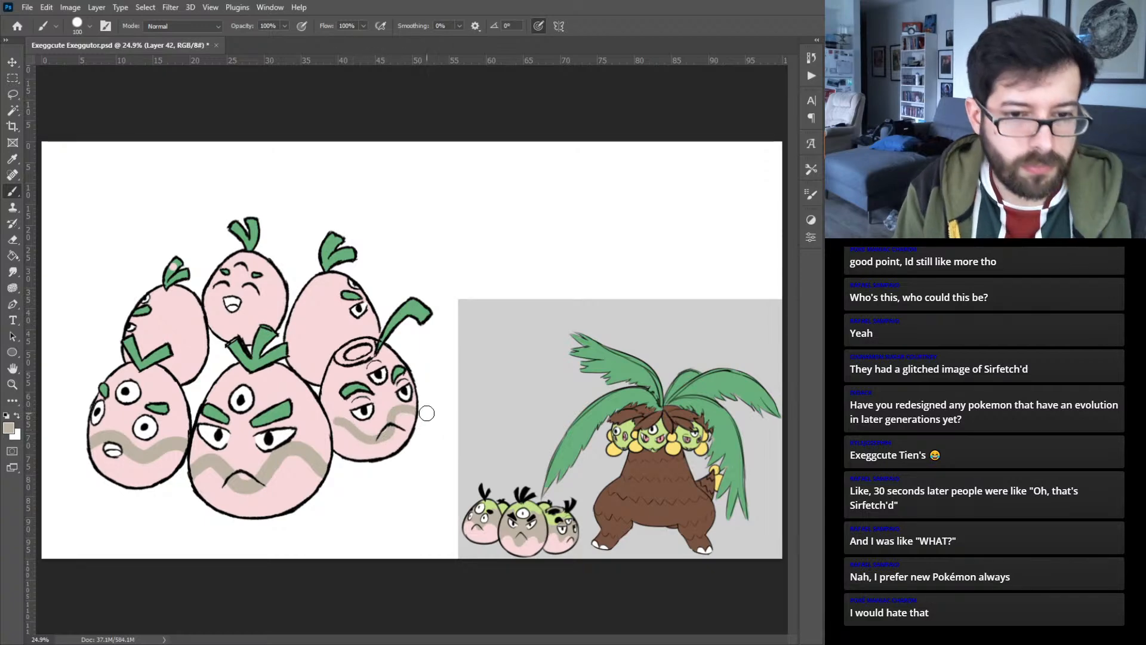
pyautogui.hotkey('ctrl', 'z')
pyautogui.moveTo(418, 410)
pyautogui.mouseDown()
pyautogui.moveTo(388, 407)
pyautogui.moveTo(377, 434)
pyautogui.moveTo(336, 423)
pyautogui.mouseUp()
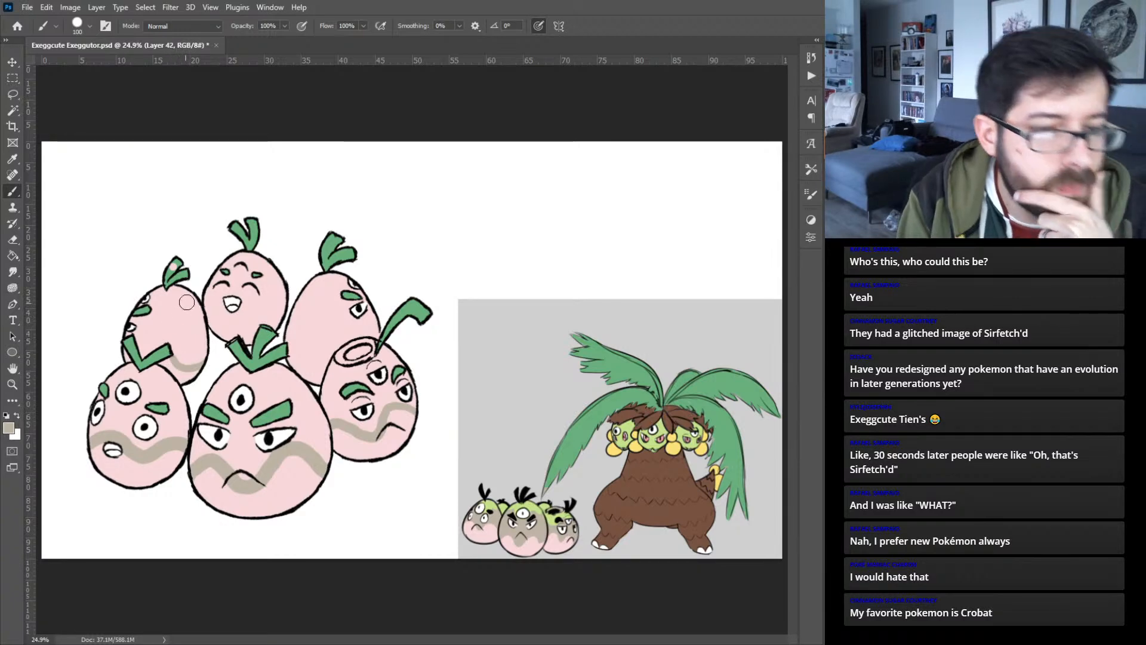
# - Undo all the beige bands painted on the eggs
pyautogui.hotkey('ctrl', 'z')
pyautogui.hotkey('ctrl', 'z')
pyautogui.hotkey('ctrl', 'z')
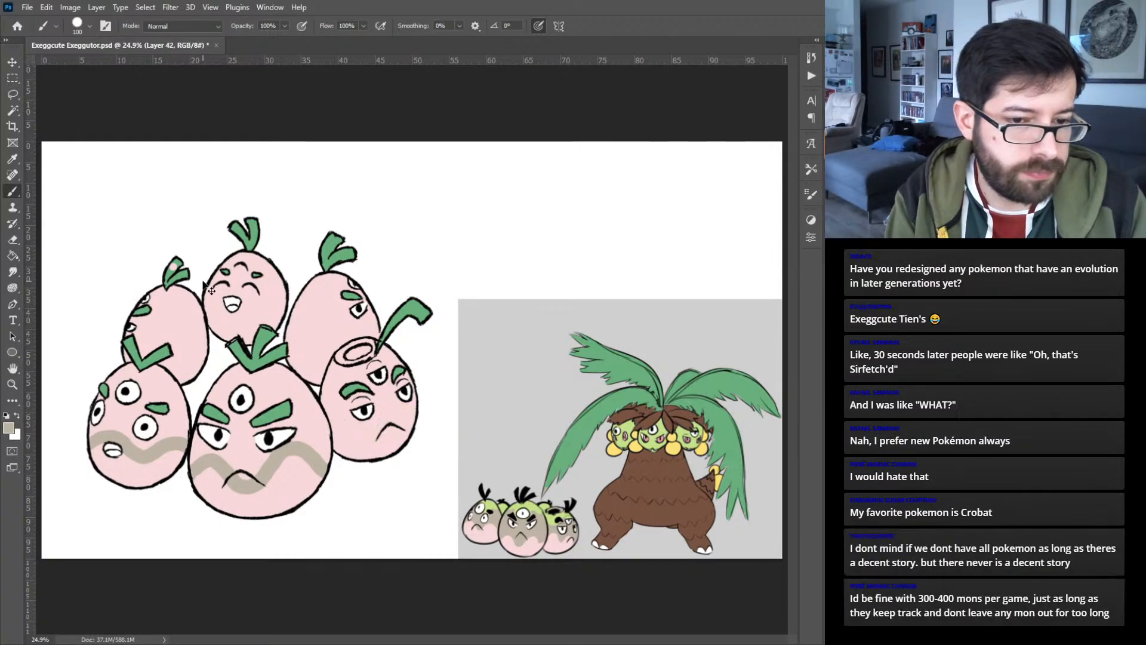
pyautogui.hotkey('ctrl', 'z')
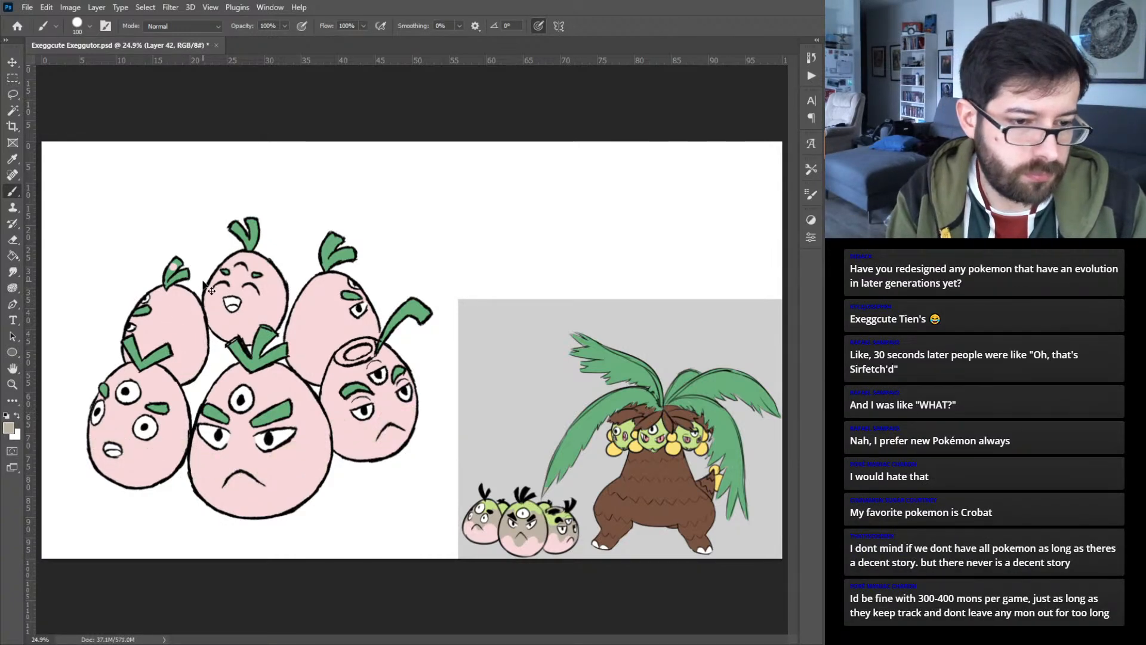
# - Select all the pink egg areas at once using the Magic Wand with Contiguous turned off
pyautogui.press('q')
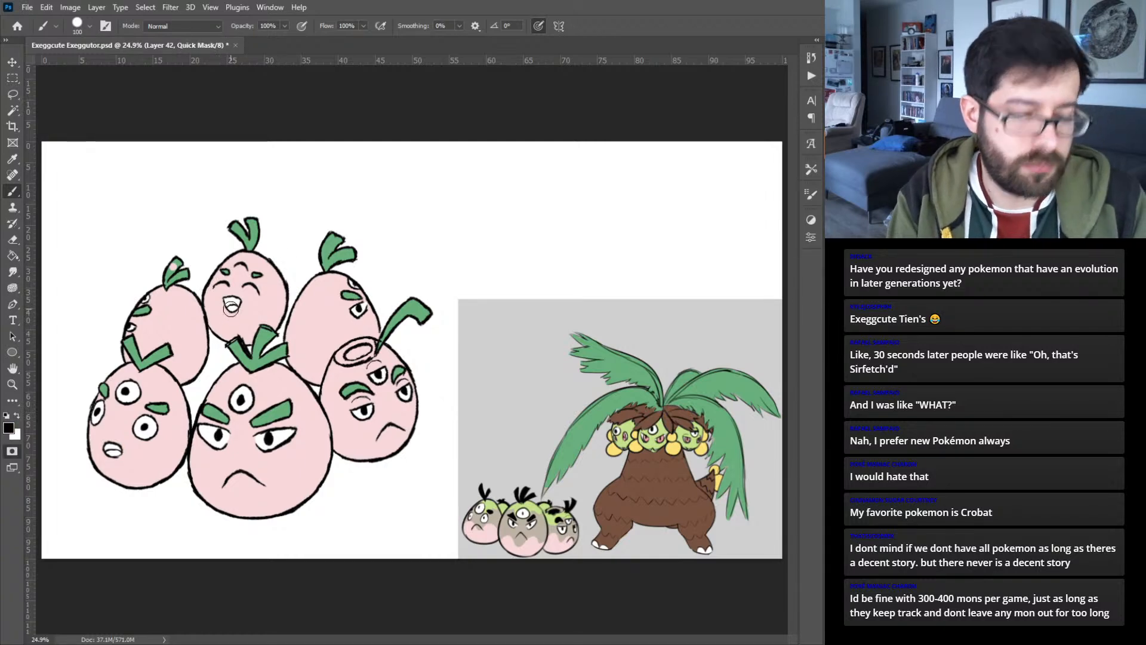
pyautogui.press('q')
pyautogui.press('w')
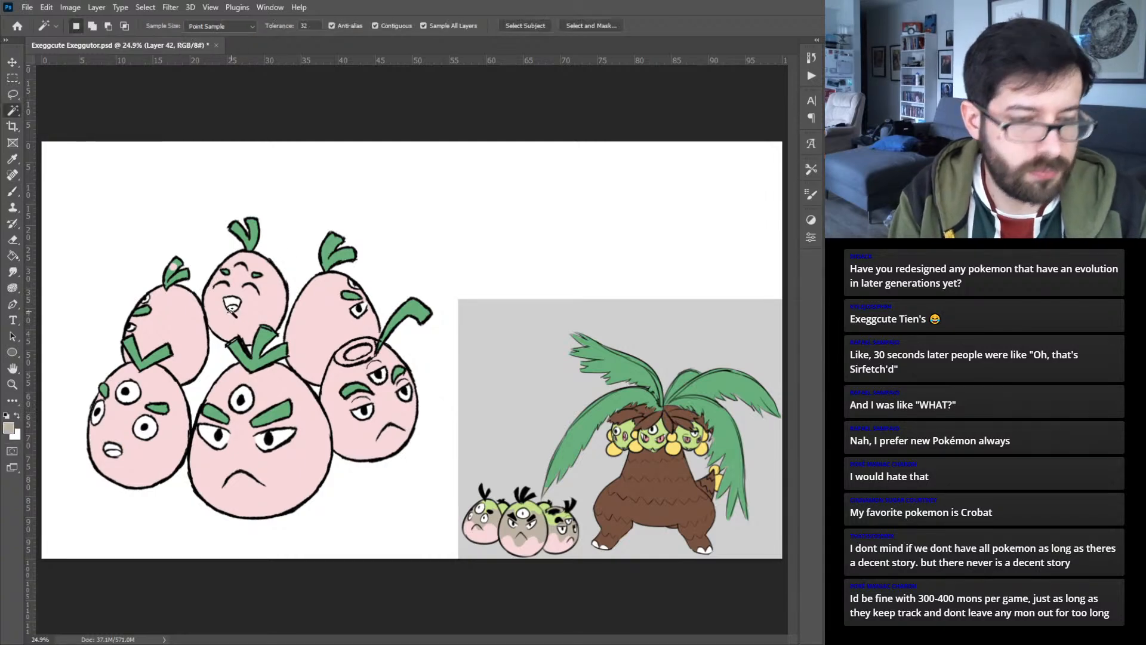
pyautogui.click(194, 321)
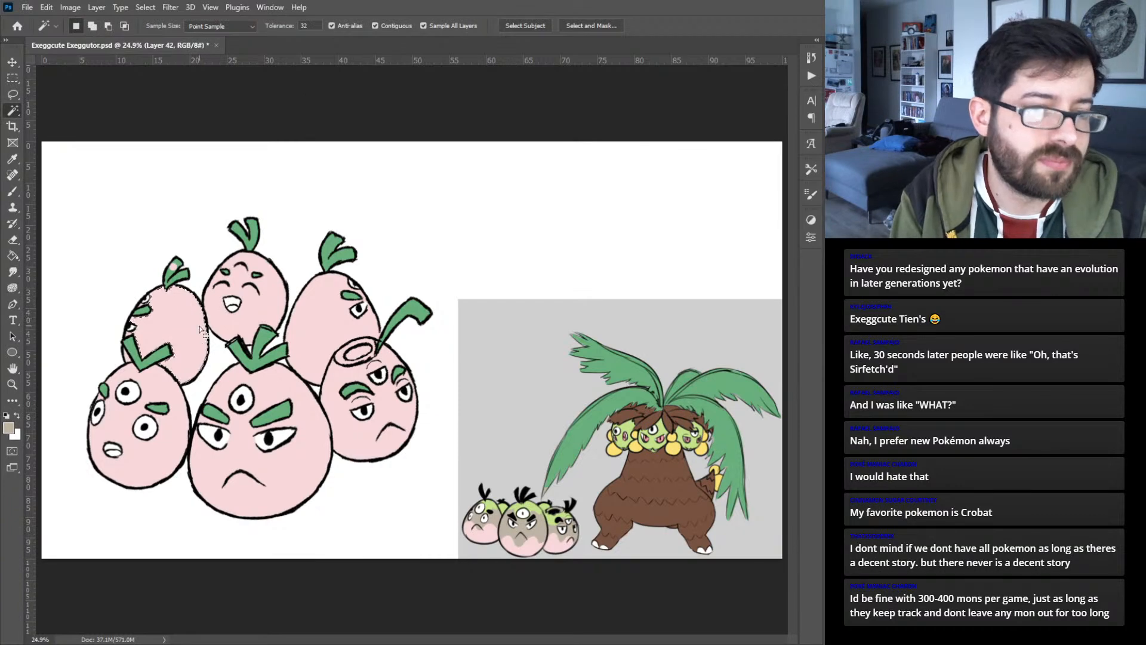
pyautogui.click(375, 25)
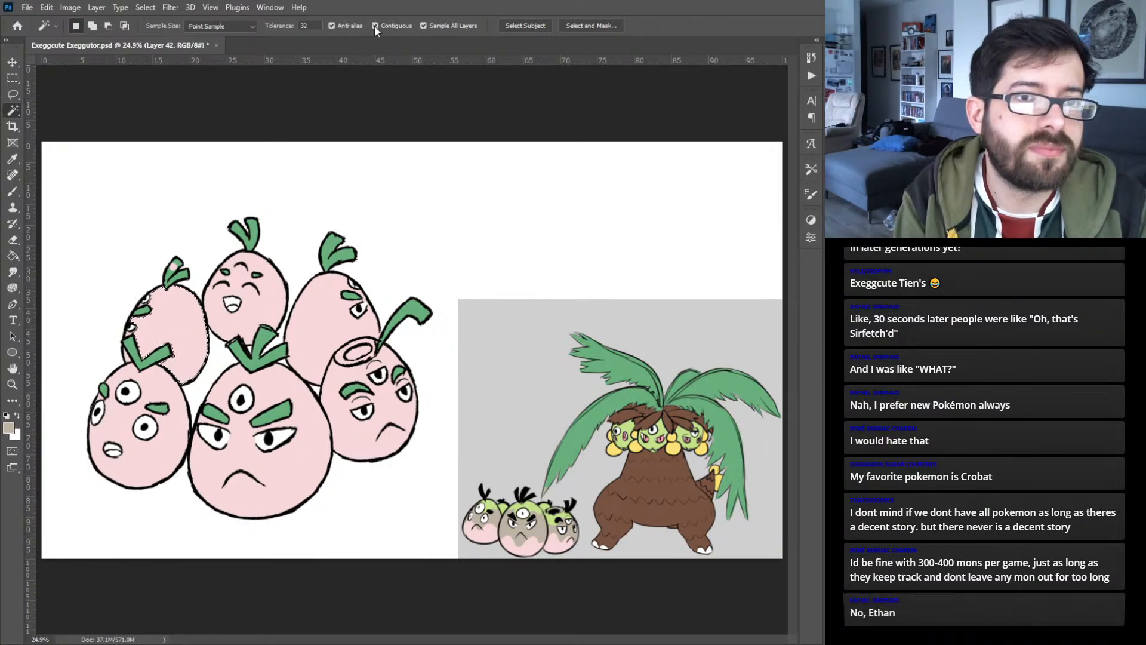
pyautogui.click(280, 318)
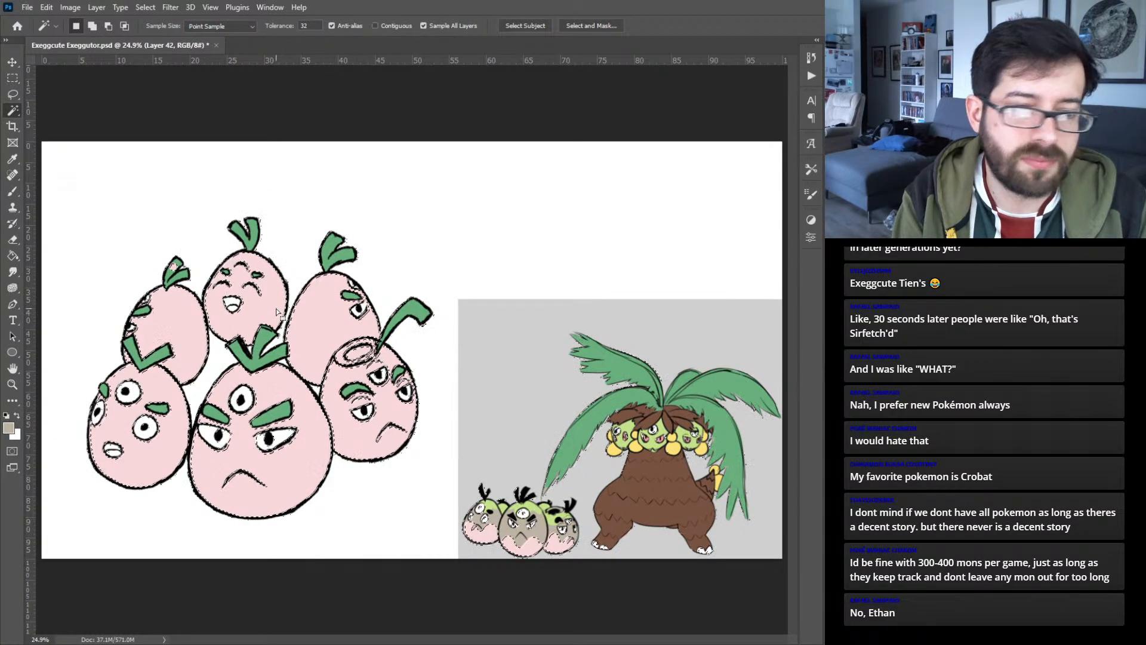
# - Paint a wavy beige band across the lower part of each of the three front eggs
pyautogui.press('b')
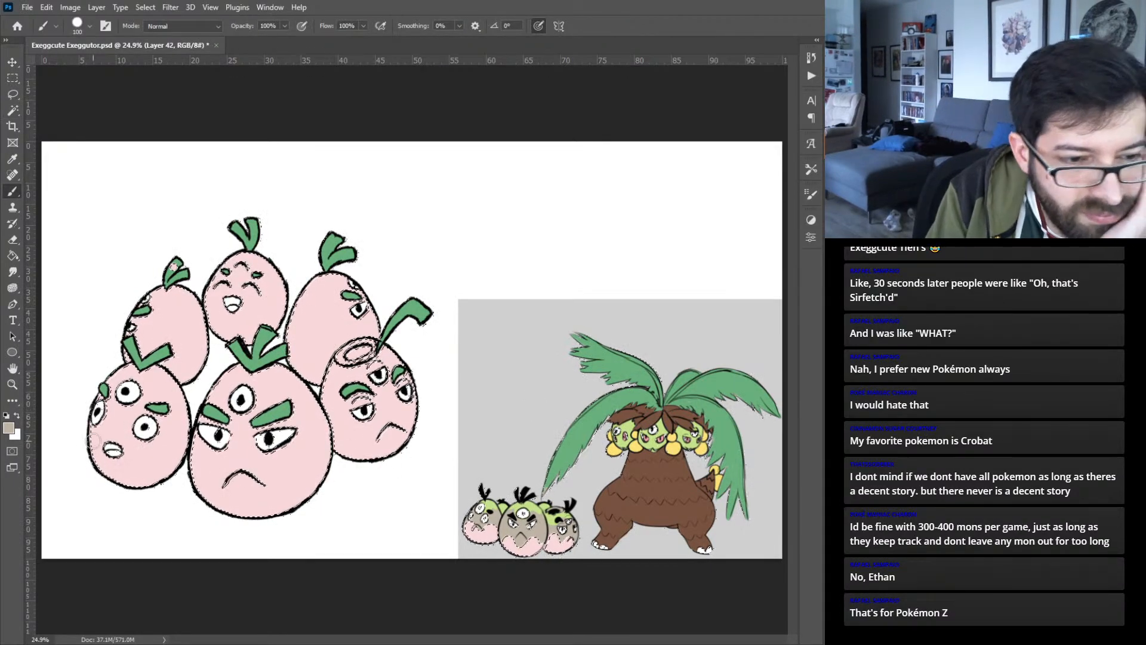
pyautogui.moveTo(90, 436)
pyautogui.mouseDown()
pyautogui.moveTo(130, 459)
pyautogui.moveTo(166, 445)
pyautogui.moveTo(200, 452)
pyautogui.moveTo(246, 485)
pyautogui.mouseUp()
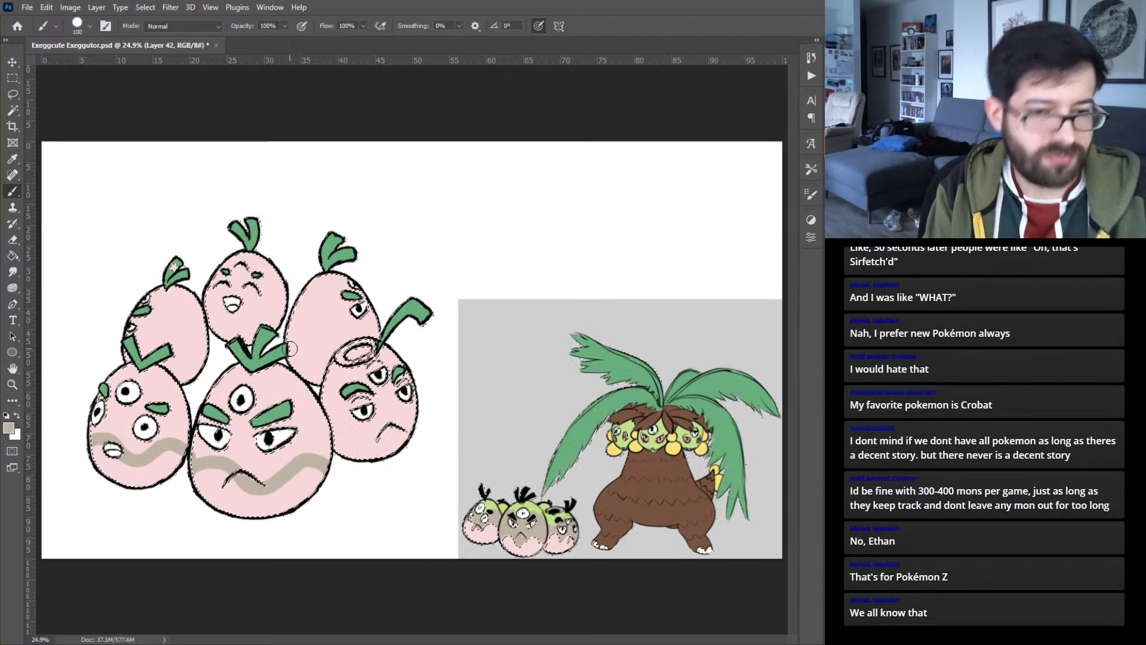
pyautogui.moveTo(196, 468); pyautogui.dragTo(207, 458)
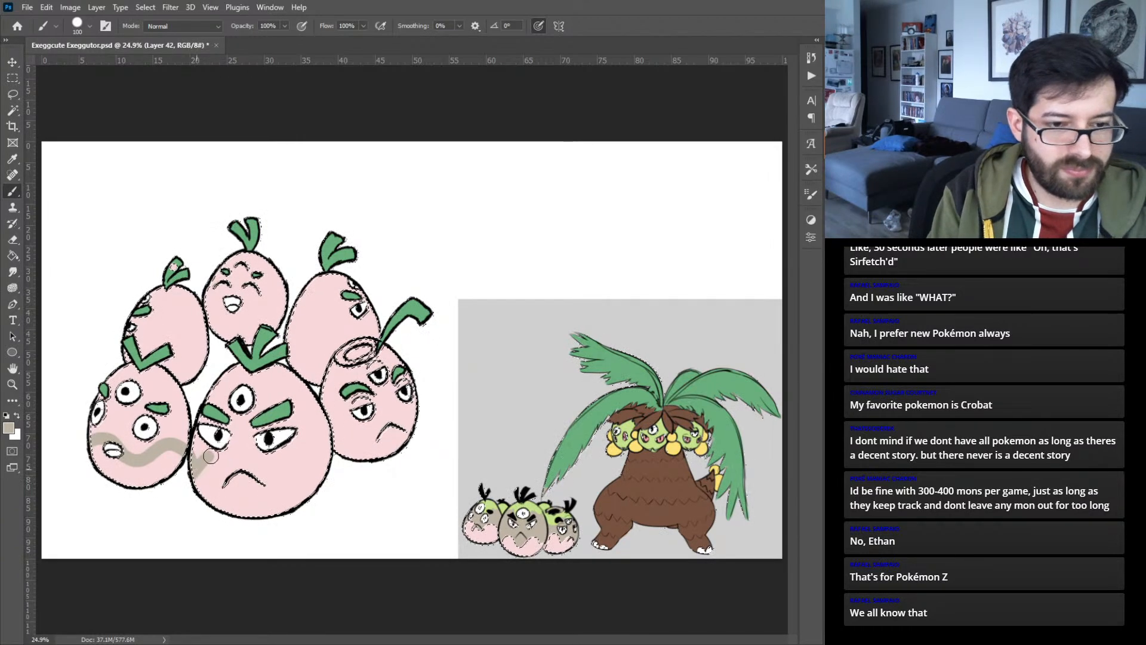
pyautogui.hotkey('ctrl', 'z')
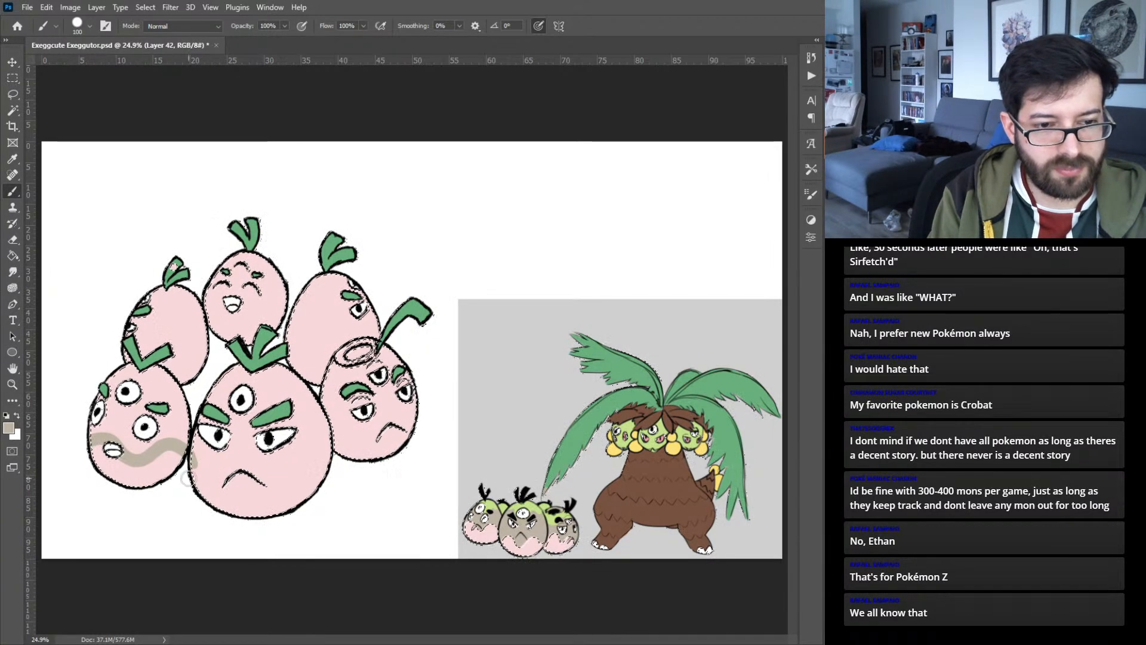
pyautogui.moveTo(260, 482); pyautogui.dragTo(327, 454)
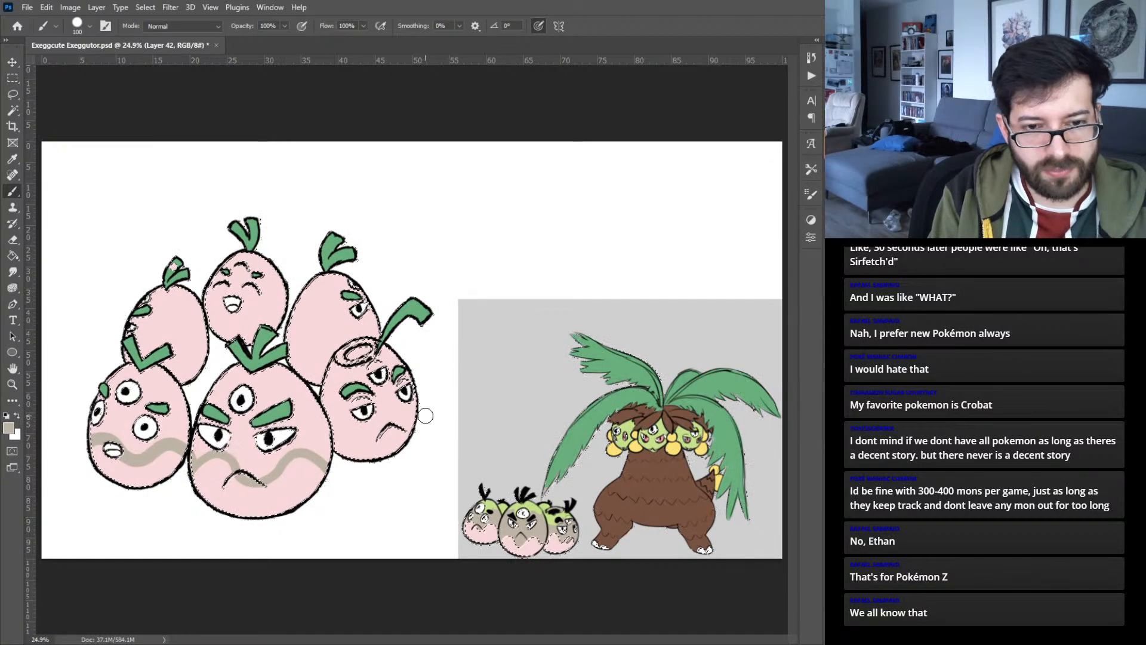
pyautogui.moveTo(418, 408)
pyautogui.mouseDown()
pyautogui.moveTo(385, 419)
pyautogui.moveTo(399, 414)
pyautogui.moveTo(370, 441)
pyautogui.mouseUp()
pyautogui.hotkey('ctrl', 'z')
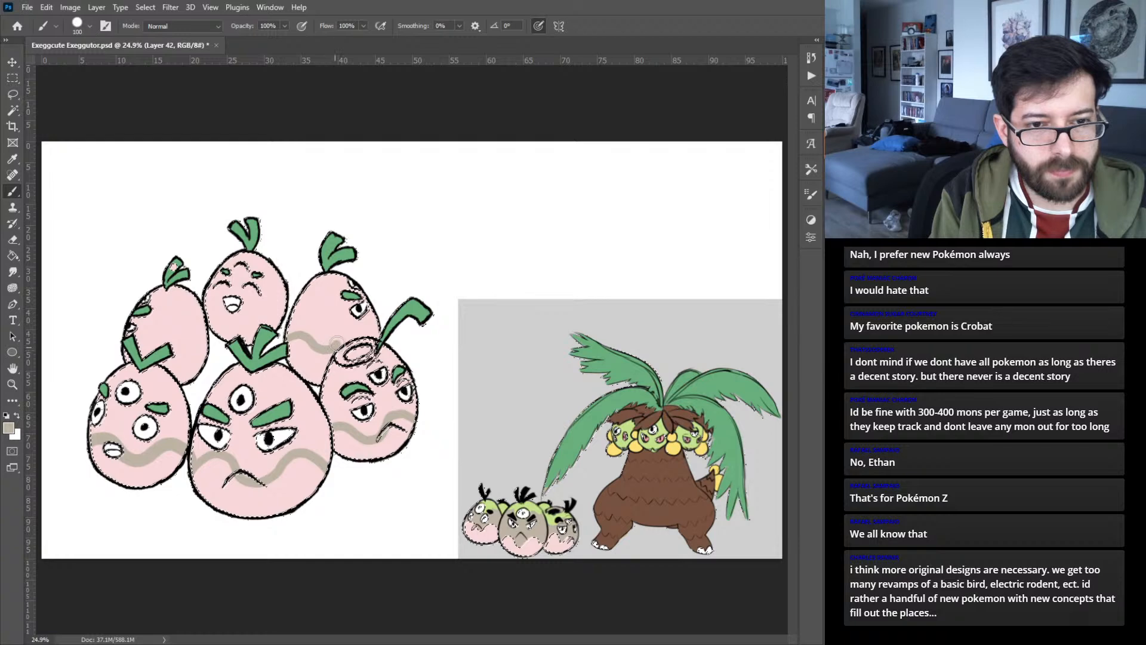
# - Paint a wavy beige band across the lower part of each of the three back eggs
pyautogui.moveTo(287, 333); pyautogui.dragTo(310, 331)
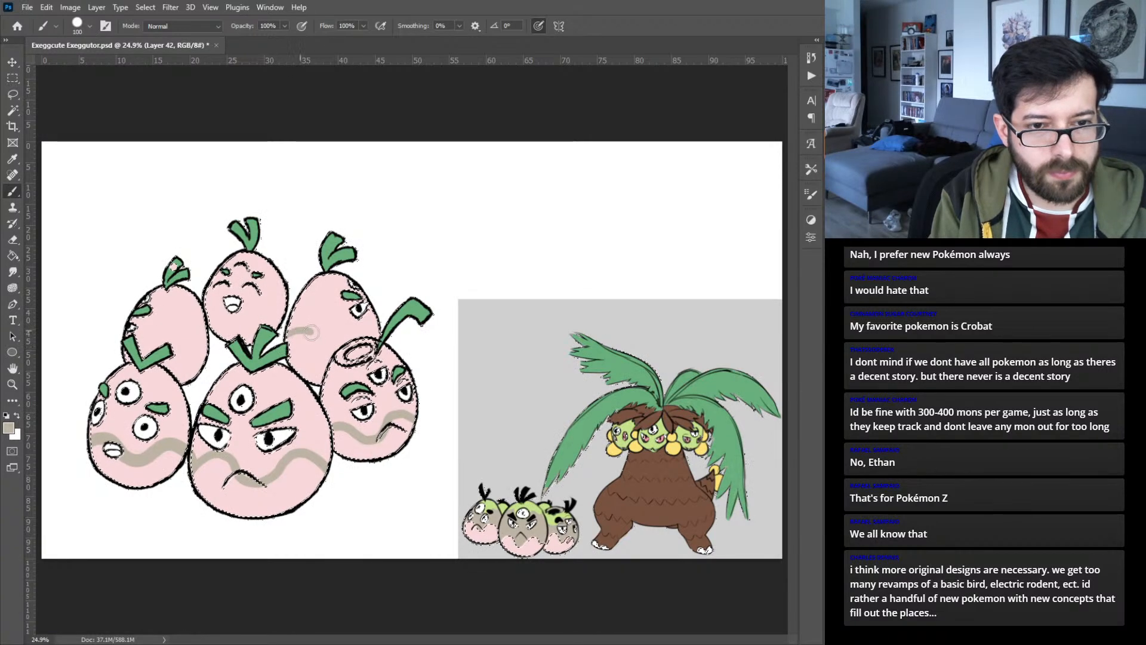
pyautogui.hotkey('ctrl', 'z')
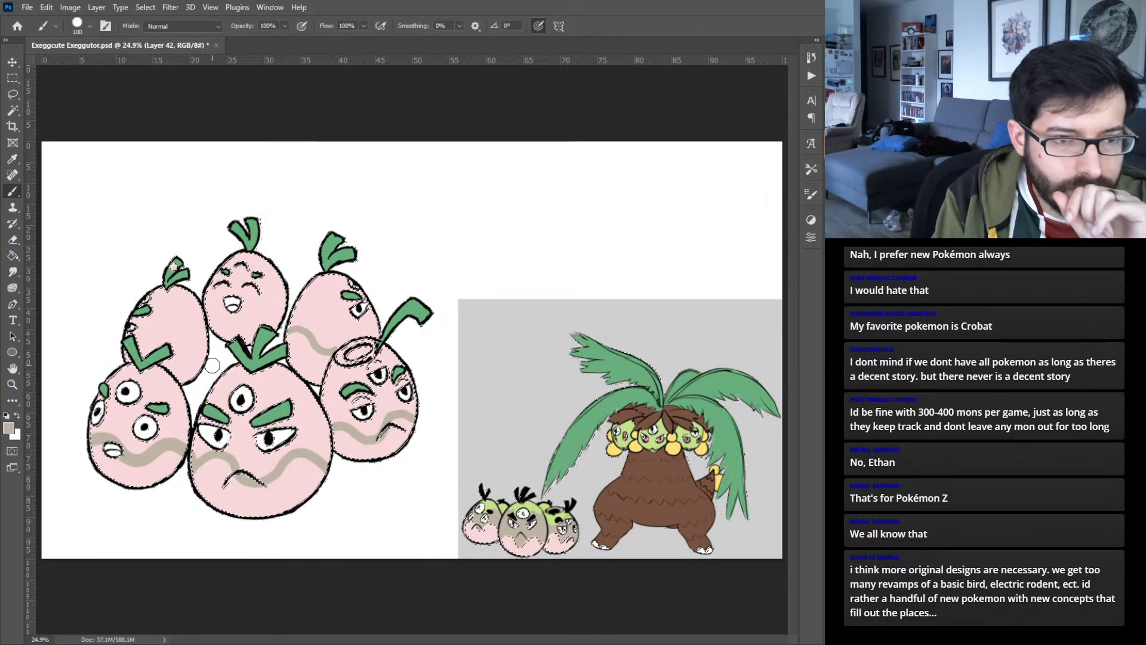
pyautogui.moveTo(186, 365); pyautogui.dragTo(150, 336)
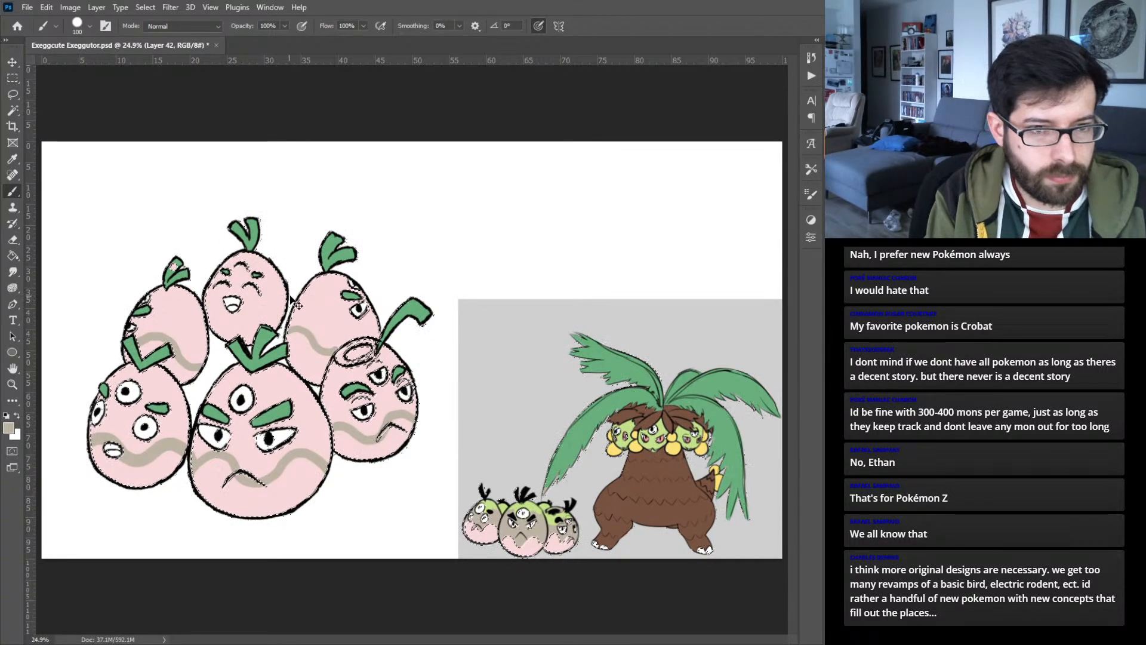
pyautogui.moveTo(288, 313); pyautogui.dragTo(239, 308)
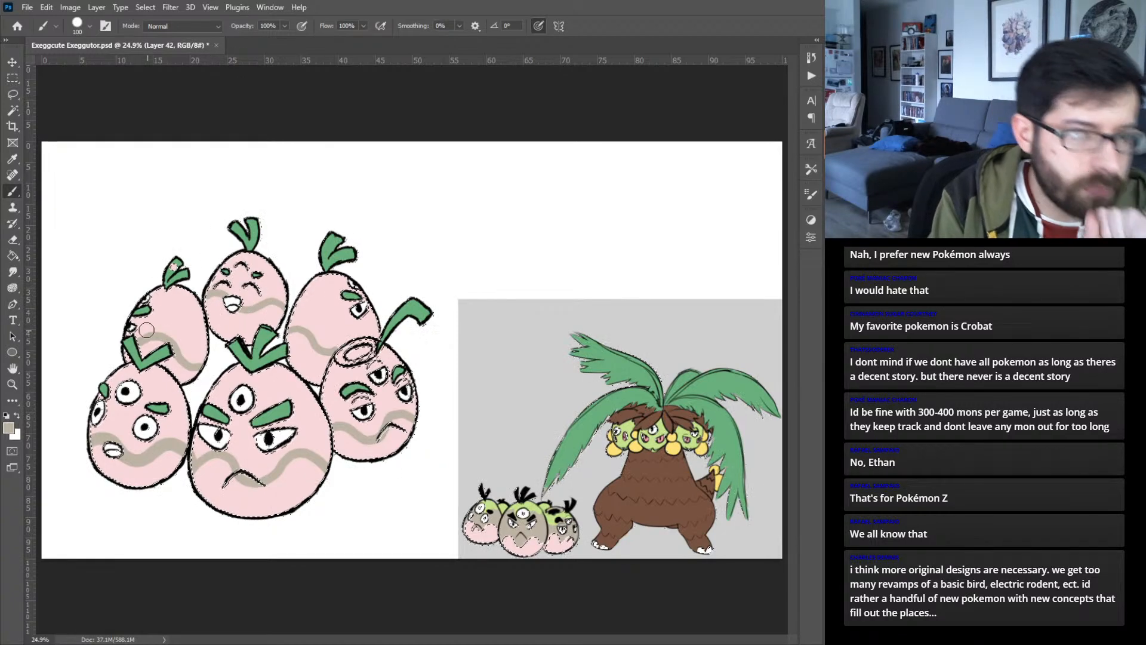
# - Fill the shells above the bands with beige on the three back eggs and front-left egg, and start on the front-center egg
pyautogui.moveTo(130, 332)
pyautogui.mouseDown()
pyautogui.moveTo(147, 329)
pyautogui.moveTo(128, 311)
pyautogui.moveTo(154, 316)
pyautogui.moveTo(152, 288)
pyautogui.moveTo(190, 297)
pyautogui.moveTo(201, 343)
pyautogui.moveTo(183, 352)
pyautogui.moveTo(156, 305)
pyautogui.moveTo(195, 332)
pyautogui.mouseUp()
pyautogui.moveTo(93, 433)
pyautogui.mouseDown()
pyautogui.moveTo(119, 433)
pyautogui.moveTo(135, 450)
pyautogui.moveTo(190, 439)
pyautogui.moveTo(182, 430)
pyautogui.mouseUp()
pyautogui.moveTo(87, 407)
pyautogui.mouseDown()
pyautogui.moveTo(186, 427)
pyautogui.moveTo(88, 388)
pyautogui.moveTo(117, 411)
pyautogui.moveTo(96, 388)
pyautogui.moveTo(183, 417)
pyautogui.moveTo(102, 383)
pyautogui.moveTo(159, 403)
pyautogui.moveTo(115, 384)
pyautogui.moveTo(149, 372)
pyautogui.moveTo(180, 403)
pyautogui.moveTo(152, 387)
pyautogui.mouseUp()
pyautogui.moveTo(200, 457)
pyautogui.mouseDown()
pyautogui.moveTo(195, 440)
pyautogui.moveTo(232, 443)
pyautogui.moveTo(257, 468)
pyautogui.moveTo(263, 449)
pyautogui.mouseUp()
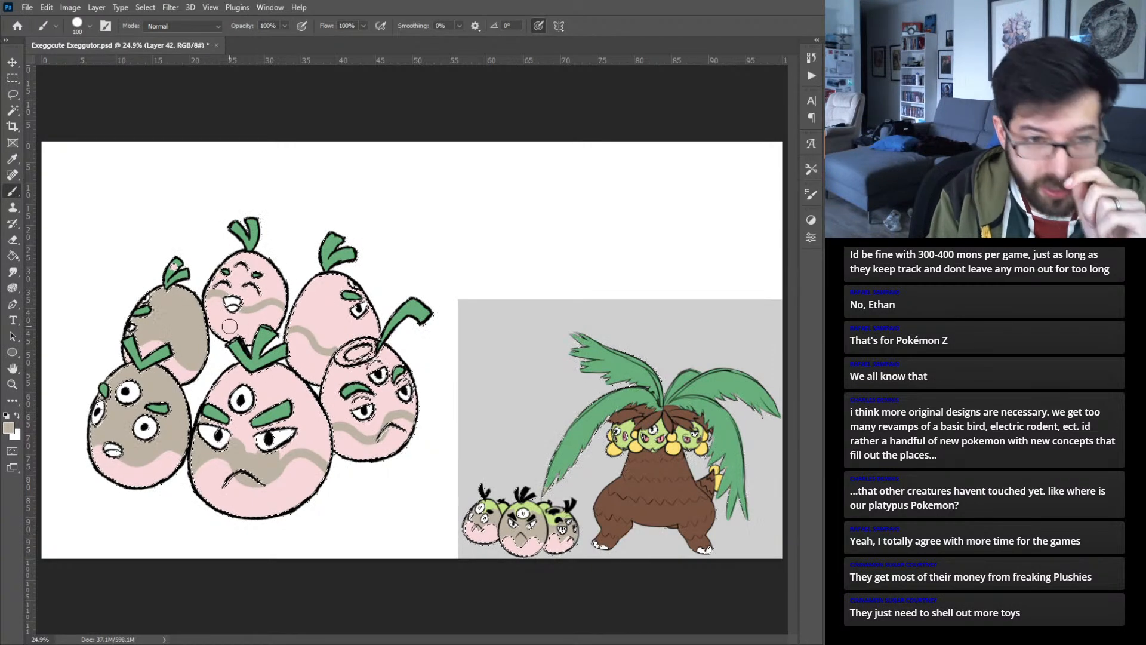
pyautogui.moveTo(209, 286)
pyautogui.mouseDown()
pyautogui.moveTo(235, 257)
pyautogui.moveTo(215, 286)
pyautogui.moveTo(269, 289)
pyautogui.moveTo(266, 298)
pyautogui.moveTo(281, 291)
pyautogui.moveTo(246, 281)
pyautogui.moveTo(278, 278)
pyautogui.mouseUp()
pyautogui.moveTo(291, 330)
pyautogui.mouseDown()
pyautogui.moveTo(332, 345)
pyautogui.moveTo(379, 329)
pyautogui.moveTo(330, 332)
pyautogui.moveTo(297, 312)
pyautogui.moveTo(316, 272)
pyautogui.moveTo(317, 322)
pyautogui.moveTo(322, 262)
pyautogui.moveTo(355, 319)
pyautogui.moveTo(373, 304)
pyautogui.mouseUp()
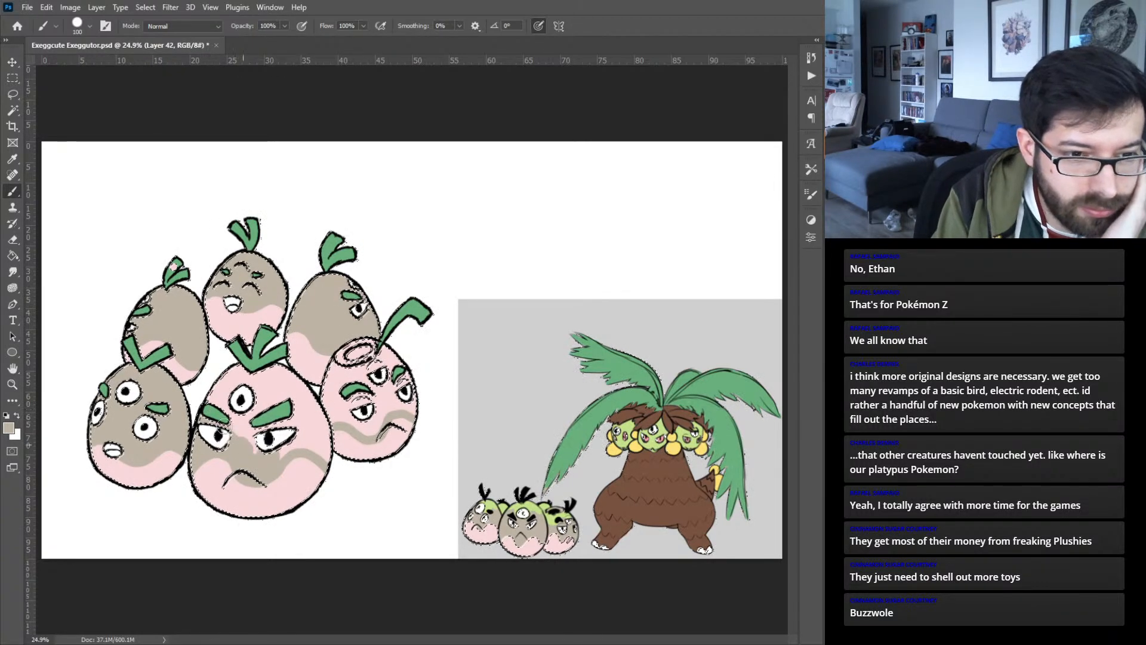
# - Fill the rest of the front-center egg and the front-right egg with beige above their bands and clear the selection
pyautogui.moveTo(254, 451); pyautogui.dragTo(285, 449)
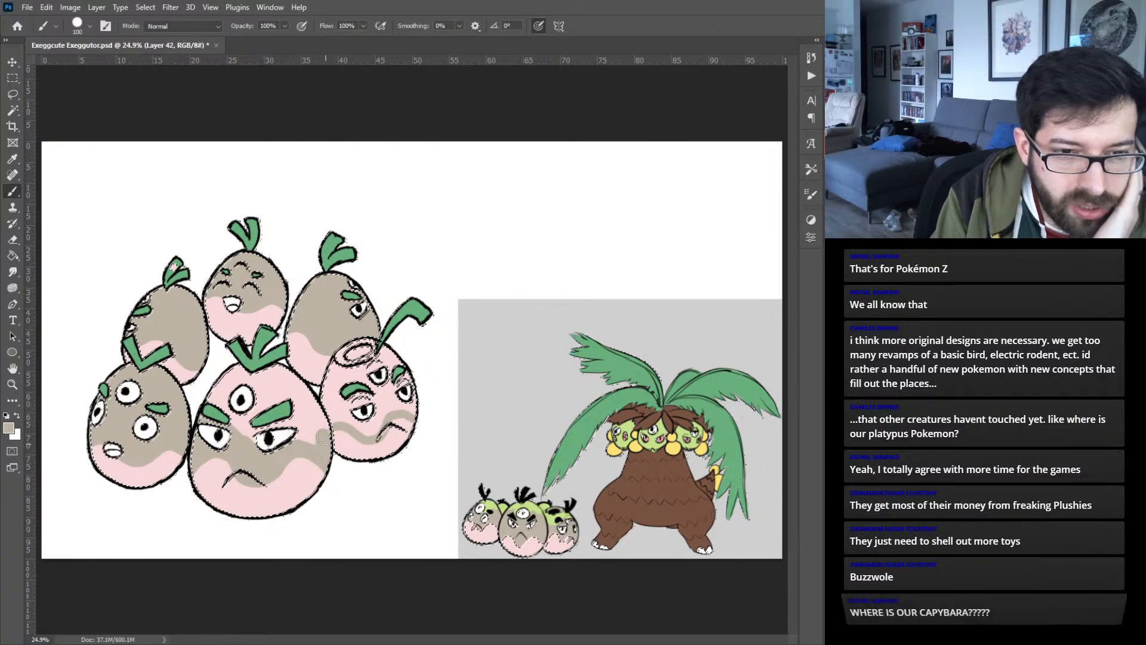
pyautogui.moveTo(316, 416); pyautogui.dragTo(309, 431)
pyautogui.moveTo(236, 425)
pyautogui.mouseDown()
pyautogui.moveTo(216, 406)
pyautogui.moveTo(249, 429)
pyautogui.moveTo(313, 442)
pyautogui.moveTo(204, 383)
pyautogui.moveTo(282, 439)
pyautogui.moveTo(220, 379)
pyautogui.moveTo(300, 437)
pyautogui.moveTo(229, 367)
pyautogui.mouseUp()
pyautogui.moveTo(301, 423)
pyautogui.mouseDown()
pyautogui.moveTo(255, 372)
pyautogui.moveTo(318, 425)
pyautogui.mouseUp()
pyautogui.moveTo(264, 368)
pyautogui.mouseDown()
pyautogui.moveTo(328, 399)
pyautogui.moveTo(333, 378)
pyautogui.mouseUp()
pyautogui.moveTo(332, 420)
pyautogui.mouseDown()
pyautogui.moveTo(368, 432)
pyautogui.moveTo(387, 406)
pyautogui.moveTo(381, 414)
pyautogui.moveTo(407, 406)
pyautogui.moveTo(332, 405)
pyautogui.moveTo(363, 341)
pyautogui.moveTo(348, 383)
pyautogui.moveTo(383, 349)
pyautogui.moveTo(391, 382)
pyautogui.moveTo(419, 406)
pyautogui.mouseUp()
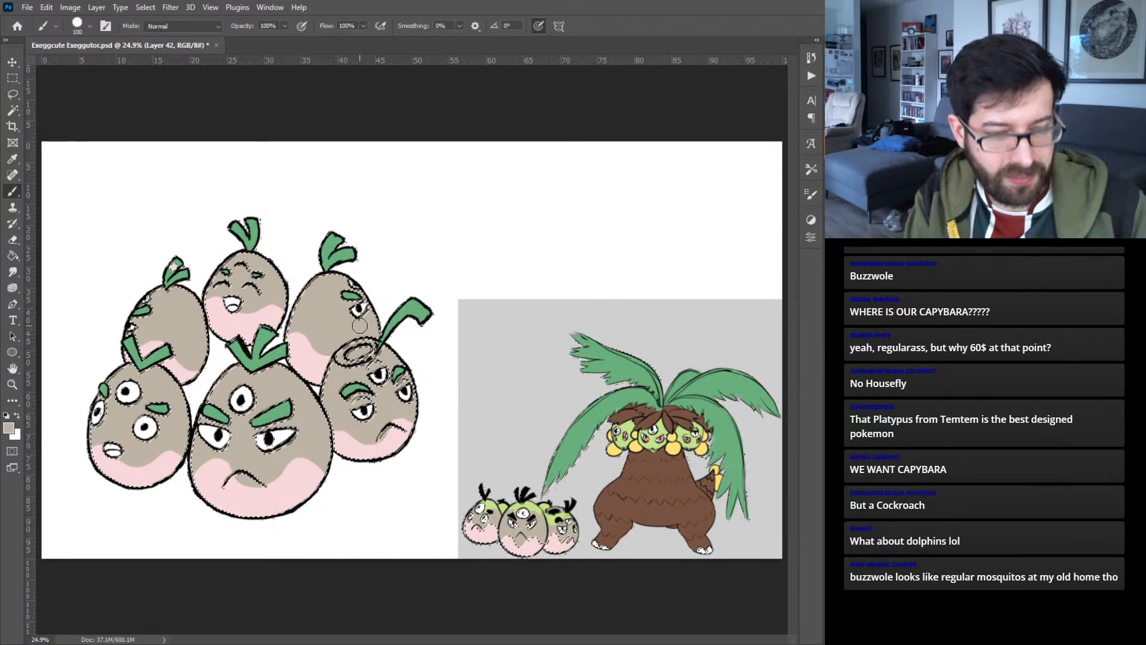
pyautogui.hotkey('ctrl', 'd')
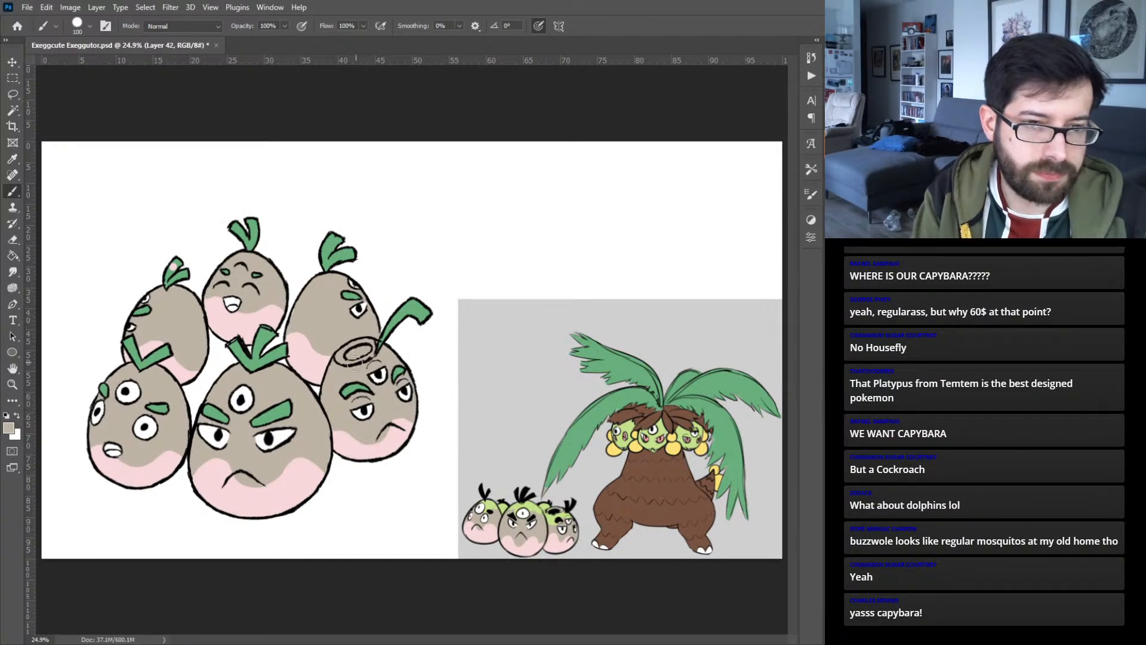
# - Select all the beige areas with the Magic Wand and sample the light green from the reference Exeggcute
pyautogui.press('w')
pyautogui.click(291, 397)
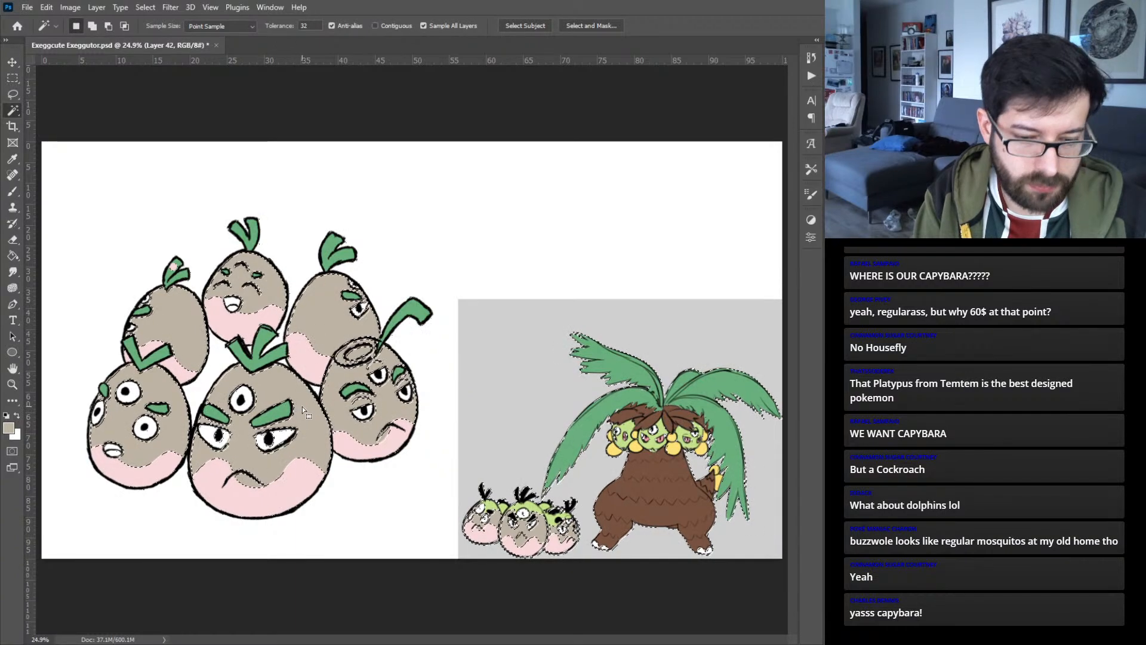
pyautogui.press('b')
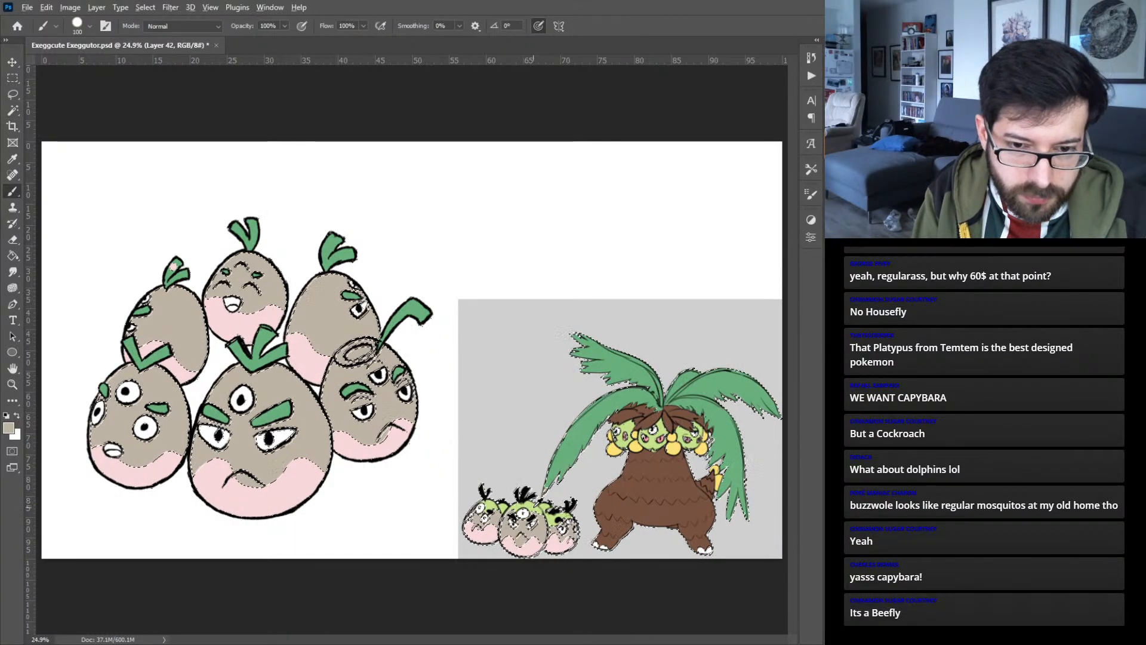
pyautogui.keyDown('alt'); pyautogui.click(535, 506); pyautogui.keyUp('alt')
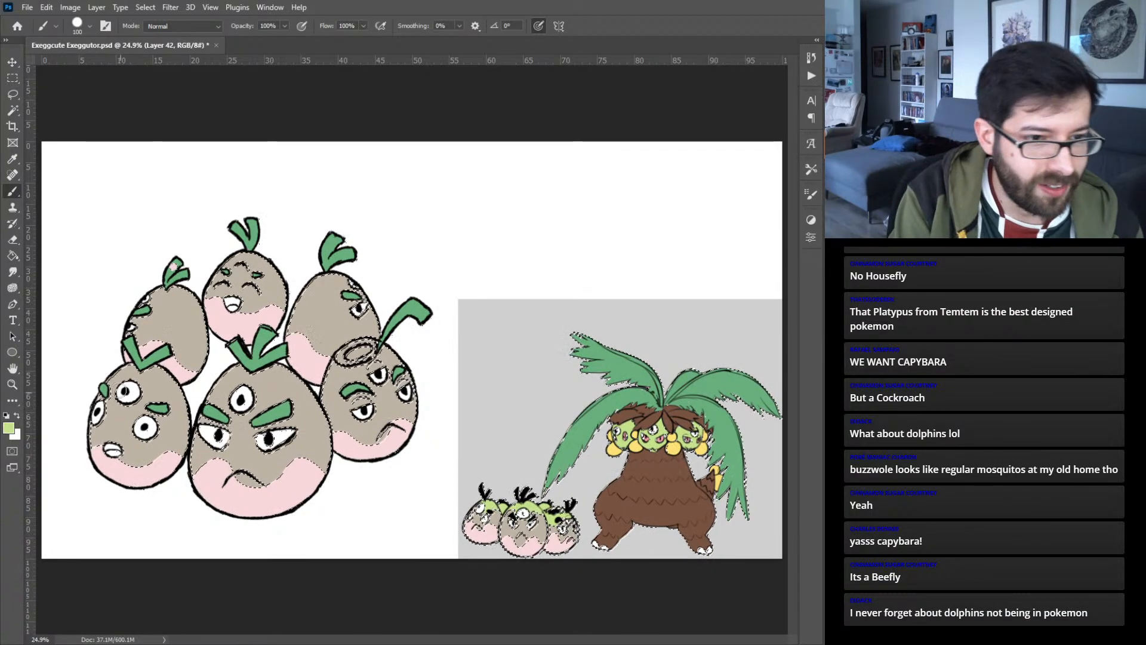
# - Paint wavy light green bands across the upper part of all six eggs and fill the tops above them, except the front-right egg's
pyautogui.moveTo(112, 385); pyautogui.dragTo(127, 395)
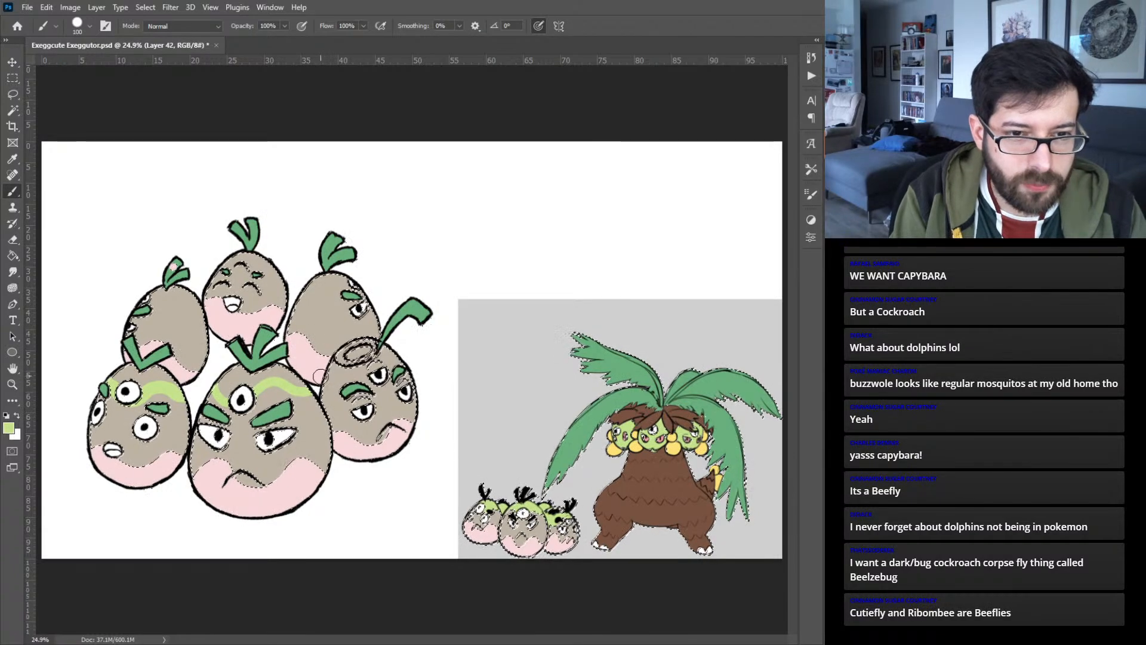
pyautogui.moveTo(321, 373)
pyautogui.mouseDown()
pyautogui.moveTo(349, 385)
pyautogui.moveTo(387, 366)
pyautogui.mouseUp()
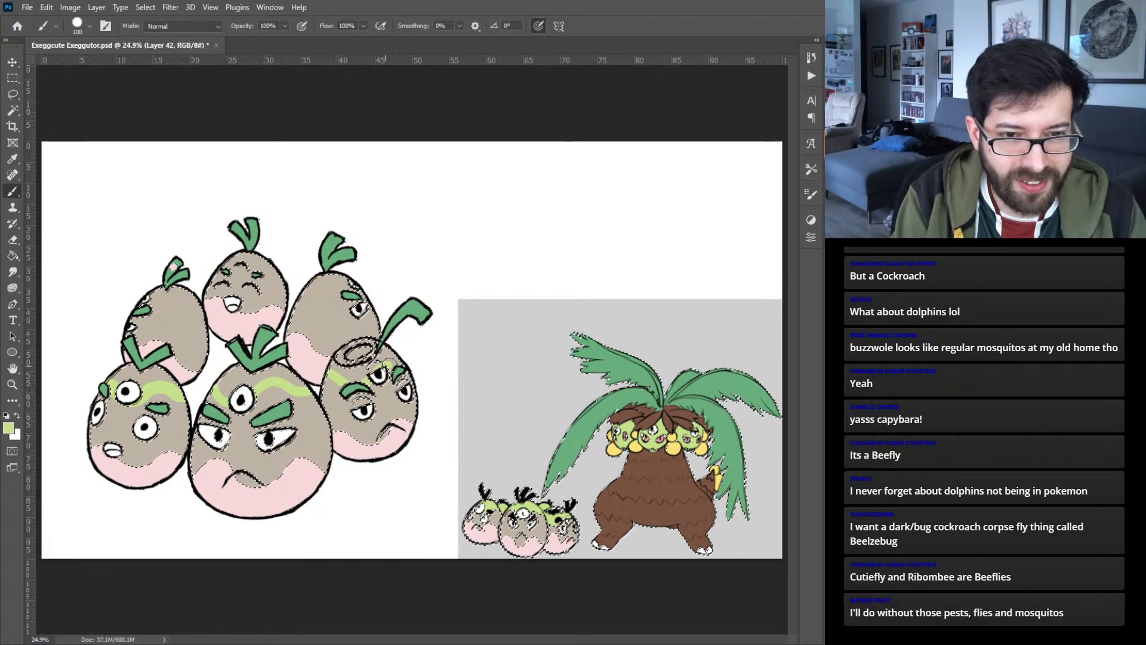
pyautogui.hotkey('ctrl', 'z')
pyautogui.moveTo(319, 375); pyautogui.dragTo(347, 379)
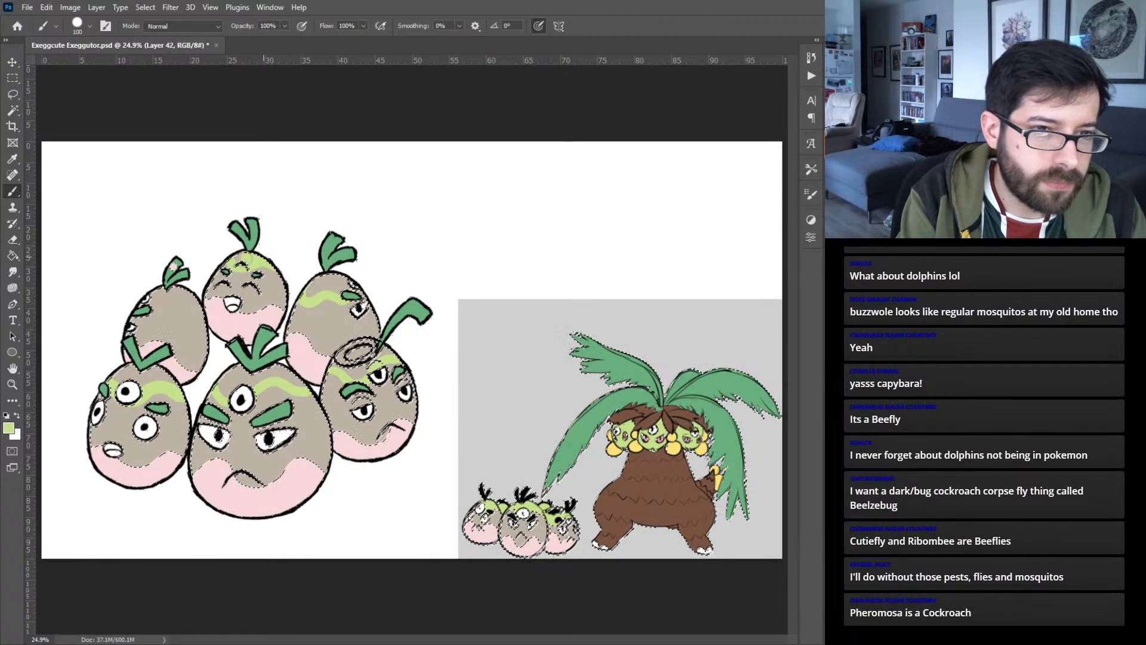
pyautogui.moveTo(145, 294); pyautogui.dragTo(176, 293)
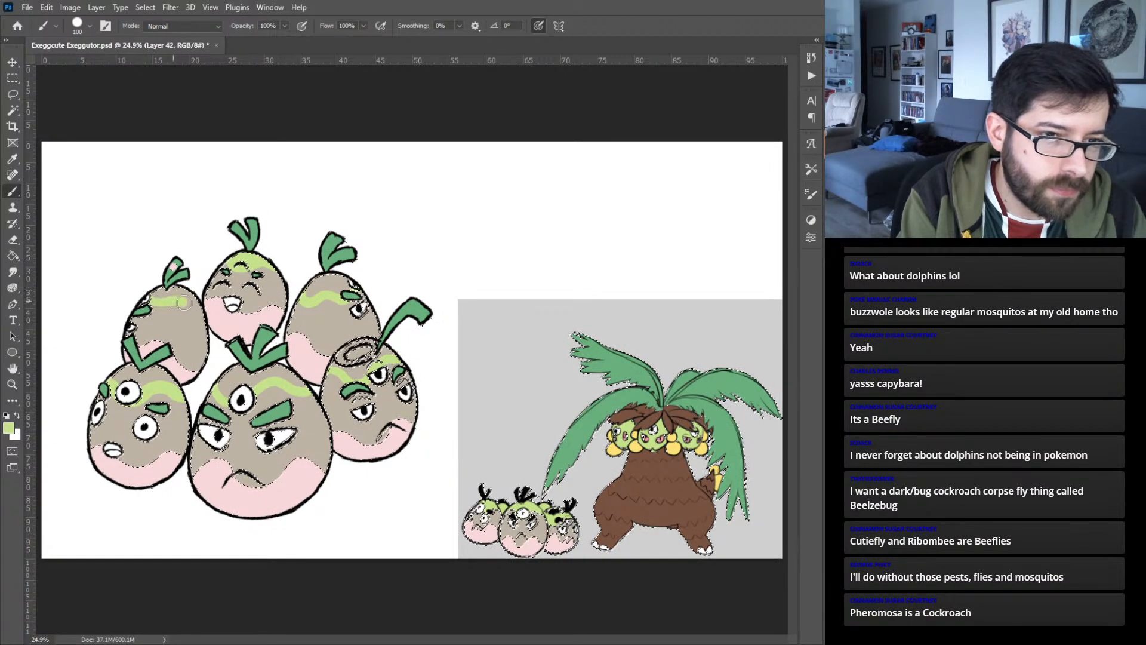
pyautogui.hotkey('ctrl', 'z')
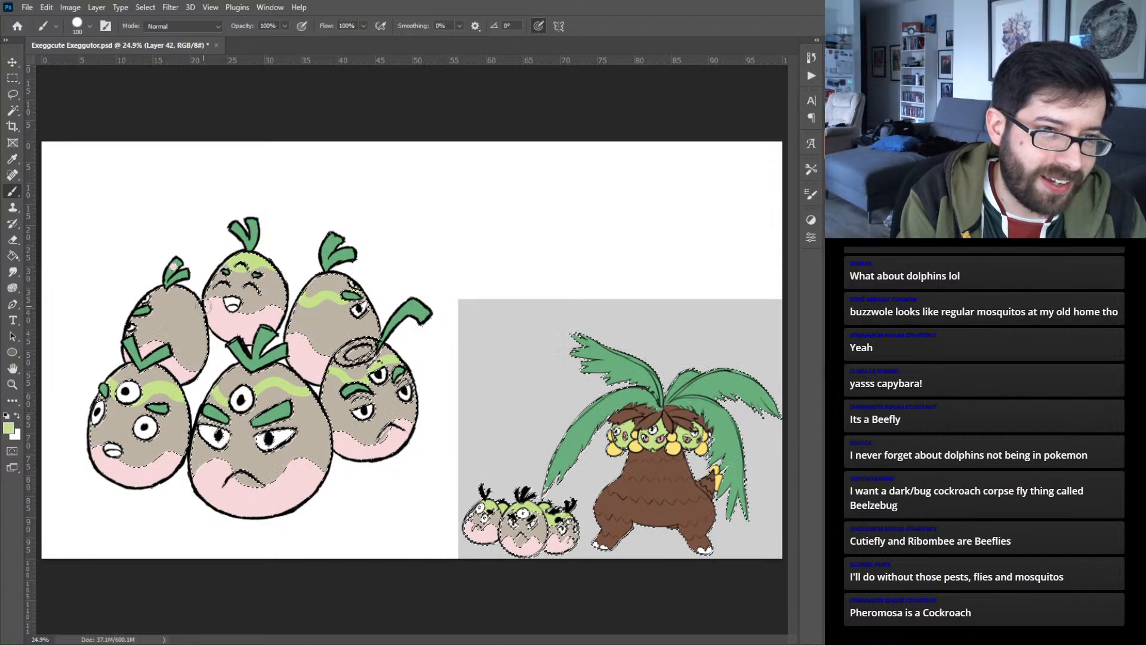
pyautogui.moveTo(160, 307); pyautogui.dragTo(189, 307)
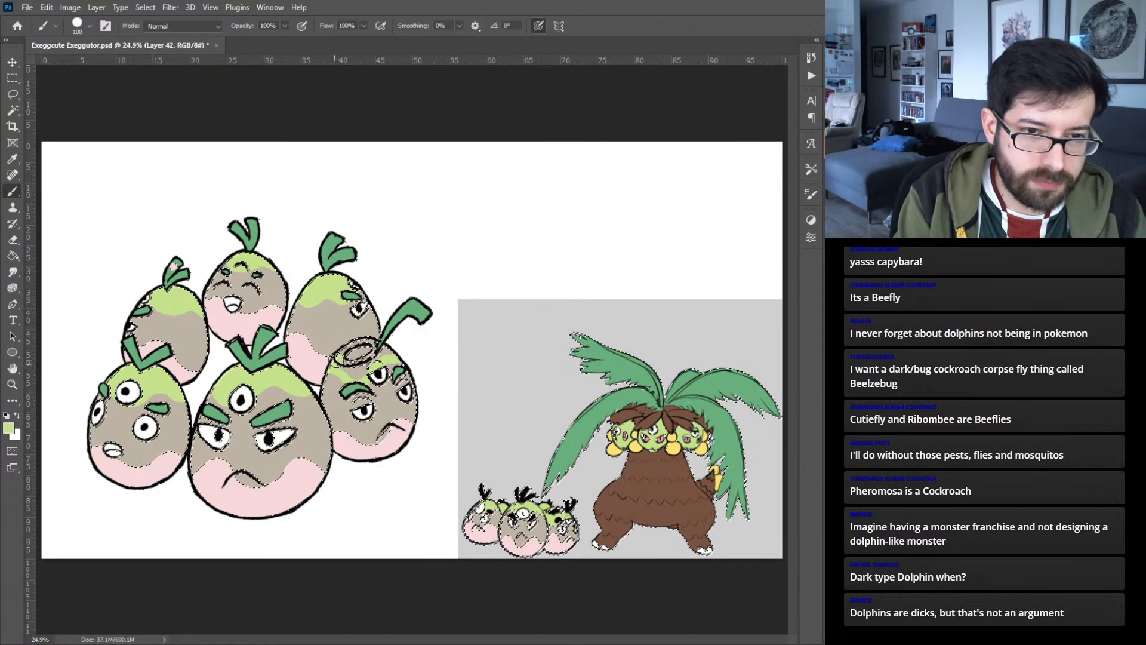
# - Reduce the brush to 50, fill the front-right egg's top with light green around its hole, and clear the selection
pyautogui.hotkey('ctrl', '+')
pyautogui.hotkey('ctrl', '+')
pyautogui.hotkey('ctrl', '+')
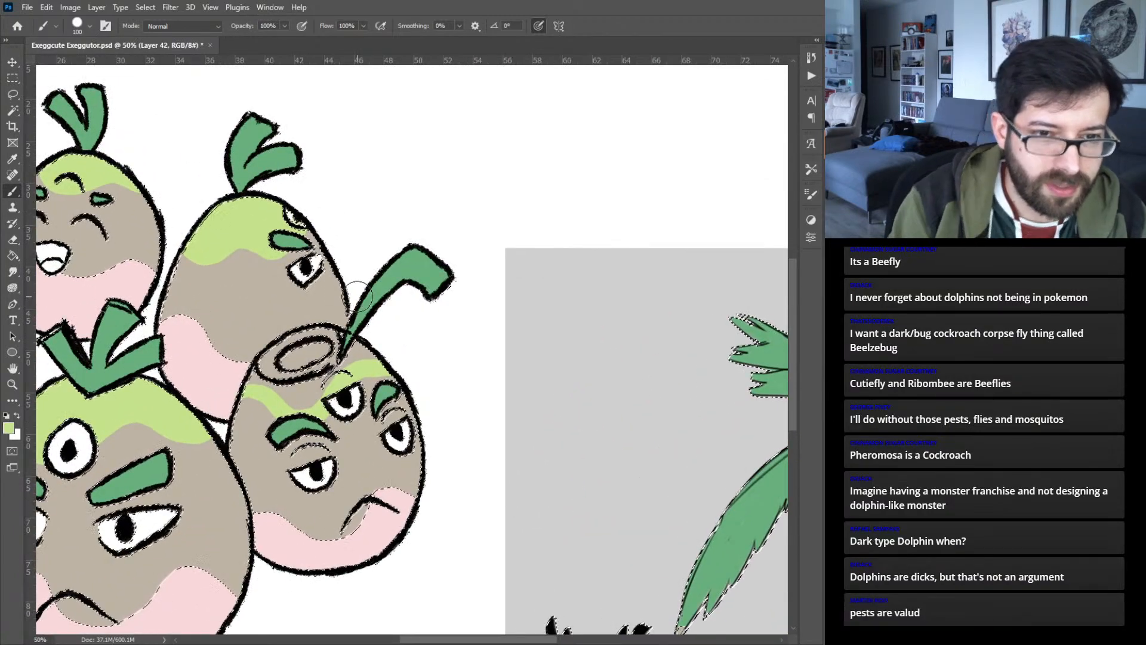
pyautogui.press('[')
pyautogui.press('[')
pyautogui.press('[')
pyautogui.press('[')
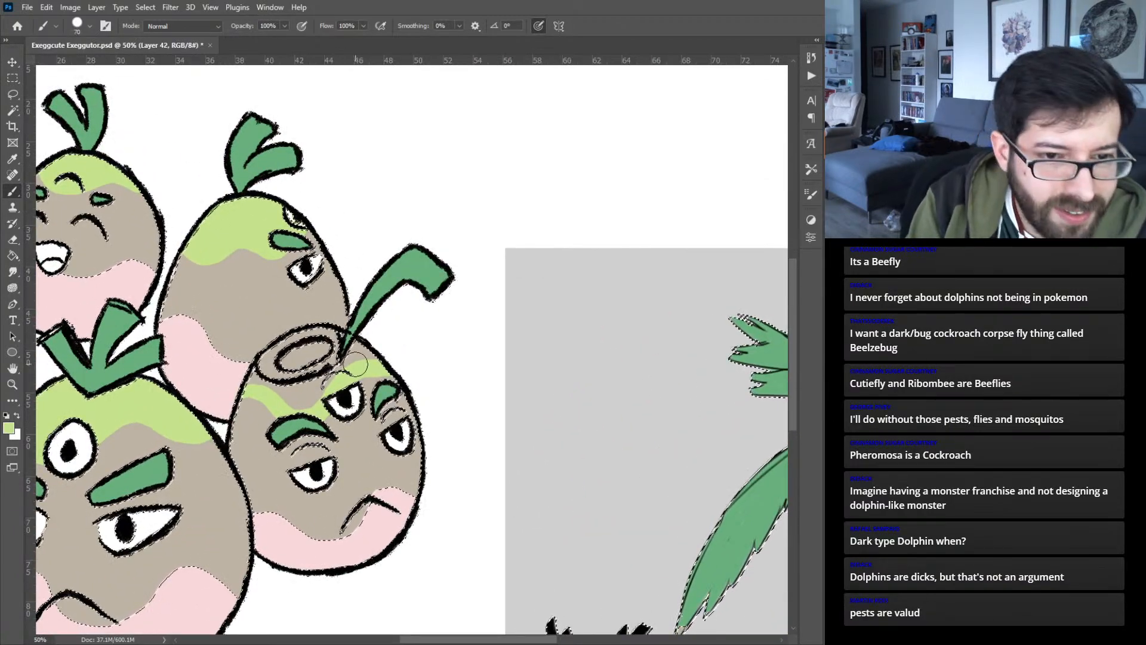
pyautogui.press('[')
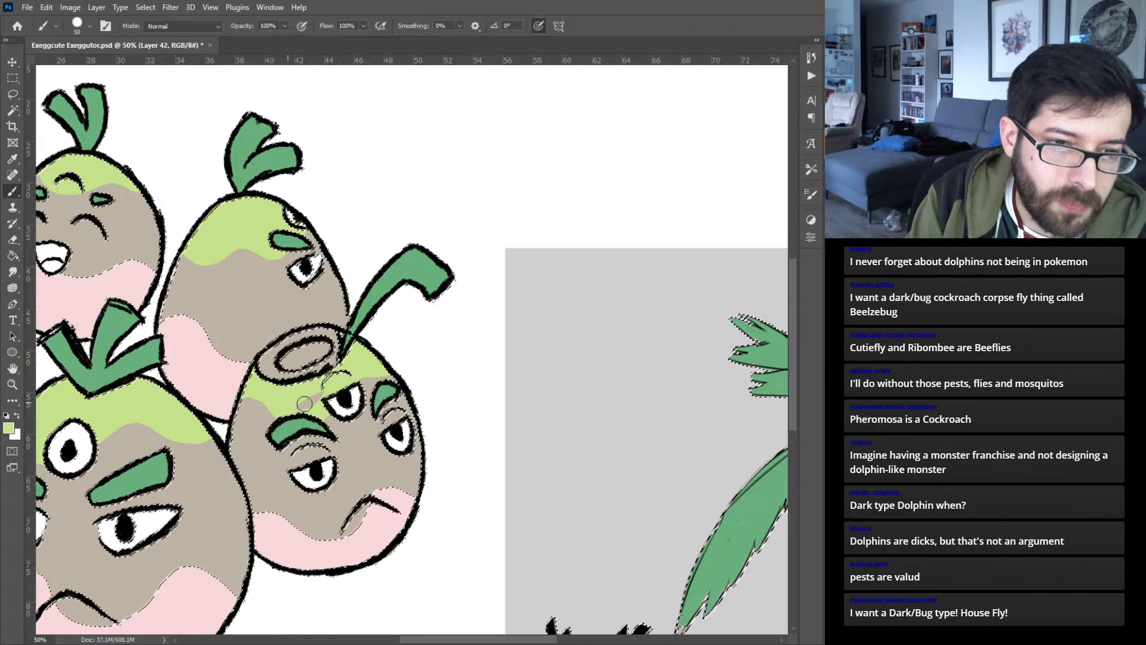
pyautogui.hotkey('ctrl', 'd')
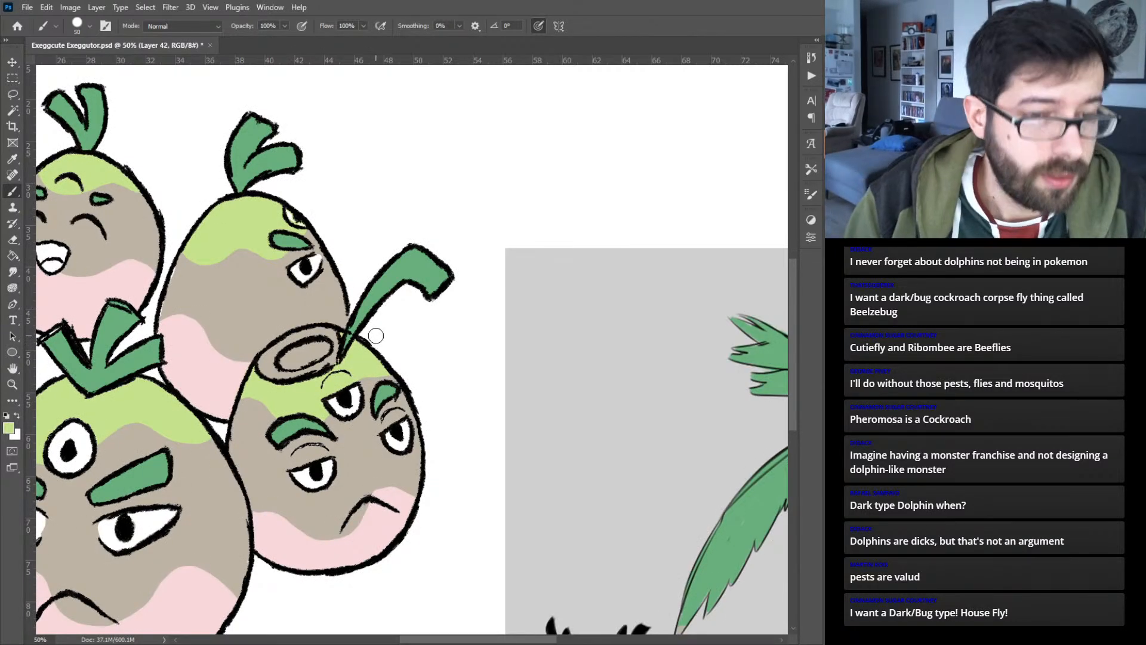
# - Reset the foreground color to black and fill the inner oval of the hole on the front-right egg
pyautogui.hotkey('ctrl', '0')
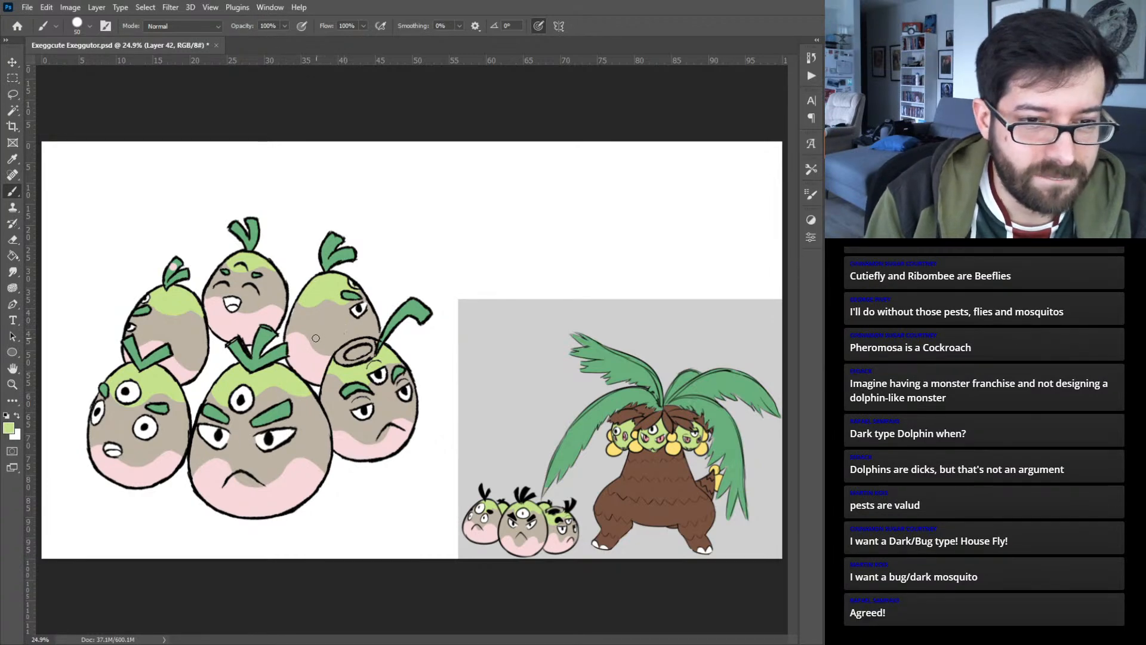
pyautogui.hotkey('ctrl', '+')
pyautogui.hotkey('ctrl', '+')
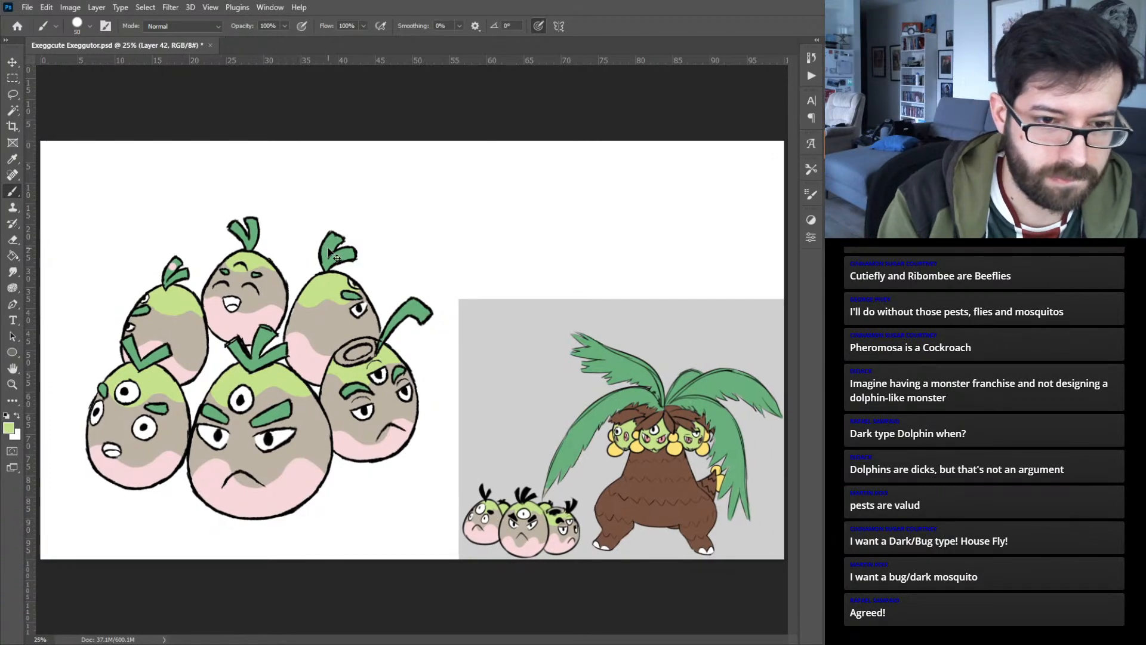
pyautogui.hotkey('ctrl', '+')
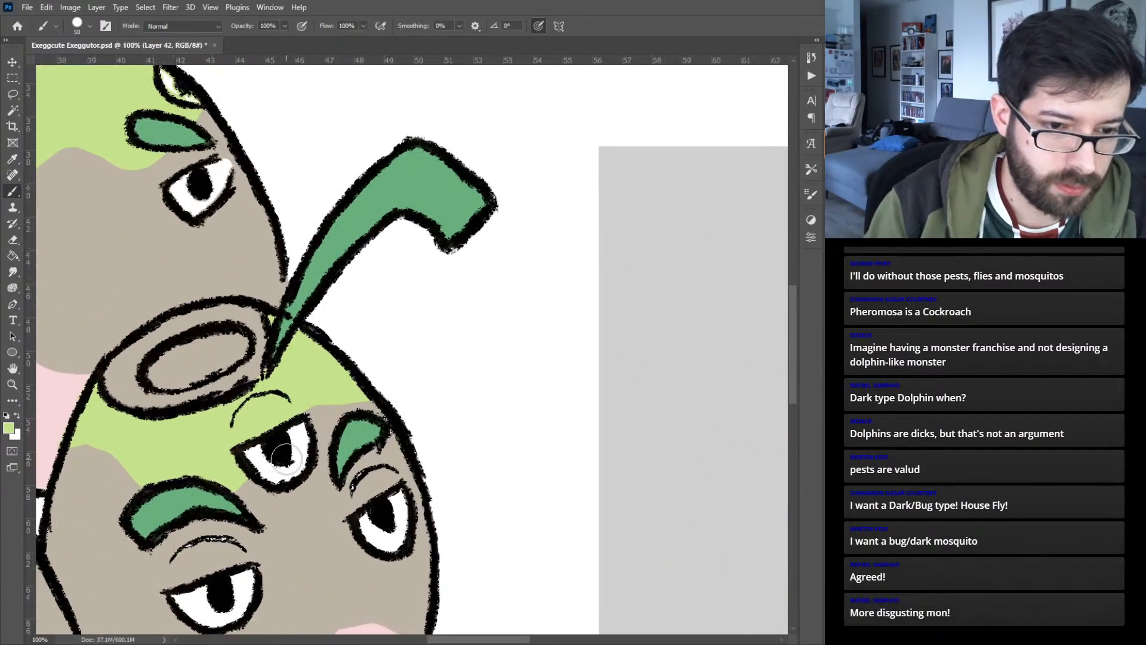
pyautogui.press('d')
pyautogui.moveTo(175, 349)
pyautogui.mouseDown()
pyautogui.moveTo(161, 375)
pyautogui.moveTo(198, 357)
pyautogui.moveTo(199, 370)
pyautogui.moveTo(180, 364)
pyautogui.moveTo(212, 340)
pyautogui.moveTo(239, 341)
pyautogui.moveTo(206, 366)
pyautogui.moveTo(230, 351)
pyautogui.moveTo(186, 350)
pyautogui.mouseUp()
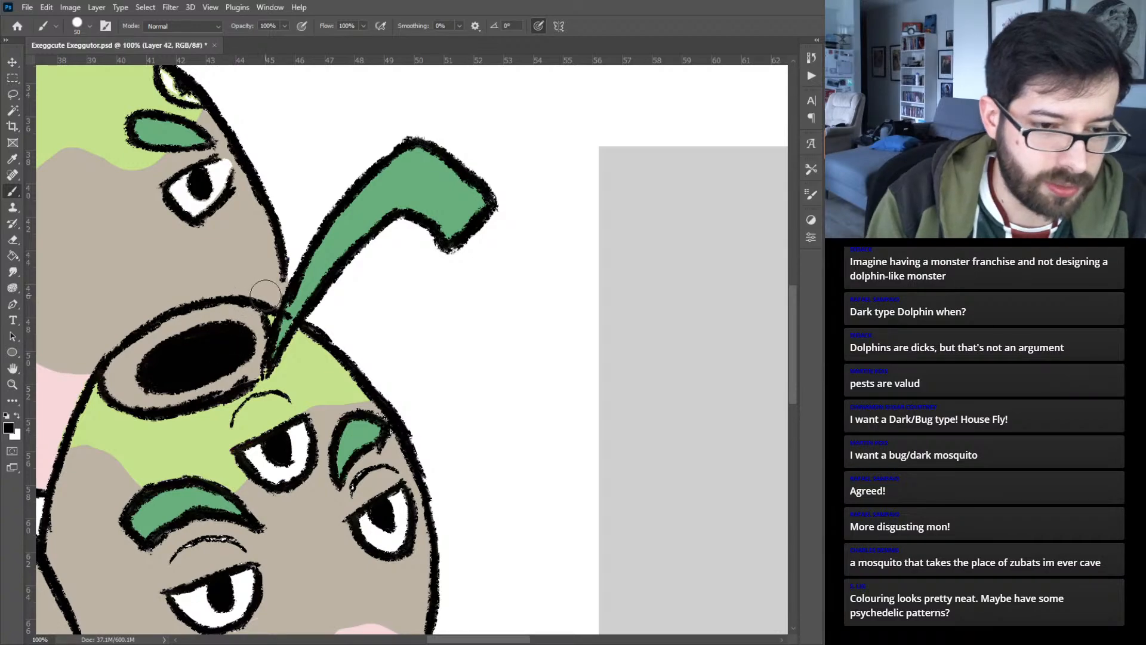
# - Sample the shell's beige, reduce the brush to 25, and cover the stray pink speck above the front-center egg's left eye
pyautogui.moveTo(202, 445); pyautogui.dragTo(455, 283)
pyautogui.moveTo(237, 374)
pyautogui.mouseDown()
pyautogui.moveTo(504, 287)
pyautogui.moveTo(277, 332)
pyautogui.moveTo(529, 365)
pyautogui.mouseUp()
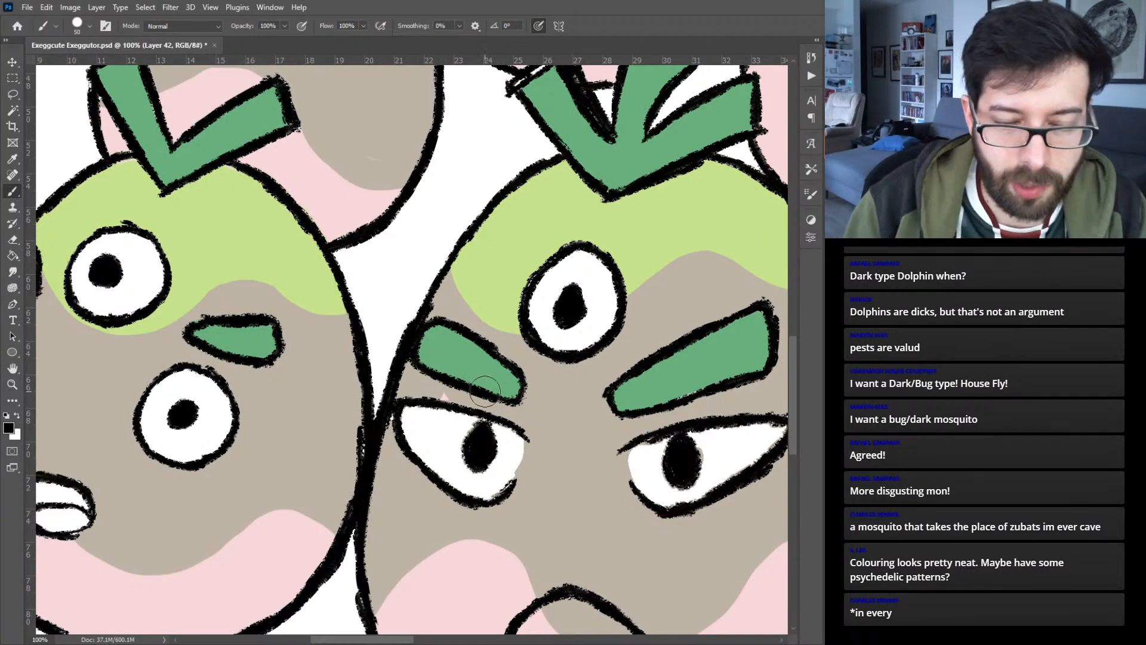
pyautogui.keyDown('alt'); pyautogui.click(581, 416); pyautogui.keyUp('alt')
pyautogui.press('[')
pyautogui.press('[')
pyautogui.press('[')
pyautogui.press('[')
pyautogui.press('[')
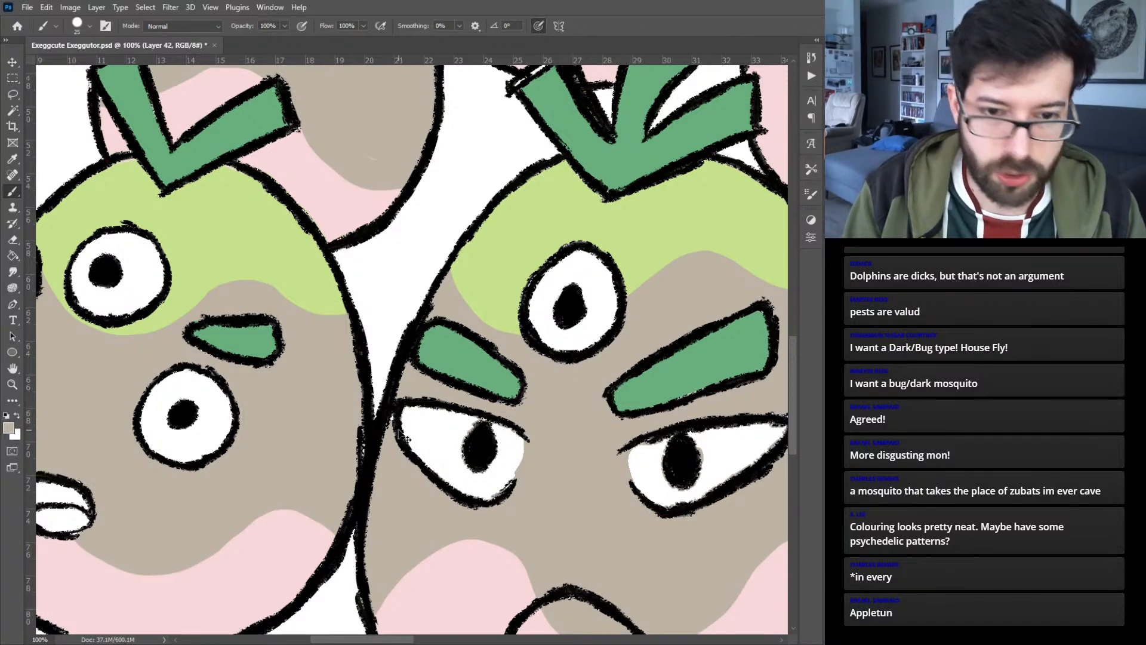
pyautogui.moveTo(250, 379); pyautogui.dragTo(503, 334)
pyautogui.press('i')
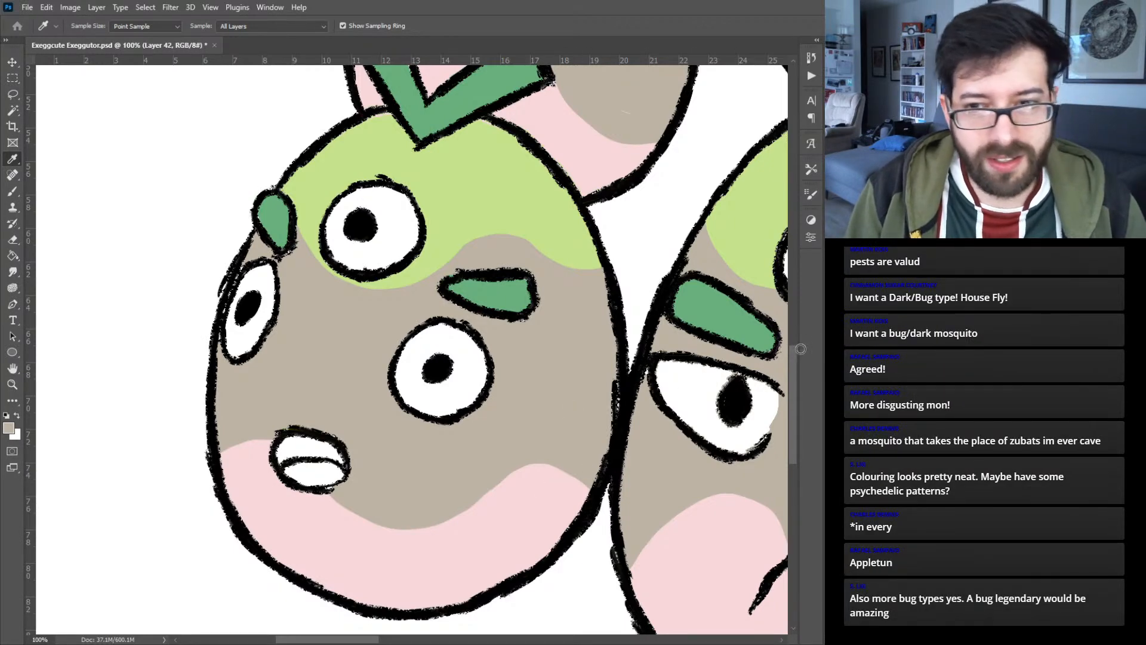
# - Color the front-left egg's mouth with a pink tongue and a dark red interior above it
pyautogui.press('b')
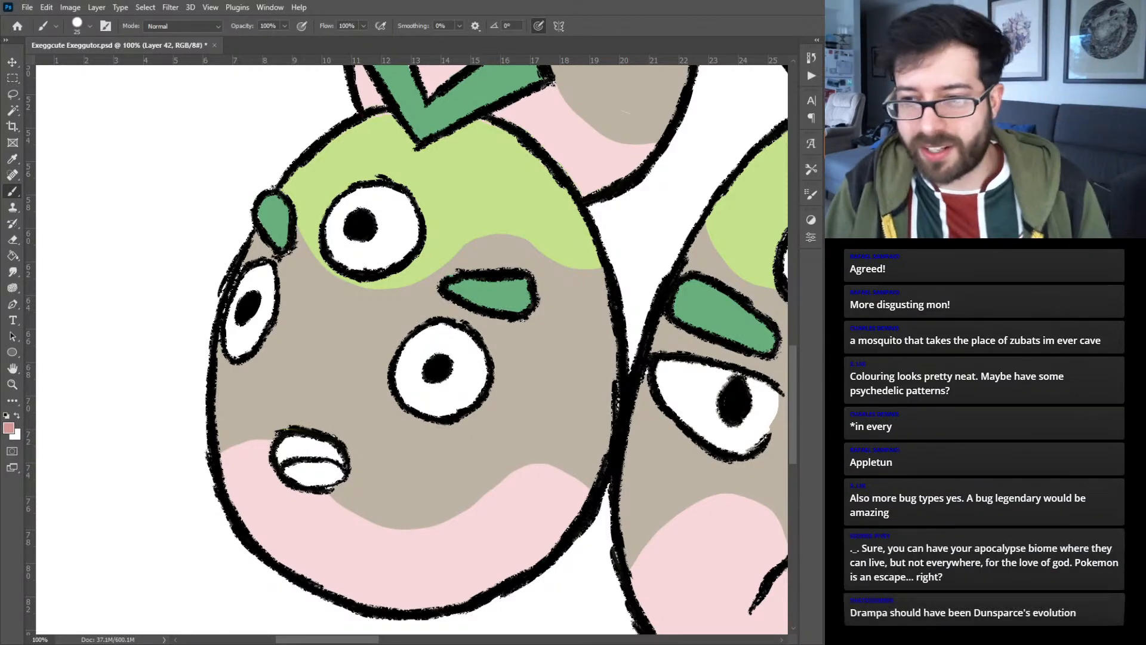
pyautogui.moveTo(301, 448)
pyautogui.mouseDown()
pyautogui.moveTo(281, 457)
pyautogui.moveTo(285, 447)
pyautogui.moveTo(317, 474)
pyautogui.moveTo(335, 467)
pyautogui.moveTo(305, 445)
pyautogui.mouseUp()
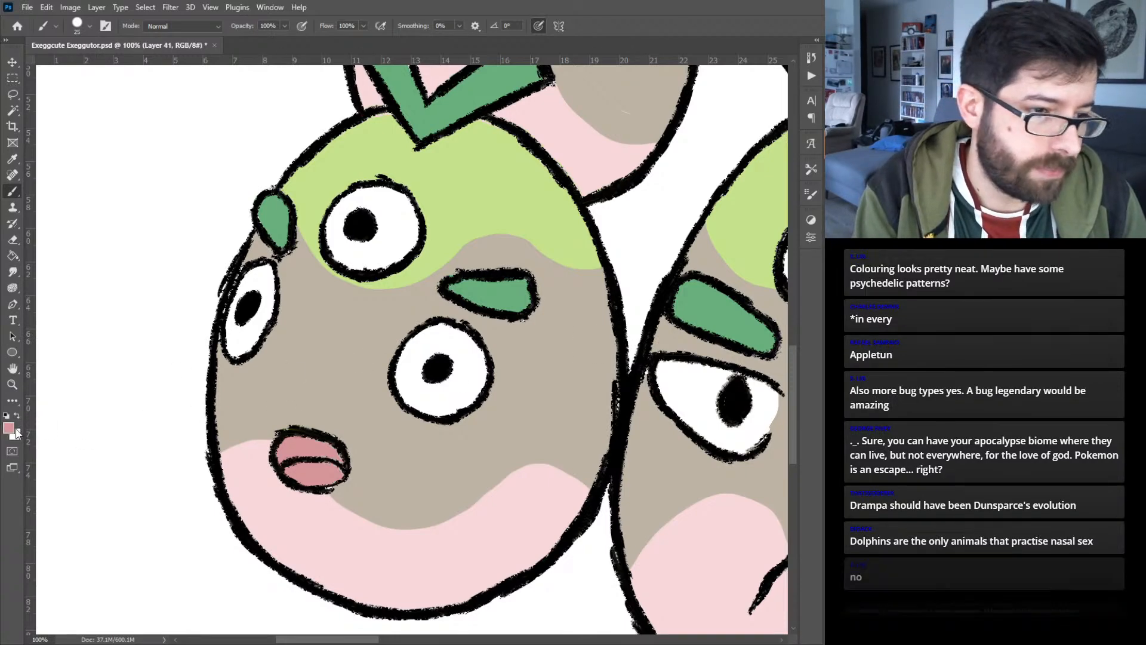
pyautogui.press('i')
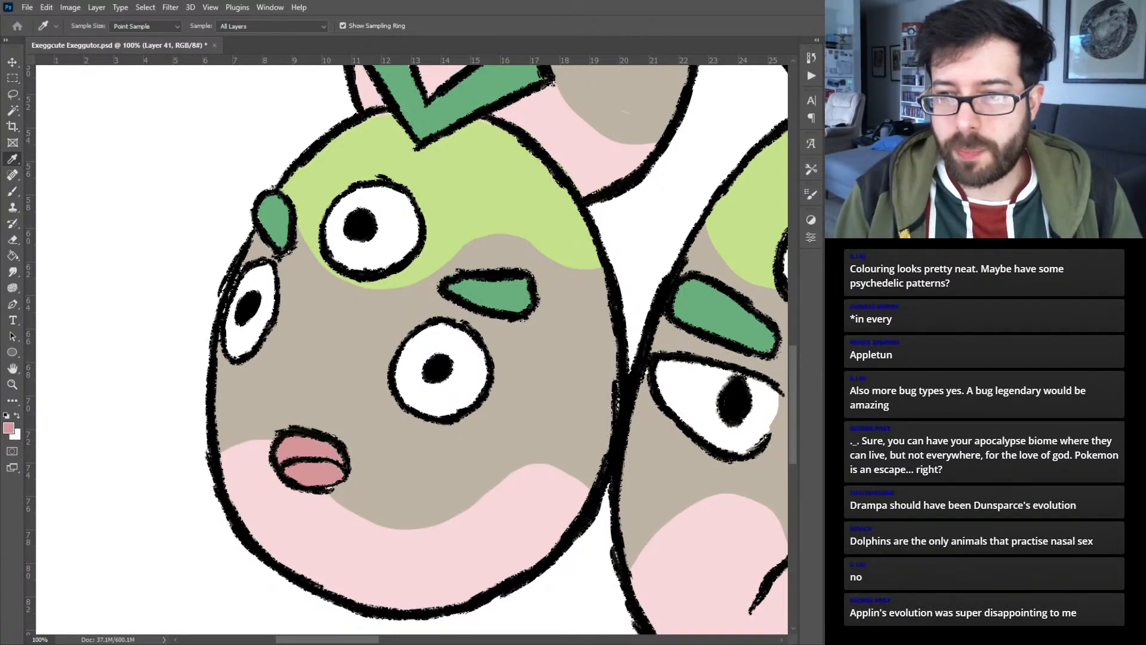
pyautogui.press('b')
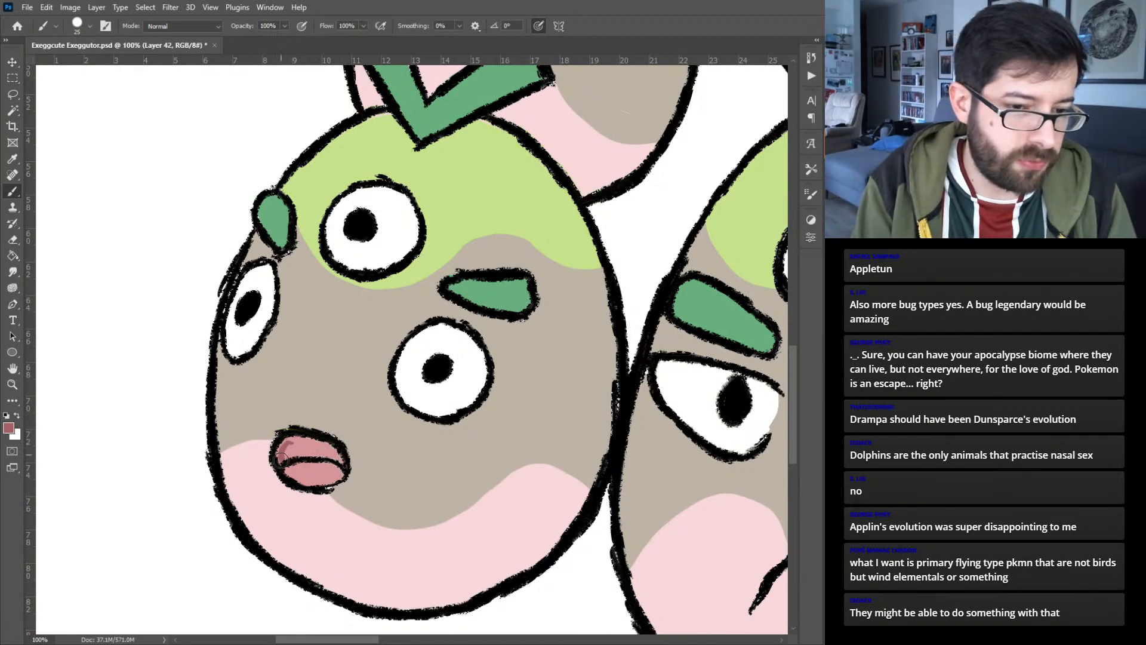
pyautogui.moveTo(316, 443)
pyautogui.mouseDown()
pyautogui.moveTo(288, 449)
pyautogui.moveTo(332, 447)
pyautogui.moveTo(315, 454)
pyautogui.moveTo(344, 462)
pyautogui.mouseUp()
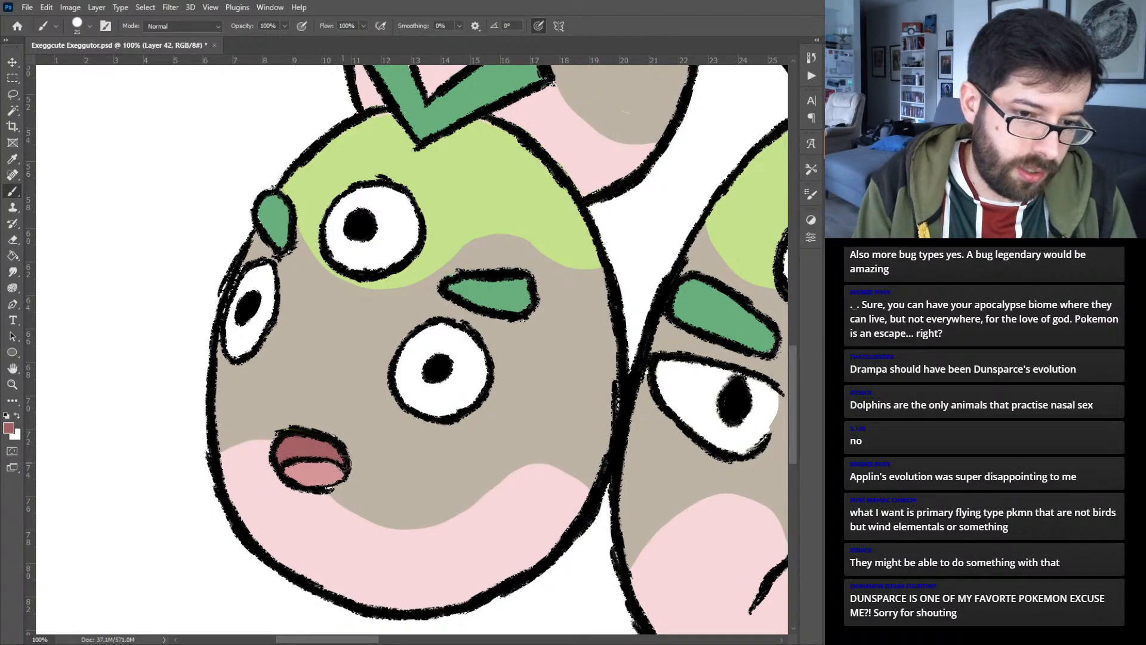
pyautogui.click(321, 470)
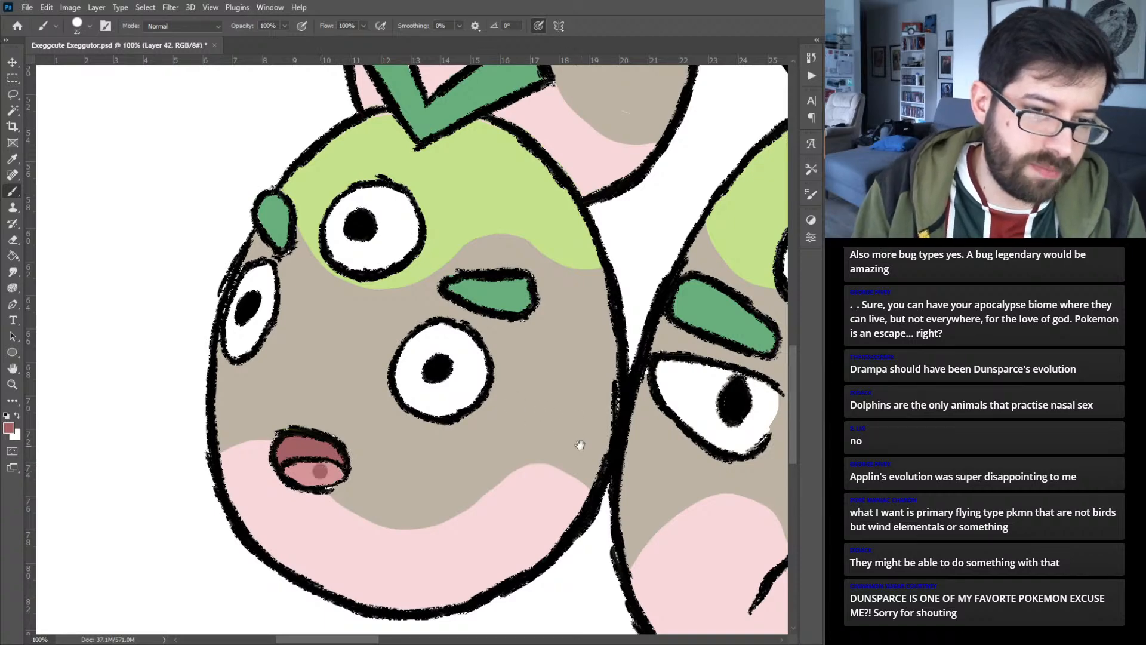
pyautogui.hotkey('ctrl', 'z')
# - Sample the pink from the front-left egg's tongue and color the laughing egg's mouth with a pink tongue and dark red interior
pyautogui.keyDown('alt'); pyautogui.click(317, 471); pyautogui.keyUp('alt')
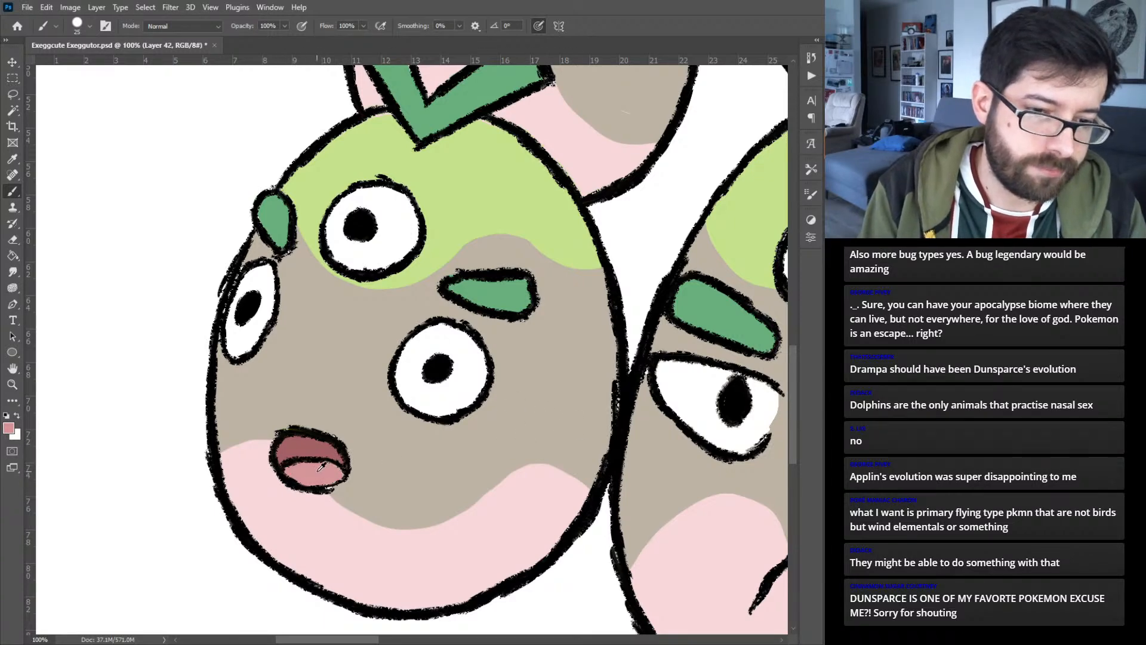
pyautogui.moveTo(585, 459); pyautogui.dragTo(152, 359)
pyautogui.moveTo(508, 150); pyautogui.dragTo(412, 388)
pyautogui.moveTo(556, 358); pyautogui.dragTo(158, 319)
pyautogui.moveTo(188, 327)
pyautogui.mouseDown()
pyautogui.moveTo(187, 348)
pyautogui.moveTo(325, 567)
pyautogui.mouseUp()
pyautogui.moveTo(382, 344)
pyautogui.mouseDown()
pyautogui.moveTo(555, 387)
pyautogui.moveTo(498, 334)
pyautogui.moveTo(559, 310)
pyautogui.moveTo(455, 296)
pyautogui.moveTo(439, 306)
pyautogui.moveTo(432, 292)
pyautogui.moveTo(457, 337)
pyautogui.moveTo(484, 302)
pyautogui.moveTo(445, 292)
pyautogui.moveTo(470, 300)
pyautogui.mouseUp()
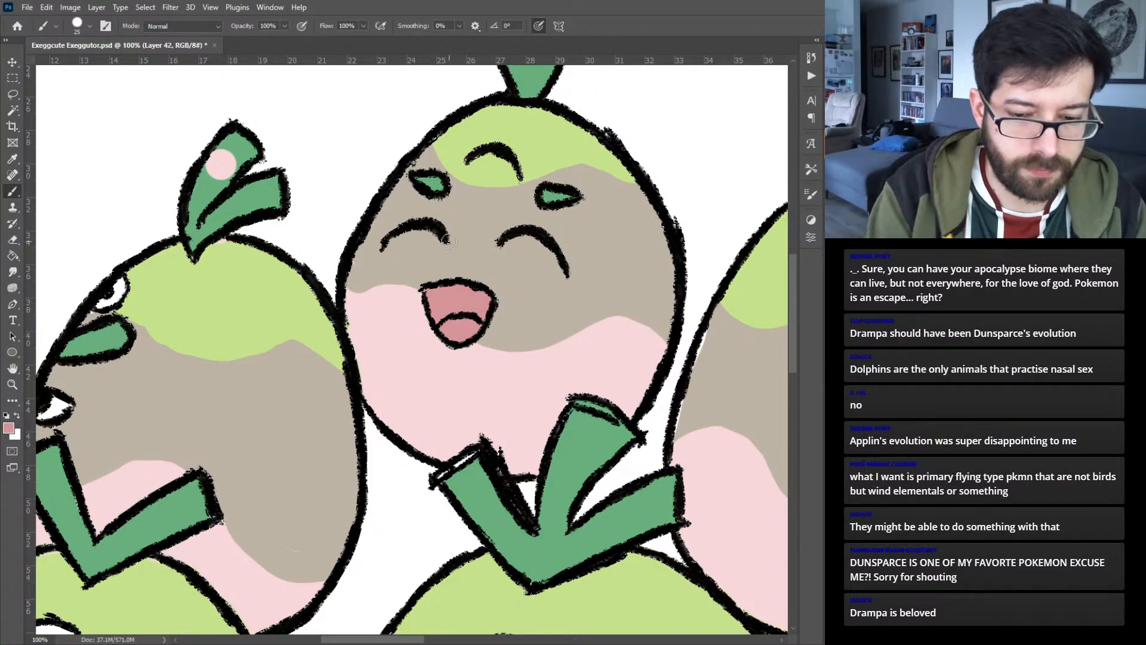
pyautogui.moveTo(296, 436); pyautogui.dragTo(506, 174)
pyautogui.moveTo(334, 441); pyautogui.dragTo(398, 311)
pyautogui.keyDown('alt'); pyautogui.click(248, 489); pyautogui.keyUp('alt')
pyautogui.moveTo(510, 265); pyautogui.dragTo(343, 440)
pyautogui.moveTo(454, 307); pyautogui.dragTo(371, 478)
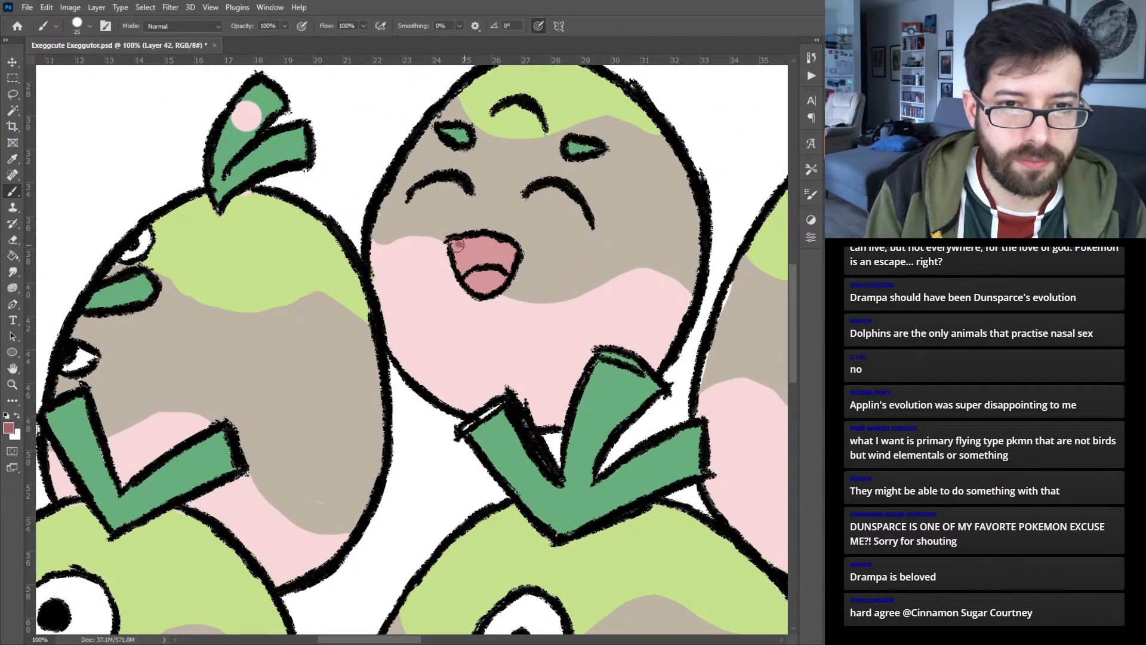
pyautogui.moveTo(456, 245)
pyautogui.mouseDown()
pyautogui.moveTo(462, 266)
pyautogui.moveTo(483, 255)
pyautogui.moveTo(505, 265)
pyautogui.moveTo(499, 245)
pyautogui.moveTo(462, 242)
pyautogui.moveTo(510, 260)
pyautogui.mouseUp()
# - Sample the green of the front-right egg's stem and cover the stray pink spot on the back-left egg's leaf
pyautogui.hotkey('ctrl', '0')
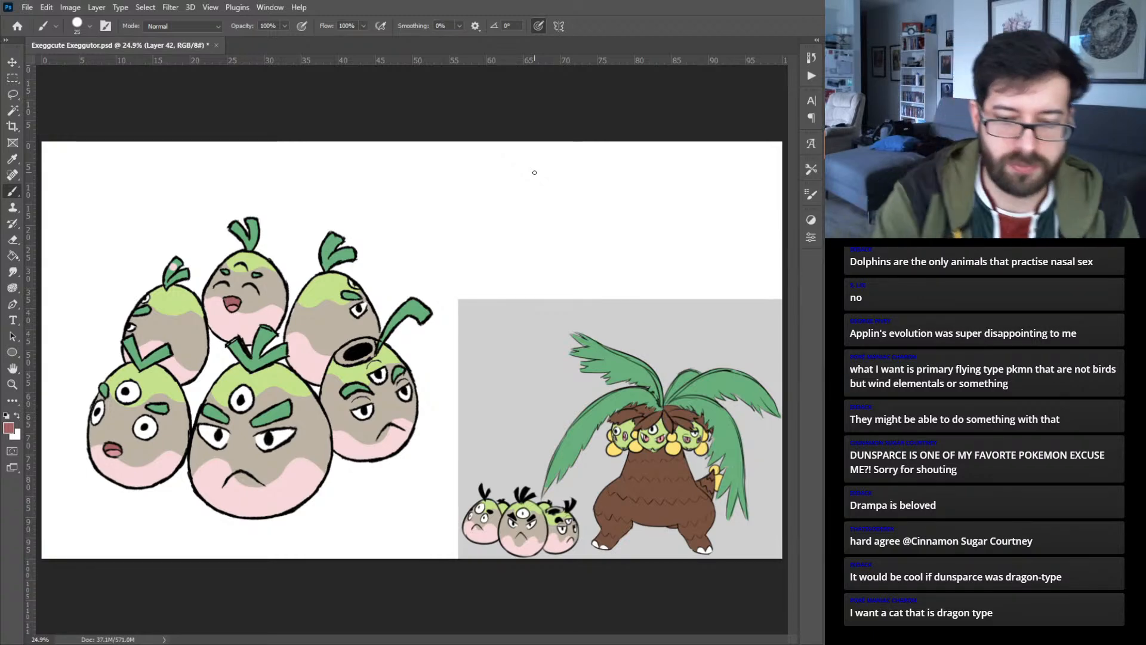
pyautogui.hotkey('ctrl', '+')
pyautogui.hotkey('ctrl', '+')
pyautogui.hotkey('ctrl', '+')
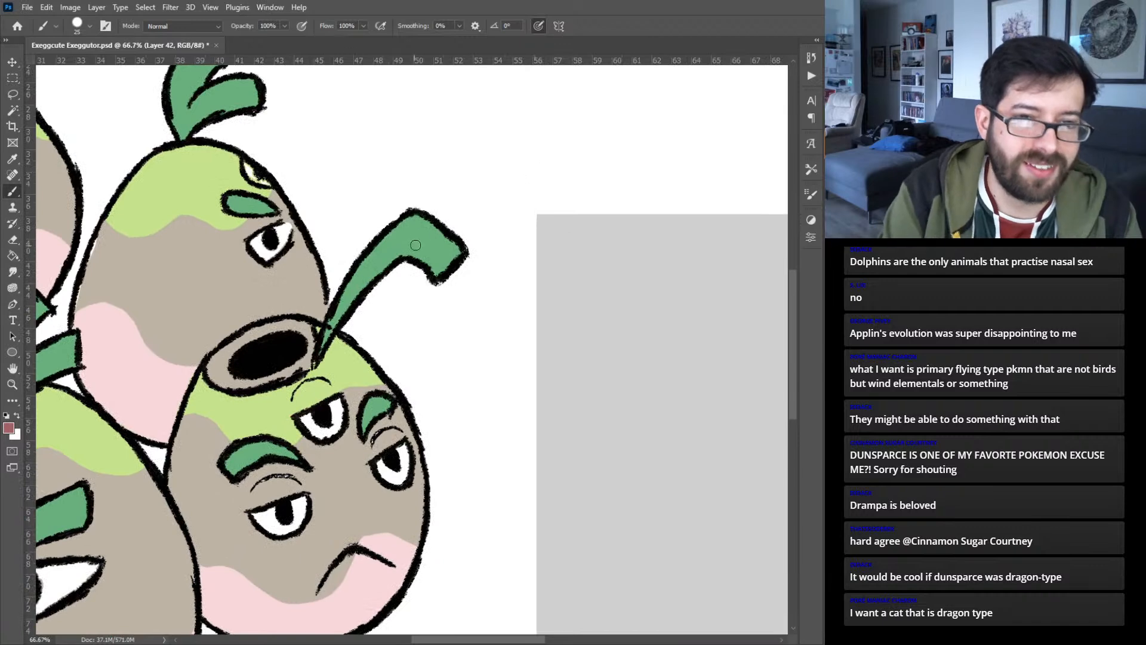
pyautogui.keyDown('alt'); pyautogui.click(421, 237); pyautogui.keyUp('alt')
pyautogui.moveTo(210, 292); pyautogui.dragTo(492, 383)
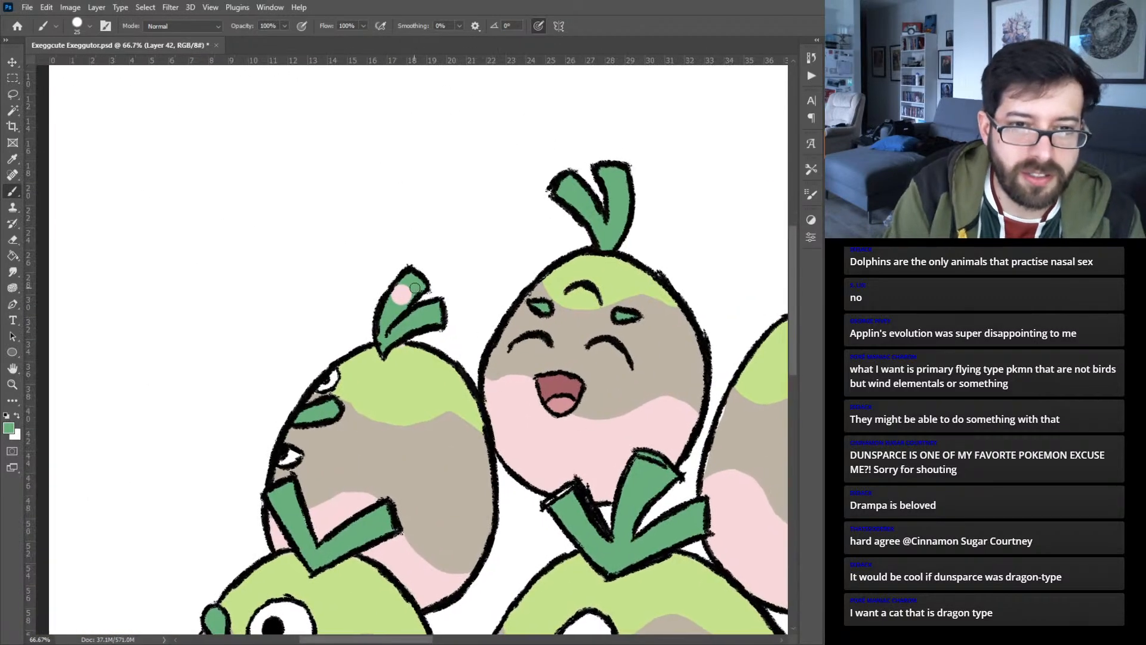
pyautogui.moveTo(404, 284)
pyautogui.mouseDown()
pyautogui.moveTo(396, 294)
pyautogui.moveTo(409, 294)
pyautogui.mouseUp()
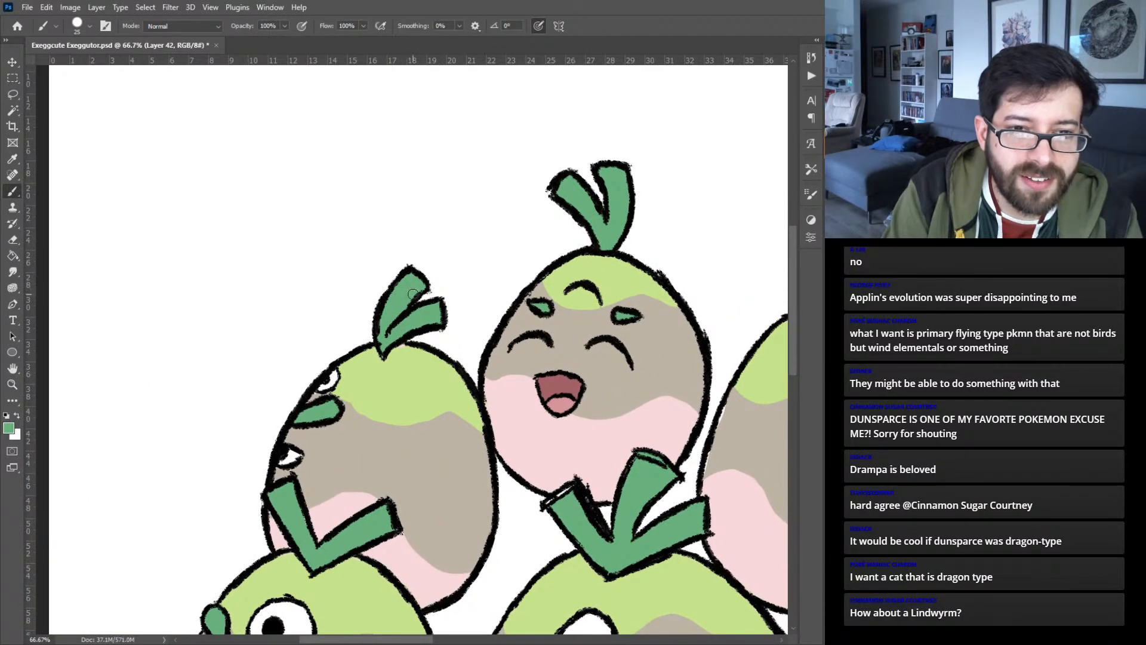
# - Paste the copied head sketches as a new layer, enlarge them and place them above the gray reference artwork
pyautogui.hotkey('ctrl', '0')
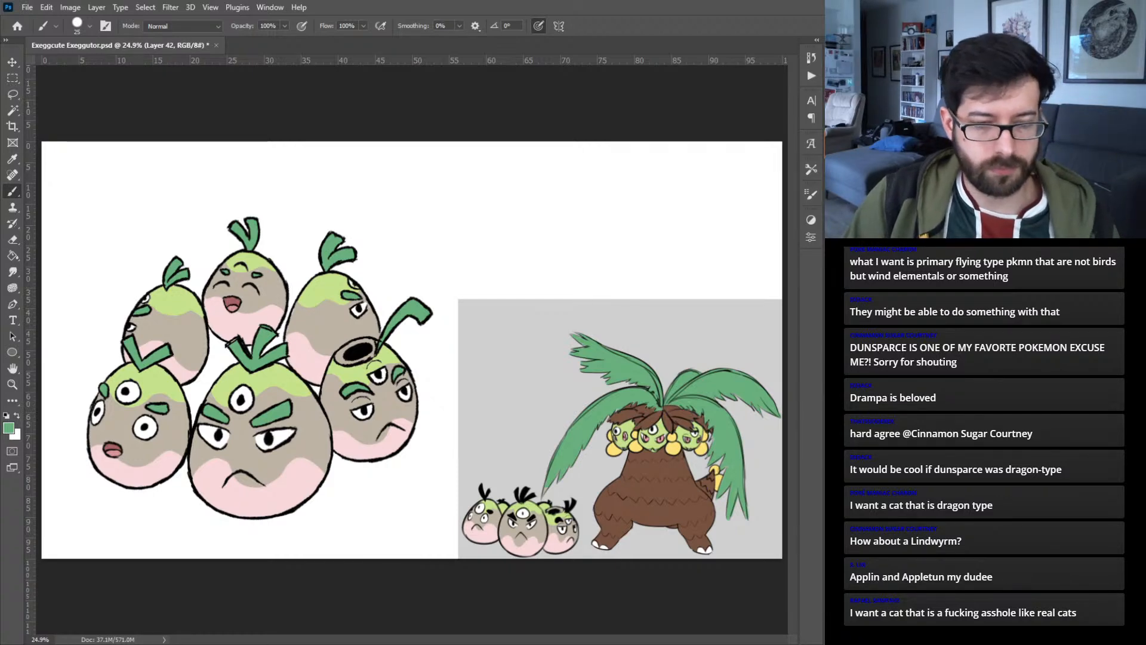
pyautogui.hotkey('ctrl', 'v')
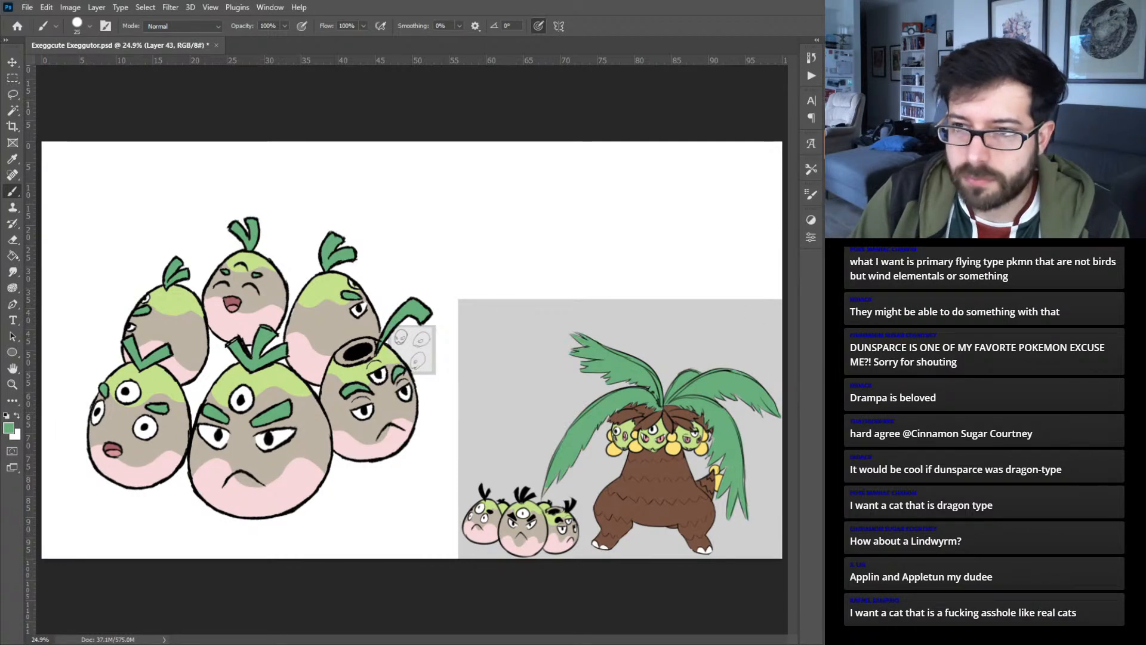
pyautogui.press('v')
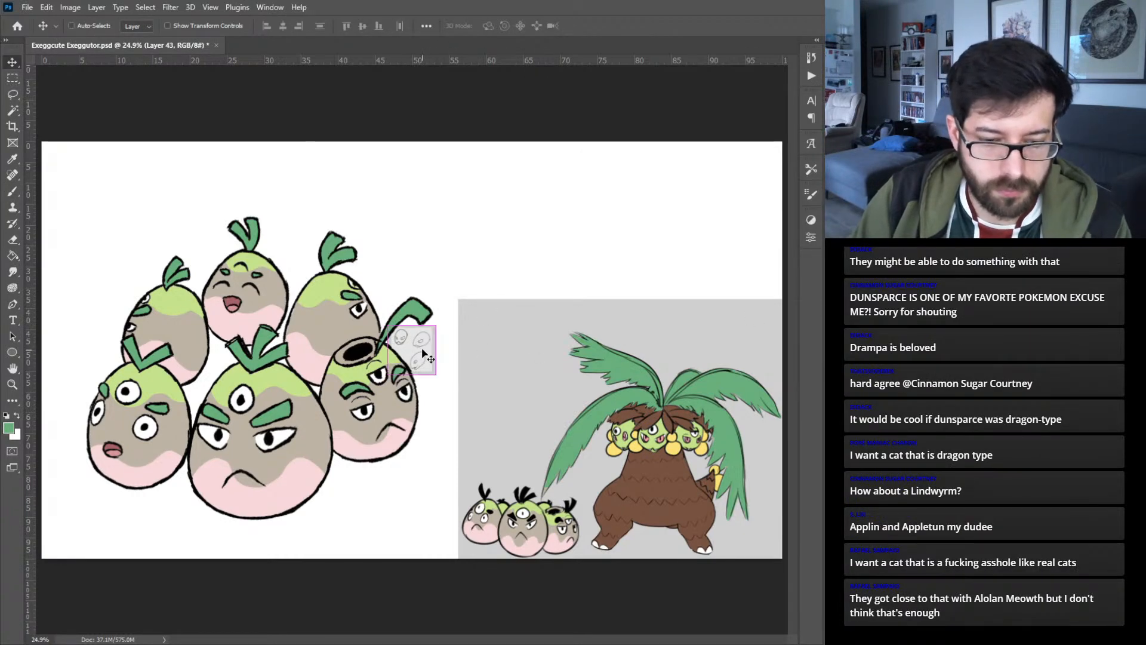
pyautogui.hotkey('ctrl', 't')
pyautogui.moveTo(436, 351)
pyautogui.mouseDown()
pyautogui.moveTo(496, 350)
pyautogui.moveTo(447, 373)
pyautogui.moveTo(618, 241)
pyautogui.moveTo(609, 260)
pyautogui.mouseUp()
pyautogui.click(614, 26)
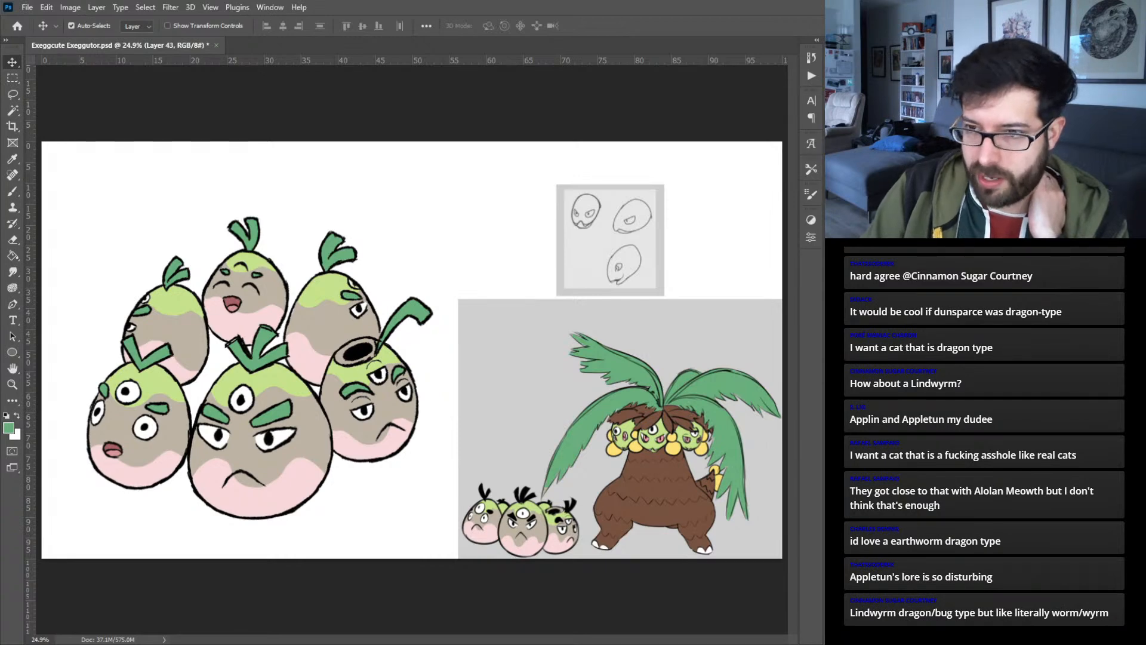
# - Switch layer visibility to compare the colored Exeggcute, its bare line art and the Exeggutor line art
pyautogui.hotkey('ctrl', ',')
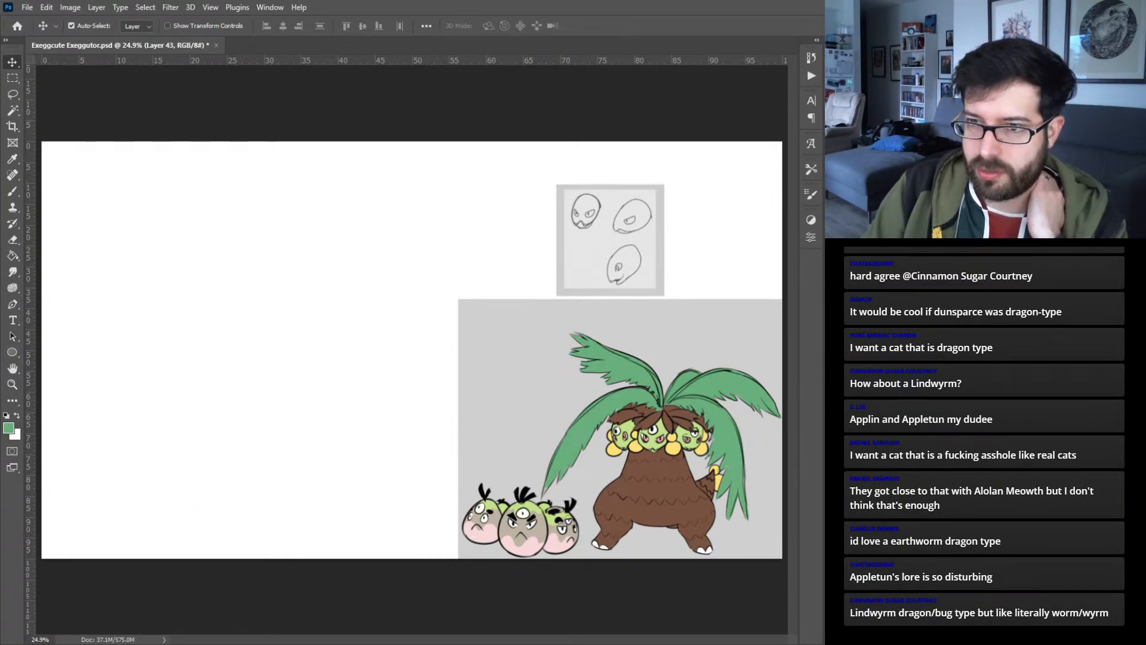
pyautogui.hotkey('ctrl', ',')
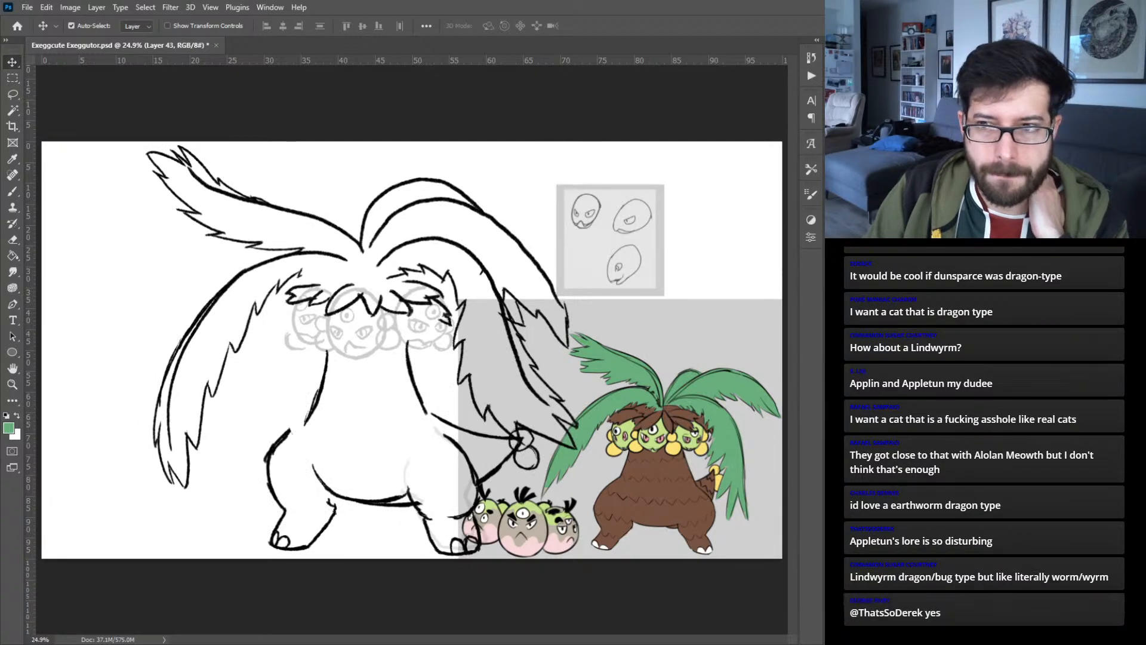
pyautogui.hotkey('ctrl', ',')
pyautogui.hotkey('ctrl', ',')
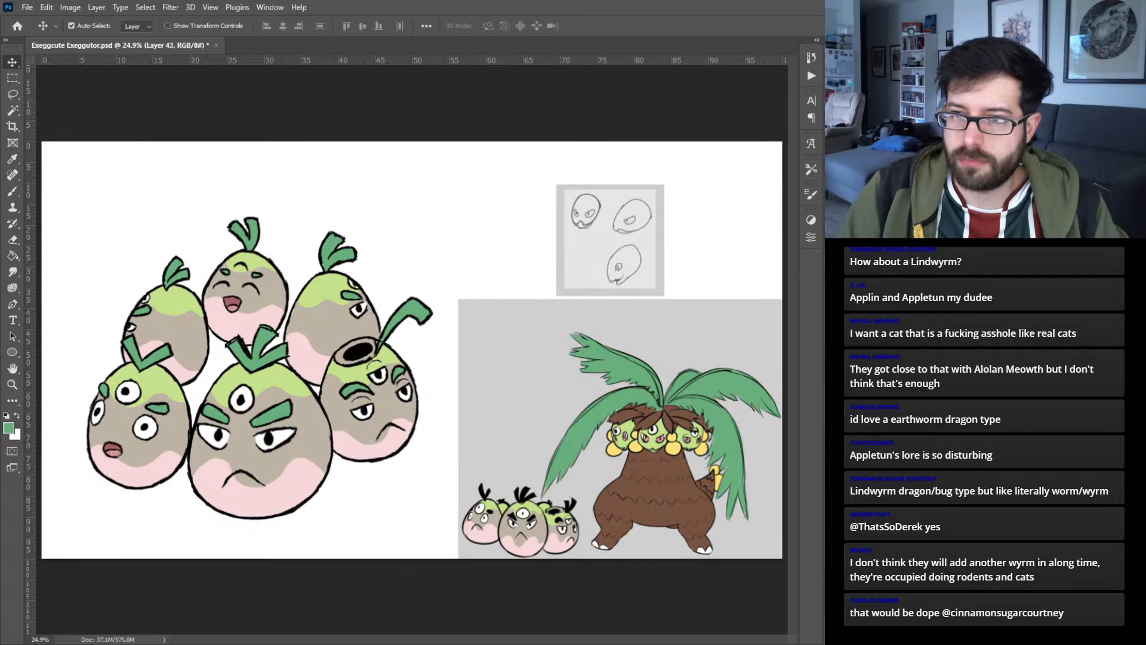
pyautogui.hotkey('ctrl', ',')
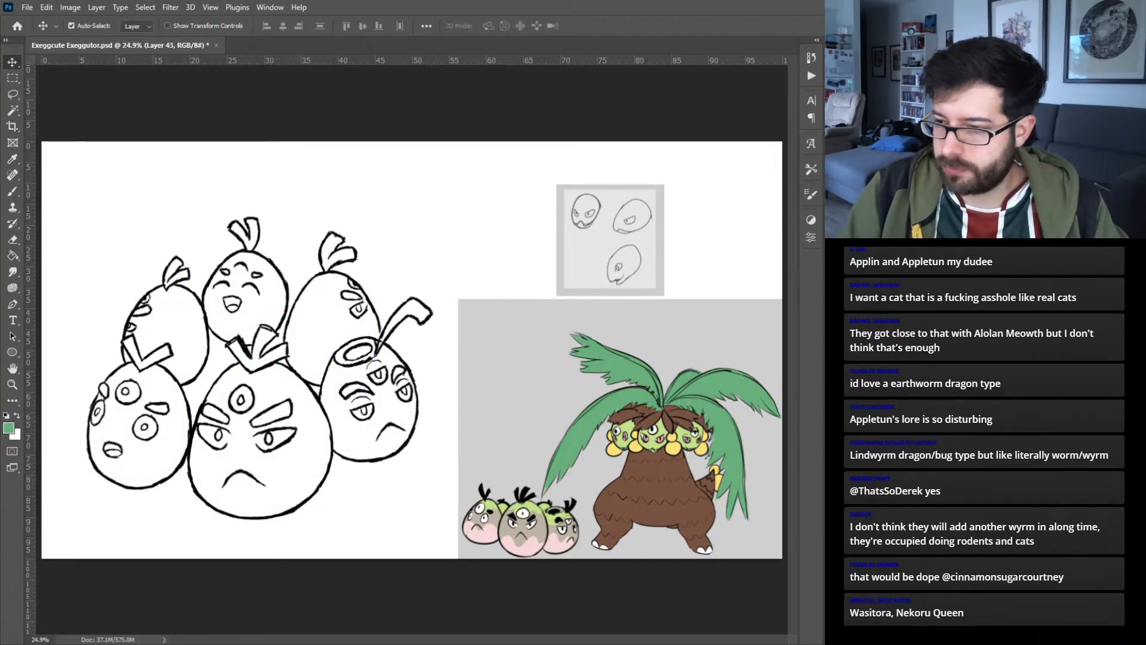
pyautogui.hotkey('ctrl', ',')
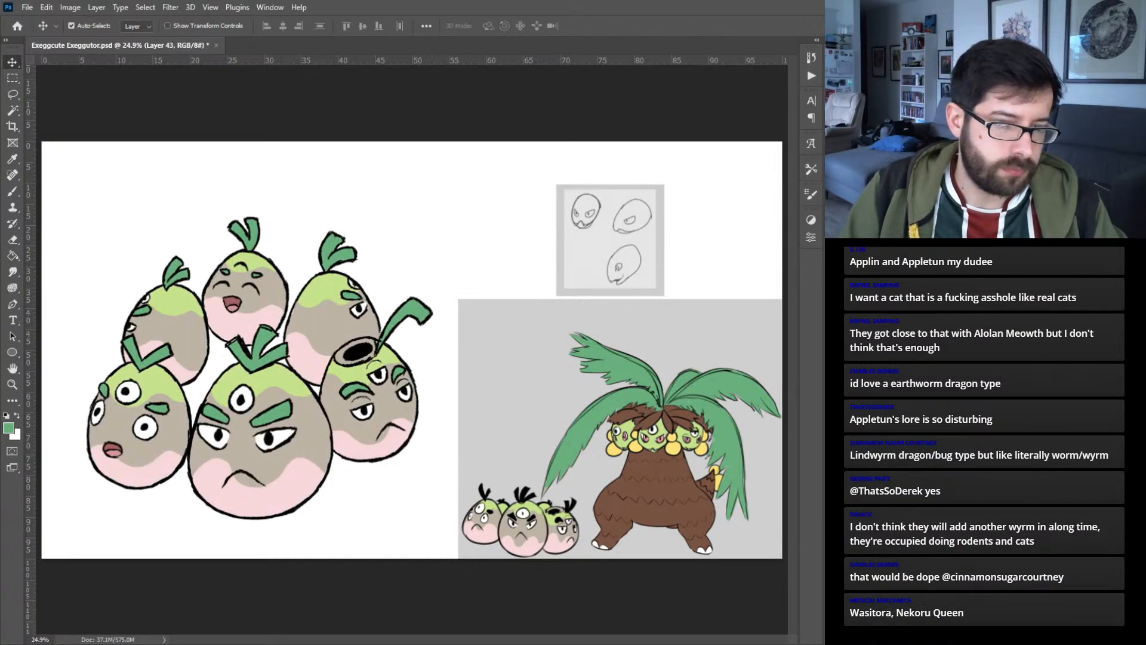
# - Hide the Exeggcute colors and slightly enlarge the front-right egg's line art up and to the right
pyautogui.hotkey('ctrl', ',')
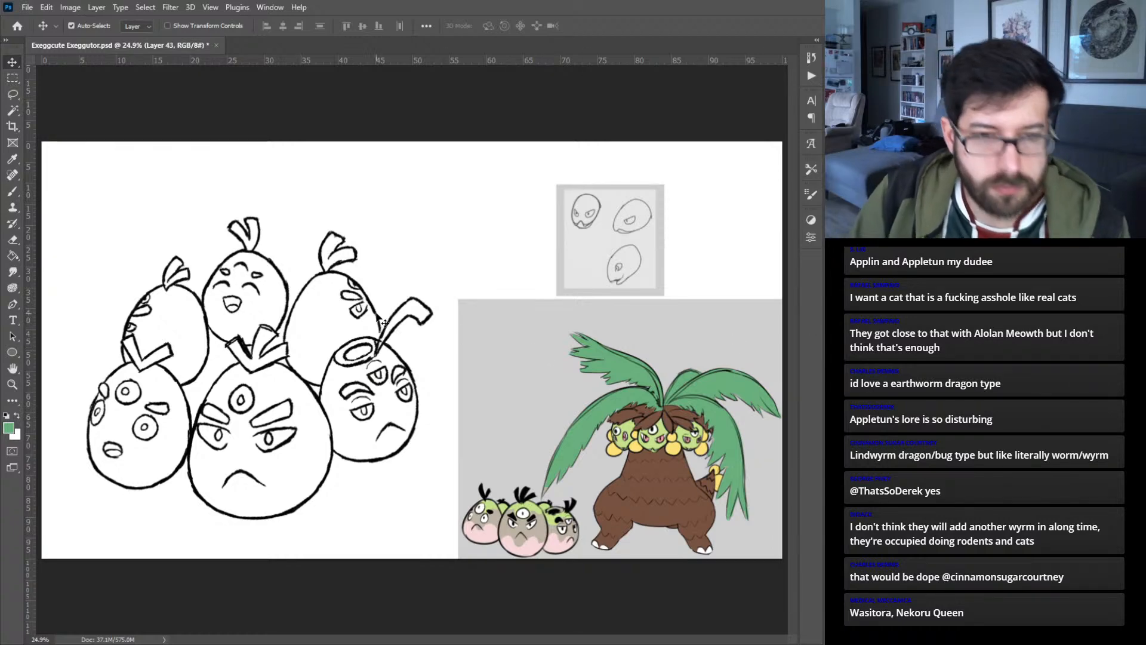
pyautogui.click(428, 322)
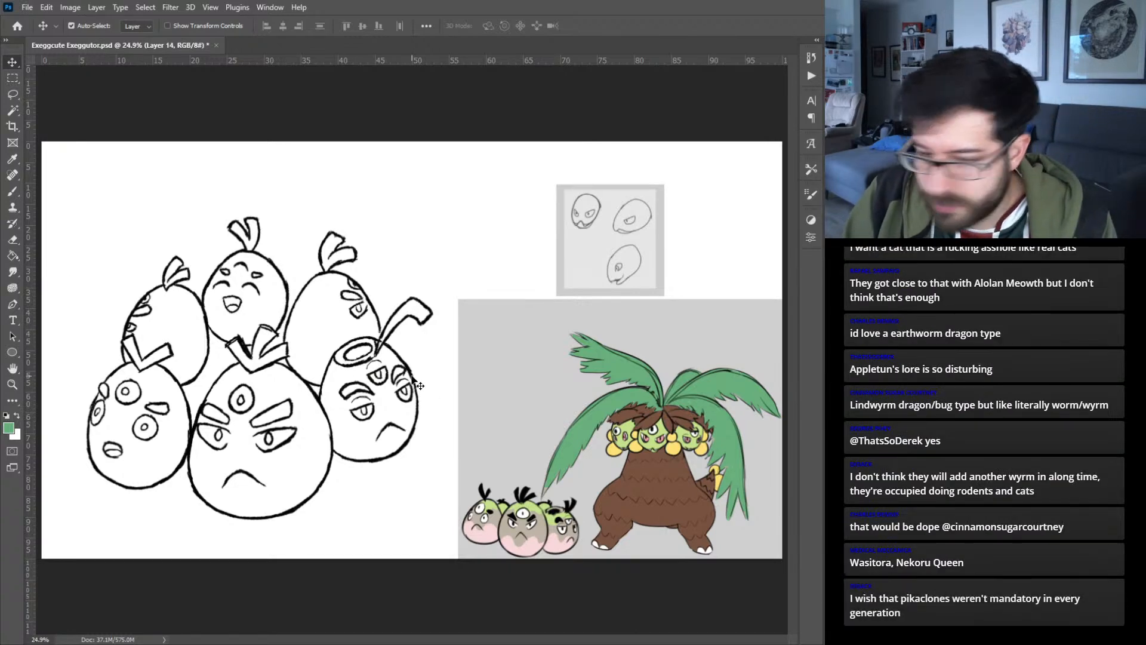
pyautogui.hotkey('ctrl', 't')
pyautogui.moveTo(434, 292); pyautogui.dragTo(450, 277)
pyautogui.click(614, 26)
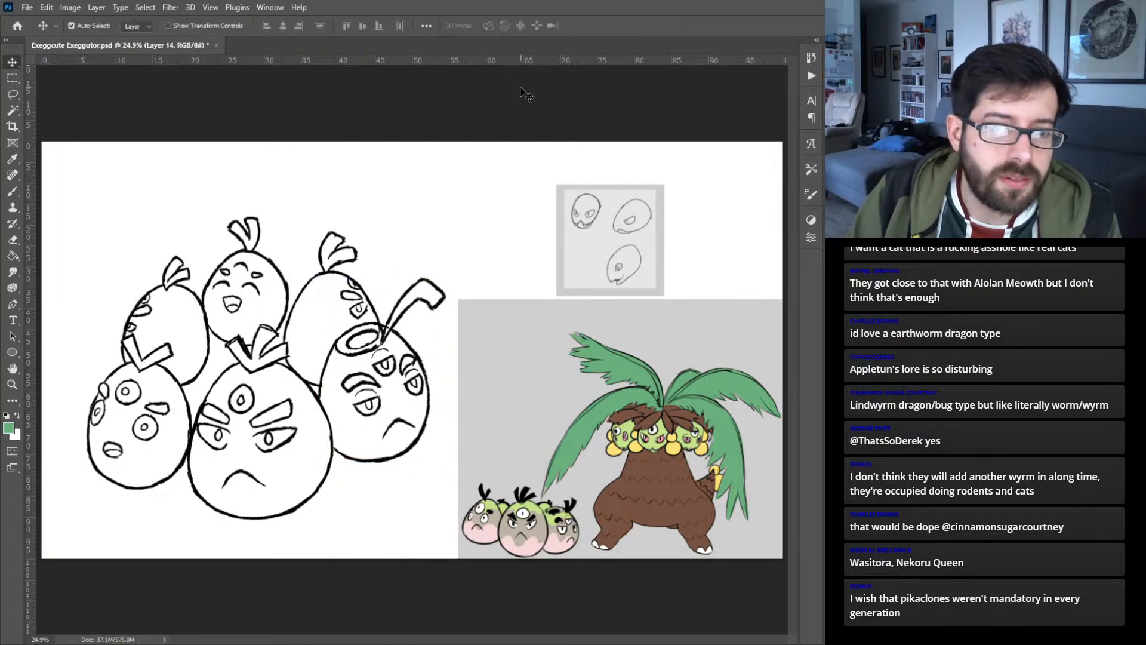
pyautogui.click(125, 404)
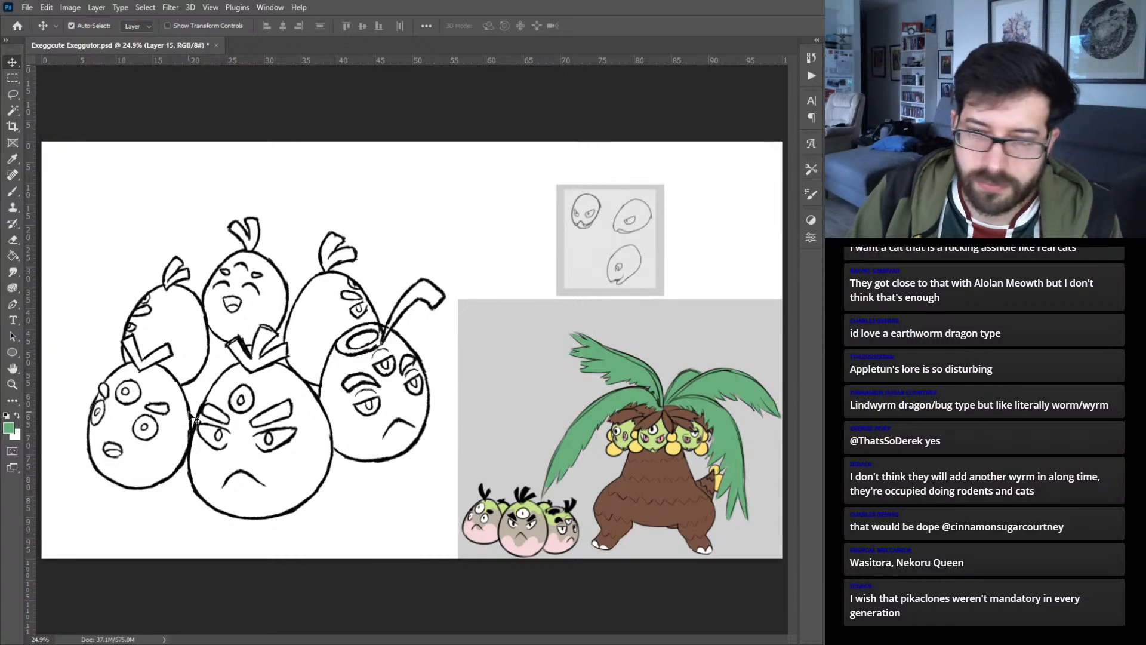
pyautogui.click(211, 381)
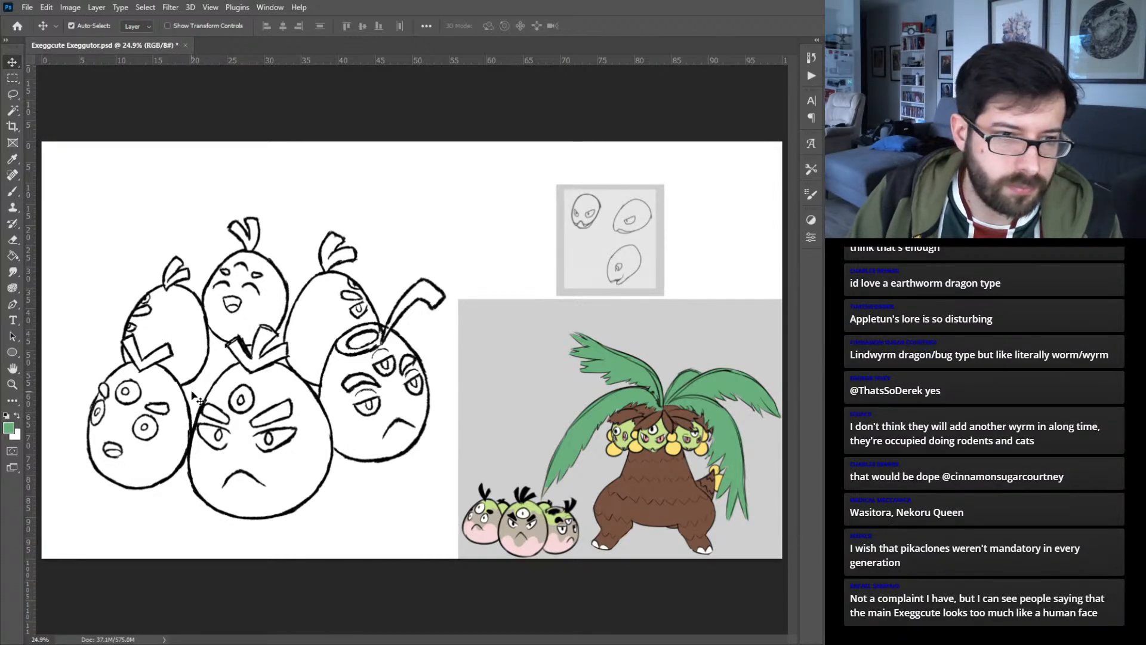
pyautogui.moveTo(189, 412); pyautogui.dragTo(173, 416)
pyautogui.hotkey('ctrl', 'z')
# - Scale the front-left egg's line art to 104.55% and shift it right and down to overlap the front-center egg
pyautogui.hotkey('ctrl', 't')
pyautogui.moveTo(86, 330); pyautogui.dragTo(77, 326)
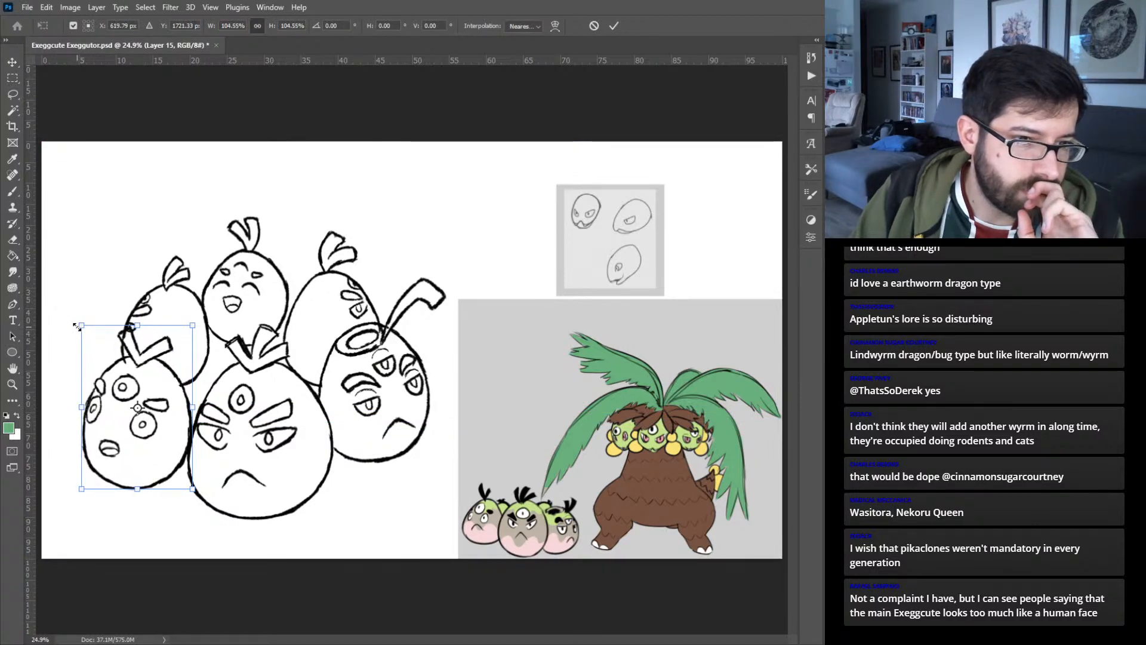
pyautogui.press('Right')
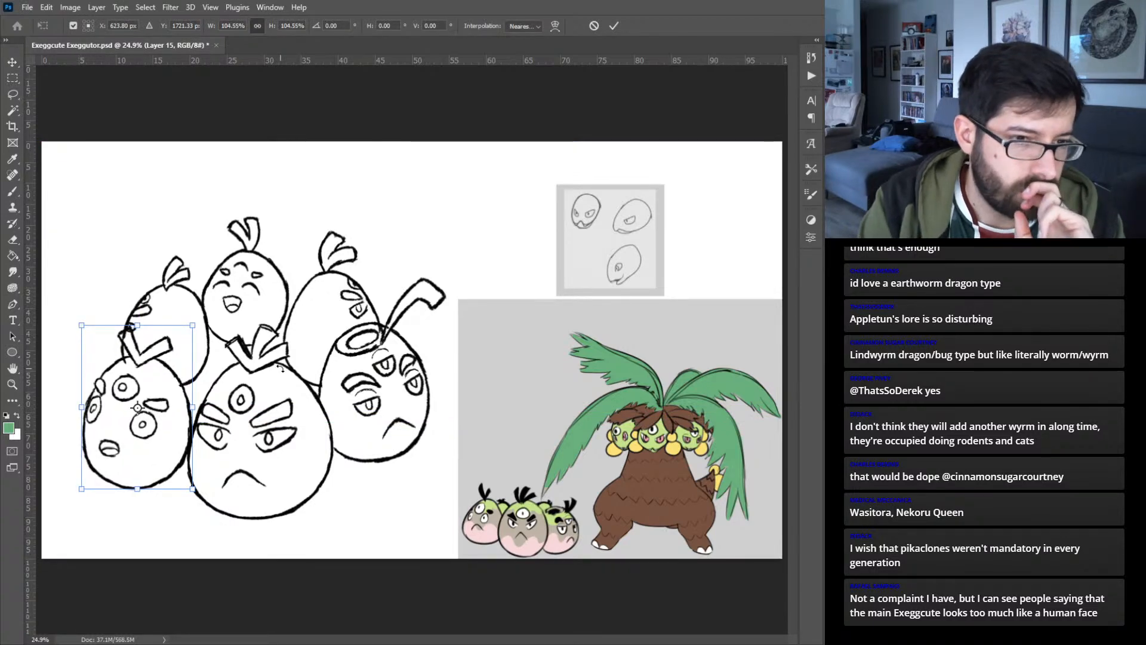
pyautogui.press('Right')
pyautogui.press('Right')
pyautogui.press('Right')
pyautogui.press('Right')
pyautogui.press('Right')
pyautogui.press('Right')
pyautogui.press('Right')
pyautogui.press('Right')
pyautogui.press('Right')
pyautogui.press('Right')
pyautogui.press('Right')
pyautogui.press('Right')
pyautogui.press('Right')
pyautogui.press('Right')
pyautogui.press('Right')
pyautogui.press('Right')
pyautogui.press('Right')
pyautogui.press('Right')
pyautogui.press('Right')
pyautogui.press('Left')
pyautogui.press('Left')
pyautogui.press('Left')
pyautogui.press('Left')
pyautogui.press('Down')
pyautogui.press('Down')
pyautogui.press('Down')
pyautogui.press('Down')
pyautogui.press('Down')
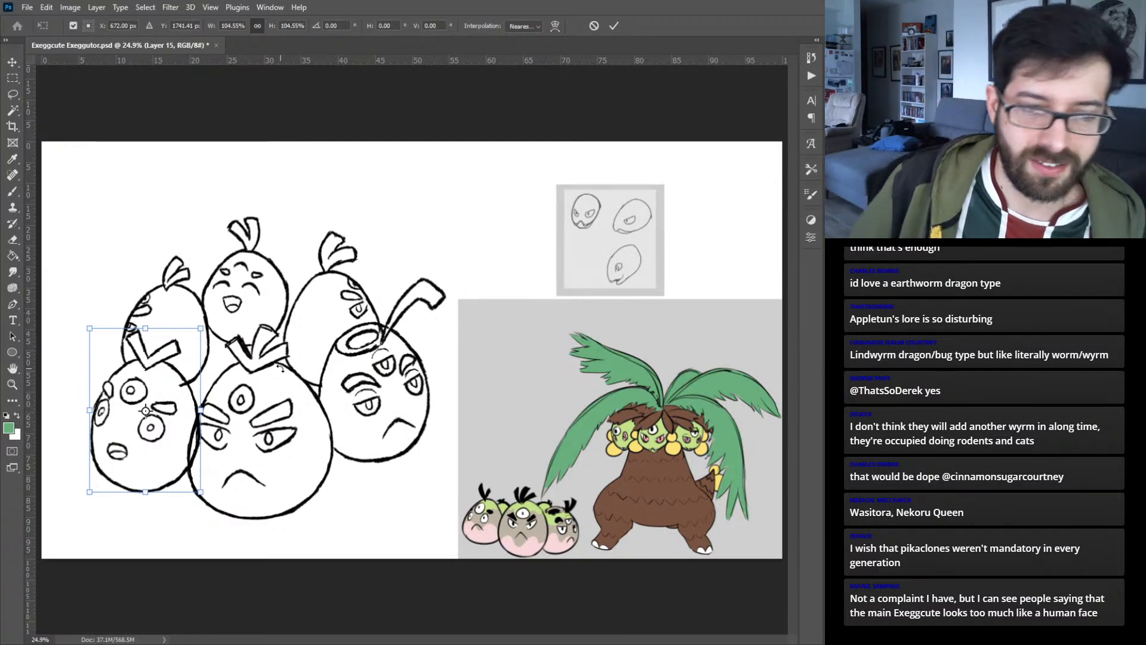
pyautogui.click(614, 26)
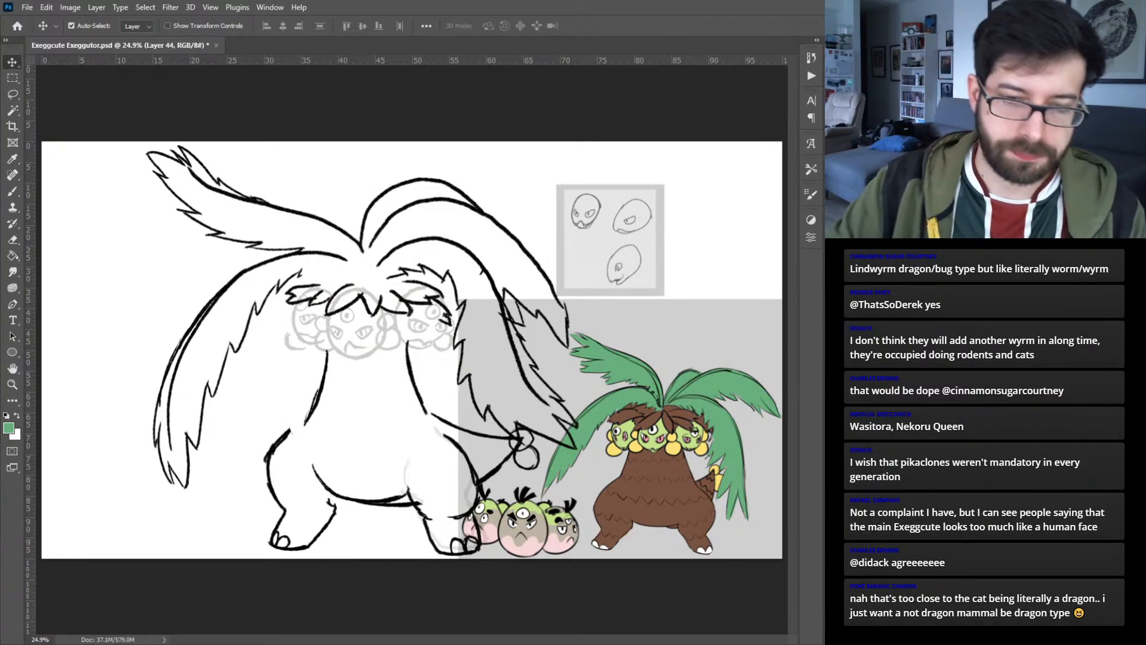
# - Sketch the egg-shaped outline of Exeggutor's center head in black over the gray head sketch, tilted slightly to the right
pyautogui.hotkey('ctrl', '+')
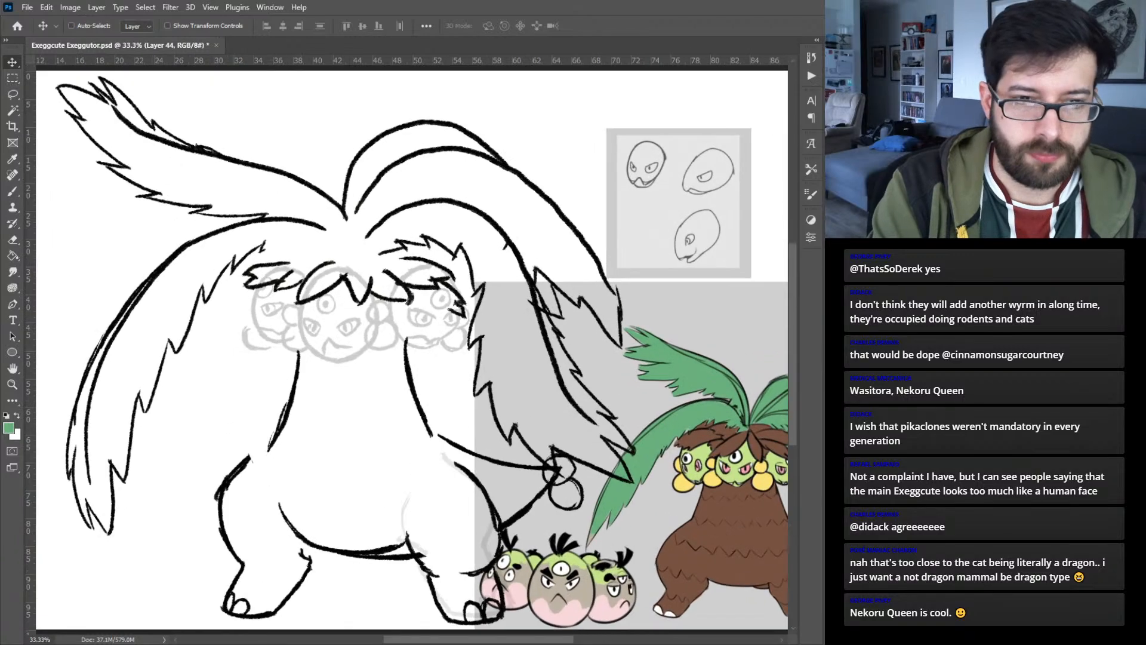
pyautogui.hotkey('ctrl', '+')
pyautogui.press('b')
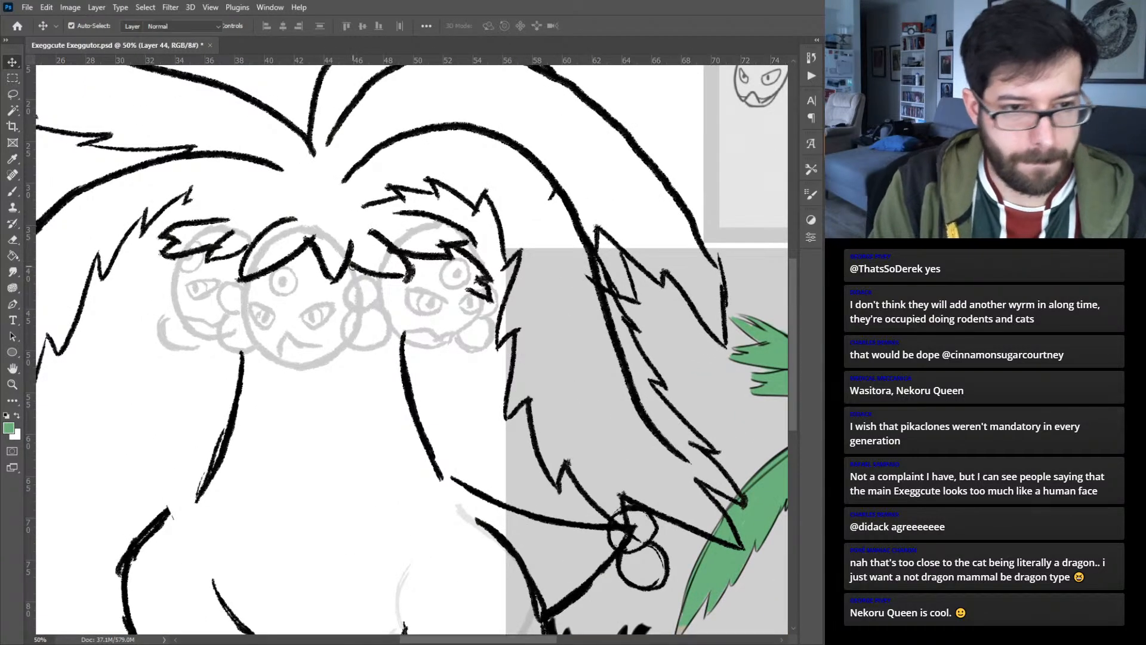
pyautogui.click(860, 287)
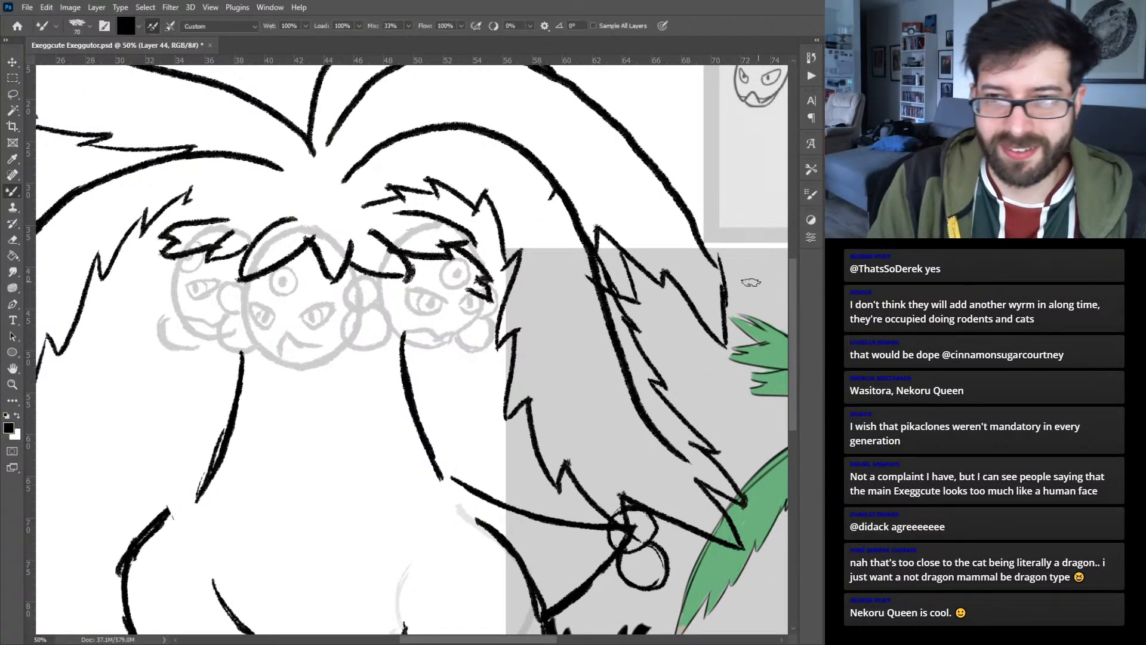
pyautogui.moveTo(543, 293)
pyautogui.mouseDown()
pyautogui.moveTo(285, 349)
pyautogui.moveTo(311, 337)
pyautogui.moveTo(593, 321)
pyautogui.mouseUp()
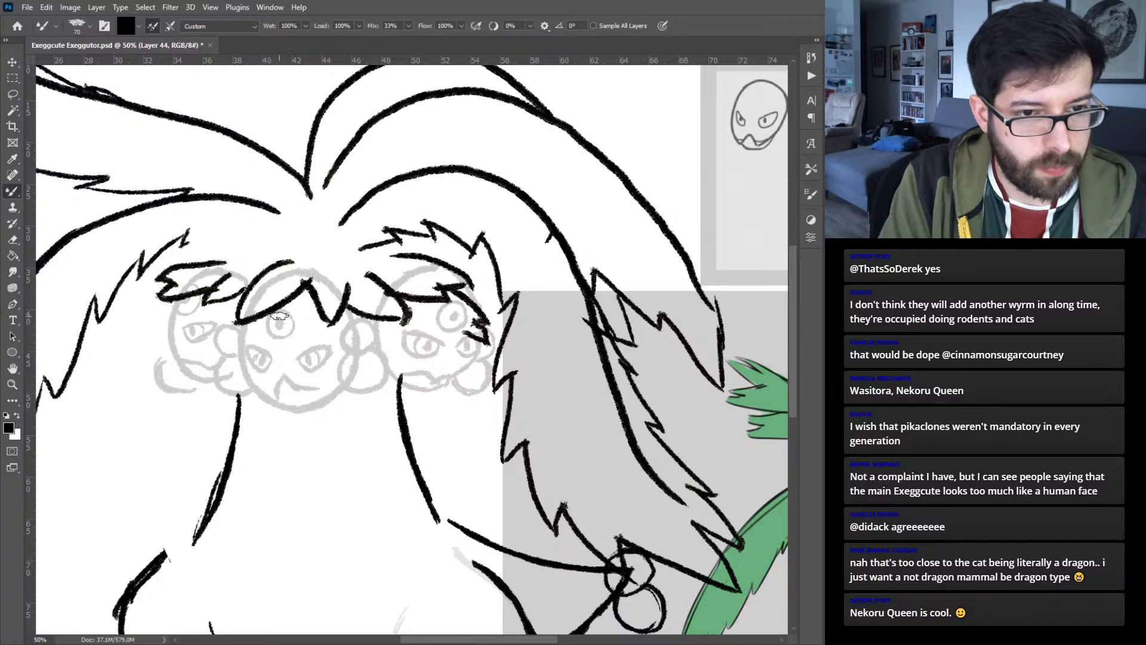
pyautogui.moveTo(263, 320); pyautogui.dragTo(239, 386)
pyautogui.hotkey('ctrl', 'z')
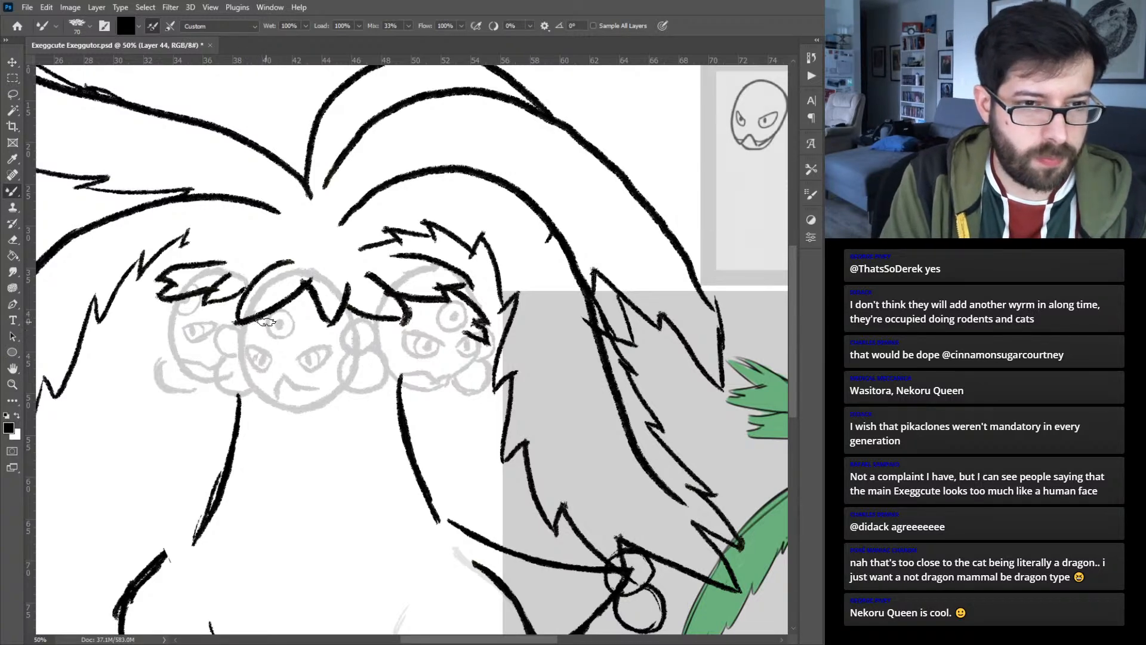
pyautogui.moveTo(263, 317); pyautogui.dragTo(238, 365)
pyautogui.moveTo(236, 372); pyautogui.dragTo(262, 317)
pyautogui.hotkey('ctrl', 'z')
pyautogui.hotkey('ctrl', 'z')
pyautogui.moveTo(303, 272)
pyautogui.mouseDown()
pyautogui.moveTo(269, 292)
pyautogui.moveTo(238, 354)
pyautogui.moveTo(253, 412)
pyautogui.moveTo(239, 387)
pyautogui.moveTo(300, 420)
pyautogui.moveTo(264, 419)
pyautogui.moveTo(316, 408)
pyautogui.moveTo(298, 420)
pyautogui.moveTo(335, 388)
pyautogui.moveTo(338, 398)
pyautogui.moveTo(350, 306)
pyautogui.moveTo(354, 334)
pyautogui.moveTo(320, 287)
pyautogui.moveTo(338, 287)
pyautogui.moveTo(279, 287)
pyautogui.moveTo(329, 274)
pyautogui.moveTo(276, 288)
pyautogui.mouseUp()
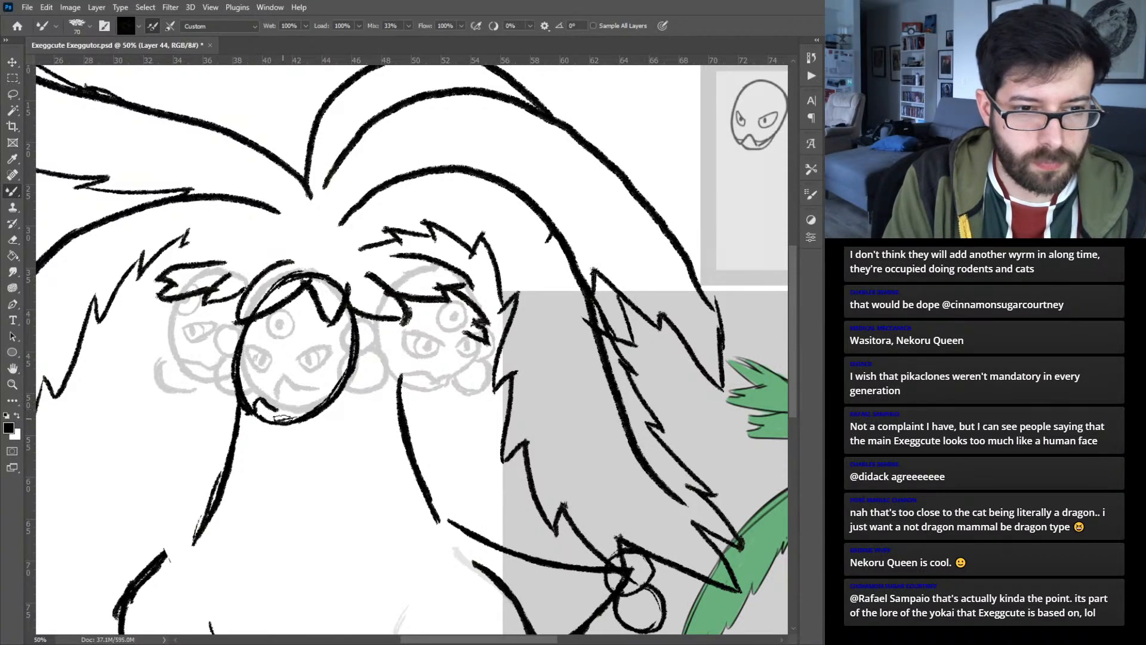
# - Draw a jagged beak-like mouth line along the lower edge of the center head, following the reference head sketch
pyautogui.moveTo(280, 413); pyautogui.dragTo(296, 396)
pyautogui.moveTo(455, 347)
pyautogui.mouseDown()
pyautogui.moveTo(208, 416)
pyautogui.moveTo(305, 383)
pyautogui.mouseUp()
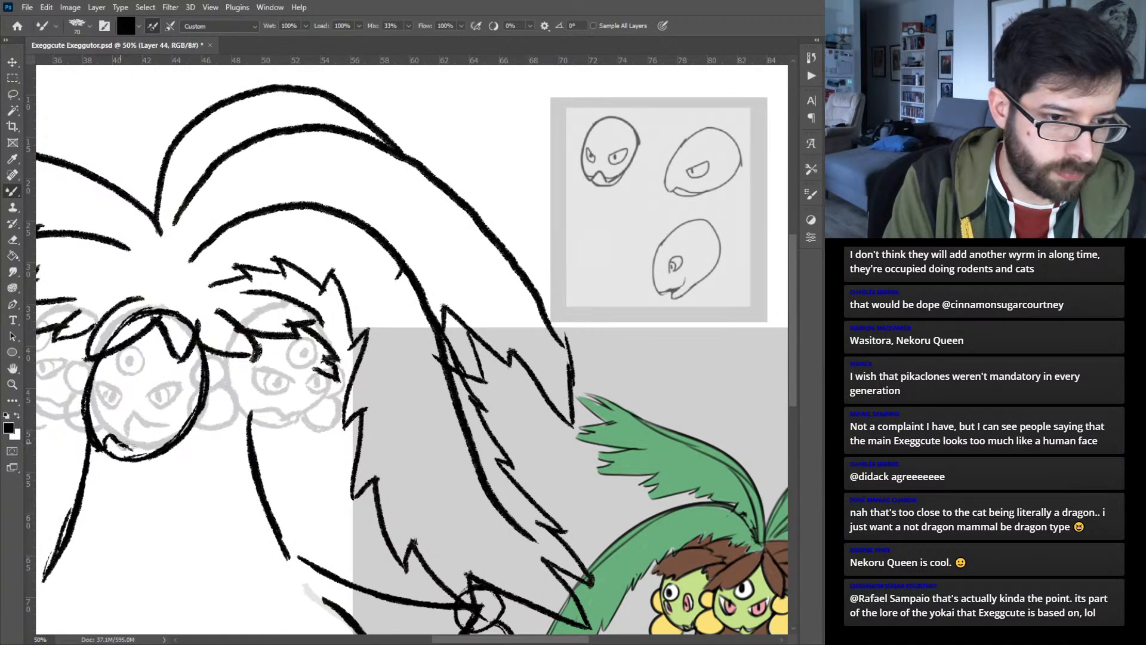
pyautogui.moveTo(128, 447); pyautogui.dragTo(140, 440)
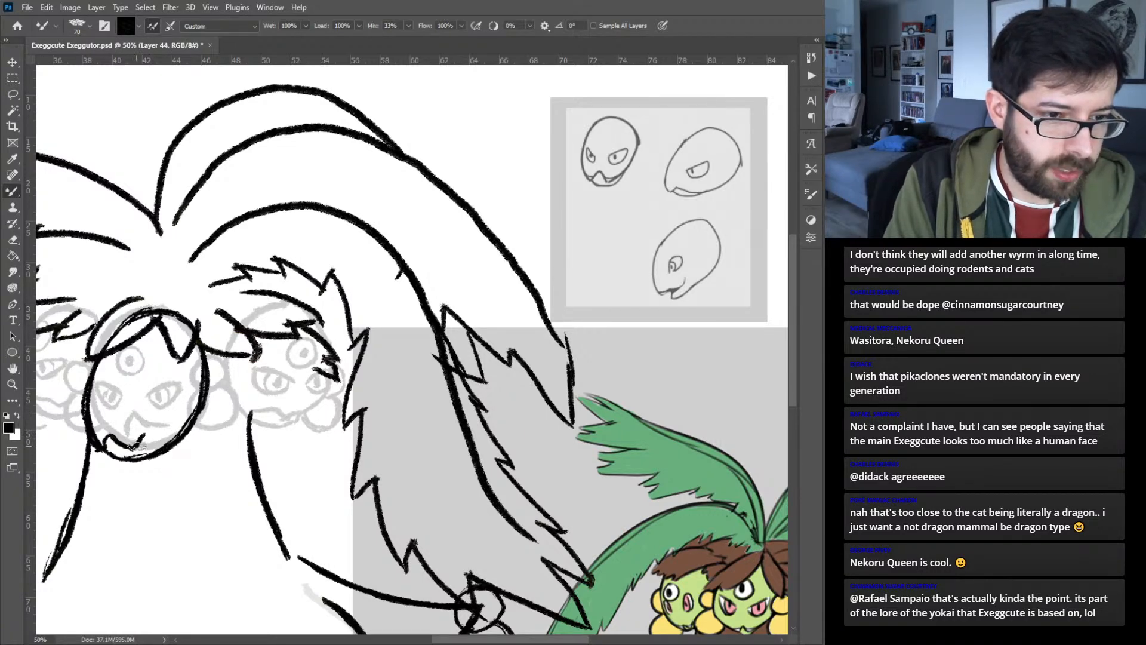
pyautogui.moveTo(145, 435)
pyautogui.mouseDown()
pyautogui.moveTo(192, 414)
pyautogui.moveTo(191, 383)
pyautogui.moveTo(229, 407)
pyautogui.moveTo(238, 398)
pyautogui.moveTo(257, 421)
pyautogui.mouseUp()
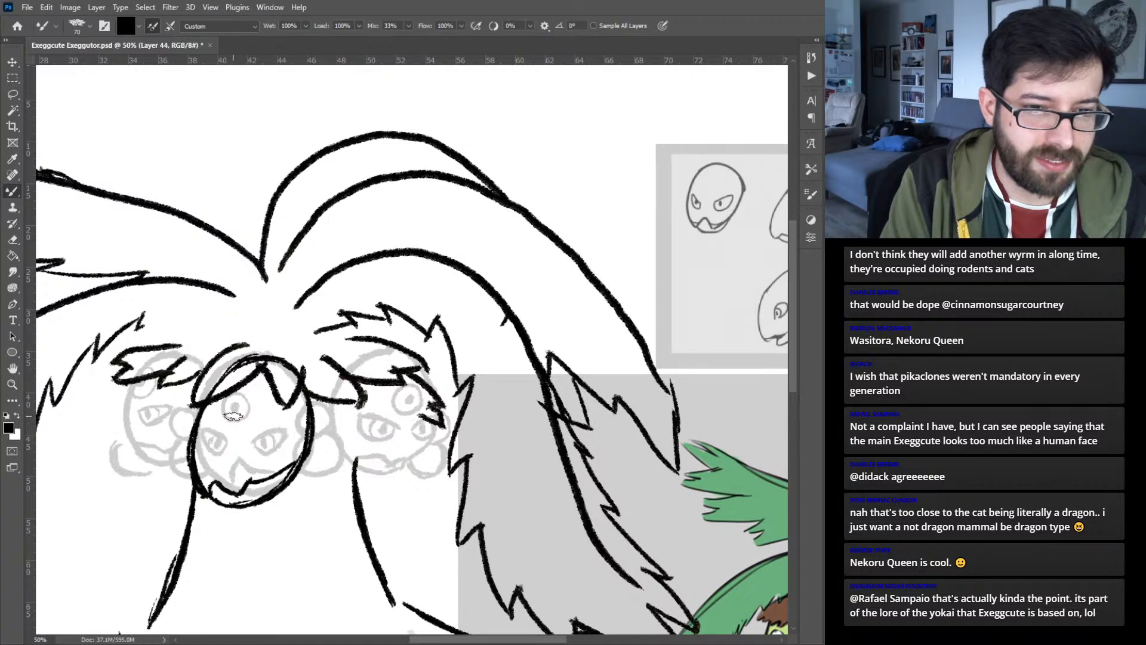
# - Sketch the center head's two slanted eyes with slit pupils and a round third eye with a dot pupil
pyautogui.moveTo(355, 365)
pyautogui.mouseDown()
pyautogui.moveTo(197, 360)
pyautogui.moveTo(498, 355)
pyautogui.mouseUp()
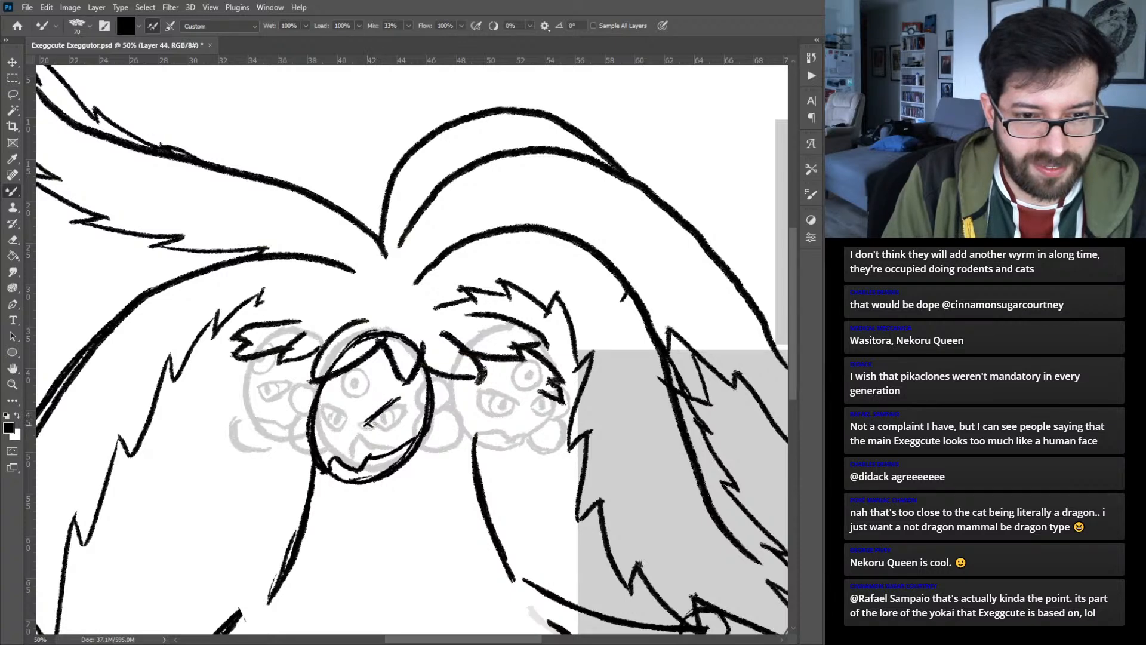
pyautogui.moveTo(367, 428); pyautogui.dragTo(404, 401)
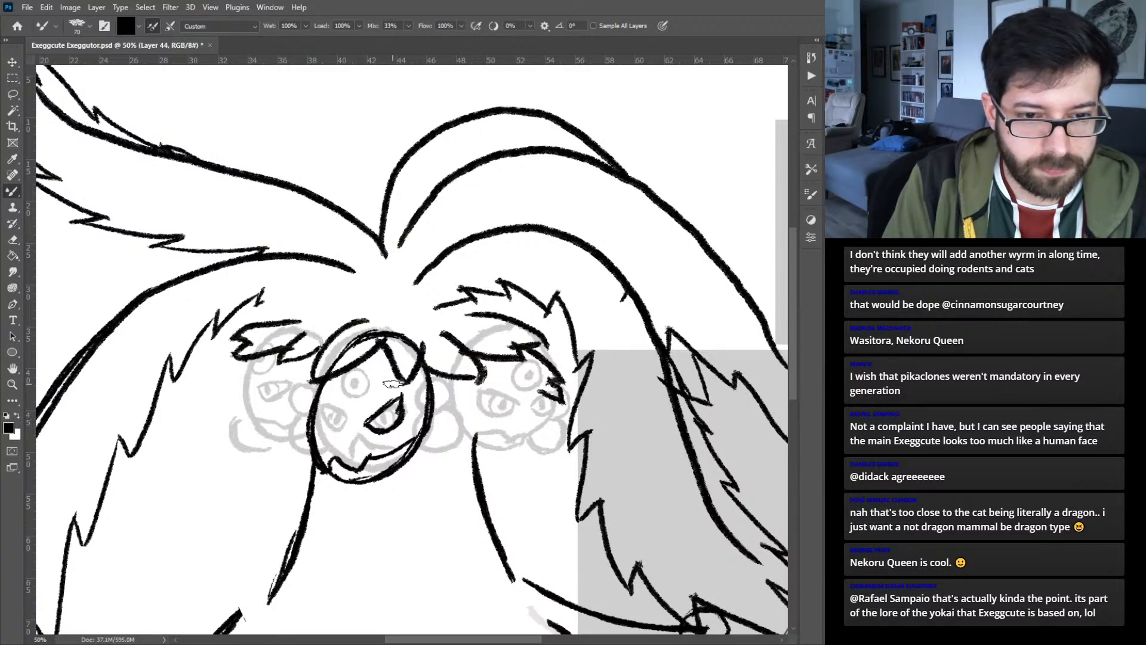
pyautogui.moveTo(319, 407)
pyautogui.mouseDown()
pyautogui.moveTo(327, 424)
pyautogui.moveTo(392, 418)
pyautogui.moveTo(388, 427)
pyautogui.mouseUp()
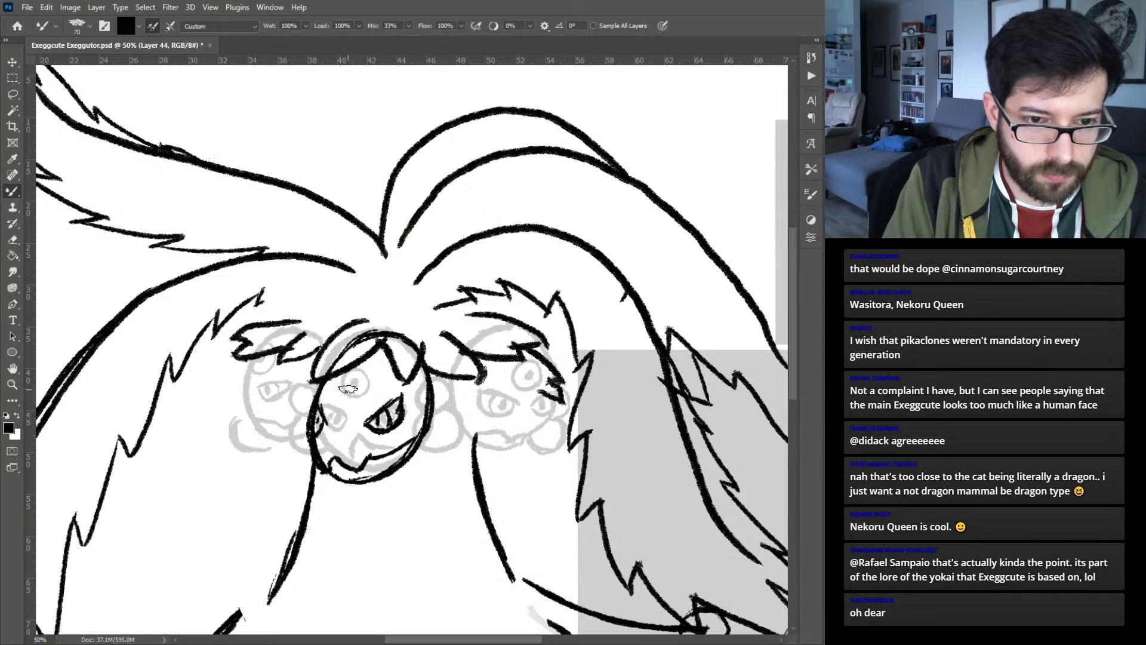
pyautogui.moveTo(346, 390)
pyautogui.mouseDown()
pyautogui.moveTo(337, 406)
pyautogui.moveTo(363, 401)
pyautogui.moveTo(360, 385)
pyautogui.mouseUp()
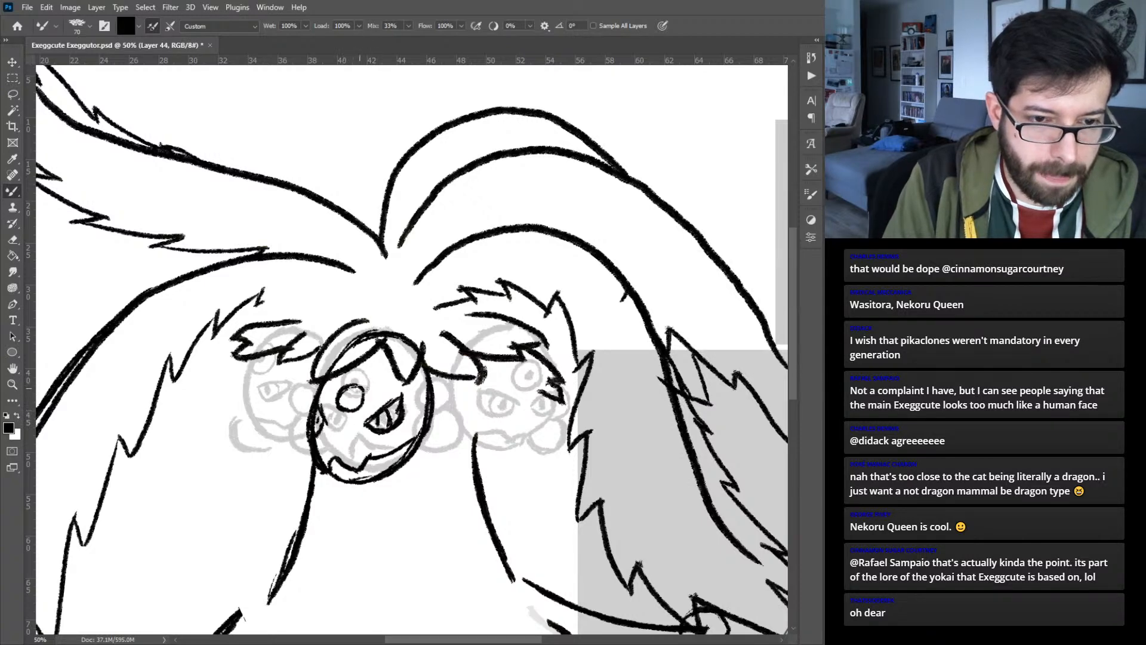
pyautogui.click(351, 397)
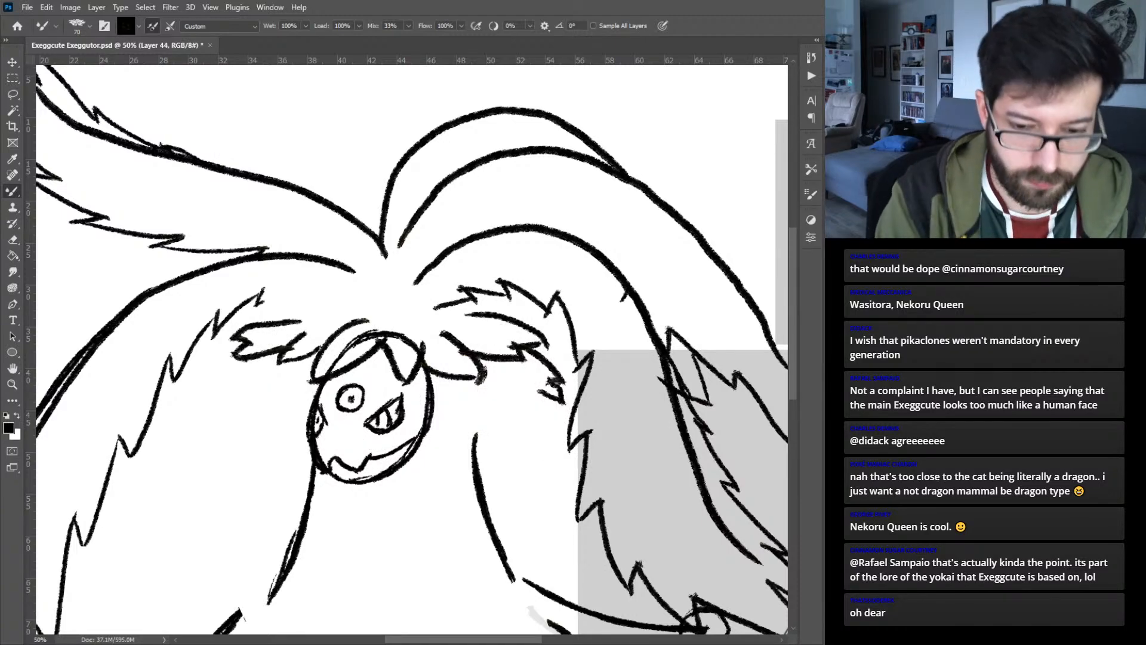
# - Scale the center head sketch to 110.58% and move it slightly up and left under the leaf fringe
pyautogui.hotkey('ctrl', '-')
pyautogui.hotkey('ctrl', '-')
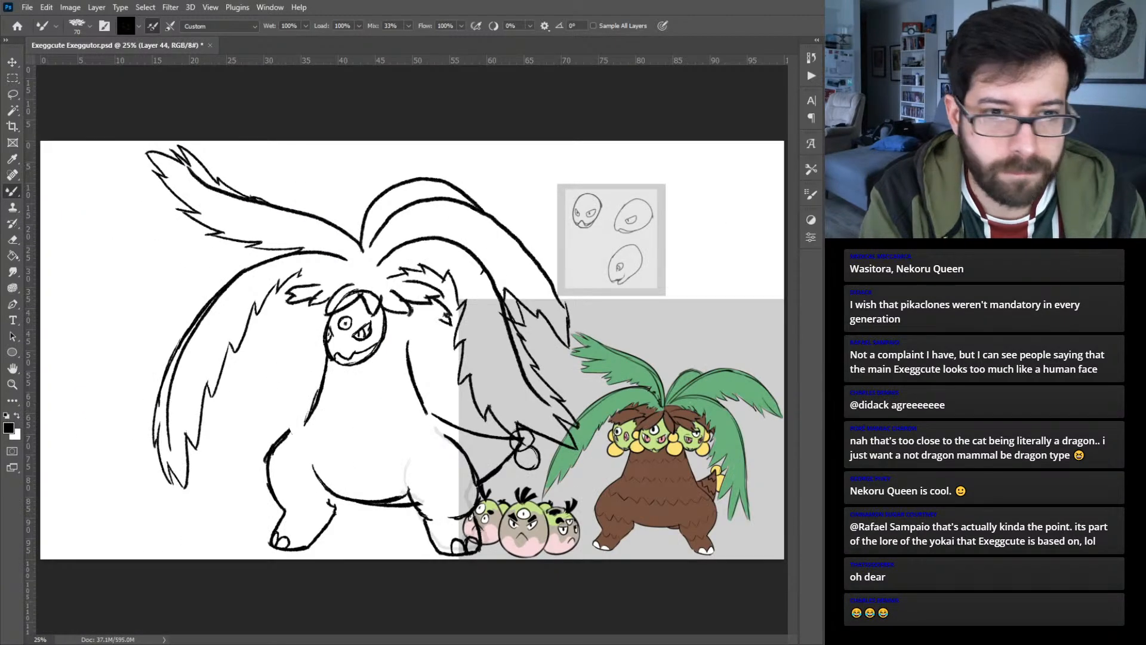
pyautogui.hotkey('ctrl', '+')
pyautogui.hotkey('ctrl', '+')
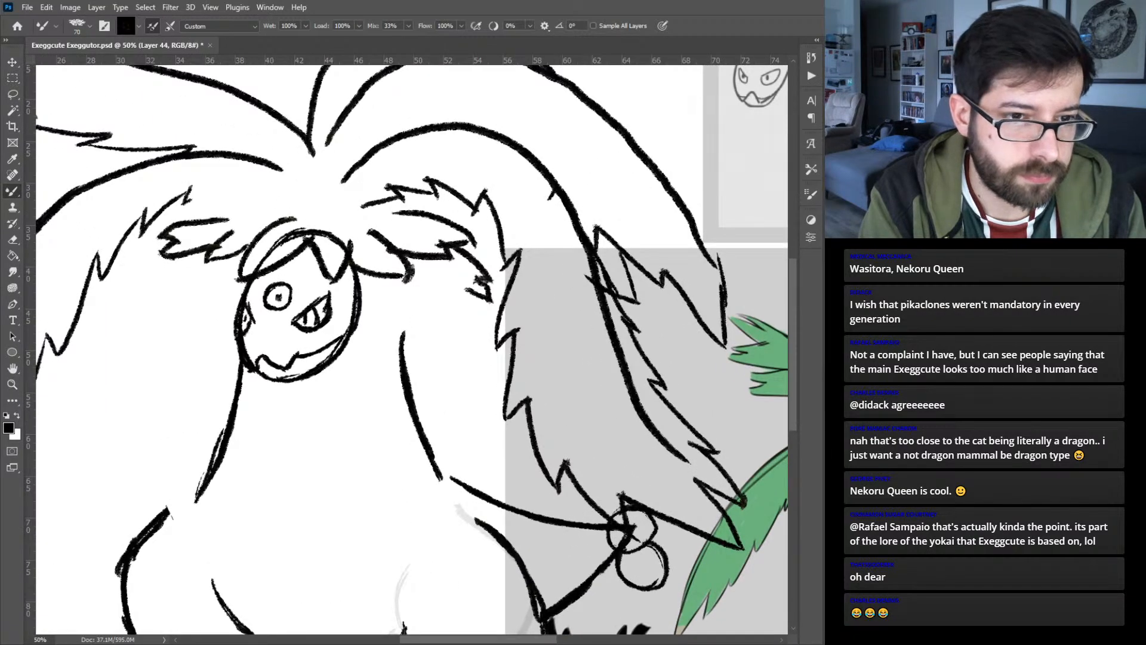
pyautogui.hotkey('ctrl', 't')
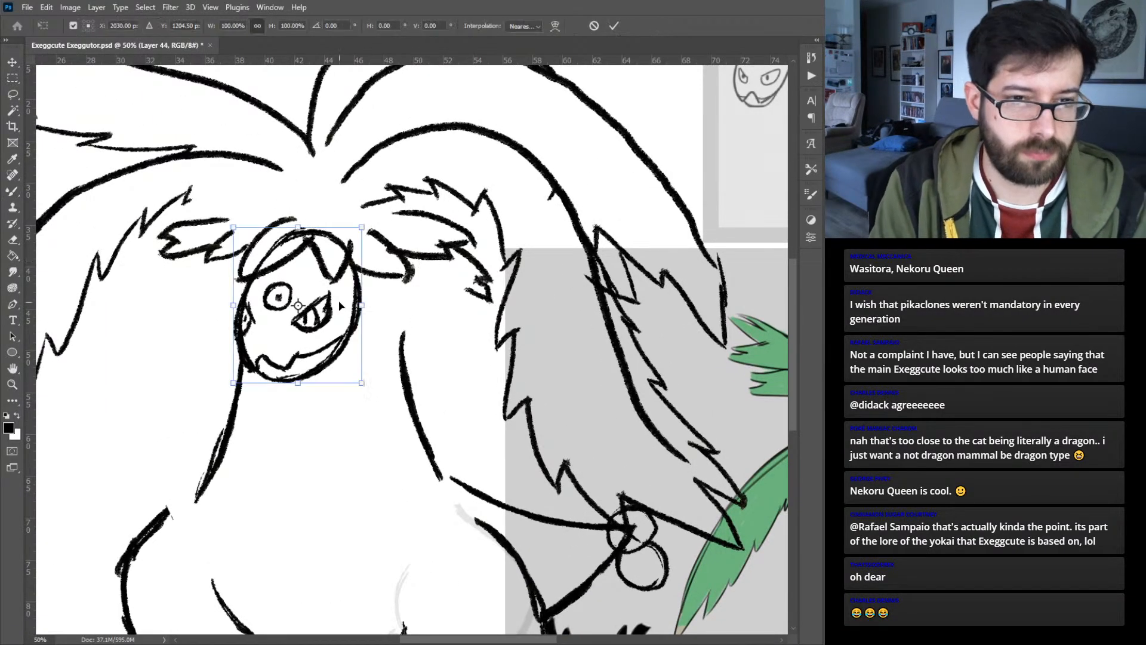
pyautogui.moveTo(362, 305); pyautogui.dragTo(375, 305)
pyautogui.moveTo(357, 349); pyautogui.dragTo(348, 340)
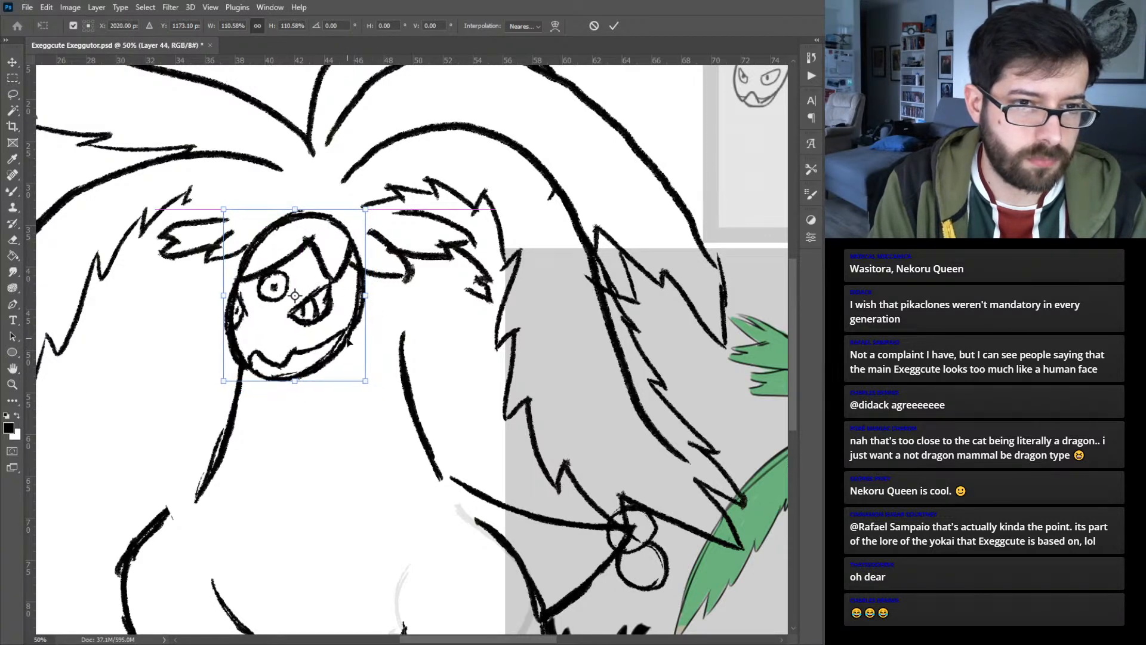
pyautogui.press('Return')
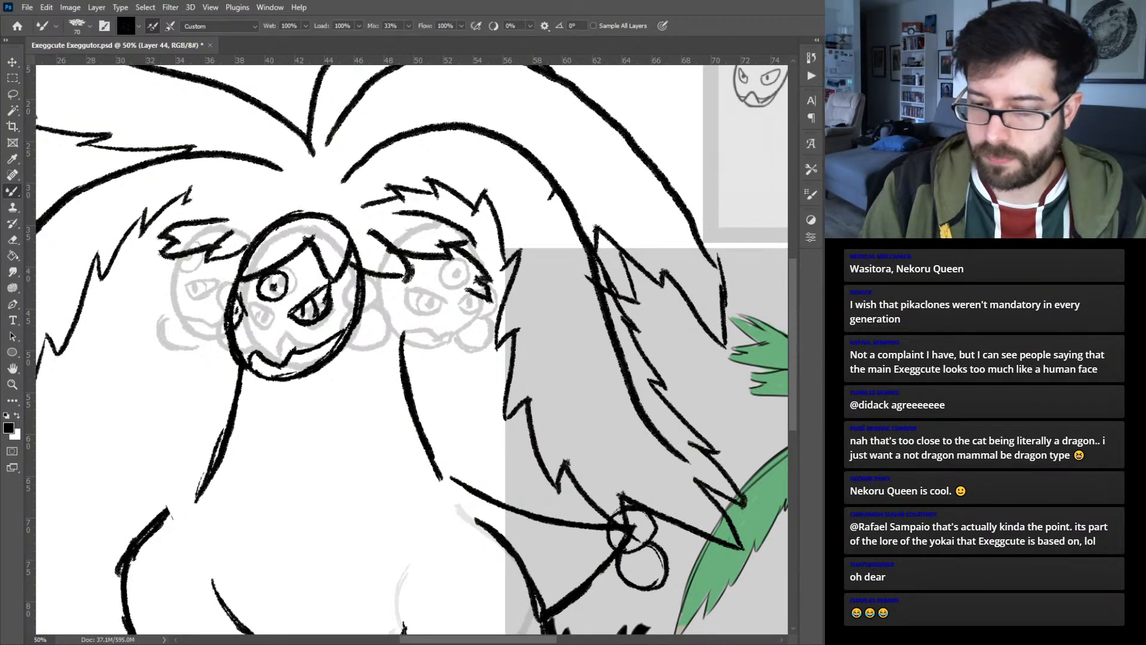
# - Fade the enlarged center head into a light guide with the older gray head sketches hidden, and add a new layer
pyautogui.hotkey('ctrl', 'z')
pyautogui.hotkey('ctrl', 'z')
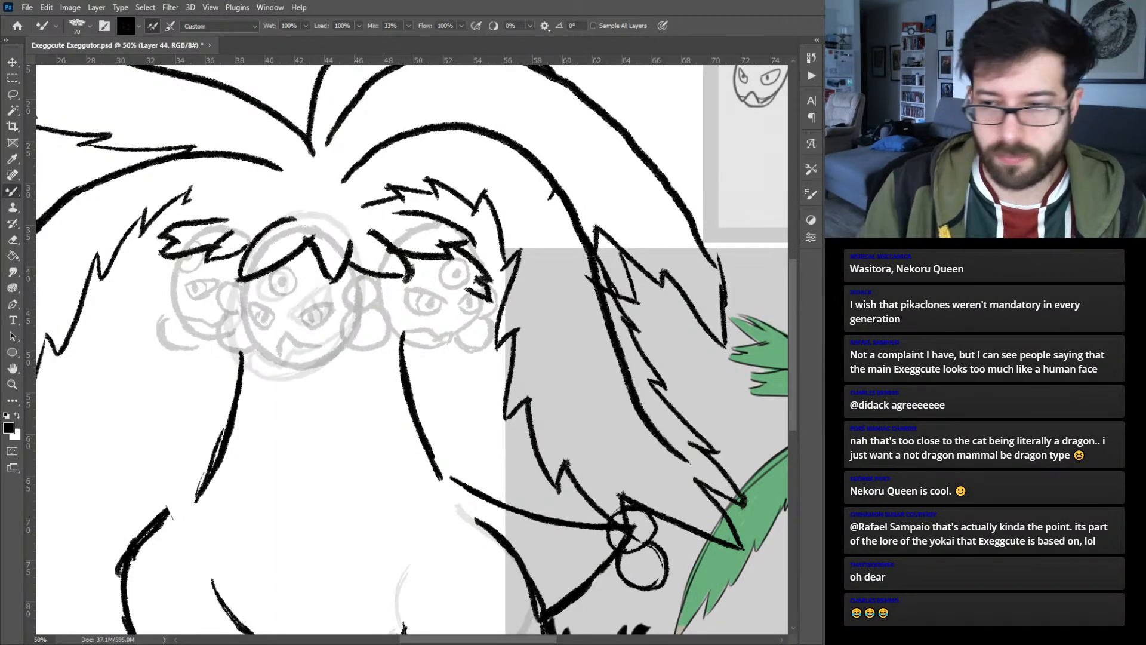
pyautogui.hotkey('ctrl', 'z')
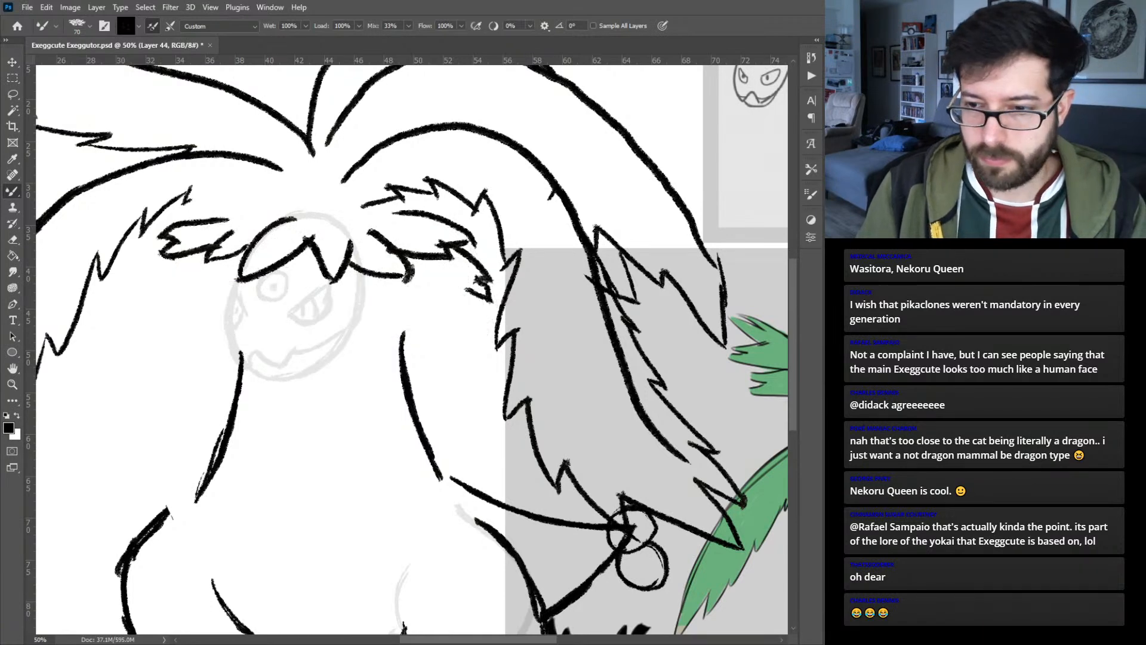
pyautogui.hotkey('ctrl', '+')
pyautogui.moveTo(336, 383); pyautogui.dragTo(493, 394)
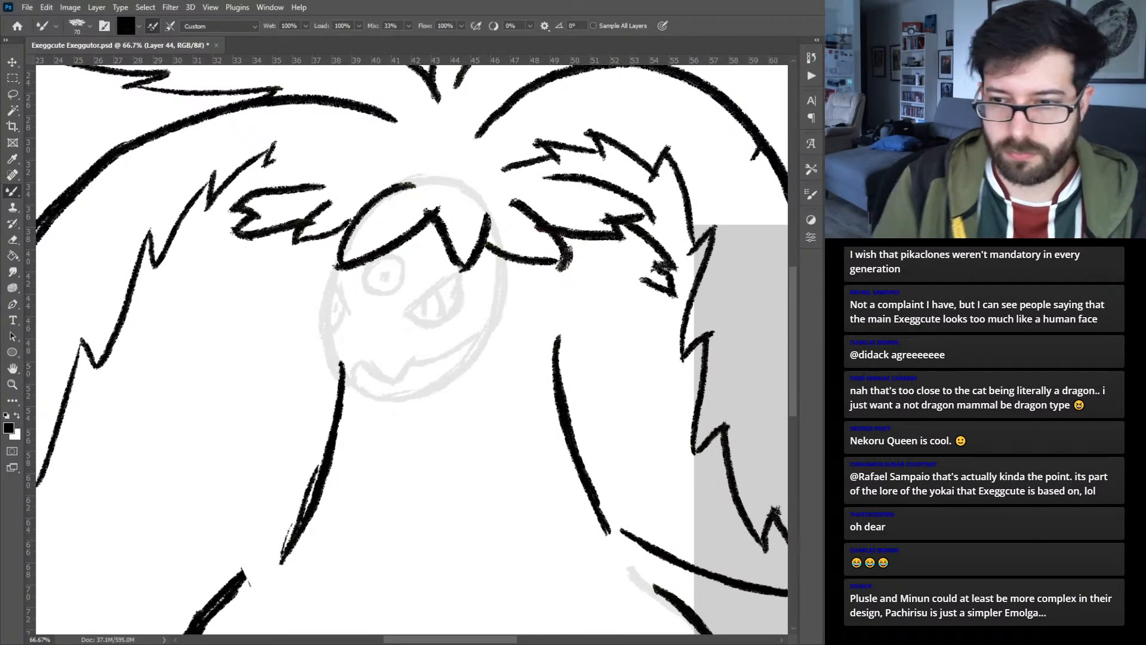
pyautogui.hotkey('ctrl', 'alt', 'shift', 'n')
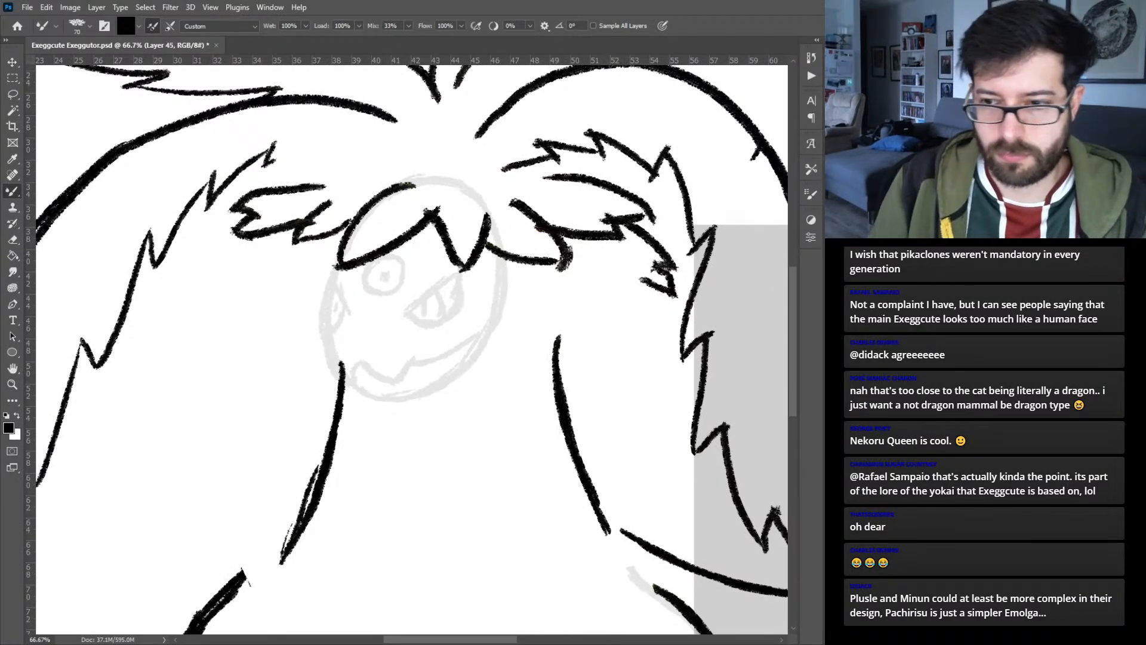
pyautogui.moveTo(365, 364)
pyautogui.mouseDown()
pyautogui.moveTo(409, 371)
pyautogui.moveTo(391, 382)
pyautogui.moveTo(440, 357)
pyautogui.moveTo(417, 360)
pyautogui.moveTo(487, 338)
pyautogui.mouseUp()
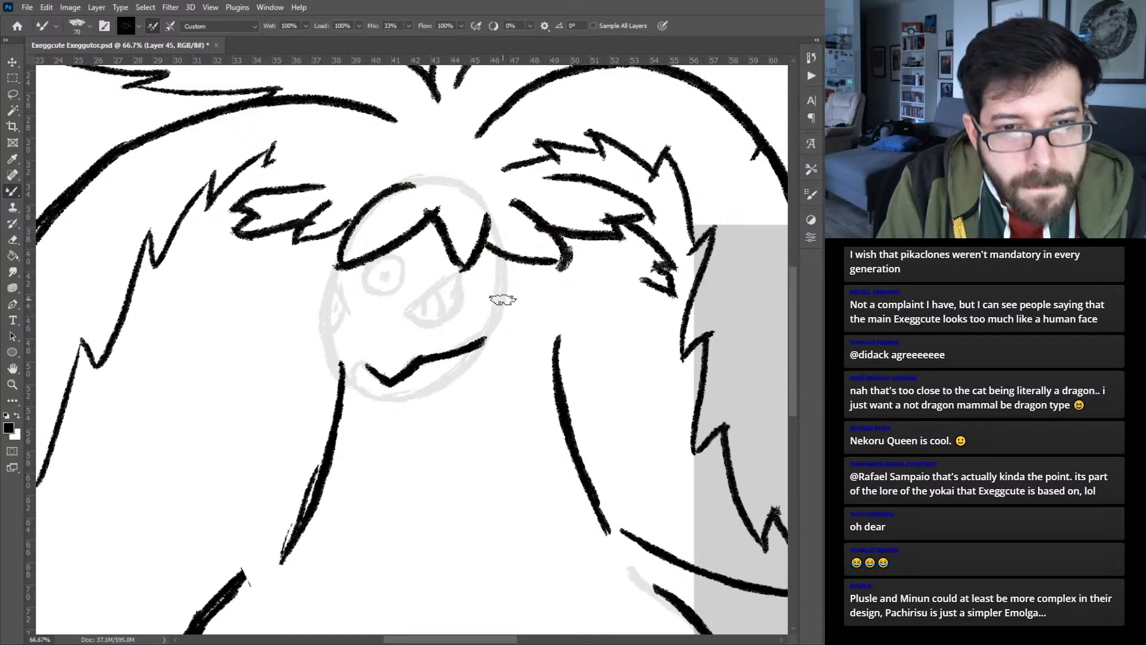
pyautogui.hotkey('ctrl', 'z')
pyautogui.hotkey('ctrl', 'z')
pyautogui.hotkey('ctrl', 'z')
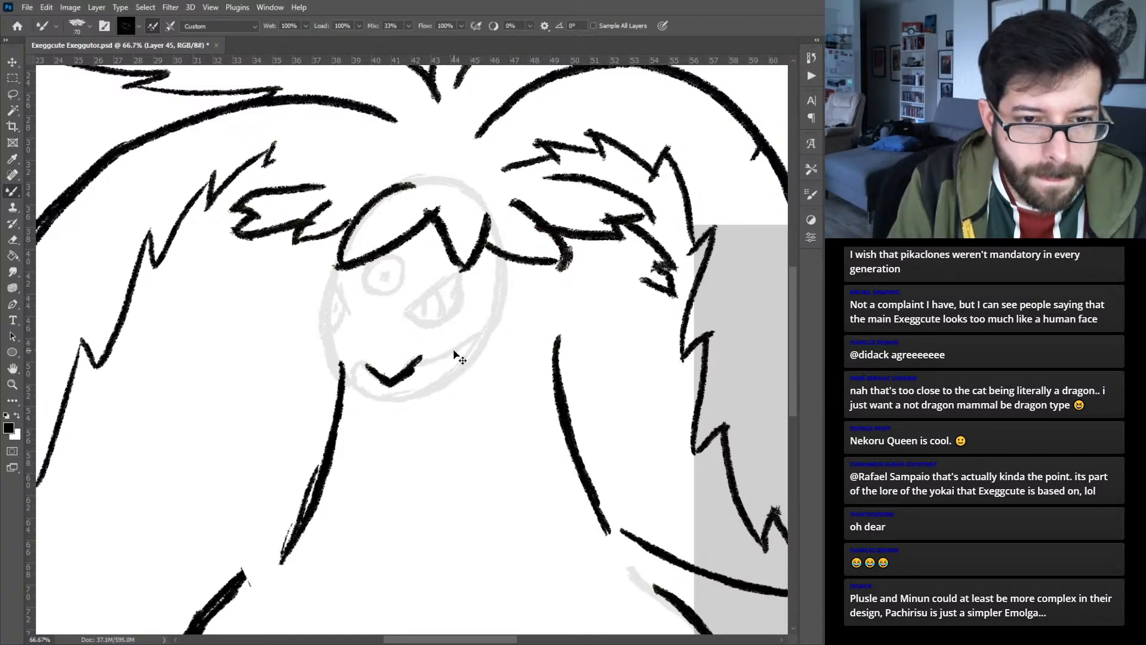
pyautogui.hotkey('ctrl', 'z')
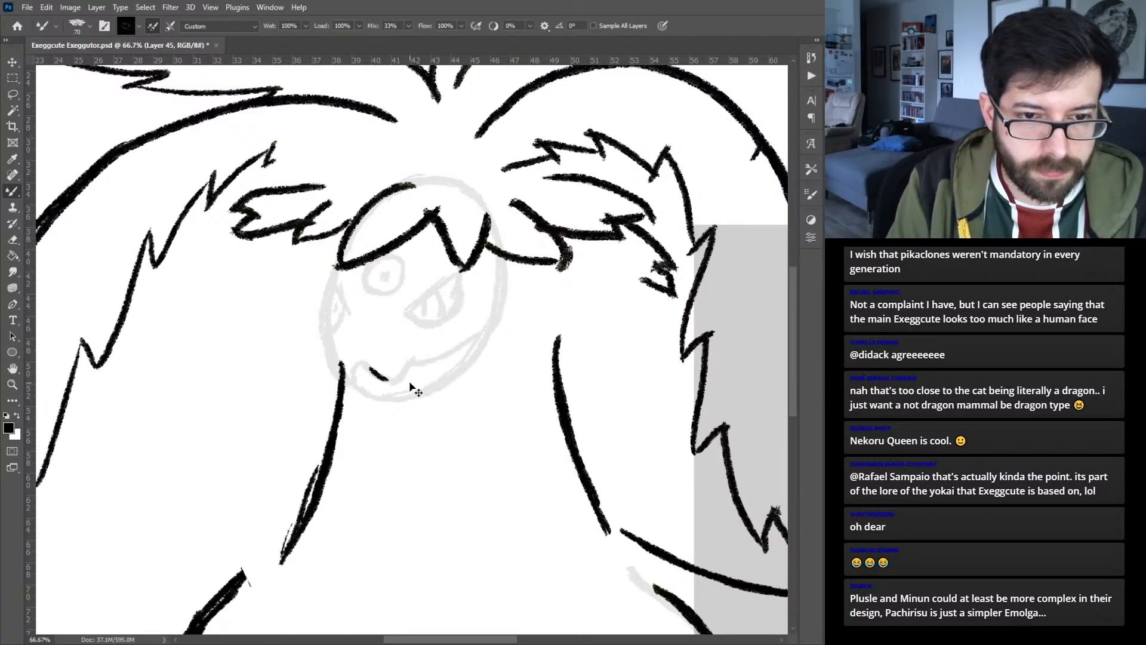
# - Ink the center head's jaw and side contours below the leaf fringe, plus its zigzag mouth, over the faded guide
pyautogui.moveTo(374, 365)
pyautogui.mouseDown()
pyautogui.moveTo(407, 385)
pyautogui.moveTo(419, 366)
pyautogui.moveTo(489, 336)
pyautogui.moveTo(502, 314)
pyautogui.moveTo(497, 323)
pyautogui.moveTo(496, 279)
pyautogui.moveTo(504, 310)
pyautogui.moveTo(496, 254)
pyautogui.mouseUp()
pyautogui.moveTo(377, 368)
pyautogui.mouseDown()
pyautogui.moveTo(345, 385)
pyautogui.moveTo(332, 373)
pyautogui.moveTo(344, 380)
pyautogui.moveTo(324, 334)
pyautogui.moveTo(330, 354)
pyautogui.moveTo(339, 270)
pyautogui.mouseUp()
pyautogui.moveTo(347, 381)
pyautogui.mouseDown()
pyautogui.moveTo(388, 396)
pyautogui.moveTo(421, 390)
pyautogui.moveTo(482, 344)
pyautogui.mouseUp()
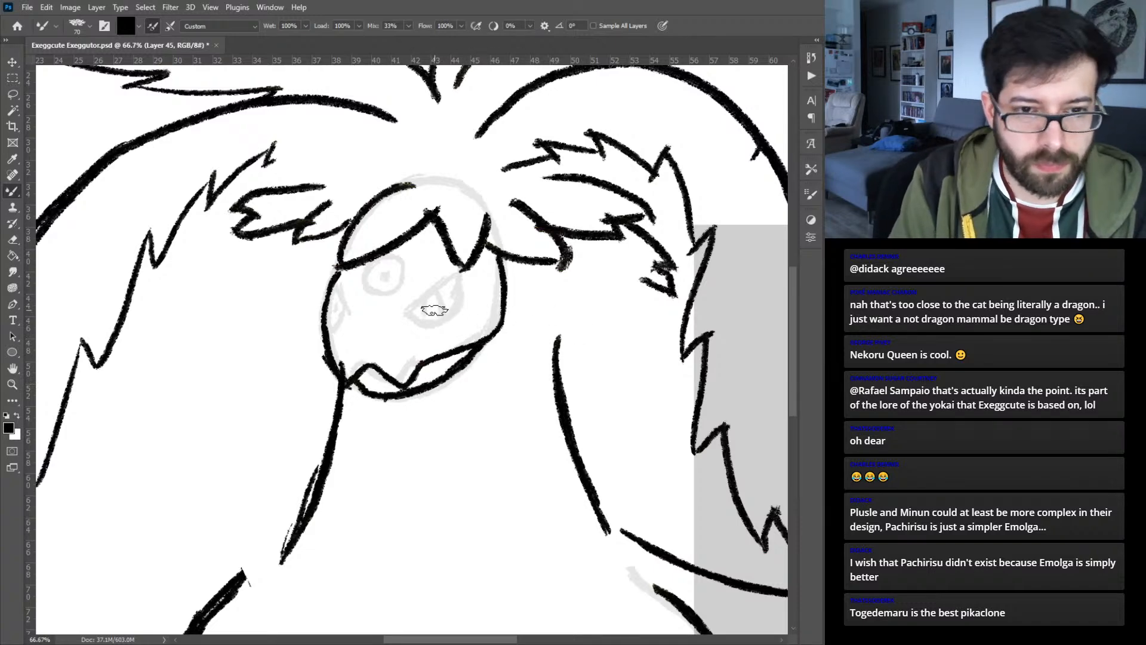
# - Ink the center head's two slanted eyes with slit pupils and the round forehead eye with a dot pupil
pyautogui.moveTo(411, 316)
pyautogui.mouseDown()
pyautogui.moveTo(456, 285)
pyautogui.moveTo(418, 316)
pyautogui.moveTo(451, 288)
pyautogui.moveTo(417, 322)
pyautogui.moveTo(448, 328)
pyautogui.moveTo(462, 289)
pyautogui.moveTo(432, 320)
pyautogui.mouseUp()
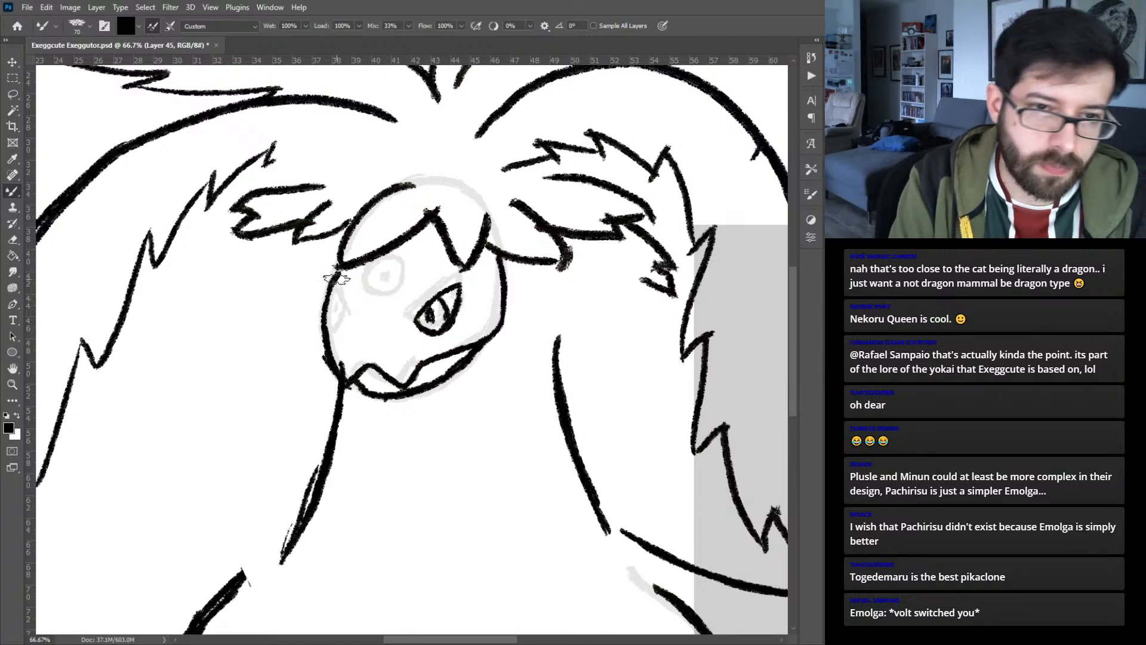
pyautogui.moveTo(348, 309)
pyautogui.mouseDown()
pyautogui.moveTo(332, 291)
pyautogui.moveTo(348, 312)
pyautogui.moveTo(340, 324)
pyautogui.moveTo(338, 309)
pyautogui.mouseUp()
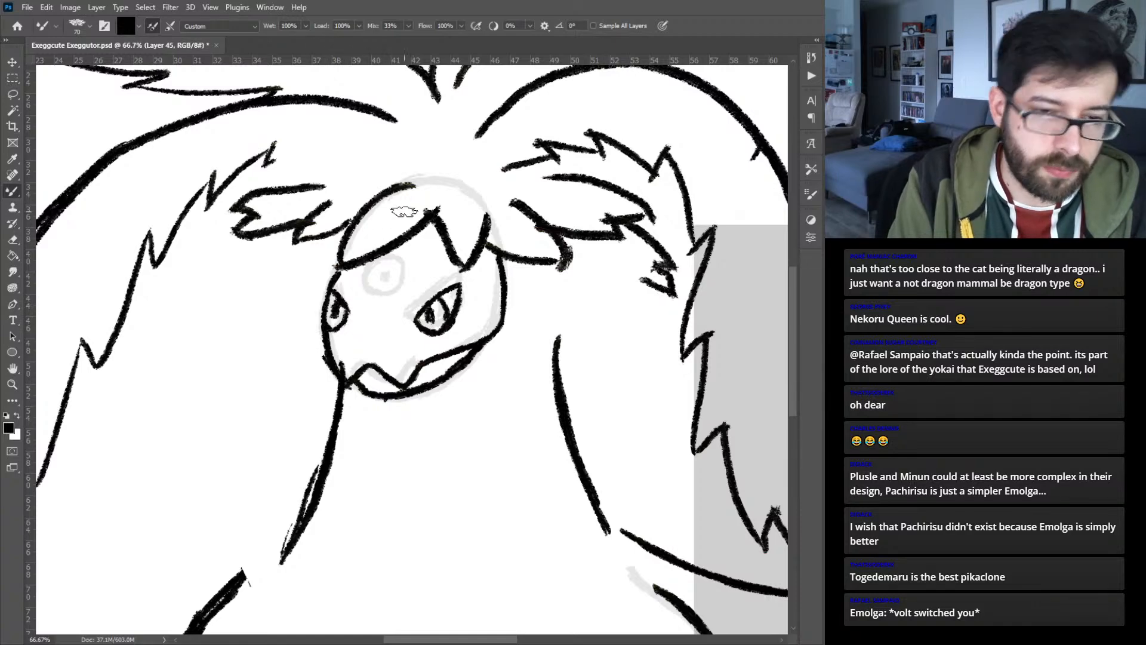
pyautogui.hotkey('ctrl', 'z')
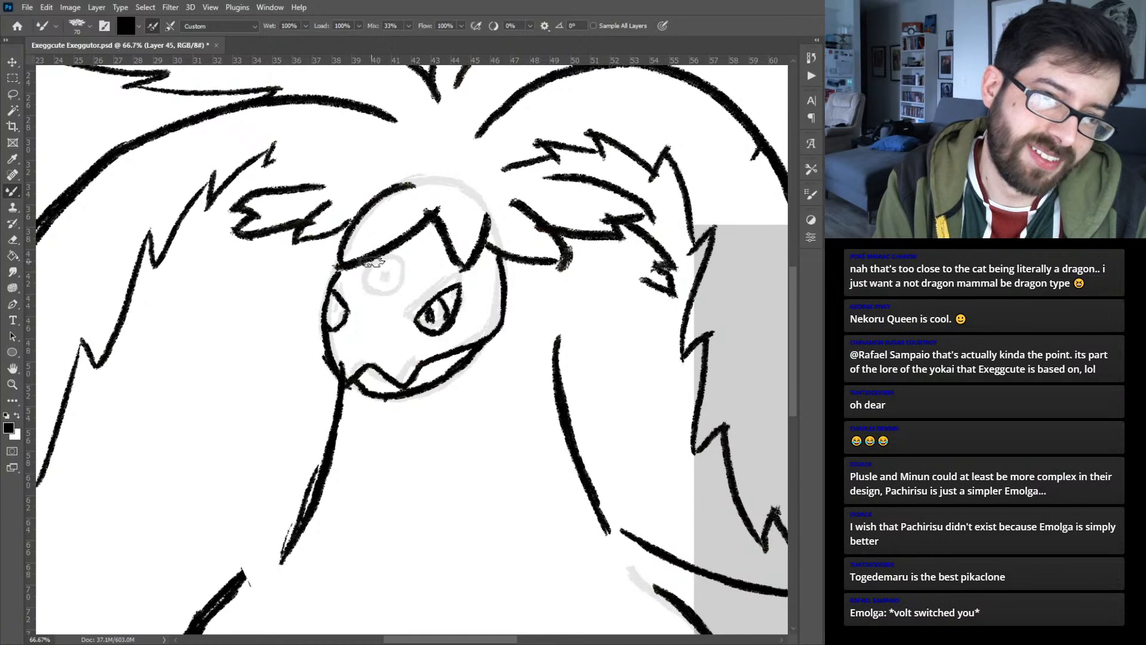
pyautogui.moveTo(370, 265)
pyautogui.mouseDown()
pyautogui.moveTo(407, 276)
pyautogui.moveTo(383, 261)
pyautogui.moveTo(362, 288)
pyautogui.moveTo(395, 291)
pyautogui.moveTo(388, 260)
pyautogui.mouseUp()
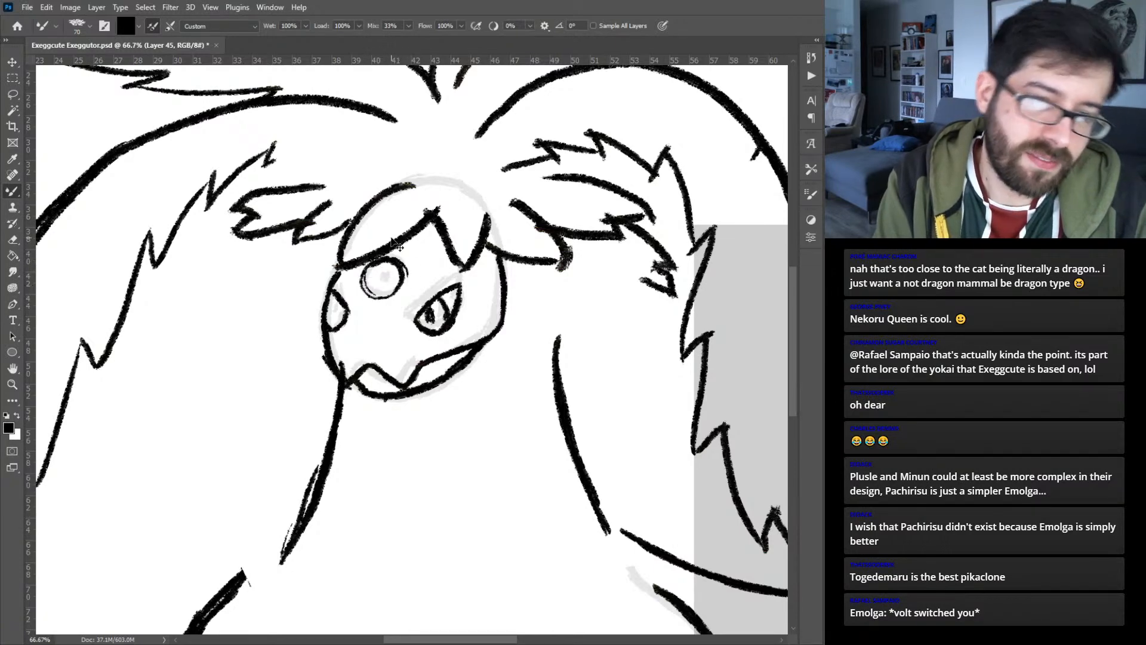
pyautogui.hotkey('ctrl', 'z')
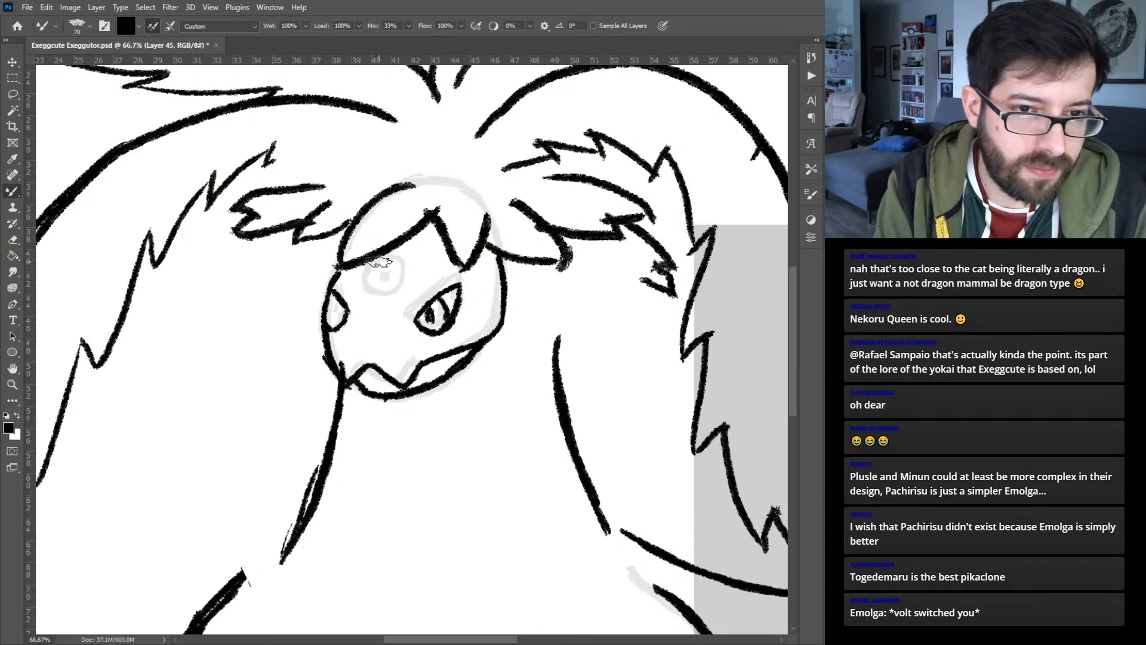
pyautogui.moveTo(370, 262)
pyautogui.mouseDown()
pyautogui.moveTo(369, 295)
pyautogui.moveTo(402, 273)
pyautogui.moveTo(375, 260)
pyautogui.moveTo(367, 292)
pyautogui.moveTo(385, 272)
pyautogui.mouseUp()
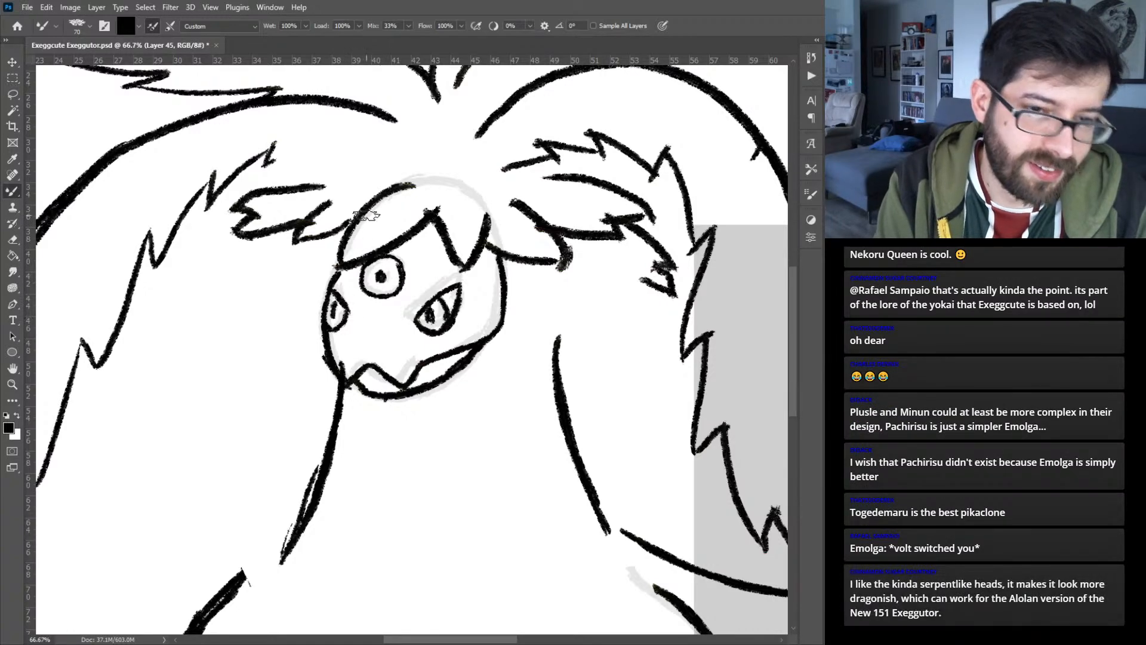
pyautogui.hotkey('ctrl', '0')
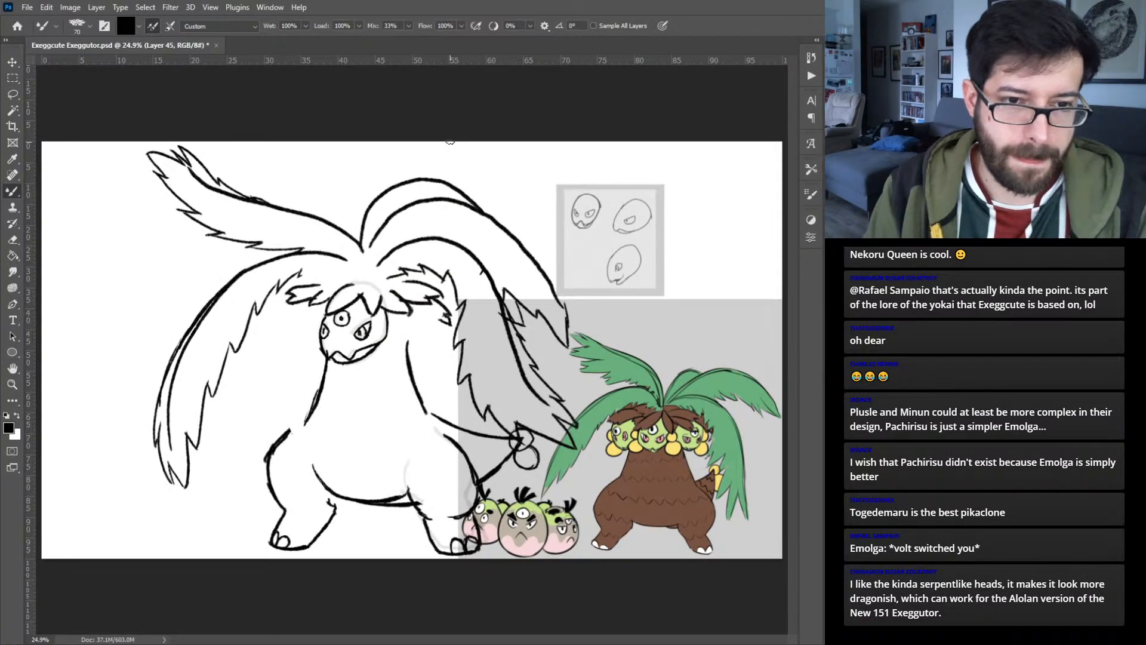
pyautogui.hotkey('ctrl', '+')
pyautogui.hotkey('ctrl', '+')
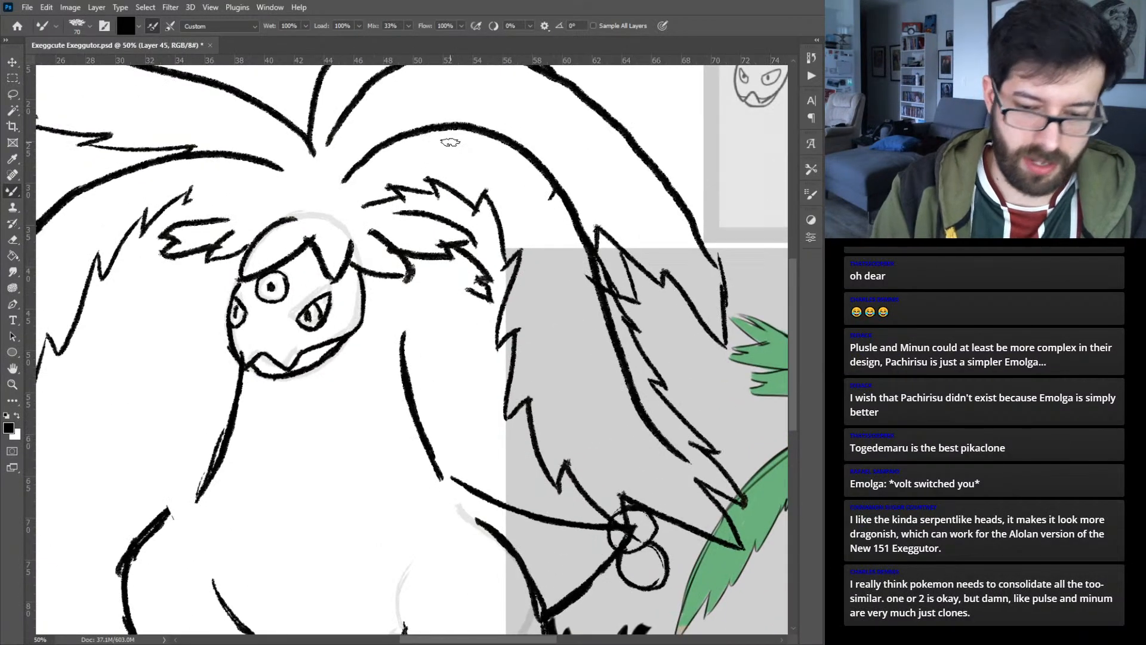
# - Swap the enlarged center head guide for the older gray head sketches and add a new layer for the right head
pyautogui.hotkey('ctrl', 'z')
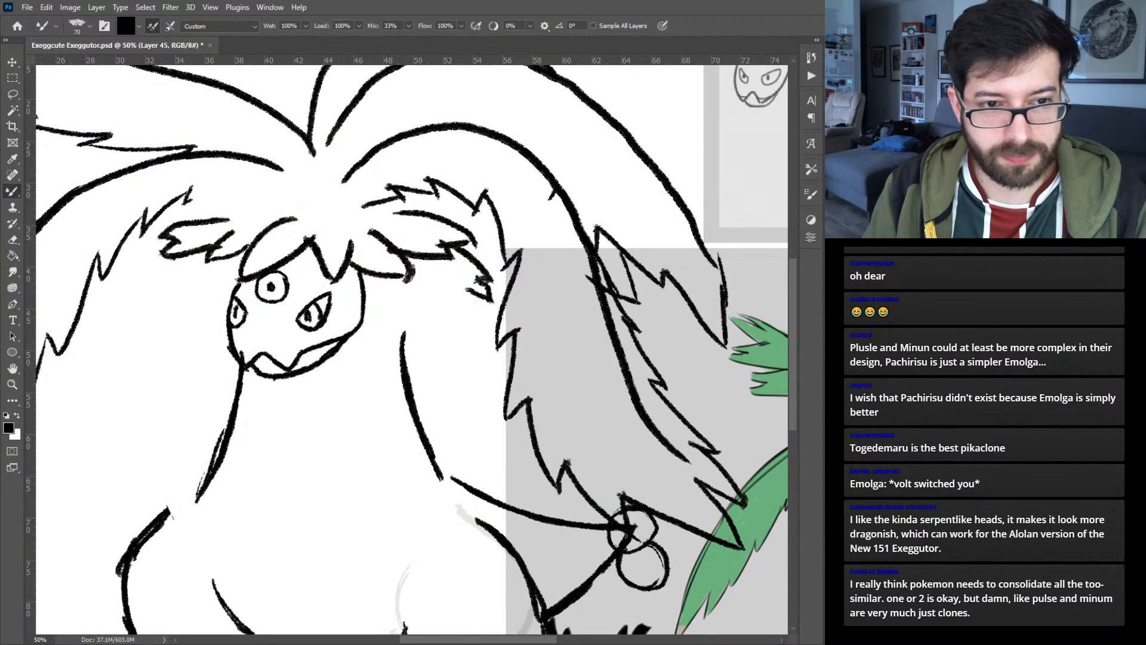
pyautogui.hotkey('ctrl', 'z')
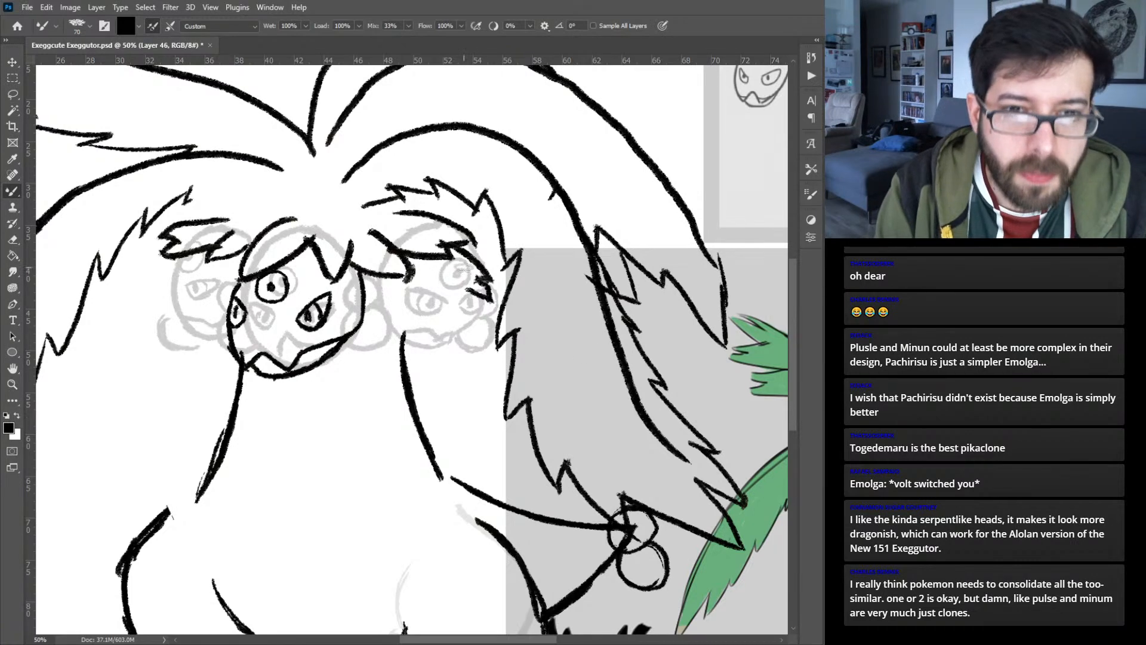
pyautogui.moveTo(482, 322)
pyautogui.mouseDown()
pyautogui.moveTo(460, 278)
pyautogui.moveTo(469, 299)
pyautogui.moveTo(445, 263)
pyautogui.mouseUp()
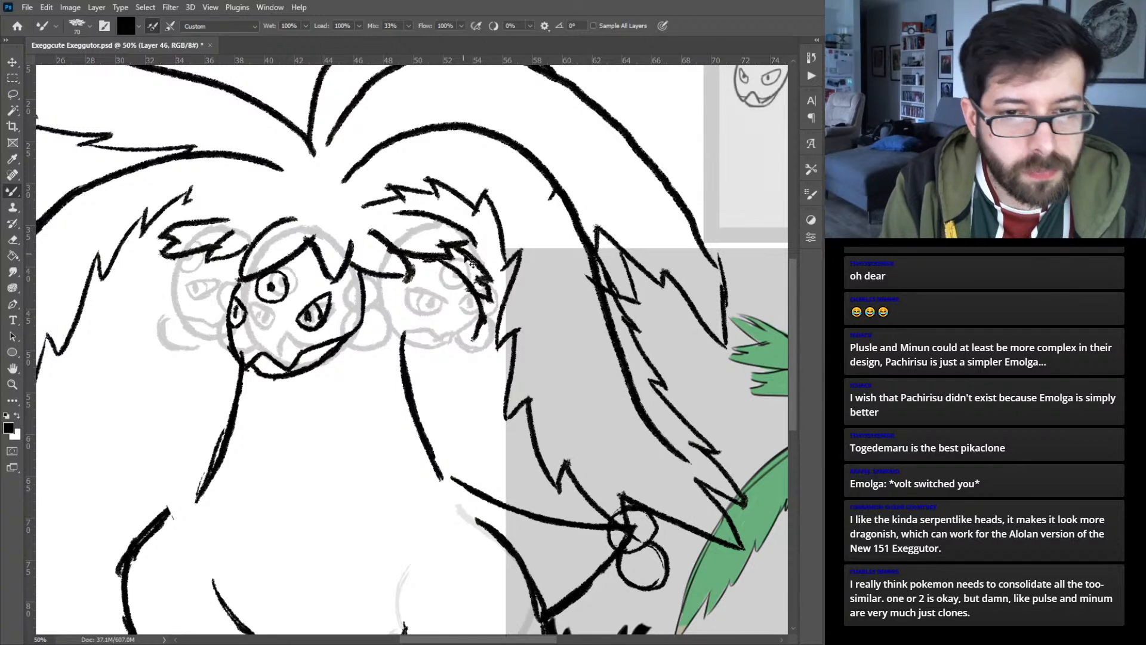
pyautogui.hotkey('ctrl', 'z')
pyautogui.hotkey('ctrl', 'z')
pyautogui.hotkey('ctrl', 'z')
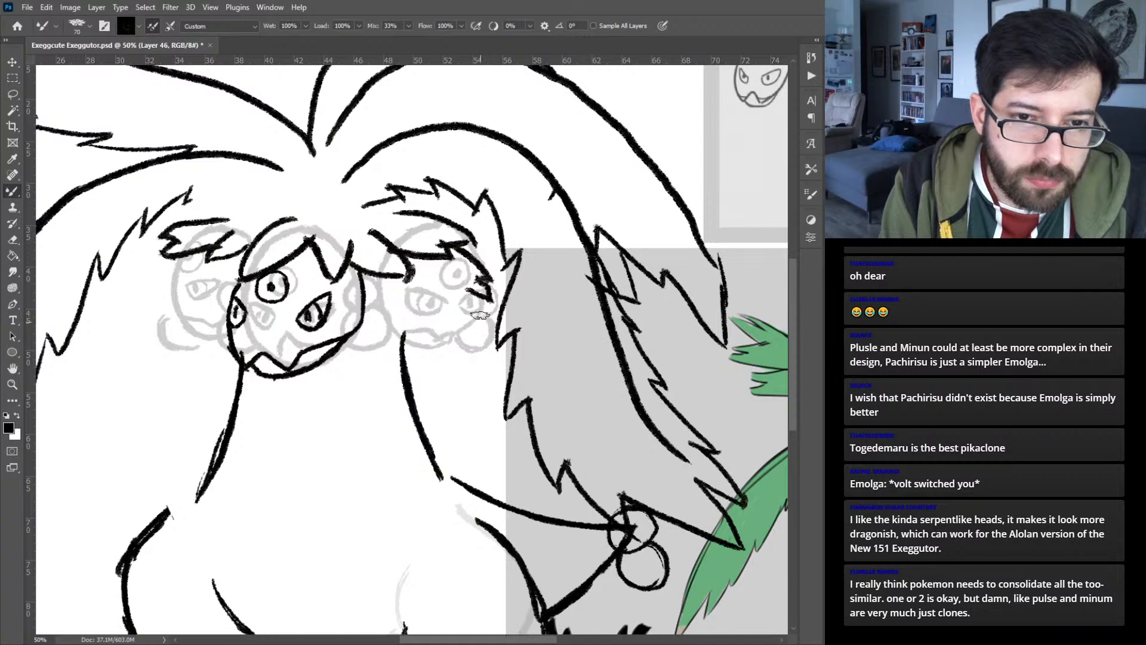
pyautogui.moveTo(490, 297); pyautogui.dragTo(445, 251)
pyautogui.moveTo(482, 302); pyautogui.dragTo(455, 340)
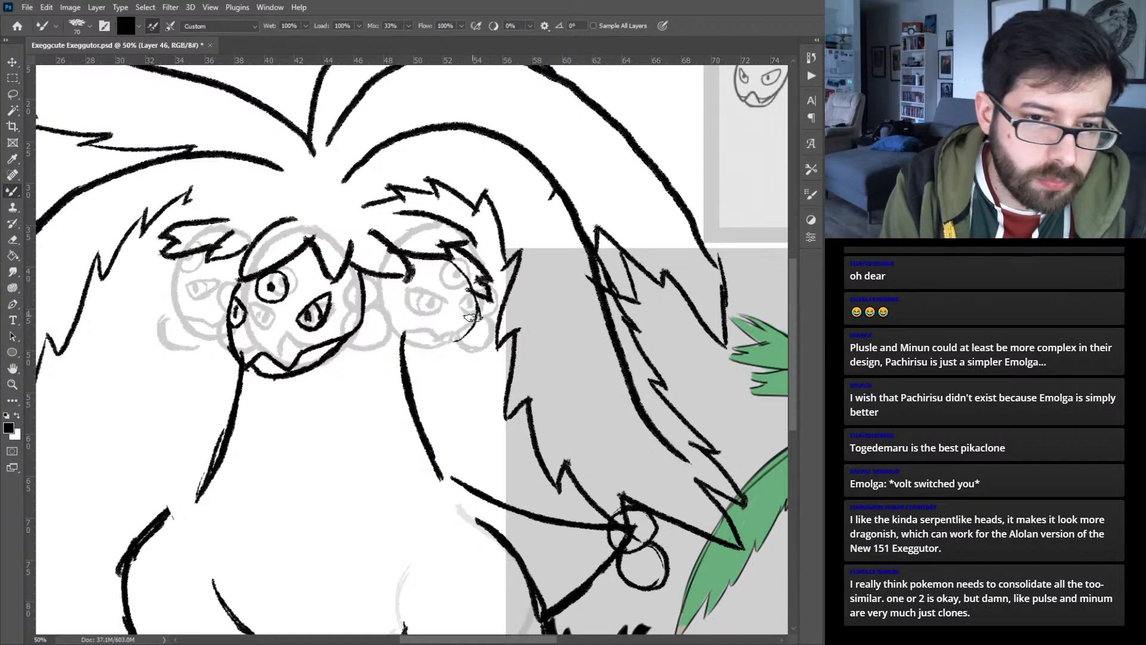
pyautogui.hotkey('ctrl', 'z')
# - Ink a rounded head on the right below the leaf fringe, with a curved mouth, a slanted slit-pupil eye and a partial outer eye
pyautogui.moveTo(479, 300)
pyautogui.mouseDown()
pyautogui.moveTo(427, 342)
pyautogui.moveTo(450, 346)
pyautogui.moveTo(394, 320)
pyautogui.moveTo(425, 343)
pyautogui.moveTo(386, 303)
pyautogui.moveTo(391, 322)
pyautogui.moveTo(378, 293)
pyautogui.moveTo(387, 275)
pyautogui.moveTo(389, 320)
pyautogui.moveTo(423, 338)
pyautogui.moveTo(474, 323)
pyautogui.moveTo(413, 337)
pyautogui.moveTo(447, 348)
pyautogui.moveTo(432, 351)
pyautogui.moveTo(464, 340)
pyautogui.moveTo(475, 296)
pyautogui.moveTo(453, 268)
pyautogui.mouseUp()
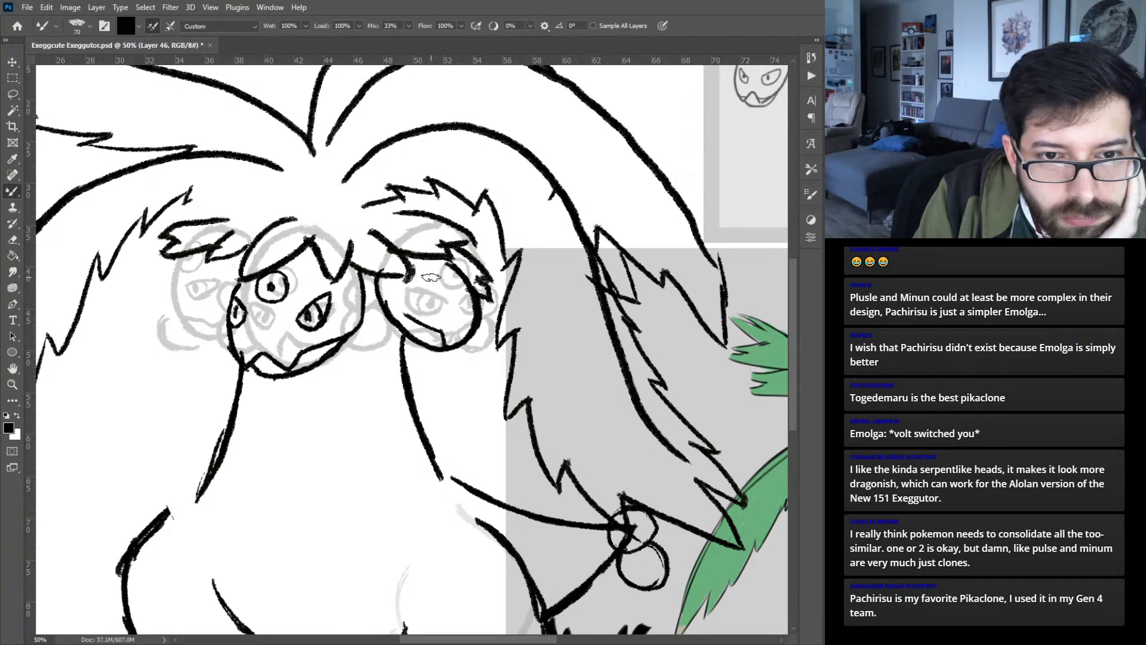
pyautogui.moveTo(427, 273)
pyautogui.mouseDown()
pyautogui.moveTo(444, 298)
pyautogui.moveTo(433, 306)
pyautogui.moveTo(427, 289)
pyautogui.moveTo(433, 297)
pyautogui.mouseUp()
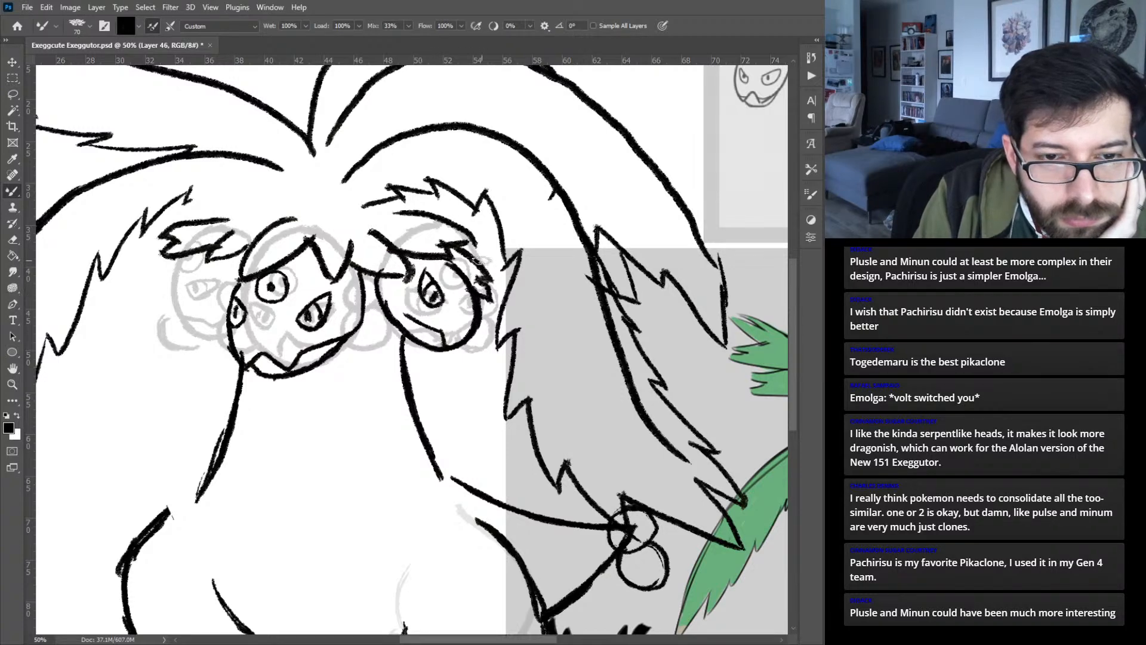
pyautogui.moveTo(458, 275); pyautogui.dragTo(468, 297)
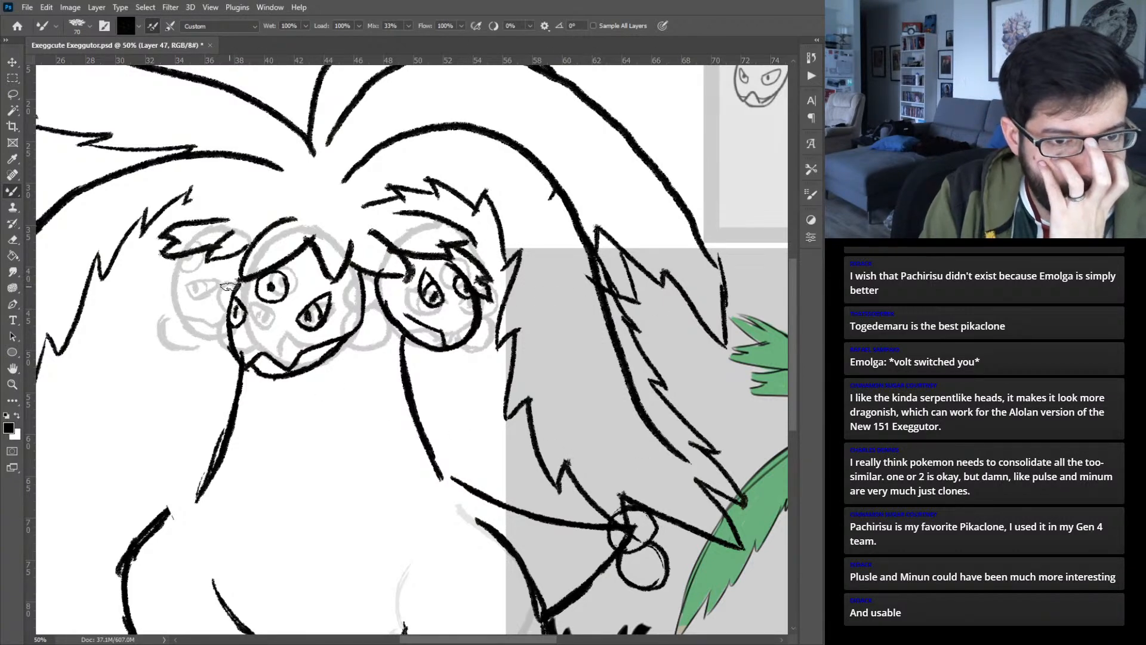
# - Flip the newly inked right head horizontally and place it over the left head guide beside the center head
pyautogui.hotkey('ctrl', '0')
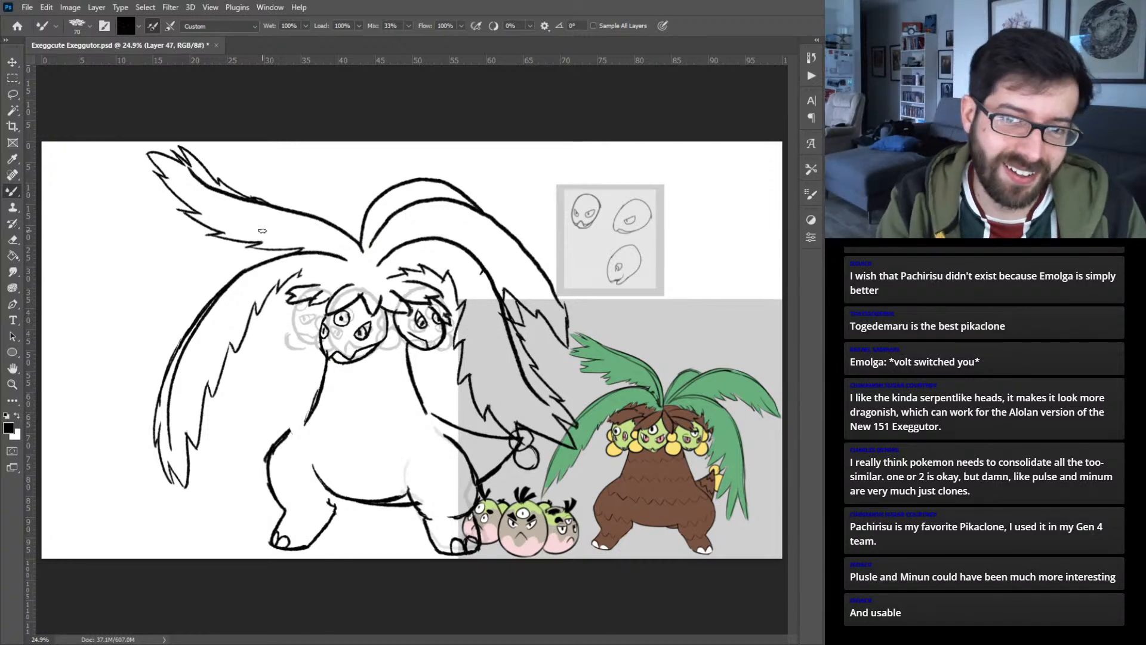
pyautogui.press('v')
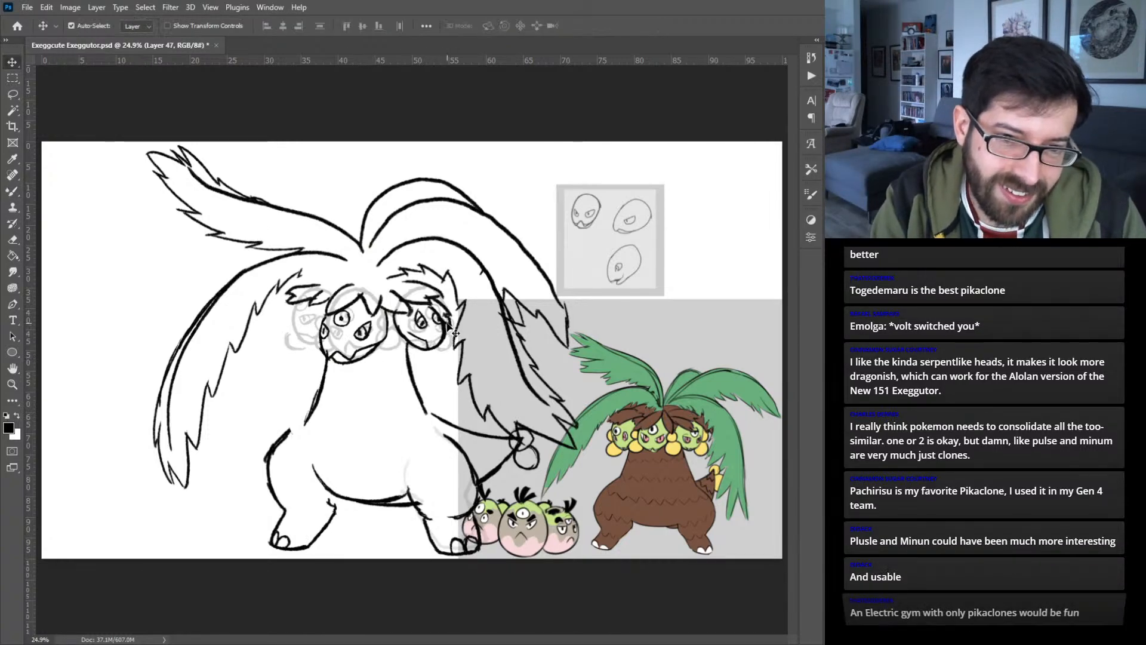
pyautogui.click(421, 322)
pyautogui.hotkey('ctrl', 't')
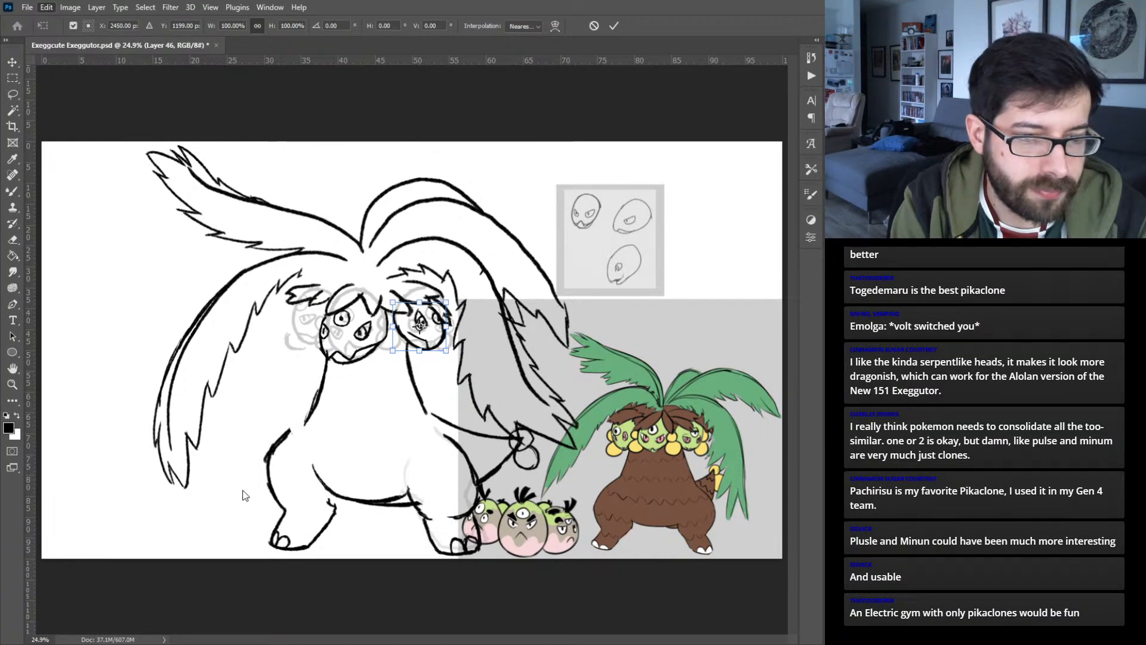
pyautogui.moveTo(419, 341); pyautogui.dragTo(306, 335)
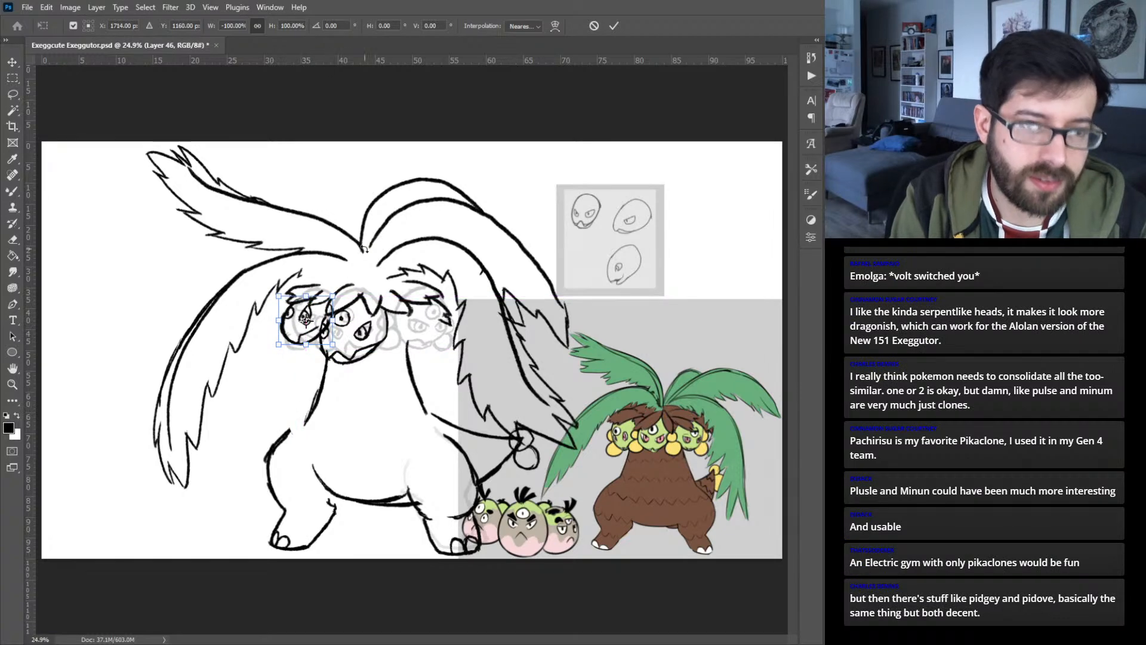
pyautogui.click(614, 25)
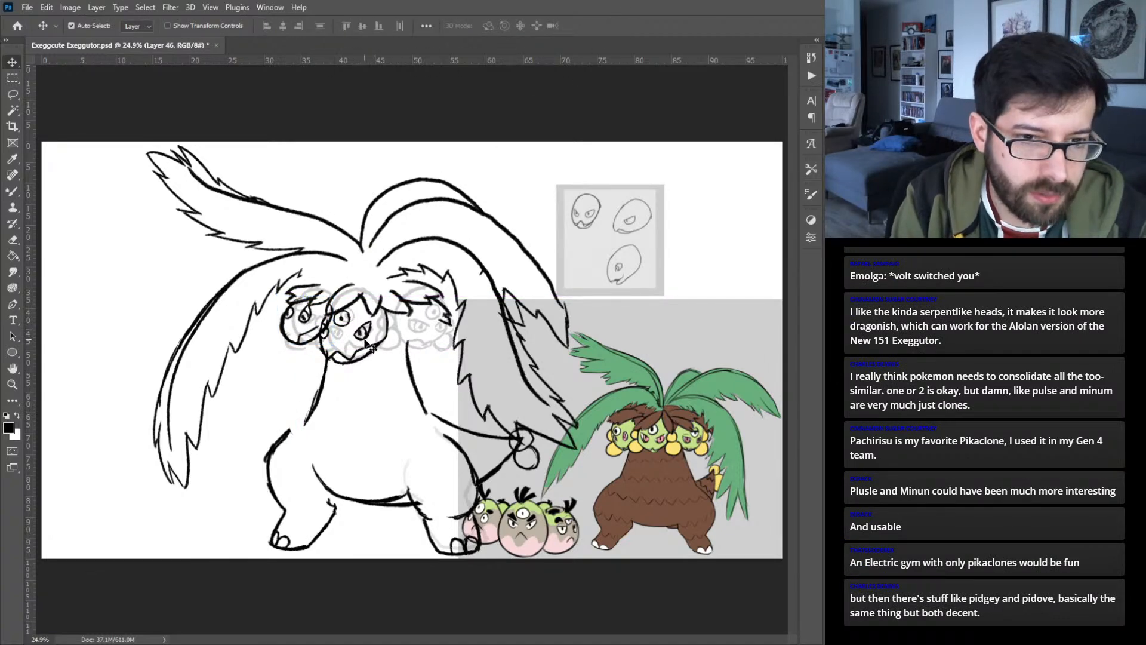
# - Shift the inked center head slightly right under the leaf fringe and add a new layer
pyautogui.click(396, 282)
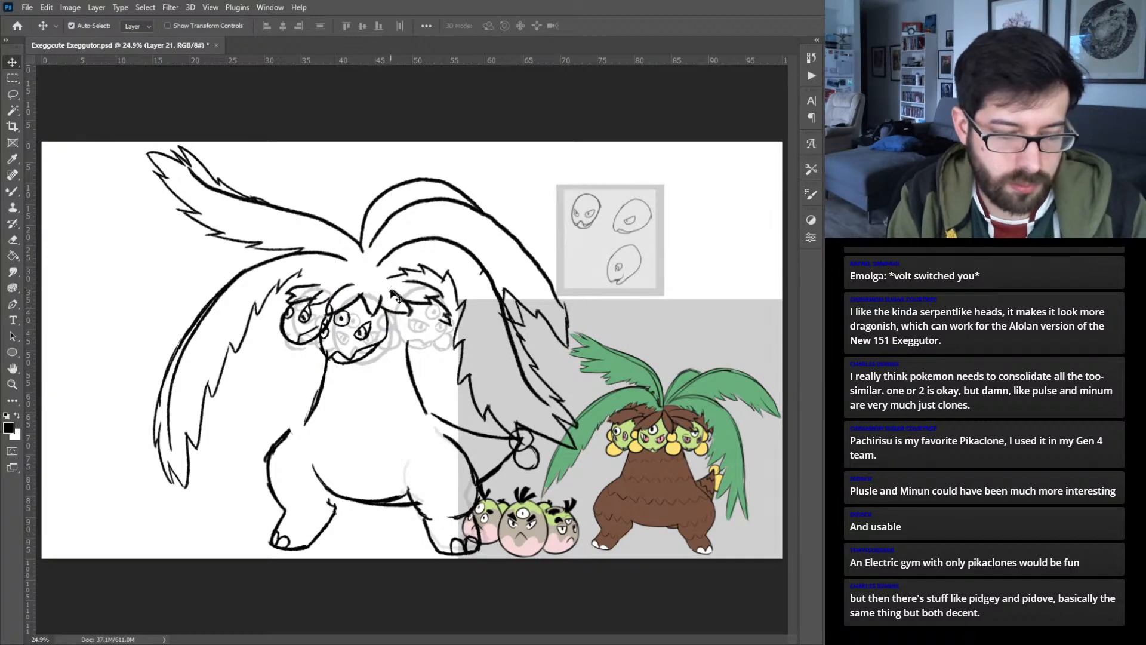
pyautogui.moveTo(369, 351); pyautogui.dragTo(375, 353)
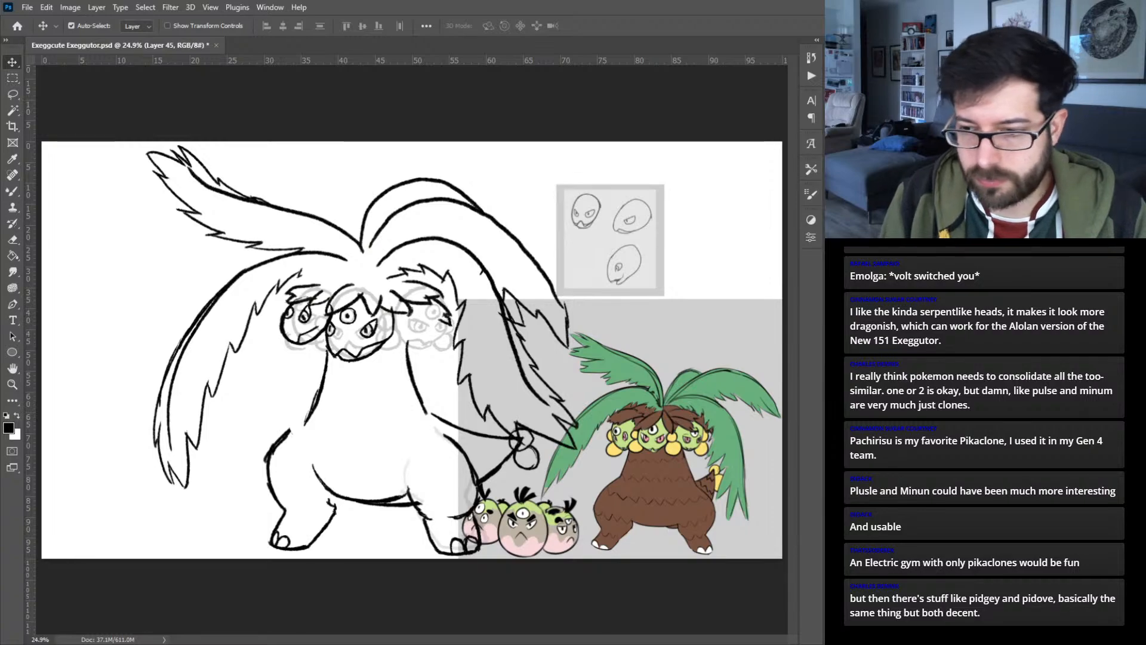
pyautogui.hotkey('ctrl', '+')
pyautogui.hotkey('ctrl', '+')
pyautogui.hotkey('ctrl', '+')
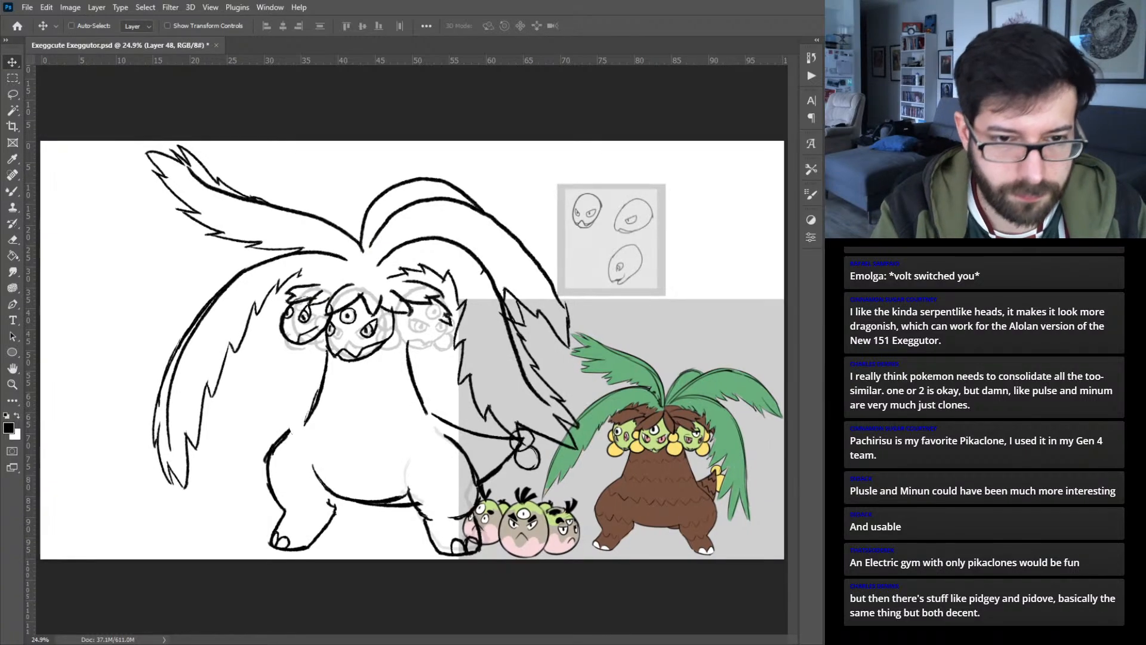
# - Rotate the inked left head about 11° clockwise and shift it slightly toward the center head
pyautogui.moveTo(494, 323); pyautogui.dragTo(417, 323)
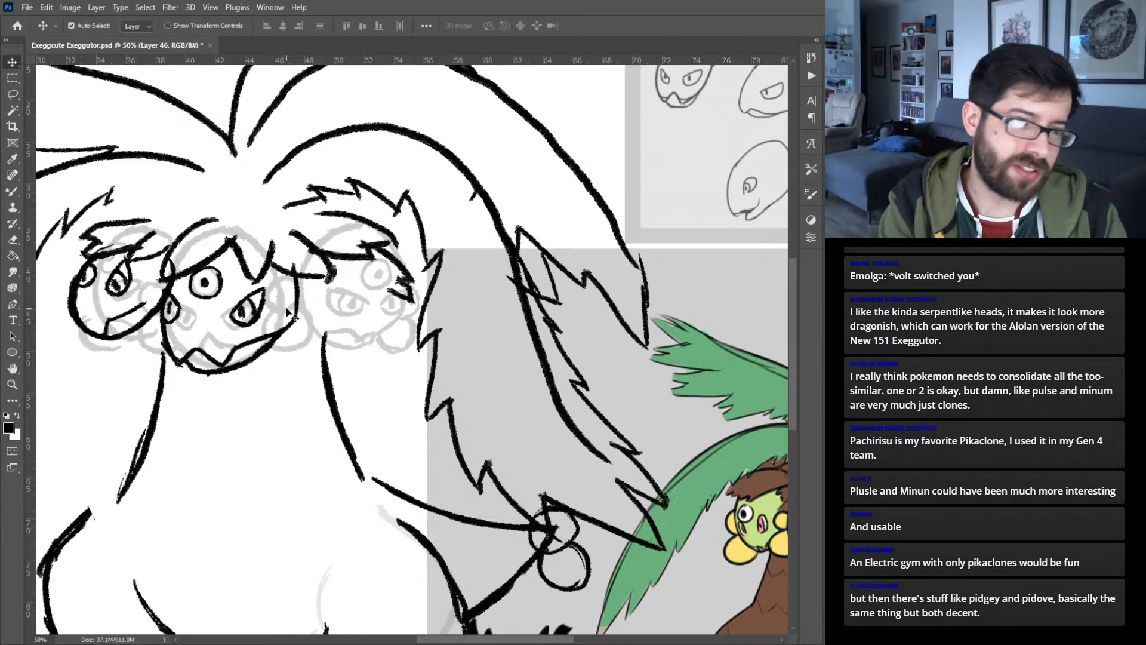
pyautogui.hotkey('ctrl', 't')
pyautogui.moveTo(205, 225); pyautogui.dragTo(215, 244)
pyautogui.moveTo(73, 296); pyautogui.dragTo(81, 294)
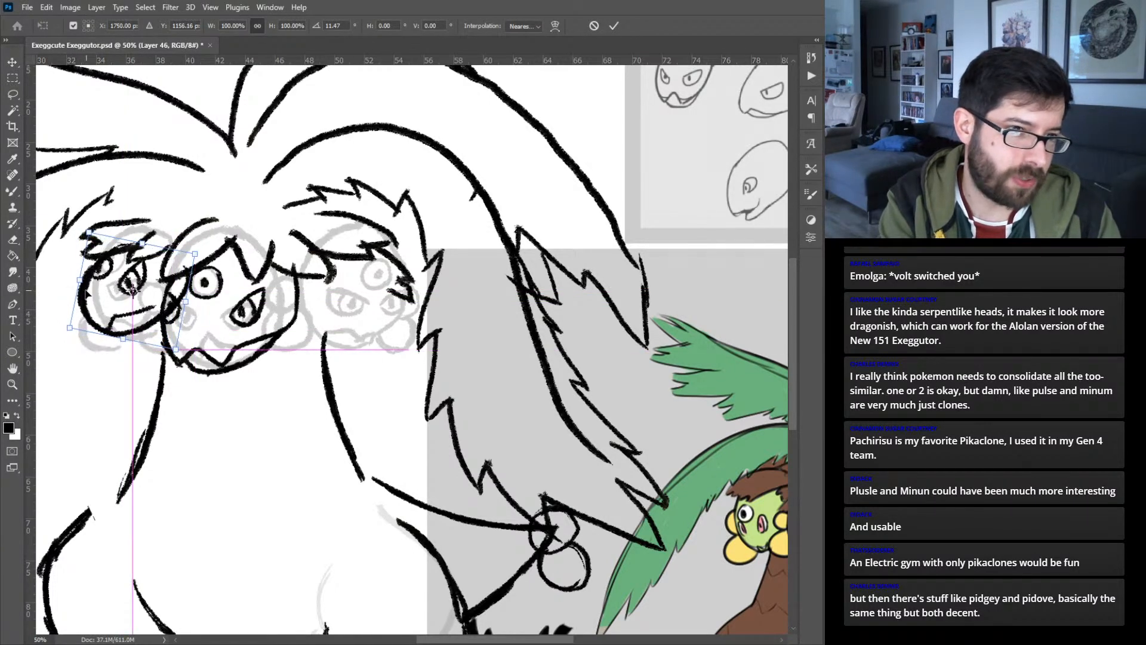
pyautogui.press('Return')
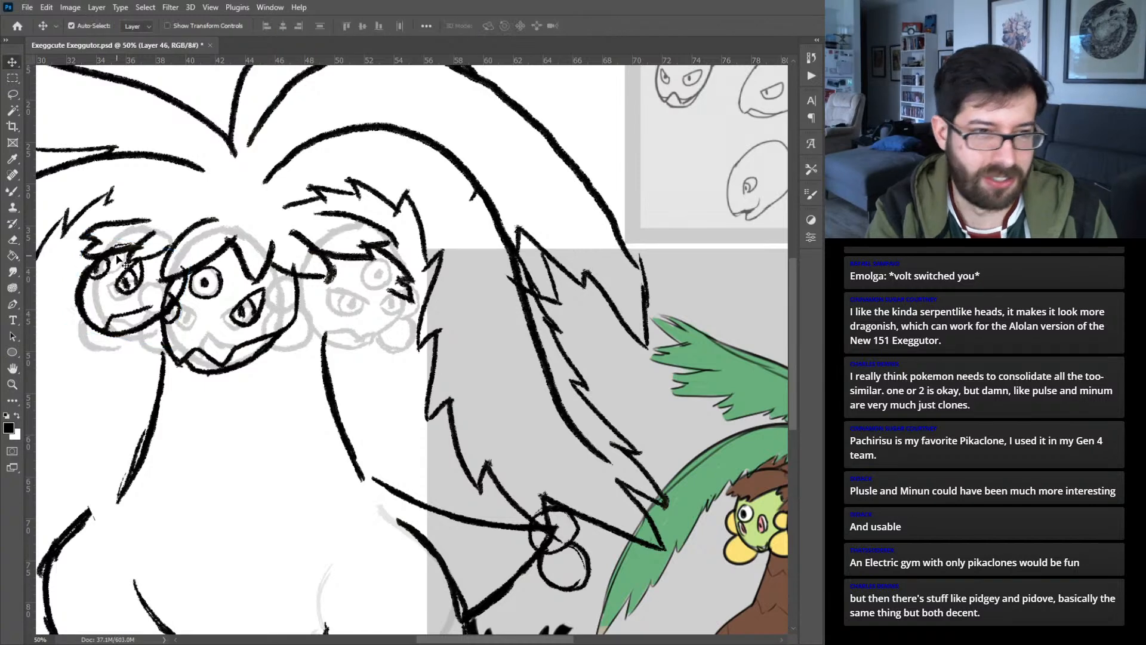
# - Toggle the center head's visibility repeatedly to examine how the left head sits behind it
pyautogui.press('b')
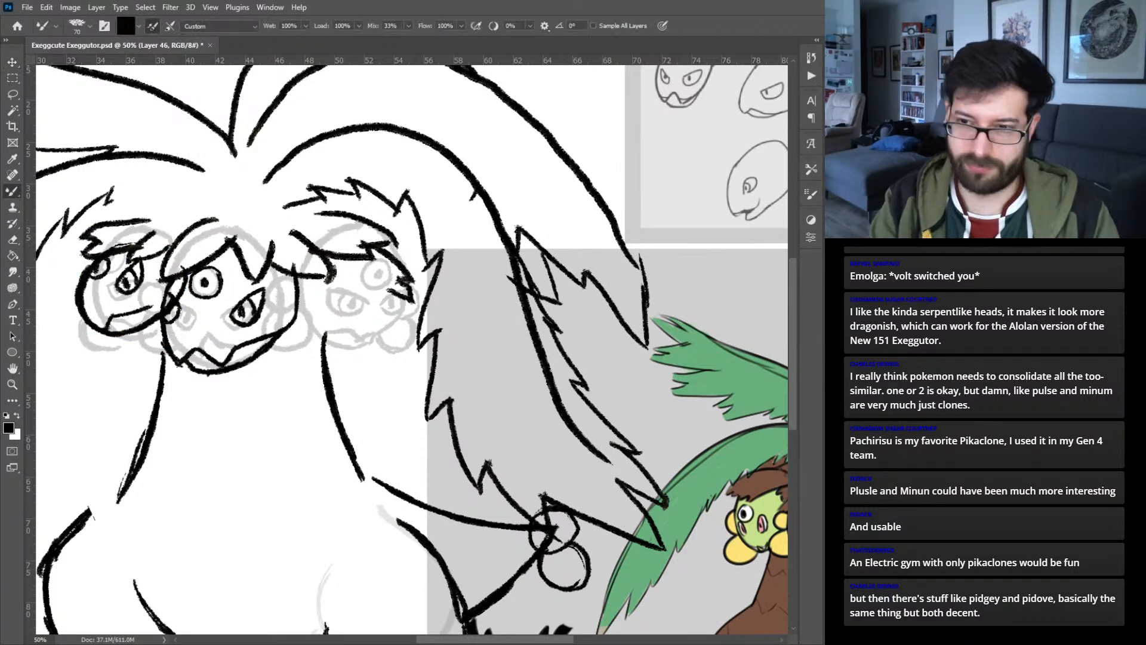
pyautogui.hotkey('ctrl', ',')
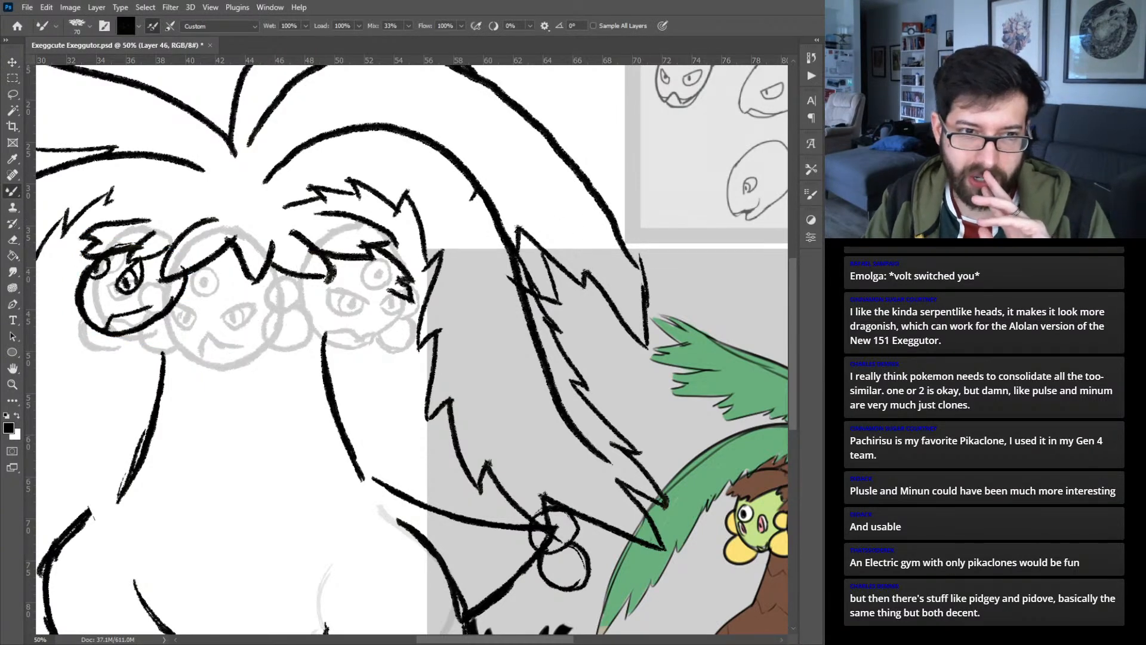
pyautogui.hotkey('ctrl', ',')
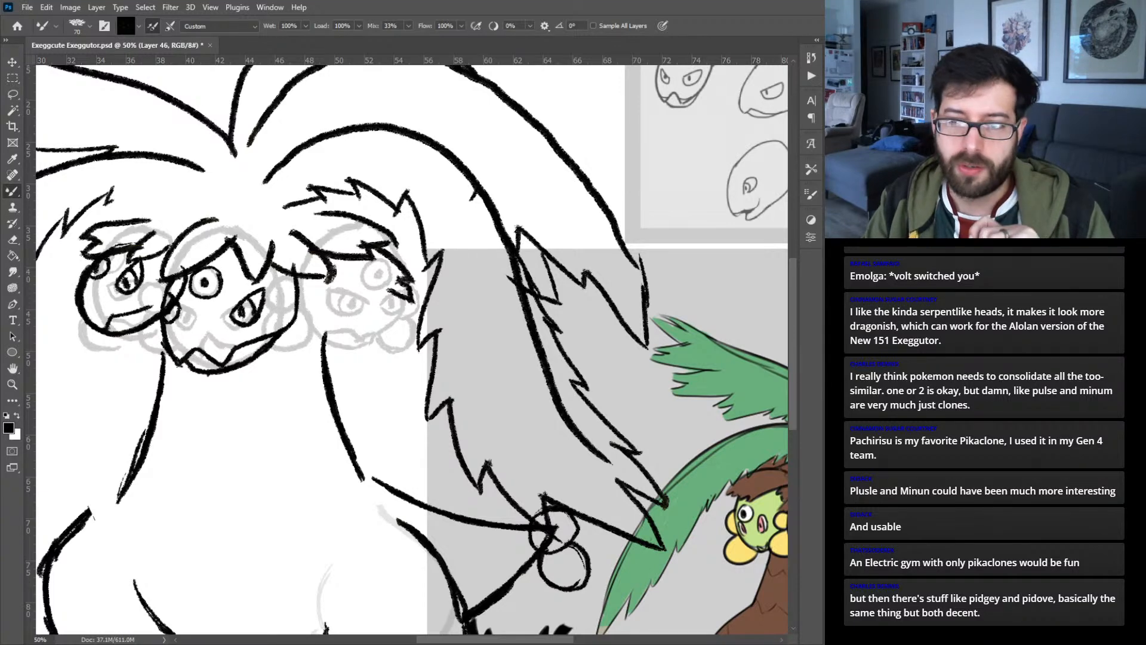
pyautogui.hotkey('ctrl', ',')
pyautogui.hotkey('ctrl', ',')
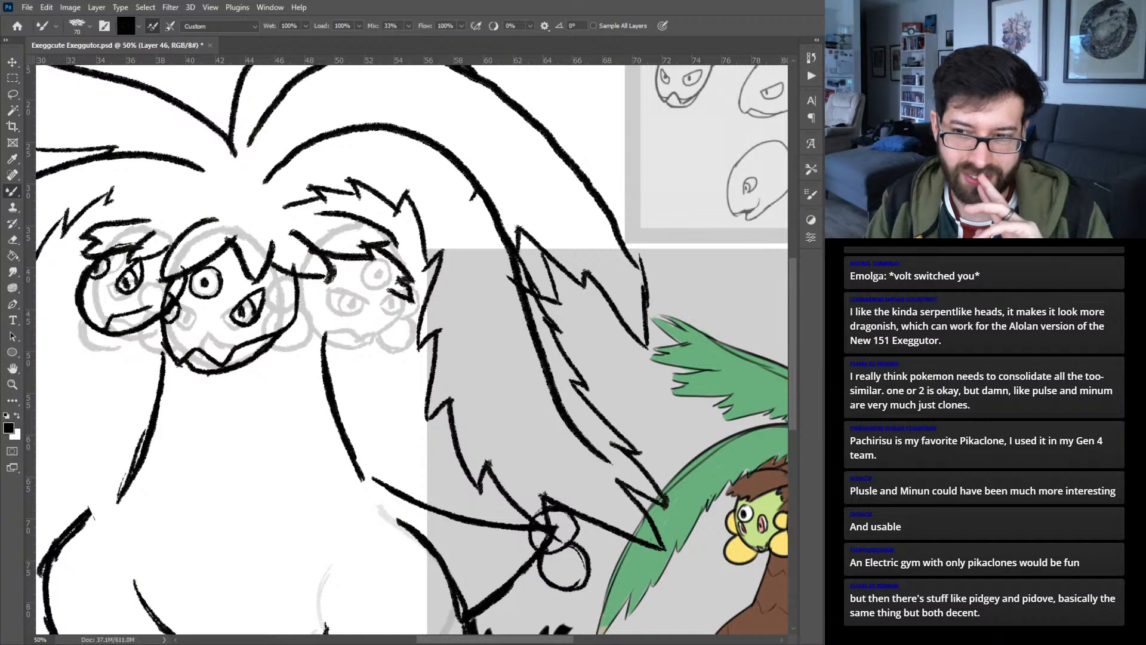
pyautogui.hotkey('ctrl', ',')
pyautogui.hotkey('ctrl', ',')
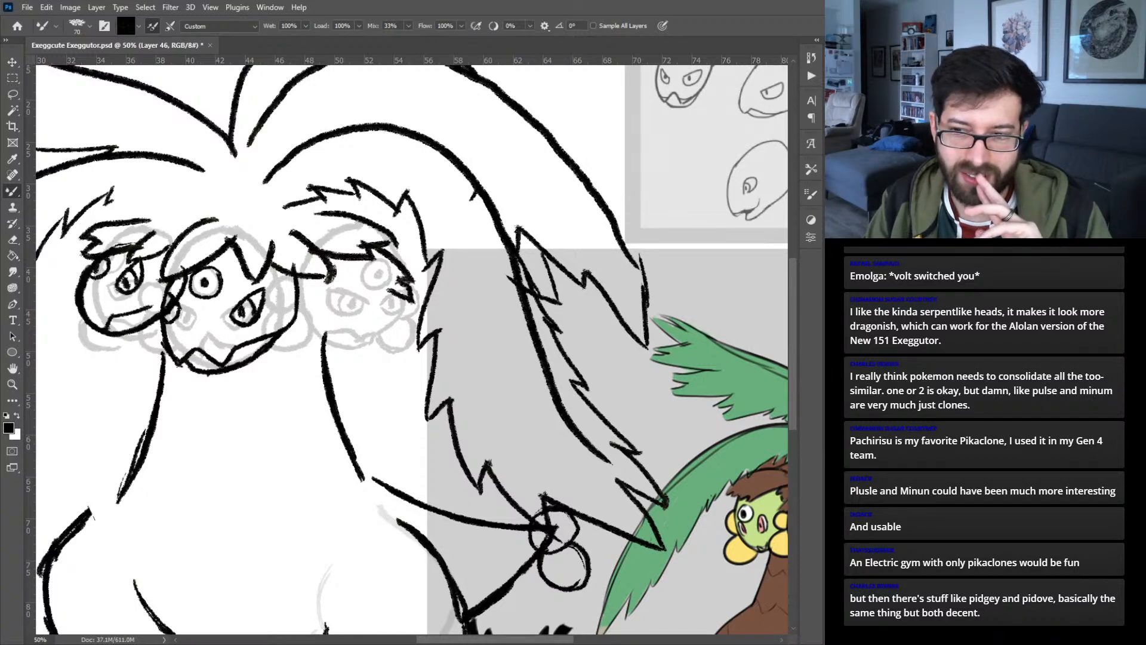
pyautogui.hotkey('ctrl', ',')
pyautogui.hotkey('ctrl', ',')
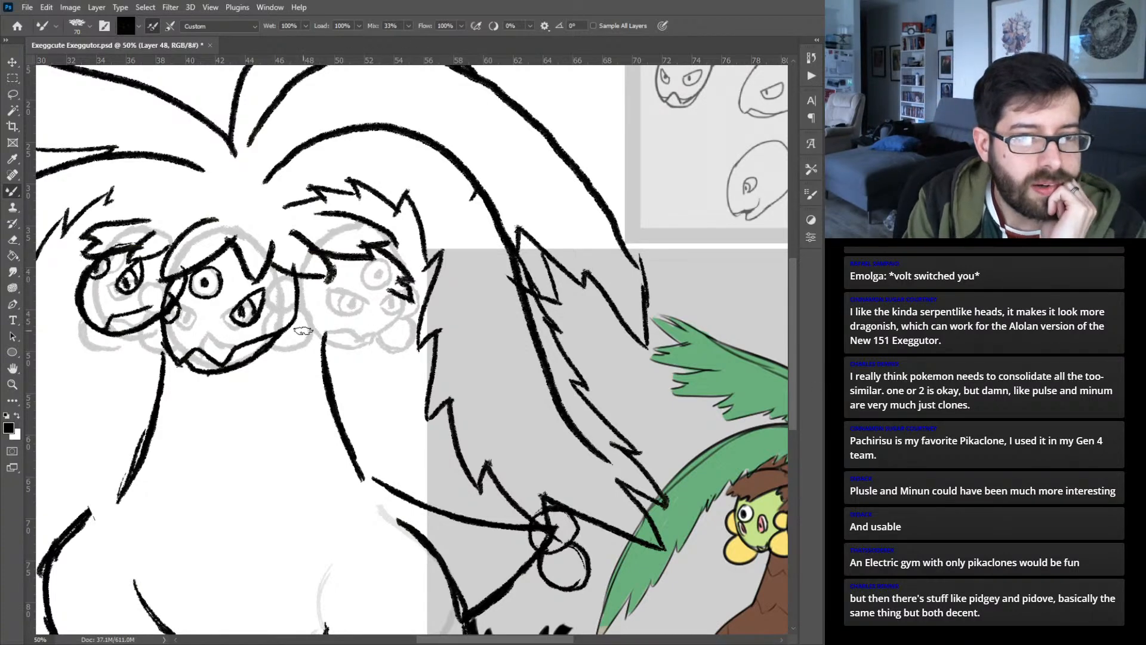
# - Ink a new right head's outline and zigzag mouth below the leaf fringe on the new layer, following the gray guide
pyautogui.moveTo(597, 420)
pyautogui.mouseDown()
pyautogui.moveTo(457, 374)
pyautogui.moveTo(354, 360)
pyautogui.moveTo(579, 455)
pyautogui.mouseUp()
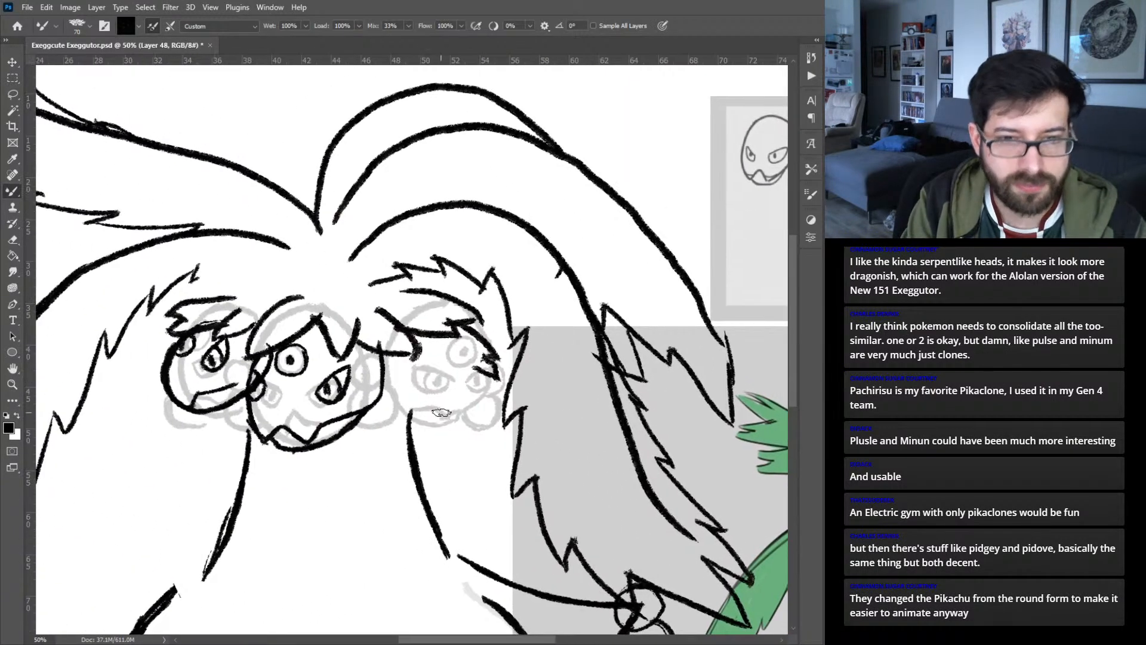
pyautogui.moveTo(450, 412)
pyautogui.mouseDown()
pyautogui.moveTo(395, 385)
pyautogui.moveTo(428, 420)
pyautogui.moveTo(466, 415)
pyautogui.moveTo(458, 408)
pyautogui.moveTo(465, 421)
pyautogui.moveTo(487, 385)
pyautogui.moveTo(484, 400)
pyautogui.moveTo(453, 340)
pyautogui.mouseUp()
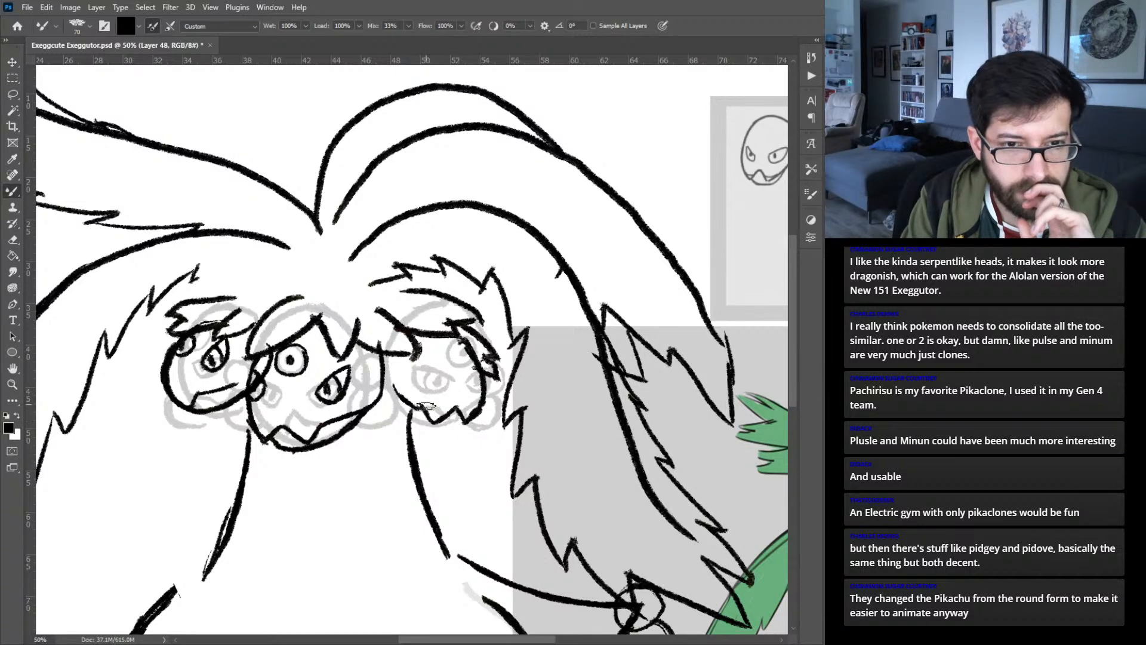
pyautogui.moveTo(382, 386)
pyautogui.mouseDown()
pyautogui.moveTo(411, 417)
pyautogui.moveTo(402, 412)
pyautogui.moveTo(476, 417)
pyautogui.mouseUp()
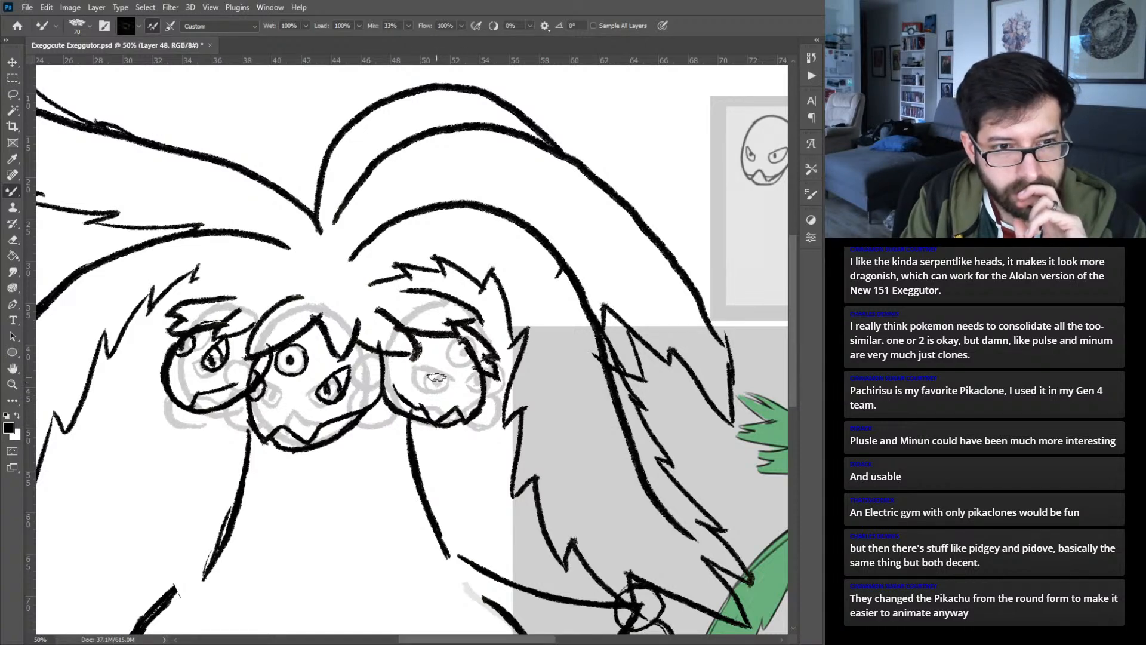
# - Ink the right head's two slanted eyes with slit pupils and its round forehead eye with a dot pupil
pyautogui.moveTo(441, 374)
pyautogui.mouseDown()
pyautogui.moveTo(405, 358)
pyautogui.moveTo(422, 384)
pyautogui.moveTo(436, 376)
pyautogui.moveTo(419, 357)
pyautogui.moveTo(438, 375)
pyautogui.moveTo(418, 356)
pyautogui.moveTo(429, 377)
pyautogui.mouseUp()
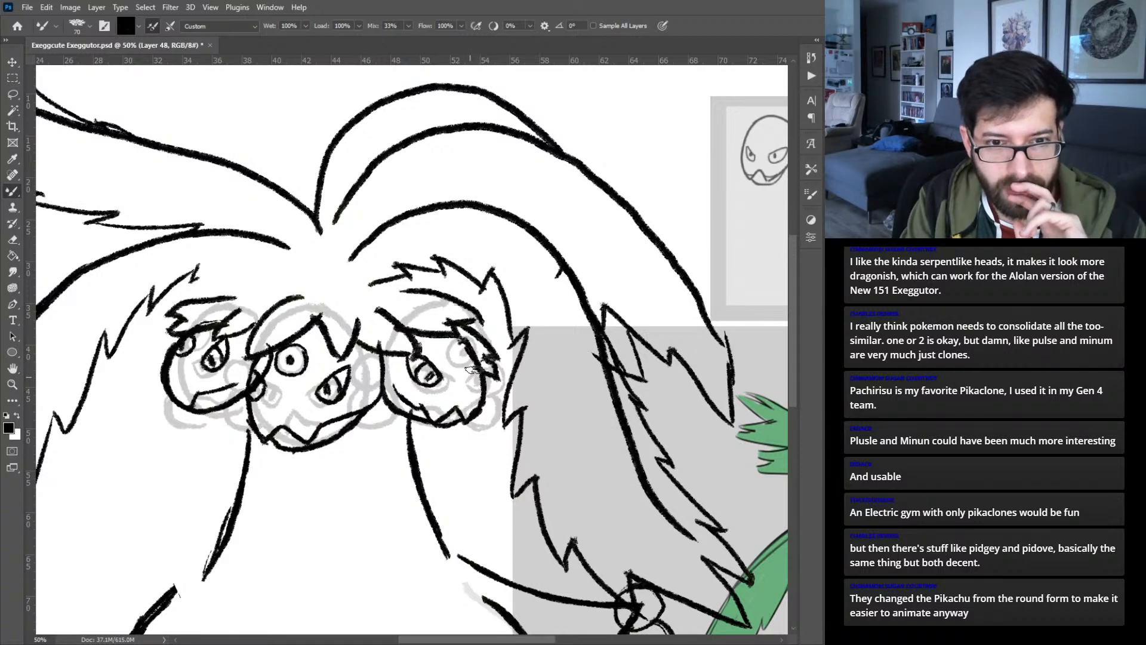
pyautogui.moveTo(477, 385); pyautogui.dragTo(477, 377)
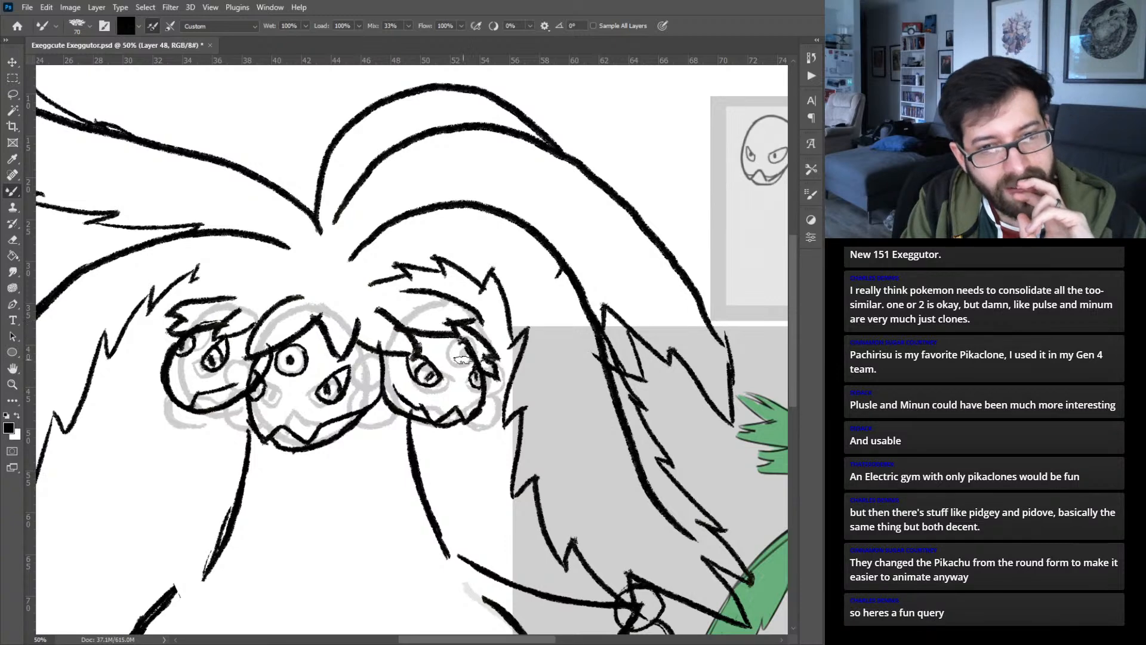
pyautogui.moveTo(459, 343)
pyautogui.mouseDown()
pyautogui.moveTo(445, 350)
pyautogui.moveTo(468, 361)
pyautogui.moveTo(447, 359)
pyautogui.moveTo(459, 354)
pyautogui.mouseUp()
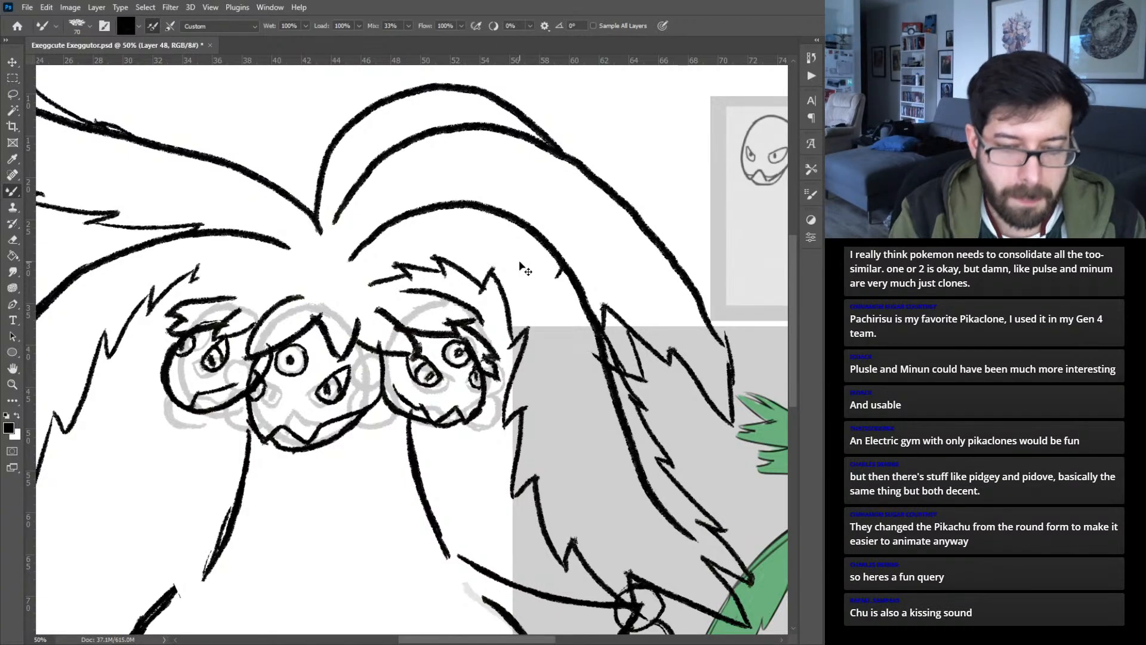
# - Group the inked heads as "Faces" with the gray head guides hidden, and nudge the center head slightly
pyautogui.hotkey('ctrl', '0')
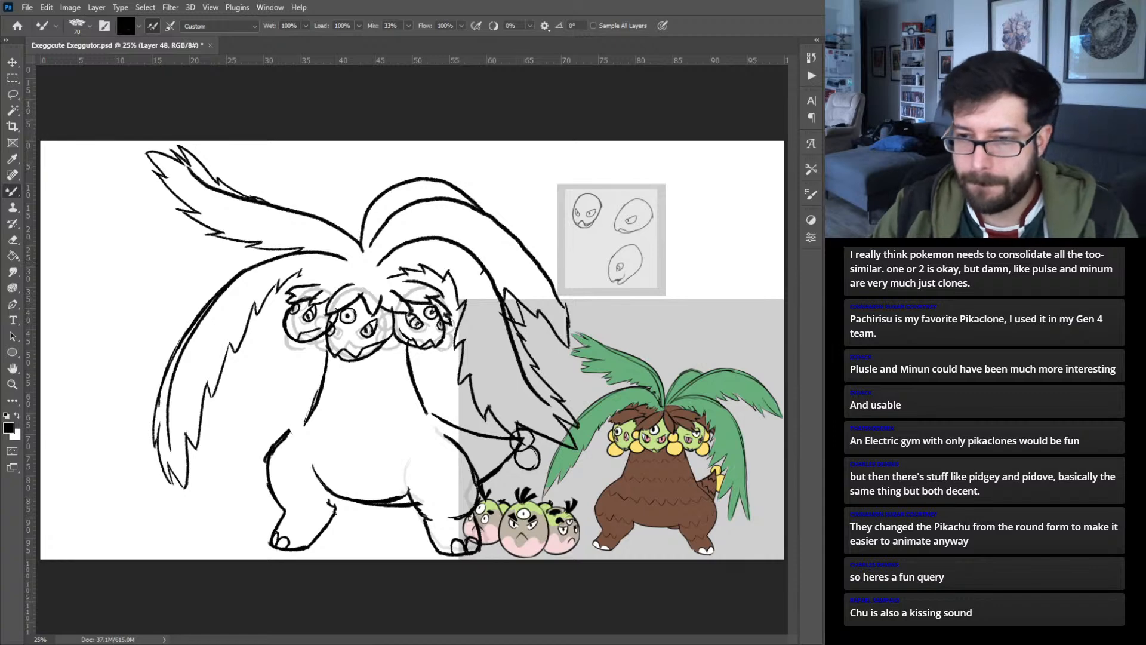
pyautogui.press('Return')
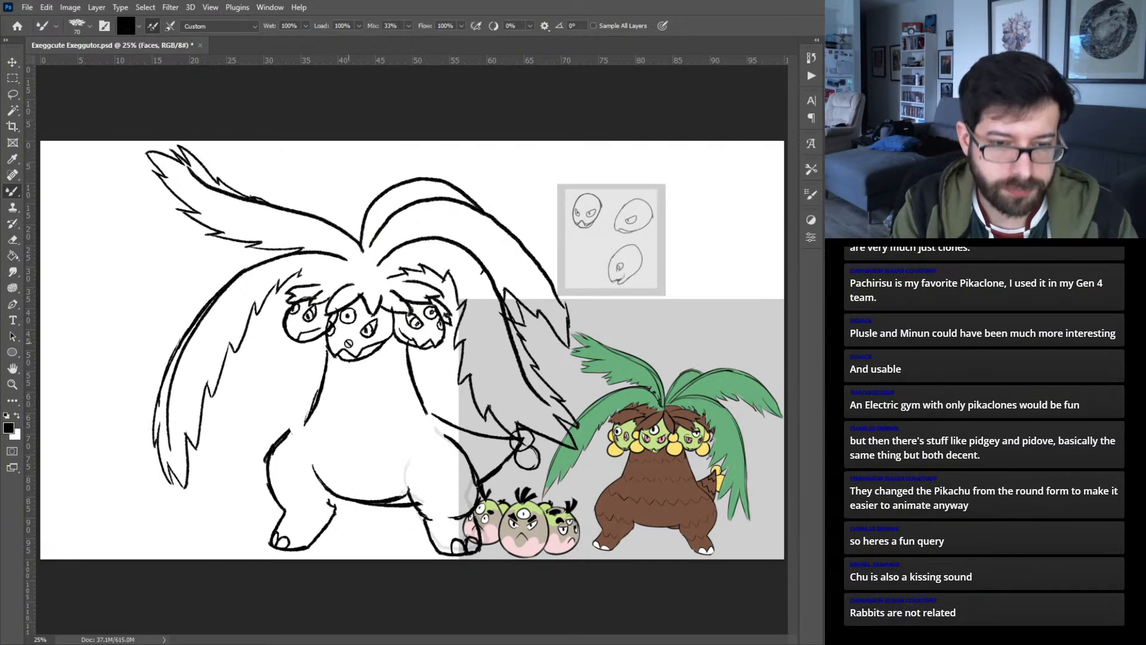
pyautogui.press('v')
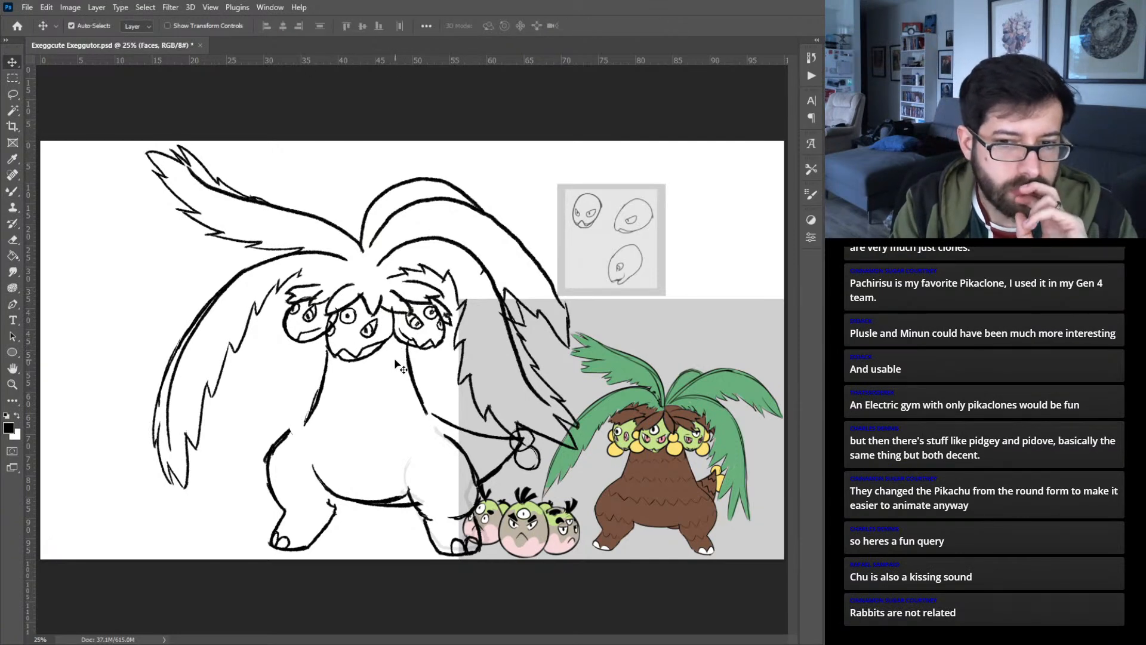
pyautogui.moveTo(382, 348)
pyautogui.mouseDown()
pyautogui.moveTo(388, 356)
pyautogui.moveTo(389, 343)
pyautogui.mouseUp()
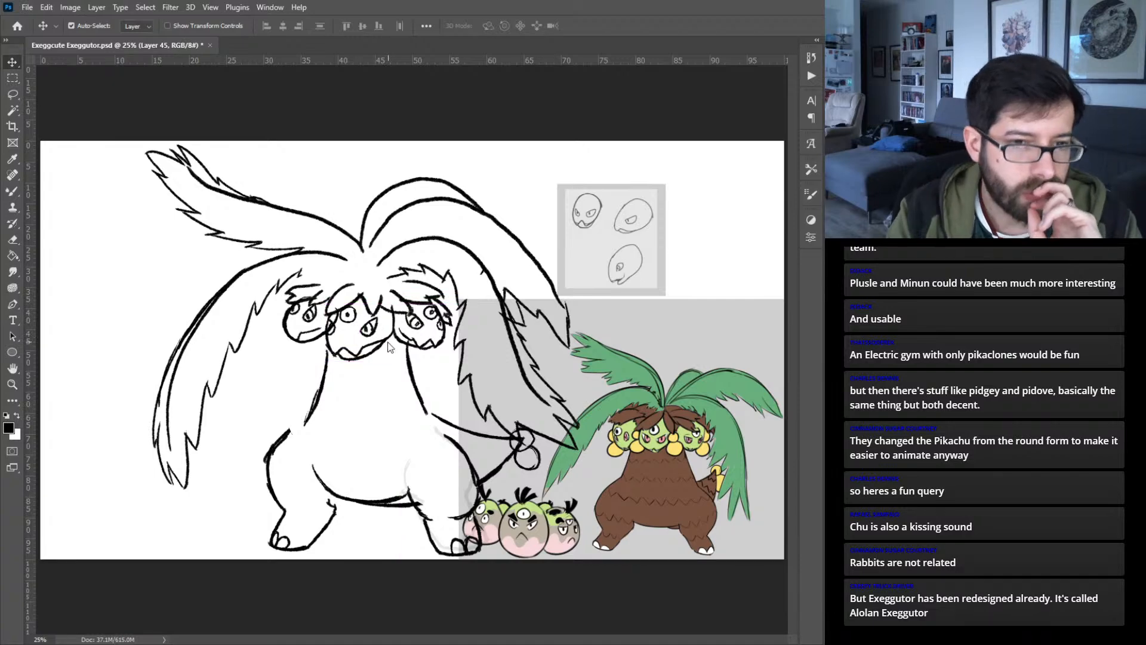
# - Nudge the center head slightly lower beneath the leaf fringe
pyautogui.press('Down')
pyautogui.press('Down')
pyautogui.press('Down')
pyautogui.press('Down')
pyautogui.press('Down')
pyautogui.press('Down')
pyautogui.press('Down')
pyautogui.press('Down')
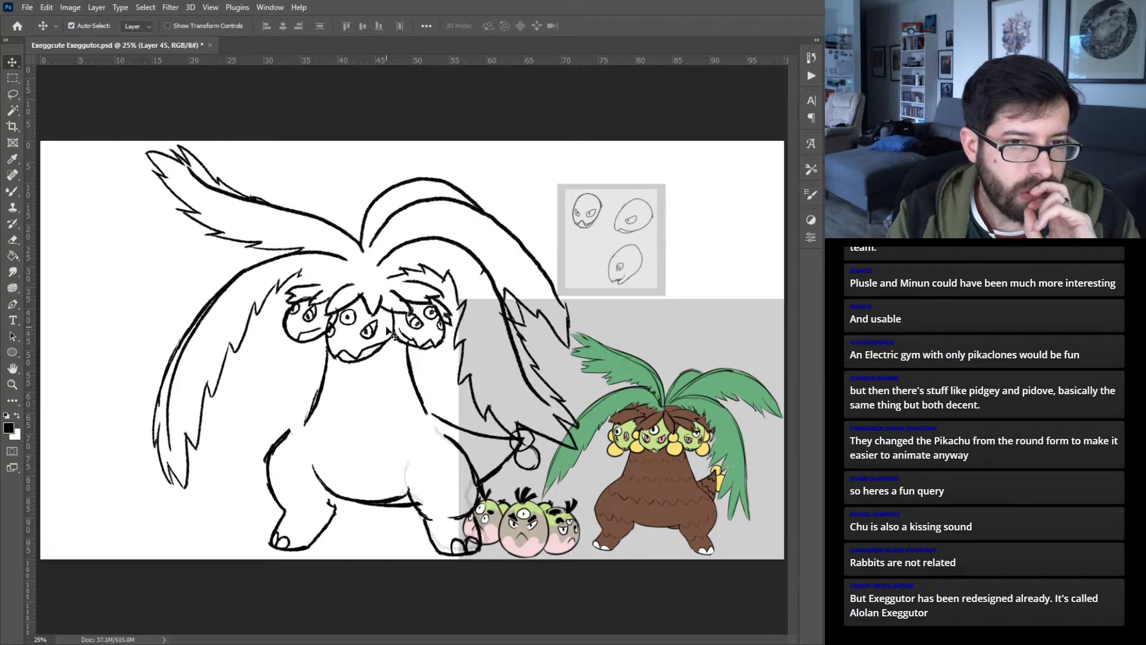
# - Enlarge the left head to about 105.69% width and 128.57% height, extending it below the leaf fringe
pyautogui.click(321, 335)
pyautogui.click(330, 332)
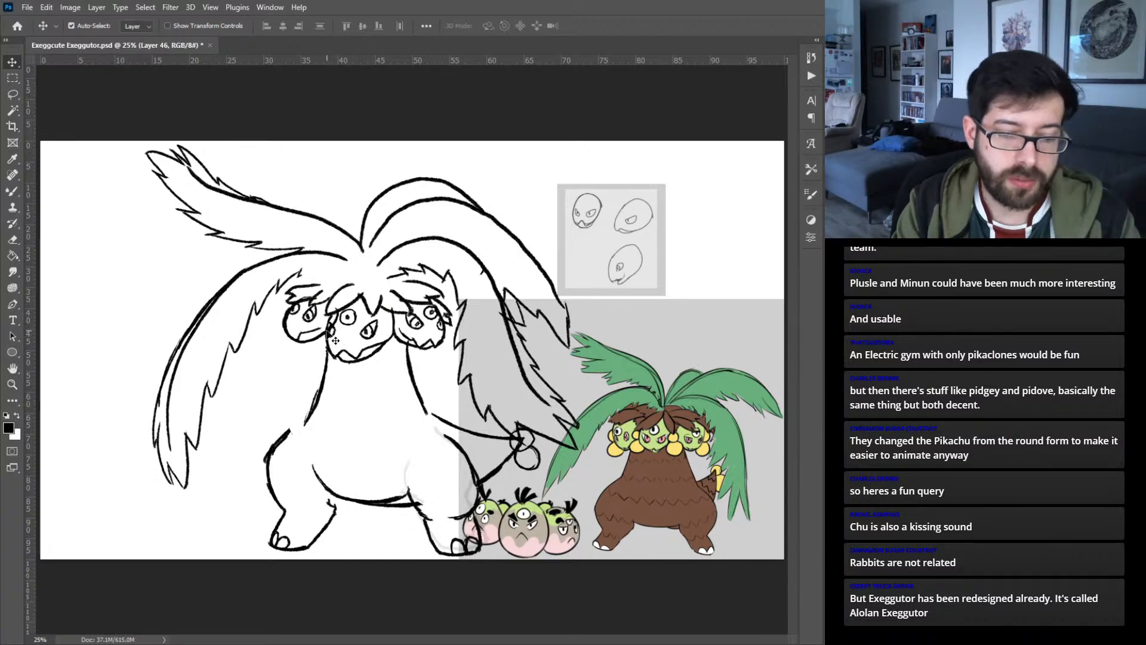
pyautogui.hotkey('ctrl', 't')
pyautogui.moveTo(311, 342); pyautogui.dragTo(344, 326)
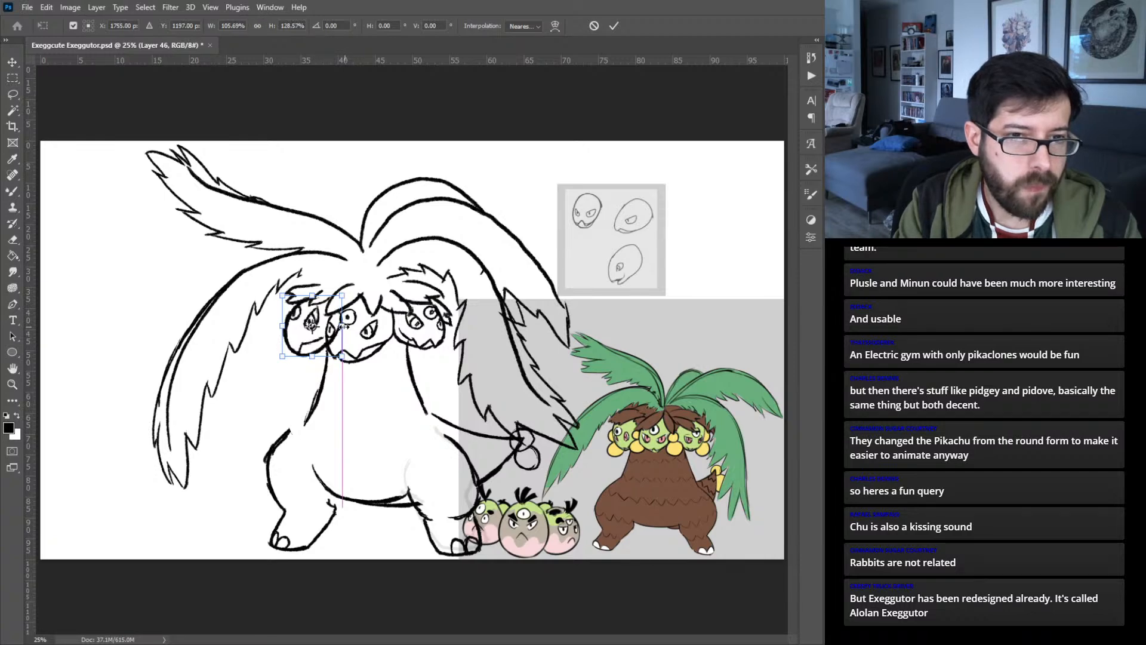
pyautogui.press('Return')
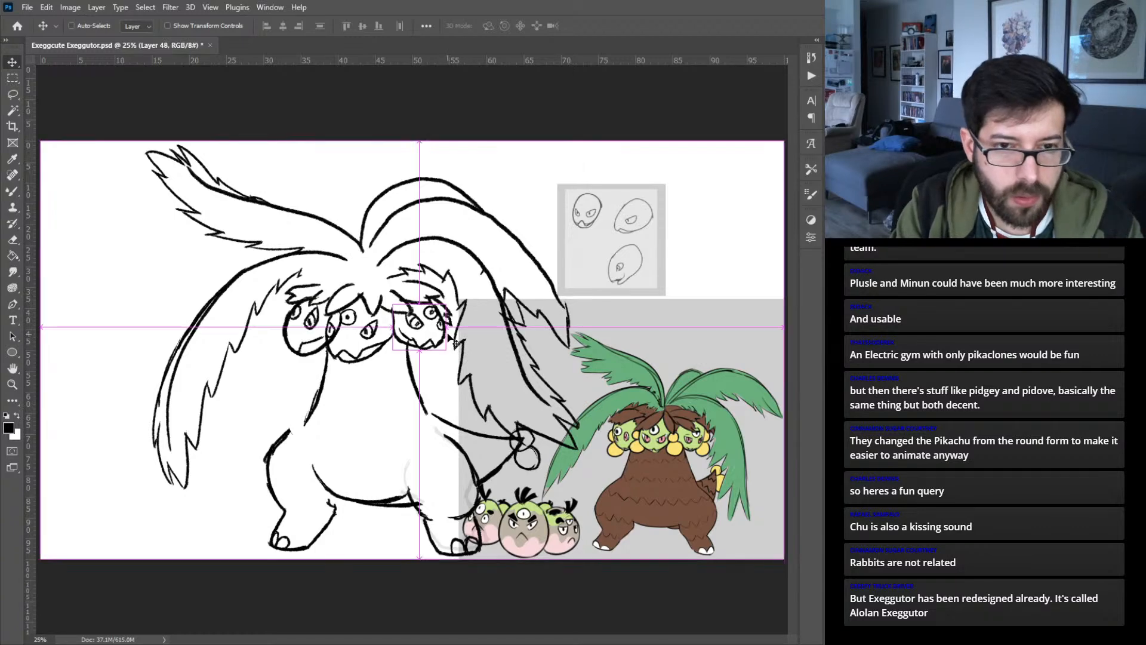
# - Scale the right head proportionally to about 109.05% and nudge it slightly down and to the right under the fringe
pyautogui.hotkey('ctrl', 't')
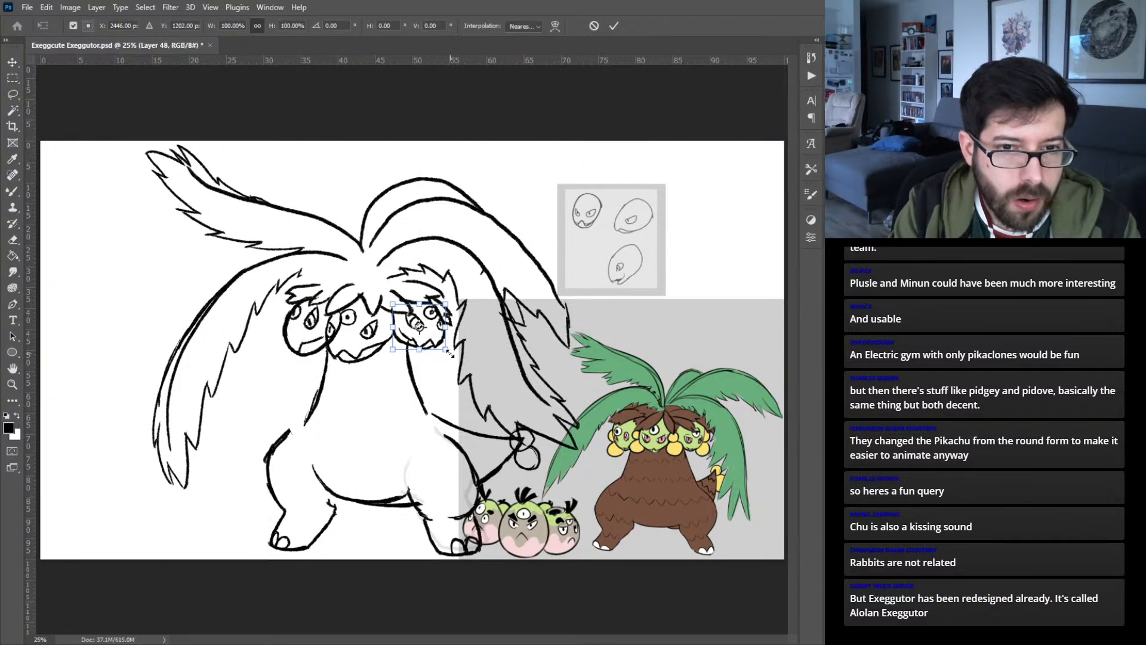
pyautogui.moveTo(445, 349); pyautogui.dragTo(446, 349)
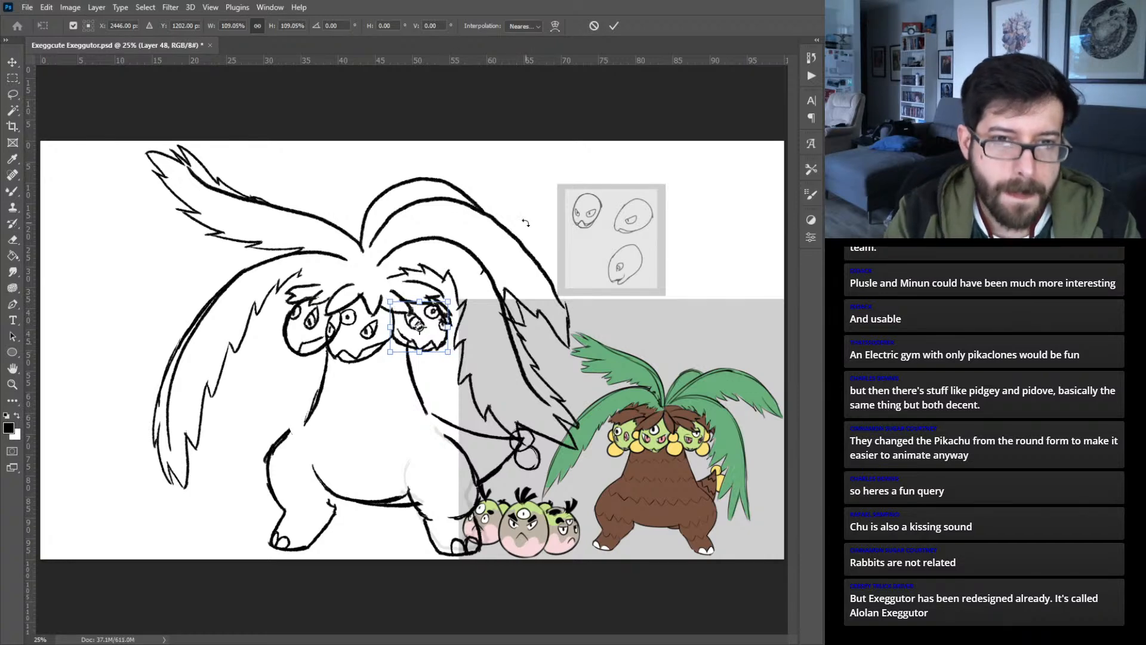
pyautogui.press('Right')
pyautogui.press('Down')
pyautogui.press('Right')
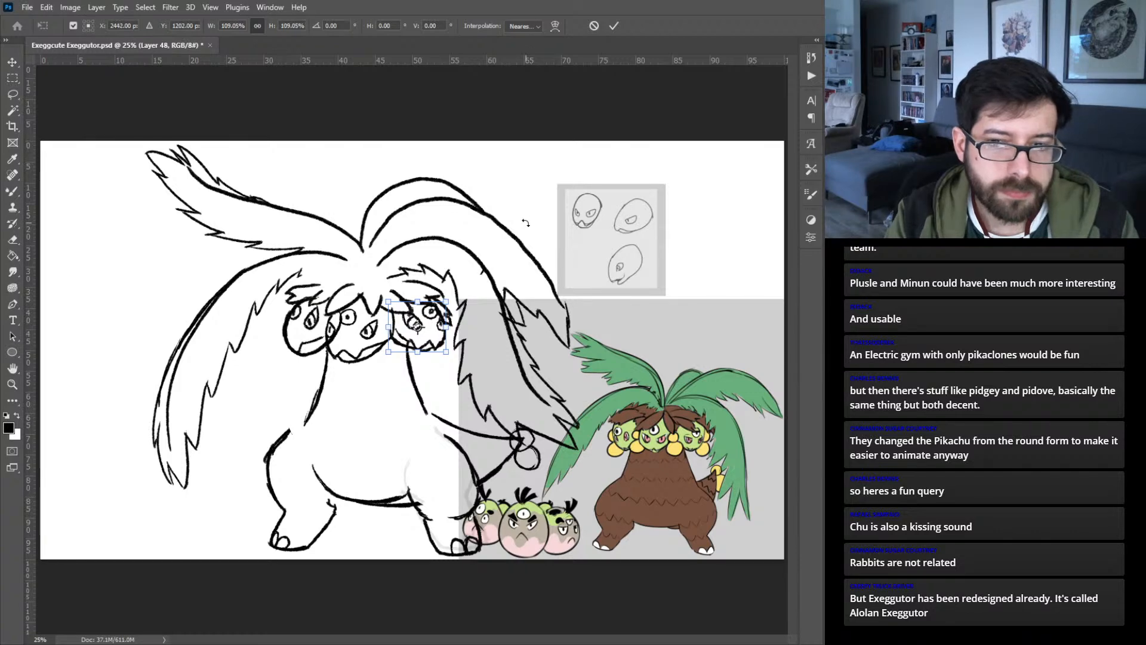
pyautogui.press('Down')
pyautogui.press('Down')
pyautogui.press('Down')
pyautogui.press('Down')
pyautogui.press('Down')
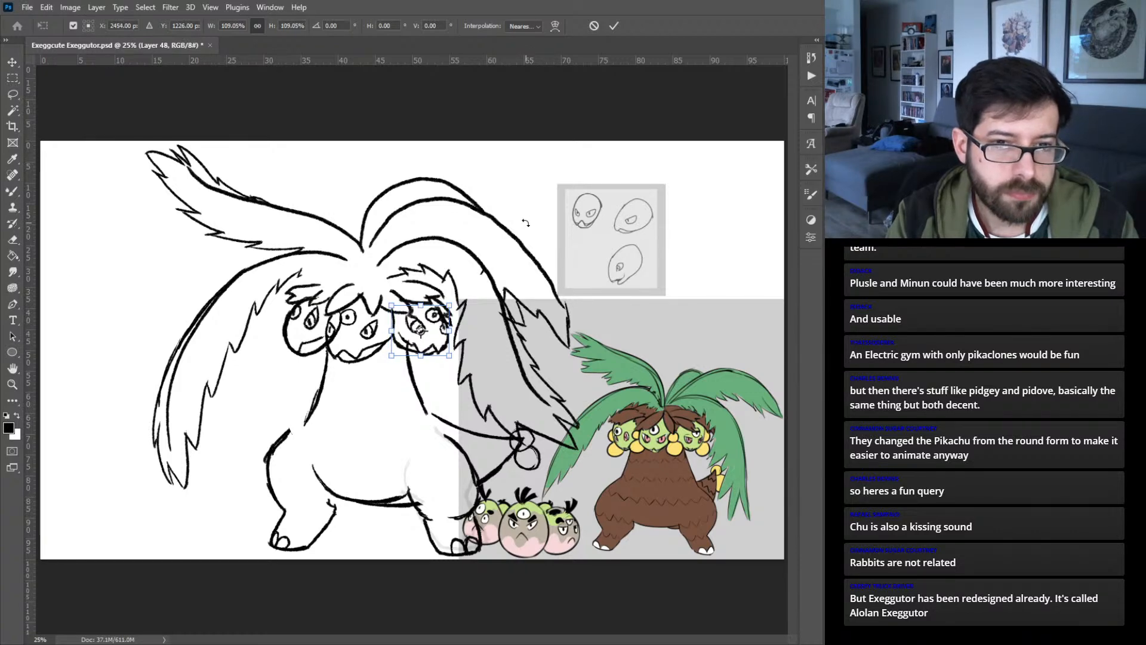
pyautogui.press('Return')
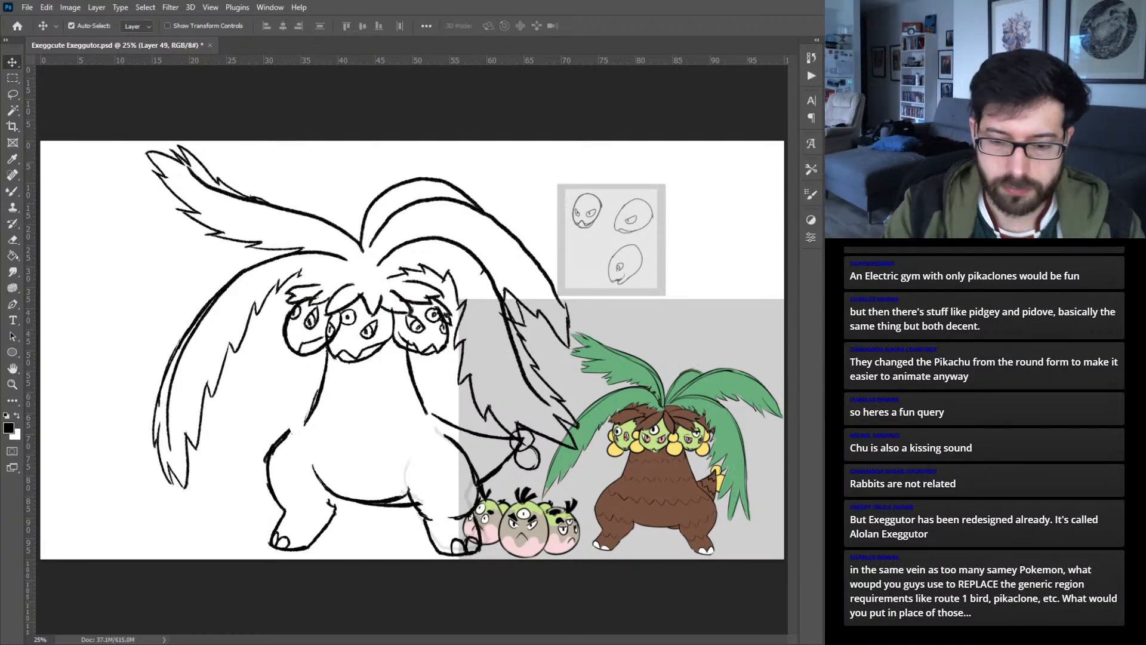
# - Ink small overlapping round fruits in the gaps between the three heads, beside the right head and beneath the left head
pyautogui.hotkey('ctrl', '+')
pyautogui.hotkey('ctrl', '+')
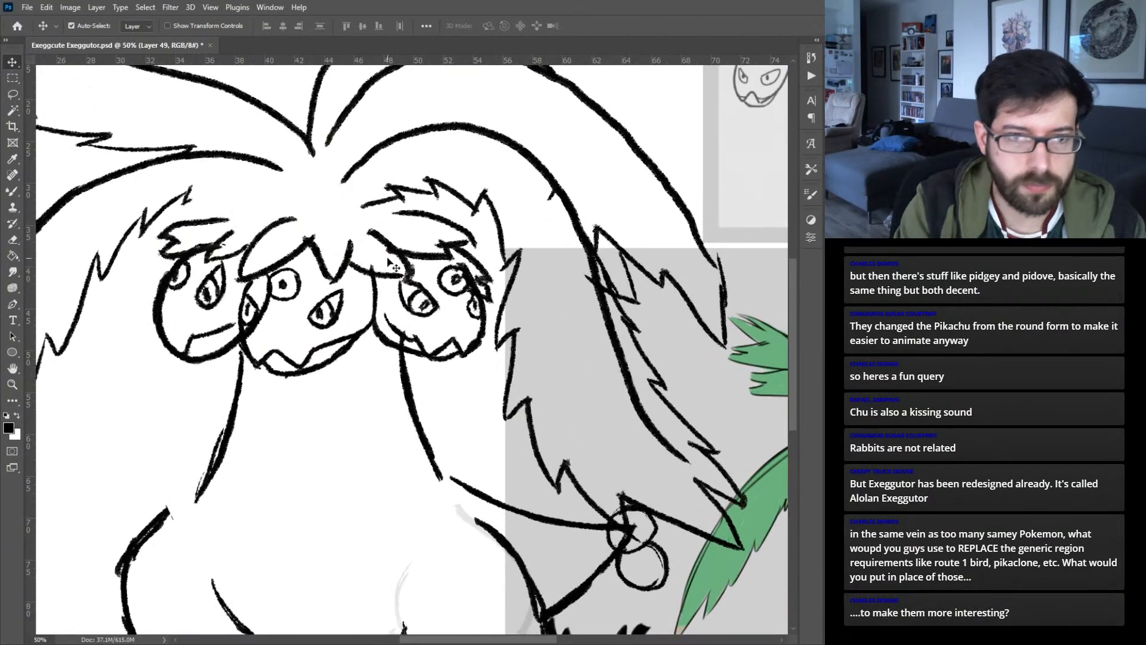
pyautogui.press('b')
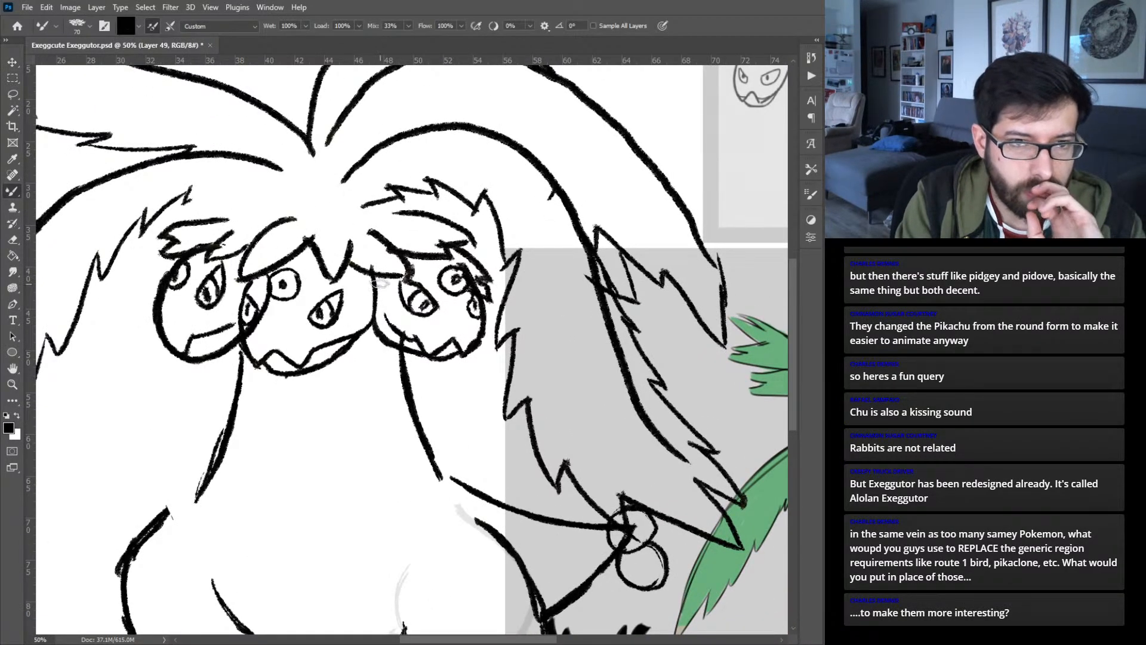
pyautogui.moveTo(375, 273)
pyautogui.mouseDown()
pyautogui.moveTo(387, 296)
pyautogui.moveTo(361, 313)
pyautogui.moveTo(372, 311)
pyautogui.moveTo(374, 349)
pyautogui.moveTo(393, 317)
pyautogui.moveTo(354, 329)
pyautogui.moveTo(388, 306)
pyautogui.mouseUp()
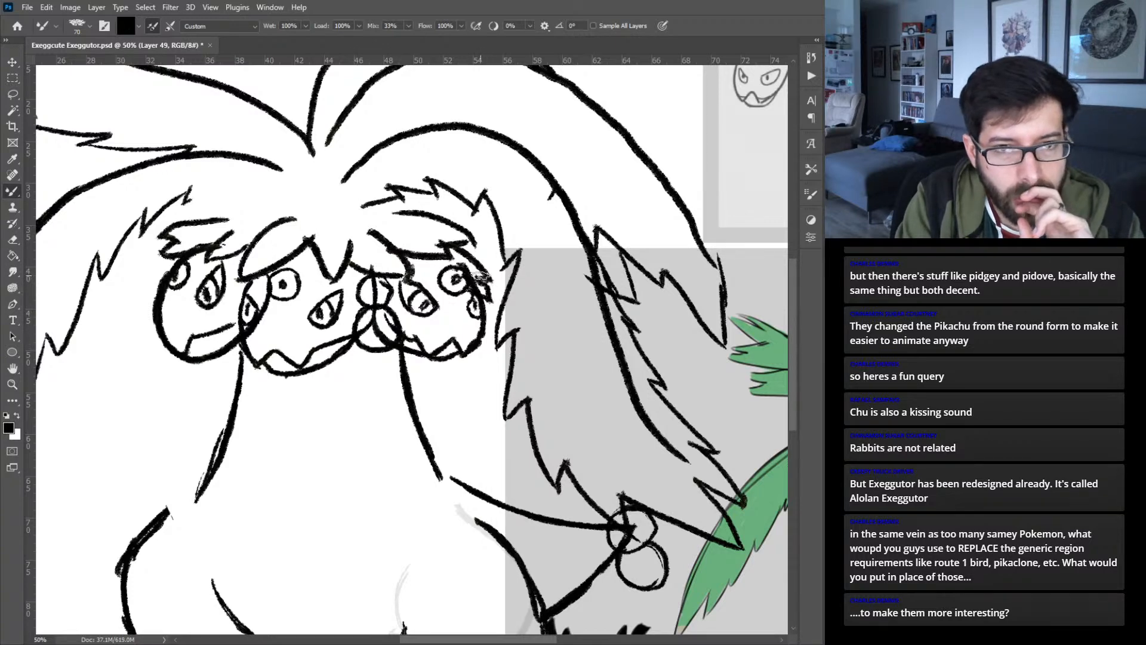
pyautogui.moveTo(485, 275)
pyautogui.mouseDown()
pyautogui.moveTo(494, 346)
pyautogui.moveTo(476, 345)
pyautogui.moveTo(509, 333)
pyautogui.moveTo(499, 303)
pyautogui.mouseUp()
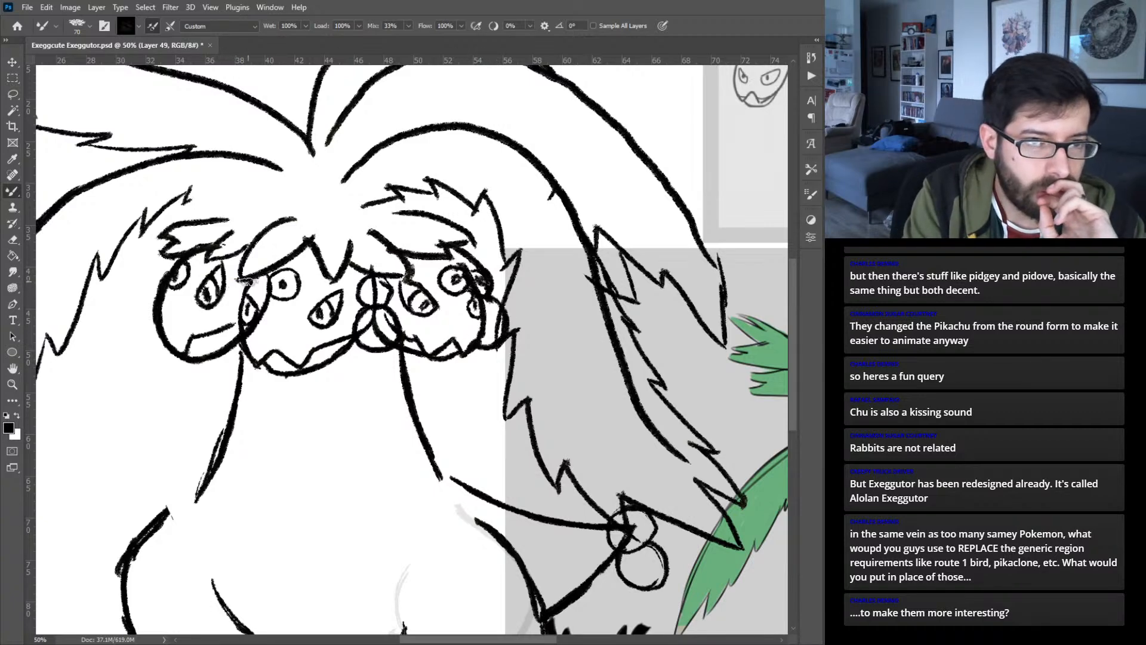
pyautogui.moveTo(245, 280)
pyautogui.mouseDown()
pyautogui.moveTo(233, 357)
pyautogui.moveTo(251, 357)
pyautogui.moveTo(229, 351)
pyautogui.moveTo(223, 331)
pyautogui.moveTo(242, 339)
pyautogui.moveTo(238, 382)
pyautogui.mouseUp()
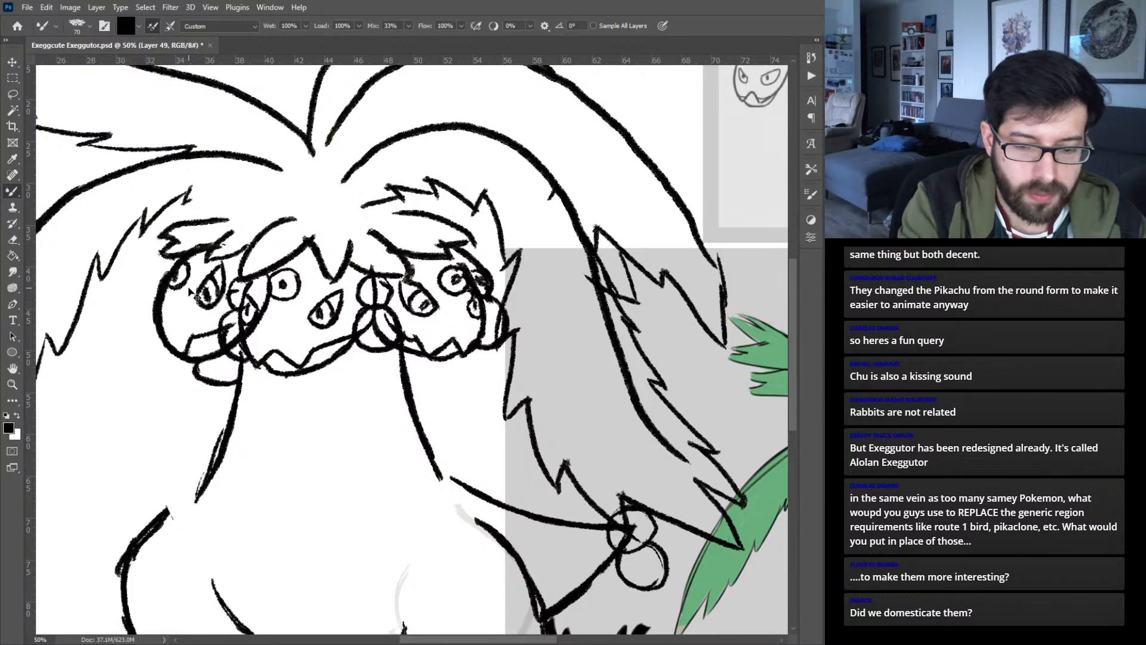
# - Select the layer holding the faint gray guide lines around the body's right leg
pyautogui.hotkey('ctrl', '0')
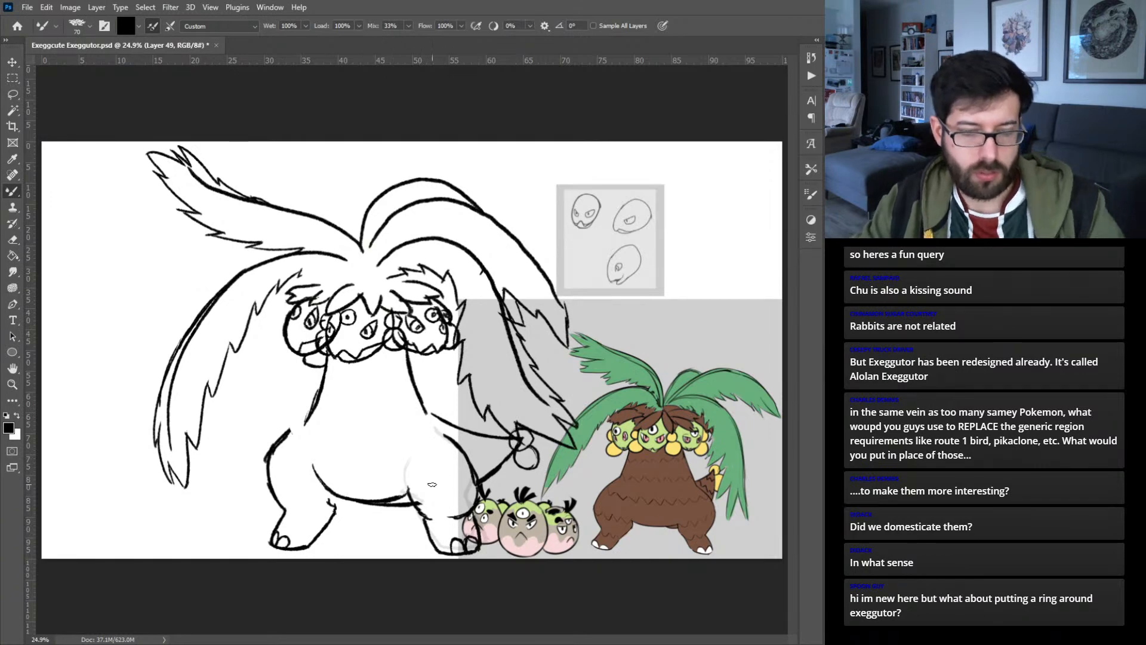
pyautogui.press('v')
pyautogui.click(413, 475)
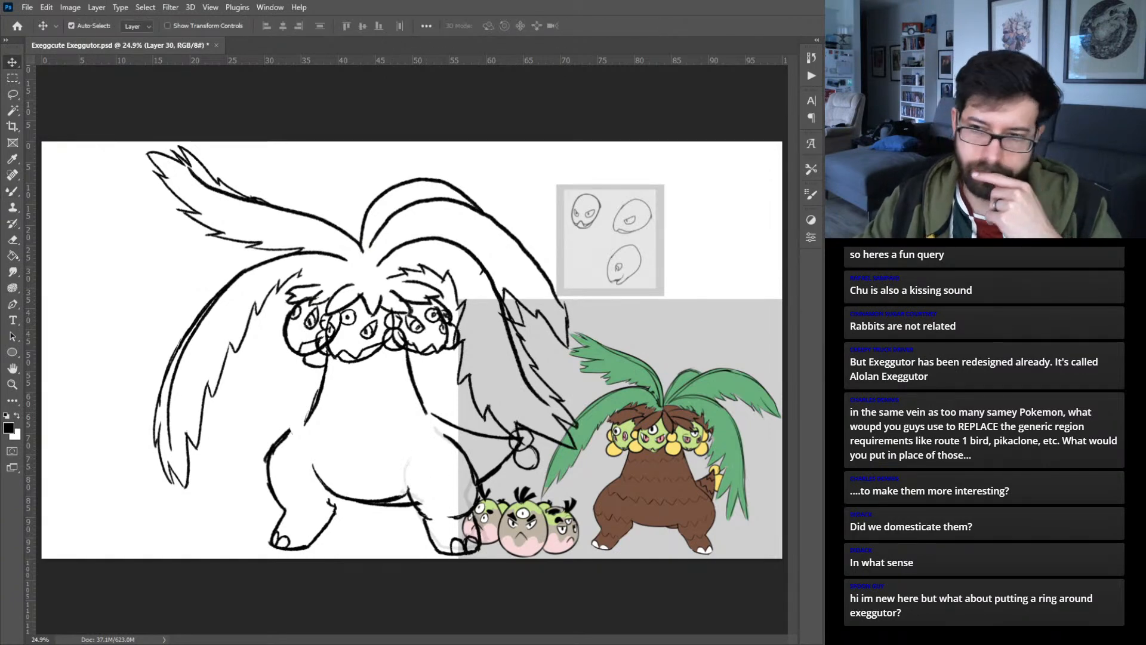
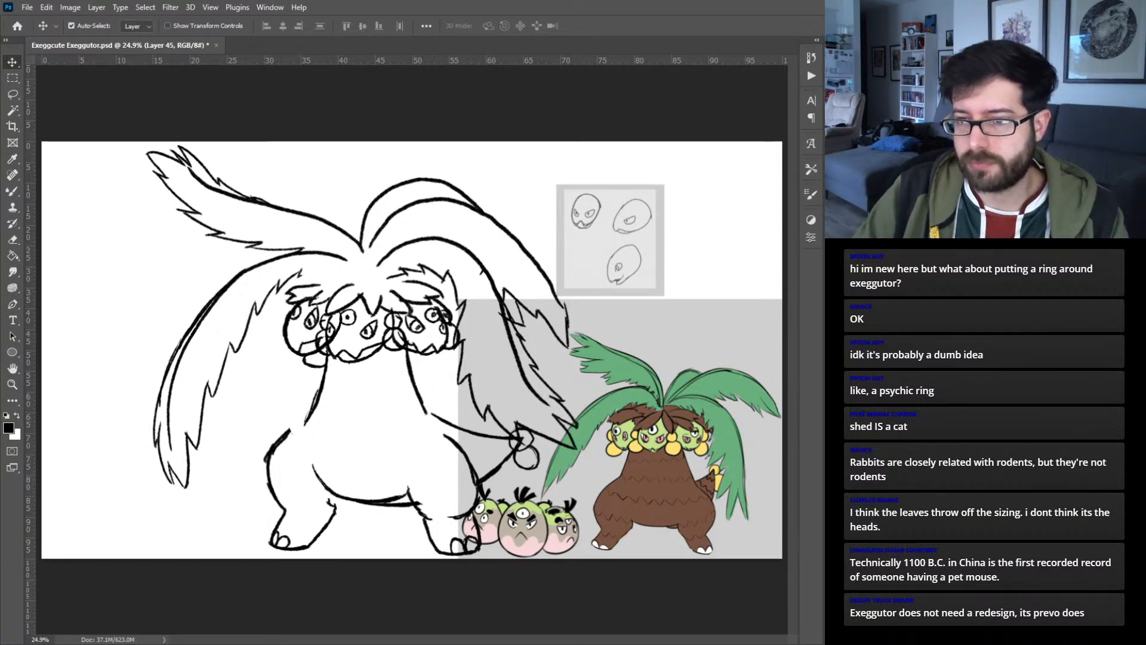
# - Group the creature's sketch layers under the name V1 and duplicate that group
pyautogui.press('Delete')
pyautogui.hotkey('ctrl', 'alt', 'shift', 'n')
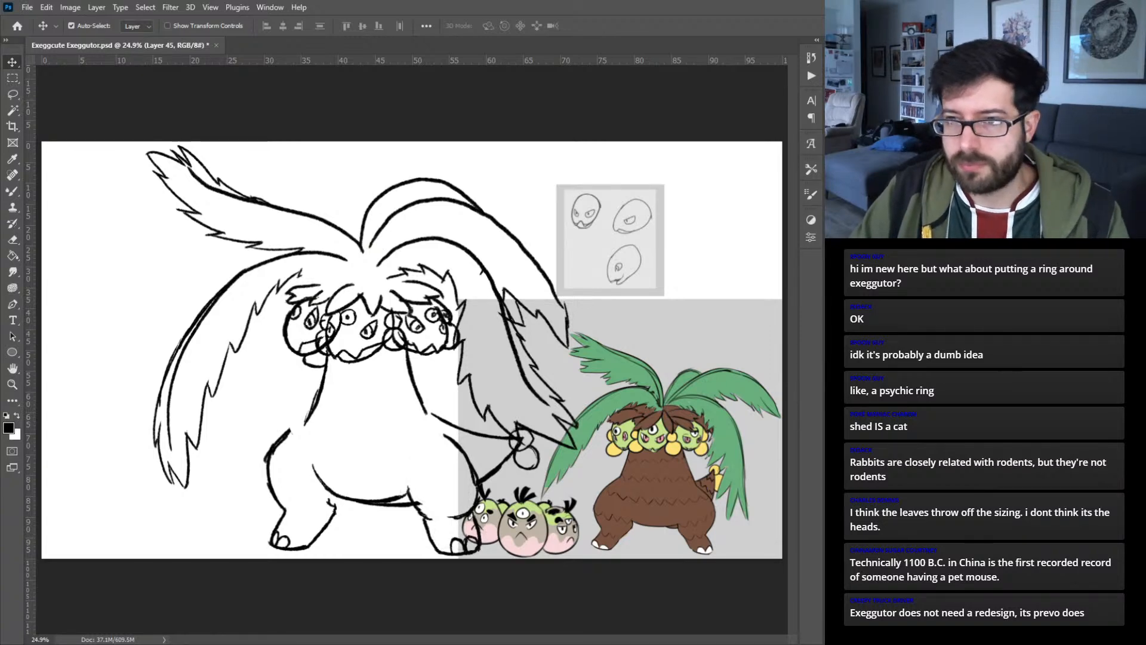
pyautogui.hotkey('ctrl', 'alt', 'a')
pyautogui.hotkey('ctrl', 'g')
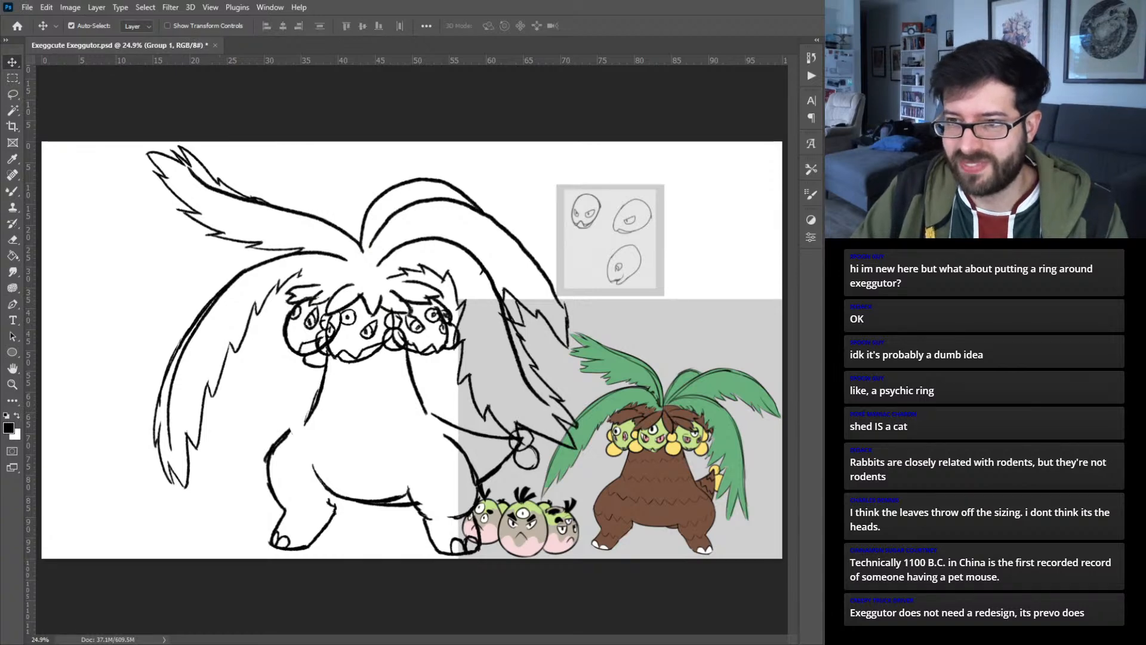
pyautogui.write('V1')
pyautogui.press('Return')
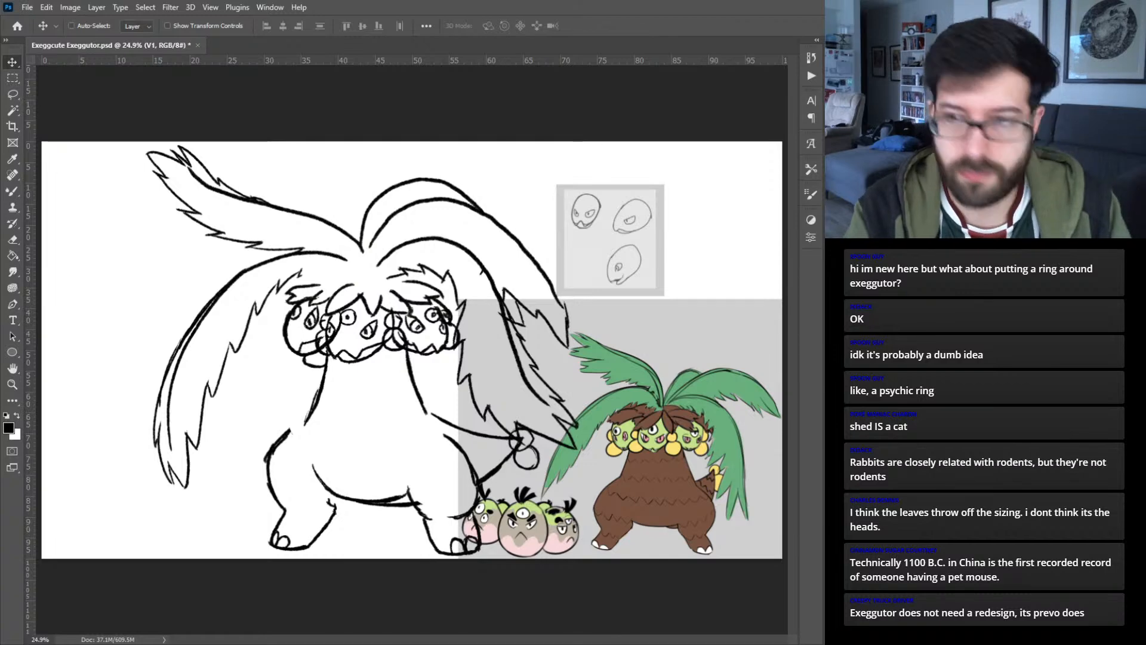
pyautogui.hotkey('ctrl', 'j')
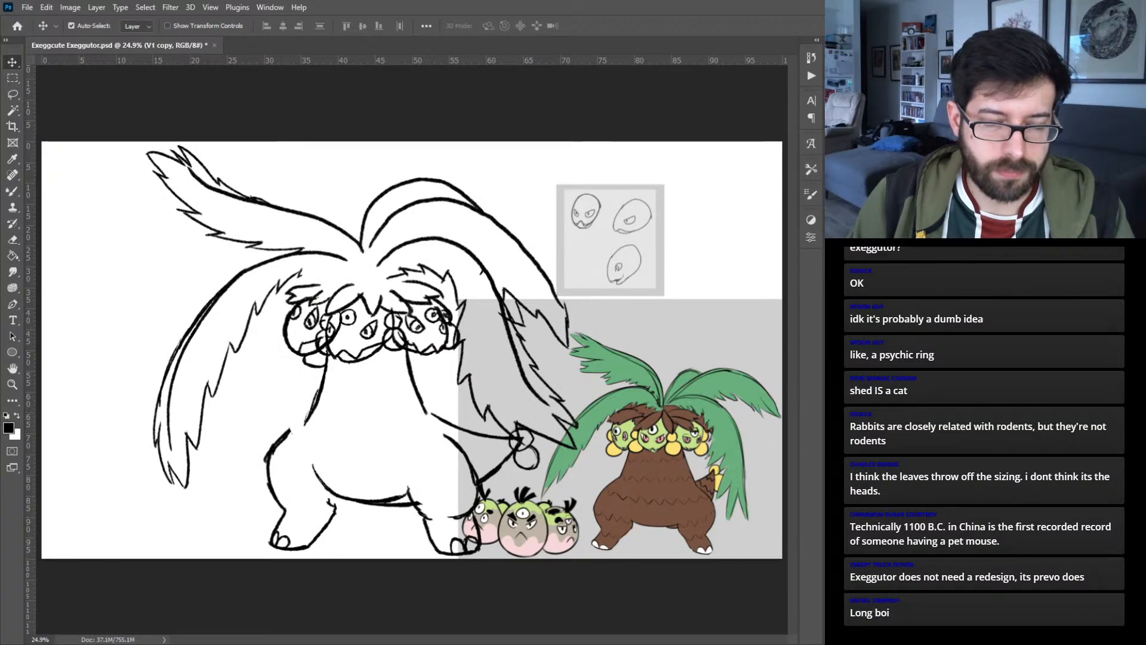
# - Try scaling the trunk lines below the heads down to about 75% in the duplicated group
pyautogui.click(418, 391)
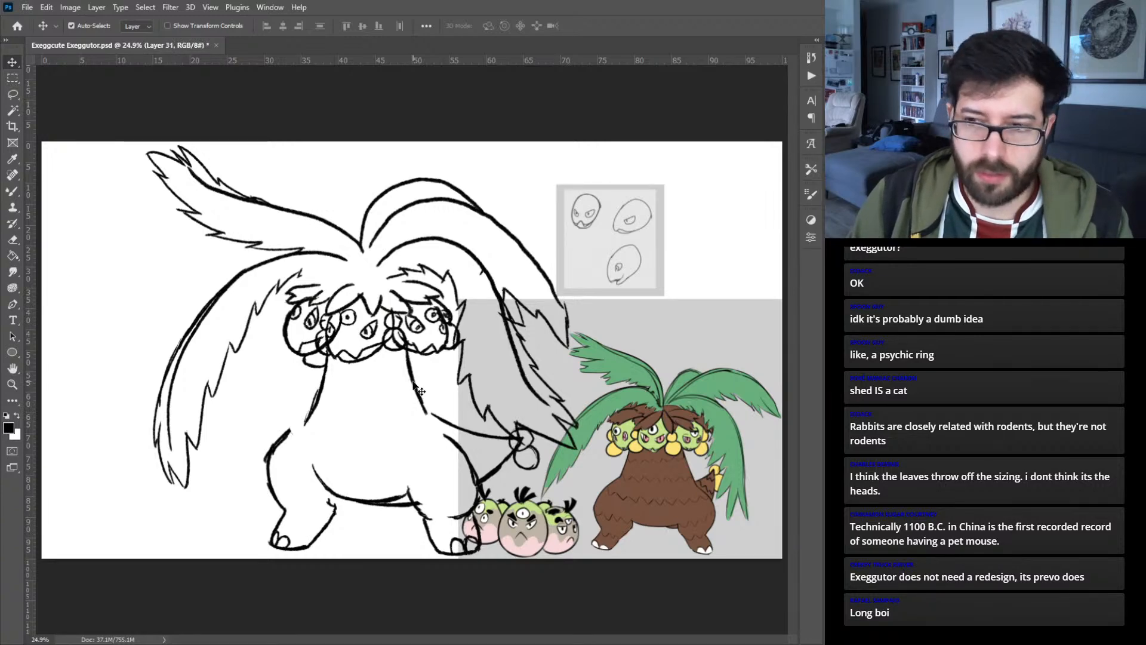
pyautogui.hotkey('ctrl', 't')
pyautogui.moveTo(428, 384); pyautogui.dragTo(415, 384)
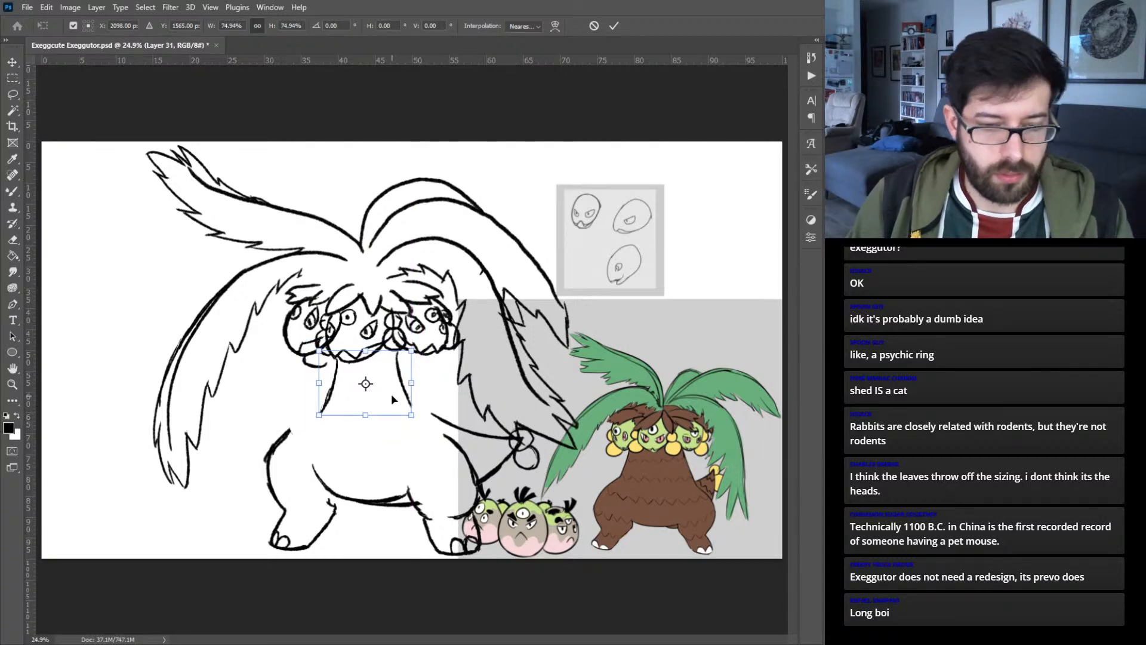
pyautogui.press('Return')
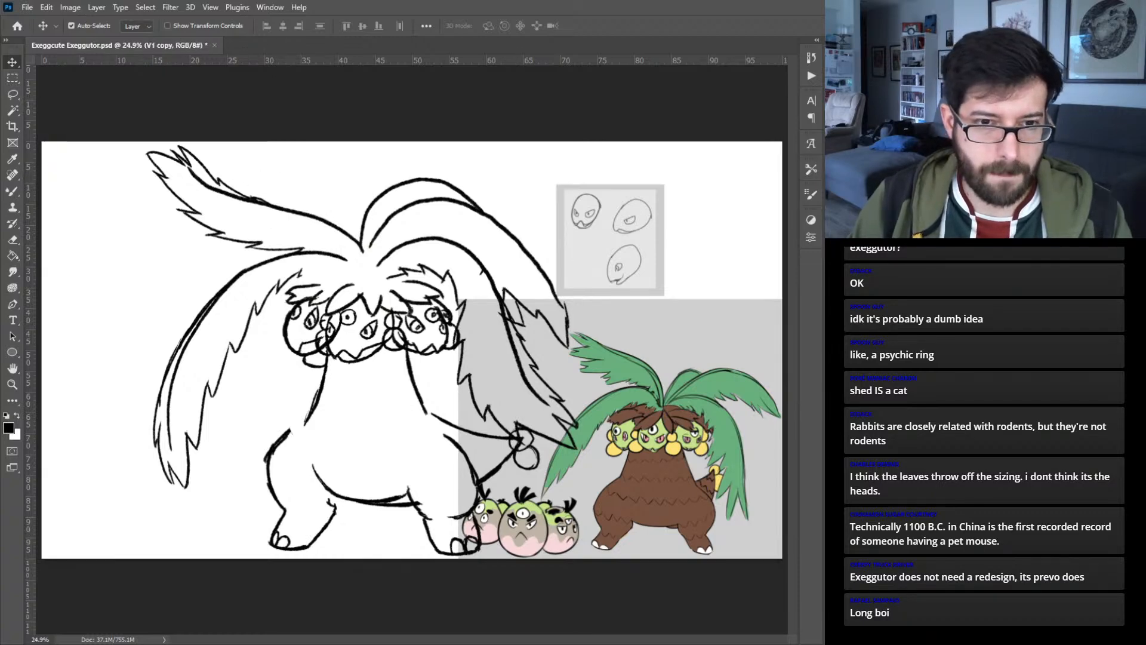
# - Widen the trunk lines of the duplicated sketch to about 109%, keeping their height at 100%
pyautogui.click(416, 377)
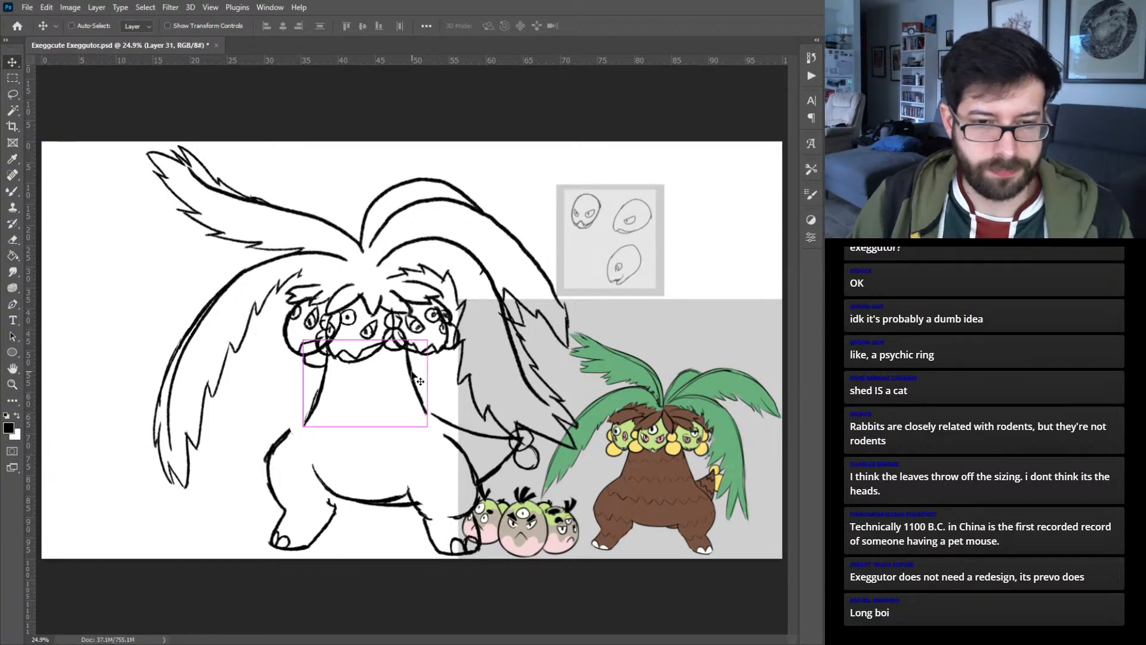
pyautogui.hotkey('ctrl', 't')
pyautogui.moveTo(422, 382); pyautogui.dragTo(431, 383)
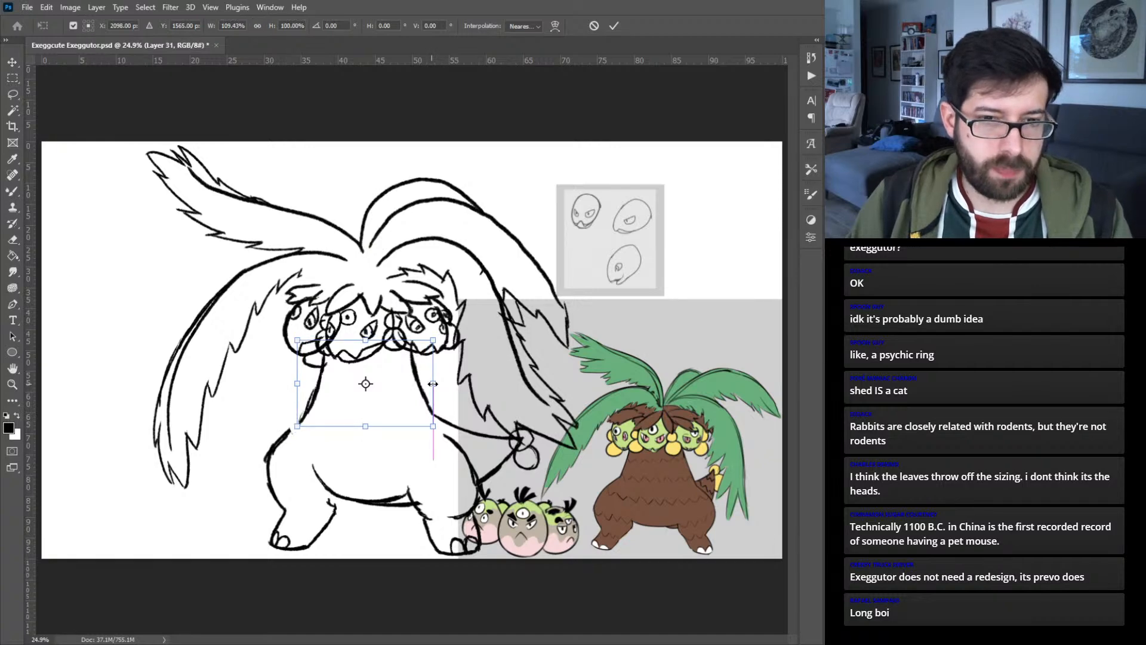
pyautogui.click(615, 27)
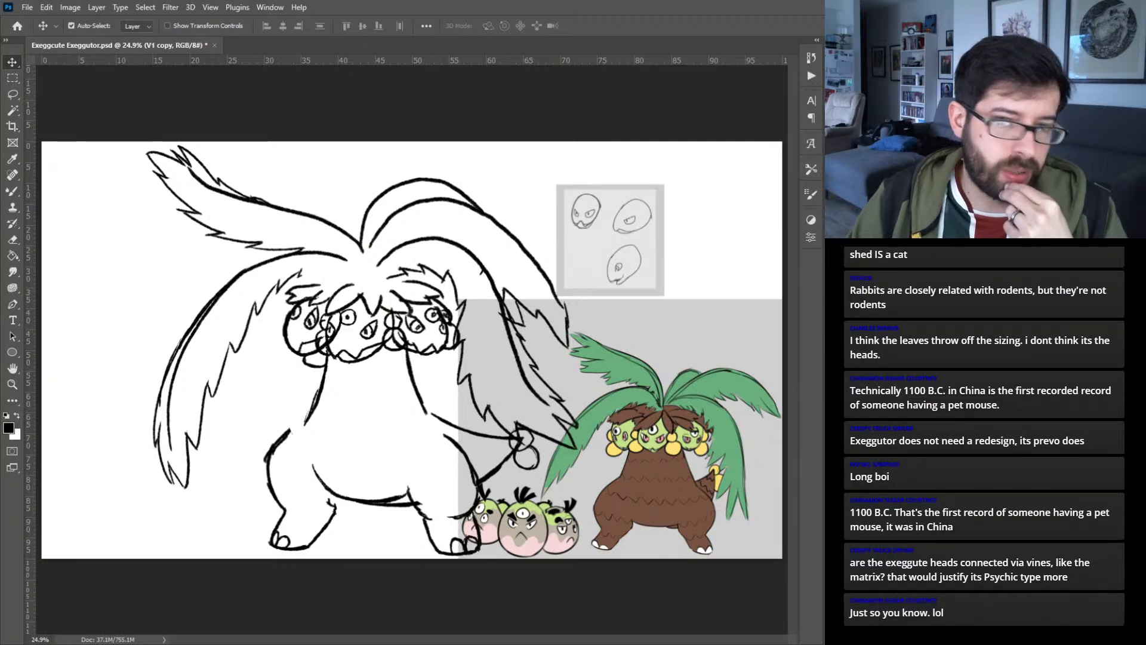
# - Compare the wider-trunk version with the original by toggling visibility, and make another duplicate of the V1 group
pyautogui.hotkey('ctrl', ',')
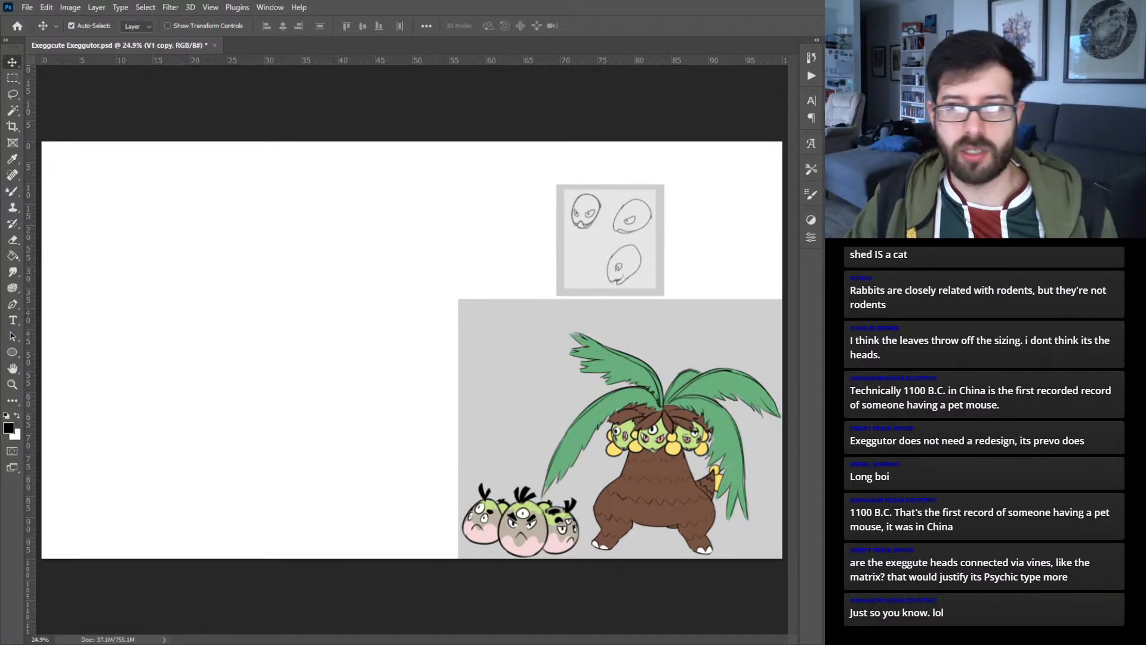
pyautogui.hotkey('ctrl', ',')
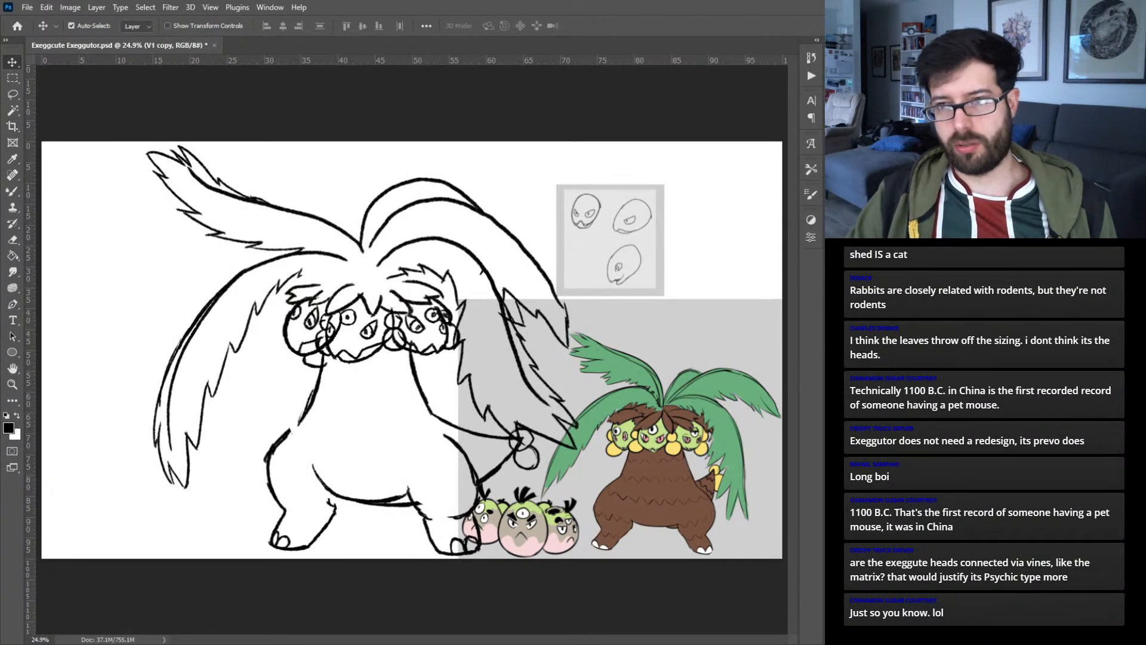
pyautogui.hotkey('ctrl', ',')
pyautogui.hotkey('ctrl', ',')
pyautogui.hotkey('alt', '[')
pyautogui.hotkey('ctrl', 'j')
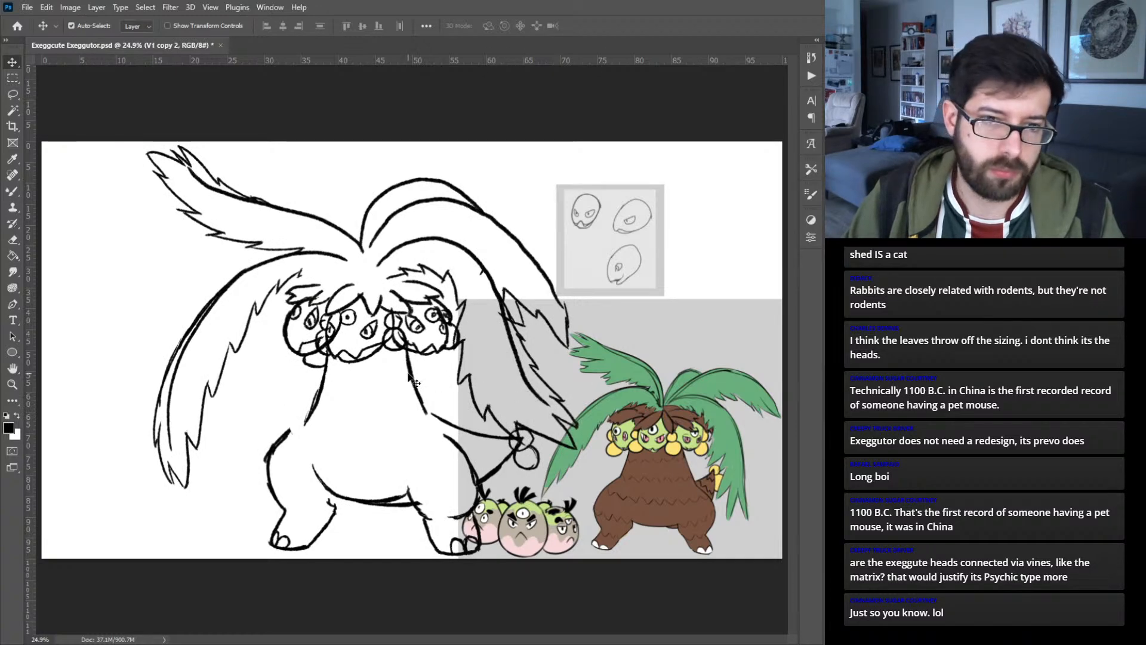
pyautogui.hotkey('ctrl', 'shift', 'alt', 'n')
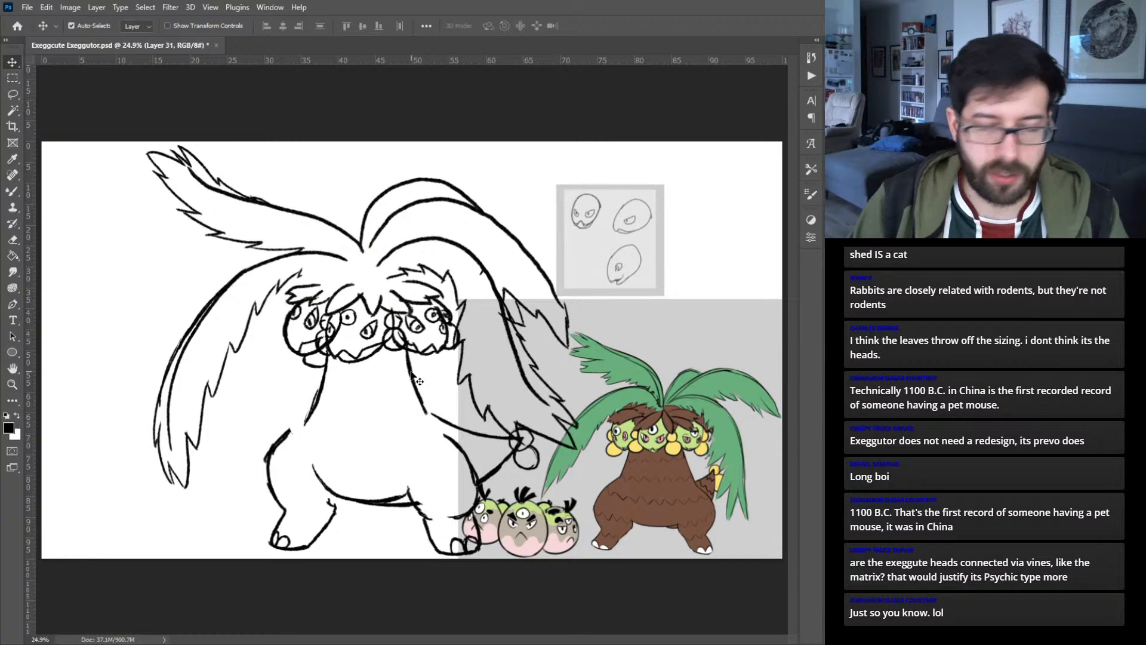
pyautogui.hotkey('ctrl', 'z')
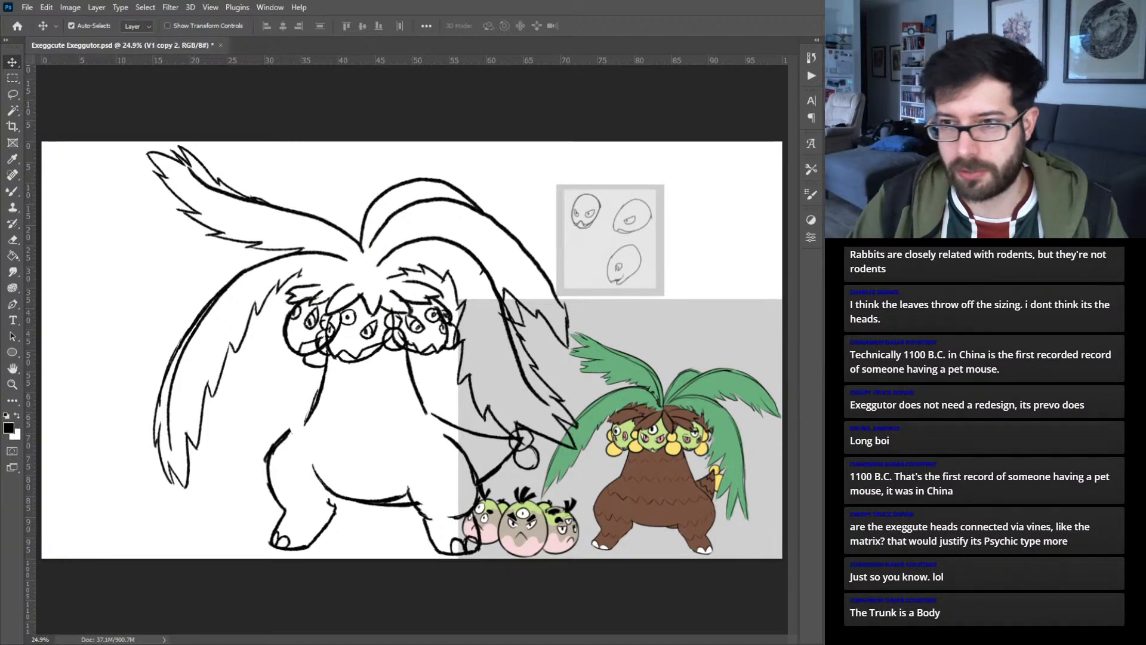
# - Scale the new sketch copy to about 86% and move it to the lower left of the canvas, clear of the colored references
pyautogui.hotkey('ctrl', 't')
pyautogui.moveTo(582, 351); pyautogui.dragTo(546, 351)
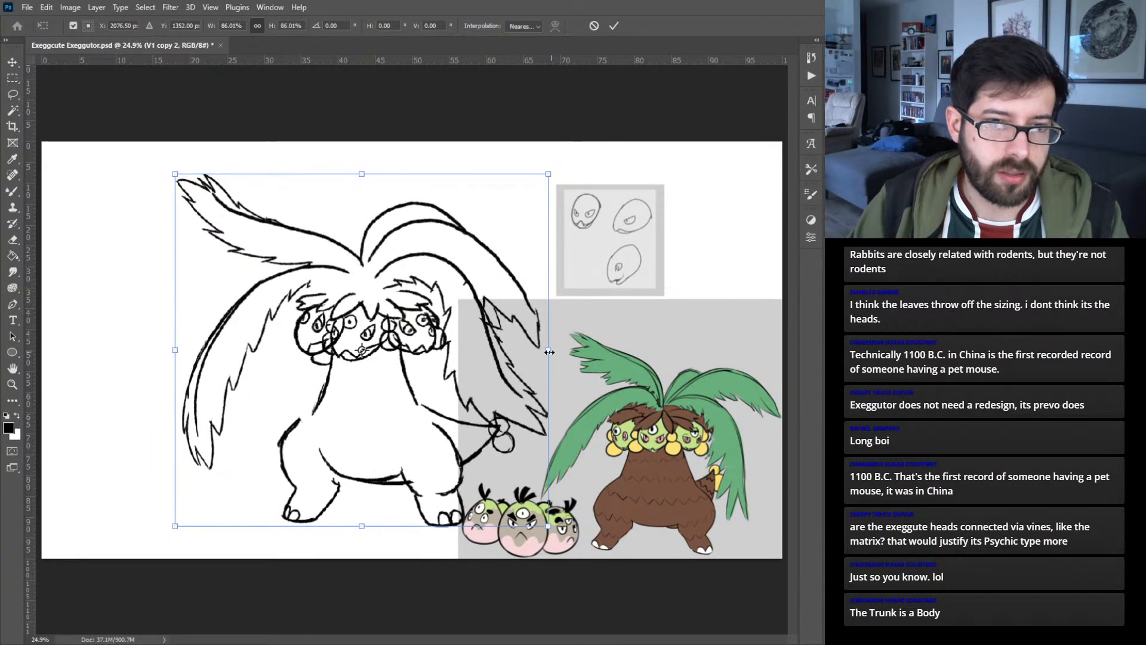
pyautogui.moveTo(415, 382); pyautogui.dragTo(320, 408)
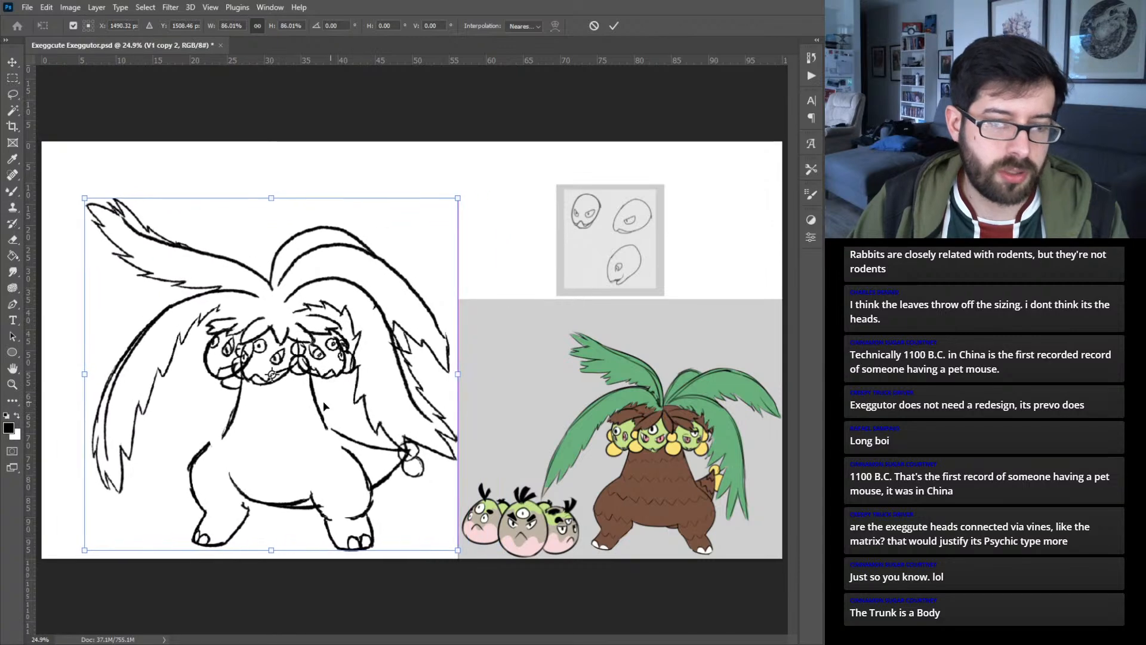
pyautogui.click(614, 25)
# - Raise the heads and leaves above the body and stretch the trunk lines vertically to about 148%
pyautogui.moveTo(142, 192)
pyautogui.mouseDown()
pyautogui.moveTo(338, 353)
pyautogui.moveTo(434, 356)
pyautogui.moveTo(443, 370)
pyautogui.mouseUp()
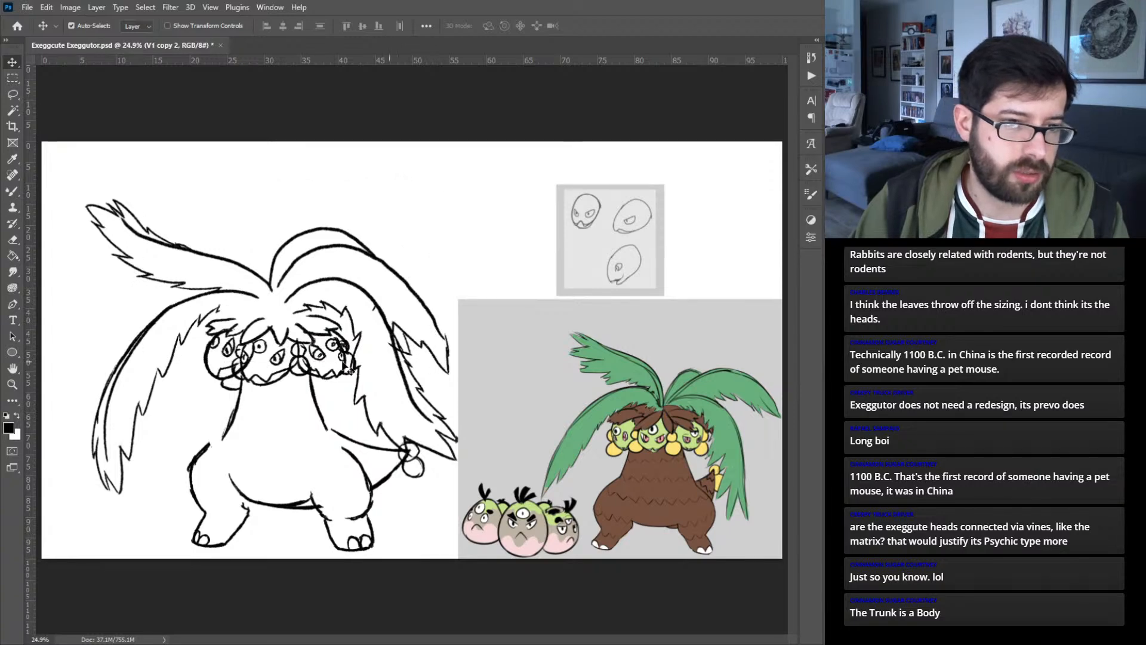
pyautogui.moveTo(248, 366); pyautogui.dragTo(249, 318)
pyautogui.click(320, 396)
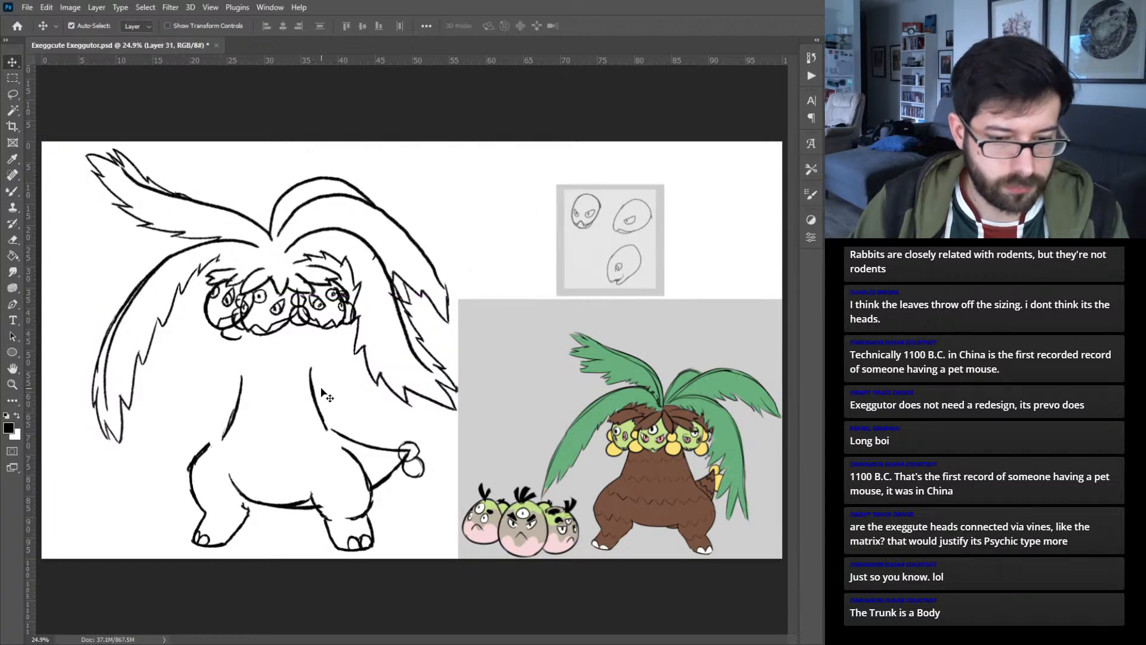
pyautogui.hotkey('ctrl', 't')
pyautogui.moveTo(275, 365); pyautogui.dragTo(272, 329)
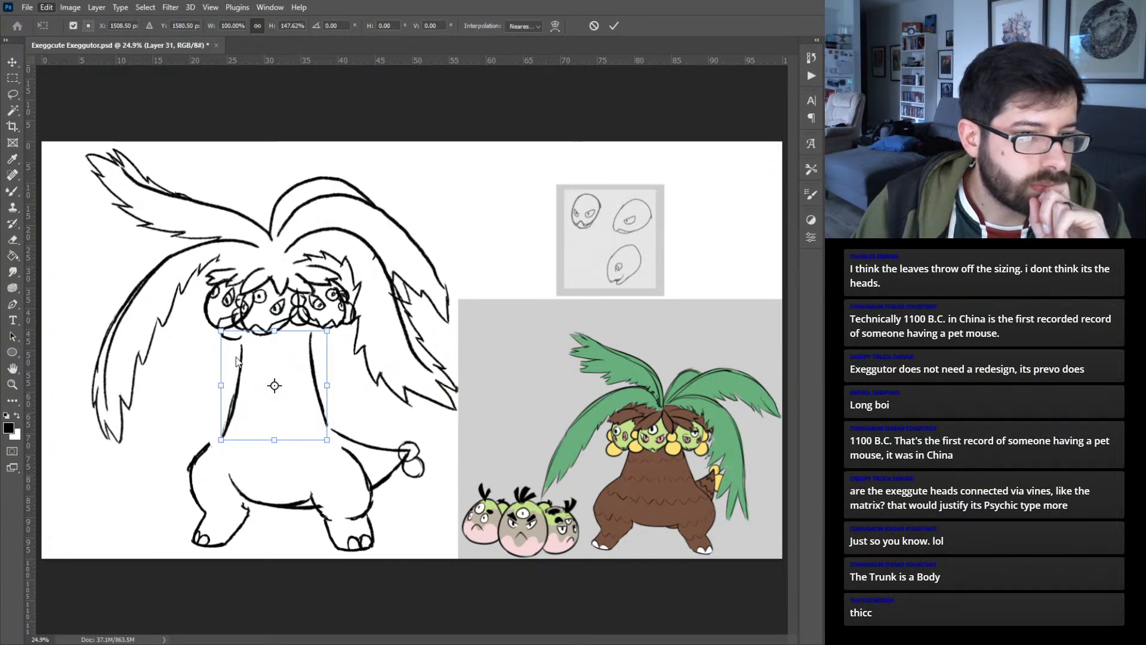
# - Taper the trunk with a wider base and narrower top, and warp both sides inward above the hips
pyautogui.moveTo(328, 440); pyautogui.dragTo(334, 444)
pyautogui.moveTo(325, 334); pyautogui.dragTo(317, 336)
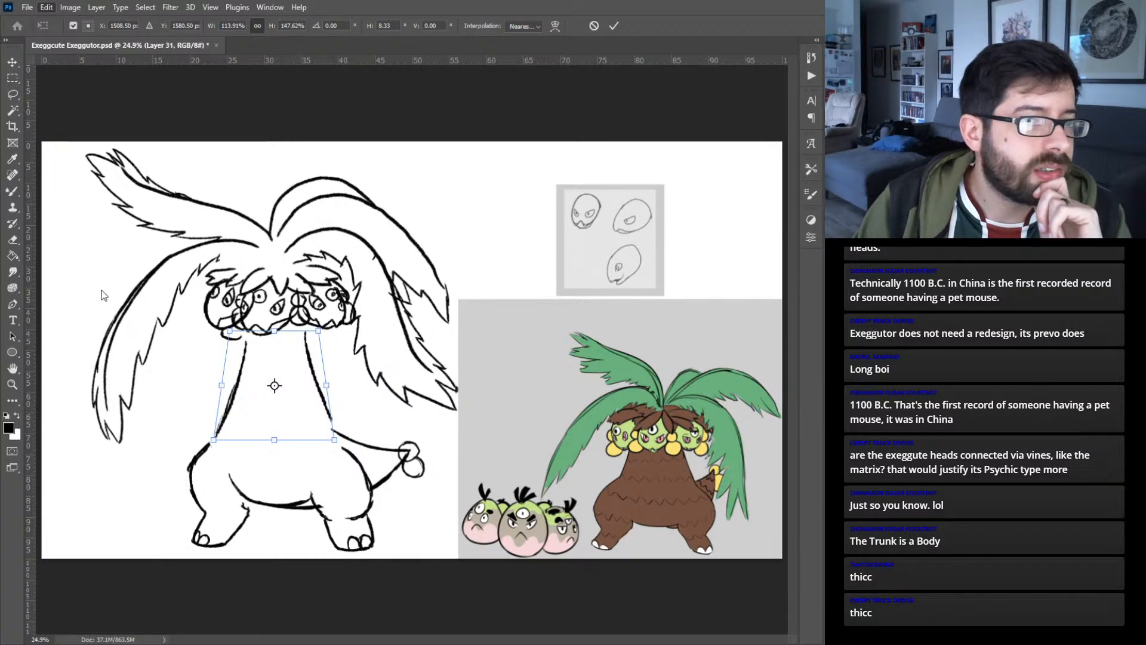
pyautogui.click(232, 387)
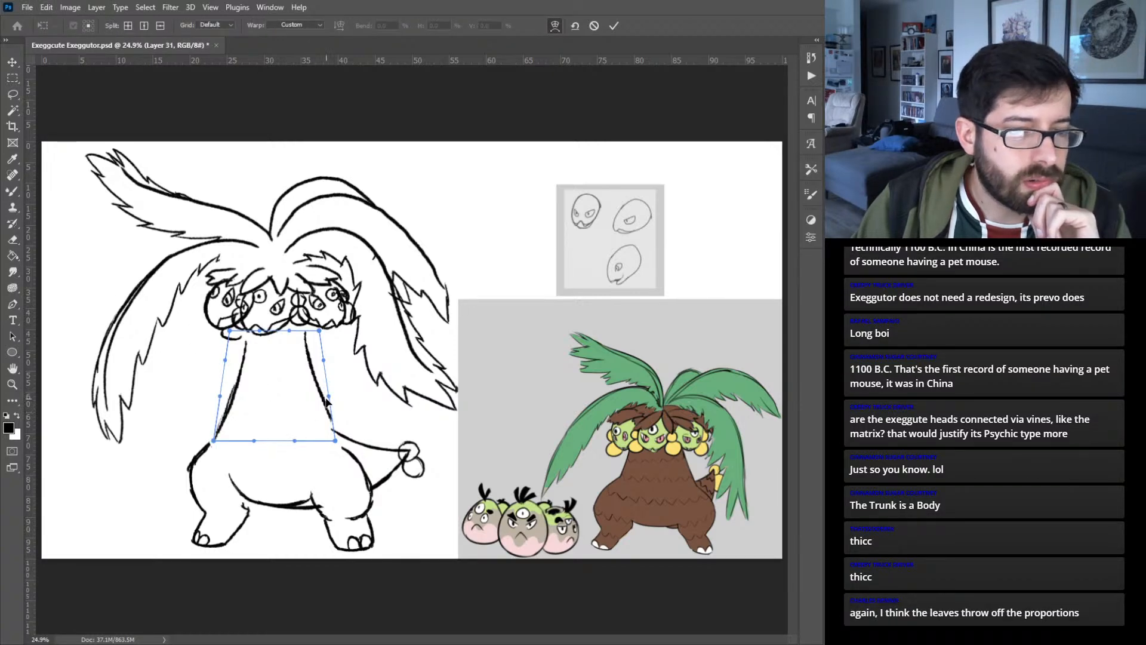
pyautogui.moveTo(327, 401); pyautogui.dragTo(321, 409)
pyautogui.moveTo(220, 398); pyautogui.dragTo(231, 407)
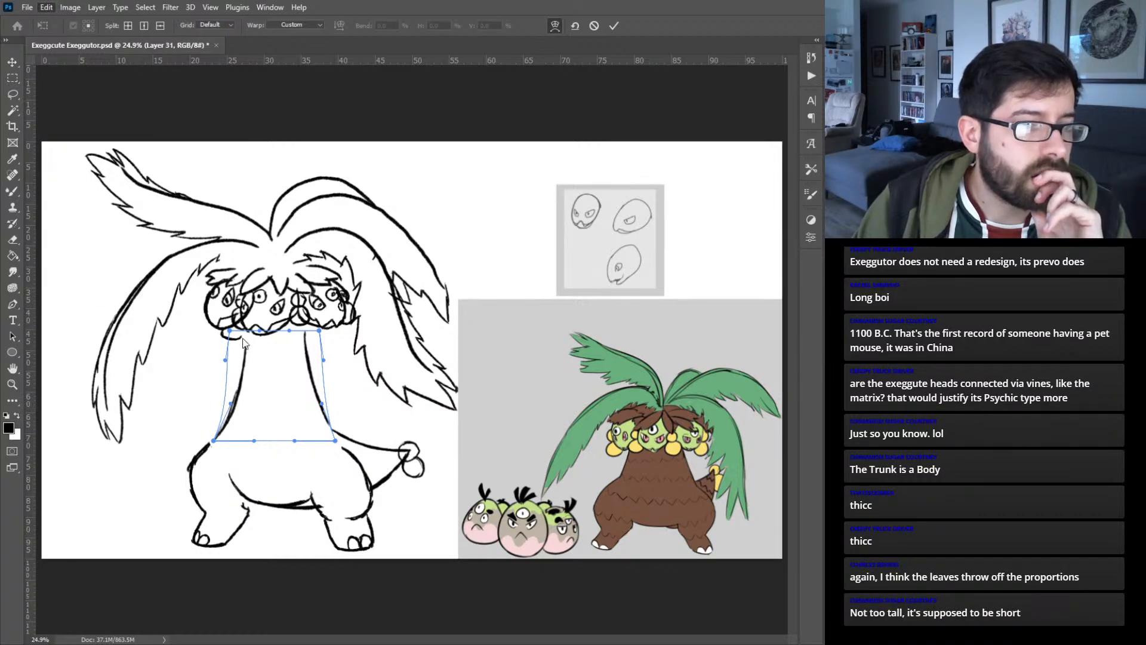
# - Extend the trunk's upper end to meet the heads, stretching its height to about 163%
pyautogui.hotkey('ctrl', 't')
pyautogui.moveTo(274, 329); pyautogui.dragTo(273, 320)
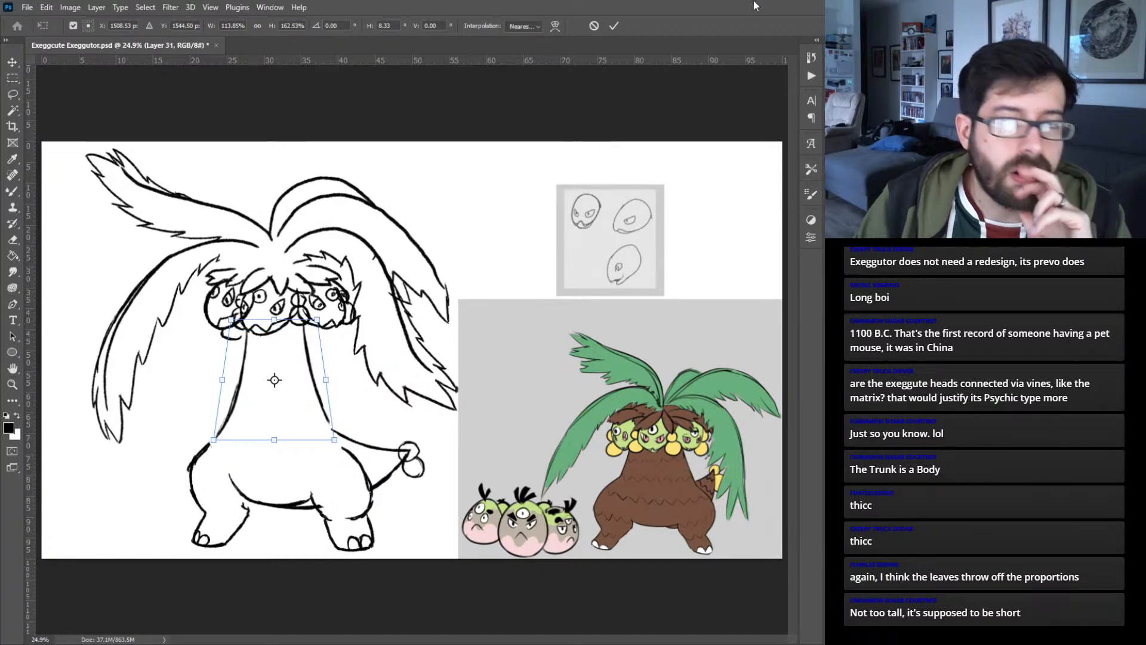
pyautogui.click(613, 26)
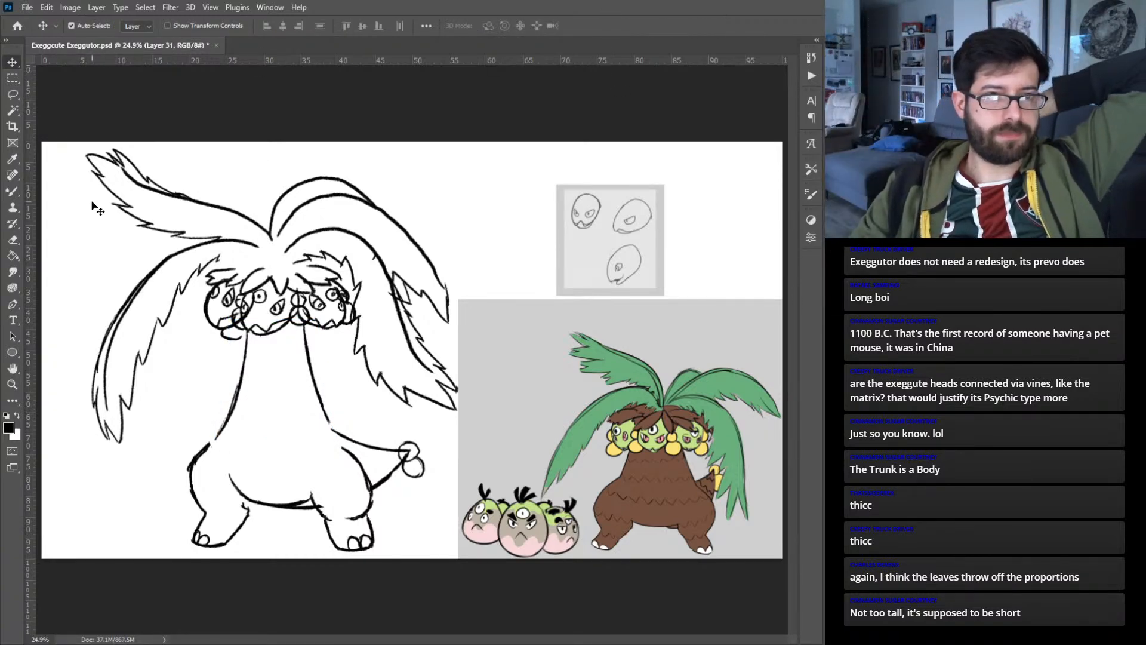
# - Shift the heads and leaves together slightly to the left over the lengthened trunk
pyautogui.moveTo(199, 171); pyautogui.dragTo(394, 310)
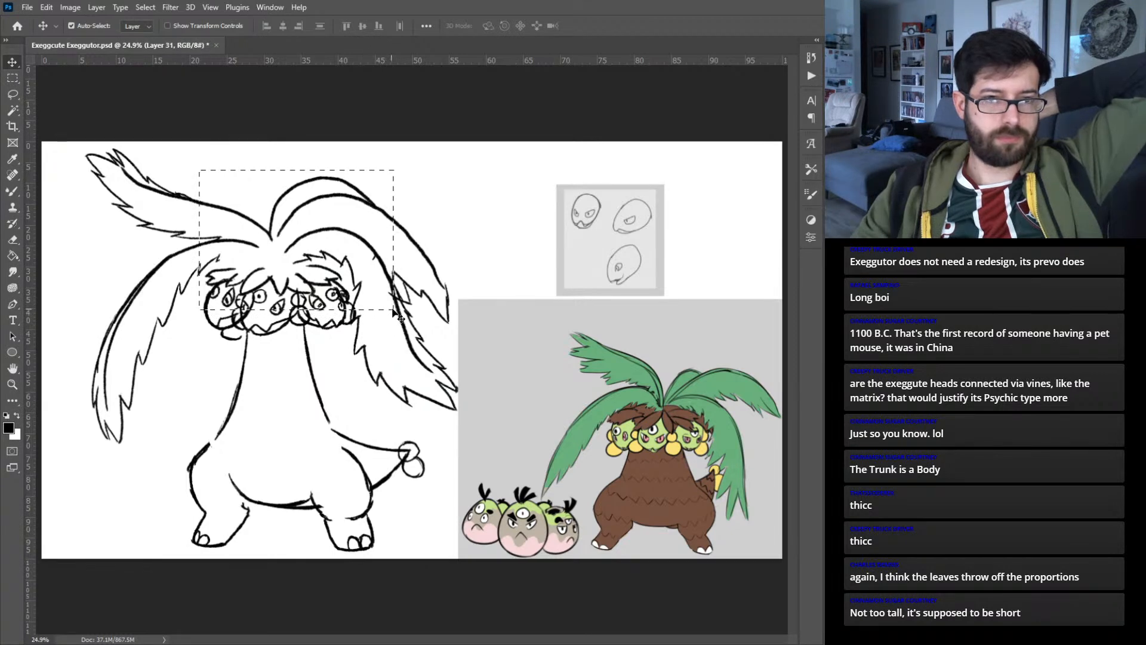
pyautogui.moveTo(285, 297); pyautogui.dragTo(280, 296)
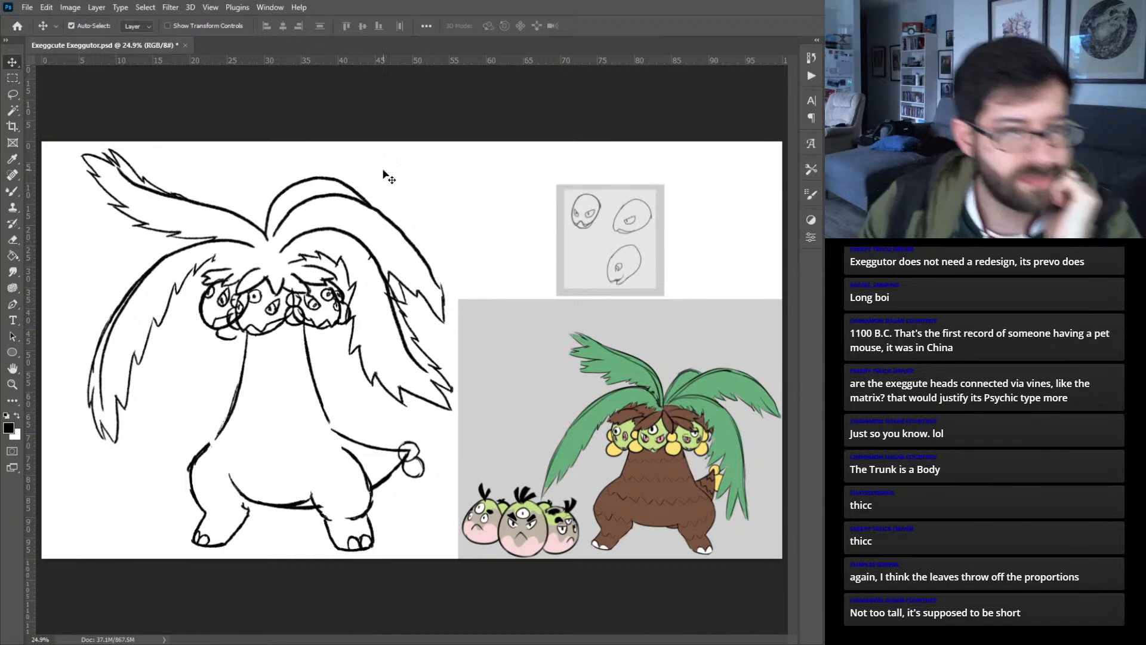
pyautogui.click(239, 332)
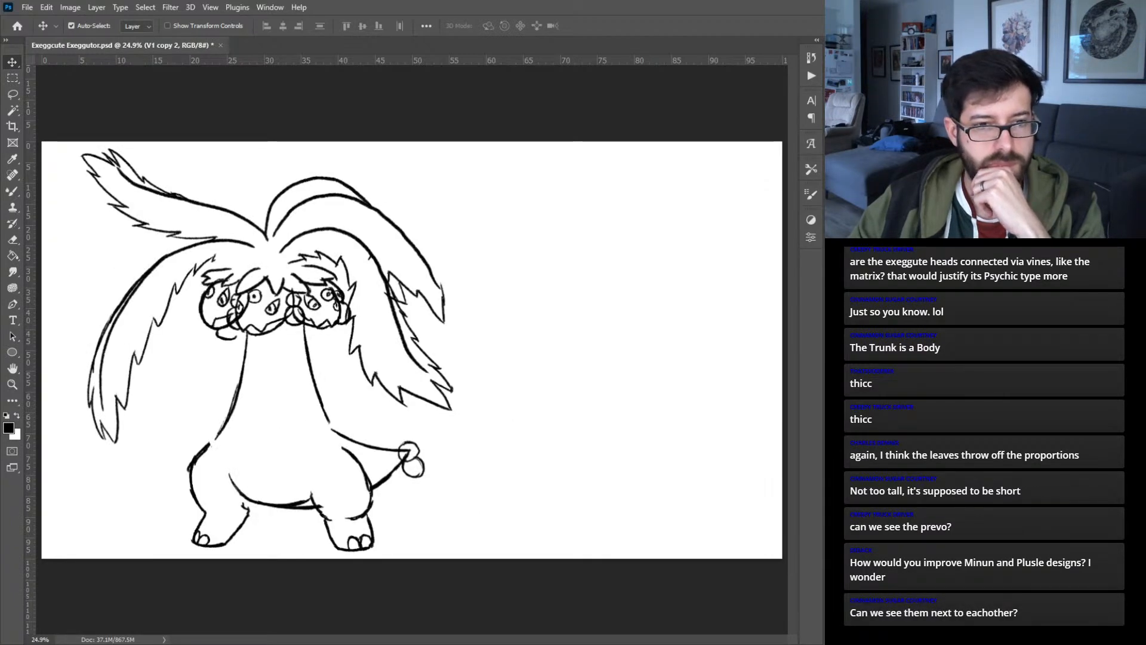
# - Compare the original, wider-trunk and taller-trunk sketch versions by toggling their visibility
pyautogui.hotkey('ctrl', ',')
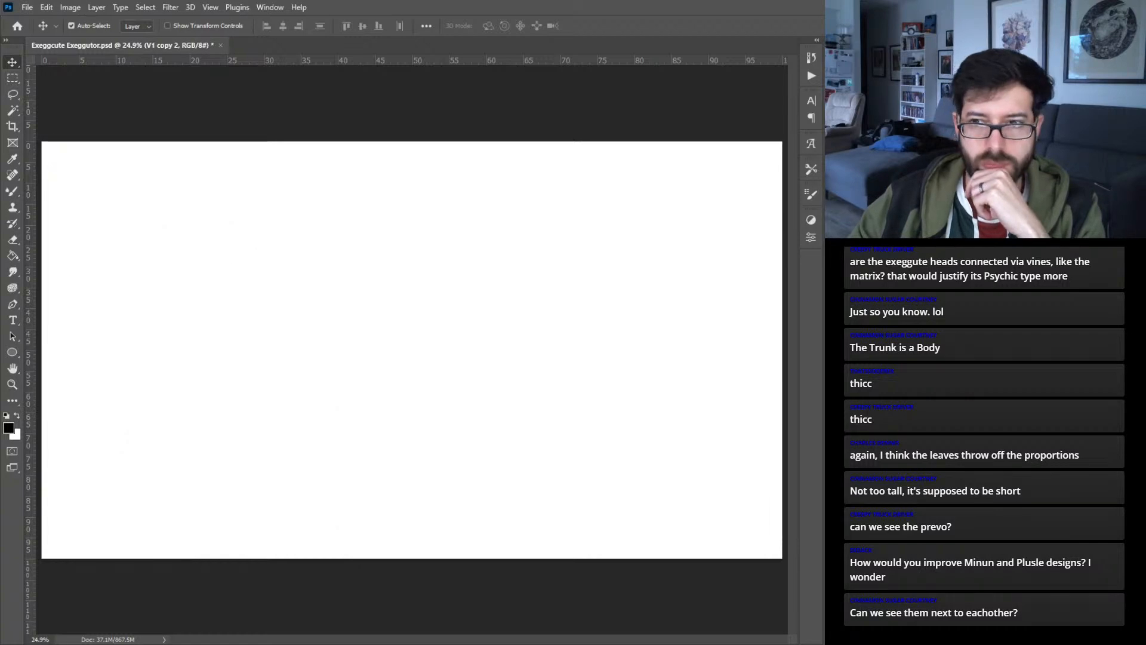
pyautogui.hotkey('ctrl', ',')
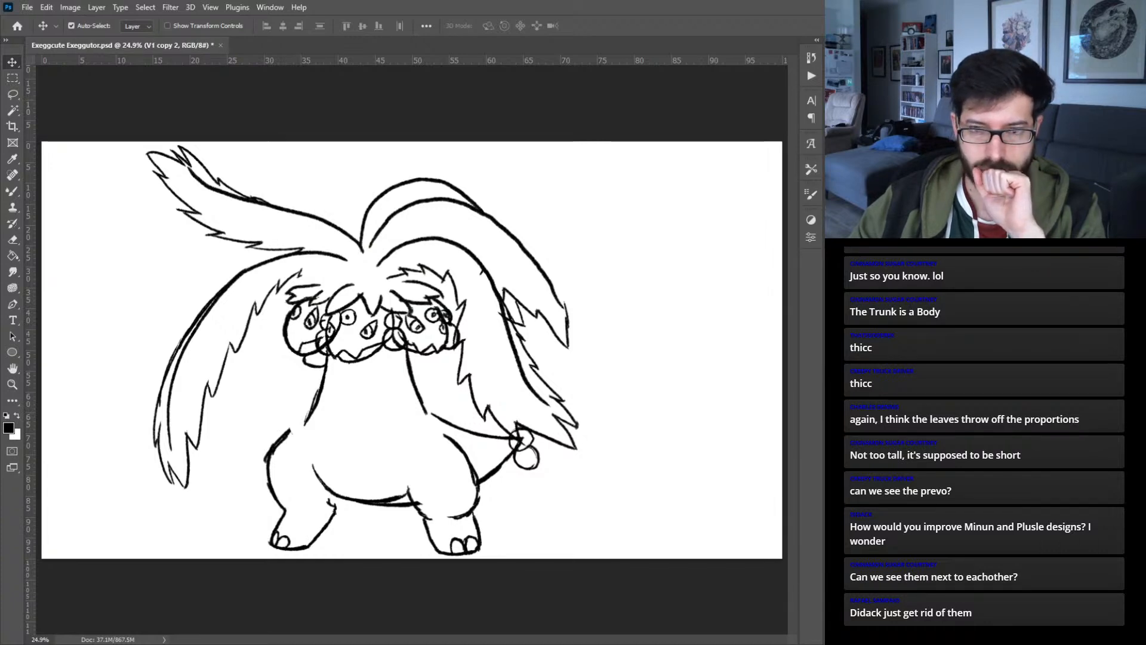
pyautogui.hotkey('ctrl', ',')
pyautogui.hotkey('ctrl', ',')
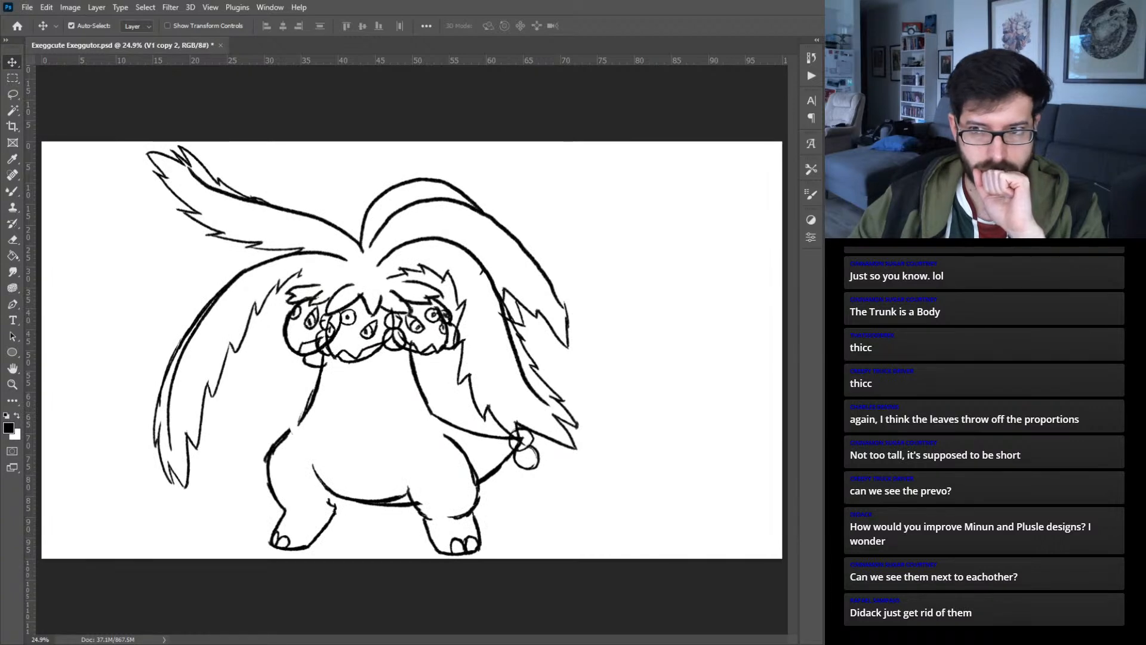
pyautogui.hotkey('ctrl', ',')
pyautogui.hotkey('ctrl', ',')
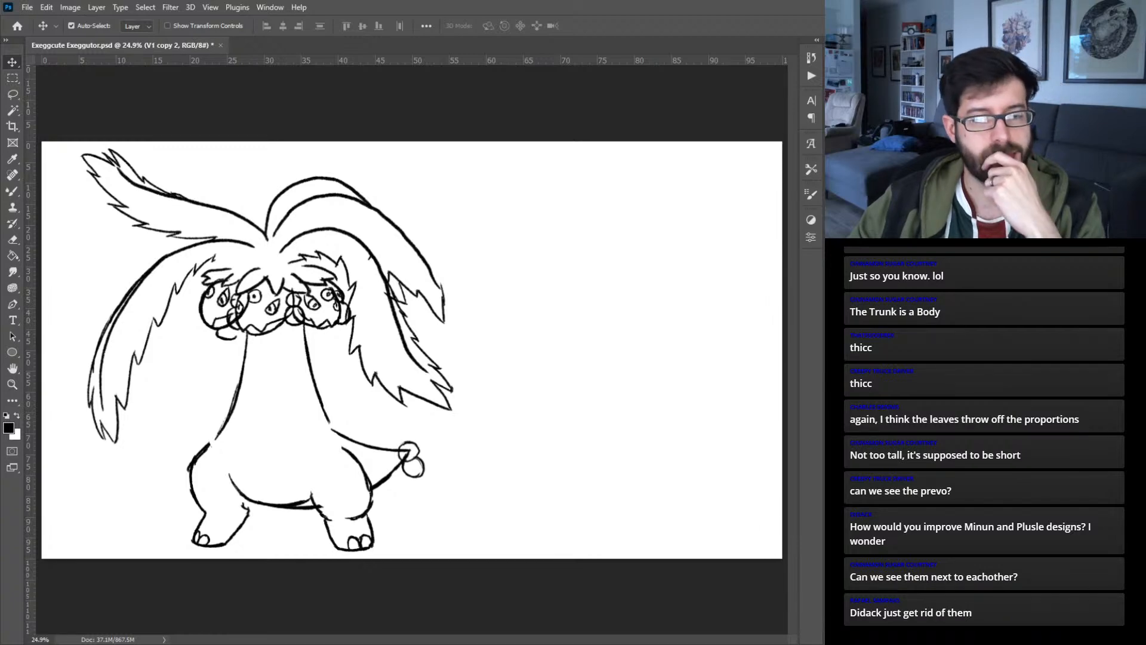
pyautogui.hotkey('ctrl', ',')
pyautogui.hotkey('ctrl', ',')
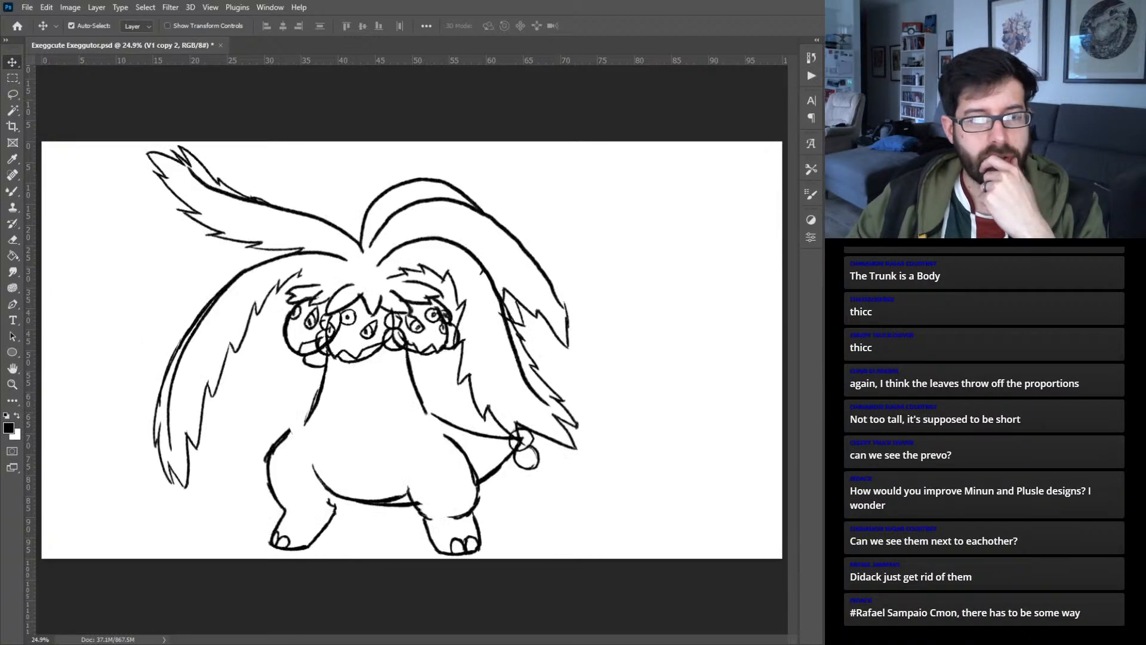
pyautogui.hotkey('ctrl', ',')
pyautogui.hotkey('ctrl', ',')
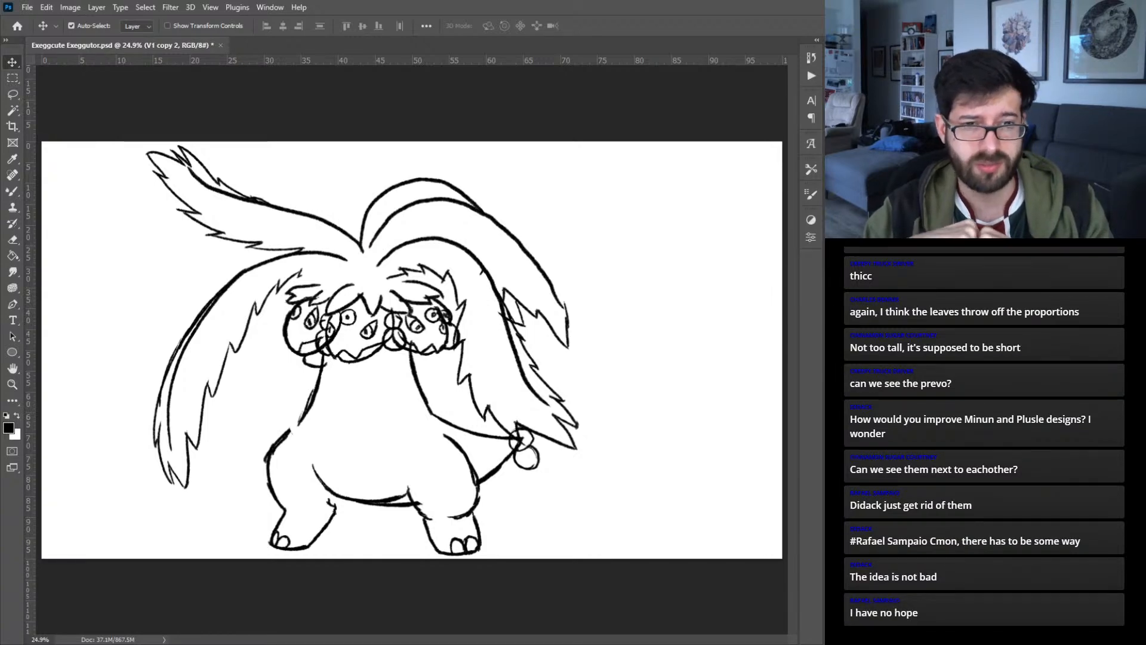
pyautogui.click(955, 448)
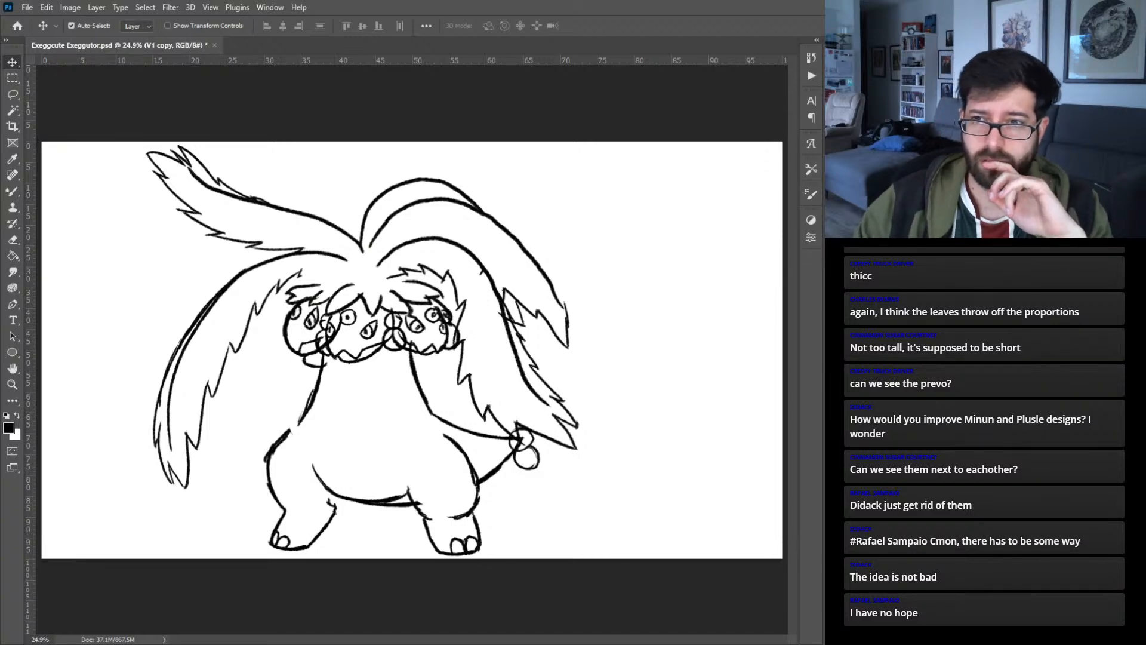
# - Nudge the three heads and the round earrings slightly left so they sit better over the wider trunk
pyautogui.click(377, 353)
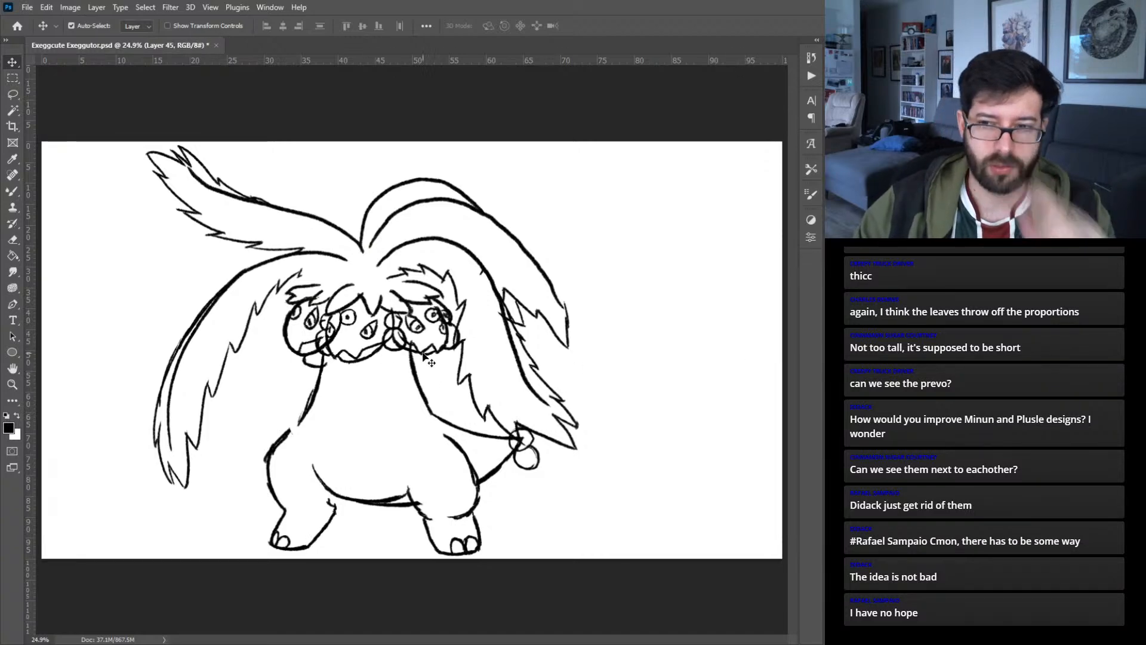
pyautogui.hotkey('ctrl', '=')
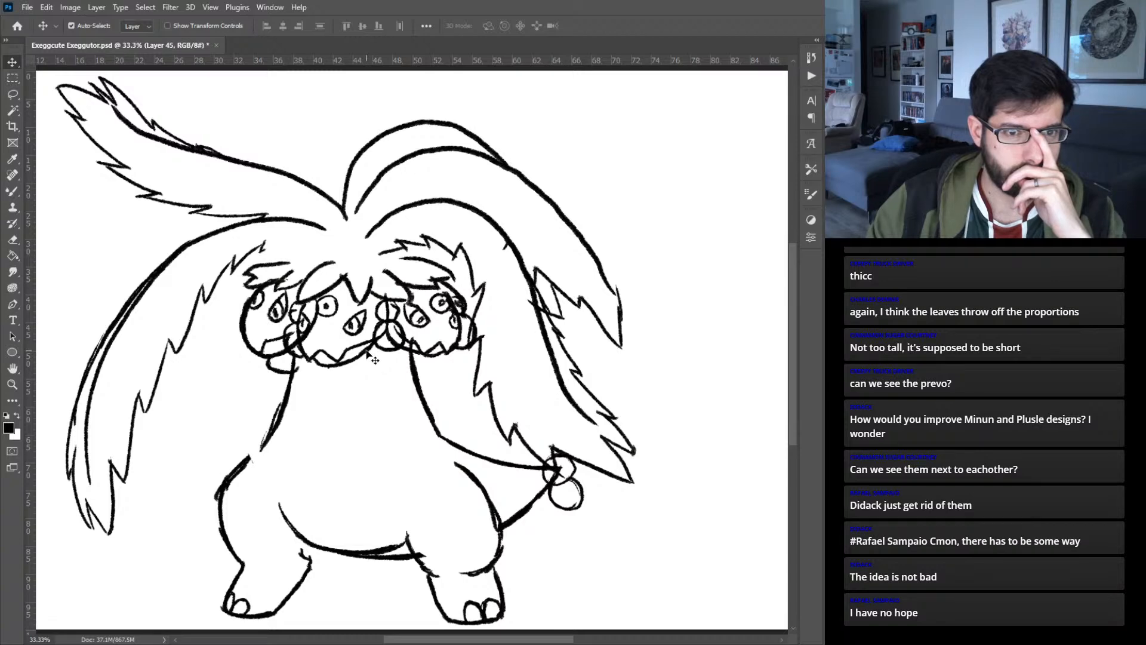
pyautogui.moveTo(367, 352); pyautogui.dragTo(349, 348)
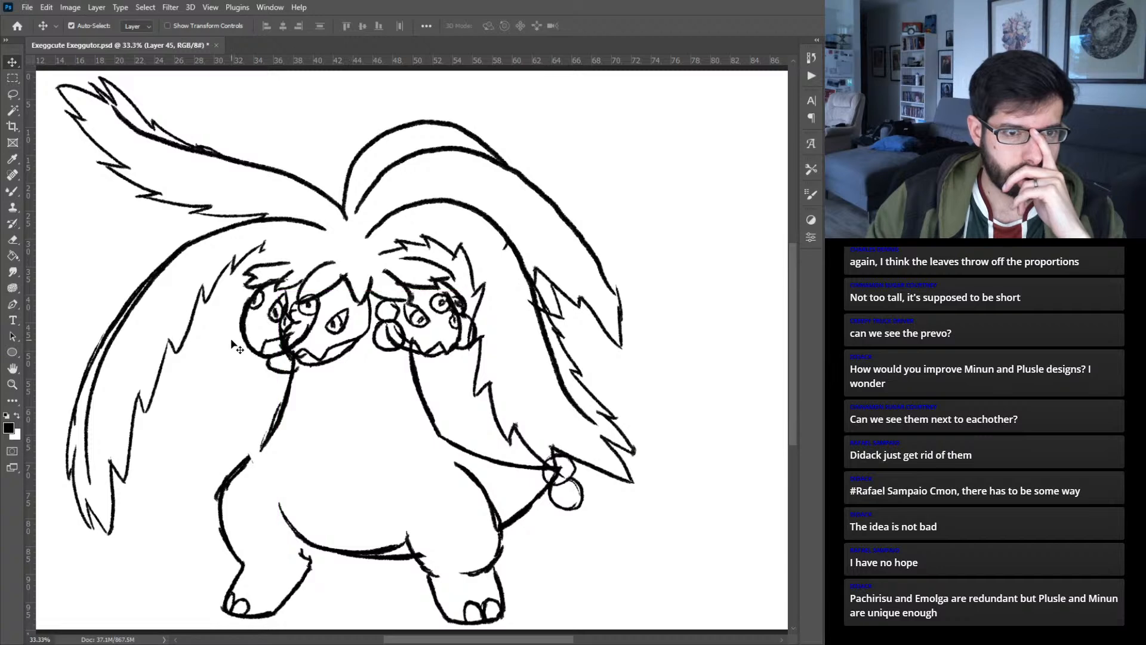
pyautogui.click(395, 328)
pyautogui.moveTo(394, 328); pyautogui.dragTo(385, 319)
pyautogui.click(462, 366)
pyautogui.click(440, 356)
pyautogui.moveTo(431, 356); pyautogui.dragTo(428, 356)
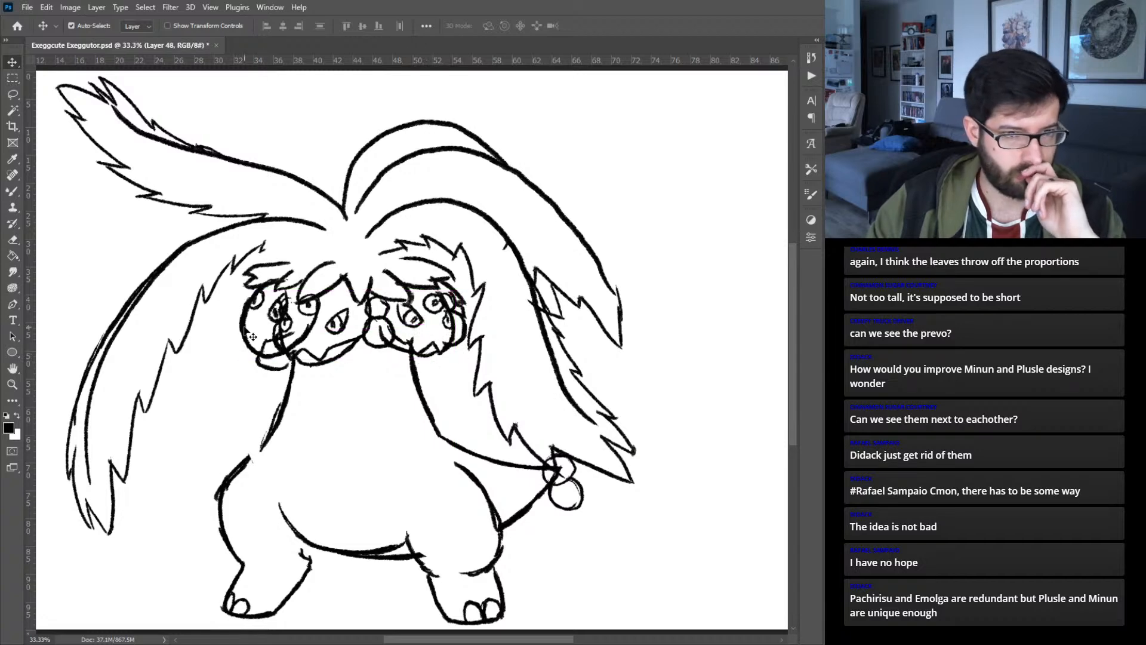
pyautogui.moveTo(243, 331); pyautogui.dragTo(233, 333)
pyautogui.click(271, 368)
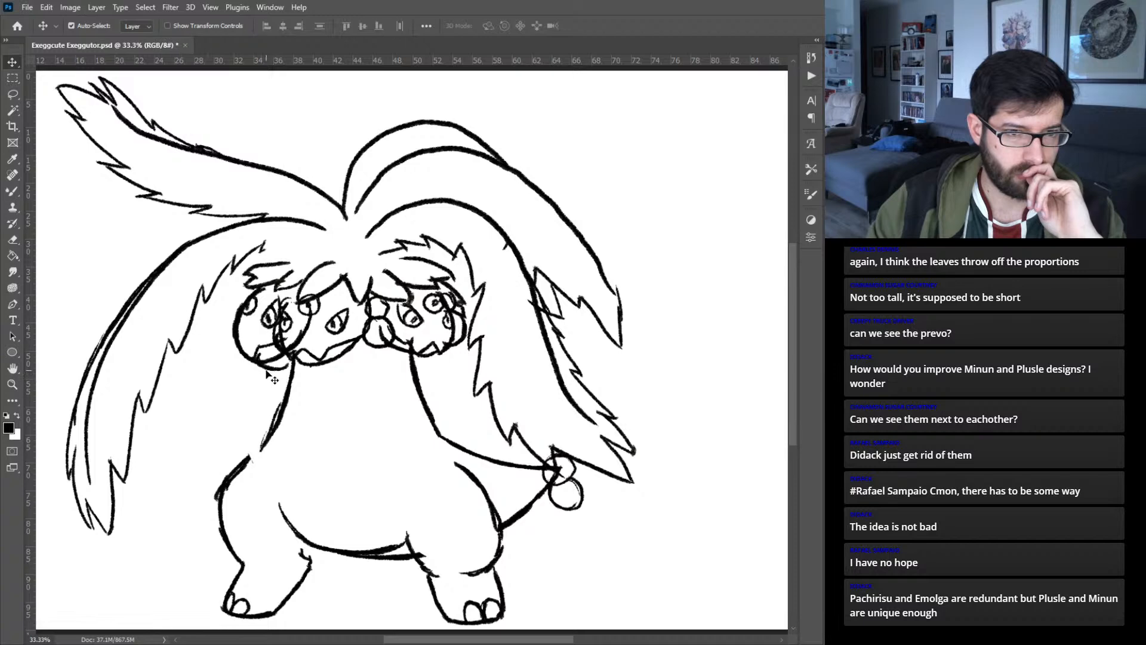
# - Shift the earrings layer slightly left and stretch its width to about 103%
pyautogui.moveTo(269, 368); pyautogui.dragTo(273, 375)
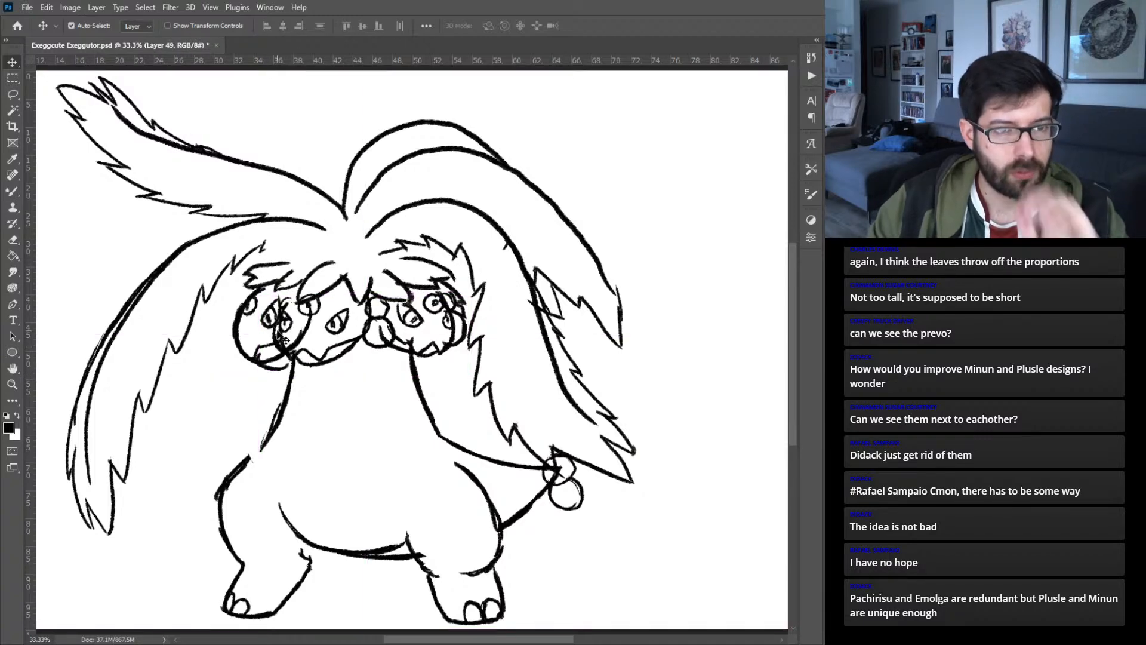
pyautogui.moveTo(274, 332); pyautogui.dragTo(267, 332)
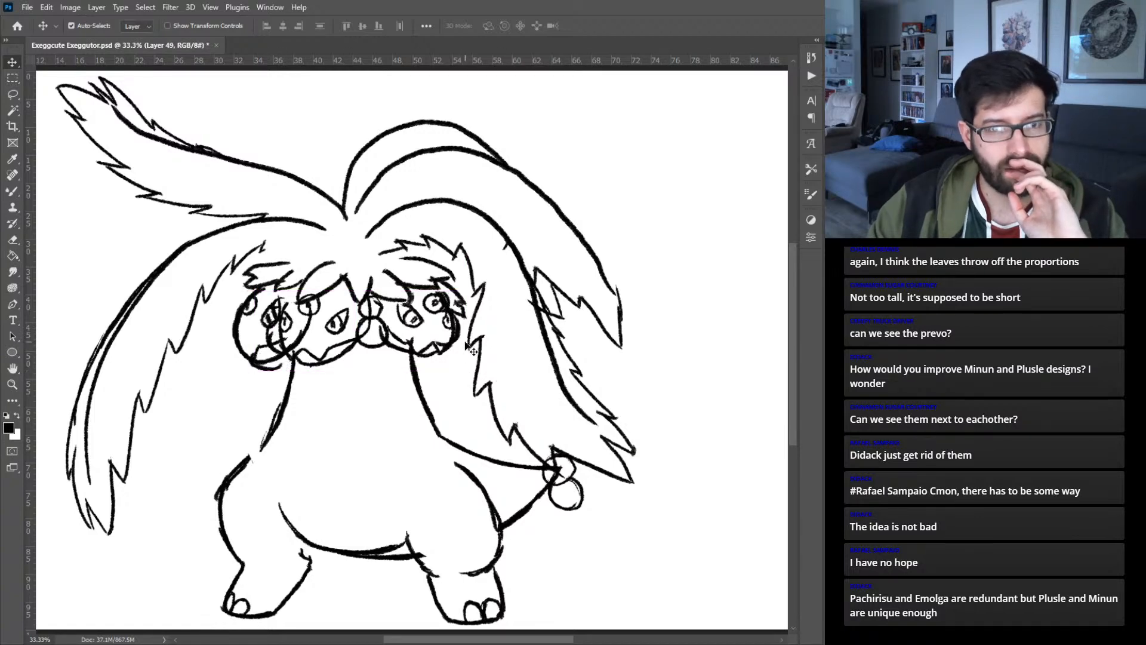
pyautogui.hotkey('ctrl', 't')
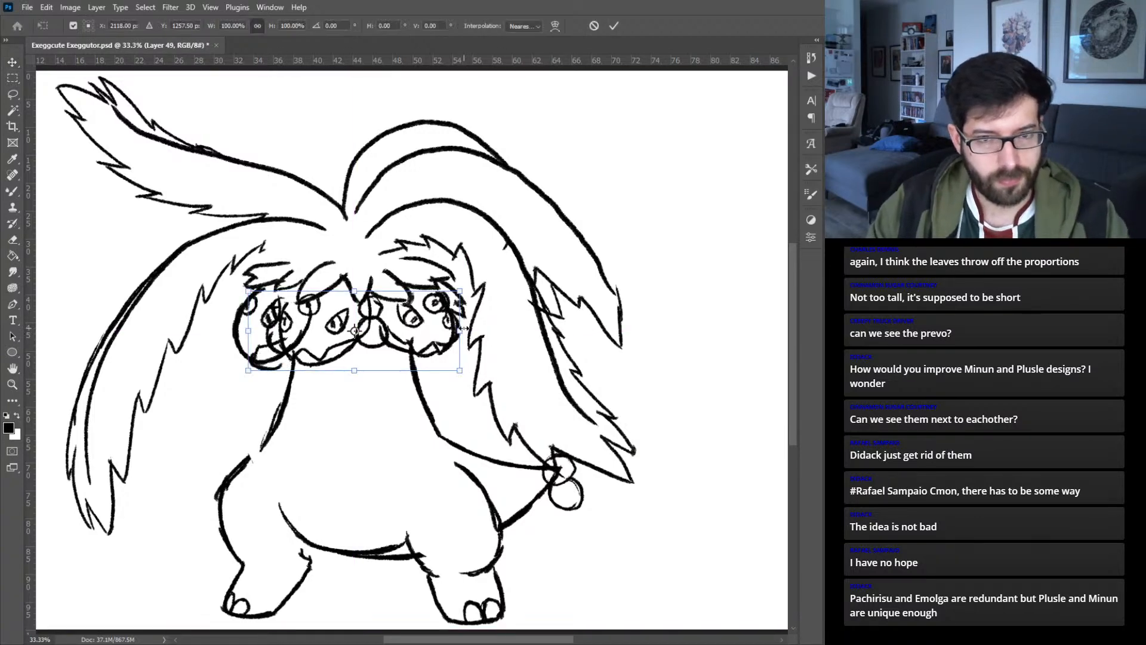
pyautogui.moveTo(460, 330); pyautogui.dragTo(466, 330)
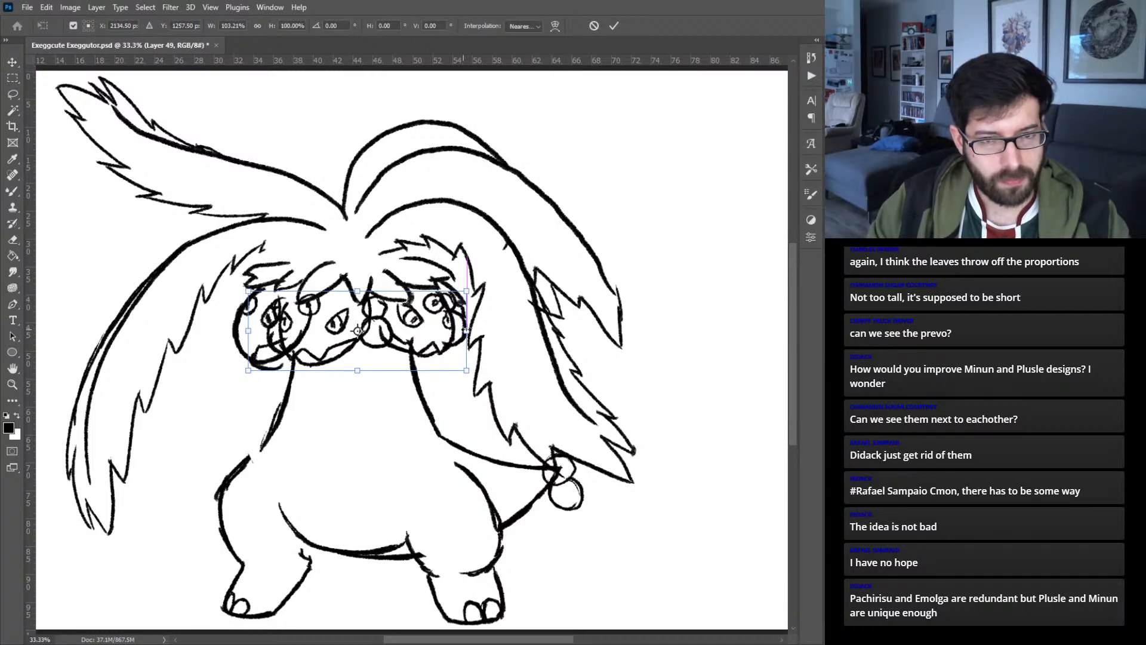
pyautogui.click(615, 26)
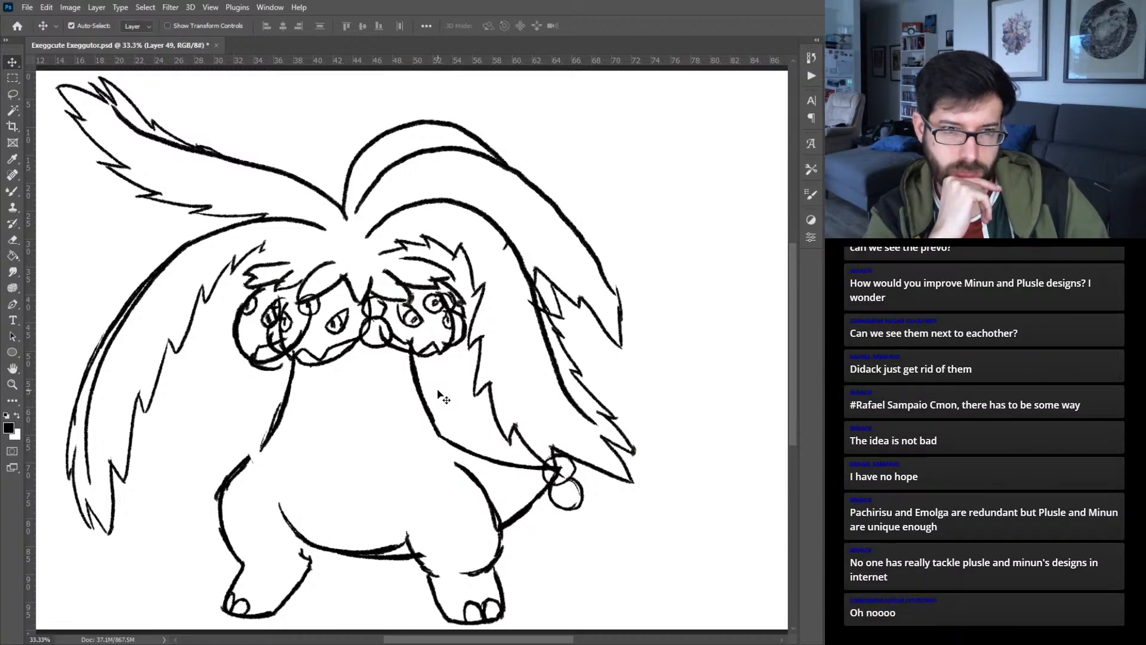
# - Shift both sketch versions slightly right and, with Auto-Select off, align the taller-trunk version over the wider-trunk one
pyautogui.hotkey('ctrl', '0')
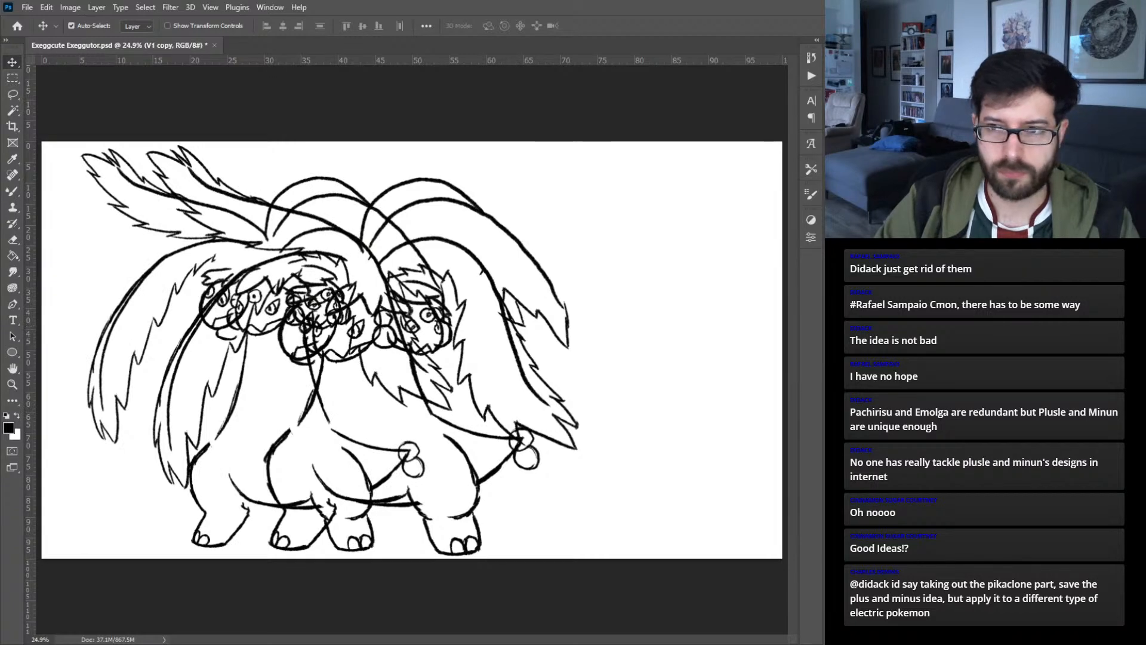
pyautogui.click(142, 37)
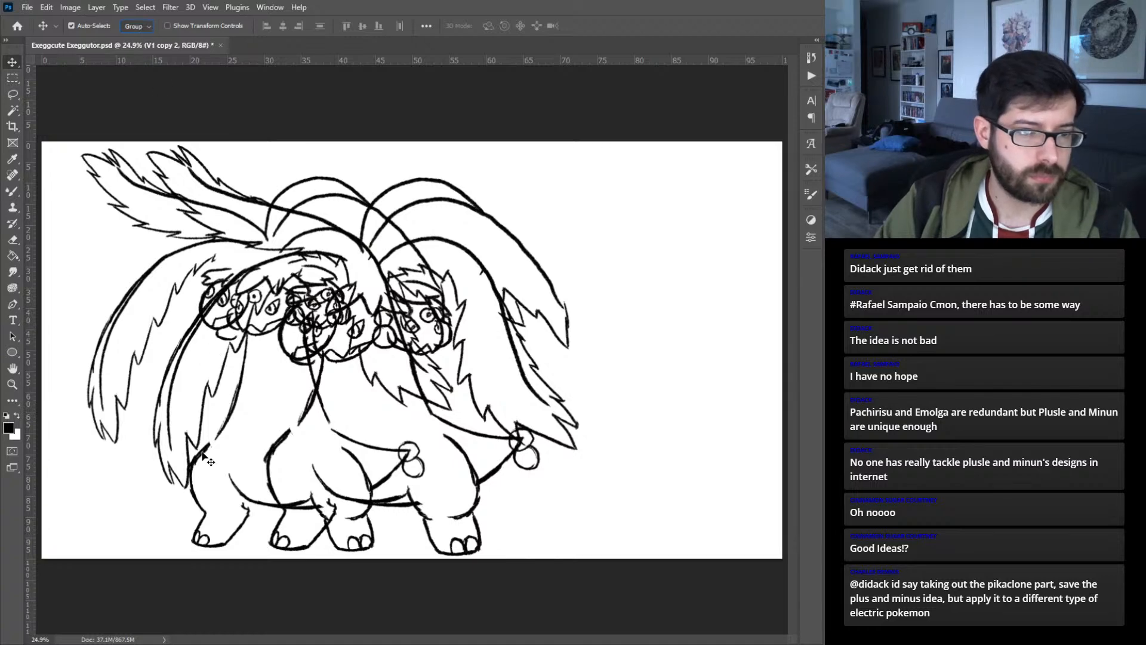
pyautogui.moveTo(205, 457); pyautogui.dragTo(222, 452)
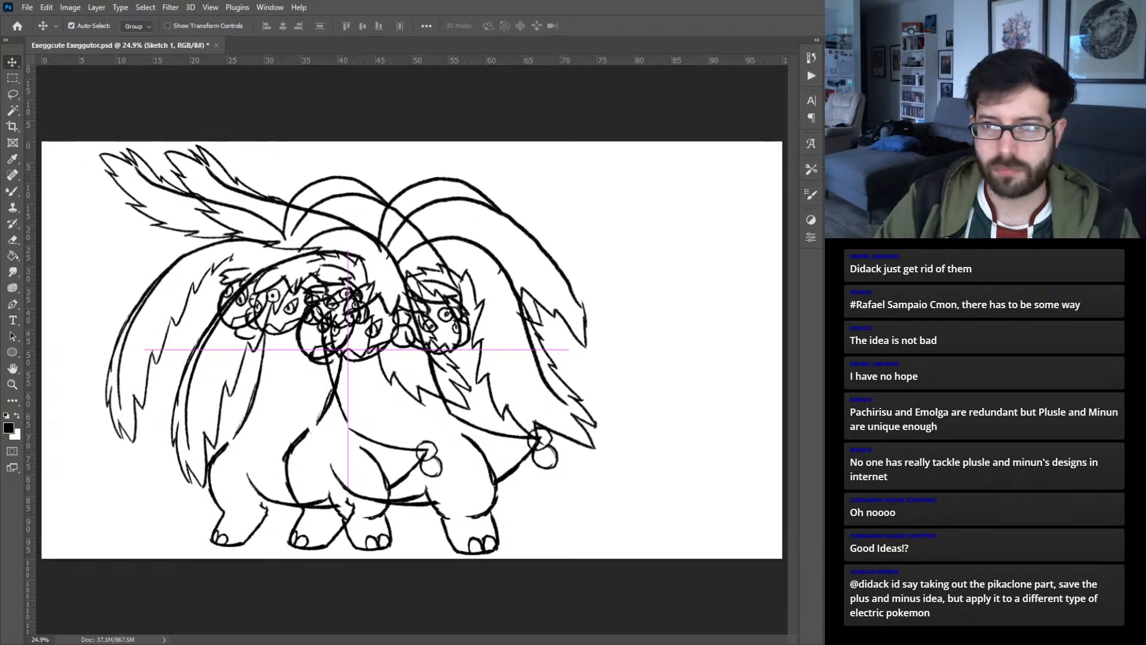
pyautogui.click(145, 27)
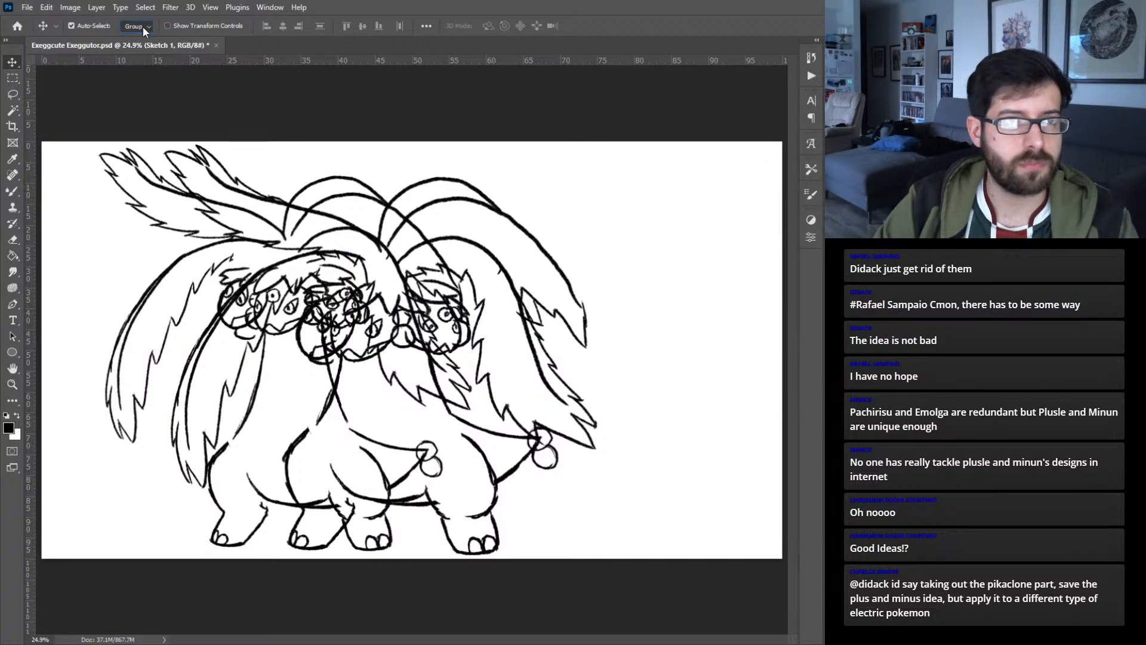
pyautogui.click(96, 26)
pyautogui.moveTo(227, 449); pyautogui.dragTo(235, 448)
pyautogui.click(955, 447)
pyautogui.moveTo(236, 447); pyautogui.dragTo(323, 449)
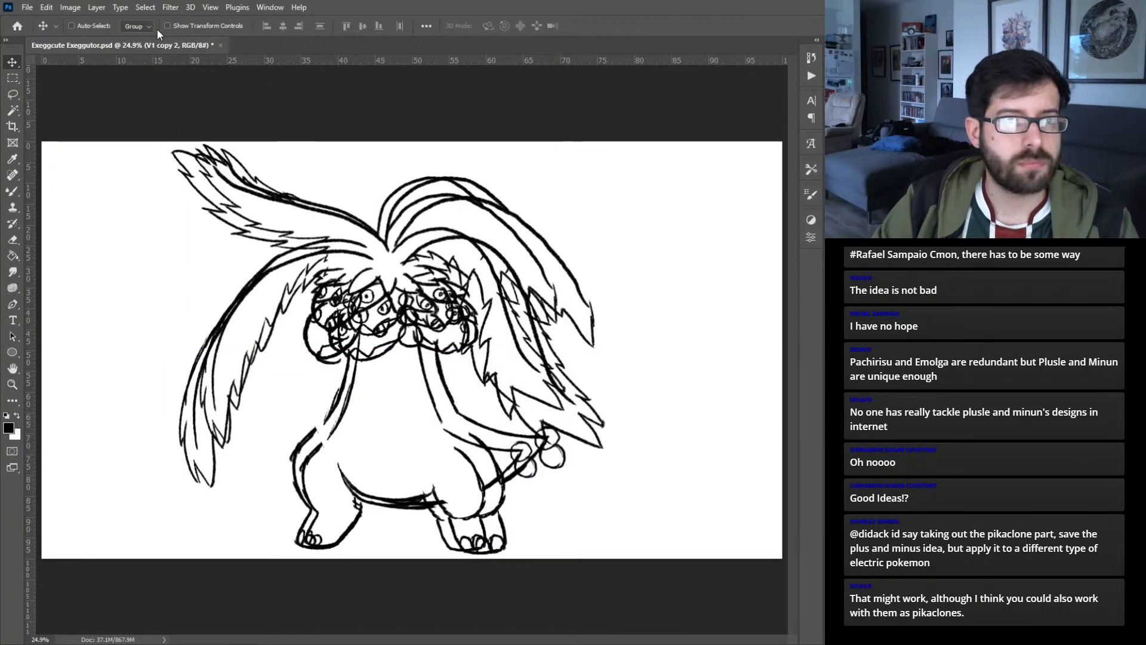
# - Compare the taller-trunk and wider-trunk versions with each other and with the coloured Exeggcute and Exeggutor artwork by toggling their visibility
pyautogui.click(835, 447)
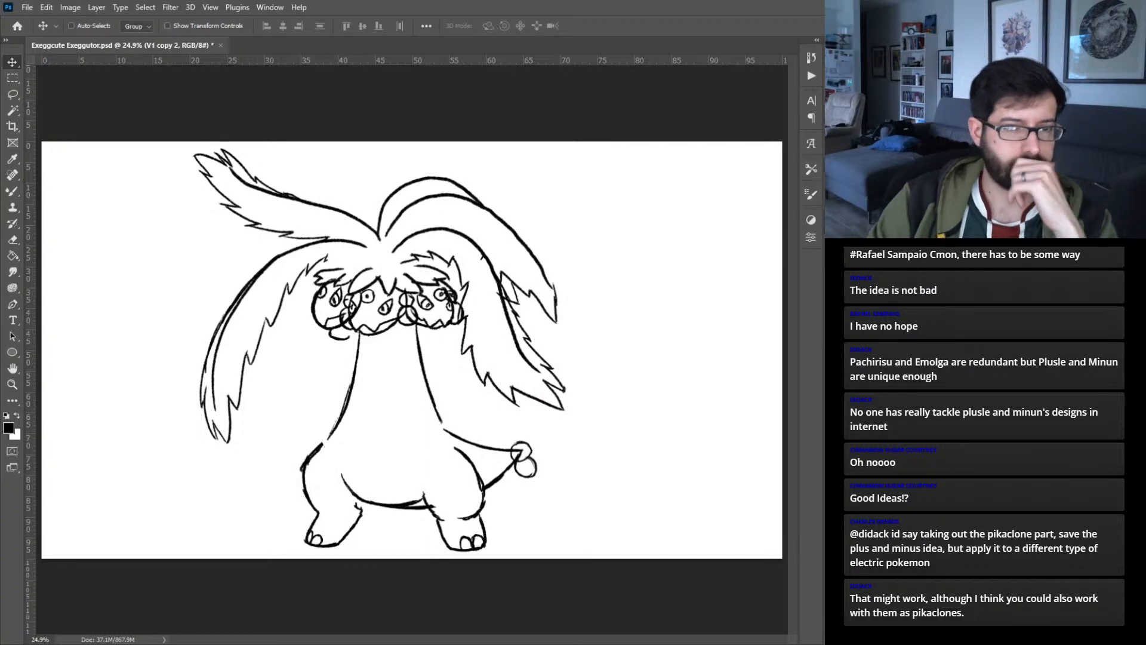
pyautogui.click(836, 448)
pyautogui.click(835, 462)
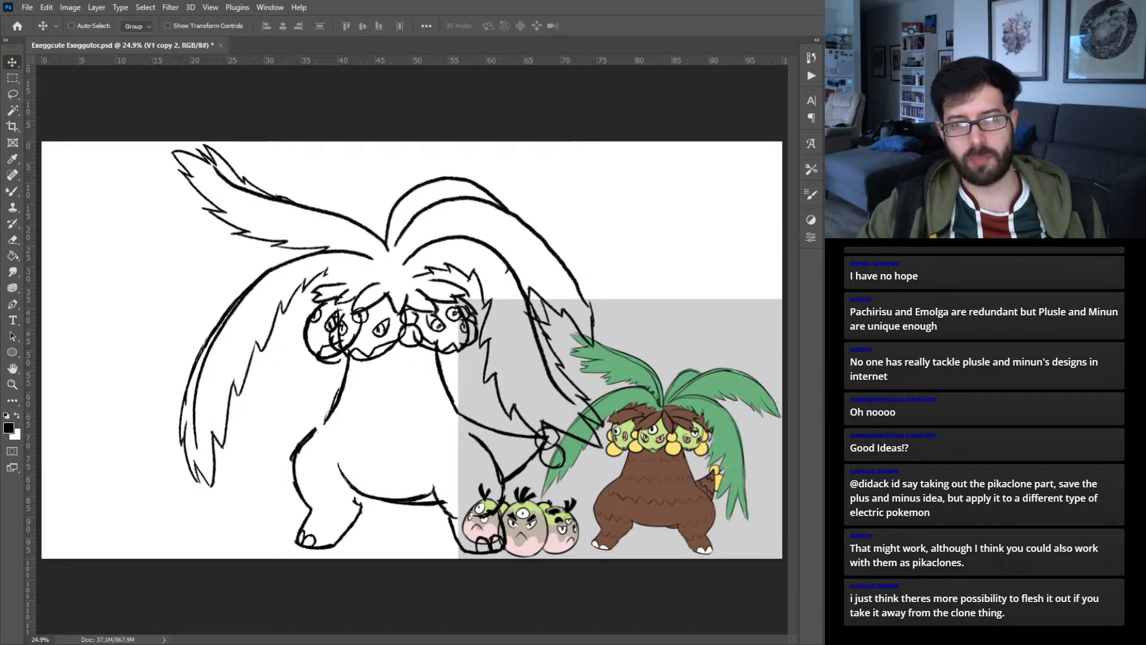
pyautogui.hotkey('ctrl', ',')
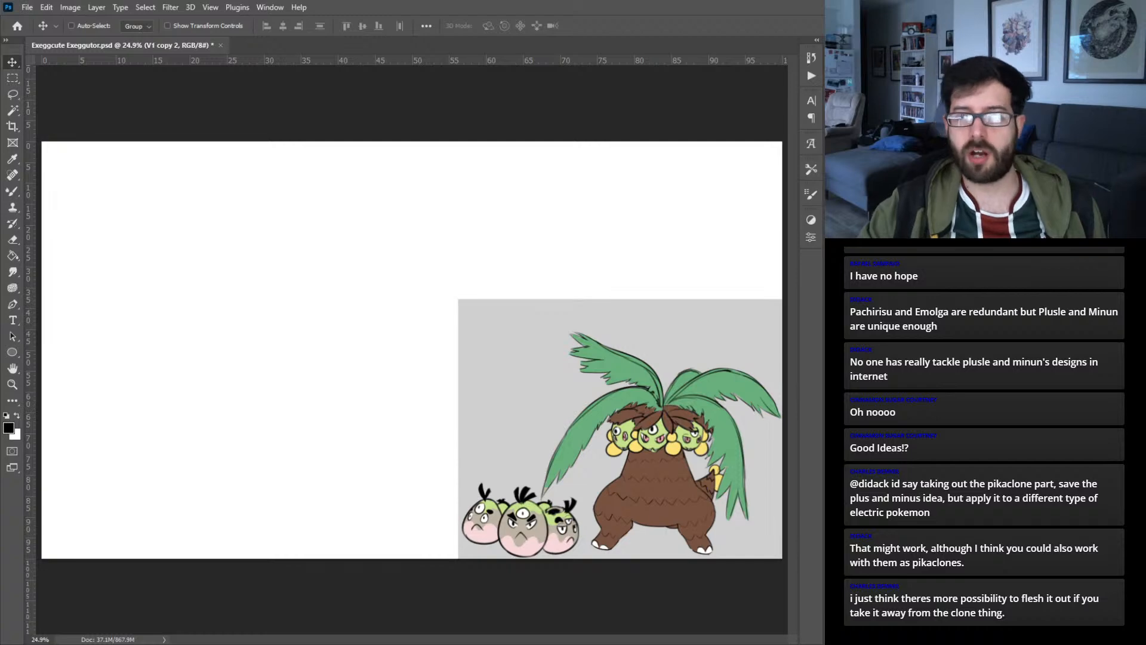
pyautogui.hotkey('ctrl', ',')
pyautogui.hotkey('ctrl', ',')
pyautogui.hotkey('ctrl', ',')
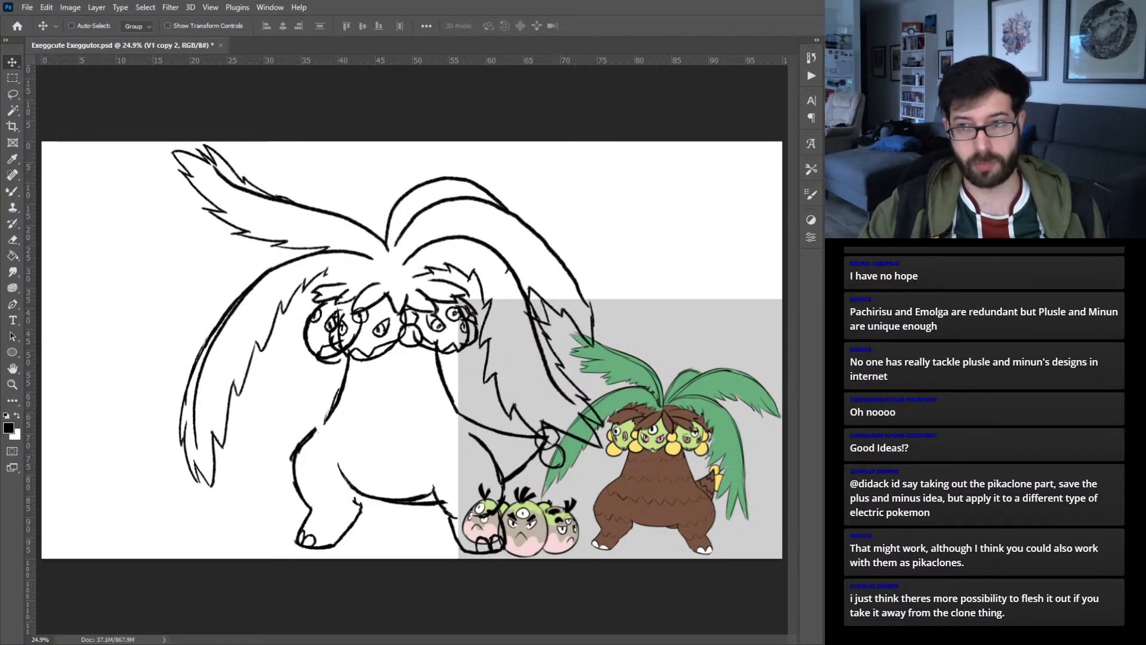
pyautogui.hotkey('ctrl', ',')
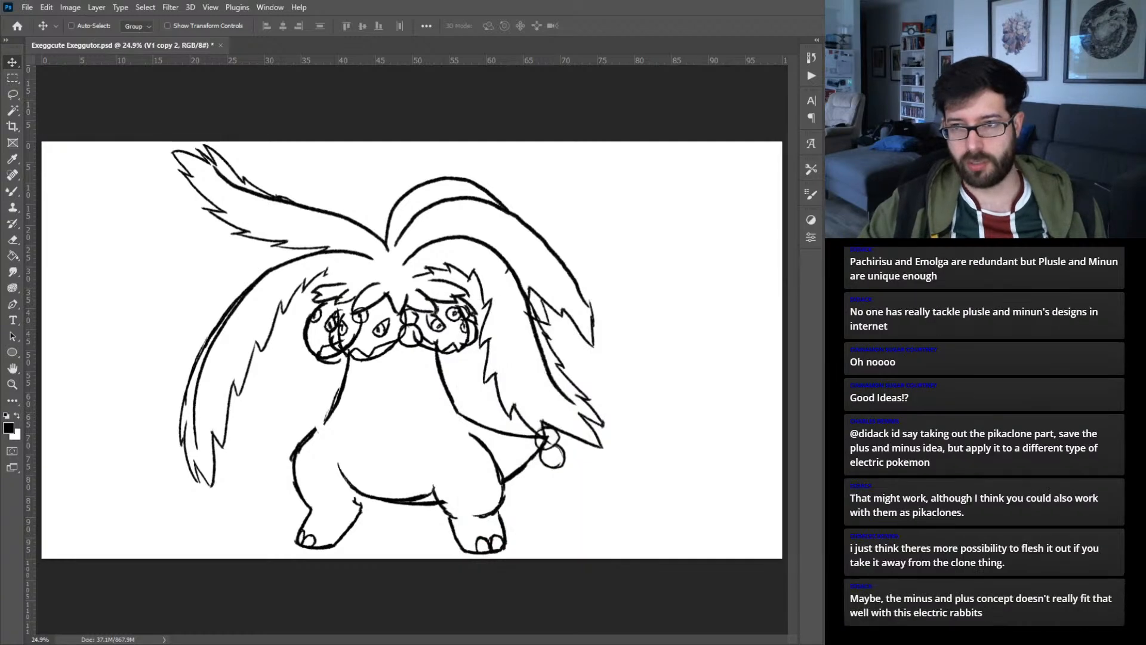
pyautogui.hotkey('ctrl', ',')
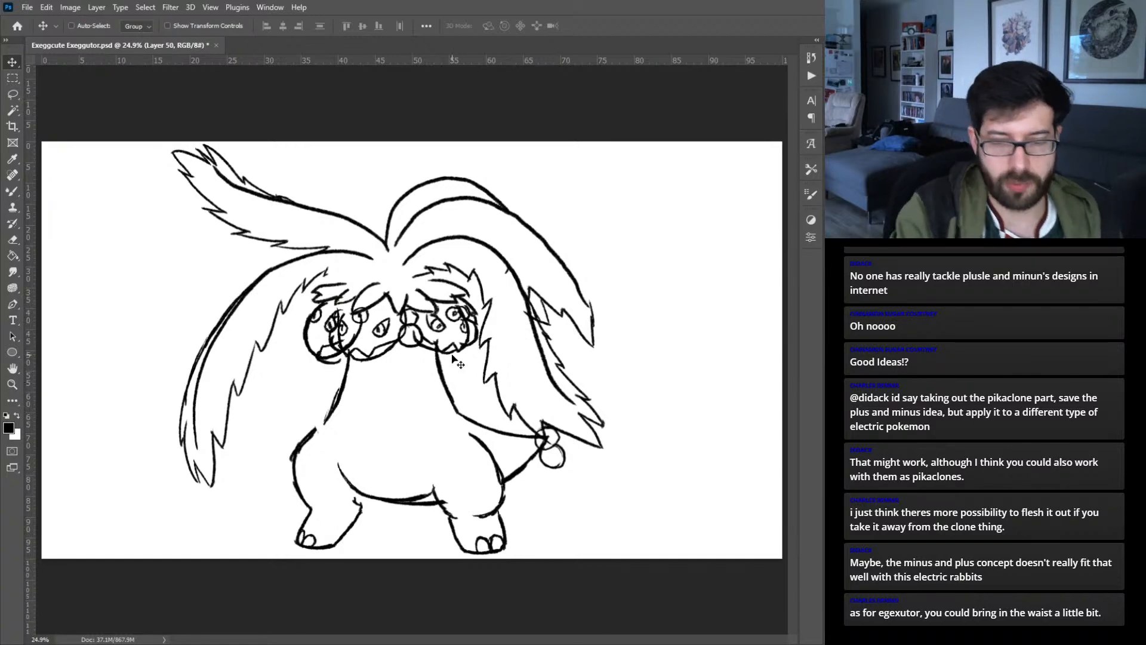
# - Sketch small trial arms on the chest of the wider-trunk version and at the trunk's sides on the taller one, each on its own layer
pyautogui.press('b')
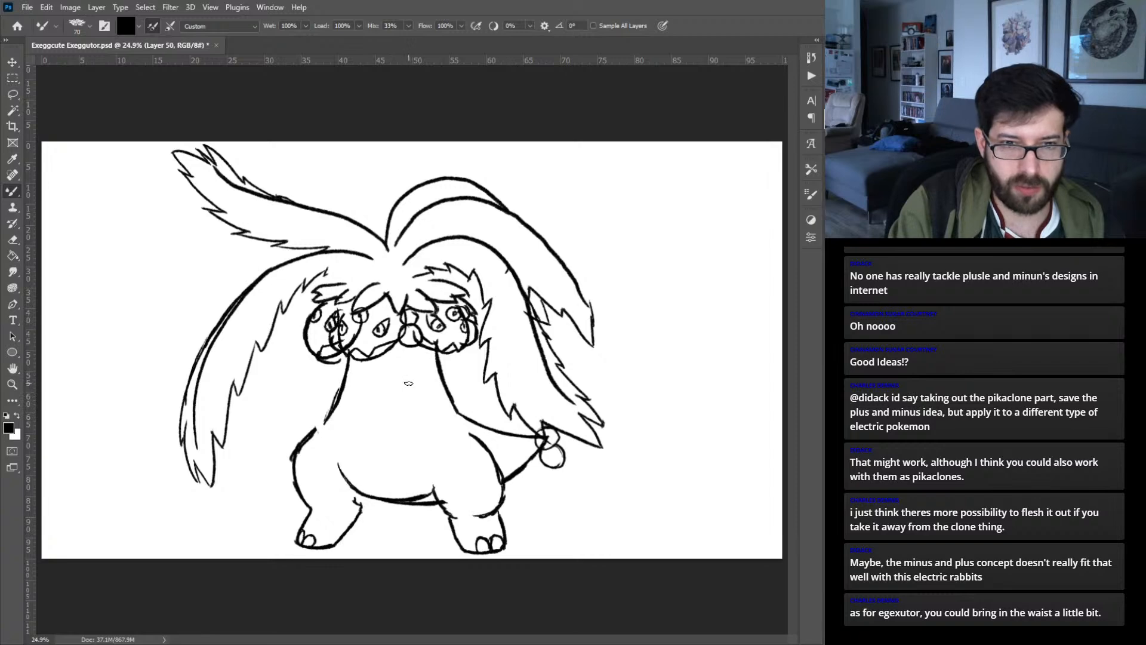
pyautogui.moveTo(409, 404); pyautogui.dragTo(427, 398)
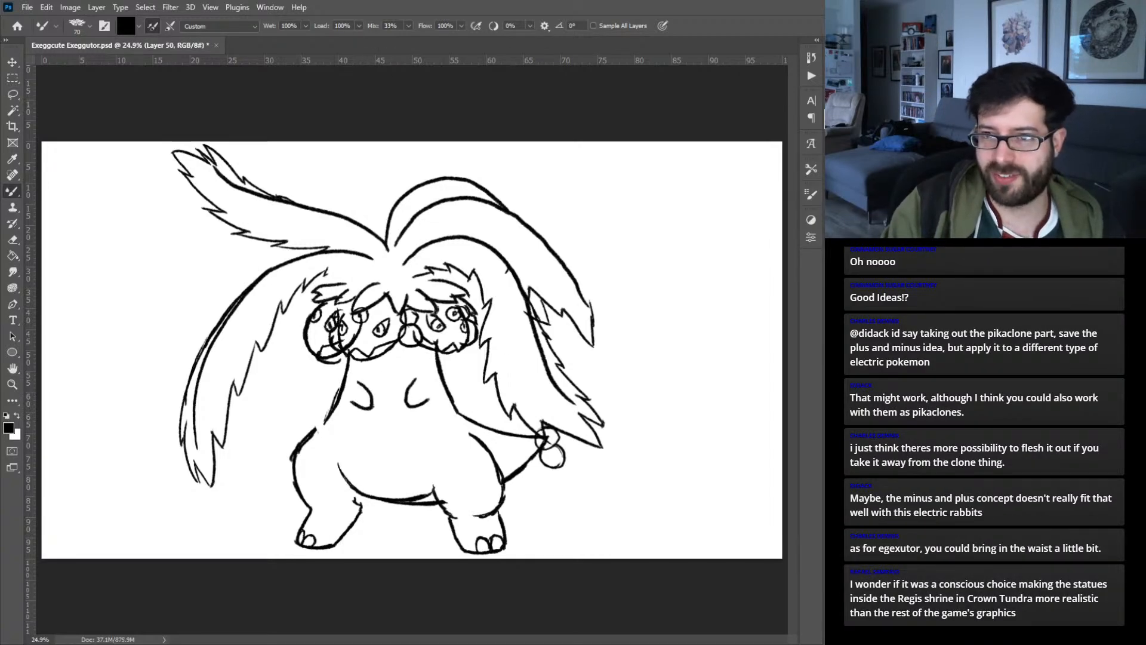
pyautogui.hotkey('ctrl', ',')
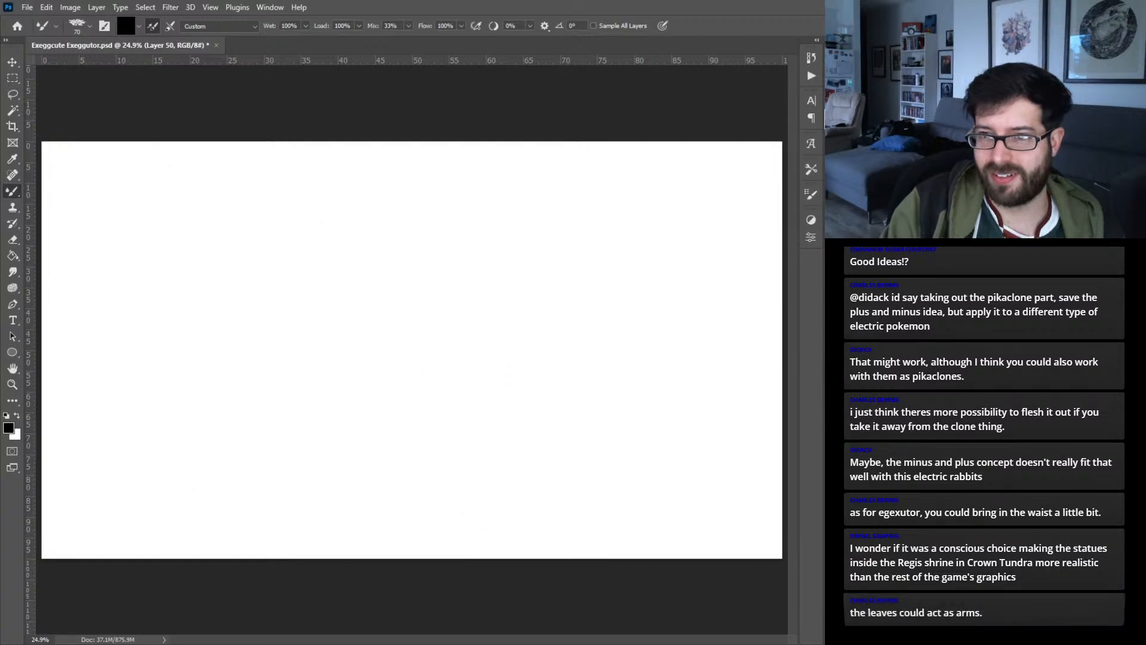
pyautogui.hotkey('ctrl', ',')
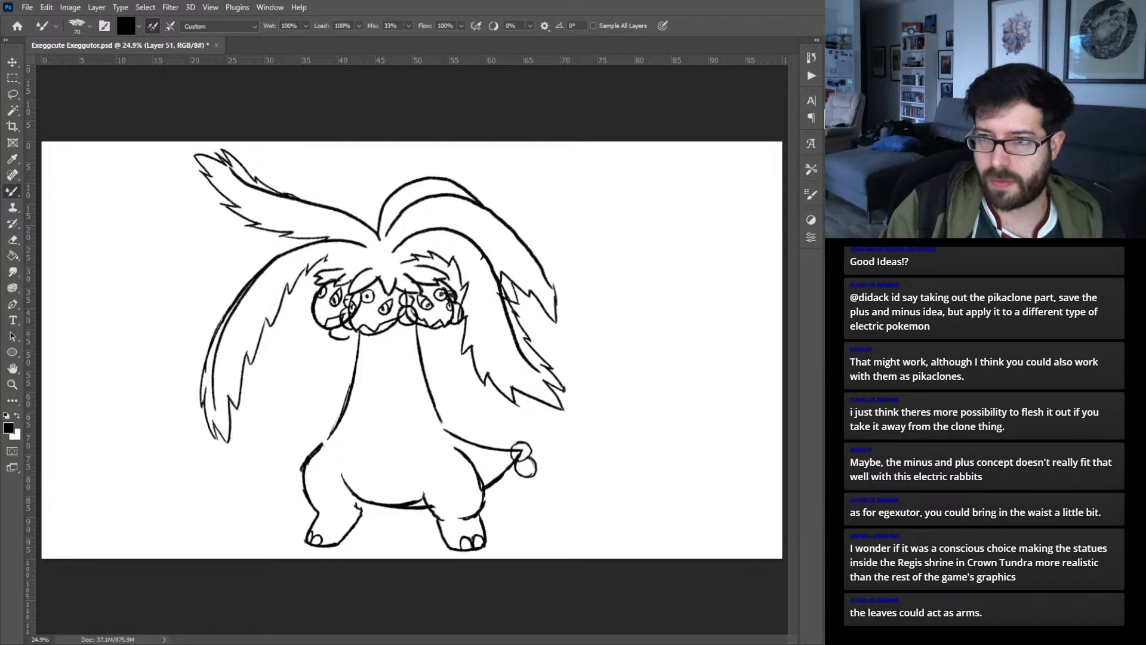
pyautogui.hotkey('alt', '[')
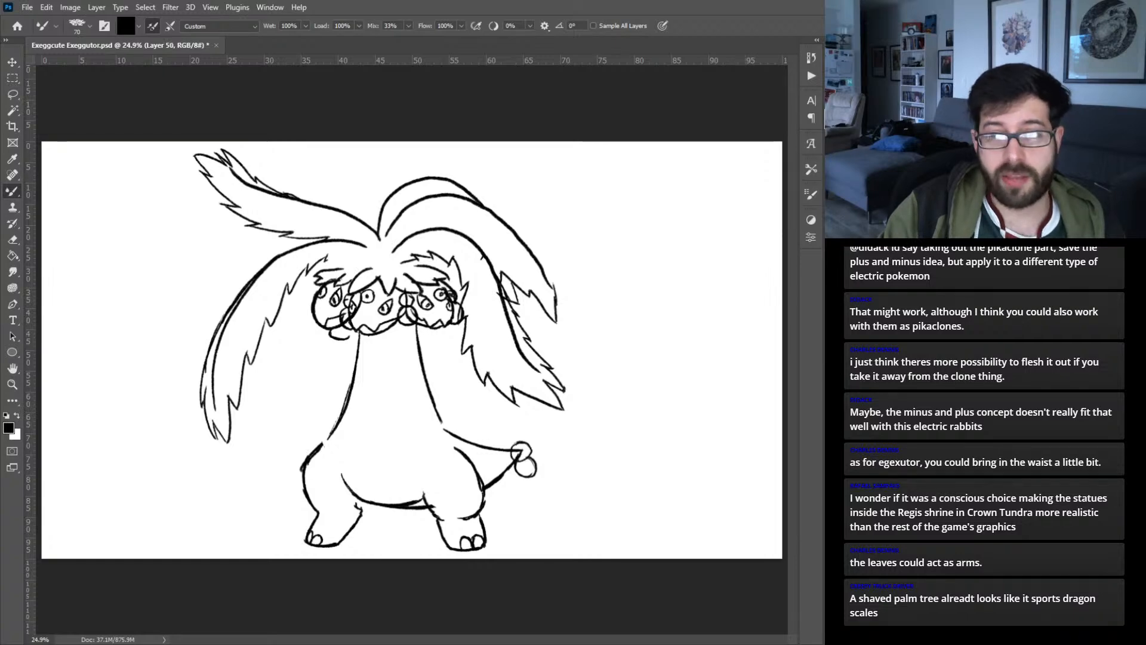
pyautogui.hotkey('ctrl', 'alt', 'shift', 'n')
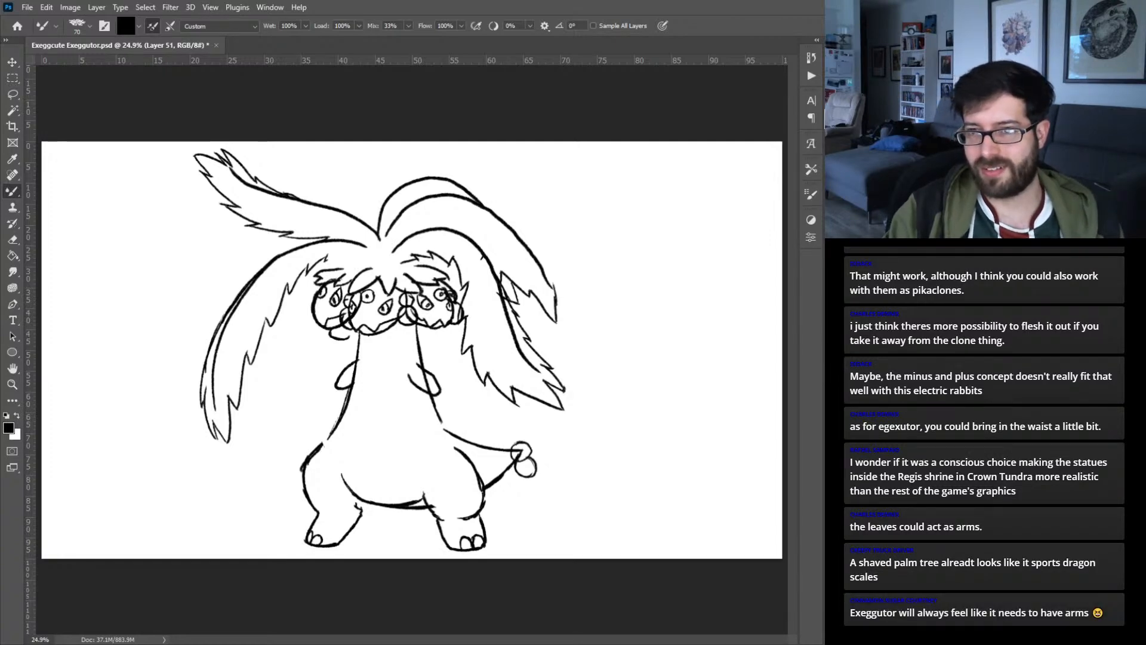
# - Compare the arms on both versions and delete the two arm sketch layers
pyautogui.hotkey('ctrl', ',')
pyautogui.hotkey('ctrl', ',')
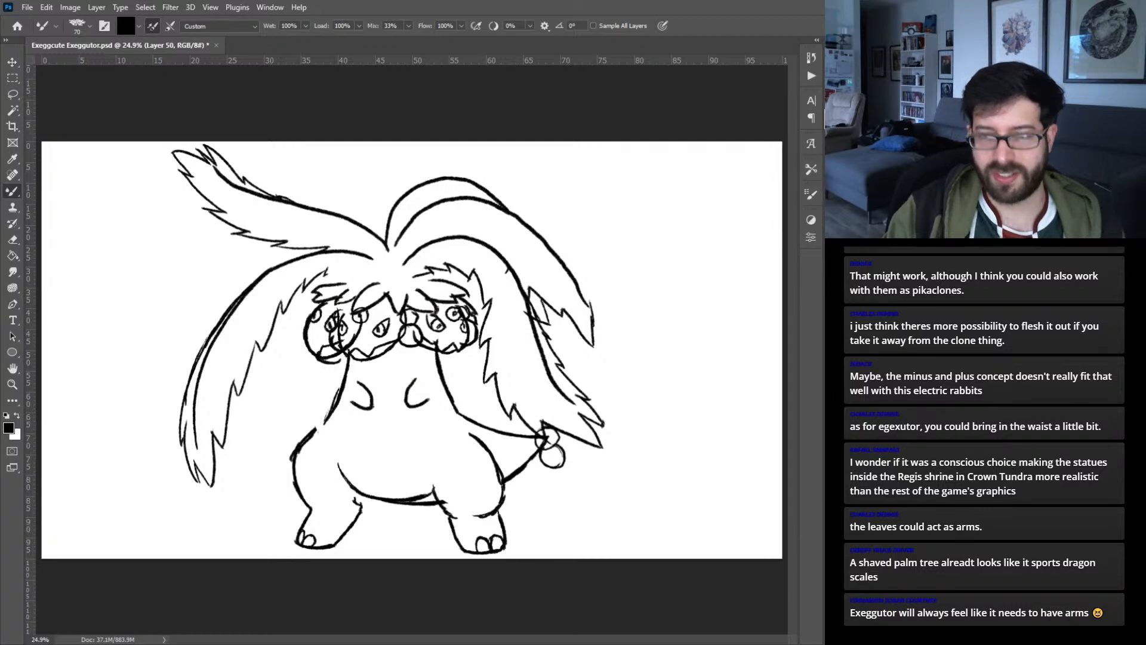
pyautogui.press('Delete')
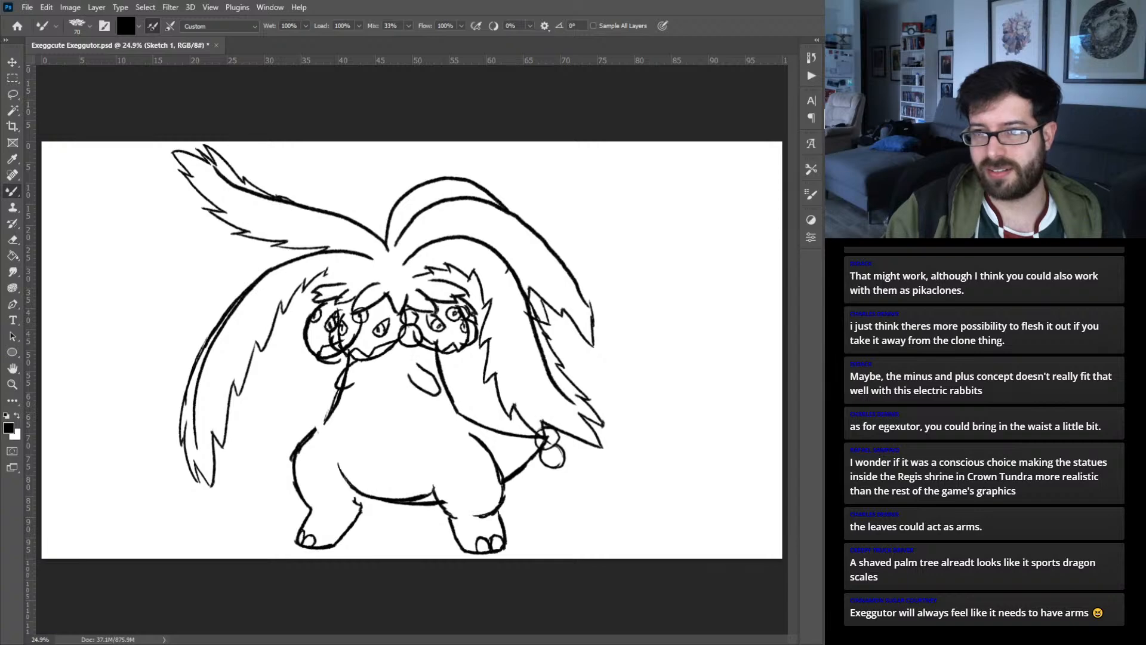
pyautogui.press('Delete')
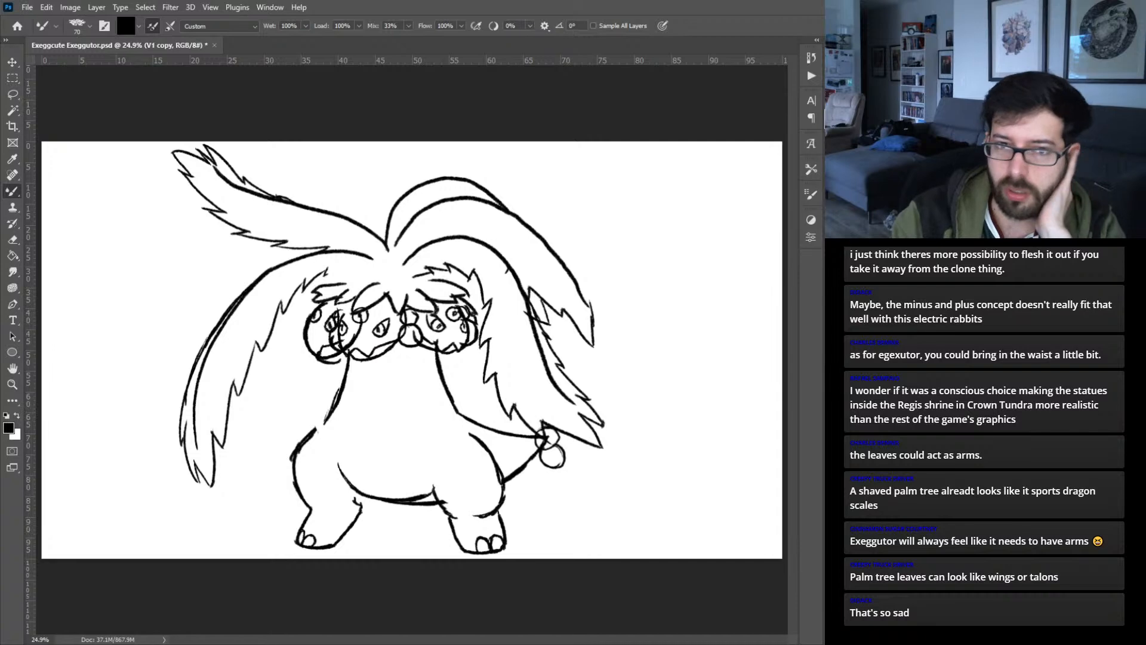
# - Fade the wider-trunk sketch to 20% opacity and ink the middle head's slanted eye and pupil on a new layer with a size 50 brush
pyautogui.press('2')
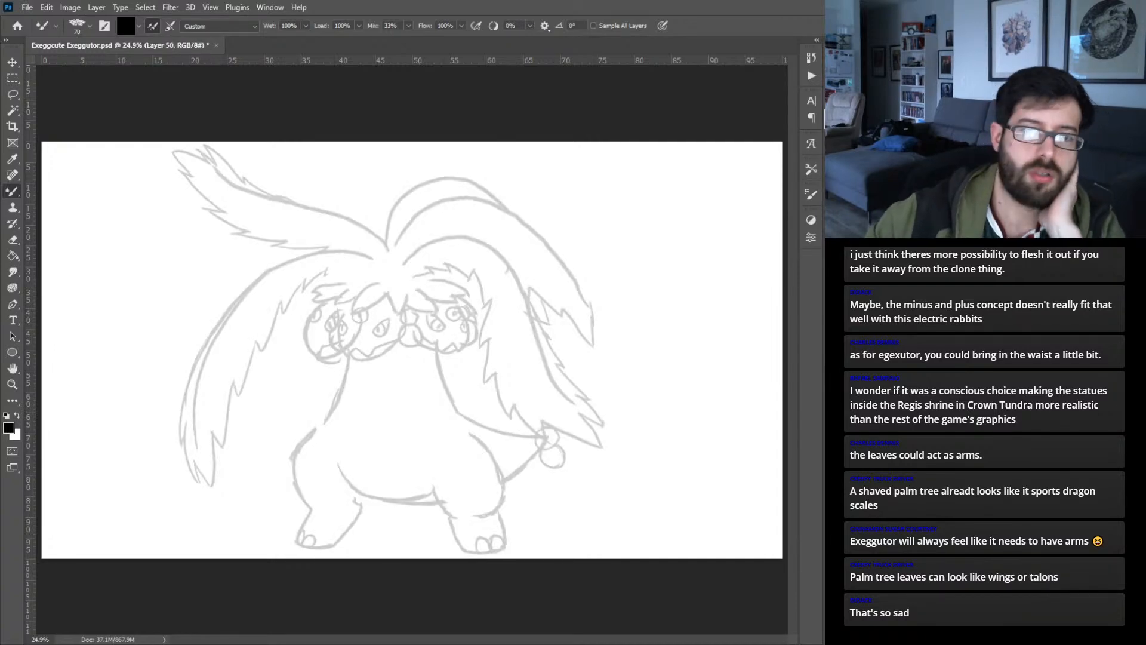
pyautogui.hotkey('ctrl', '+')
pyautogui.hotkey('ctrl', '+')
pyautogui.hotkey('ctrl', '+')
pyautogui.hotkey('ctrl', '+')
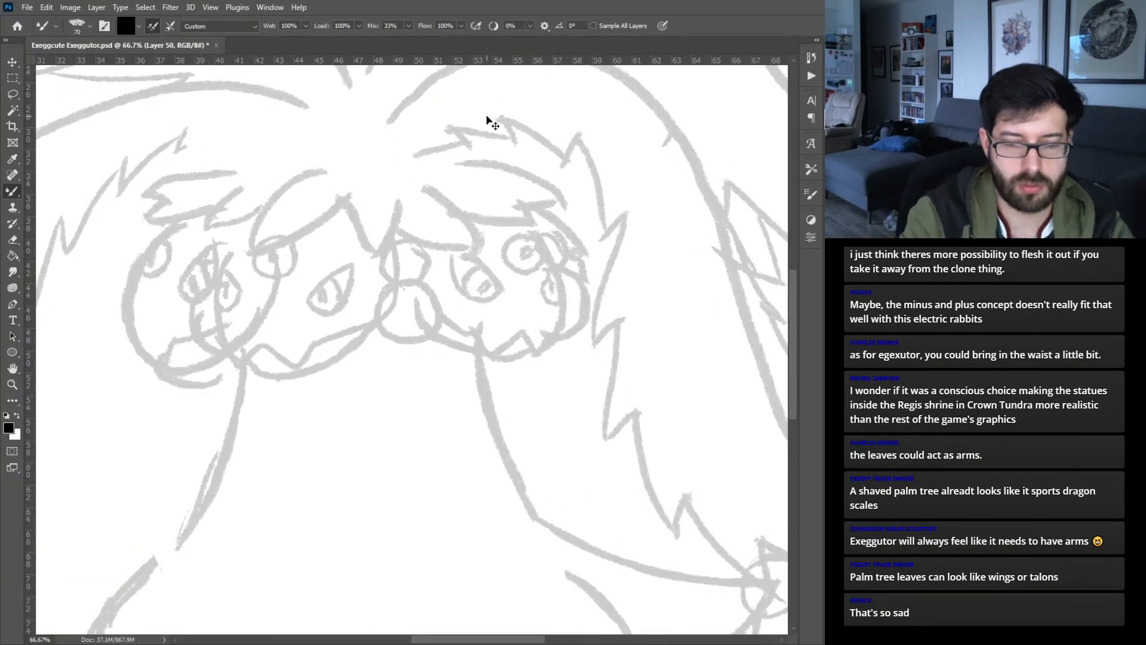
pyautogui.hotkey('ctrl', '+')
pyautogui.moveTo(429, 209); pyautogui.dragTo(599, 296)
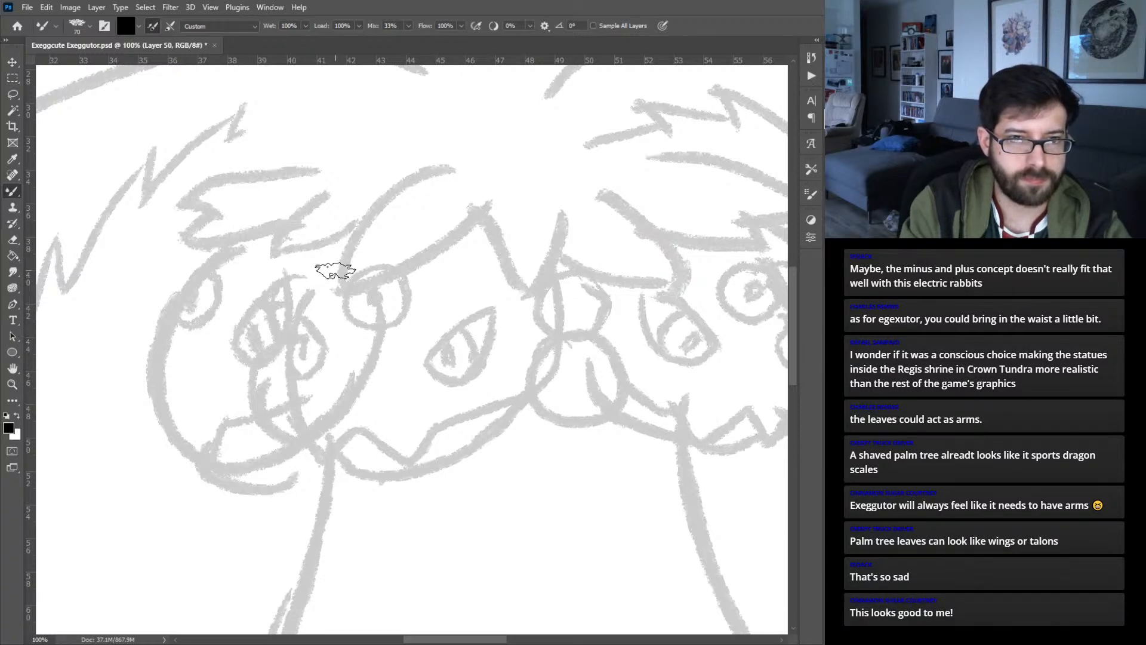
pyautogui.press('[')
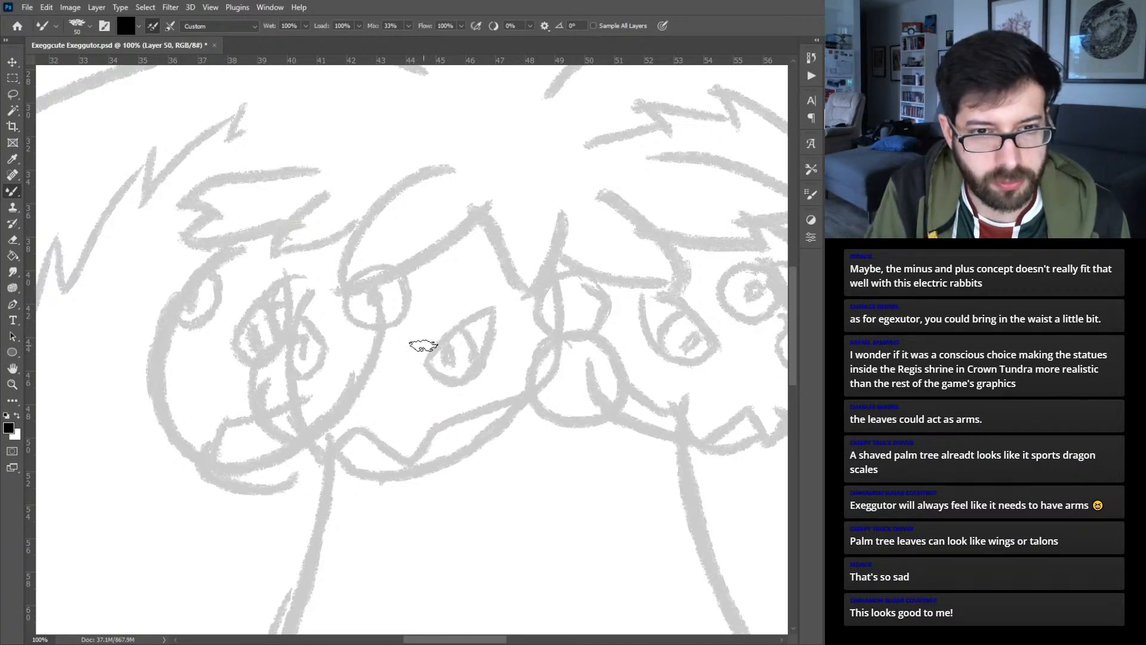
pyautogui.moveTo(411, 355)
pyautogui.mouseDown()
pyautogui.moveTo(481, 310)
pyautogui.moveTo(449, 324)
pyautogui.moveTo(467, 318)
pyautogui.moveTo(431, 362)
pyautogui.moveTo(415, 358)
pyautogui.moveTo(458, 381)
pyautogui.moveTo(478, 367)
pyautogui.moveTo(464, 380)
pyautogui.moveTo(491, 314)
pyautogui.moveTo(473, 337)
pyautogui.moveTo(461, 323)
pyautogui.moveTo(478, 362)
pyautogui.moveTo(456, 323)
pyautogui.moveTo(468, 344)
pyautogui.moveTo(445, 360)
pyautogui.mouseUp()
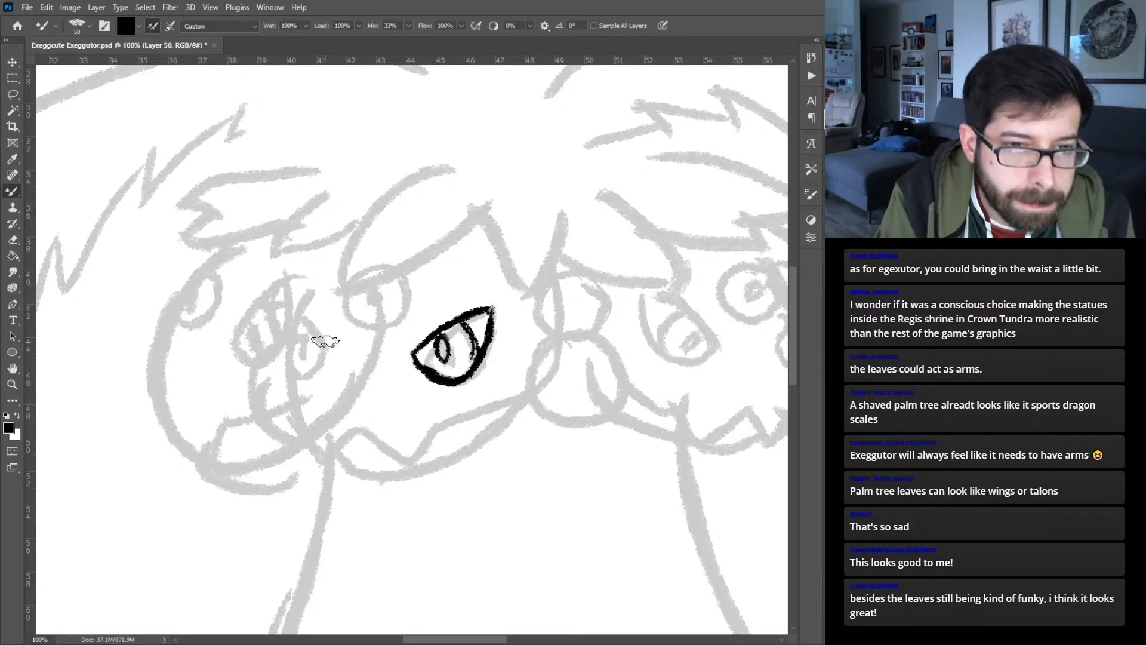
# - Ink the middle head's narrow far eye with its pupil, the adjoining face edge and the jagged upper mouth line
pyautogui.moveTo(325, 346)
pyautogui.mouseDown()
pyautogui.moveTo(310, 312)
pyautogui.moveTo(325, 353)
pyautogui.moveTo(312, 372)
pyautogui.moveTo(295, 349)
pyautogui.moveTo(300, 371)
pyautogui.moveTo(295, 320)
pyautogui.moveTo(298, 329)
pyautogui.moveTo(329, 270)
pyautogui.mouseUp()
pyautogui.moveTo(302, 322); pyautogui.dragTo(335, 261)
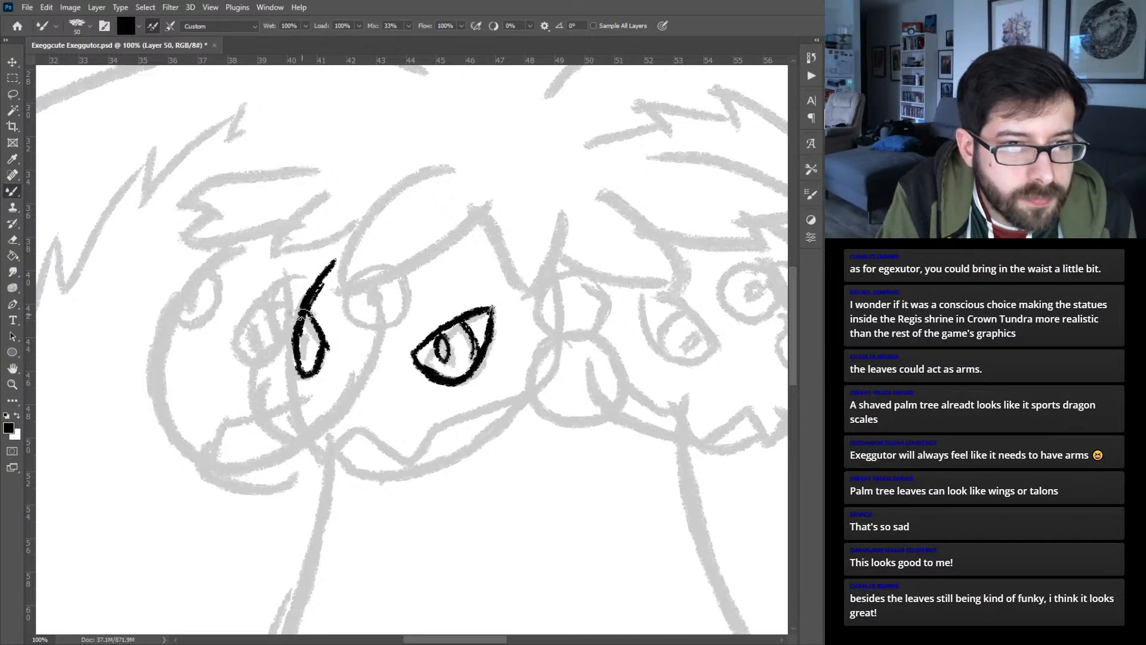
pyautogui.moveTo(310, 334)
pyautogui.mouseDown()
pyautogui.moveTo(289, 348)
pyautogui.moveTo(319, 456)
pyautogui.moveTo(358, 434)
pyautogui.moveTo(399, 464)
pyautogui.moveTo(375, 440)
pyautogui.moveTo(420, 461)
pyautogui.moveTo(389, 461)
pyautogui.moveTo(407, 465)
pyautogui.moveTo(445, 425)
pyautogui.mouseUp()
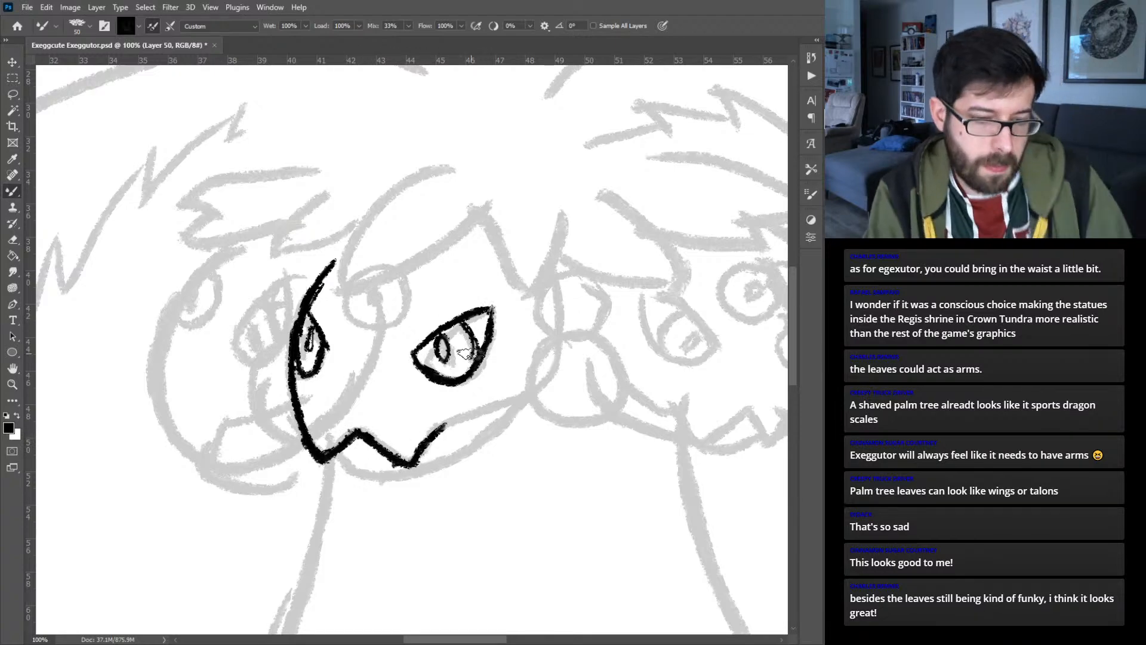
# - Redo the end of the middle head's jagged mouth line toward the cheek and ink the curved lower jaw
pyautogui.hotkey('ctrl', 'z')
pyautogui.hotkey('ctrl', 'z')
pyautogui.hotkey('ctrl', 'z')
pyautogui.moveTo(396, 458)
pyautogui.mouseDown()
pyautogui.moveTo(418, 458)
pyautogui.moveTo(431, 437)
pyautogui.moveTo(499, 405)
pyautogui.mouseUp()
pyautogui.moveTo(334, 459)
pyautogui.mouseDown()
pyautogui.moveTo(365, 477)
pyautogui.moveTo(418, 472)
pyautogui.moveTo(496, 431)
pyautogui.mouseUp()
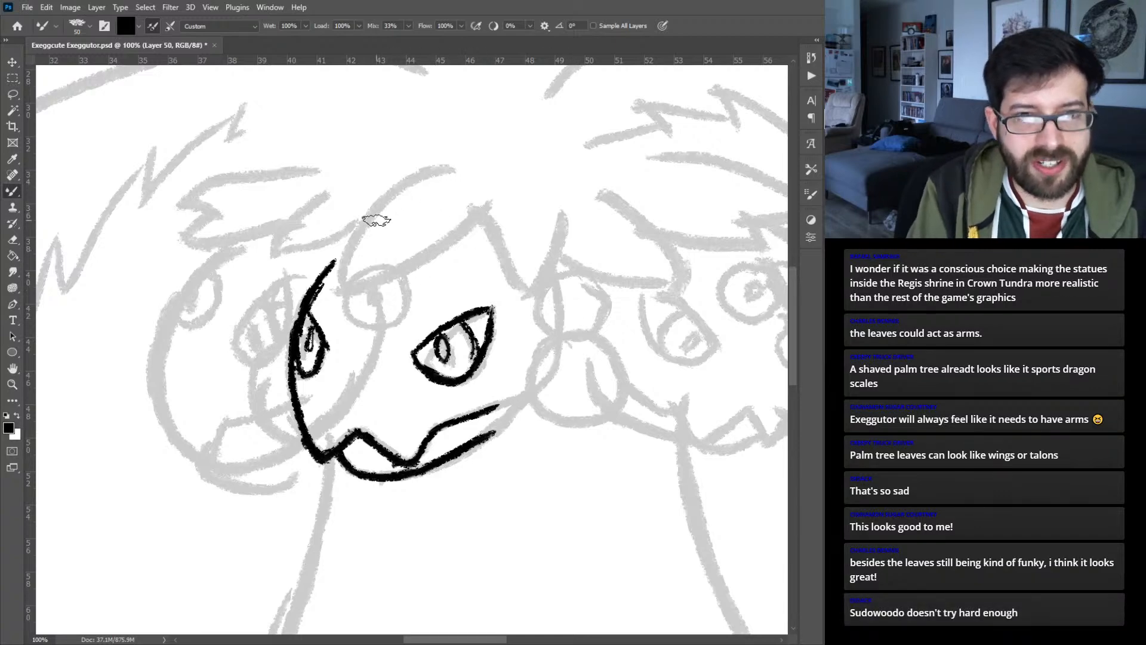
pyautogui.moveTo(463, 166)
pyautogui.mouseDown()
pyautogui.moveTo(376, 202)
pyautogui.moveTo(449, 164)
pyautogui.moveTo(357, 245)
pyautogui.mouseUp()
pyautogui.moveTo(421, 170); pyautogui.dragTo(344, 272)
pyautogui.moveTo(365, 226)
pyautogui.mouseDown()
pyautogui.moveTo(340, 292)
pyautogui.moveTo(399, 277)
pyautogui.moveTo(451, 239)
pyautogui.moveTo(387, 279)
pyautogui.moveTo(472, 229)
pyautogui.moveTo(448, 245)
pyautogui.moveTo(490, 193)
pyautogui.moveTo(471, 224)
pyautogui.moveTo(483, 185)
pyautogui.moveTo(501, 265)
pyautogui.moveTo(493, 252)
pyautogui.moveTo(528, 295)
pyautogui.moveTo(558, 220)
pyautogui.moveTo(556, 237)
pyautogui.moveTo(549, 191)
pyautogui.mouseUp()
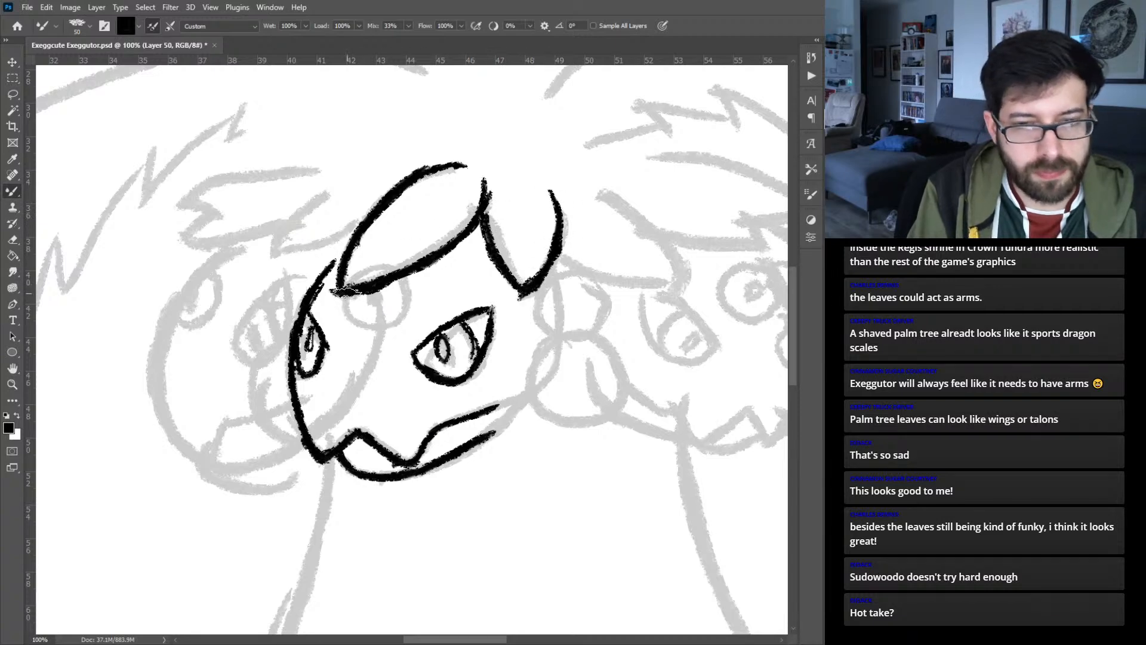
pyautogui.hotkey('ctrl', 'z')
pyautogui.hotkey('ctrl', 'z')
pyautogui.hotkey('ctrl', 'z')
pyautogui.hotkey('ctrl', 'z')
pyautogui.hotkey('ctrl', 'z')
pyautogui.hotkey('ctrl', 'z')
pyautogui.hotkey('ctrl', 'z')
pyautogui.hotkey('ctrl', 'z')
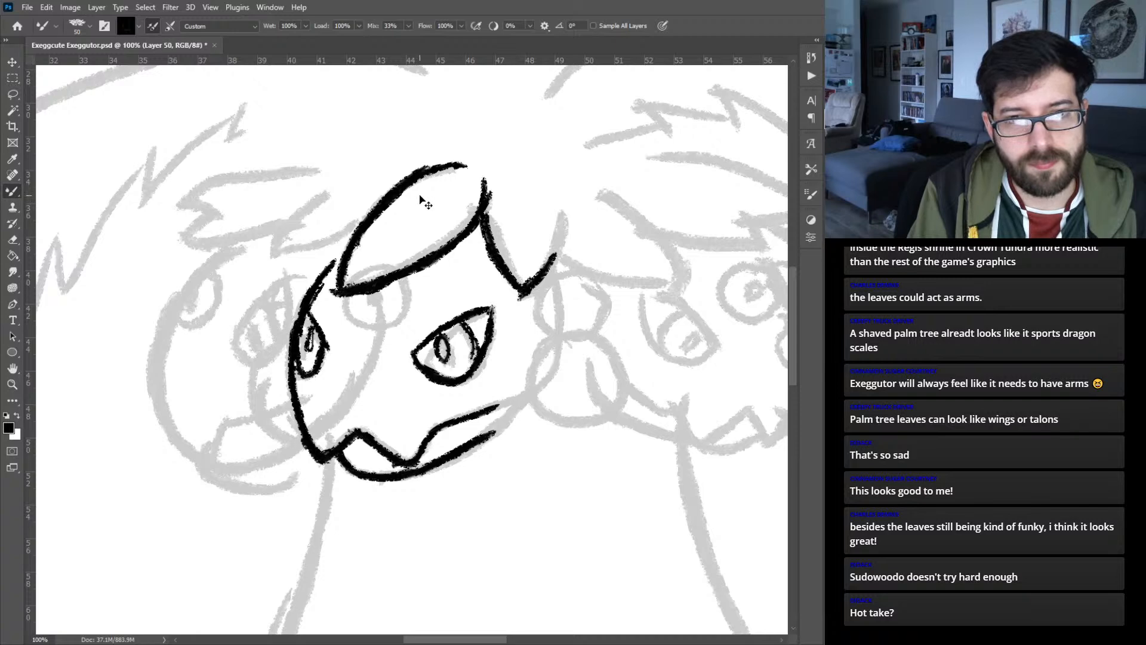
pyautogui.hotkey('ctrl', 'z')
pyautogui.hotkey('ctrl', 'z')
pyautogui.hotkey('ctrl', 'z')
pyautogui.hotkey('ctrl', 'z')
pyautogui.hotkey('ctrl', 'z')
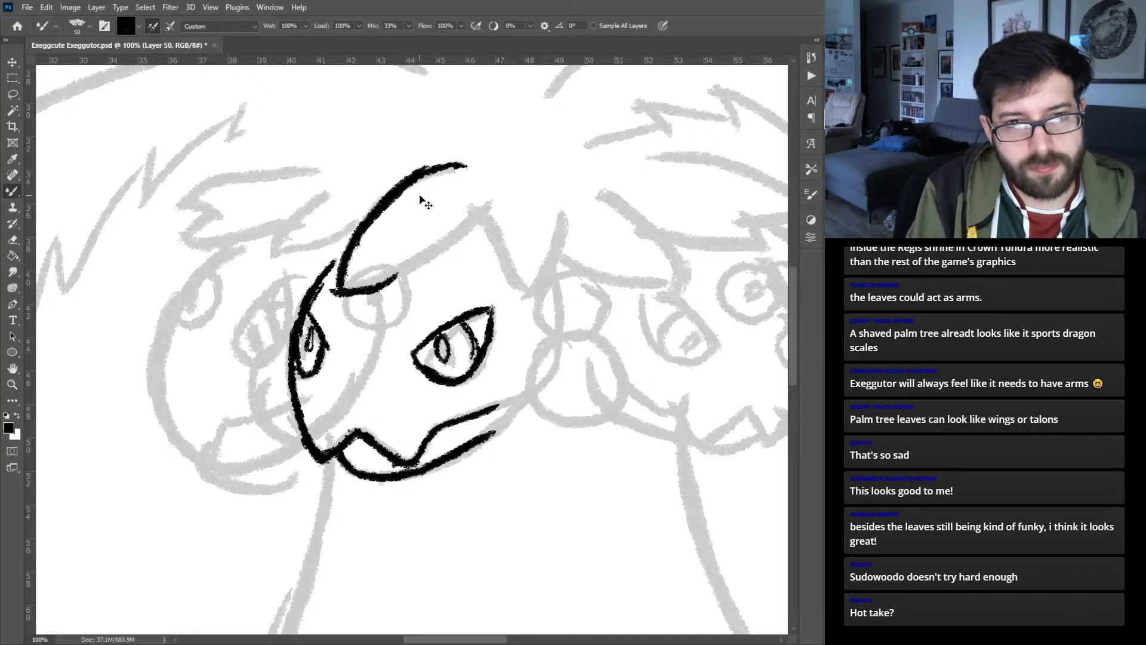
pyautogui.hotkey('ctrl', 'z')
pyautogui.hotkey('ctrl', 'z')
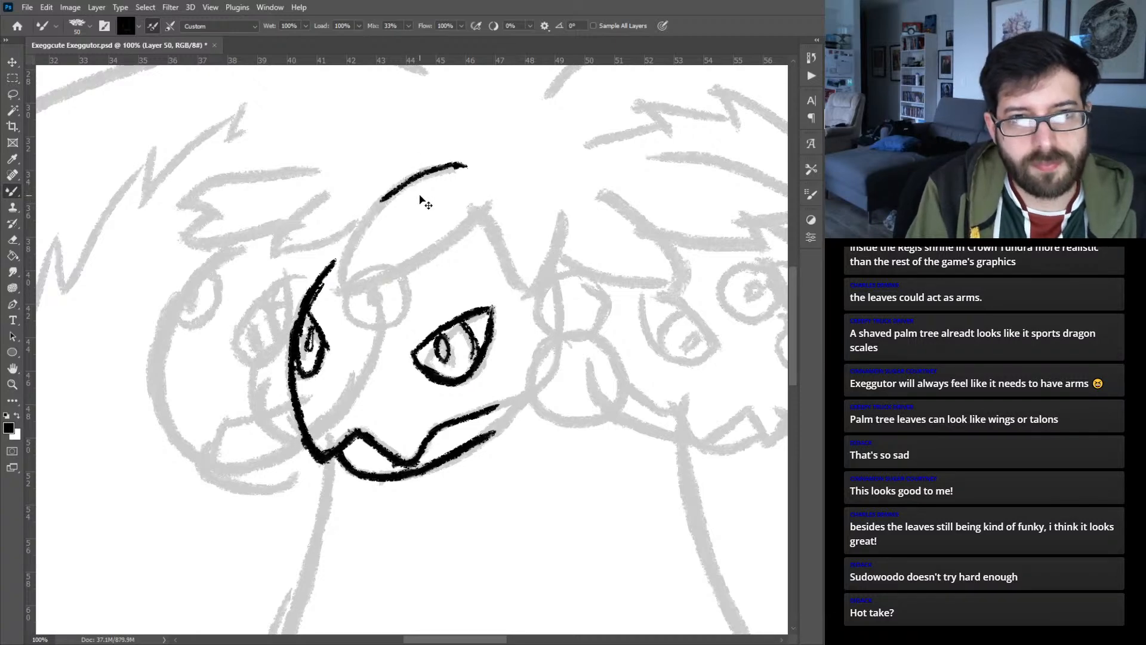
pyautogui.hotkey('ctrl', 'z')
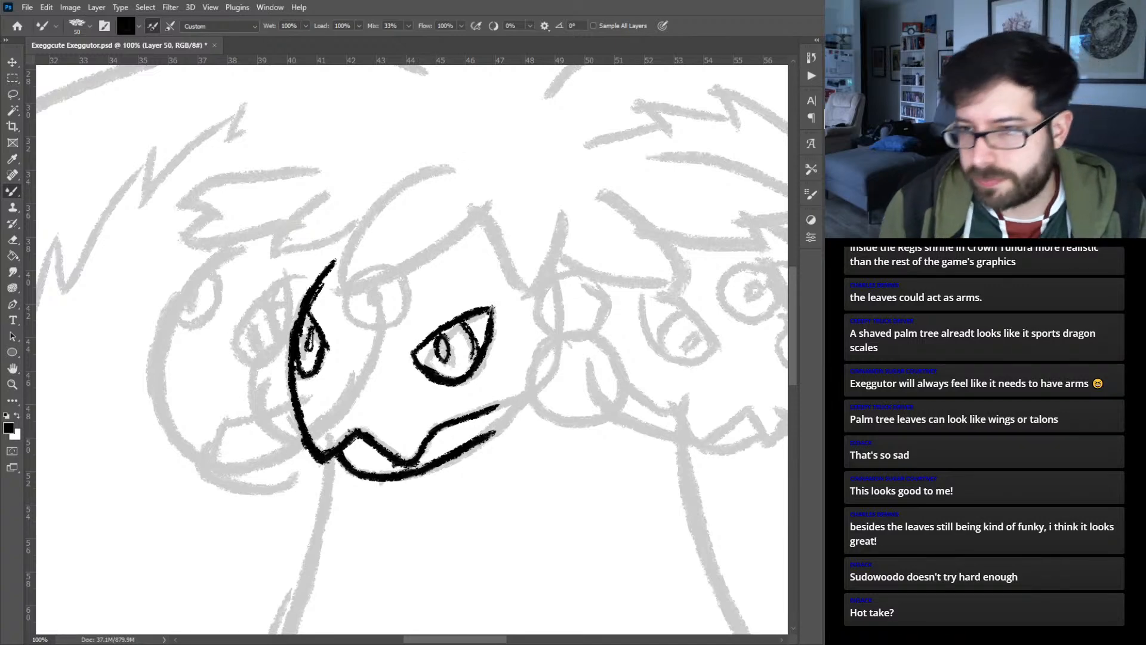
# - Ink the three drooping leaves over the middle head's forehead on a new layer
pyautogui.moveTo(340, 293)
pyautogui.mouseDown()
pyautogui.moveTo(361, 222)
pyautogui.moveTo(449, 170)
pyautogui.mouseUp()
pyautogui.hotkey('ctrl', 'z')
pyautogui.moveTo(339, 291)
pyautogui.mouseDown()
pyautogui.moveTo(350, 237)
pyautogui.moveTo(413, 178)
pyautogui.moveTo(458, 169)
pyautogui.mouseUp()
pyautogui.moveTo(340, 291)
pyautogui.mouseDown()
pyautogui.moveTo(374, 286)
pyautogui.moveTo(442, 255)
pyautogui.moveTo(488, 201)
pyautogui.moveTo(493, 261)
pyautogui.moveTo(539, 294)
pyautogui.moveTo(549, 195)
pyautogui.mouseUp()
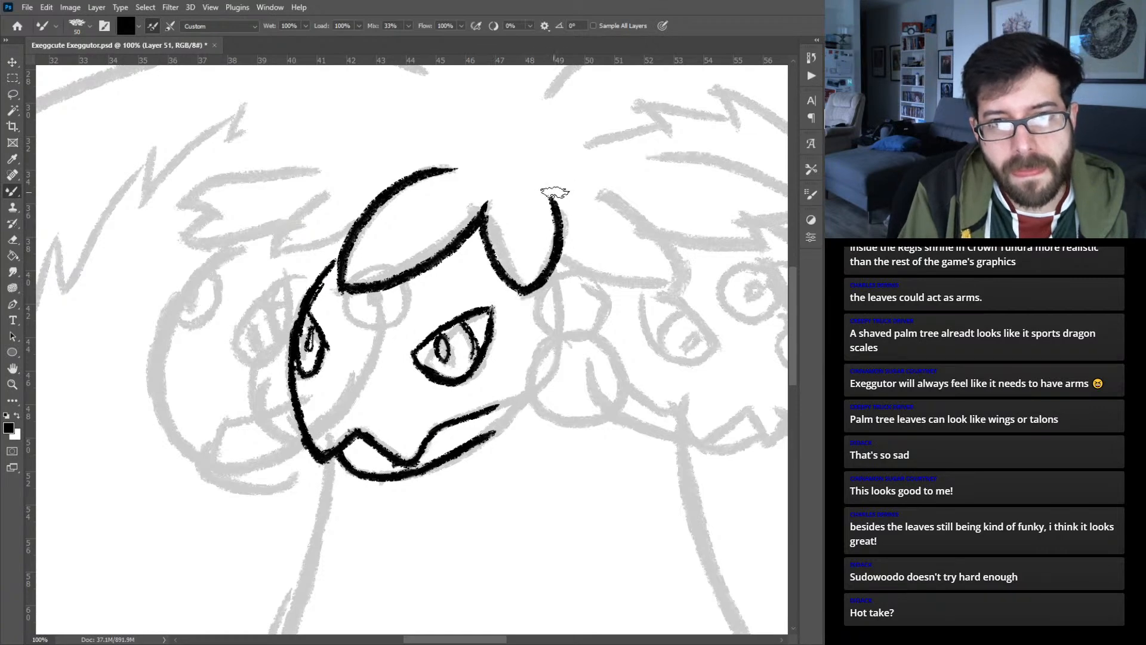
pyautogui.moveTo(561, 251)
pyautogui.mouseDown()
pyautogui.moveTo(588, 274)
pyautogui.moveTo(693, 285)
pyautogui.moveTo(690, 270)
pyautogui.moveTo(683, 288)
pyautogui.moveTo(674, 251)
pyautogui.moveTo(576, 190)
pyautogui.moveTo(600, 192)
pyautogui.mouseUp()
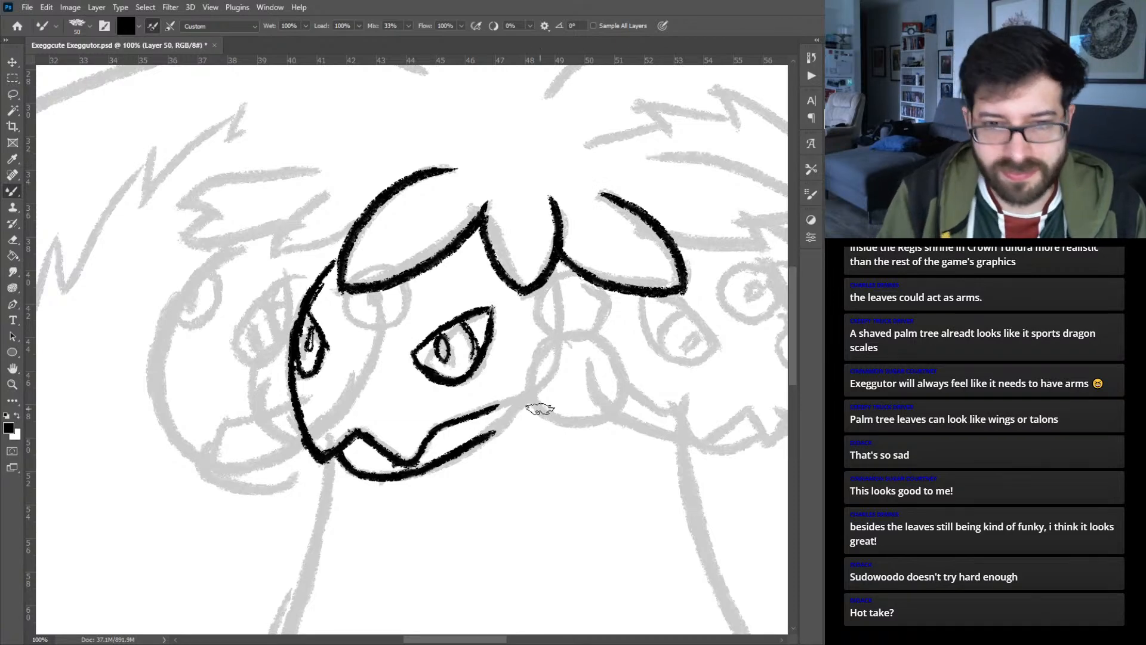
# - Close the middle head's outline from jaw to leaves on the face layer and ink the round forehead eye with its pupil
pyautogui.moveTo(491, 437); pyautogui.dragTo(552, 377)
pyautogui.moveTo(561, 363)
pyautogui.mouseDown()
pyautogui.moveTo(554, 273)
pyautogui.moveTo(567, 325)
pyautogui.mouseUp()
pyautogui.moveTo(558, 283); pyautogui.dragTo(557, 342)
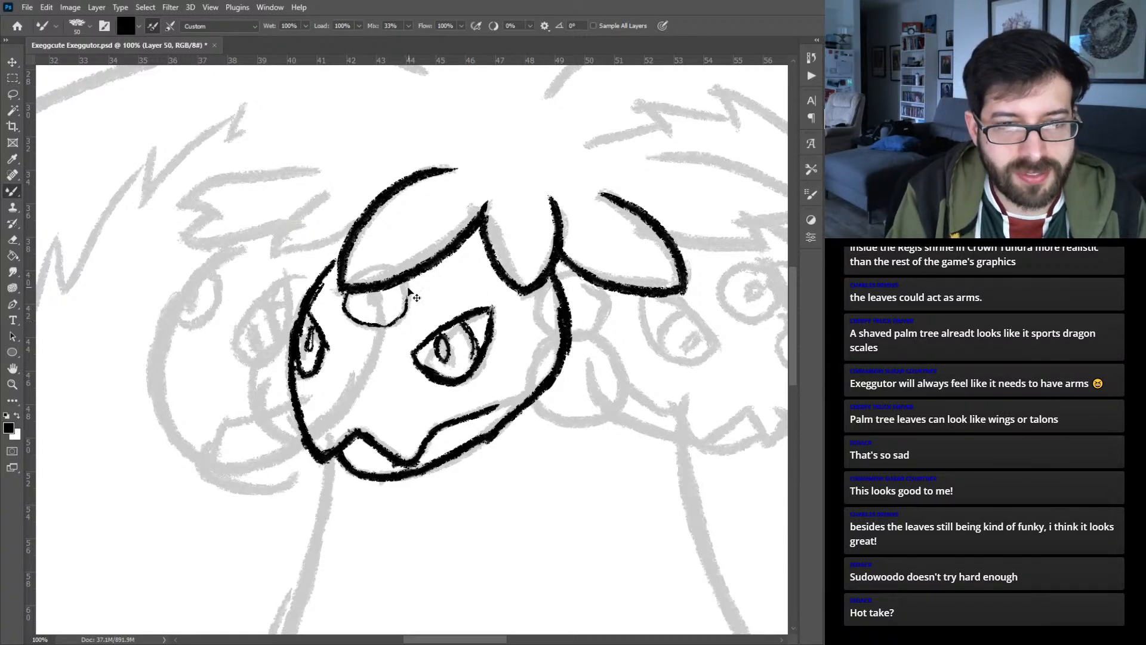
pyautogui.moveTo(379, 304)
pyautogui.mouseDown()
pyautogui.moveTo(347, 287)
pyautogui.moveTo(349, 313)
pyautogui.moveTo(354, 287)
pyautogui.moveTo(355, 321)
pyautogui.moveTo(345, 299)
pyautogui.moveTo(377, 331)
pyautogui.moveTo(353, 315)
pyautogui.moveTo(393, 332)
pyautogui.moveTo(406, 297)
pyautogui.mouseUp()
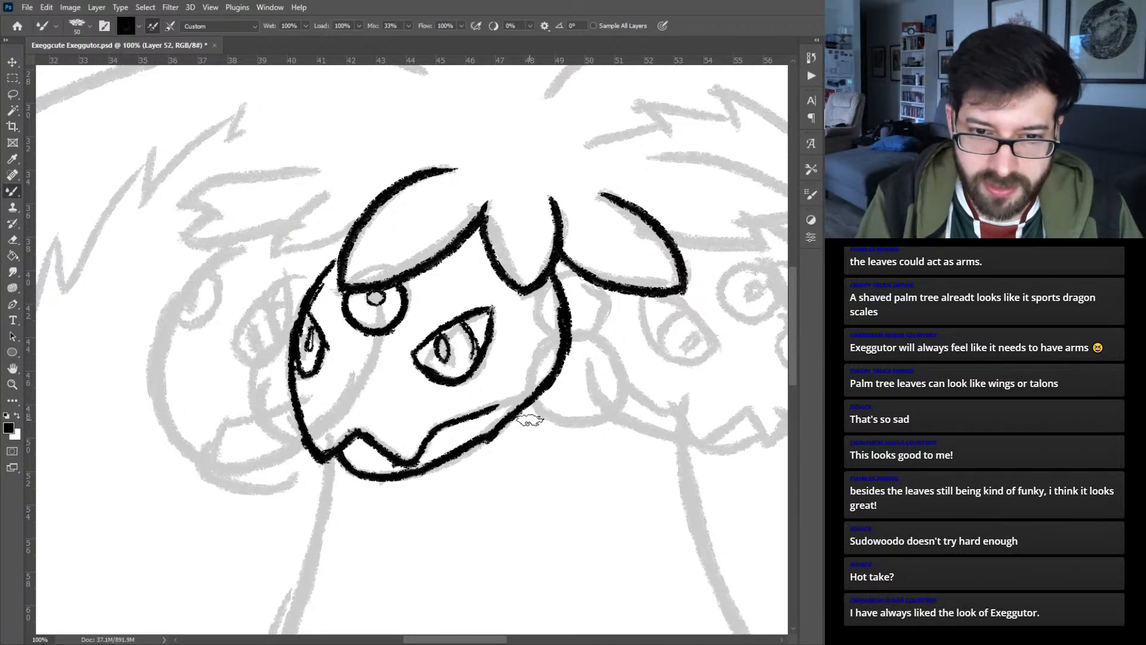
# - Ink the two small rounded bumps between the middle and right heads on a separate new layer
pyautogui.moveTo(572, 345)
pyautogui.mouseDown()
pyautogui.moveTo(607, 329)
pyautogui.moveTo(591, 284)
pyautogui.mouseUp()
pyautogui.moveTo(525, 408)
pyautogui.mouseDown()
pyautogui.moveTo(589, 439)
pyautogui.moveTo(623, 403)
pyautogui.moveTo(624, 363)
pyautogui.moveTo(594, 342)
pyautogui.mouseUp()
pyautogui.moveTo(639, 375); pyautogui.dragTo(342, 373)
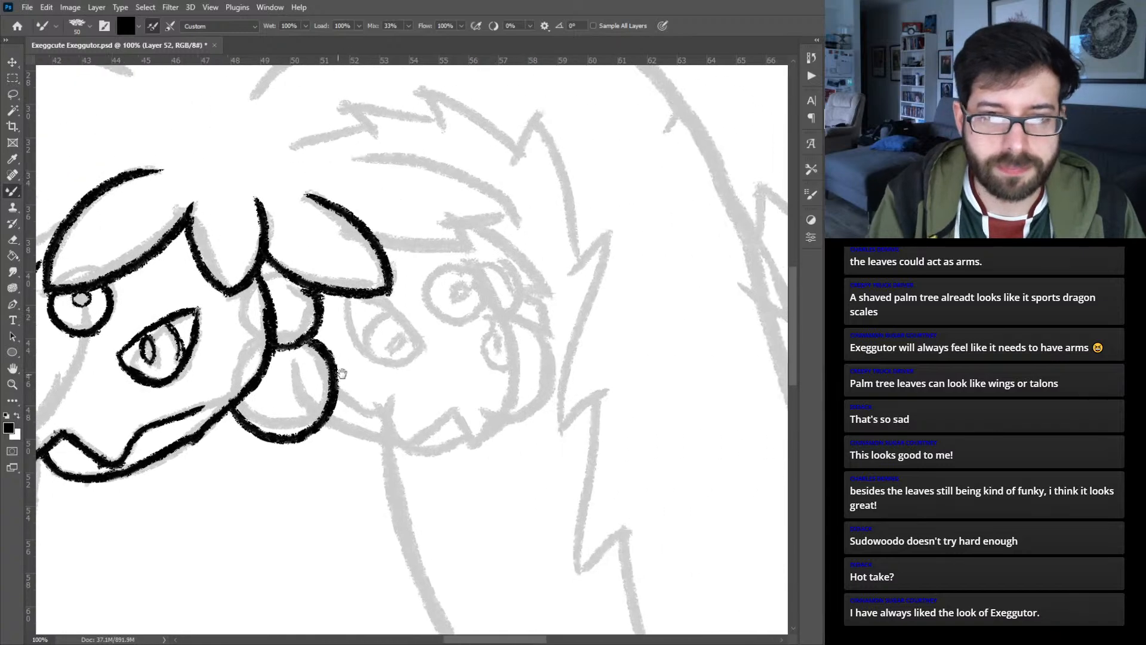
pyautogui.hotkey('ctrl', 'z')
pyautogui.hotkey('ctrl', 'shift', 'z')
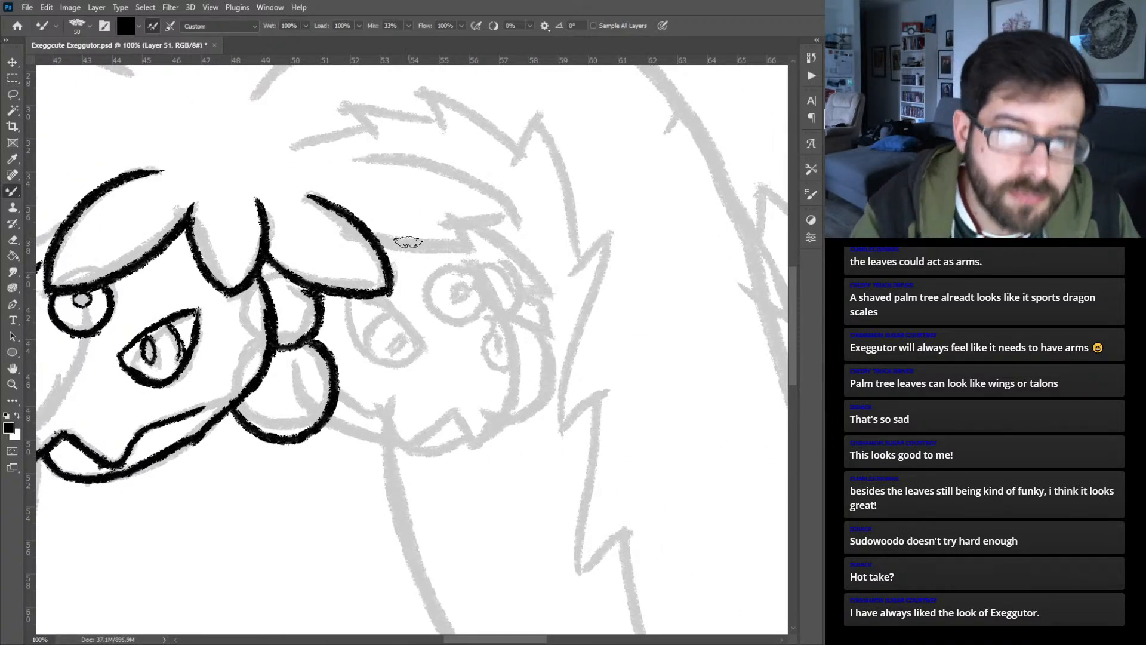
# - Ink the notched leaf above the right head on the leaf layer and add a new layer for that head
pyautogui.moveTo(385, 240)
pyautogui.mouseDown()
pyautogui.moveTo(468, 246)
pyautogui.moveTo(452, 226)
pyautogui.moveTo(512, 214)
pyautogui.mouseUp()
pyautogui.moveTo(391, 156)
pyautogui.mouseDown()
pyautogui.moveTo(371, 156)
pyautogui.moveTo(500, 193)
pyautogui.mouseUp()
pyautogui.hotkey('ctrl', 'z')
pyautogui.moveTo(337, 160)
pyautogui.mouseDown()
pyautogui.moveTo(456, 169)
pyautogui.moveTo(517, 214)
pyautogui.mouseUp()
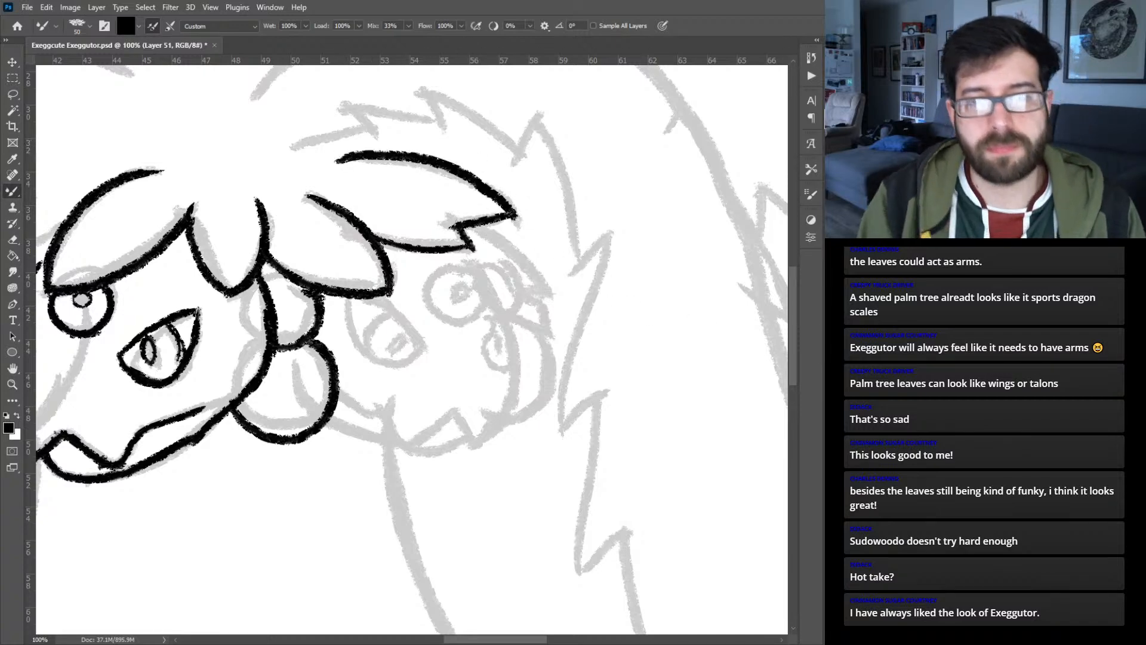
pyautogui.hotkey('ctrl', 'alt', 'shift', 'n')
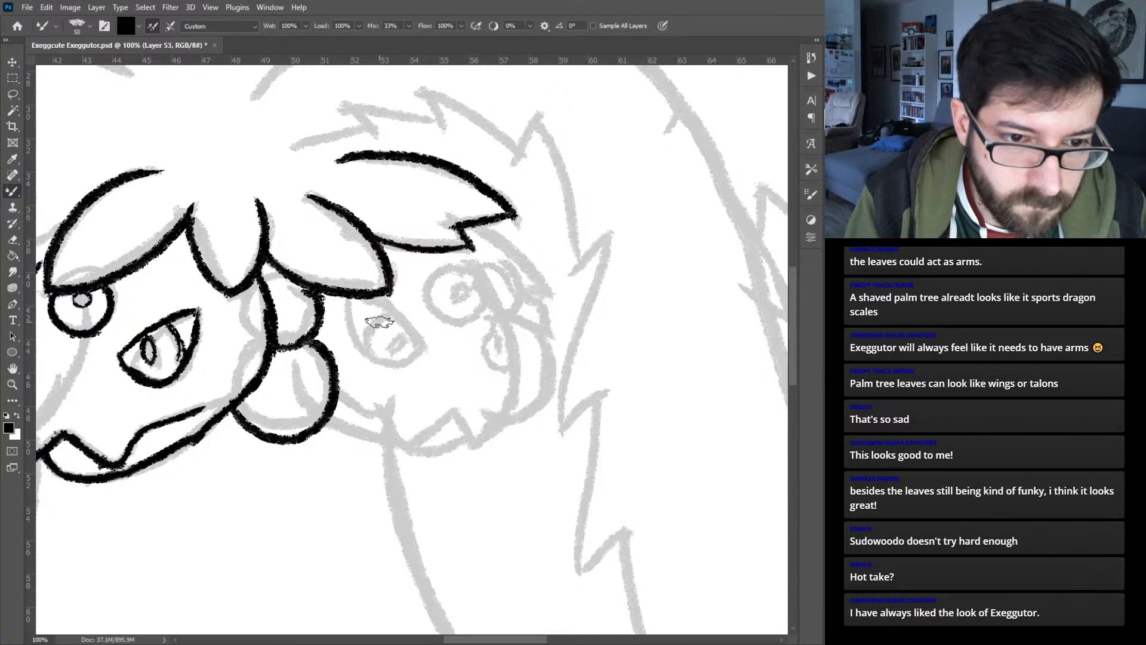
pyautogui.moveTo(352, 322); pyautogui.dragTo(438, 348)
pyautogui.moveTo(357, 324)
pyautogui.mouseDown()
pyautogui.moveTo(361, 340)
pyautogui.moveTo(426, 359)
pyautogui.moveTo(433, 345)
pyautogui.mouseUp()
pyautogui.moveTo(433, 344)
pyautogui.mouseDown()
pyautogui.moveTo(389, 372)
pyautogui.moveTo(377, 354)
pyautogui.moveTo(383, 324)
pyautogui.moveTo(377, 340)
pyautogui.moveTo(395, 368)
pyautogui.moveTo(412, 347)
pyautogui.mouseUp()
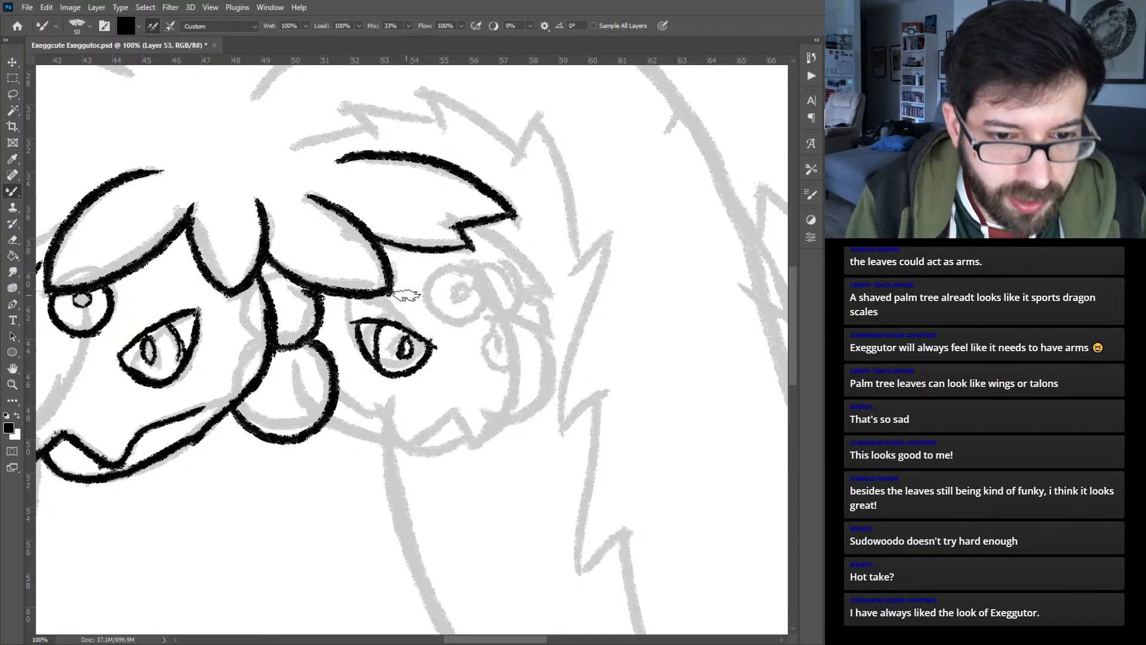
pyautogui.hotkey('ctrl', 'z')
pyautogui.hotkey('ctrl', 'z')
pyautogui.hotkey('ctrl', 'z')
pyautogui.hotkey('ctrl', 'z')
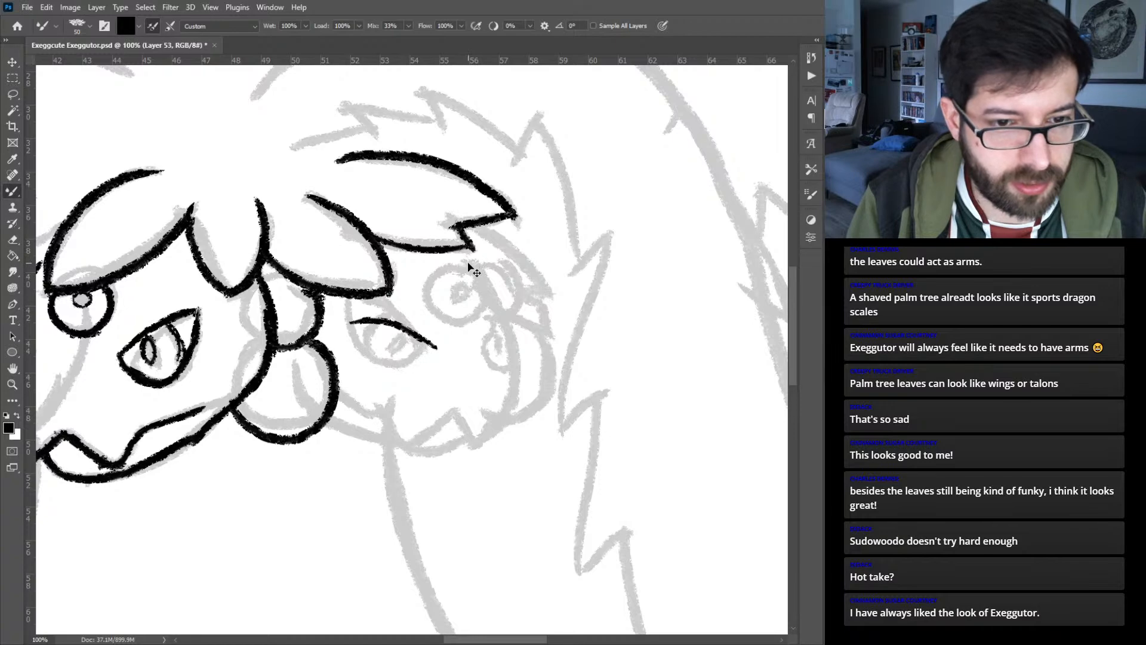
pyautogui.hotkey('ctrl', 'z')
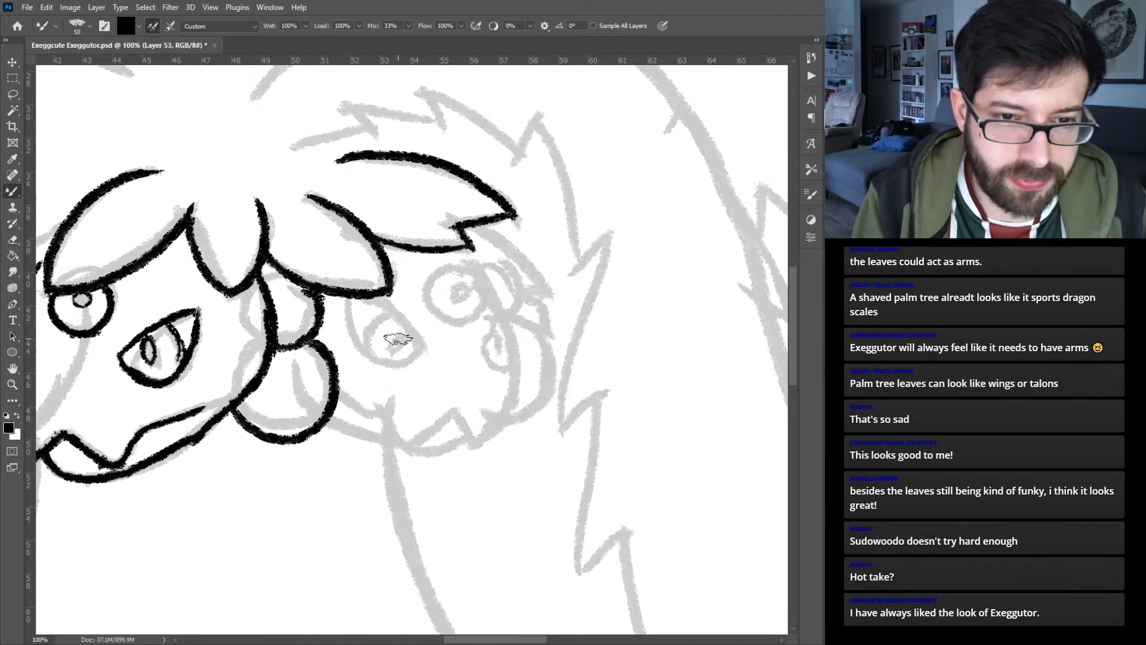
# - Ink the right head's curved upper eyelid, the small eye at its far side and the outer face edge
pyautogui.moveTo(354, 327)
pyautogui.mouseDown()
pyautogui.moveTo(396, 320)
pyautogui.moveTo(433, 341)
pyautogui.mouseUp()
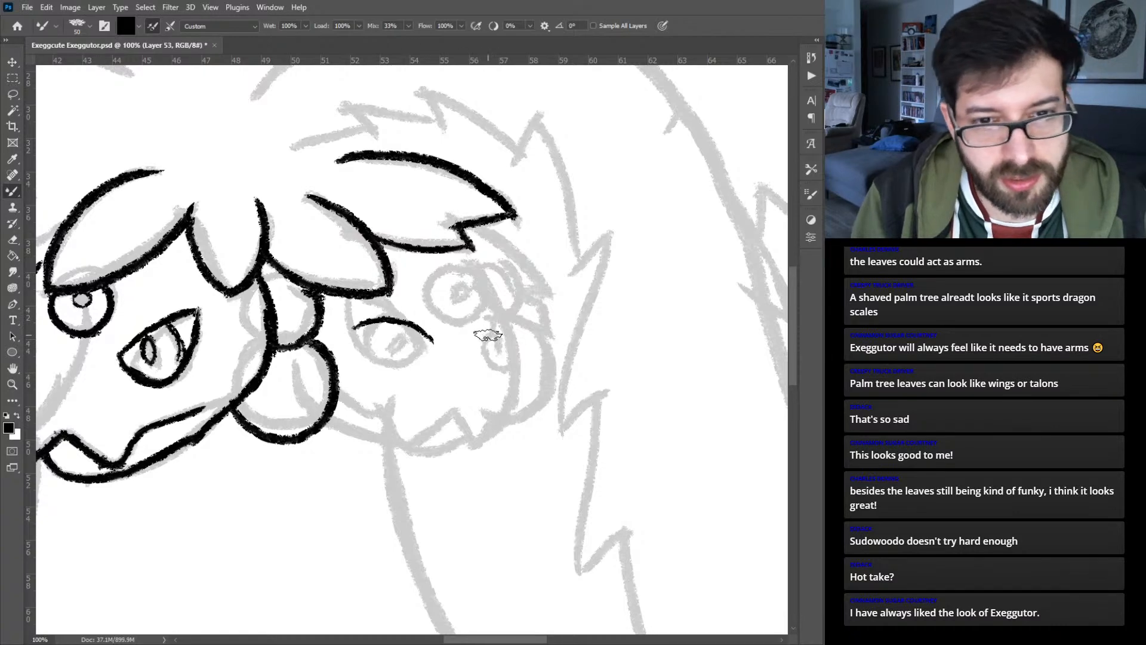
pyautogui.moveTo(506, 324)
pyautogui.mouseDown()
pyautogui.moveTo(488, 330)
pyautogui.moveTo(489, 357)
pyautogui.moveTo(512, 341)
pyautogui.mouseUp()
pyautogui.moveTo(466, 251)
pyautogui.mouseDown()
pyautogui.moveTo(504, 312)
pyautogui.moveTo(507, 401)
pyautogui.mouseUp()
# - Ink the right head's jagged mouth line and the curved lower jaw beneath it
pyautogui.moveTo(506, 346)
pyautogui.mouseDown()
pyautogui.moveTo(491, 437)
pyautogui.moveTo(452, 415)
pyautogui.moveTo(426, 444)
pyautogui.moveTo(407, 429)
pyautogui.moveTo(425, 445)
pyautogui.moveTo(402, 419)
pyautogui.mouseUp()
pyautogui.hotkey('ctrl', 'z')
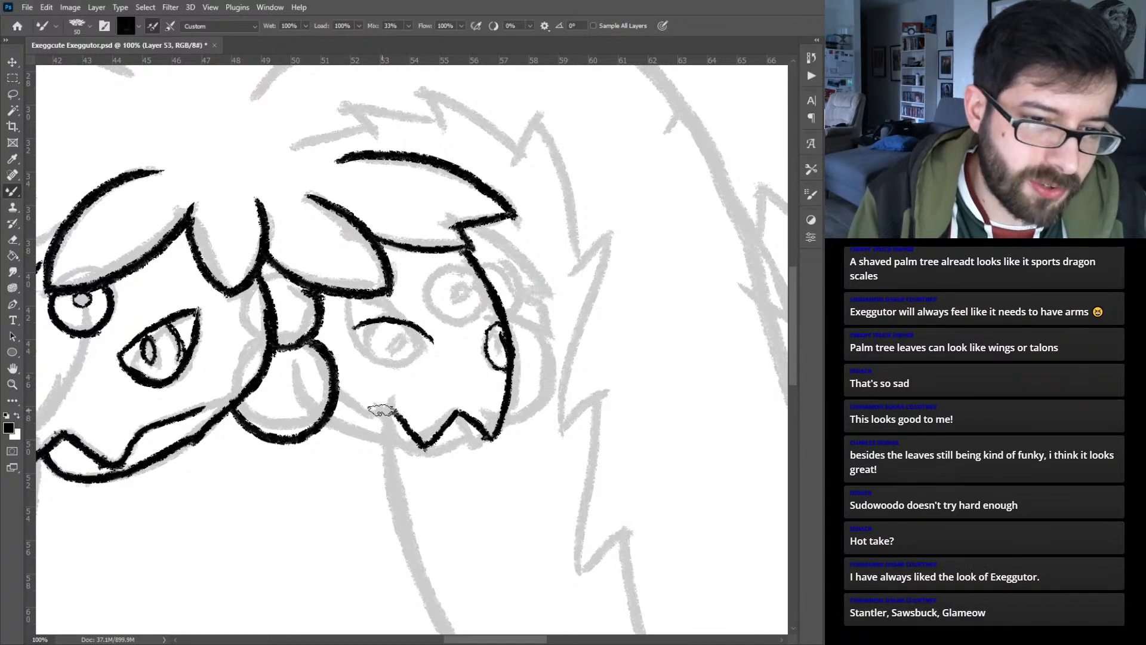
pyautogui.moveTo(348, 398)
pyautogui.mouseDown()
pyautogui.moveTo(399, 419)
pyautogui.moveTo(367, 396)
pyautogui.moveTo(371, 420)
pyautogui.moveTo(331, 409)
pyautogui.moveTo(411, 447)
pyautogui.moveTo(465, 445)
pyautogui.moveTo(438, 451)
pyautogui.moveTo(490, 433)
pyautogui.mouseUp()
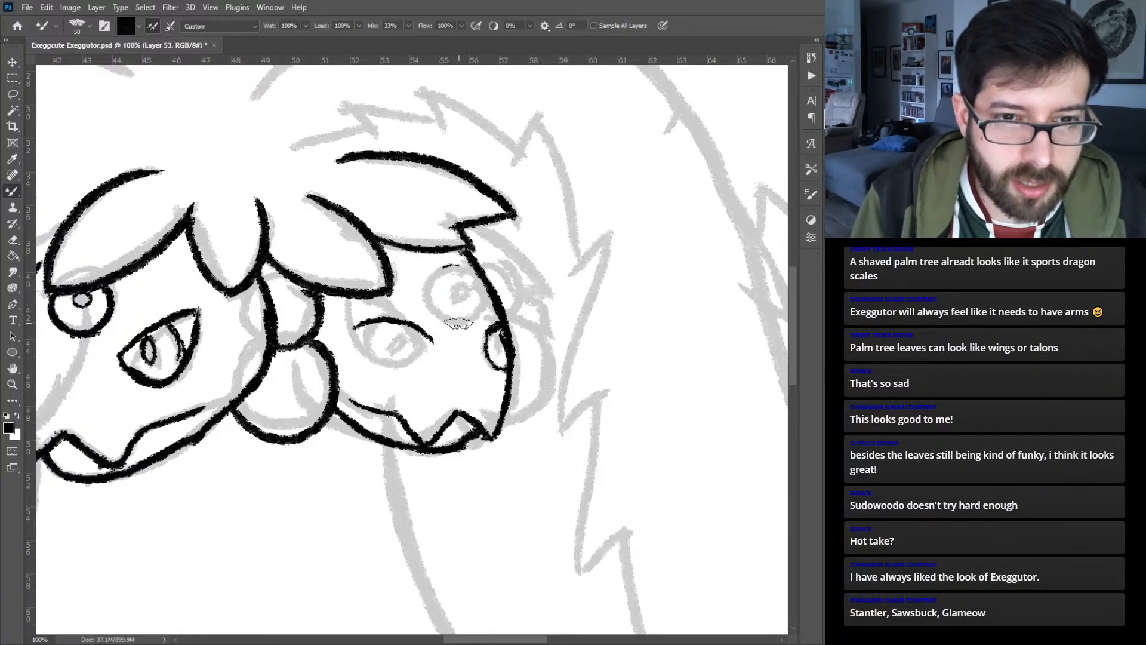
pyautogui.moveTo(460, 264)
pyautogui.mouseDown()
pyautogui.moveTo(437, 276)
pyautogui.moveTo(429, 305)
pyautogui.moveTo(450, 324)
pyautogui.moveTo(474, 309)
pyautogui.moveTo(463, 320)
pyautogui.moveTo(474, 293)
pyautogui.moveTo(477, 312)
pyautogui.moveTo(475, 269)
pyautogui.mouseUp()
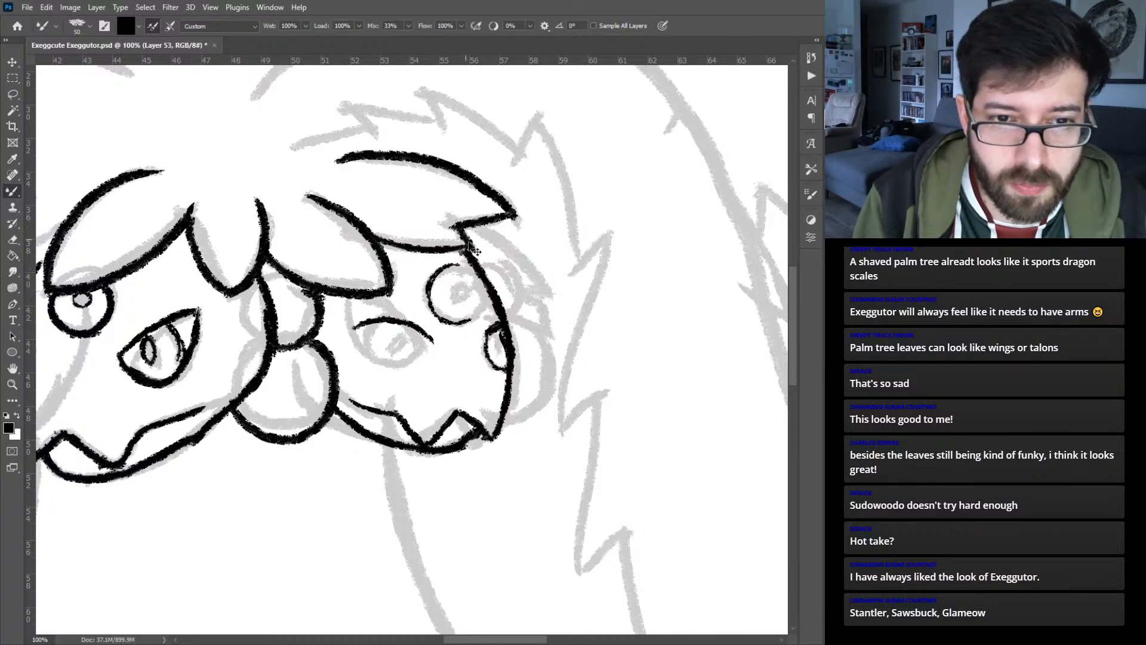
pyautogui.hotkey('ctrl', 'z')
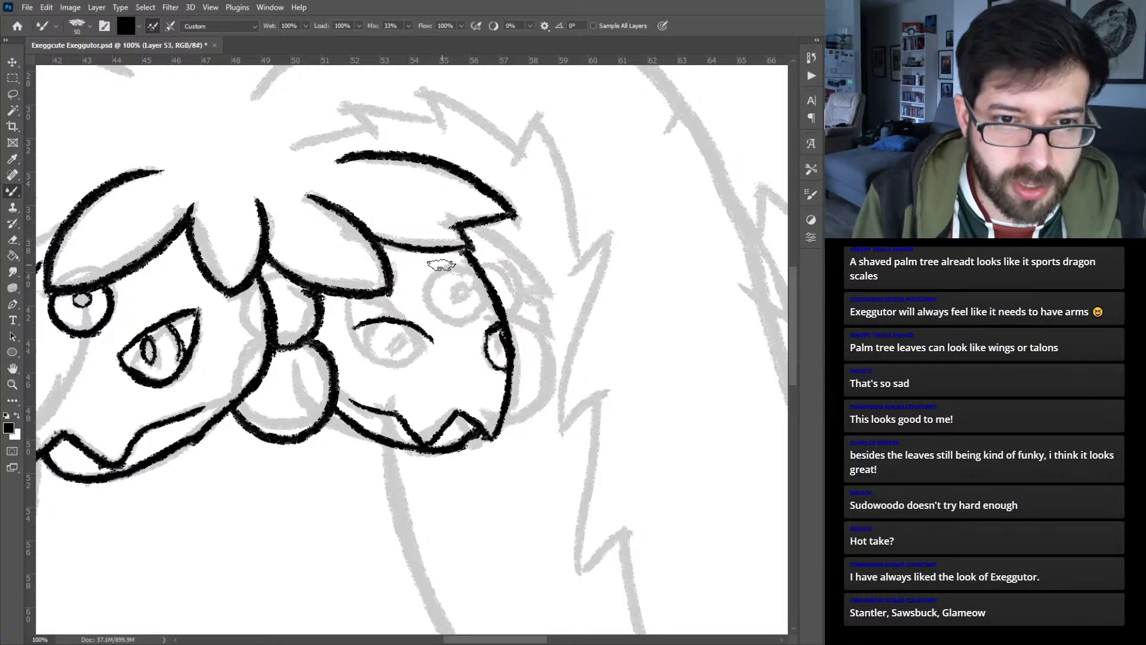
pyautogui.moveTo(442, 264)
pyautogui.mouseDown()
pyautogui.moveTo(430, 307)
pyautogui.moveTo(464, 324)
pyautogui.moveTo(474, 296)
pyautogui.moveTo(451, 262)
pyautogui.moveTo(424, 276)
pyautogui.moveTo(438, 313)
pyautogui.moveTo(466, 322)
pyautogui.moveTo(468, 280)
pyautogui.moveTo(441, 261)
pyautogui.moveTo(453, 283)
pyautogui.mouseUp()
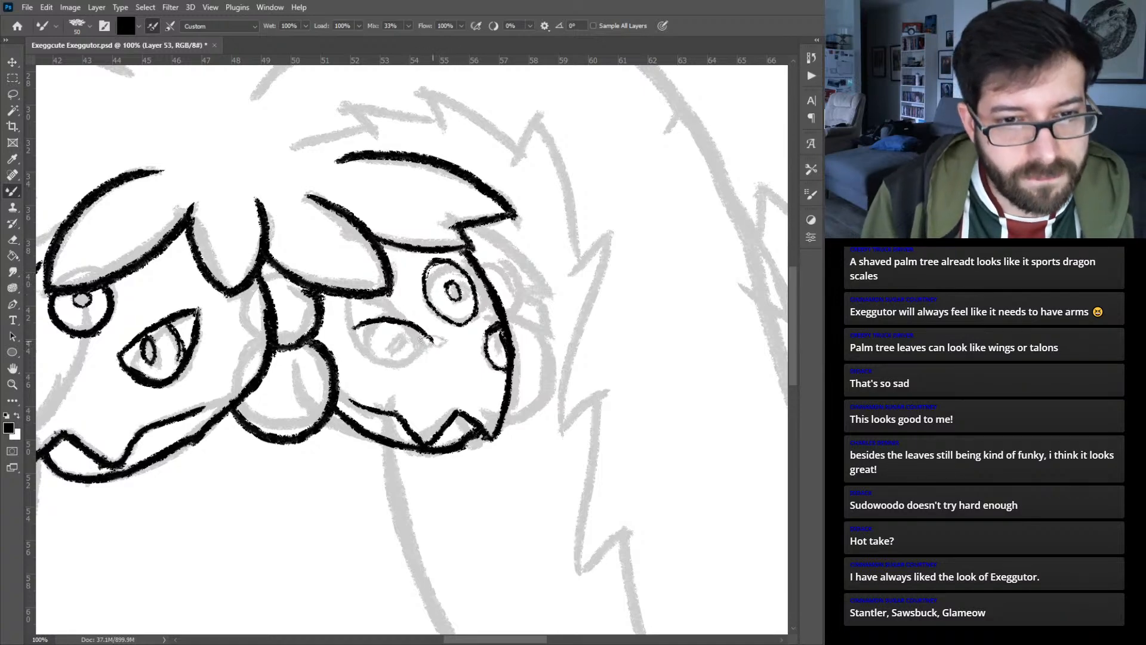
pyautogui.moveTo(358, 331)
pyautogui.mouseDown()
pyautogui.moveTo(375, 360)
pyautogui.moveTo(396, 365)
pyautogui.mouseUp()
pyautogui.hotkey('ctrl', 'z')
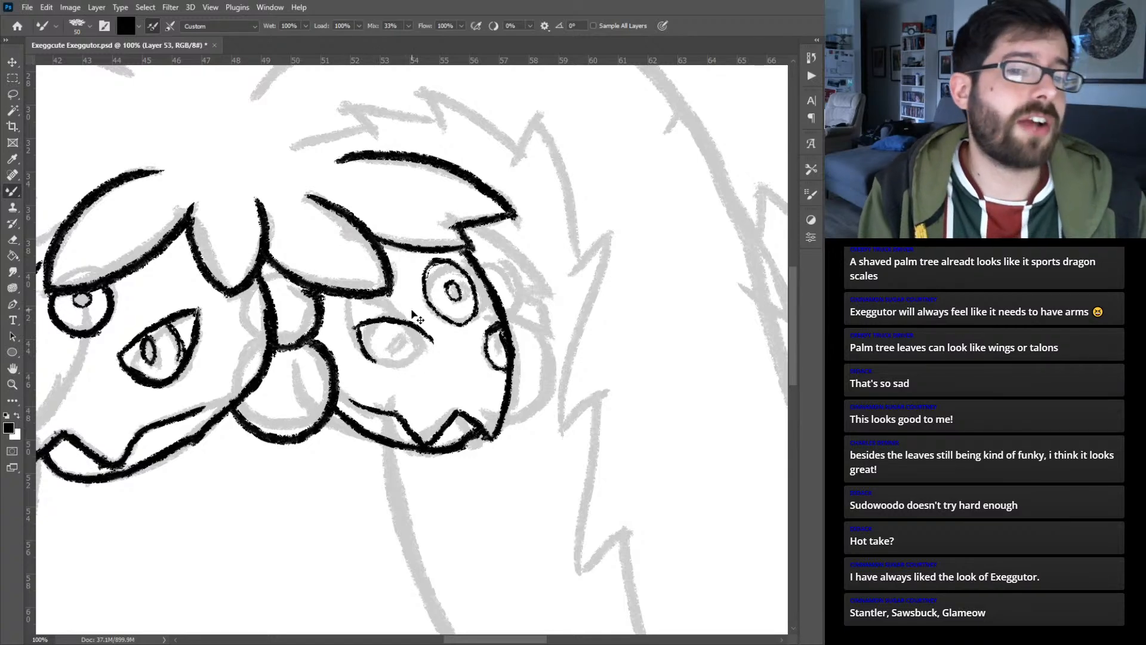
pyautogui.hotkey('ctrl', 'z')
pyautogui.moveTo(357, 328)
pyautogui.mouseDown()
pyautogui.moveTo(388, 369)
pyautogui.moveTo(431, 341)
pyautogui.moveTo(499, 352)
pyautogui.moveTo(502, 342)
pyautogui.mouseUp()
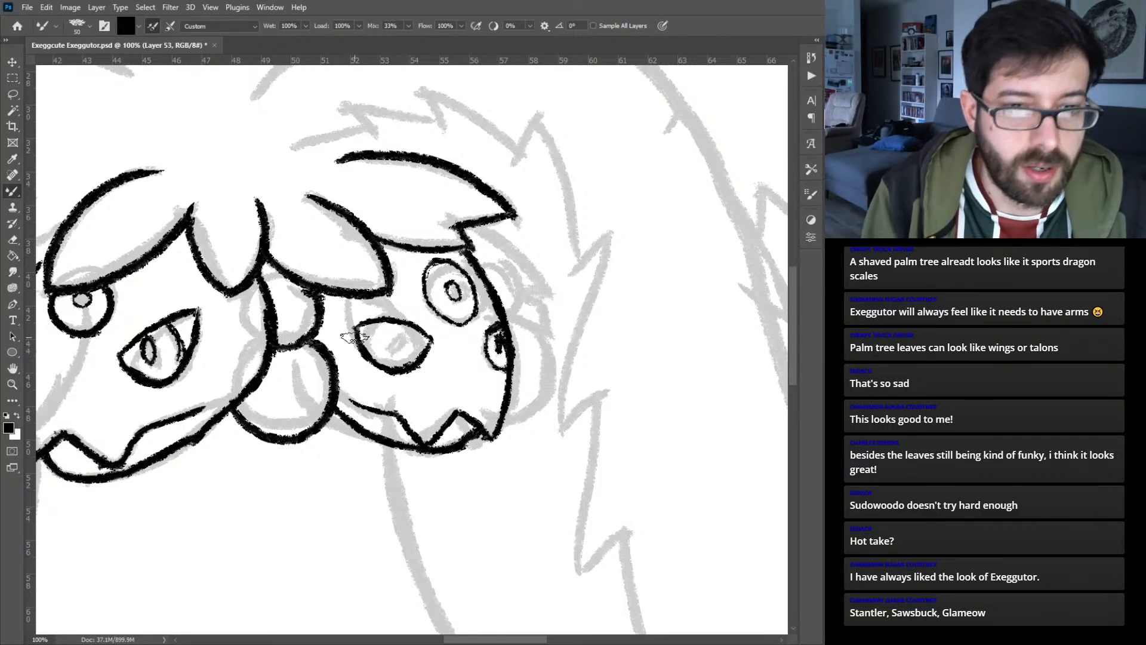
pyautogui.moveTo(382, 330)
pyautogui.mouseDown()
pyautogui.moveTo(380, 355)
pyautogui.moveTo(411, 336)
pyautogui.moveTo(406, 352)
pyautogui.moveTo(409, 338)
pyautogui.mouseUp()
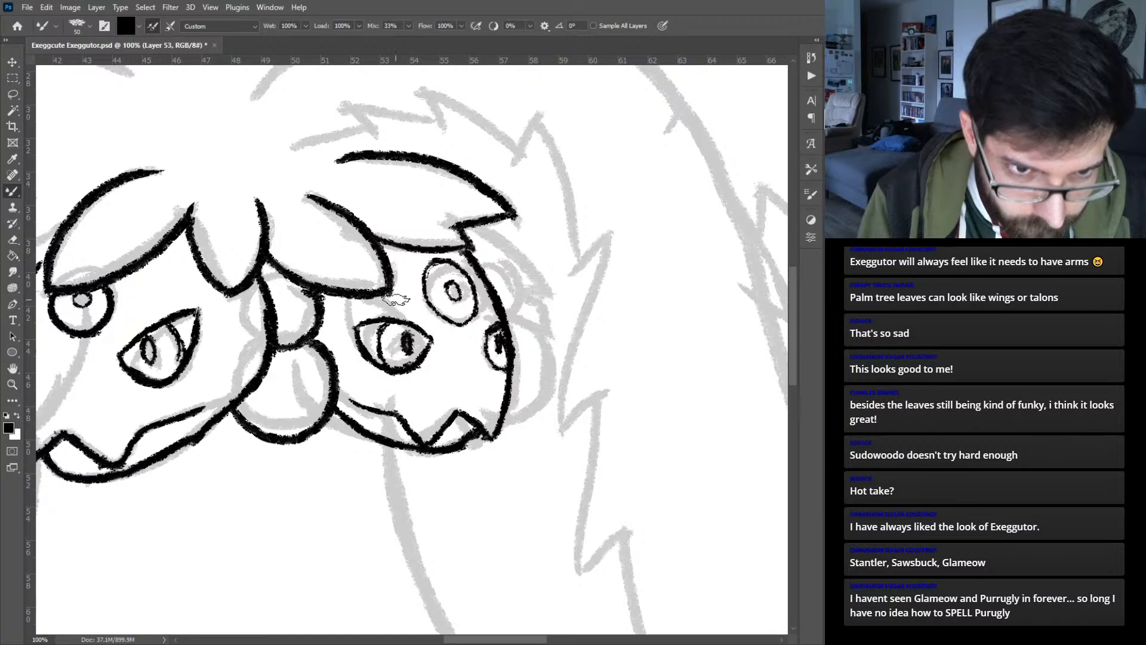
pyautogui.moveTo(427, 321); pyautogui.dragTo(388, 293)
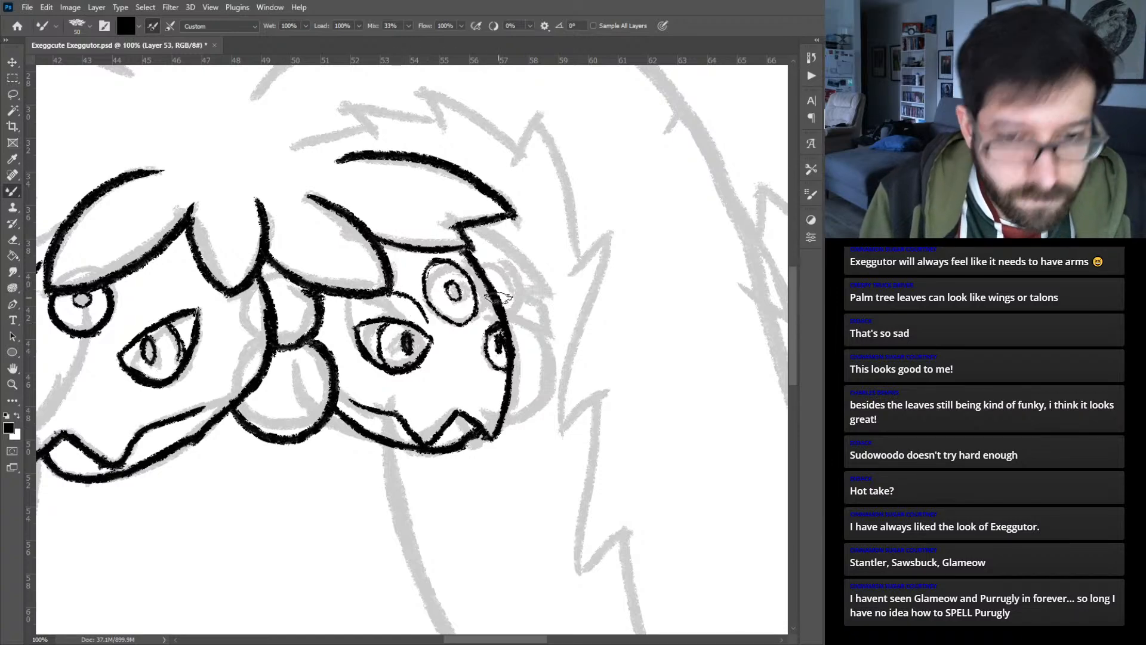
pyautogui.hotkey('ctrl', 'z')
pyautogui.hotkey('ctrl', 'z')
pyautogui.hotkey('ctrl', 'z')
pyautogui.hotkey('ctrl', 'z')
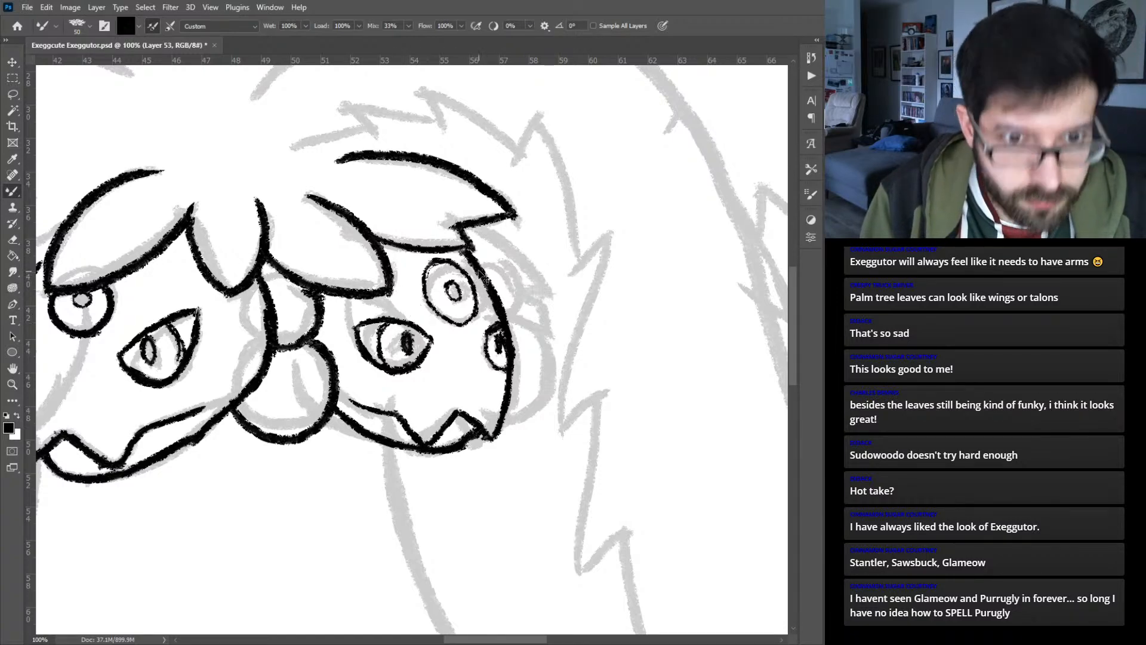
pyautogui.hotkey('ctrl', 'z')
pyautogui.hotkey('ctrl', 'z')
pyautogui.hotkey('ctrl', 'z')
pyautogui.hotkey('ctrl', 'z')
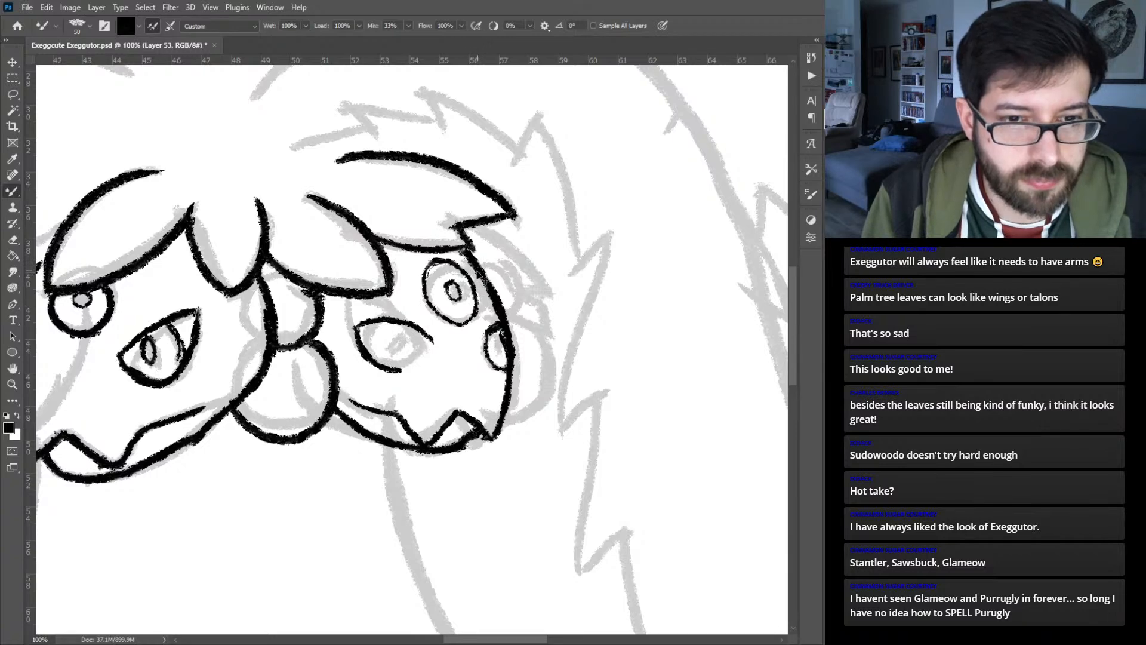
pyautogui.hotkey('ctrl', 'z')
pyautogui.hotkey('ctrl', 'z')
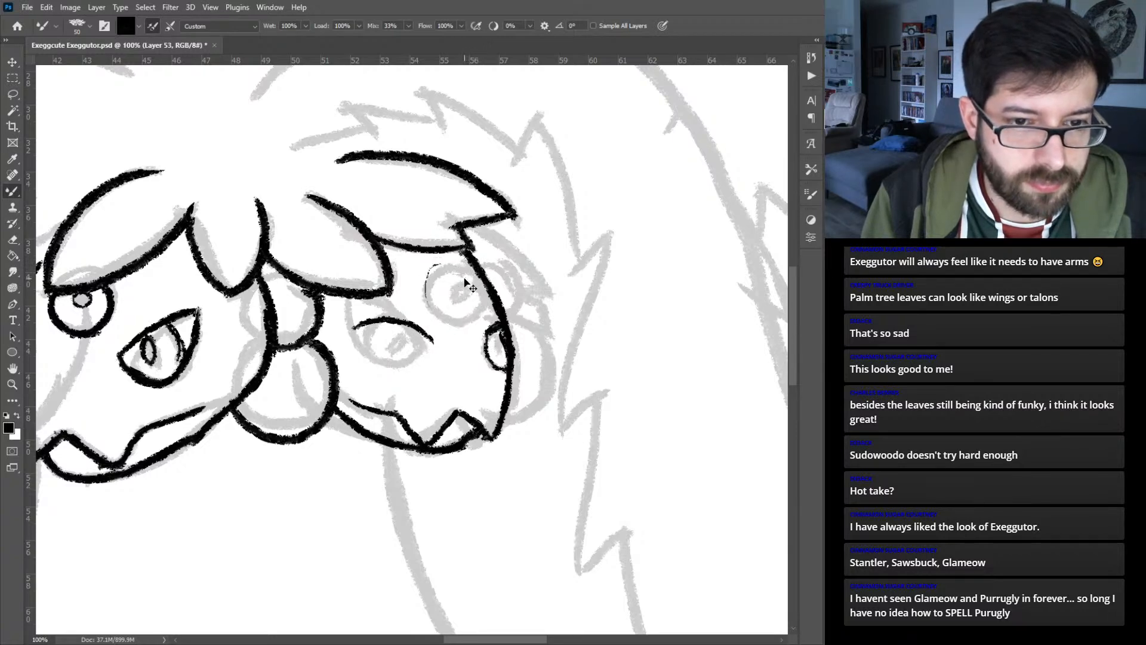
pyautogui.hotkey('ctrl', 'z')
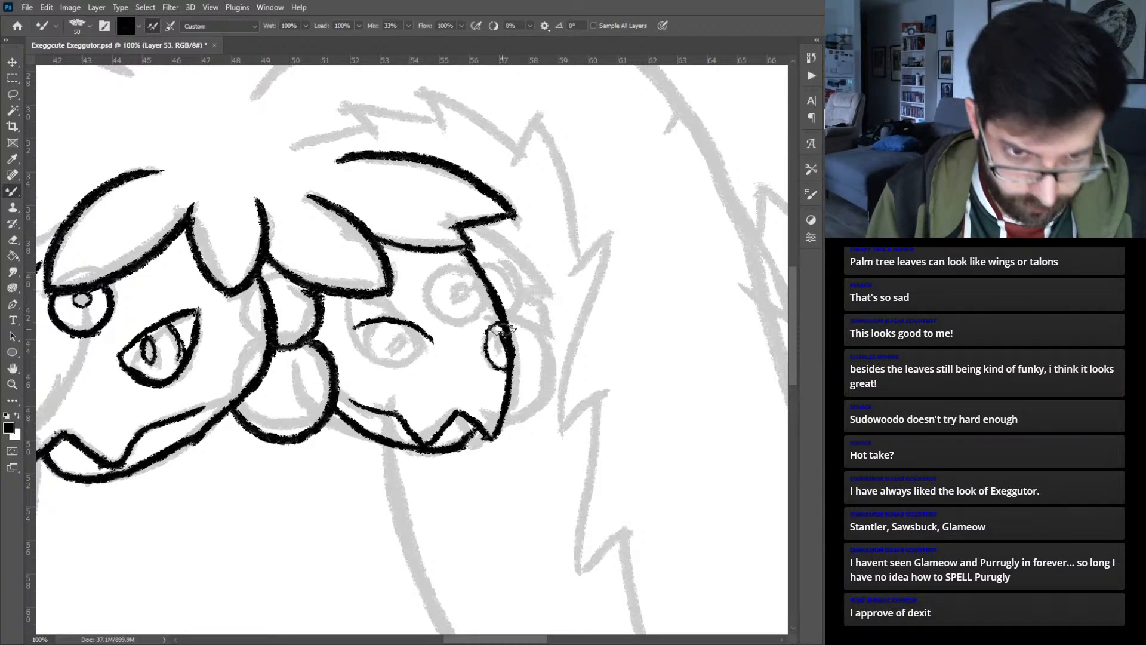
# - Remove the right head's upper eyelid and small far eye, keeping its face outline and mouth
pyautogui.hotkey('ctrl', 'z')
pyautogui.hotkey('ctrl', 'z')
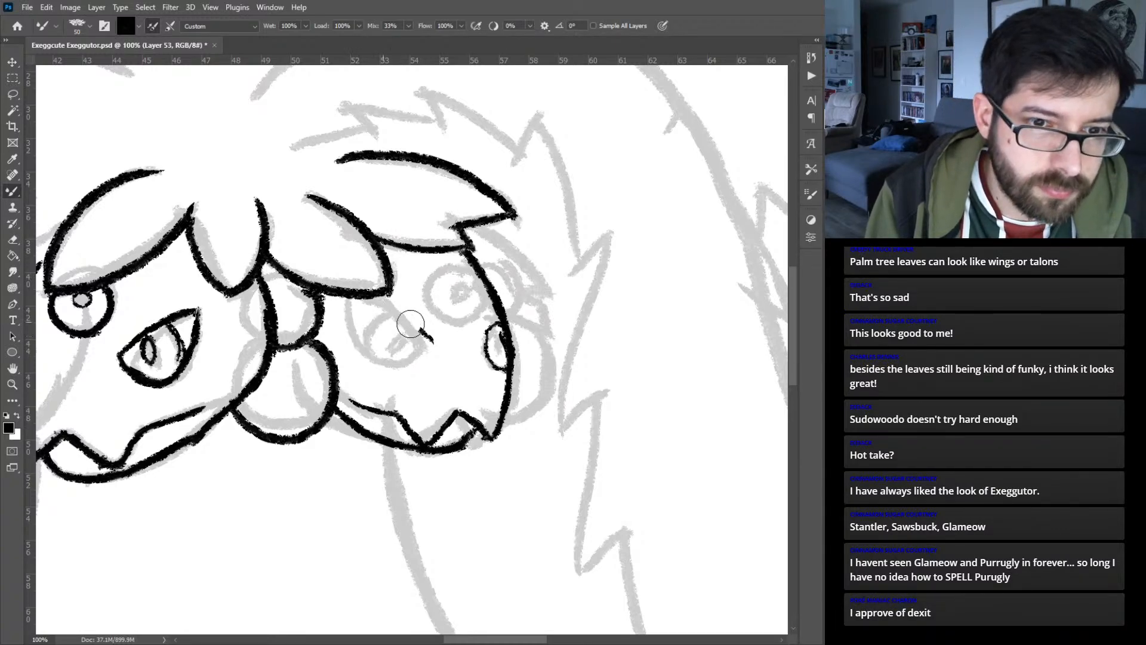
pyautogui.hotkey('ctrl', 'z')
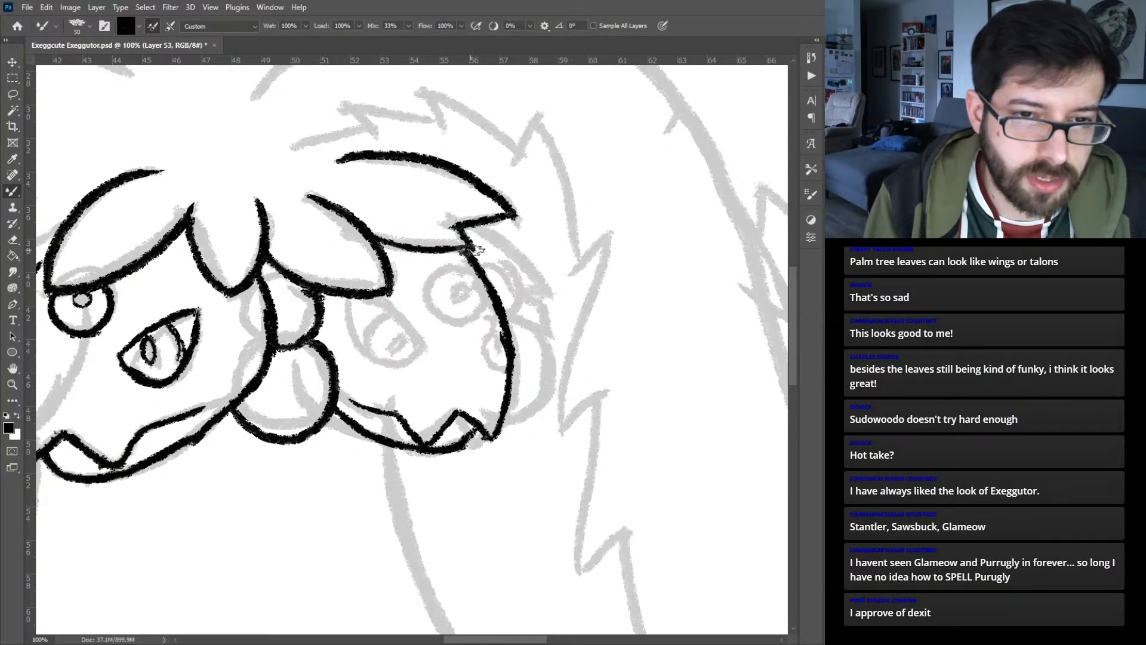
# - Ink the right head's round upper eye, half-lidded near eye and small far eye, with pupils and arched lid creases
pyautogui.moveTo(430, 271); pyautogui.dragTo(445, 310)
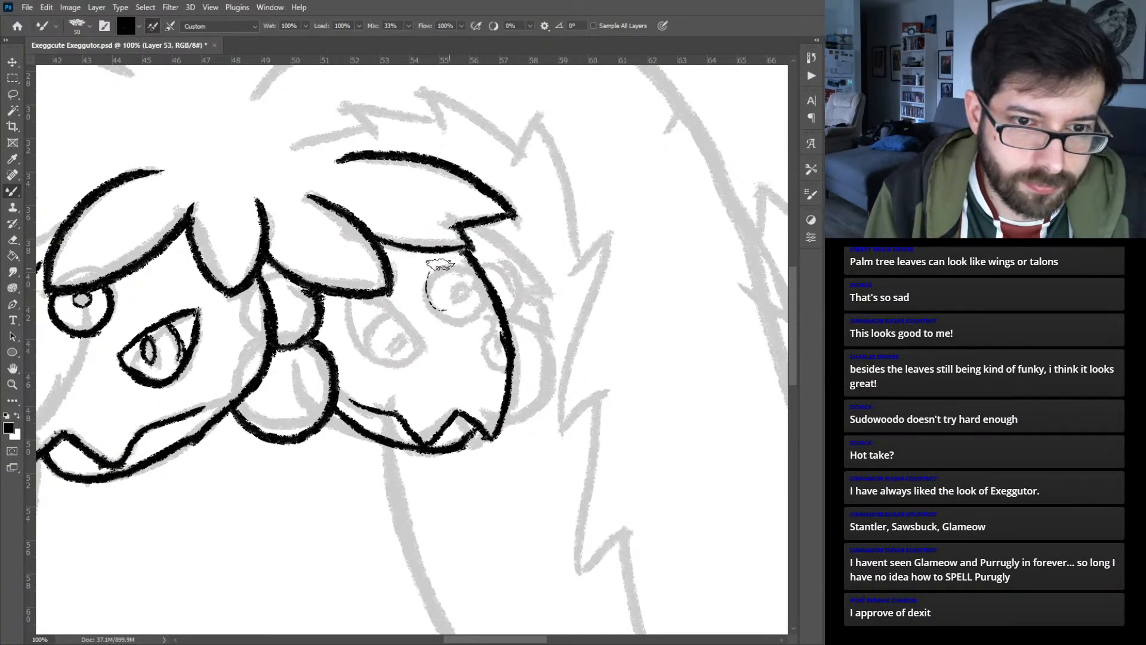
pyautogui.moveTo(439, 264)
pyautogui.mouseDown()
pyautogui.moveTo(427, 285)
pyautogui.moveTo(447, 323)
pyautogui.moveTo(471, 296)
pyautogui.moveTo(441, 264)
pyautogui.moveTo(430, 307)
pyautogui.moveTo(463, 322)
pyautogui.moveTo(452, 288)
pyautogui.mouseUp()
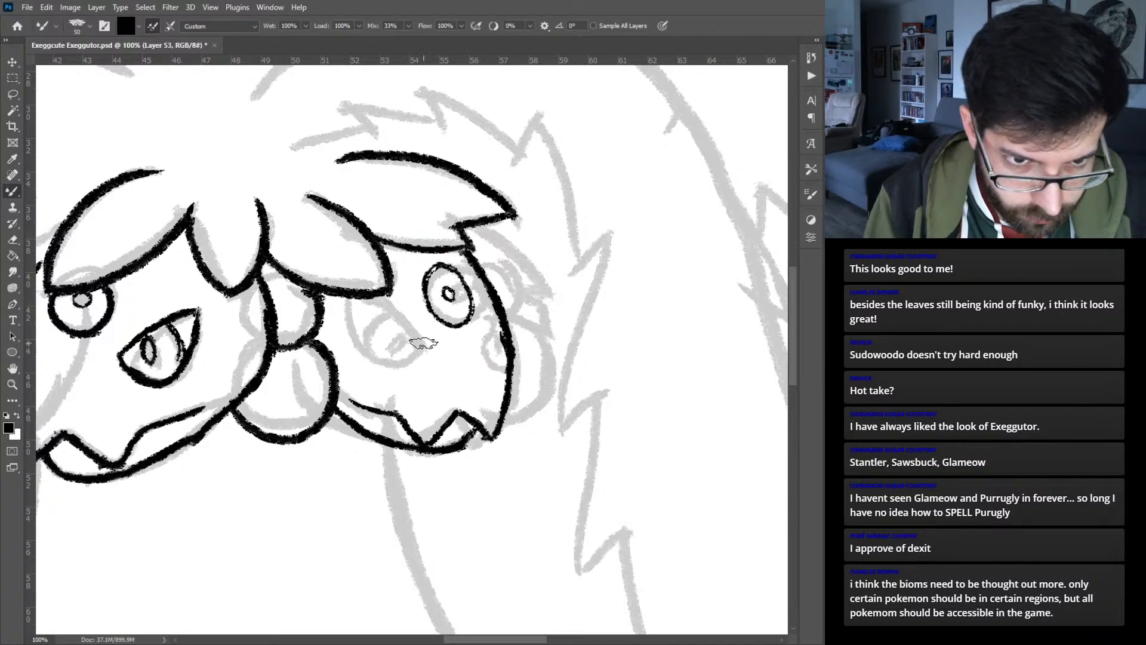
pyautogui.moveTo(353, 338); pyautogui.dragTo(438, 356)
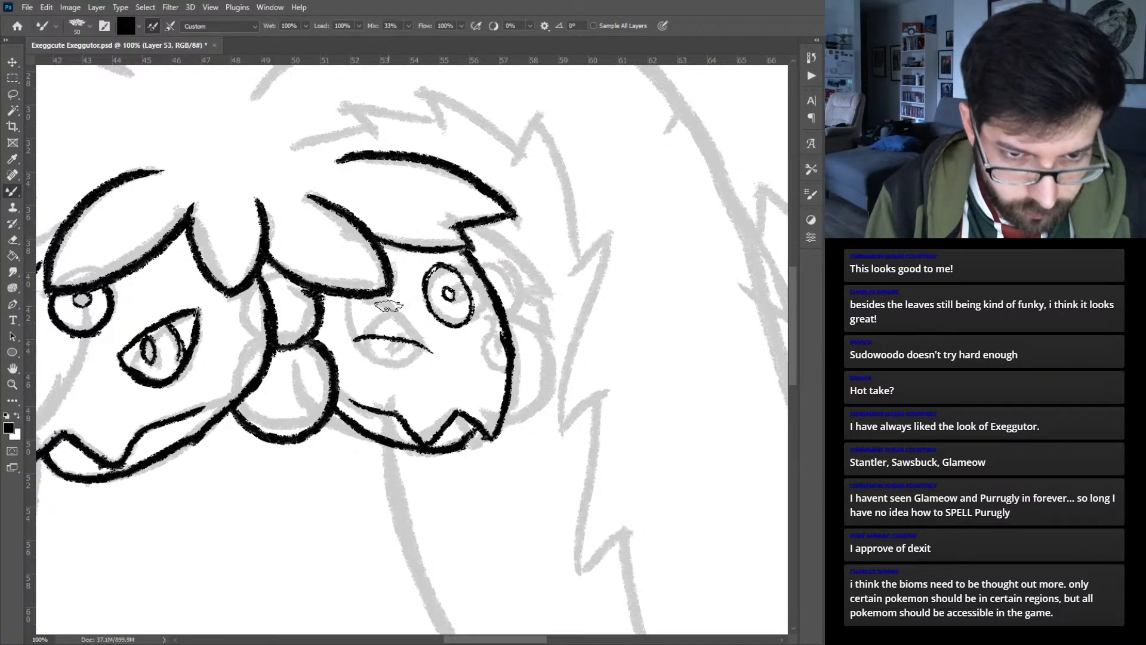
pyautogui.hotkey('ctrl', 'z')
pyautogui.moveTo(357, 342); pyautogui.dragTo(505, 338)
pyautogui.moveTo(361, 339)
pyautogui.mouseDown()
pyautogui.moveTo(364, 361)
pyautogui.moveTo(391, 372)
pyautogui.moveTo(431, 345)
pyautogui.moveTo(378, 348)
pyautogui.moveTo(377, 363)
pyautogui.moveTo(386, 369)
pyautogui.moveTo(400, 350)
pyautogui.mouseUp()
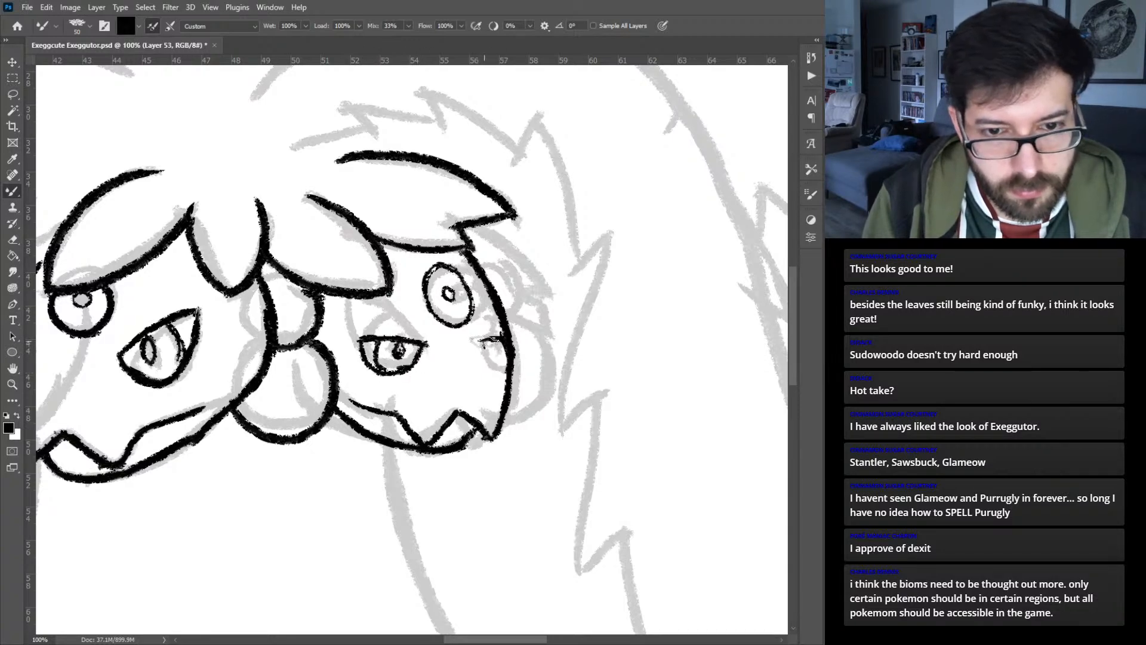
pyautogui.moveTo(486, 356)
pyautogui.mouseDown()
pyautogui.moveTo(500, 366)
pyautogui.moveTo(511, 355)
pyautogui.moveTo(498, 356)
pyautogui.mouseUp()
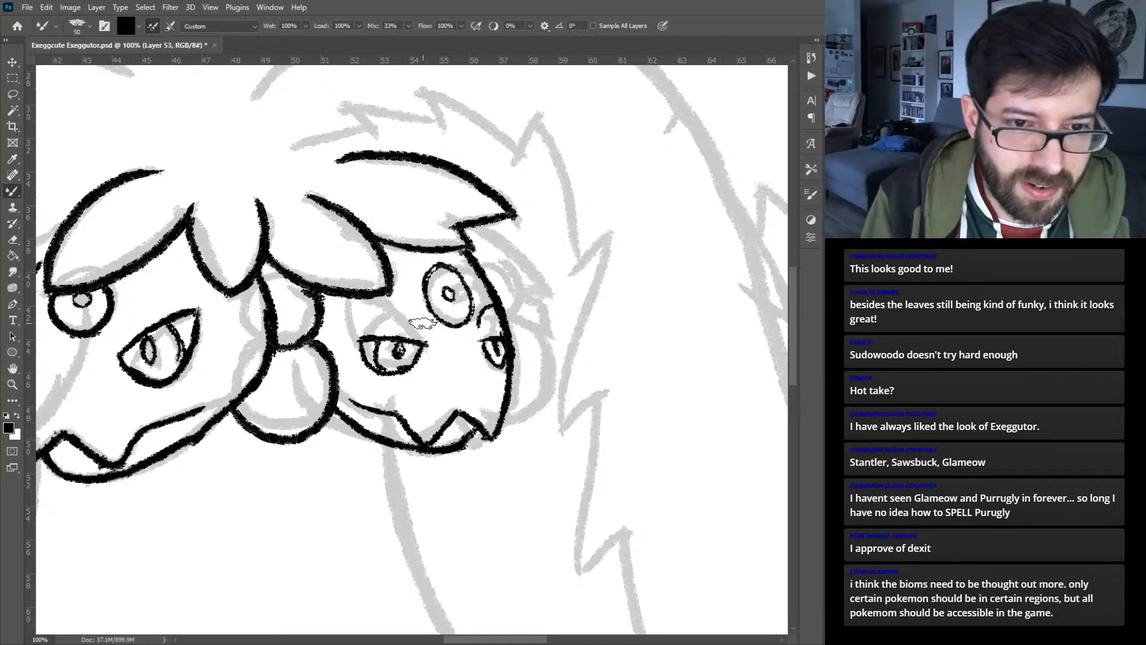
pyautogui.moveTo(381, 308)
pyautogui.mouseDown()
pyautogui.moveTo(423, 330)
pyautogui.moveTo(376, 306)
pyautogui.moveTo(363, 314)
pyautogui.mouseUp()
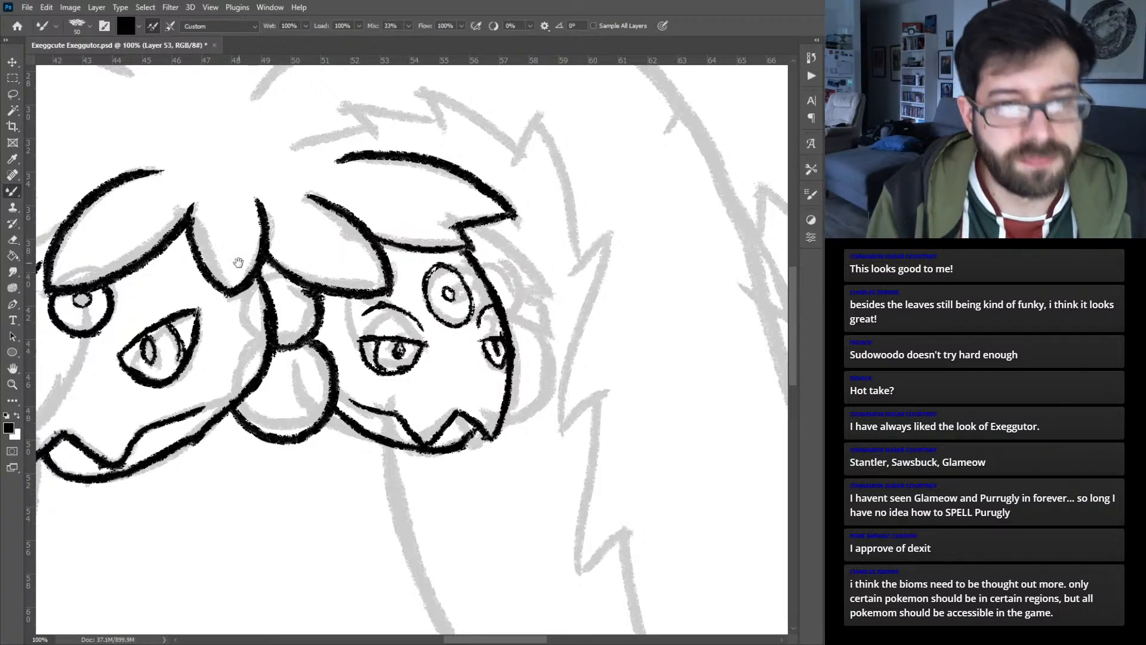
# - Add a new layer and ink the two rounded shapes protruding behind the right head's outer edge
pyautogui.moveTo(228, 266); pyautogui.dragTo(552, 250)
pyautogui.moveTo(441, 254); pyautogui.dragTo(239, 253)
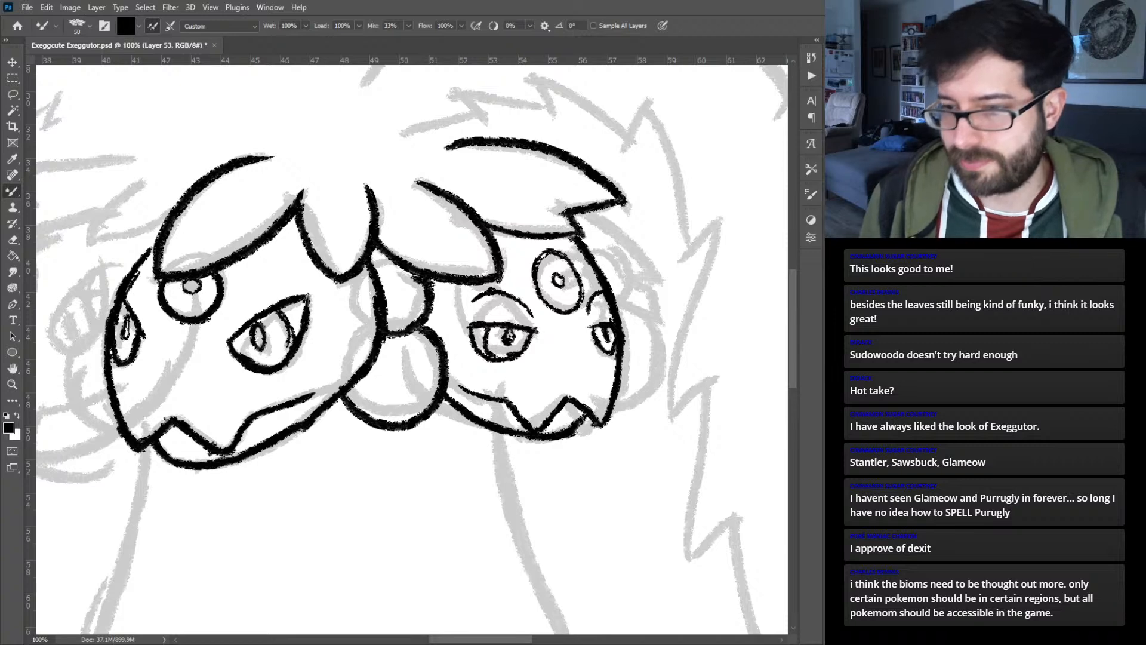
pyautogui.hotkey('ctrl', 'alt', 'shift', 'n')
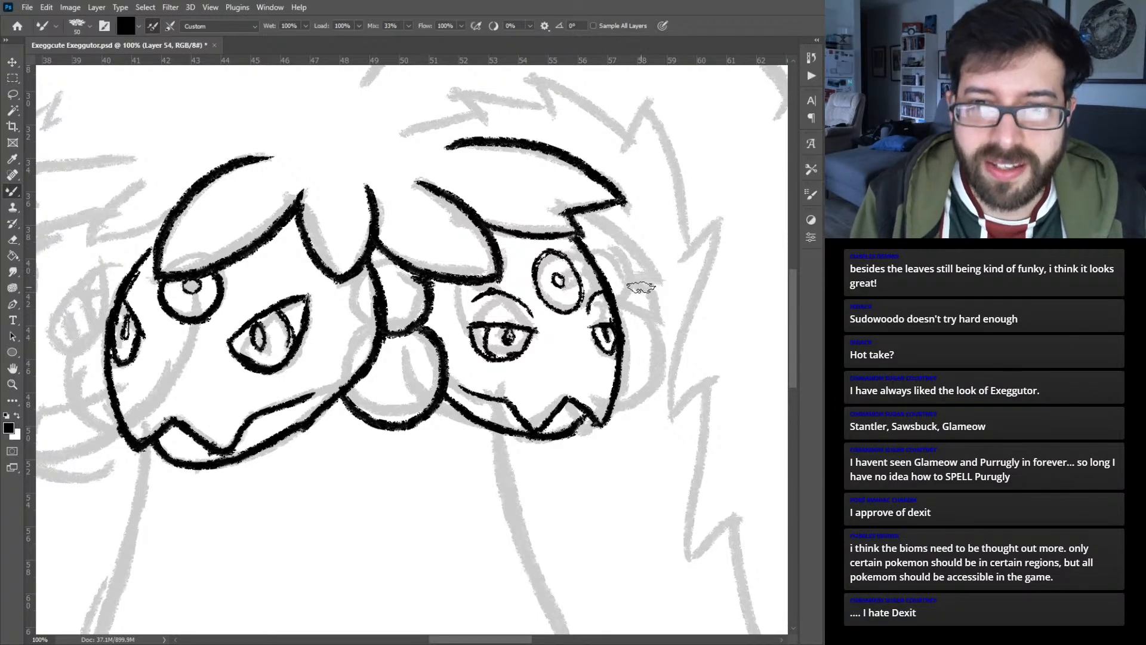
pyautogui.moveTo(597, 246); pyautogui.dragTo(621, 302)
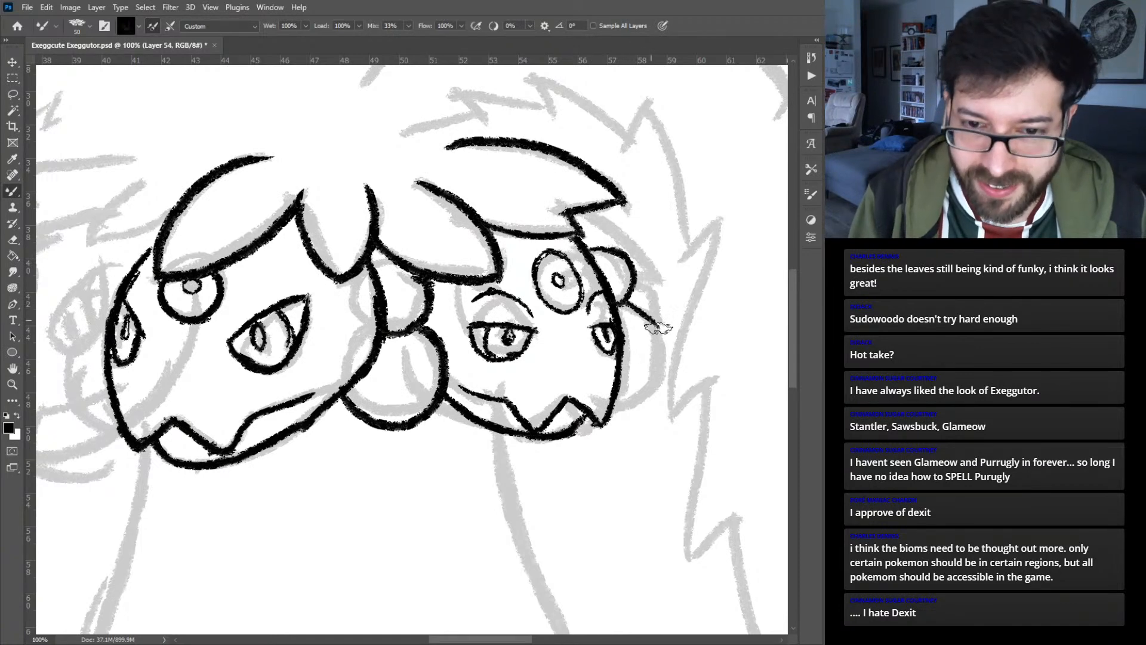
pyautogui.moveTo(600, 423)
pyautogui.mouseDown()
pyautogui.moveTo(642, 407)
pyautogui.moveTo(663, 352)
pyautogui.moveTo(639, 314)
pyautogui.moveTo(615, 307)
pyautogui.moveTo(650, 310)
pyautogui.mouseUp()
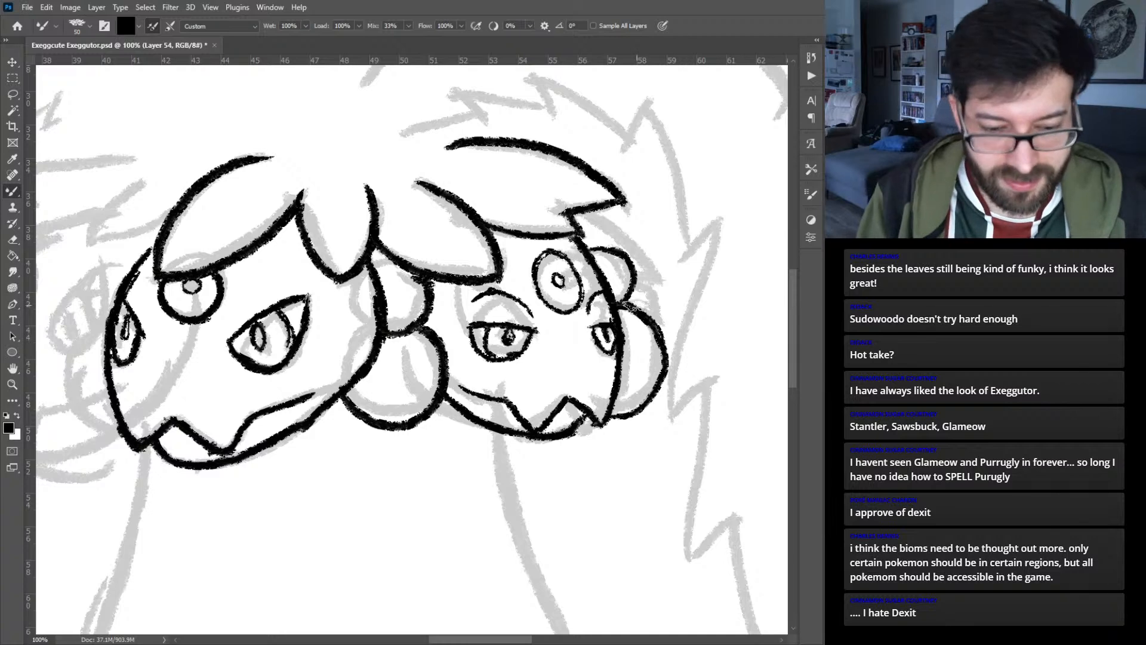
# - On the leaf layer, ink the jagged leaf hanging behind the right head over the small rounded shapes
pyautogui.press('v')
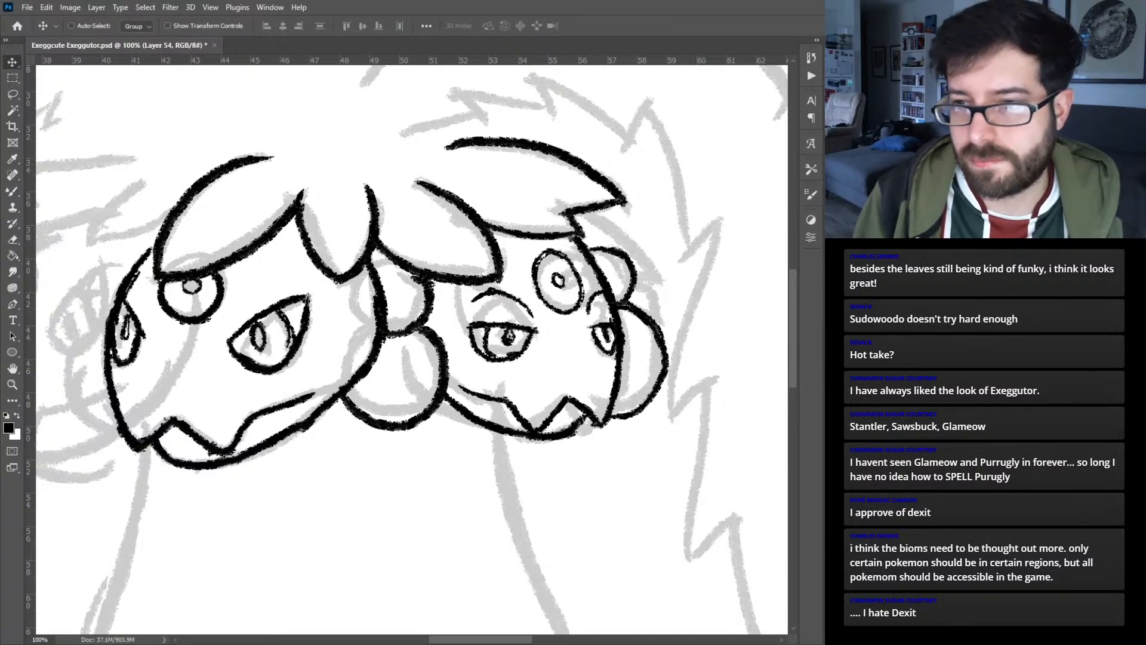
pyautogui.hotkey('ctrl', ',')
pyautogui.hotkey('ctrl', ',')
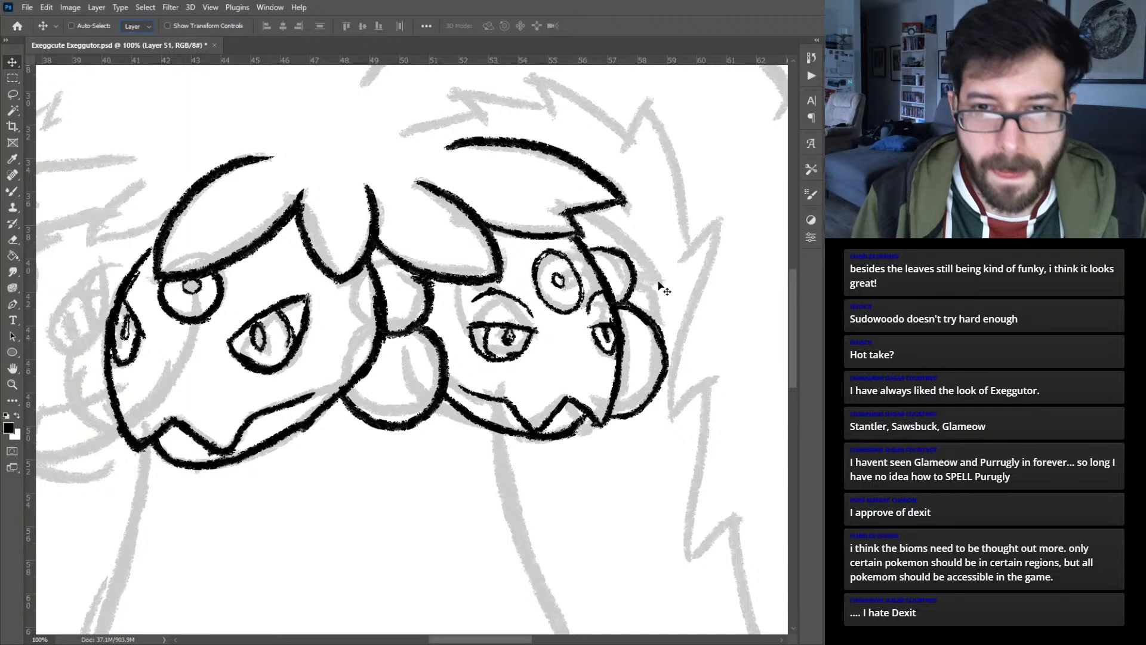
pyautogui.press('b')
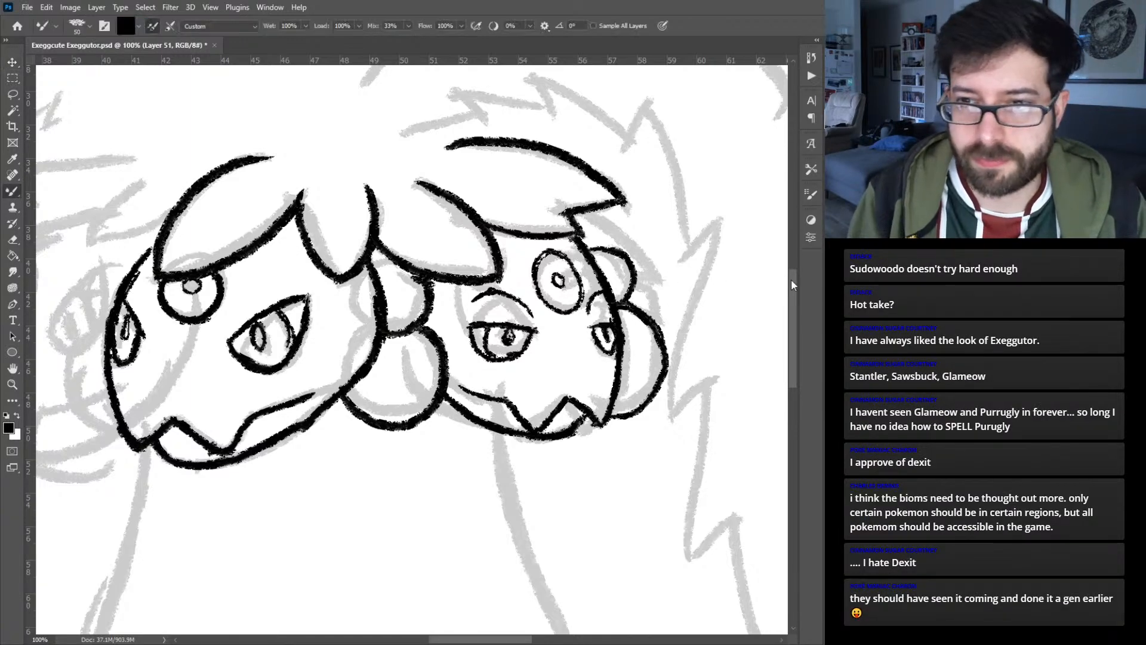
pyautogui.moveTo(591, 212)
pyautogui.mouseDown()
pyautogui.moveTo(673, 287)
pyautogui.moveTo(650, 294)
pyautogui.moveTo(680, 288)
pyautogui.moveTo(674, 325)
pyautogui.mouseUp()
# - Add a new layer for the rounded shapes behind the large left head
pyautogui.moveTo(273, 317); pyautogui.dragTo(576, 313)
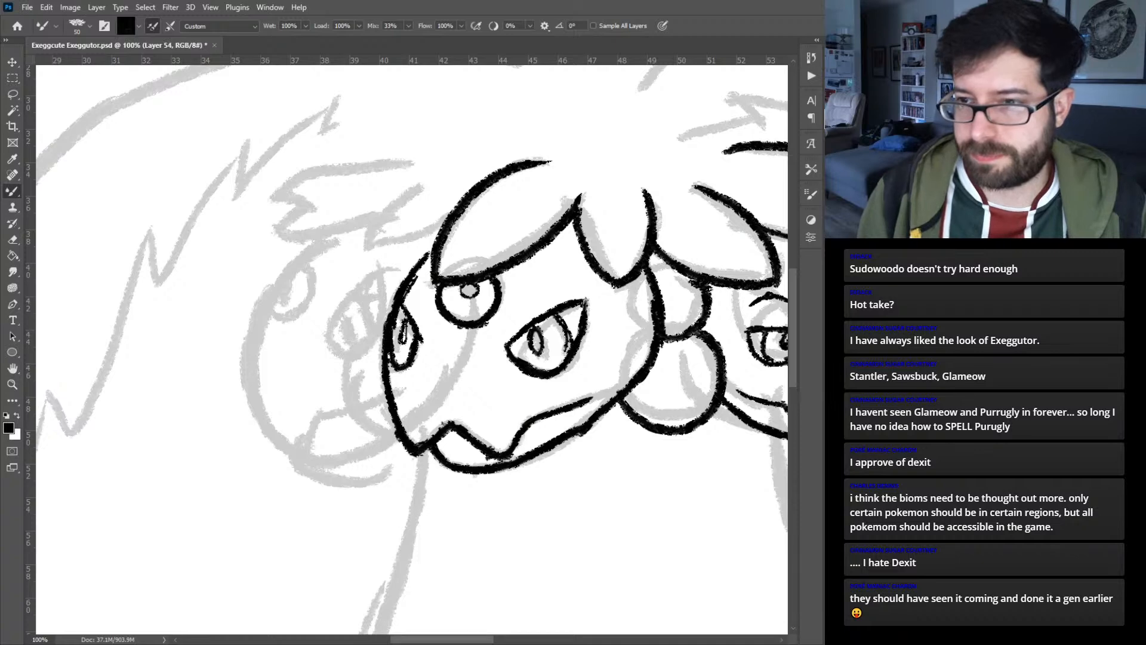
pyautogui.hotkey('ctrl', 'alt', 'shift', 'n')
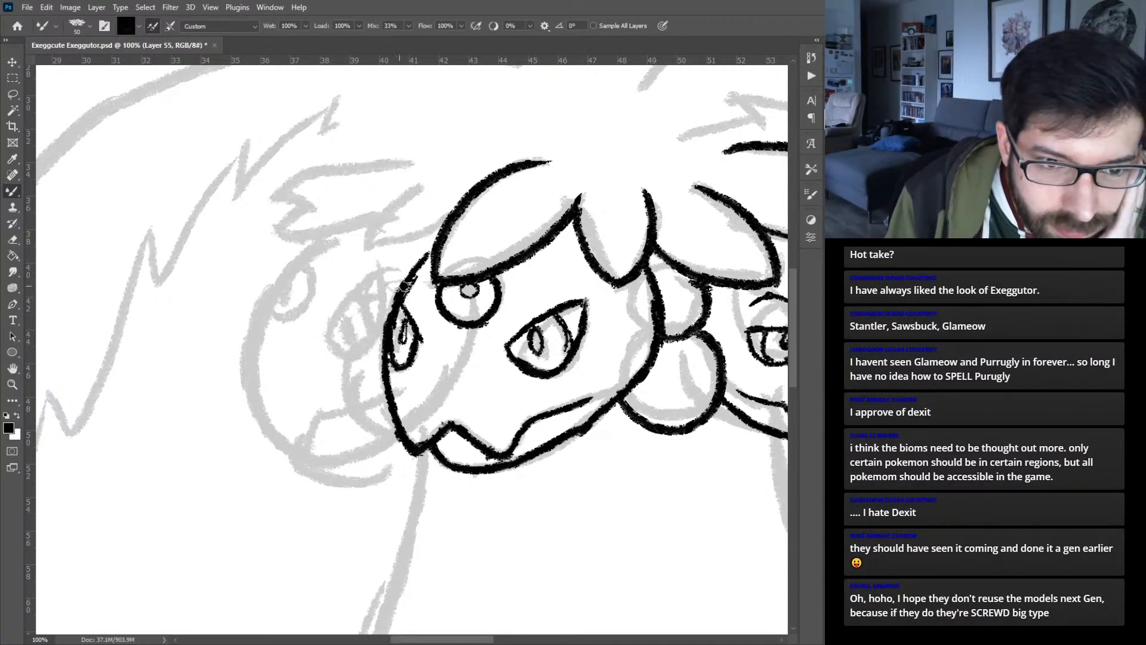
pyautogui.moveTo(631, 346); pyautogui.dragTo(426, 314)
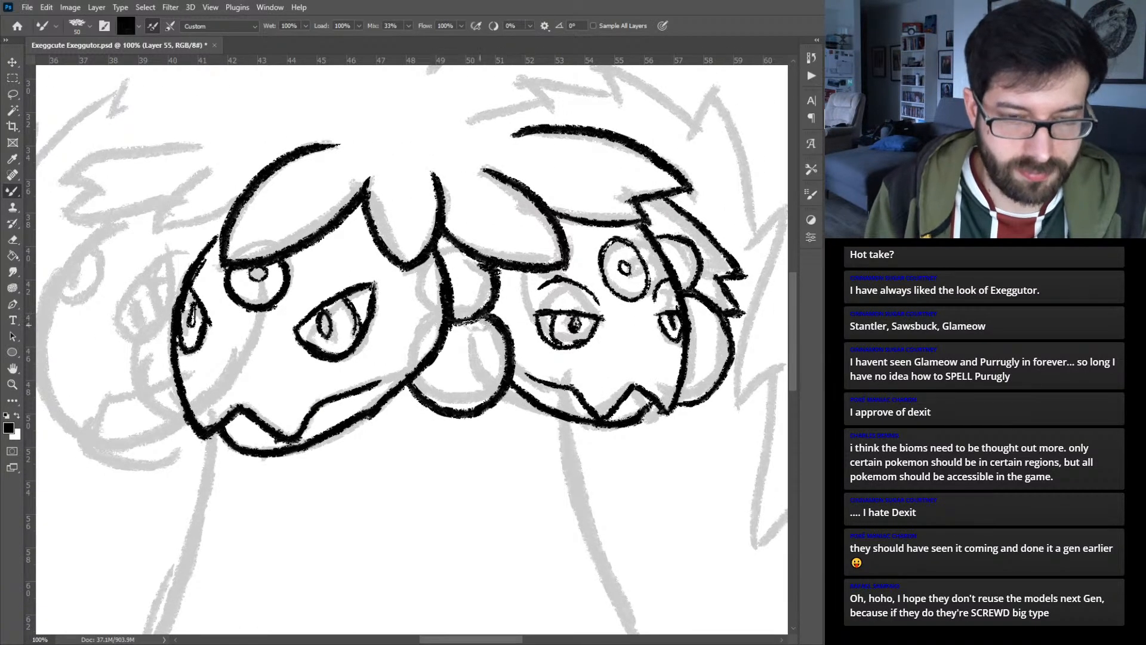
# - Turn on layer auto-select, pick the large left head's layer and erase its inner edge beside the two central round shapes
pyautogui.press('v')
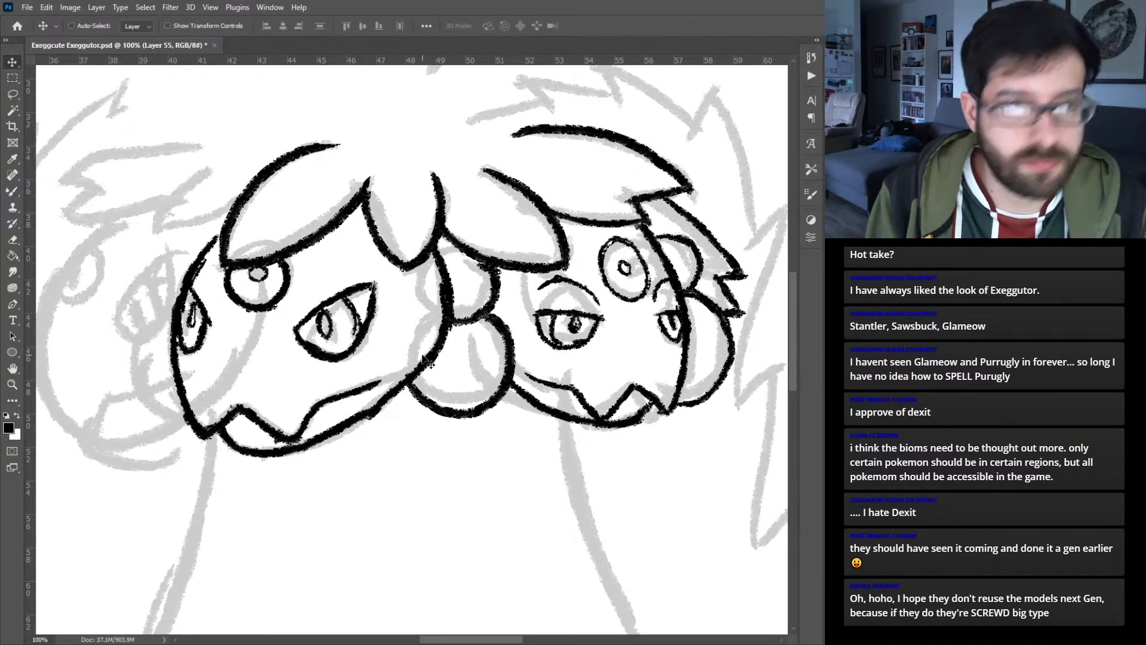
pyautogui.click(94, 26)
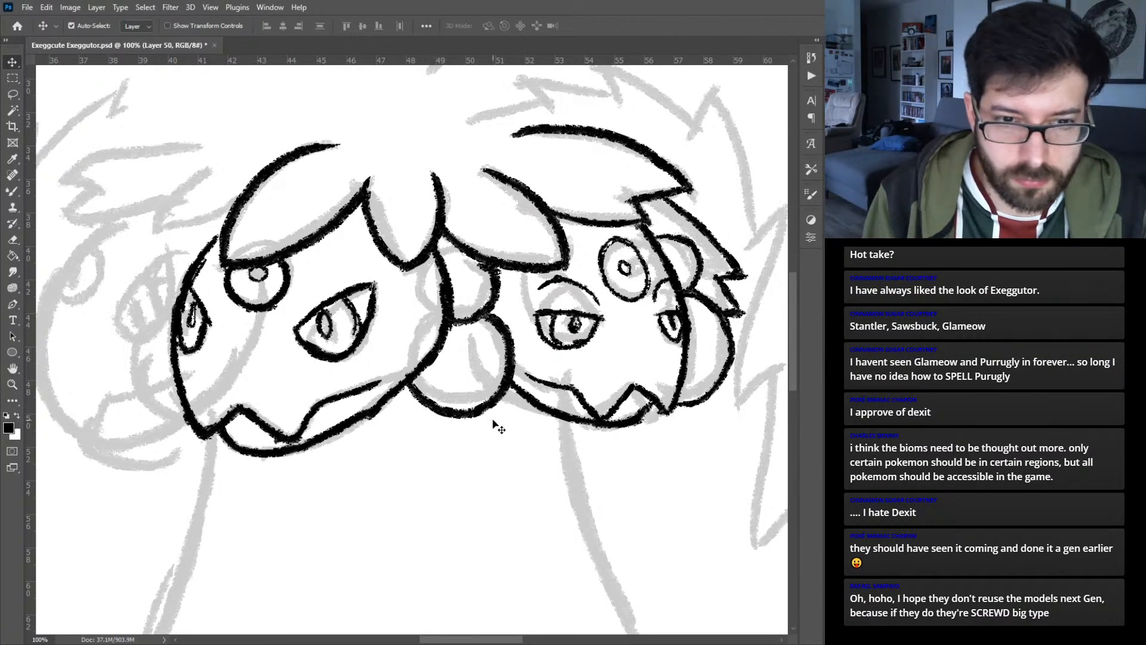
pyautogui.press('e')
pyautogui.moveTo(428, 361)
pyautogui.mouseDown()
pyautogui.moveTo(425, 370)
pyautogui.moveTo(447, 268)
pyautogui.mouseUp()
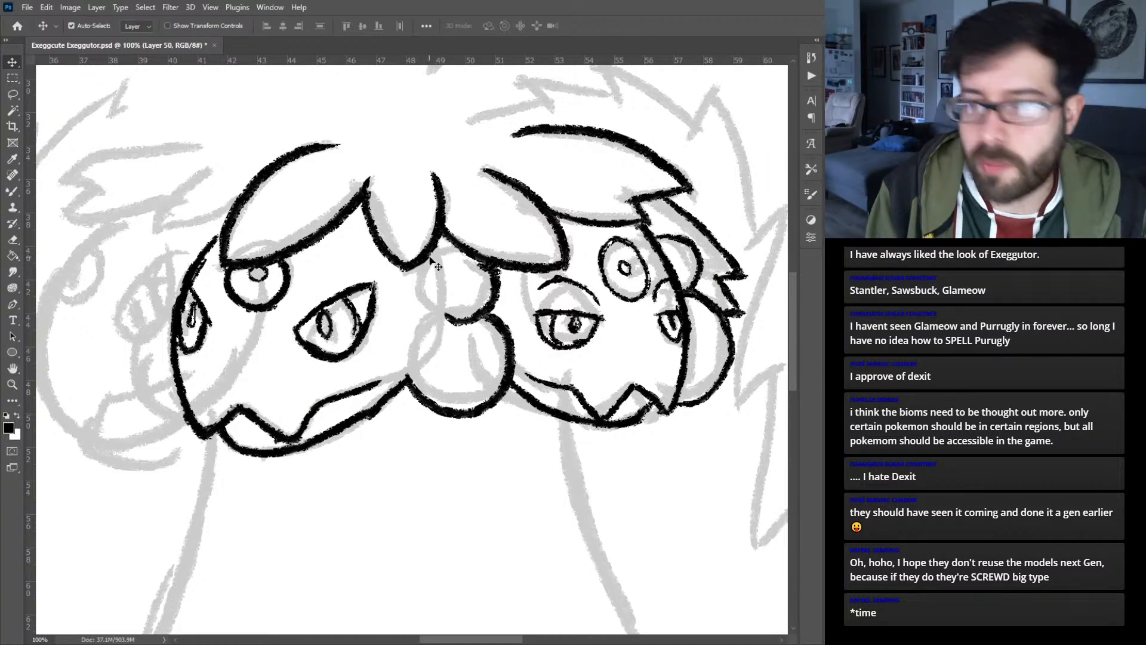
# - Ink the missing left outlines of the two round shapes between the heads so they overlap the large left head
pyautogui.press('b')
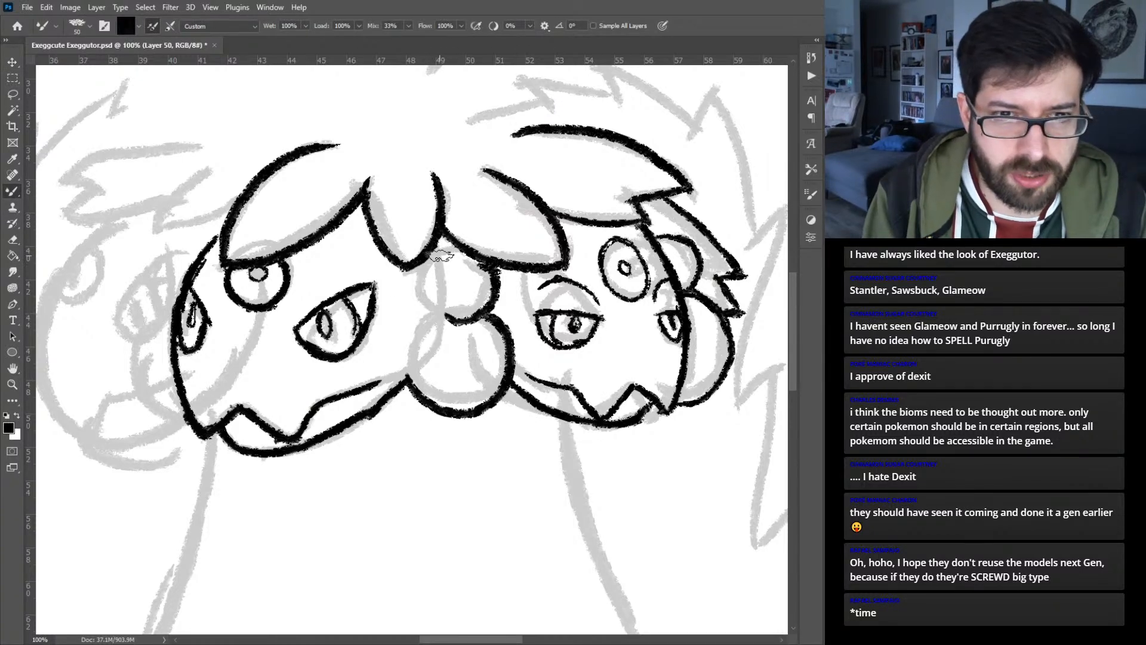
pyautogui.moveTo(440, 255)
pyautogui.mouseDown()
pyautogui.moveTo(418, 273)
pyautogui.moveTo(423, 306)
pyautogui.moveTo(477, 320)
pyautogui.mouseUp()
pyautogui.moveTo(408, 380)
pyautogui.mouseDown()
pyautogui.moveTo(424, 316)
pyautogui.moveTo(412, 338)
pyautogui.moveTo(422, 400)
pyautogui.mouseUp()
pyautogui.moveTo(409, 355)
pyautogui.mouseDown()
pyautogui.moveTo(427, 319)
pyautogui.moveTo(420, 390)
pyautogui.mouseUp()
pyautogui.moveTo(388, 336)
pyautogui.mouseDown()
pyautogui.moveTo(470, 365)
pyautogui.moveTo(587, 370)
pyautogui.mouseUp()
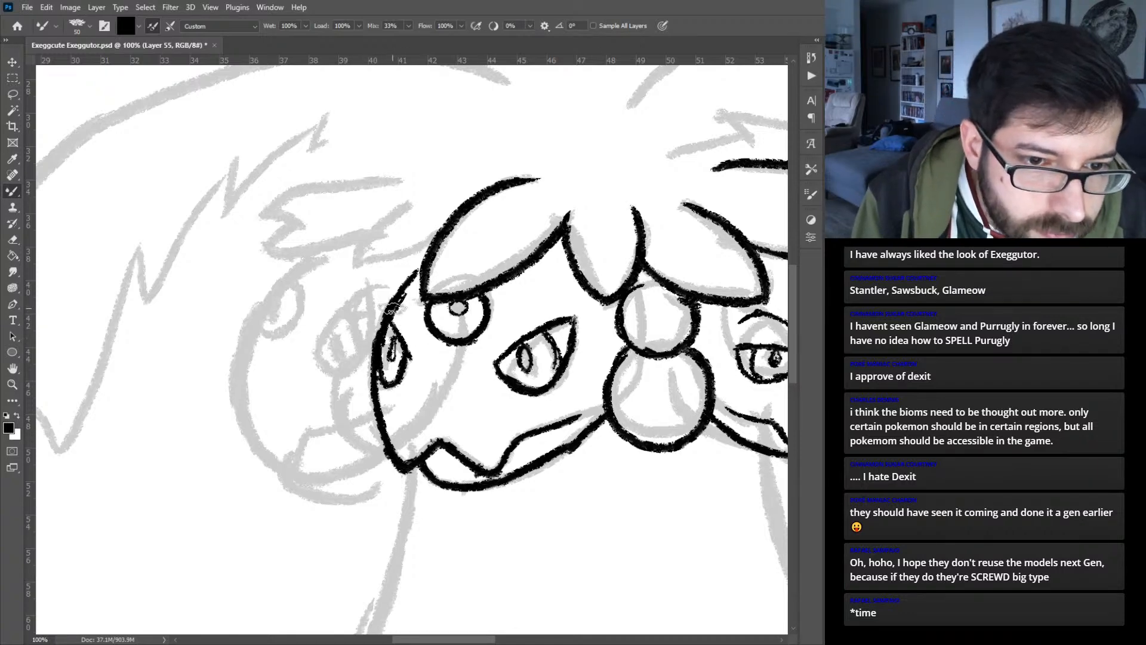
pyautogui.moveTo(388, 308)
pyautogui.mouseDown()
pyautogui.moveTo(362, 331)
pyautogui.moveTo(373, 362)
pyautogui.moveTo(364, 342)
pyautogui.moveTo(394, 301)
pyautogui.mouseUp()
pyautogui.moveTo(361, 365)
pyautogui.mouseDown()
pyautogui.moveTo(343, 375)
pyautogui.moveTo(367, 455)
pyautogui.moveTo(393, 459)
pyautogui.mouseUp()
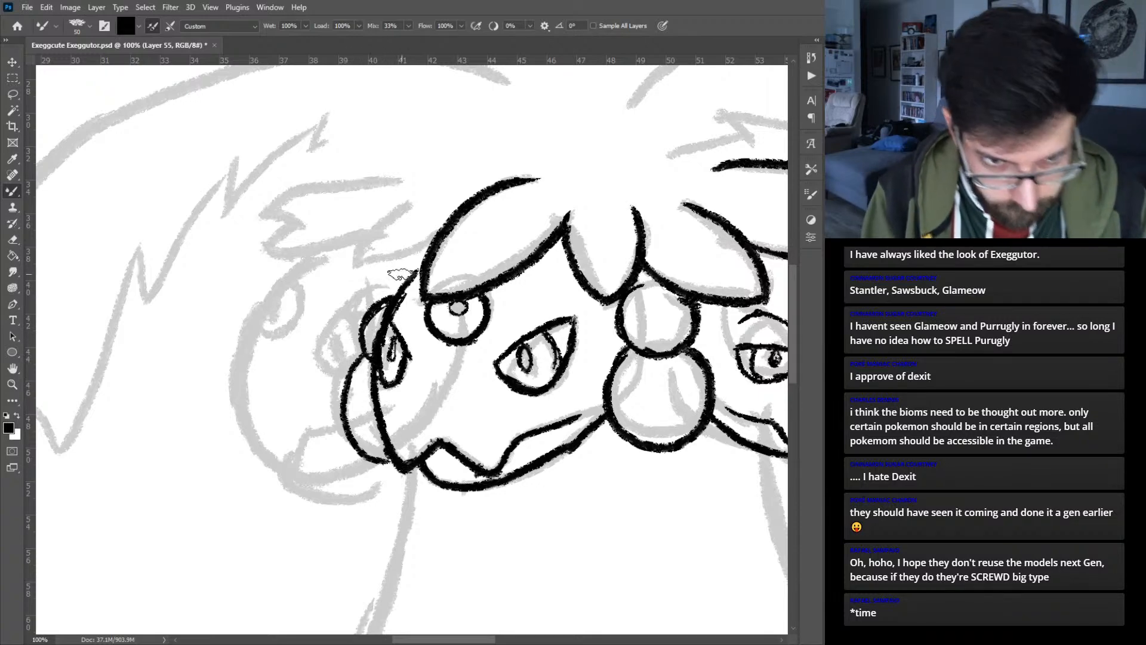
pyautogui.hotkey('ctrl', 'z')
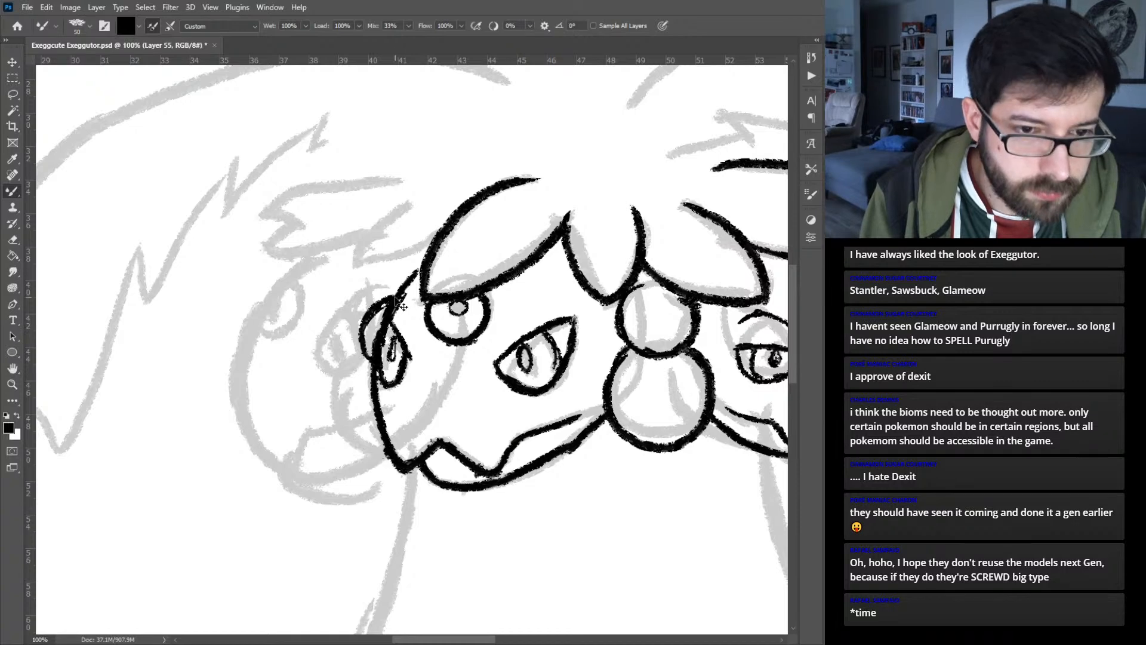
pyautogui.hotkey('ctrl', 'z')
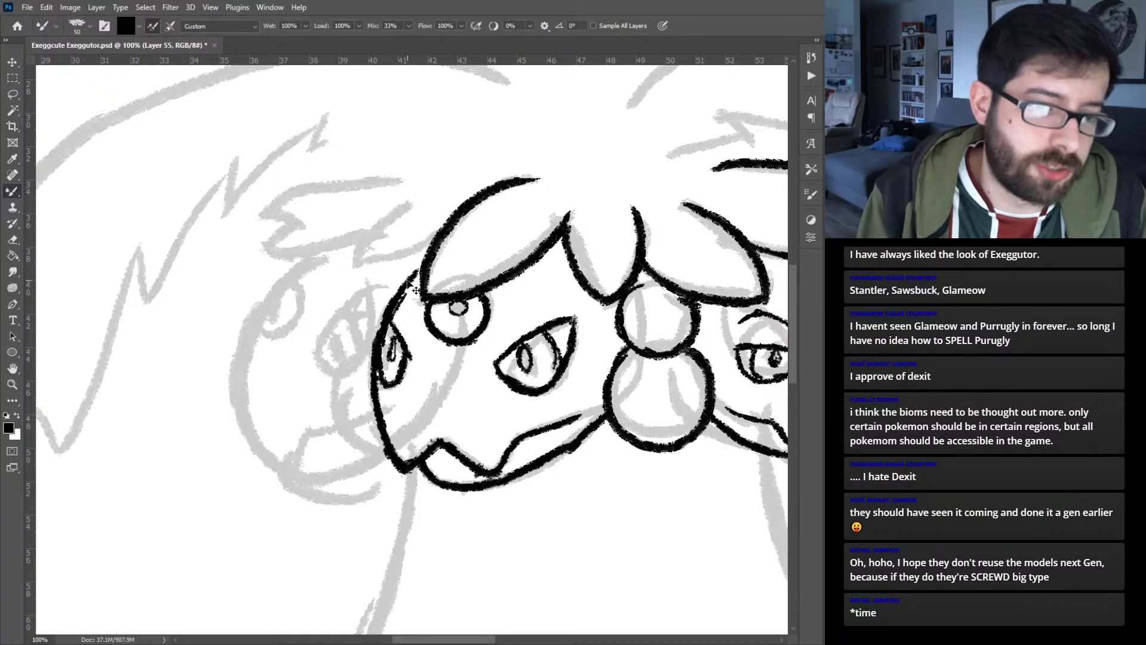
pyautogui.hotkey('ctrl', 'z')
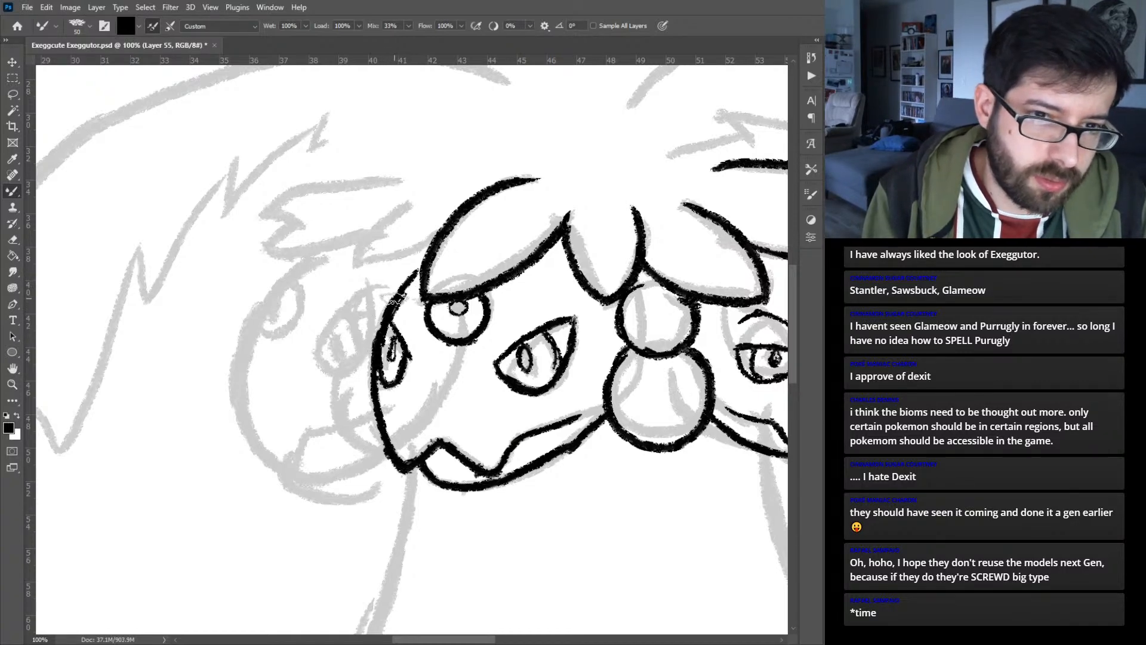
# - Ink the small upper and larger lower rounded shapes protruding behind the large left head's outer edge
pyautogui.moveTo(378, 347)
pyautogui.mouseDown()
pyautogui.moveTo(360, 308)
pyautogui.moveTo(395, 297)
pyautogui.moveTo(365, 304)
pyautogui.moveTo(359, 369)
pyautogui.moveTo(357, 351)
pyautogui.moveTo(376, 345)
pyautogui.moveTo(343, 375)
pyautogui.moveTo(370, 435)
pyautogui.mouseUp()
pyautogui.hotkey('ctrl', 'z')
pyautogui.moveTo(360, 349)
pyautogui.mouseDown()
pyautogui.moveTo(340, 409)
pyautogui.moveTo(385, 453)
pyautogui.mouseUp()
# - Add a new layer and ink the far-left head's curved outer edge, jagged mouth line and lower jaw
pyautogui.hotkey('ctrl', 'alt', 'shift', 'n')
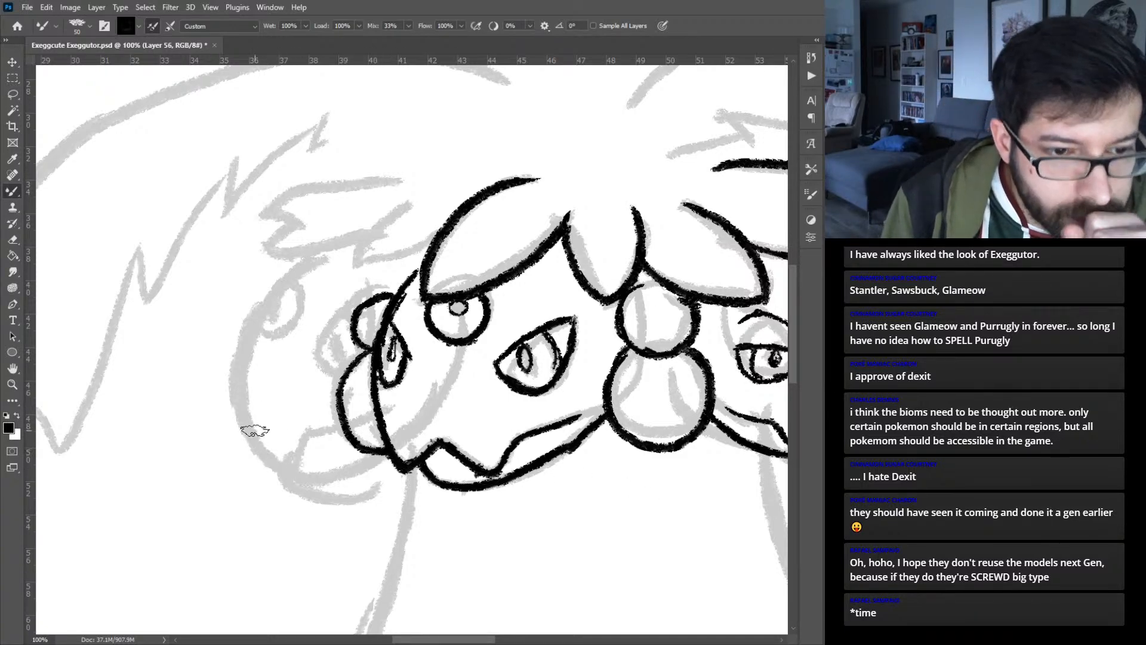
pyautogui.moveTo(246, 442)
pyautogui.mouseDown()
pyautogui.moveTo(289, 469)
pyautogui.moveTo(280, 466)
pyautogui.moveTo(302, 437)
pyautogui.moveTo(340, 425)
pyautogui.mouseUp()
pyautogui.moveTo(248, 444)
pyautogui.mouseDown()
pyautogui.moveTo(237, 351)
pyautogui.moveTo(315, 254)
pyautogui.mouseUp()
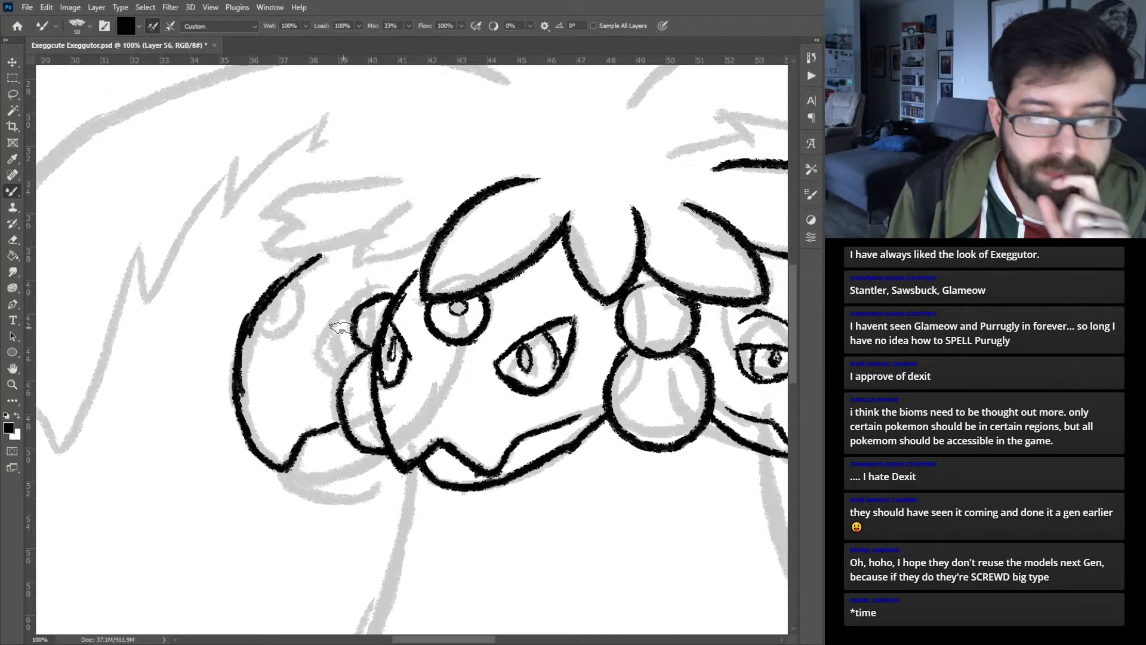
pyautogui.moveTo(284, 469)
pyautogui.mouseDown()
pyautogui.moveTo(337, 475)
pyautogui.moveTo(362, 453)
pyautogui.mouseUp()
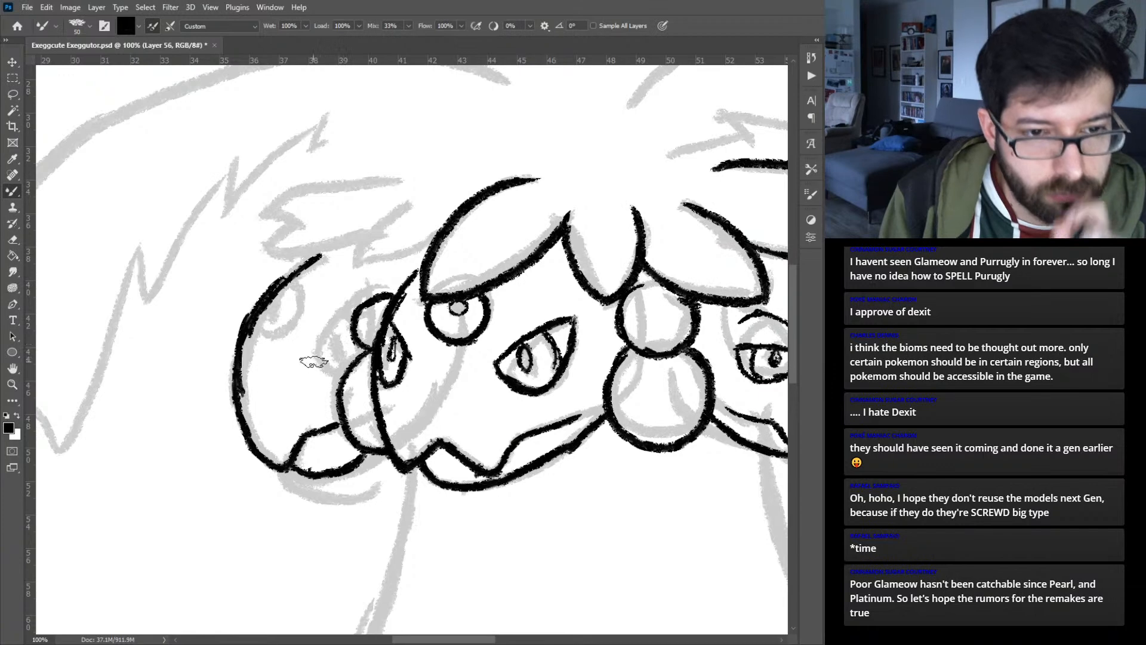
# - Ink the far-left head's inner eye beside the small rounded shape, with a lid line and a small open oval pupil
pyautogui.moveTo(309, 369); pyautogui.dragTo(337, 318)
pyautogui.moveTo(310, 368)
pyautogui.mouseDown()
pyautogui.moveTo(342, 377)
pyautogui.moveTo(357, 357)
pyautogui.mouseUp()
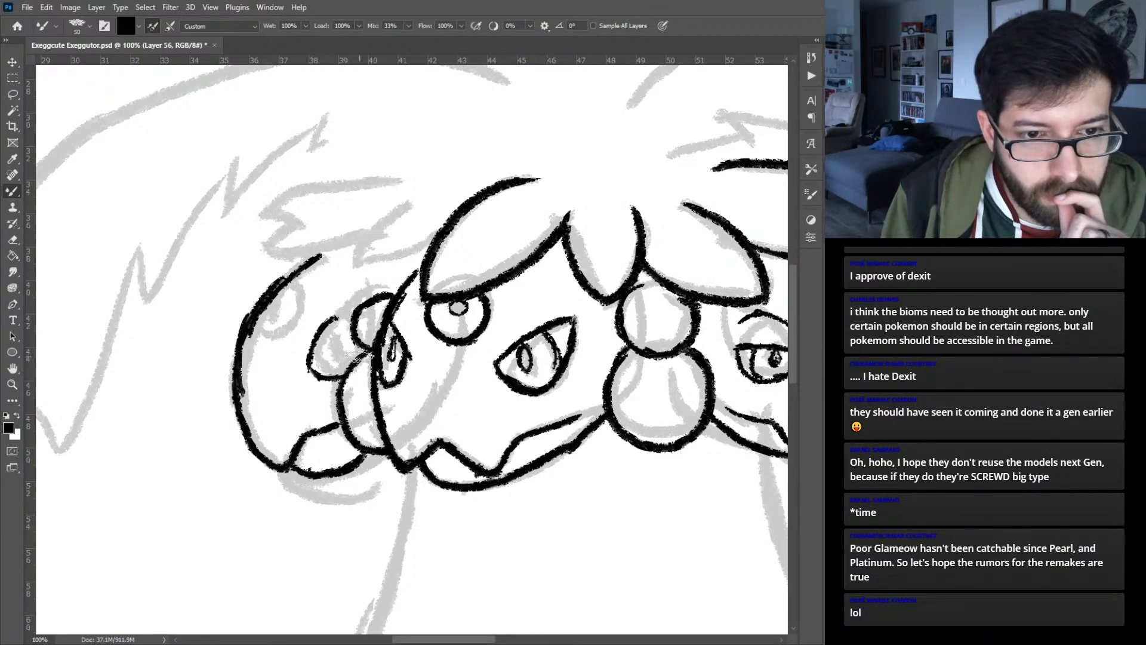
pyautogui.moveTo(328, 320)
pyautogui.mouseDown()
pyautogui.moveTo(354, 331)
pyautogui.moveTo(353, 358)
pyautogui.moveTo(324, 358)
pyautogui.moveTo(337, 356)
pyautogui.mouseUp()
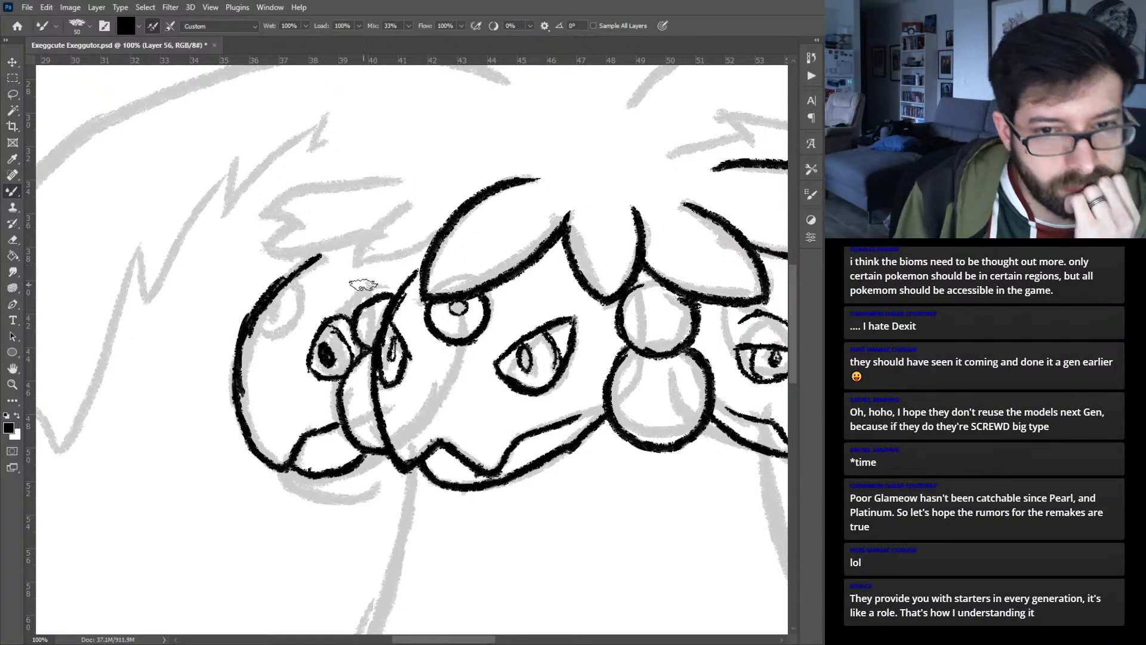
pyautogui.hotkey('ctrl', 'z')
pyautogui.hotkey('ctrl', 'z')
pyautogui.moveTo(320, 353); pyautogui.dragTo(334, 358)
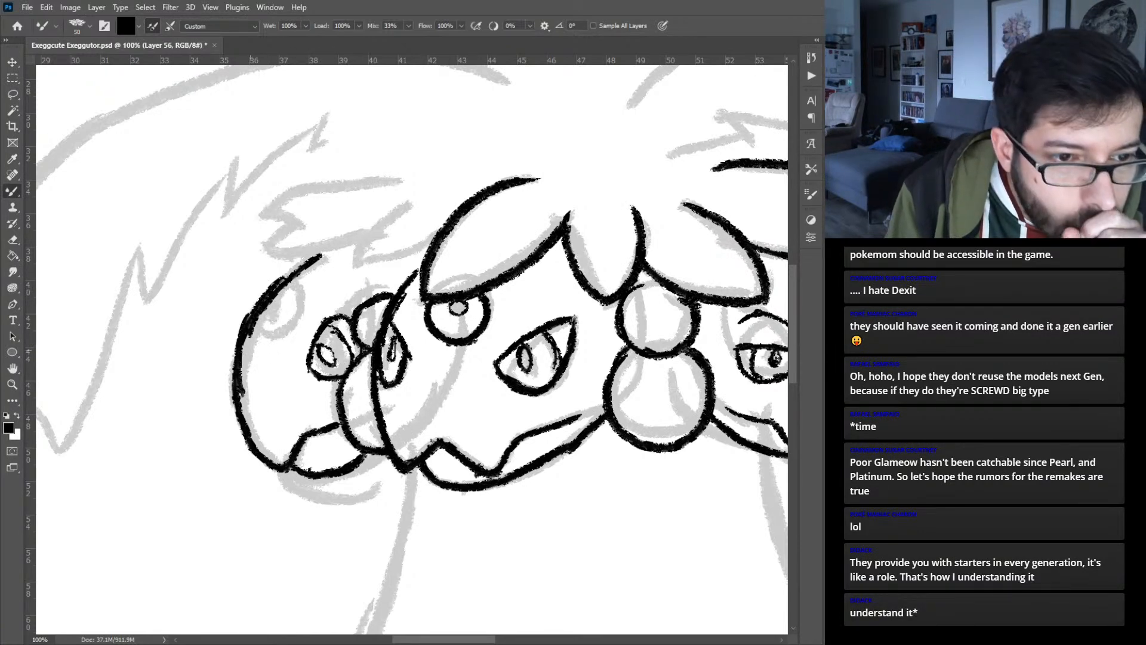
# - Ink the far-left head's oval outer eye against its face edge, with a small round pupil
pyautogui.moveTo(245, 351)
pyautogui.mouseDown()
pyautogui.moveTo(270, 362)
pyautogui.moveTo(242, 356)
pyautogui.moveTo(263, 373)
pyautogui.moveTo(296, 327)
pyautogui.moveTo(246, 342)
pyautogui.moveTo(289, 340)
pyautogui.moveTo(286, 290)
pyautogui.moveTo(275, 293)
pyautogui.moveTo(299, 305)
pyautogui.moveTo(258, 358)
pyautogui.moveTo(245, 339)
pyautogui.moveTo(293, 343)
pyautogui.mouseUp()
pyautogui.hotkey('ctrl', 'z')
pyautogui.hotkey('ctrl', 'z')
pyautogui.hotkey('ctrl', 'z')
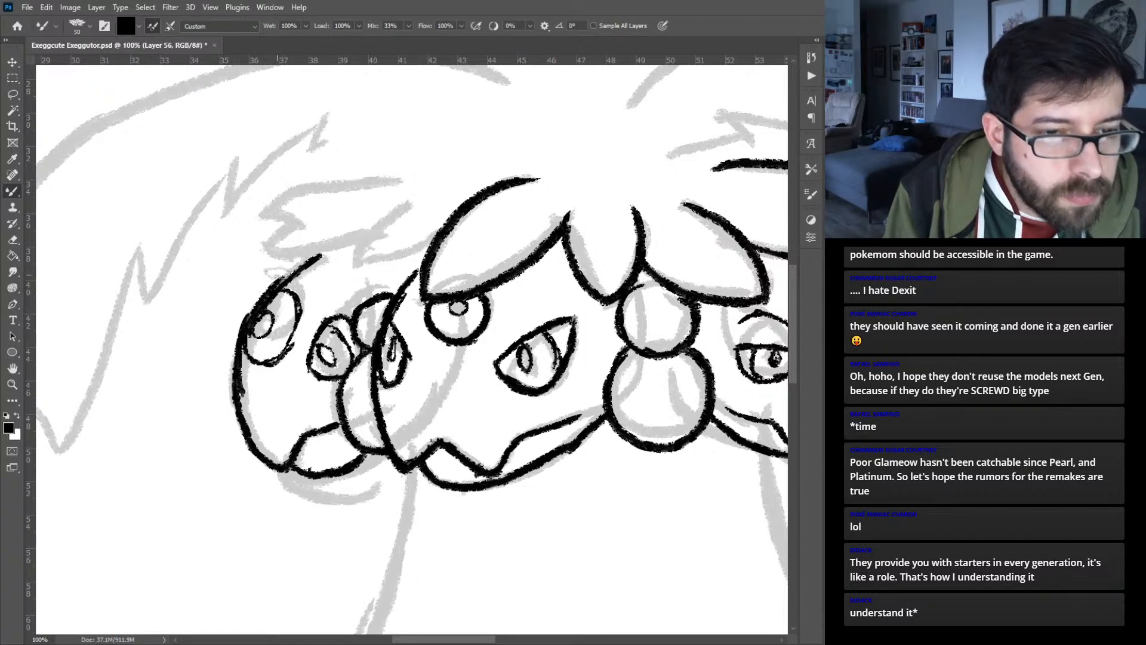
pyautogui.moveTo(268, 314); pyautogui.dragTo(262, 316)
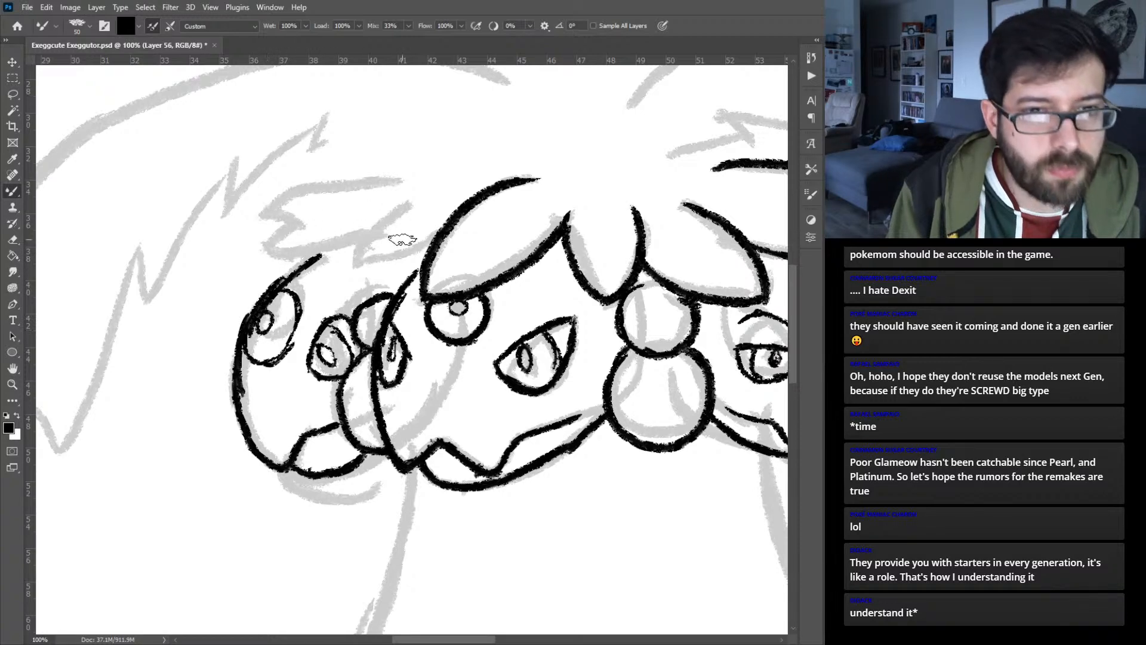
# - Switch to the existing head-leaf layer and ink the overlapping pointed leaves above and beside the far-left head
pyautogui.press('v')
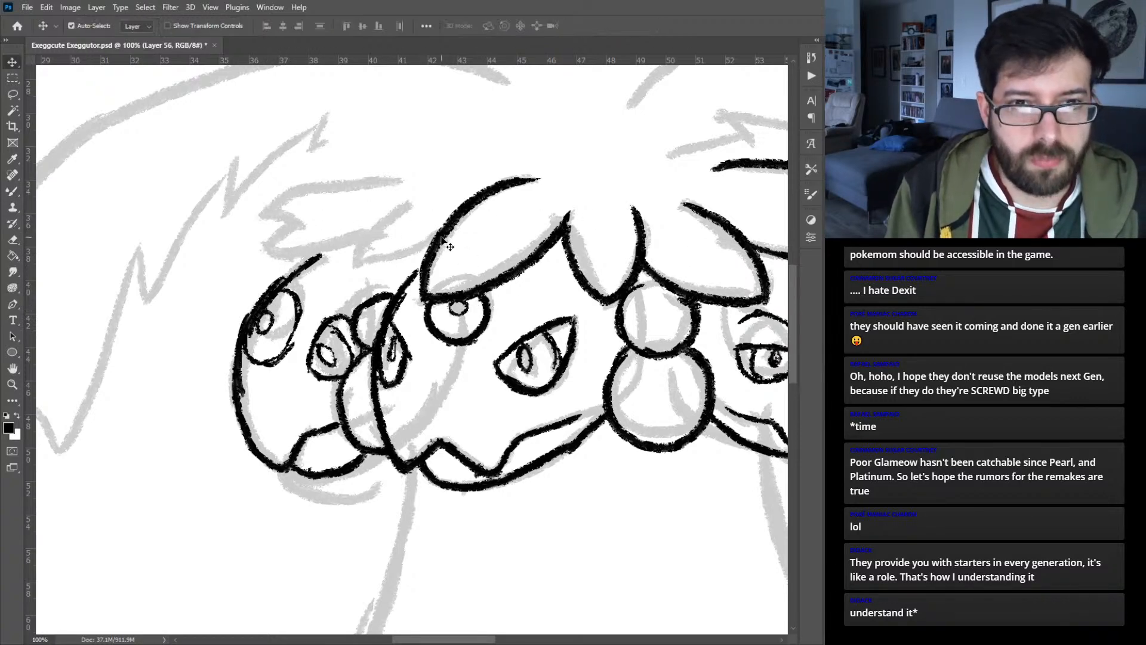
pyautogui.press('b')
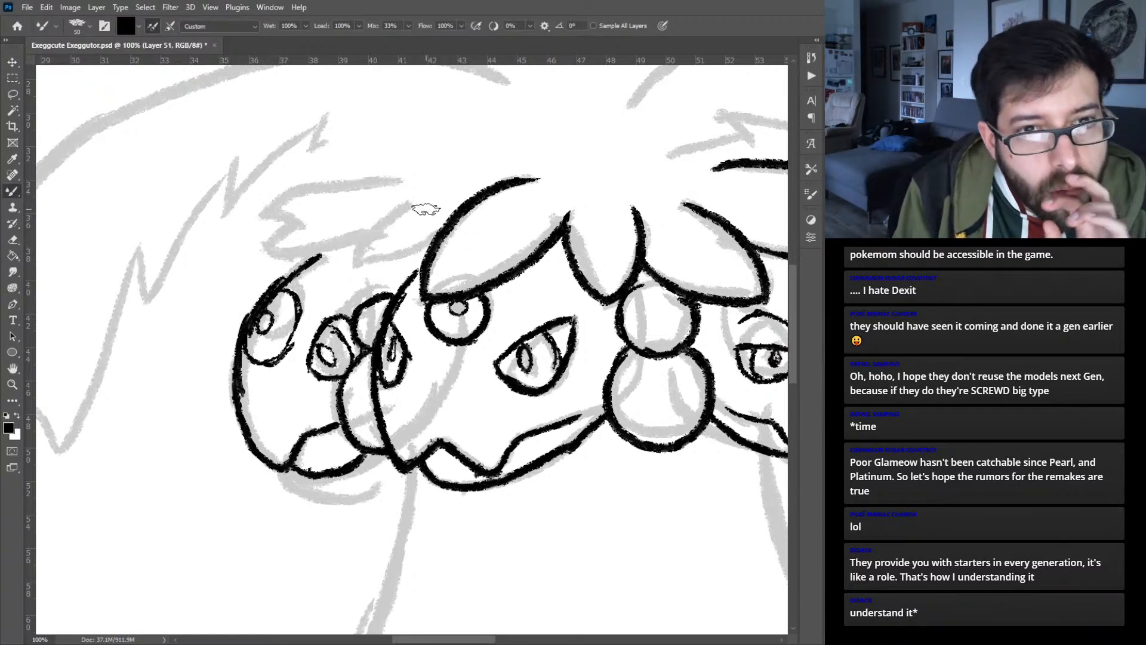
pyautogui.moveTo(432, 199)
pyautogui.mouseDown()
pyautogui.moveTo(371, 233)
pyautogui.moveTo(347, 267)
pyautogui.moveTo(425, 258)
pyautogui.mouseUp()
pyautogui.moveTo(352, 243)
pyautogui.mouseDown()
pyautogui.moveTo(262, 246)
pyautogui.moveTo(293, 245)
pyautogui.moveTo(263, 247)
pyautogui.moveTo(294, 229)
pyautogui.moveTo(251, 238)
pyautogui.mouseUp()
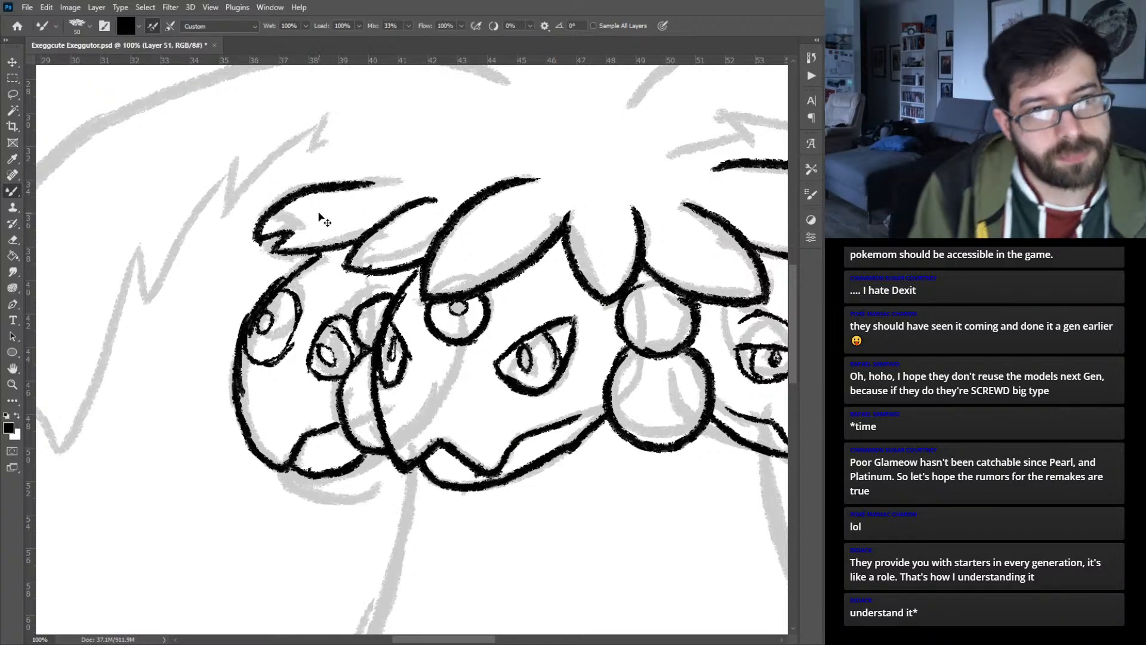
pyautogui.moveTo(248, 234)
pyautogui.mouseDown()
pyautogui.moveTo(382, 178)
pyautogui.moveTo(412, 183)
pyautogui.mouseUp()
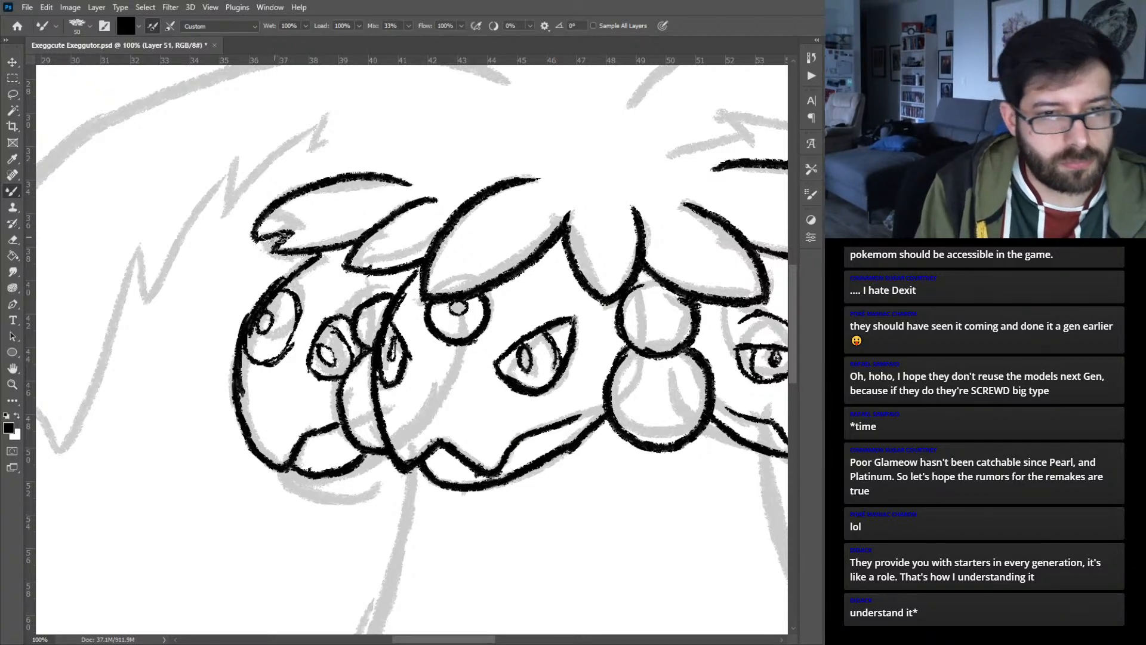
pyautogui.moveTo(286, 258); pyautogui.dragTo(232, 312)
pyautogui.moveTo(325, 206); pyautogui.dragTo(246, 288)
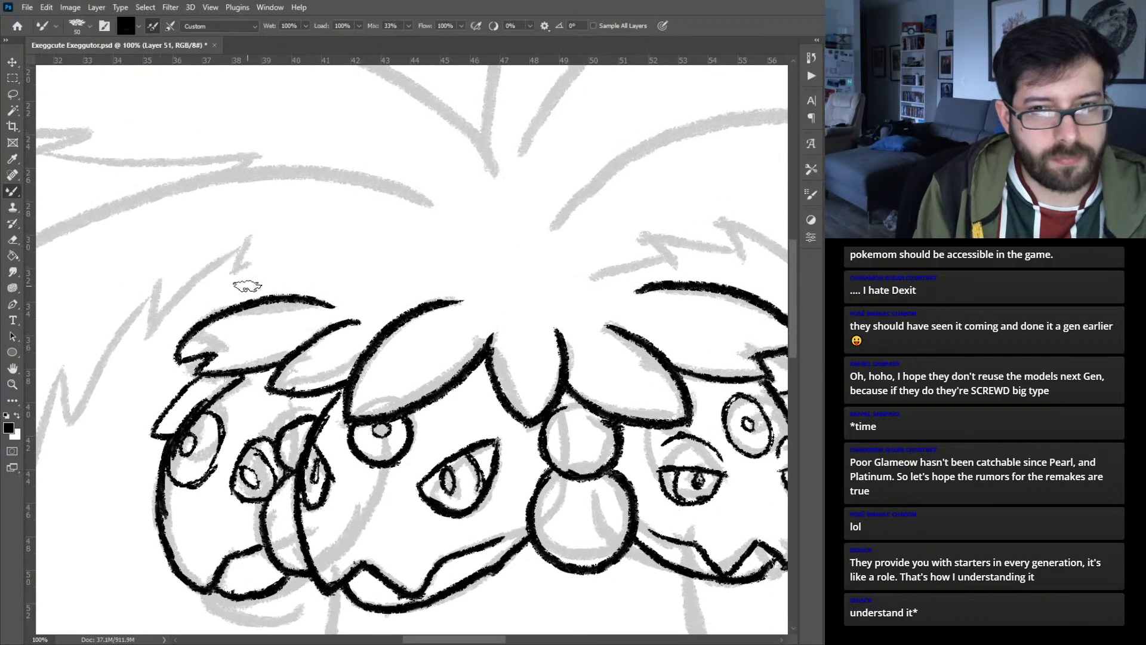
# - Review the inked heads and leaves against the full sketch and the coloured reference
pyautogui.scroll(-4, 248, 290)
pyautogui.scroll(1, 248, 290)
pyautogui.scroll(2, 248, 290)
pyautogui.moveTo(536, 321); pyautogui.dragTo(456, 338)
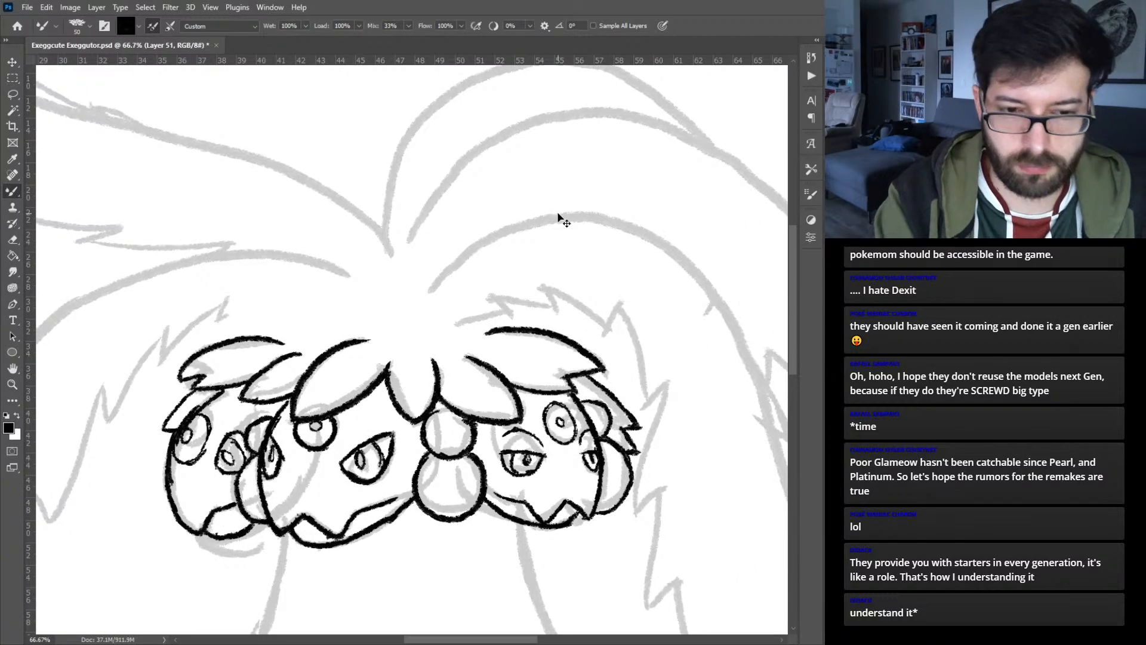
pyautogui.hotkey('ctrl', '0')
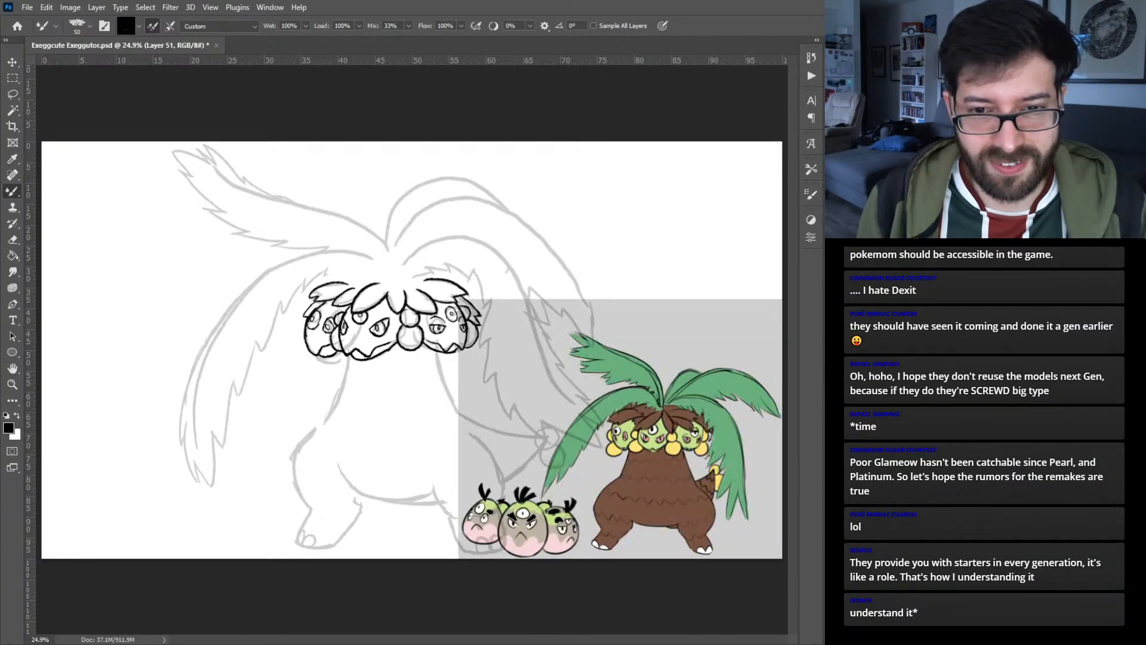
pyautogui.hotkey('ctrl', '+')
pyautogui.hotkey('ctrl', '+')
pyautogui.hotkey('ctrl', '+')
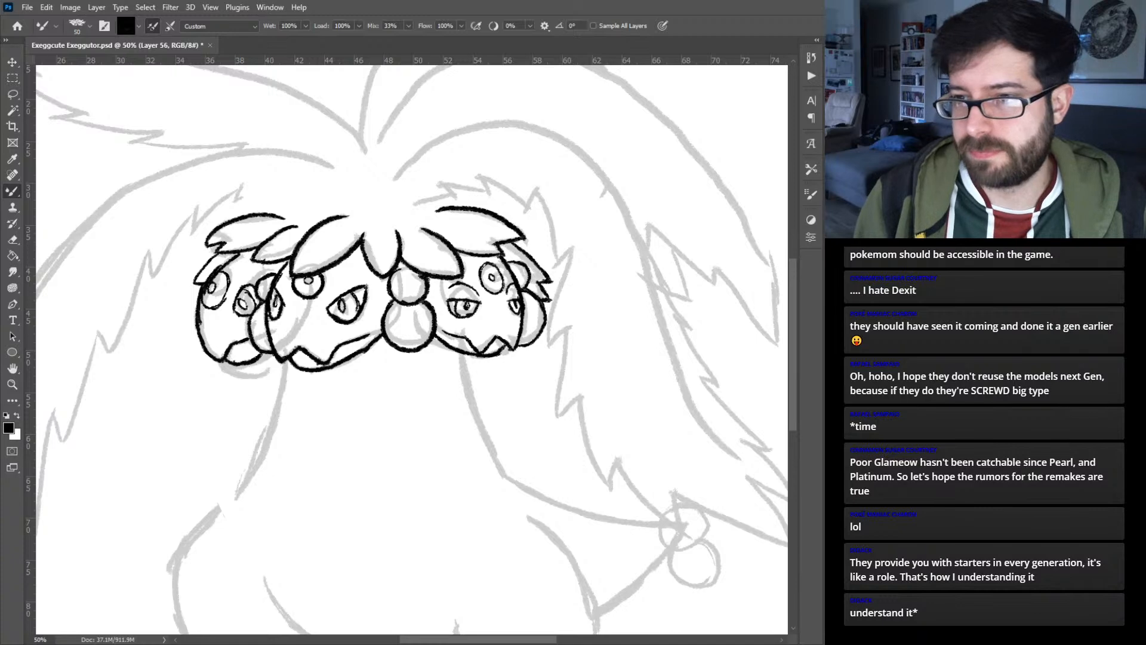
# - Add a new layer and ink the left drooping palm leaf's jagged inner edge up to the crown
pyautogui.hotkey('ctrl', '+')
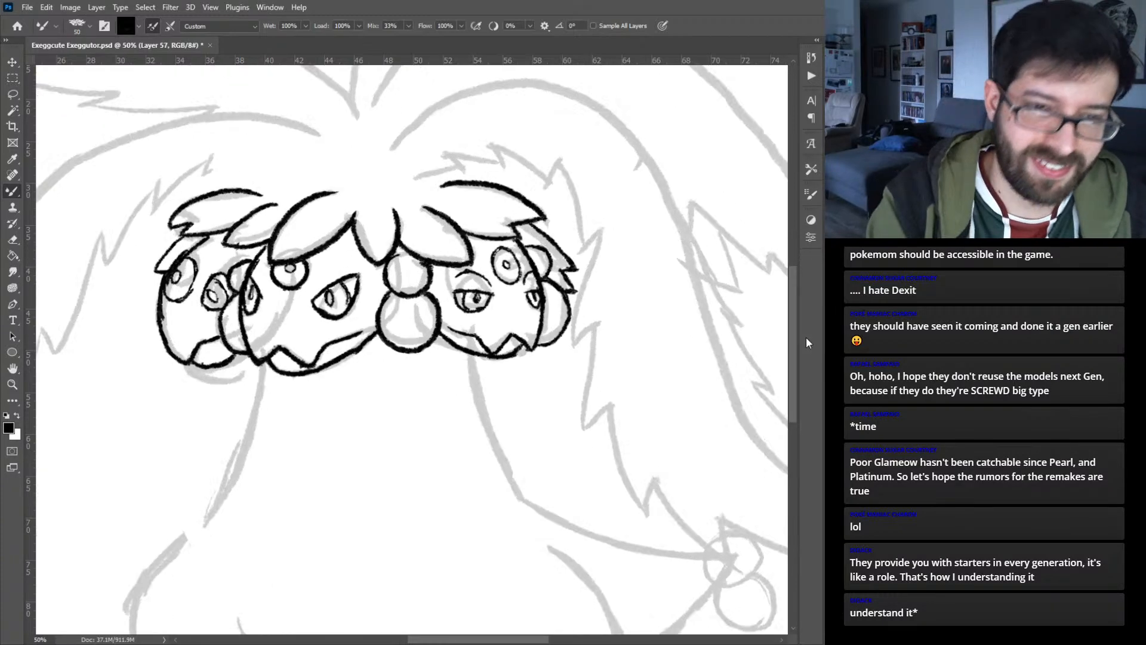
pyautogui.moveTo(335, 132); pyautogui.dragTo(565, 272)
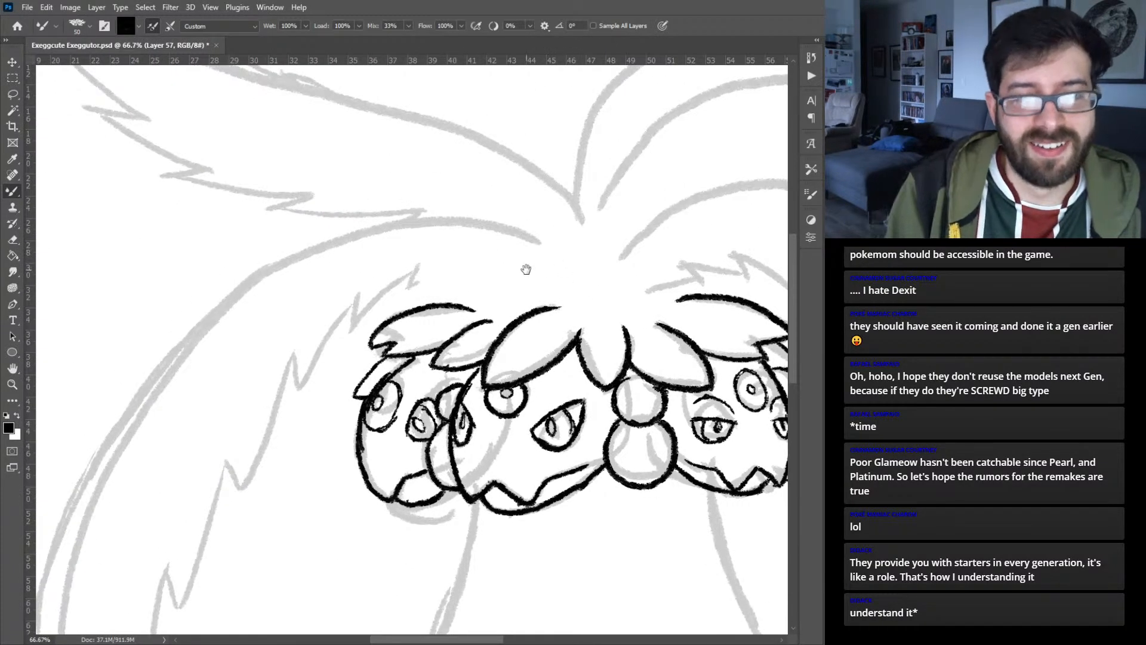
pyautogui.moveTo(210, 467); pyautogui.dragTo(385, 266)
pyautogui.moveTo(321, 461)
pyautogui.mouseDown()
pyautogui.moveTo(370, 307)
pyautogui.moveTo(377, 418)
pyautogui.mouseUp()
pyautogui.moveTo(332, 344)
pyautogui.mouseDown()
pyautogui.moveTo(394, 339)
pyautogui.moveTo(379, 269)
pyautogui.moveTo(402, 303)
pyautogui.moveTo(428, 202)
pyautogui.mouseUp()
pyautogui.moveTo(419, 258); pyautogui.dragTo(429, 152)
pyautogui.moveTo(428, 217)
pyautogui.mouseDown()
pyautogui.moveTo(430, 130)
pyautogui.moveTo(408, 321)
pyautogui.mouseUp()
pyautogui.moveTo(370, 373)
pyautogui.mouseDown()
pyautogui.moveTo(406, 327)
pyautogui.moveTo(427, 219)
pyautogui.moveTo(436, 249)
pyautogui.moveTo(471, 190)
pyautogui.moveTo(478, 144)
pyautogui.mouseUp()
pyautogui.moveTo(463, 198)
pyautogui.mouseDown()
pyautogui.moveTo(484, 122)
pyautogui.moveTo(406, 325)
pyautogui.moveTo(468, 251)
pyautogui.moveTo(466, 282)
pyautogui.moveTo(540, 218)
pyautogui.moveTo(593, 208)
pyautogui.moveTo(678, 238)
pyautogui.mouseUp()
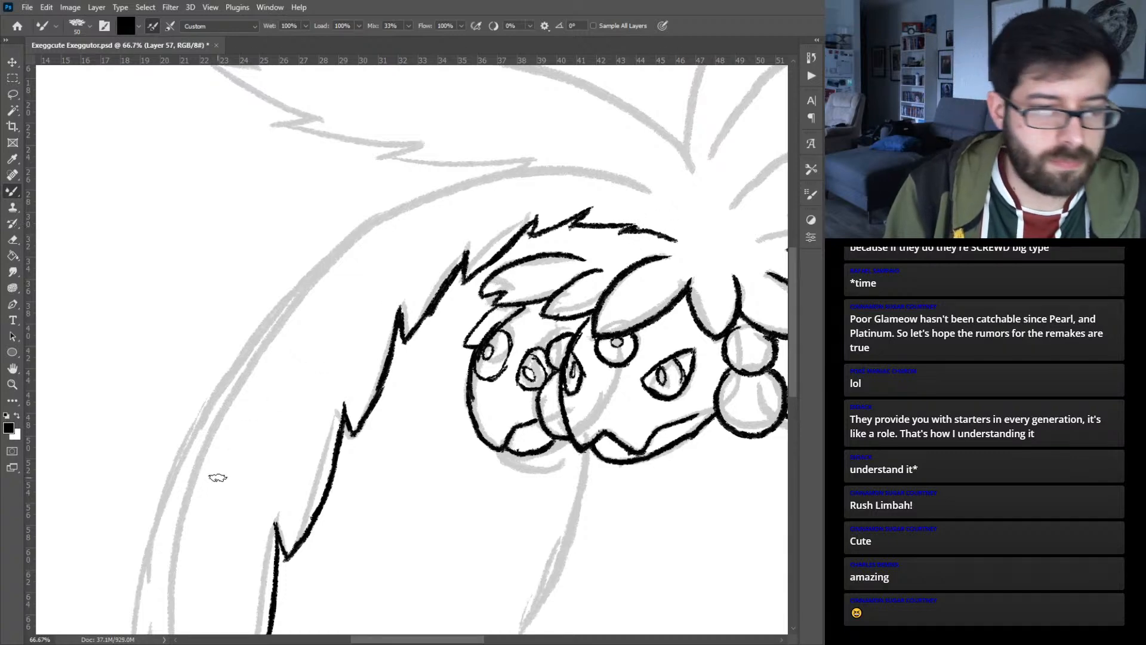
# - Ink the left palm leaf's split pointed tips and its lower outer edge
pyautogui.moveTo(217, 460); pyautogui.dragTo(313, 173)
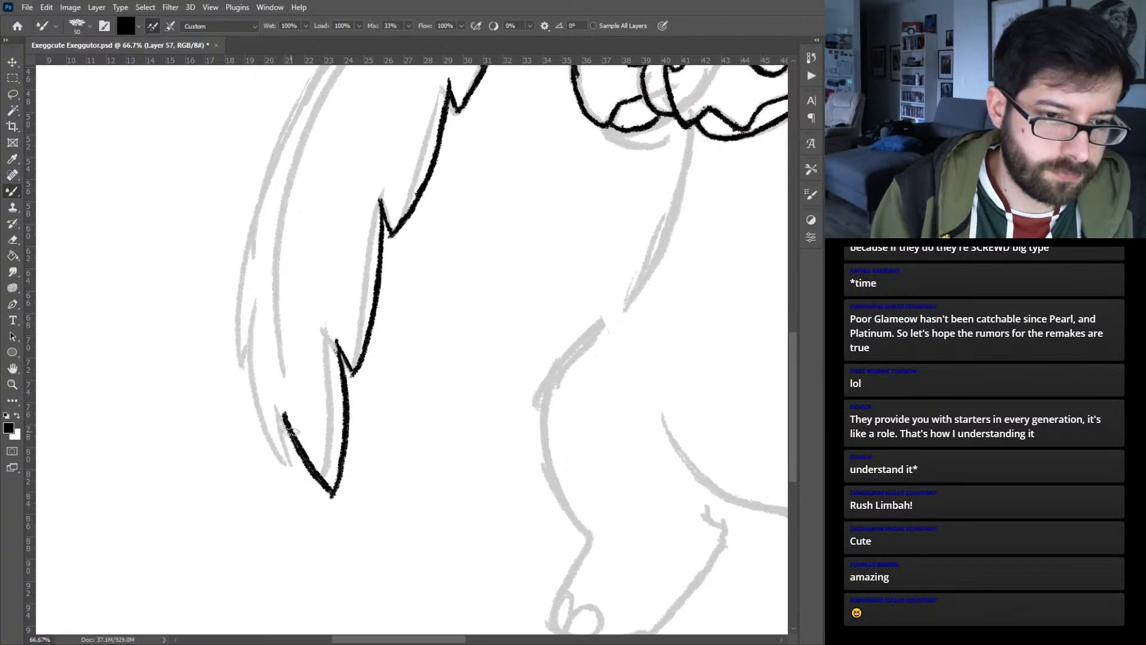
pyautogui.moveTo(287, 422)
pyautogui.mouseDown()
pyautogui.moveTo(304, 487)
pyautogui.moveTo(258, 380)
pyautogui.mouseUp()
pyautogui.moveTo(296, 478)
pyautogui.mouseDown()
pyautogui.moveTo(256, 399)
pyautogui.moveTo(252, 334)
pyautogui.mouseUp()
pyautogui.moveTo(268, 419); pyautogui.dragTo(258, 306)
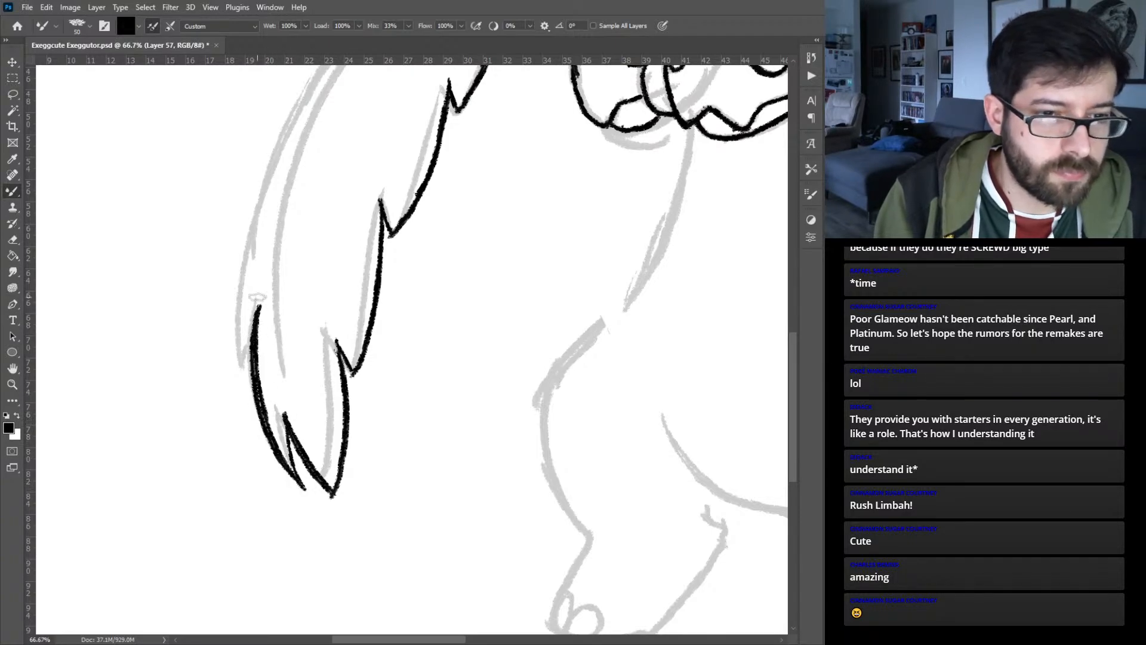
pyautogui.moveTo(247, 351); pyautogui.dragTo(243, 372)
pyautogui.moveTo(244, 376); pyautogui.dragTo(246, 239)
pyautogui.hotkey('ctrl', 'z')
pyautogui.moveTo(243, 374)
pyautogui.mouseDown()
pyautogui.moveTo(245, 236)
pyautogui.moveTo(274, 162)
pyautogui.moveTo(239, 253)
pyautogui.mouseUp()
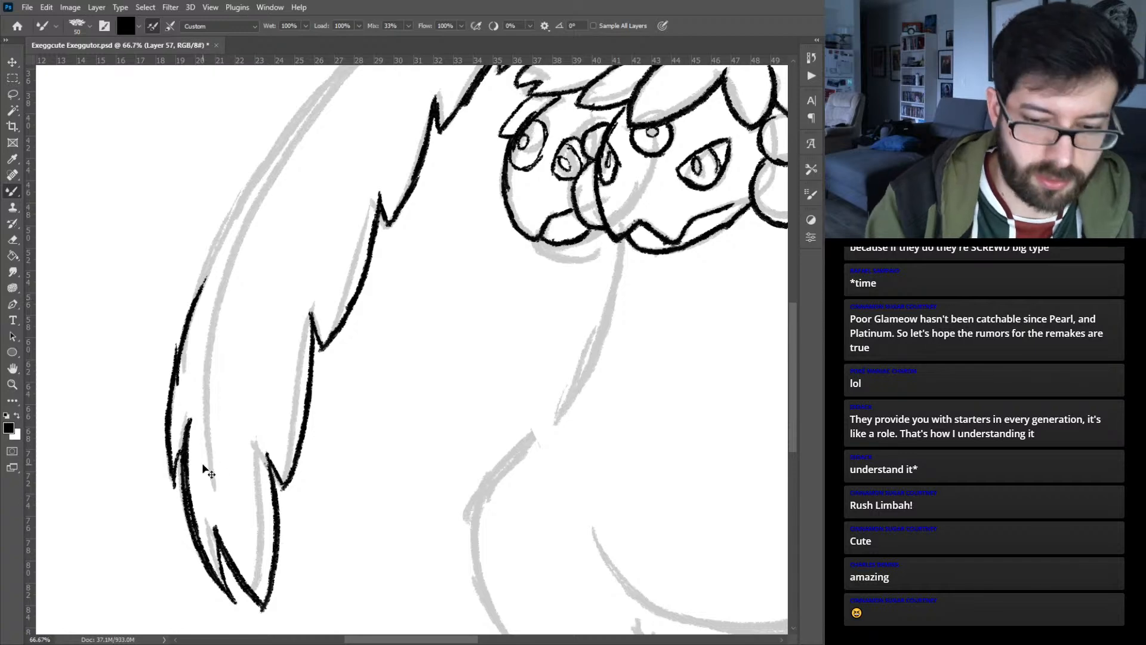
pyautogui.hotkey('ctrl', '-')
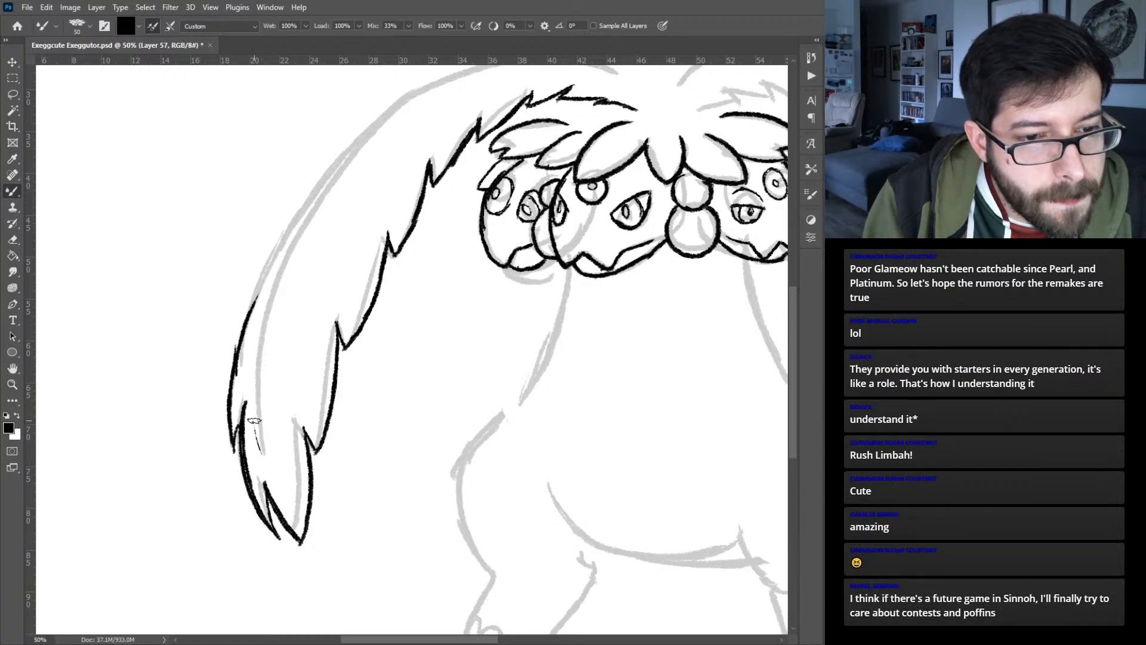
pyautogui.moveTo(257, 433); pyautogui.dragTo(290, 213)
pyautogui.hotkey('ctrl', 'z')
pyautogui.hotkey('ctrl', 'z')
# - Ink a long curved midrib line through the left palm leaf and extend its outer edge to meet it
pyautogui.hotkey('ctrl', 'z')
pyautogui.hotkey('ctrl', 'z')
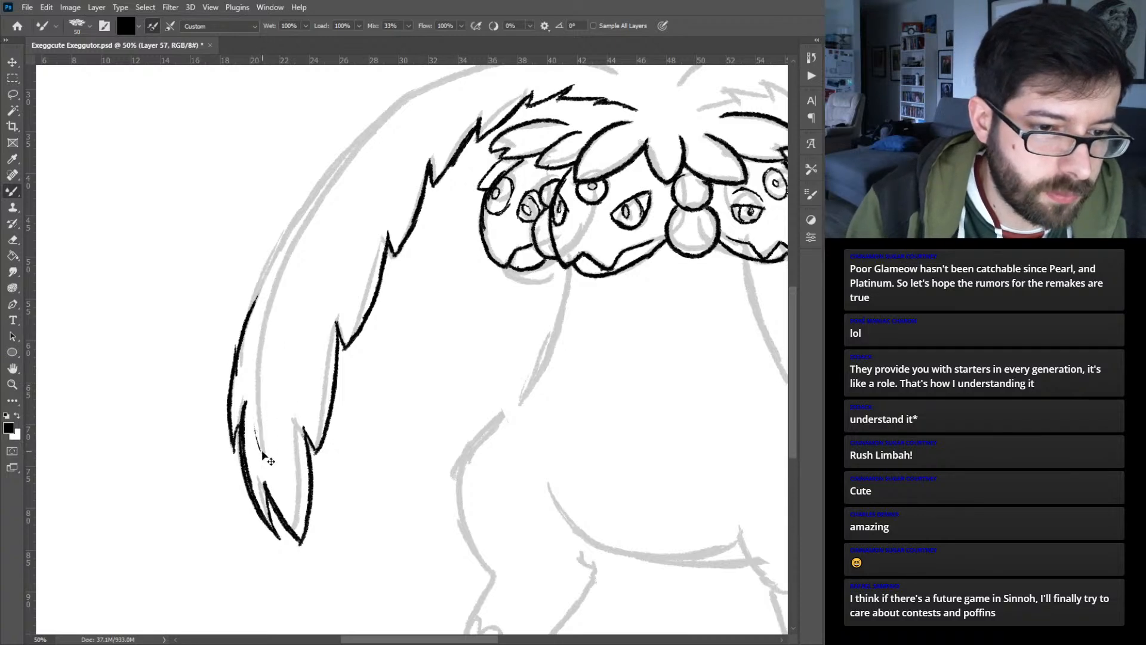
pyautogui.moveTo(263, 451)
pyautogui.mouseDown()
pyautogui.moveTo(261, 327)
pyautogui.moveTo(257, 452)
pyautogui.moveTo(253, 377)
pyautogui.moveTo(267, 290)
pyautogui.moveTo(345, 163)
pyautogui.mouseUp()
pyautogui.hotkey('ctrl', 'z')
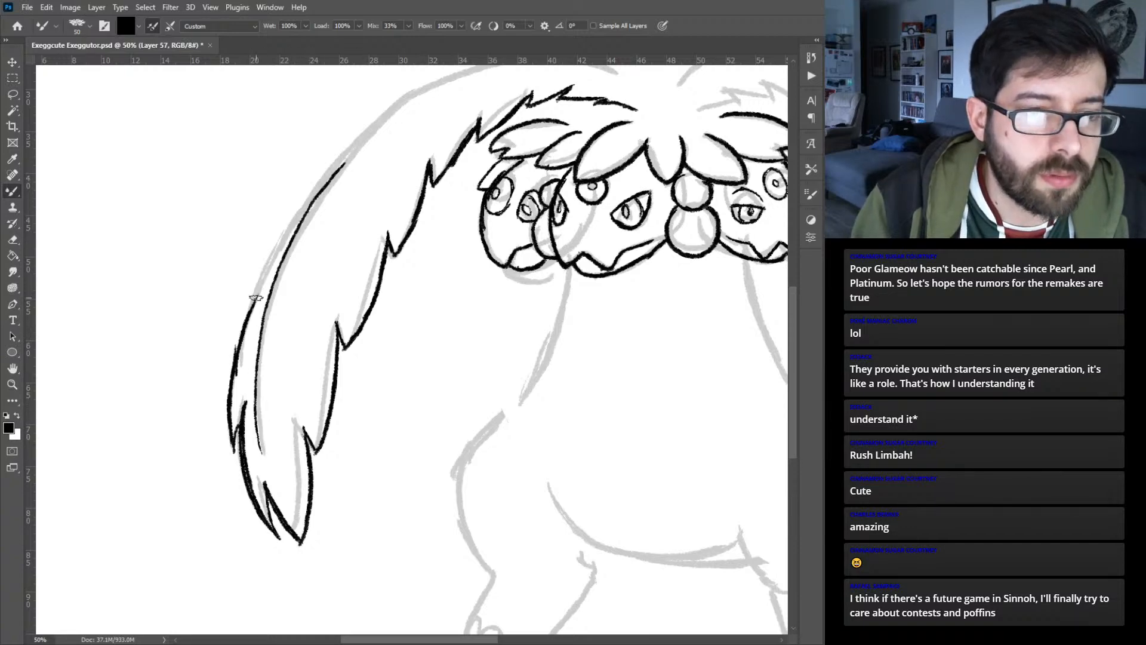
pyautogui.moveTo(257, 298); pyautogui.dragTo(313, 198)
# - Ink the left palm leaf's arched upper edge to the crown and add the second midrib line parallel to it
pyautogui.moveTo(388, 154); pyautogui.dragTo(370, 232)
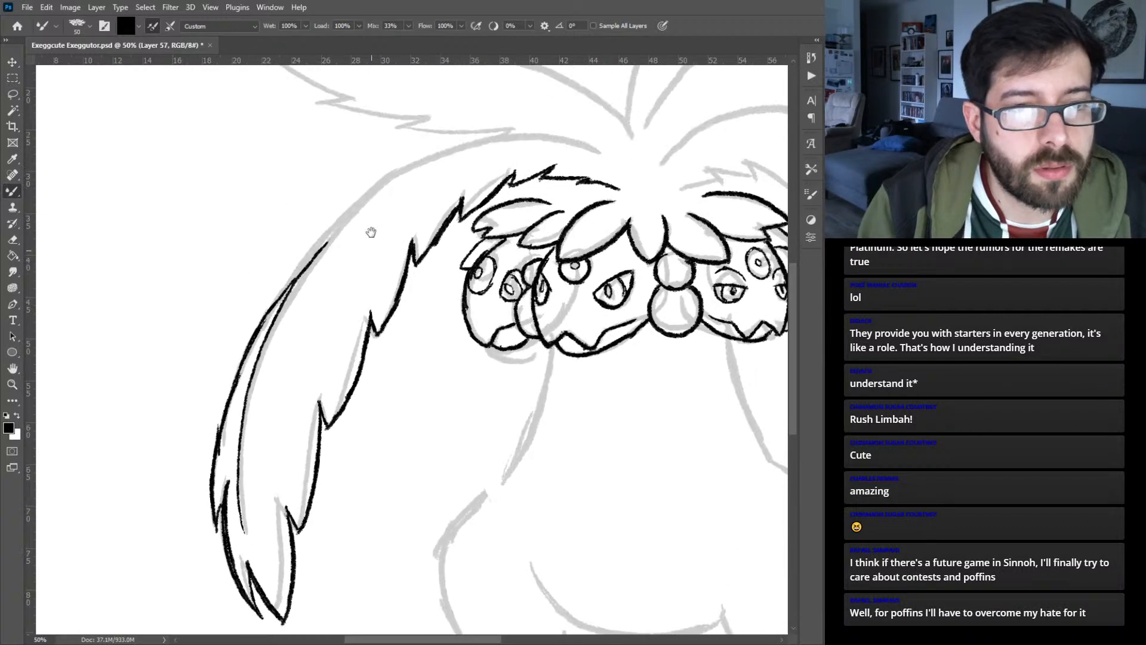
pyautogui.moveTo(302, 266); pyautogui.dragTo(350, 210)
pyautogui.moveTo(318, 248); pyautogui.dragTo(398, 169)
pyautogui.moveTo(341, 219); pyautogui.dragTo(430, 152)
pyautogui.moveTo(366, 192); pyautogui.dragTo(463, 140)
pyautogui.moveTo(396, 172)
pyautogui.mouseDown()
pyautogui.moveTo(515, 136)
pyautogui.moveTo(484, 137)
pyautogui.moveTo(475, 141)
pyautogui.moveTo(545, 133)
pyautogui.moveTo(580, 134)
pyautogui.moveTo(638, 177)
pyautogui.mouseUp()
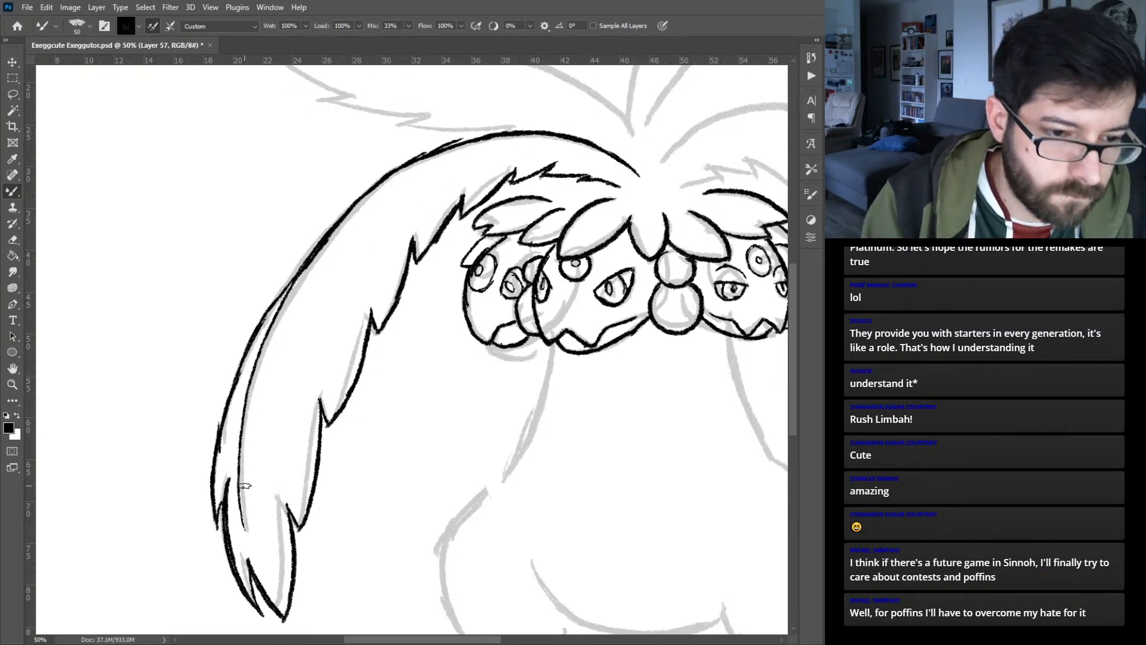
pyautogui.moveTo(245, 486)
pyautogui.mouseDown()
pyautogui.moveTo(250, 411)
pyautogui.moveTo(313, 271)
pyautogui.mouseUp()
pyautogui.moveTo(288, 314)
pyautogui.mouseDown()
pyautogui.moveTo(298, 290)
pyautogui.moveTo(281, 323)
pyautogui.moveTo(391, 190)
pyautogui.moveTo(365, 208)
pyautogui.moveTo(419, 169)
pyautogui.moveTo(387, 188)
pyautogui.moveTo(475, 150)
pyautogui.moveTo(441, 158)
pyautogui.moveTo(524, 142)
pyautogui.moveTo(550, 149)
pyautogui.moveTo(549, 139)
pyautogui.moveTo(506, 145)
pyautogui.moveTo(596, 154)
pyautogui.moveTo(543, 145)
pyautogui.moveTo(627, 170)
pyautogui.moveTo(602, 164)
pyautogui.moveTo(648, 190)
pyautogui.moveTo(637, 171)
pyautogui.moveTo(651, 191)
pyautogui.moveTo(619, 193)
pyautogui.moveTo(656, 196)
pyautogui.mouseUp()
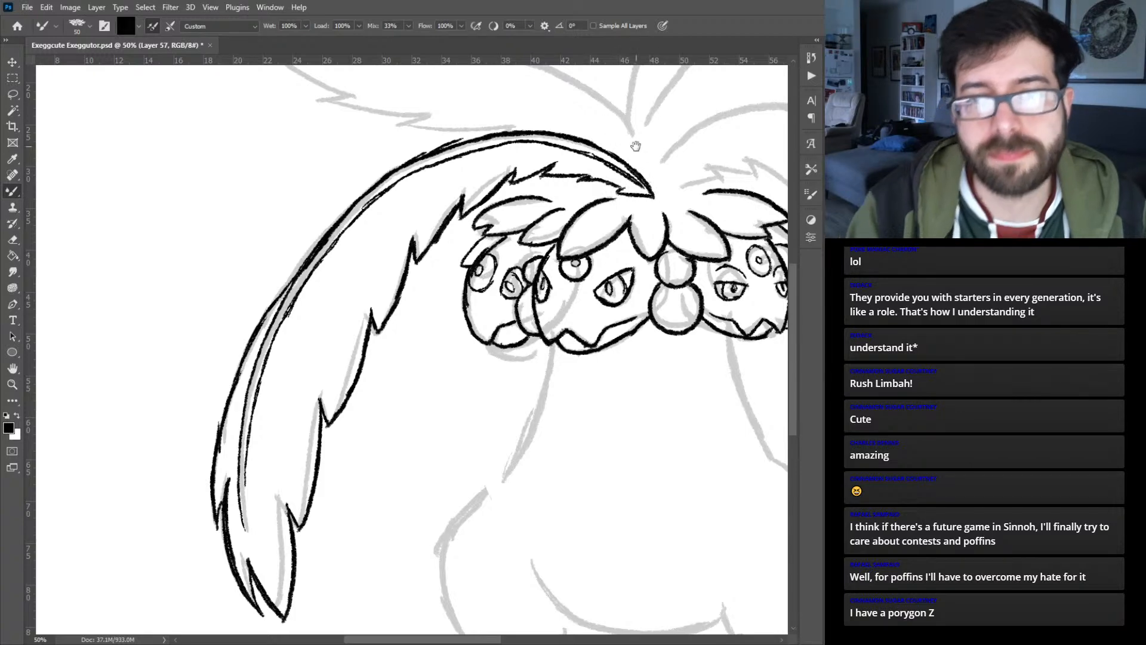
# - Add a new layer and ink the right palm leaf's jagged inner edge from the crown down past the right head
pyautogui.moveTo(642, 243); pyautogui.dragTo(400, 342)
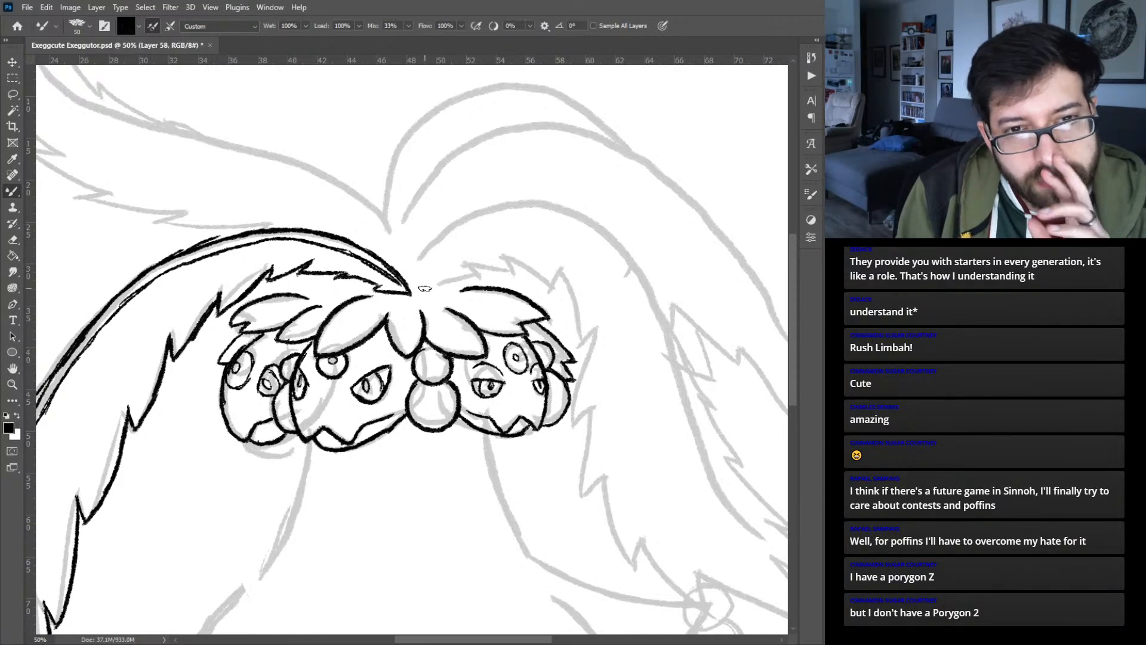
pyautogui.moveTo(416, 291)
pyautogui.mouseDown()
pyautogui.moveTo(432, 278)
pyautogui.moveTo(477, 274)
pyautogui.moveTo(467, 260)
pyautogui.moveTo(513, 274)
pyautogui.moveTo(509, 258)
pyautogui.moveTo(551, 290)
pyautogui.moveTo(559, 281)
pyautogui.moveTo(581, 337)
pyautogui.moveTo(593, 333)
pyautogui.moveTo(574, 406)
pyautogui.mouseUp()
pyautogui.moveTo(596, 327)
pyautogui.mouseDown()
pyautogui.moveTo(576, 425)
pyautogui.moveTo(588, 413)
pyautogui.mouseUp()
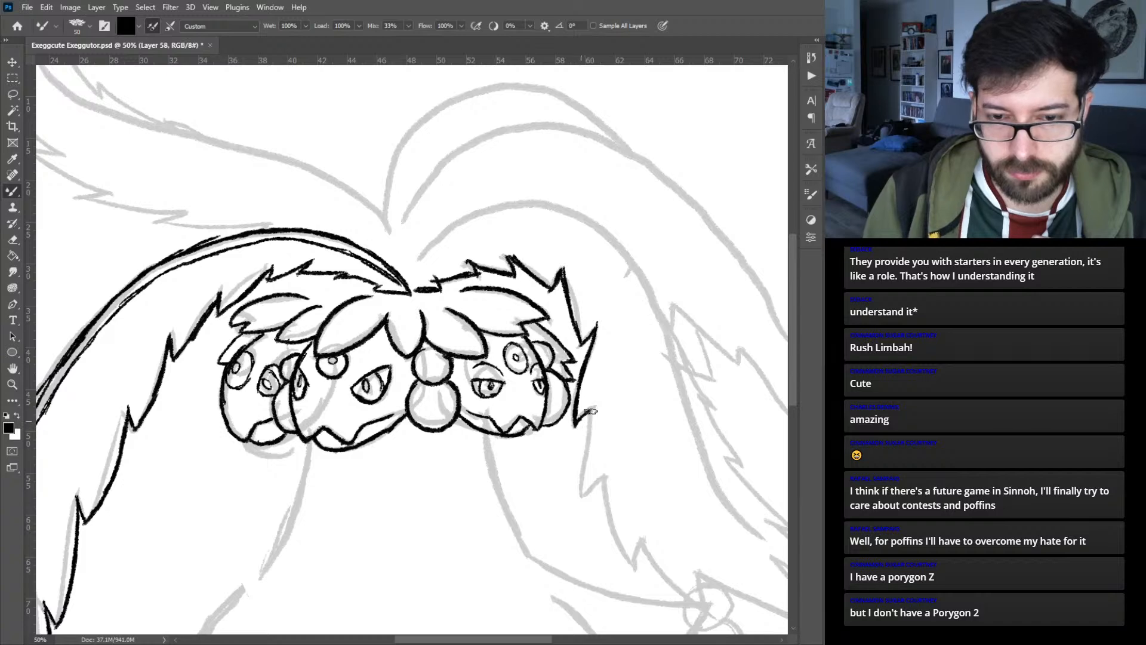
pyautogui.moveTo(622, 450)
pyautogui.mouseDown()
pyautogui.moveTo(508, 299)
pyautogui.moveTo(499, 350)
pyautogui.mouseUp()
pyautogui.moveTo(505, 267); pyautogui.dragTo(500, 353)
pyautogui.hotkey('ctrl', 'z')
pyautogui.moveTo(503, 265); pyautogui.dragTo(496, 333)
pyautogui.hotkey('ctrl', 'z')
pyautogui.hotkey('ctrl', 'z')
# - Continue the right palm leaf's jagged inner edge from beside the right head down toward its lower tip
pyautogui.moveTo(504, 264); pyautogui.dragTo(497, 343)
pyautogui.moveTo(499, 292)
pyautogui.mouseDown()
pyautogui.moveTo(500, 351)
pyautogui.moveTo(515, 328)
pyautogui.mouseUp()
pyautogui.moveTo(515, 327)
pyautogui.mouseDown()
pyautogui.moveTo(538, 409)
pyautogui.moveTo(513, 363)
pyautogui.moveTo(550, 422)
pyautogui.moveTo(556, 399)
pyautogui.moveTo(610, 456)
pyautogui.mouseUp()
pyautogui.moveTo(554, 394)
pyautogui.mouseDown()
pyautogui.moveTo(617, 458)
pyautogui.moveTo(615, 429)
pyautogui.moveTo(695, 498)
pyautogui.mouseUp()
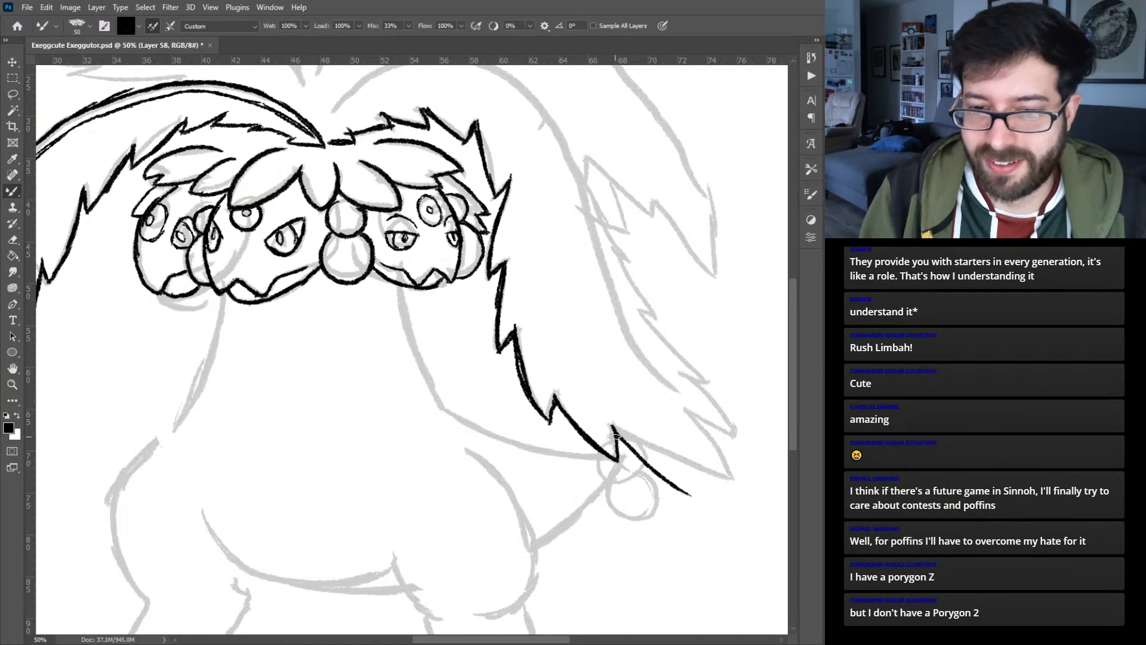
pyautogui.moveTo(614, 431); pyautogui.dragTo(714, 506)
pyautogui.moveTo(682, 406); pyautogui.dragTo(722, 506)
pyautogui.moveTo(715, 463); pyautogui.dragTo(724, 504)
pyautogui.hotkey('ctrl', 'z')
pyautogui.hotkey('ctrl', 'z')
pyautogui.hotkey('ctrl', 'z')
# - Ink the right palm leaf's two pointed lower tips and the start of its notched outer edge
pyautogui.moveTo(685, 405); pyautogui.dragTo(721, 504)
pyautogui.moveTo(709, 455); pyautogui.dragTo(717, 503)
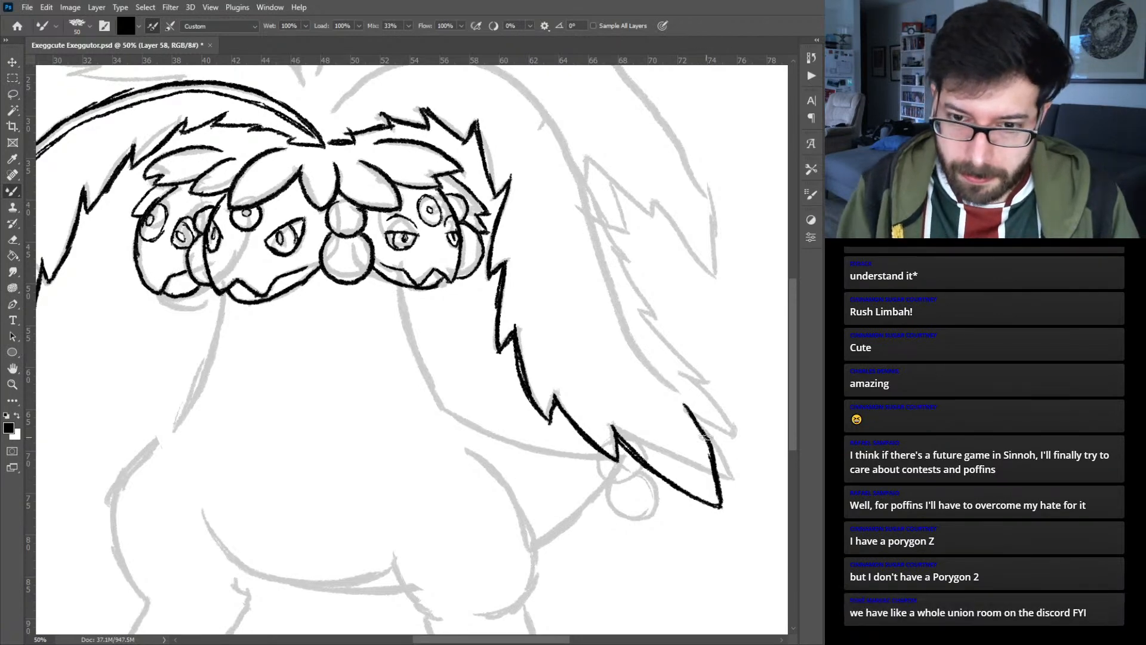
pyautogui.moveTo(697, 422)
pyautogui.mouseDown()
pyautogui.moveTo(742, 469)
pyautogui.moveTo(704, 387)
pyautogui.moveTo(717, 382)
pyautogui.mouseUp()
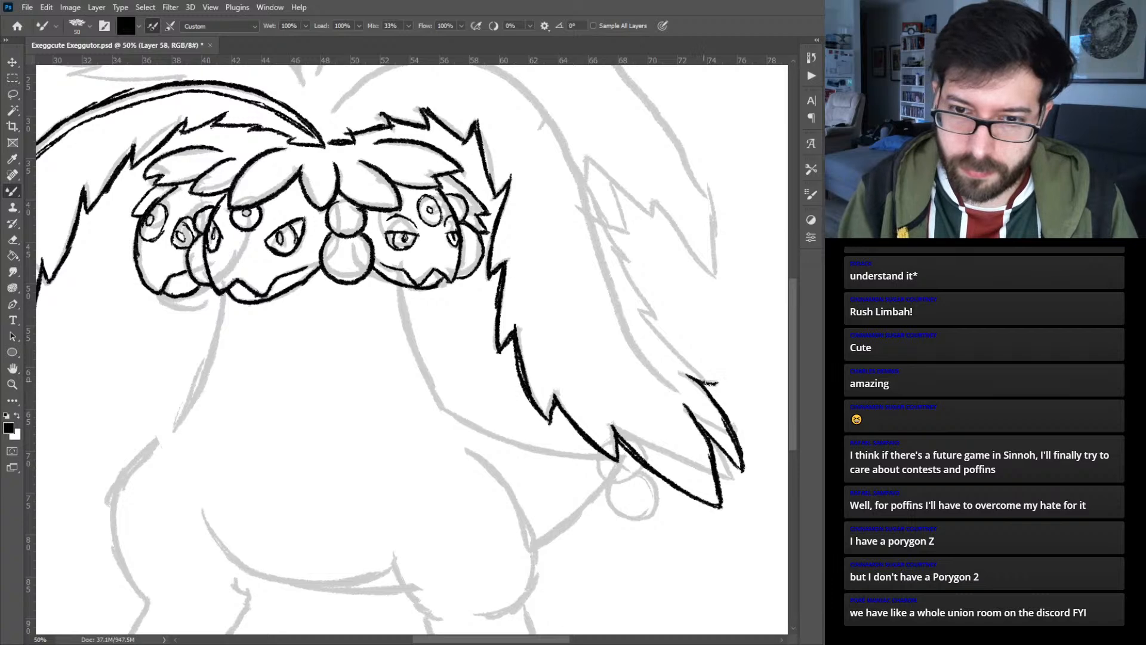
pyautogui.moveTo(644, 310); pyautogui.dragTo(718, 382)
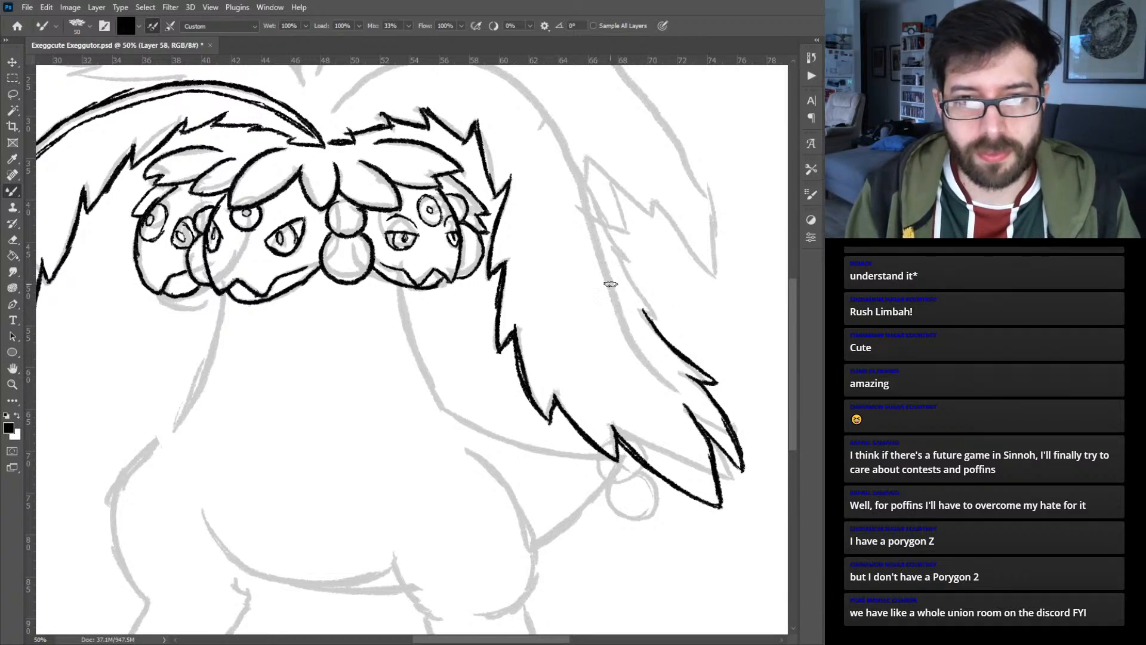
# - Ink the right palm leaf's arched upper edge from the crown, continuing it down as the outer midrib line toward the tip
pyautogui.scroll(5, 612, 284)
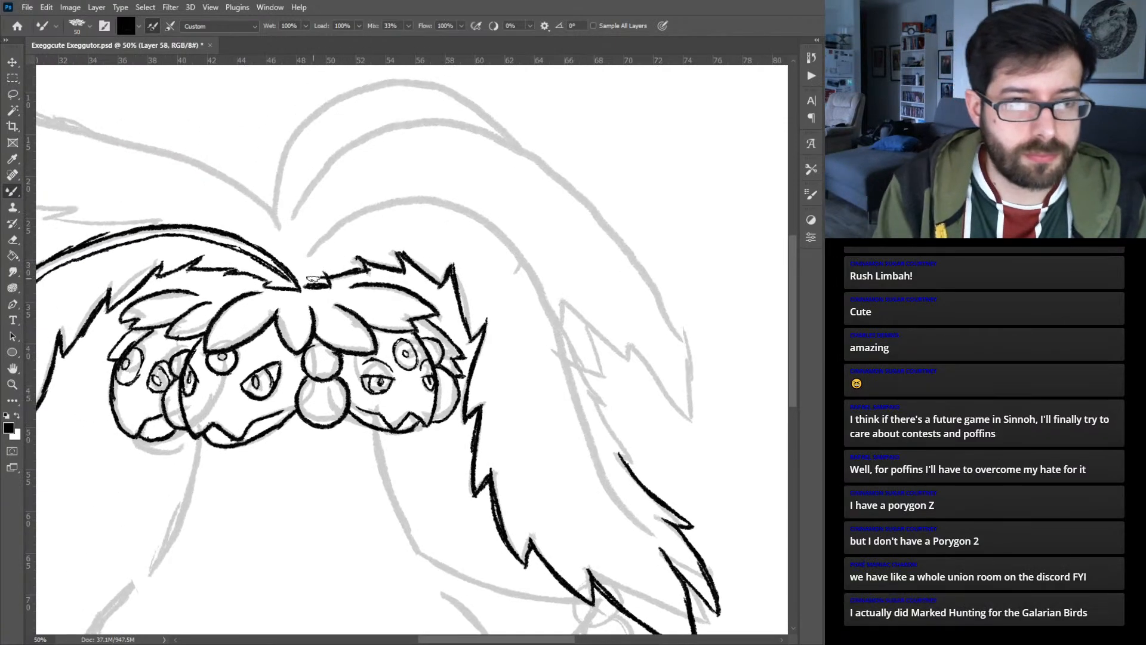
pyautogui.moveTo(311, 286)
pyautogui.mouseDown()
pyautogui.moveTo(320, 242)
pyautogui.moveTo(308, 256)
pyautogui.moveTo(343, 221)
pyautogui.moveTo(334, 226)
pyautogui.moveTo(391, 203)
pyautogui.mouseUp()
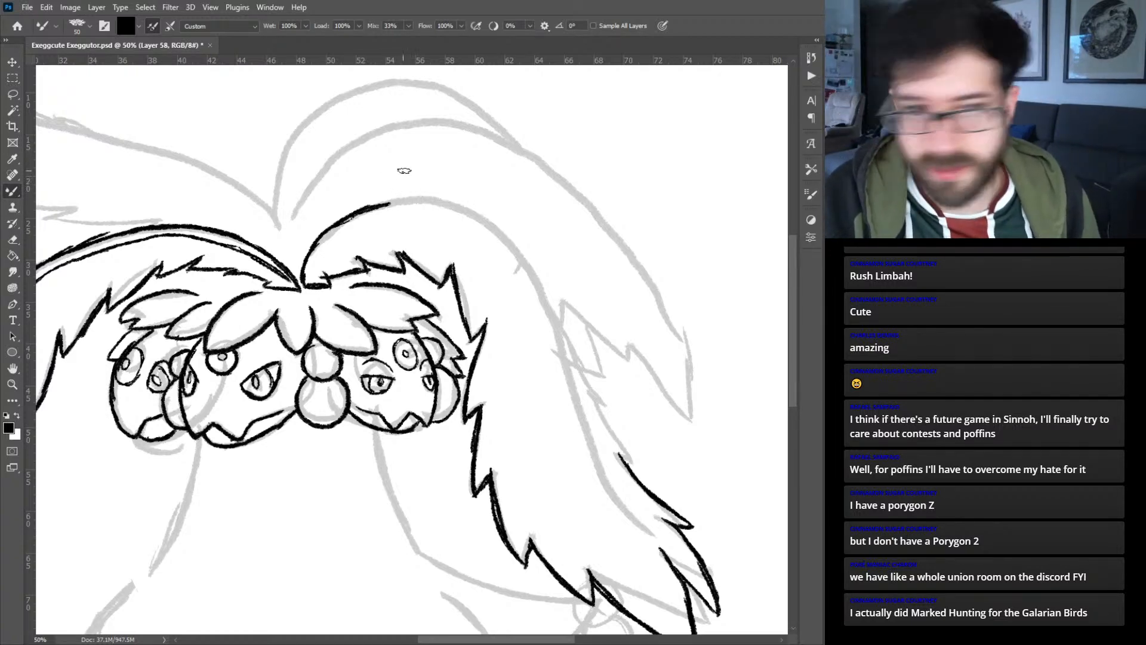
pyautogui.moveTo(387, 203)
pyautogui.mouseDown()
pyautogui.moveTo(431, 196)
pyautogui.moveTo(391, 197)
pyautogui.moveTo(478, 211)
pyautogui.moveTo(441, 193)
pyautogui.moveTo(488, 216)
pyautogui.moveTo(472, 205)
pyautogui.moveTo(536, 268)
pyautogui.moveTo(608, 464)
pyautogui.mouseUp()
pyautogui.moveTo(584, 406); pyautogui.dragTo(614, 475)
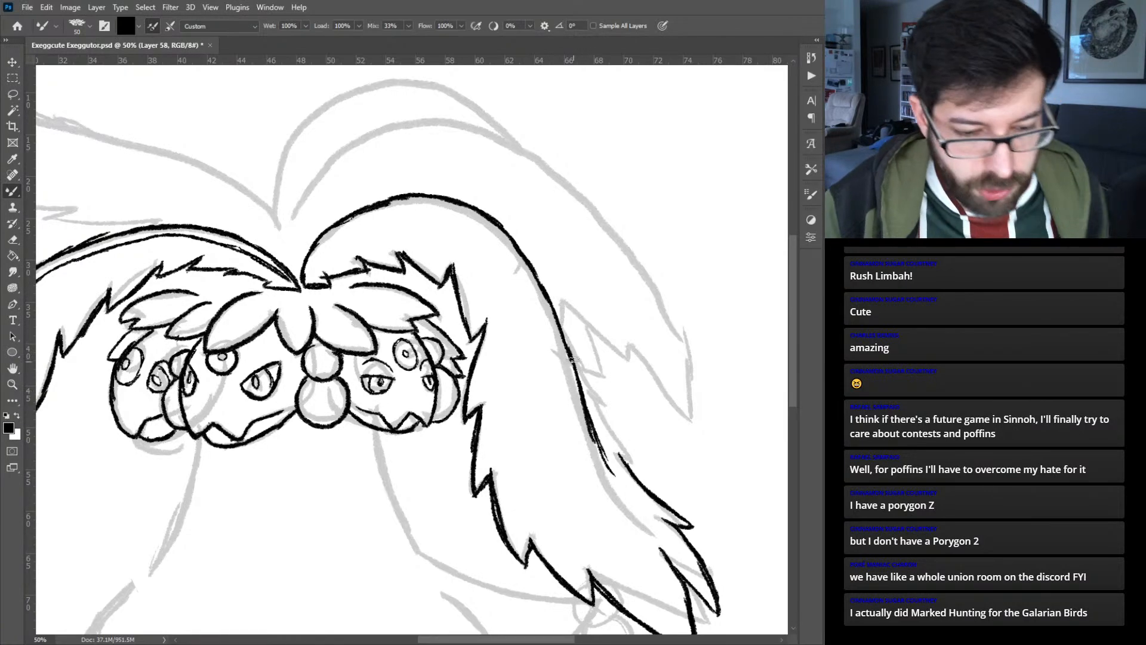
pyautogui.hotkey('ctrl', 'z')
pyautogui.hotkey('ctrl', 'z')
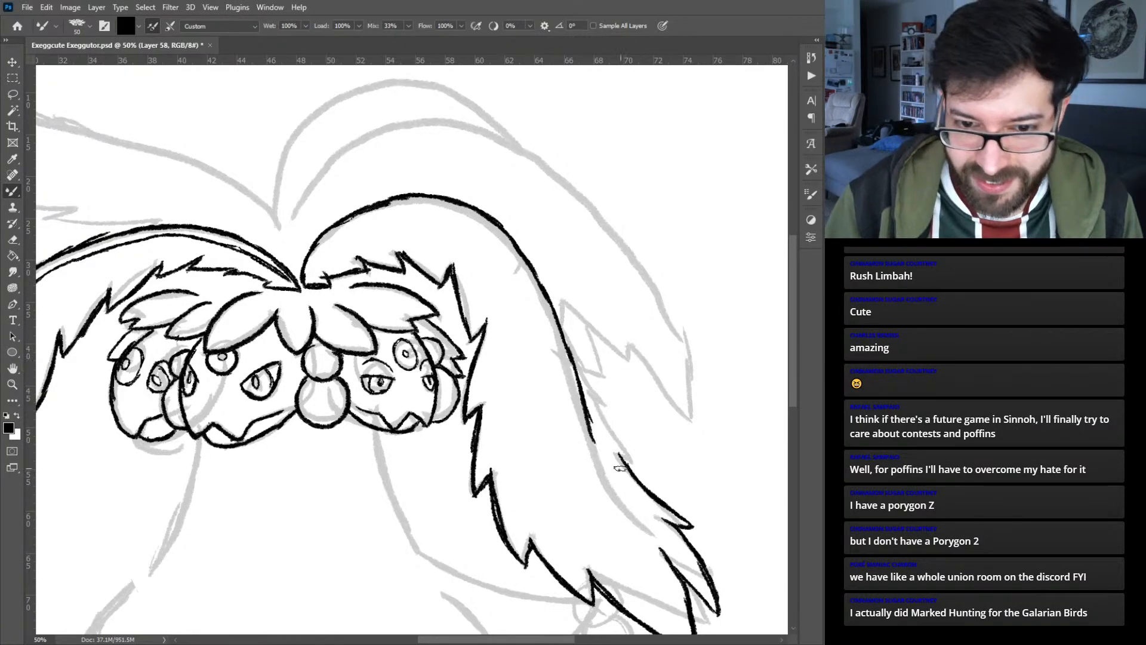
pyautogui.moveTo(587, 409); pyautogui.dragTo(627, 506)
pyautogui.moveTo(595, 452); pyautogui.dragTo(636, 517)
pyautogui.moveTo(612, 479); pyautogui.dragTo(650, 526)
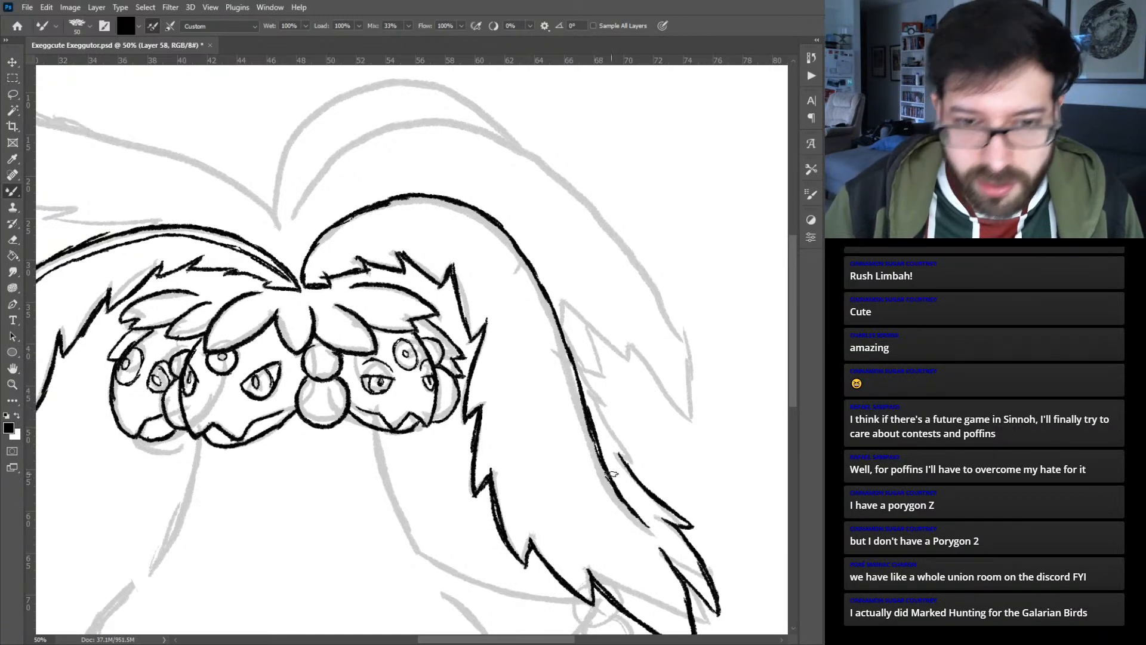
# - Ink the right palm leaf's inner midrib line from the crown over the arch, parallel to its upper edge
pyautogui.moveTo(301, 283)
pyautogui.mouseDown()
pyautogui.moveTo(342, 232)
pyautogui.moveTo(427, 200)
pyautogui.mouseUp()
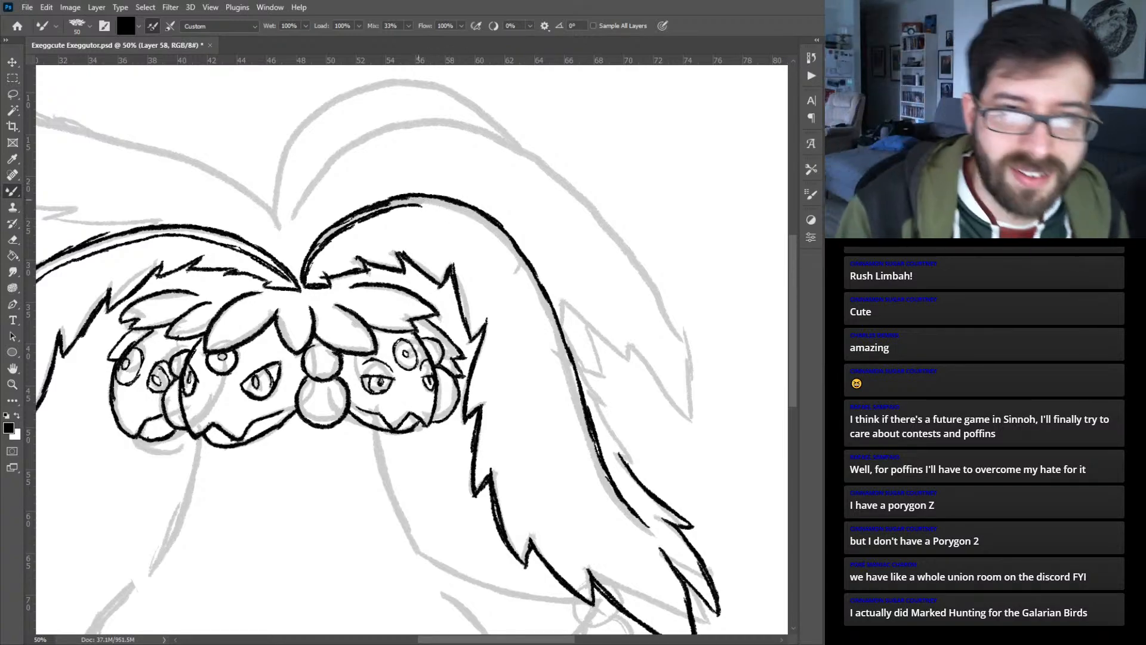
pyautogui.moveTo(412, 203)
pyautogui.mouseDown()
pyautogui.moveTo(457, 211)
pyautogui.moveTo(512, 255)
pyautogui.mouseUp()
pyautogui.moveTo(473, 222)
pyautogui.mouseDown()
pyautogui.moveTo(528, 277)
pyautogui.moveTo(555, 358)
pyautogui.mouseUp()
pyautogui.moveTo(536, 299)
pyautogui.mouseDown()
pyautogui.moveTo(573, 402)
pyautogui.moveTo(573, 391)
pyautogui.mouseUp()
pyautogui.moveTo(560, 354); pyautogui.dragTo(580, 418)
pyautogui.moveTo(563, 364); pyautogui.dragTo(588, 442)
pyautogui.hotkey('ctrl', 'z')
pyautogui.hotkey('ctrl', 'z')
pyautogui.hotkey('ctrl', 'z')
# - Finish the right palm leaf's inner midrib line toward the tip and ink the jagged outer edge beside it
pyautogui.moveTo(558, 352); pyautogui.dragTo(600, 477)
pyautogui.moveTo(585, 432); pyautogui.dragTo(612, 498)
pyautogui.moveTo(591, 453); pyautogui.dragTo(615, 504)
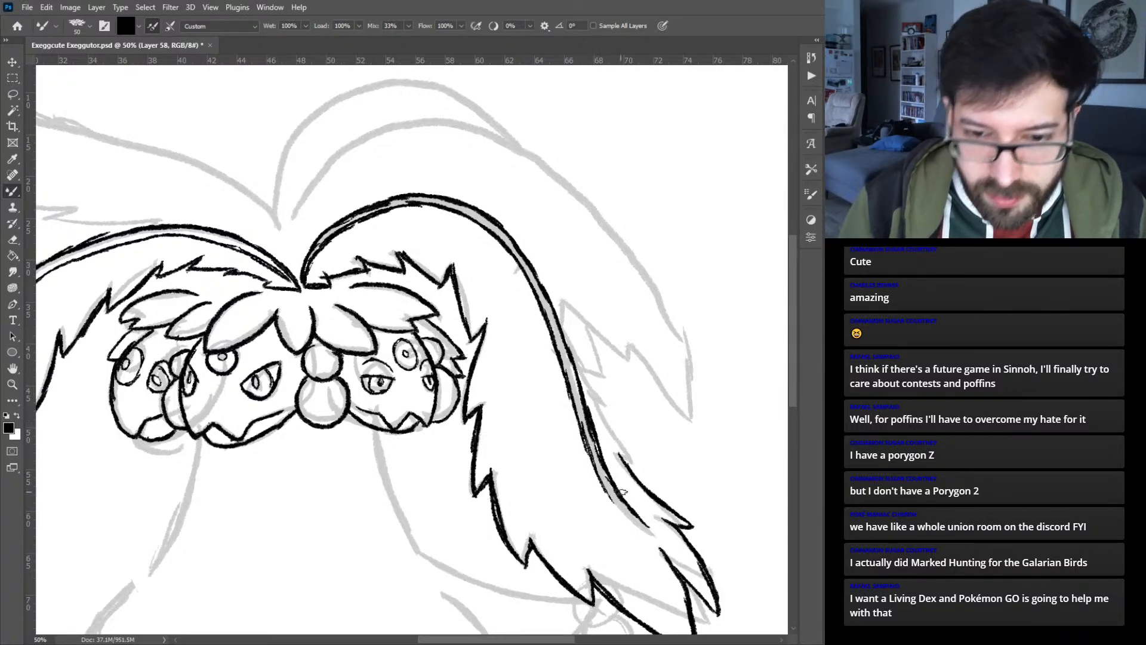
pyautogui.moveTo(621, 459); pyautogui.dragTo(551, 306)
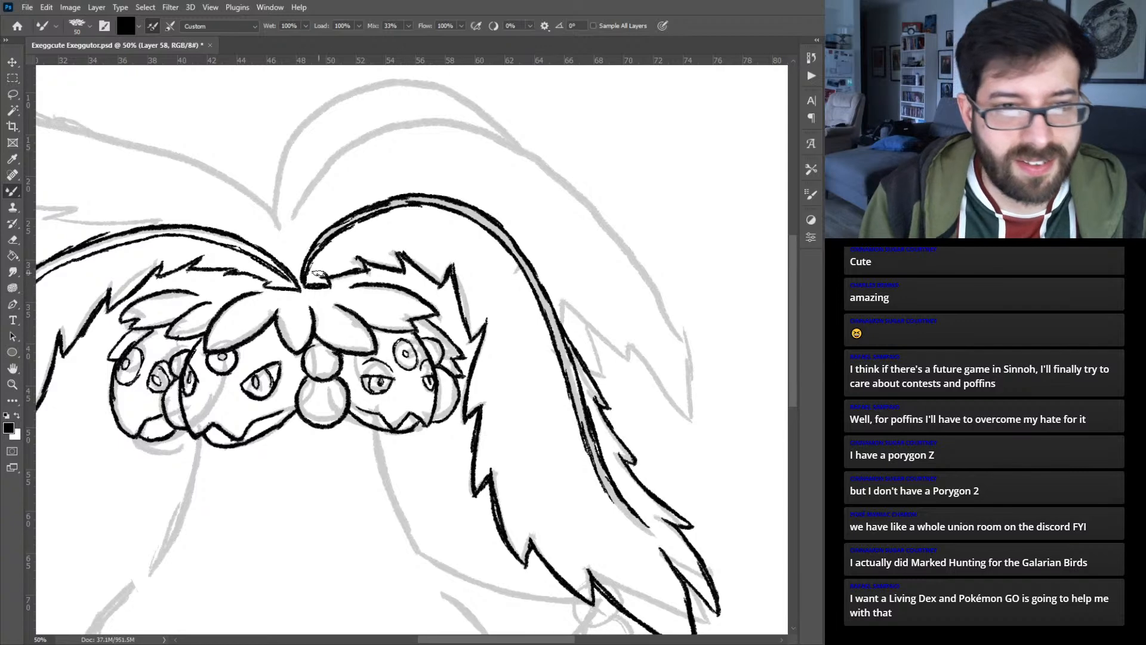
pyautogui.moveTo(314, 264); pyautogui.dragTo(268, 281)
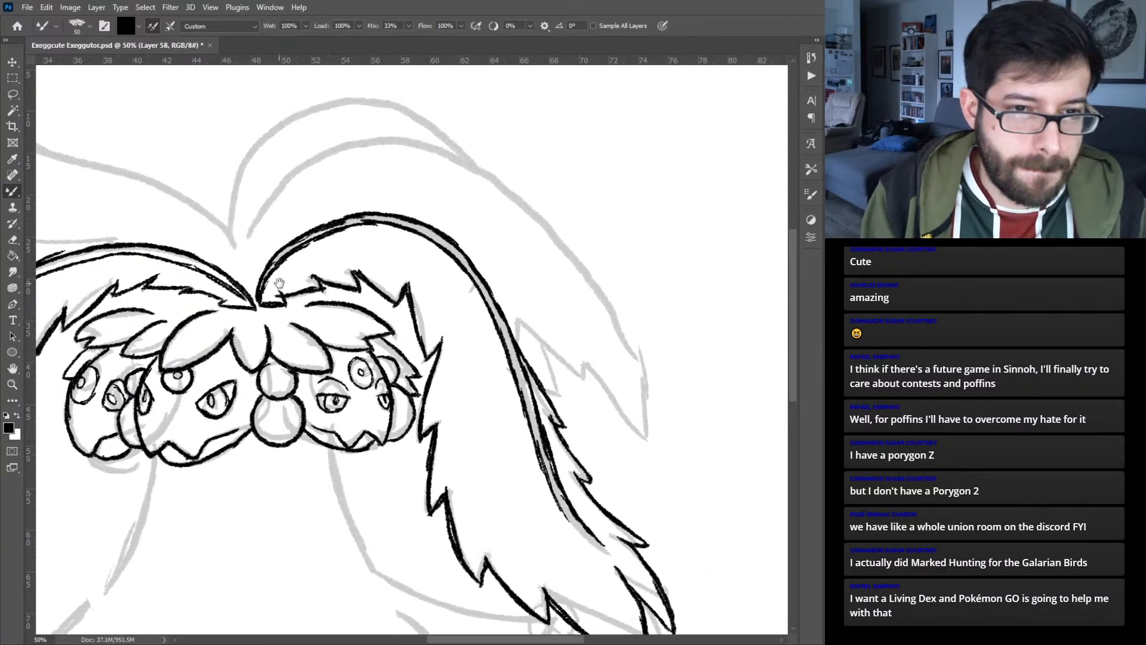
# - Return to the existing crown leaf layer and ink small pointed notches along the upper-left head leaves
pyautogui.keyDown('ctrl'); pyautogui.click(376, 319); pyautogui.keyUp('ctrl')
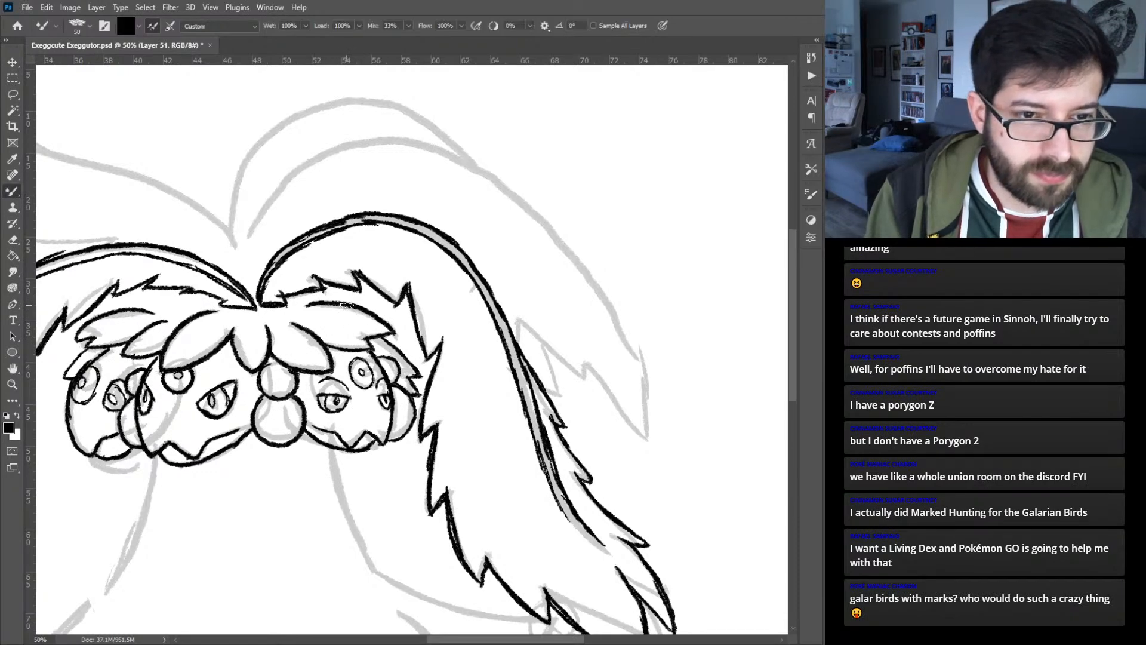
pyautogui.moveTo(179, 277)
pyautogui.mouseDown()
pyautogui.moveTo(233, 302)
pyautogui.moveTo(246, 333)
pyautogui.moveTo(270, 334)
pyautogui.mouseUp()
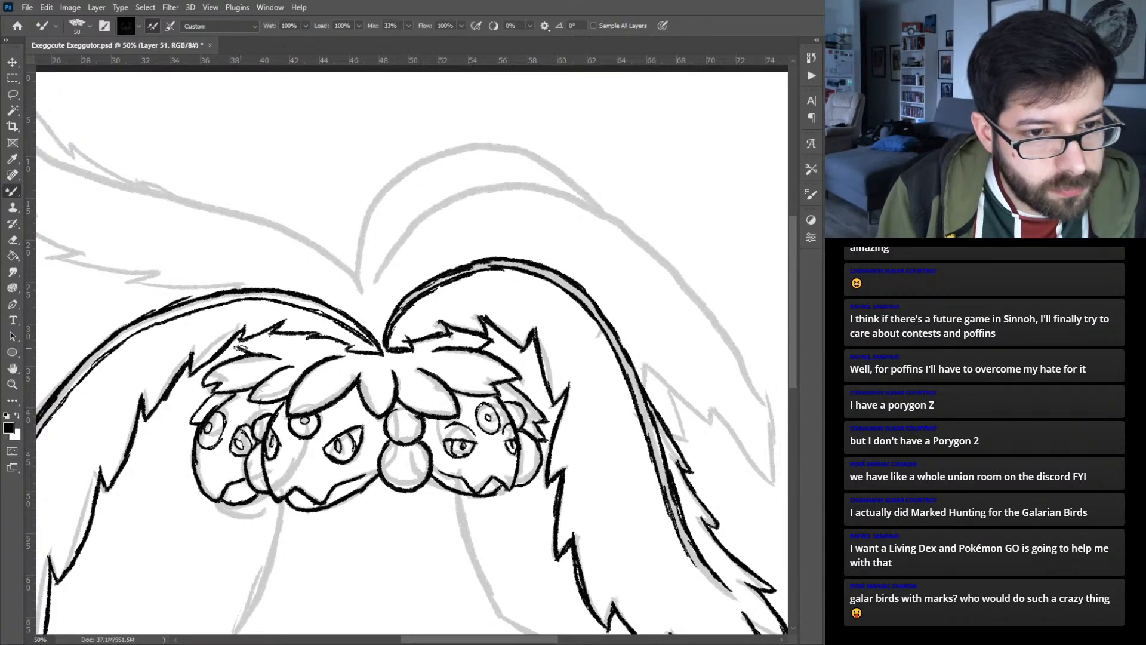
pyautogui.moveTo(238, 346); pyautogui.dragTo(276, 342)
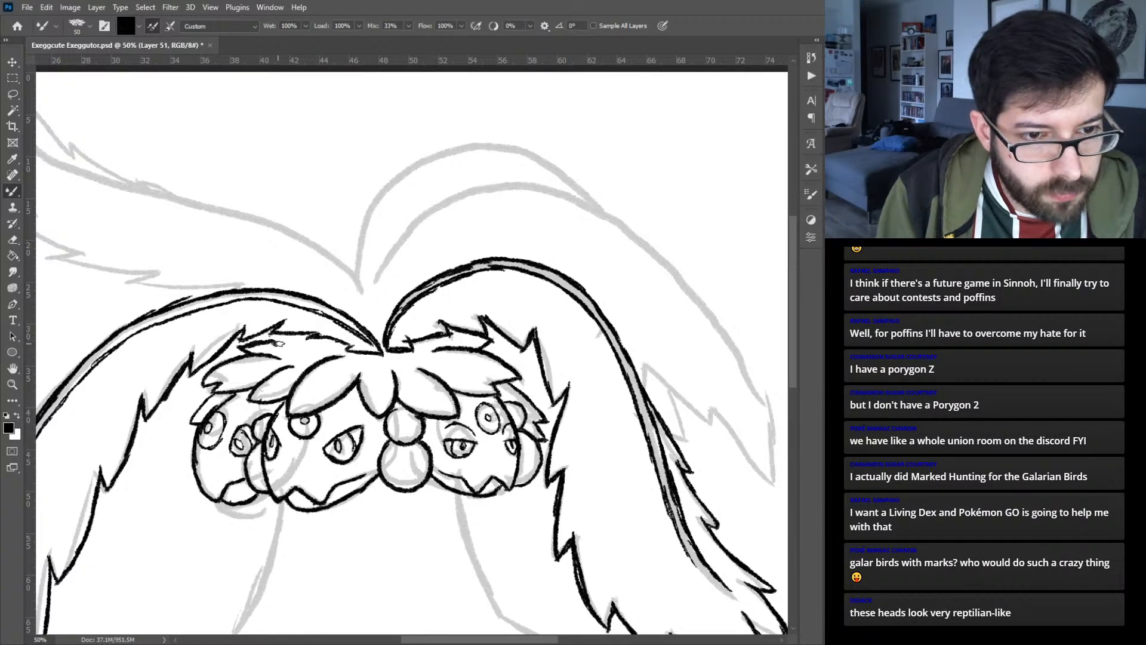
pyautogui.moveTo(290, 348)
pyautogui.mouseDown()
pyautogui.moveTo(277, 338)
pyautogui.moveTo(307, 337)
pyautogui.mouseUp()
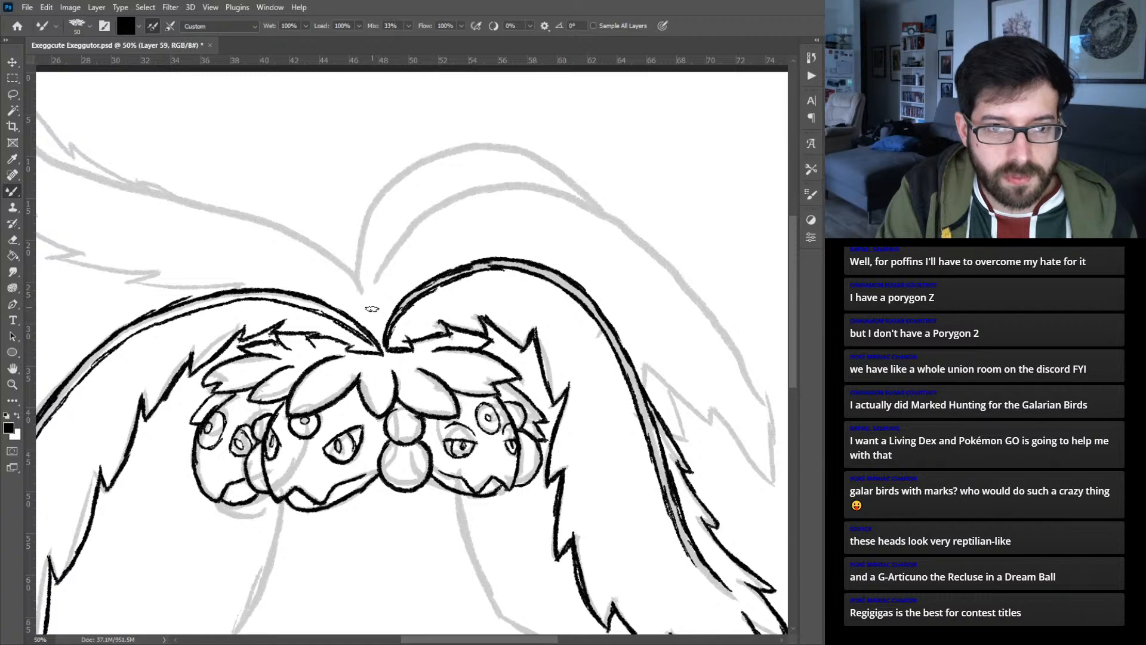
# - On a new layer, ink the rear right palm leaf's arched upper edge, pointed tip and notched lower edge
pyautogui.moveTo(374, 319)
pyautogui.mouseDown()
pyautogui.moveTo(418, 218)
pyautogui.moveTo(507, 183)
pyautogui.moveTo(558, 195)
pyautogui.moveTo(509, 185)
pyautogui.moveTo(549, 193)
pyautogui.moveTo(658, 256)
pyautogui.mouseUp()
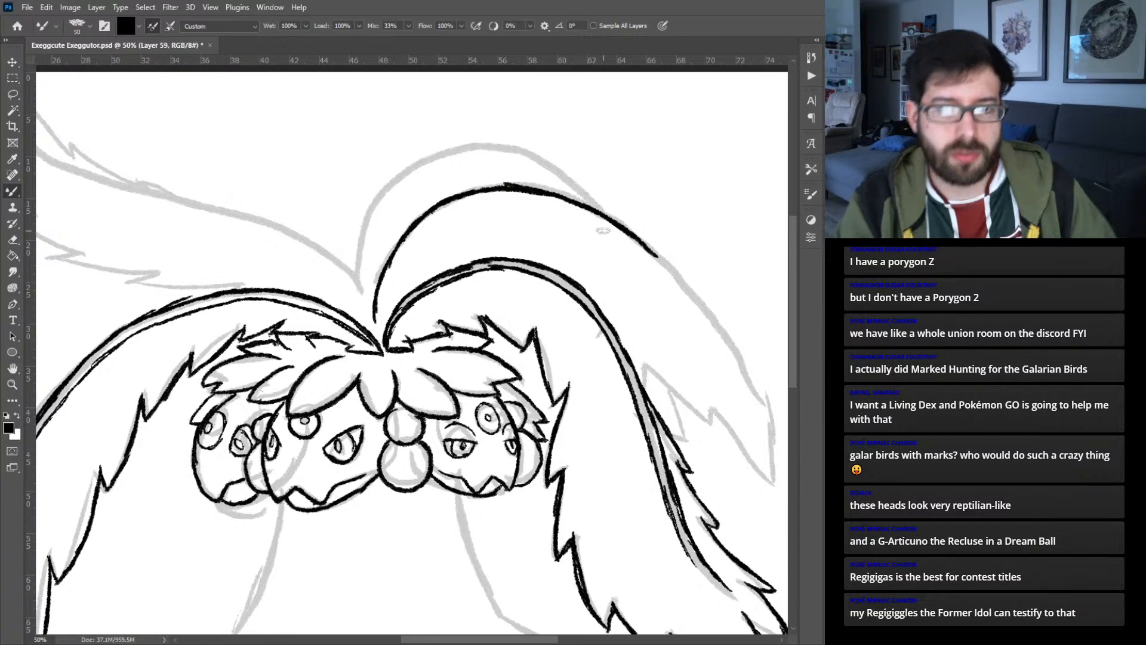
pyautogui.moveTo(682, 338); pyautogui.dragTo(500, 339)
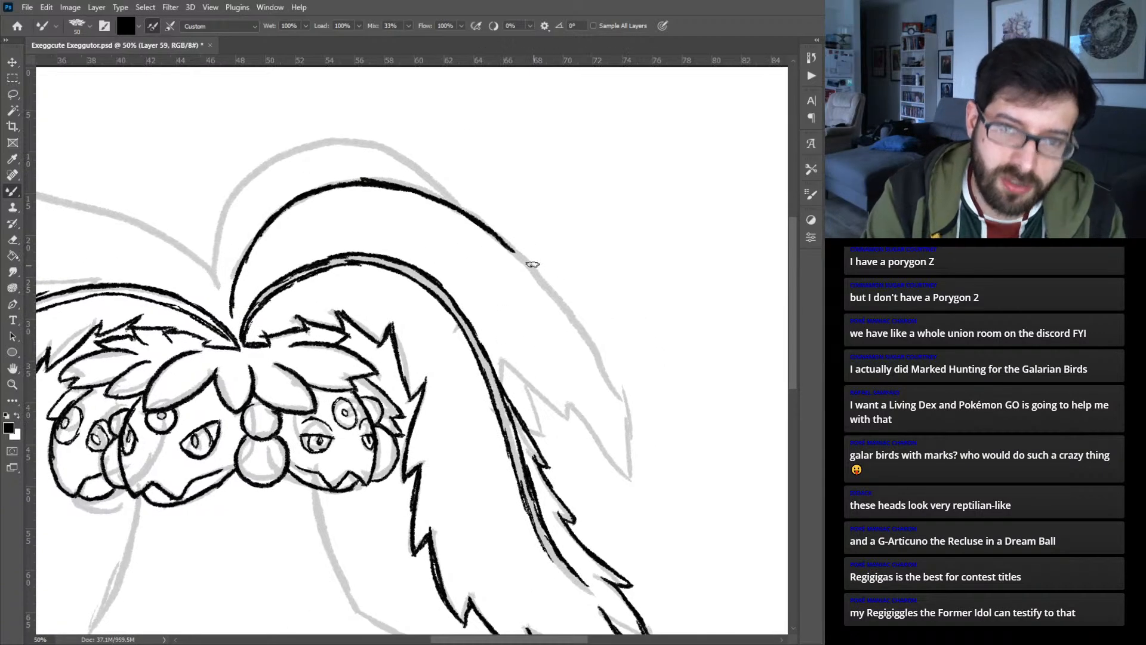
pyautogui.moveTo(506, 242)
pyautogui.mouseDown()
pyautogui.moveTo(560, 298)
pyautogui.moveTo(632, 416)
pyautogui.mouseUp()
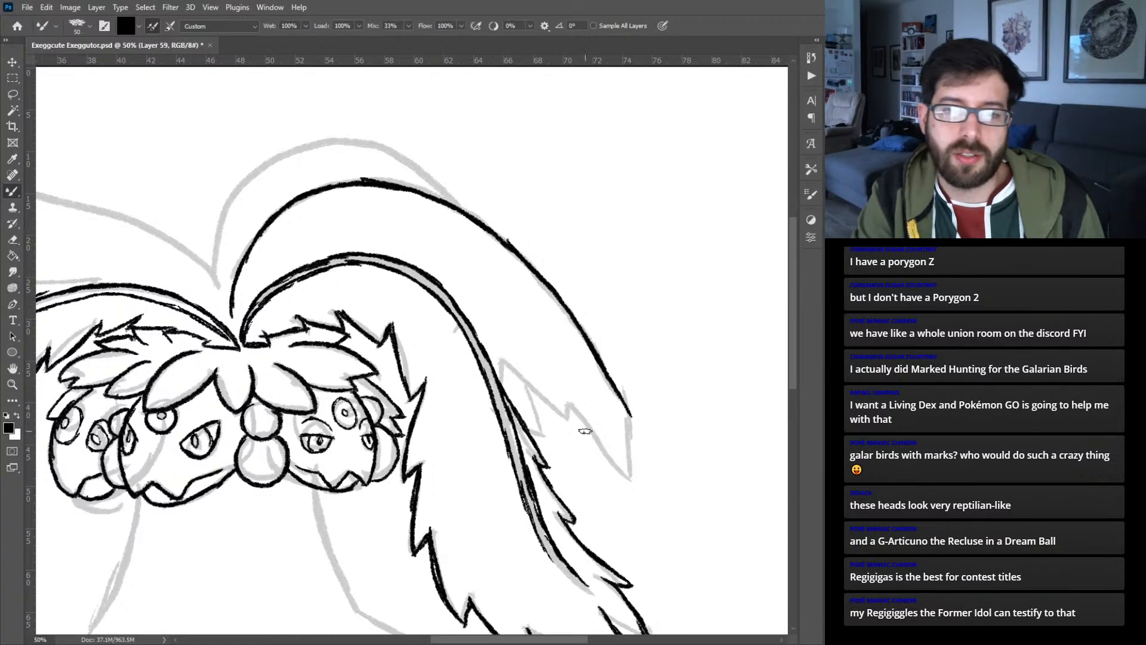
pyautogui.moveTo(573, 412); pyautogui.dragTo(649, 494)
pyautogui.moveTo(635, 427); pyautogui.dragTo(649, 494)
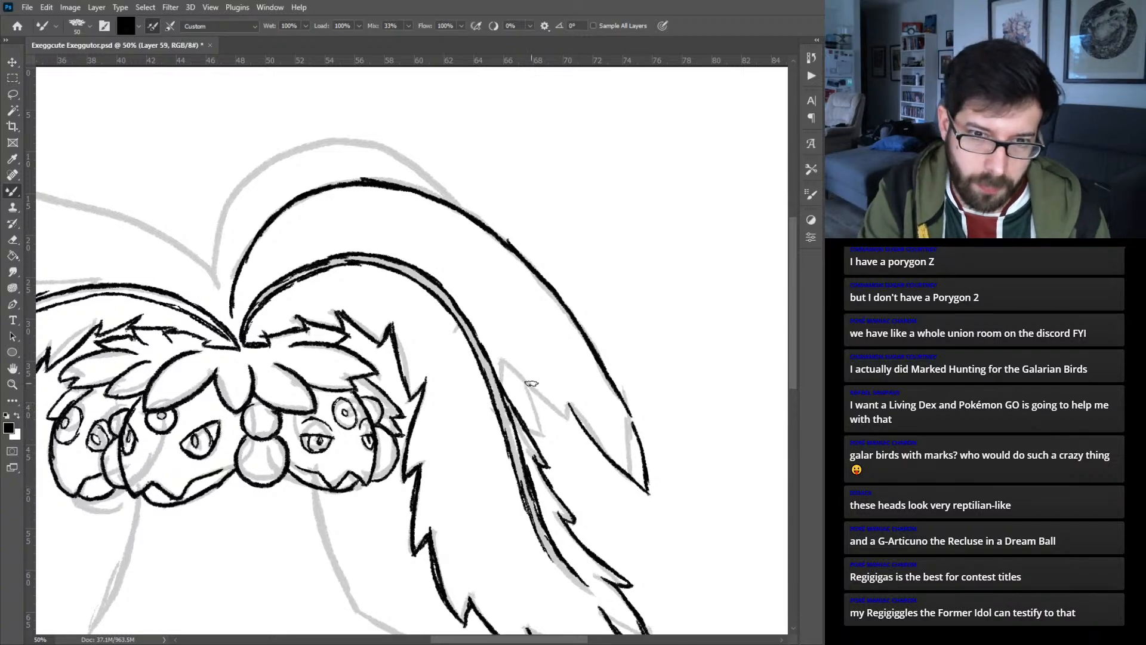
pyautogui.moveTo(505, 360); pyautogui.dragTo(561, 415)
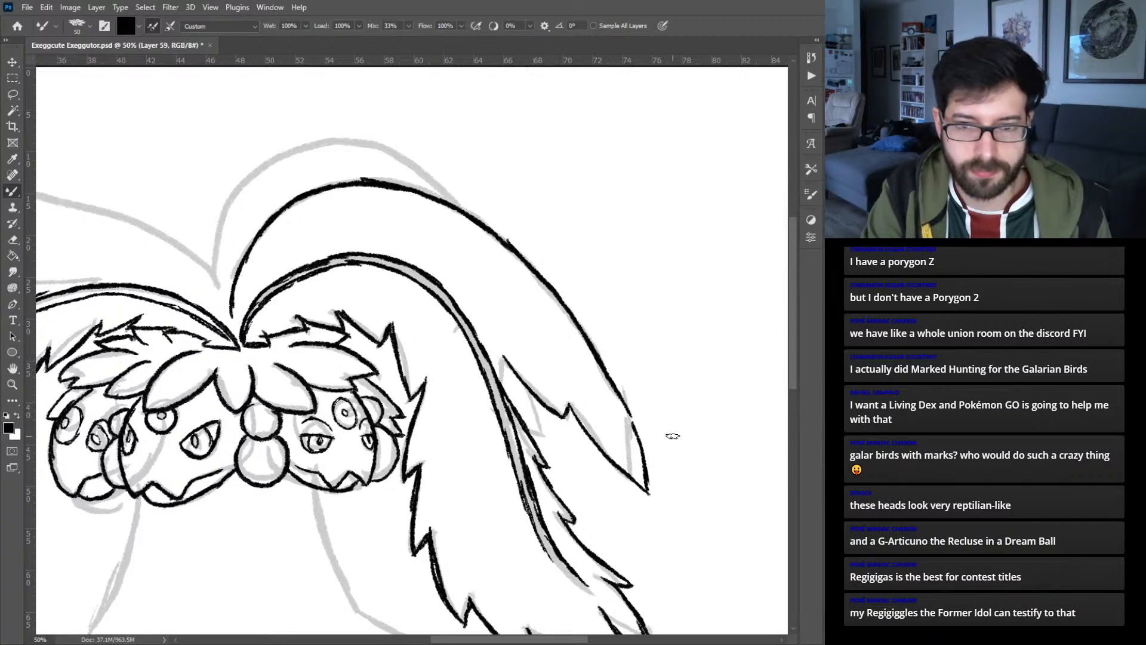
pyautogui.moveTo(647, 458); pyautogui.dragTo(666, 479)
pyautogui.moveTo(665, 478)
pyautogui.mouseDown()
pyautogui.moveTo(644, 426)
pyautogui.moveTo(663, 465)
pyautogui.mouseUp()
pyautogui.hotkey('ctrl', 'z')
pyautogui.hotkey('ctrl', 'z')
pyautogui.hotkey('ctrl', 'z')
pyautogui.hotkey('ctrl', 'z')
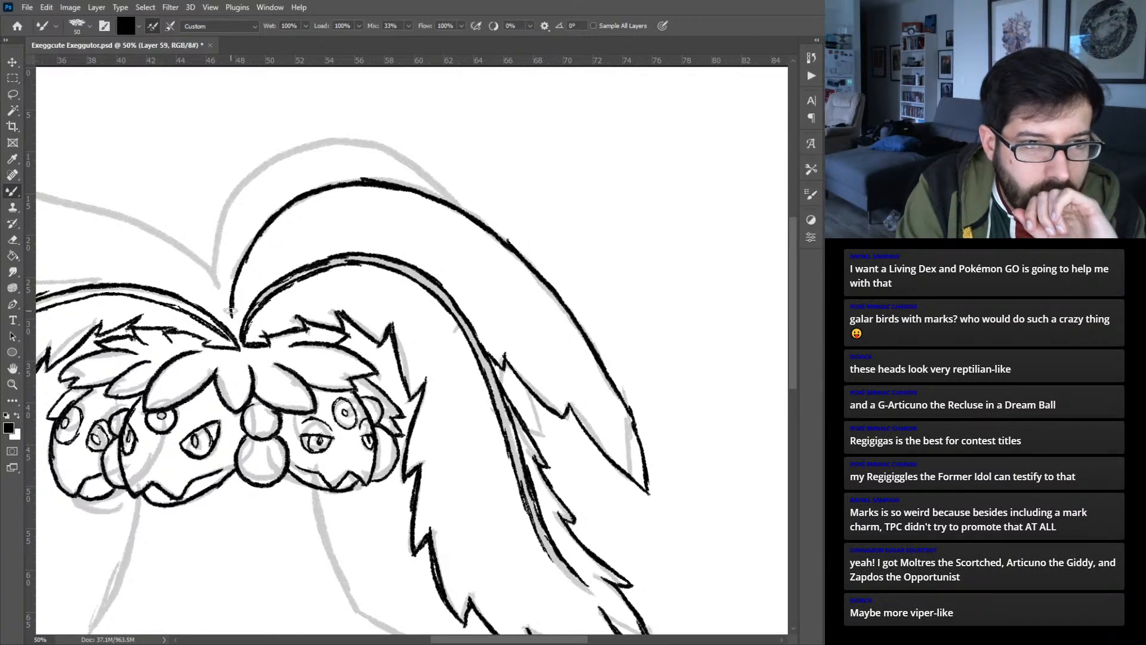
# - Ink the rear right palm leaf's inner midrib line from the crown over the arch, plus the remaining notch on its lower edge
pyautogui.moveTo(235, 325)
pyautogui.mouseDown()
pyautogui.moveTo(271, 239)
pyautogui.moveTo(253, 268)
pyautogui.moveTo(308, 212)
pyautogui.moveTo(284, 232)
pyautogui.moveTo(299, 211)
pyautogui.moveTo(324, 201)
pyautogui.moveTo(387, 190)
pyautogui.moveTo(364, 192)
pyautogui.moveTo(411, 199)
pyautogui.moveTo(487, 238)
pyautogui.moveTo(469, 223)
pyautogui.moveTo(484, 226)
pyautogui.moveTo(465, 224)
pyautogui.moveTo(511, 247)
pyautogui.mouseUp()
pyautogui.moveTo(525, 429); pyautogui.dragTo(552, 441)
pyautogui.moveTo(532, 403); pyautogui.dragTo(548, 430)
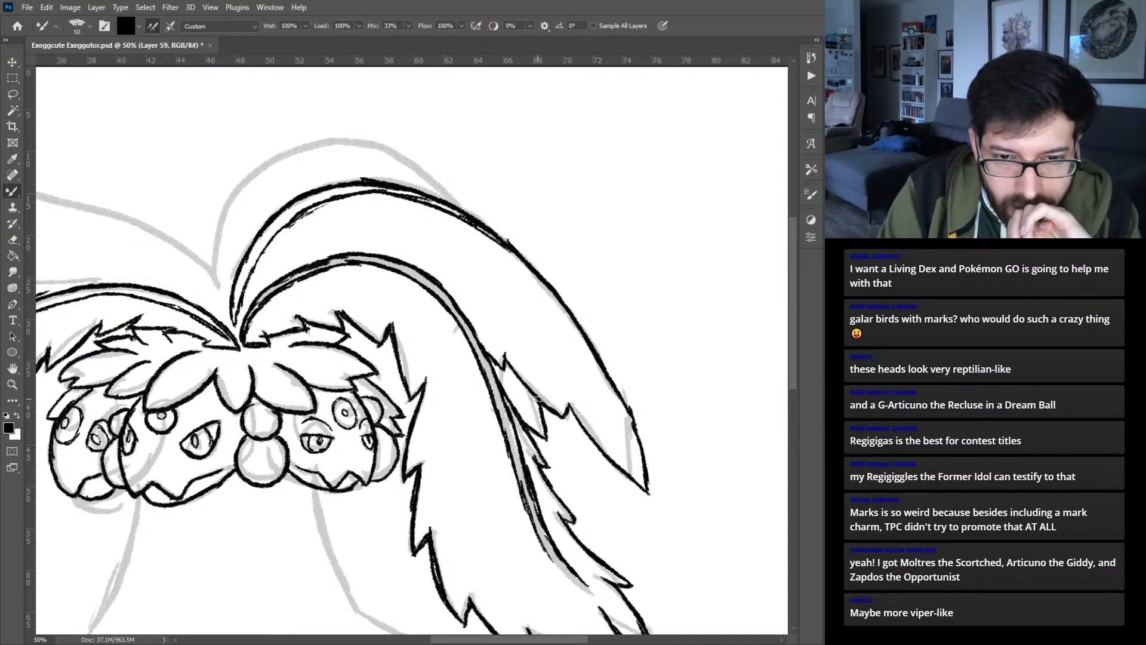
# - Ink a curved line from the crown just above the rear right leaf's midrib, redoing its upper part until it meets the arch
pyautogui.moveTo(249, 238)
pyautogui.mouseDown()
pyautogui.moveTo(405, 405)
pyautogui.moveTo(420, 407)
pyautogui.mouseUp()
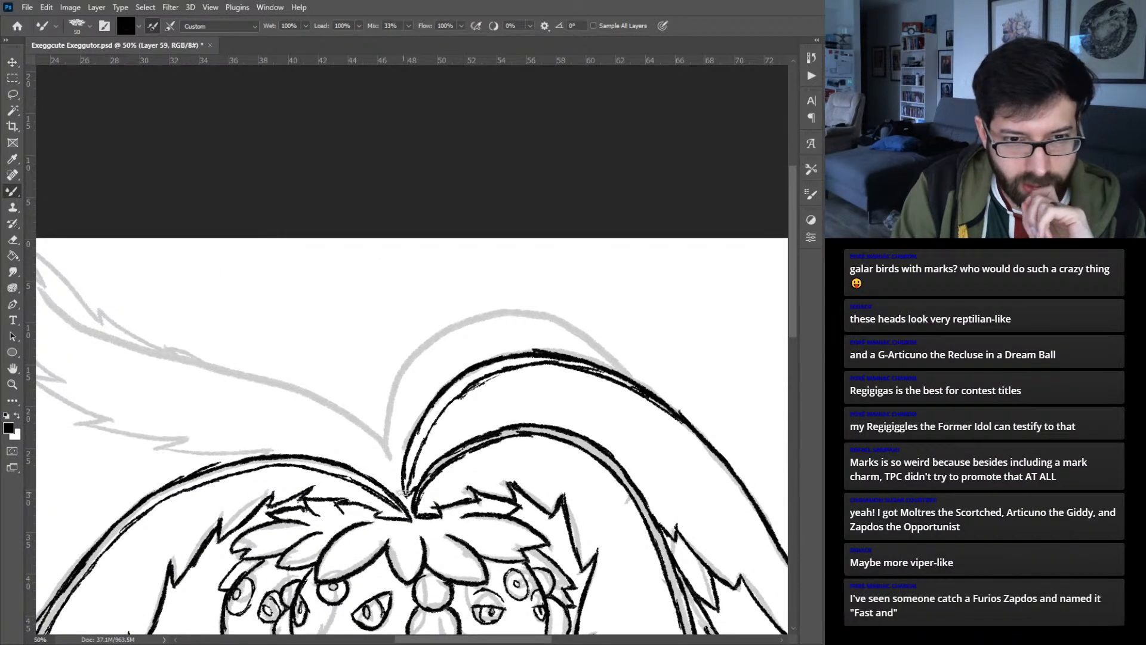
pyautogui.moveTo(401, 483)
pyautogui.mouseDown()
pyautogui.moveTo(390, 445)
pyautogui.moveTo(402, 484)
pyautogui.moveTo(405, 411)
pyautogui.moveTo(445, 377)
pyautogui.mouseUp()
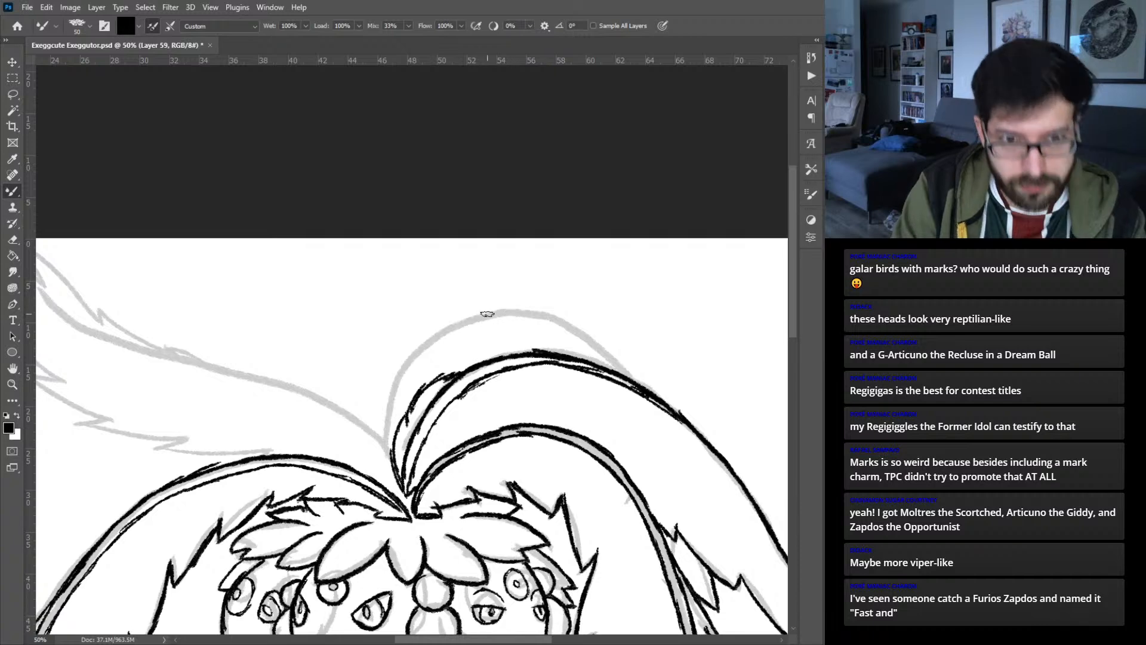
pyautogui.hotkey('ctrl', 'z')
pyautogui.hotkey('ctrl', 'z')
pyautogui.hotkey('ctrl', 'z')
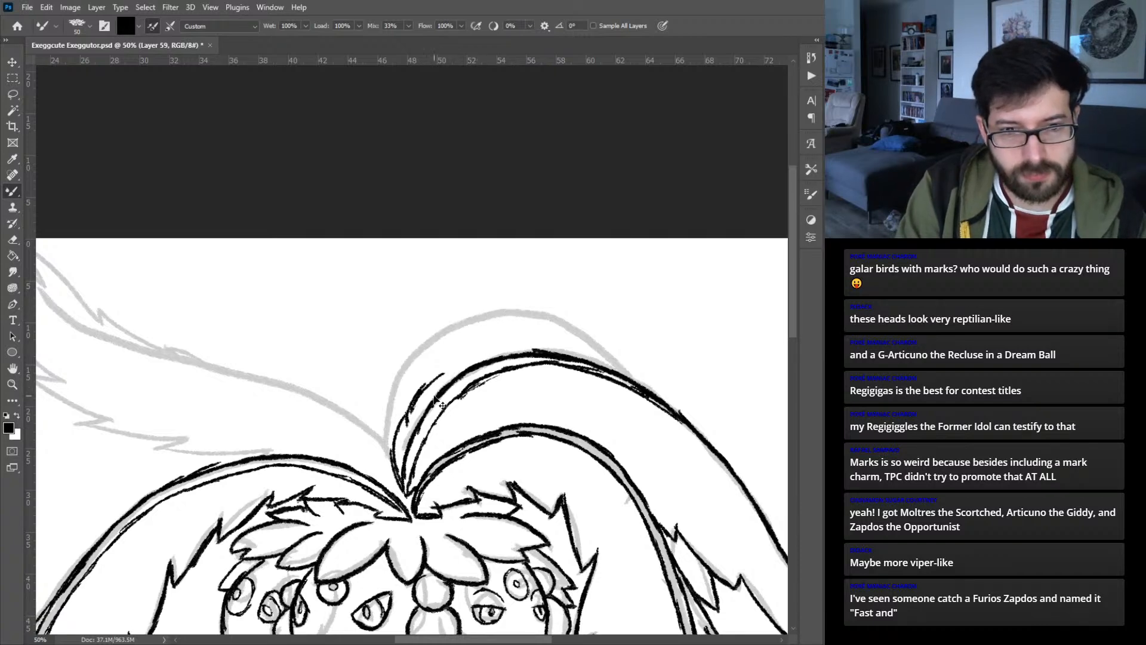
pyautogui.moveTo(419, 392); pyautogui.dragTo(515, 351)
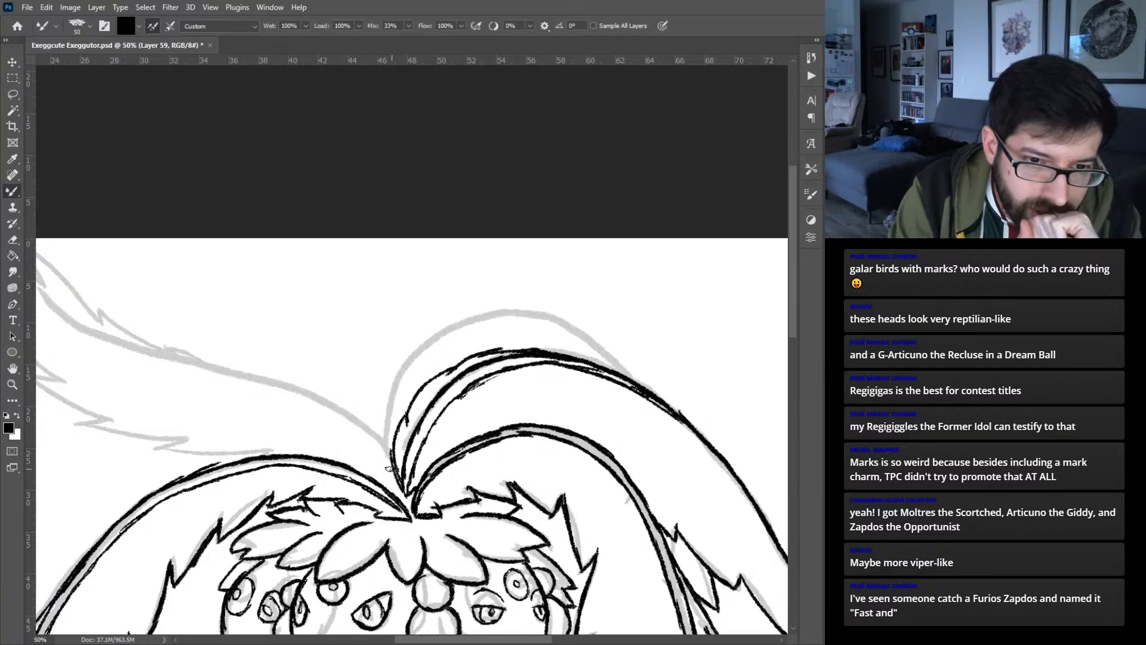
# - Ink the upper left palm leaf's lower midrib line between the crown and the leaf tip, redrawing the rough section near the crown
pyautogui.moveTo(387, 458); pyautogui.dragTo(336, 418)
pyautogui.moveTo(259, 346)
pyautogui.mouseDown()
pyautogui.moveTo(446, 404)
pyautogui.moveTo(433, 385)
pyautogui.mouseUp()
pyautogui.hotkey('ctrl', 'z')
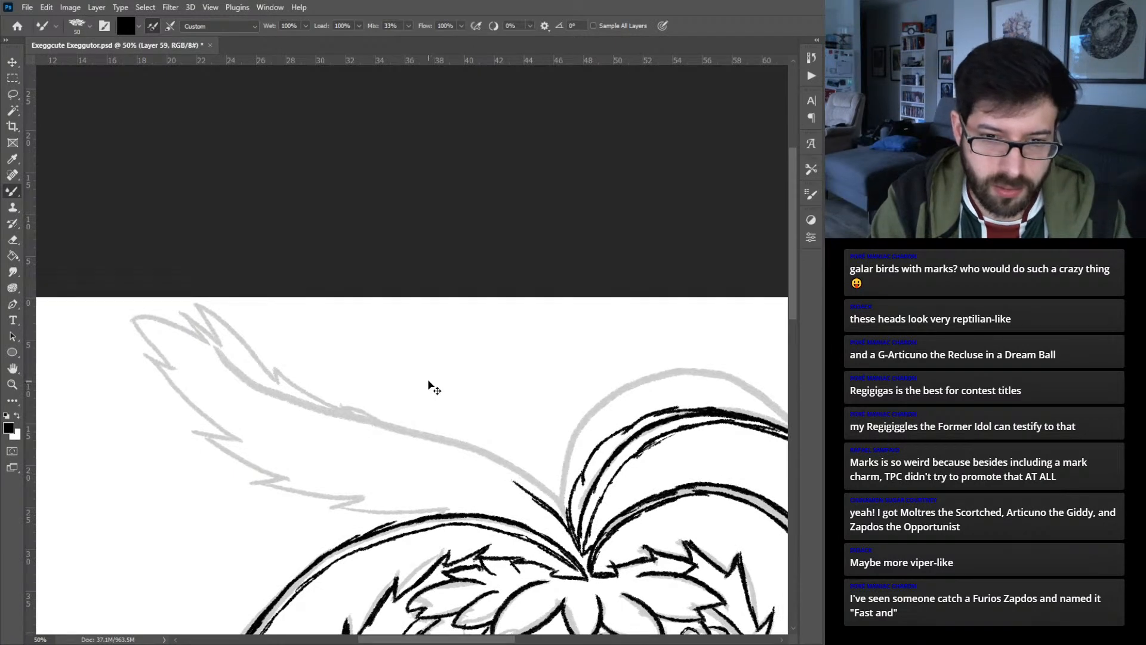
pyautogui.hotkey('ctrl', 'z')
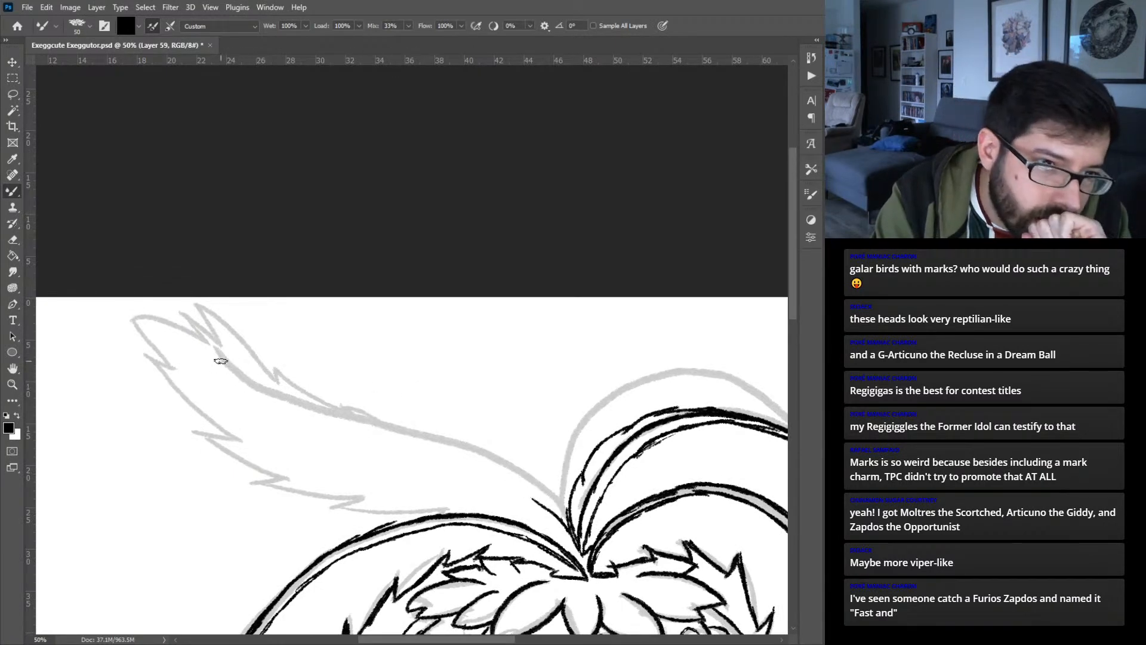
pyautogui.moveTo(221, 362)
pyautogui.mouseDown()
pyautogui.moveTo(265, 395)
pyautogui.moveTo(235, 376)
pyautogui.moveTo(345, 422)
pyautogui.mouseUp()
pyautogui.moveTo(259, 391)
pyautogui.mouseDown()
pyautogui.moveTo(465, 452)
pyautogui.moveTo(537, 496)
pyautogui.mouseUp()
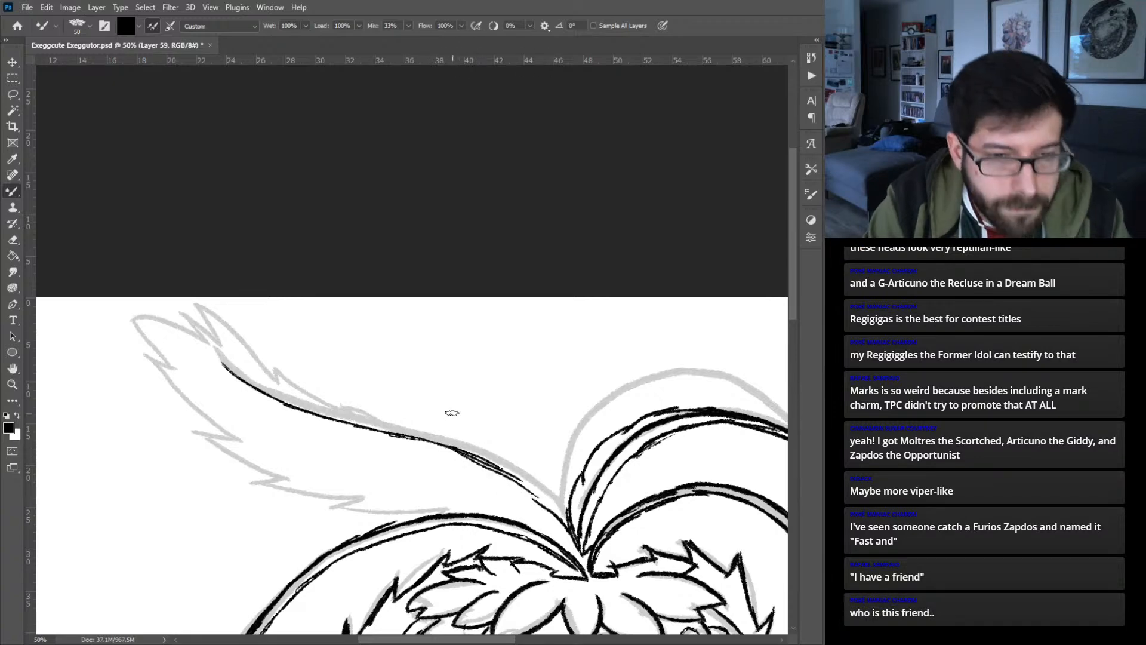
pyautogui.hotkey('ctrl', 'z')
pyautogui.hotkey('ctrl', 'z')
pyautogui.hotkey('ctrl', 'z')
pyautogui.hotkey('ctrl', 'z')
pyautogui.moveTo(447, 445); pyautogui.dragTo(504, 473)
pyautogui.moveTo(452, 448); pyautogui.dragTo(554, 514)
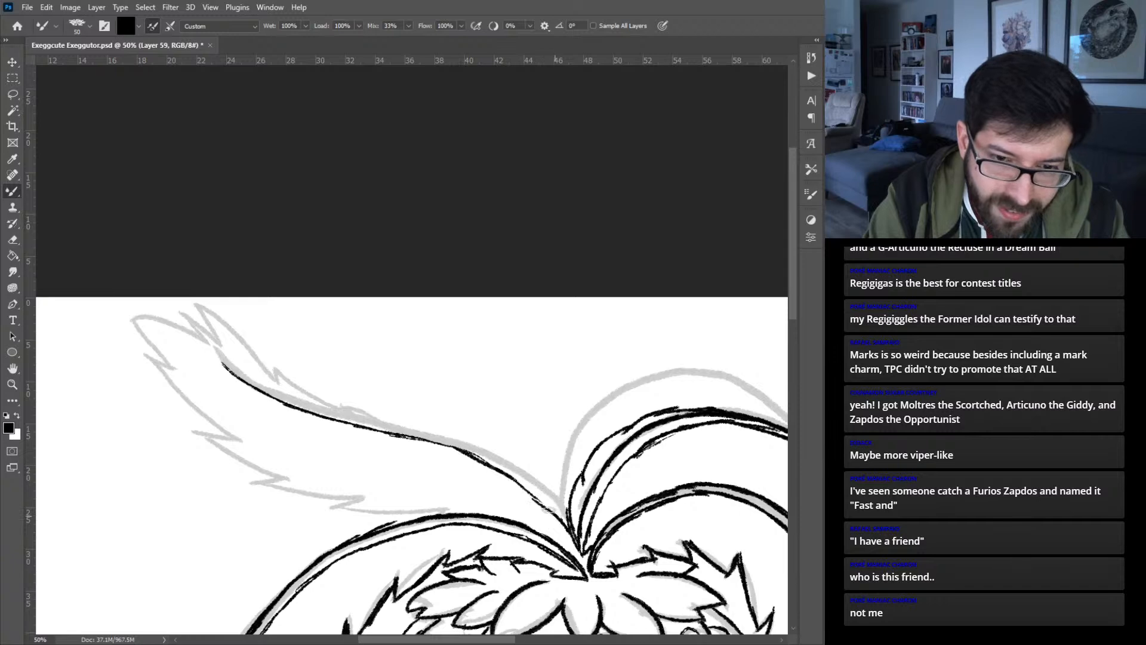
# - Ink the upper left palm leaf's upper midrib line parallel to the lower one, from the tip to the crown
pyautogui.moveTo(223, 353)
pyautogui.mouseDown()
pyautogui.moveTo(272, 389)
pyautogui.moveTo(366, 421)
pyautogui.mouseUp()
pyautogui.moveTo(297, 403)
pyautogui.mouseDown()
pyautogui.moveTo(448, 438)
pyautogui.moveTo(529, 482)
pyautogui.mouseUp()
pyautogui.moveTo(500, 463)
pyautogui.mouseDown()
pyautogui.moveTo(576, 531)
pyautogui.moveTo(524, 476)
pyautogui.mouseUp()
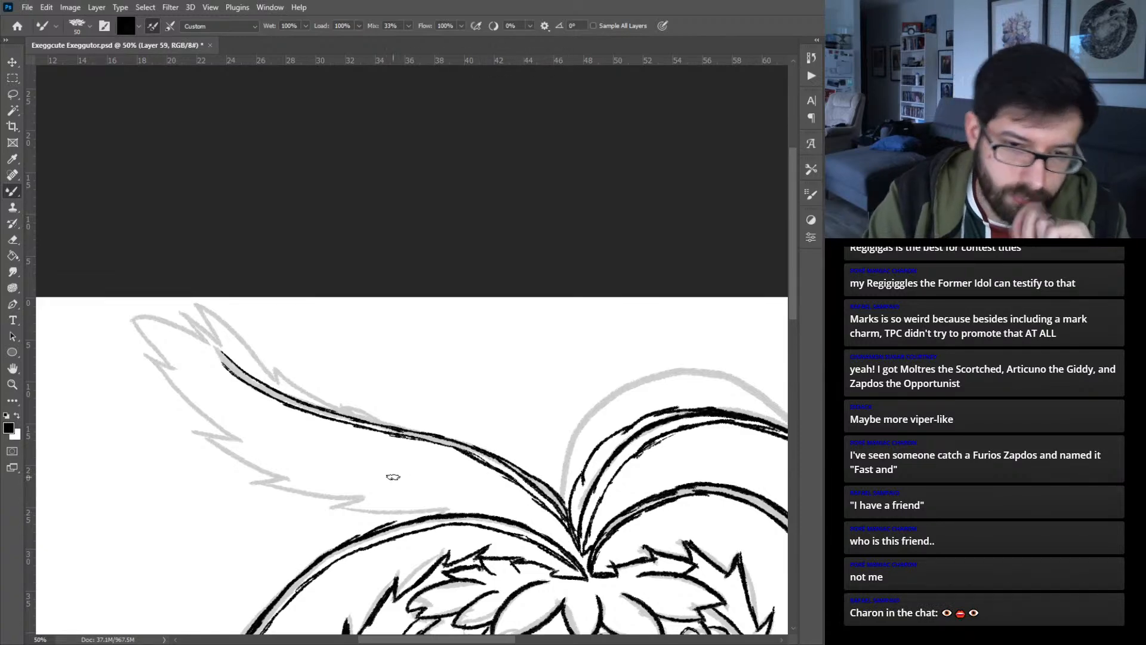
# - Ink the jagged lower edge of the upper left palm leaf from the front leaf outward to the third notch
pyautogui.moveTo(440, 513)
pyautogui.mouseDown()
pyautogui.moveTo(333, 505)
pyautogui.moveTo(366, 499)
pyautogui.mouseUp()
pyautogui.moveTo(264, 482); pyautogui.dragTo(362, 503)
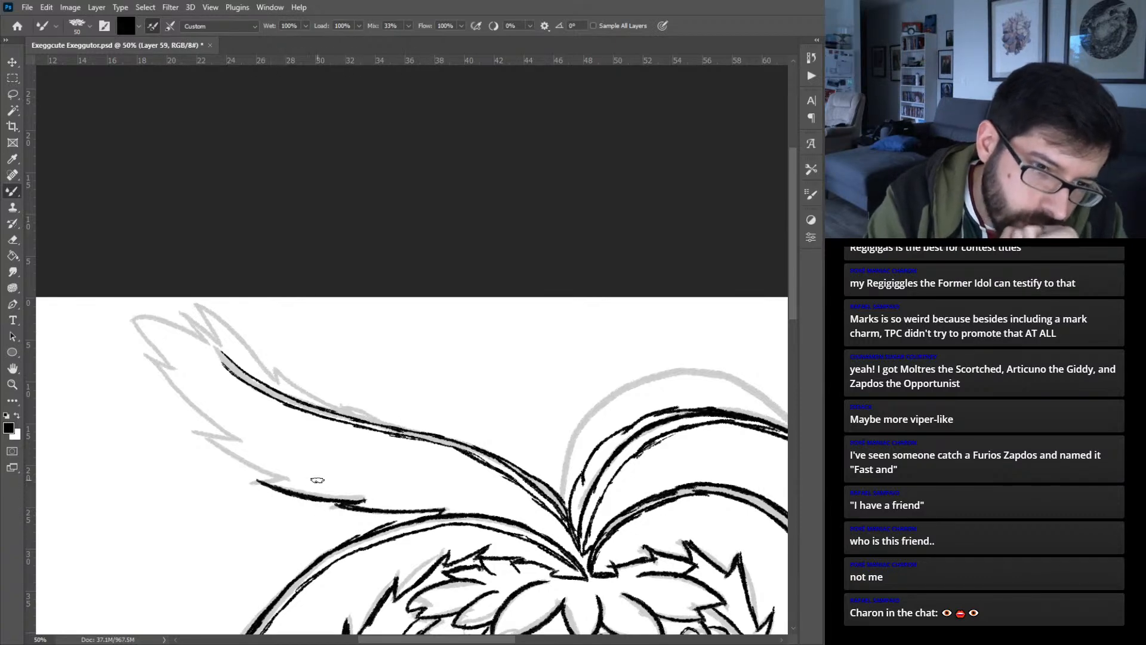
pyautogui.moveTo(288, 480); pyautogui.dragTo(260, 479)
pyautogui.moveTo(194, 430); pyautogui.dragTo(278, 477)
pyautogui.moveTo(202, 436); pyautogui.dragTo(236, 442)
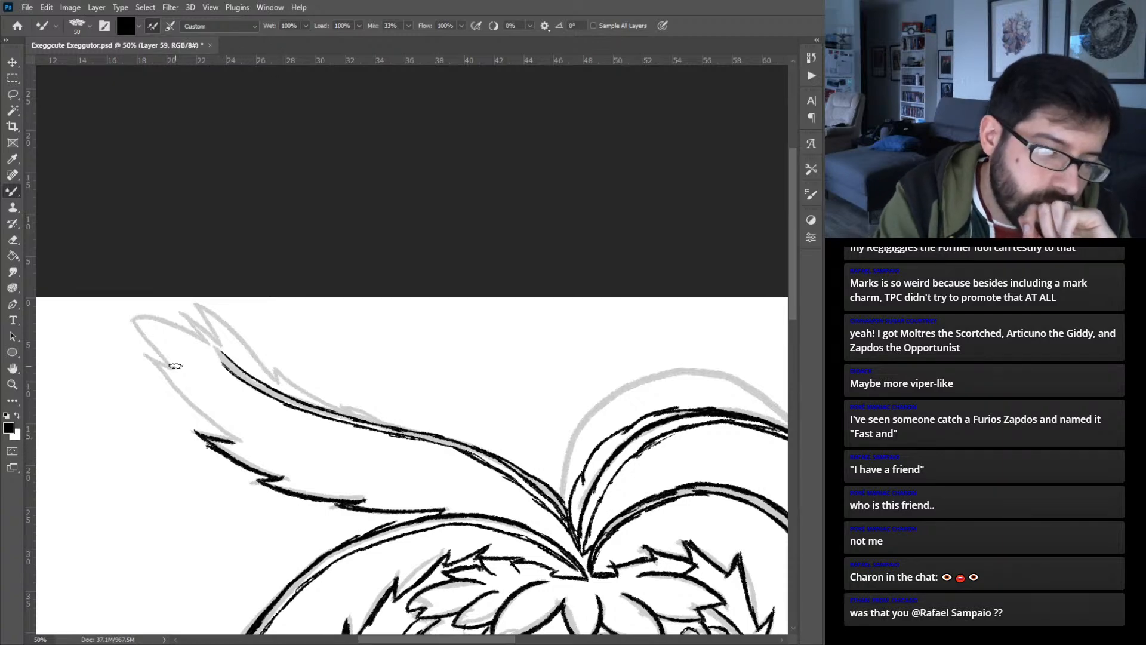
# - Ink the upper left palm leaf's outer edge, split pointed tips and upper edge back to the midrib
pyautogui.moveTo(143, 353); pyautogui.dragTo(239, 440)
pyautogui.moveTo(170, 366)
pyautogui.mouseDown()
pyautogui.moveTo(126, 324)
pyautogui.moveTo(197, 334)
pyautogui.mouseUp()
pyautogui.moveTo(136, 312)
pyautogui.mouseDown()
pyautogui.moveTo(209, 340)
pyautogui.moveTo(209, 326)
pyautogui.moveTo(181, 314)
pyautogui.moveTo(216, 338)
pyautogui.moveTo(185, 302)
pyautogui.moveTo(253, 342)
pyautogui.mouseUp()
pyautogui.moveTo(204, 308); pyautogui.dragTo(271, 359)
pyautogui.moveTo(233, 323)
pyautogui.mouseDown()
pyautogui.moveTo(280, 378)
pyautogui.moveTo(428, 434)
pyautogui.mouseUp()
# - Ink the tall outer arch behind the rear right palm leaf, from the crown down to the leaf's upper edge
pyautogui.moveTo(567, 449); pyautogui.dragTo(317, 413)
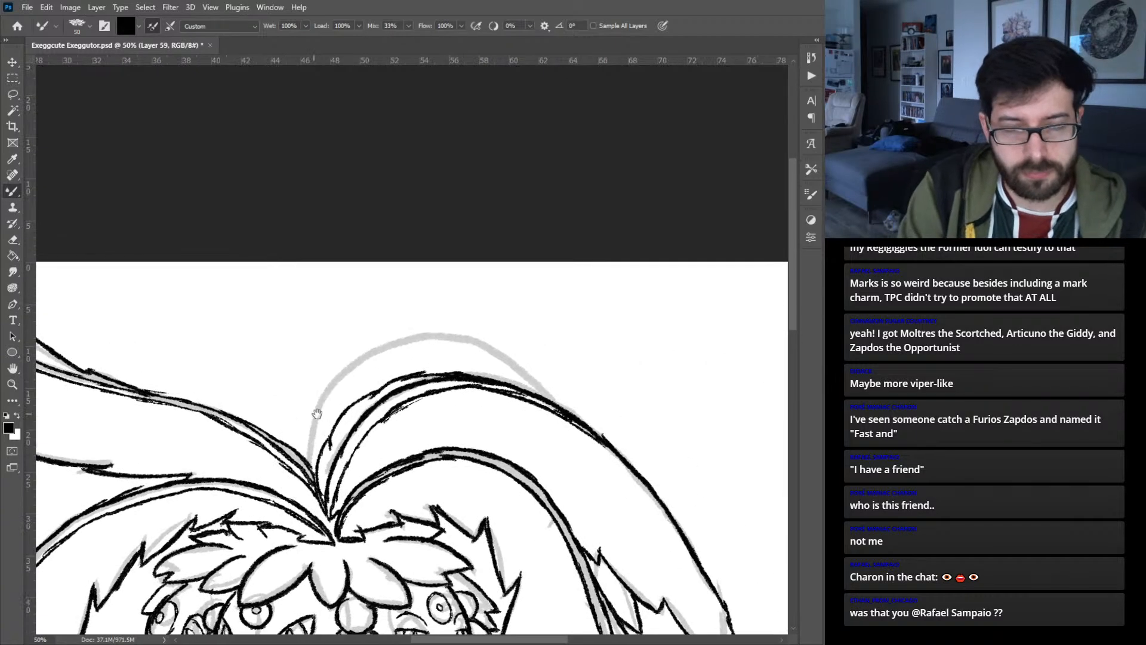
pyautogui.moveTo(310, 462); pyautogui.dragTo(315, 396)
pyautogui.hotkey('ctrl', 'z')
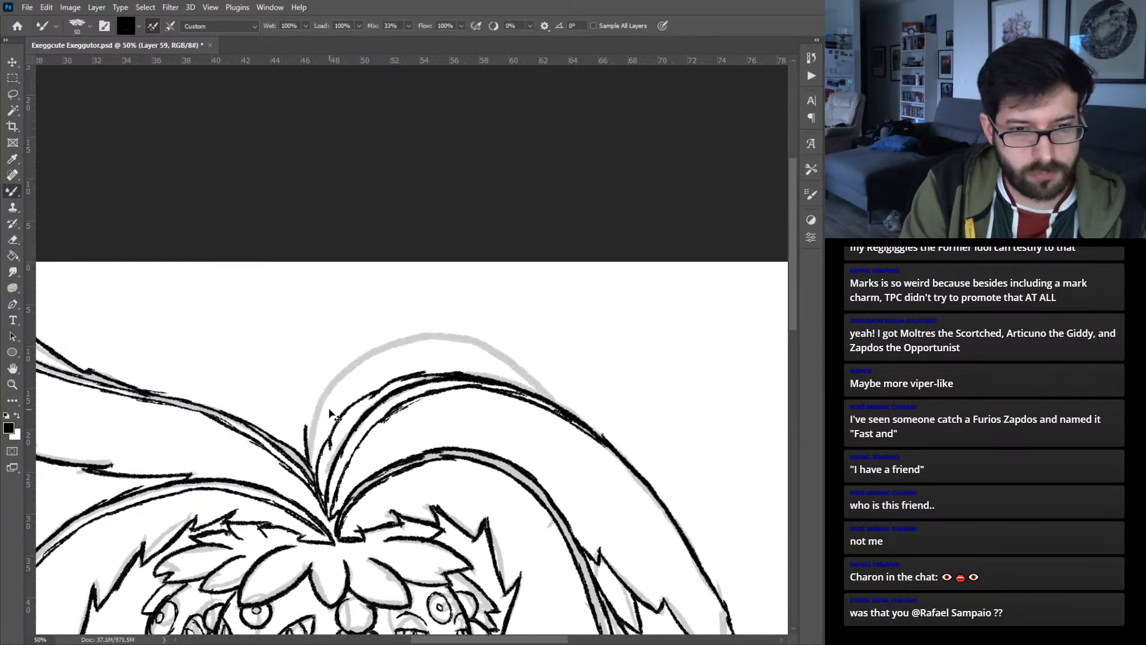
pyautogui.moveTo(310, 464)
pyautogui.mouseDown()
pyautogui.moveTo(333, 381)
pyautogui.moveTo(330, 396)
pyautogui.moveTo(394, 346)
pyautogui.moveTo(448, 324)
pyautogui.moveTo(438, 342)
pyautogui.moveTo(533, 382)
pyautogui.mouseUp()
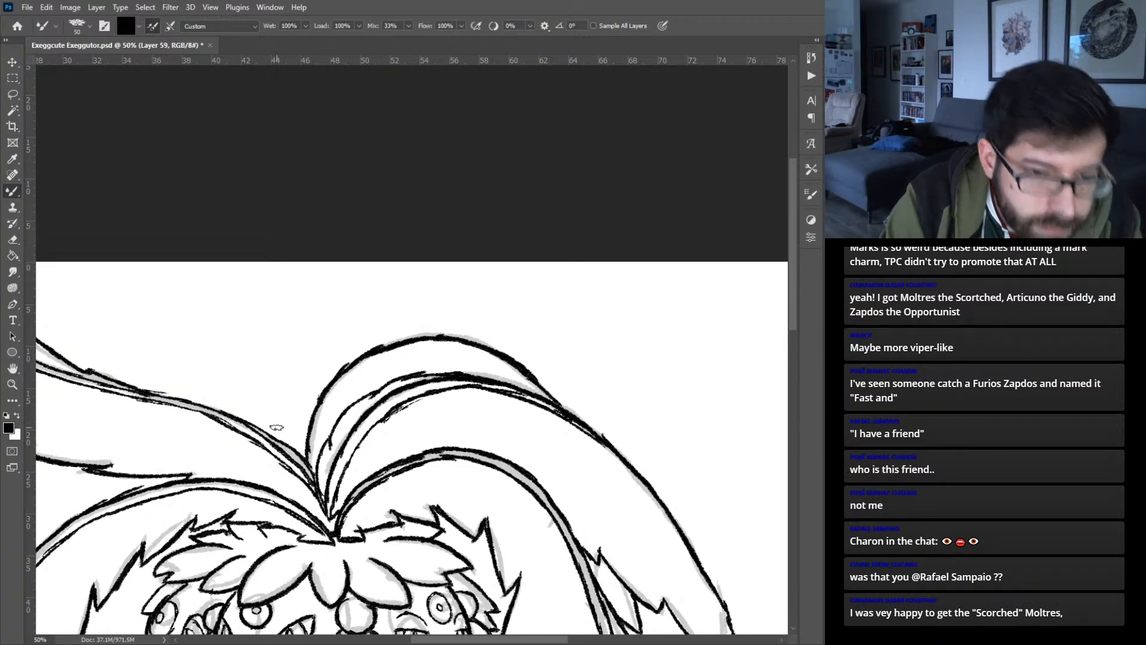
# - On a new layer, ink the body's right side from below the heads, continuing along the tail's upper edge to the palm leaf
pyautogui.hotkey('ctrl', '0')
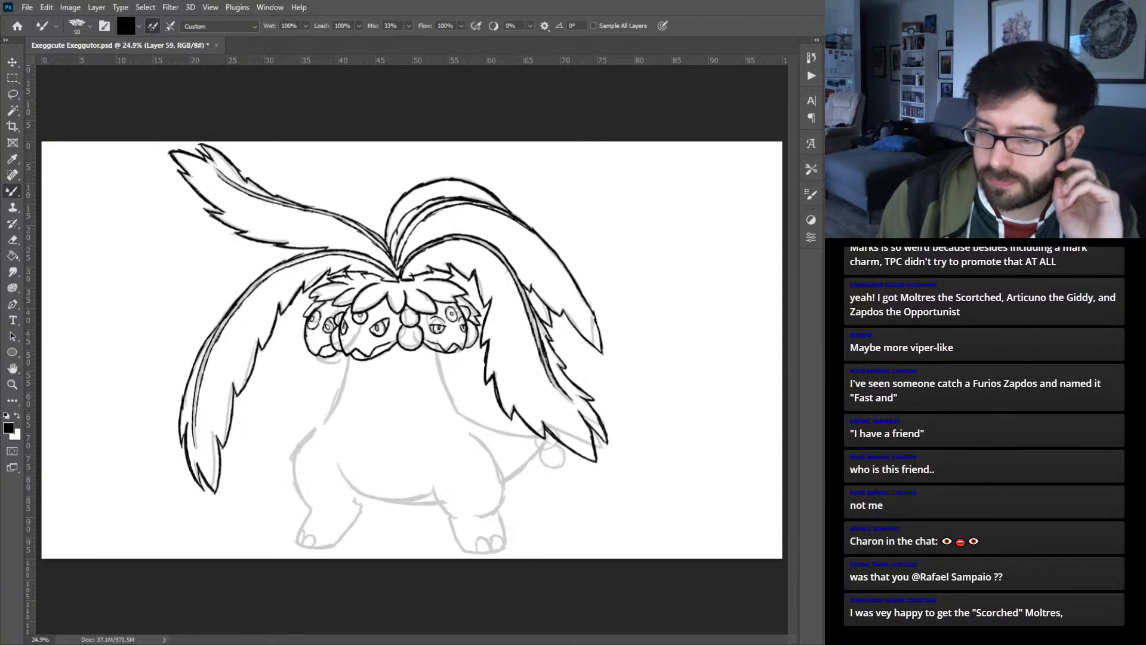
pyautogui.hotkey('ctrl', '+')
pyautogui.hotkey('ctrl', '+')
pyautogui.hotkey('ctrl', '+')
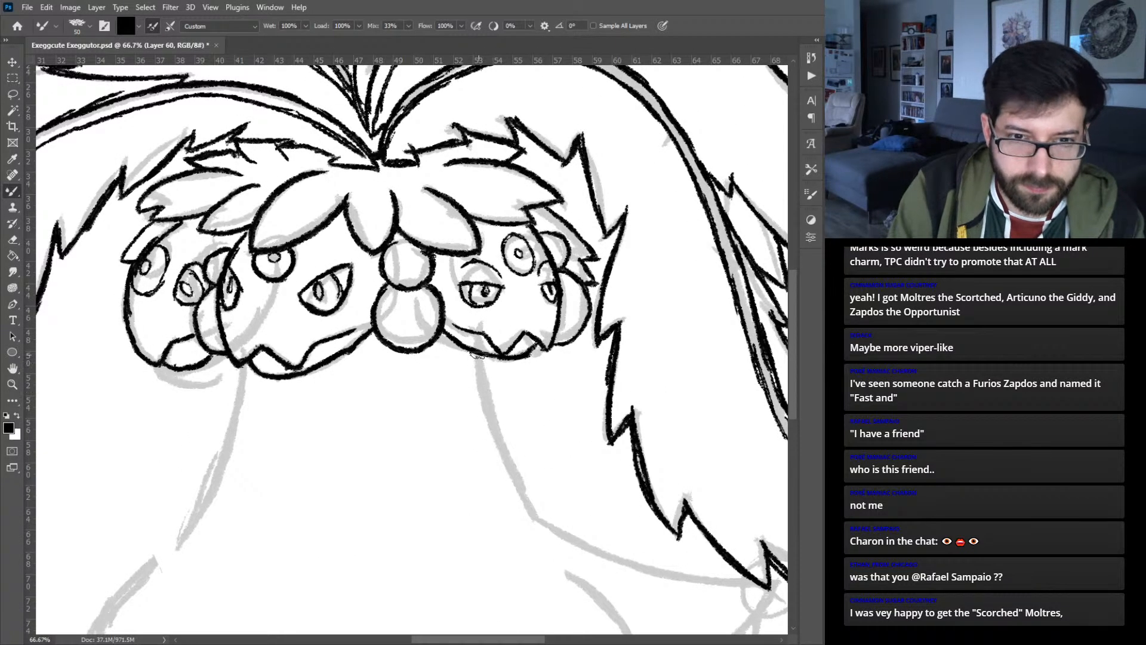
pyautogui.moveTo(478, 357)
pyautogui.mouseDown()
pyautogui.moveTo(506, 464)
pyautogui.moveTo(540, 524)
pyautogui.moveTo(412, 299)
pyautogui.moveTo(410, 344)
pyautogui.mouseUp()
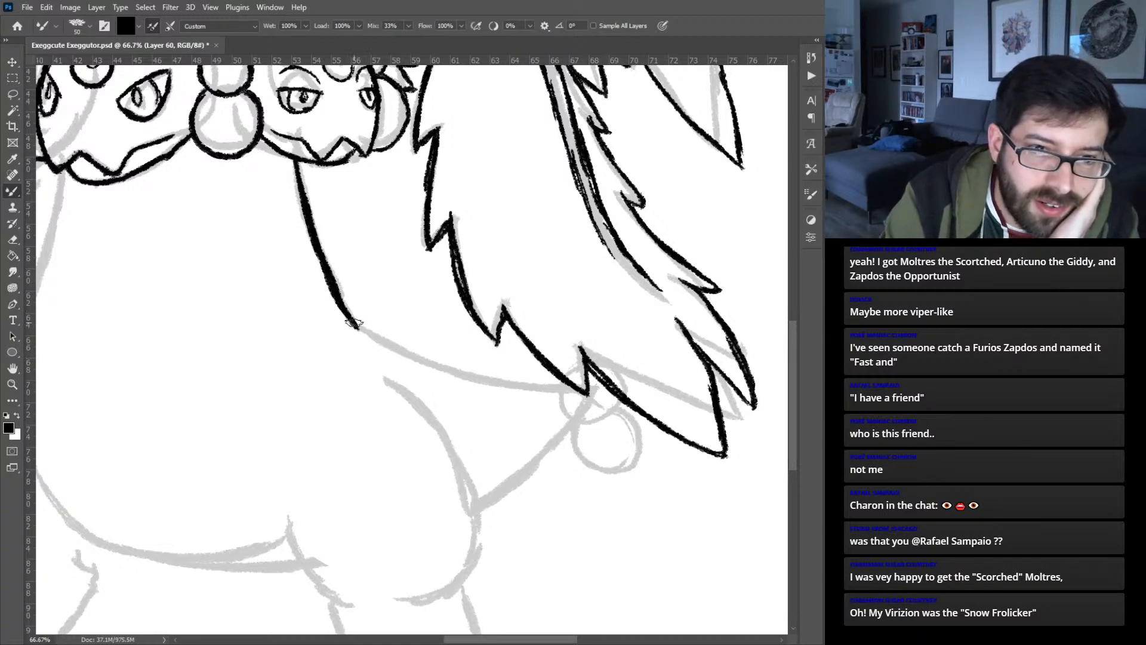
pyautogui.moveTo(356, 326)
pyautogui.mouseDown()
pyautogui.moveTo(449, 376)
pyautogui.moveTo(406, 355)
pyautogui.moveTo(493, 387)
pyautogui.moveTo(583, 393)
pyautogui.mouseUp()
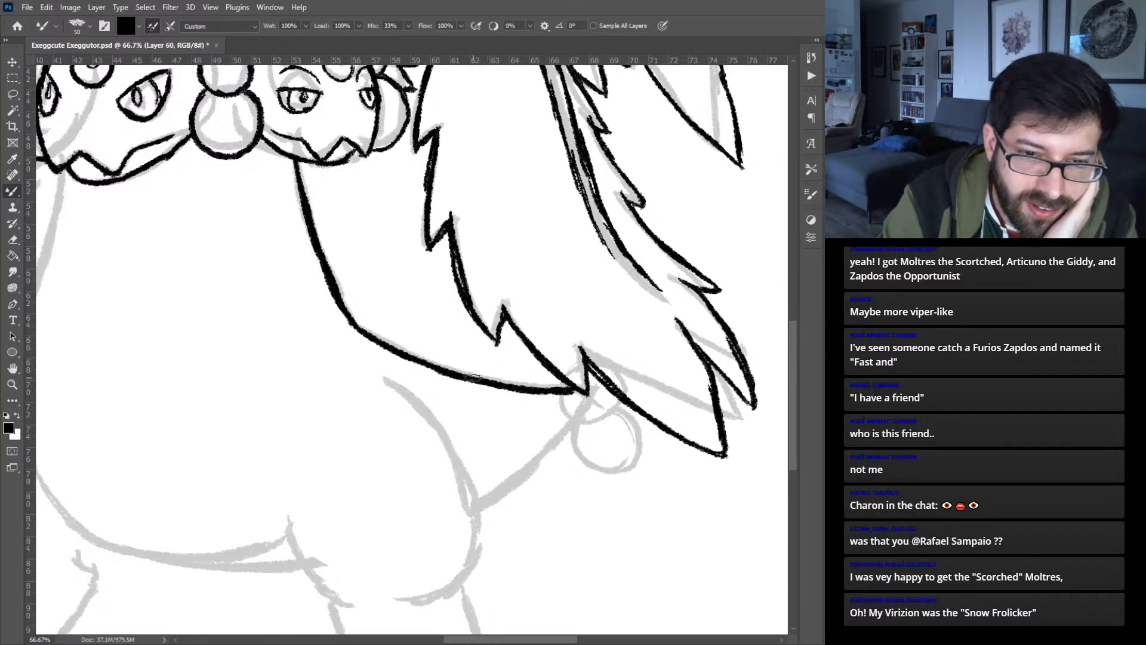
# - On a separate new layer, ink the right leg's rounded thigh, its lower cuff, the foot and two toenails
pyautogui.moveTo(477, 522); pyautogui.dragTo(502, 418)
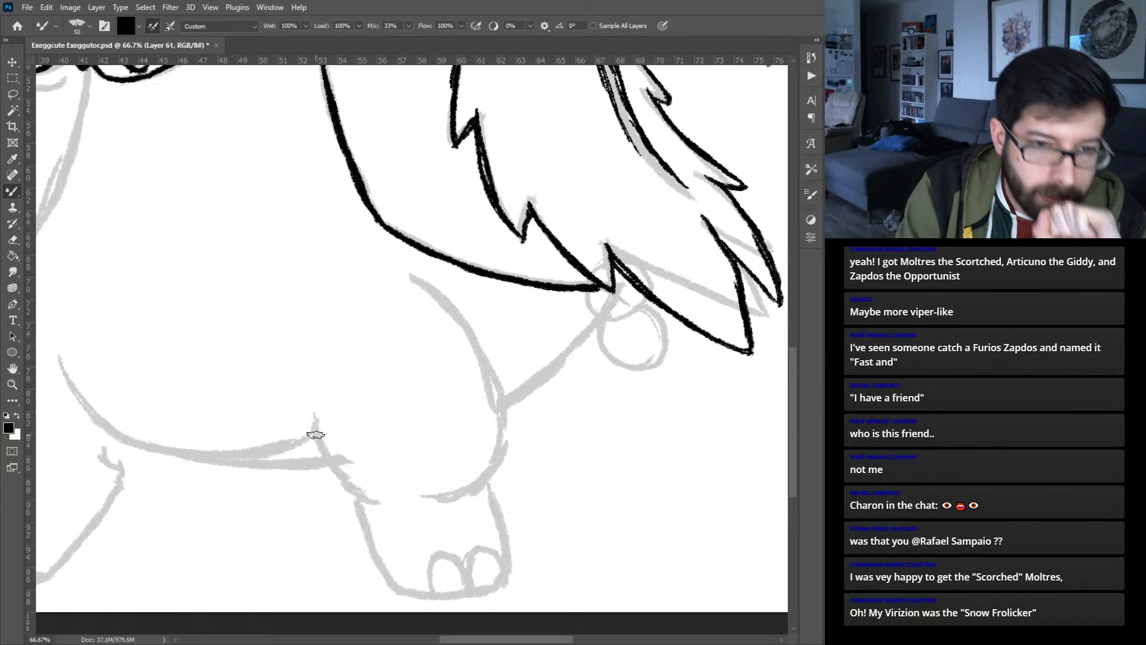
pyautogui.moveTo(302, 418)
pyautogui.mouseDown()
pyautogui.moveTo(360, 495)
pyautogui.moveTo(381, 499)
pyautogui.moveTo(457, 493)
pyautogui.moveTo(500, 422)
pyautogui.mouseUp()
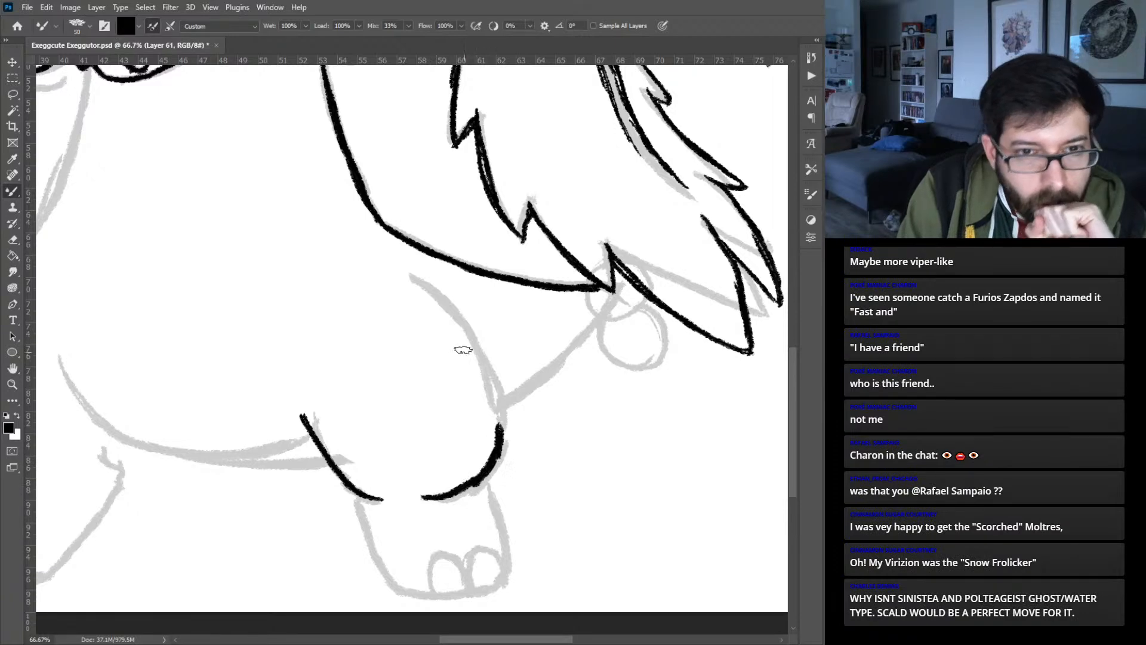
pyautogui.moveTo(397, 270)
pyautogui.mouseDown()
pyautogui.moveTo(488, 363)
pyautogui.moveTo(503, 425)
pyautogui.mouseUp()
pyautogui.moveTo(496, 379); pyautogui.dragTo(504, 425)
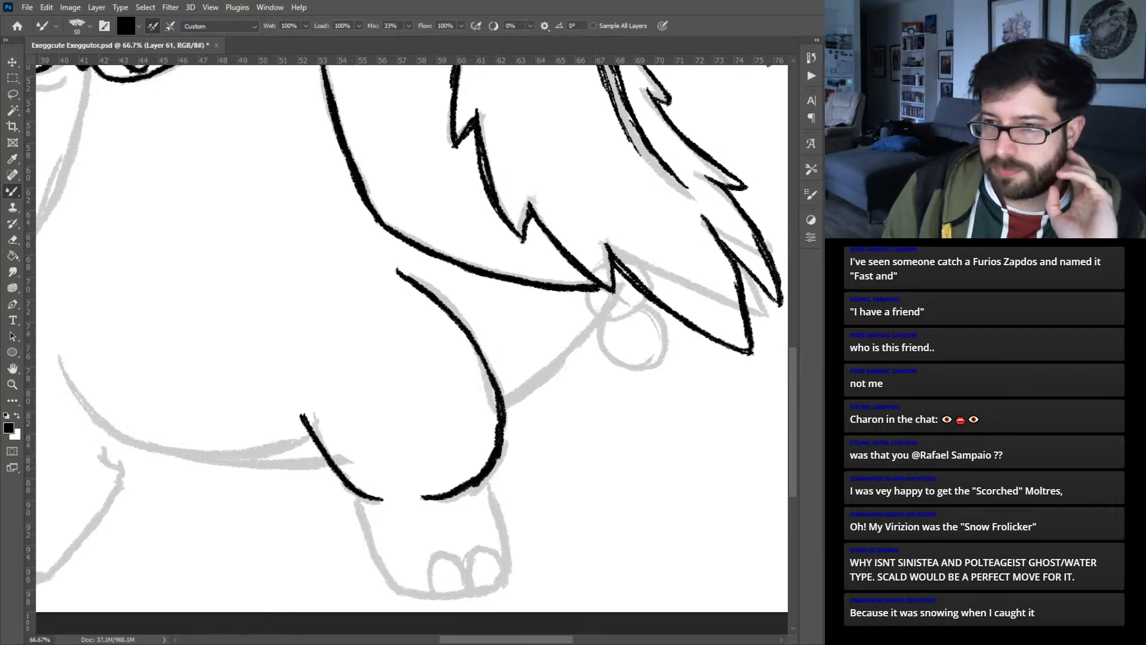
pyautogui.moveTo(381, 498)
pyautogui.mouseDown()
pyautogui.moveTo(353, 505)
pyautogui.moveTo(396, 593)
pyautogui.moveTo(496, 588)
pyautogui.moveTo(511, 564)
pyautogui.moveTo(484, 479)
pyautogui.mouseUp()
pyautogui.moveTo(478, 584)
pyautogui.mouseDown()
pyautogui.moveTo(478, 552)
pyautogui.moveTo(502, 553)
pyautogui.moveTo(509, 573)
pyautogui.moveTo(442, 559)
pyautogui.moveTo(435, 579)
pyautogui.moveTo(438, 566)
pyautogui.moveTo(471, 567)
pyautogui.moveTo(476, 579)
pyautogui.mouseUp()
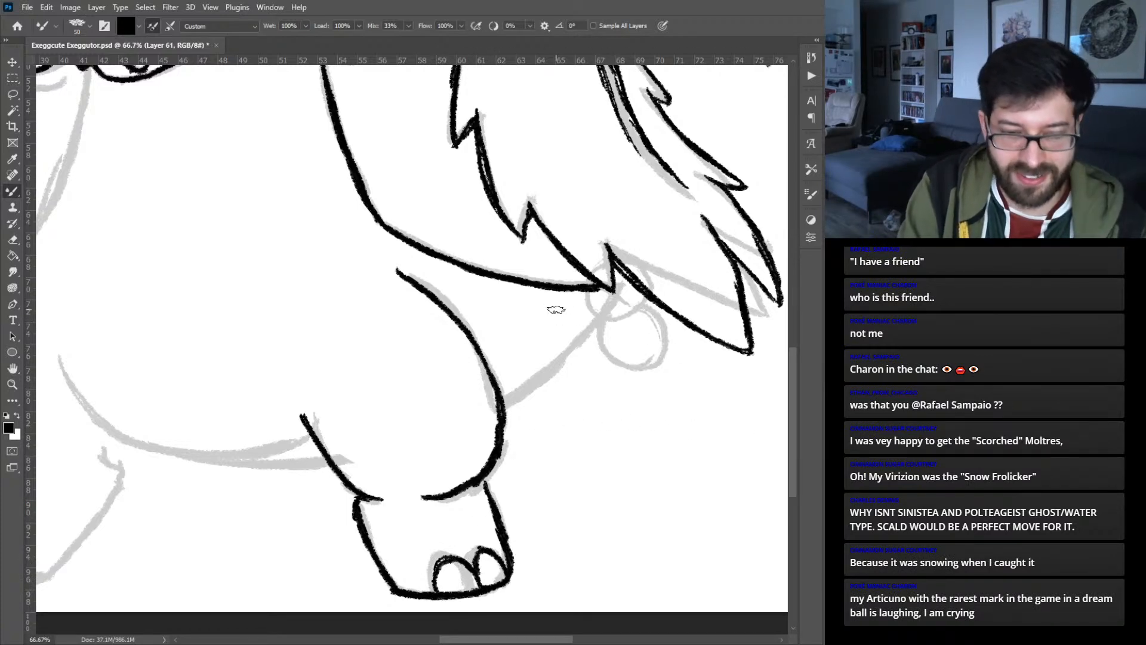
# - Select the body's line layer and ink the tail's lower edge from the right thigh up to the palm leaf
pyautogui.press('v')
pyautogui.press('b')
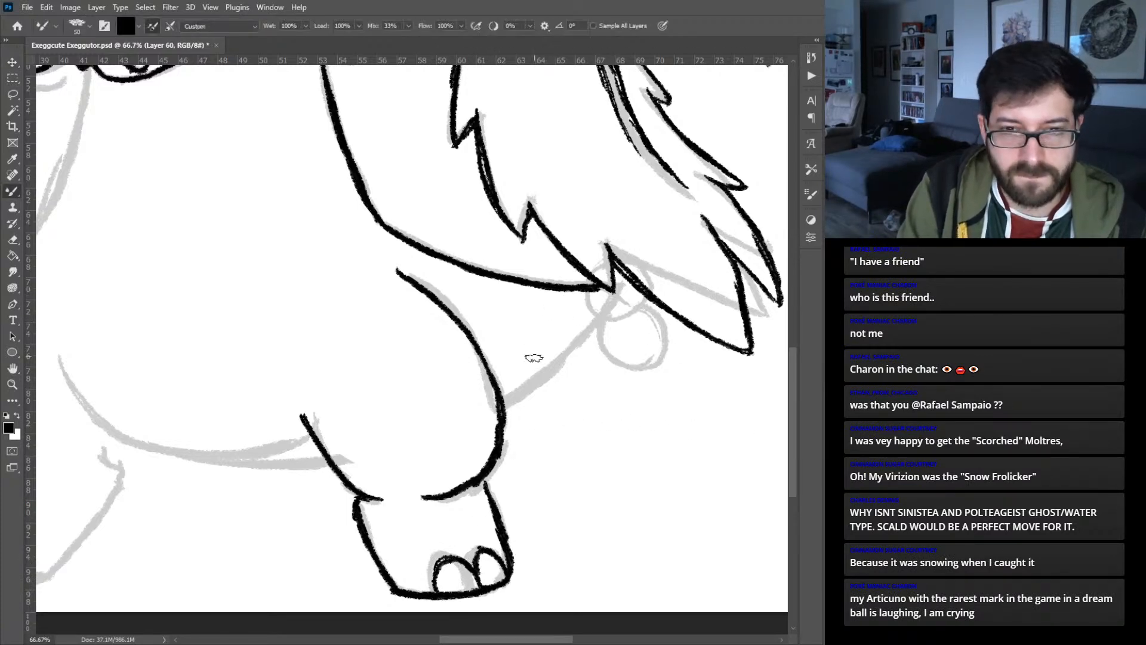
pyautogui.moveTo(505, 404)
pyautogui.mouseDown()
pyautogui.moveTo(556, 368)
pyautogui.moveTo(618, 289)
pyautogui.mouseUp()
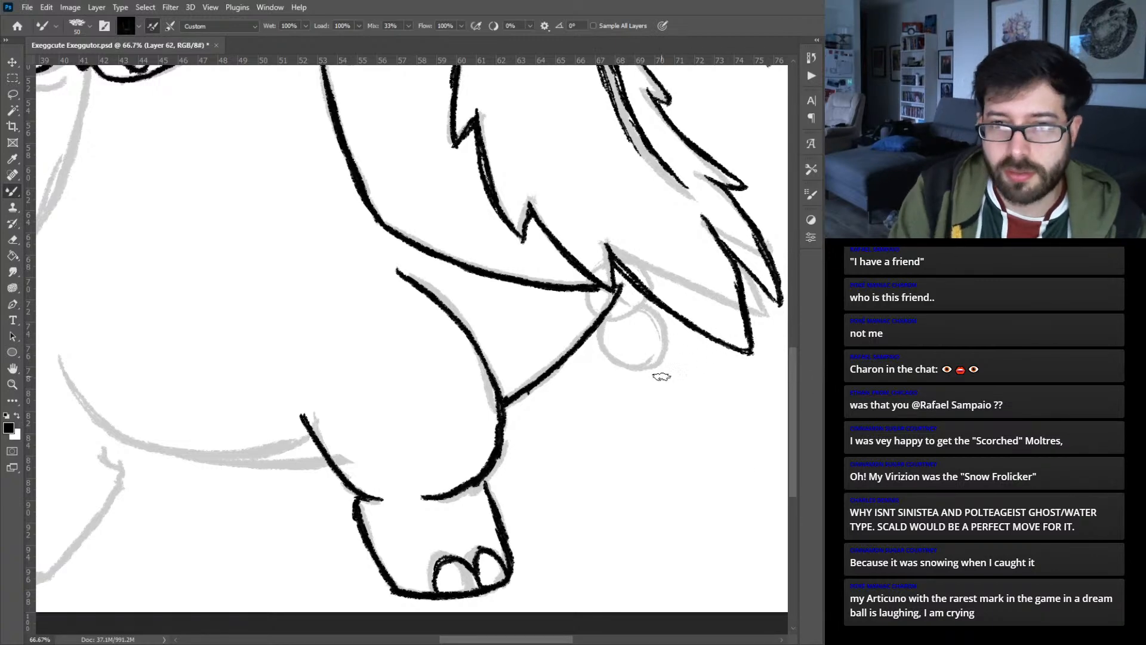
# - Ink the two round fruits hanging at the tail's tip, just beneath the palm leaf
pyautogui.moveTo(608, 309)
pyautogui.mouseDown()
pyautogui.moveTo(640, 311)
pyautogui.moveTo(646, 291)
pyautogui.moveTo(612, 312)
pyautogui.mouseUp()
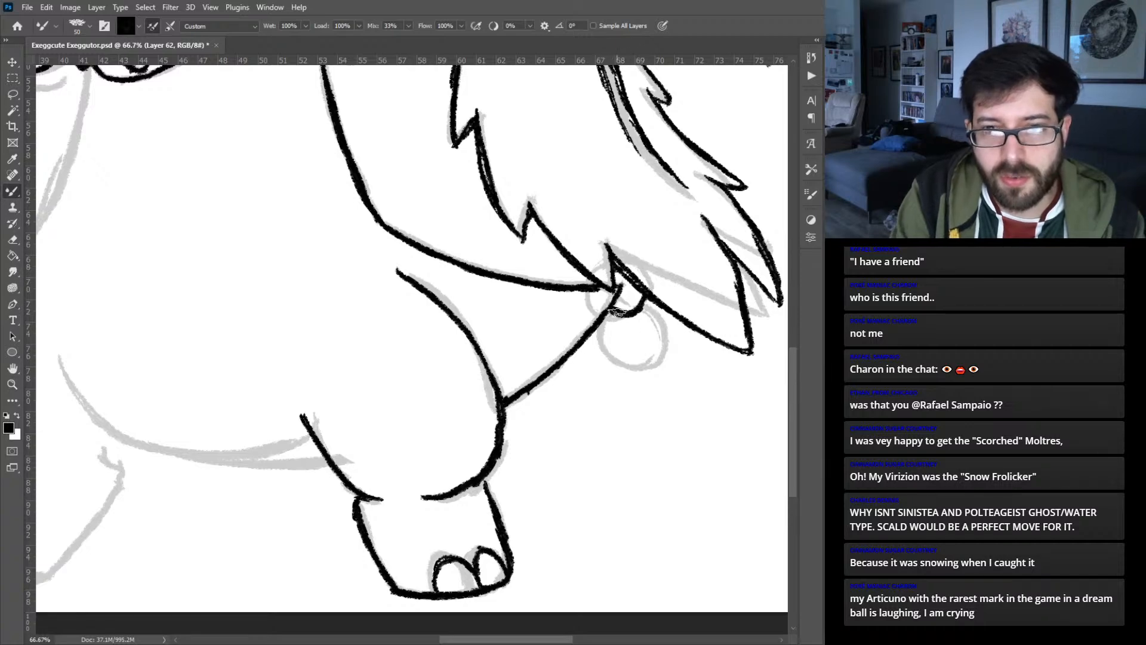
pyautogui.moveTo(606, 312)
pyautogui.mouseDown()
pyautogui.moveTo(616, 363)
pyautogui.moveTo(660, 358)
pyautogui.moveTo(670, 322)
pyautogui.moveTo(655, 305)
pyautogui.moveTo(643, 302)
pyautogui.moveTo(668, 333)
pyautogui.moveTo(657, 358)
pyautogui.moveTo(622, 362)
pyautogui.moveTo(601, 342)
pyautogui.moveTo(609, 306)
pyautogui.mouseUp()
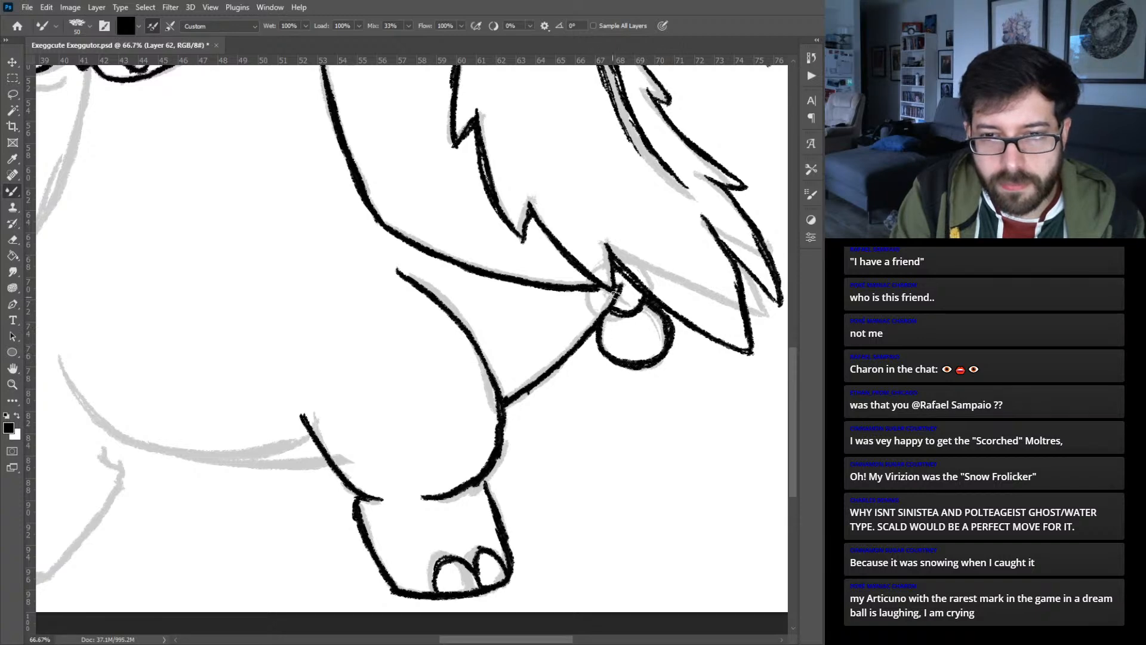
# - On a new layer, ink the body's left side from below the heads down to the hip
pyautogui.moveTo(253, 349); pyautogui.dragTo(468, 353)
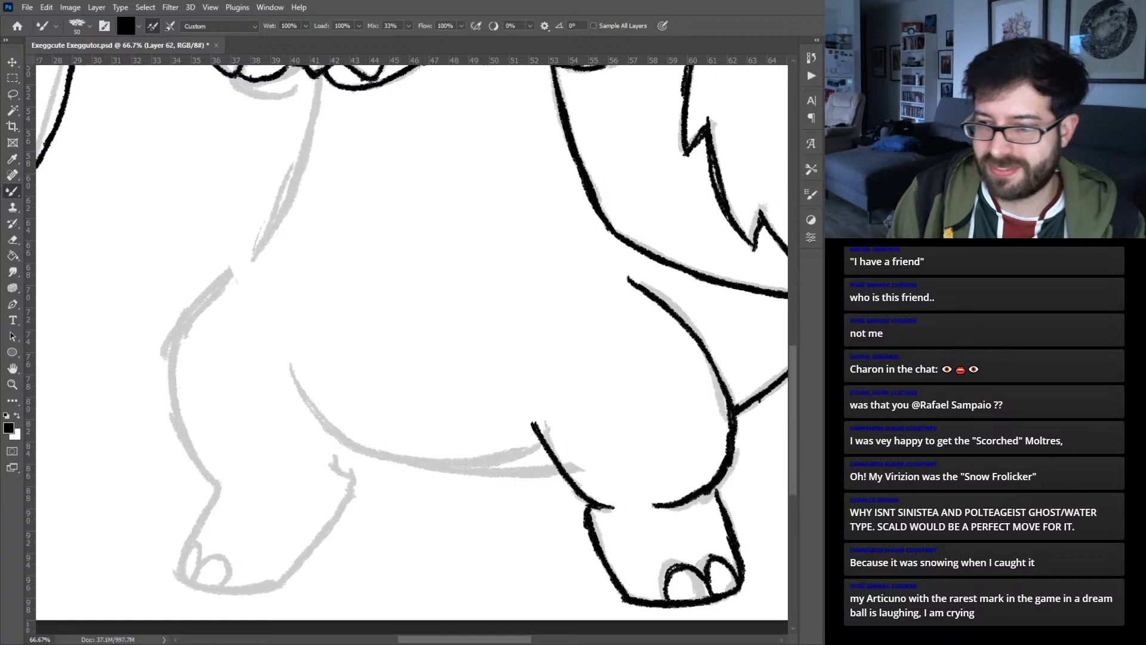
pyautogui.moveTo(326, 285); pyautogui.dragTo(345, 404)
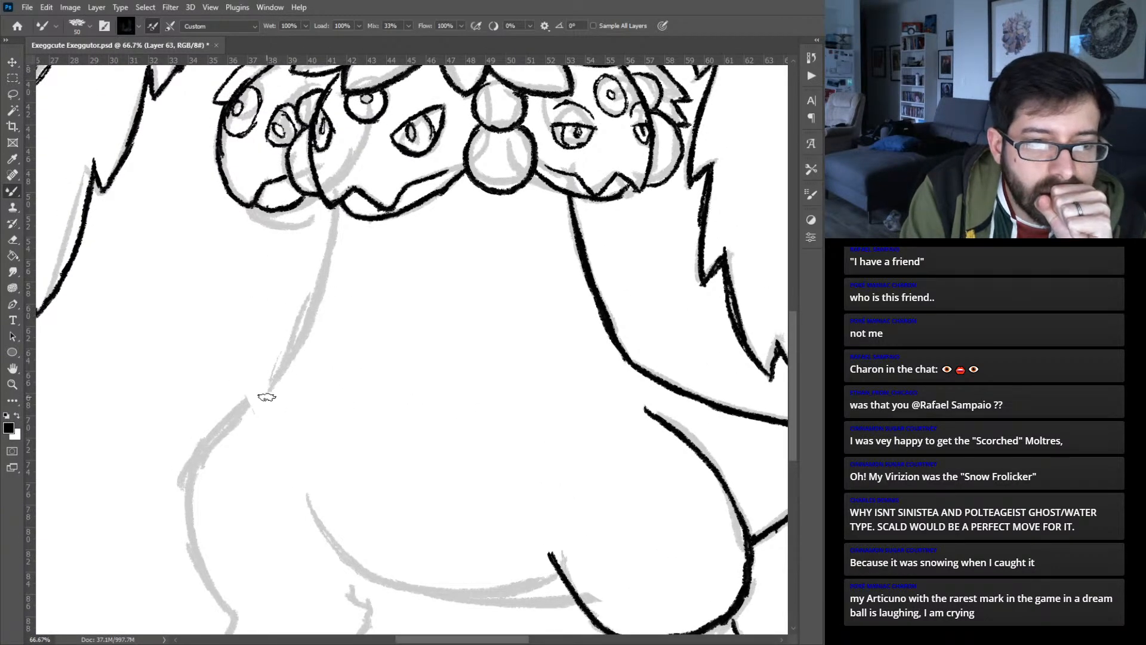
pyautogui.moveTo(268, 394)
pyautogui.mouseDown()
pyautogui.moveTo(313, 325)
pyautogui.moveTo(301, 349)
pyautogui.moveTo(328, 260)
pyautogui.mouseUp()
pyautogui.moveTo(318, 302); pyautogui.dragTo(339, 206)
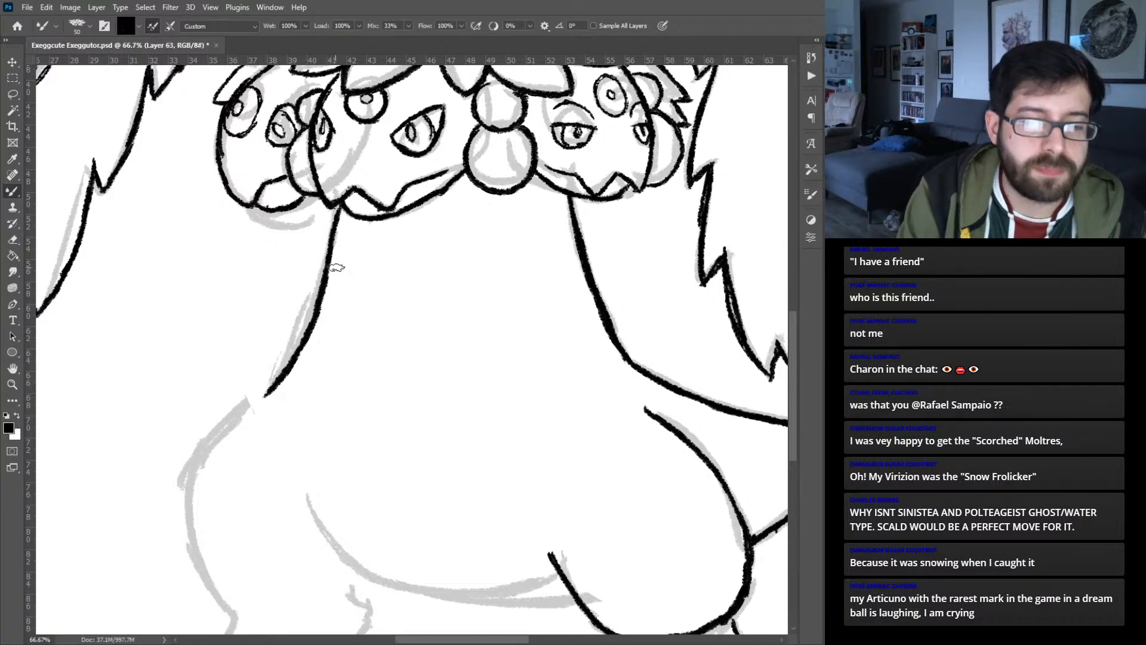
# - Ink the left leg's rounded thigh, the foot with its inner edge, and two toenails
pyautogui.moveTo(298, 495); pyautogui.dragTo(395, 315)
pyautogui.moveTo(370, 208)
pyautogui.mouseDown()
pyautogui.moveTo(311, 254)
pyautogui.moveTo(283, 304)
pyautogui.moveTo(288, 384)
pyautogui.moveTo(331, 451)
pyautogui.moveTo(326, 430)
pyautogui.moveTo(295, 511)
pyautogui.mouseUp()
pyautogui.moveTo(311, 472)
pyautogui.mouseDown()
pyautogui.moveTo(293, 524)
pyautogui.moveTo(319, 501)
pyautogui.moveTo(295, 529)
pyautogui.moveTo(369, 542)
pyautogui.moveTo(395, 534)
pyautogui.moveTo(462, 446)
pyautogui.moveTo(454, 392)
pyautogui.mouseUp()
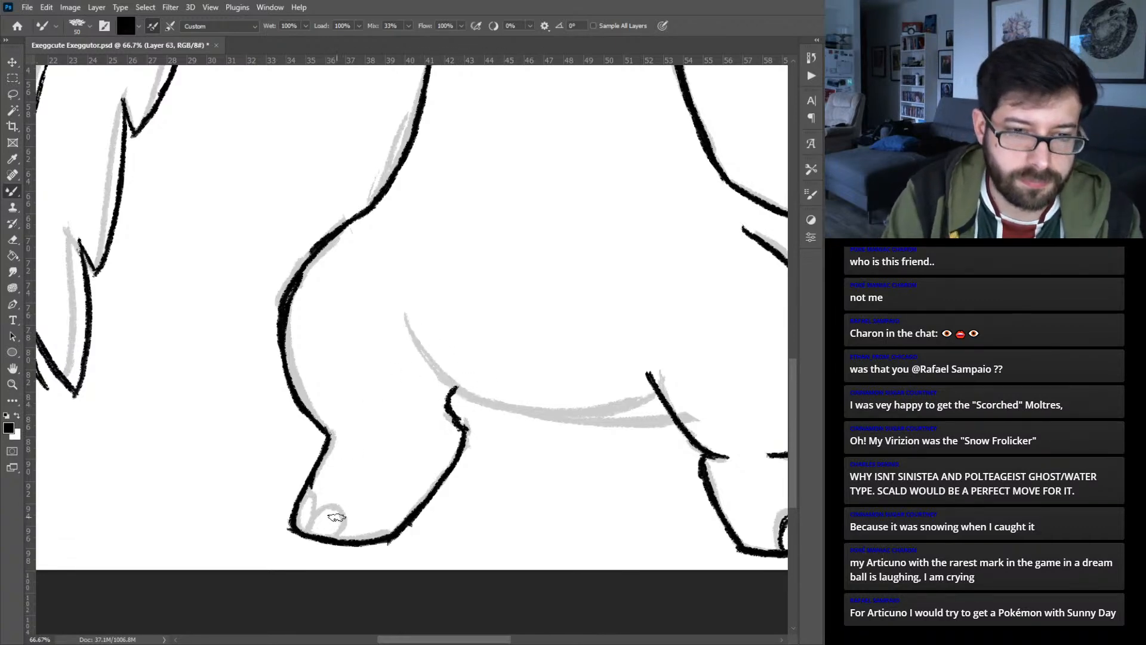
pyautogui.moveTo(310, 530)
pyautogui.mouseDown()
pyautogui.moveTo(325, 505)
pyautogui.moveTo(345, 513)
pyautogui.moveTo(339, 540)
pyautogui.moveTo(316, 507)
pyautogui.moveTo(306, 521)
pyautogui.moveTo(312, 496)
pyautogui.moveTo(298, 501)
pyautogui.mouseUp()
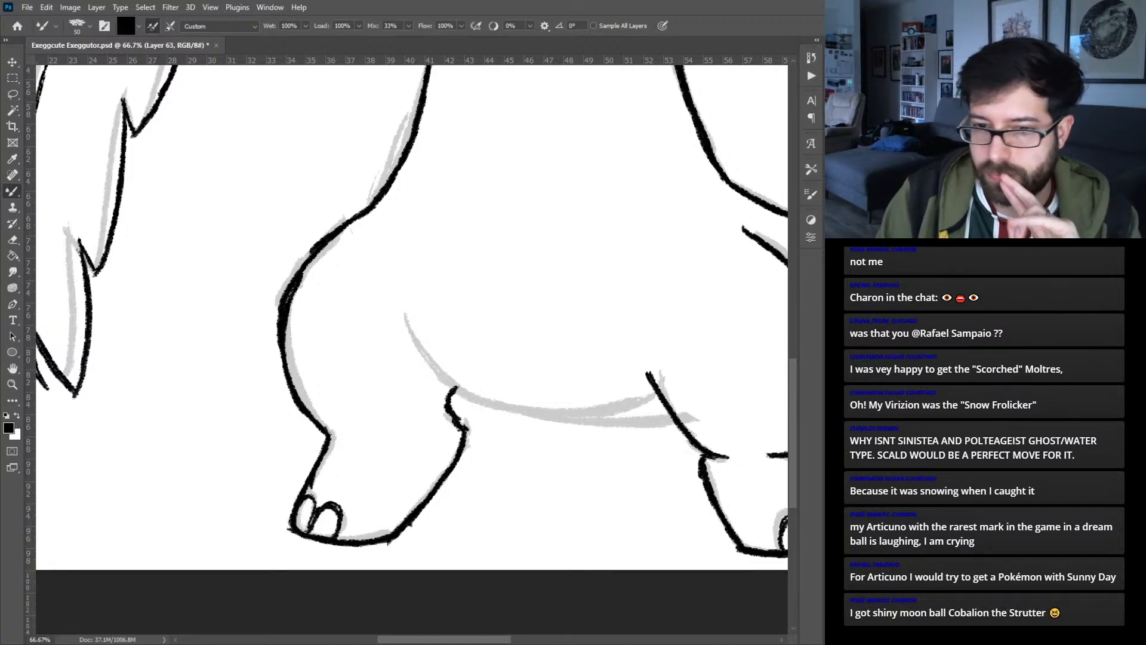
# - On another new layer, ink the rounded belly's left curve and its underside across to the right thigh
pyautogui.hotkey('ctrl', 'shift', 'alt', 'n')
pyautogui.moveTo(477, 441); pyautogui.dragTo(312, 480)
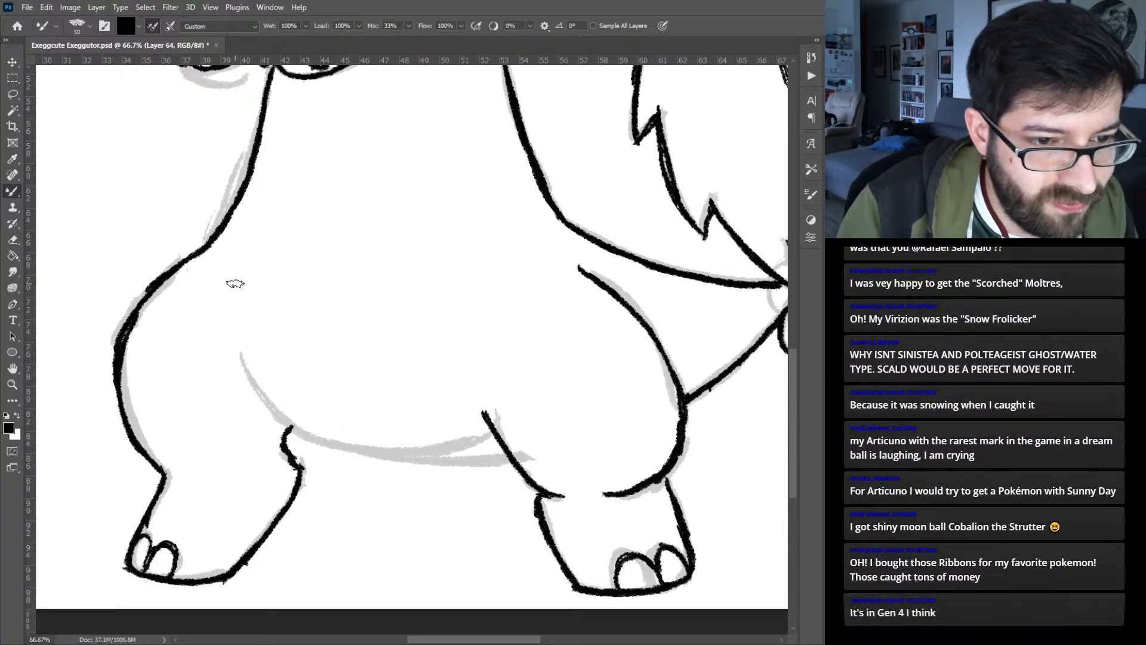
pyautogui.moveTo(238, 262); pyautogui.dragTo(270, 409)
pyautogui.moveTo(233, 311); pyautogui.dragTo(296, 426)
pyautogui.moveTo(232, 350); pyautogui.dragTo(313, 434)
pyautogui.moveTo(253, 391); pyautogui.dragTo(337, 443)
pyautogui.moveTo(272, 411)
pyautogui.mouseDown()
pyautogui.moveTo(376, 451)
pyautogui.moveTo(429, 456)
pyautogui.moveTo(498, 433)
pyautogui.mouseUp()
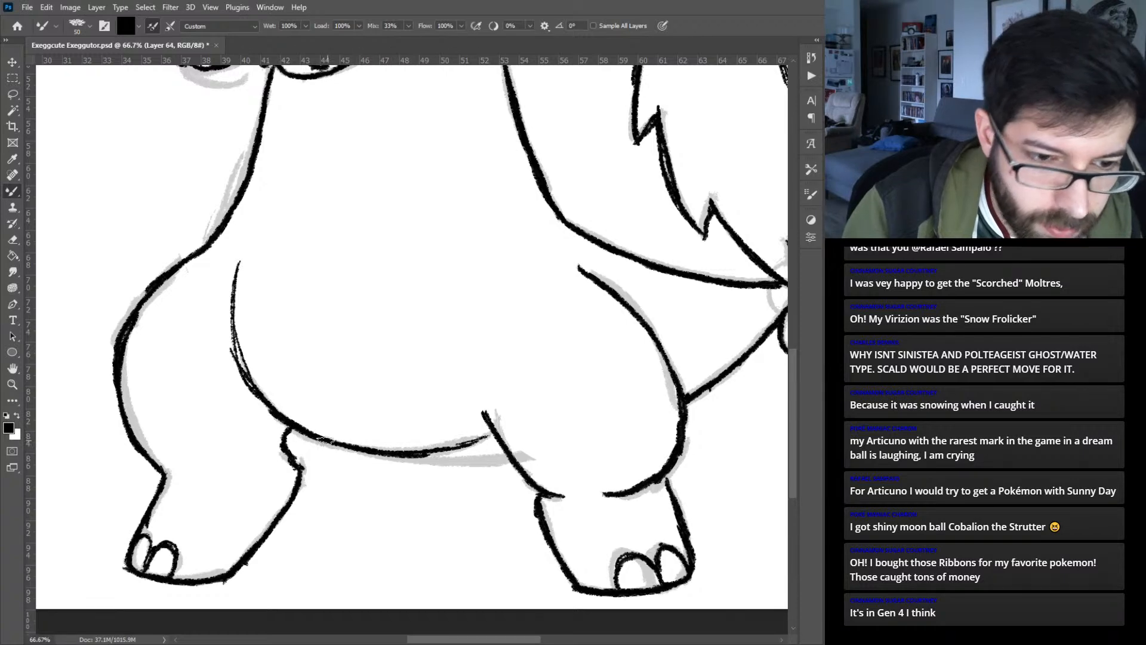
pyautogui.moveTo(296, 428)
pyautogui.mouseDown()
pyautogui.moveTo(378, 461)
pyautogui.moveTo(453, 468)
pyautogui.mouseUp()
pyautogui.moveTo(384, 457); pyautogui.dragTo(498, 463)
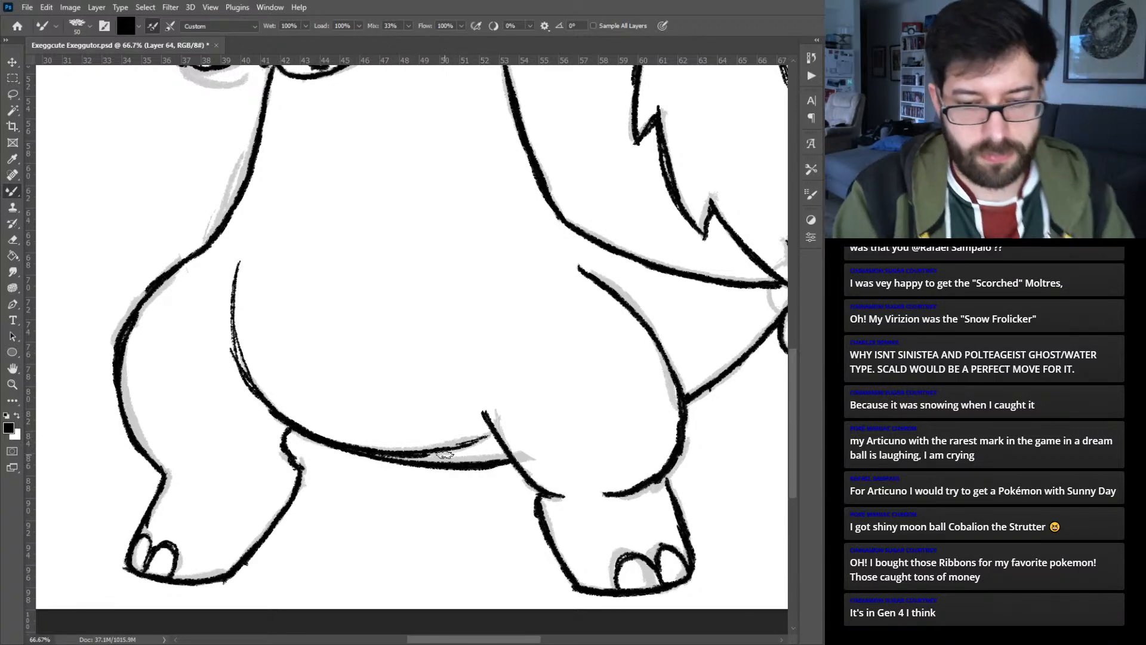
# - Check the colored reference, then ink two zigzag bands across the upper body and waist on a new layer
pyautogui.hotkey('ctrl', '0')
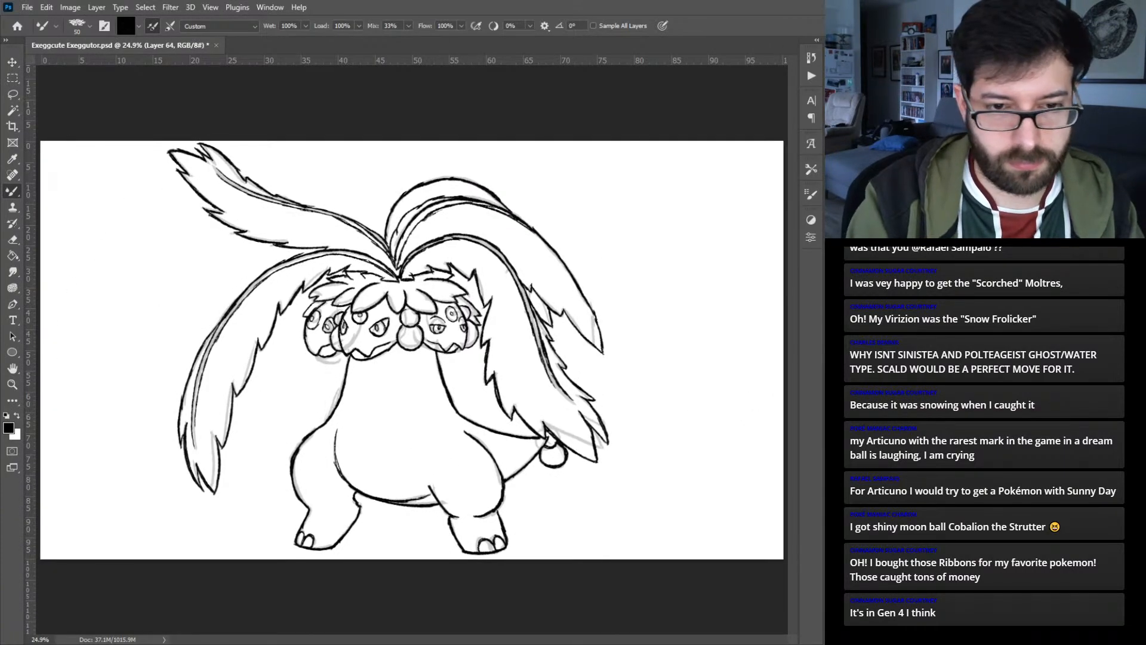
pyautogui.hotkey('ctrl', '+')
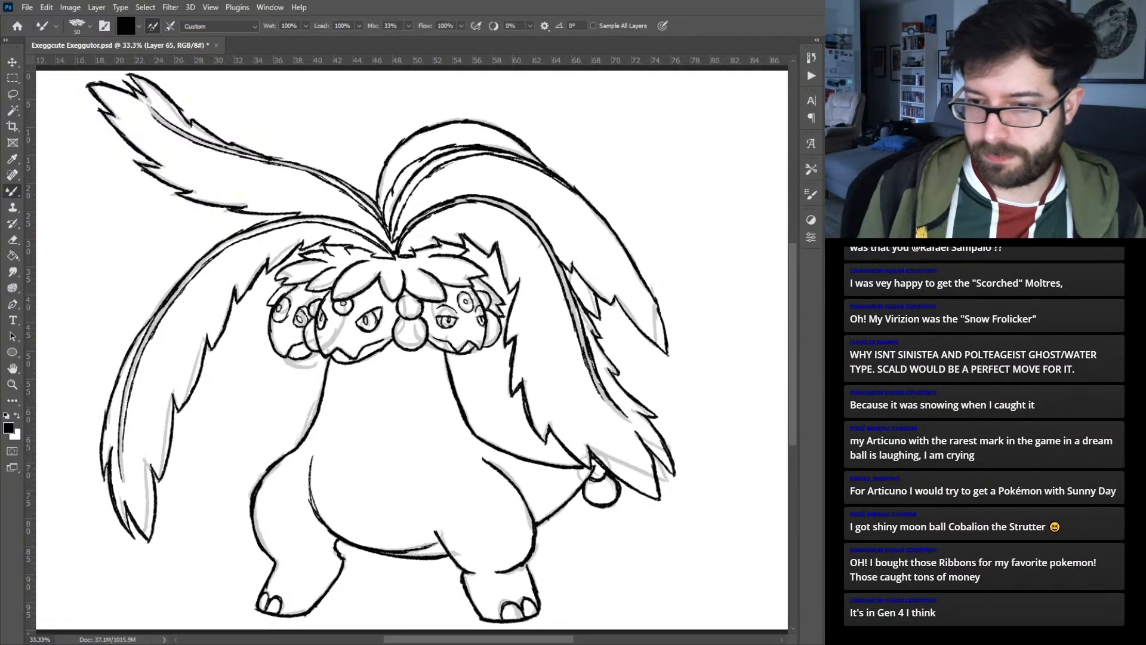
pyautogui.hotkey('ctrl', '0')
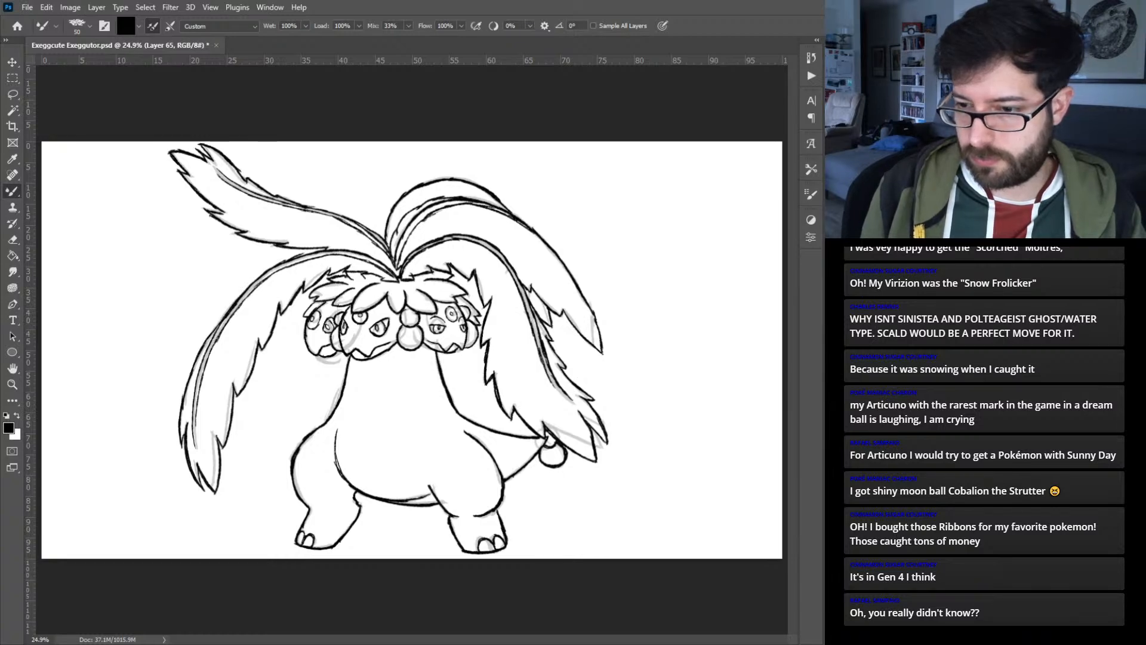
pyautogui.hotkey('ctrl', ',')
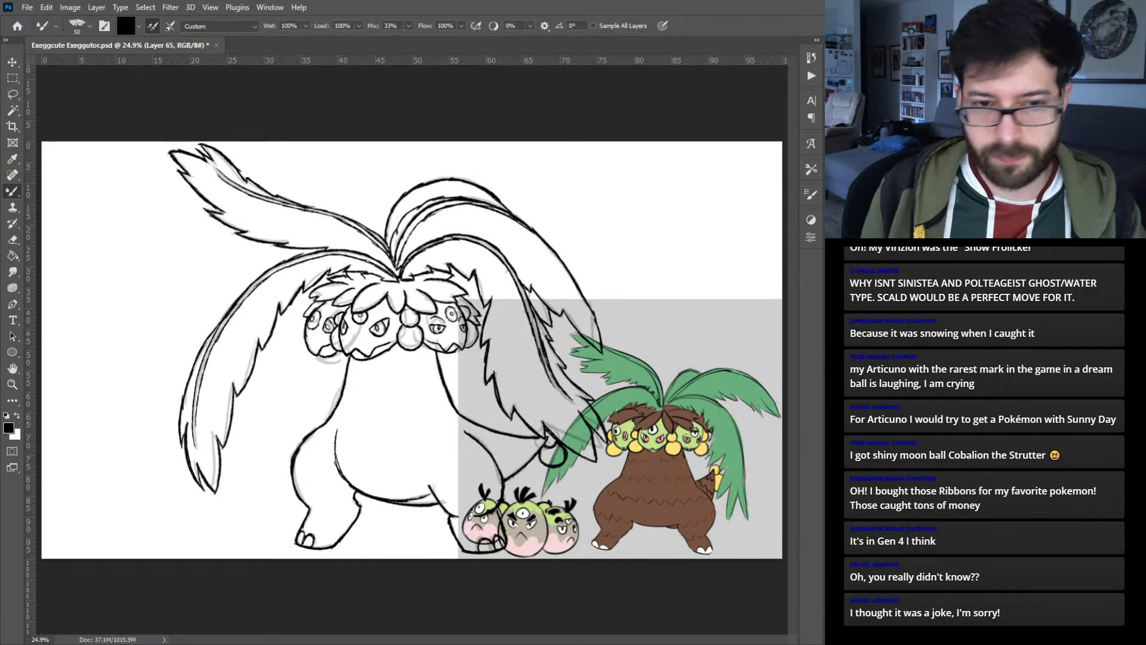
pyautogui.hotkey('ctrl', ',')
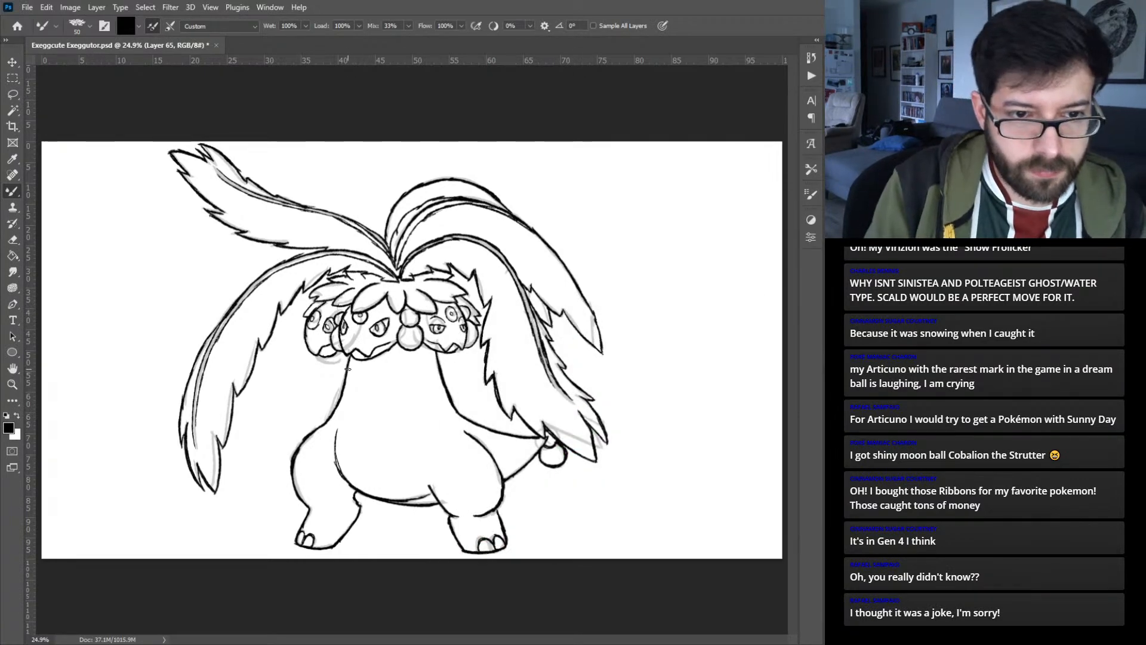
pyautogui.moveTo(348, 370); pyautogui.dragTo(369, 377)
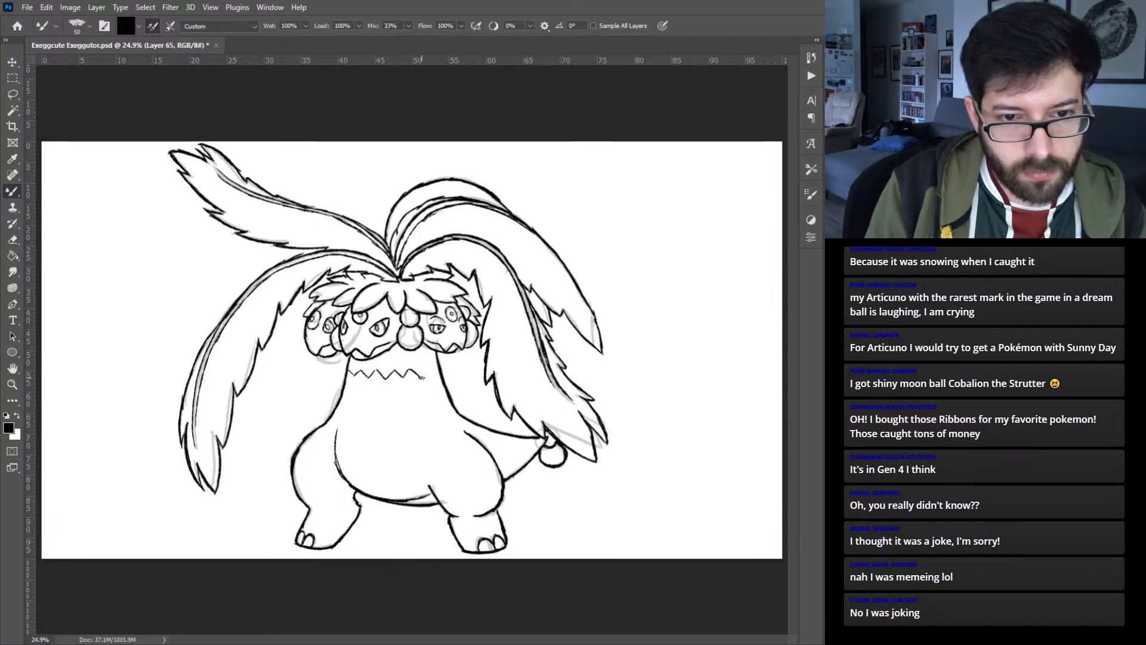
pyautogui.moveTo(426, 370); pyautogui.dragTo(439, 369)
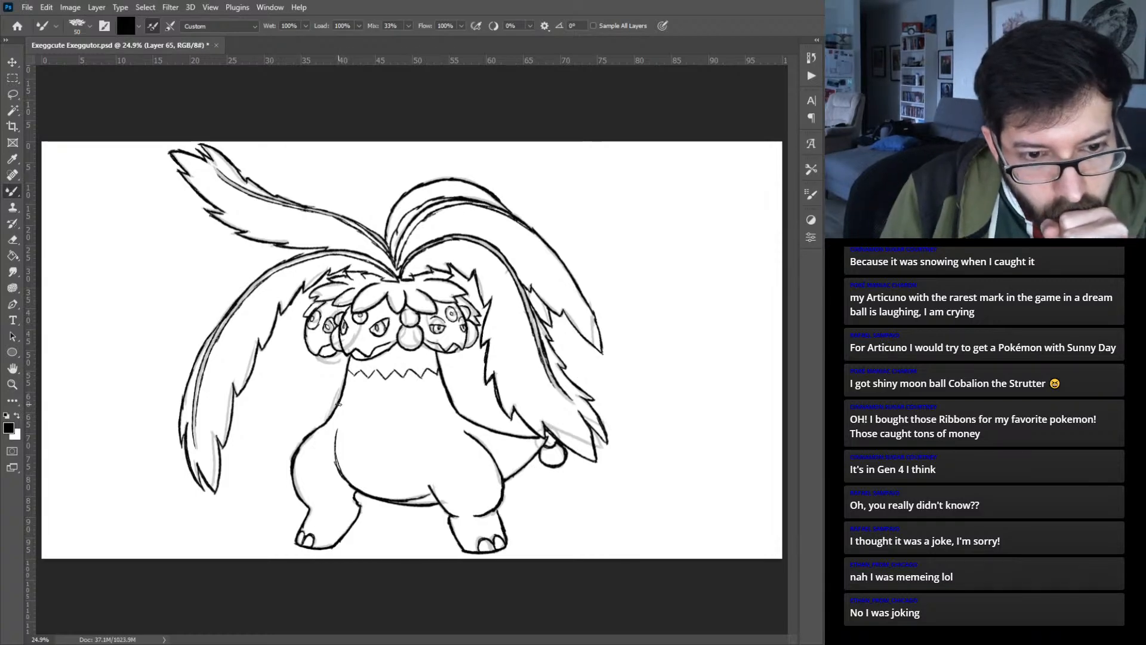
pyautogui.moveTo(338, 408); pyautogui.dragTo(353, 418)
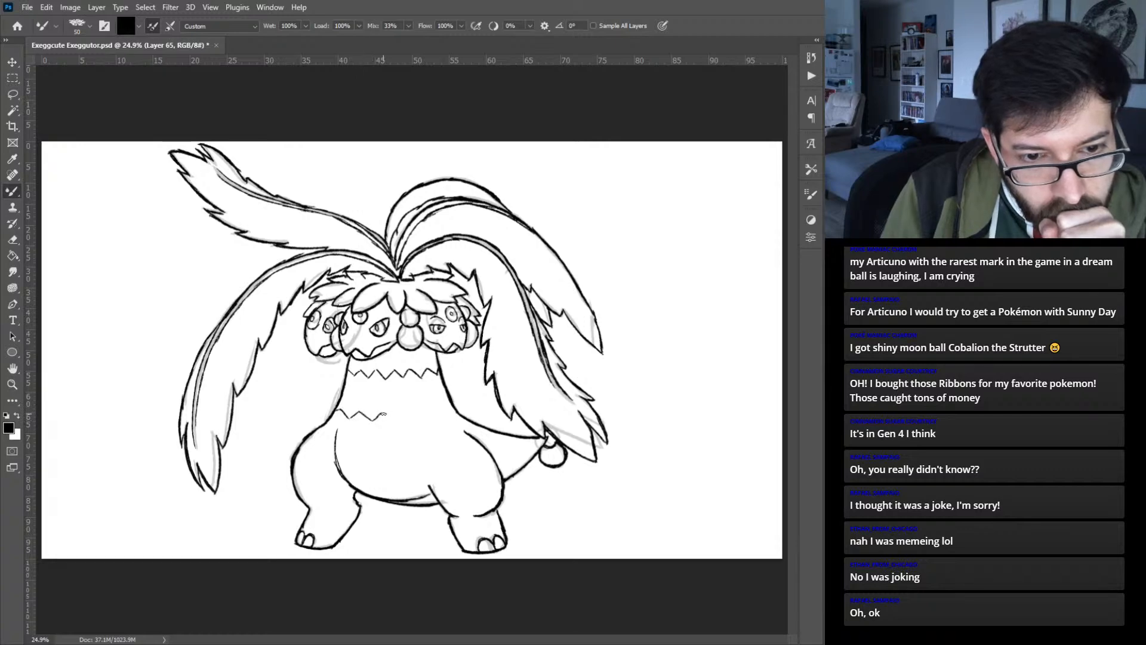
pyautogui.moveTo(400, 420)
pyautogui.mouseDown()
pyautogui.moveTo(419, 405)
pyautogui.moveTo(424, 417)
pyautogui.moveTo(412, 419)
pyautogui.moveTo(453, 416)
pyautogui.mouseUp()
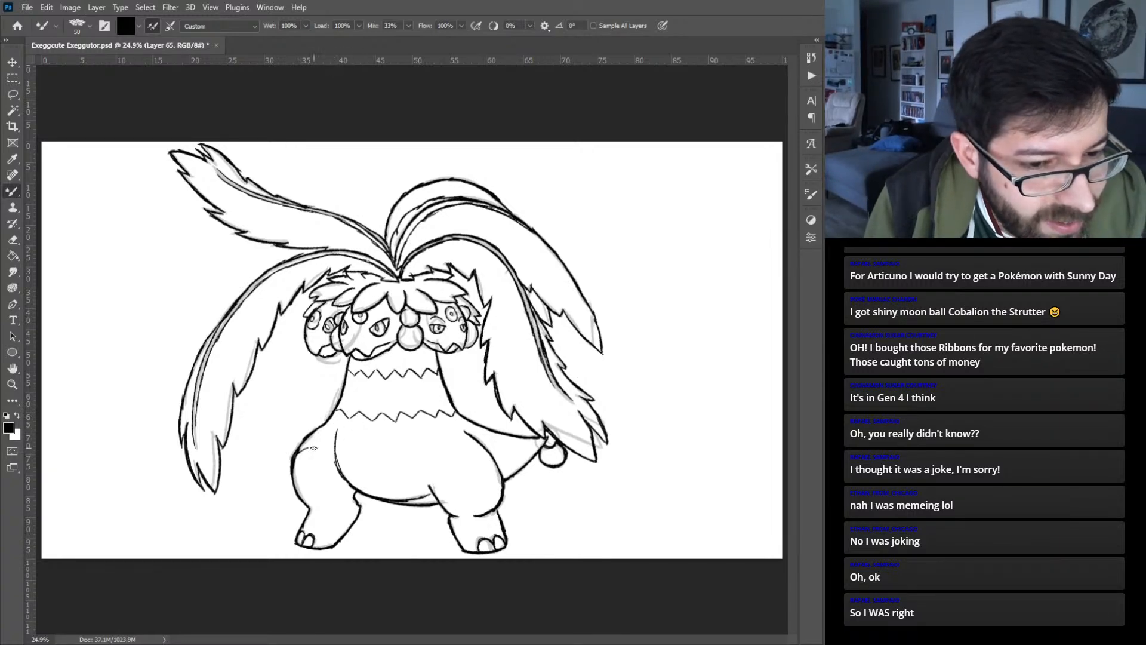
# - Ink a zigzag band across the left thigh, belly and right thigh, plus zigzag markings on the tail
pyautogui.moveTo(309, 448); pyautogui.dragTo(331, 462)
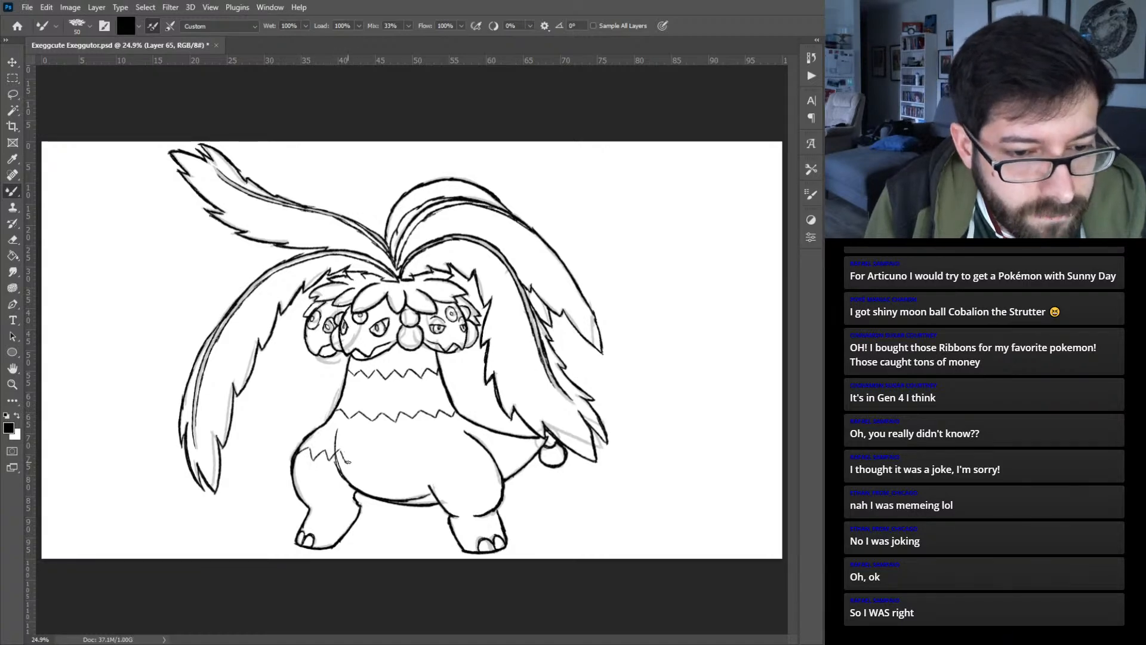
pyautogui.moveTo(365, 468); pyautogui.dragTo(378, 461)
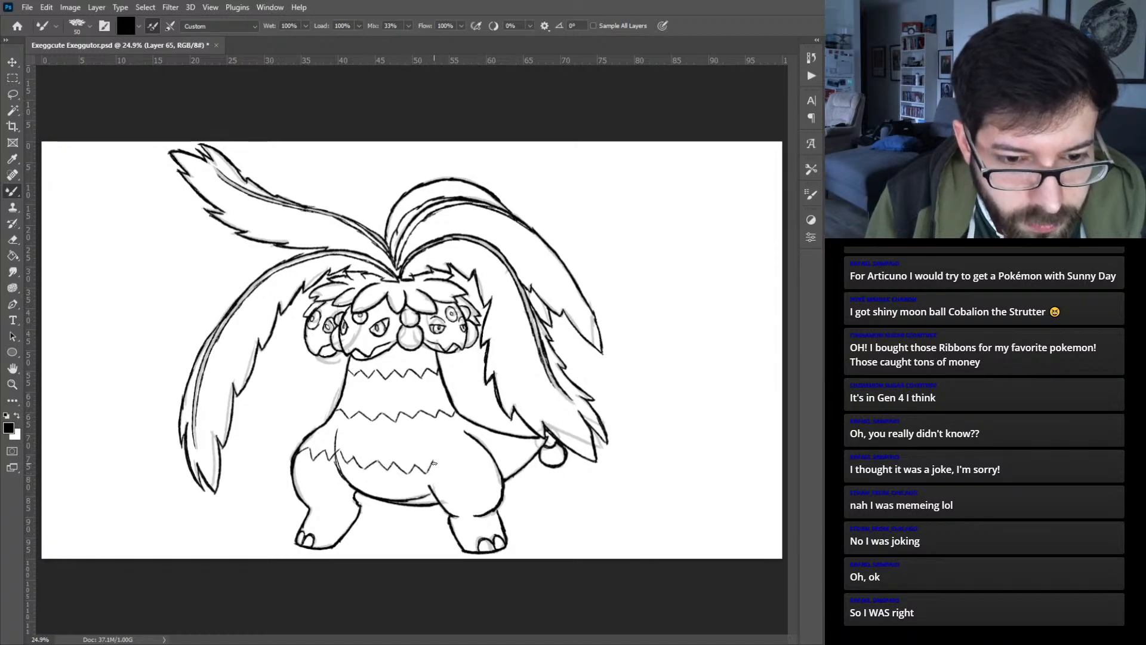
pyautogui.moveTo(448, 469)
pyautogui.mouseDown()
pyautogui.moveTo(484, 452)
pyautogui.moveTo(481, 421)
pyautogui.moveTo(485, 446)
pyautogui.mouseUp()
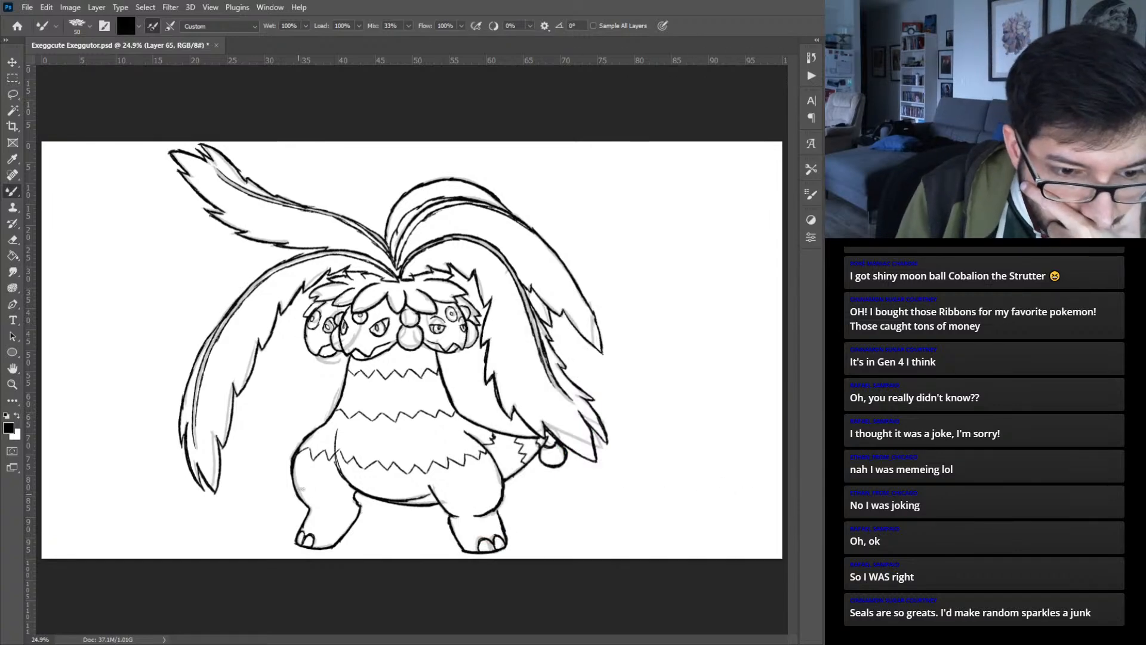
# - Ink zigzag bands across the lower part of both legs, just above the feet
pyautogui.moveTo(312, 499); pyautogui.dragTo(333, 494)
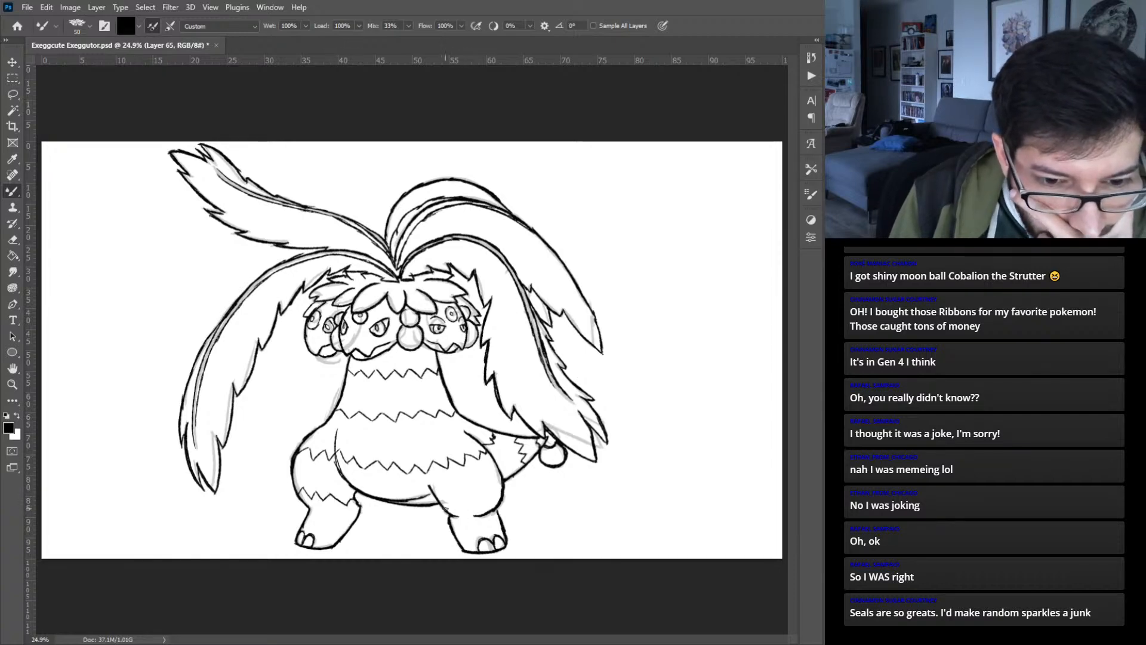
pyautogui.moveTo(439, 503); pyautogui.dragTo(482, 500)
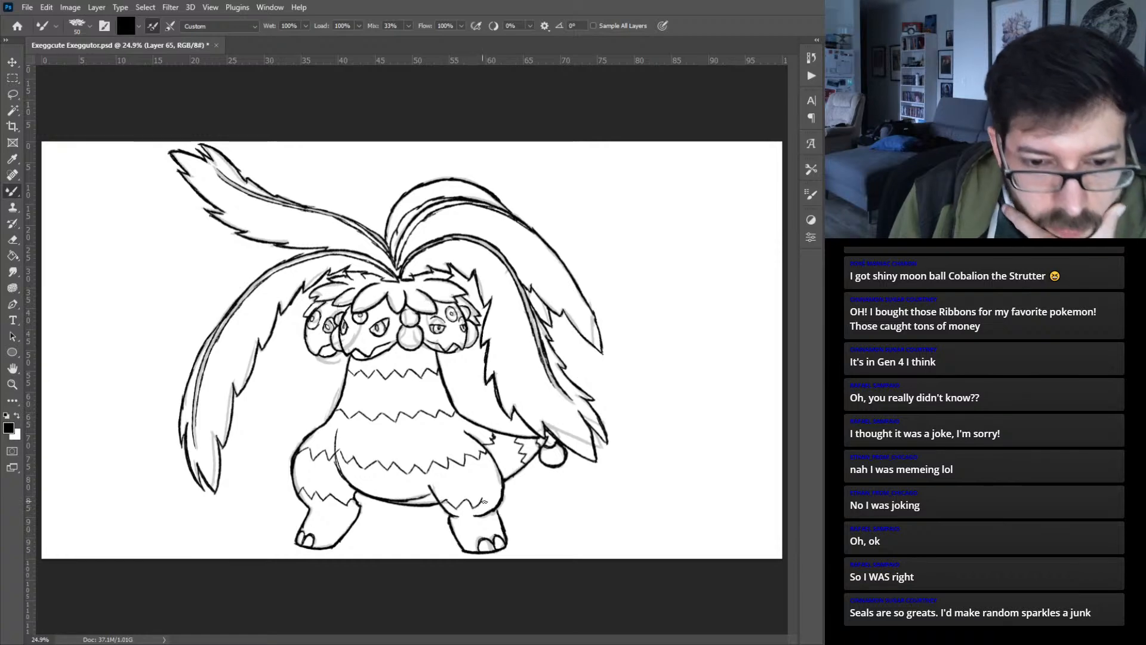
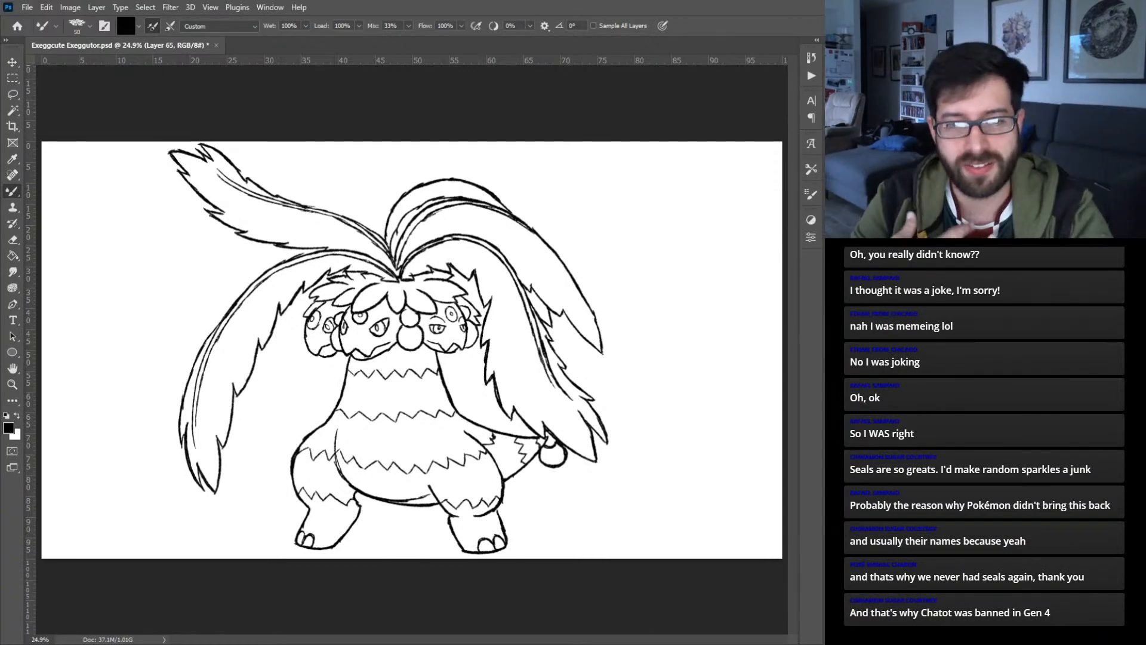
pyautogui.hotkey('shift', 'b')
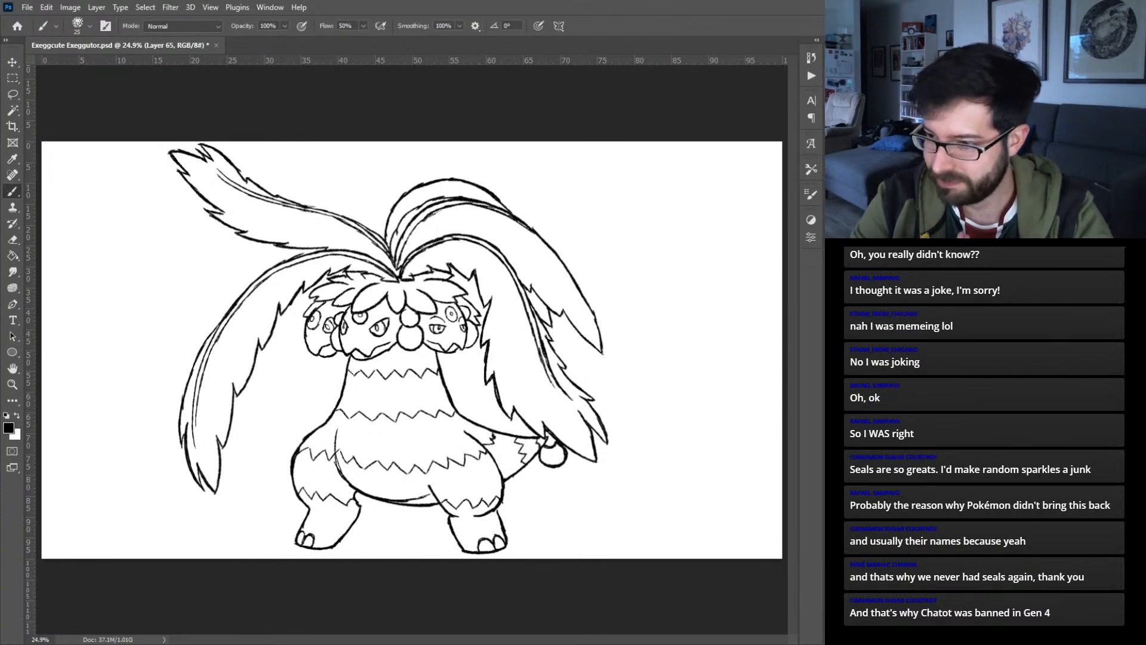
pyautogui.hotkey('shift', 'b')
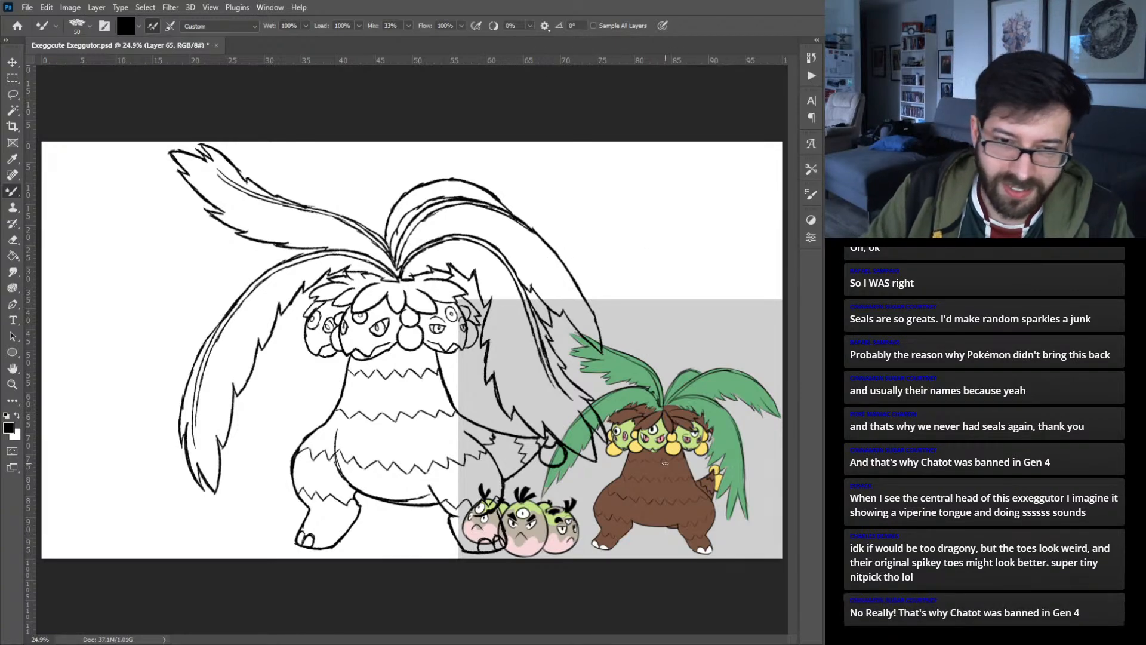
pyautogui.press('v')
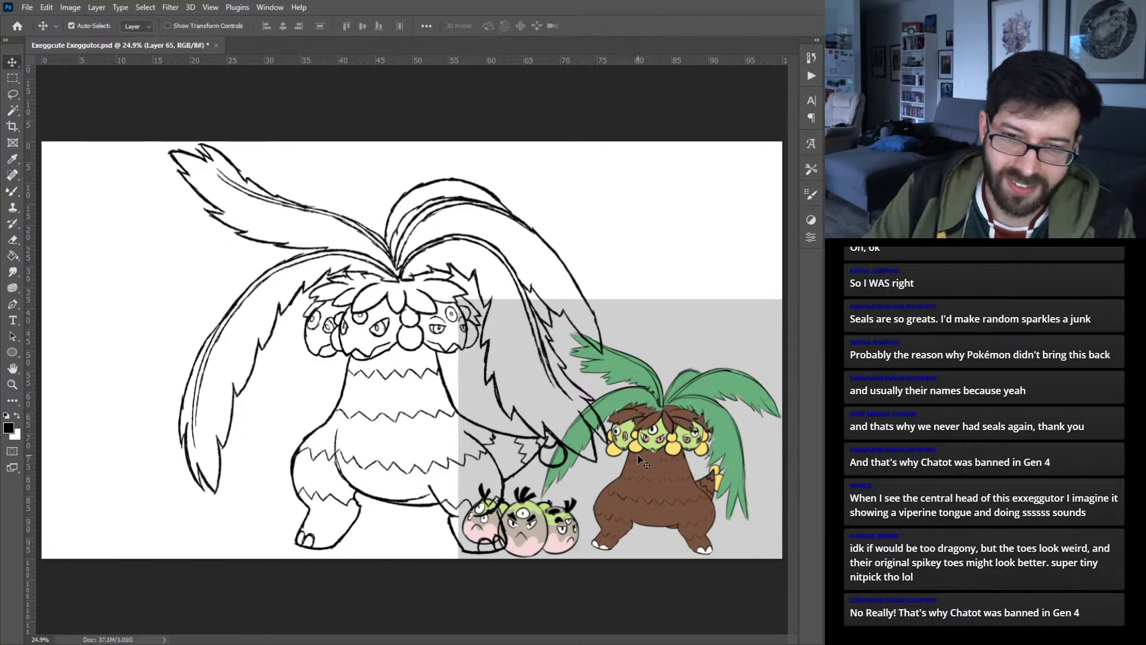
pyautogui.moveTo(652, 475)
pyautogui.mouseDown()
pyautogui.moveTo(759, 174)
pyautogui.moveTo(775, 237)
pyautogui.moveTo(716, 480)
pyautogui.moveTo(713, 557)
pyautogui.moveTo(669, 370)
pyautogui.moveTo(624, 330)
pyautogui.moveTo(620, 386)
pyautogui.moveTo(608, 390)
pyautogui.mouseUp()
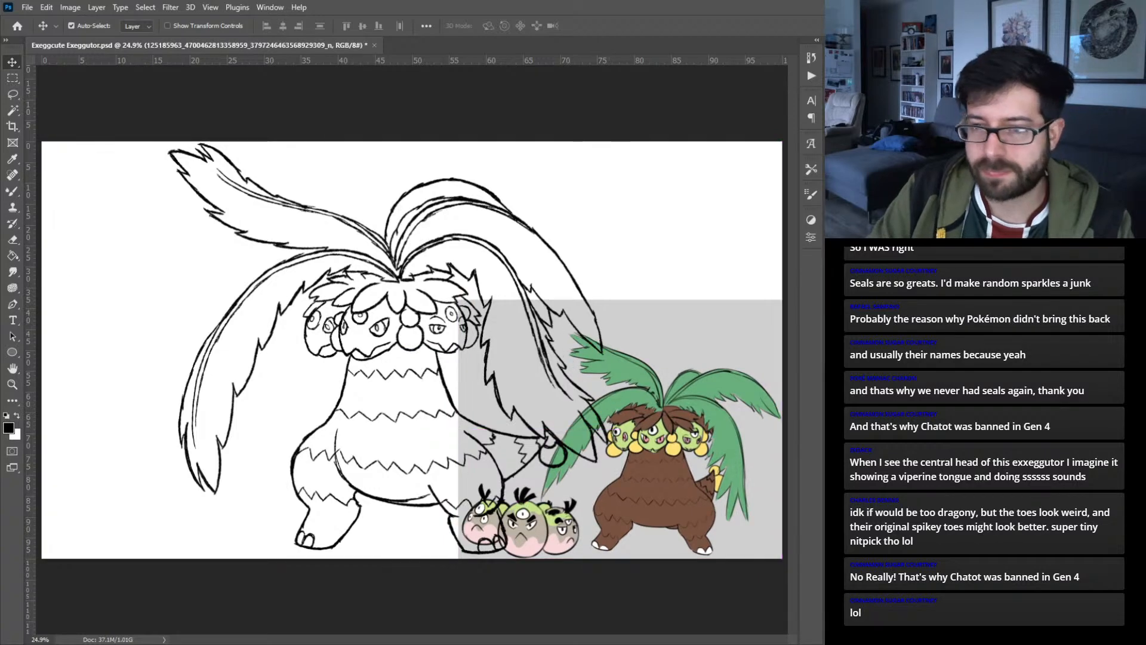
pyautogui.hotkey('ctrl', 'z')
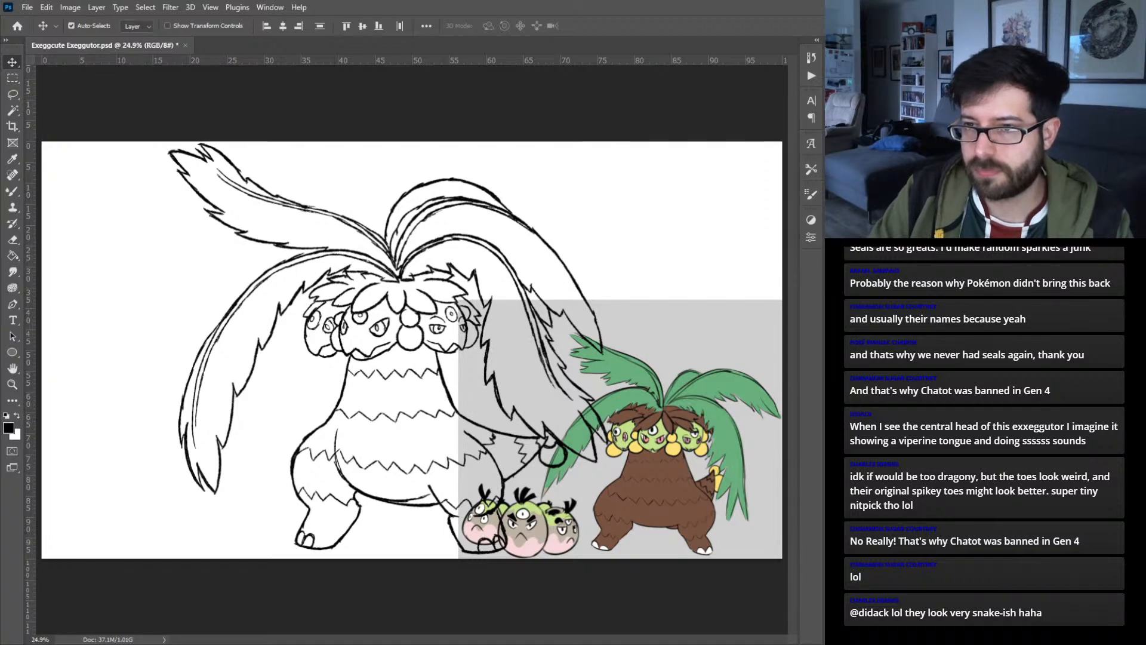
# - Group the line-art layers as "Sketch 2" and move the line art and the colored reference apart so they no longer overlap
pyautogui.hotkey('ctrl', 'g')
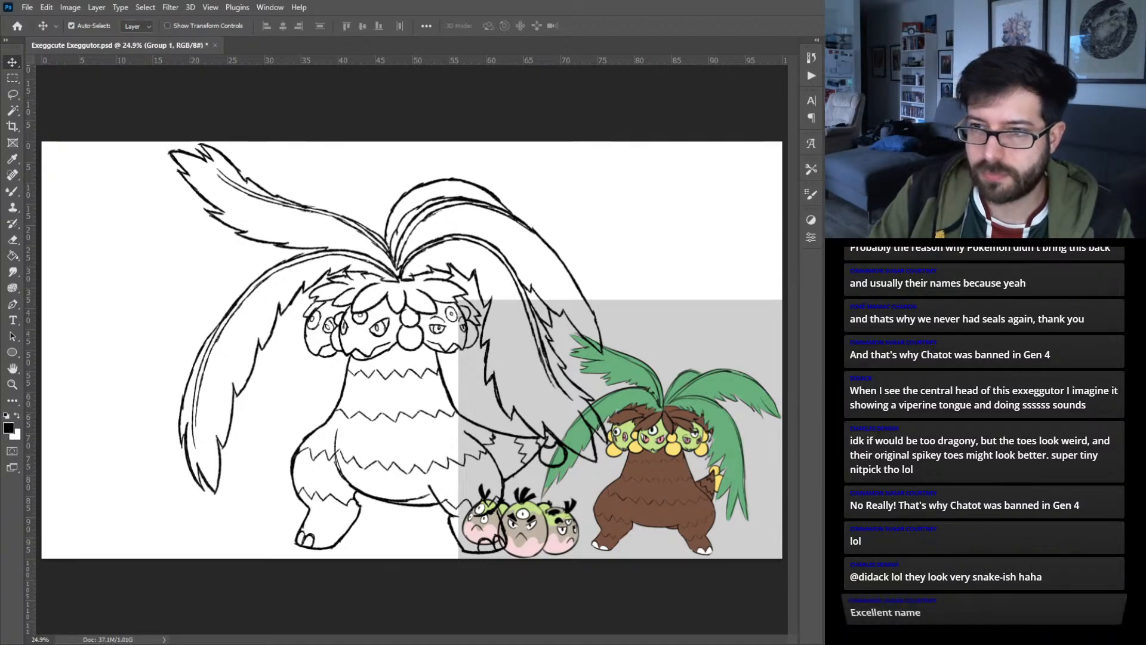
pyautogui.write('Sketch 2')
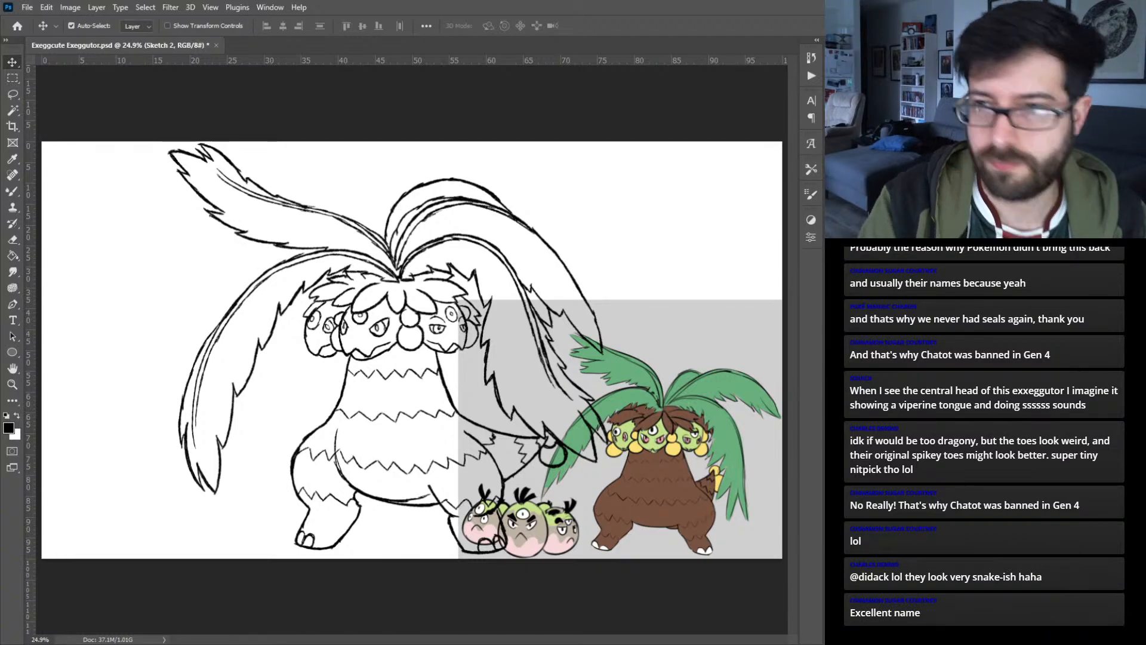
pyautogui.press('Return')
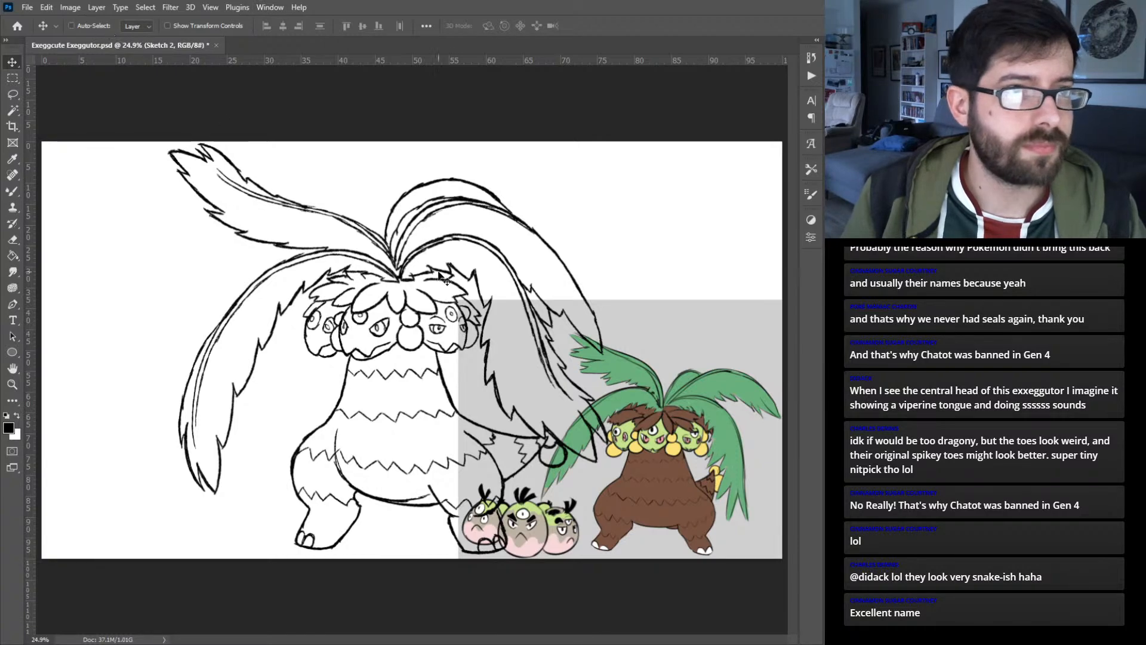
pyautogui.moveTo(404, 270); pyautogui.dragTo(285, 268)
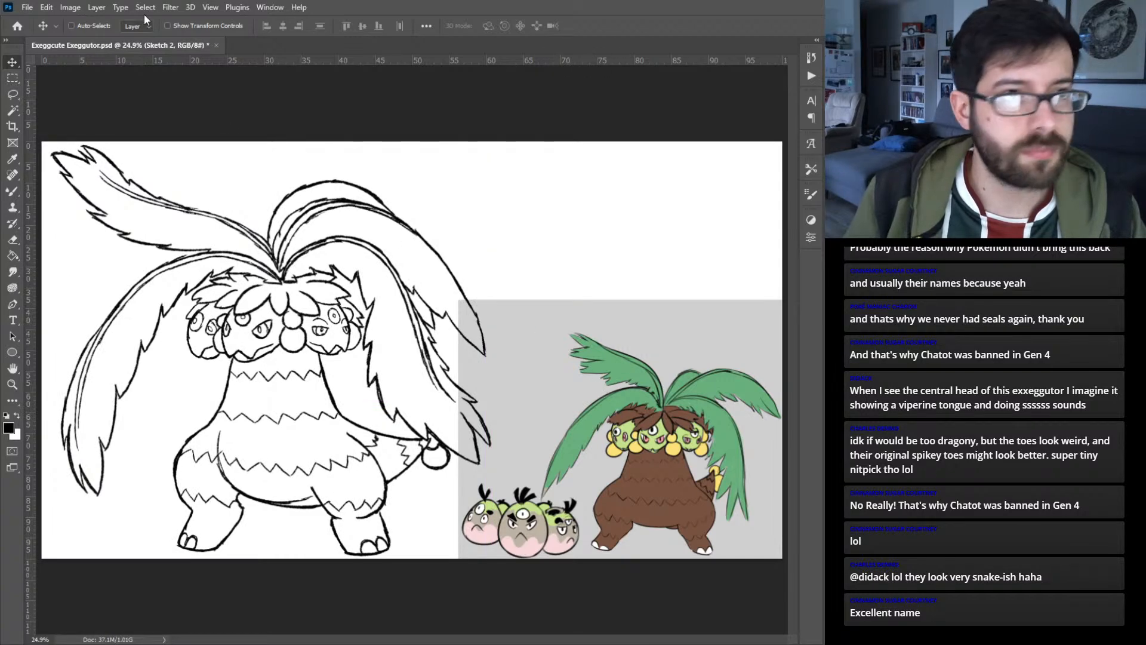
pyautogui.moveTo(563, 391); pyautogui.dragTo(607, 388)
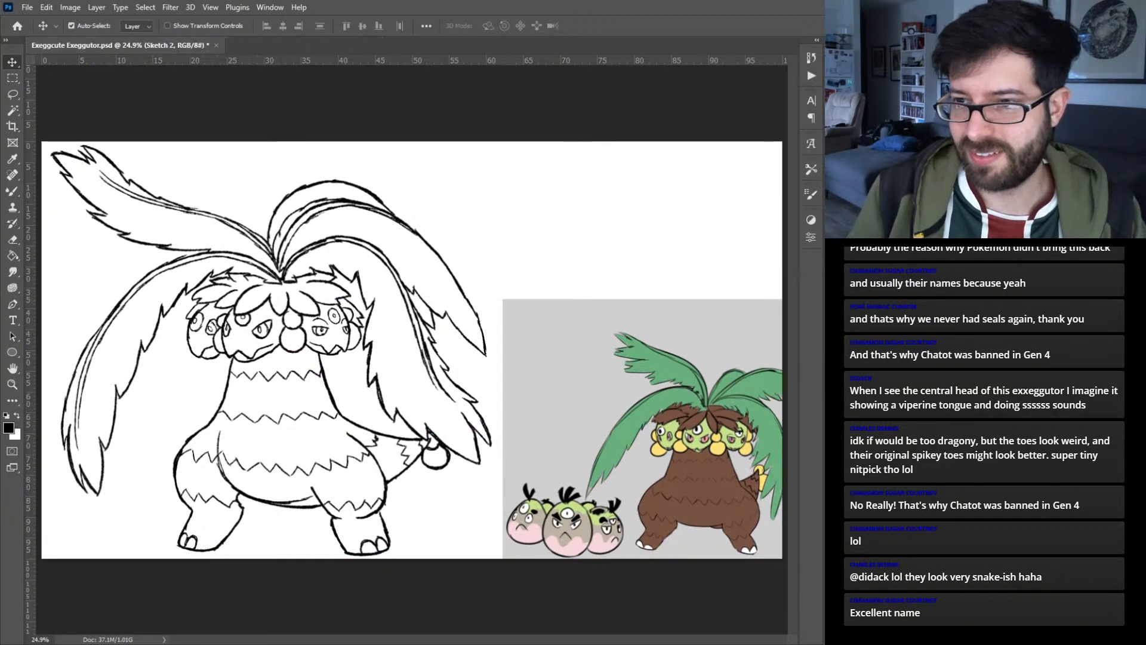
# - On a new layer, fill the right-side, back and lower-left palm fronds with the green sampled from the colored reference
pyautogui.hotkey('ctrl', 'alt', 'shift', 'n')
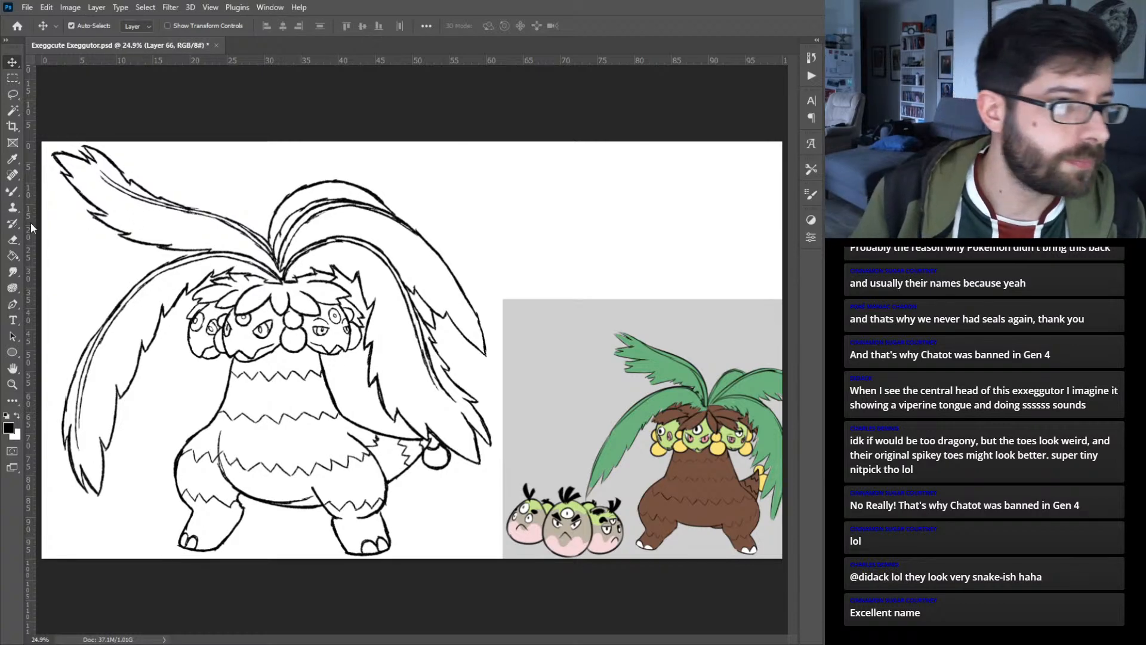
pyautogui.click(12, 256)
pyautogui.keyDown('alt'); pyautogui.click(646, 412); pyautogui.keyUp('alt')
pyautogui.click(376, 270)
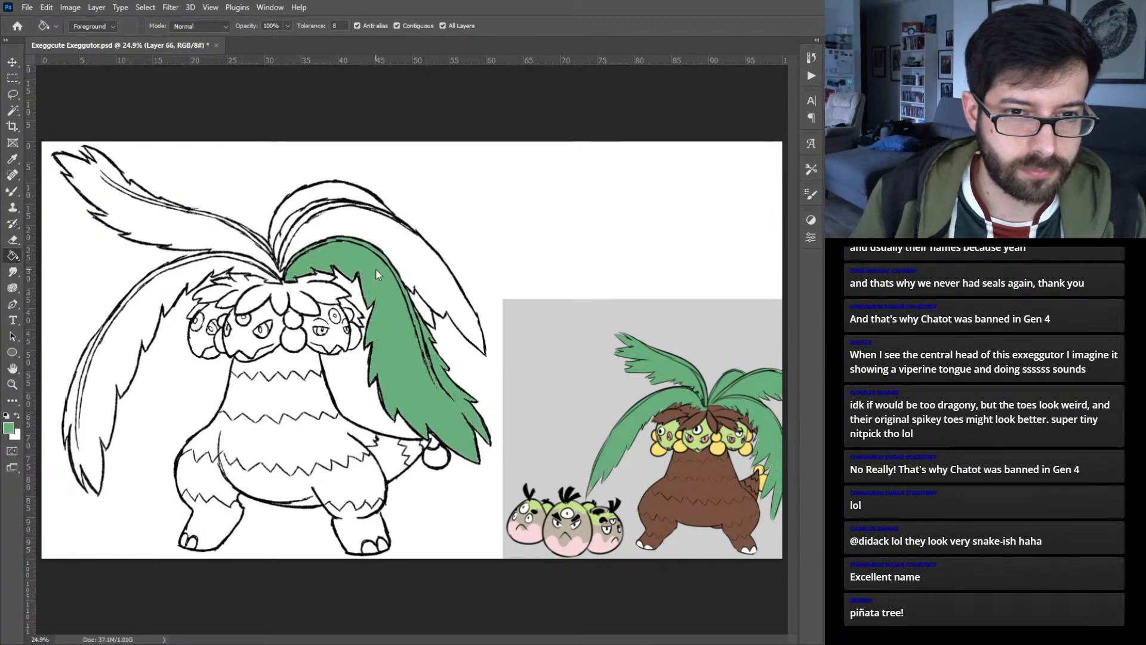
pyautogui.click(401, 250)
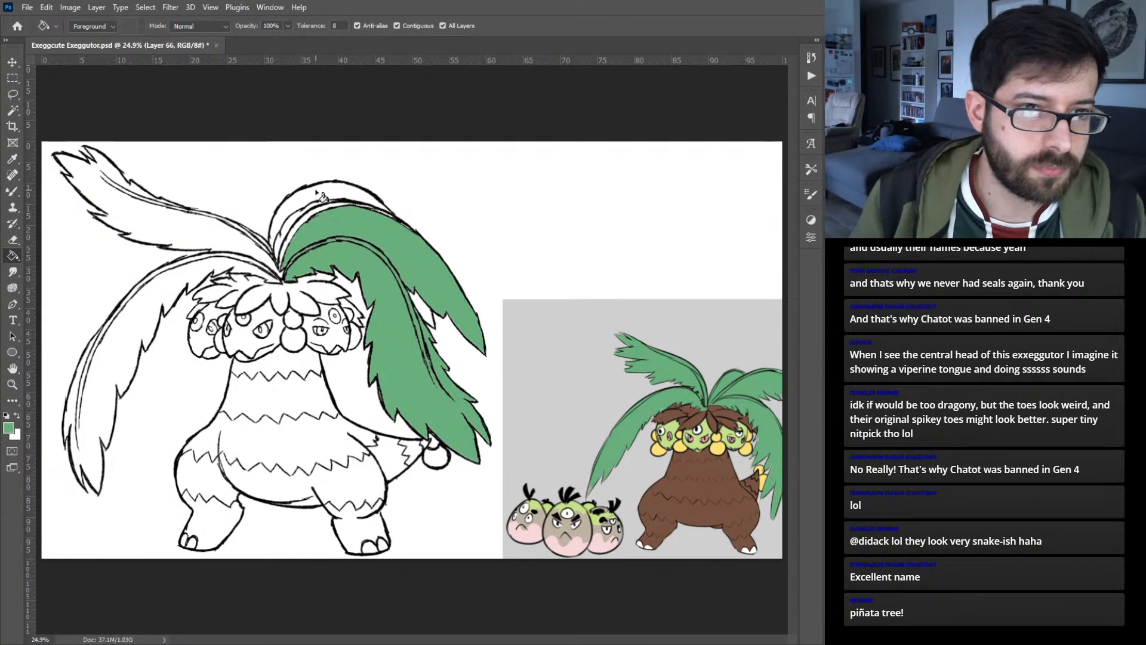
pyautogui.click(317, 203)
pyautogui.click(293, 220)
pyautogui.click(298, 225)
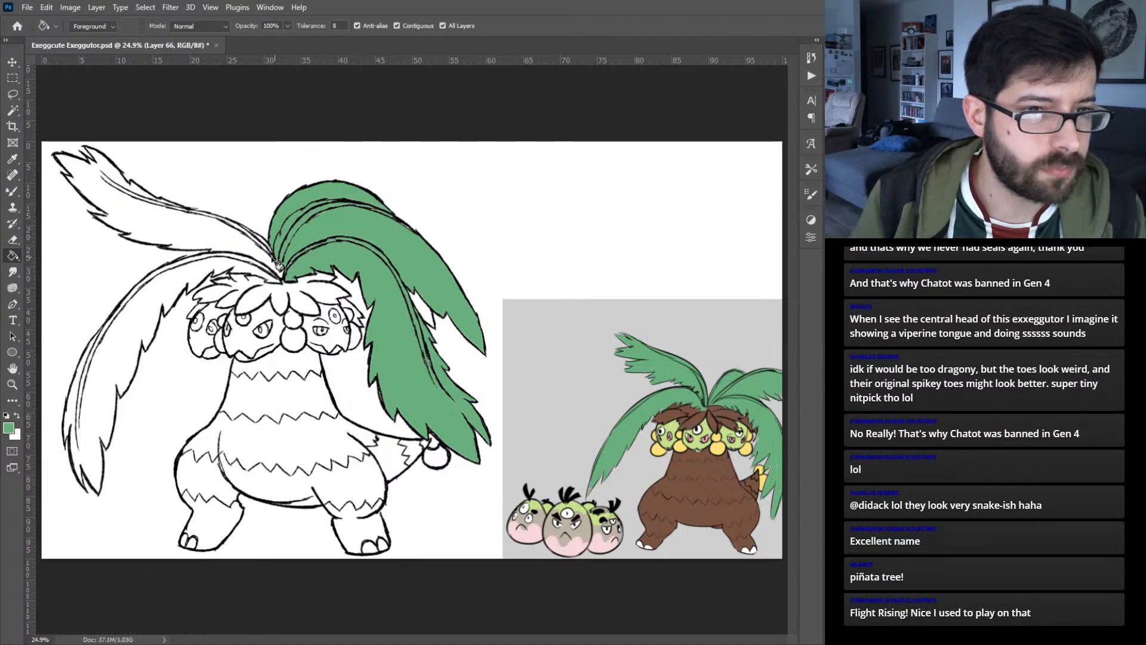
pyautogui.click(244, 245)
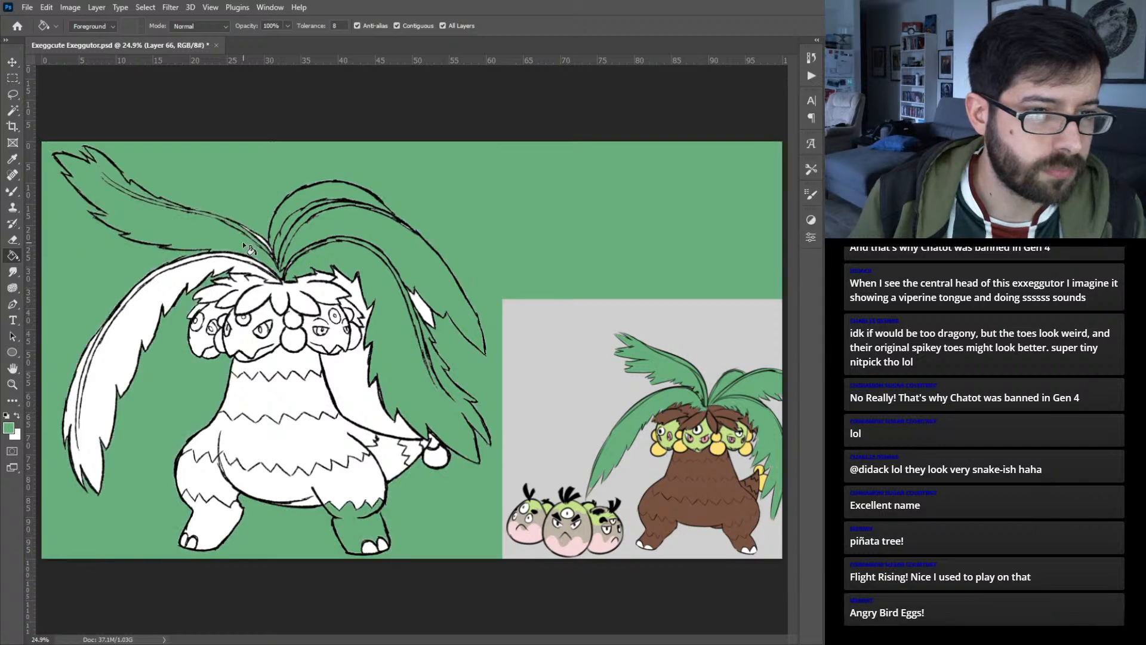
pyautogui.hotkey('ctrl', 'z')
pyautogui.click(126, 352)
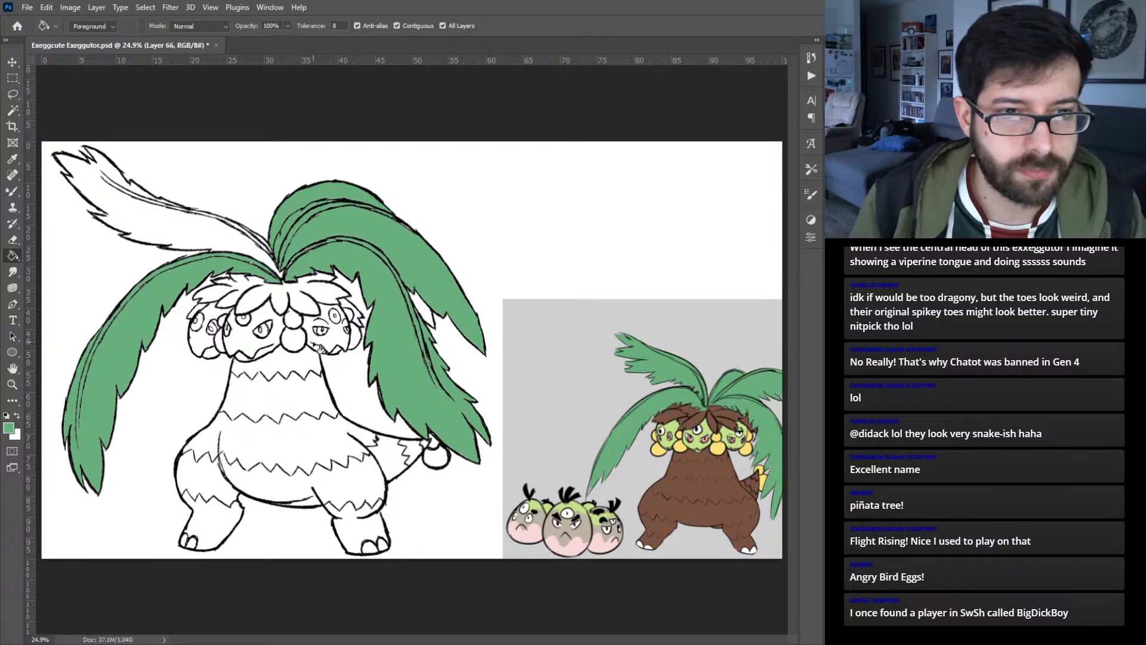
# - Fill the leafy hair, the body, the left leg and the tail with brown sampled from the reference
pyautogui.keyDown('alt'); pyautogui.click(698, 465); pyautogui.keyUp('alt')
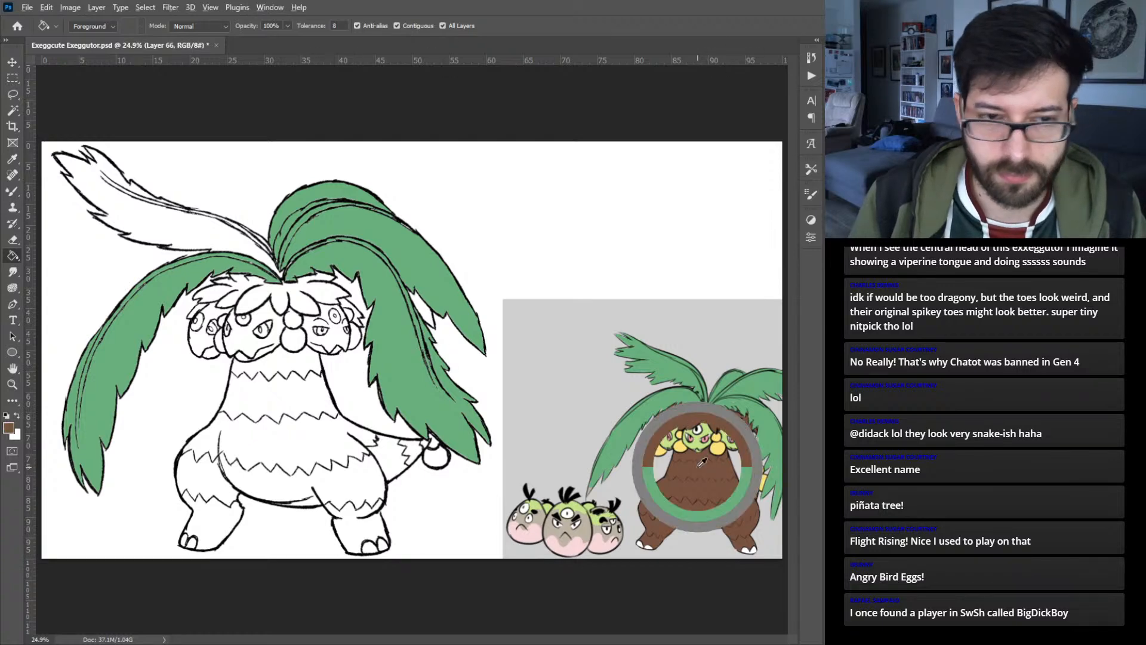
pyautogui.click(301, 302)
pyautogui.click(282, 365)
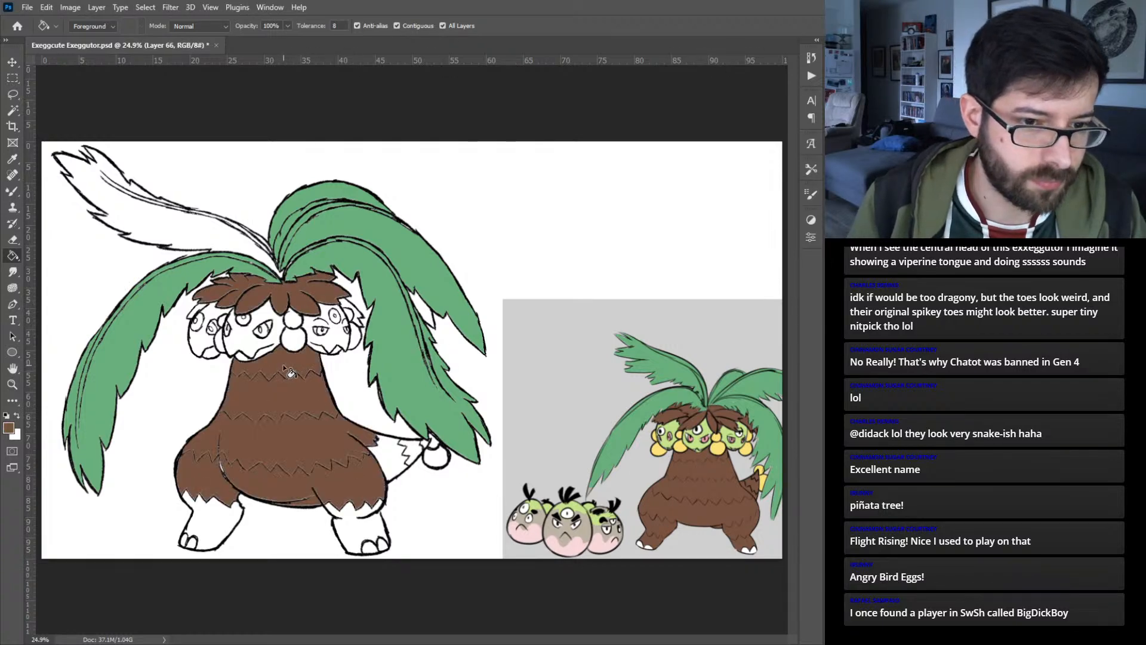
pyautogui.click(226, 517)
pyautogui.click(363, 532)
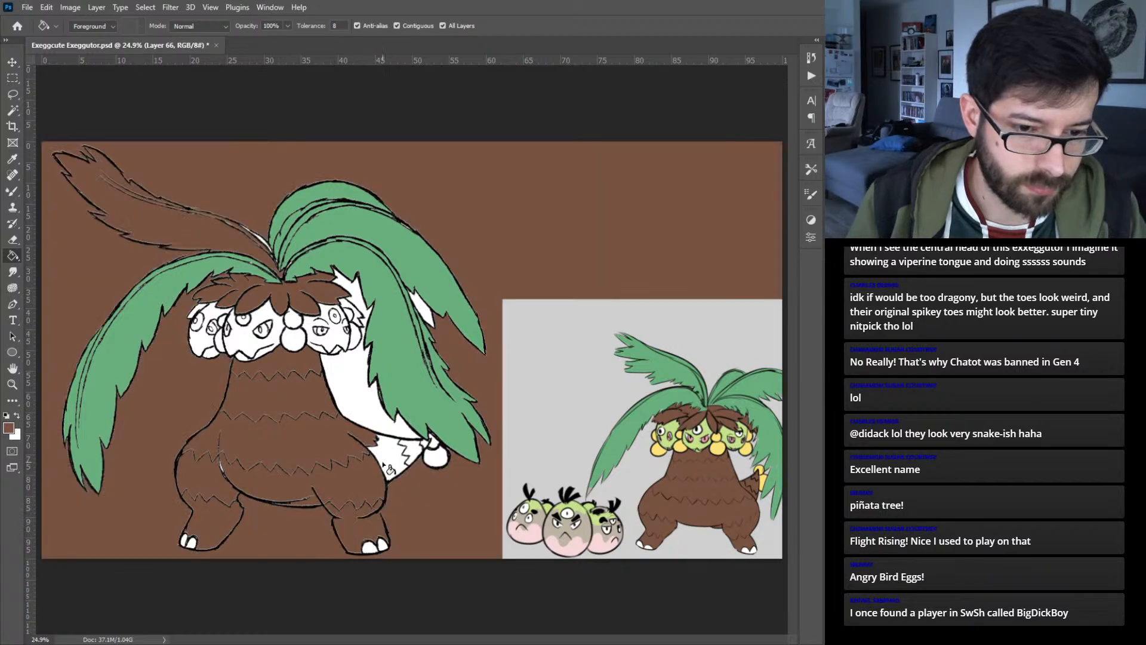
pyautogui.hotkey('ctrl', 'z')
pyautogui.click(391, 468)
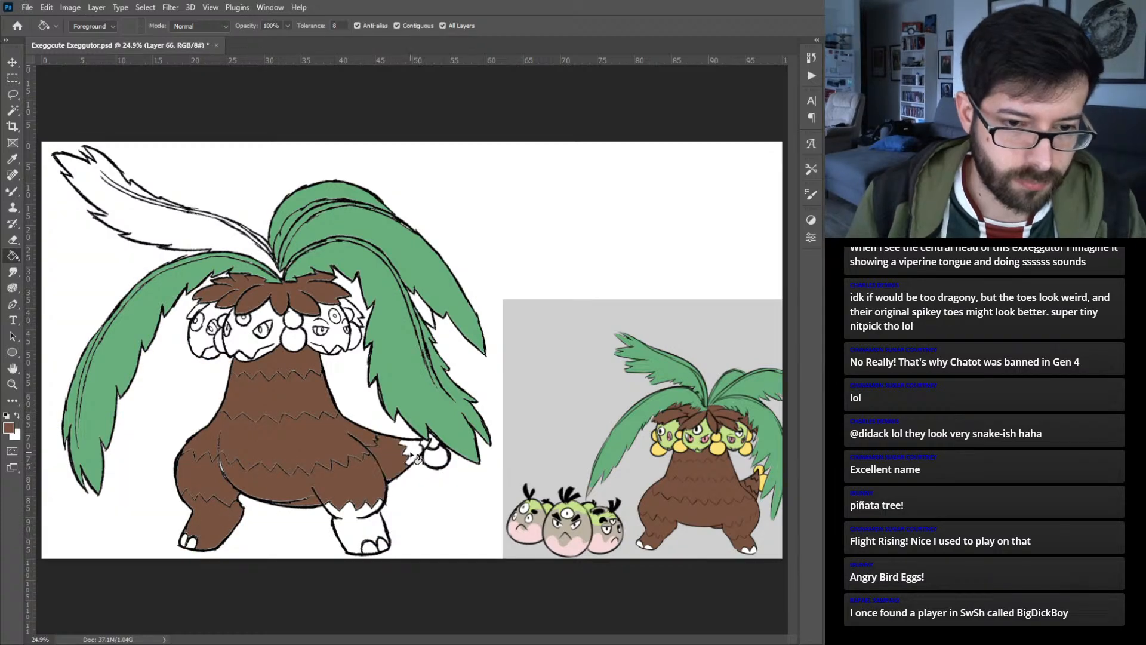
# - Fill the tail fruits and the round fruits hanging beside the heads with yellow sampled from the reference
pyautogui.keyDown('alt'); pyautogui.click(684, 445); pyautogui.keyUp('alt')
pyautogui.click(438, 456)
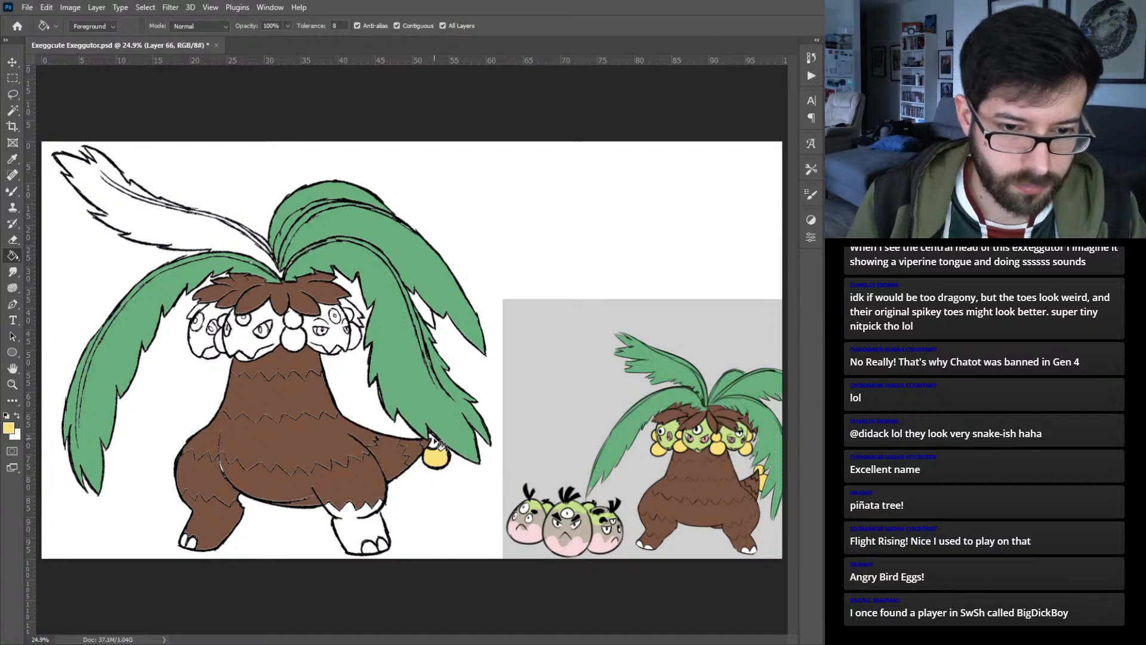
pyautogui.click(351, 322)
pyautogui.click(293, 341)
pyautogui.click(221, 340)
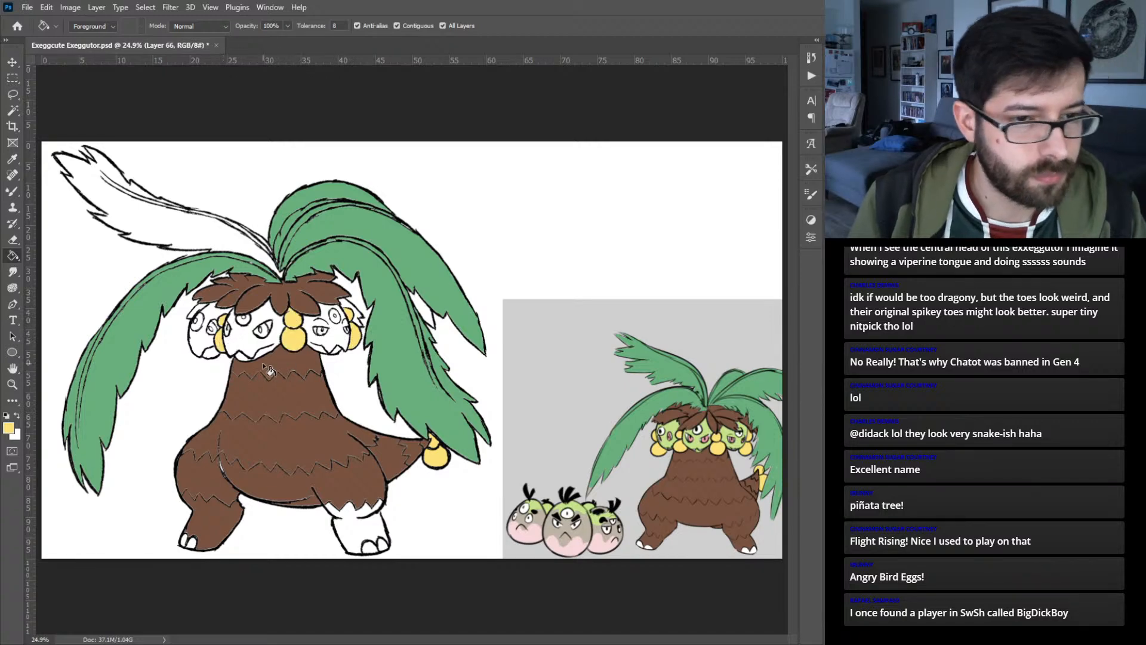
# - Fill the faces of all three heads with light green sampled from the reference
pyautogui.keyDown('alt'); pyautogui.click(674, 435); pyautogui.keyUp('alt')
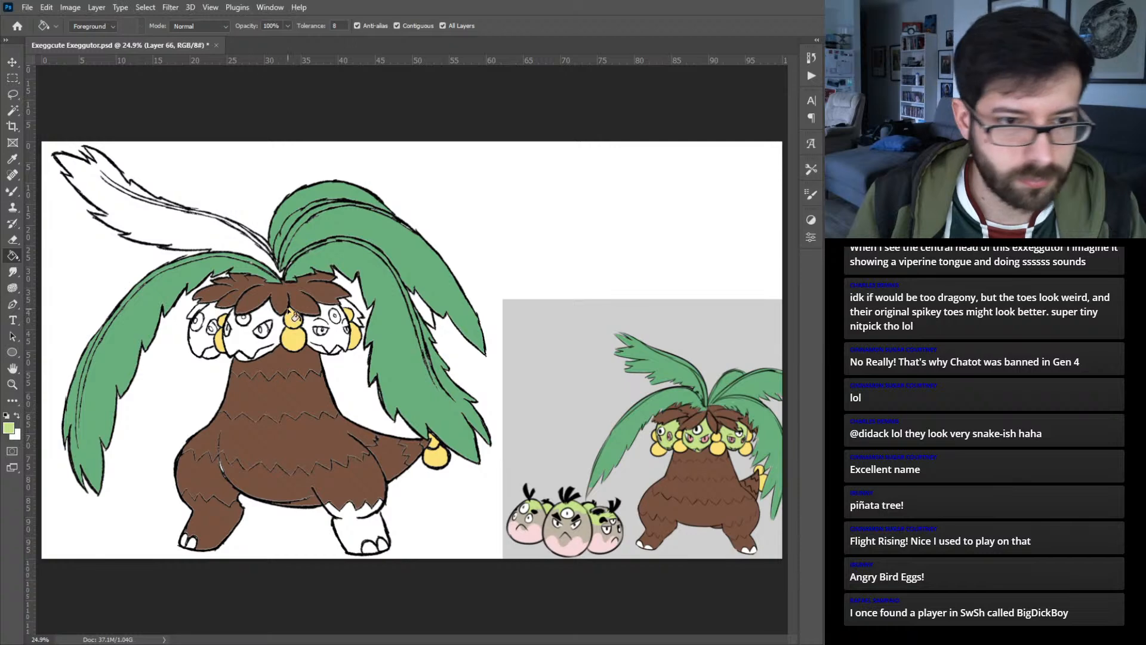
pyautogui.click(211, 345)
pyautogui.click(242, 346)
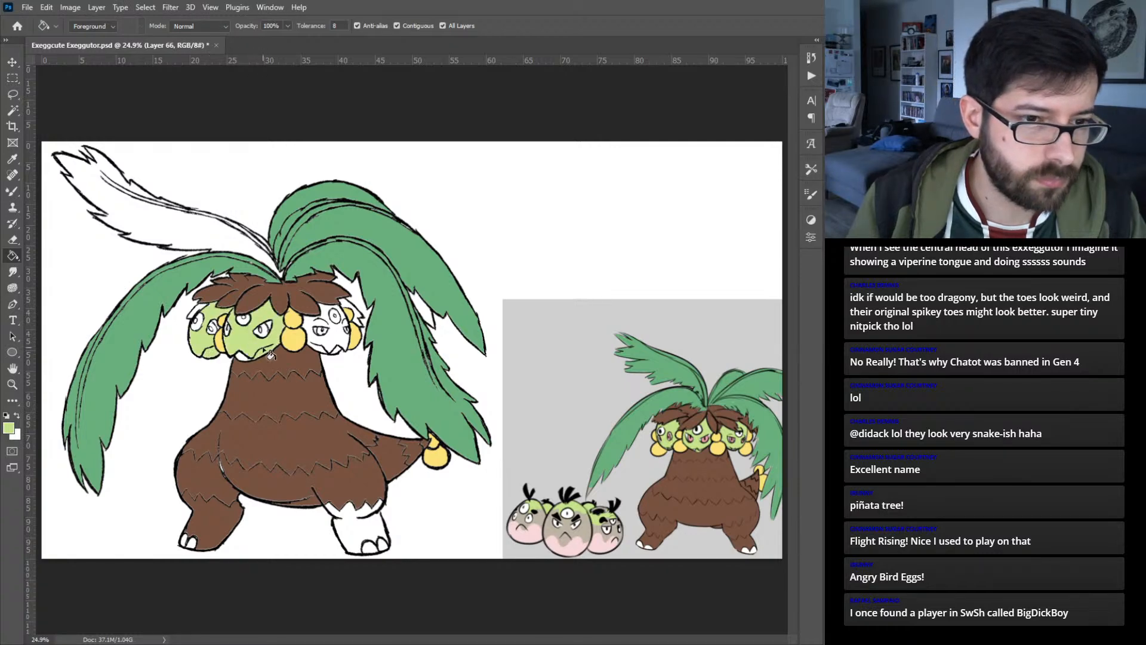
pyautogui.click(336, 349)
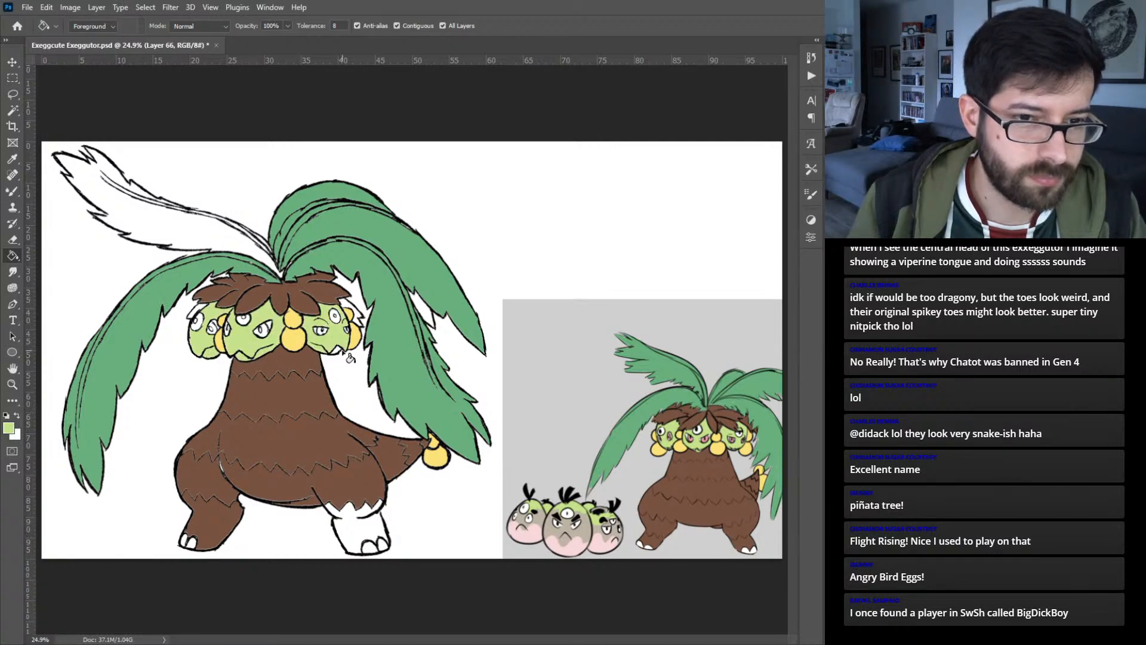
# - Fill the irises of the three heads' angry eyes with pink sampled from the reference
pyautogui.keyDown('alt'); pyautogui.click(301, 387); pyautogui.keyUp('alt')
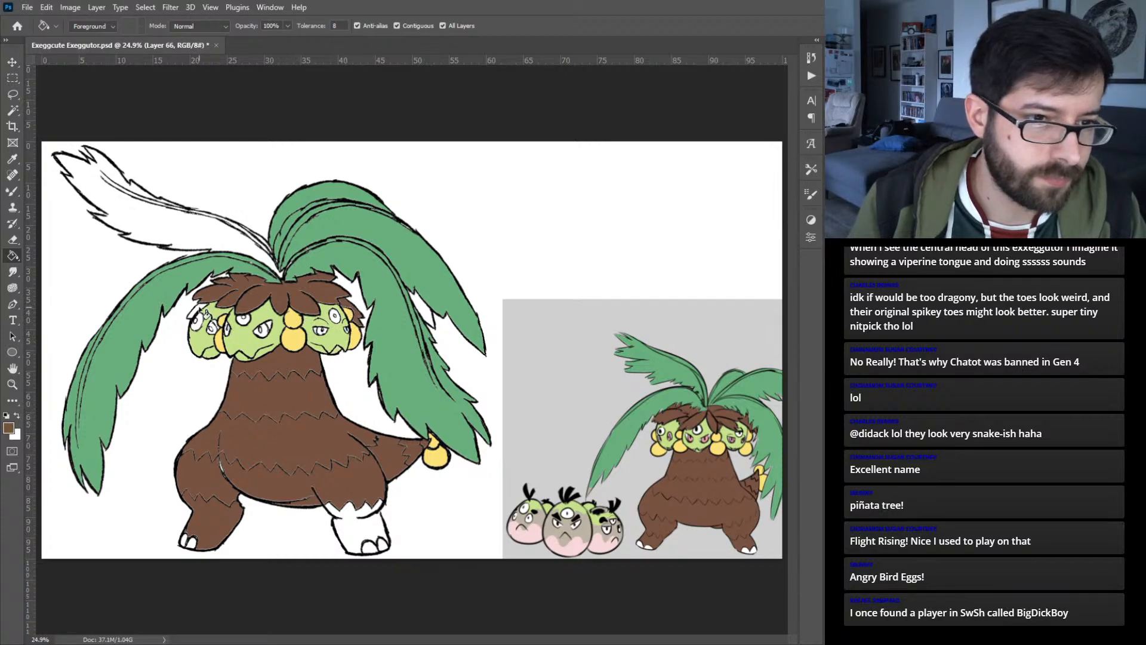
pyautogui.keyDown('alt'); pyautogui.click(697, 431); pyautogui.keyUp('alt')
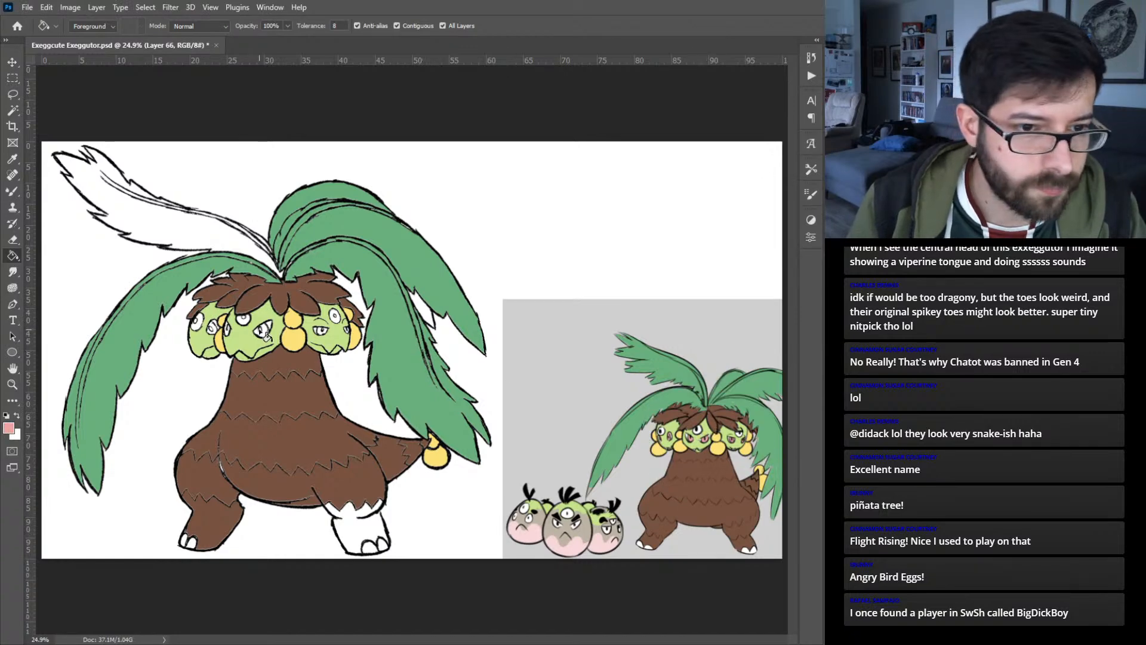
pyautogui.click(270, 335)
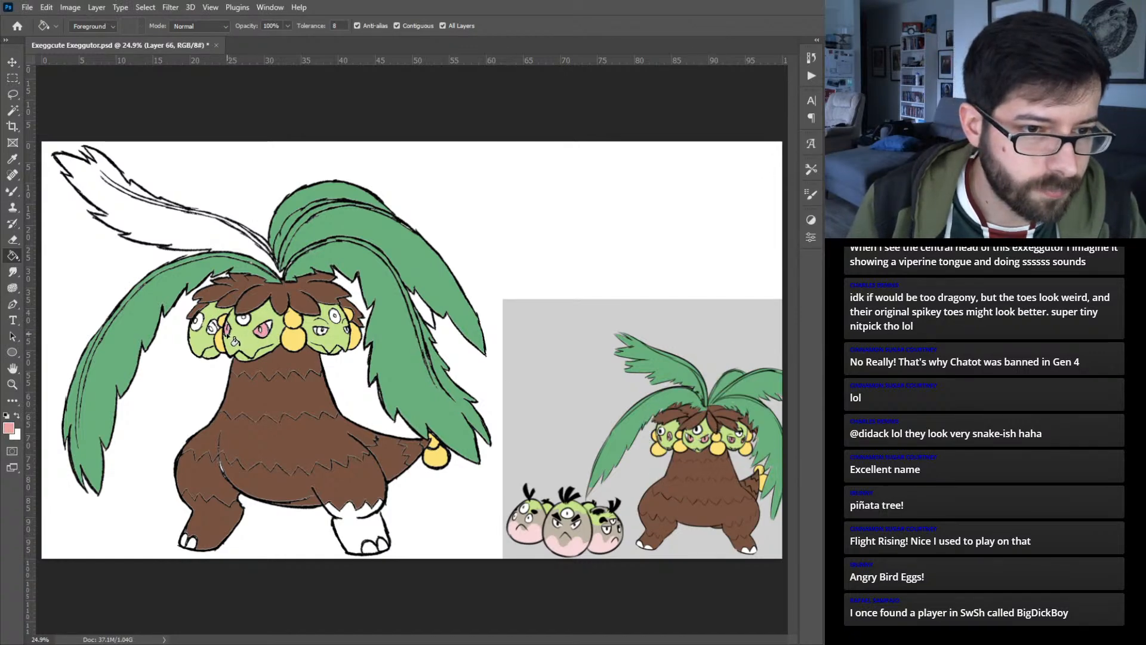
pyautogui.click(212, 329)
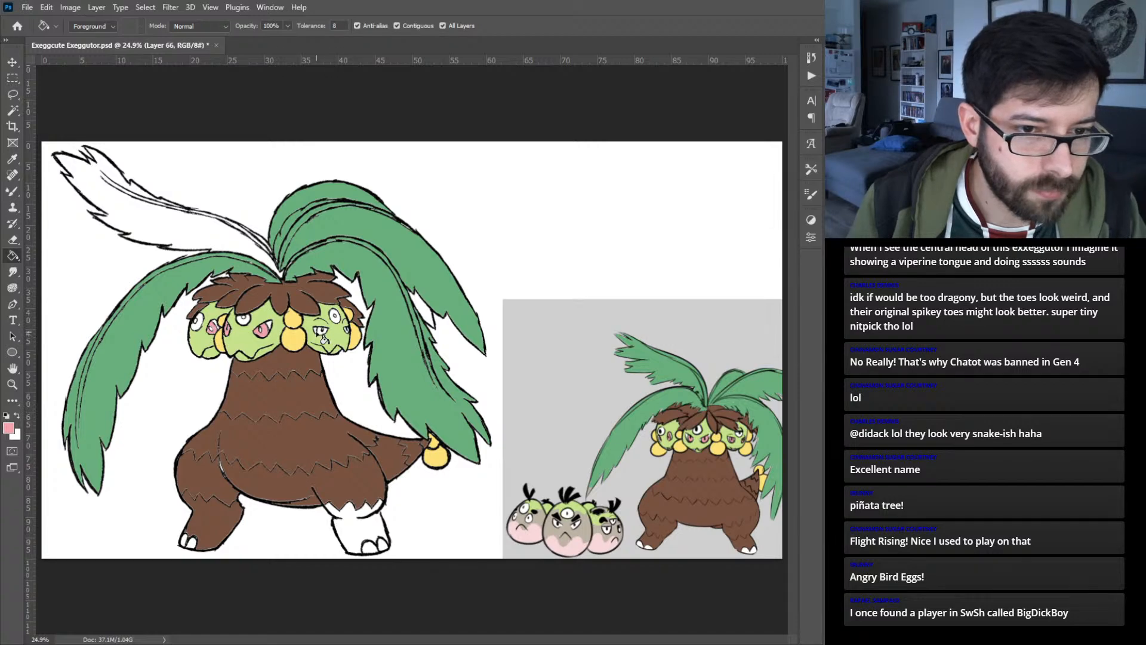
pyautogui.click(323, 331)
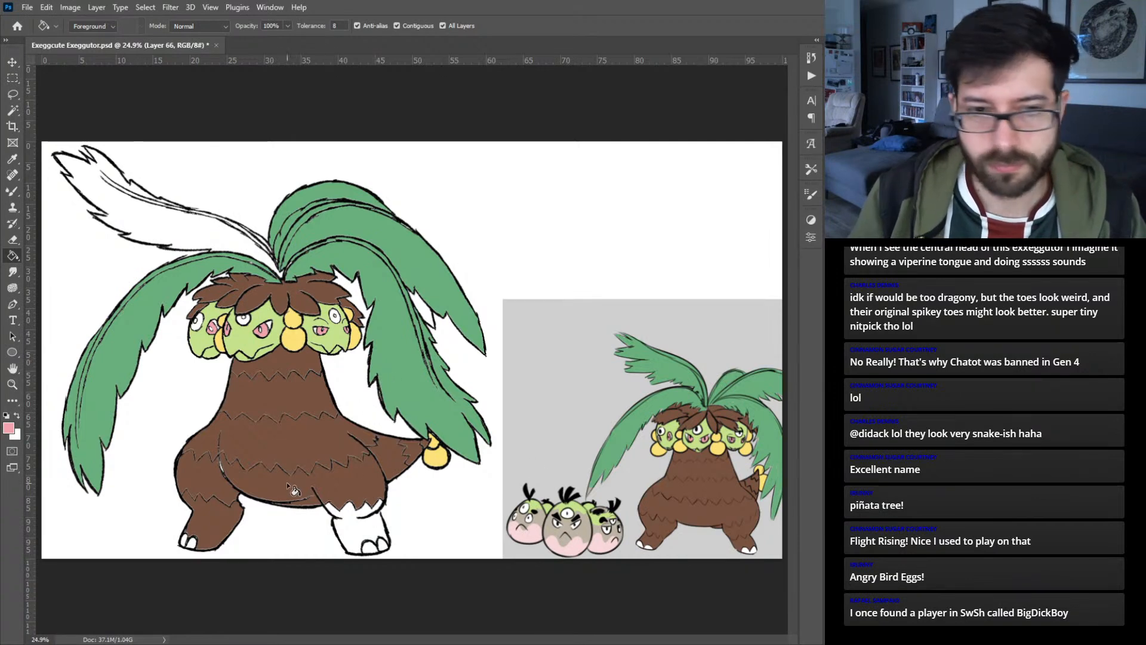
# - Sample the body's brown and brush it along the left edge of the unfilled right leg and foot
pyautogui.keyDown('alt'); pyautogui.click(308, 439); pyautogui.keyUp('alt')
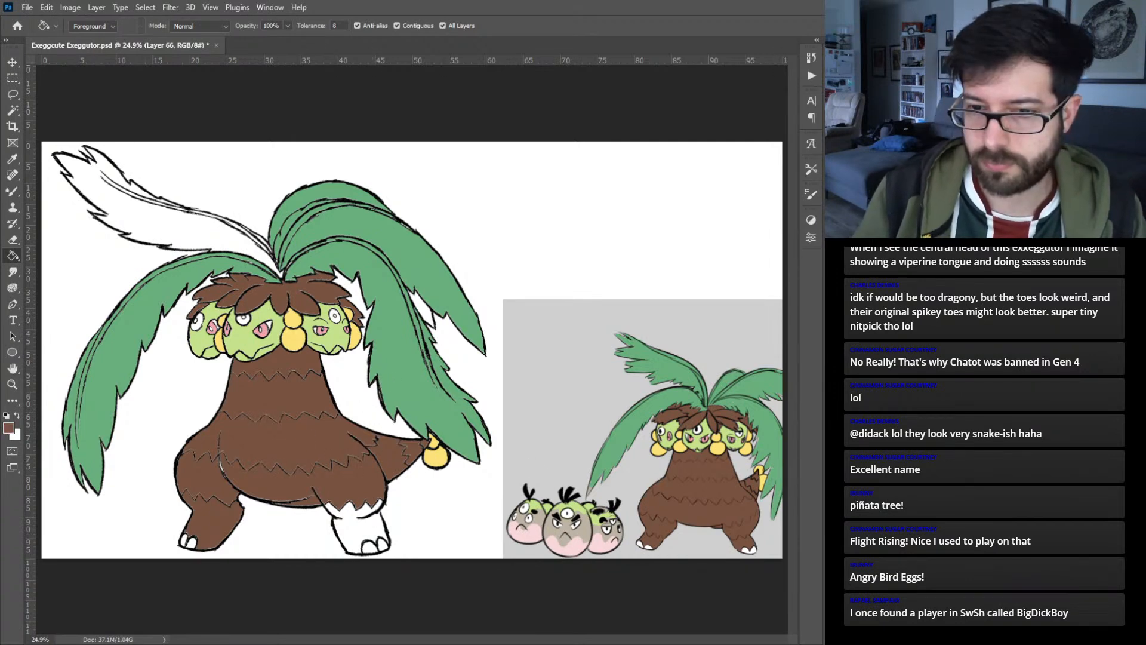
pyautogui.press('b')
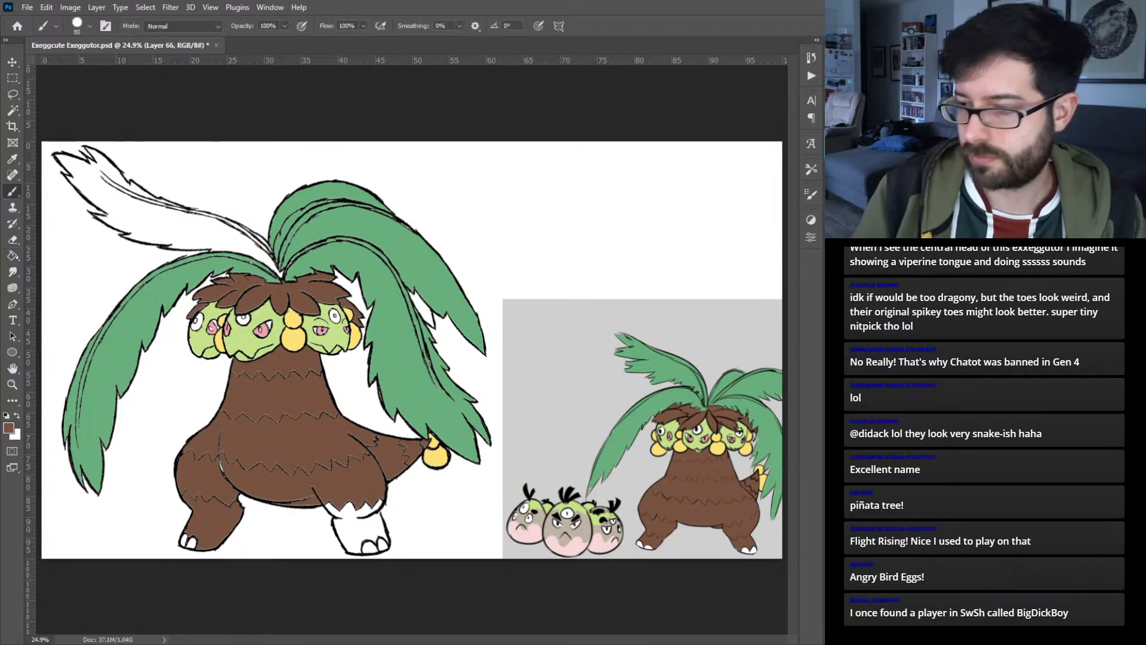
pyautogui.hotkey('ctrl', '+')
pyautogui.hotkey('ctrl', '+')
pyautogui.hotkey('ctrl', '+')
pyautogui.hotkey('ctrl', '+')
pyautogui.hotkey('ctrl', '+')
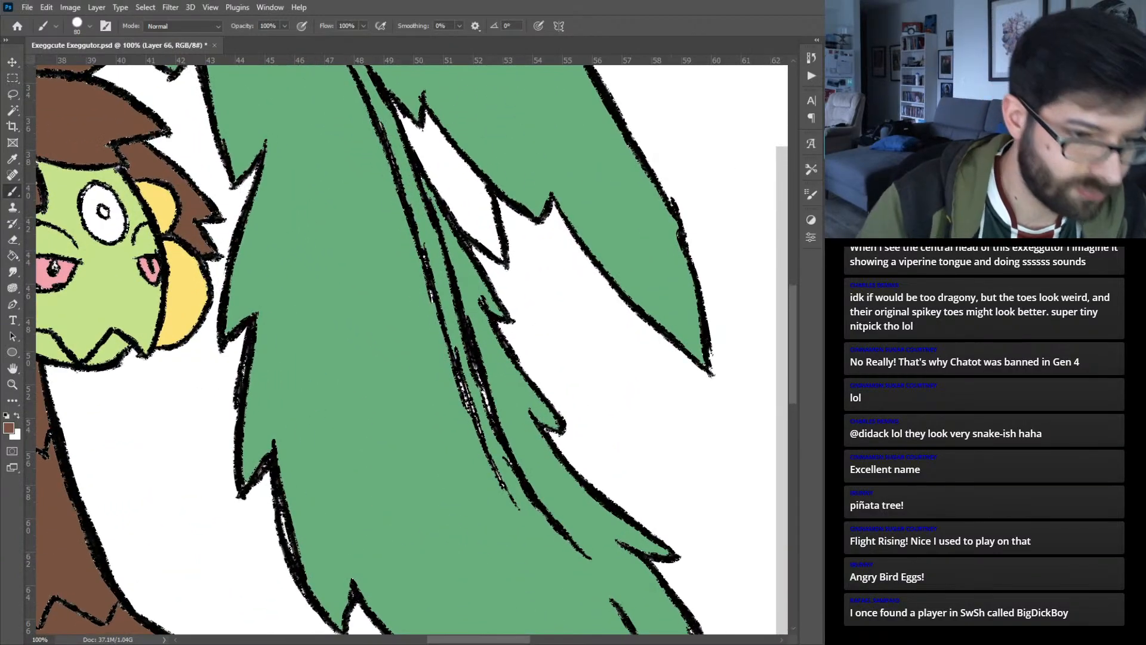
pyautogui.moveTo(412, 355); pyautogui.dragTo(556, 92)
pyautogui.moveTo(518, 353)
pyautogui.mouseDown()
pyautogui.moveTo(535, 292)
pyautogui.moveTo(535, 205)
pyautogui.mouseUp()
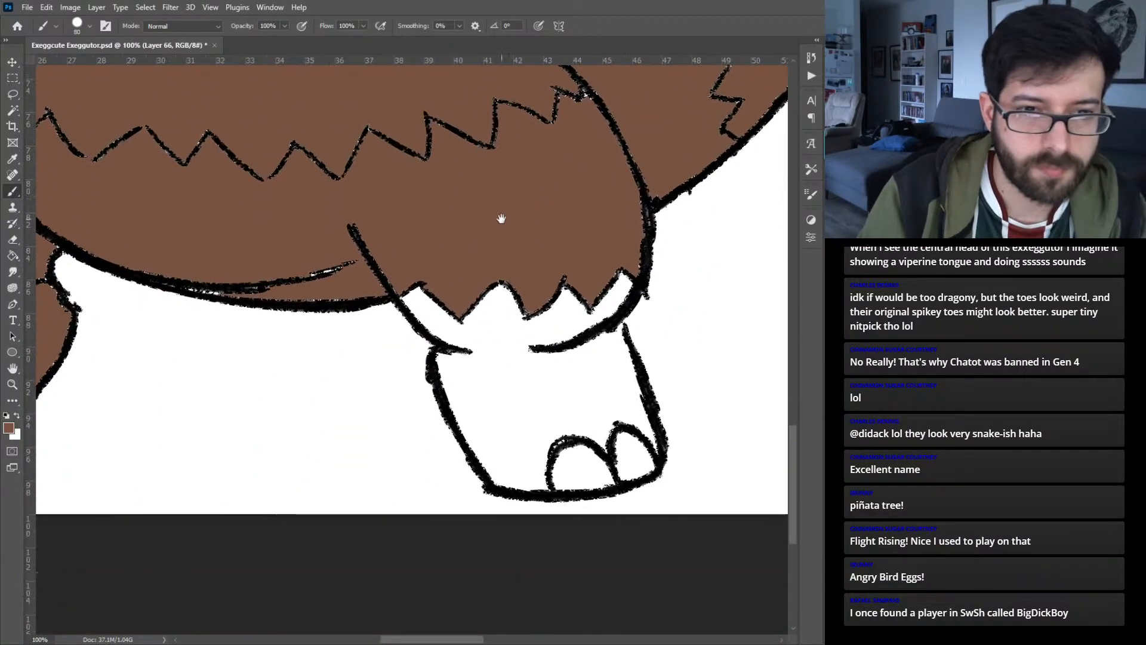
pyautogui.moveTo(411, 271); pyautogui.dragTo(411, 271)
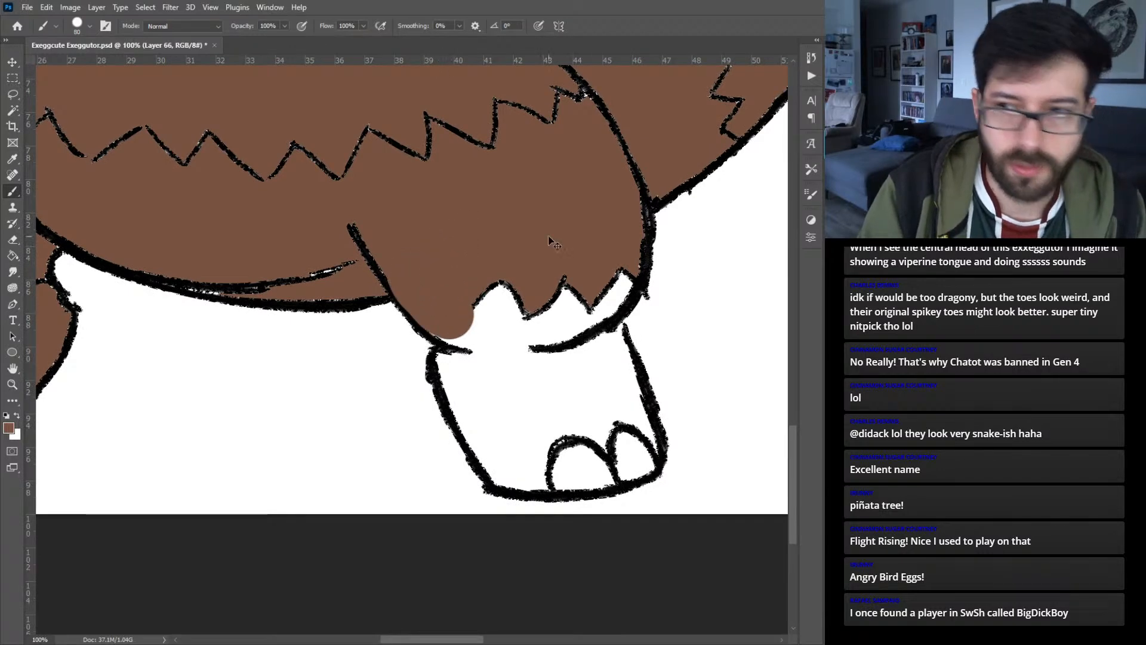
pyautogui.hotkey('ctrl', 'z')
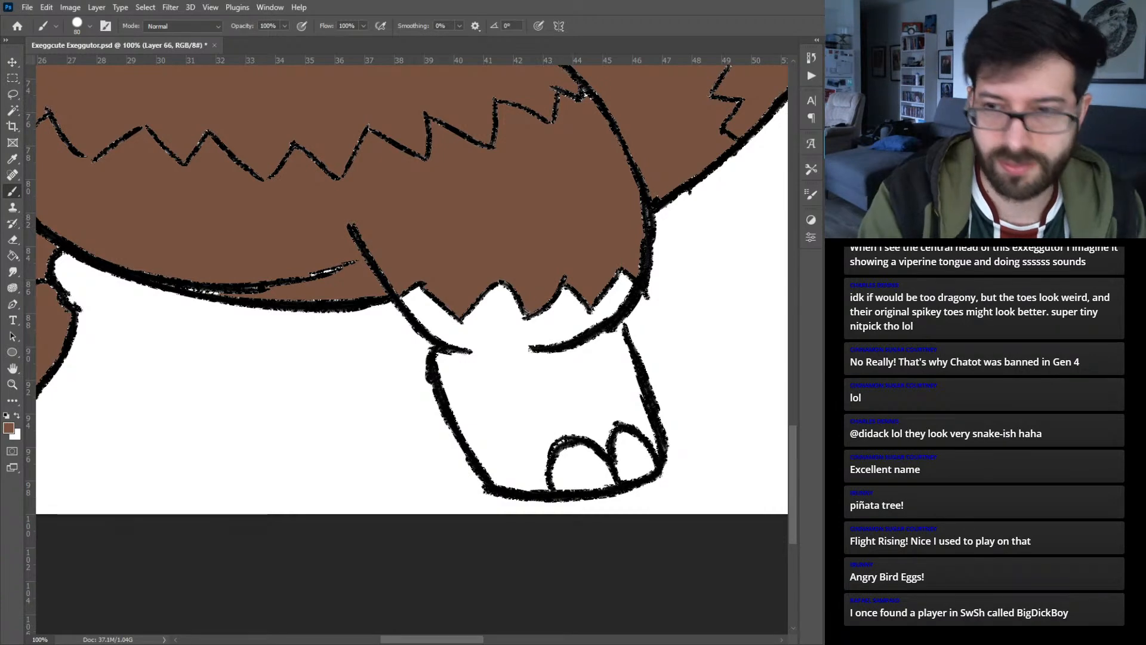
pyautogui.hotkey('ctrl', '-')
pyautogui.hotkey('ctrl', '-')
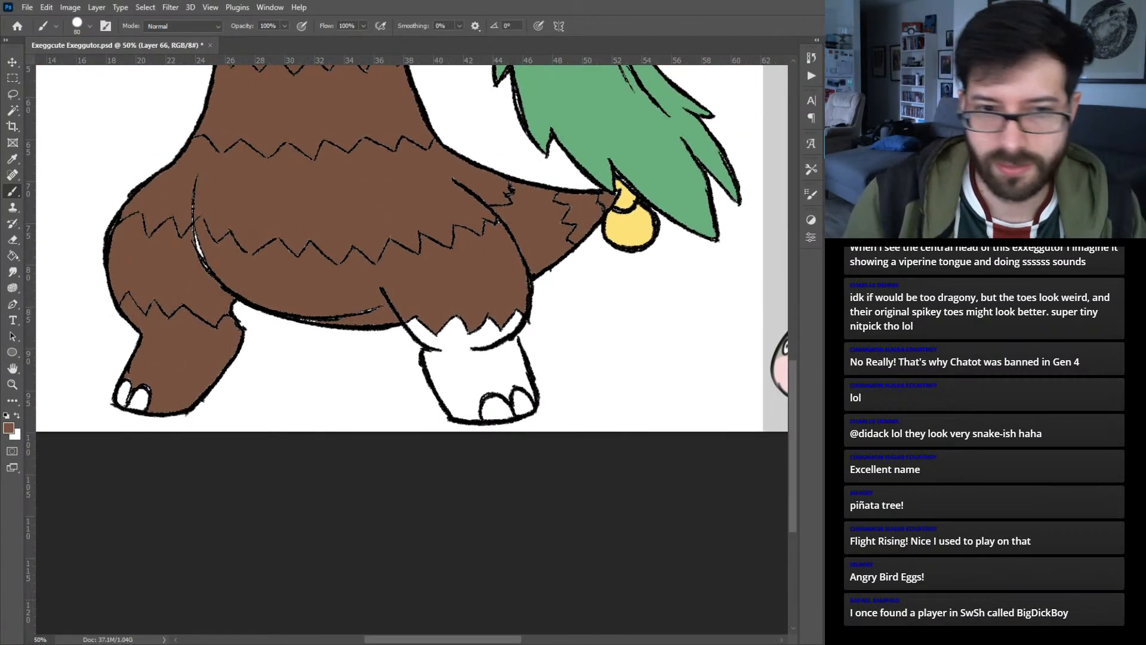
pyautogui.hotkey('ctrl', '+')
pyautogui.hotkey('ctrl', '+')
pyautogui.moveTo(392, 300)
pyautogui.mouseDown()
pyautogui.moveTo(416, 280)
pyautogui.moveTo(460, 327)
pyautogui.moveTo(486, 376)
pyautogui.moveTo(485, 432)
pyautogui.moveTo(538, 477)
pyautogui.moveTo(529, 460)
pyautogui.mouseUp()
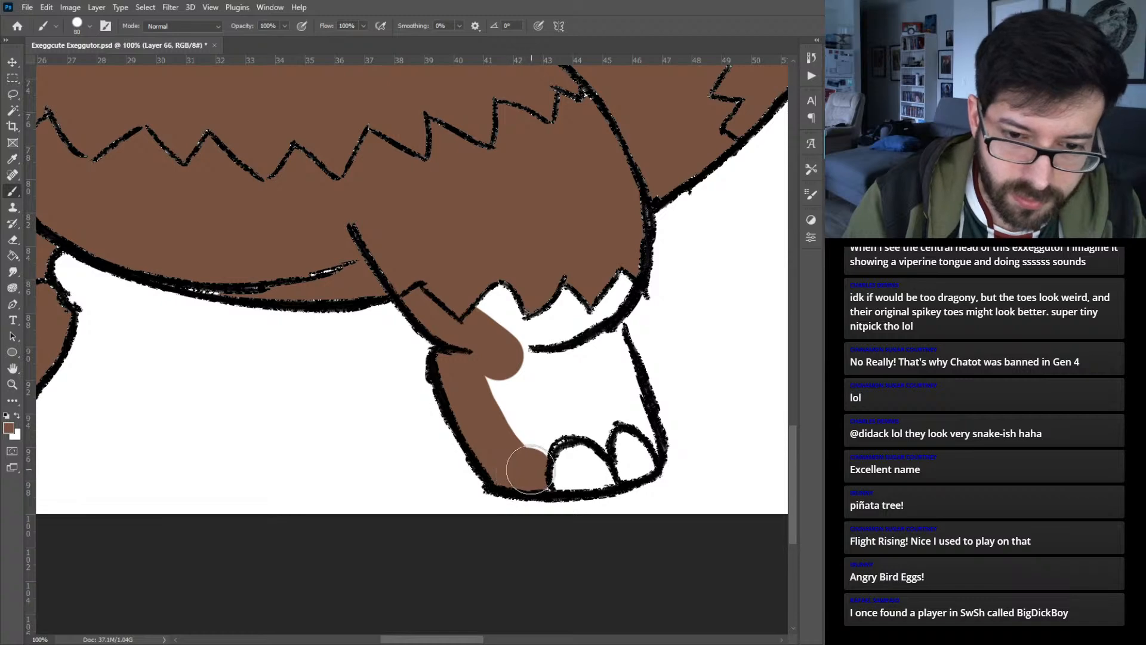
# - With the brush size reduced to 30, paint brown around the right foot's toes and along the leg's outer edge
pyautogui.press('[')
pyautogui.press('[')
pyautogui.press('[')
pyautogui.press('[')
pyautogui.press('[')
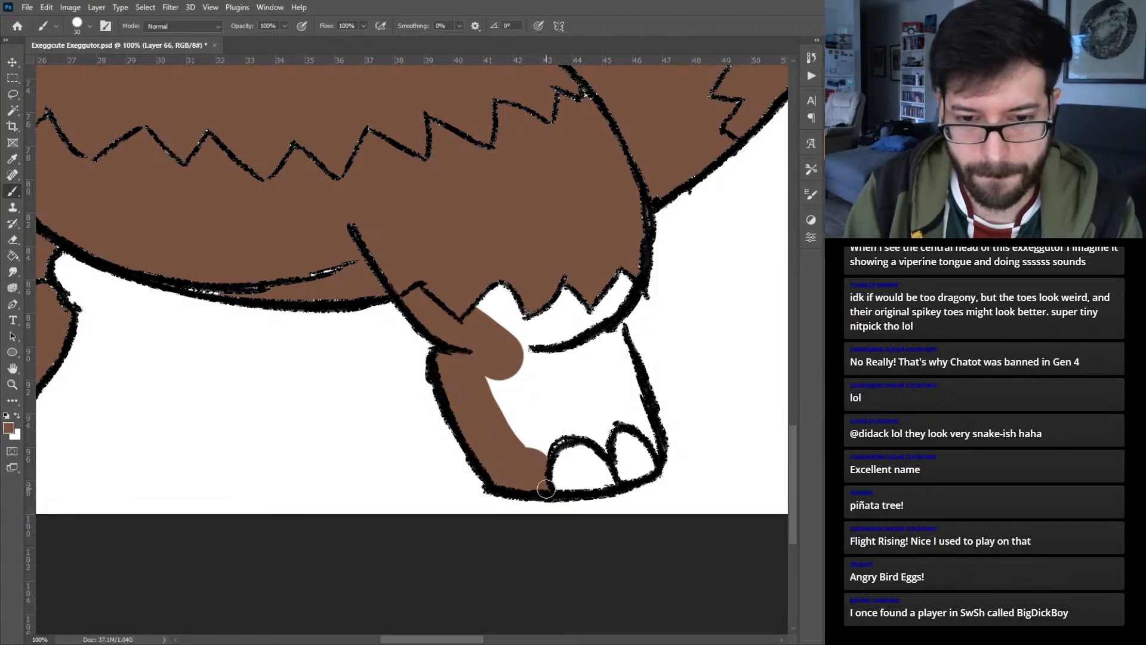
pyautogui.moveTo(539, 448)
pyautogui.mouseDown()
pyautogui.moveTo(563, 432)
pyautogui.moveTo(607, 448)
pyautogui.moveTo(608, 427)
pyautogui.moveTo(651, 430)
pyautogui.mouseUp()
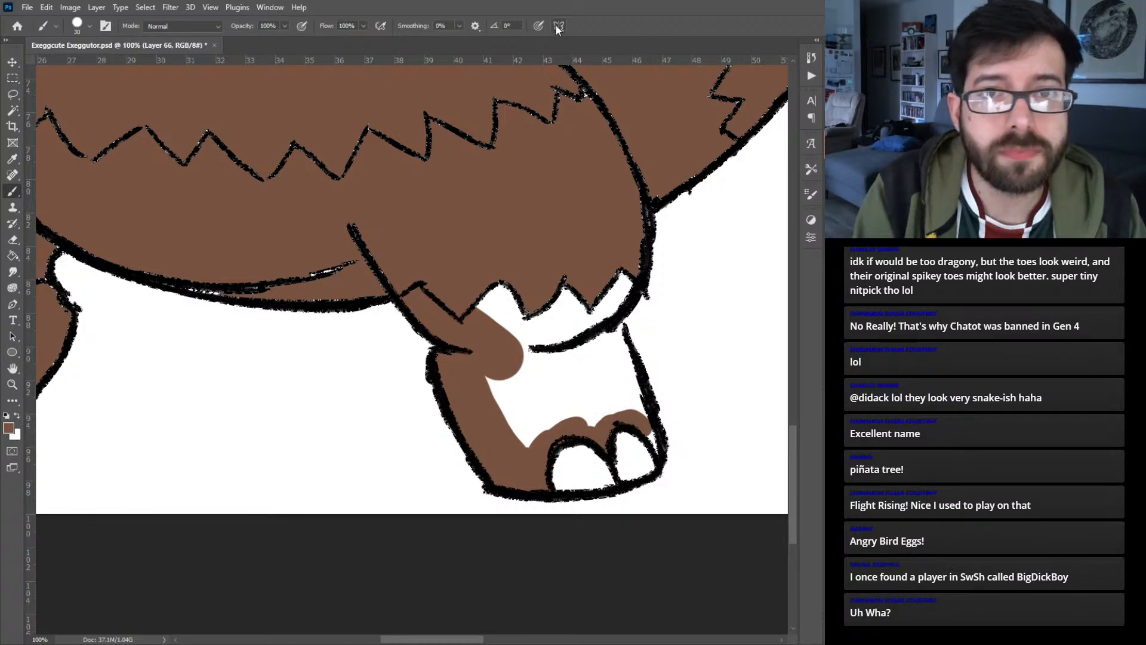
pyautogui.moveTo(655, 443)
pyautogui.mouseDown()
pyautogui.moveTo(613, 318)
pyautogui.moveTo(642, 415)
pyautogui.mouseUp()
pyautogui.moveTo(628, 287); pyautogui.dragTo(596, 319)
# - Enlarge the brush and cover the remaining white inside the right leg and foot with brown
pyautogui.press(']')
pyautogui.press(']')
pyautogui.press(']')
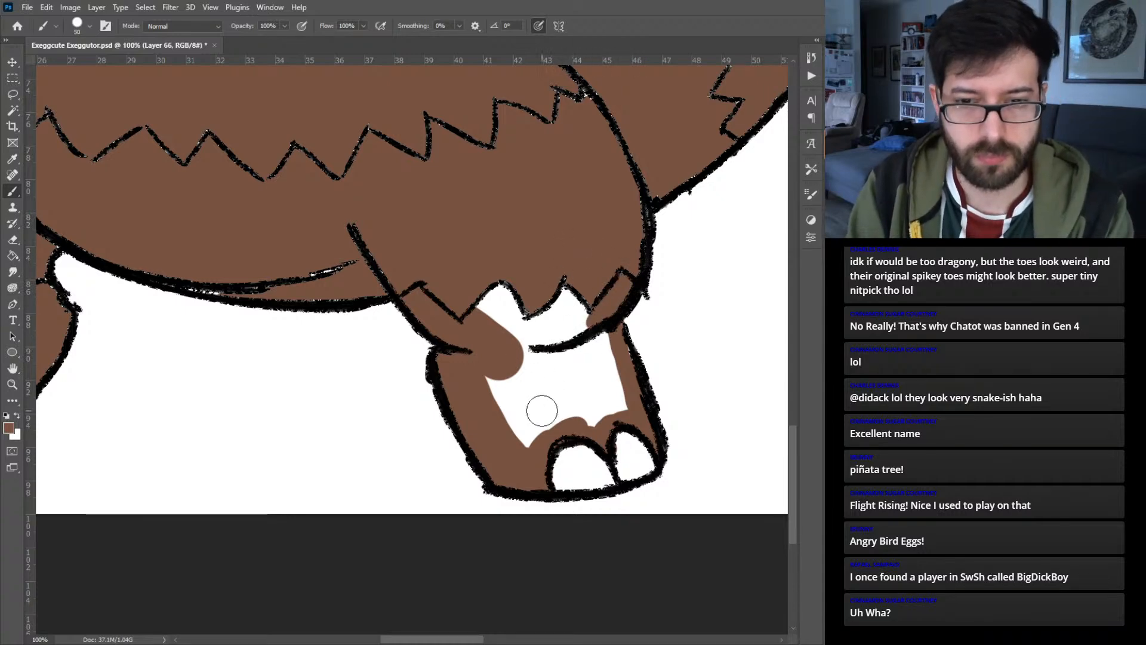
pyautogui.moveTo(511, 436)
pyautogui.mouseDown()
pyautogui.moveTo(501, 404)
pyautogui.moveTo(506, 376)
pyautogui.moveTo(474, 296)
pyautogui.moveTo(525, 315)
pyautogui.moveTo(564, 281)
pyautogui.moveTo(589, 287)
pyautogui.moveTo(618, 264)
pyautogui.moveTo(533, 377)
pyautogui.moveTo(532, 432)
pyautogui.moveTo(617, 404)
pyautogui.moveTo(595, 322)
pyautogui.moveTo(543, 406)
pyautogui.moveTo(575, 342)
pyautogui.moveTo(591, 385)
pyautogui.mouseUp()
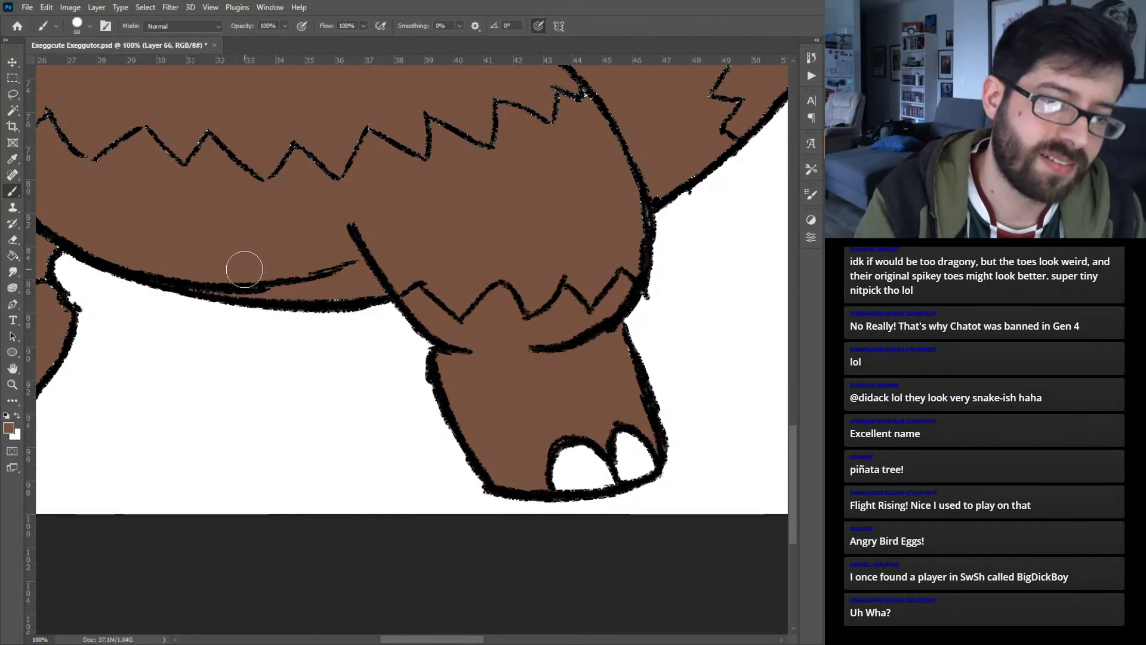
# - Paint the thin white gap between the belly outline and the left leg brown
pyautogui.moveTo(235, 255); pyautogui.dragTo(520, 277)
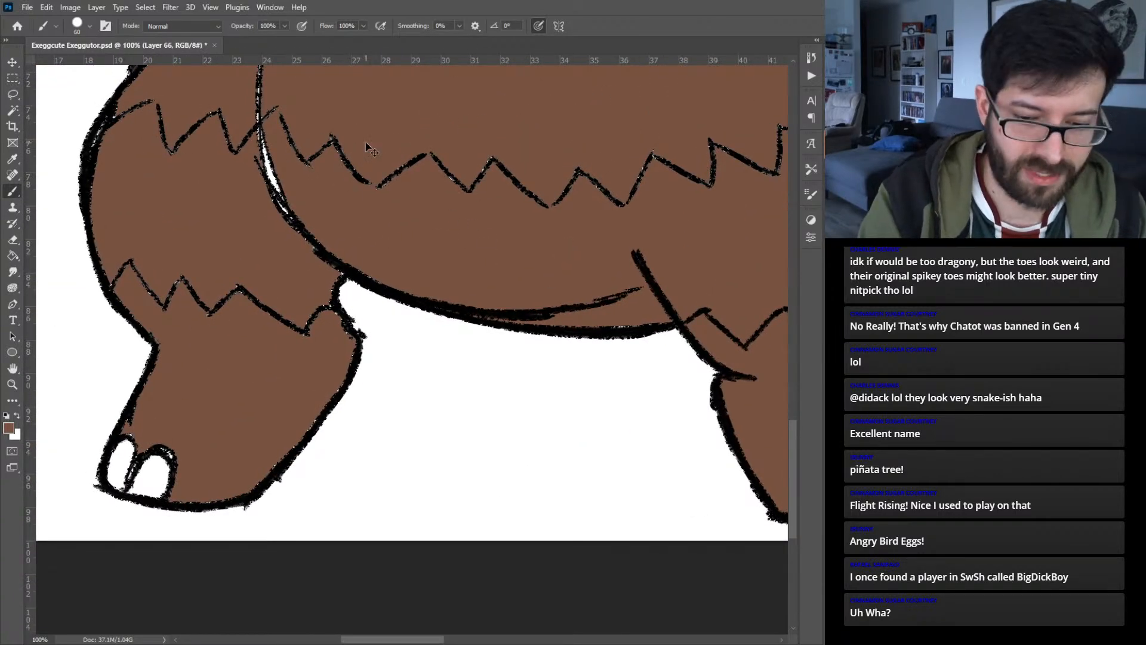
pyautogui.hotkey('ctrl', '0')
pyautogui.moveTo(220, 430); pyautogui.dragTo(227, 482)
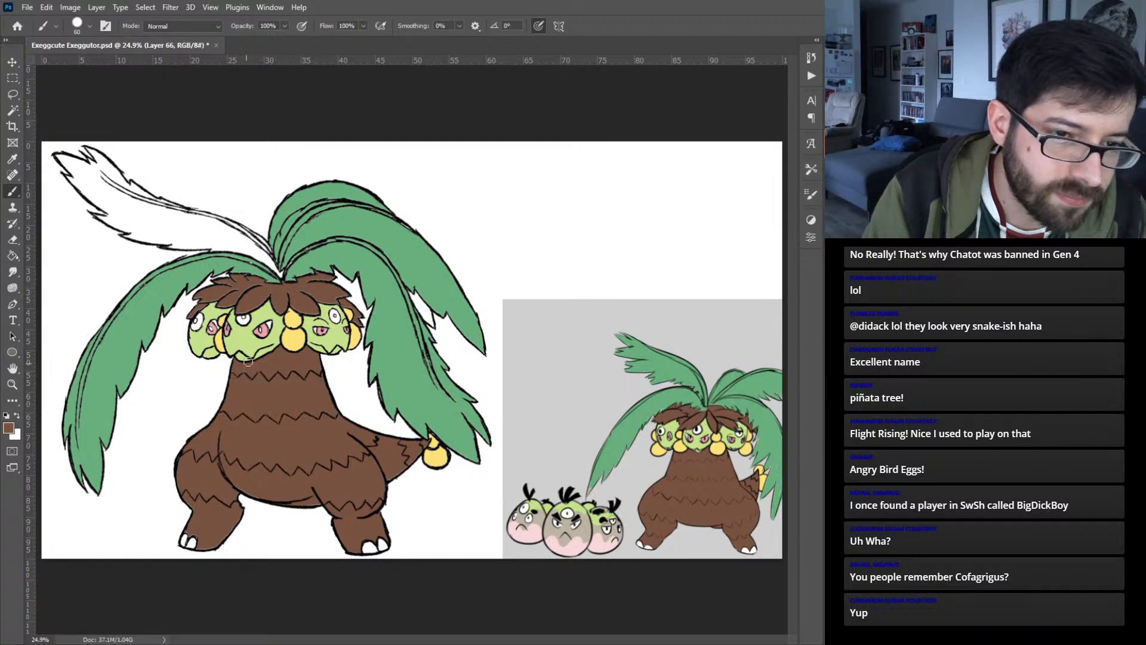
# - Sample green from a filled leaf and paint the whole unfilled upper-left leaf with it
pyautogui.click(329, 224)
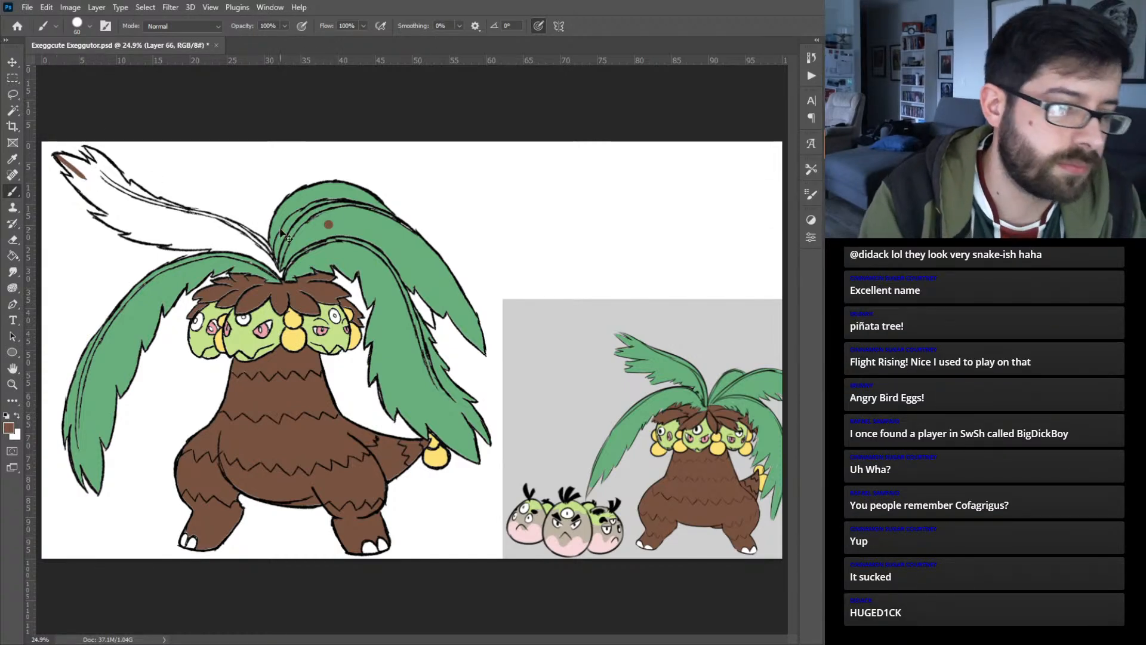
pyautogui.keyDown('alt'); pyautogui.click(334, 222); pyautogui.keyUp('alt')
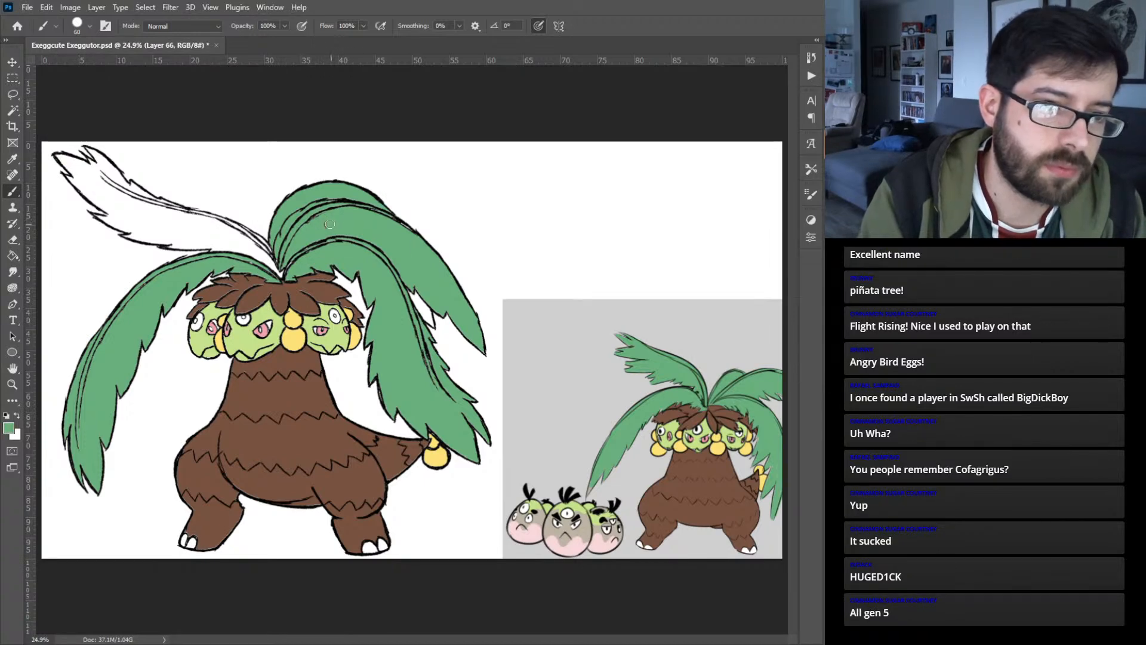
pyautogui.moveTo(56, 157)
pyautogui.mouseDown()
pyautogui.moveTo(129, 225)
pyautogui.moveTo(99, 216)
pyautogui.moveTo(145, 237)
pyautogui.moveTo(123, 234)
pyautogui.moveTo(224, 247)
pyautogui.mouseUp()
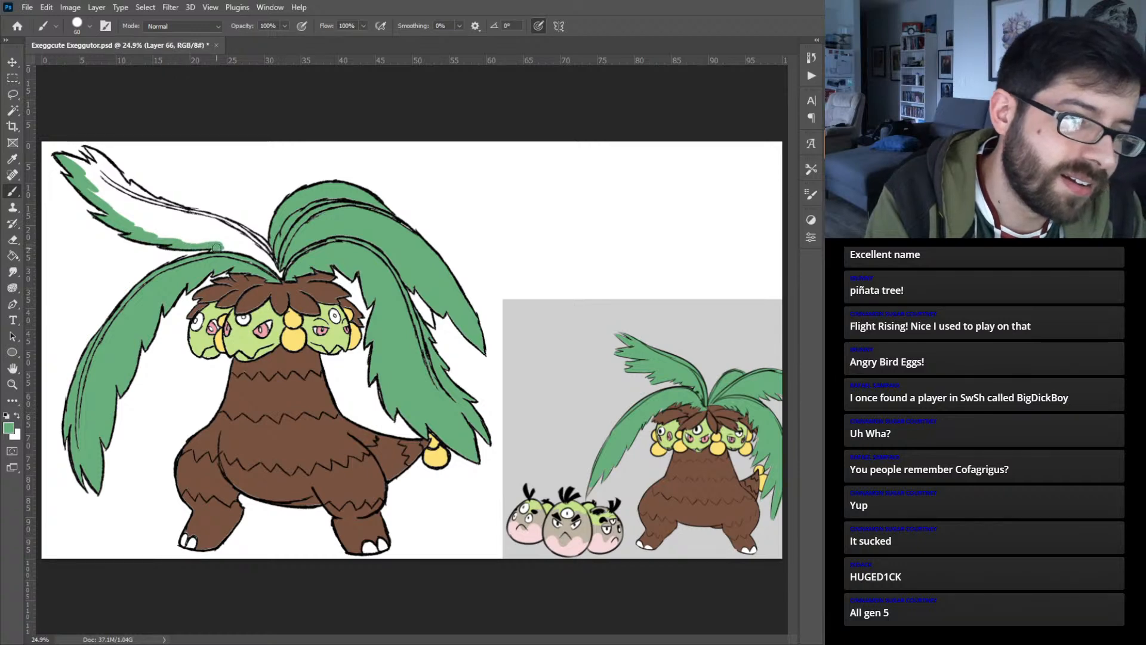
pyautogui.moveTo(64, 157)
pyautogui.mouseDown()
pyautogui.moveTo(108, 177)
pyautogui.moveTo(133, 219)
pyautogui.mouseUp()
pyautogui.moveTo(97, 157)
pyautogui.mouseDown()
pyautogui.moveTo(145, 210)
pyautogui.moveTo(79, 163)
pyautogui.moveTo(139, 210)
pyautogui.moveTo(103, 175)
pyautogui.moveTo(95, 191)
pyautogui.moveTo(121, 210)
pyautogui.moveTo(99, 182)
pyautogui.moveTo(146, 222)
pyautogui.moveTo(140, 186)
pyautogui.moveTo(170, 213)
pyautogui.moveTo(132, 191)
pyautogui.moveTo(170, 228)
pyautogui.moveTo(140, 231)
pyautogui.moveTo(188, 243)
pyautogui.moveTo(123, 216)
pyautogui.moveTo(184, 231)
pyautogui.moveTo(126, 203)
pyautogui.mouseUp()
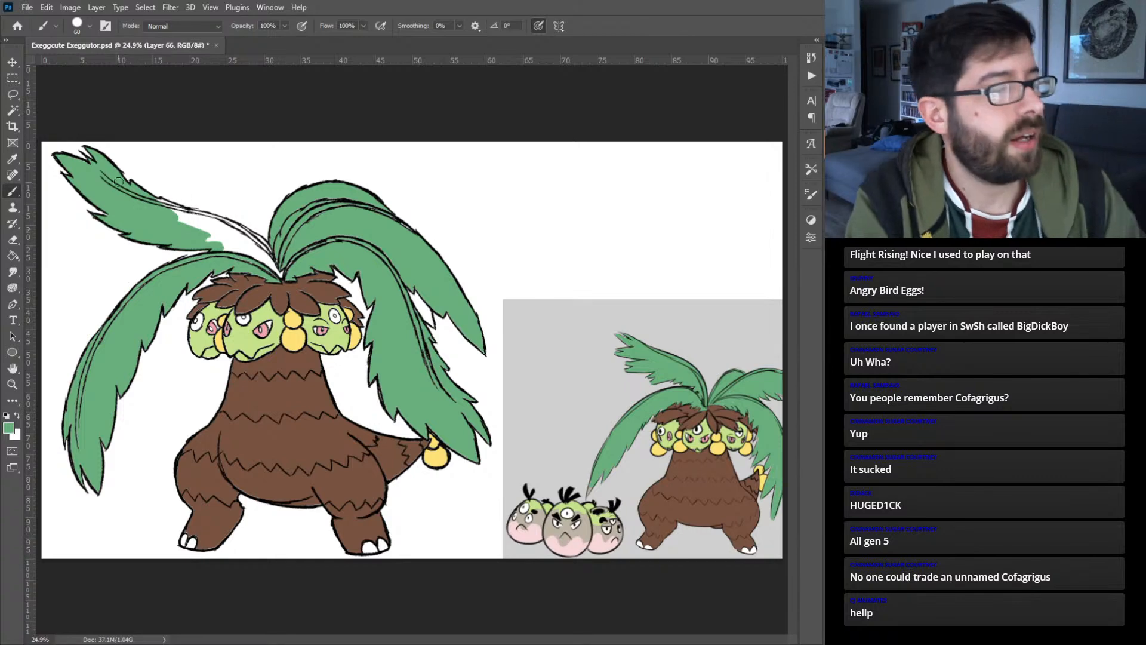
pyautogui.moveTo(161, 201)
pyautogui.mouseDown()
pyautogui.moveTo(201, 230)
pyautogui.moveTo(141, 205)
pyautogui.moveTo(260, 268)
pyautogui.moveTo(188, 211)
pyautogui.moveTo(258, 241)
pyautogui.mouseUp()
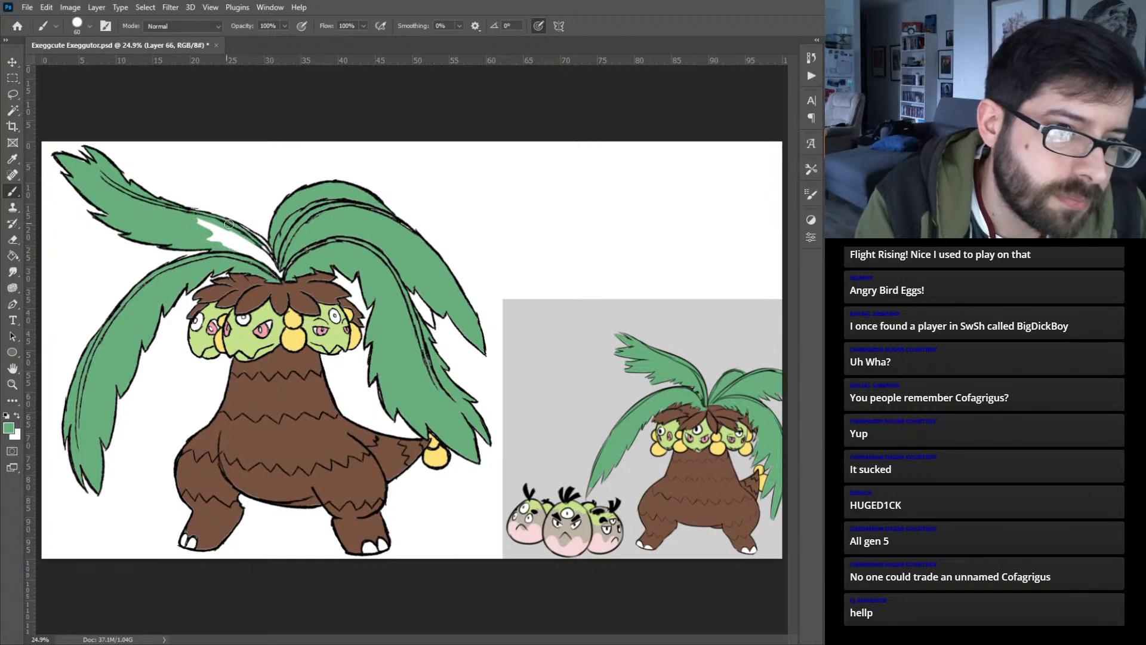
pyautogui.moveTo(281, 275)
pyautogui.mouseDown()
pyautogui.moveTo(200, 235)
pyautogui.moveTo(284, 268)
pyautogui.moveTo(187, 223)
pyautogui.moveTo(280, 263)
pyautogui.moveTo(228, 231)
pyautogui.mouseUp()
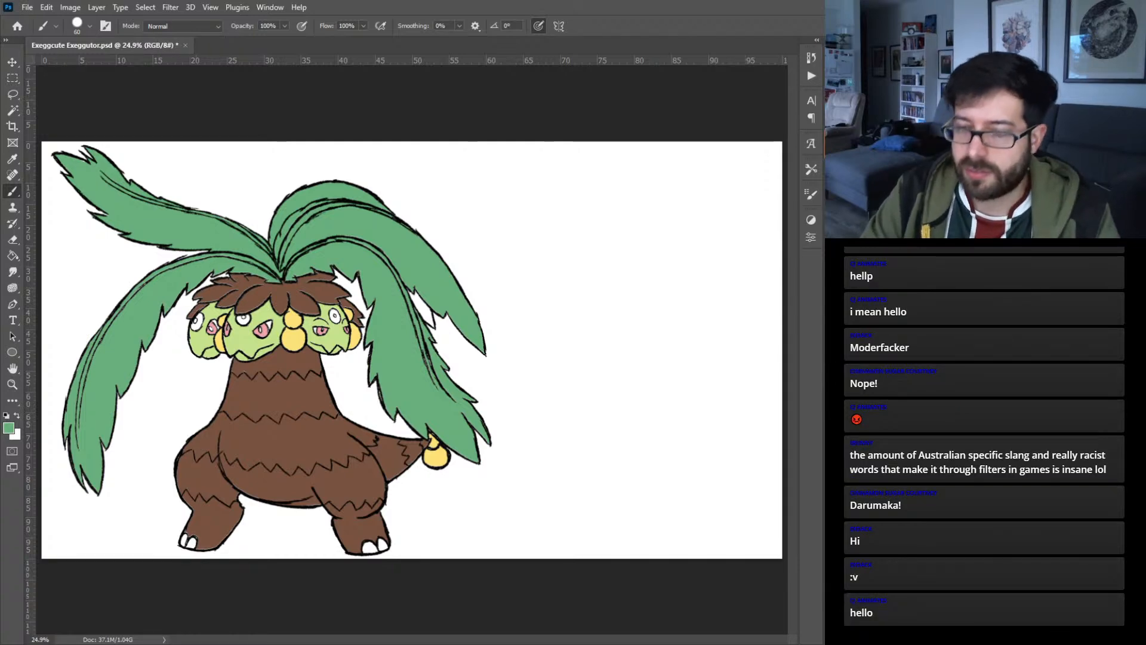
# - Group the creature's layers under the name Exeggutor and make its color layer, Layer 66, active
pyautogui.hotkey('ctrl', 'g')
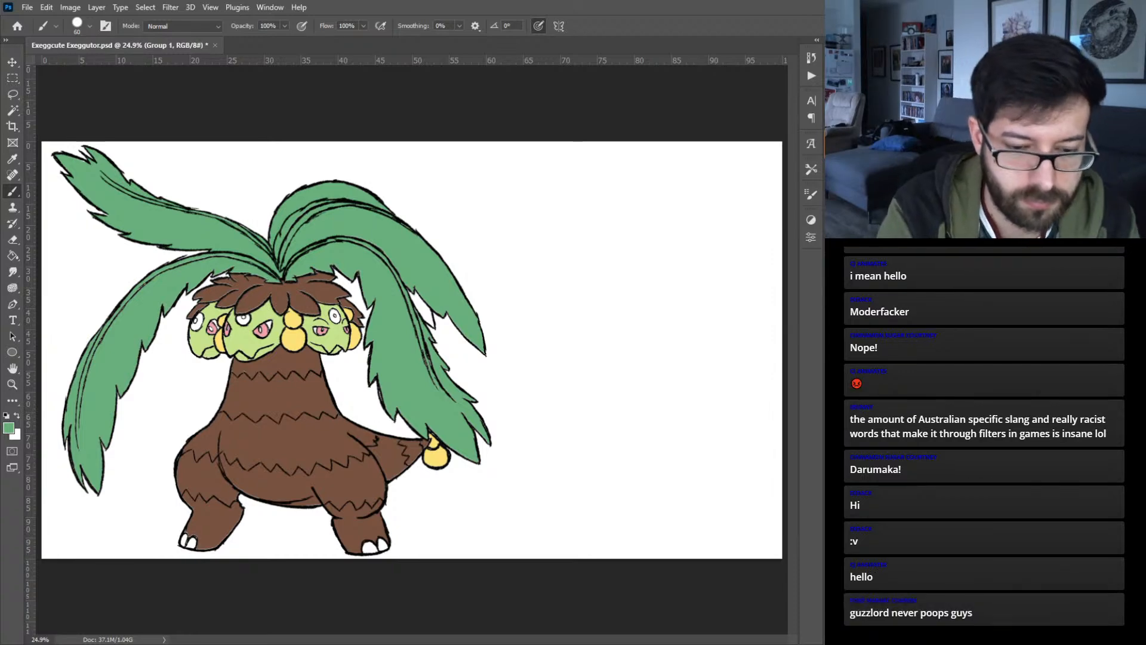
pyautogui.press('Return')
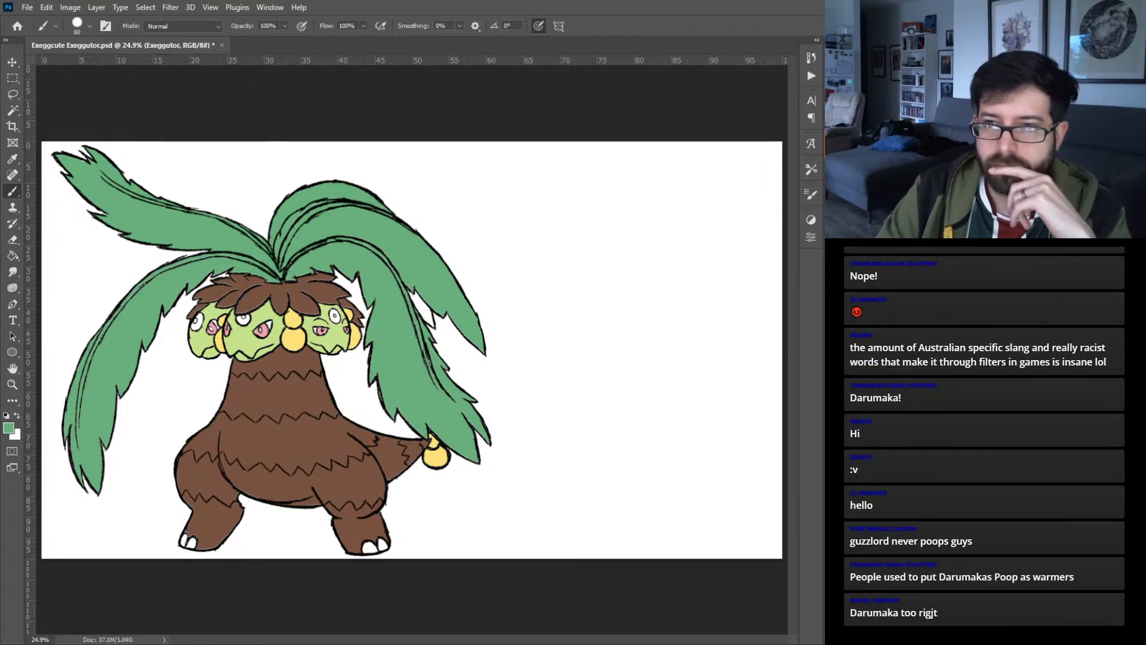
pyautogui.hotkey('ctrl', 'alt', 'shift', 'n')
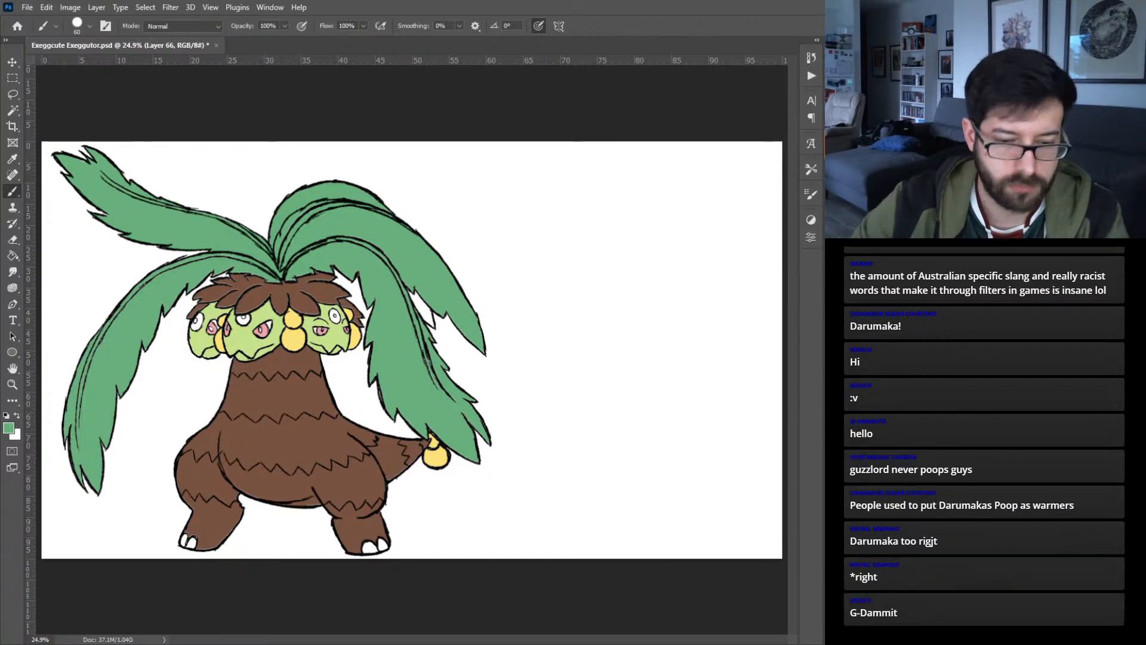
# - Paint the pupils of the right head's eyes solid black with a much smaller brush
pyautogui.hotkey('ctrl', '+')
pyautogui.hotkey('ctrl', '+')
pyautogui.hotkey('ctrl', '+')
pyautogui.hotkey('ctrl', '+')
pyautogui.hotkey('ctrl', '+')
pyautogui.hotkey('ctrl', '+')
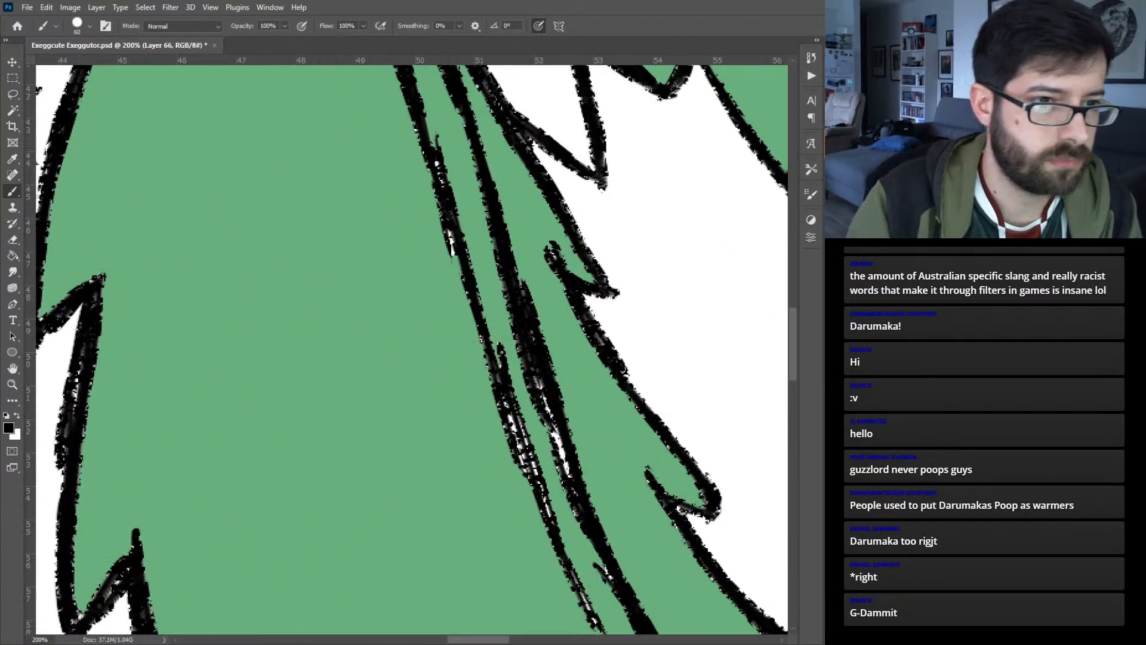
pyautogui.moveTo(213, 191); pyautogui.dragTo(583, 274)
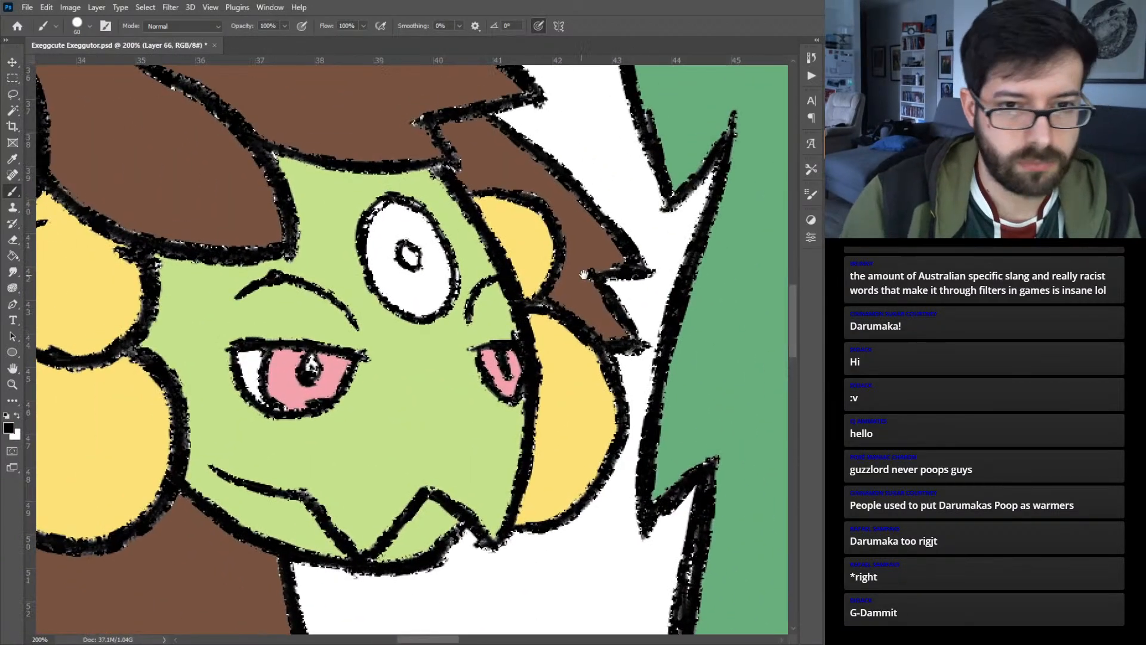
pyautogui.press('[')
pyautogui.press('[')
pyautogui.press('[')
pyautogui.press('[')
pyautogui.press('[')
pyautogui.press('[')
pyautogui.press('[')
pyautogui.press('[')
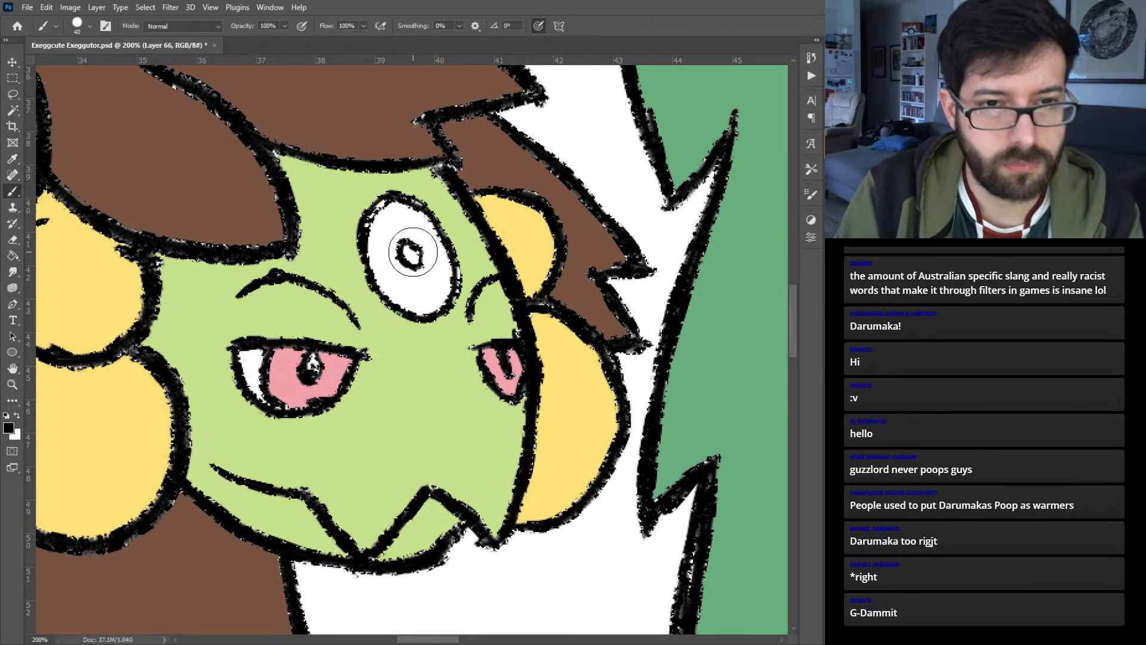
pyautogui.press('[')
pyautogui.press('[')
pyautogui.moveTo(407, 245); pyautogui.dragTo(416, 259)
pyautogui.moveTo(309, 365)
pyautogui.mouseDown()
pyautogui.moveTo(521, 346)
pyautogui.moveTo(644, 356)
pyautogui.mouseUp()
# - Paint the pupils of the middle head's three eyes solid black
pyautogui.moveTo(338, 320); pyautogui.dragTo(564, 363)
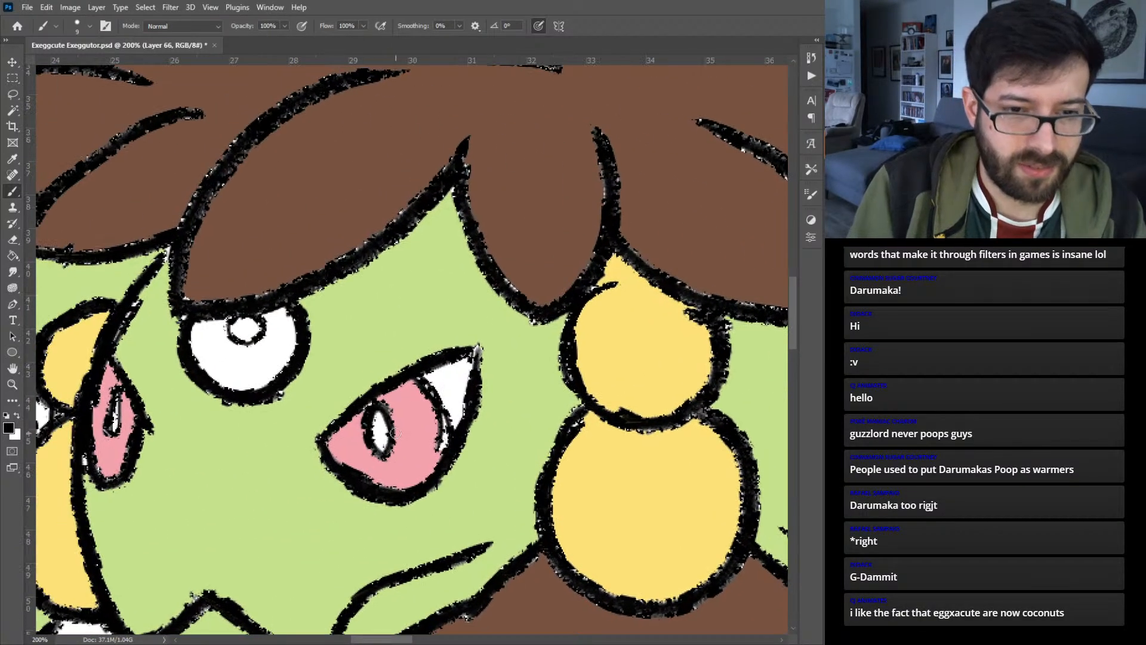
pyautogui.moveTo(374, 416)
pyautogui.mouseDown()
pyautogui.moveTo(379, 446)
pyautogui.moveTo(382, 420)
pyautogui.mouseUp()
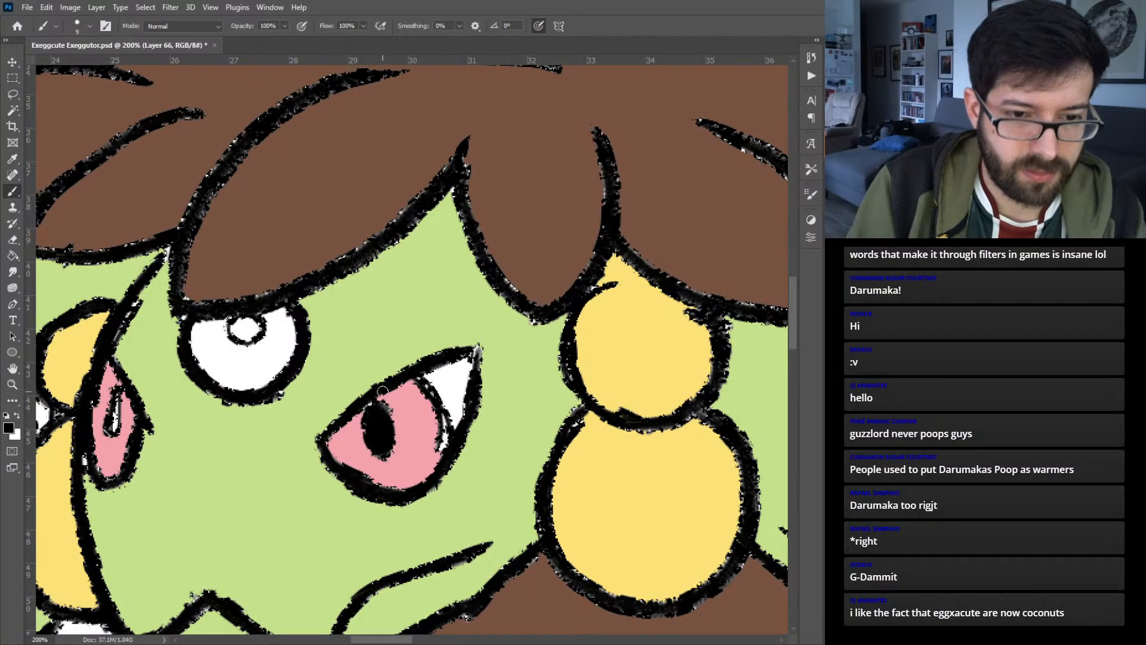
pyautogui.moveTo(243, 336); pyautogui.dragTo(248, 320)
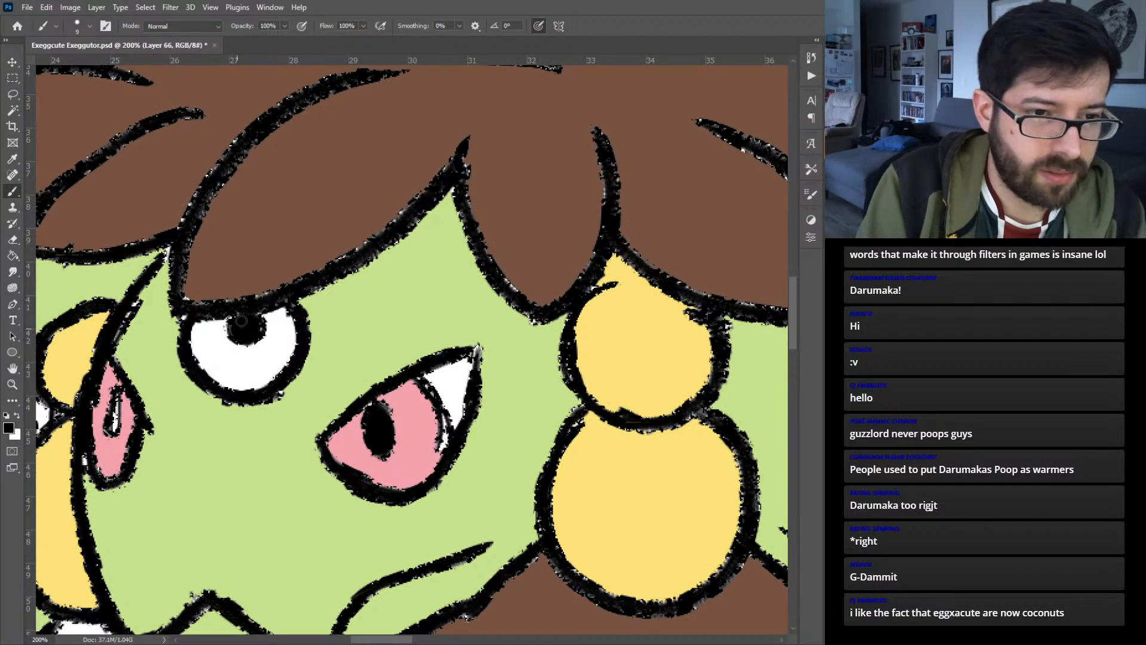
pyautogui.moveTo(117, 394)
pyautogui.mouseDown()
pyautogui.moveTo(110, 425)
pyautogui.moveTo(118, 399)
pyautogui.mouseUp()
# - Paint the pupils of the left head's eyes solid black
pyautogui.moveTo(211, 354); pyautogui.dragTo(539, 368)
pyautogui.moveTo(303, 422); pyautogui.dragTo(313, 453)
pyautogui.moveTo(181, 385)
pyautogui.mouseDown()
pyautogui.moveTo(188, 358)
pyautogui.moveTo(176, 385)
pyautogui.moveTo(200, 364)
pyautogui.moveTo(189, 365)
pyautogui.mouseUp()
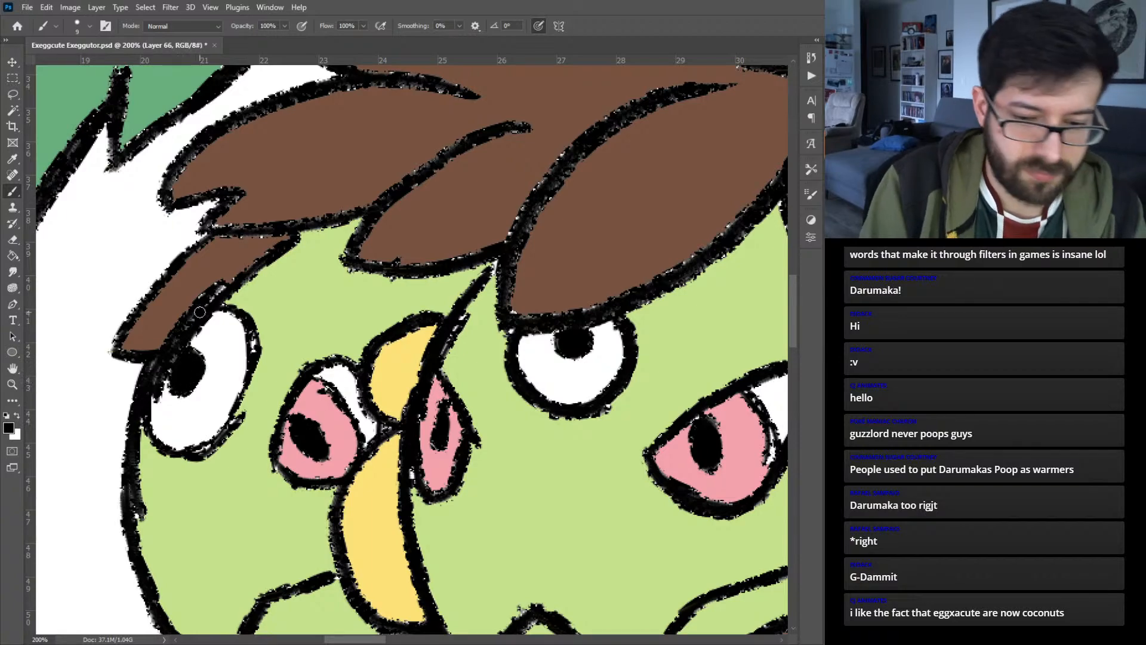
pyautogui.hotkey('ctrl', '0')
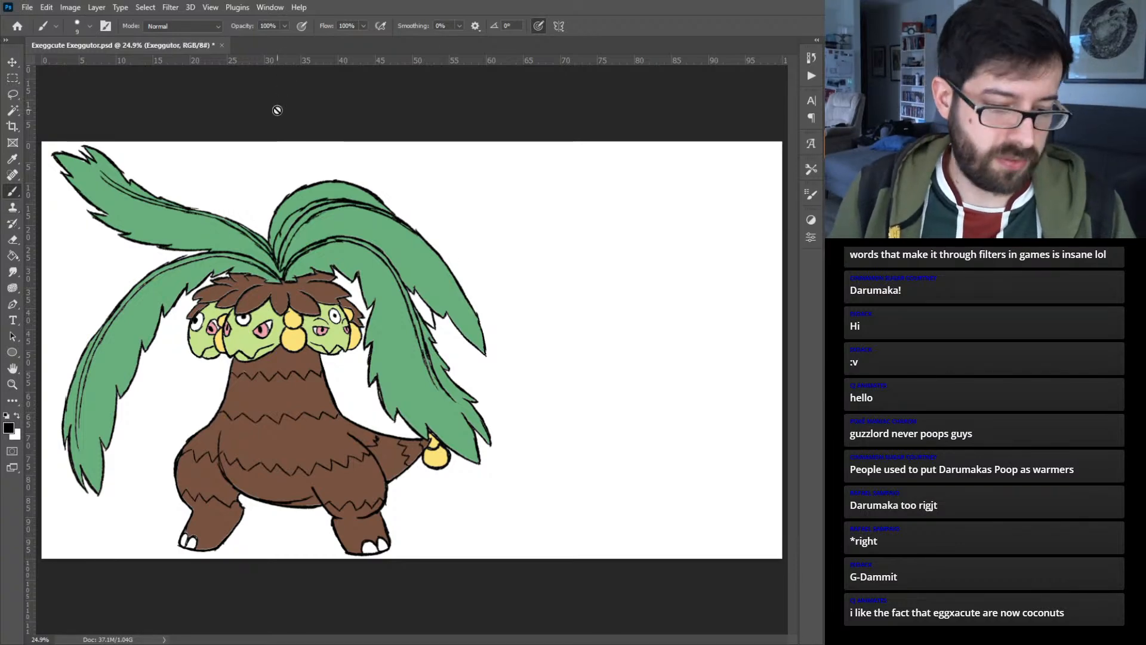
# - Turn off Auto-Select for the Move tool and shift the whole Exeggutor group right toward the middle of the canvas
pyautogui.press('v')
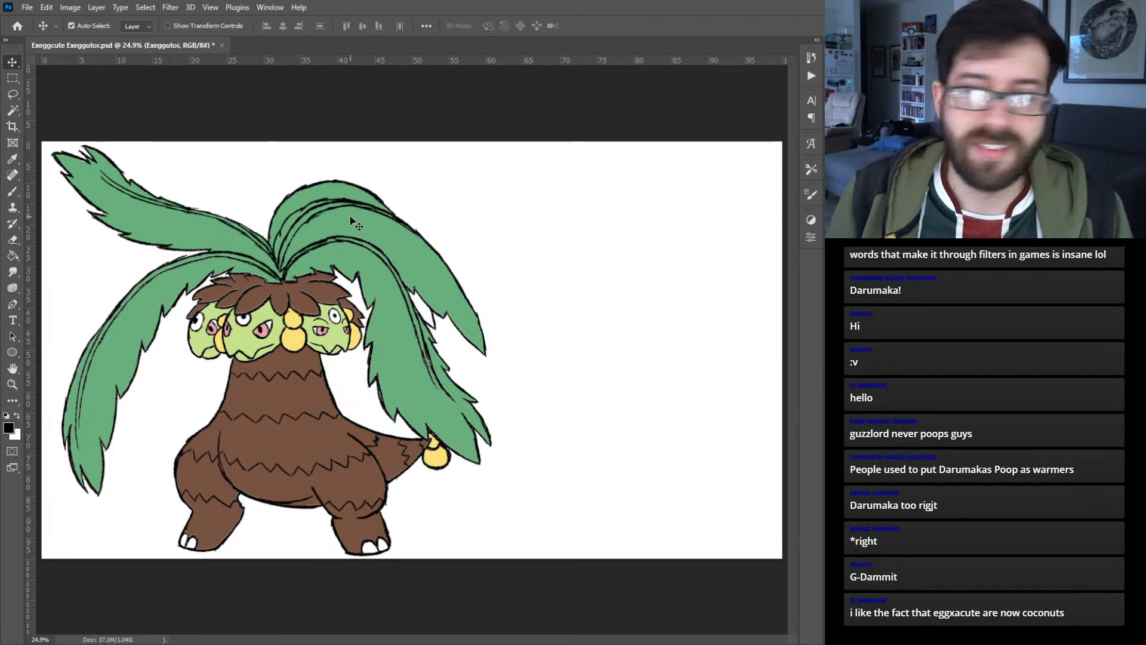
pyautogui.moveTo(351, 216); pyautogui.dragTo(393, 224)
pyautogui.hotkey('ctrl', 'z')
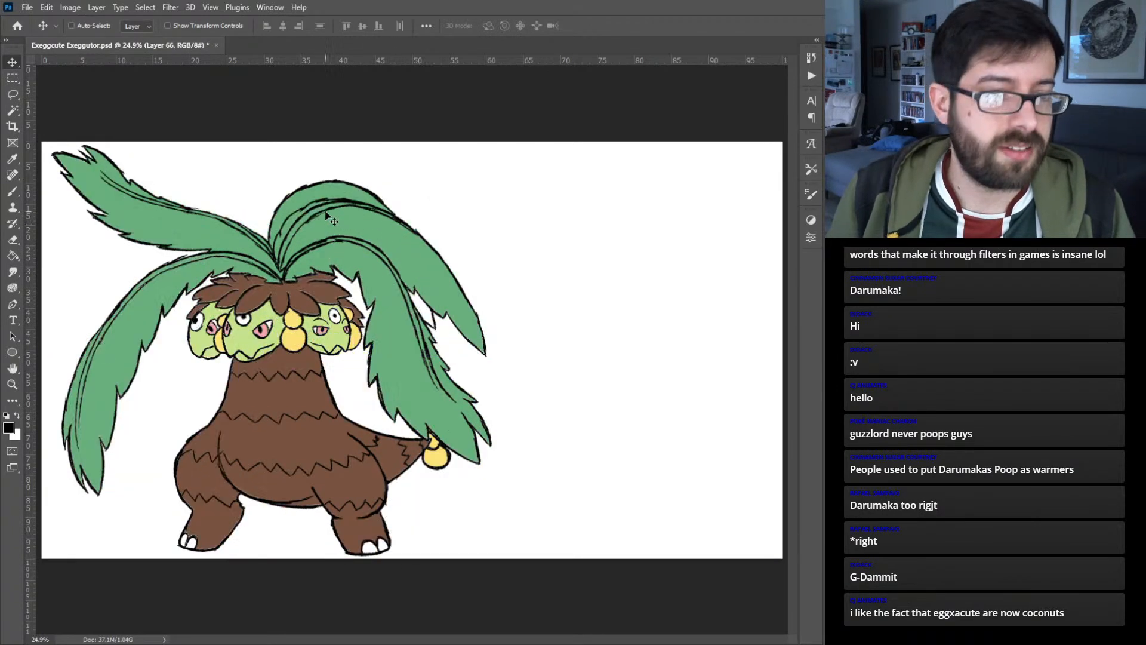
pyautogui.click(105, 28)
pyautogui.moveTo(345, 226); pyautogui.dragTo(447, 232)
pyautogui.hotkey('ctrl', 'z')
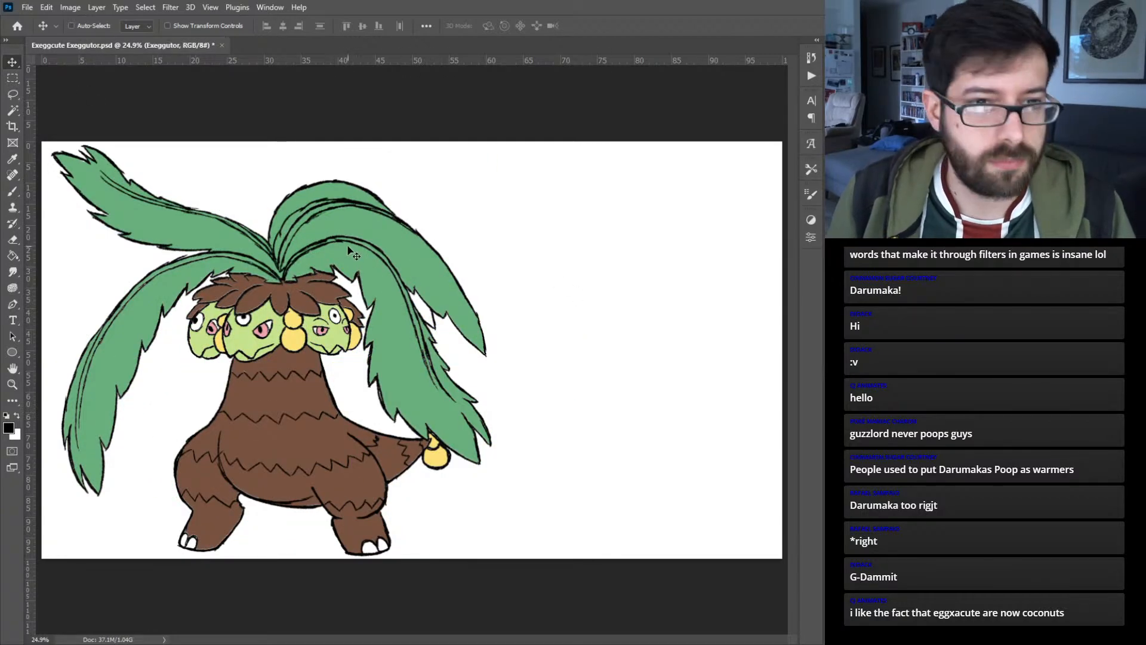
pyautogui.moveTo(357, 226); pyautogui.dragTo(505, 244)
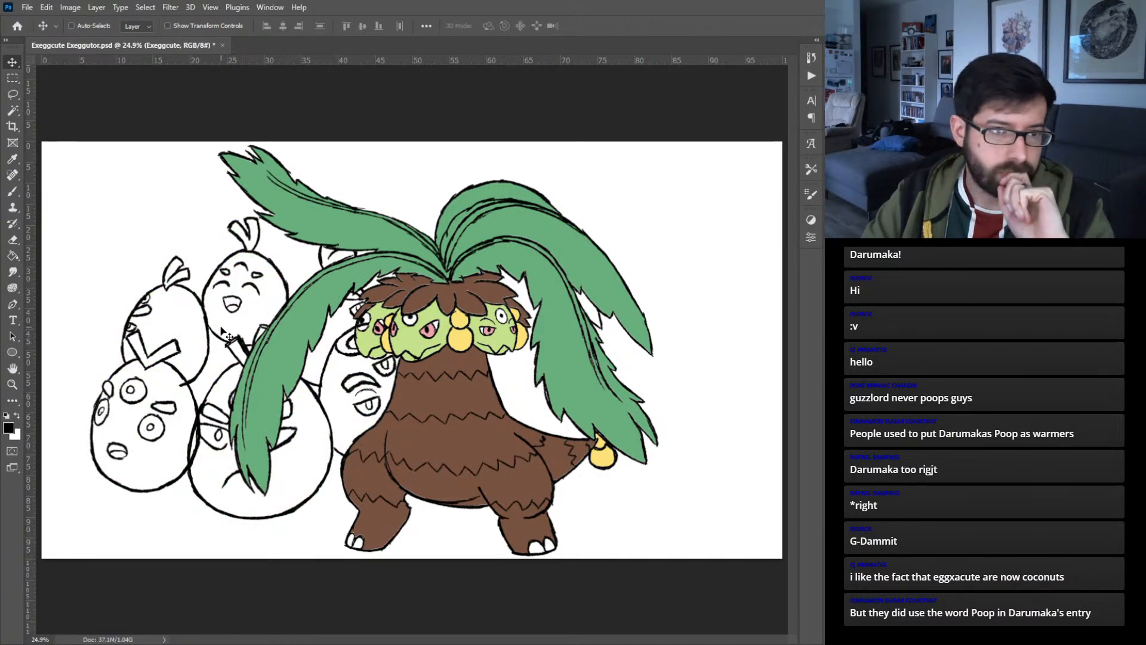
# - Move the Exeggcute group slightly down and left, and shift the Exeggutor group right to separate the two characters
pyautogui.moveTo(210, 336); pyautogui.dragTo(187, 352)
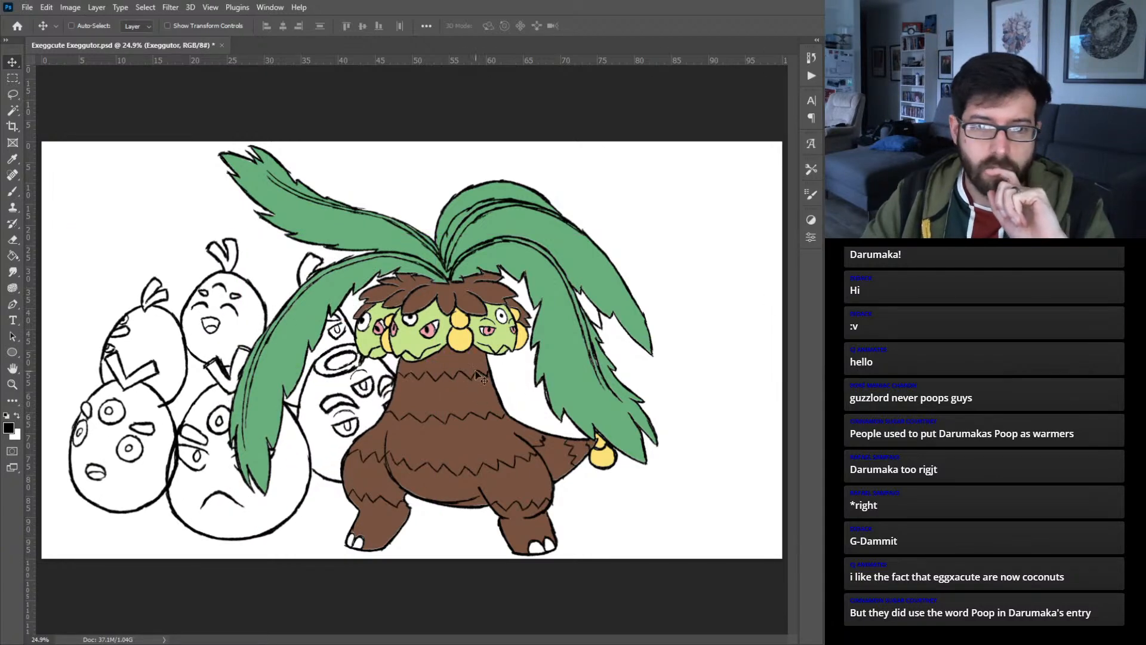
pyautogui.moveTo(459, 382); pyautogui.dragTo(565, 380)
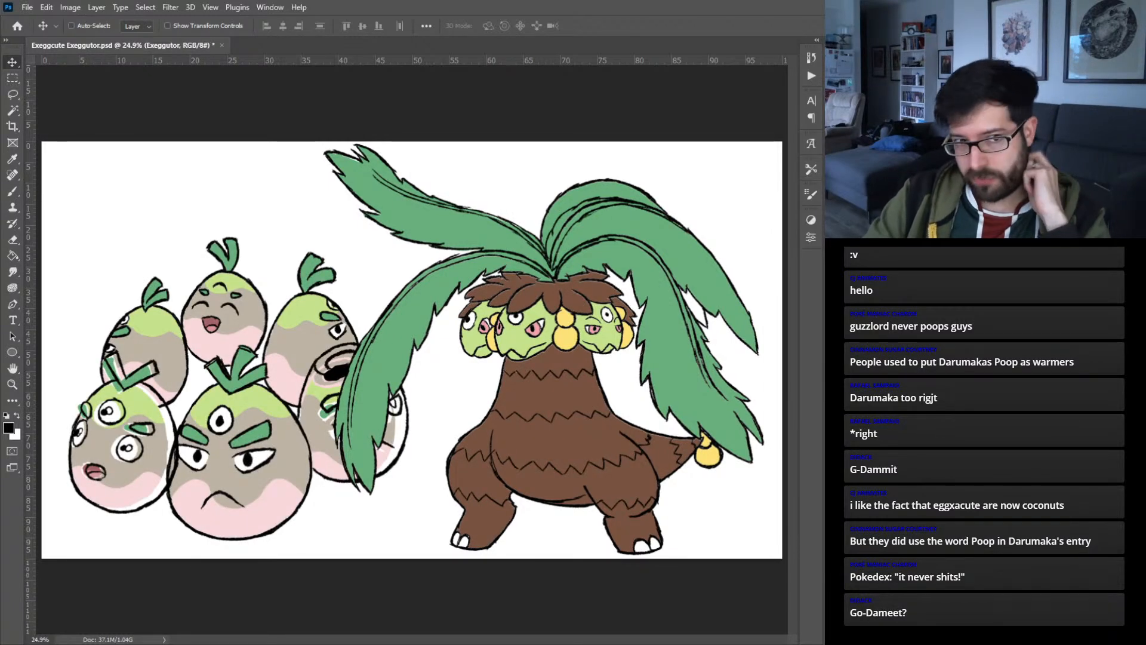
pyautogui.press('b')
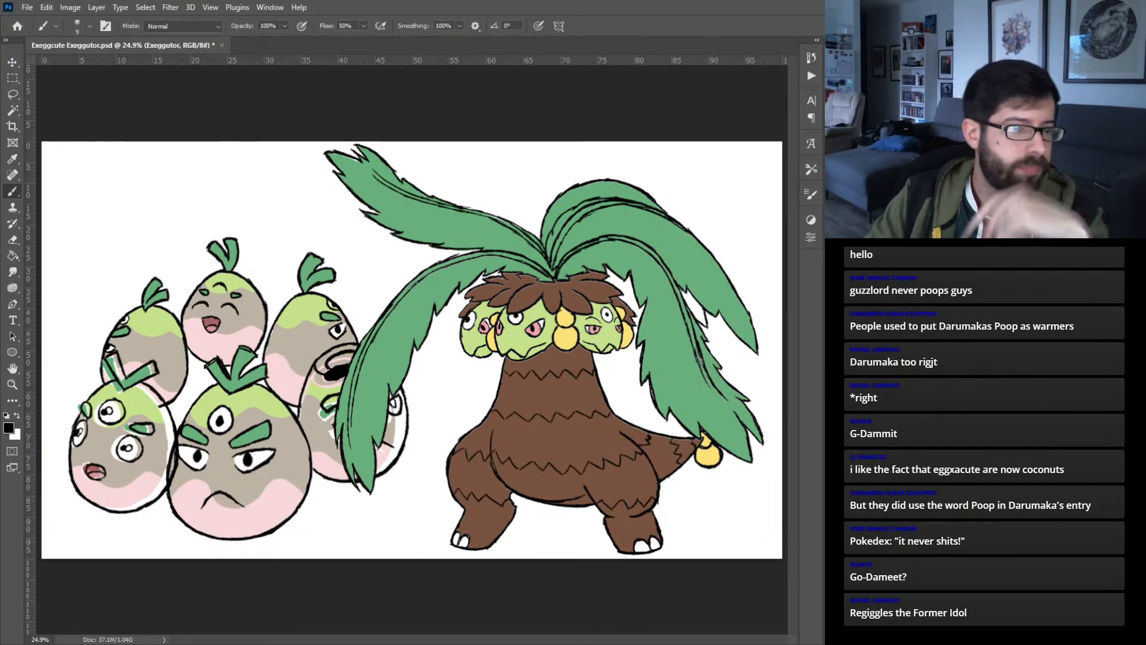
# - Find the zigzag band layer on Exeggutor's body by toggling visibility, and fade it as a guide beneath a new layer
pyautogui.press('v')
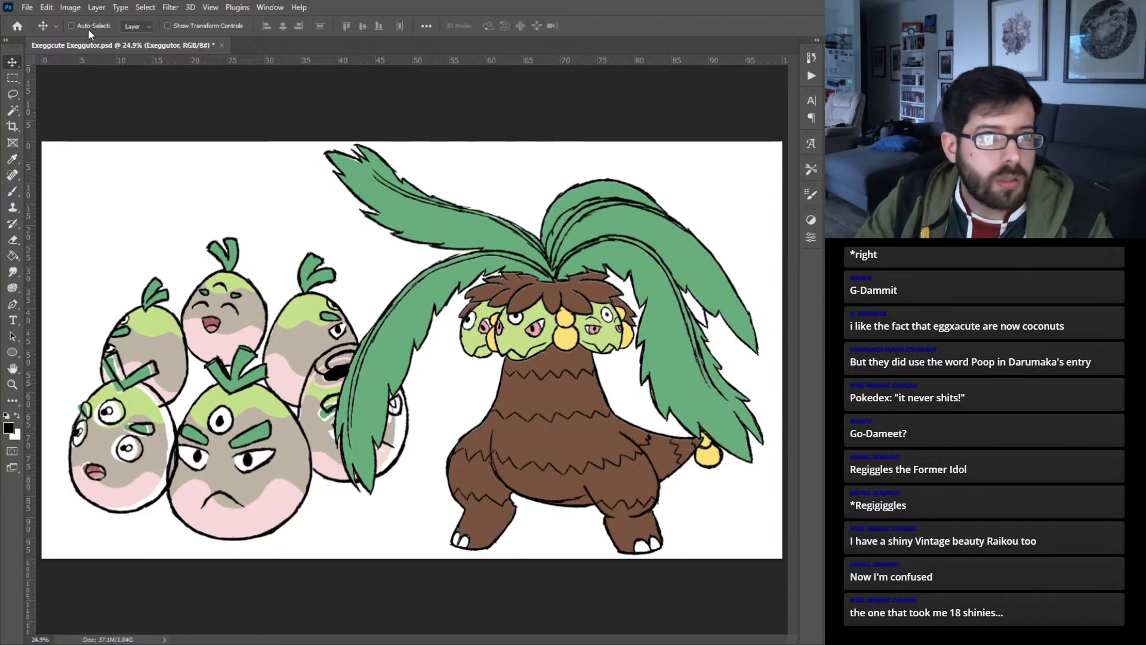
pyautogui.click(580, 416)
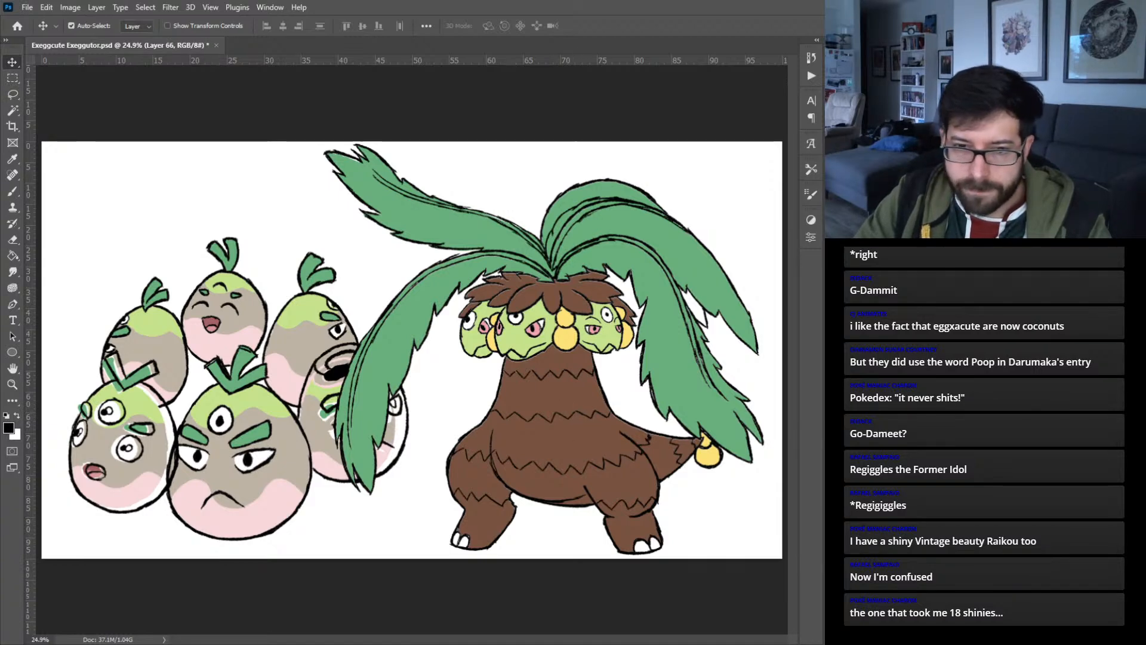
pyautogui.hotkey('ctrl', ',')
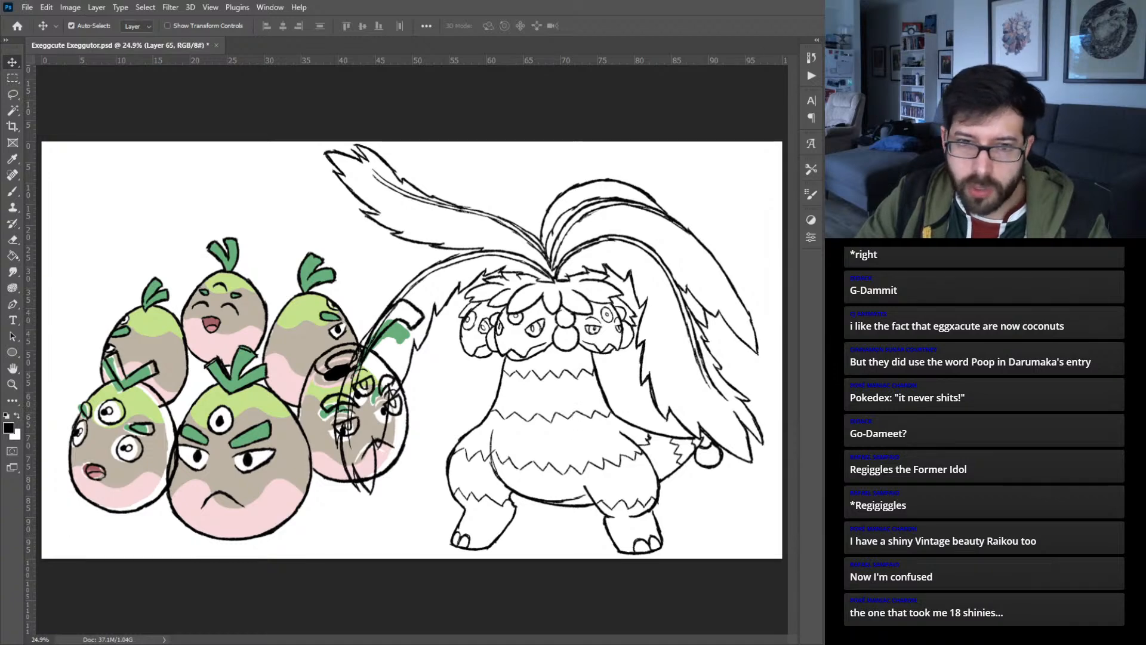
pyautogui.hotkey('ctrl', ',')
pyautogui.hotkey('ctrl', ',')
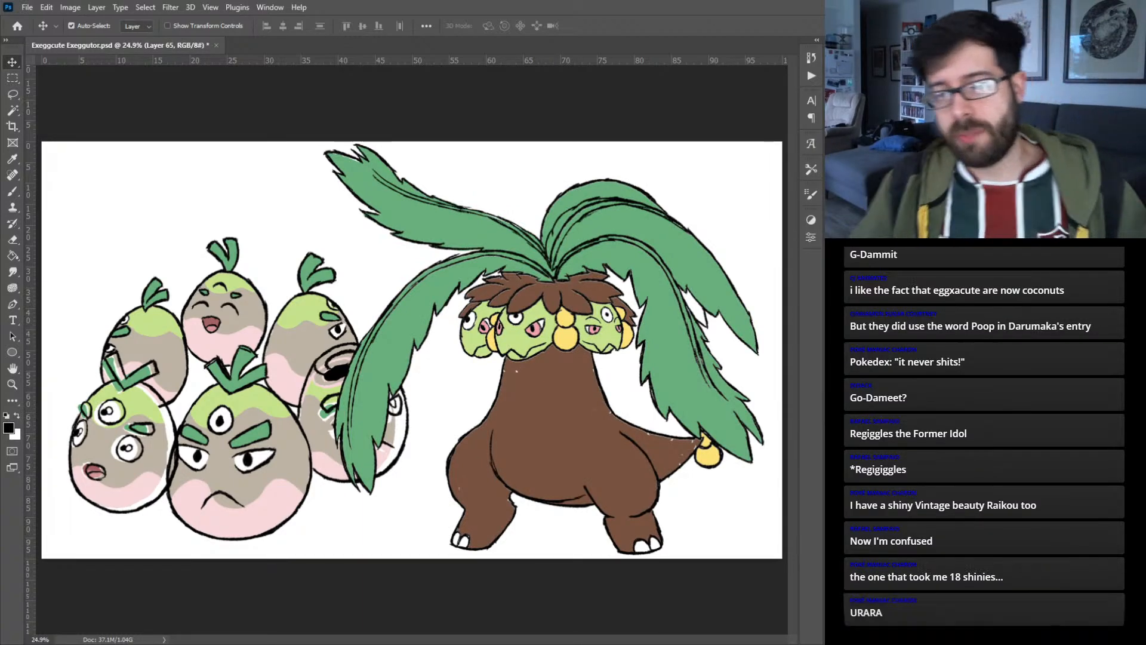
pyautogui.hotkey('alt', ']')
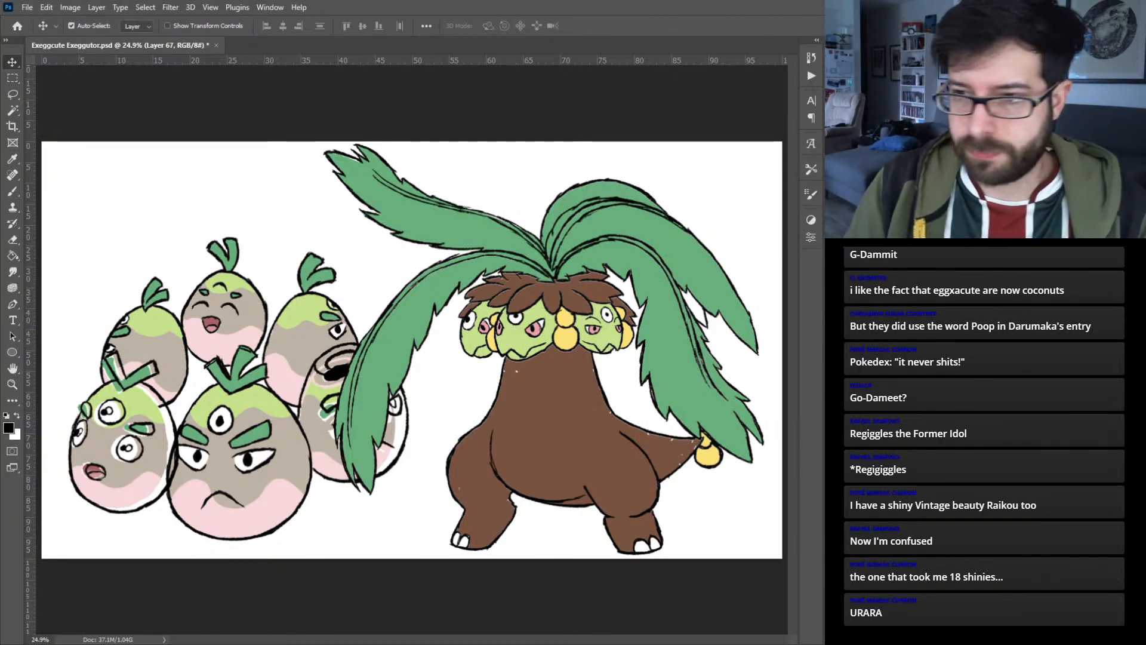
pyautogui.hotkey('ctrl', 'z')
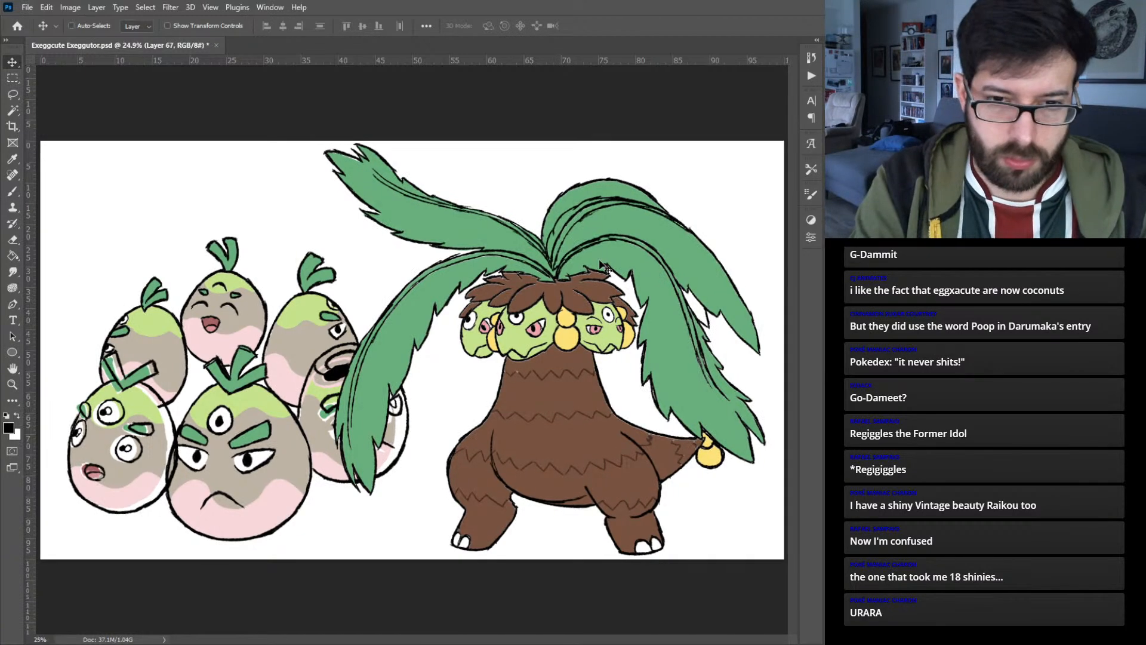
# - Draw smooth black wavy lines over the two zigzag bands across Exeggutor's neck with the Mixer Brush
pyautogui.scroll(5, 486, 370)
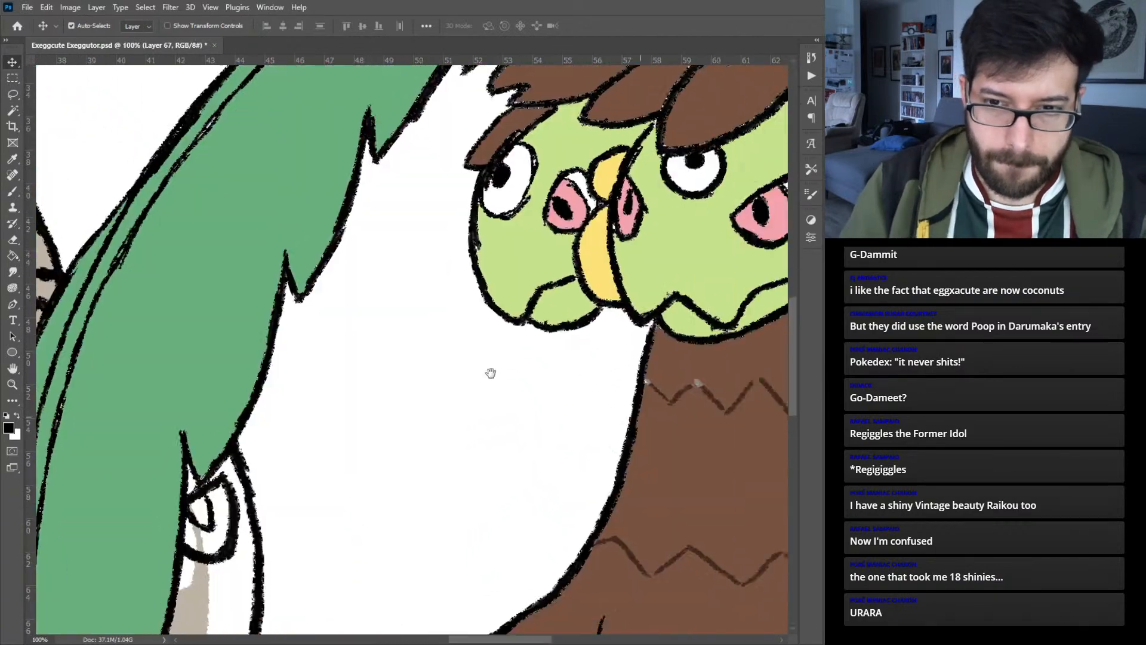
pyautogui.moveTo(490, 373); pyautogui.dragTo(246, 317)
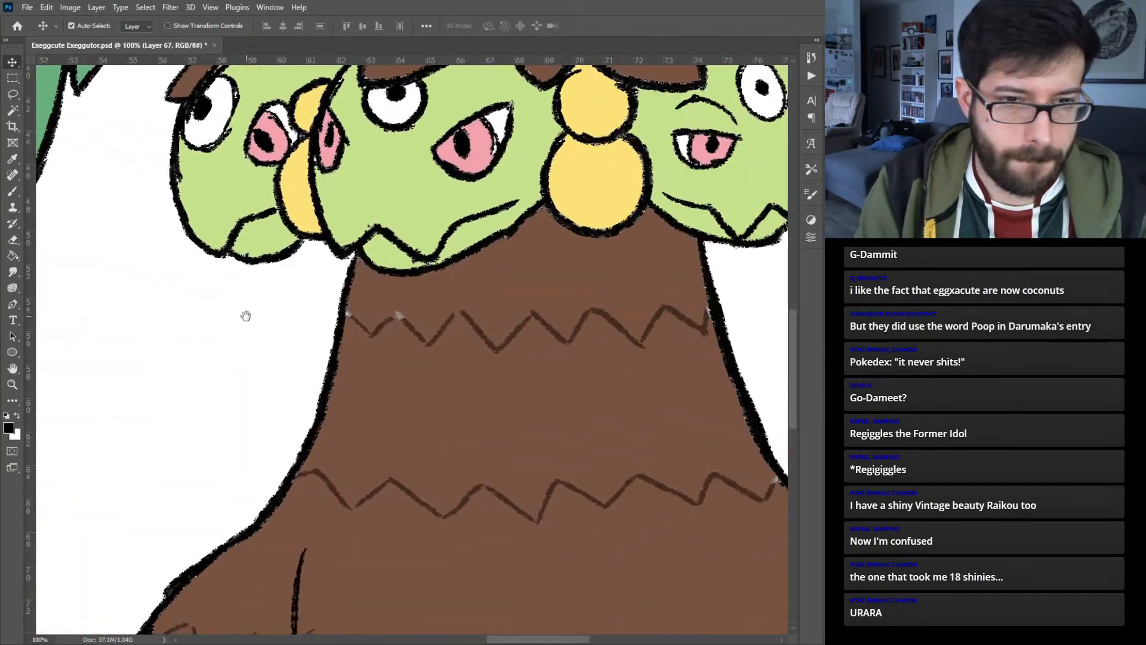
pyautogui.press('b')
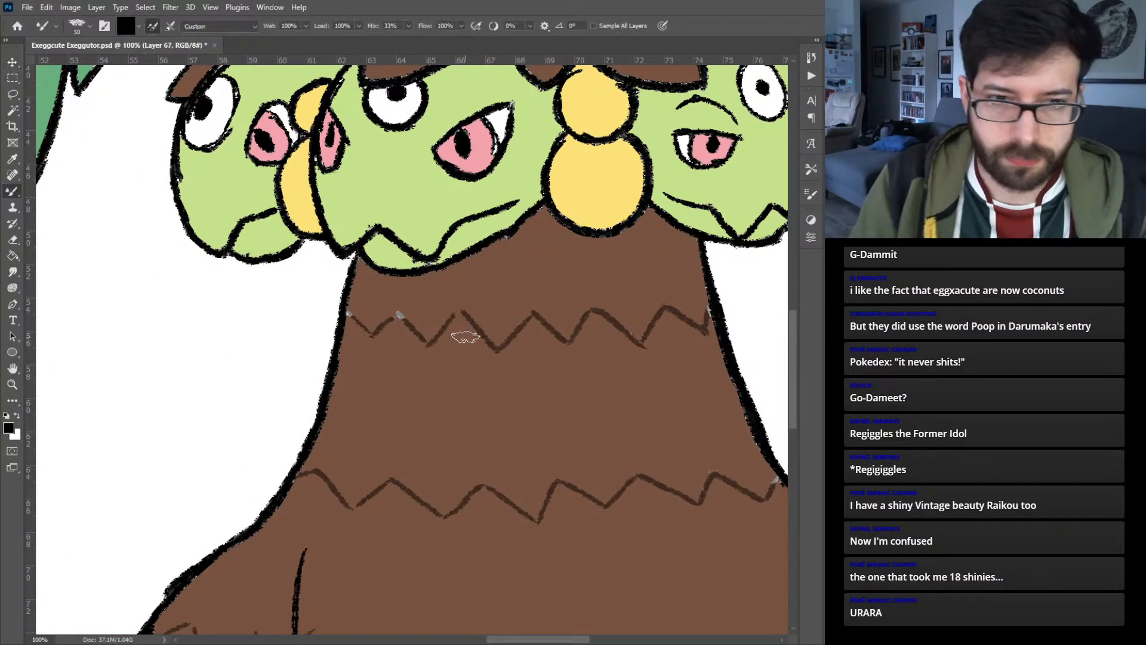
pyautogui.moveTo(348, 314)
pyautogui.mouseDown()
pyautogui.moveTo(370, 332)
pyautogui.moveTo(431, 306)
pyautogui.moveTo(527, 348)
pyautogui.moveTo(600, 317)
pyautogui.moveTo(660, 342)
pyautogui.moveTo(689, 339)
pyautogui.moveTo(710, 303)
pyautogui.mouseUp()
pyautogui.moveTo(435, 423); pyautogui.dragTo(416, 282)
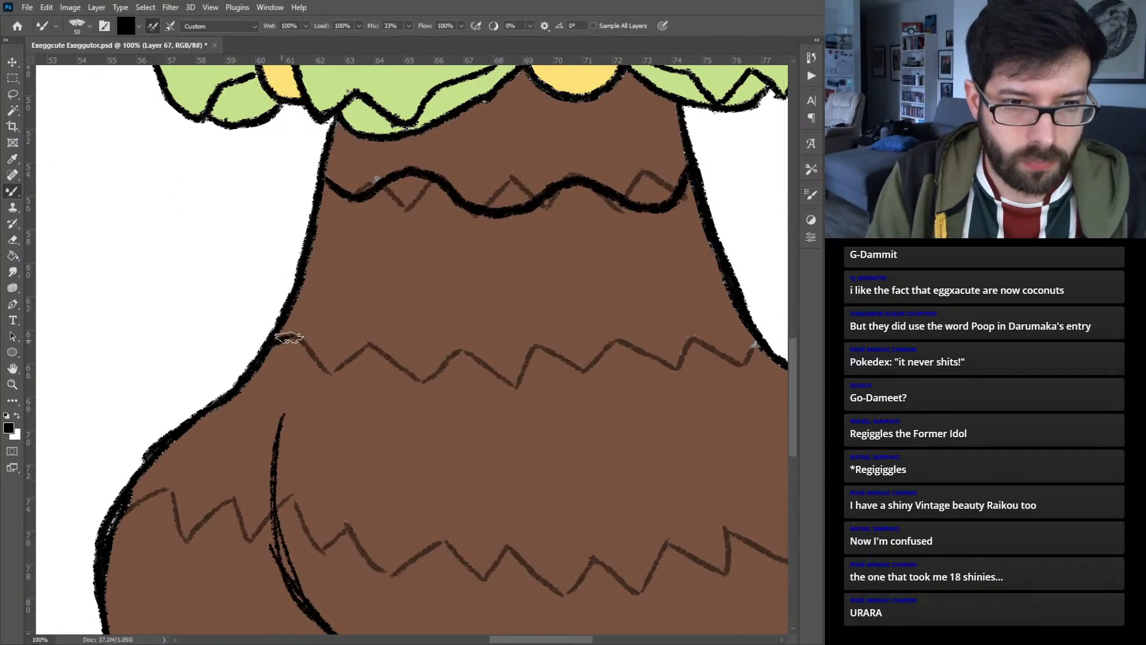
pyautogui.moveTo(273, 345)
pyautogui.mouseDown()
pyautogui.moveTo(329, 330)
pyautogui.moveTo(449, 392)
pyautogui.moveTo(491, 391)
pyautogui.moveTo(542, 353)
pyautogui.moveTo(601, 337)
pyautogui.moveTo(708, 379)
pyautogui.moveTo(732, 374)
pyautogui.moveTo(776, 330)
pyautogui.mouseUp()
# - Draw one continuous black wavy band across the left thigh, belly and right thigh over the zigzag guide, redoing the first stroke
pyautogui.moveTo(382, 429); pyautogui.dragTo(458, 275)
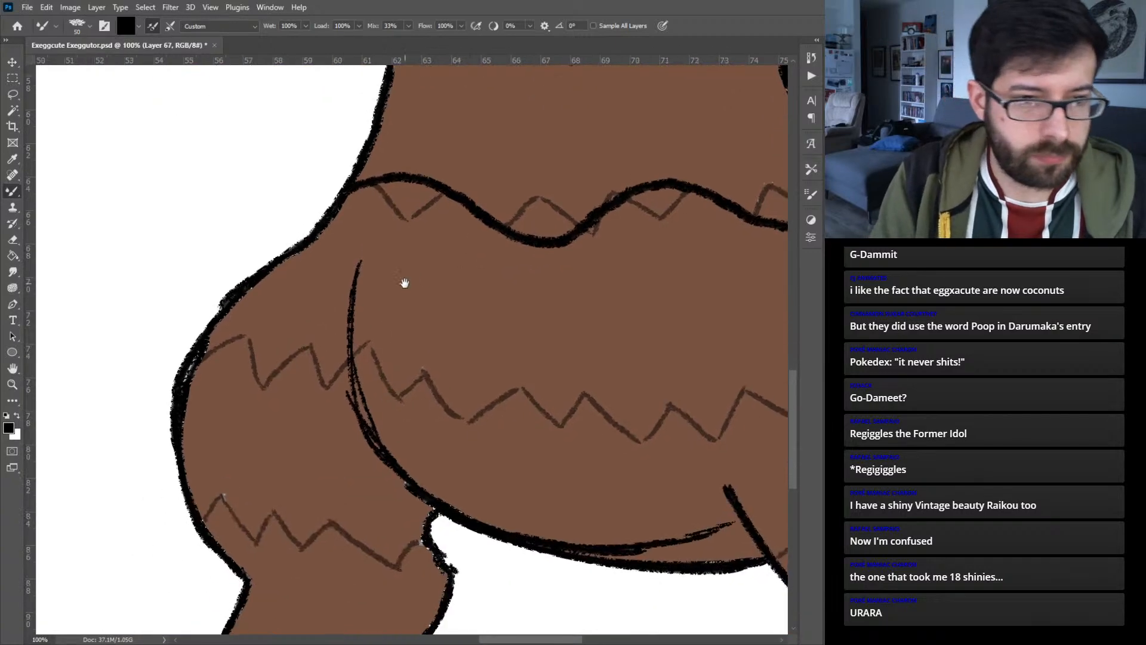
pyautogui.moveTo(227, 343)
pyautogui.mouseDown()
pyautogui.moveTo(262, 335)
pyautogui.moveTo(294, 348)
pyautogui.moveTo(330, 393)
pyautogui.moveTo(360, 406)
pyautogui.moveTo(448, 375)
pyautogui.moveTo(480, 377)
pyautogui.moveTo(594, 427)
pyautogui.mouseUp()
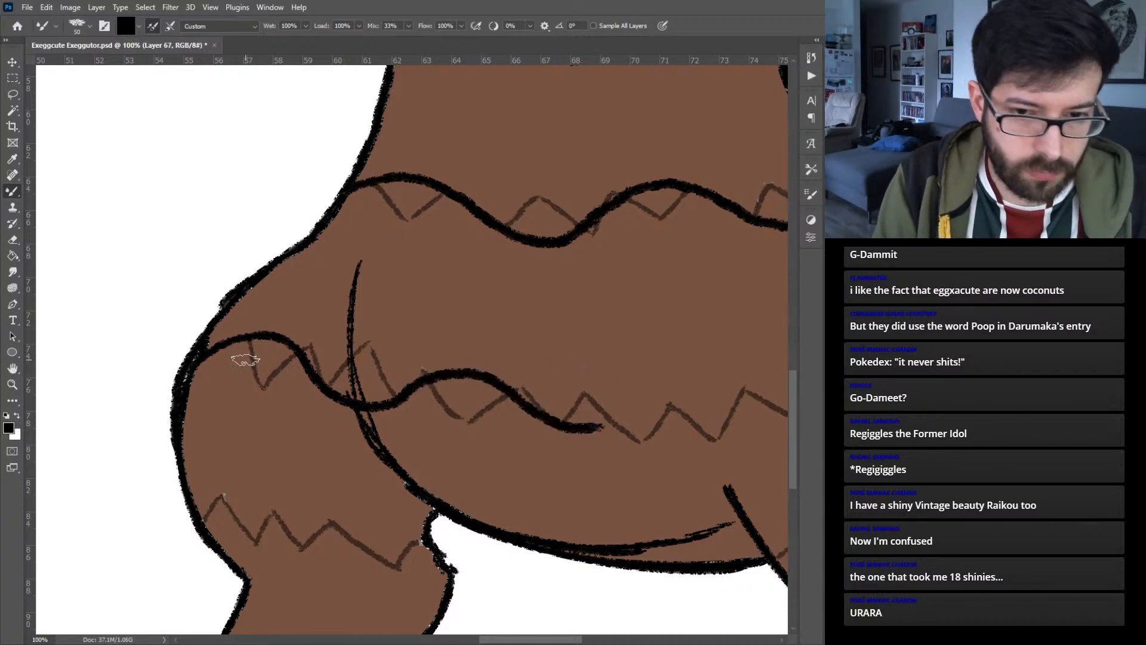
pyautogui.hotkey('ctrl', 'z')
pyautogui.moveTo(191, 369)
pyautogui.mouseDown()
pyautogui.moveTo(232, 338)
pyautogui.moveTo(295, 349)
pyautogui.moveTo(332, 388)
pyautogui.moveTo(378, 408)
pyautogui.moveTo(427, 377)
pyautogui.moveTo(490, 375)
pyautogui.moveTo(567, 424)
pyautogui.moveTo(635, 439)
pyautogui.moveTo(669, 406)
pyautogui.mouseUp()
pyautogui.moveTo(631, 361); pyautogui.dragTo(165, 336)
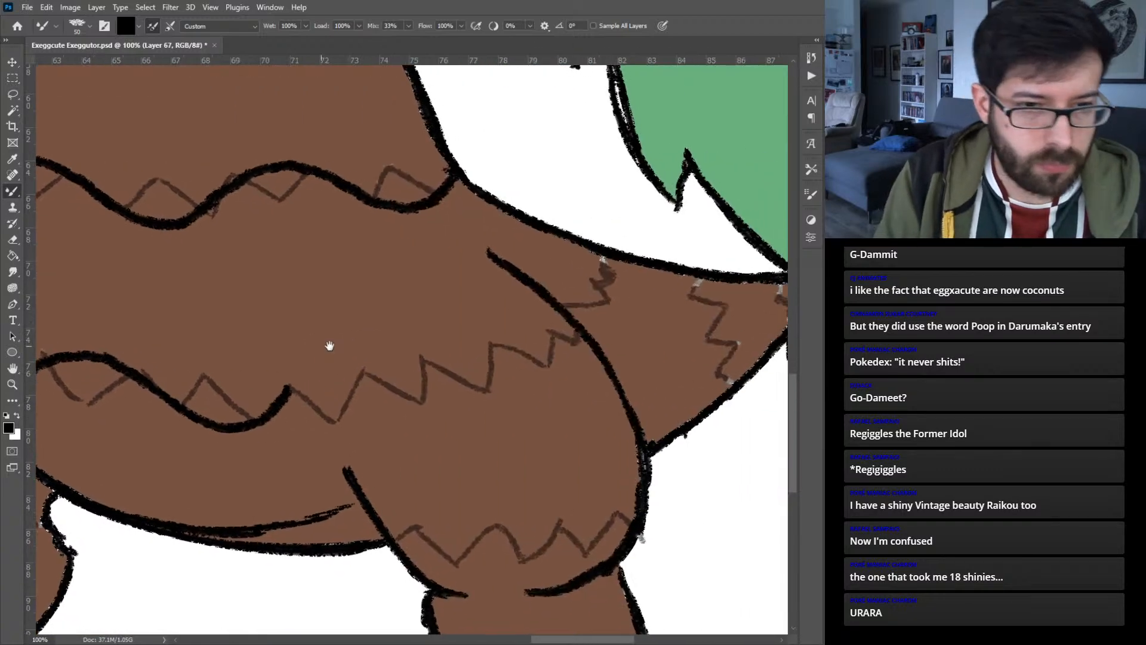
pyautogui.moveTo(275, 398)
pyautogui.mouseDown()
pyautogui.moveTo(329, 373)
pyautogui.moveTo(454, 408)
pyautogui.moveTo(476, 399)
pyautogui.moveTo(508, 337)
pyautogui.moveTo(569, 342)
pyautogui.moveTo(590, 330)
pyautogui.moveTo(583, 315)
pyautogui.moveTo(607, 304)
pyautogui.moveTo(608, 256)
pyautogui.mouseUp()
# - Draw curved black bands across the tail over the zigzag guides, including a short one near the tip
pyautogui.moveTo(638, 301); pyautogui.dragTo(482, 313)
pyautogui.moveTo(548, 291)
pyautogui.mouseDown()
pyautogui.moveTo(546, 315)
pyautogui.moveTo(576, 334)
pyautogui.moveTo(571, 396)
pyautogui.mouseUp()
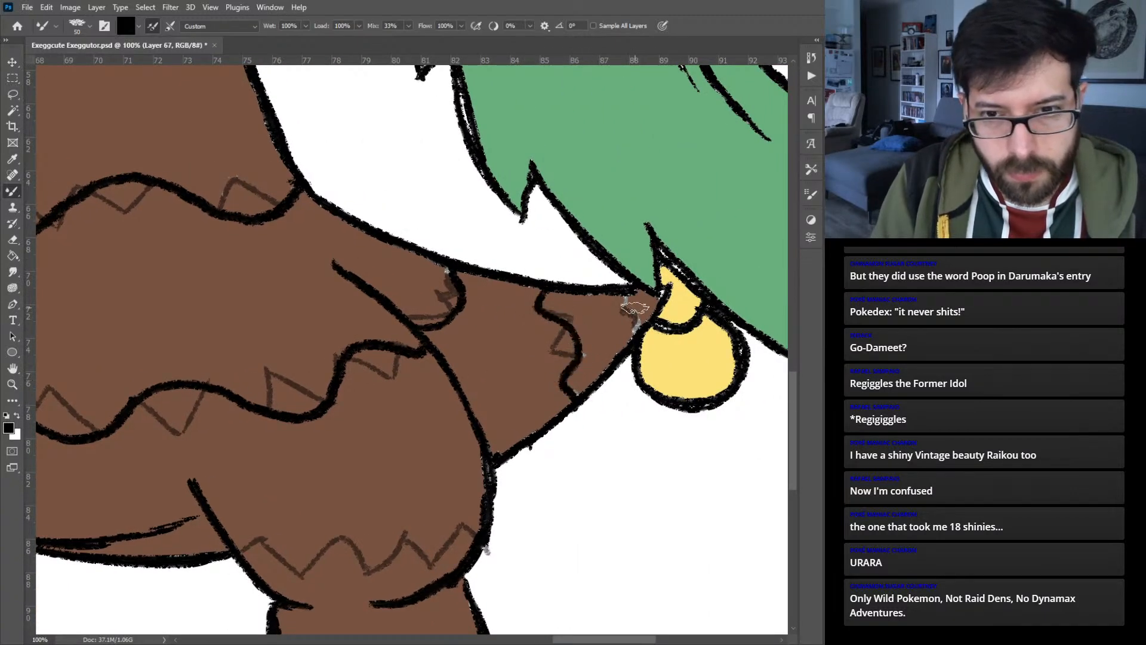
pyautogui.moveTo(631, 292); pyautogui.dragTo(632, 331)
# - Draw black wavy bands across both of Exeggutor's lower legs, replacing the zigzag guides
pyautogui.moveTo(317, 469)
pyautogui.mouseDown()
pyautogui.moveTo(468, 346)
pyautogui.moveTo(681, 313)
pyautogui.mouseUp()
pyautogui.moveTo(189, 373)
pyautogui.mouseDown()
pyautogui.moveTo(227, 342)
pyautogui.moveTo(270, 388)
pyautogui.moveTo(323, 413)
pyautogui.moveTo(366, 413)
pyautogui.moveTo(407, 391)
pyautogui.mouseUp()
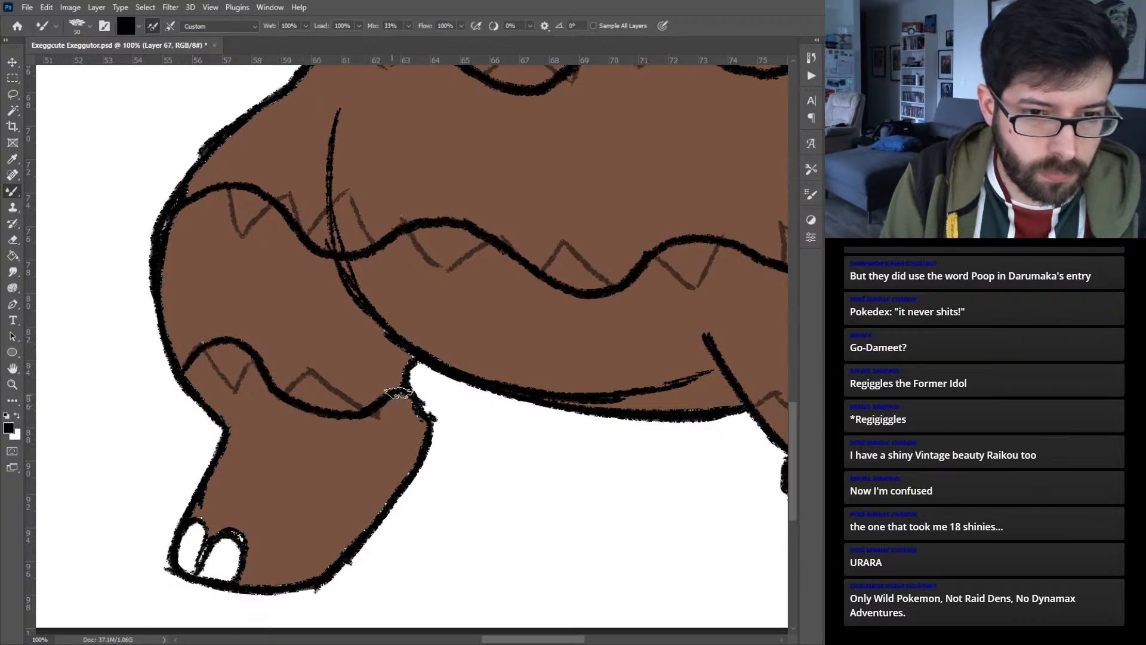
pyautogui.moveTo(525, 378); pyautogui.dragTo(159, 346)
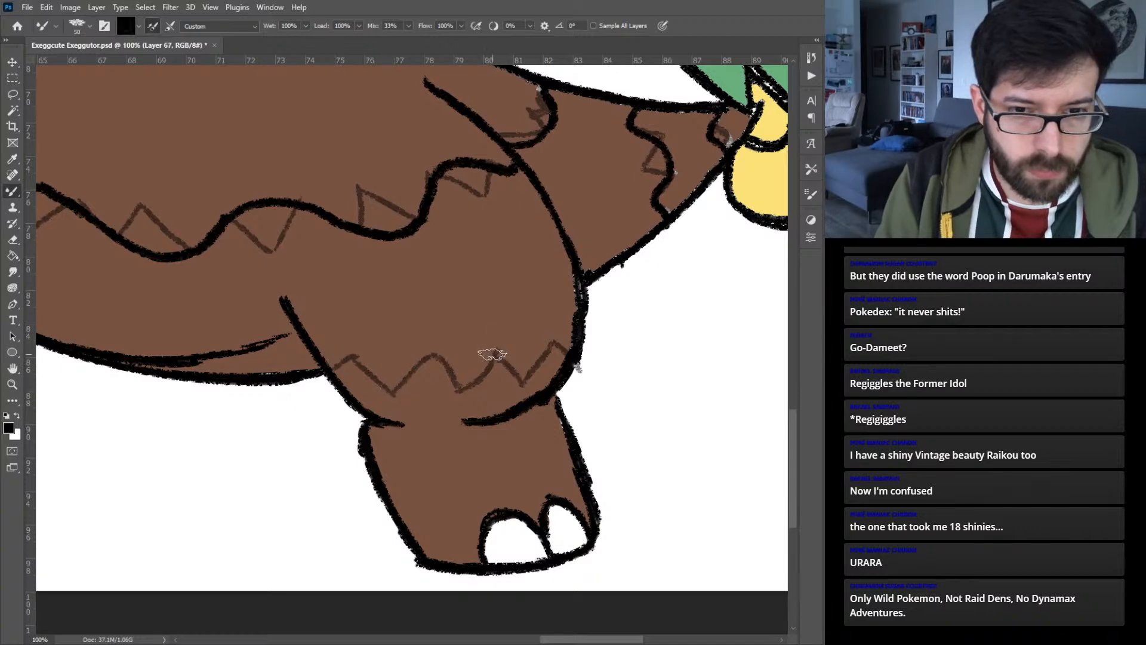
pyautogui.moveTo(368, 403)
pyautogui.mouseDown()
pyautogui.moveTo(392, 399)
pyautogui.moveTo(458, 351)
pyautogui.moveTo(525, 382)
pyautogui.moveTo(567, 368)
pyautogui.mouseUp()
pyautogui.hotkey('ctrl', '0')
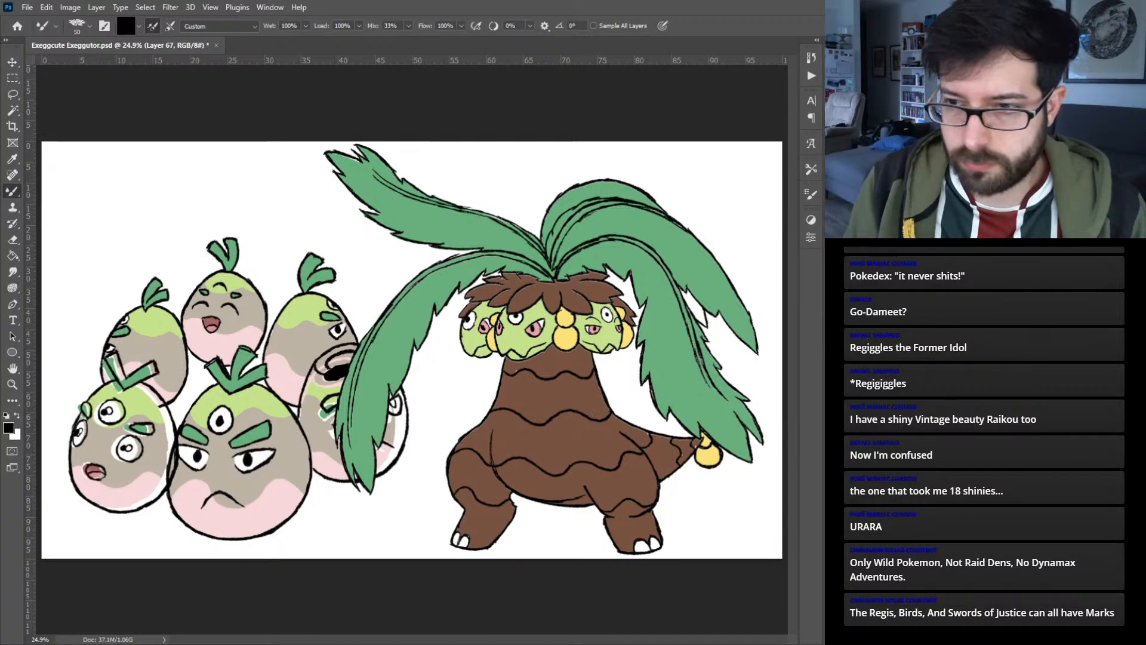
# - Recolor the wavy body bands, trying red and settling on a light pink
pyautogui.press('h')
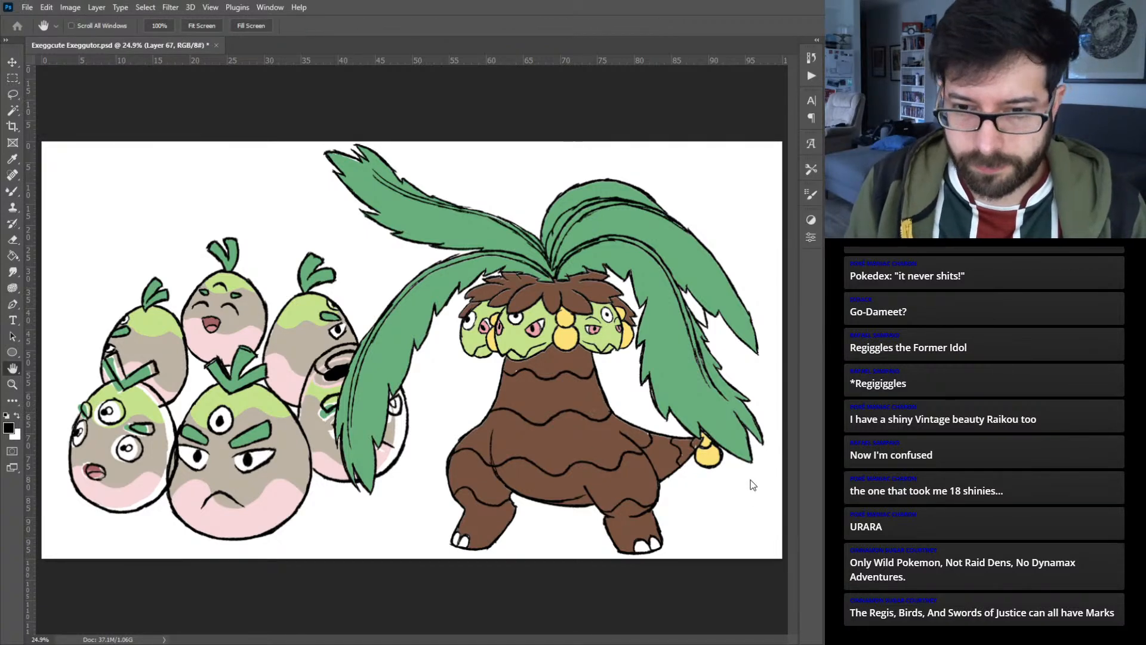
pyautogui.click(755, 435)
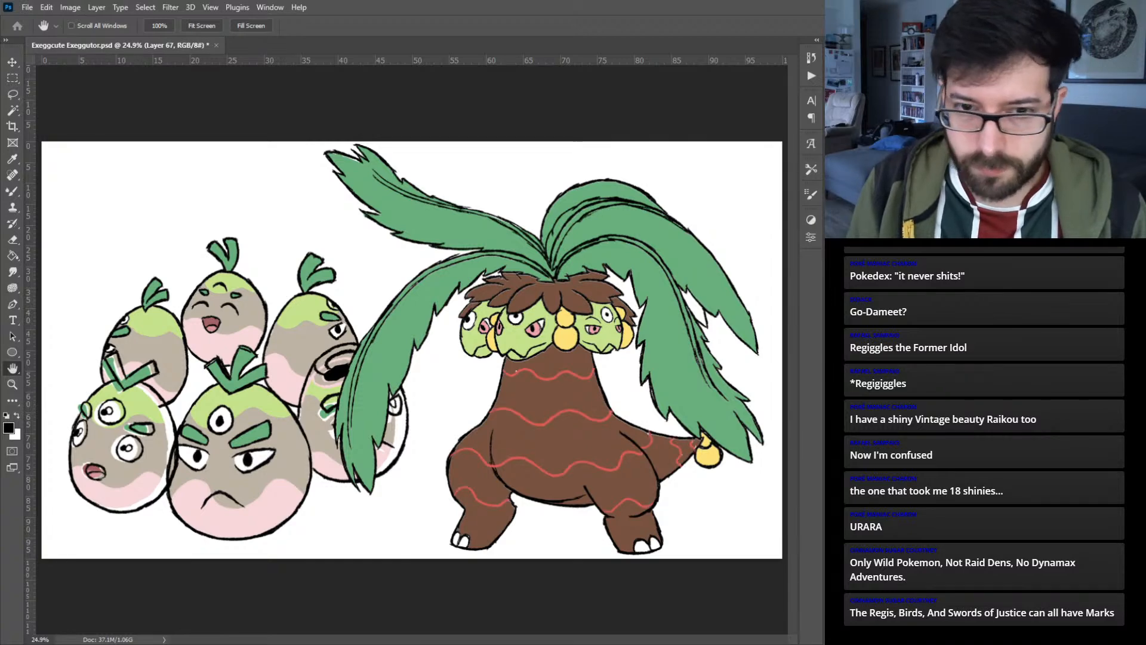
pyautogui.click(699, 399)
pyautogui.click(778, 386)
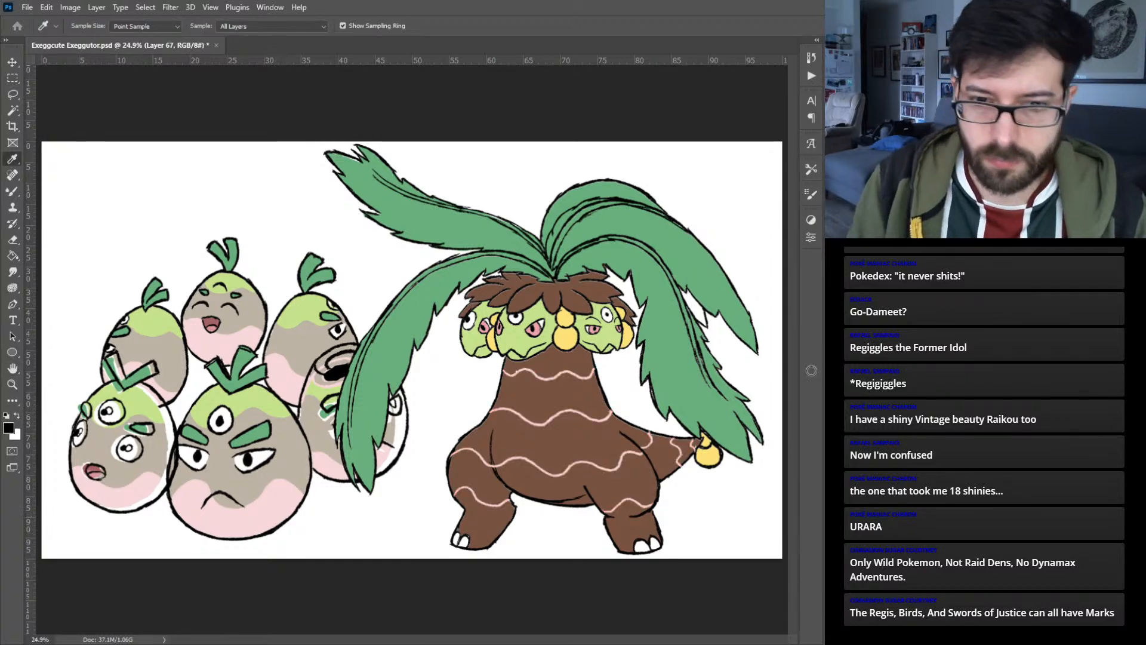
pyautogui.press('Return')
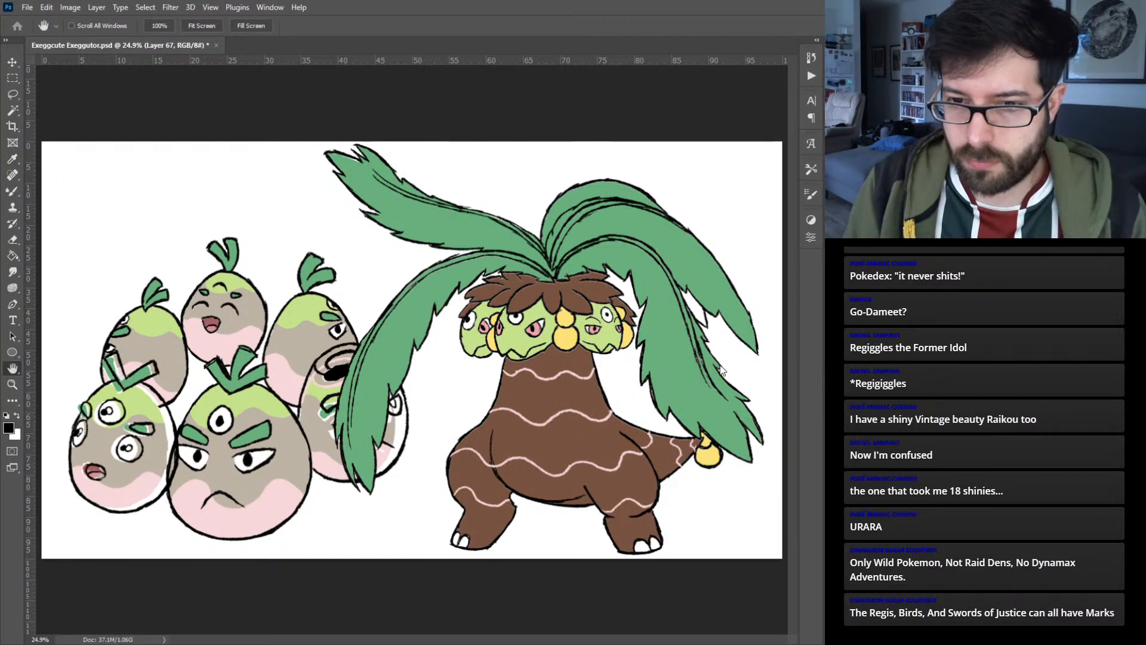
# - Adjust the edge effect on the wavy body bands and recolor the bands bright purple
pyautogui.click(735, 379)
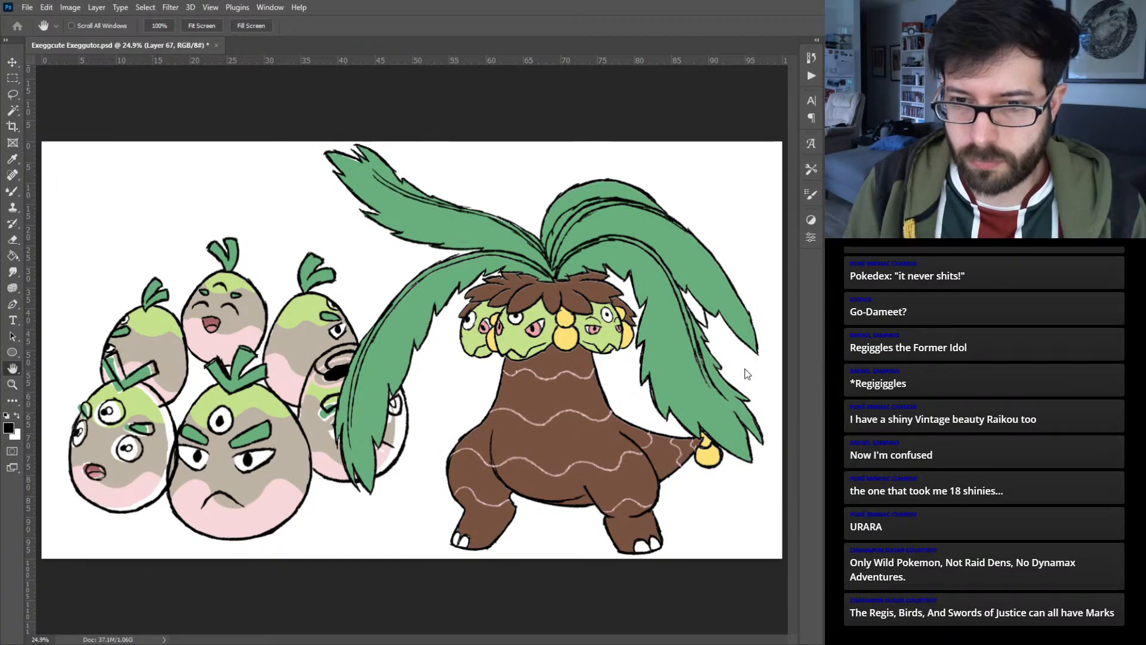
pyautogui.press('i')
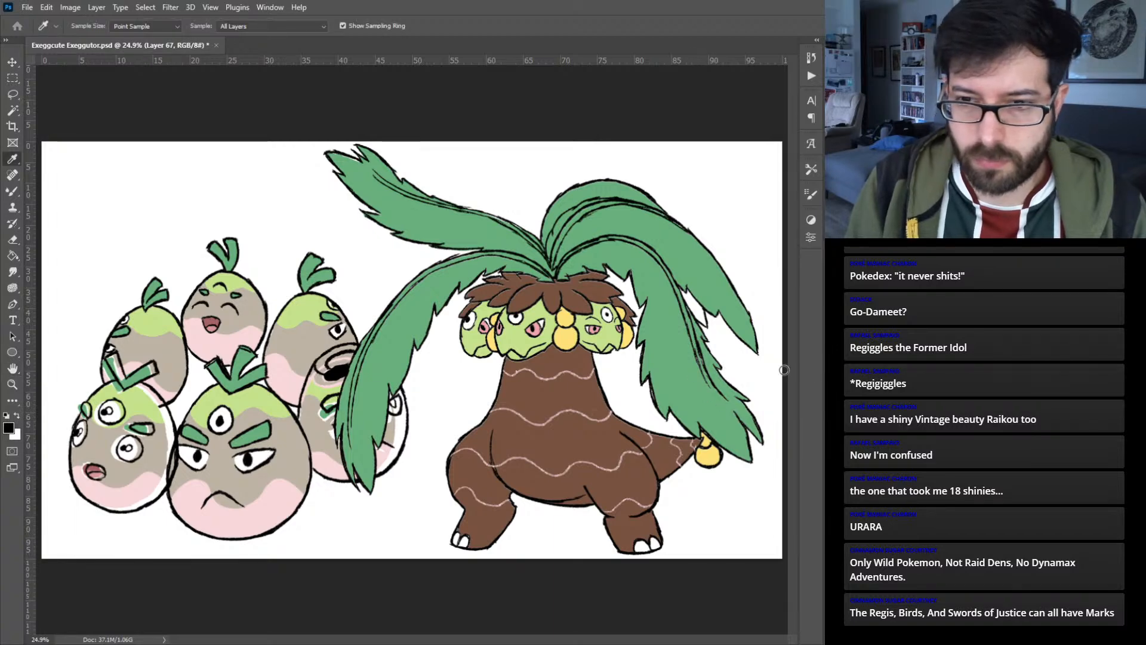
pyautogui.press('h')
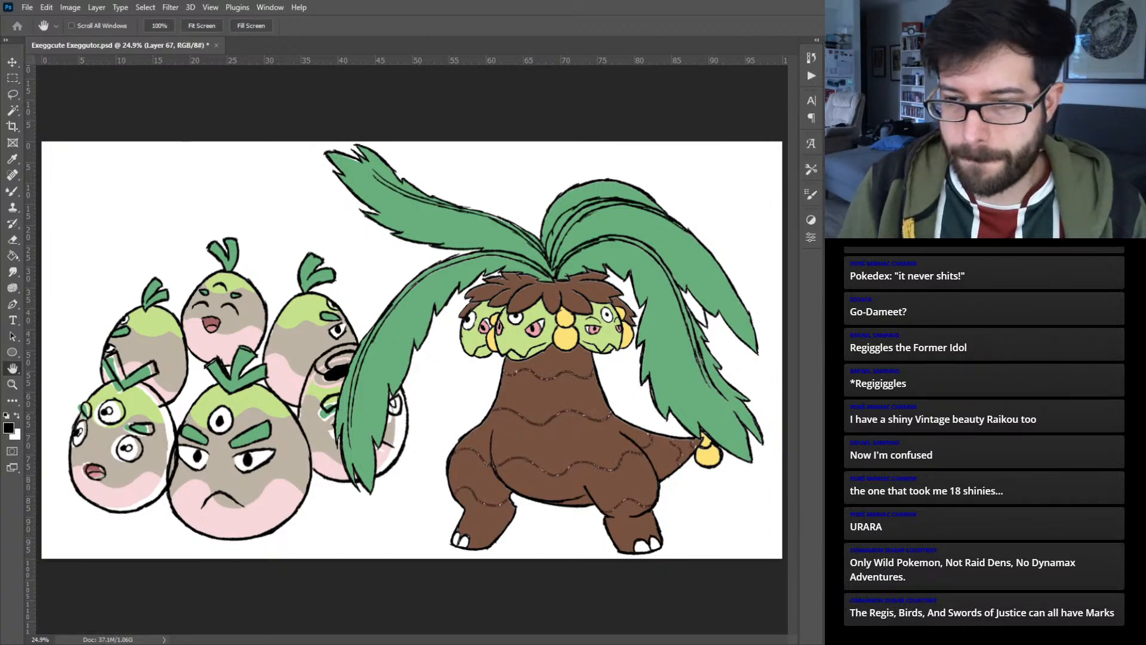
pyautogui.hotkey('ctrl', 'd')
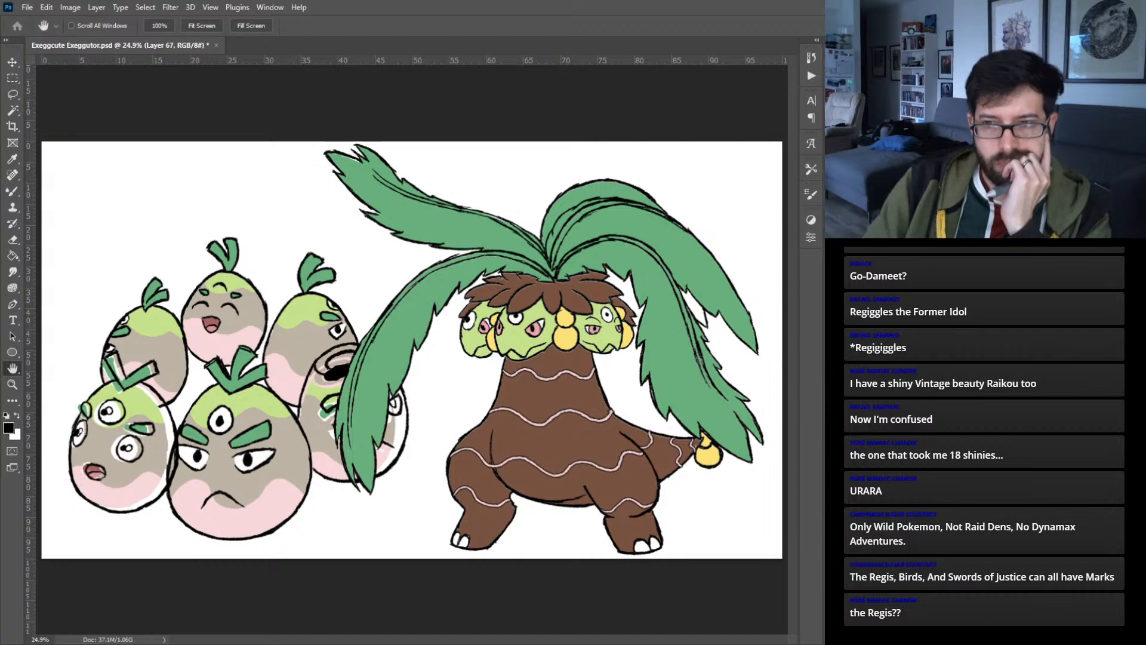
pyautogui.press('i')
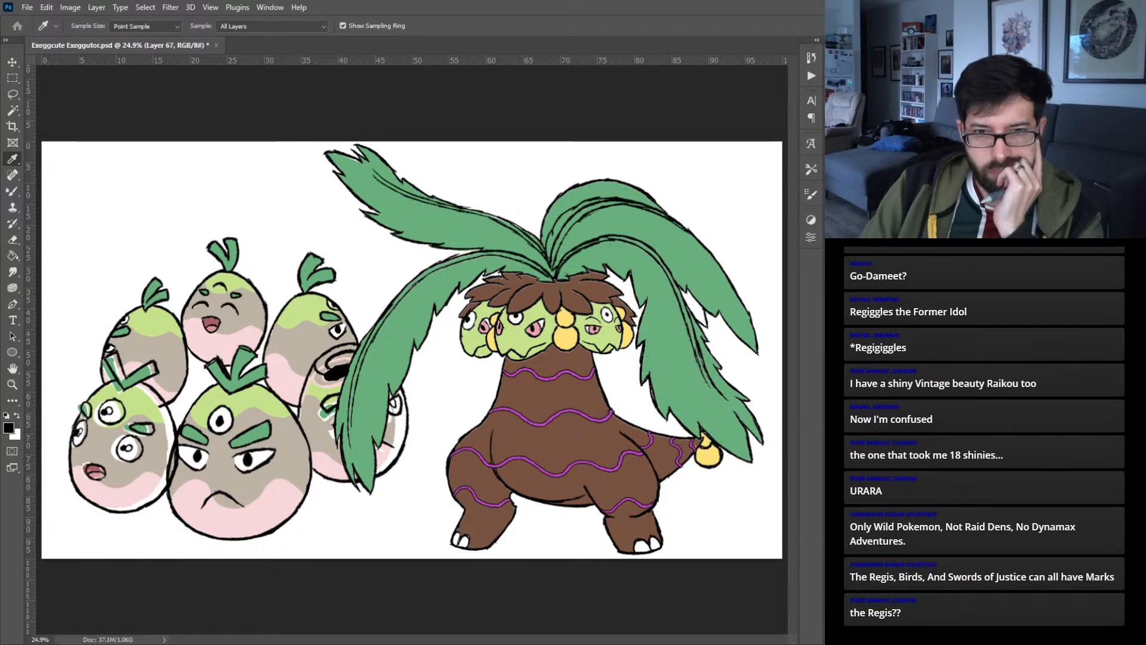
pyautogui.press('Return')
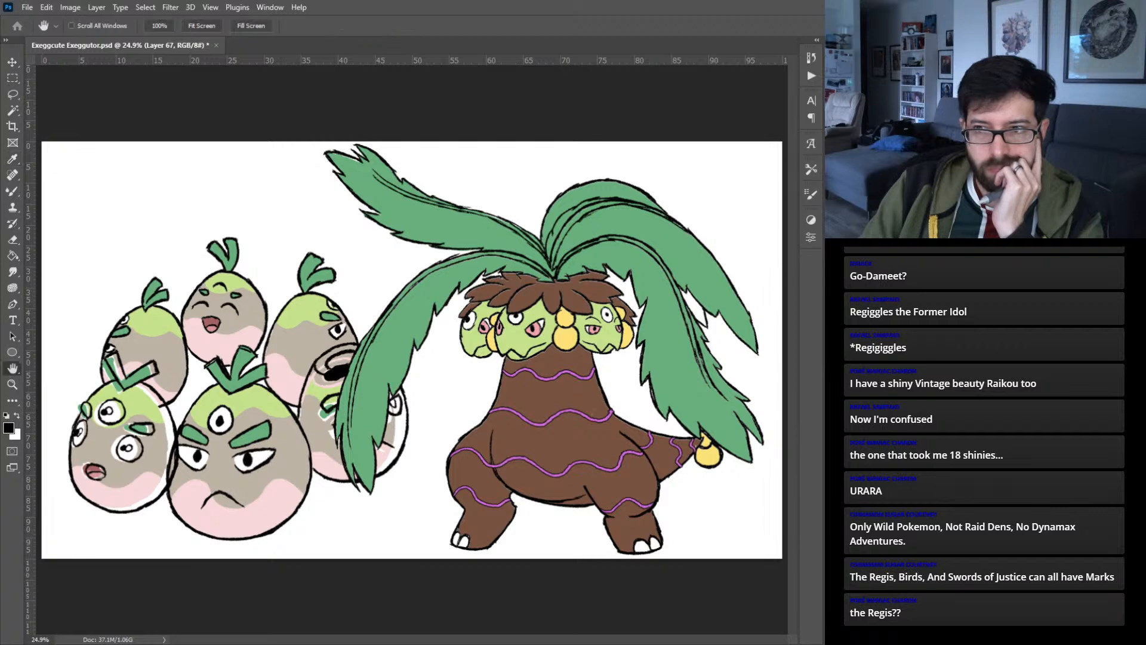
pyautogui.press('Return')
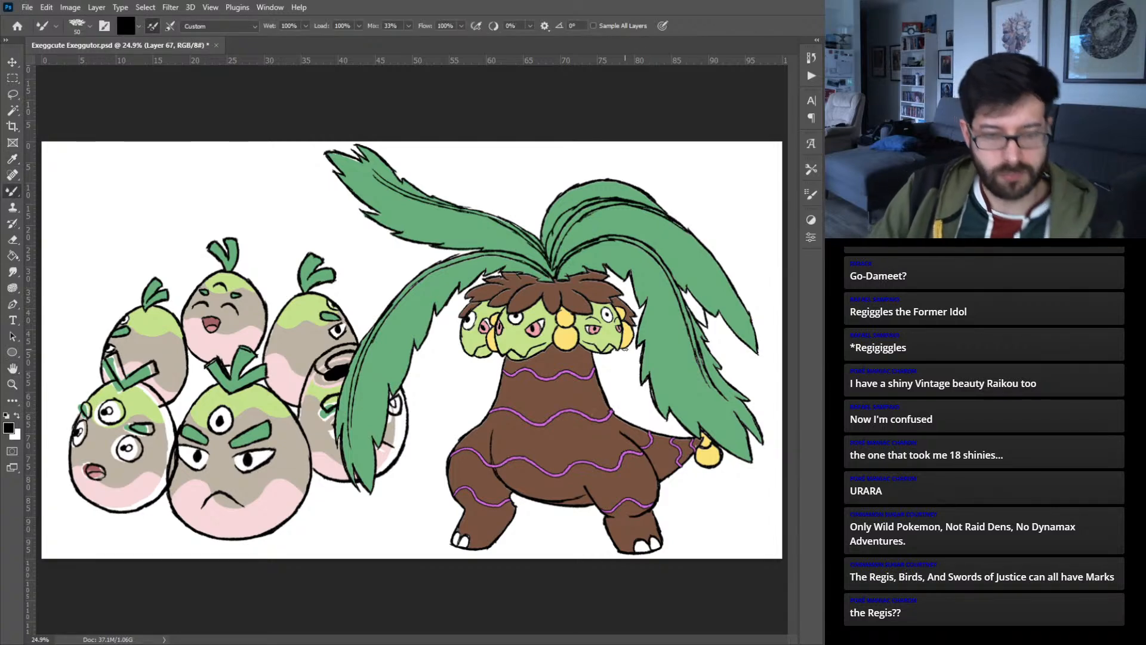
# - Select all of Exeggutor's yellow orbs by color and fill them on a new layer with purple sampled from the wavy bands
pyautogui.press('w')
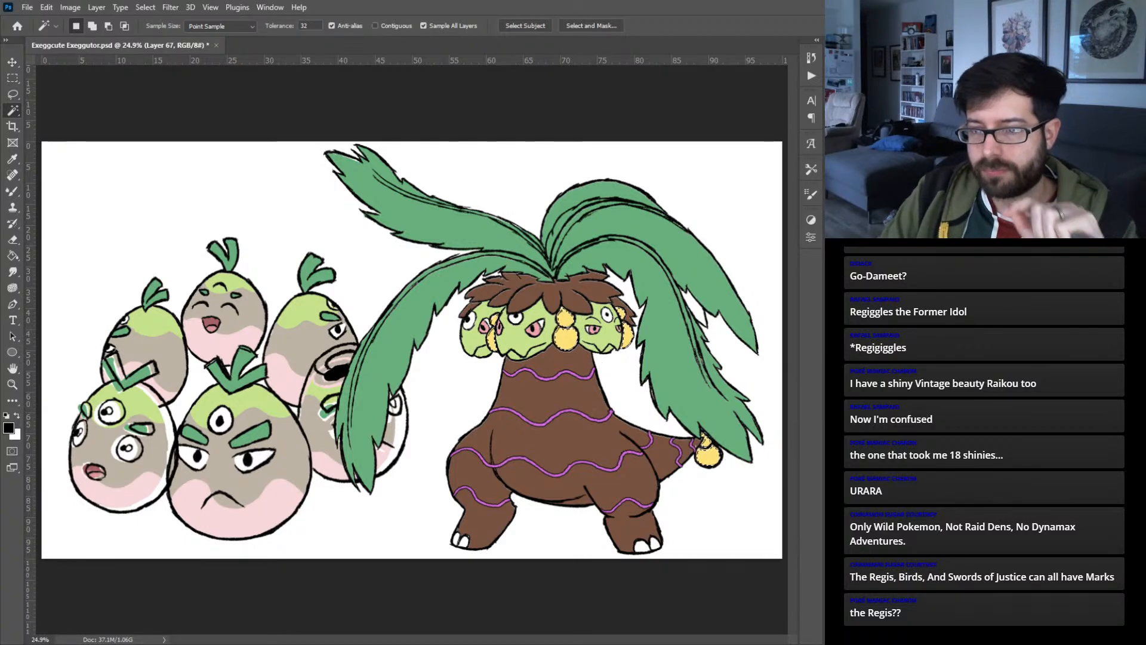
pyautogui.hotkey('ctrl', 'alt', 'shift', 'n')
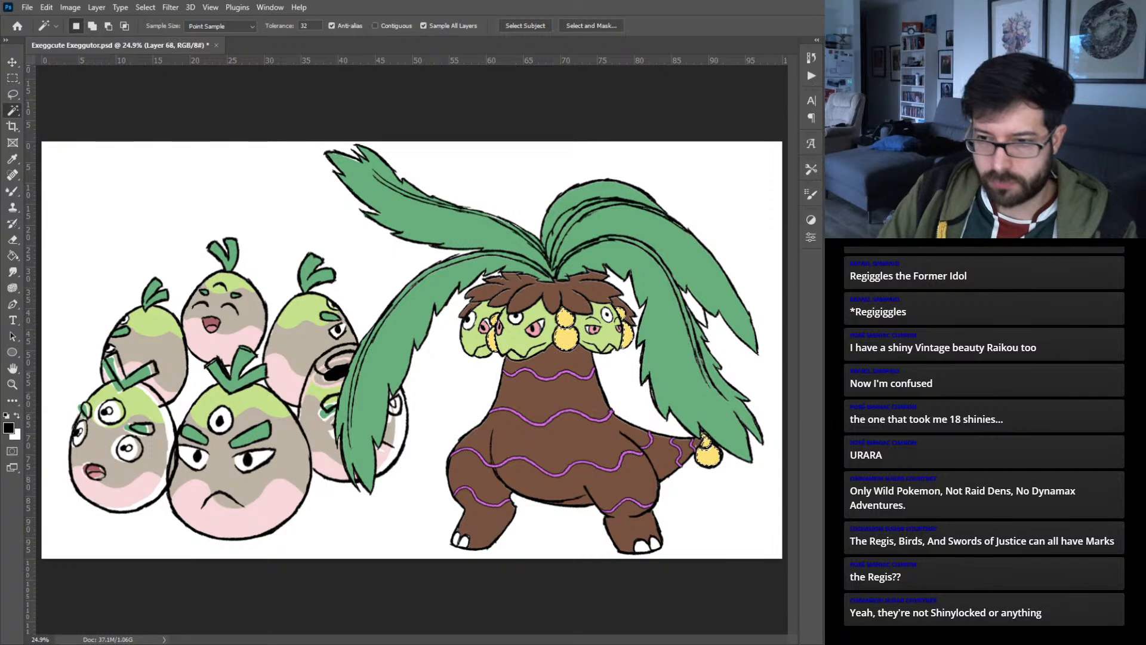
pyautogui.hotkey('alt', 'BackSpace')
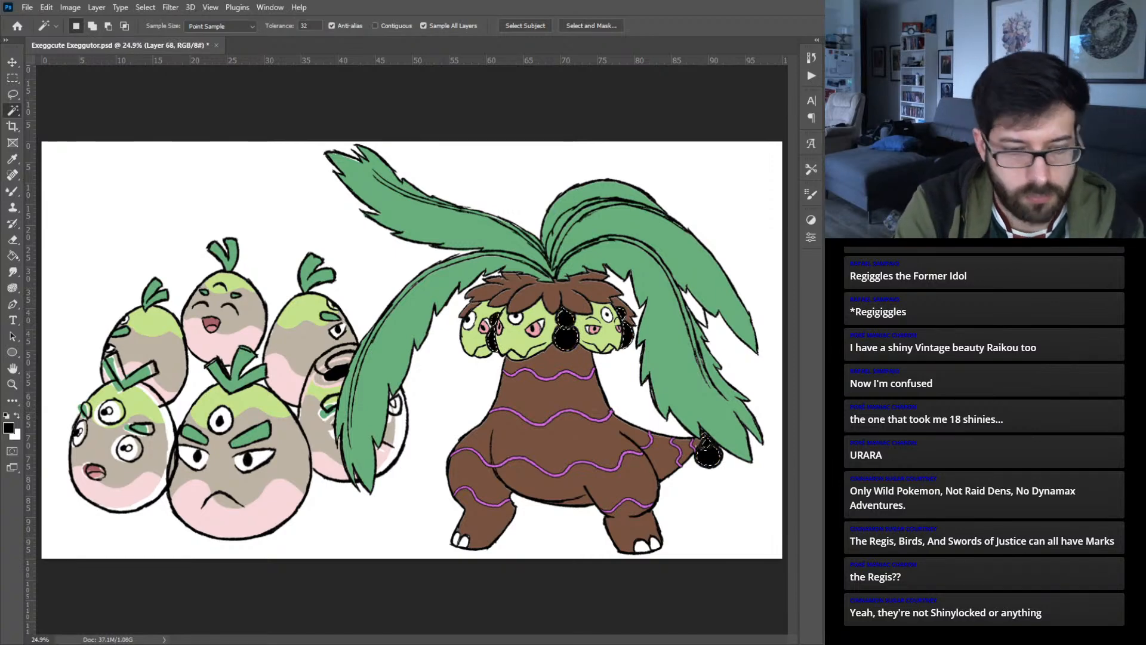
pyautogui.hotkey('ctrl', 'z')
pyautogui.press('b')
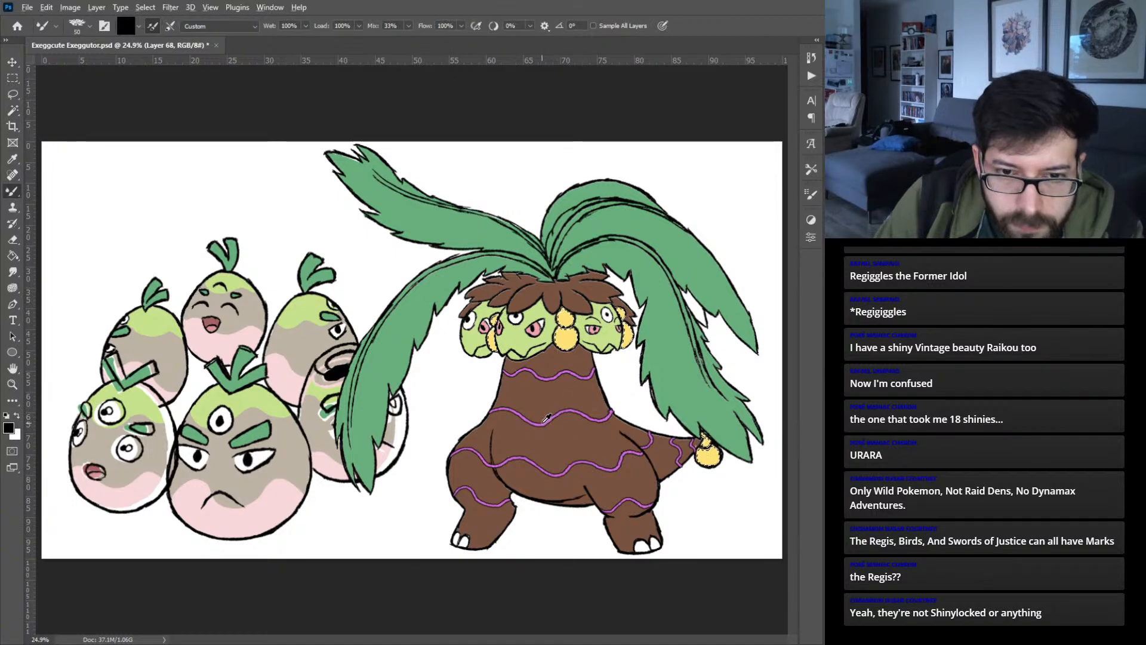
pyautogui.keyDown('alt'); pyautogui.click(546, 418); pyautogui.keyUp('alt')
pyautogui.hotkey('alt', 'BackSpace')
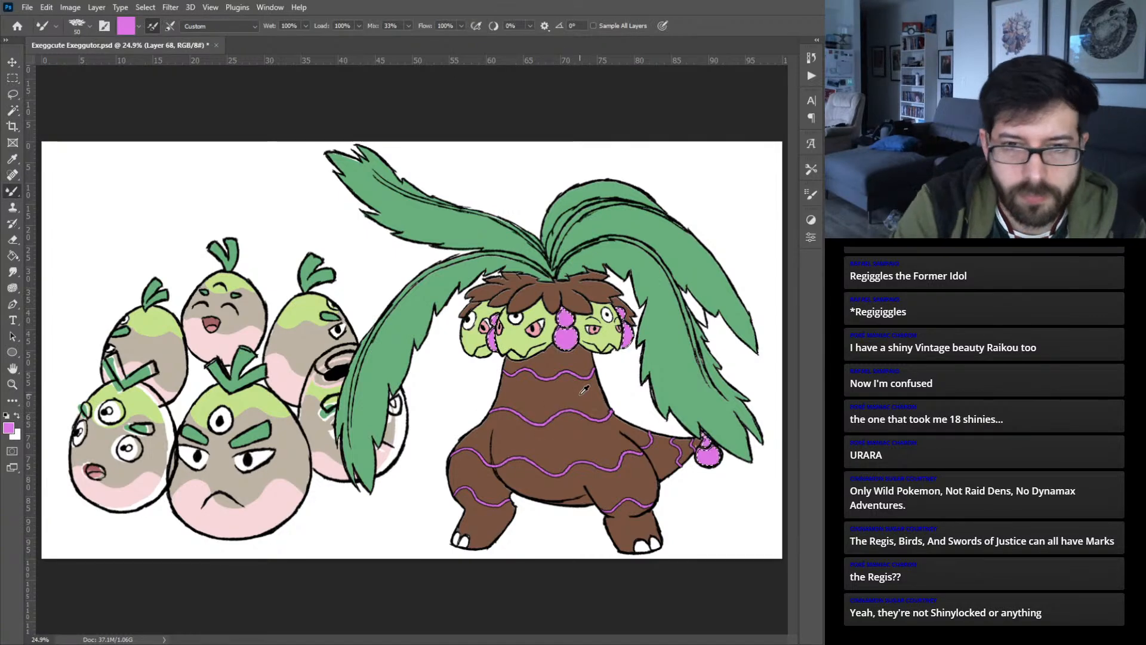
# - Return Exeggutor's orbs to yellow, then try light pink on the wavy body bands before refilling them bright purple
pyautogui.hotkey('ctrl', 'd')
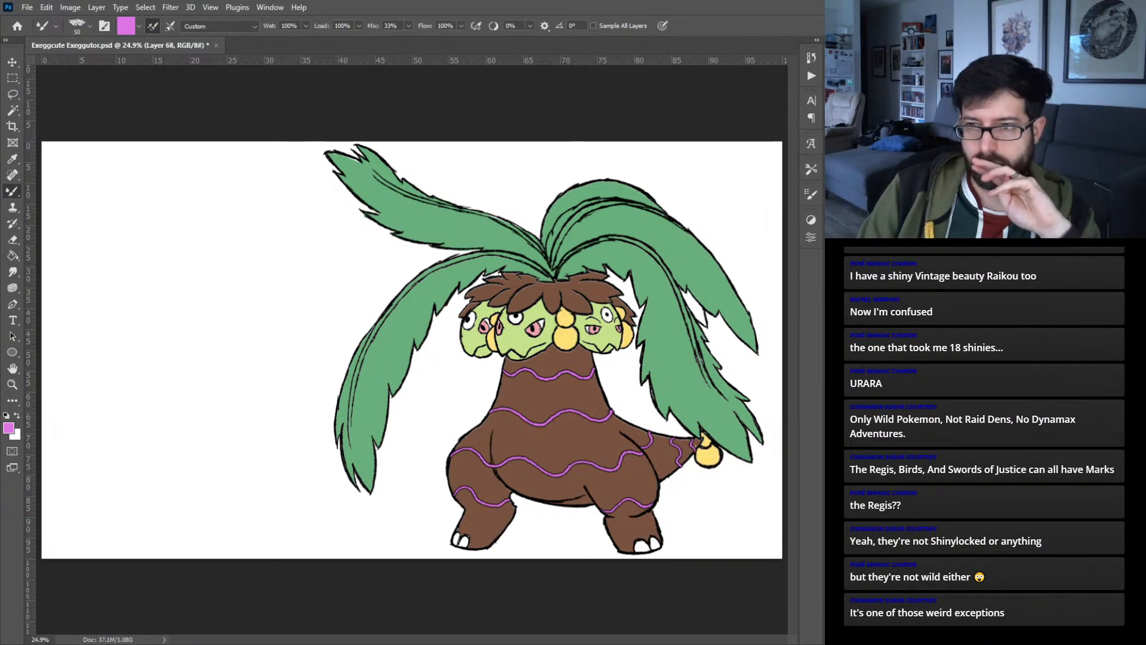
pyautogui.hotkey('ctrl', '+')
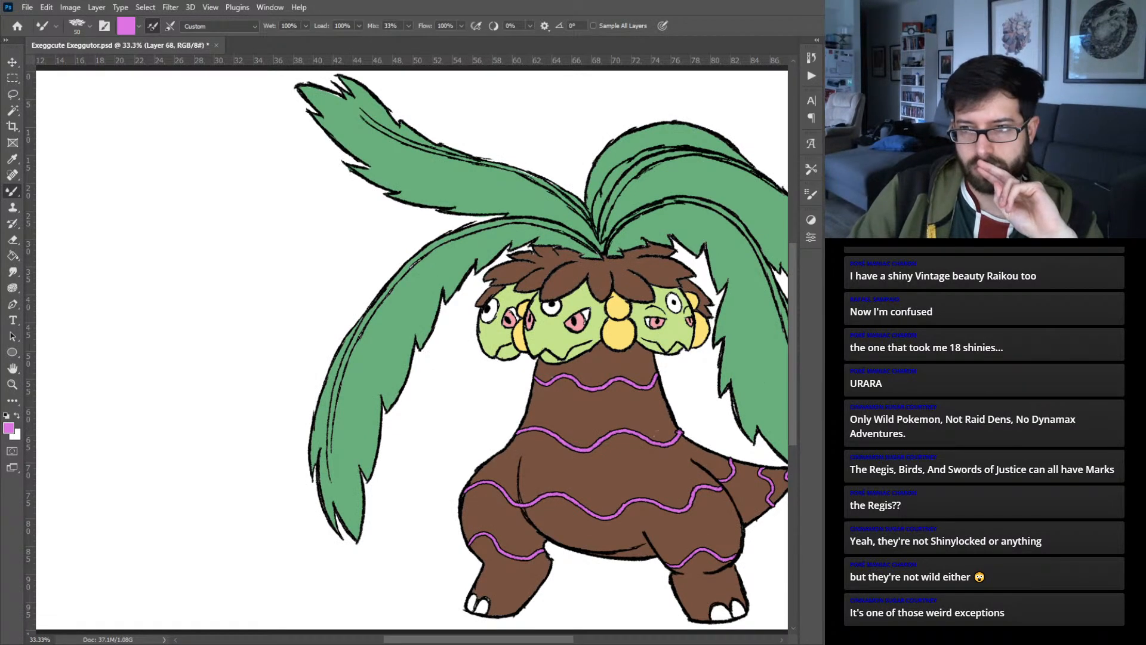
pyautogui.press('space')
pyautogui.hotkey('alt', '[')
pyautogui.click(581, 322)
pyautogui.press('space')
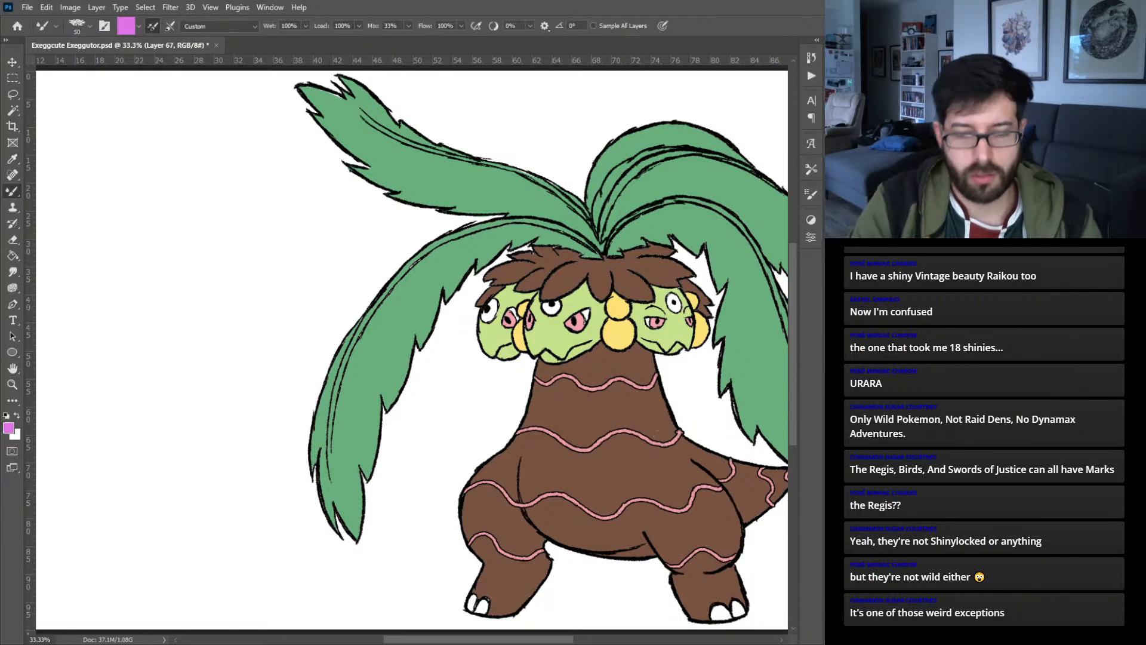
pyautogui.hotkey('ctrl', '0')
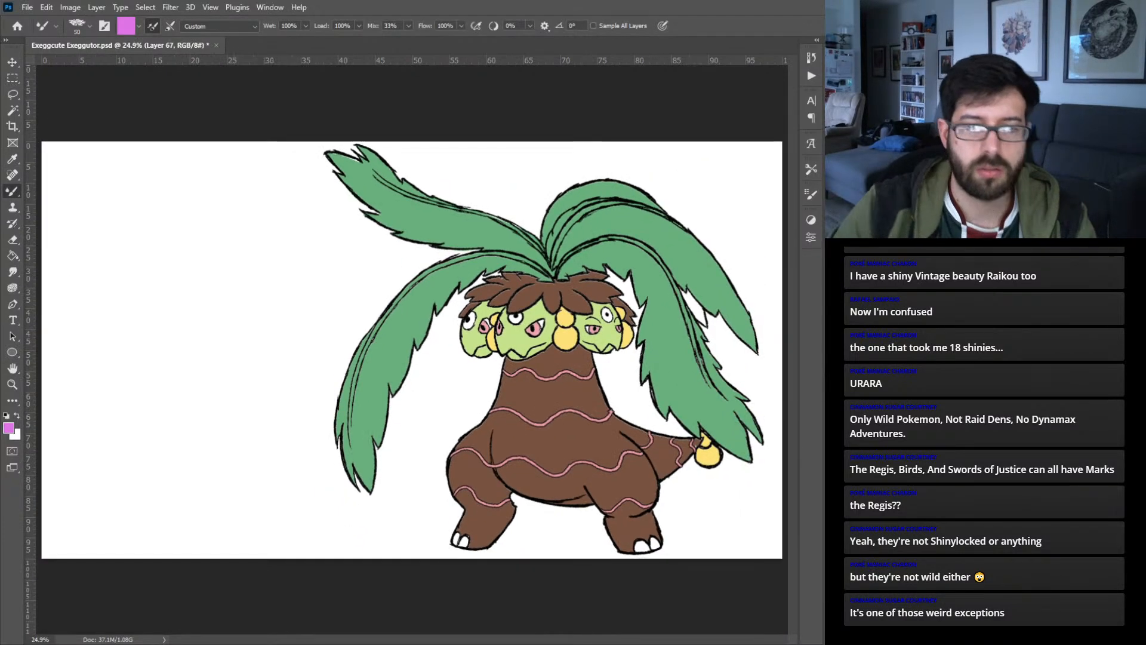
pyautogui.hotkey('alt', 'BackSpace')
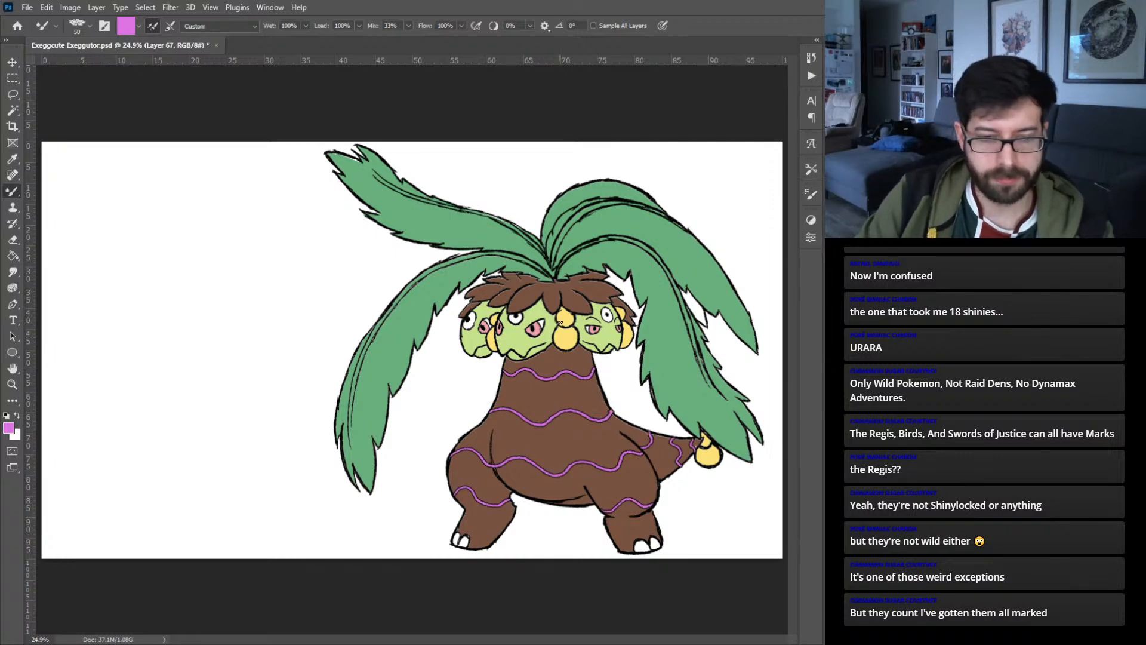
# - Select the pink irises of Exeggutor's eyes by color and recolor them purple to match the body bands
pyautogui.press('w')
pyautogui.click(537, 328)
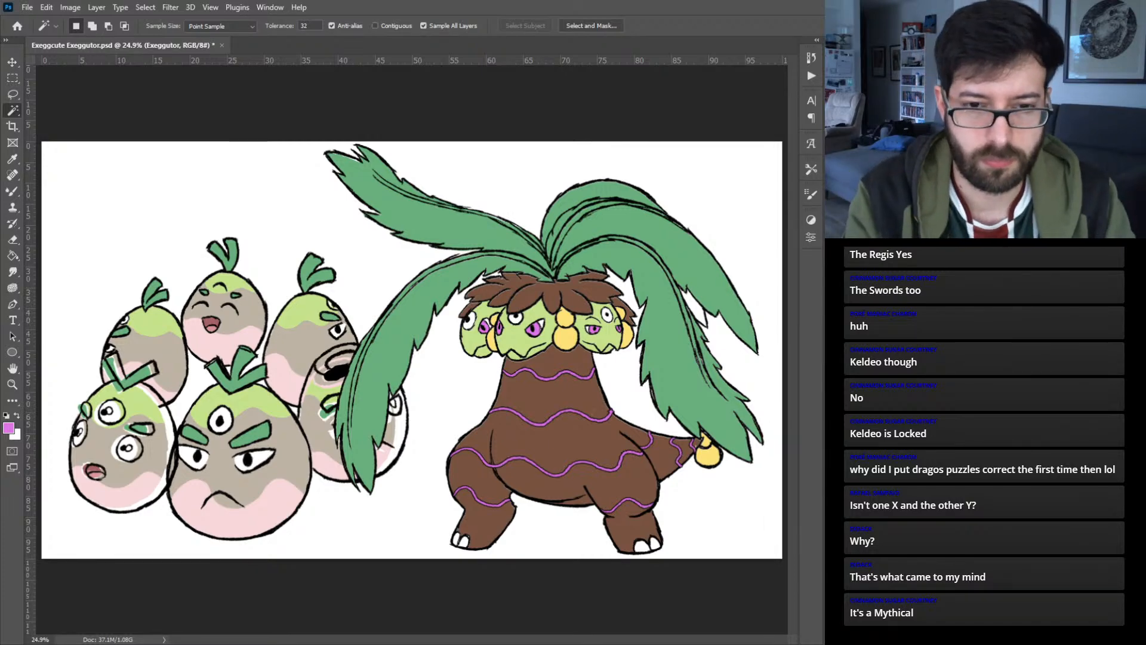
# - Examine both characters at smaller sizes to judge Exeggutor's purple eyes and wavy bands
pyautogui.hotkey('ctrl', '-')
pyautogui.hotkey('ctrl', '-')
pyautogui.hotkey('ctrl', '-')
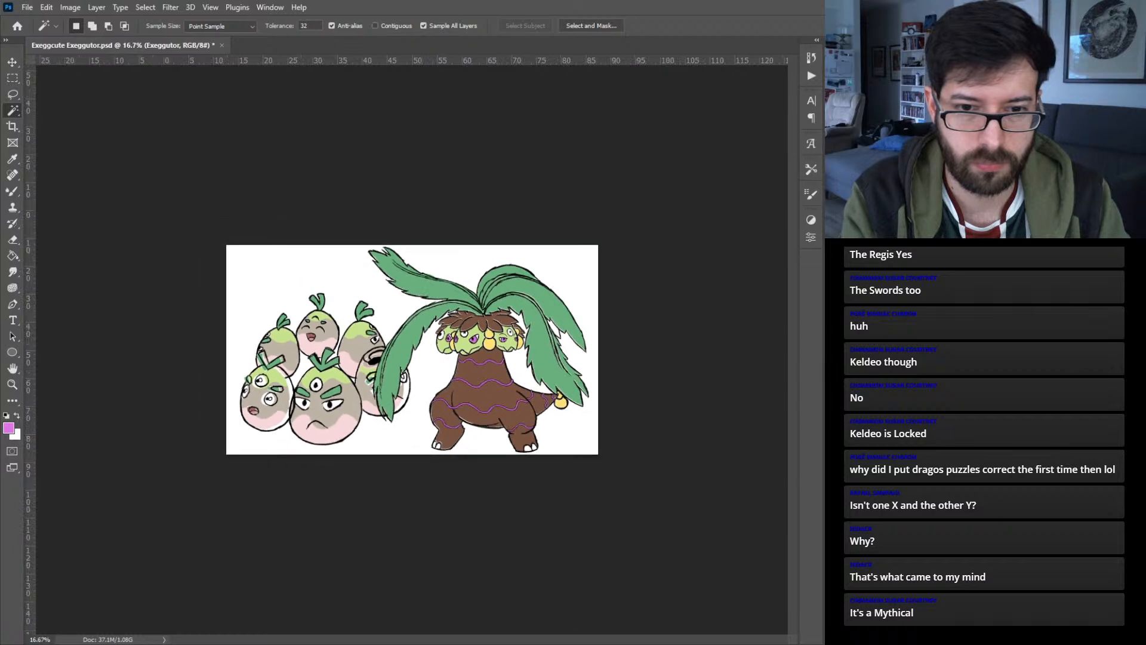
pyautogui.hotkey('ctrl', '-')
pyautogui.hotkey('ctrl', '+')
pyautogui.hotkey('ctrl', '+')
pyautogui.hotkey('ctrl', '+')
pyautogui.hotkey('ctrl', '+')
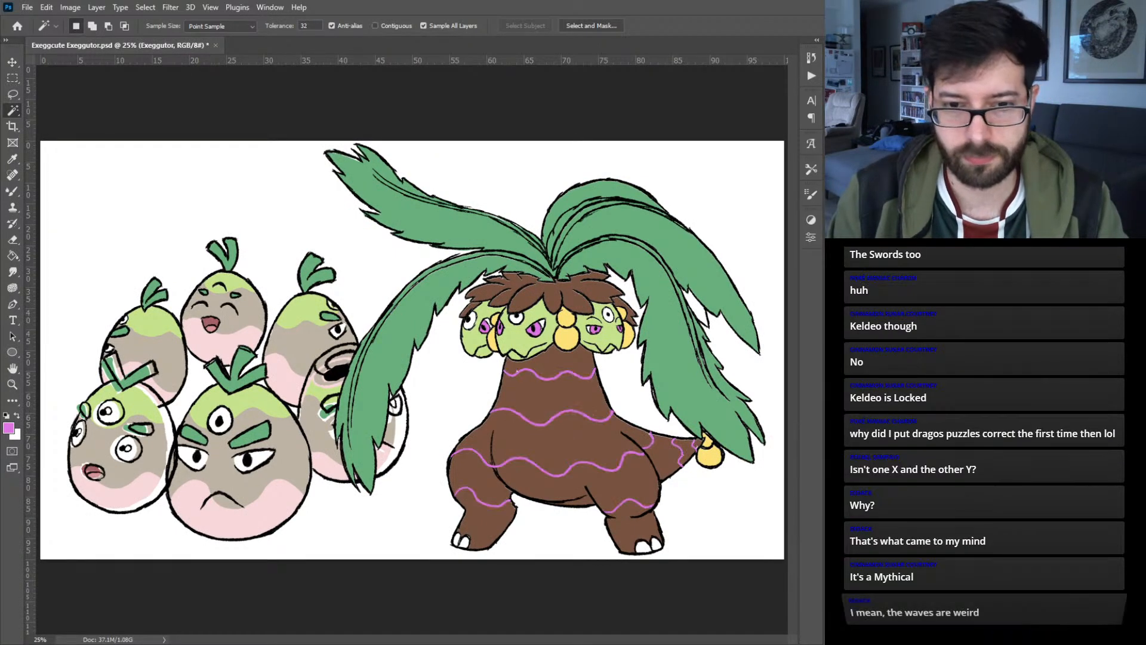
# - Compare Exeggutor's wavy bands with and without the dark edge effect at different viewing sizes
pyautogui.hotkey('ctrl', 'z')
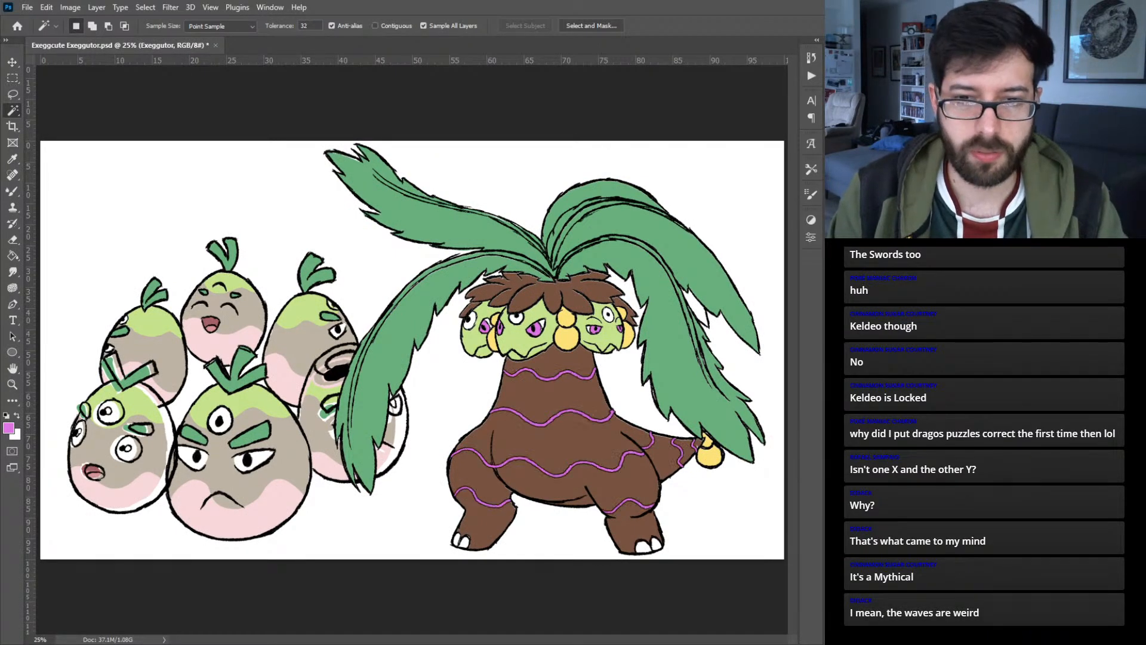
pyautogui.hotkey('ctrl', 'd')
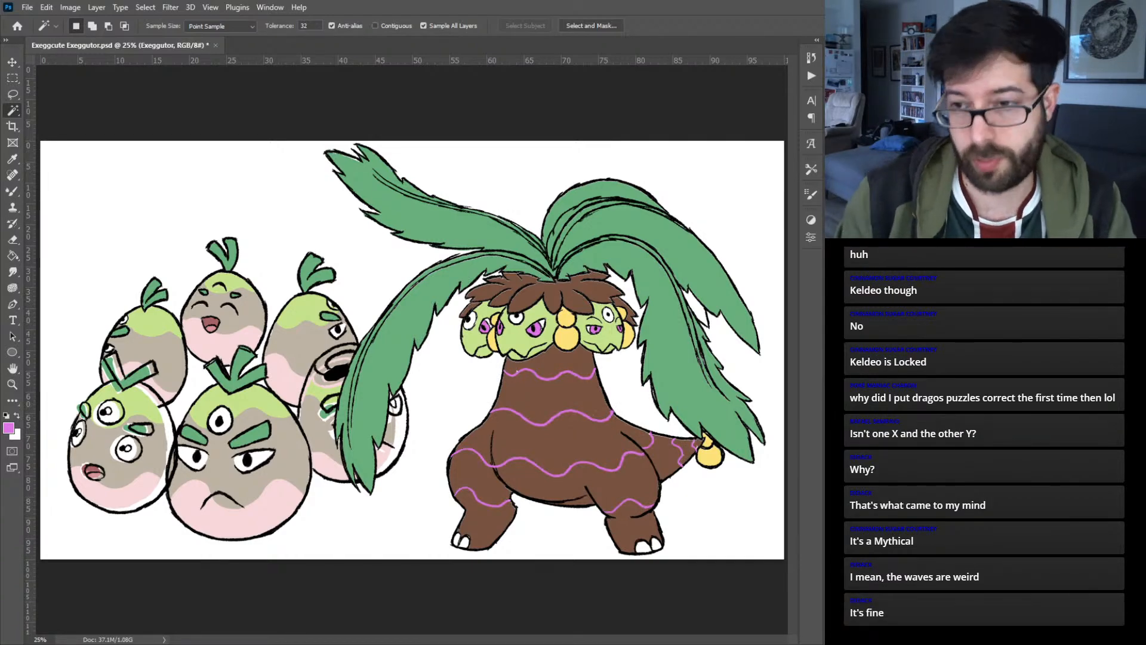
pyautogui.hotkey('ctrl', '-')
pyautogui.hotkey('ctrl', '-')
pyautogui.hotkey('ctrl', '-')
pyautogui.hotkey('ctrl', '-')
pyautogui.hotkey('ctrl', '-')
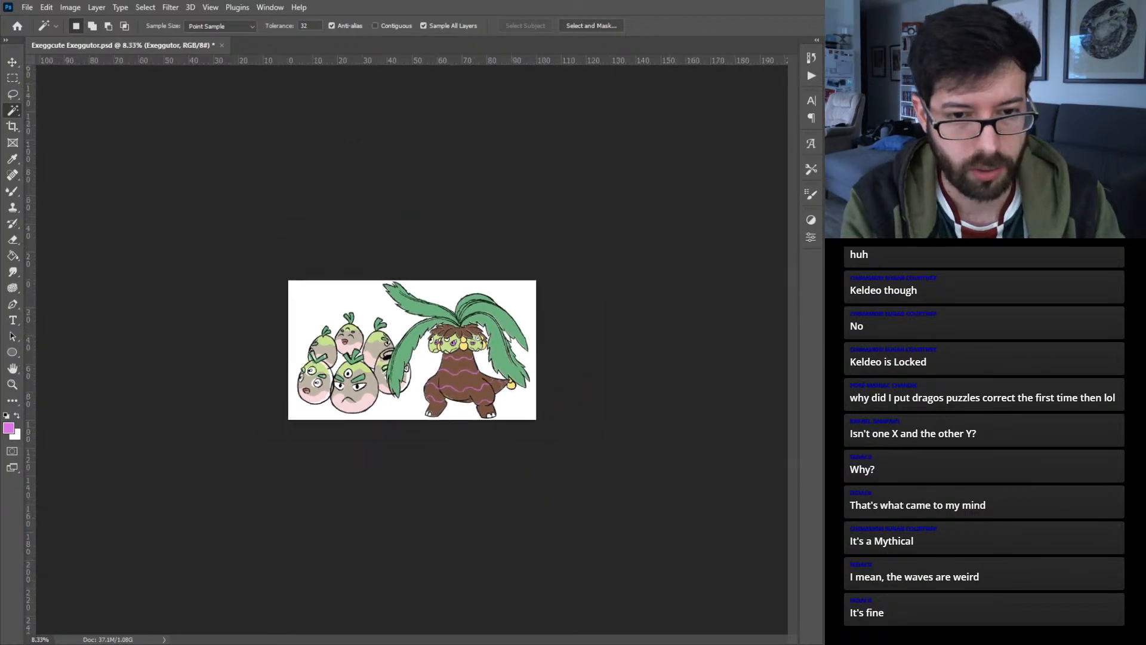
pyautogui.hotkey('ctrl', '+')
pyautogui.hotkey('ctrl', '+')
pyautogui.hotkey('ctrl', '+')
pyautogui.hotkey('ctrl', '+')
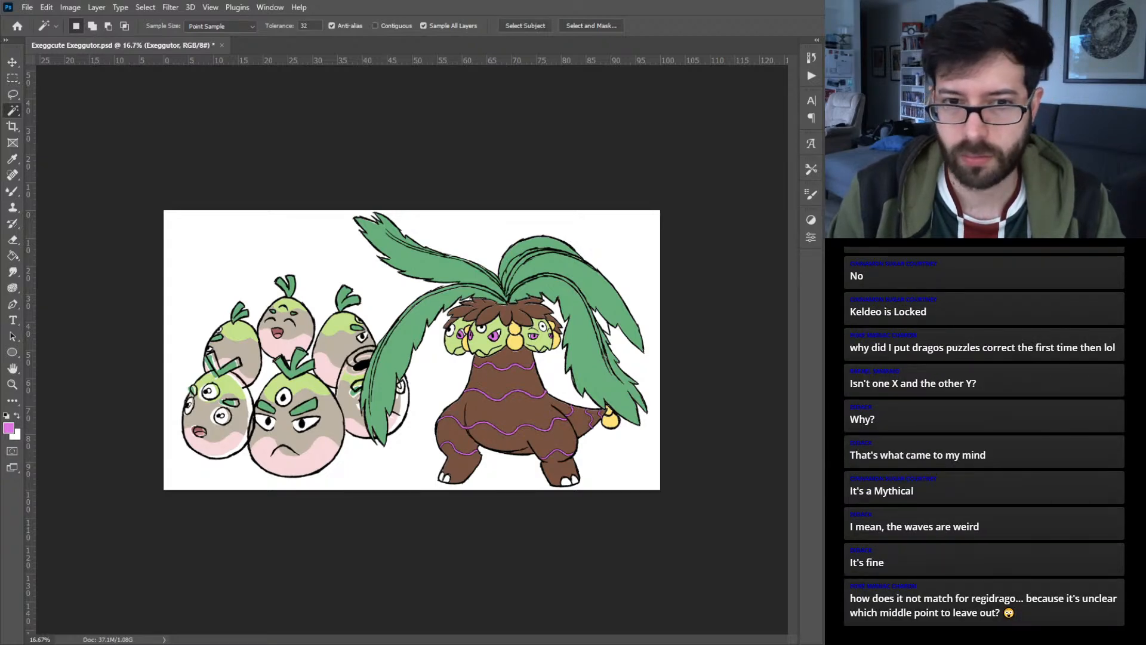
# - Make Exeggutor's wavy body bands solid bright purple without the dark edge effect
pyautogui.press('space')
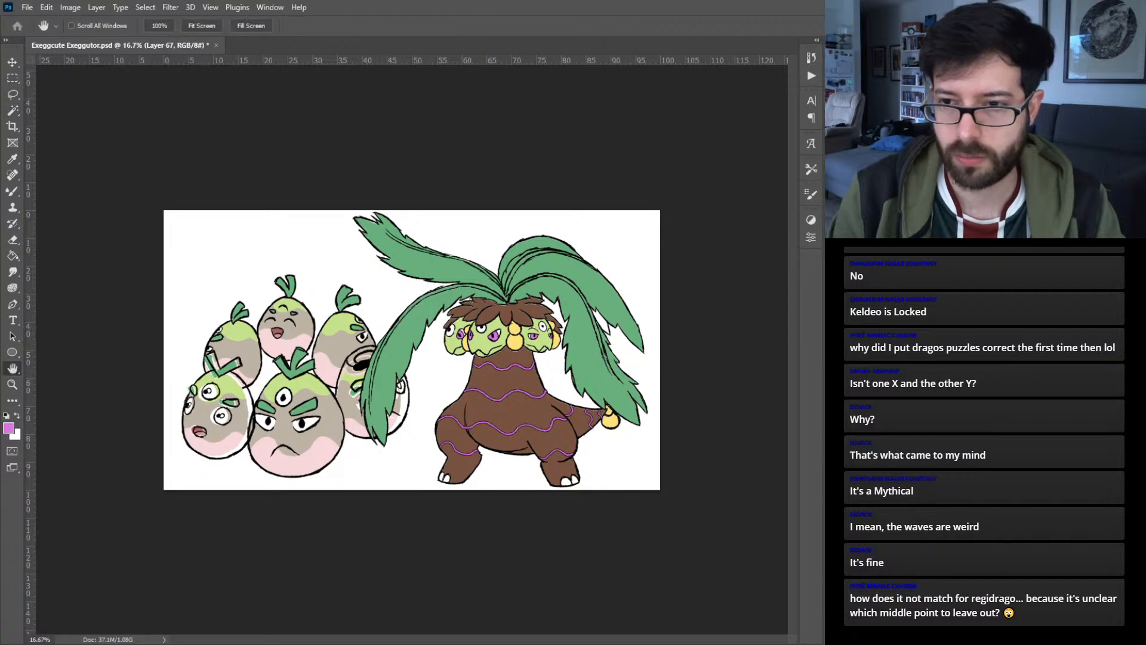
pyautogui.press('i')
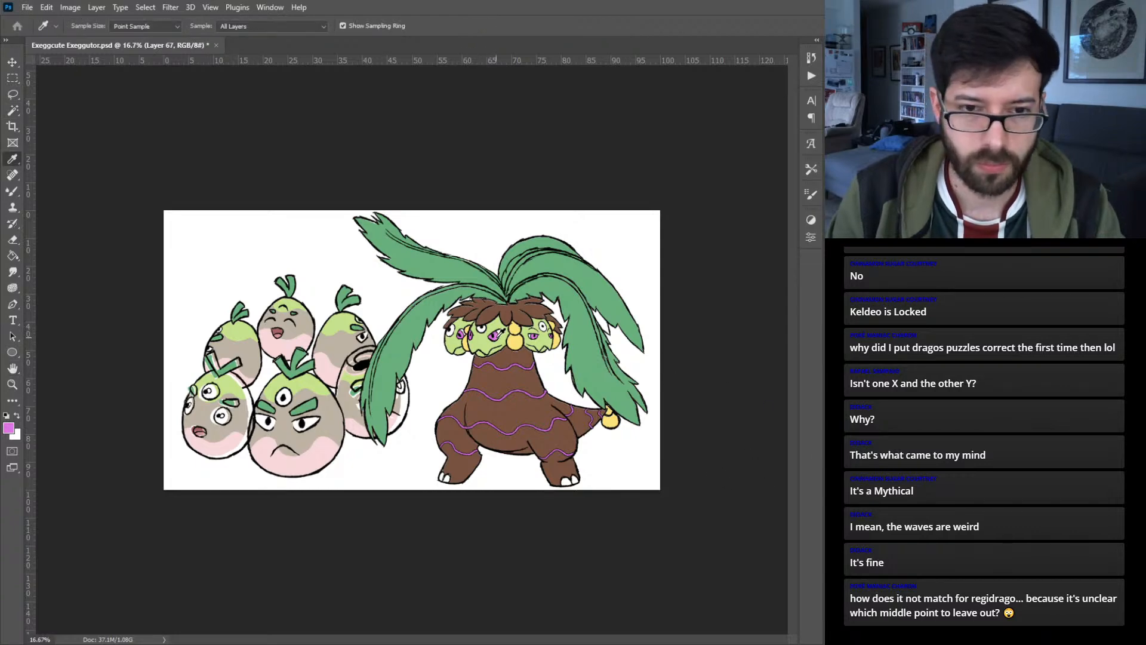
pyautogui.hotkey('alt', 'BackSpace')
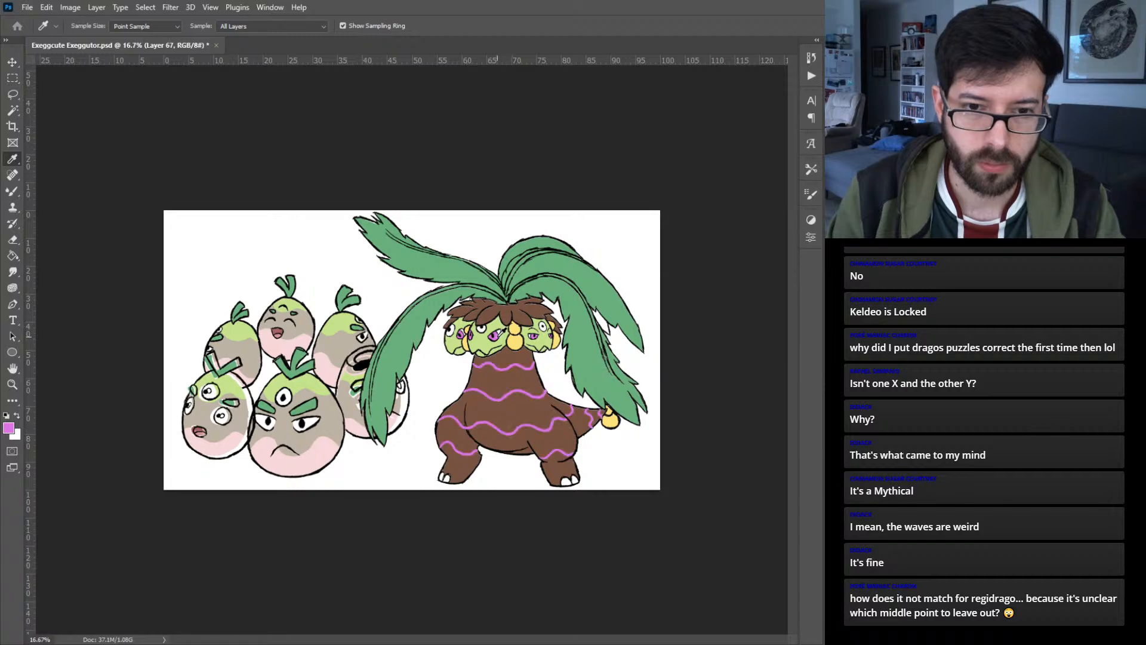
pyautogui.press('w')
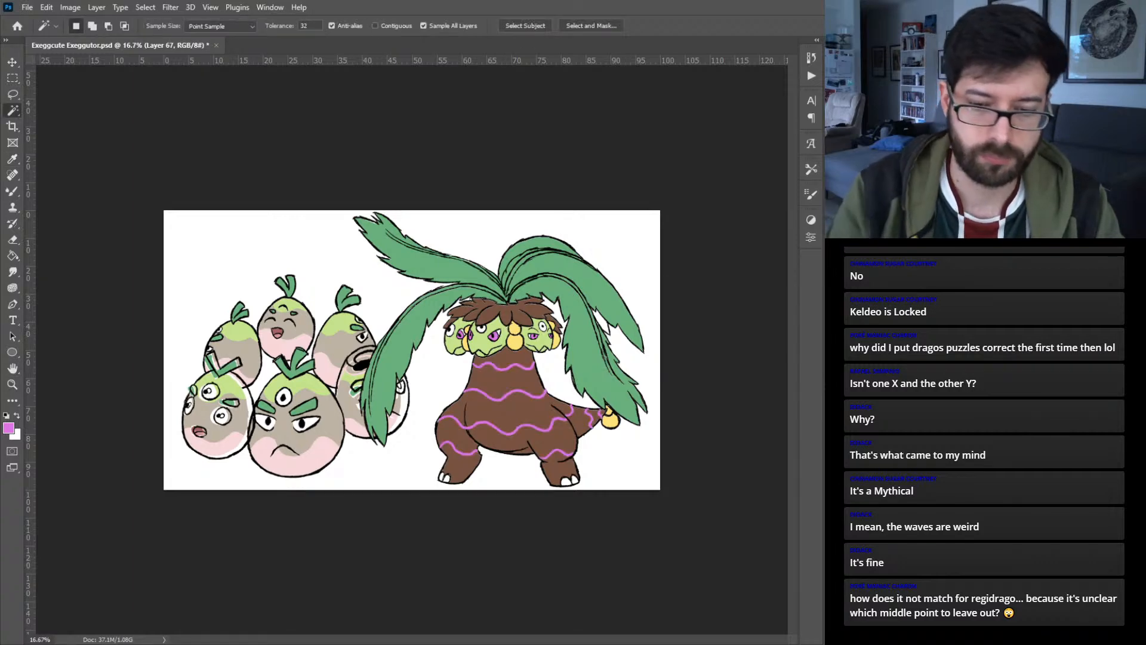
pyautogui.hotkey('ctrl', '-')
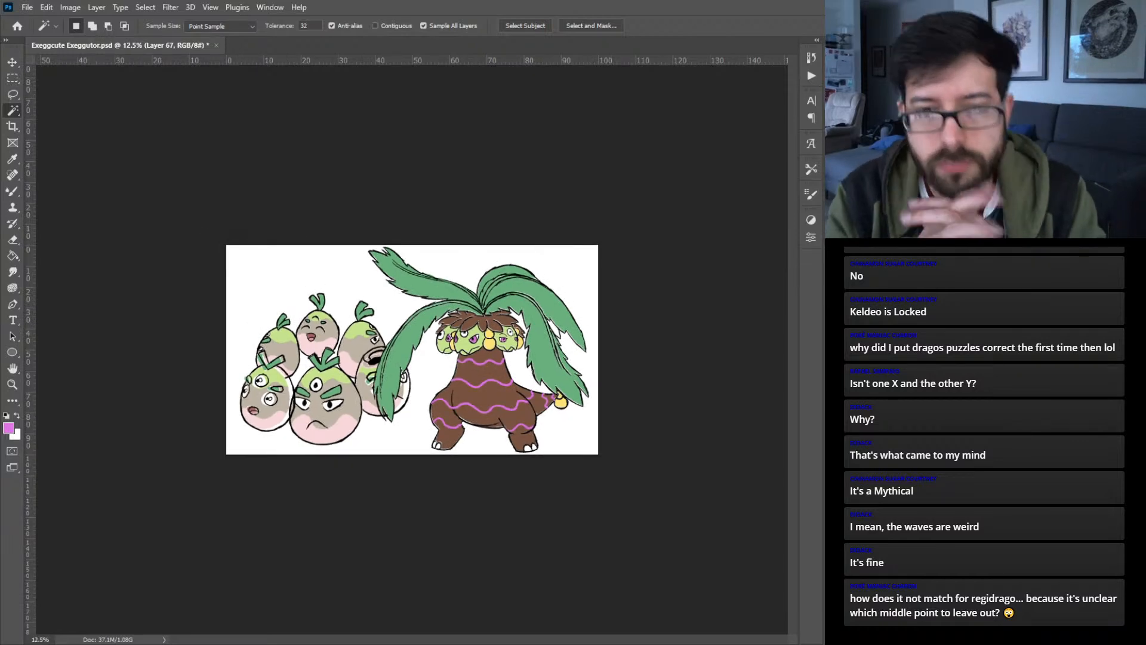